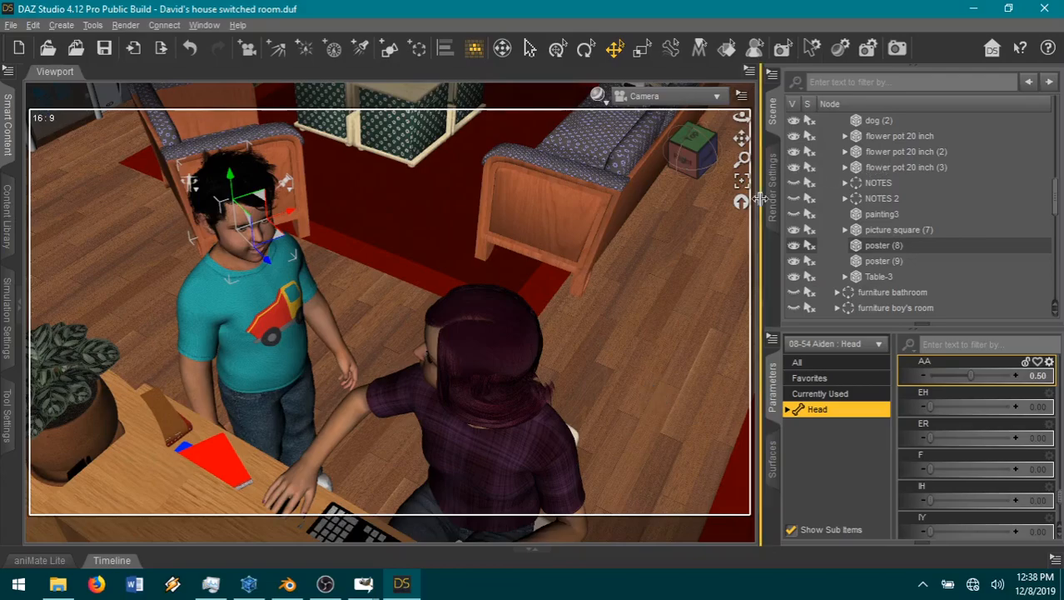
Step: Set the render's dimension preset to Full HD [FHD] / 1080p (16:9, 1920 x 1080) in the general render settings
click(772, 210)
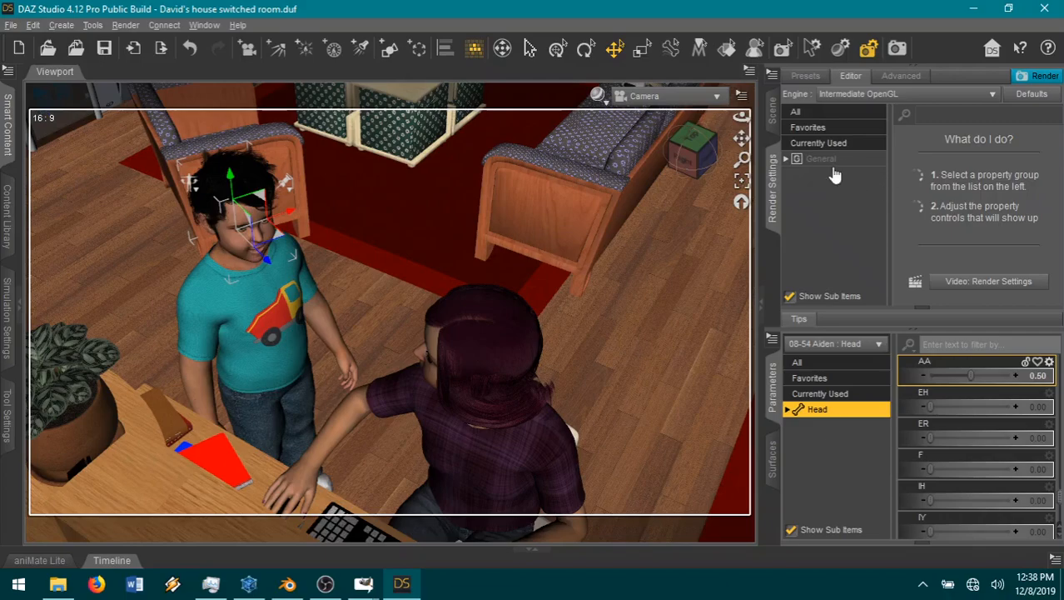
click(830, 166)
click(824, 128)
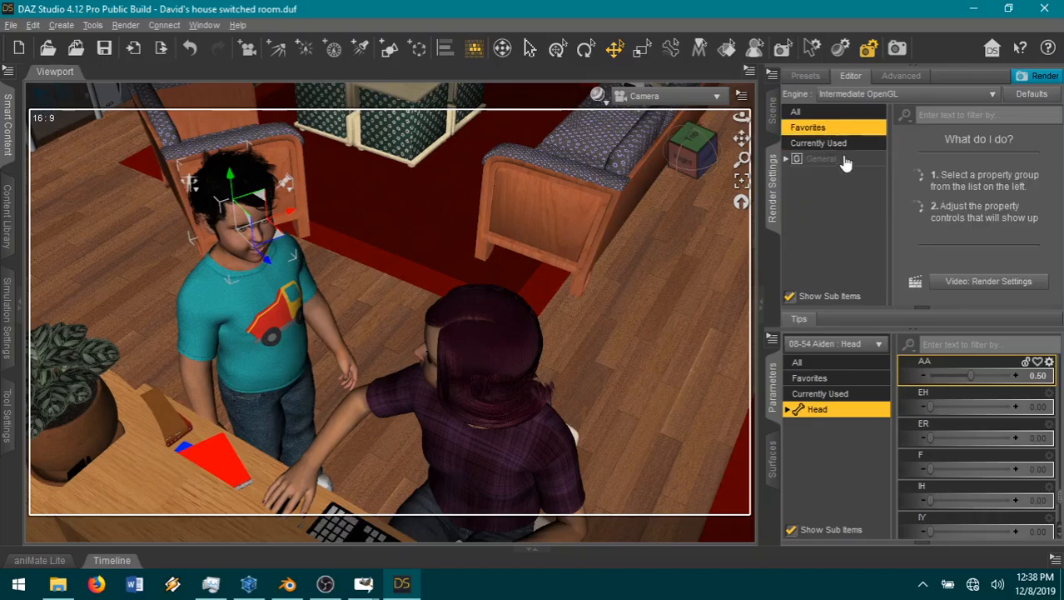
click(833, 165)
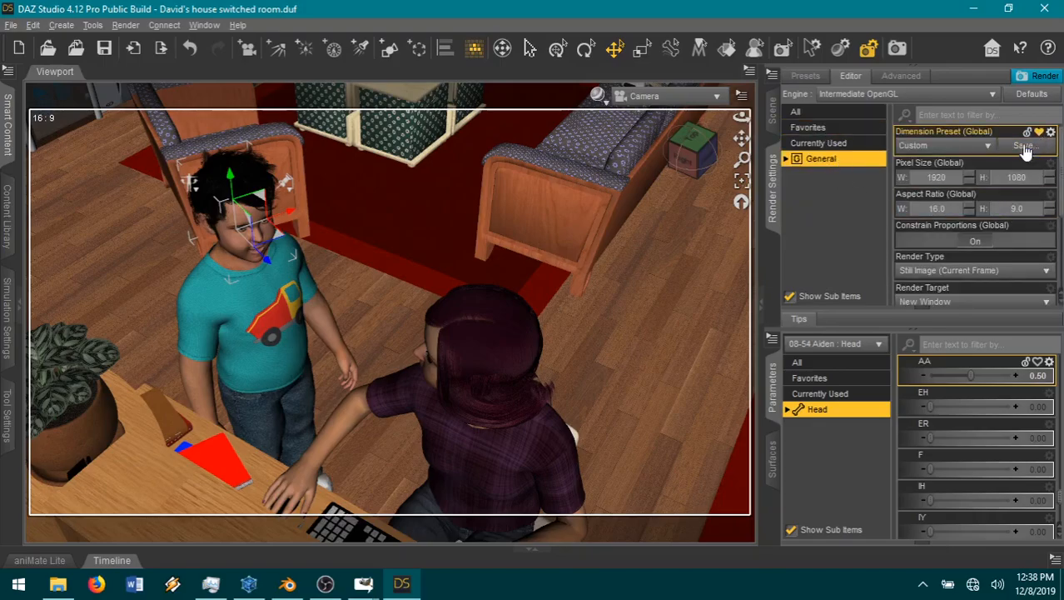
click(988, 147)
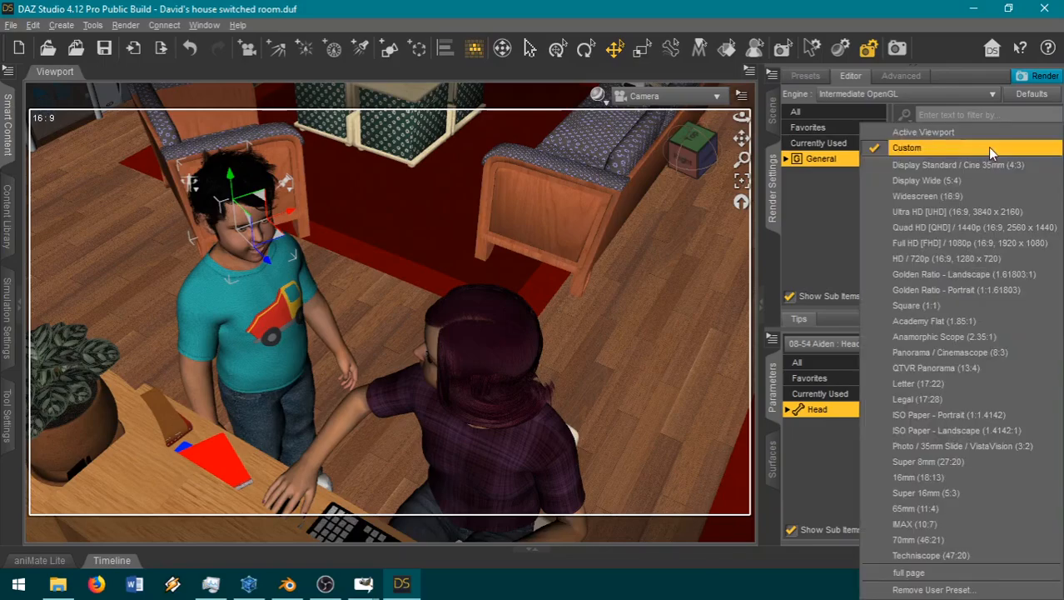
click(915, 241)
Step: Mark the Image Name render setting as a favorite
scroll(979, 270, down, 2)
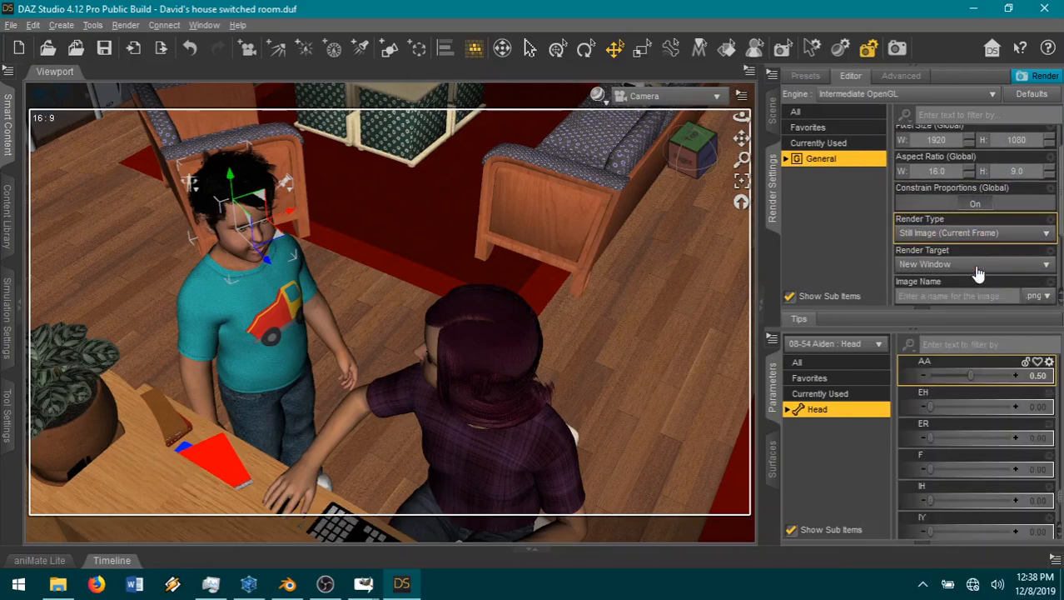
scroll(1039, 289, down, 2)
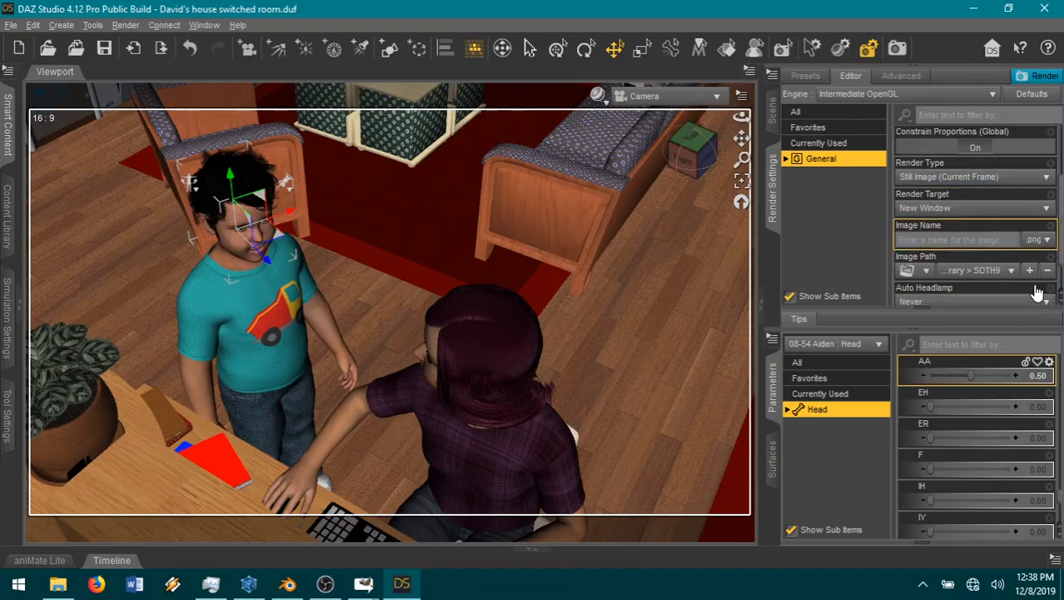
click(1039, 219)
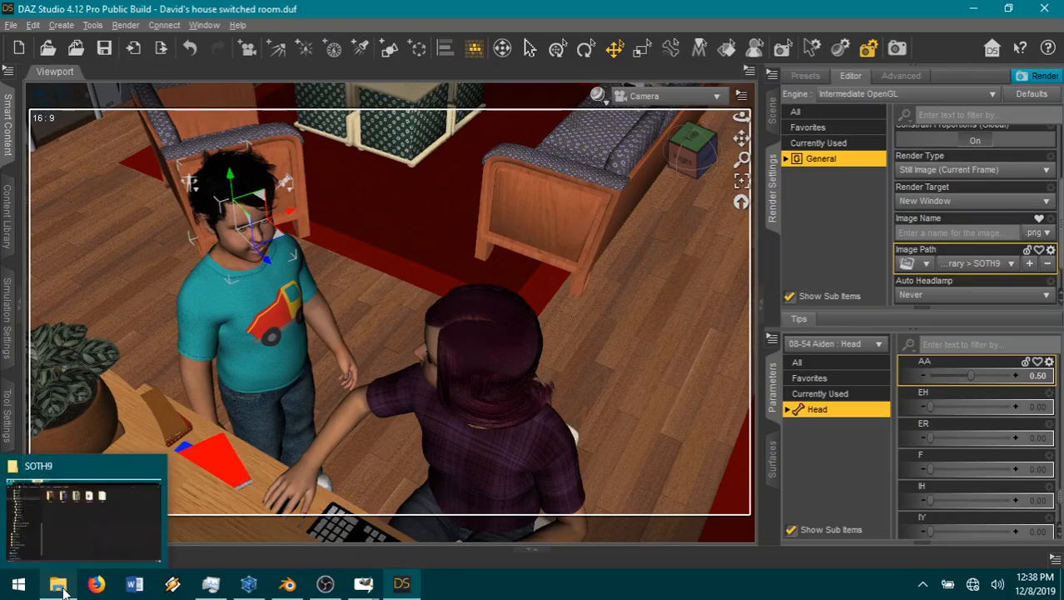
Step: Check the existing image numbering in the SOTH9 book 3 folder and name the render image 10-08
click(64, 588)
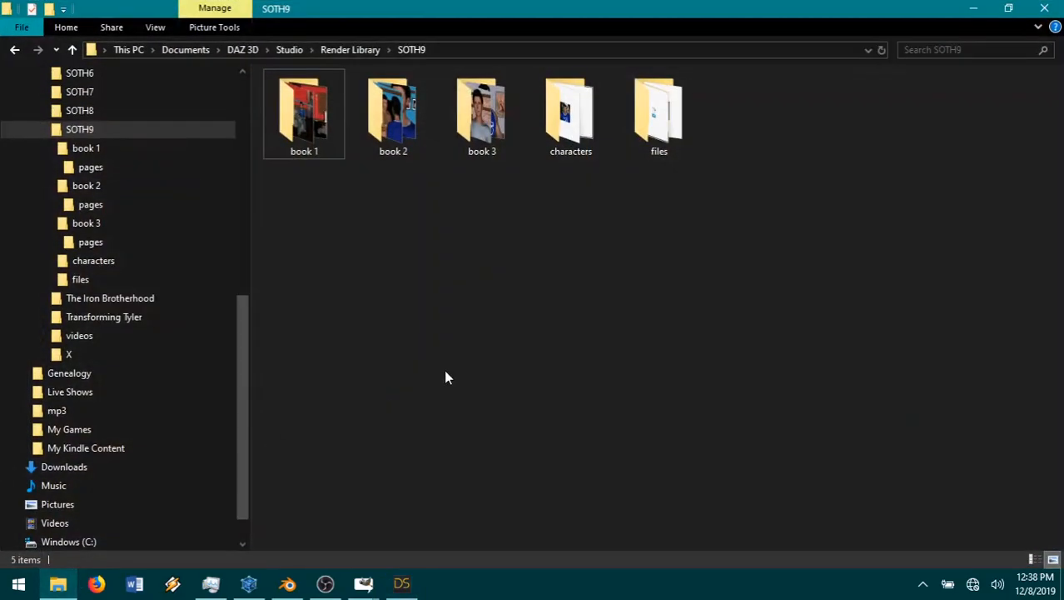
click(126, 242)
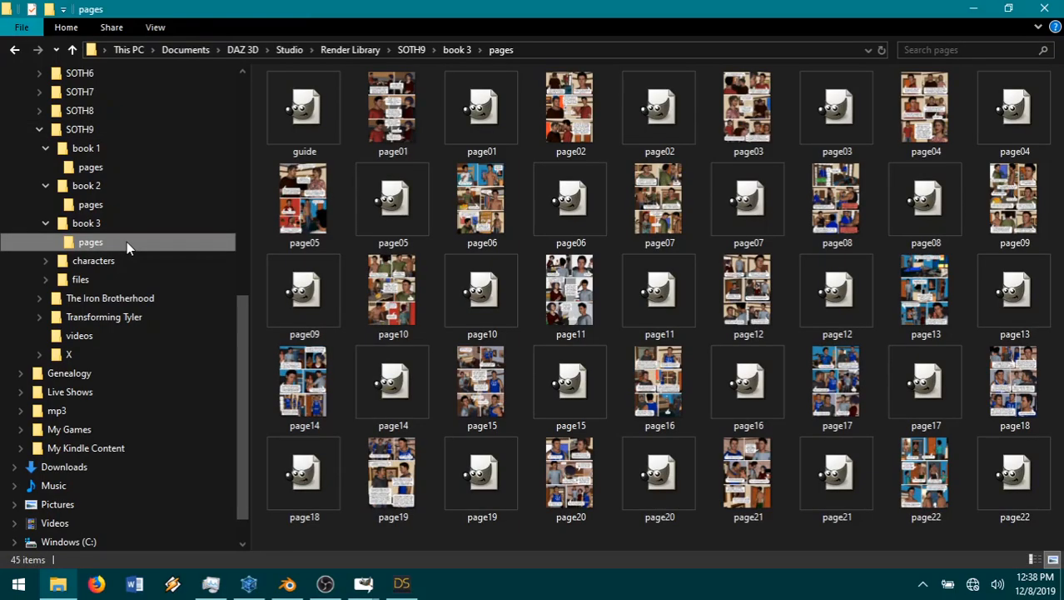
click(126, 229)
scroll(739, 392, down, 8)
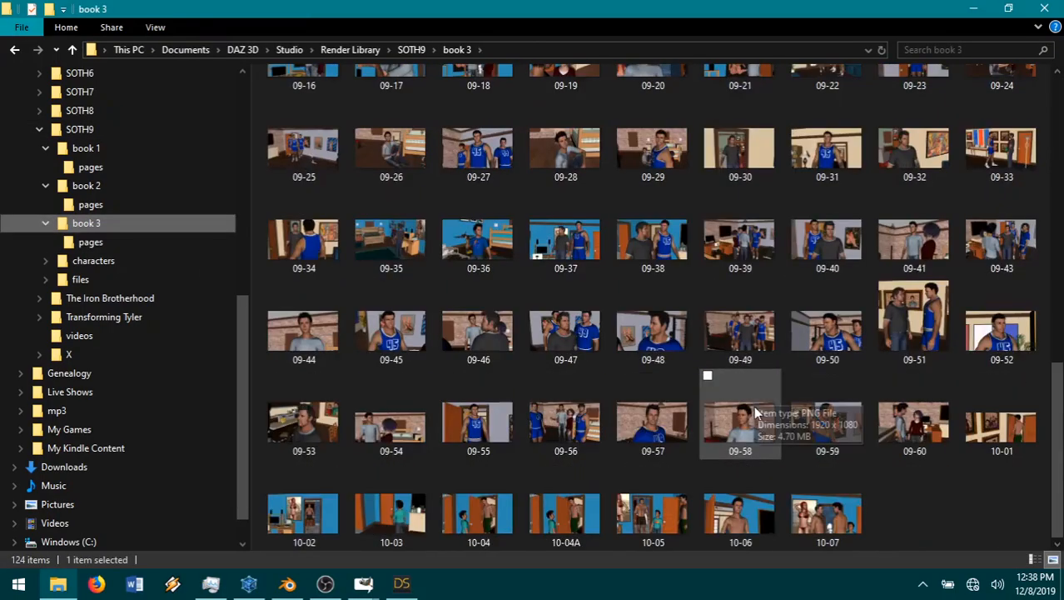
click(973, 9)
click(952, 232)
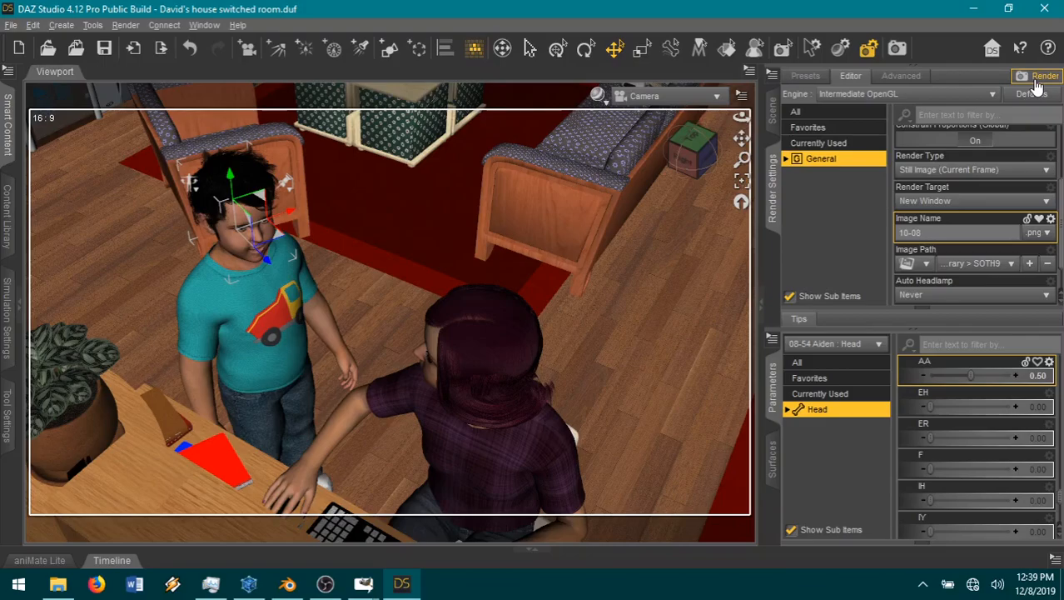
Step: Switch to GIMP, copy the speech bubble3 image into guide.xcf as a new layer, and place it near the page's upper edge
mouse_move(367, 586)
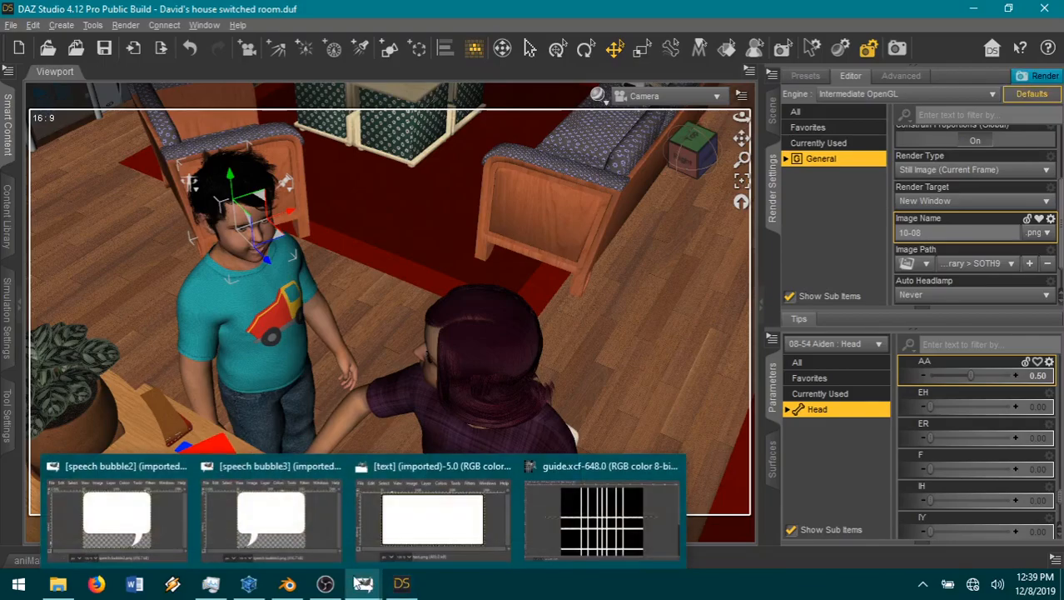
click(302, 533)
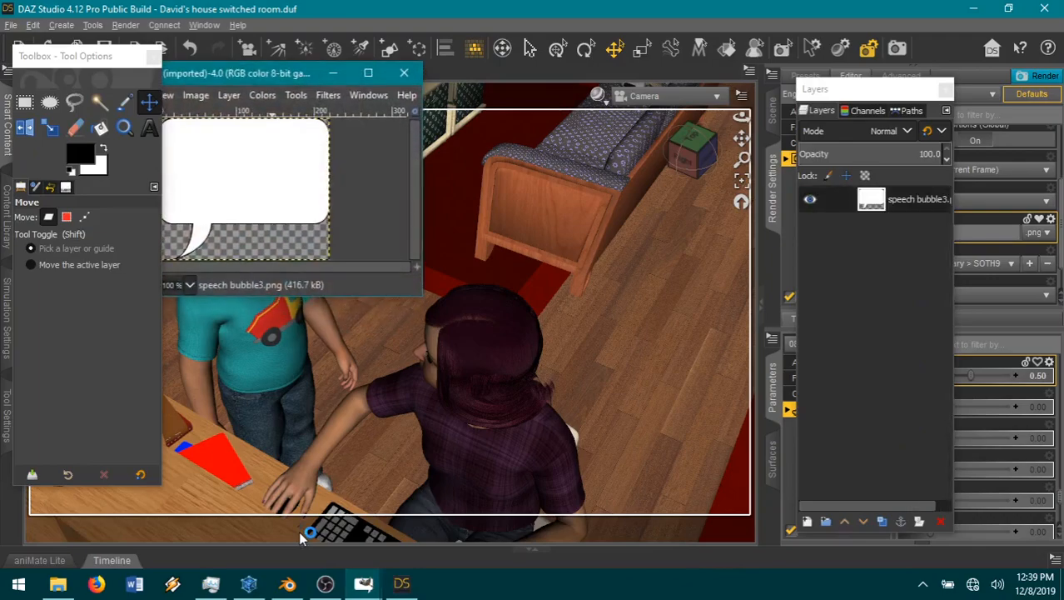
key(ctrl+c)
mouse_move(365, 585)
click(527, 504)
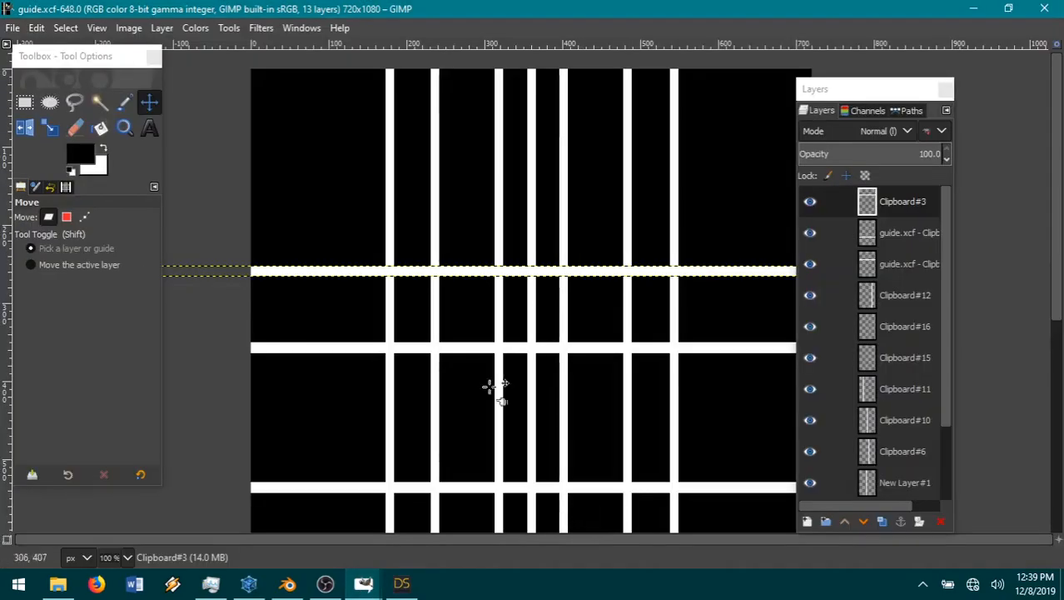
click(36, 28)
mouse_move(83, 240)
click(302, 241)
drag(468, 254, 444, 146)
Step: Add the text "ALEX IS SOOOO MAD AT JACK!" over the speech bubble in Fanboy Hardcore at 10 px
click(151, 129)
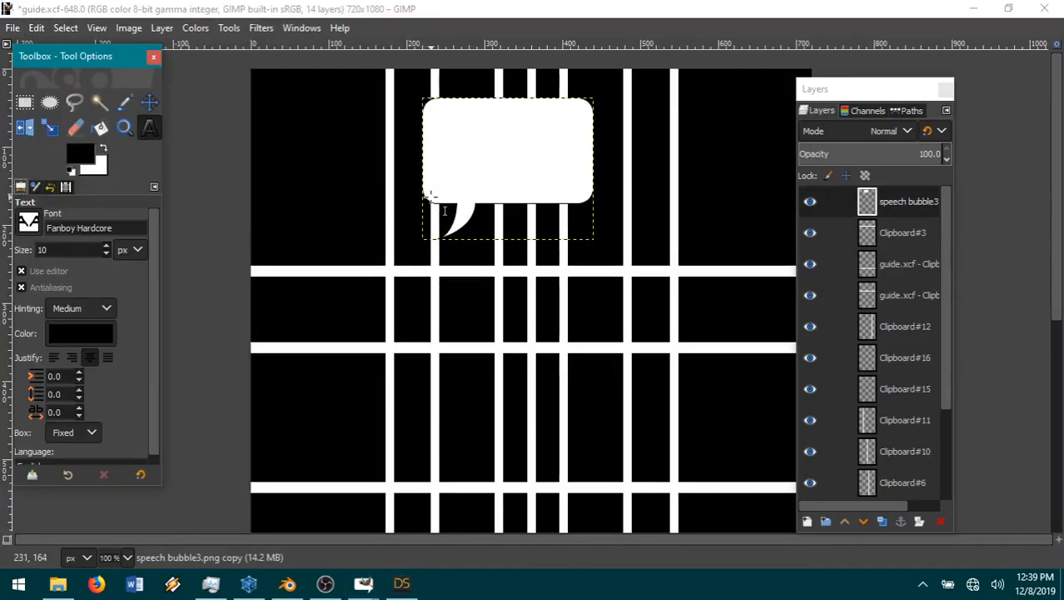
drag(424, 198, 610, 171)
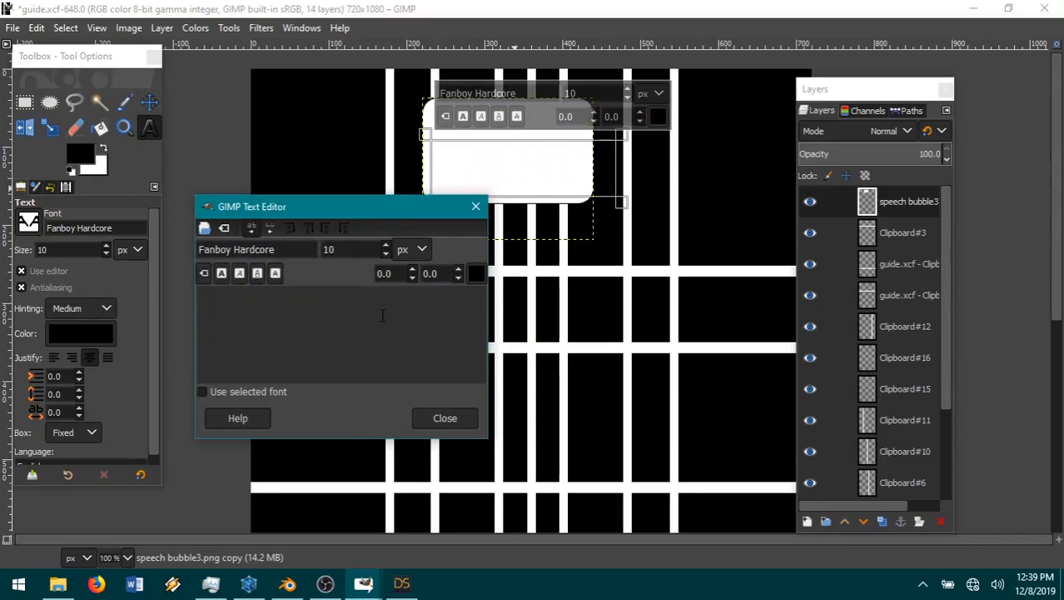
text(alex is sooo)
key(BackSpace)
key(BackSpace)
key(BackSpace)
key(BackSpace)
key(BackSpace)
key(BackSpace)
key(BackSpace)
key(BackSpace)
key(BackSpace)
key(BackSpace)
key(BackSpace)
key(BackSpace)
text(ALEX IS S)
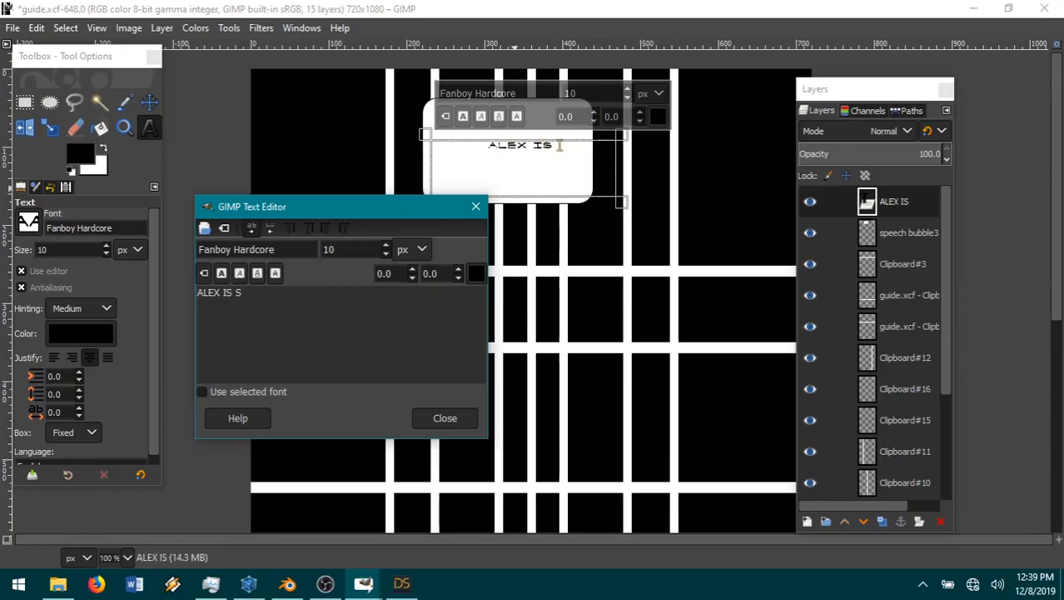
text(OOOO MAD AT JACK)
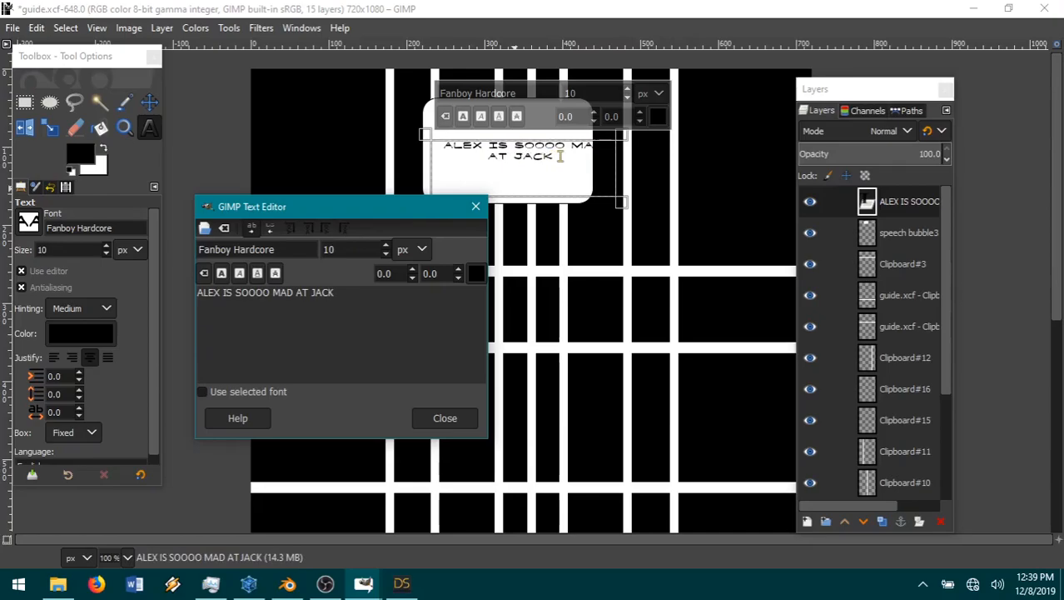
key(BackSpace)
text(!)
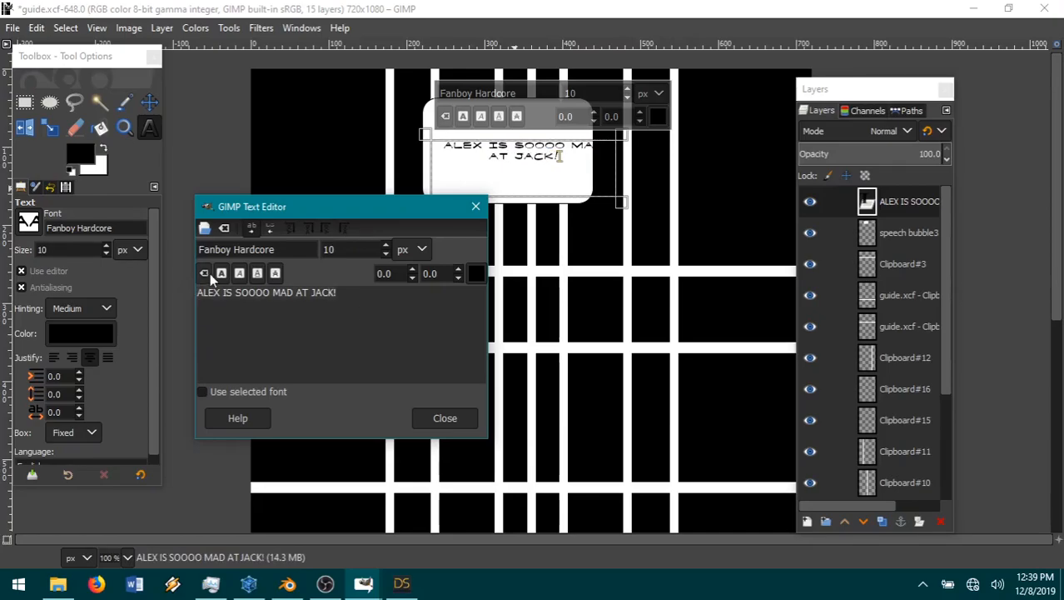
Step: Make the entire bubble text bold and shrink its text box so the text wraps onto two lines inside the bubble
key(ctrl+a)
drag(631, 172, 612, 171)
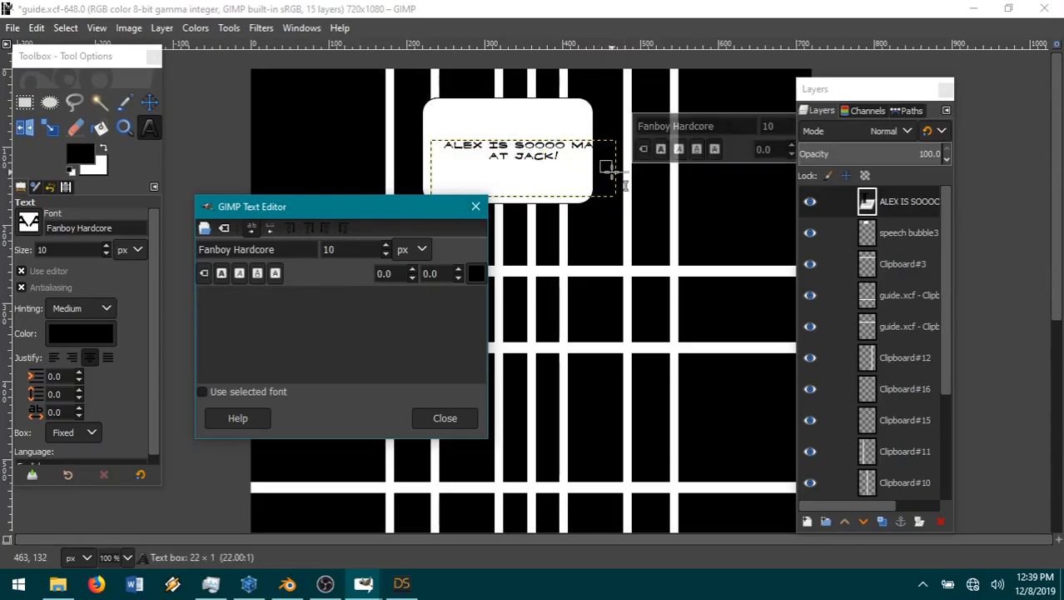
click(555, 180)
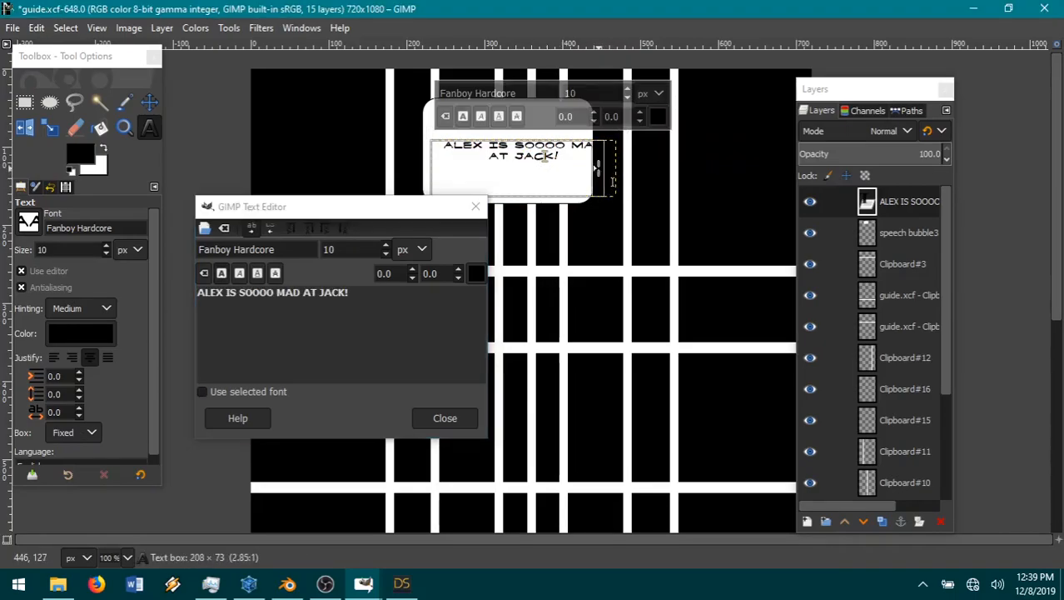
drag(595, 171, 571, 170)
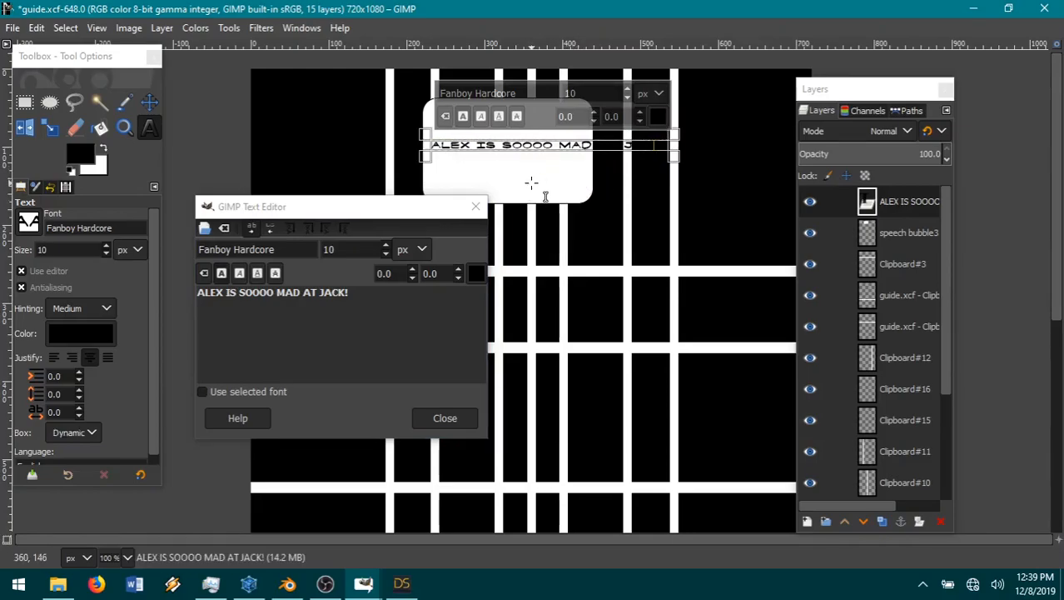
key(ctrl+z)
drag(524, 203, 525, 175)
Step: Move the text layer into the lower-left corner of the speech bubble
click(898, 240)
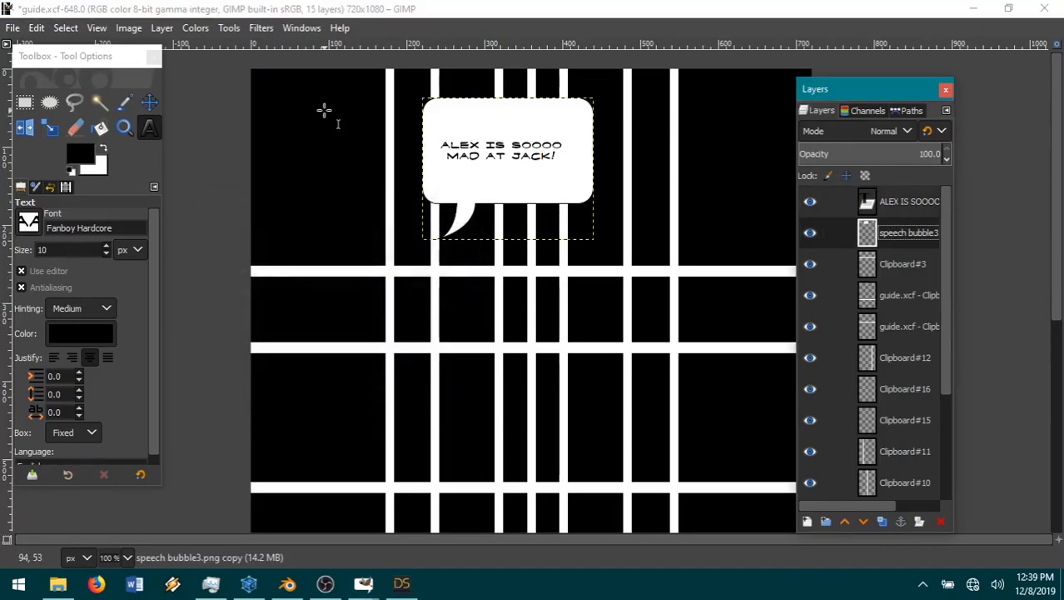
click(149, 102)
click(900, 201)
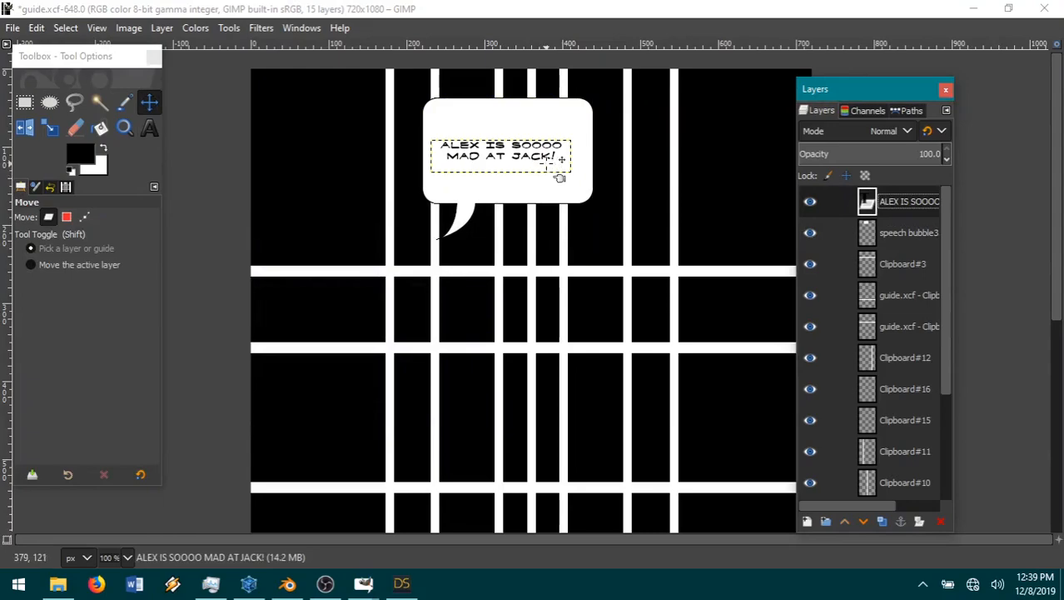
drag(558, 171, 544, 204)
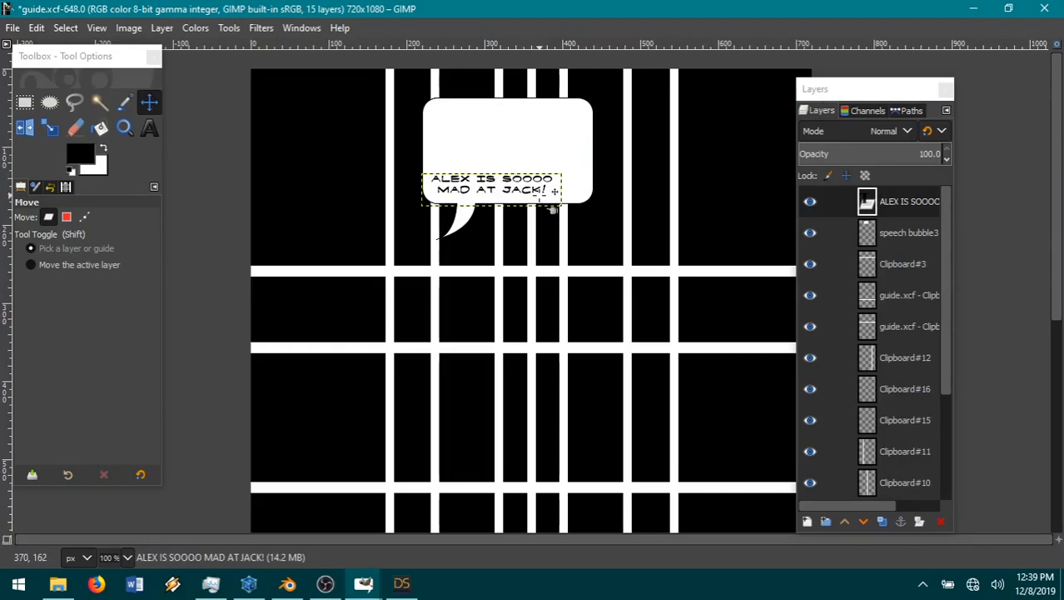
Step: Cut the right side of the speech bubble layer with a rectangular selection of about 188 × 184 px starting near the text's end
click(895, 235)
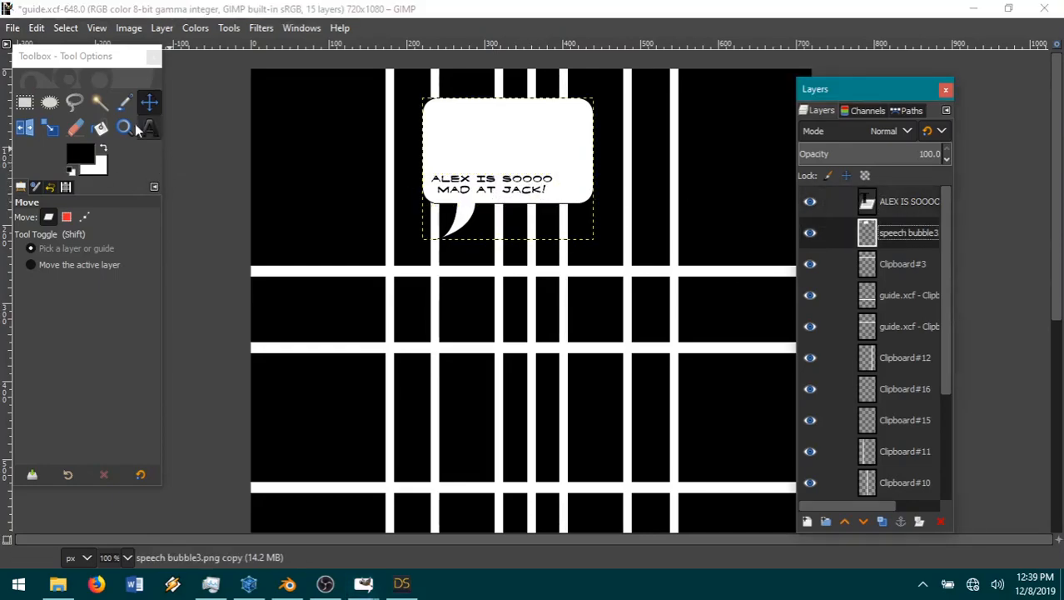
click(24, 101)
drag(547, 223, 692, 80)
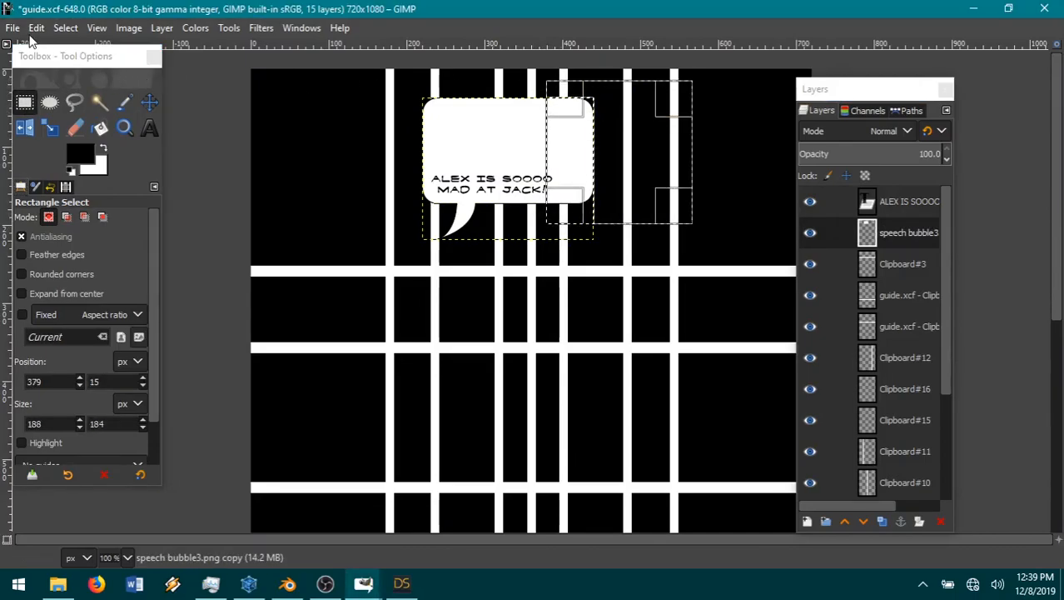
click(37, 28)
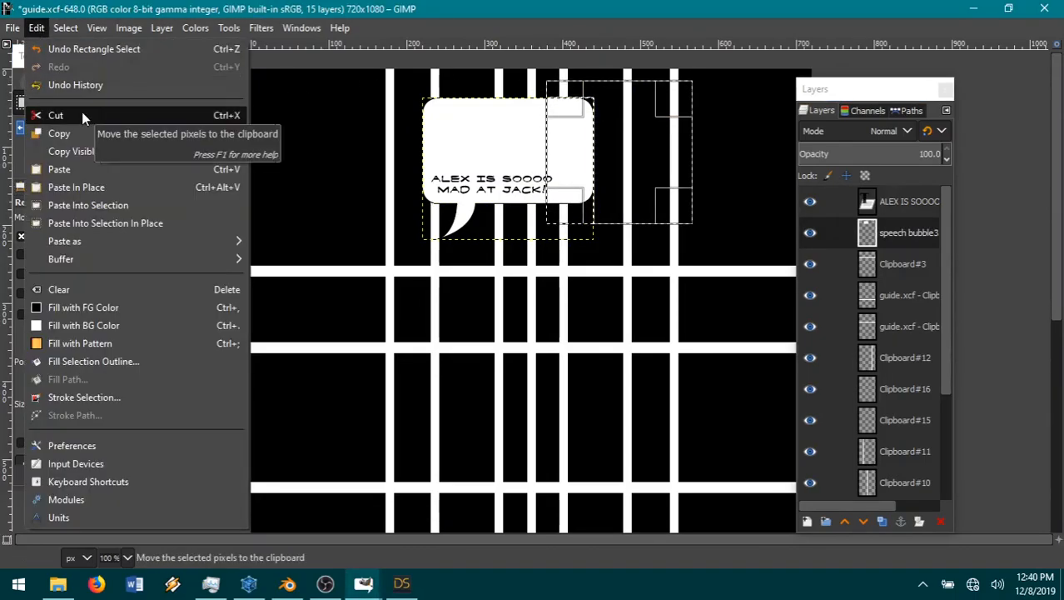
click(55, 115)
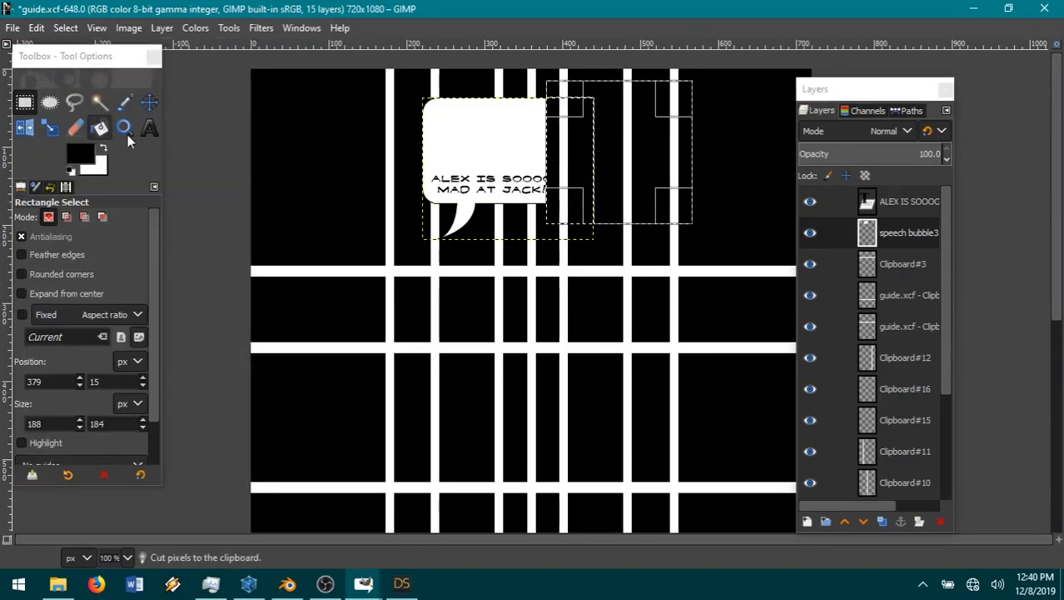
Step: Clear the selection and paste the cut bubble piece as a new layer in place
click(64, 29)
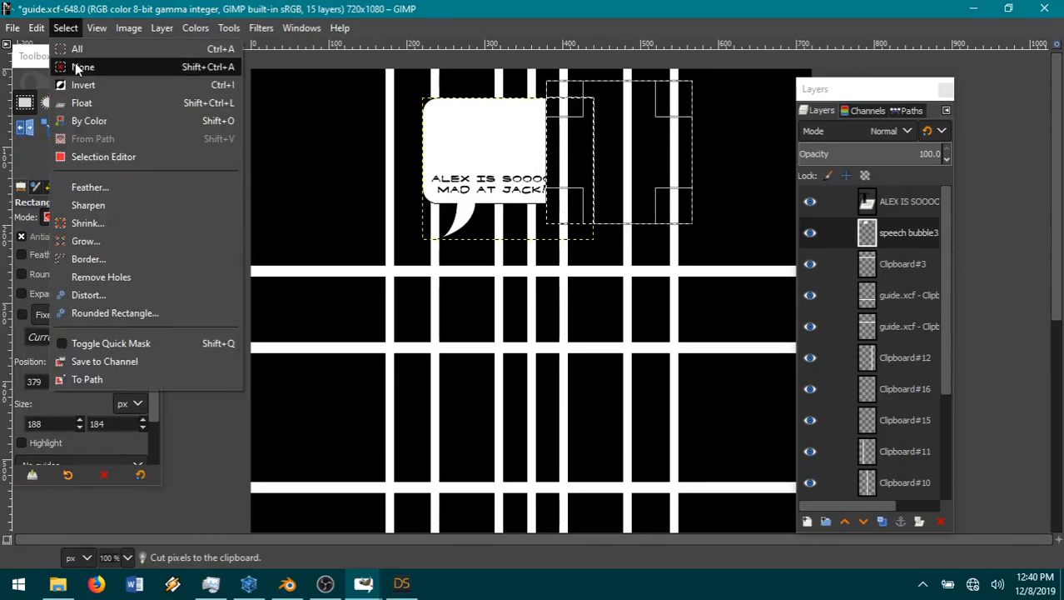
click(78, 66)
click(36, 27)
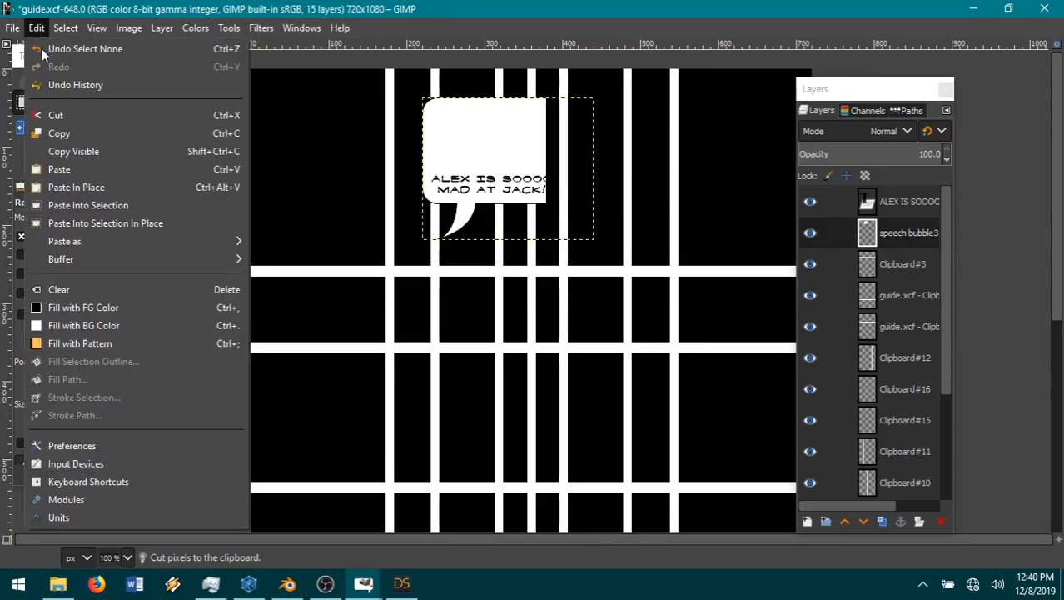
mouse_move(114, 243)
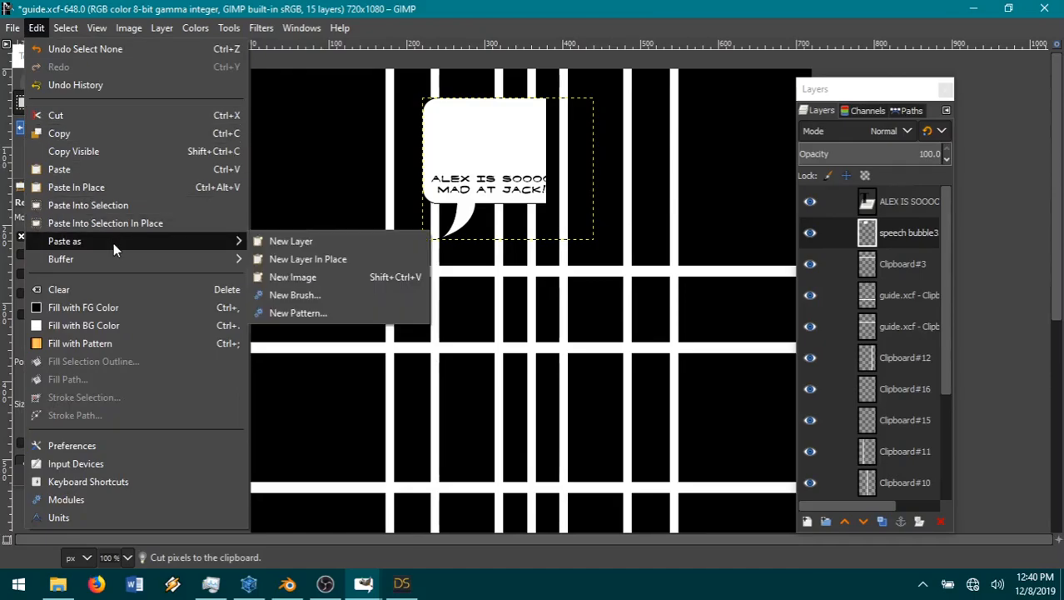
click(357, 258)
Step: Slide the pasted bubble piece left to just past the text's end and merge it down into the speech bubble layer
key(m)
drag(506, 150, 536, 145)
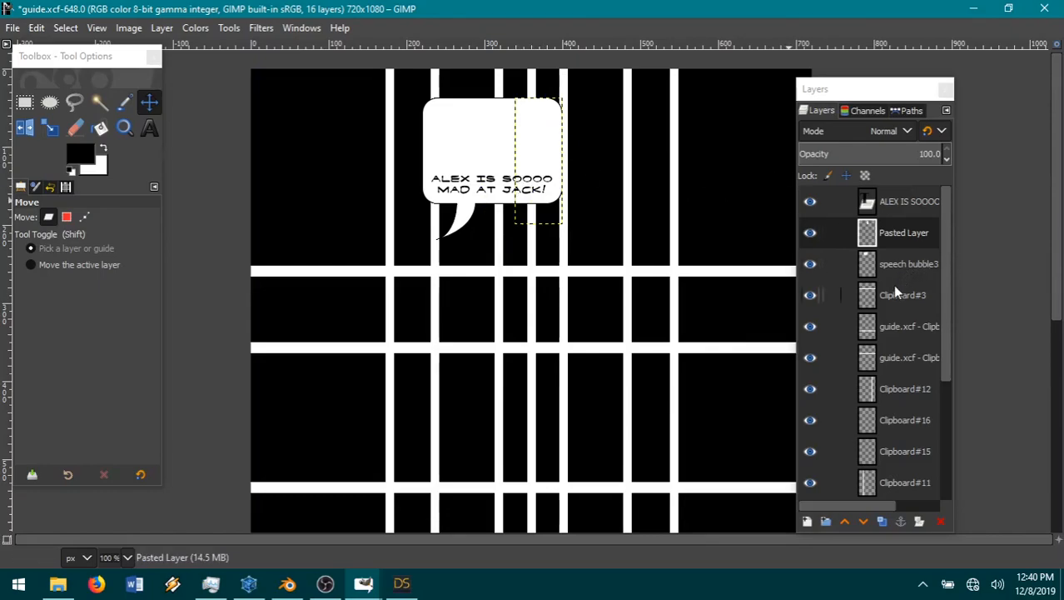
right_click(905, 241)
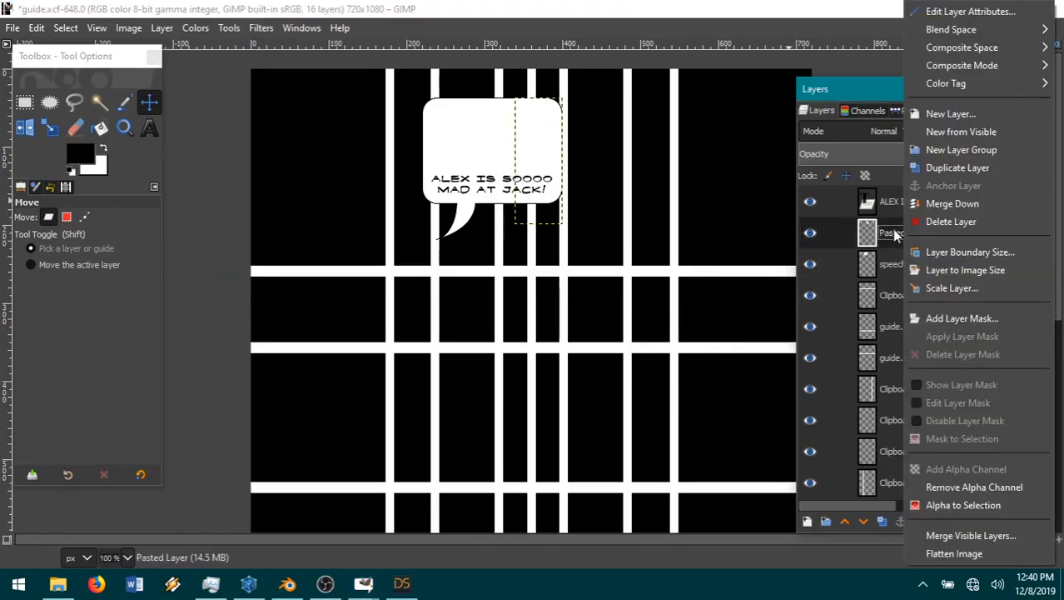
click(953, 204)
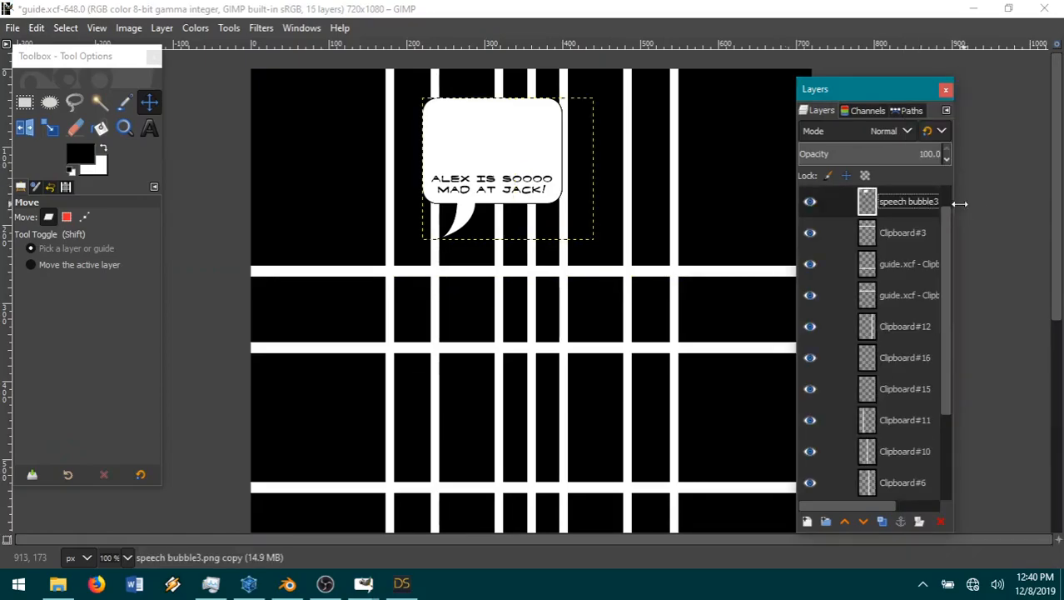
Step: Cut the bubble's empty band above the text with a selection about 290 × 70 px, then enlarge it upward to about 290 × 113 px and cut the top
key(r)
drag(415, 176, 639, 121)
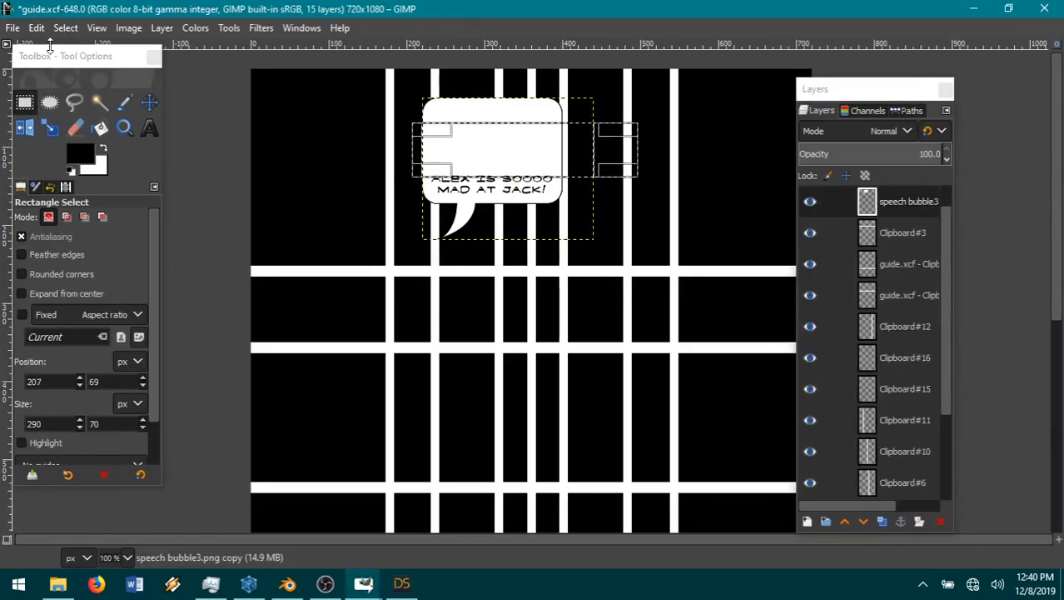
click(37, 28)
click(73, 115)
drag(533, 132, 533, 101)
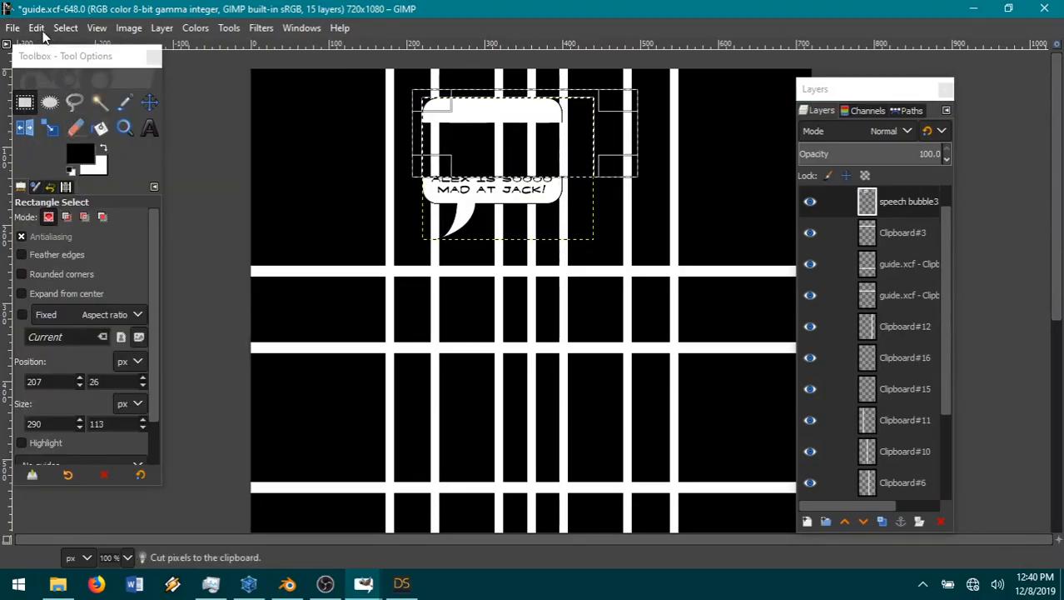
click(37, 28)
click(71, 113)
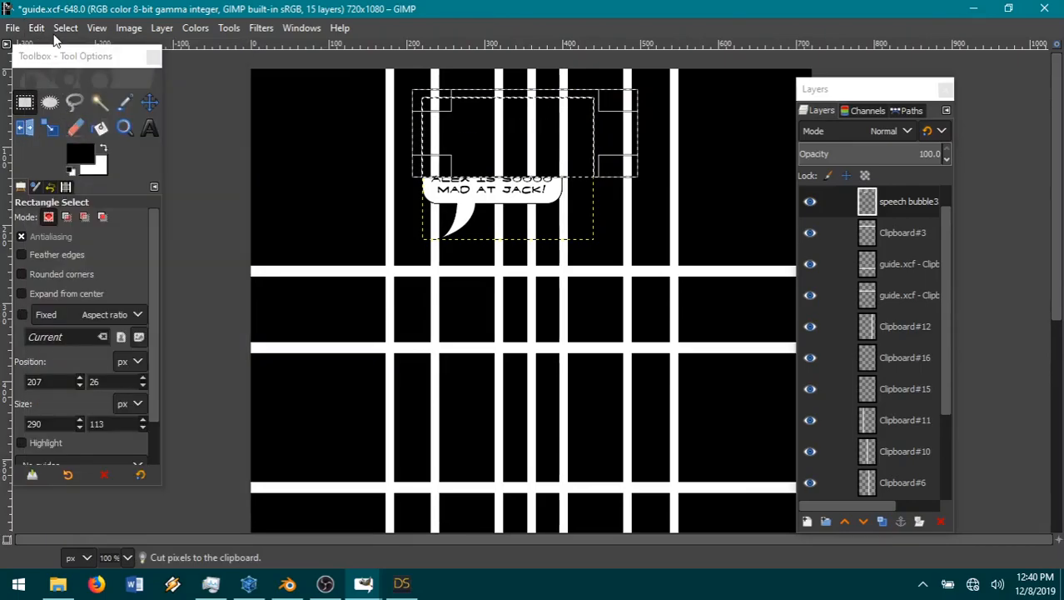
Step: Paste the cut top of the bubble as a new layer and clear the selection
click(66, 28)
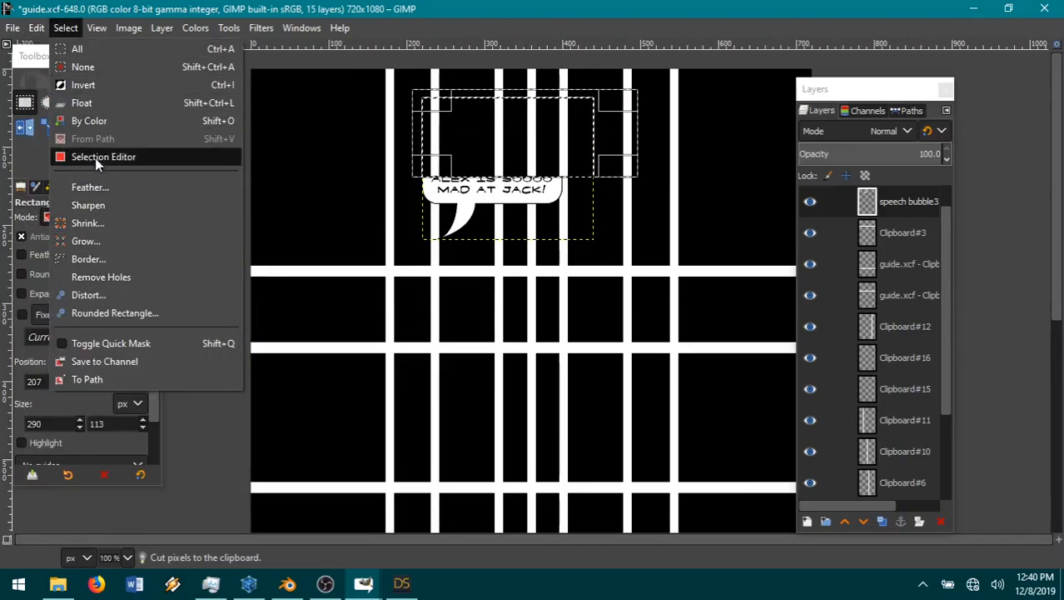
mouse_move(44, 32)
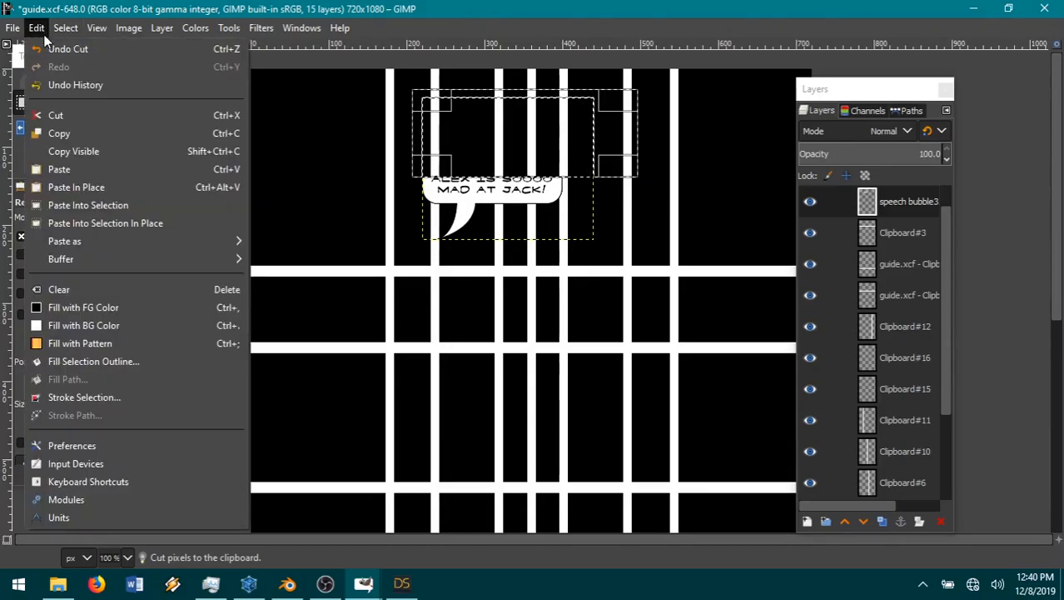
mouse_move(60, 240)
click(279, 241)
click(66, 28)
click(84, 67)
Step: Lower the pasted bubble top onto the remaining bubble around the text and merge it down into the speech bubble layer
click(149, 101)
drag(463, 111, 471, 188)
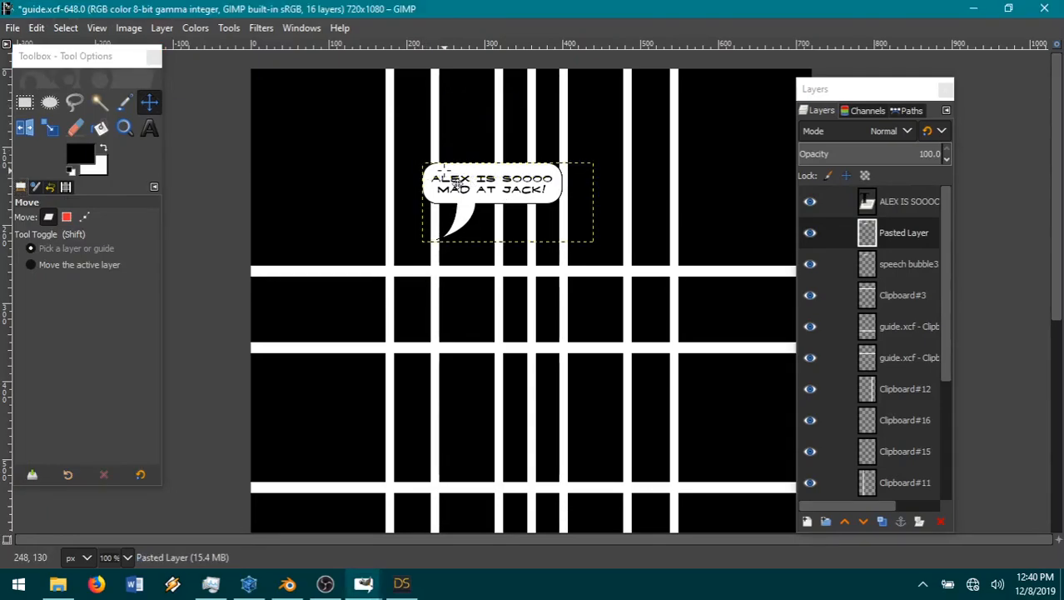
right_click(908, 237)
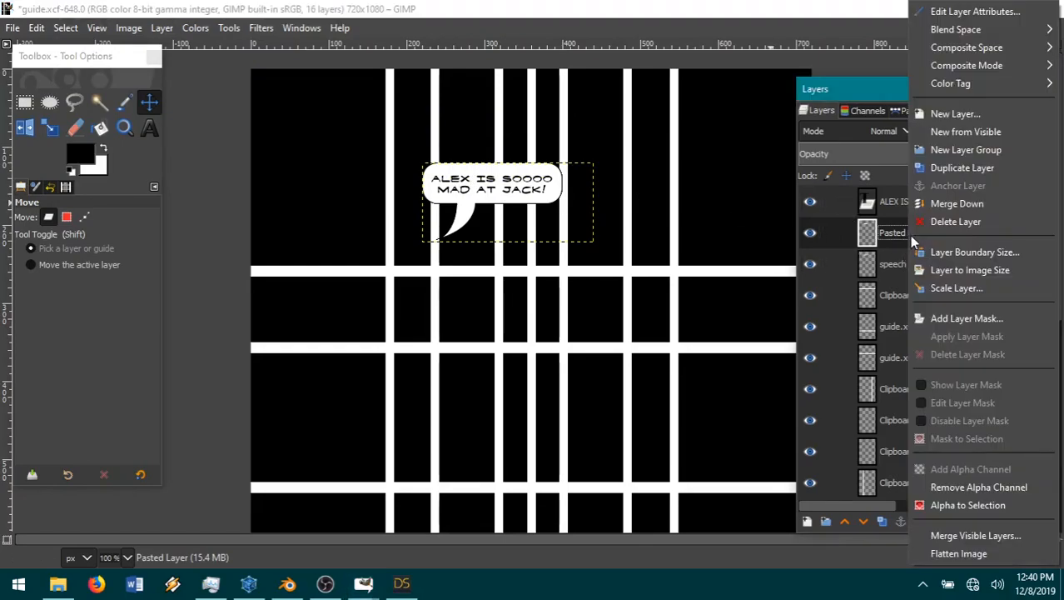
click(962, 204)
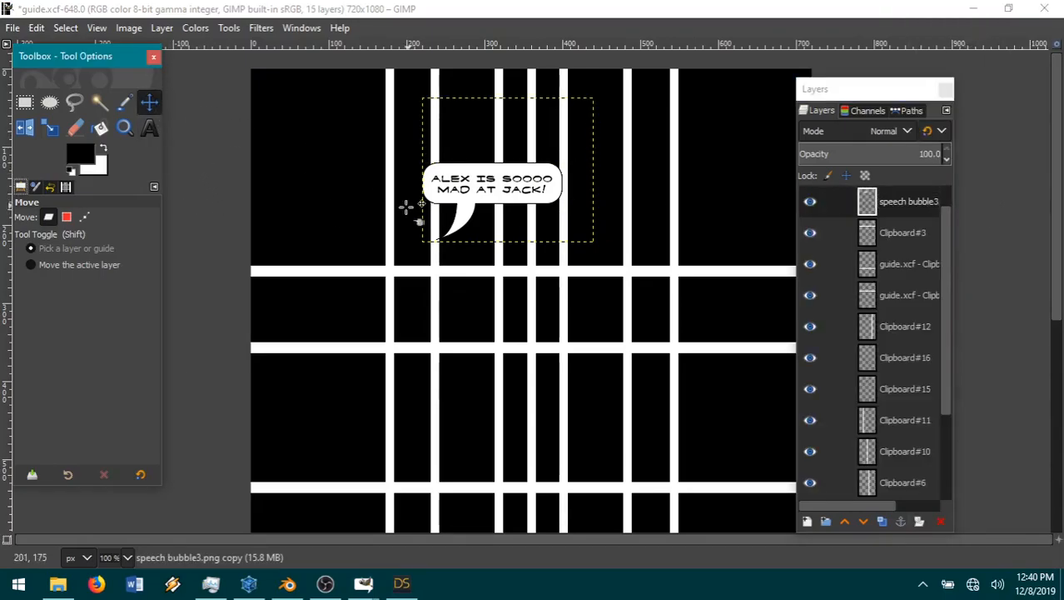
Step: Move the resized speech bubble up and left near the page's upper edge and center the text layer inside it
drag(466, 228, 415, 149)
click(887, 208)
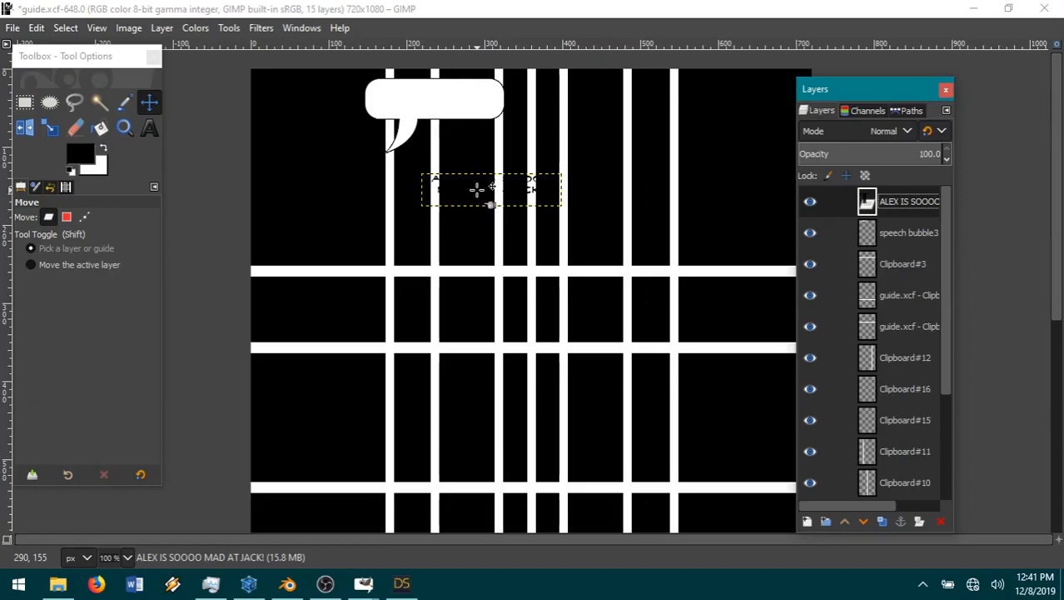
drag(478, 188, 434, 118)
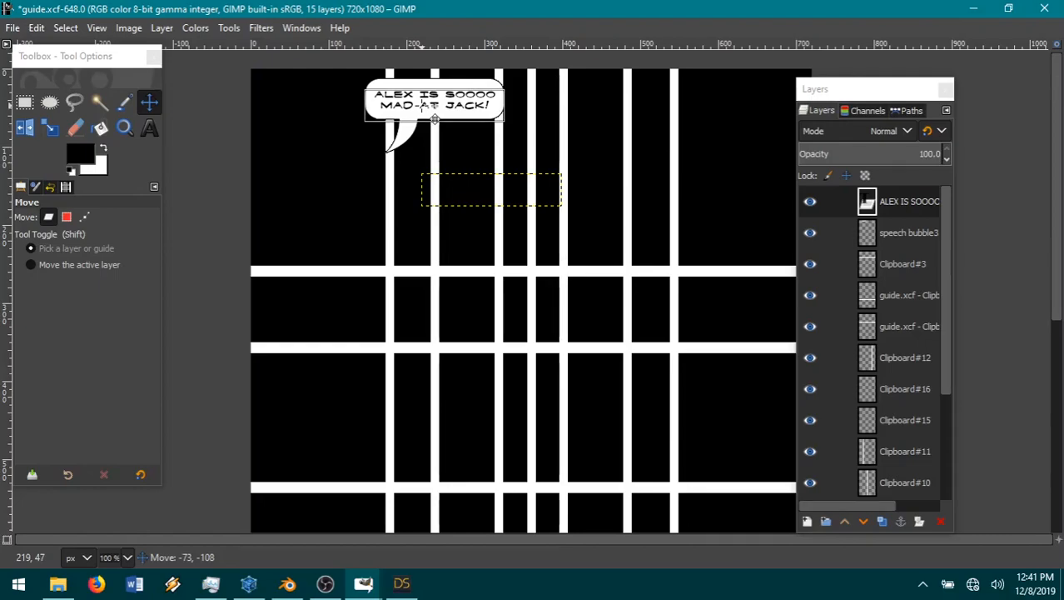
drag(434, 118, 435, 118)
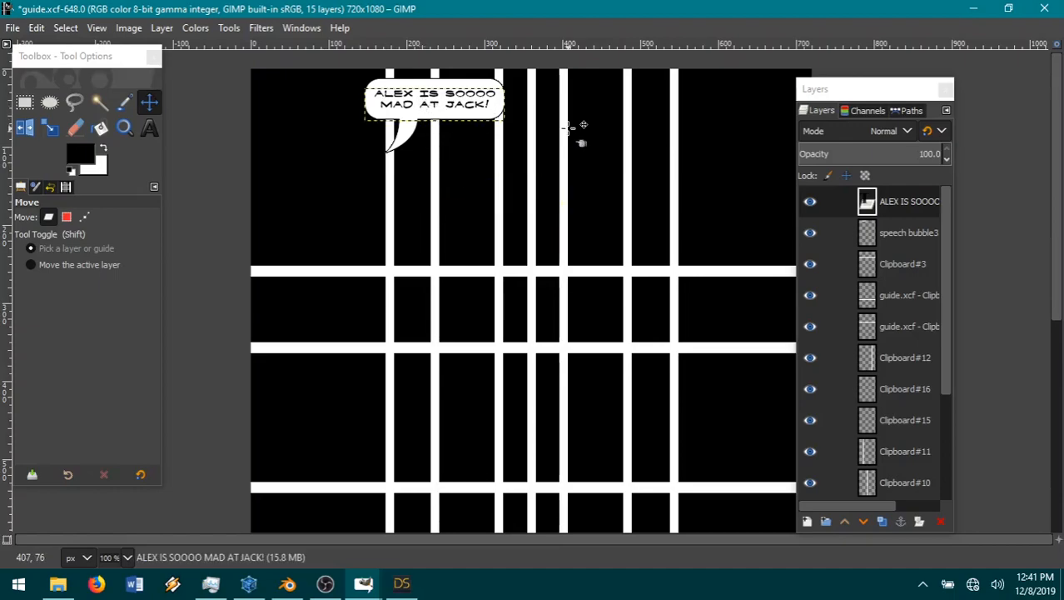
Step: Copy the speech bubble2 image and paste it into guide.xcf as a new layer above the first speech bubble layer
click(908, 233)
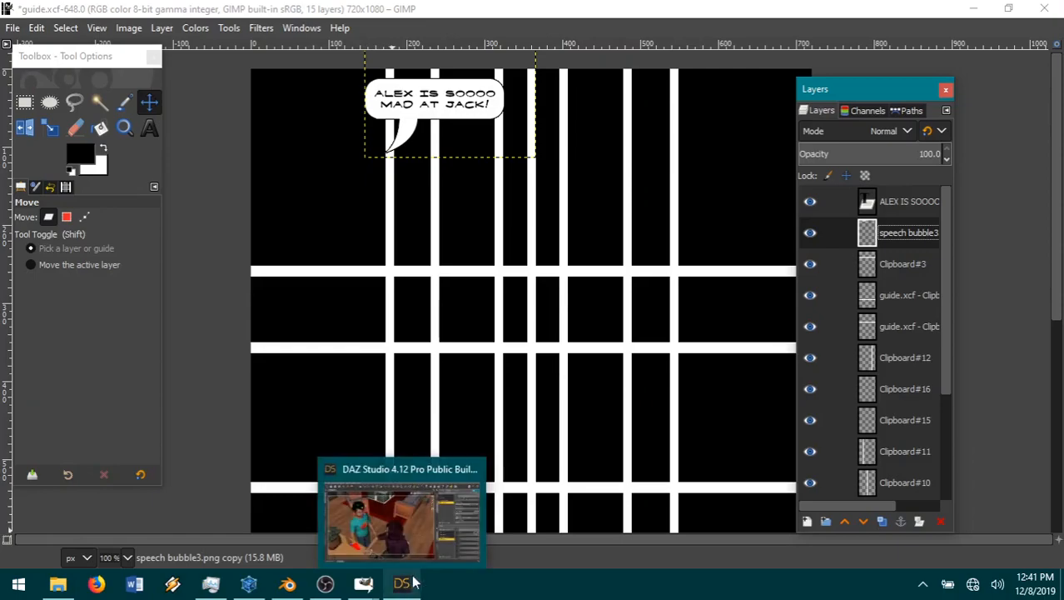
click(365, 590)
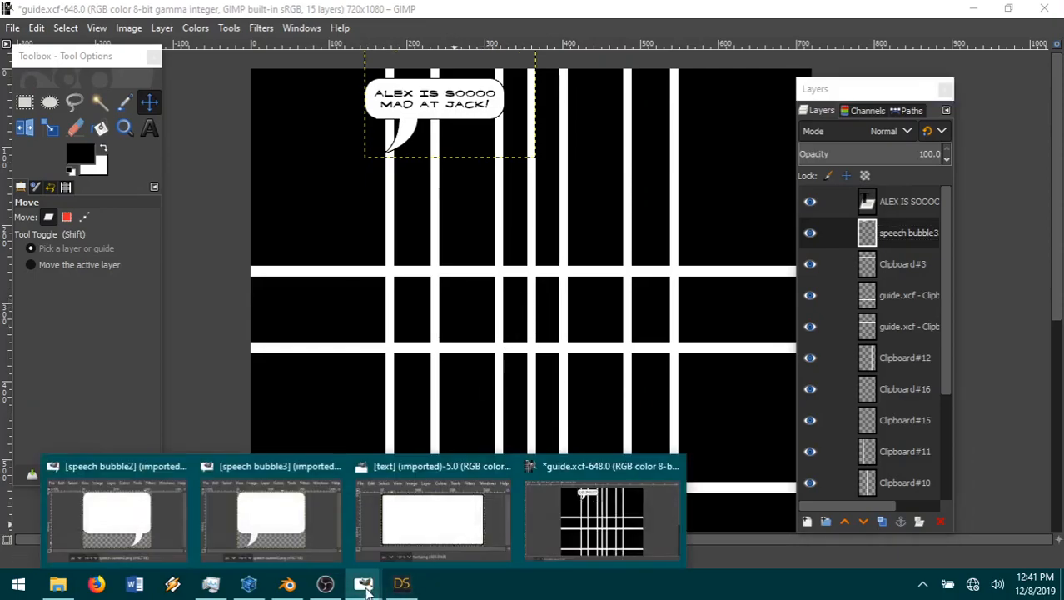
click(109, 518)
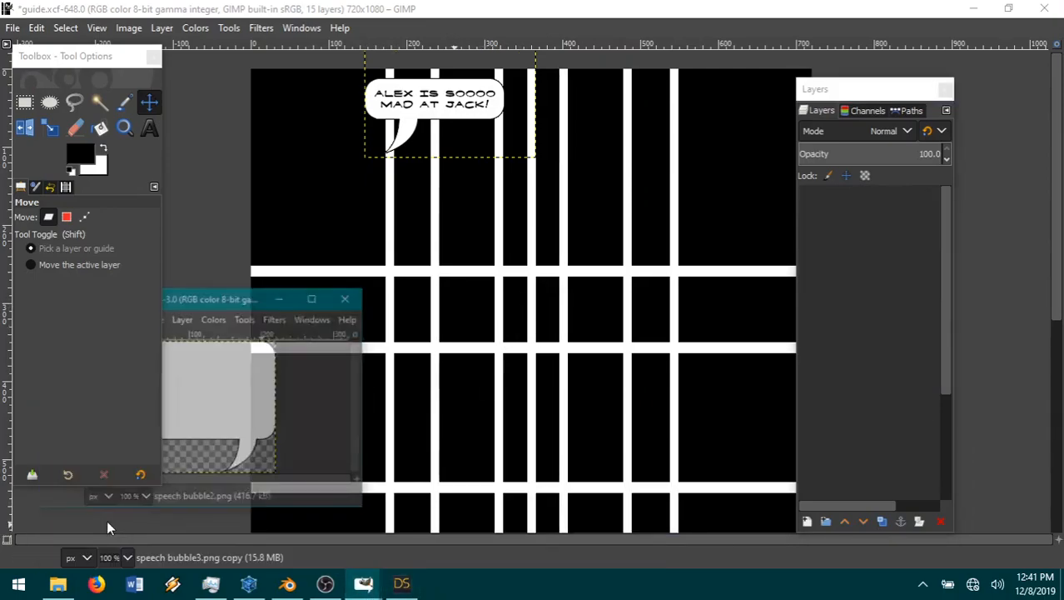
key(ctrl+c)
click(37, 27)
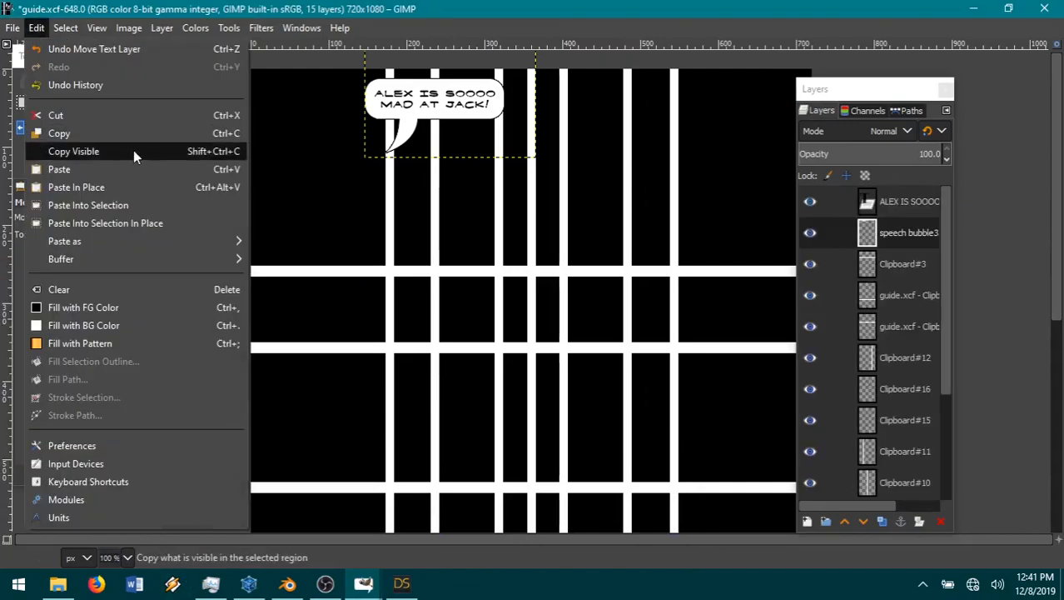
mouse_move(94, 241)
click(293, 241)
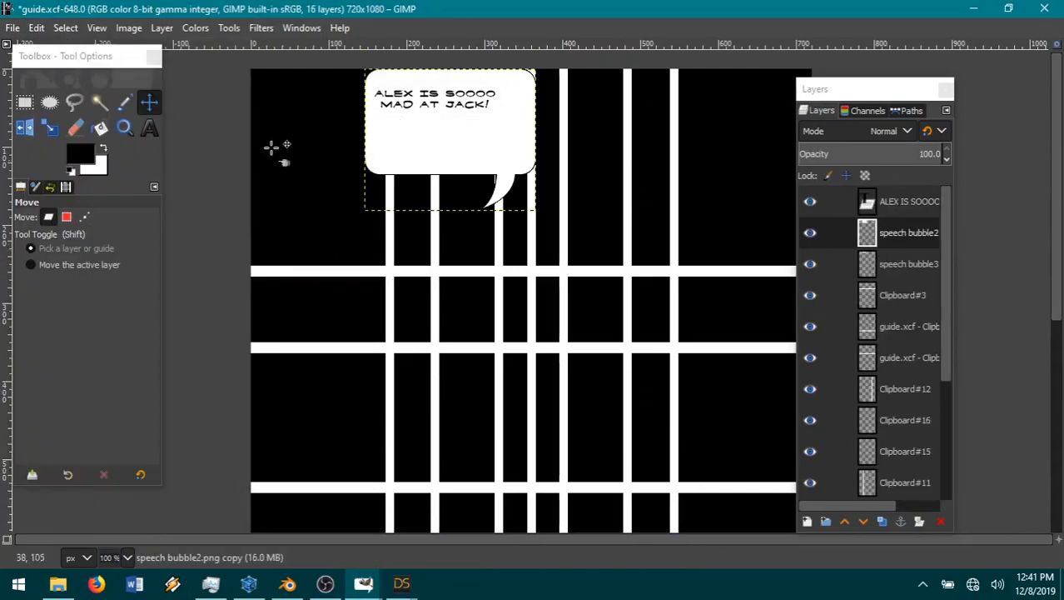
Step: Rotate the speech bubble2 layer 180° and move it down to the page's left side, below the first bubble
click(163, 30)
mouse_move(202, 246)
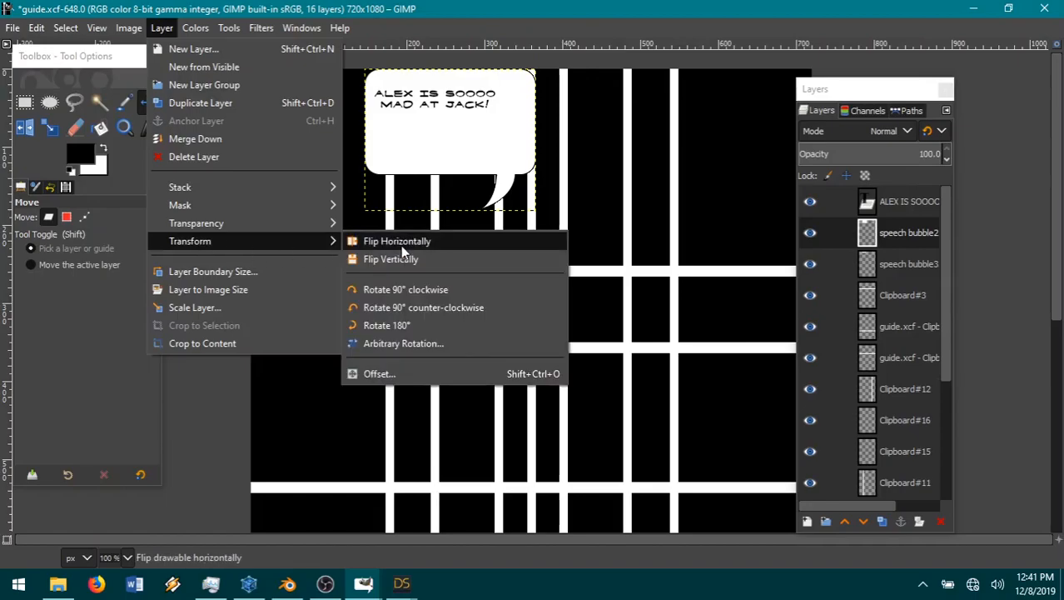
click(398, 324)
drag(474, 140, 378, 336)
Step: Add the text "I TOLD YOU THIS WAS GOING TO HAPPEN." over the second bubble and move the text editor clear of it
click(149, 129)
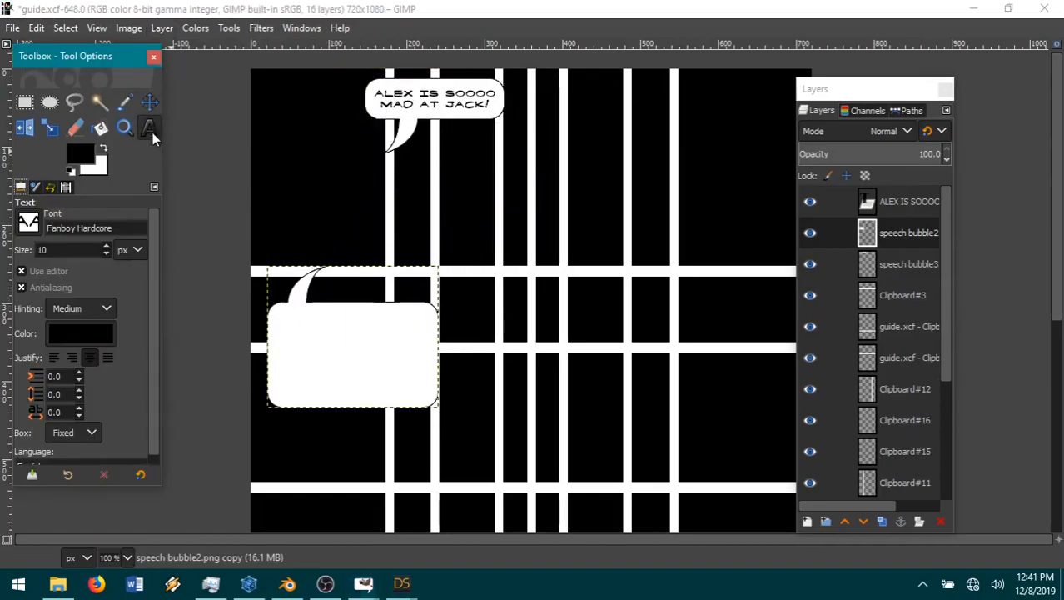
click(290, 318)
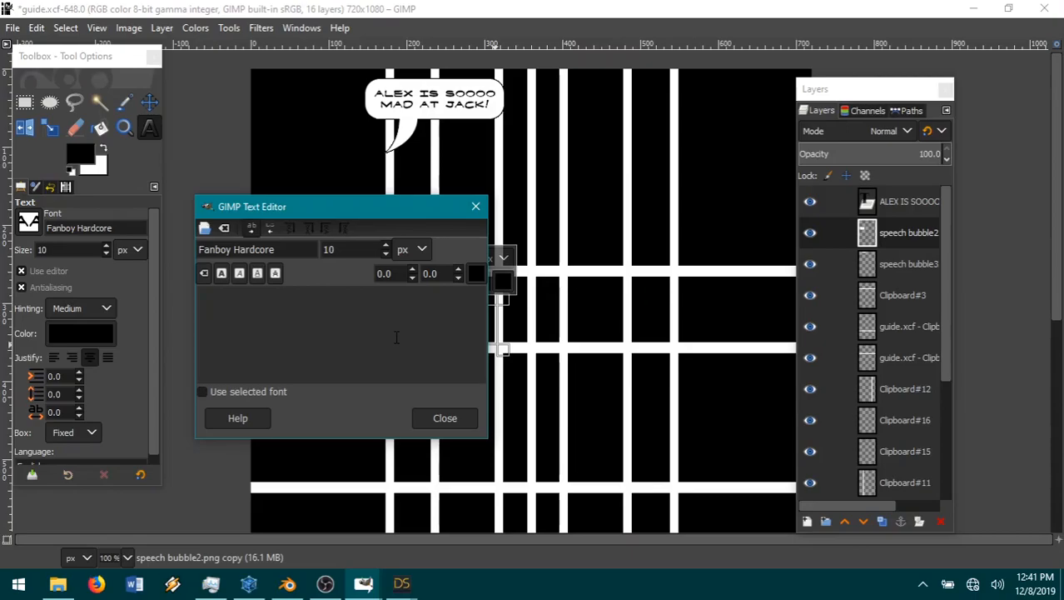
text(I TOLD YOU)
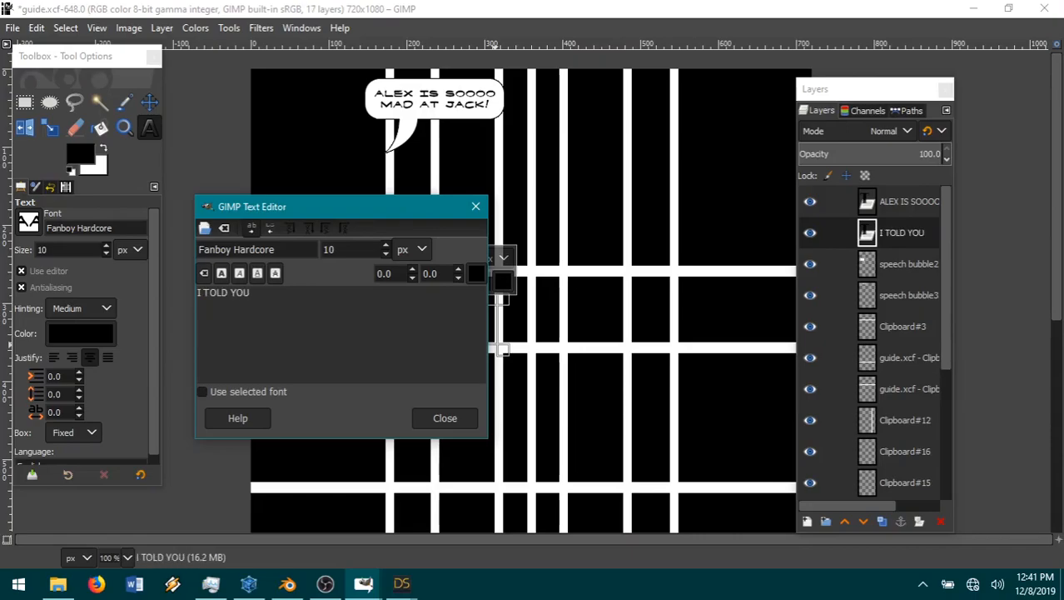
text( HE WOULD BE)
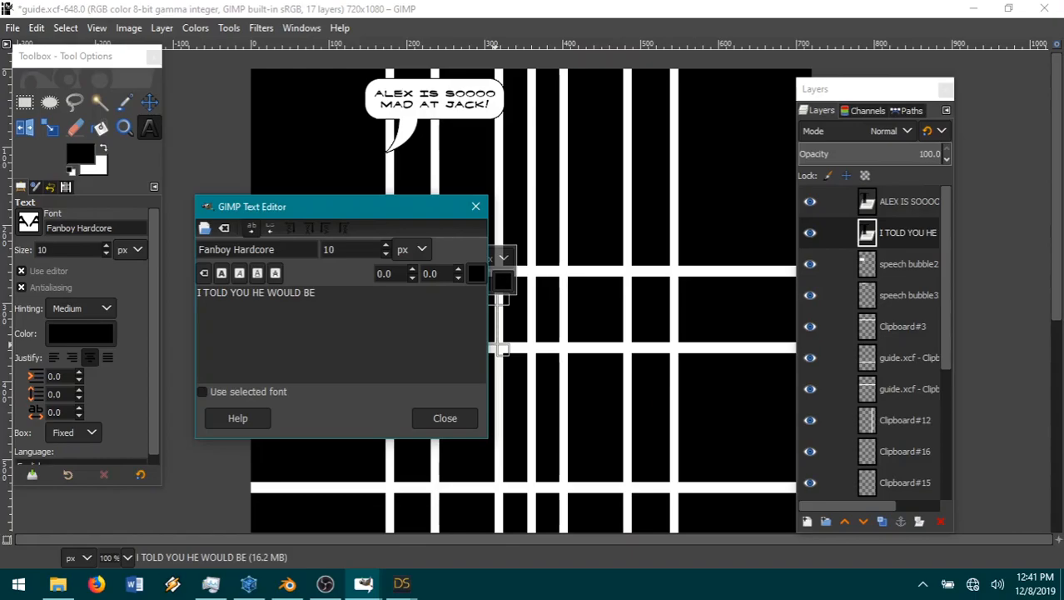
key(BackSpace)
key(BackSpace)
key(BackSpace)
key(BackSpace)
key(BackSpace)
key(BackSpace)
key(BackSpace)
key(BackSpace)
text(THIS)
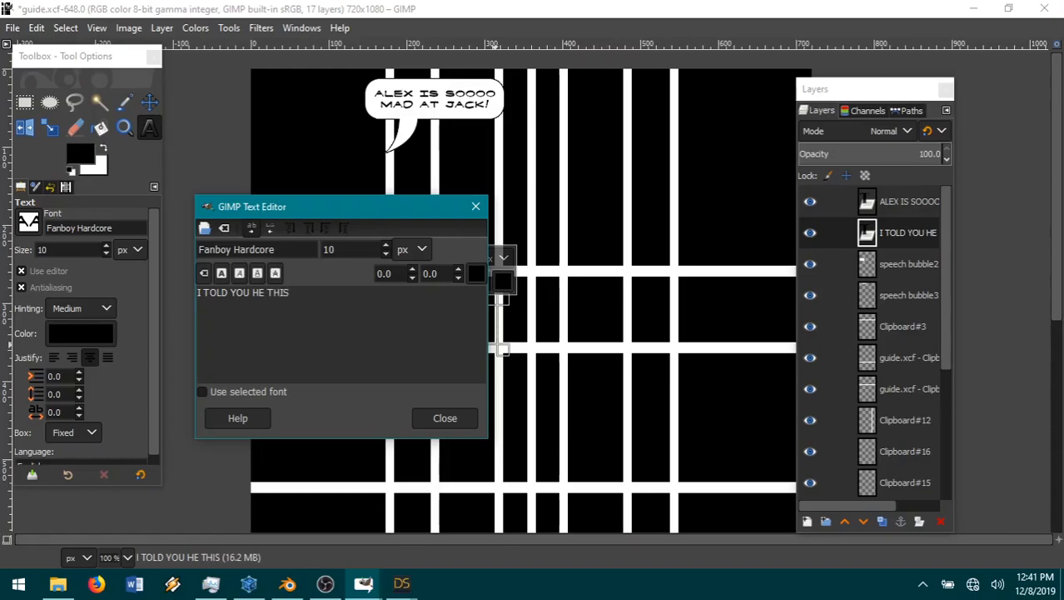
text( THIS WAS GOING TO HAPPEN.)
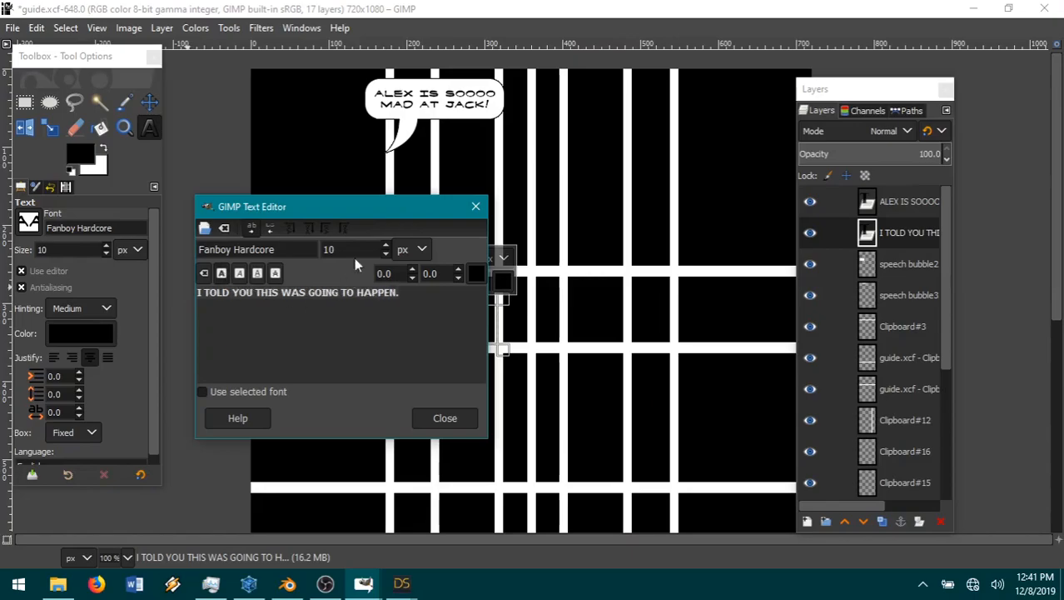
drag(358, 210, 312, 394)
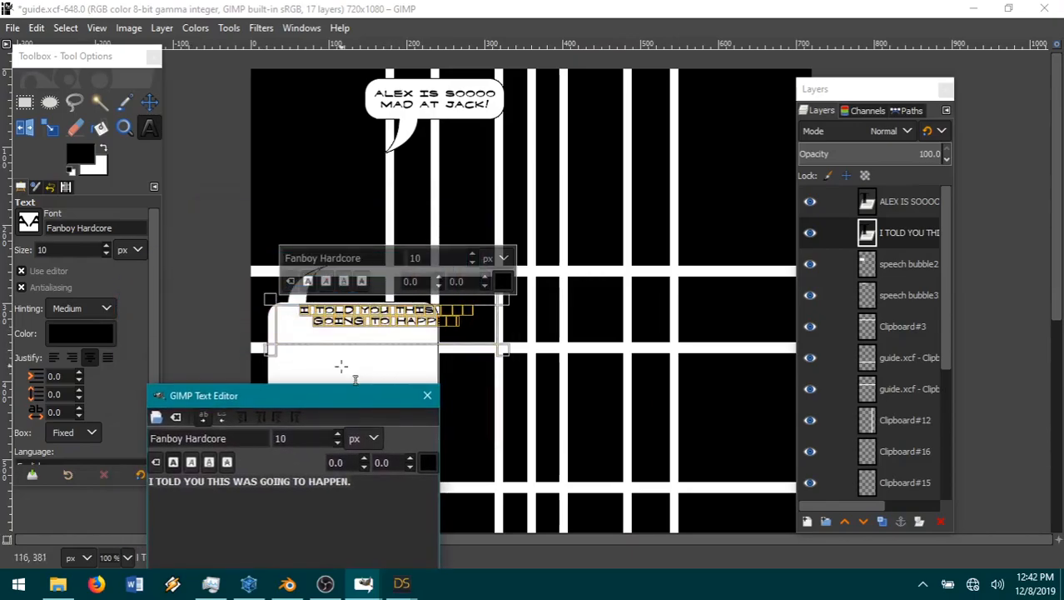
Step: Shift the speech bubble2 layer right and slightly up so its upper-left corner sits around the start of the new text
click(934, 270)
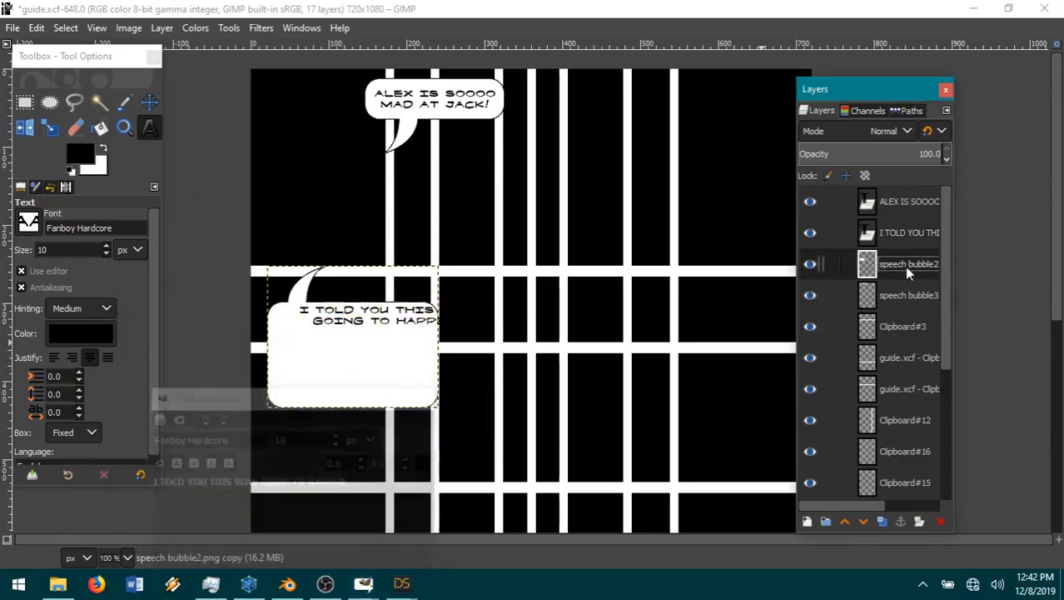
click(149, 101)
drag(358, 357, 322, 367)
Step: Copy the right part of the second bubble with a selection about 231 × 167 px, paste it as a new layer and clear the selection
click(24, 102)
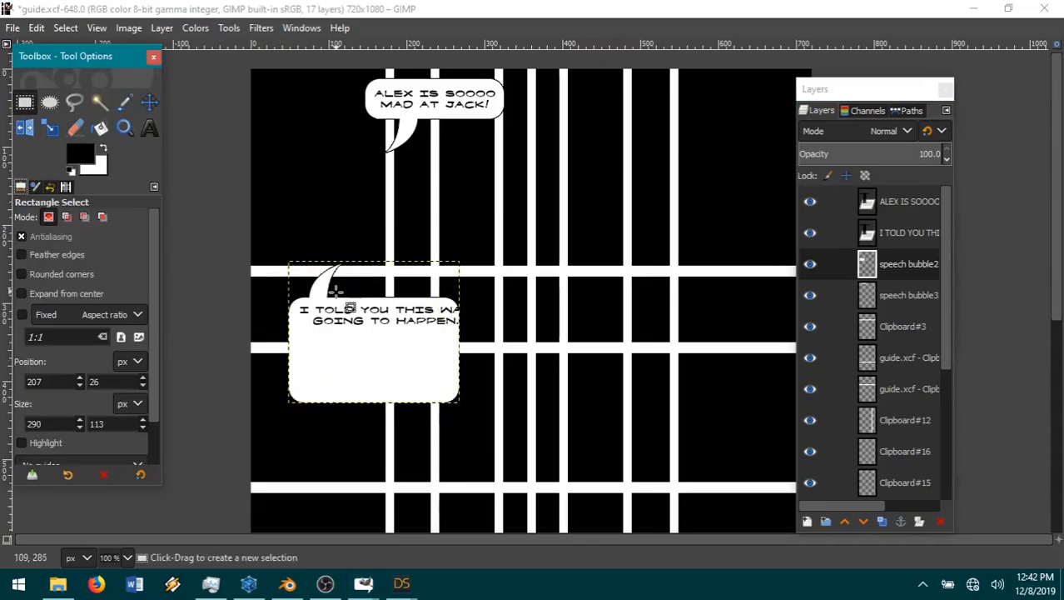
drag(337, 293, 516, 424)
key(ctrl+c)
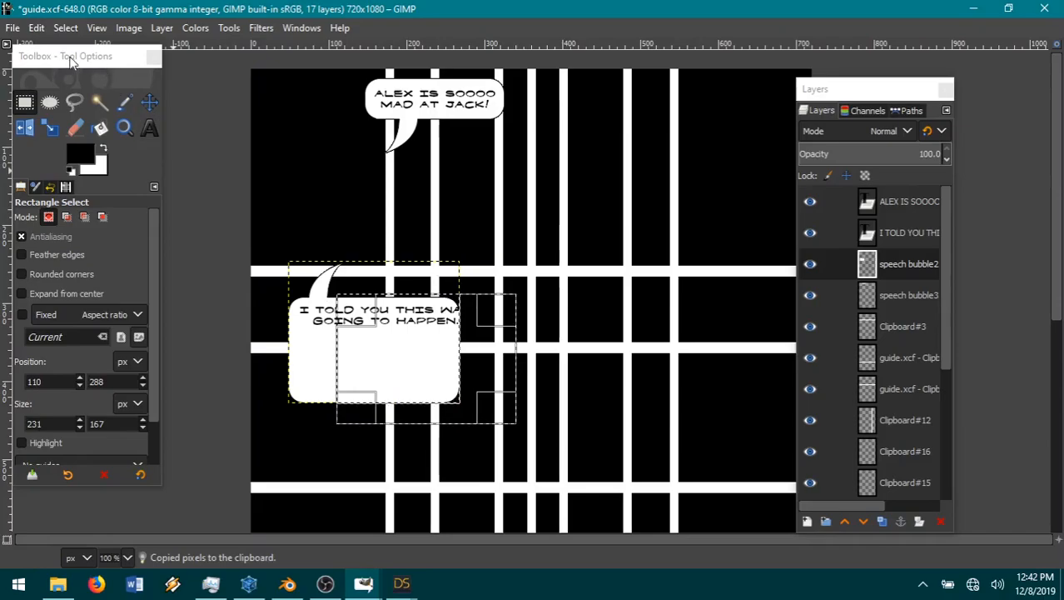
click(36, 28)
mouse_move(96, 241)
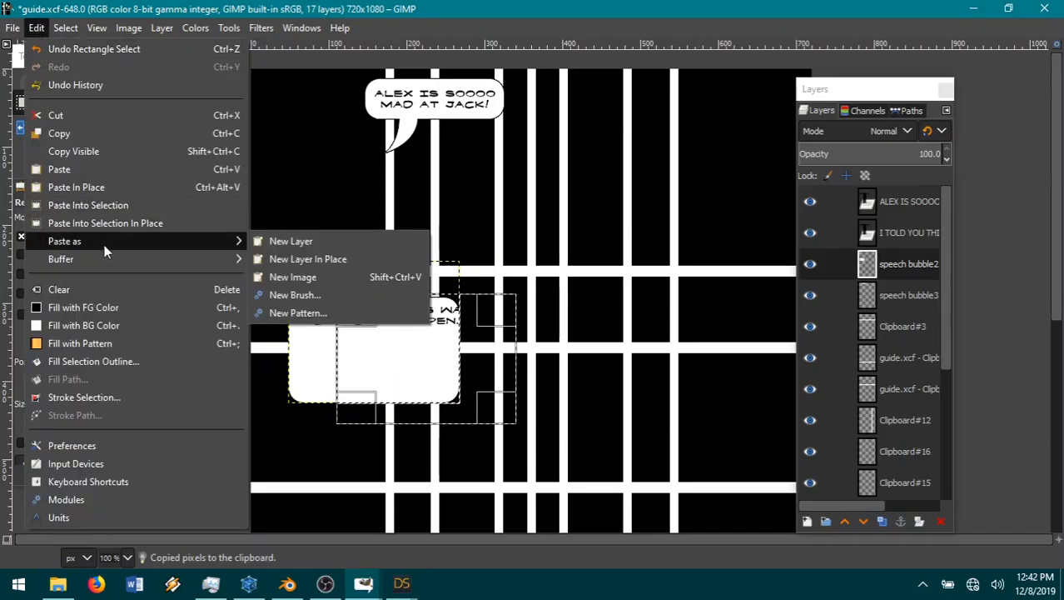
click(274, 240)
click(65, 28)
click(84, 67)
Step: Slide the pasted piece right until the bubble encloses the text's full width and merge it down into the speech bubble2 layer
click(151, 102)
drag(396, 359, 423, 360)
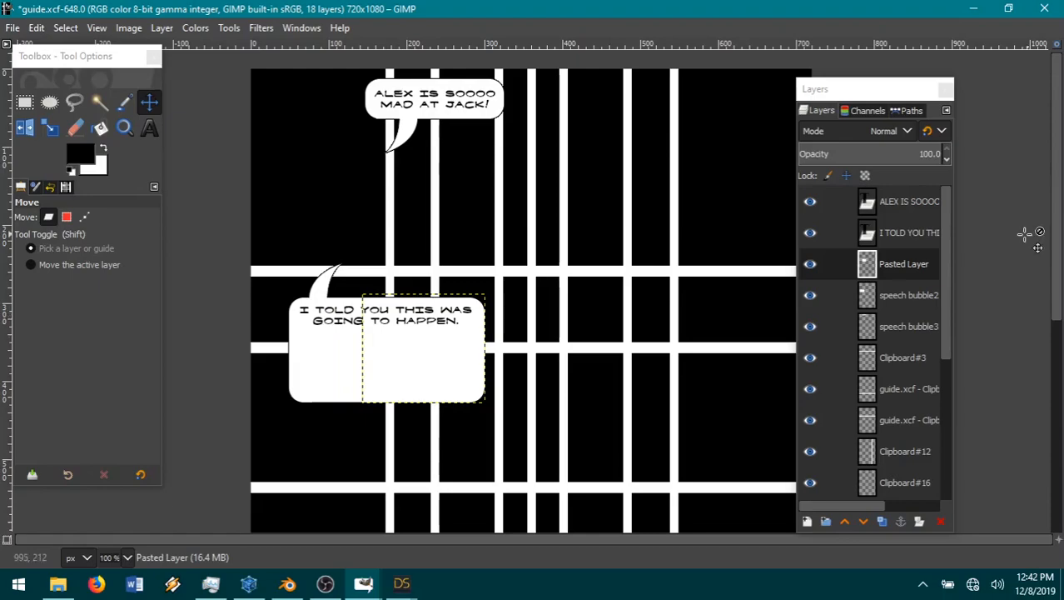
right_click(911, 267)
click(974, 222)
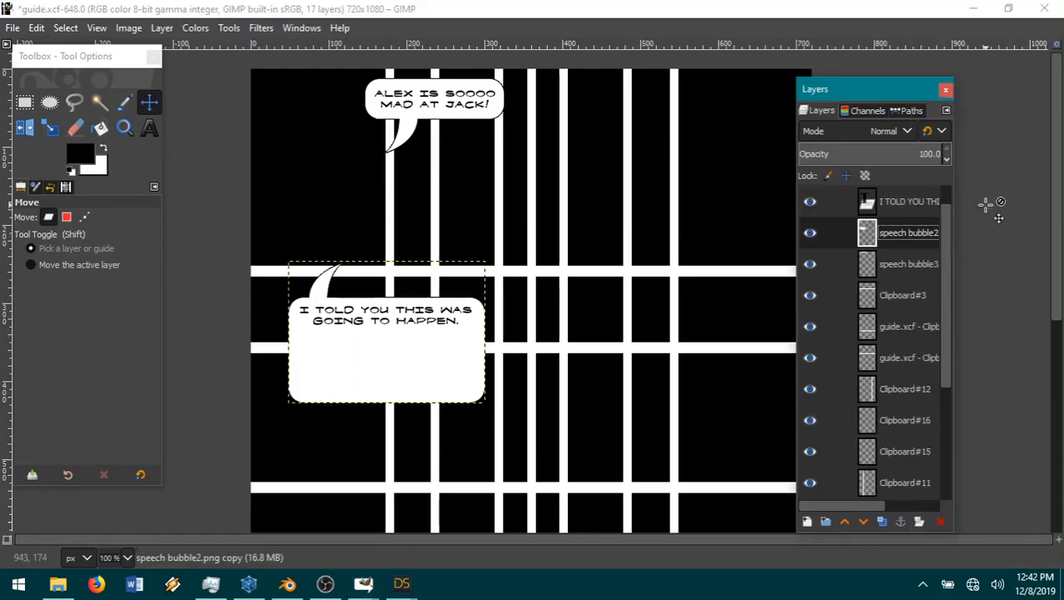
Step: Cut a band from the second bubble across its lower text line, then extend the selection below the bubble's bottom edge to 322 × 139 px
click(24, 102)
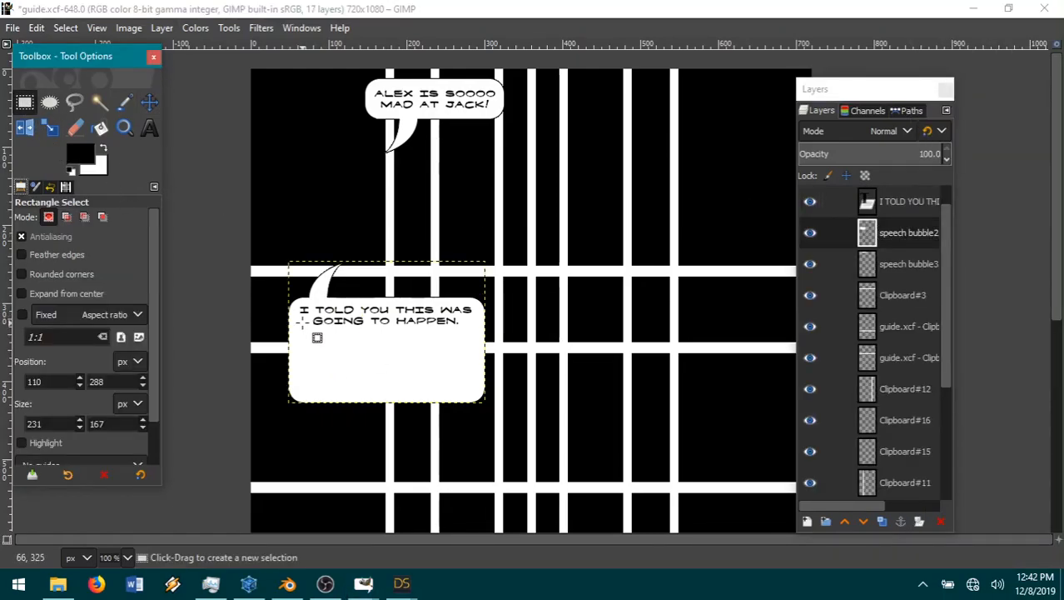
drag(284, 320, 542, 383)
click(37, 27)
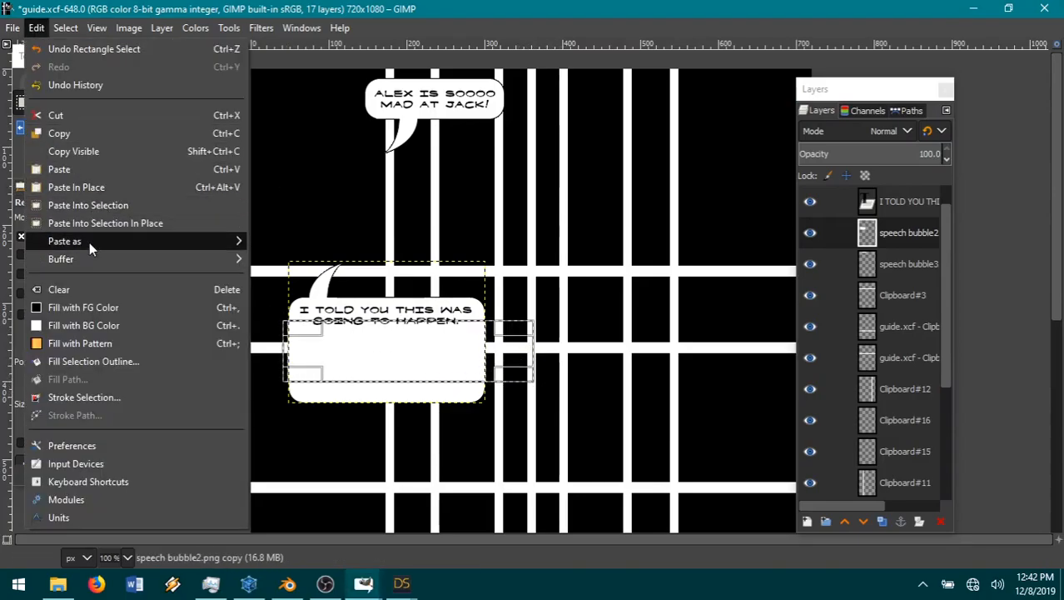
mouse_move(89, 242)
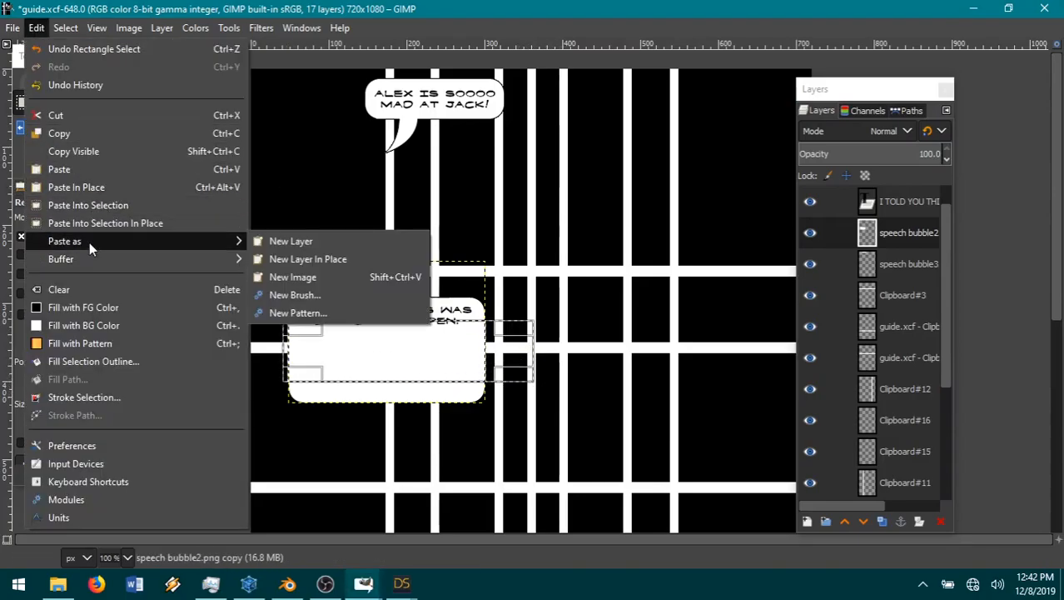
click(88, 112)
drag(404, 380, 399, 428)
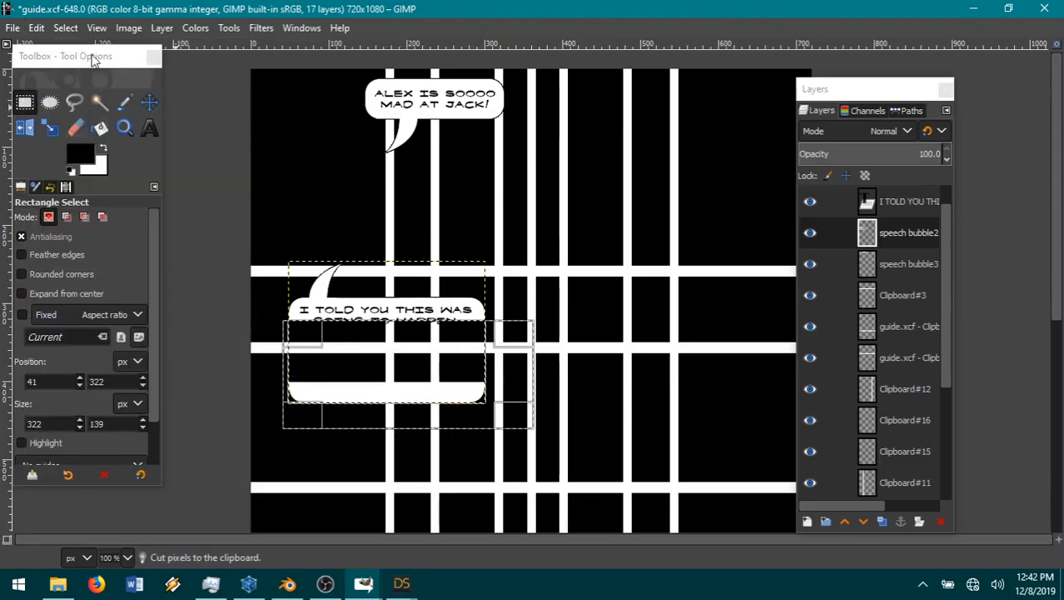
click(65, 28)
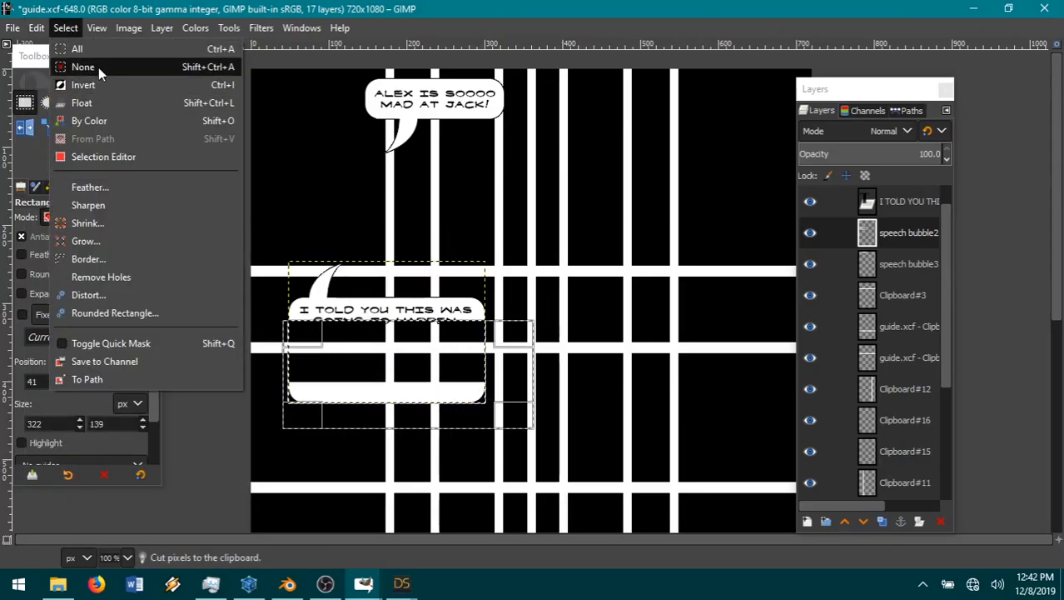
click(98, 69)
click(65, 28)
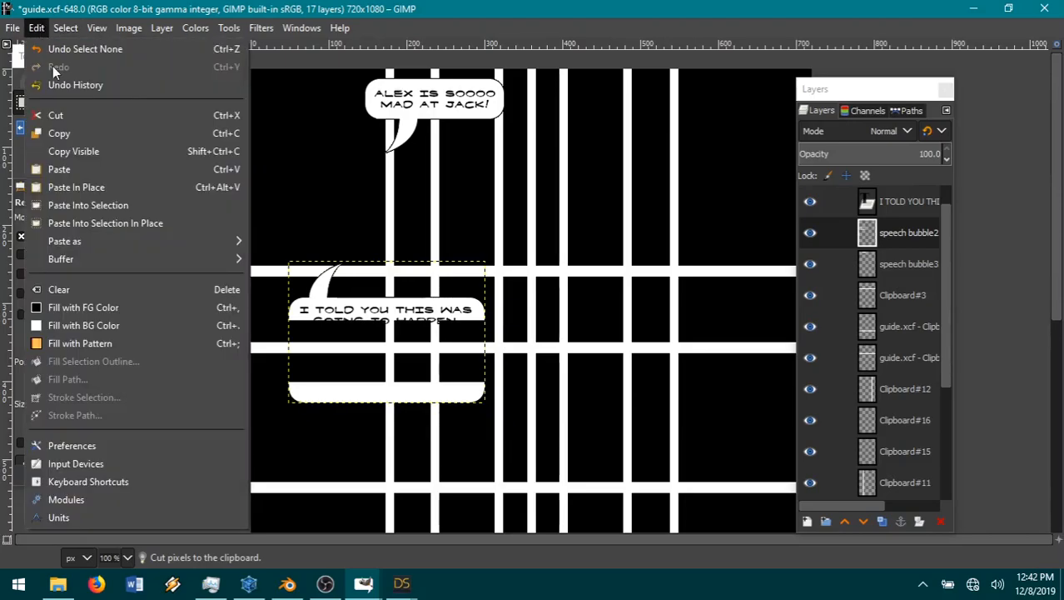
click(54, 40)
Step: Cut the remaining bottom edge of the second bubble, clear the selection and paste the piece as a new layer
click(37, 28)
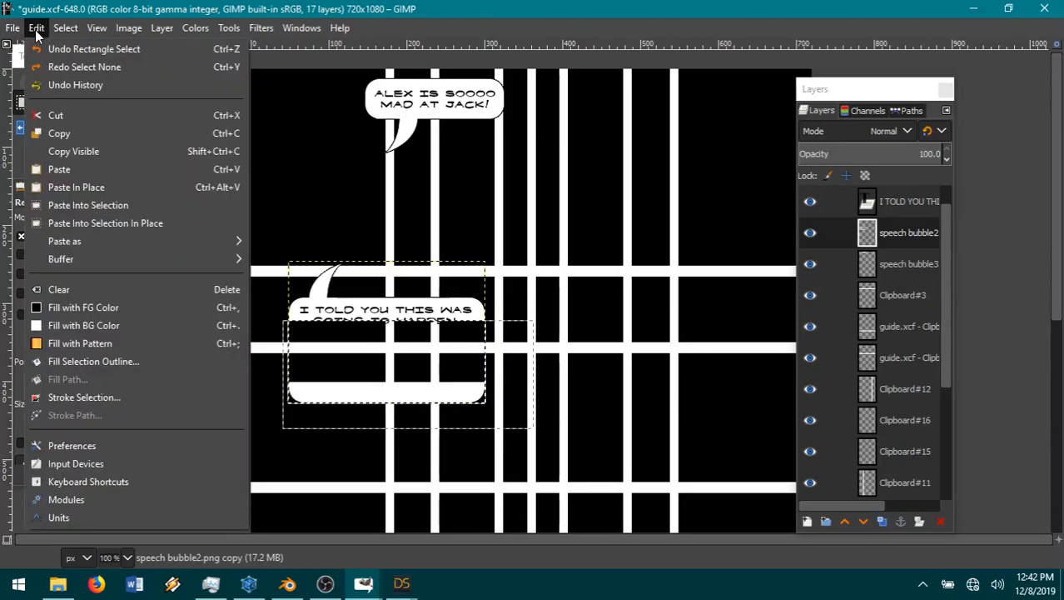
click(71, 112)
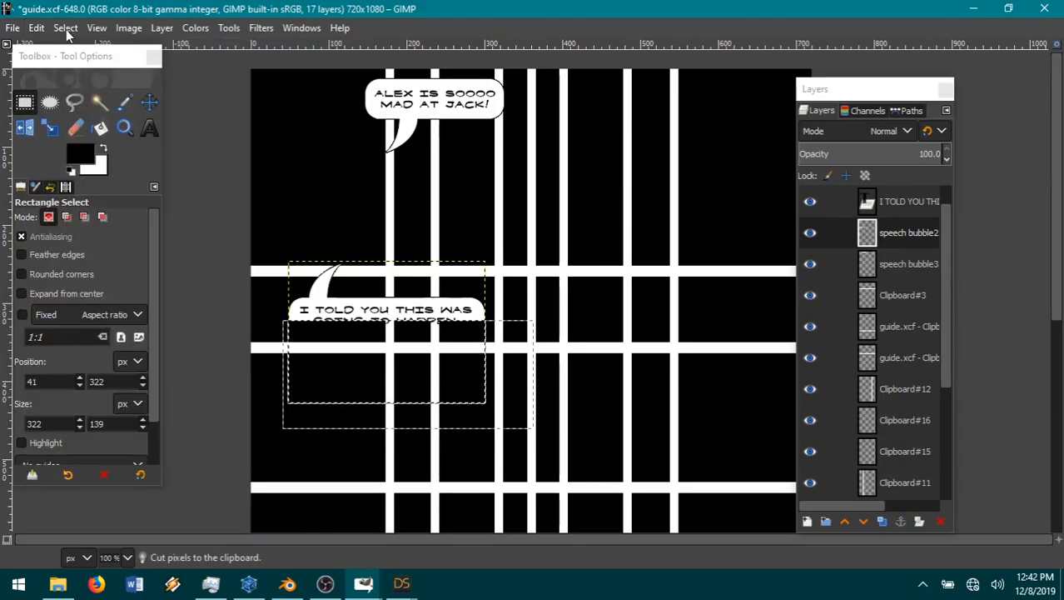
click(66, 28)
click(112, 70)
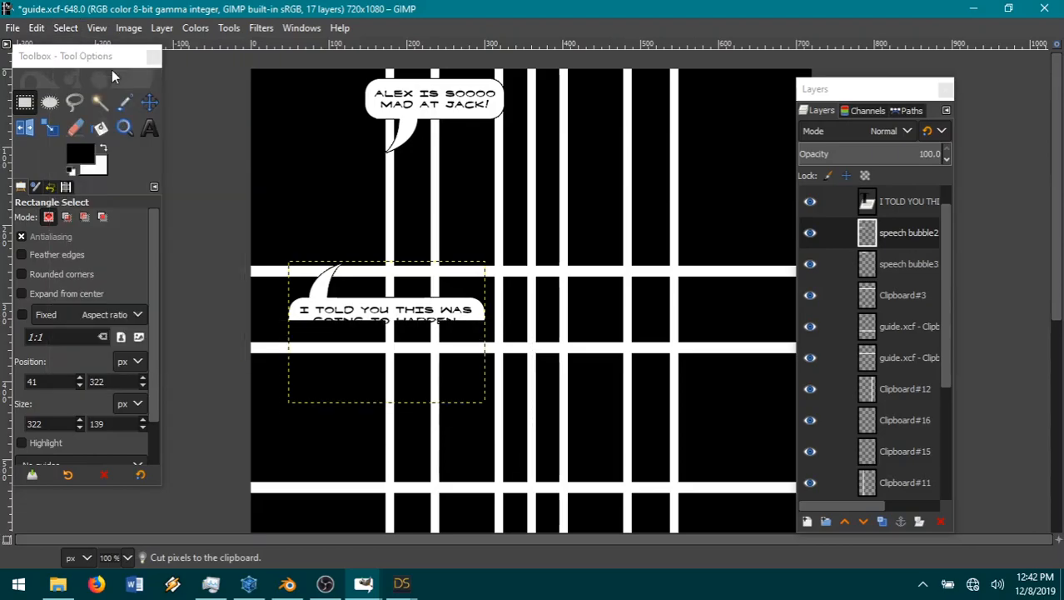
click(41, 30)
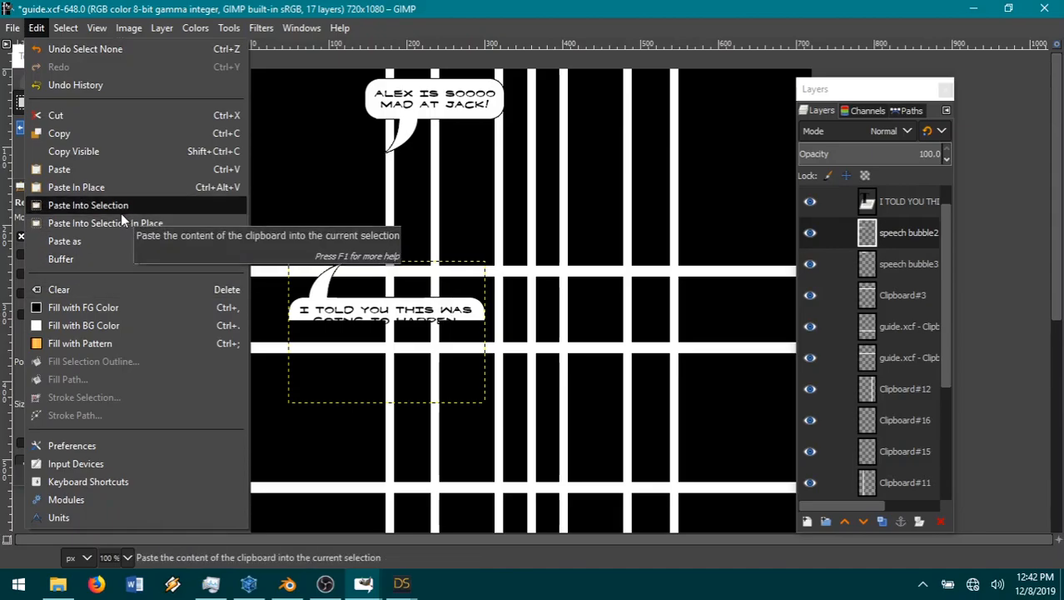
mouse_move(206, 241)
click(282, 243)
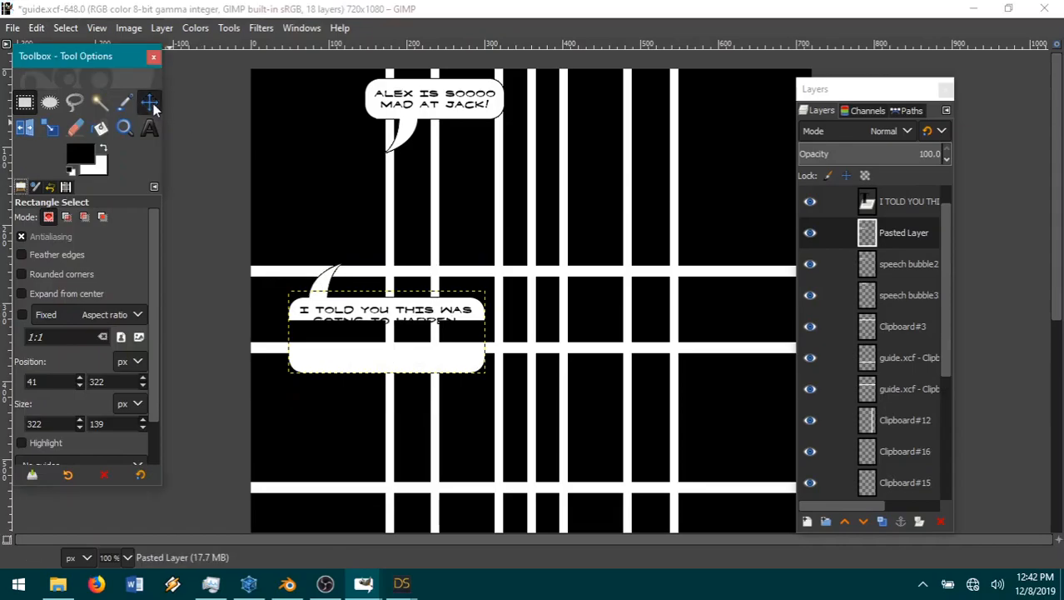
Step: Slide the pasted bottom piece up until the bubble closes just under its text, and merge it down into the speech bubble2 layer
key(m)
drag(397, 370, 397, 332)
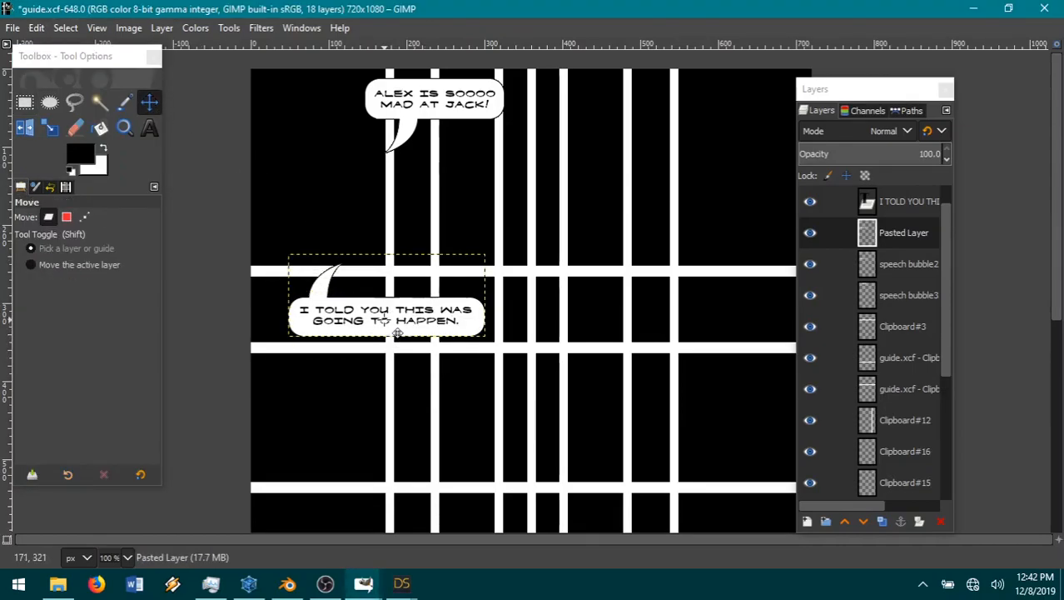
right_click(921, 238)
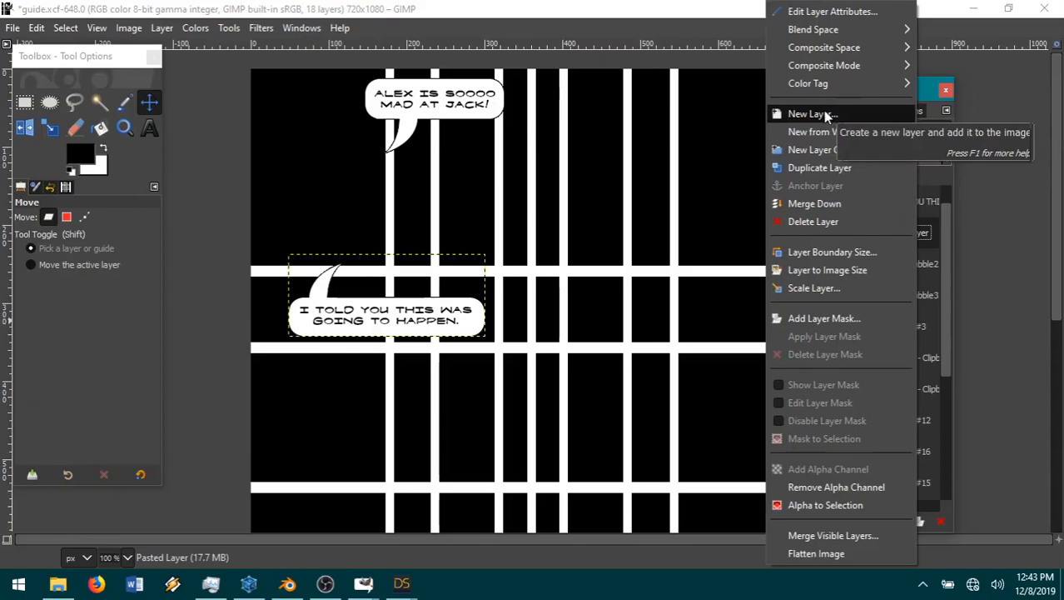
click(837, 208)
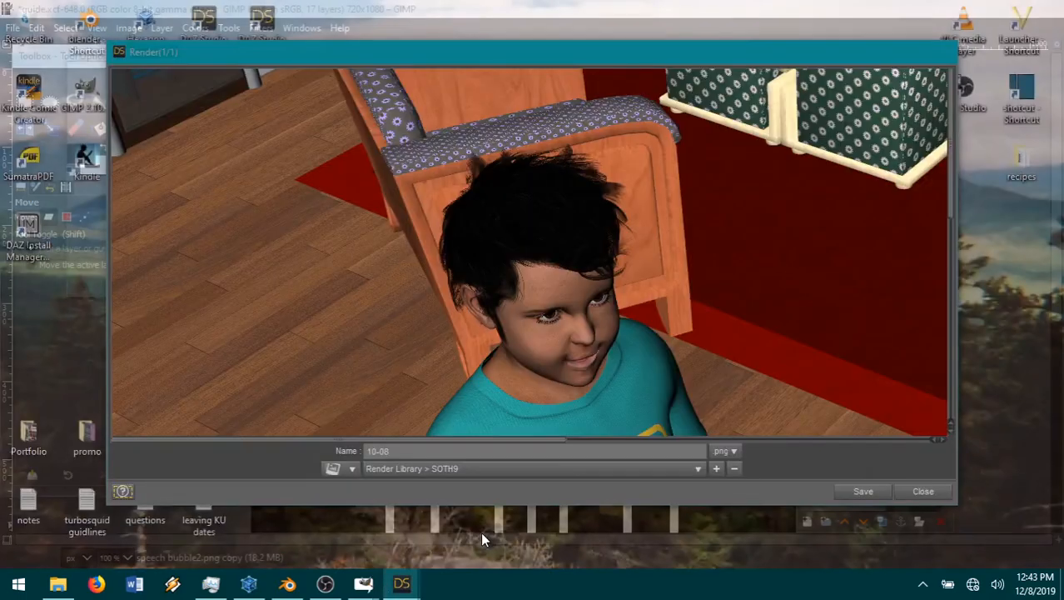
Step: Switch to the finished DAZ Studio render, view it maximized, save it as 10-08 in PNG format to Render Library > SOTH9, and return to GIMP
click(480, 531)
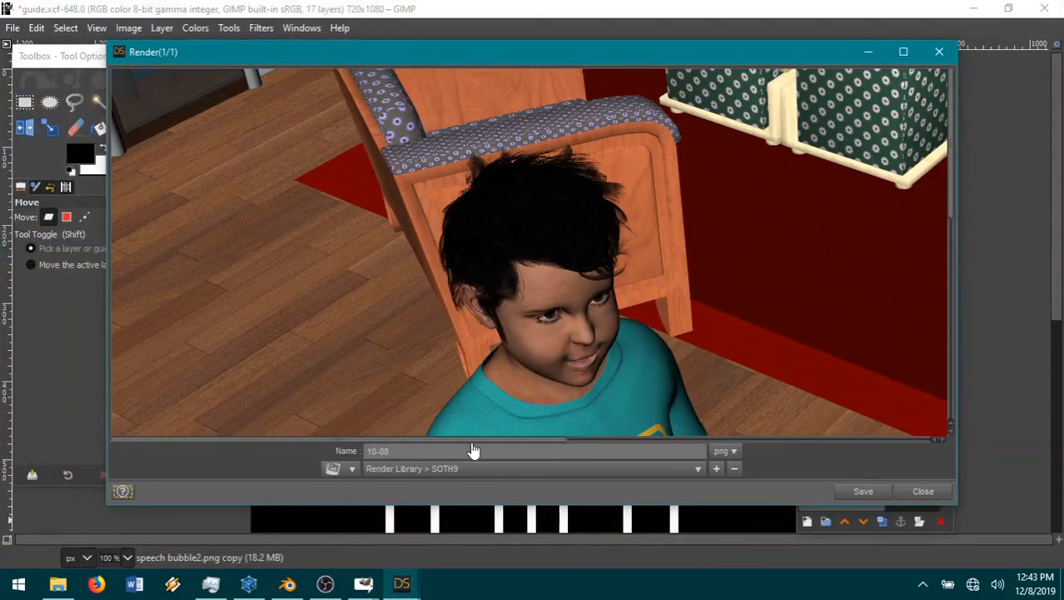
drag(459, 442, 626, 454)
scroll(554, 305, down, 4)
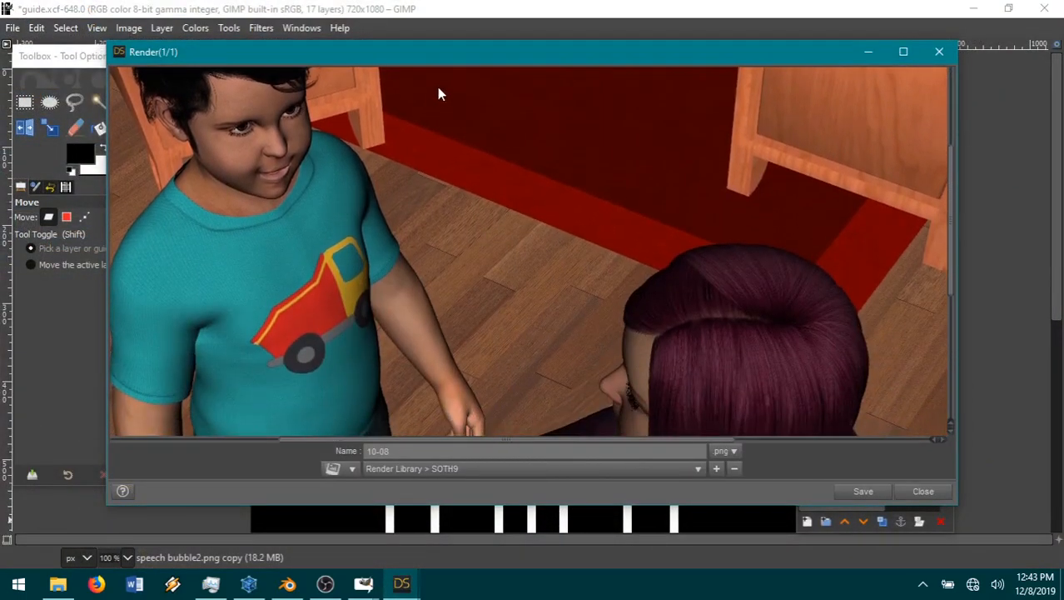
double_click(442, 52)
scroll(236, 172, up, 1)
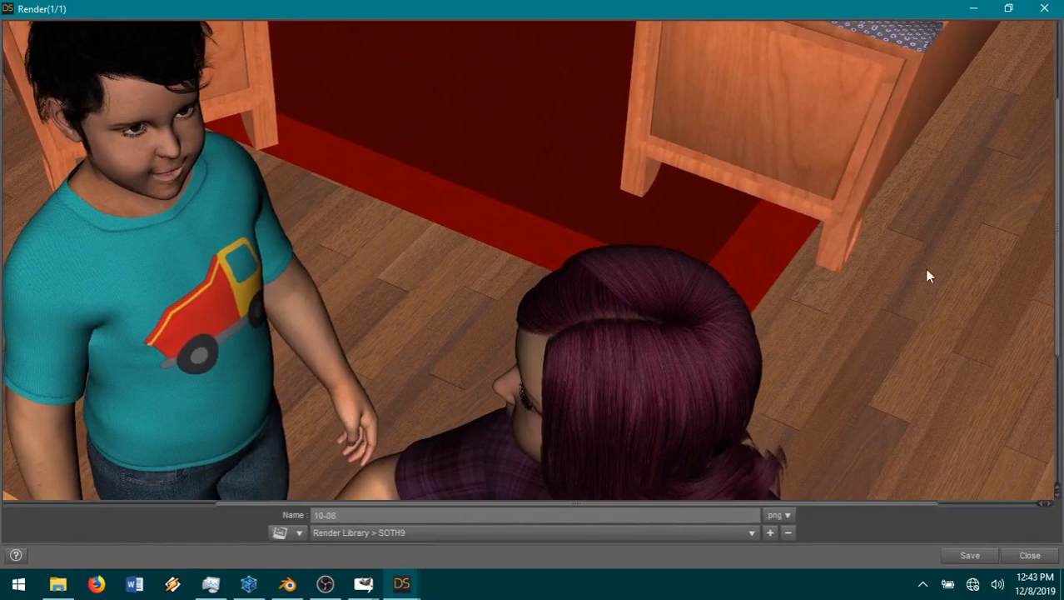
click(970, 554)
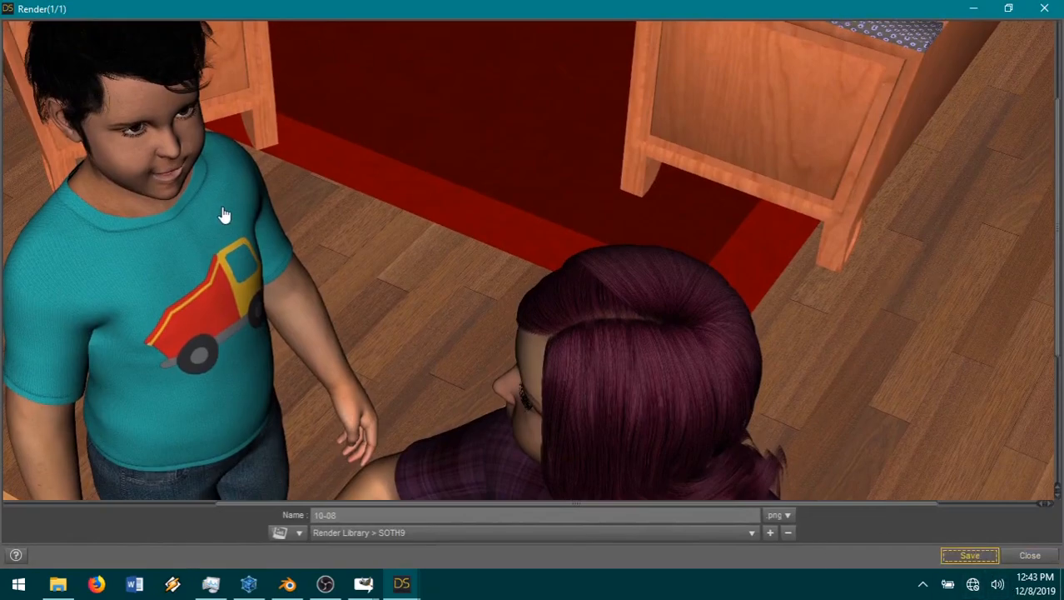
key(alt+Tab)
Step: Open the saved render 10-08.png as a new layer in the page guide
click(12, 28)
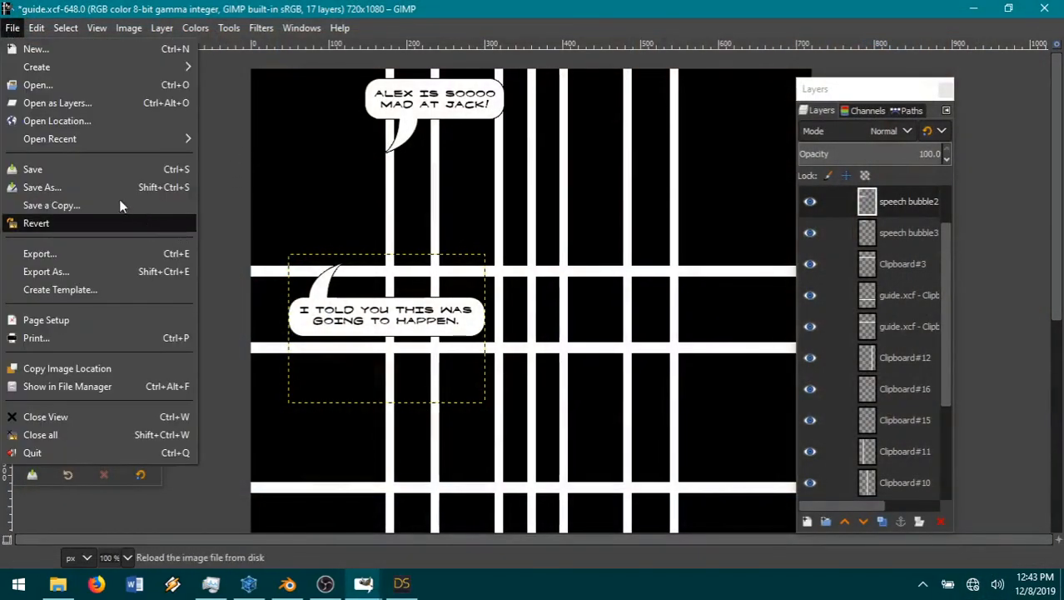
click(54, 104)
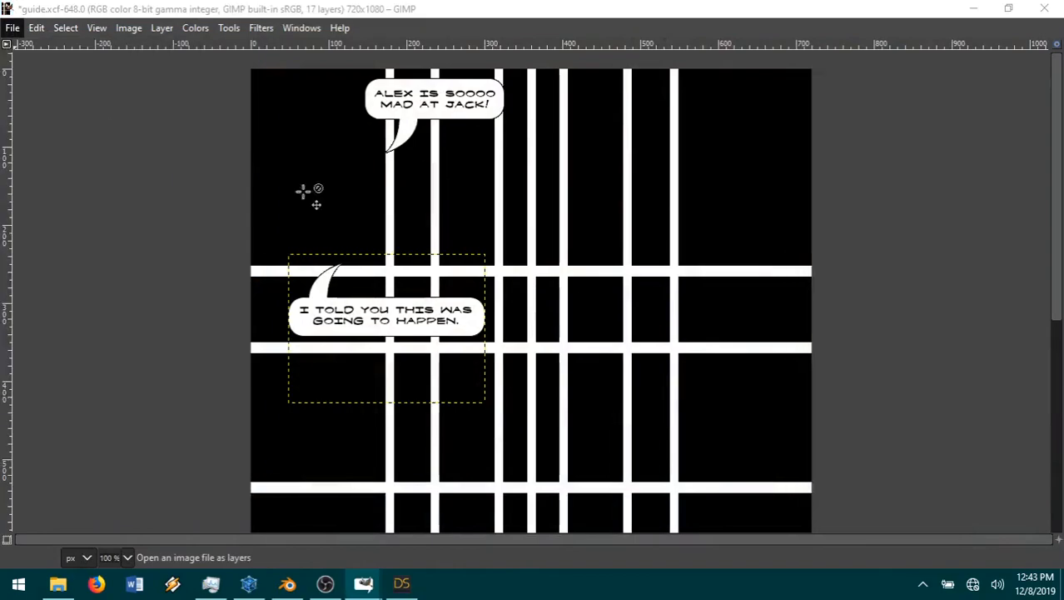
click(612, 90)
double_click(432, 234)
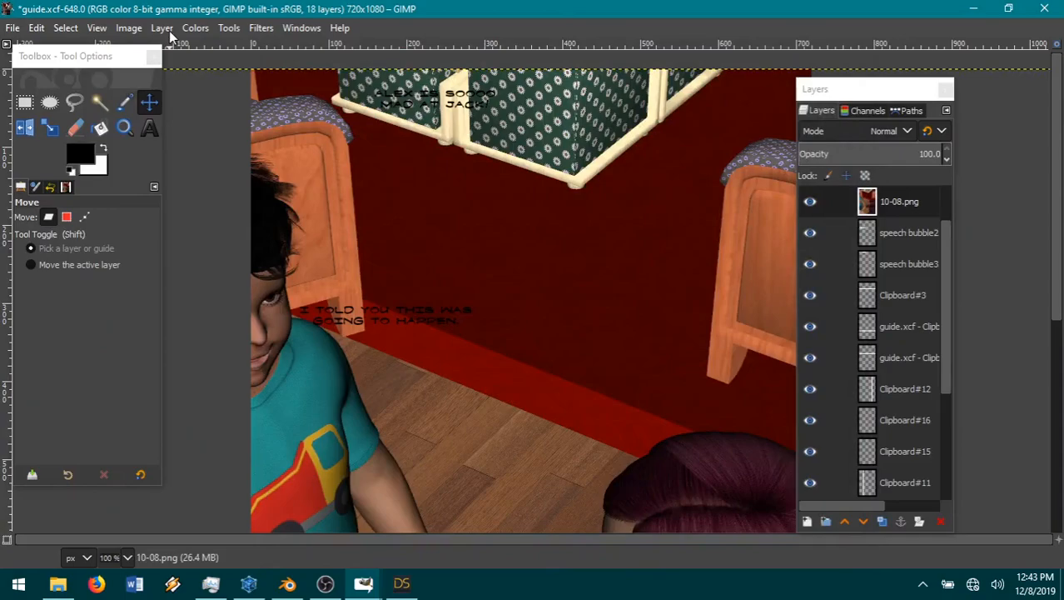
Step: Scale the 10-08.png layer to 34% and move it into the page's upper-left corner, its lower edge on the second horizontal guide bar
click(167, 30)
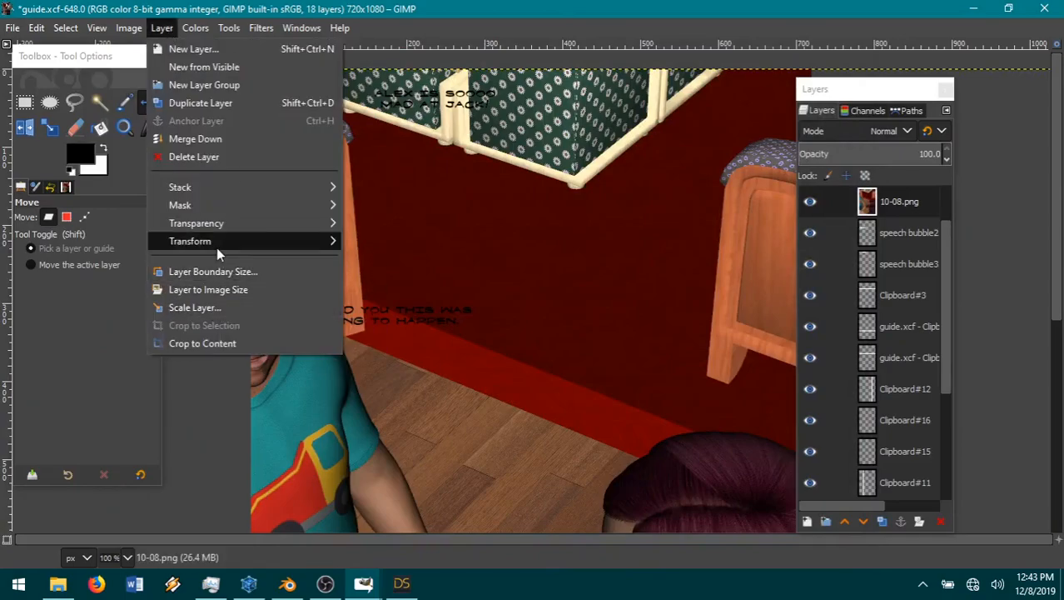
click(206, 307)
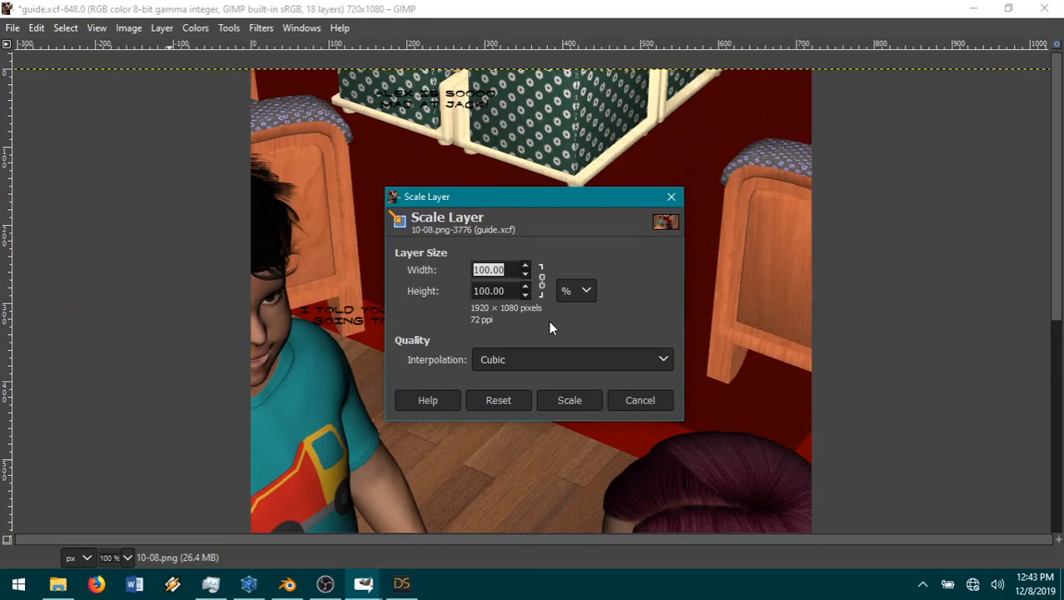
text(34)
click(570, 400)
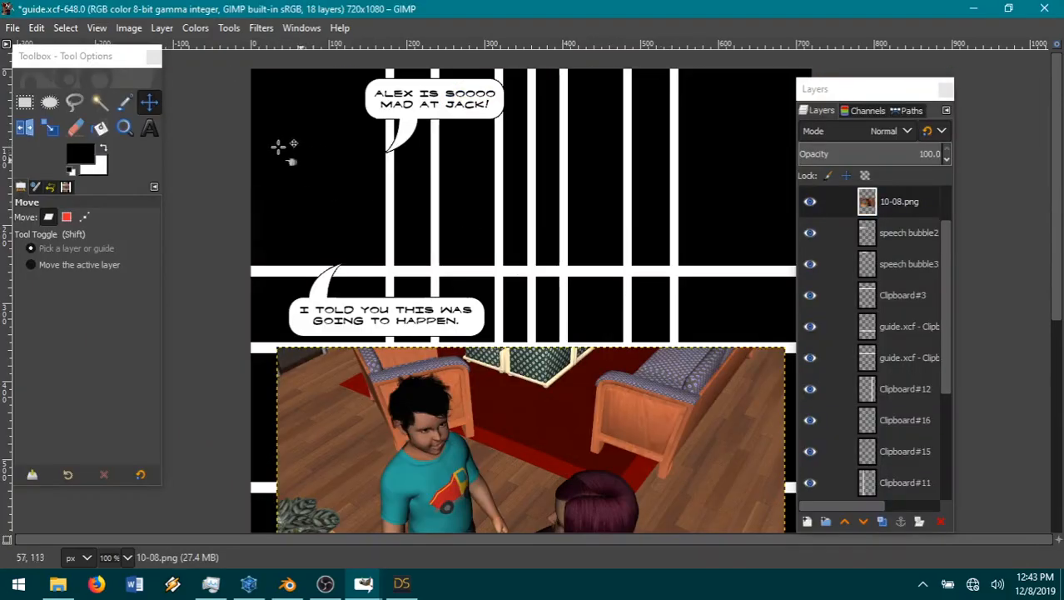
drag(527, 487, 407, 197)
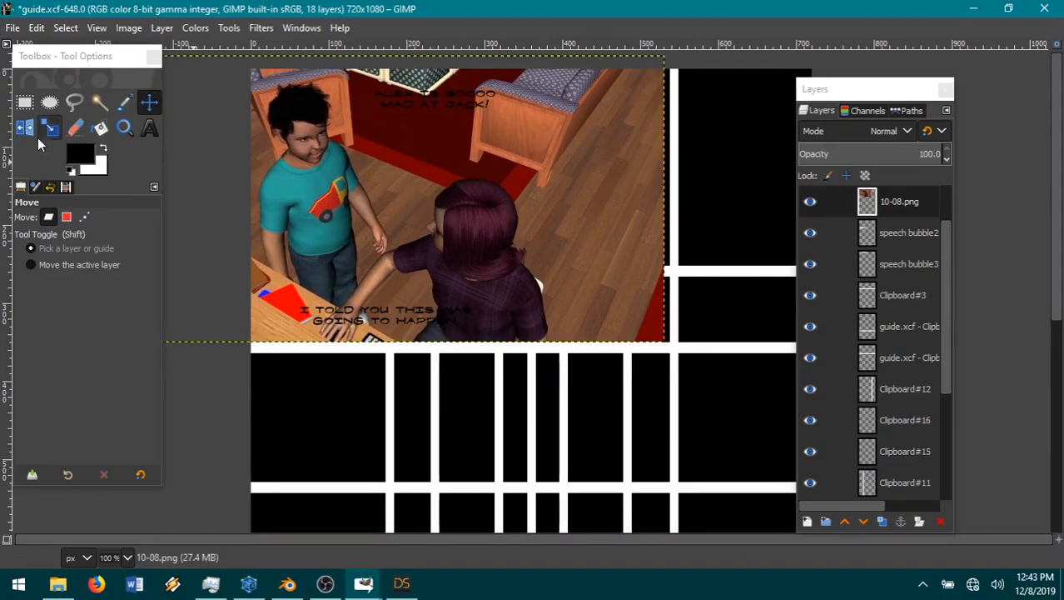
Step: Trim the 10-08.png layer's right side at the vertical guide bar with a 280 × 460 px selection, and place the layer below both speech bubbles
click(24, 101)
drag(559, 372, 777, 53)
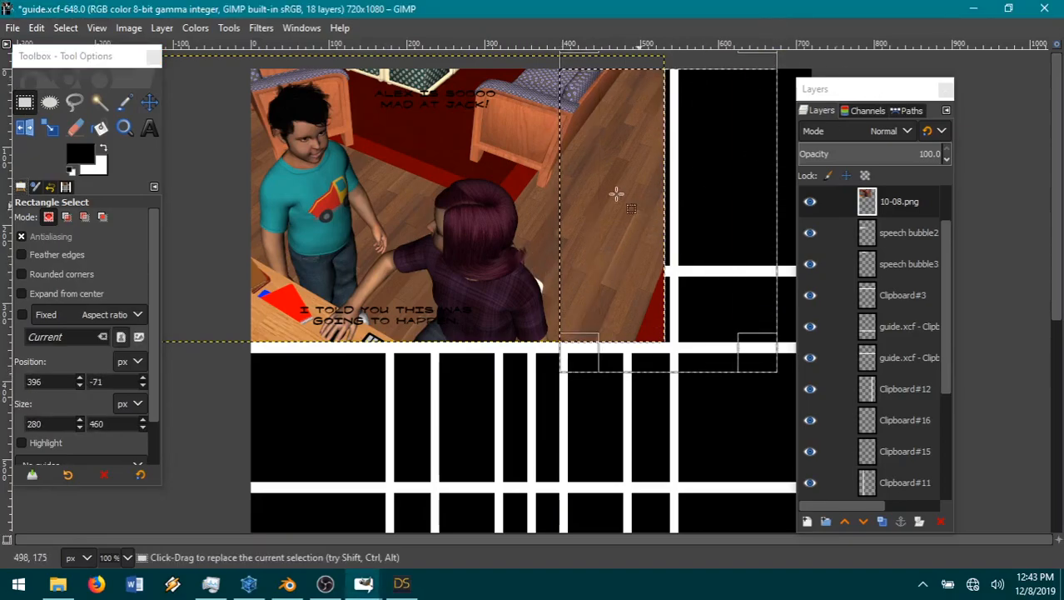
click(37, 27)
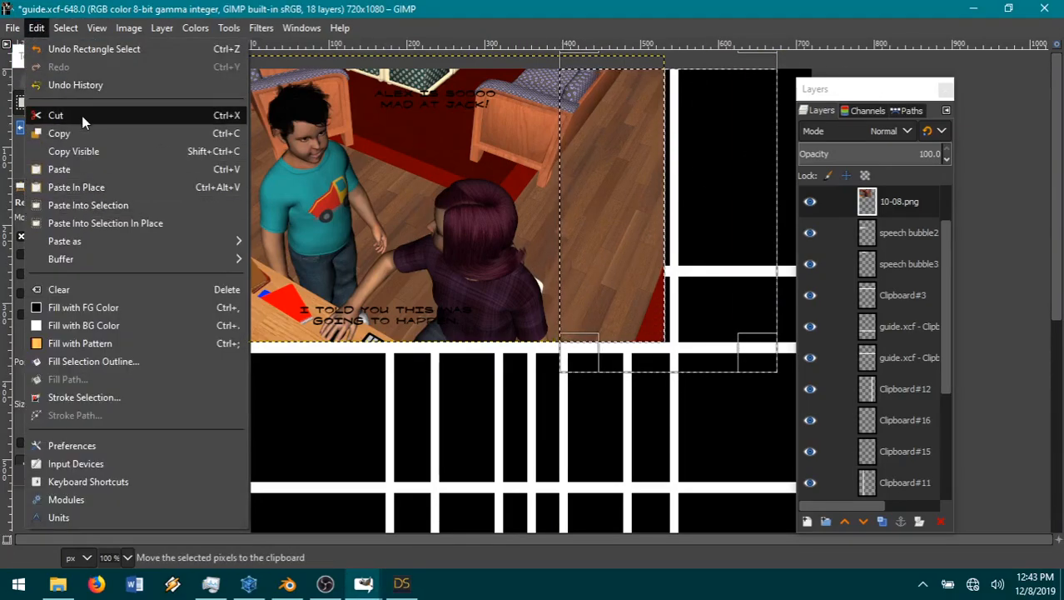
click(83, 117)
click(73, 30)
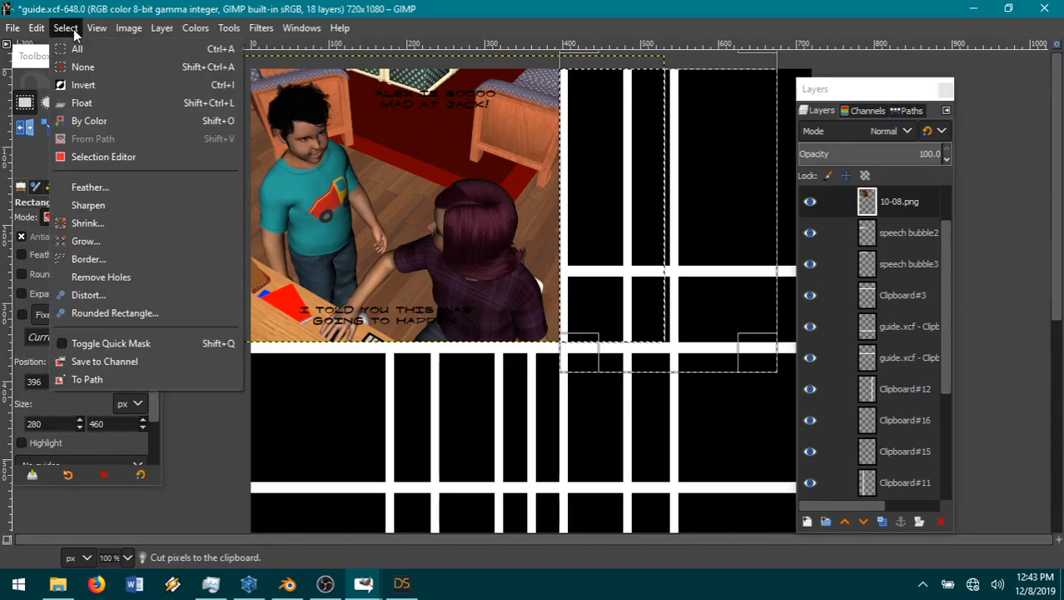
click(83, 67)
drag(904, 205, 903, 290)
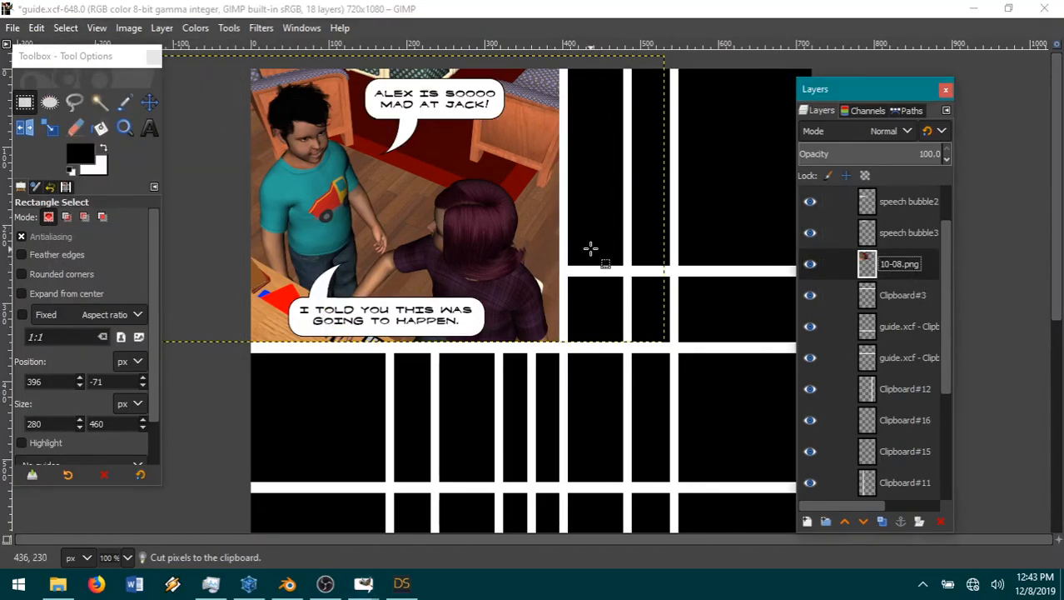
Step: Move the first bubble and its text about 30 px down and slightly left, and place the speech bubble3 layer directly beneath its text layer
click(151, 103)
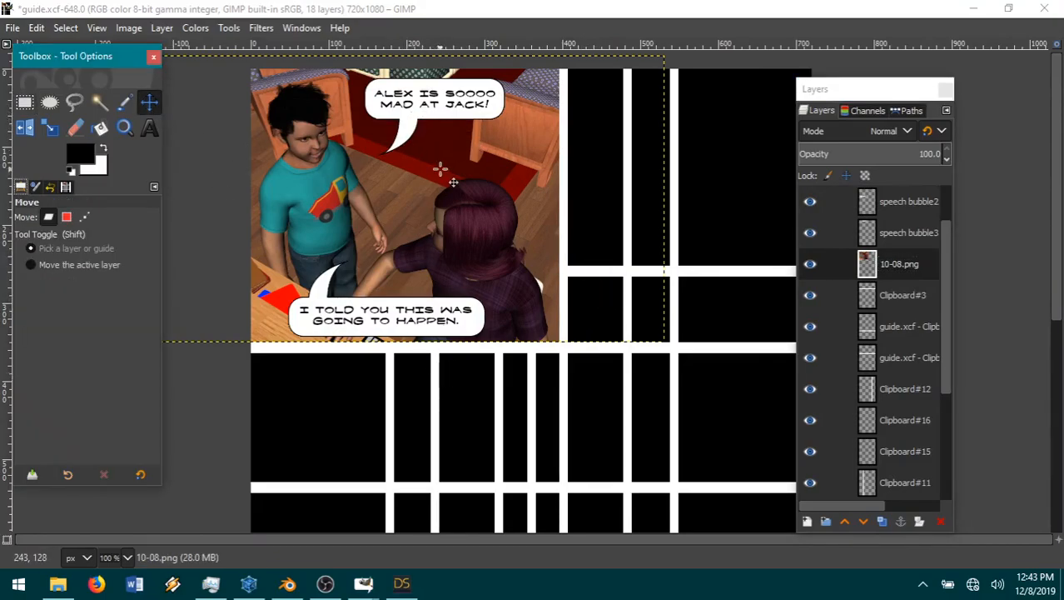
drag(406, 128, 400, 153)
click(400, 151)
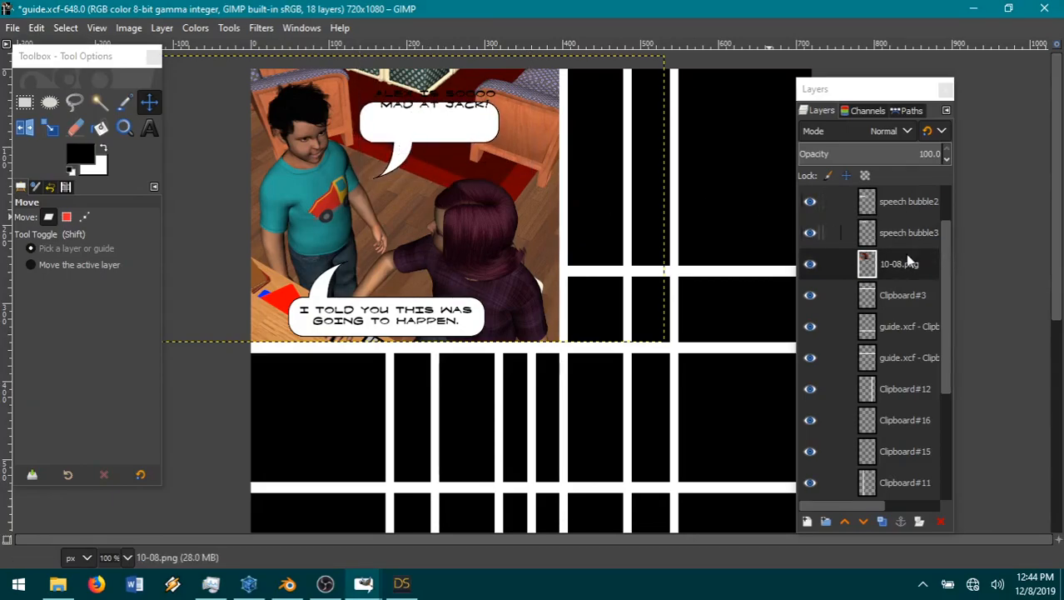
scroll(908, 239, up, 2)
click(908, 209)
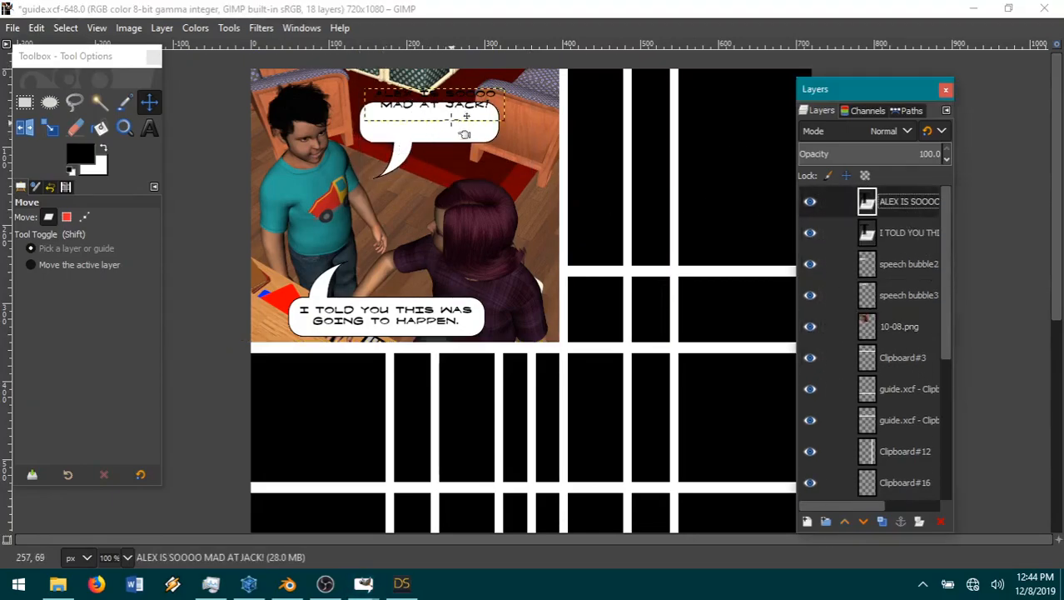
drag(462, 120, 456, 143)
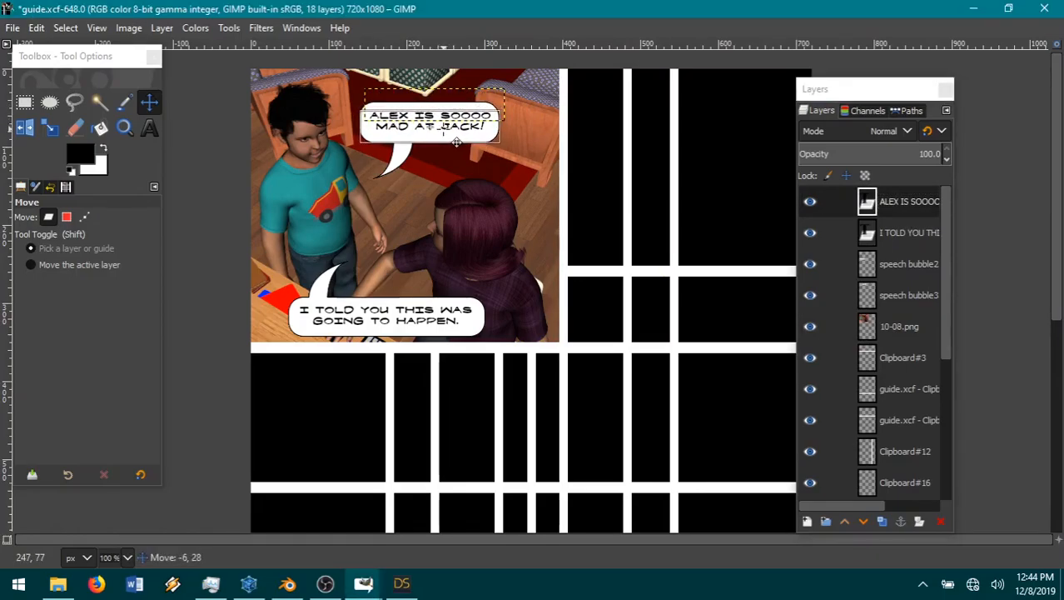
drag(456, 142, 455, 143)
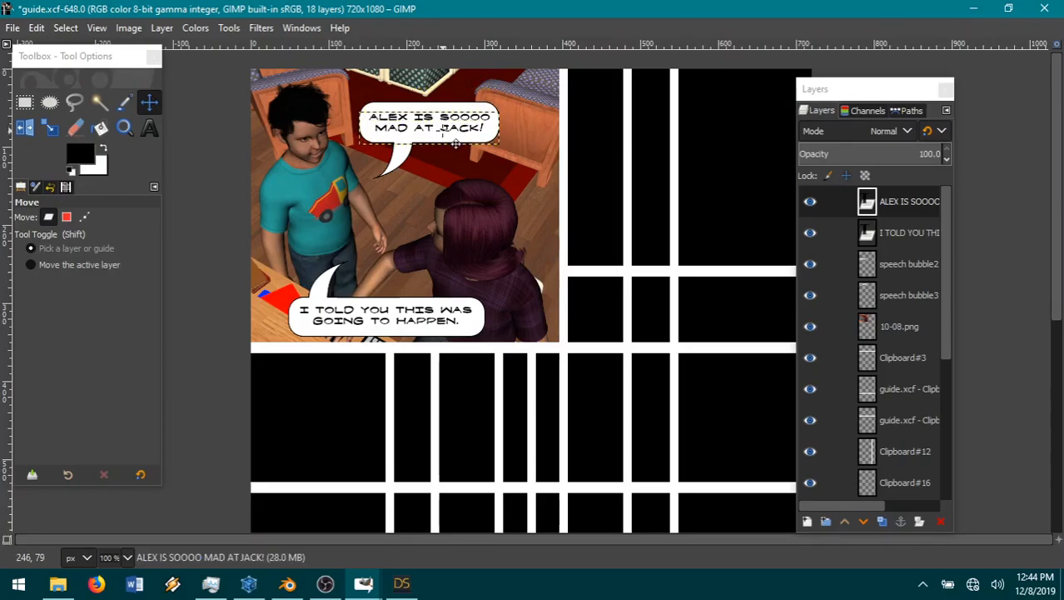
click(897, 296)
drag(914, 294, 914, 218)
Step: Move the second speech bubble and its "I TOLD YOU THIS WAS GOING TO HAPPEN." text about 60 px to the right
click(893, 293)
drag(413, 341, 474, 340)
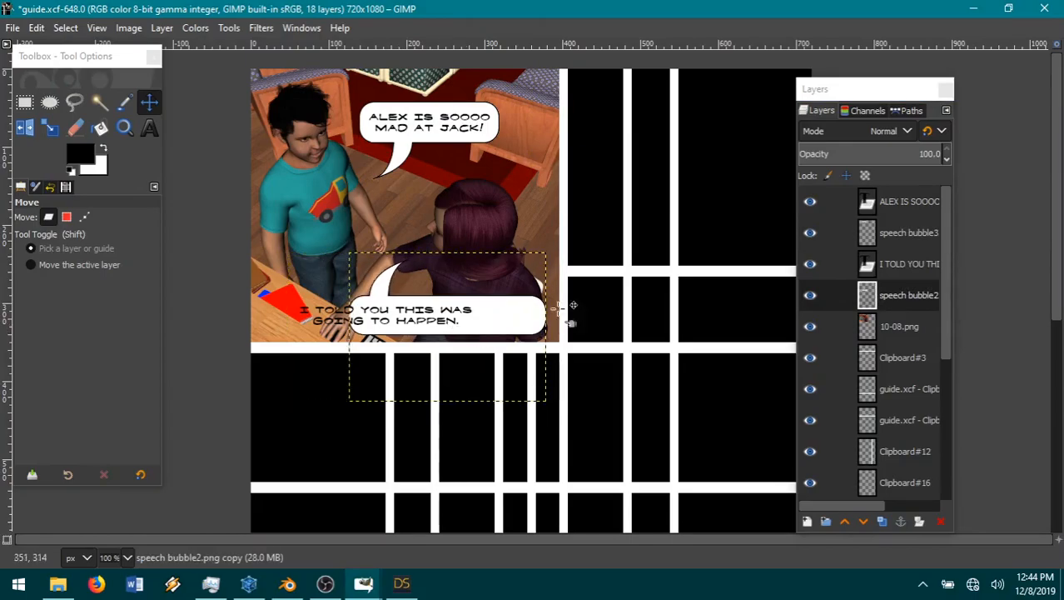
click(910, 264)
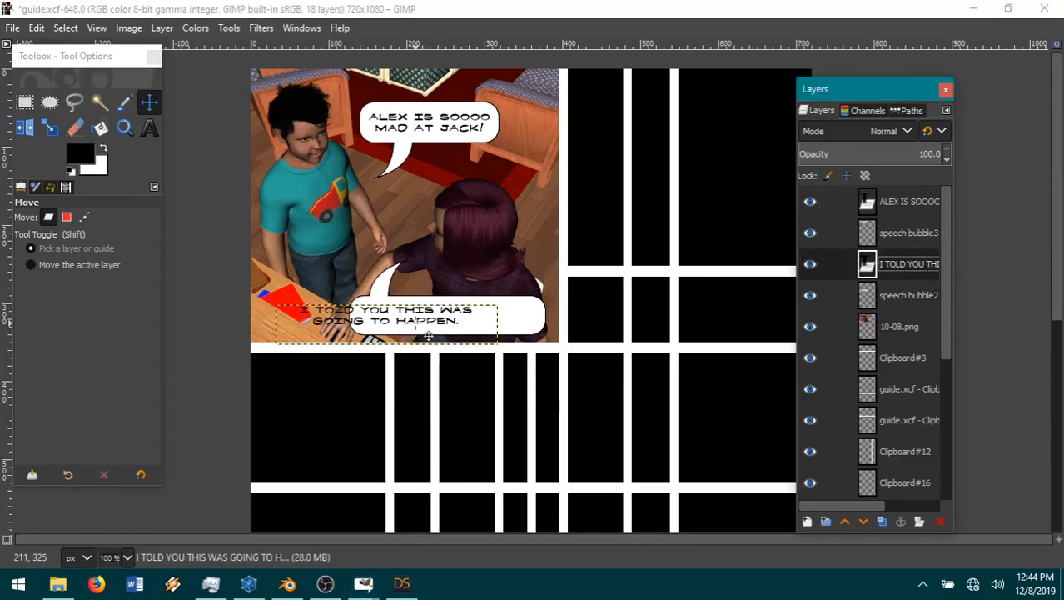
drag(430, 336, 493, 335)
click(905, 296)
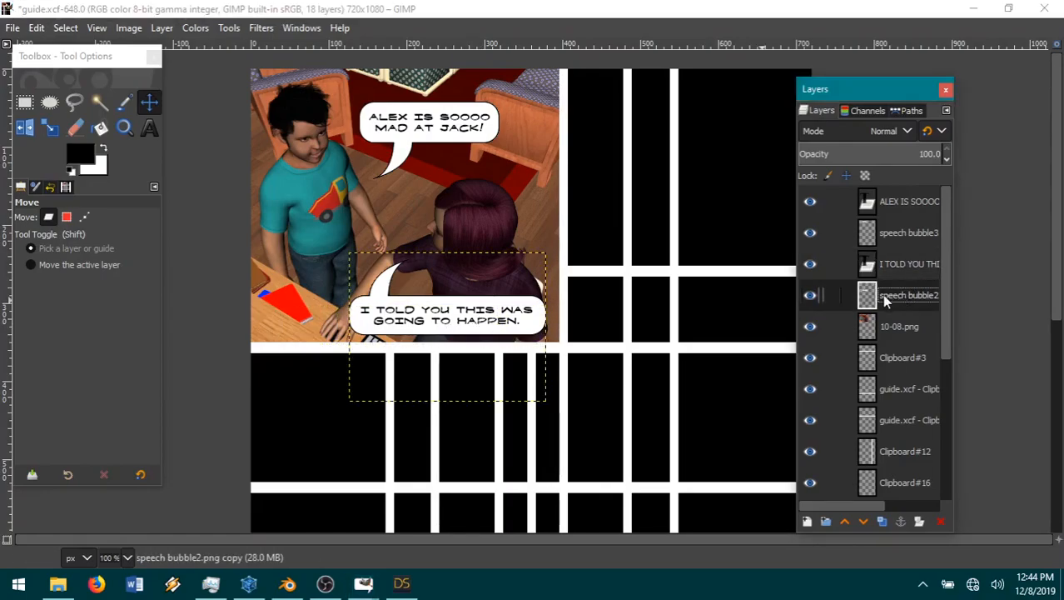
Step: Add a new black layer directly above the Clipboard #3 layer, beneath the 10-08.png render
click(904, 359)
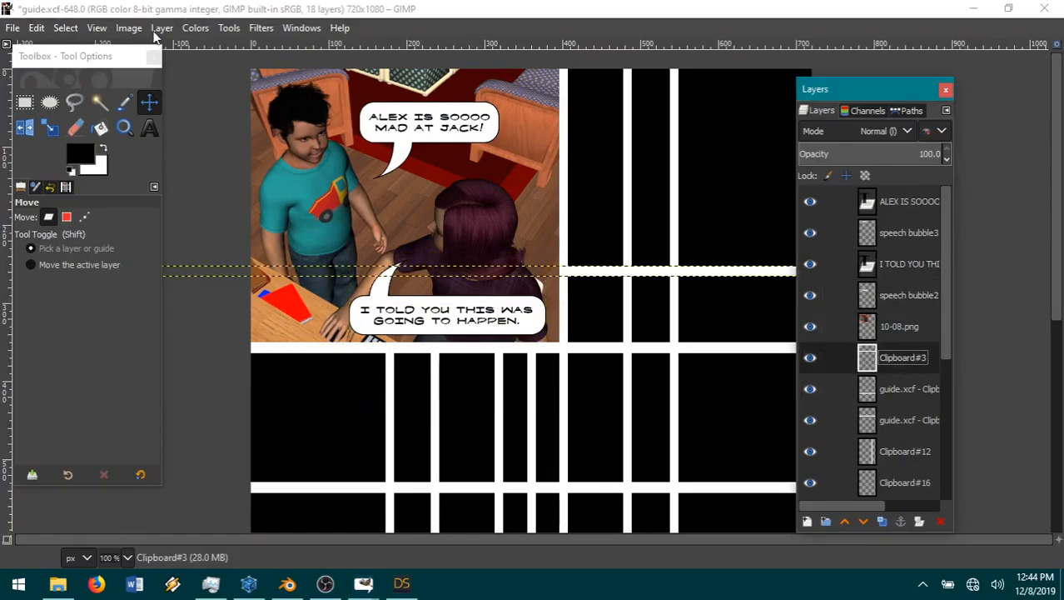
click(159, 30)
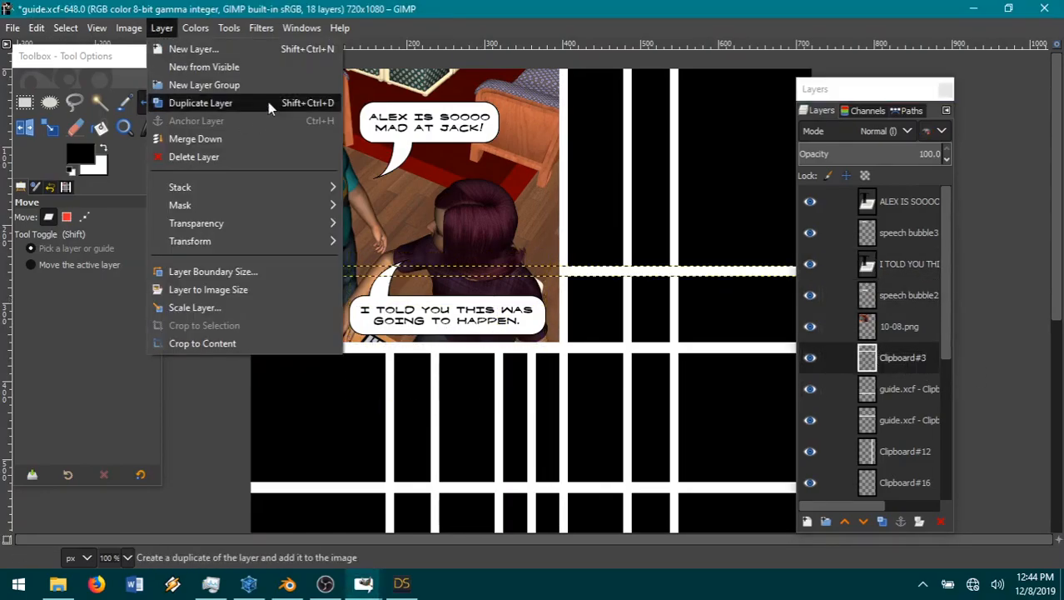
click(193, 51)
click(624, 495)
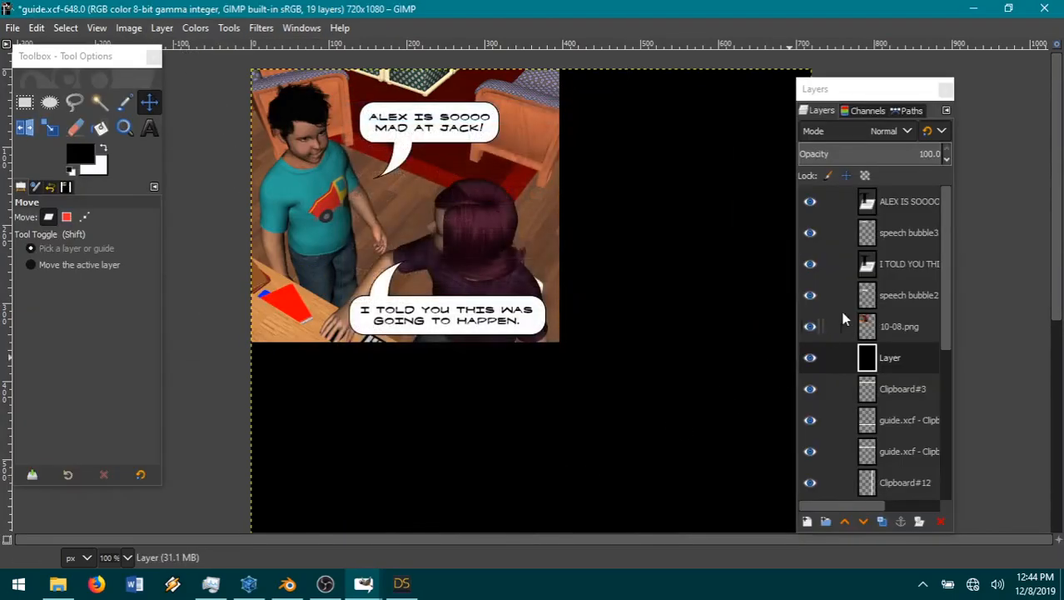
Step: Extend the 10-08.png layer to the image size and fuzzy-select the transparent area around the picture
click(914, 334)
click(159, 28)
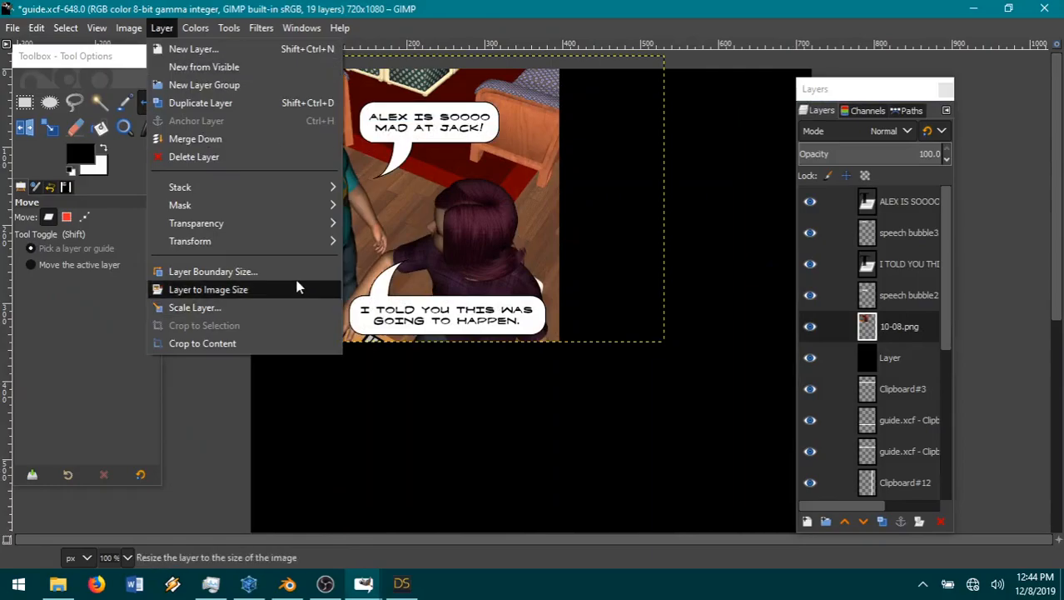
click(295, 287)
click(99, 101)
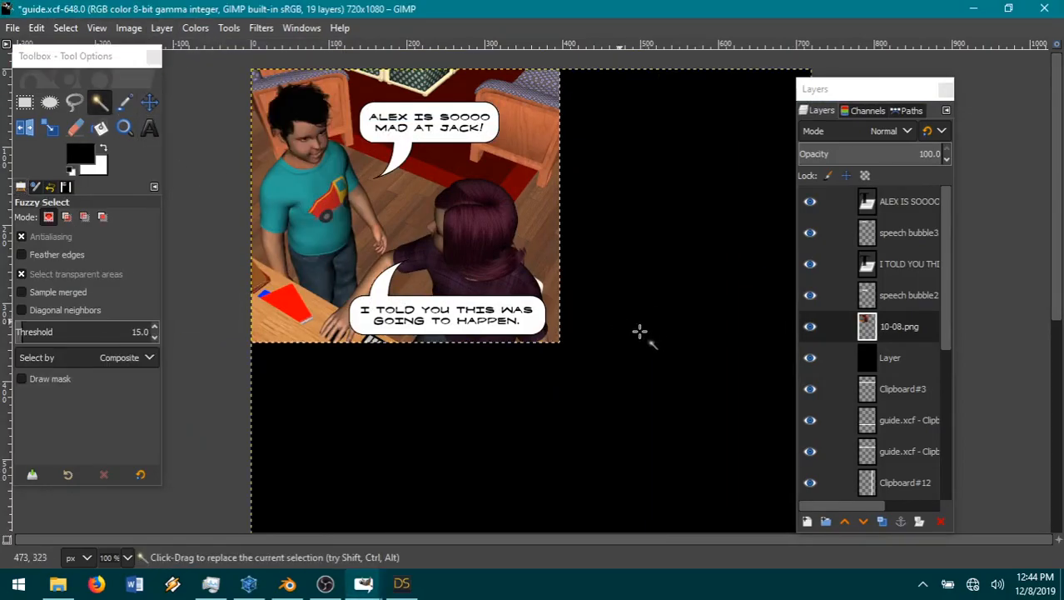
Step: Cut the selected area out of the new black layer so black remains only behind the picture
click(887, 359)
click(46, 28)
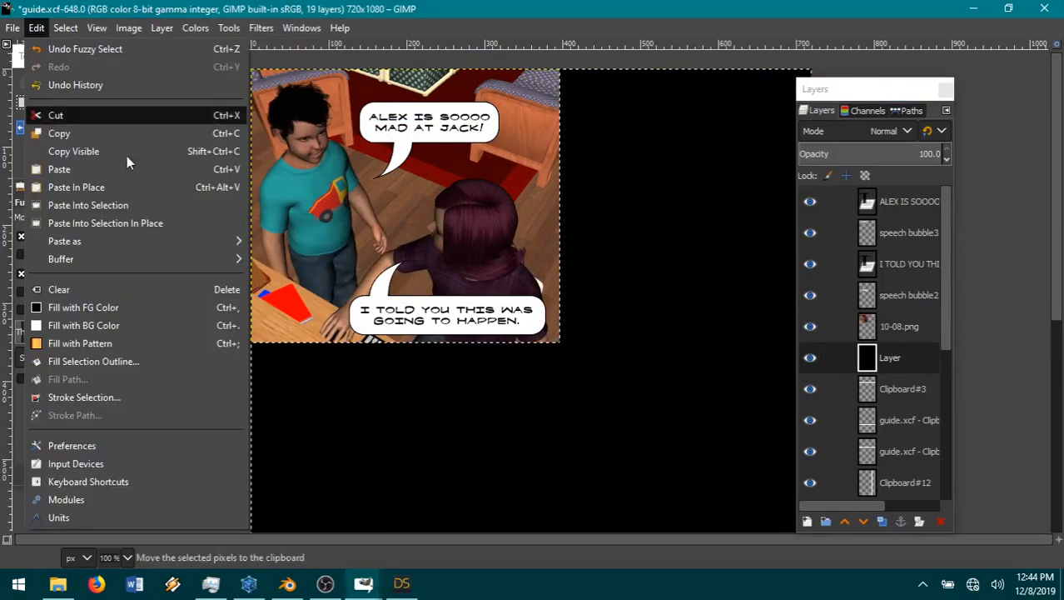
click(99, 115)
Step: Paste the cut black area in place as a new layer above the 10-08.png layer, and hide it
click(908, 325)
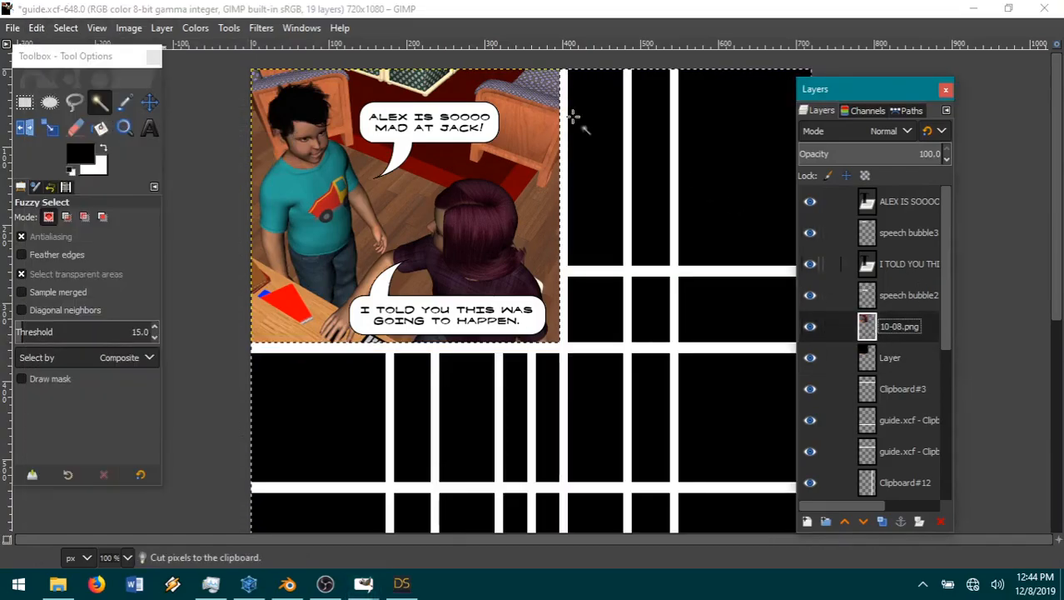
click(36, 28)
mouse_move(90, 242)
click(375, 242)
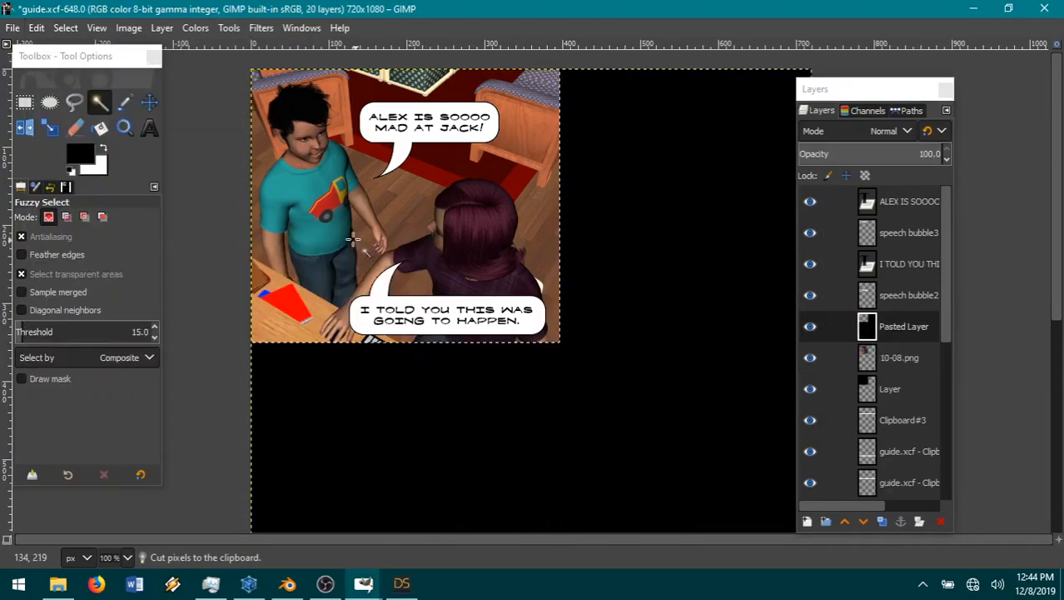
click(810, 326)
Step: On the 10-08.png layer, invert the selection to cover the picture and shrink it by 1 px
click(902, 366)
click(65, 27)
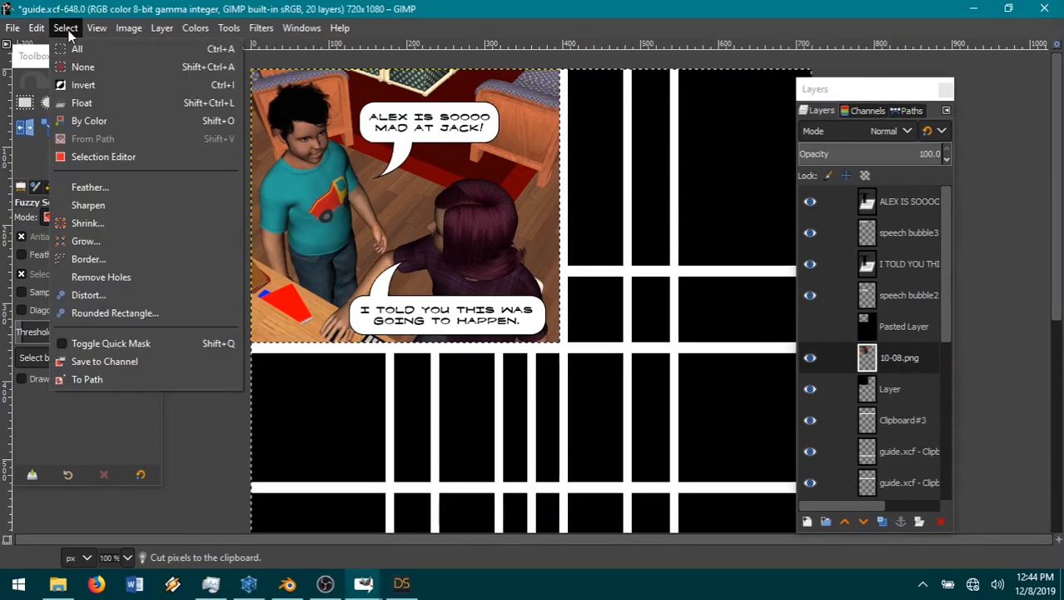
click(70, 90)
click(65, 27)
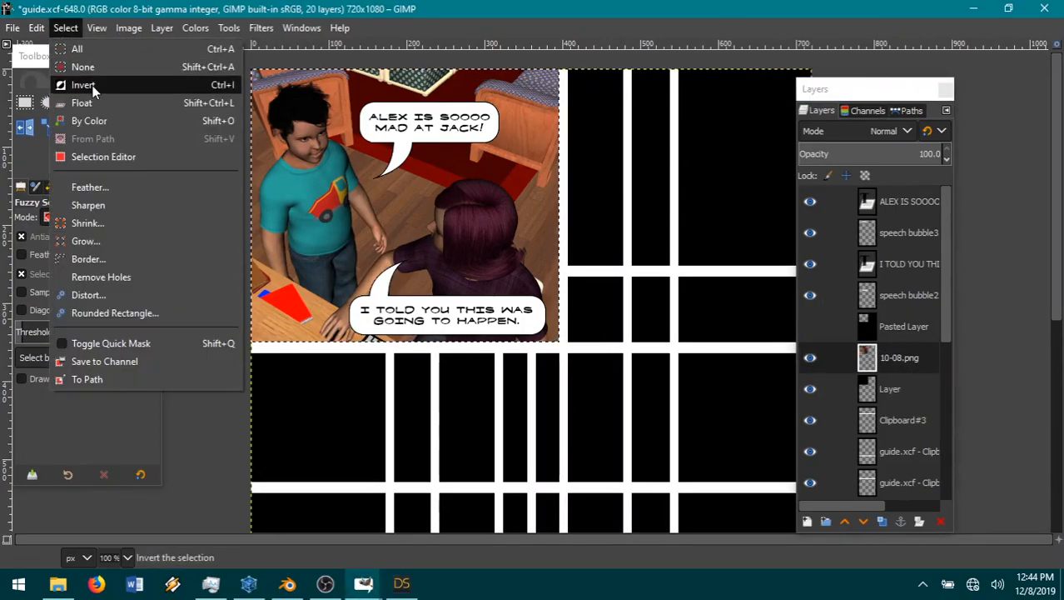
click(85, 224)
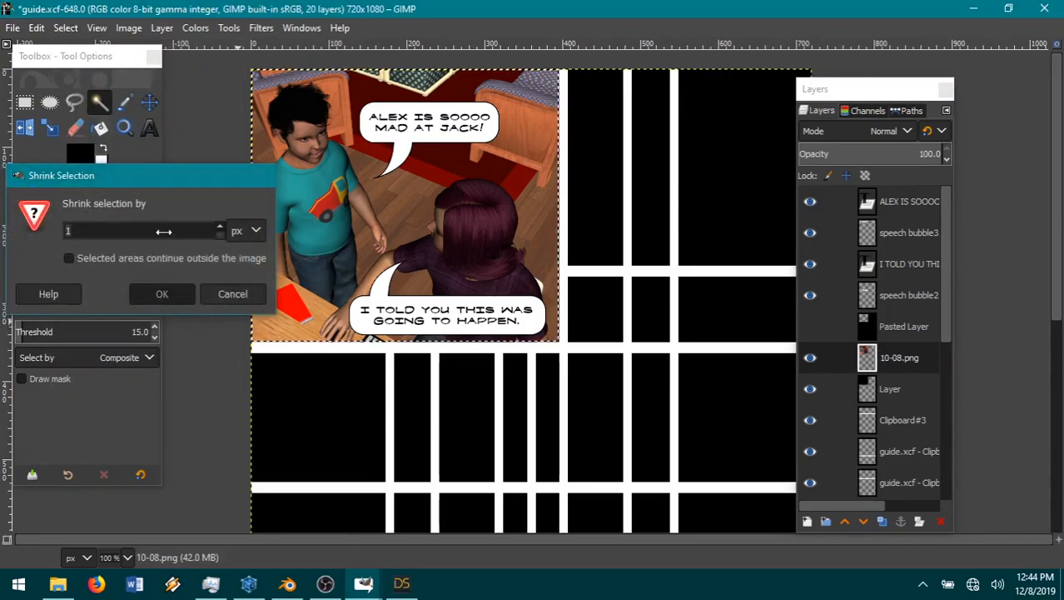
click(160, 293)
Step: Invert the shrunken selection, cut the picture's outer edge from the 10-08.png layer, and clear the selection
click(65, 32)
click(72, 87)
click(35, 29)
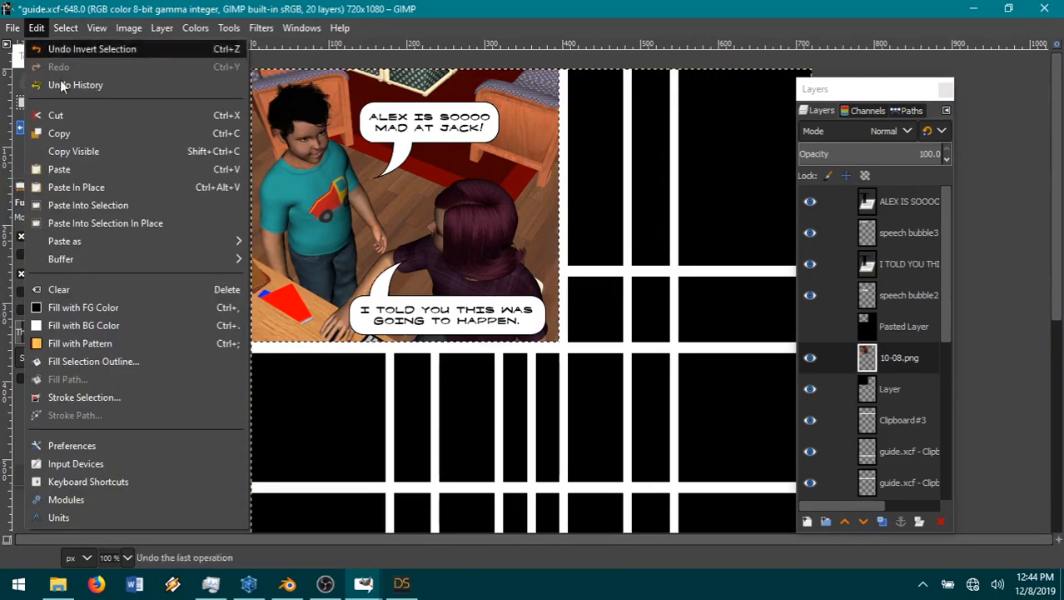
click(104, 114)
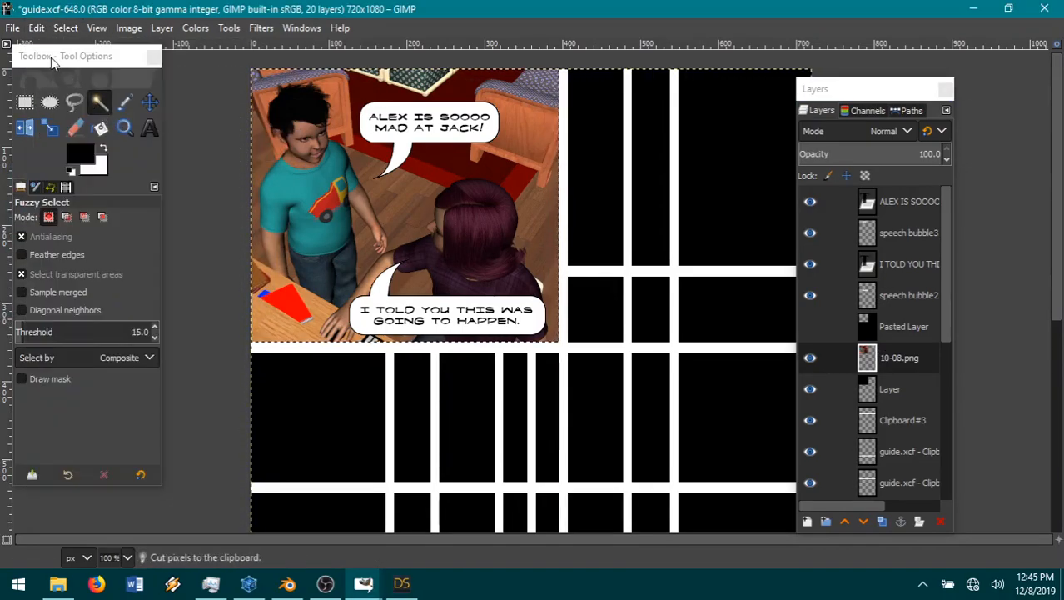
click(66, 28)
click(72, 66)
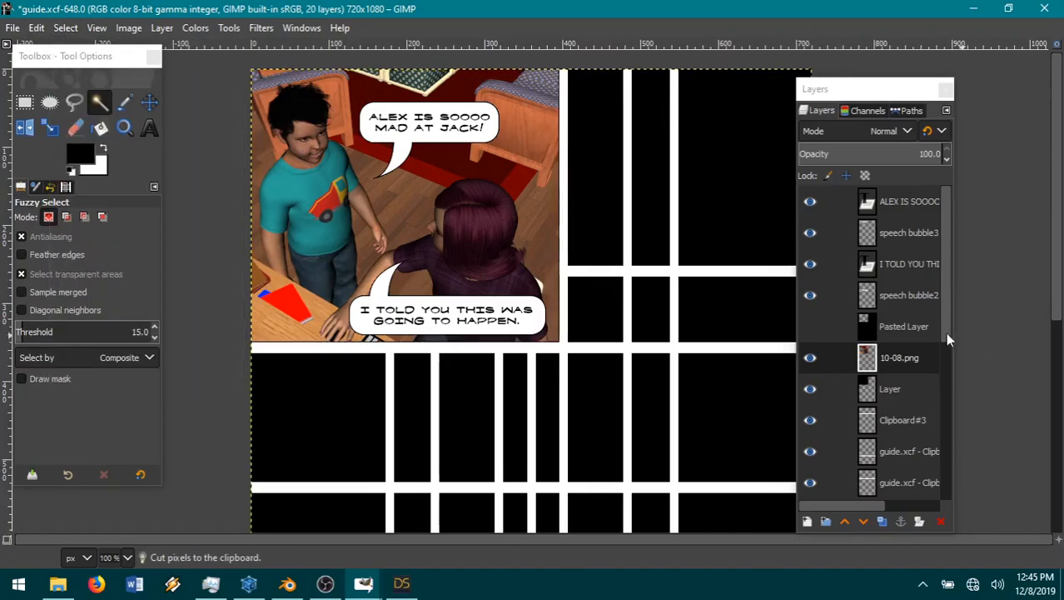
Step: Merge the 10-08.png layer down into the black layer beneath it, and select the hidden Pasted Layer
right_click(904, 367)
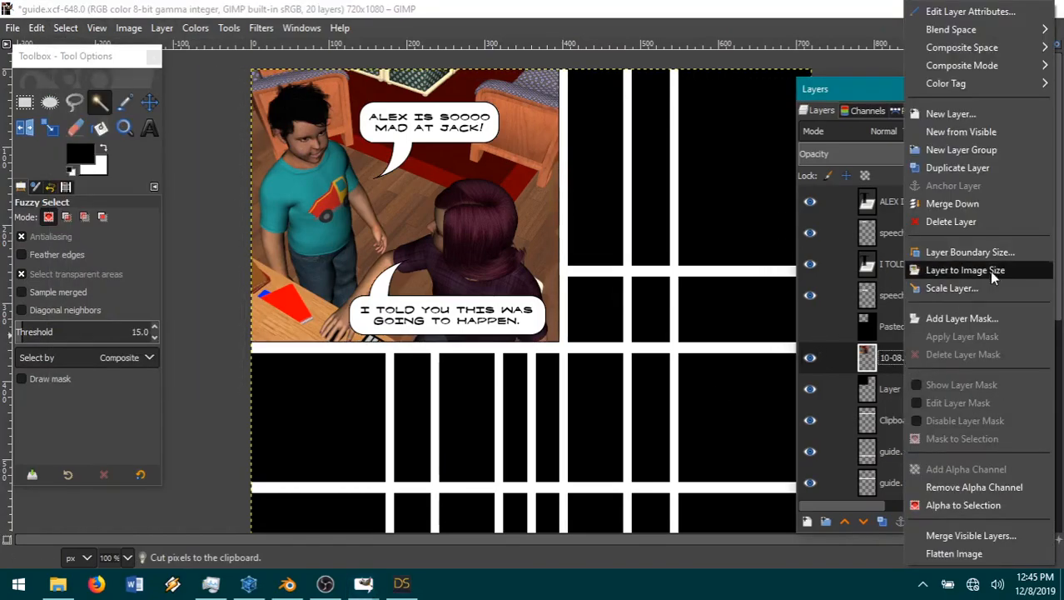
click(952, 204)
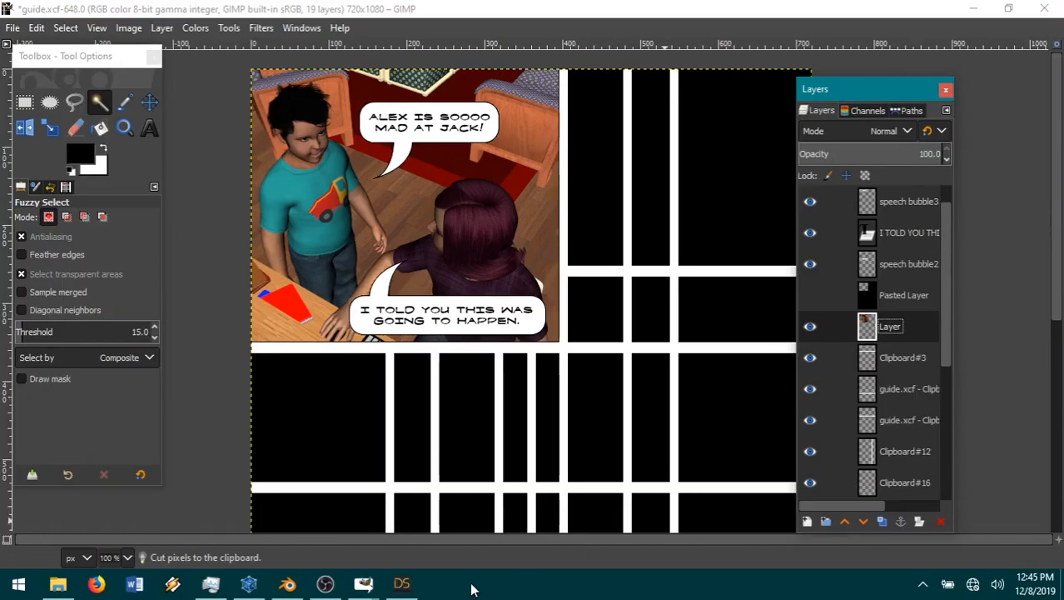
click(912, 296)
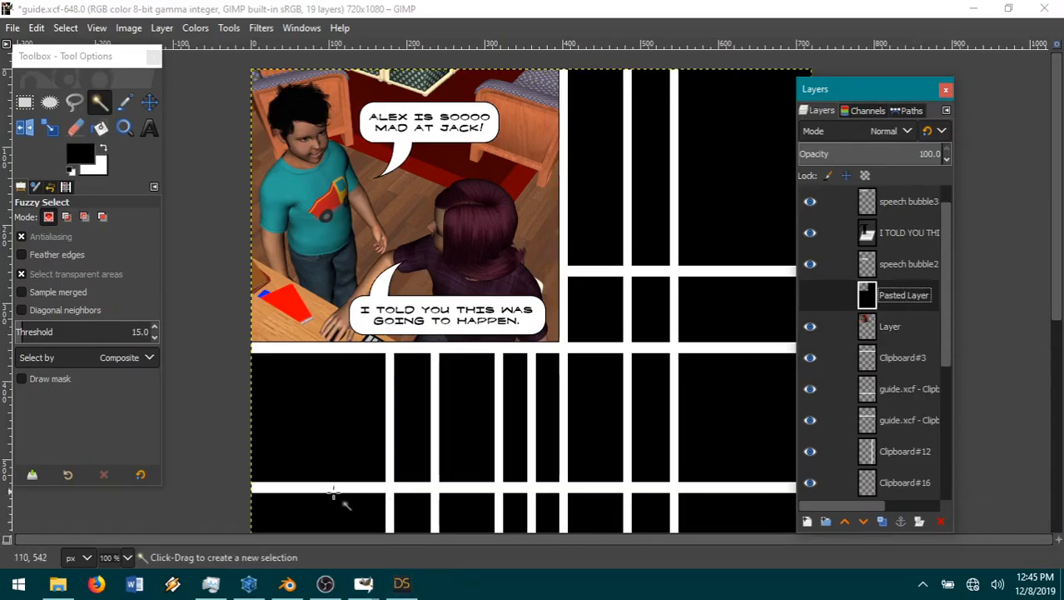
Step: Switch to DAZ Studio, frame the boy's head, and orbit the camera to view his face from the front
click(401, 583)
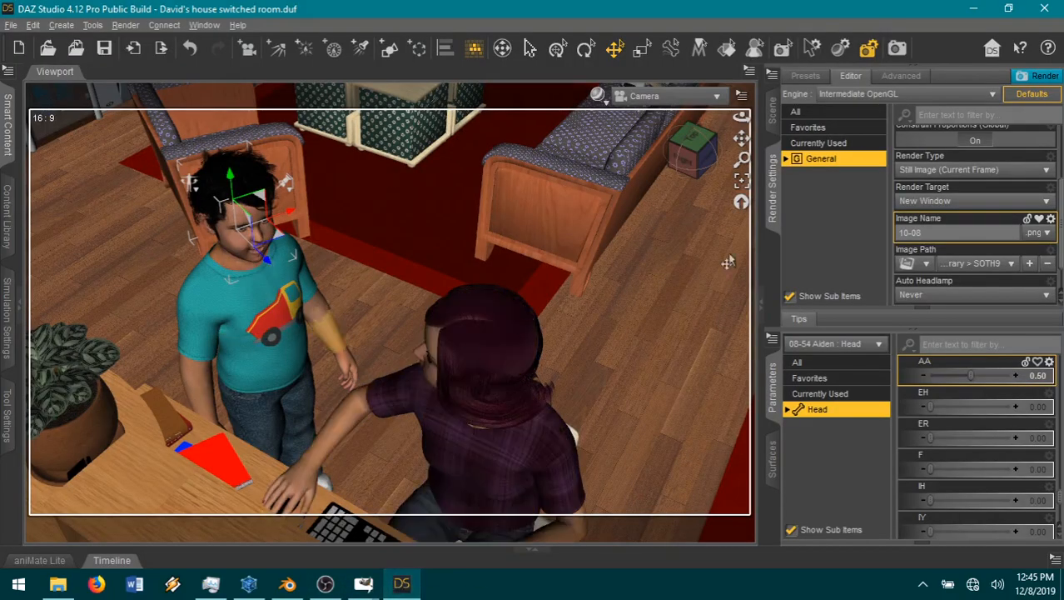
click(740, 181)
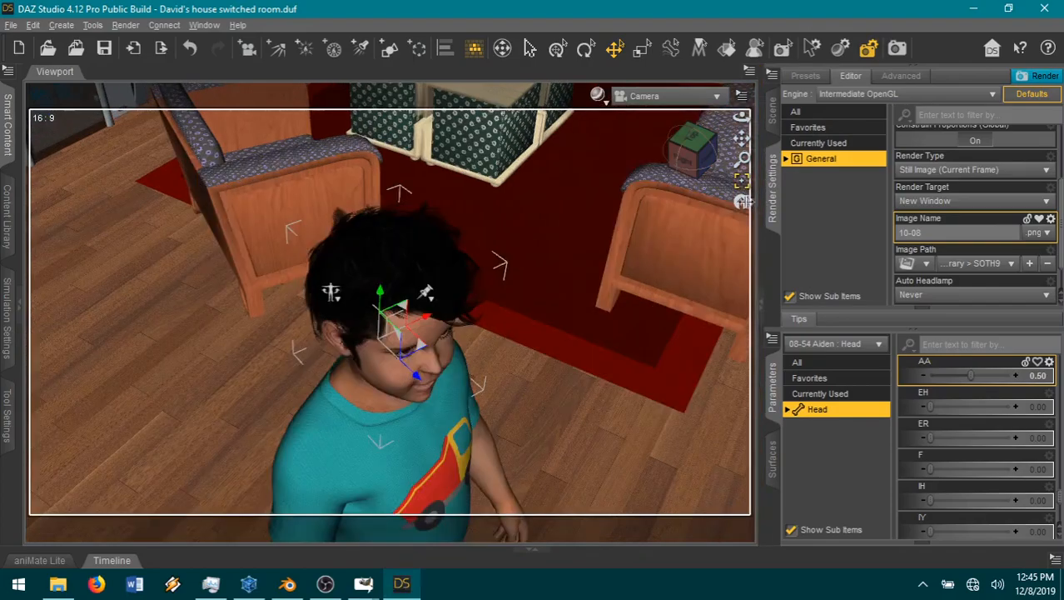
click(690, 163)
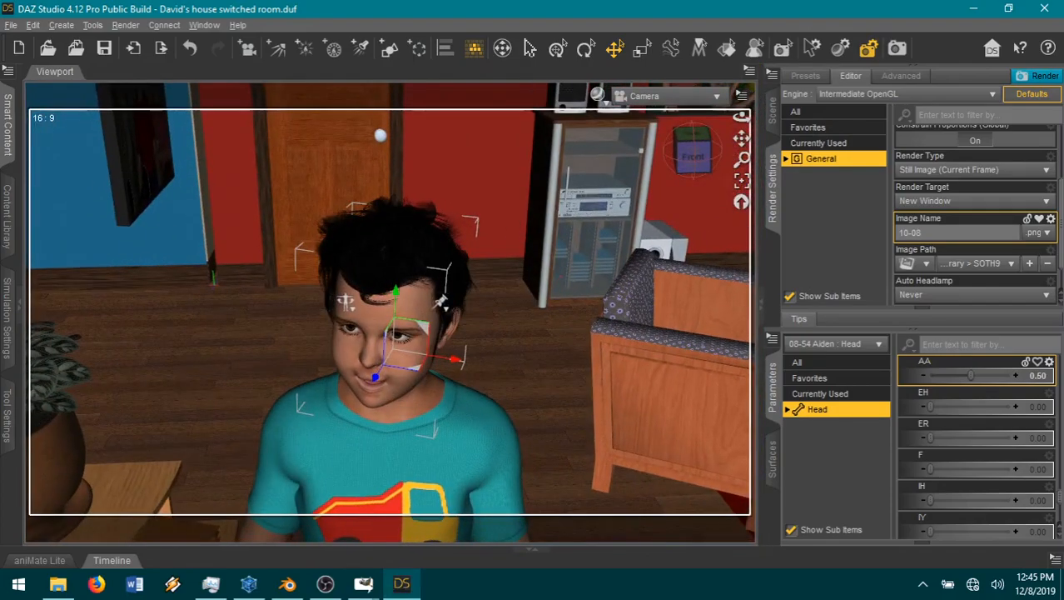
drag(689, 163, 652, 147)
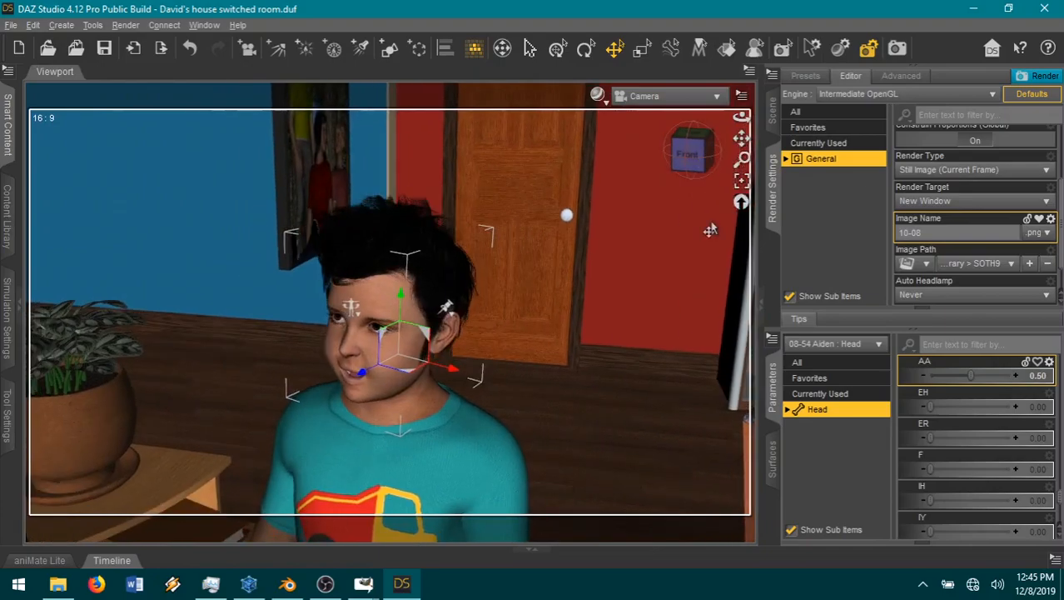
Step: Unhide the boy's room right wall and adjust the camera so the boy's head and shirt fill the frame
click(773, 115)
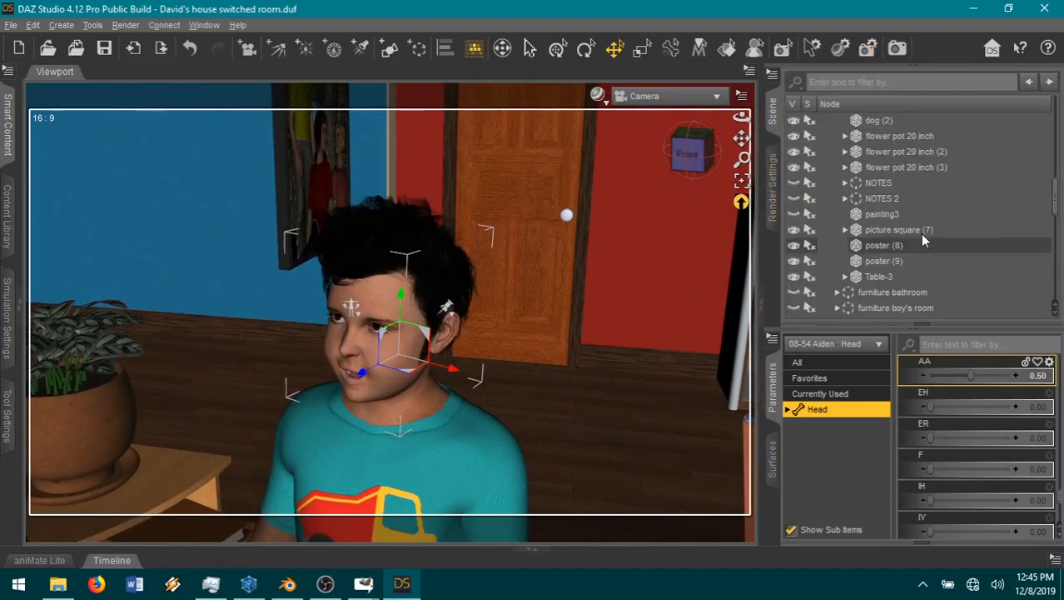
scroll(917, 231, down, 3)
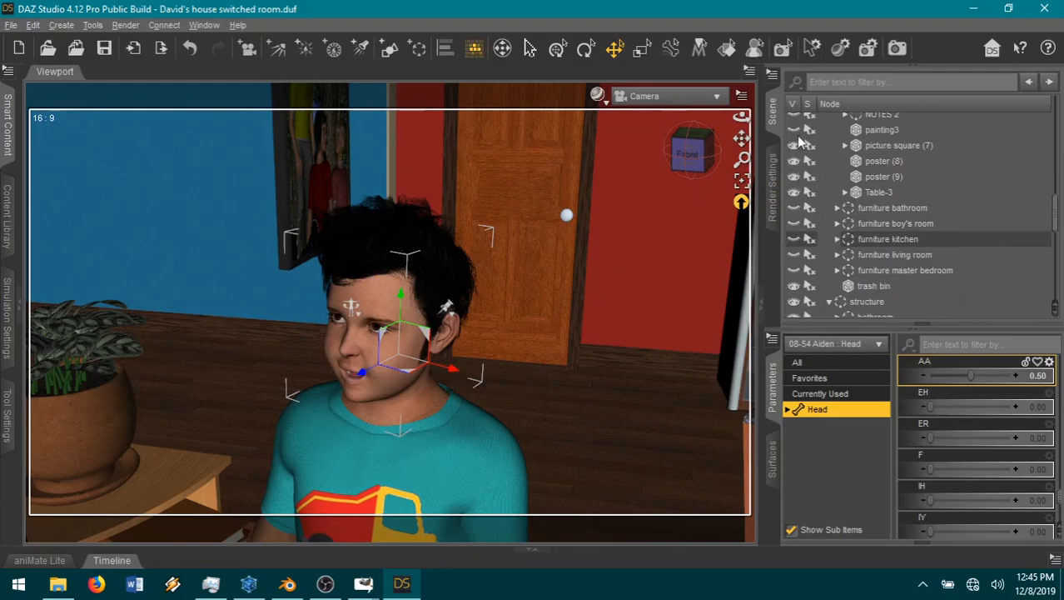
scroll(875, 236, up, 5)
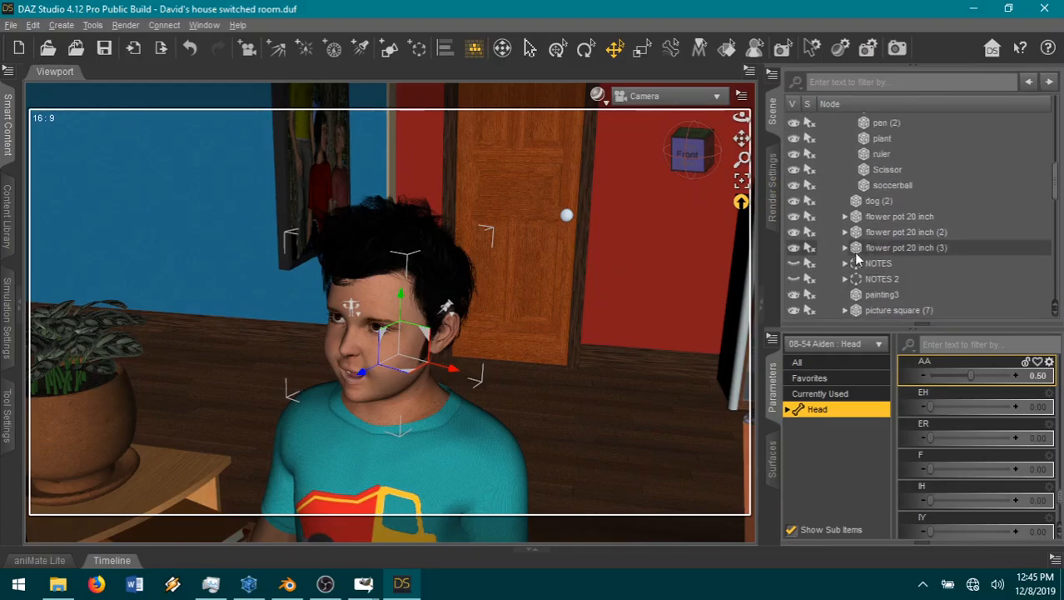
scroll(924, 254, down, 6)
scroll(925, 254, down, 5)
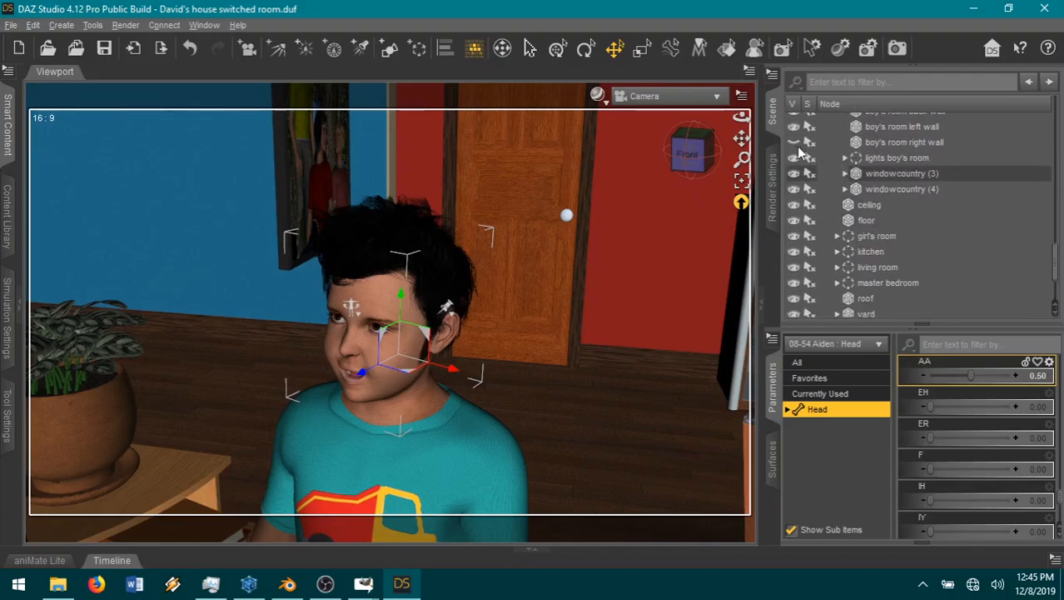
click(795, 144)
drag(715, 169, 738, 156)
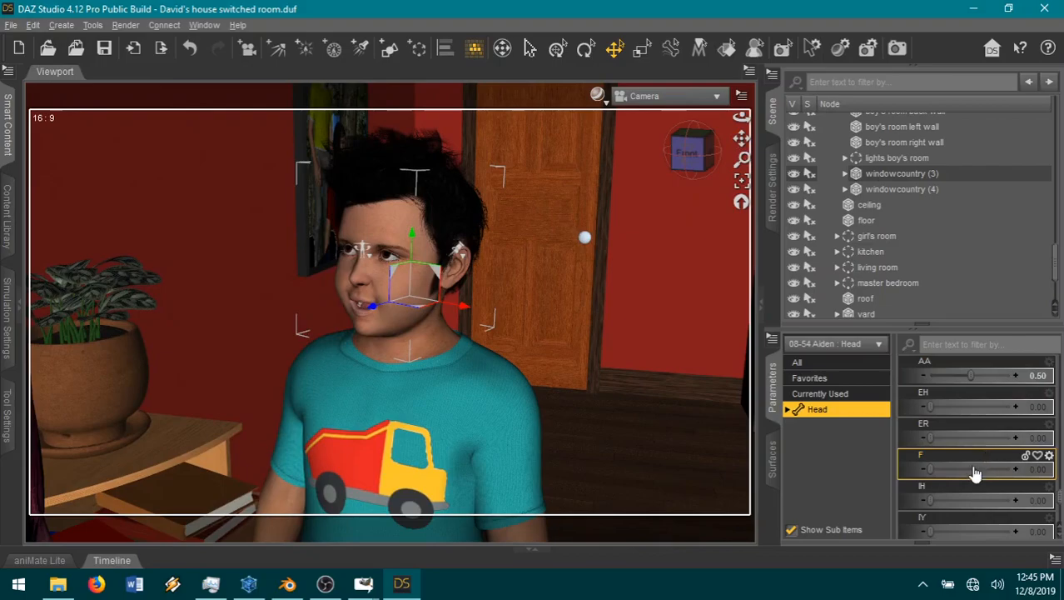
Step: Set the boy's Brow Up expression to 1.00 among the head's favorite parameters
click(845, 380)
scroll(956, 454, up, 10)
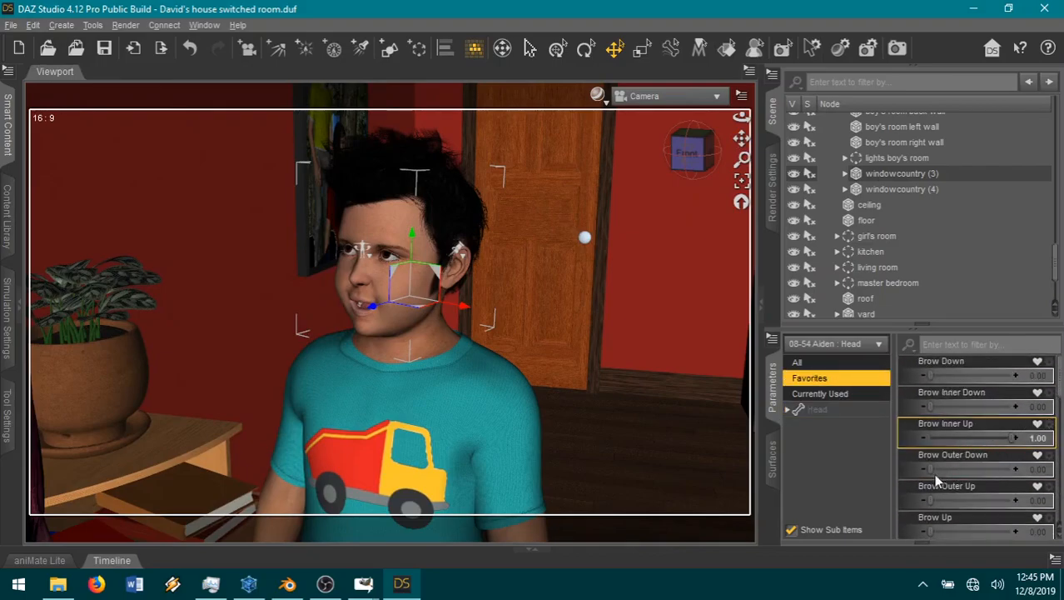
scroll(967, 491, down, 3)
drag(980, 439, 1025, 440)
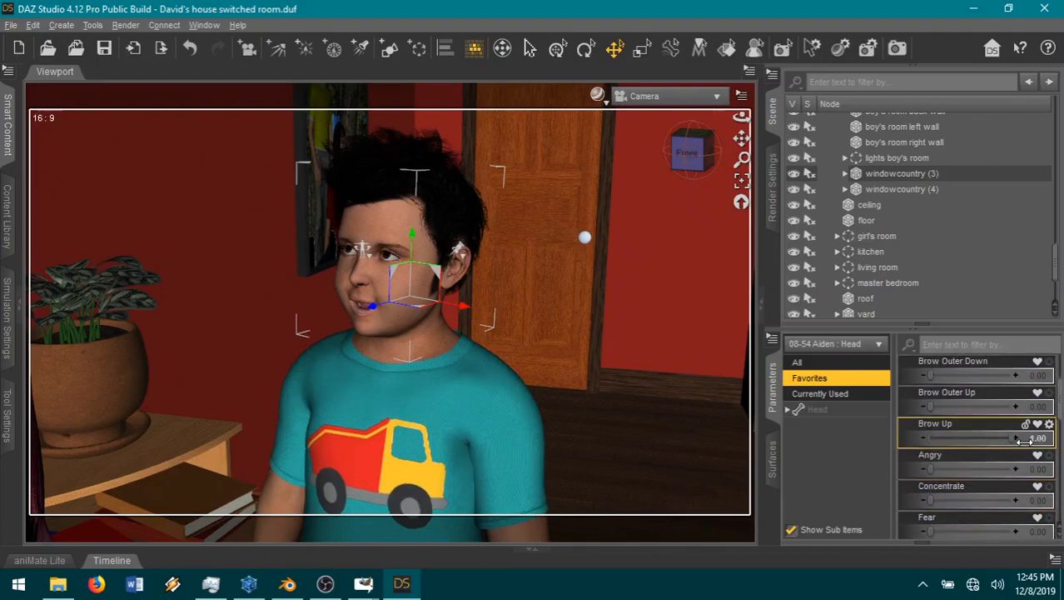
Step: Set the boy's Mouth Open Wide expression to 0.23
scroll(1003, 458, down, 8)
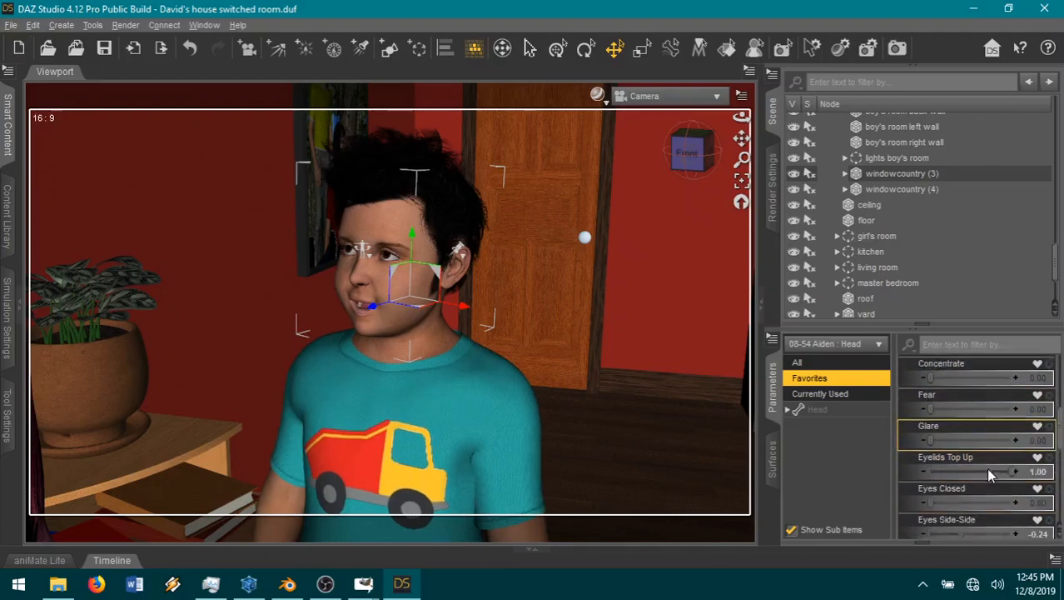
scroll(1007, 485, down, 3)
drag(947, 462, 958, 453)
drag(960, 406, 948, 406)
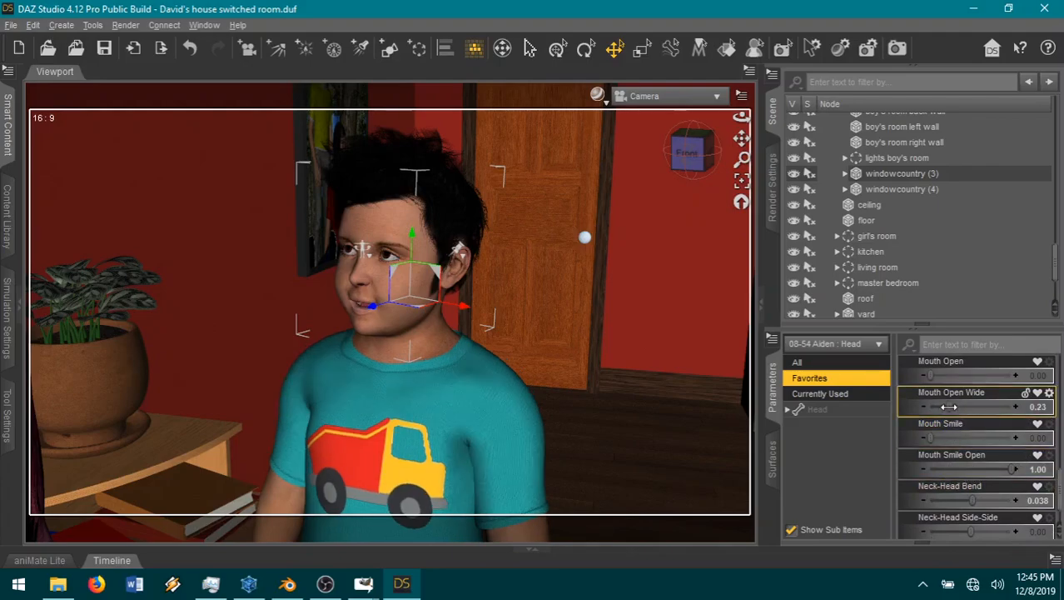
scroll(974, 462, down, 1)
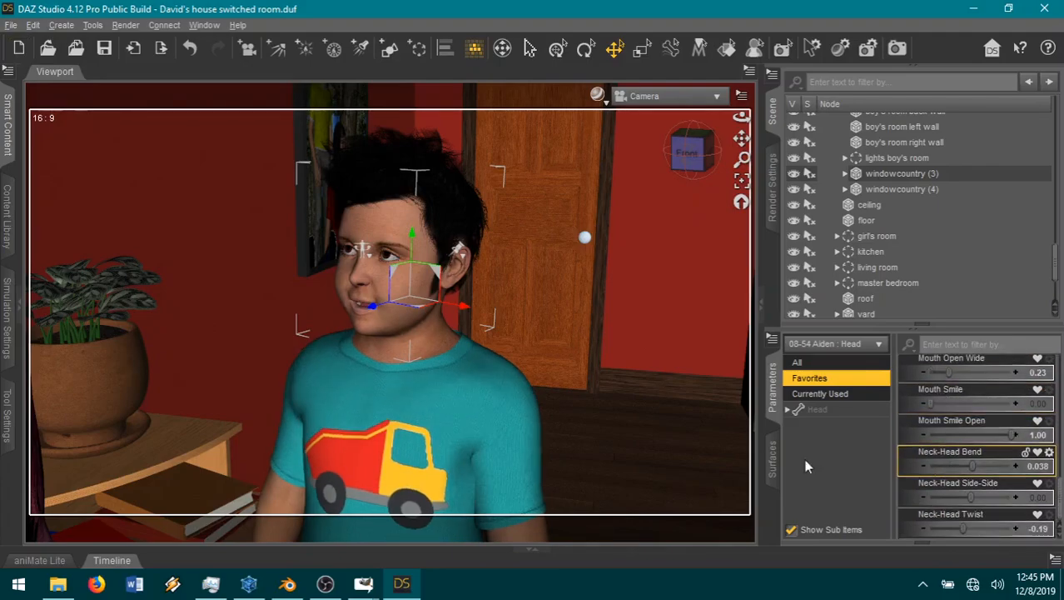
Step: Set the Side-Side rotation of the boy's chest to -4.65 among its currently used parameters
click(352, 468)
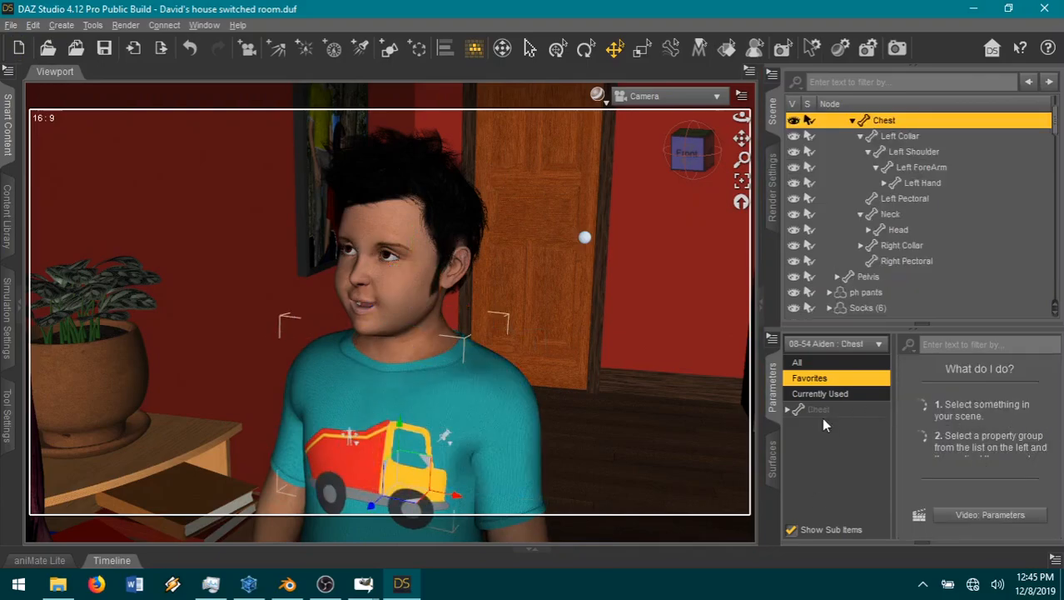
click(821, 393)
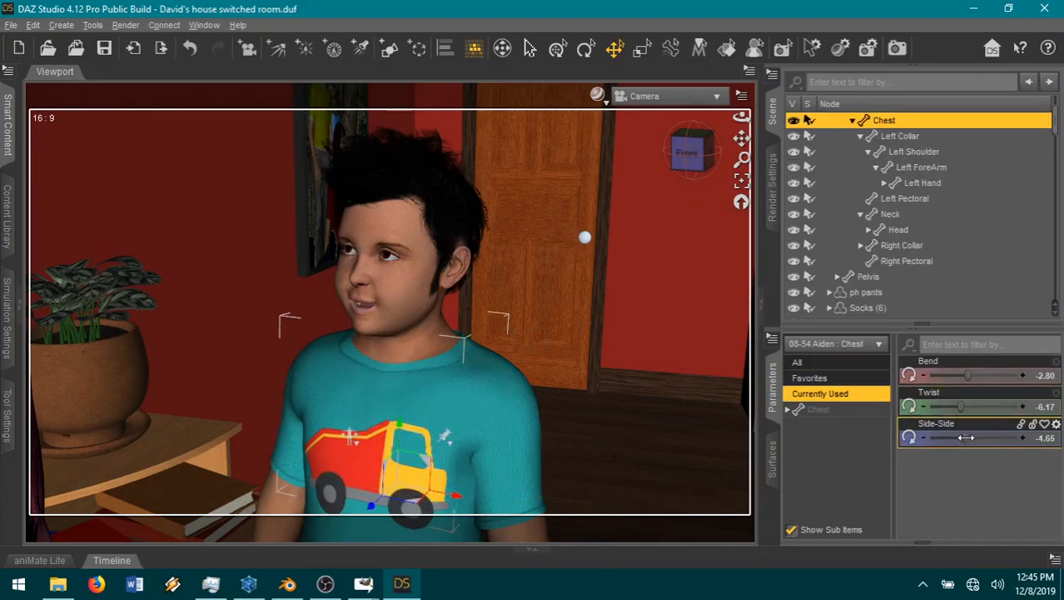
drag(966, 438, 910, 441)
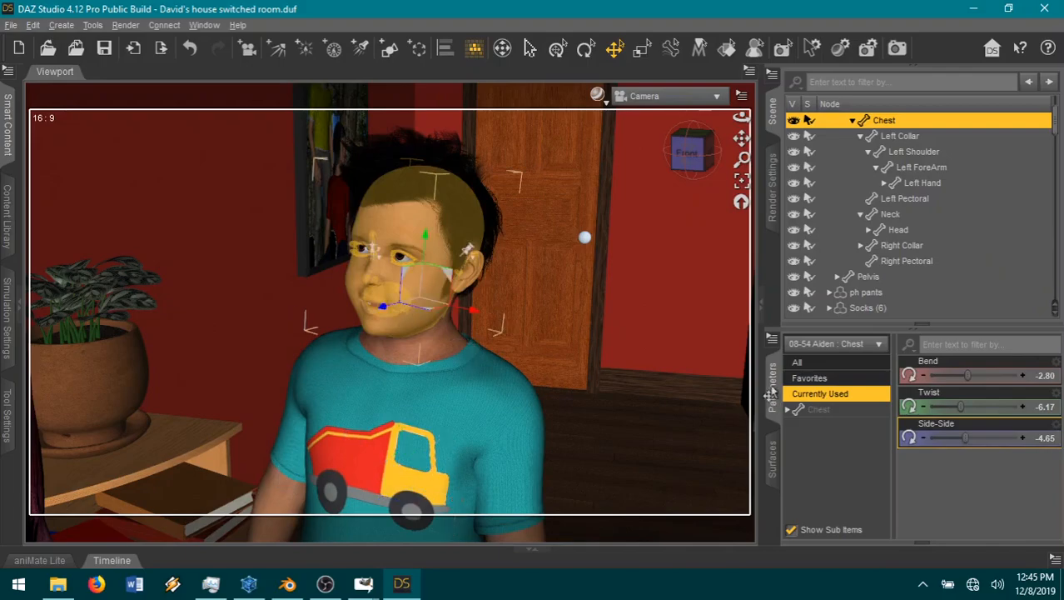
Step: Set the boy's Neck-Head Side-Side to -0.038 among the head's favorite parameters
click(391, 275)
scroll(1001, 492, down, 5)
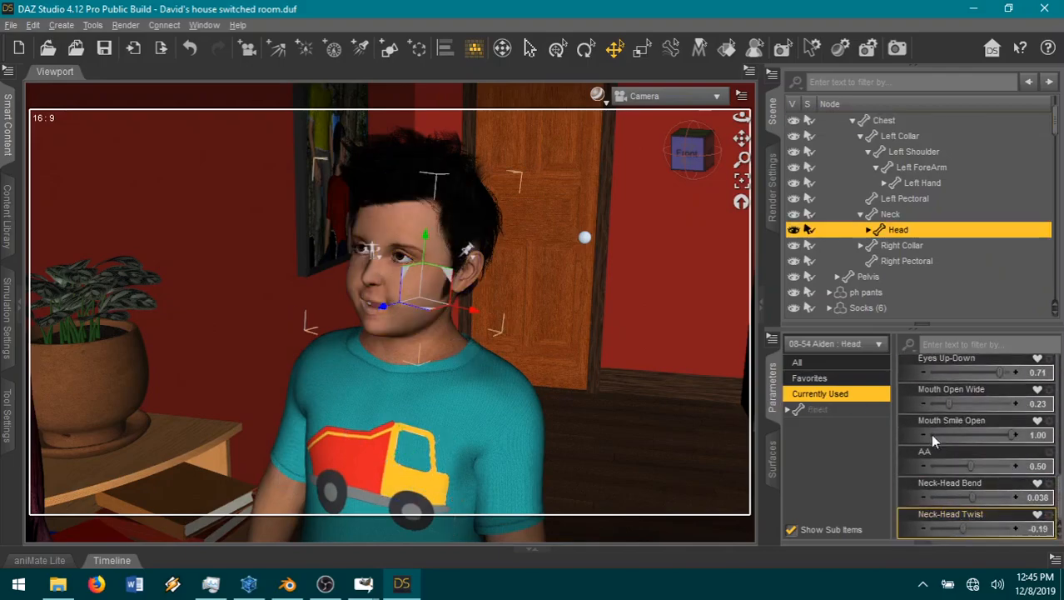
click(810, 378)
scroll(968, 516, down, 1)
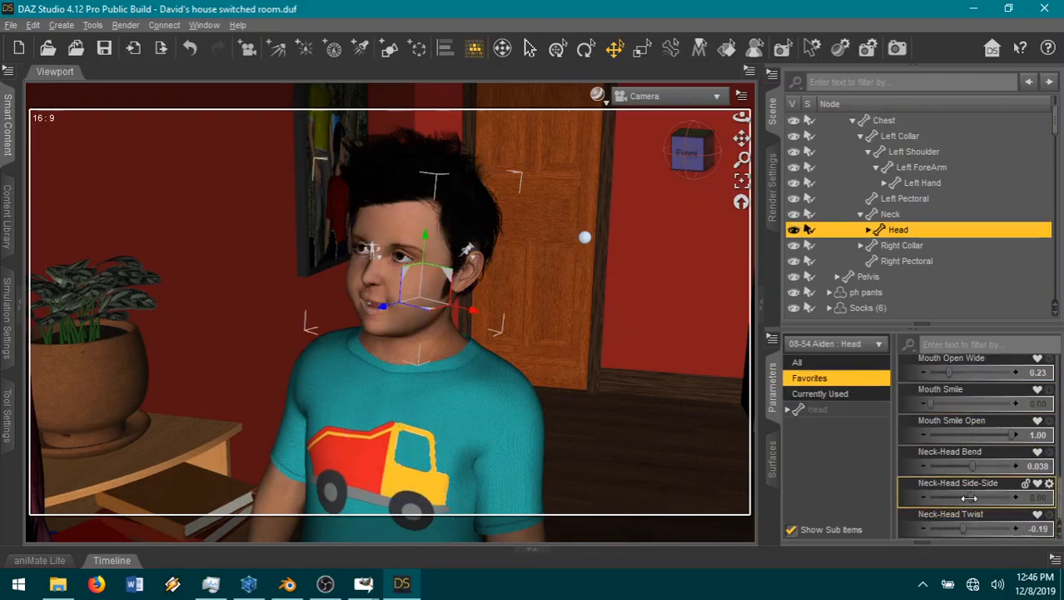
drag(971, 497, 966, 497)
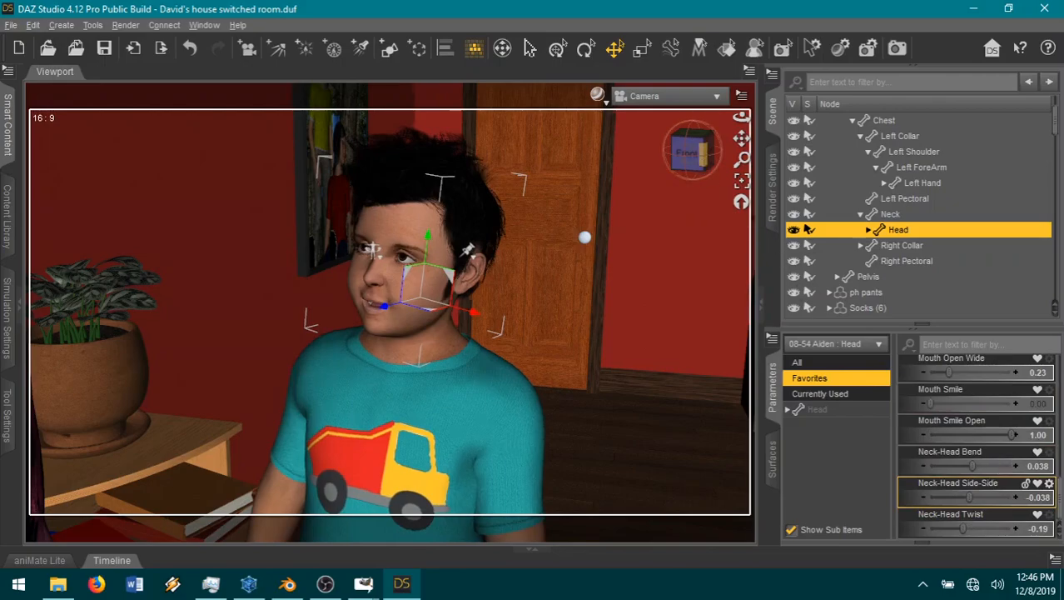
Step: Orbit the camera slightly around the boy and set his left shoulder's Bend to -45.38
drag(701, 158, 708, 157)
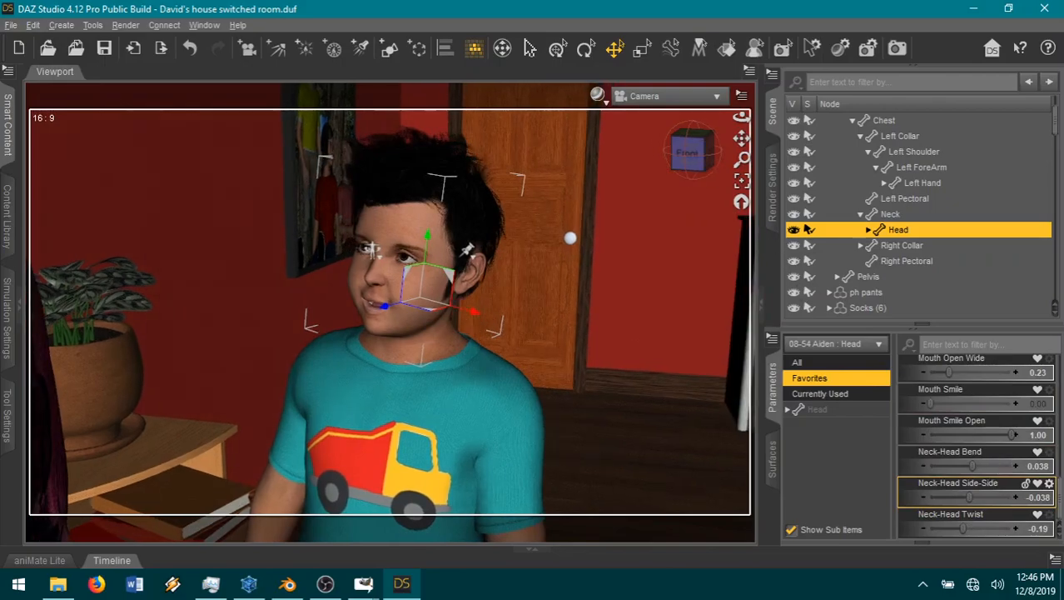
click(516, 529)
click(835, 410)
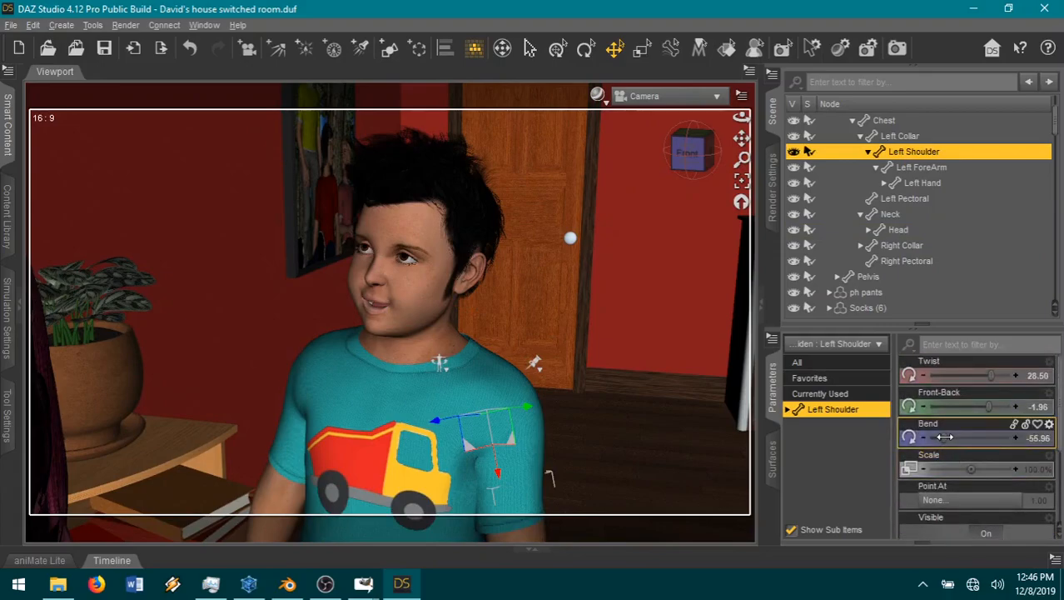
drag(944, 437, 952, 437)
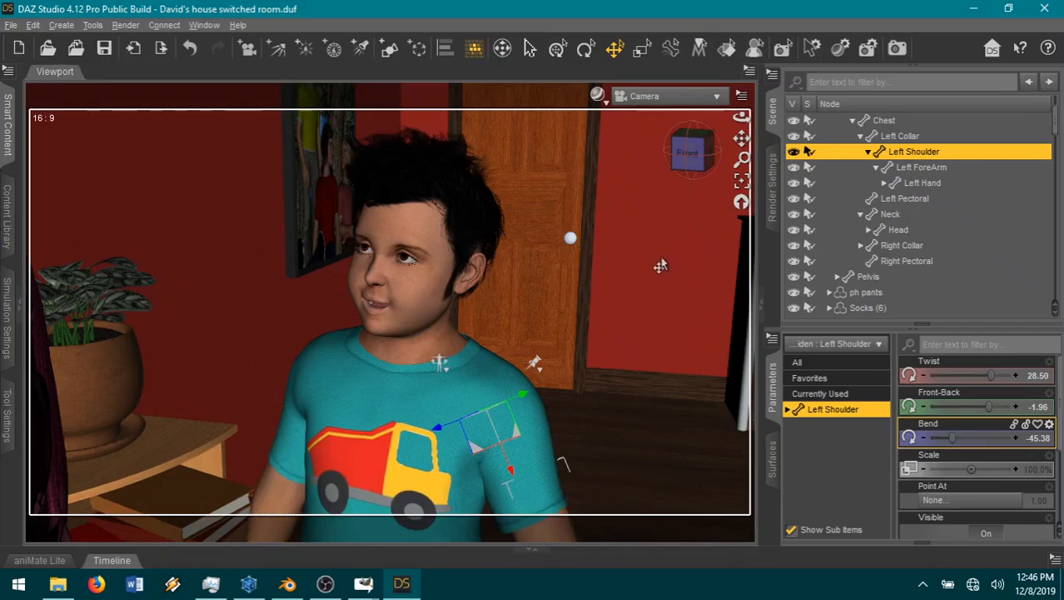
Step: Name the render image 10-09 in the render settings and start rendering the scene
click(774, 200)
click(931, 233)
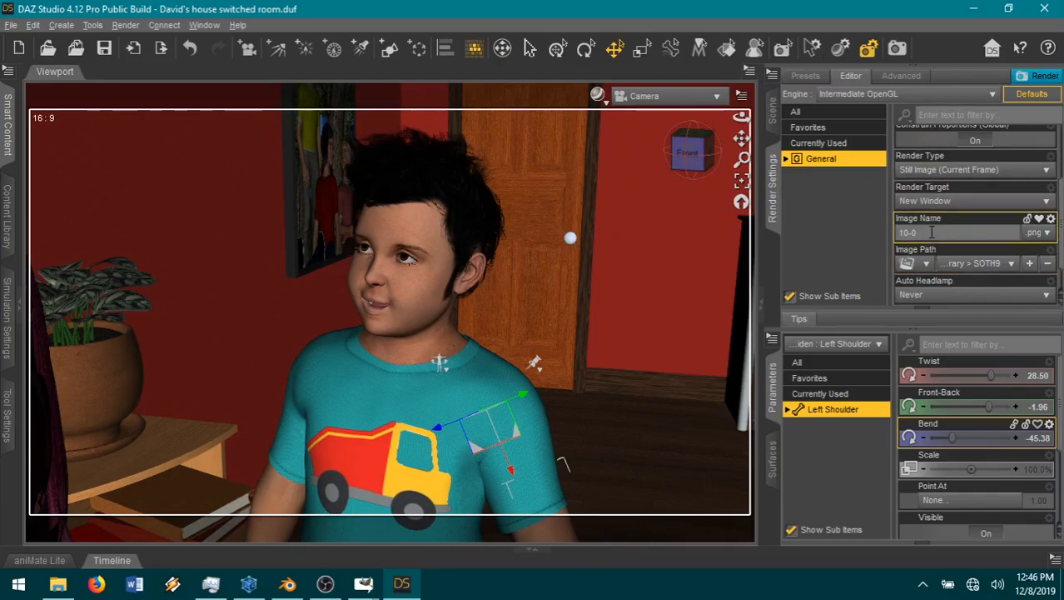
click(1037, 78)
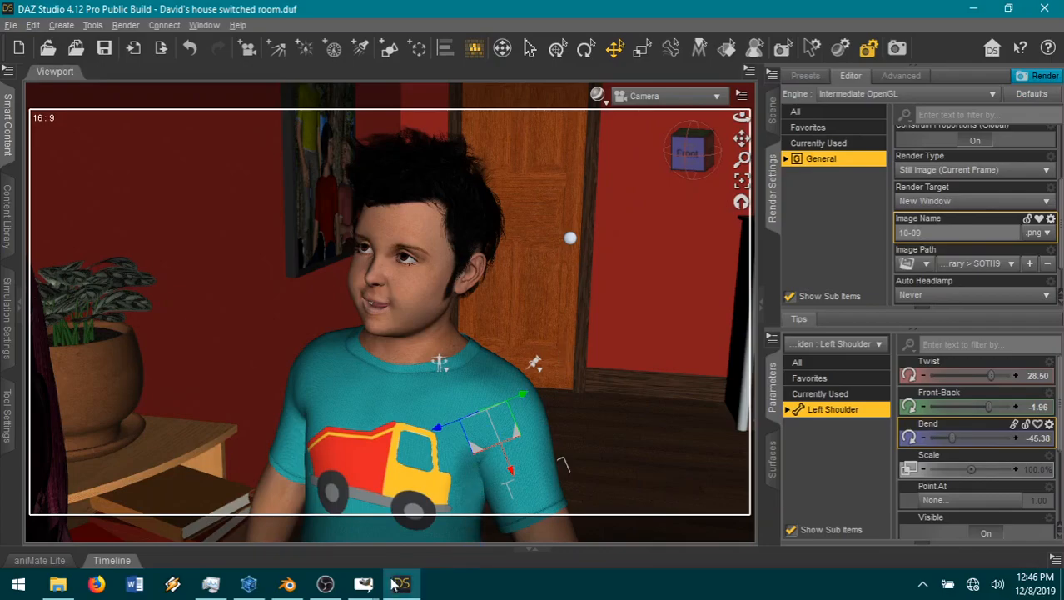
Step: Switch to GIMP, copy the speech bubble2 image, and paste it into the comic page as a new layer
mouse_move(364, 583)
click(133, 533)
key(ctrl+c)
click(541, 516)
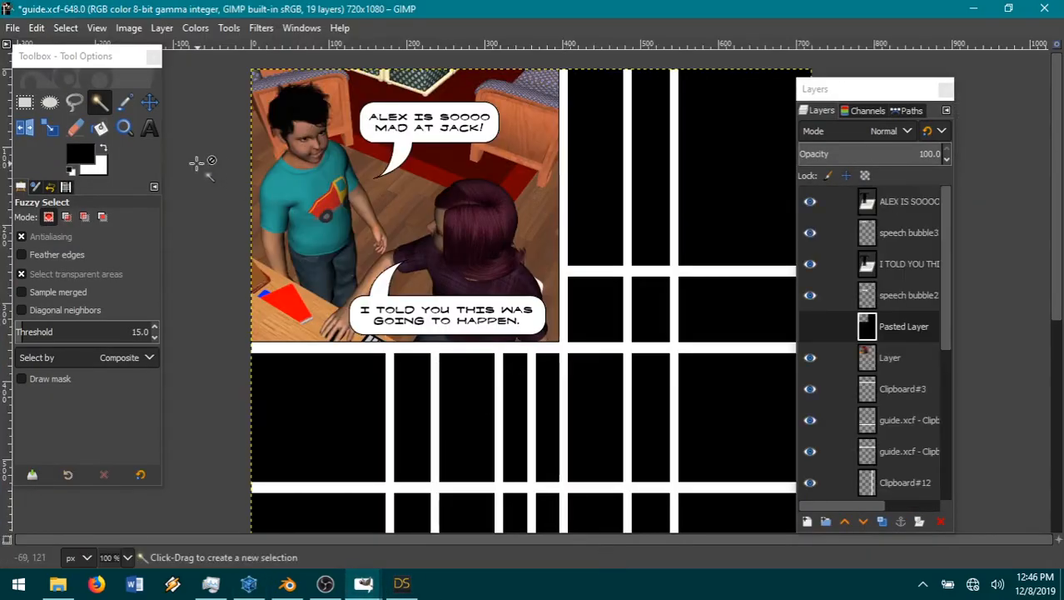
click(36, 27)
mouse_move(141, 247)
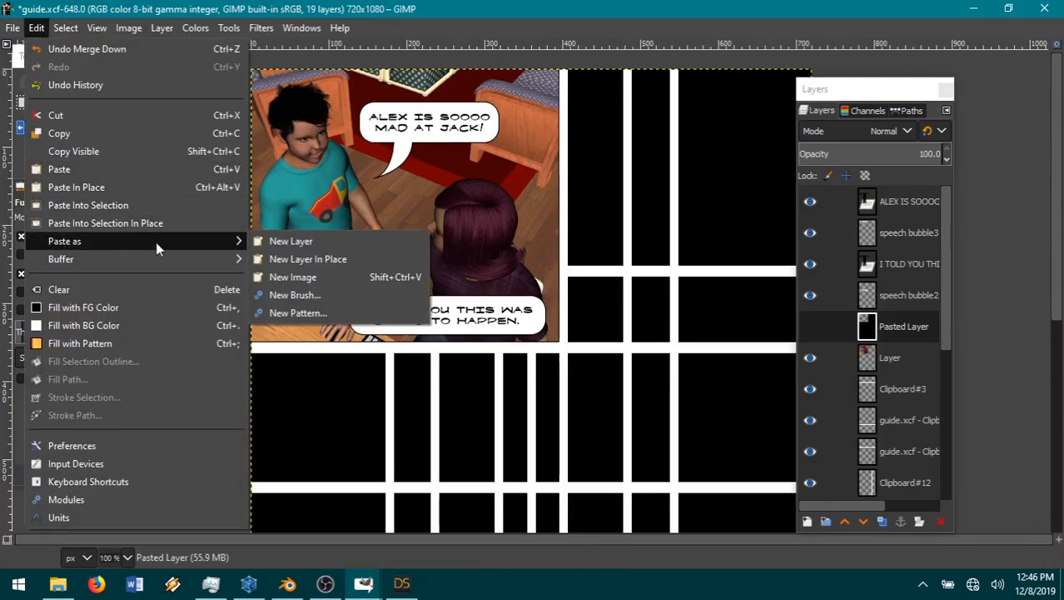
click(290, 241)
Step: Flip the pasted speech bubble layer vertically so its tail points upward
click(162, 27)
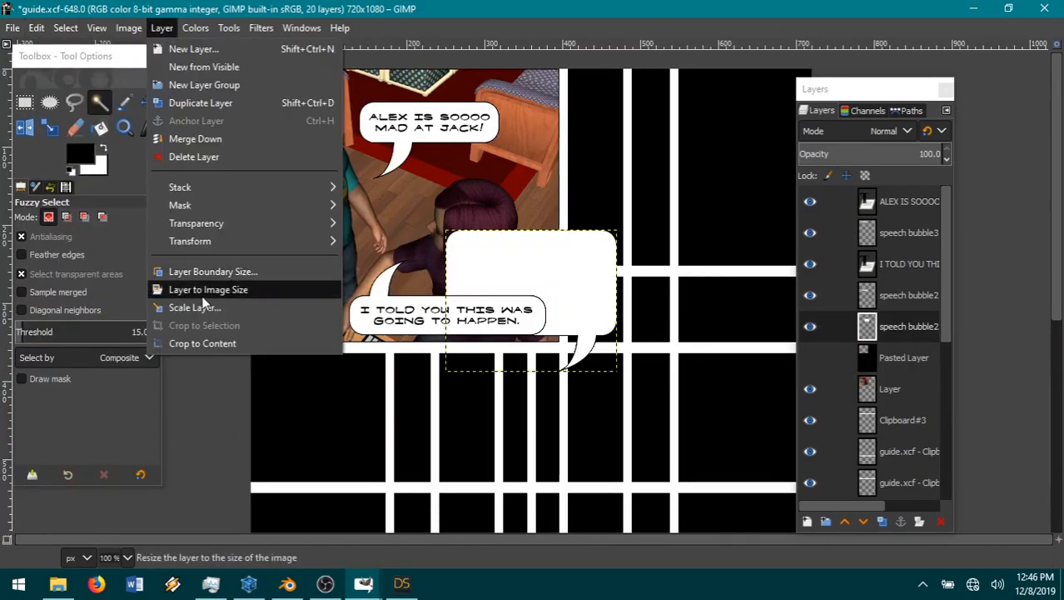
mouse_move(197, 239)
click(397, 257)
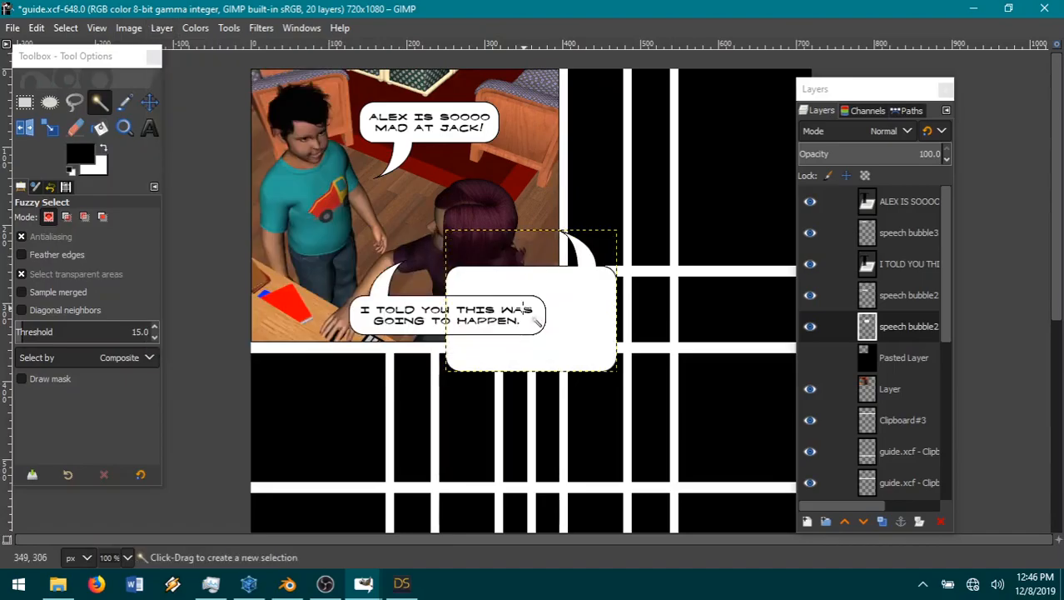
Step: Move the flipped speech bubble over the guide lines beside the first panel, and clear the stray selection
click(100, 103)
drag(554, 316, 727, 321)
click(149, 102)
drag(839, 91, 929, 96)
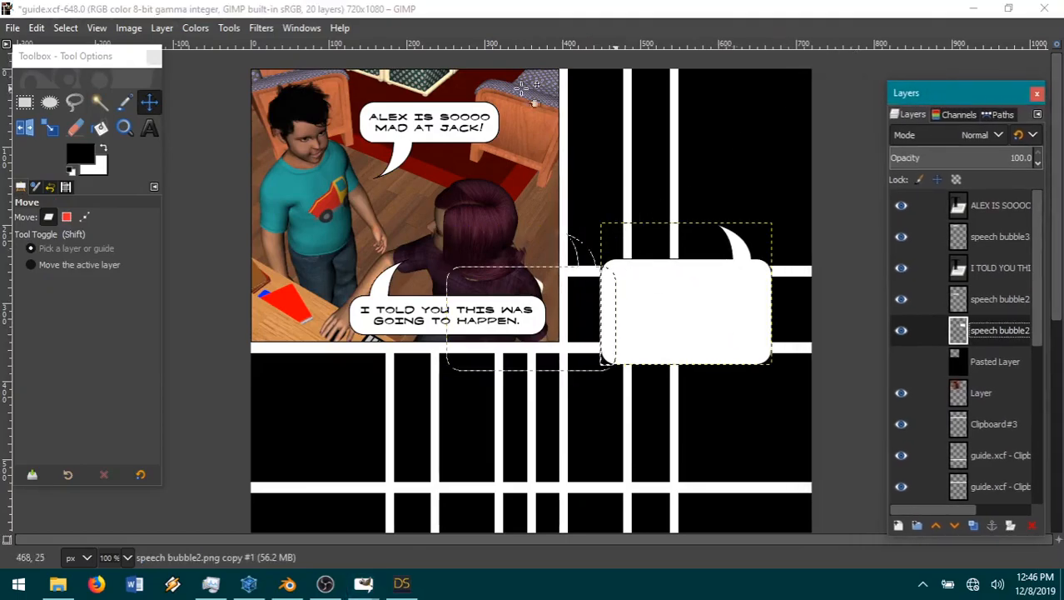
click(65, 27)
click(71, 66)
mouse_move(700, 315)
mouse_down()
mouse_move(682, 302)
mouse_move(713, 303)
mouse_up()
Step: Add a text box over the new bubble reading "HE WAS UP ALL NIGHT, TALKING IN HIS SLEEP ABOUT HOW HE WAS GOING TO GET JACK BACK!"
click(149, 127)
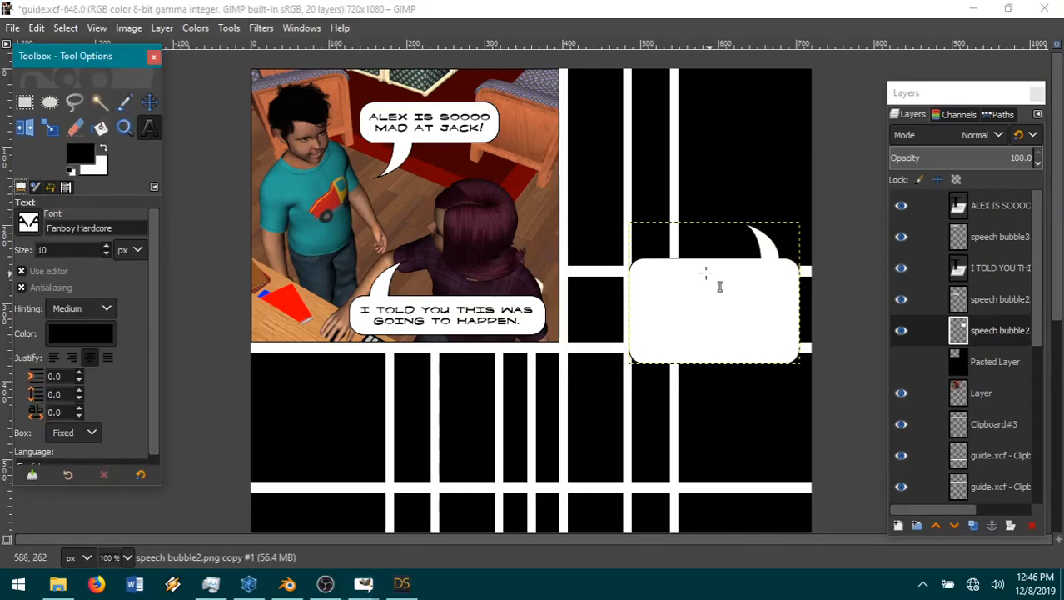
drag(808, 263, 570, 340)
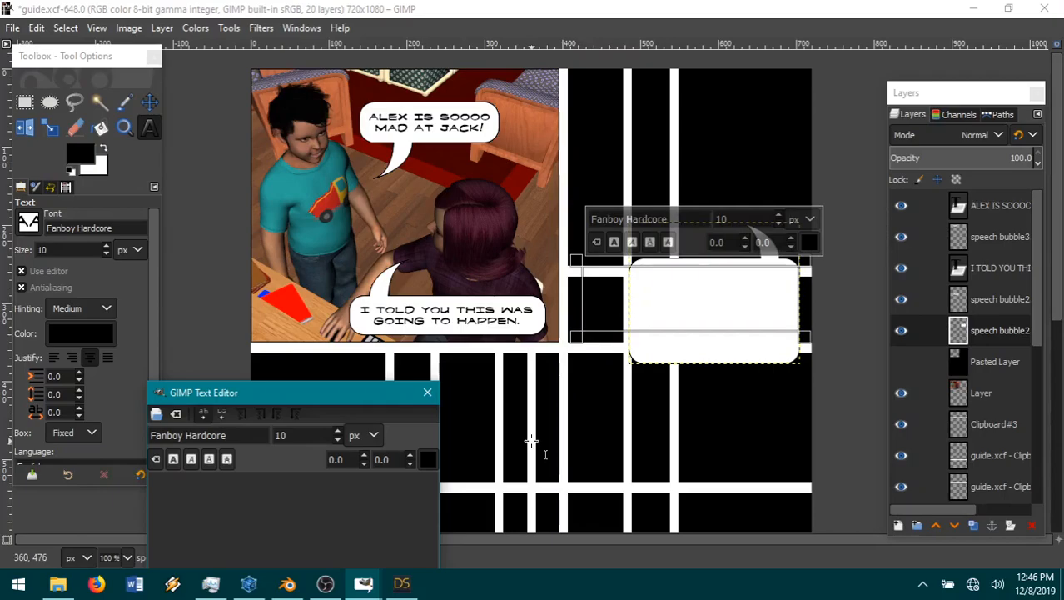
text(HE WAS UP ALL NIGHT)
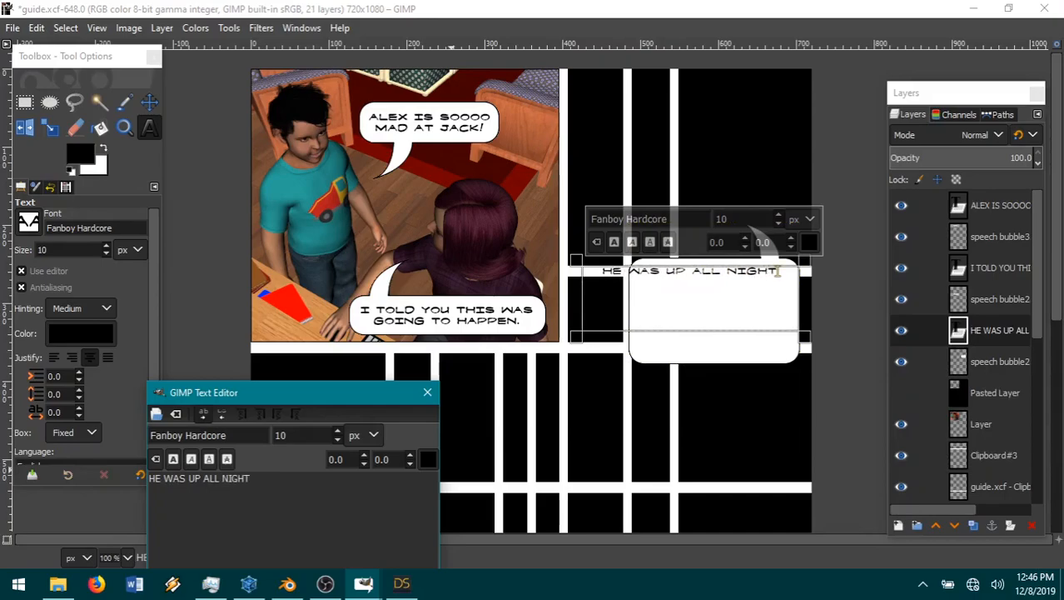
text(, TALKING)
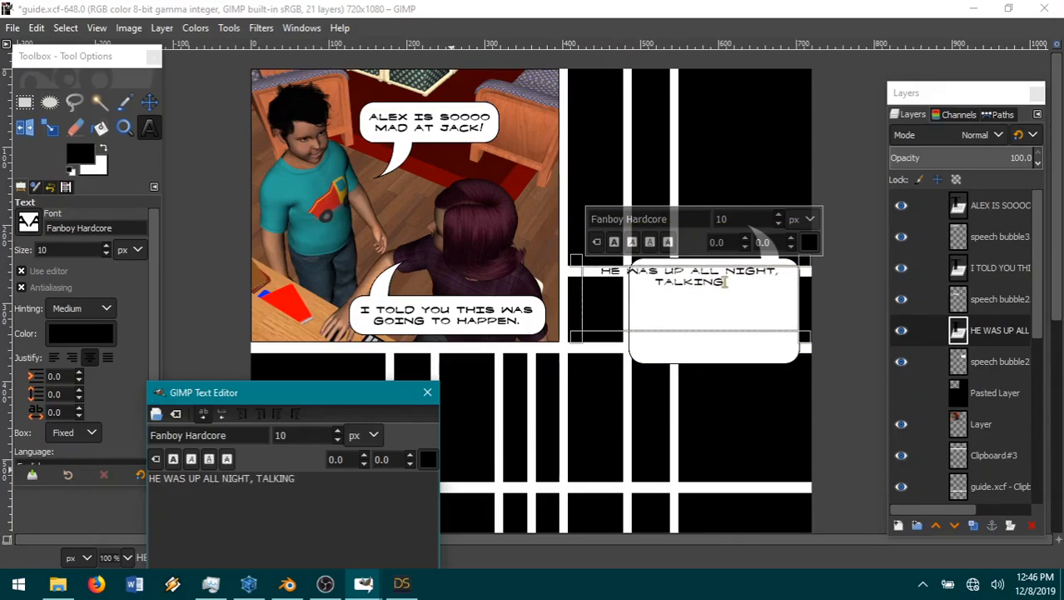
text( IN HIS SLEEP)
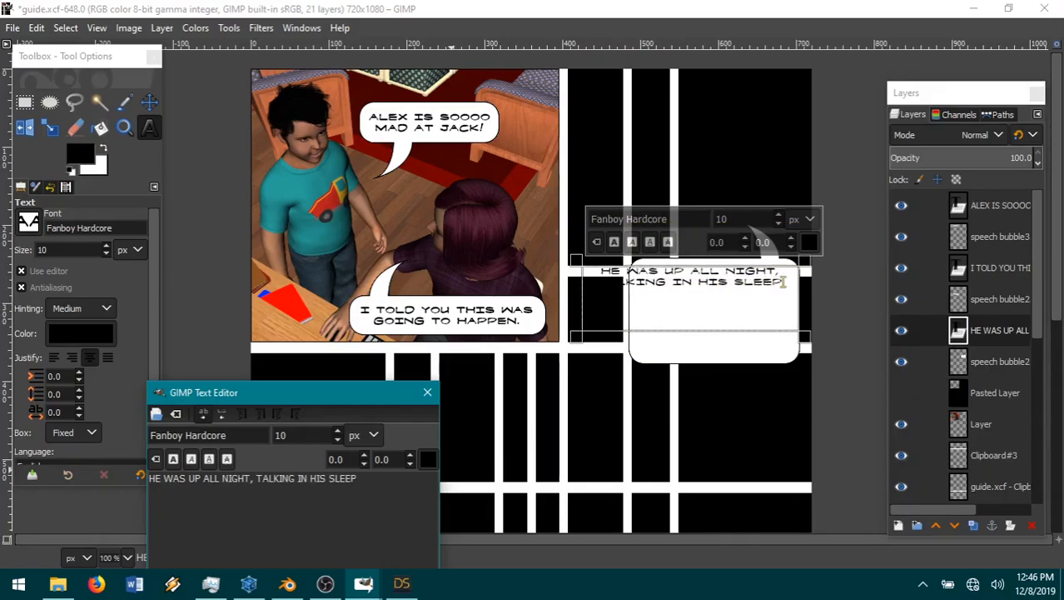
text( ABOUT HOW HE WAS B)
text(OING TO GET)
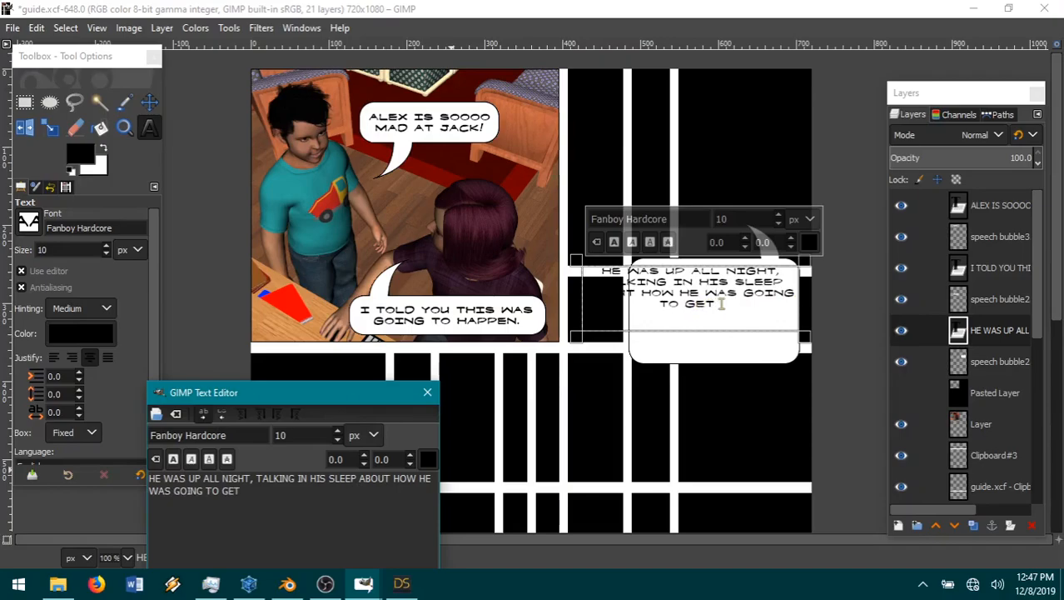
text( JACK BACK)
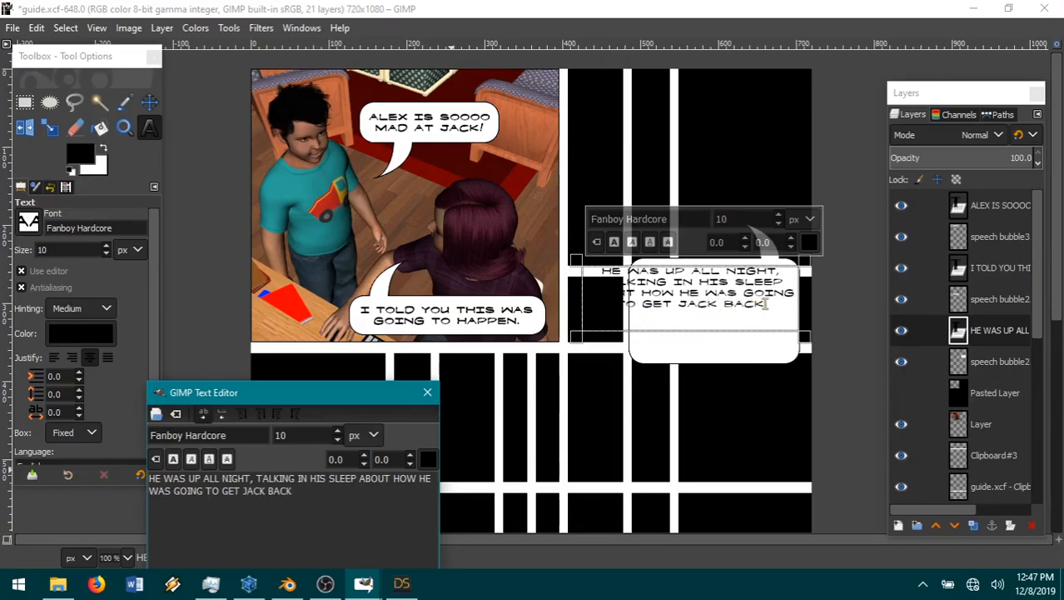
text(!)
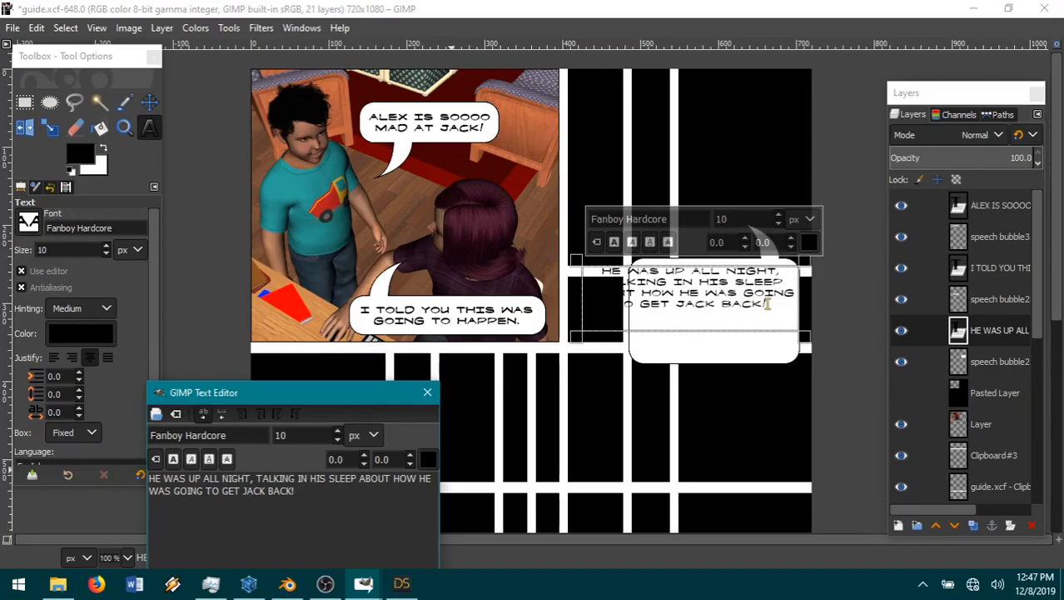
text(  HE LOCKED)
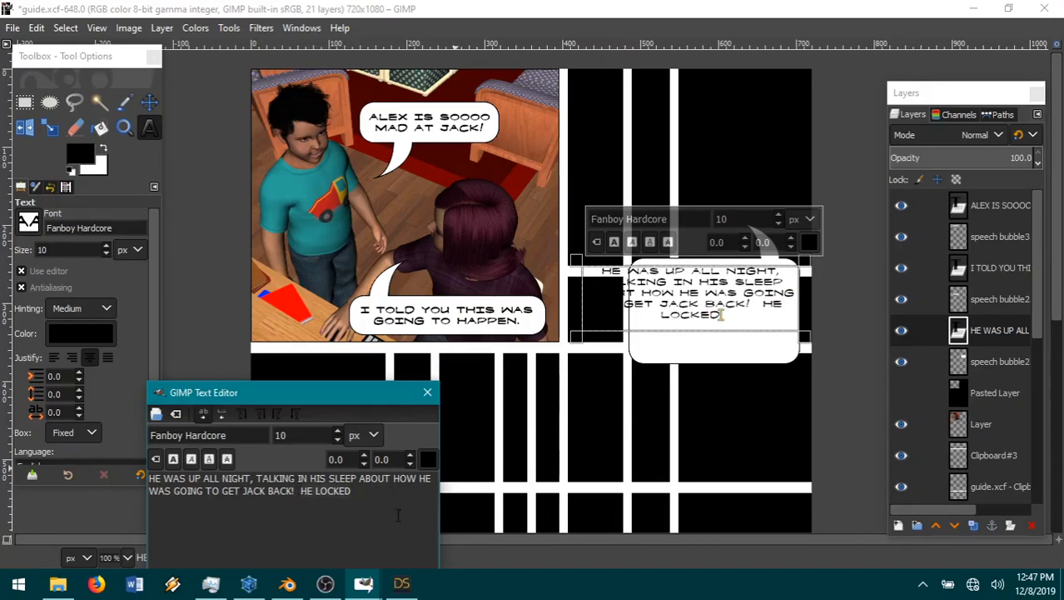
key(BackSpace)
key(BackSpace)
key(BackSpace)
key(BackSpace)
key(BackSpace)
key(BackSpace)
key(BackSpace)
key(BackSpace)
key(BackSpace)
key(BackSpace)
key(BackSpace)
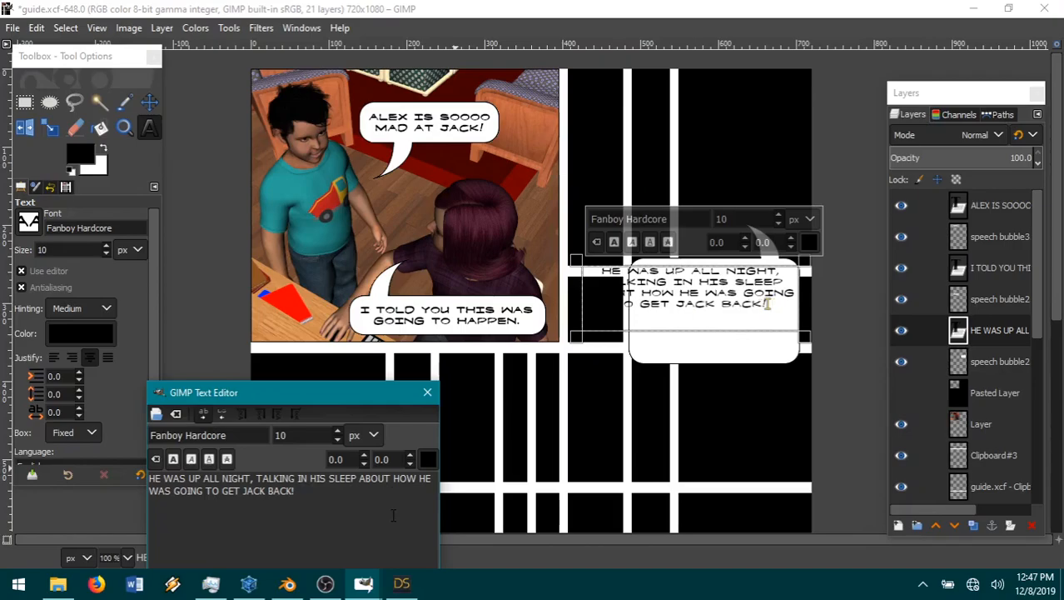
Step: Make all of the new dialogue text bold and reduce the height of its text box
key(ctrl+a)
click(173, 459)
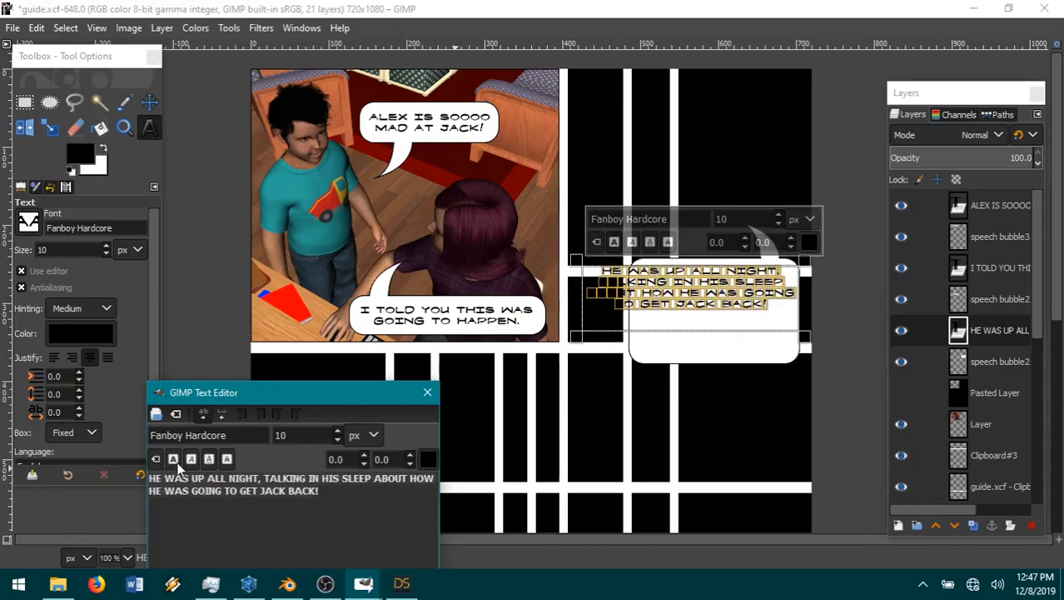
drag(717, 339, 717, 325)
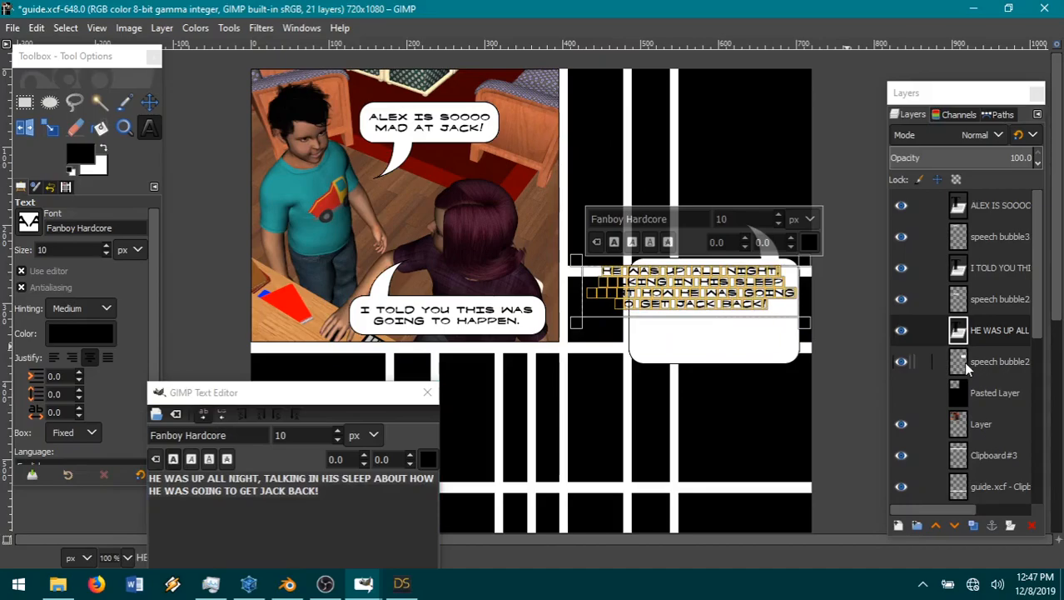
Step: Select the new speech bubble's layer and nudge the bubble slightly beneath the dialogue text
click(997, 366)
click(149, 101)
drag(753, 336, 755, 338)
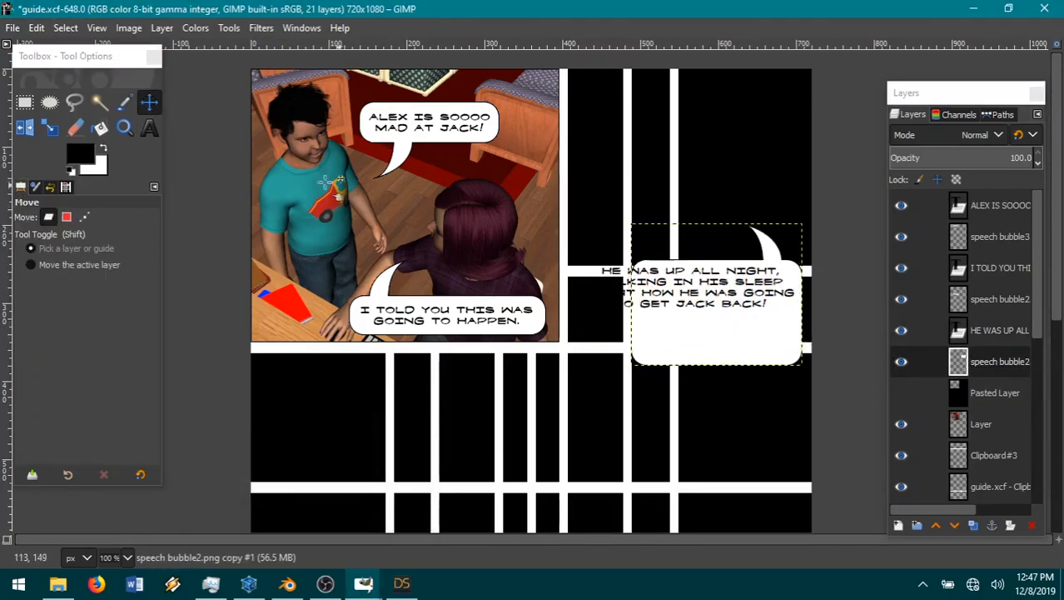
Step: Select a rectangle of about 226 × 176 px covering the left part of the new speech bubble and copy it
click(24, 102)
drag(744, 253, 570, 388)
key(ctrl+c)
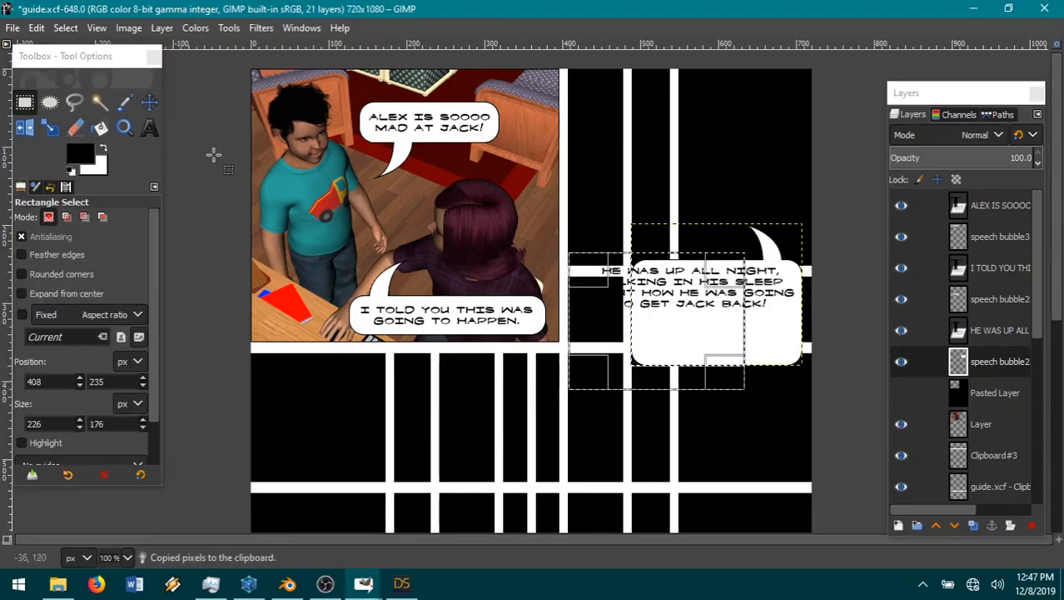
click(36, 28)
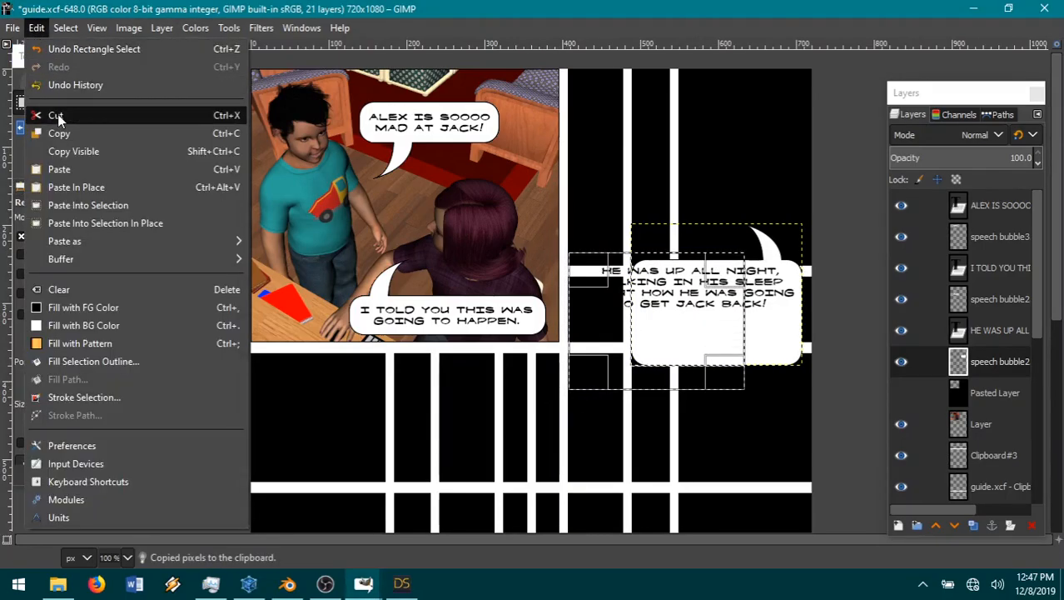
mouse_move(115, 241)
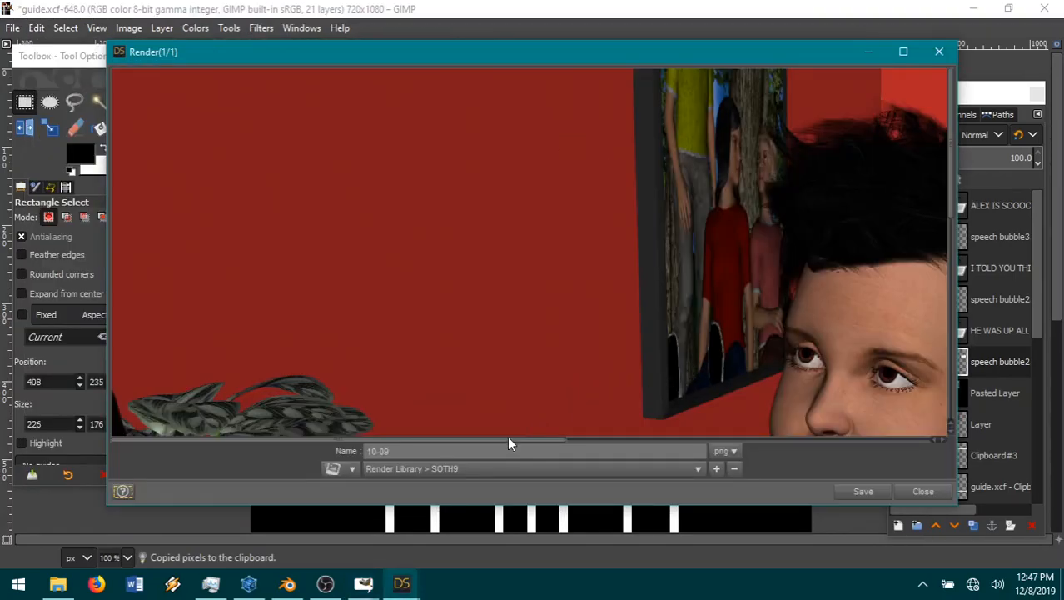
Step: Look over the finished 10-09 render and save it as a PNG in Render Library > SOTH9
click(685, 439)
scroll(727, 352, down, 6)
click(861, 491)
Step: Return to GIMP, copy the selected left part of the new speech bubble again and paste it as a new layer
click(40, 23)
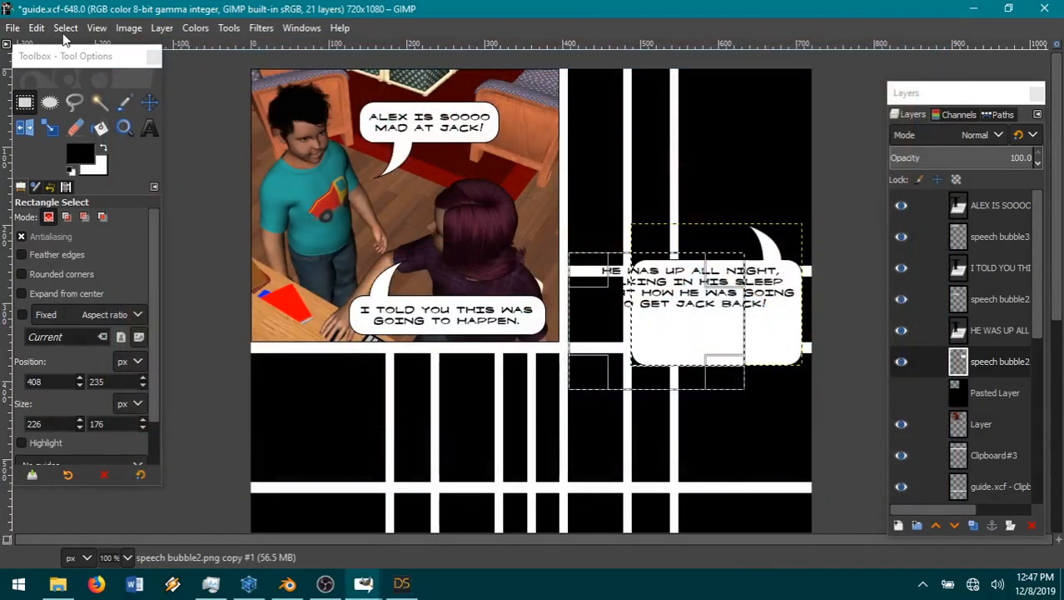
key(ctrl+c)
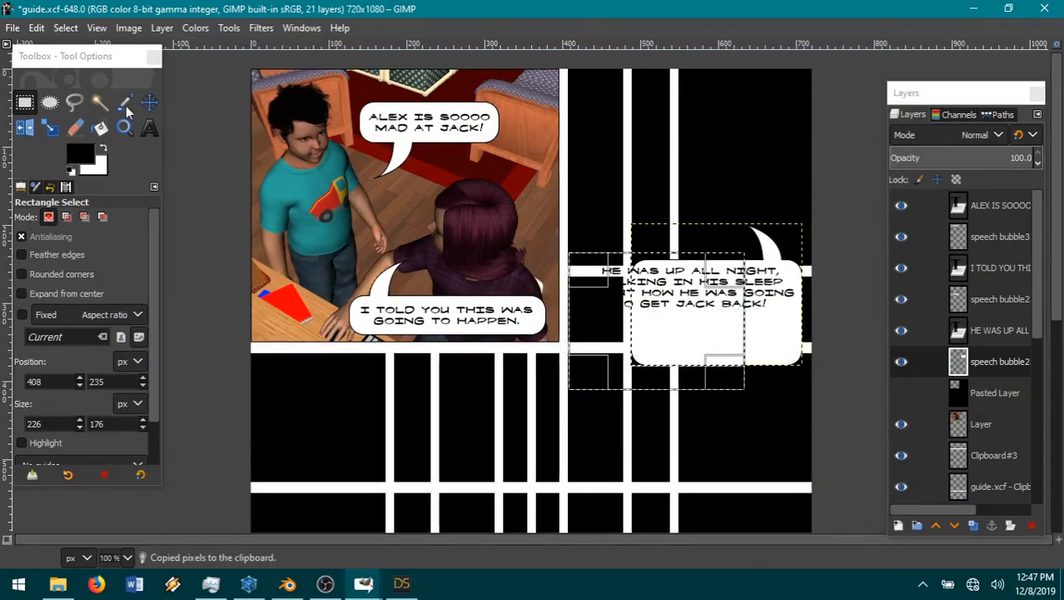
click(37, 30)
mouse_move(112, 242)
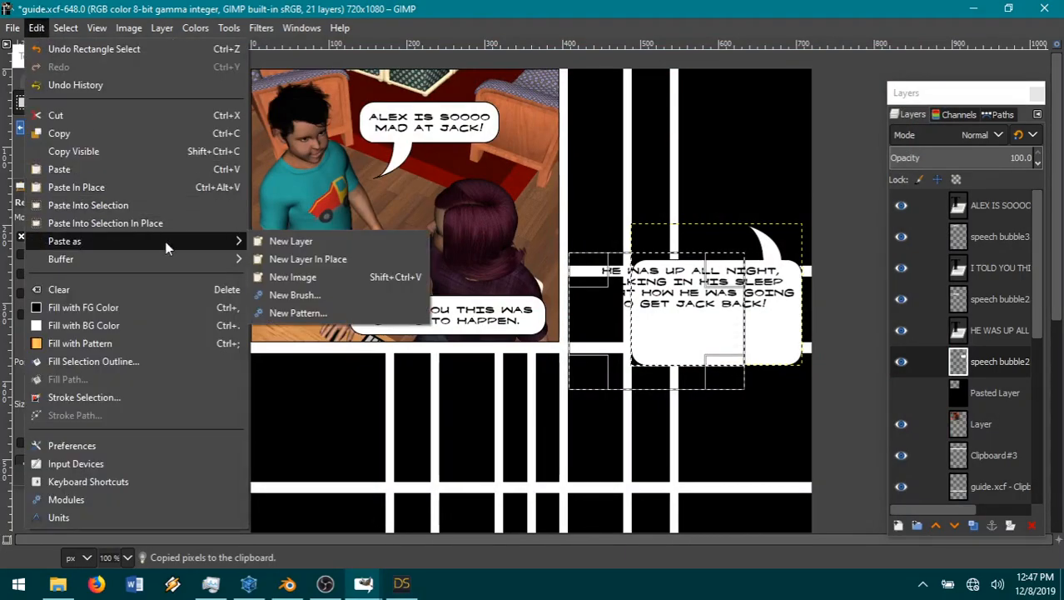
click(300, 240)
Step: Clear the selection, shift the pasted piece left so the bubble spans the full dialogue width, and merge it down into the bubble layer
click(150, 102)
click(65, 28)
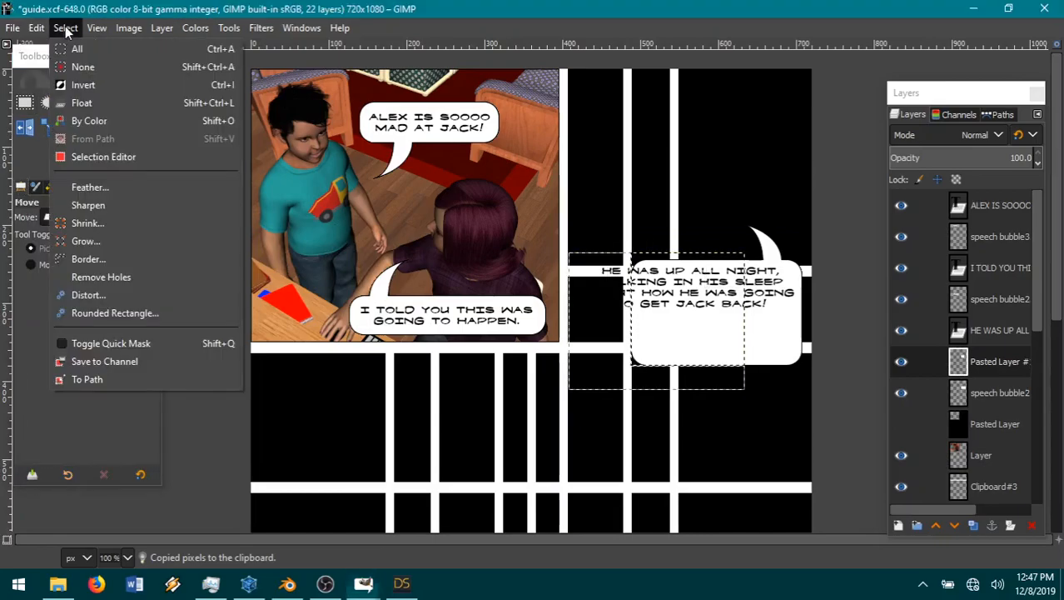
click(82, 66)
drag(690, 333, 634, 332)
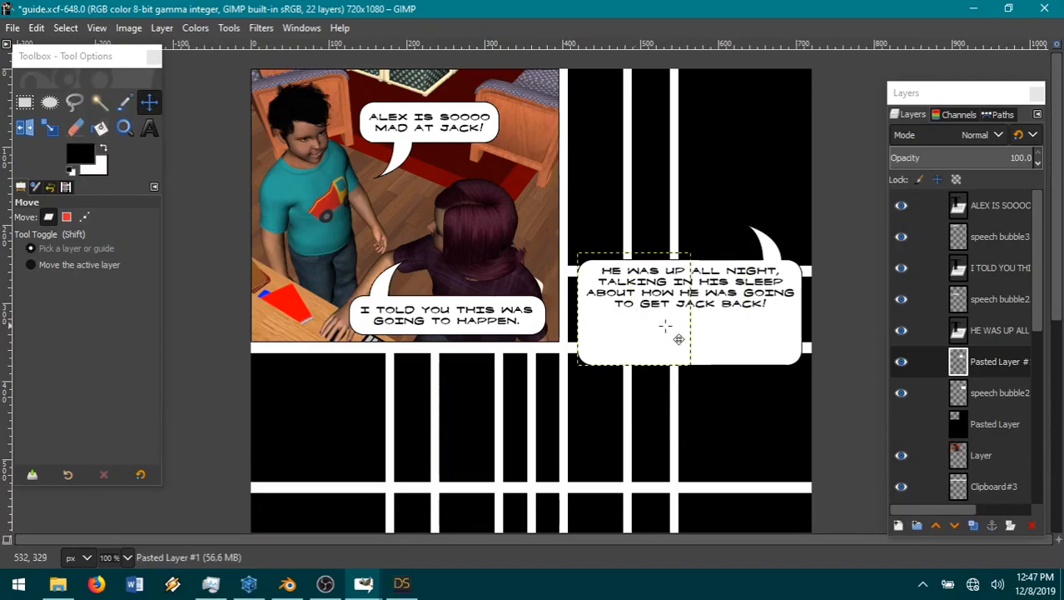
right_click(1002, 360)
click(918, 206)
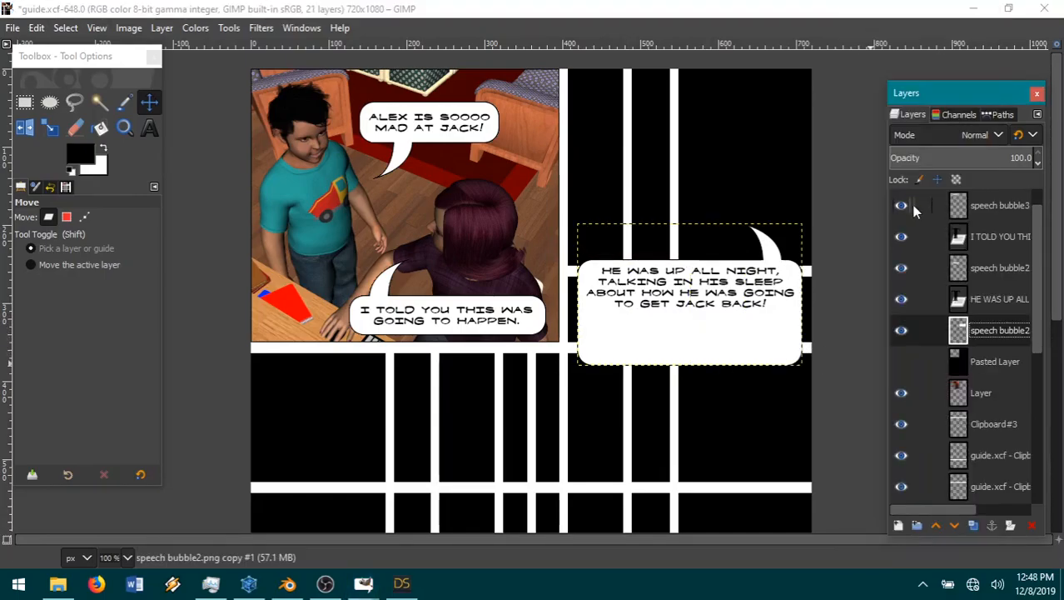
Step: Select a band of about 326 × 41 px across the bubble just below the dialogue and cut it out
click(25, 104)
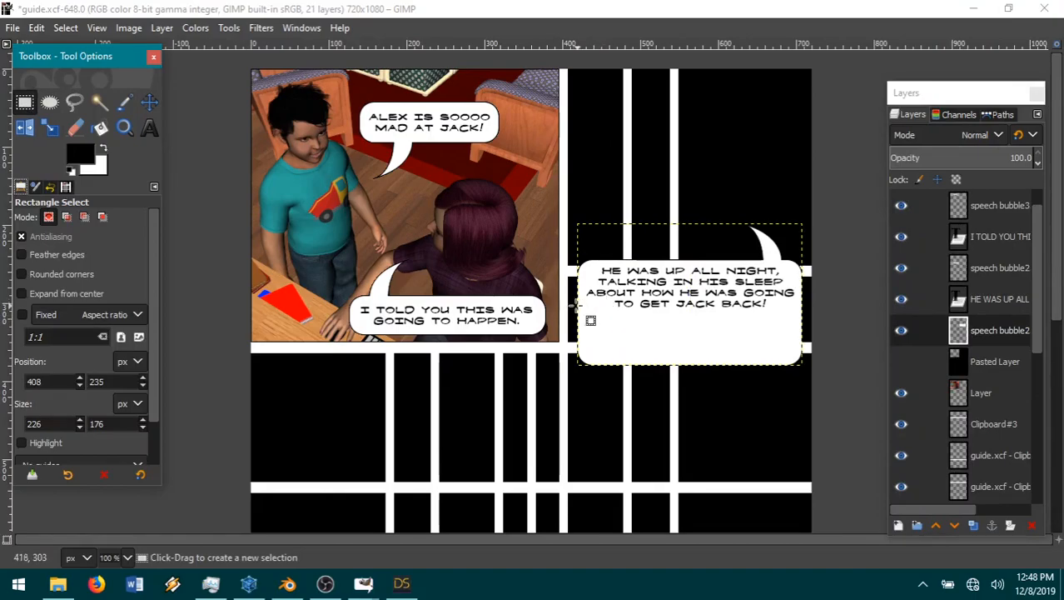
drag(569, 305, 822, 336)
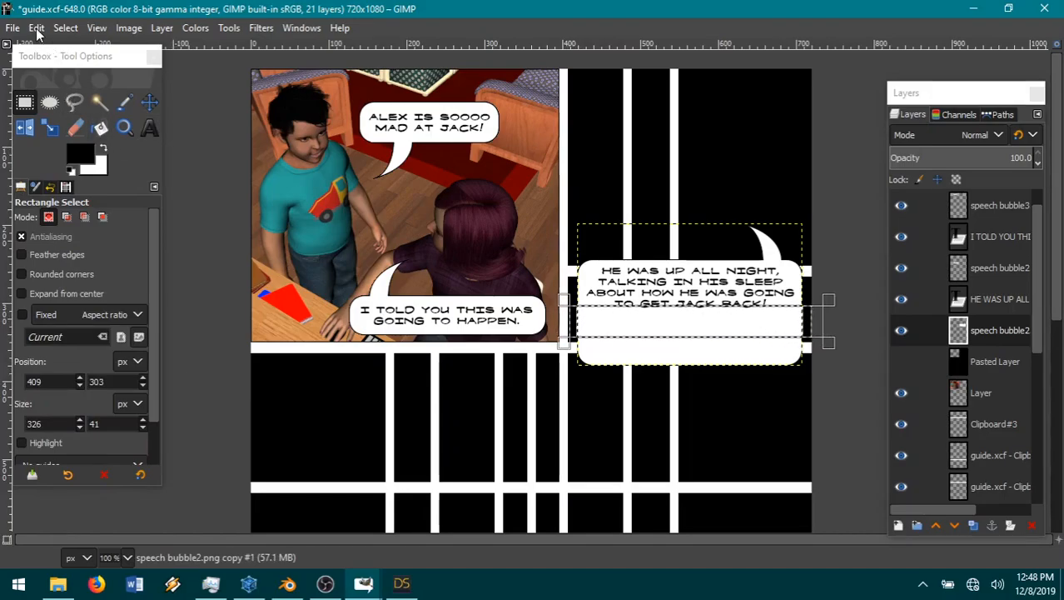
click(66, 28)
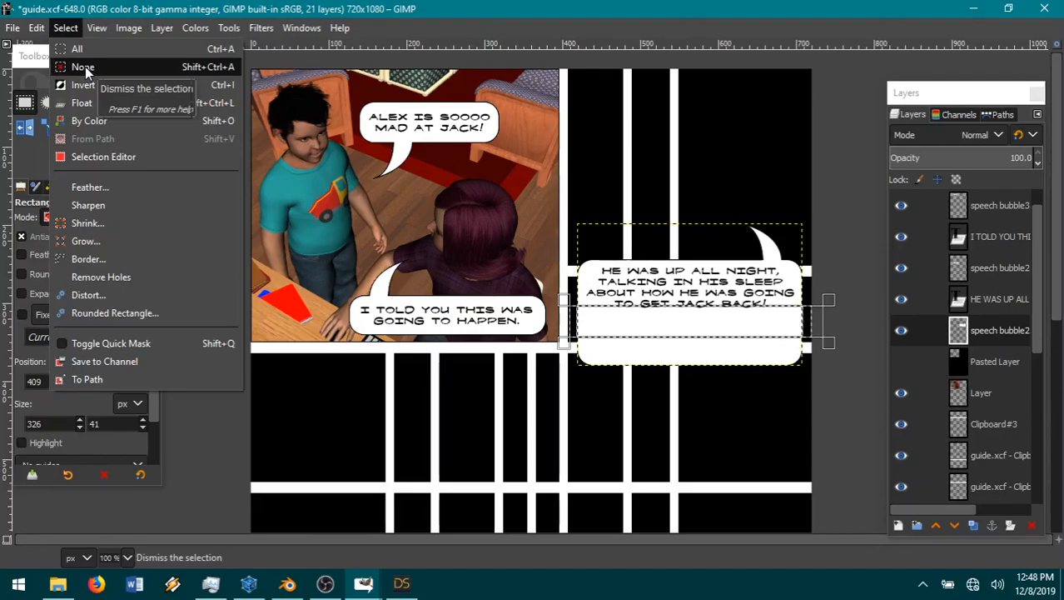
mouse_move(38, 28)
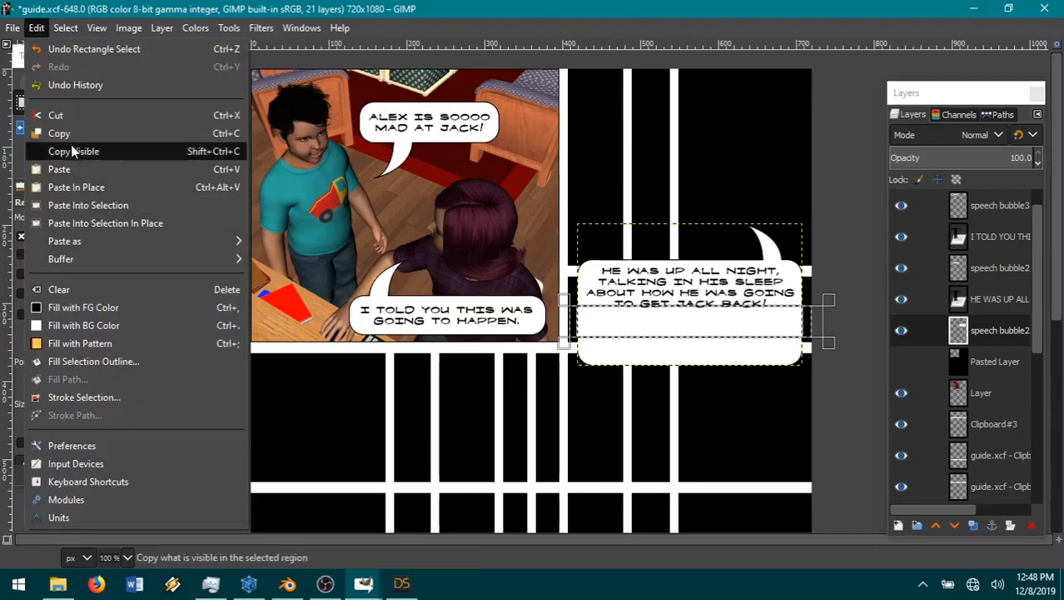
click(67, 115)
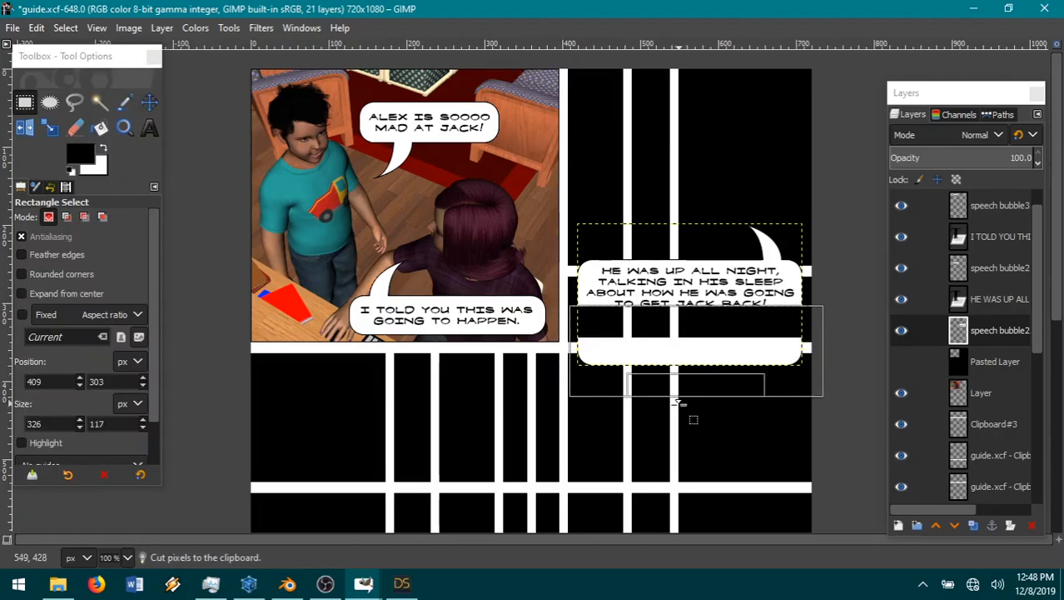
Step: Cut the bubble's remaining bottom strip using a selection of about 326 × 117 px and paste it as a new layer
click(37, 28)
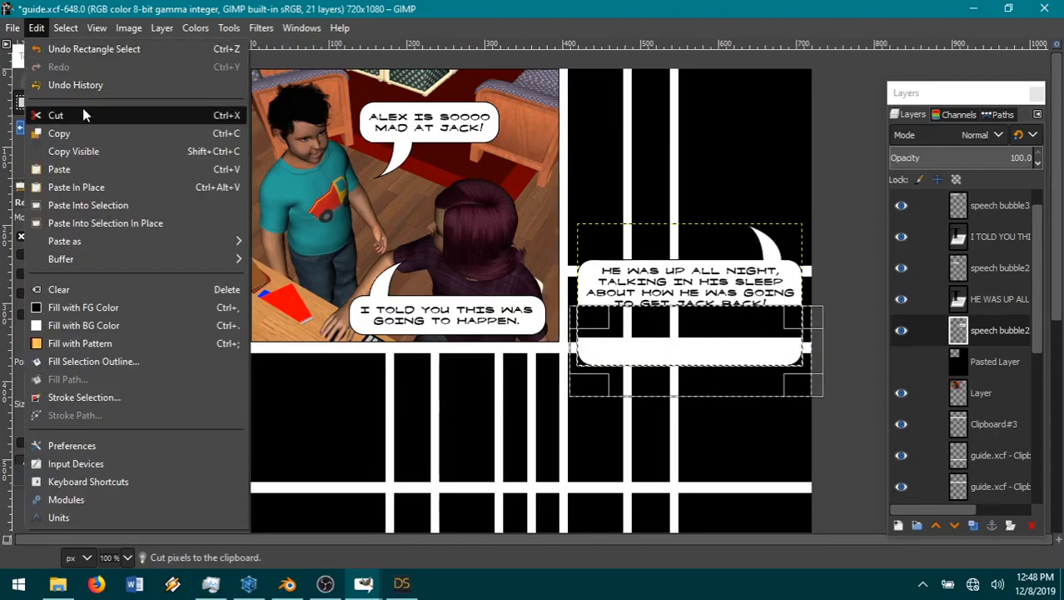
click(79, 109)
click(66, 27)
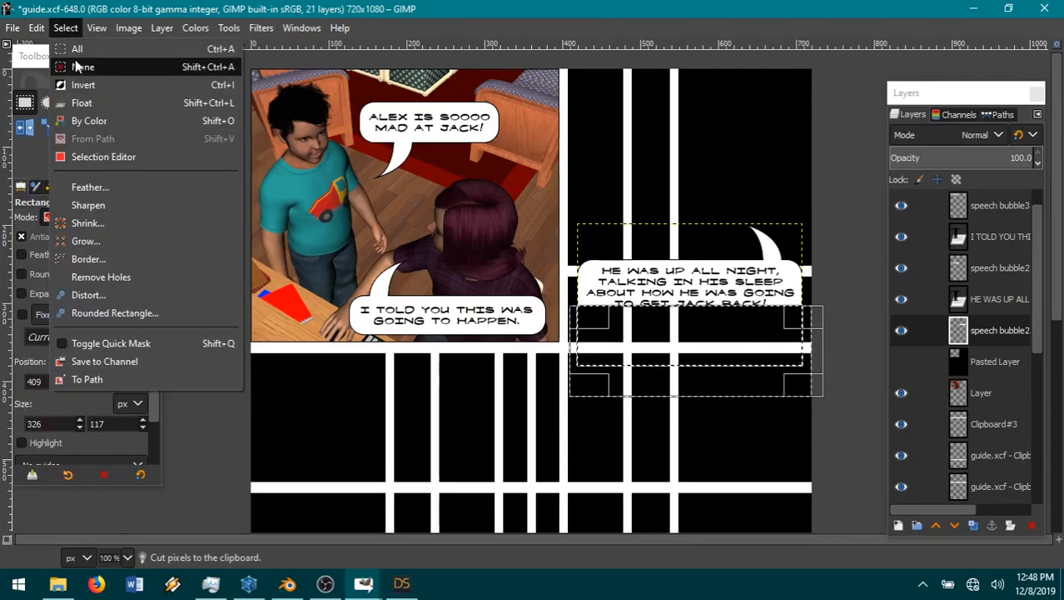
click(63, 67)
click(37, 27)
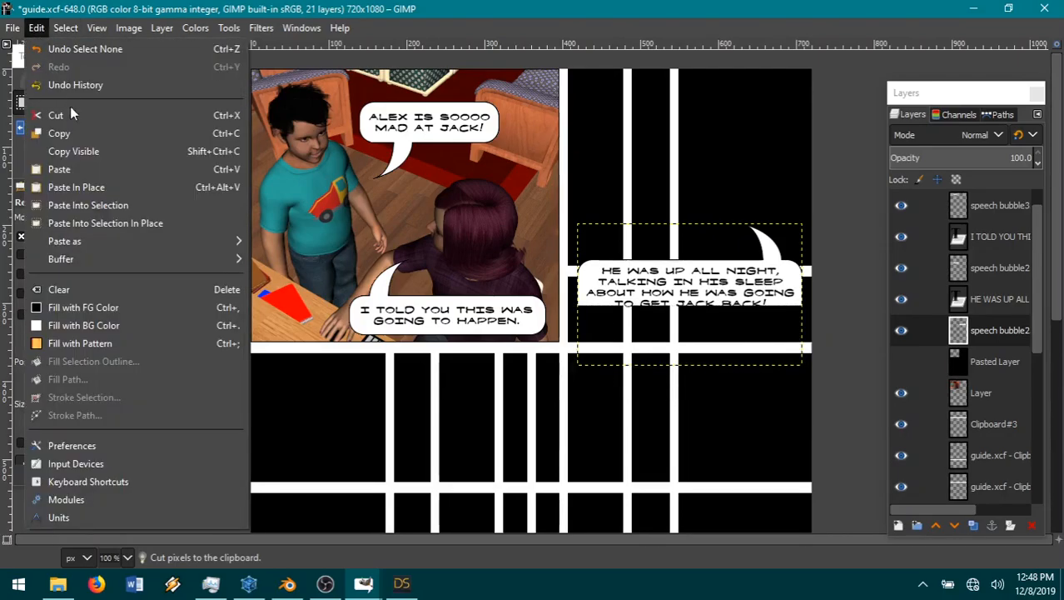
mouse_move(70, 242)
click(345, 242)
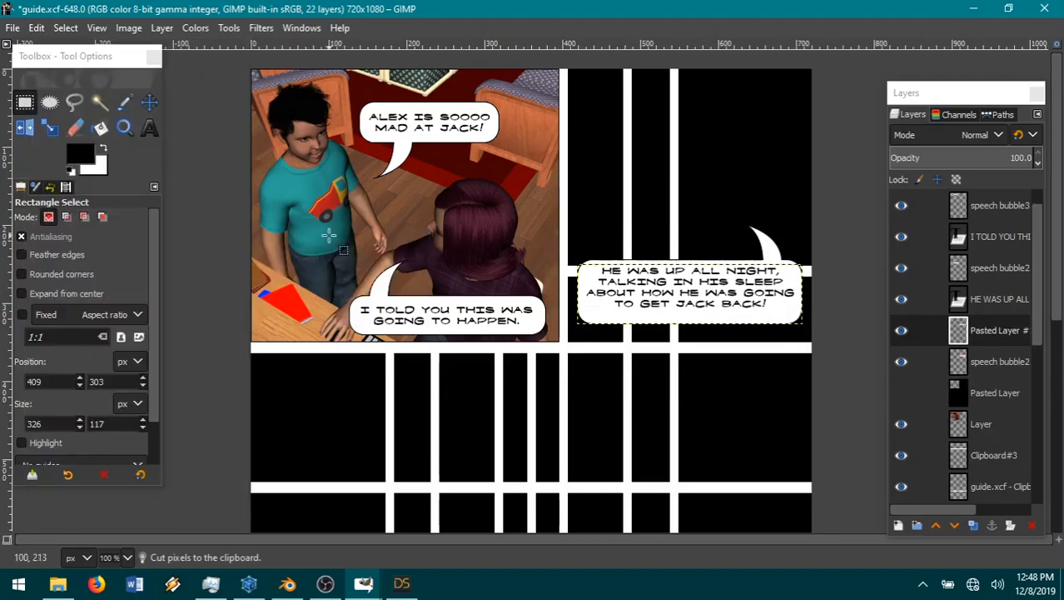
Step: Move the pasted bottom strip up to close the bubble under the dialogue and merge it down into the bubble layer
click(149, 102)
drag(711, 331, 711, 325)
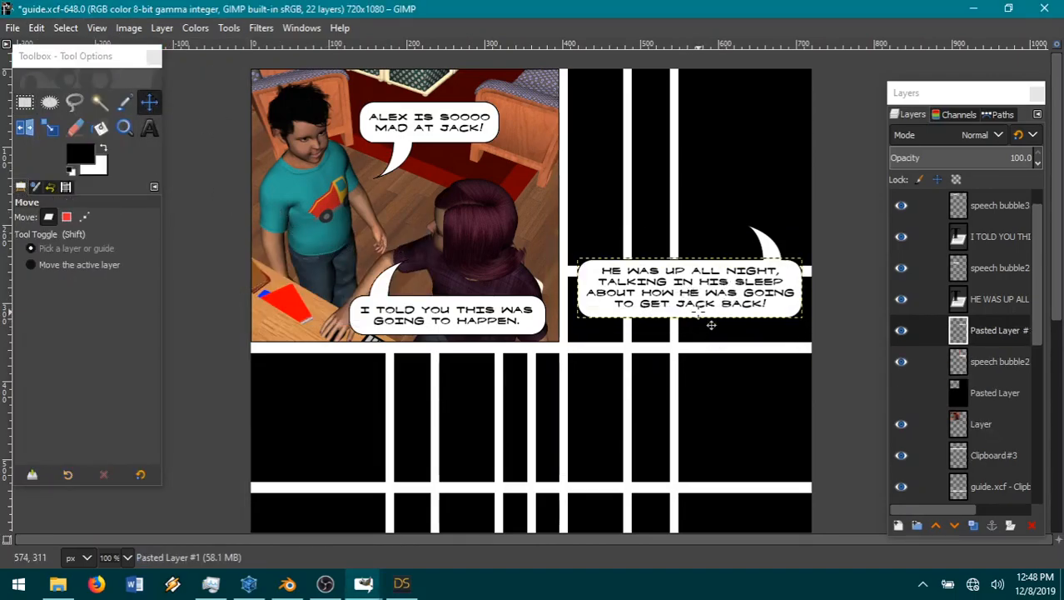
click(699, 313)
right_click(990, 337)
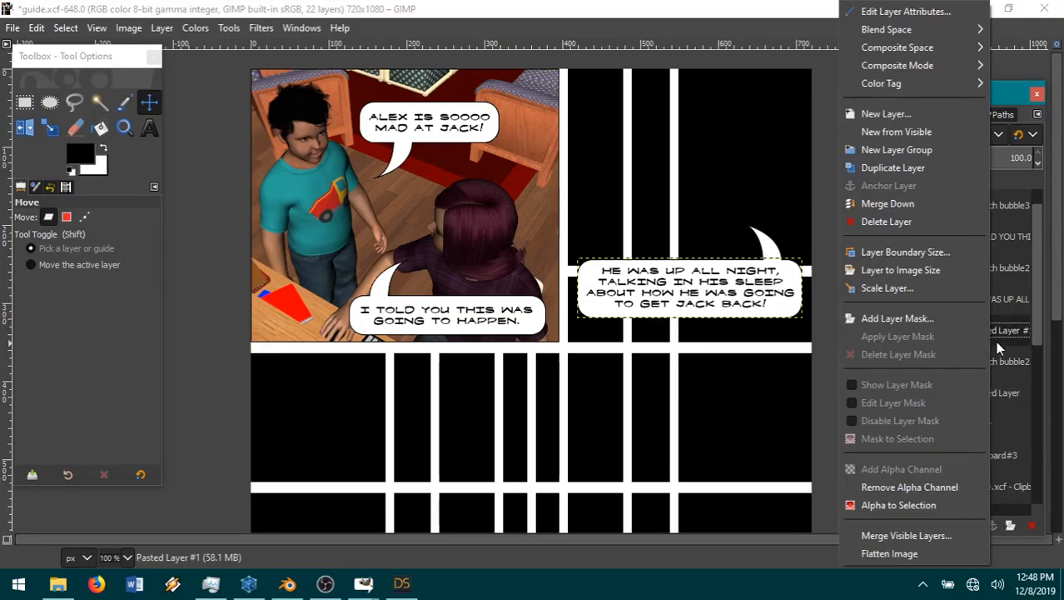
click(903, 205)
Step: Move the resized speech bubble and its dialogue text down to the bottom of the page's upper-right panel
drag(797, 319, 800, 336)
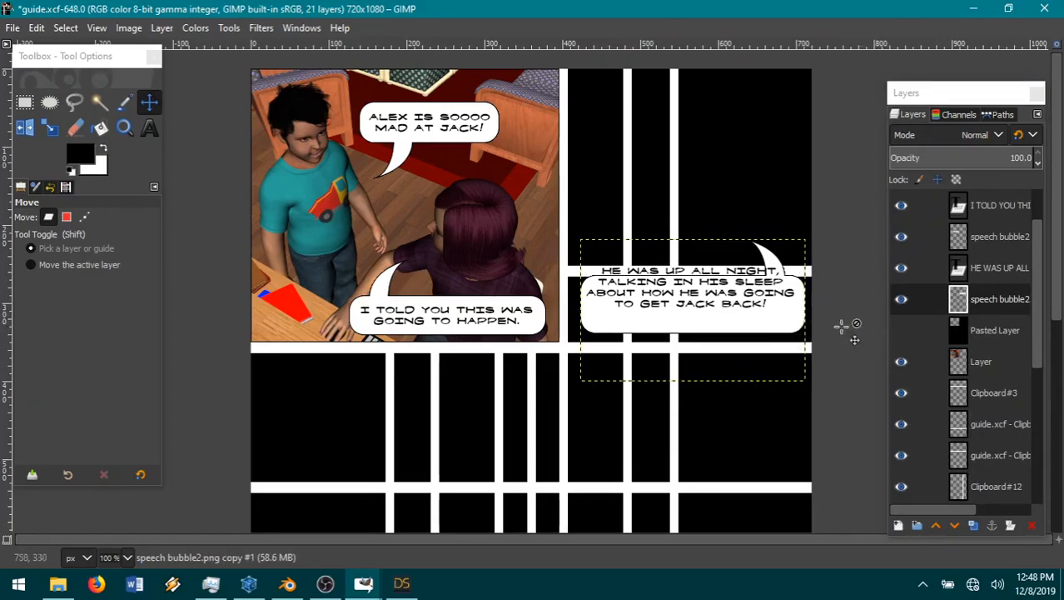
click(149, 127)
click(150, 103)
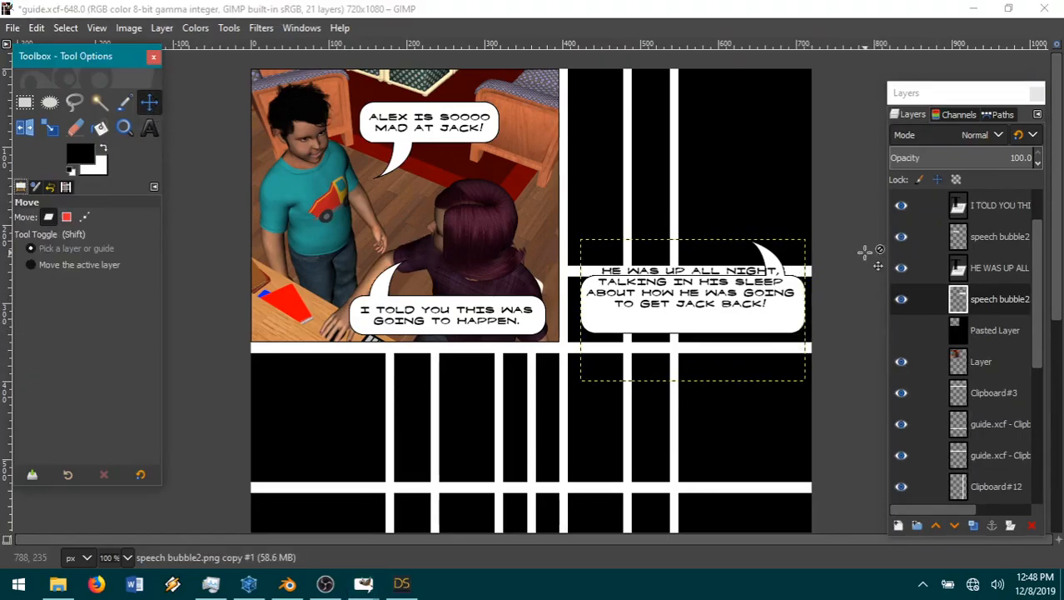
click(997, 268)
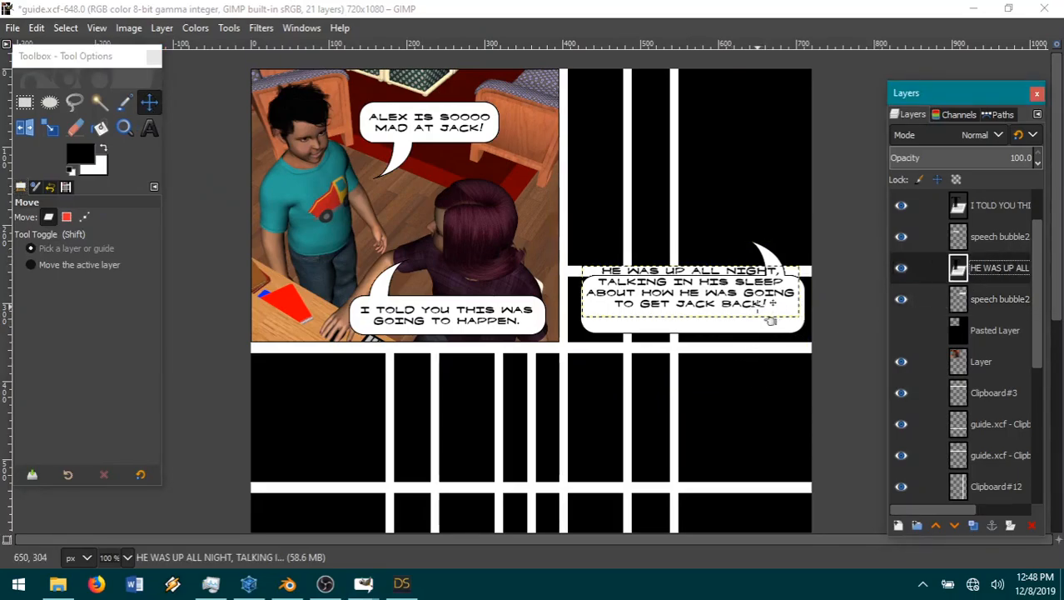
drag(770, 318, 773, 335)
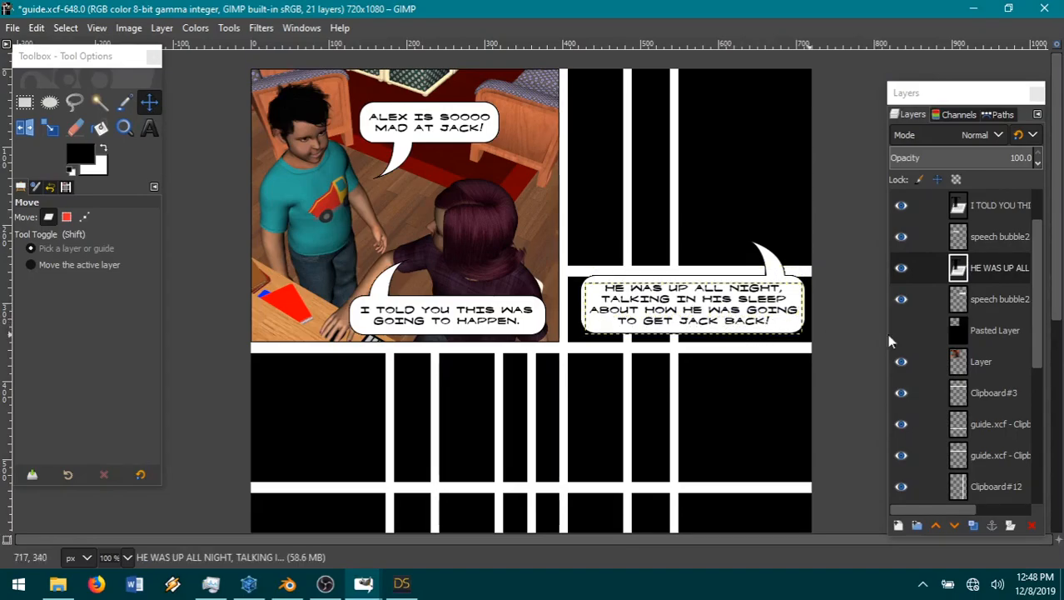
Step: Select the hidden Pasted Layer beneath the new bubble and open 10-09.png from the SOTH9 folder as a new layer above it
click(996, 330)
click(704, 331)
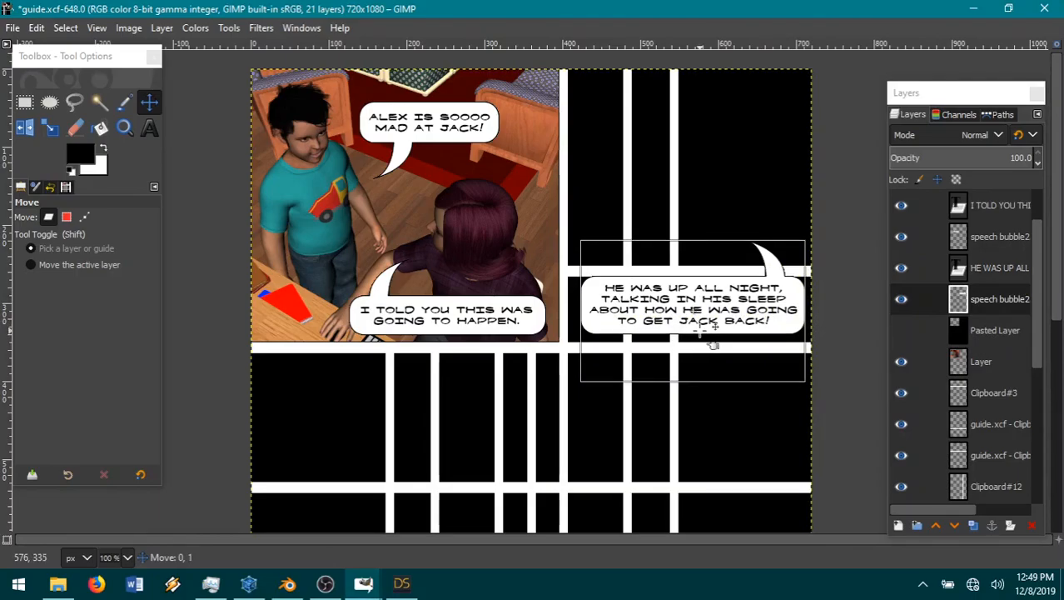
click(714, 338)
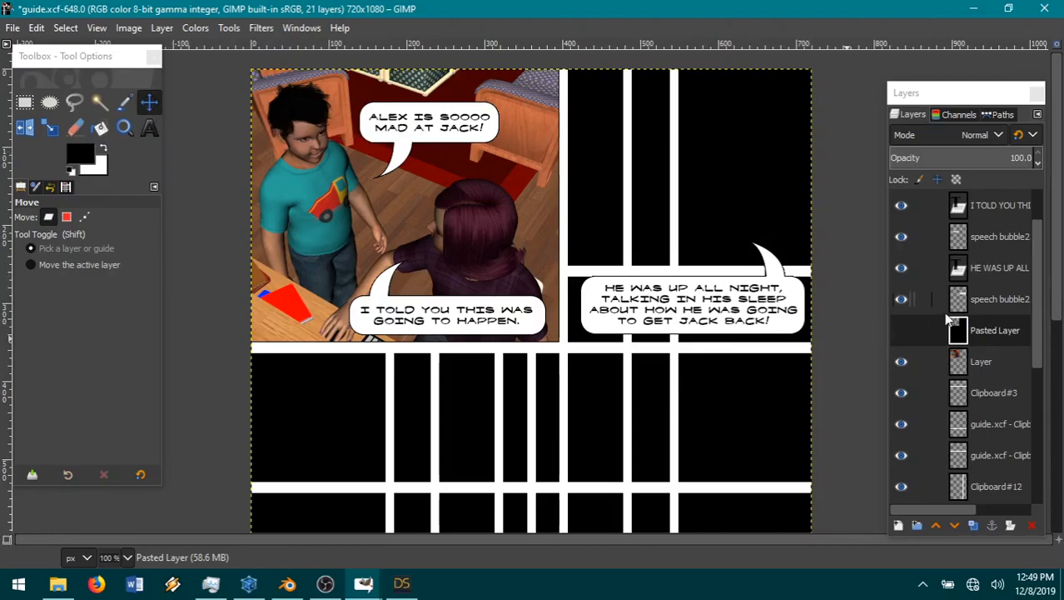
click(402, 583)
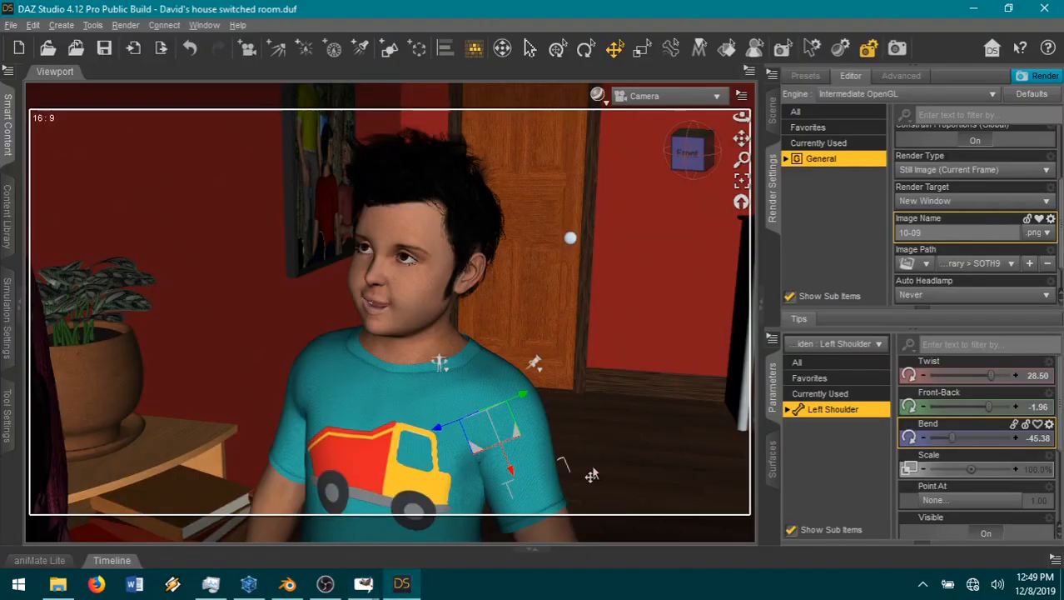
click(363, 583)
click(667, 523)
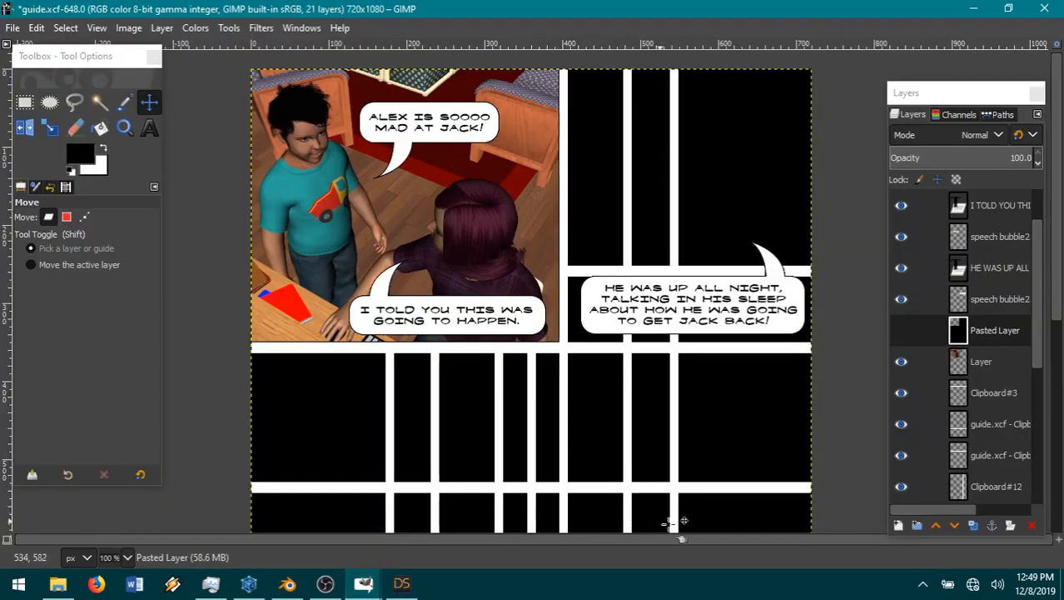
click(13, 28)
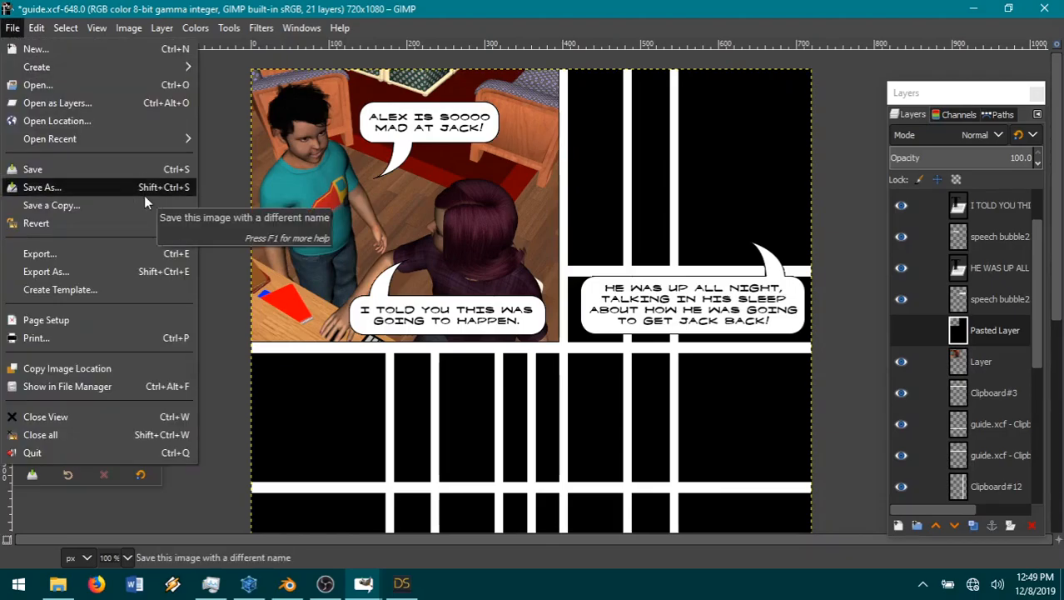
click(96, 101)
click(603, 89)
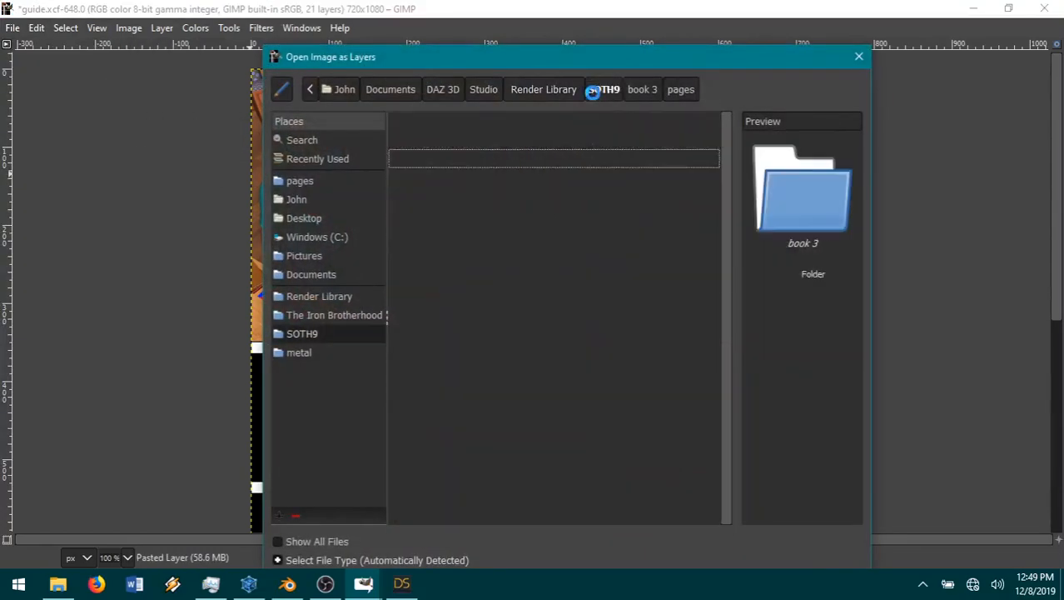
click(437, 252)
double_click(419, 257)
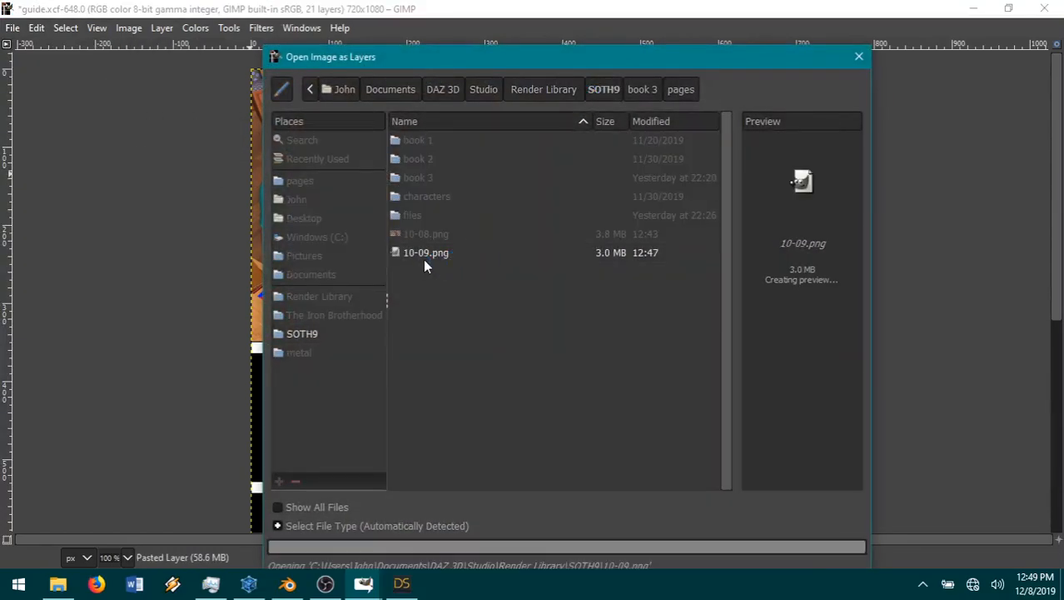
Step: Scale the 10-09.png layer to 34 percent and move it into the page's upper-right panel behind the speech bubble
click(160, 28)
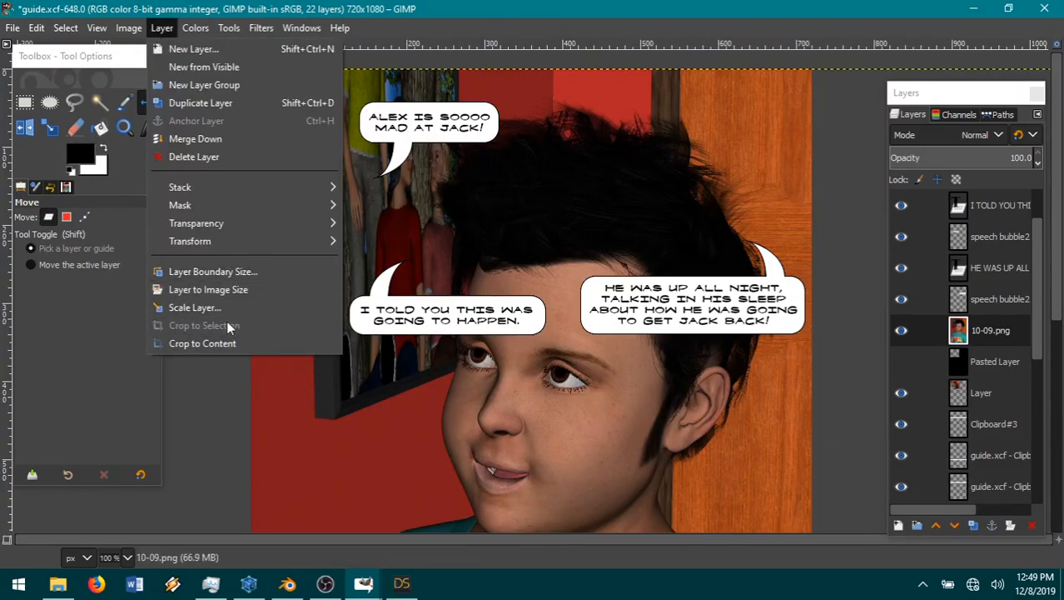
click(173, 26)
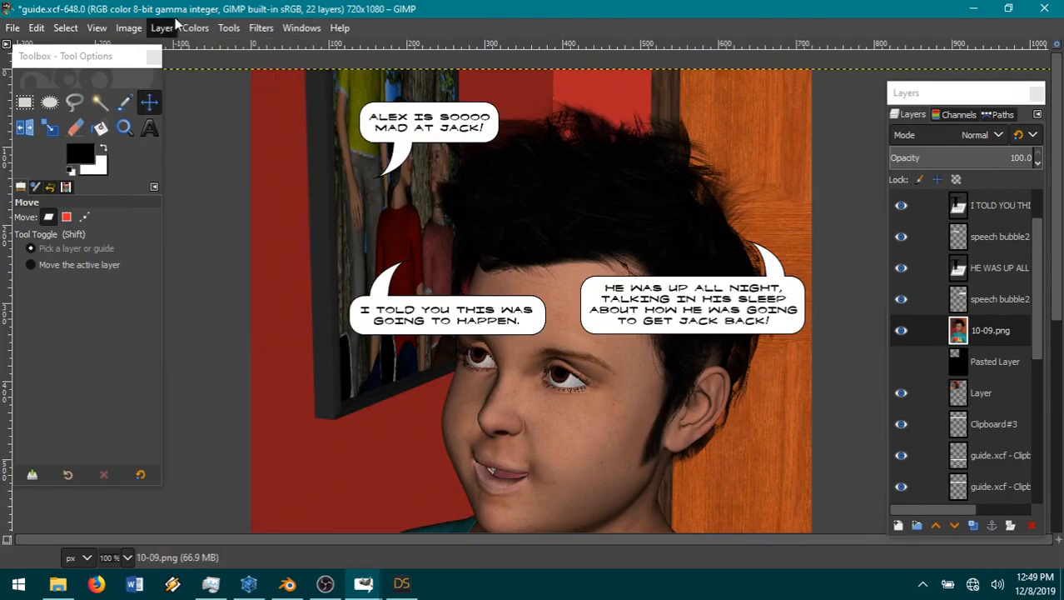
click(35, 30)
mouse_move(15, 32)
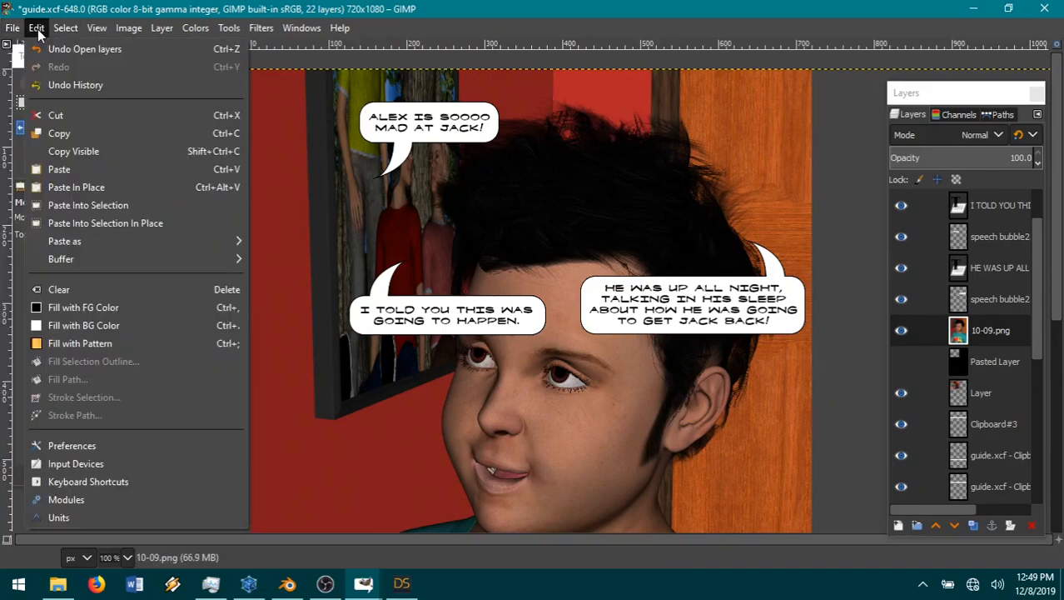
mouse_move(160, 33)
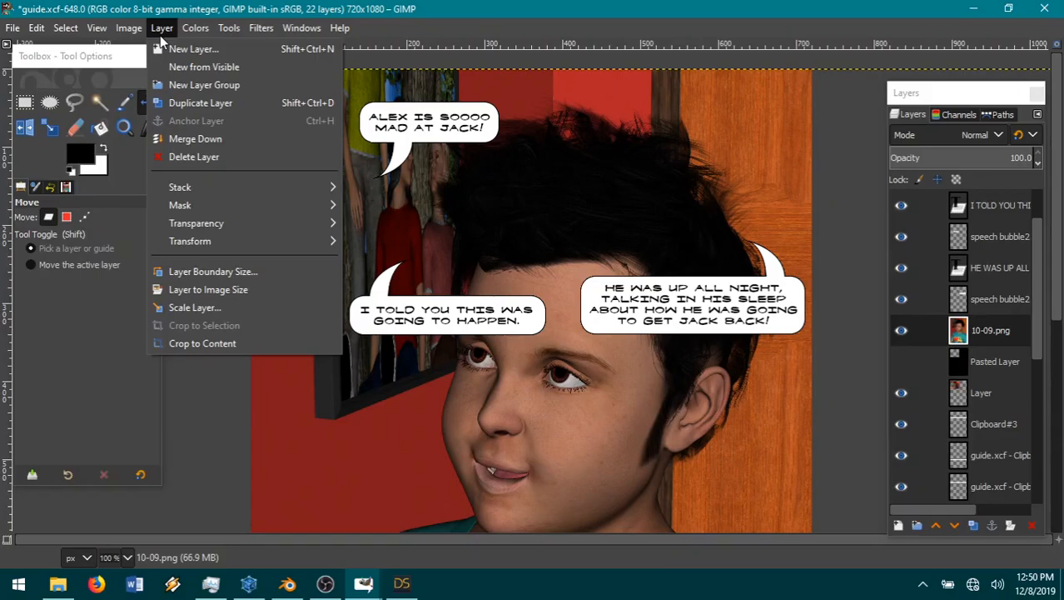
click(203, 308)
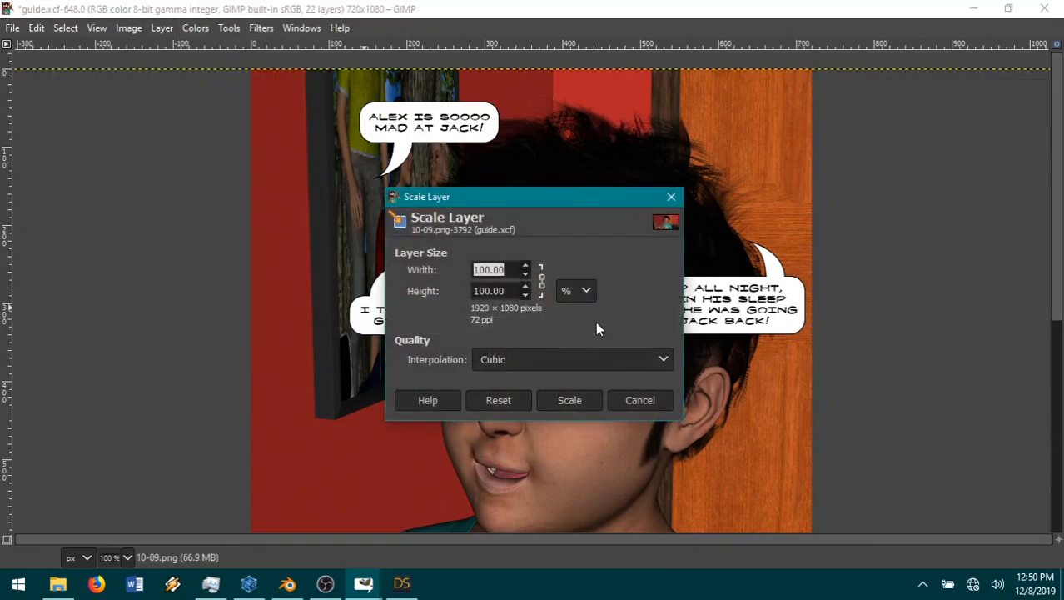
text(34)
click(555, 404)
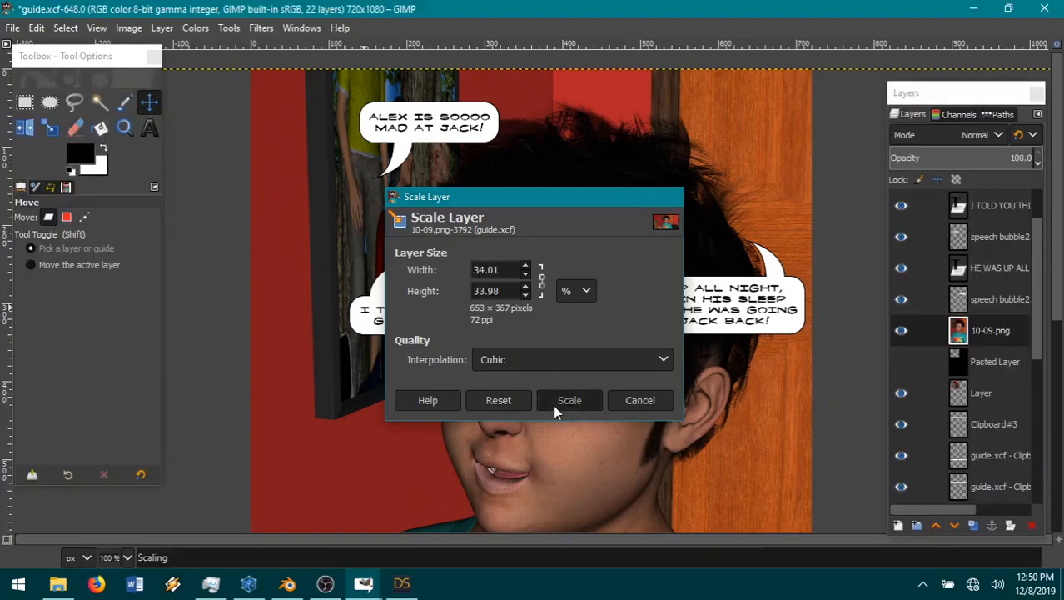
drag(546, 497, 689, 209)
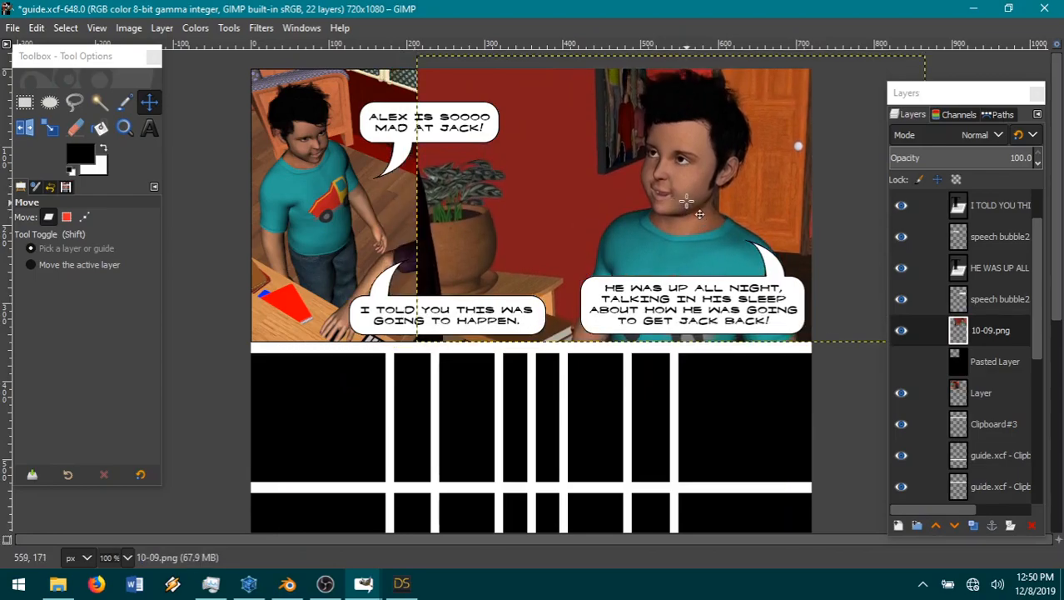
Step: Nudge the 10-09.png layer slightly right and cut the rectangular area of it that overlaps the upper-left panel and gutter
click(24, 102)
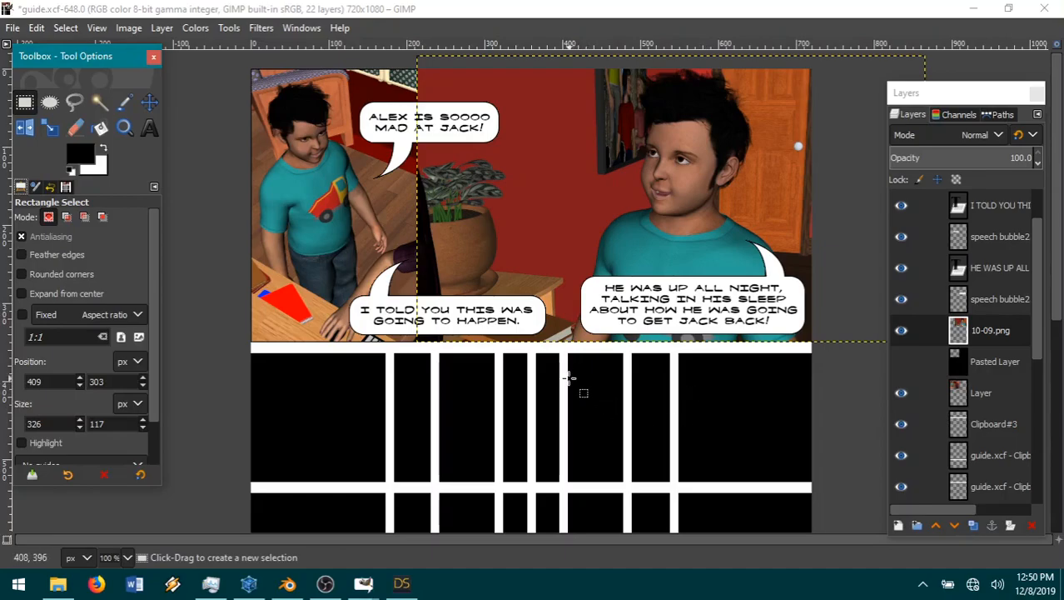
drag(568, 378, 364, 54)
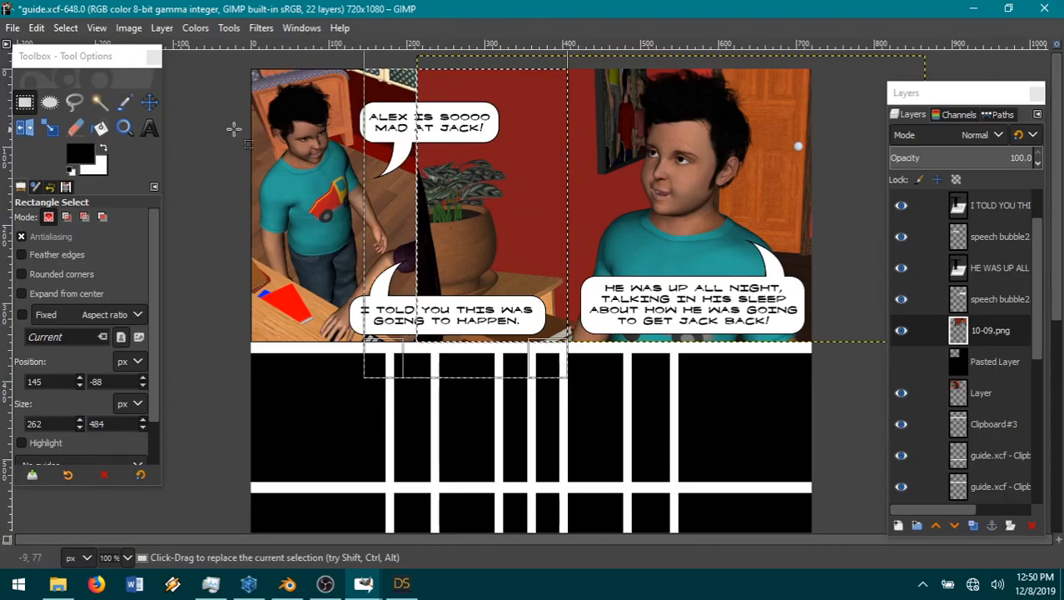
click(149, 102)
drag(699, 190, 712, 190)
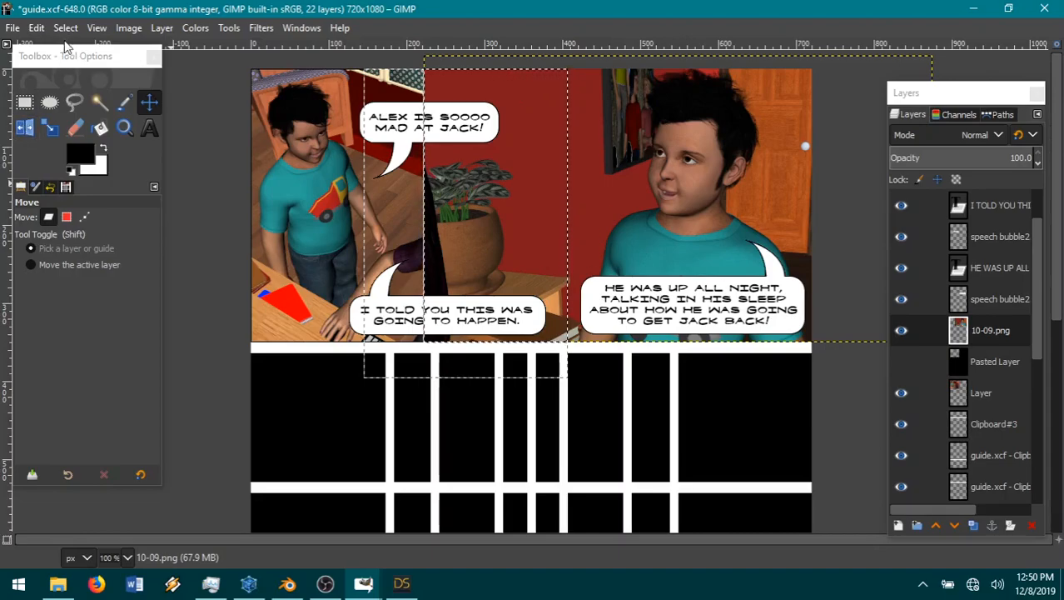
click(40, 29)
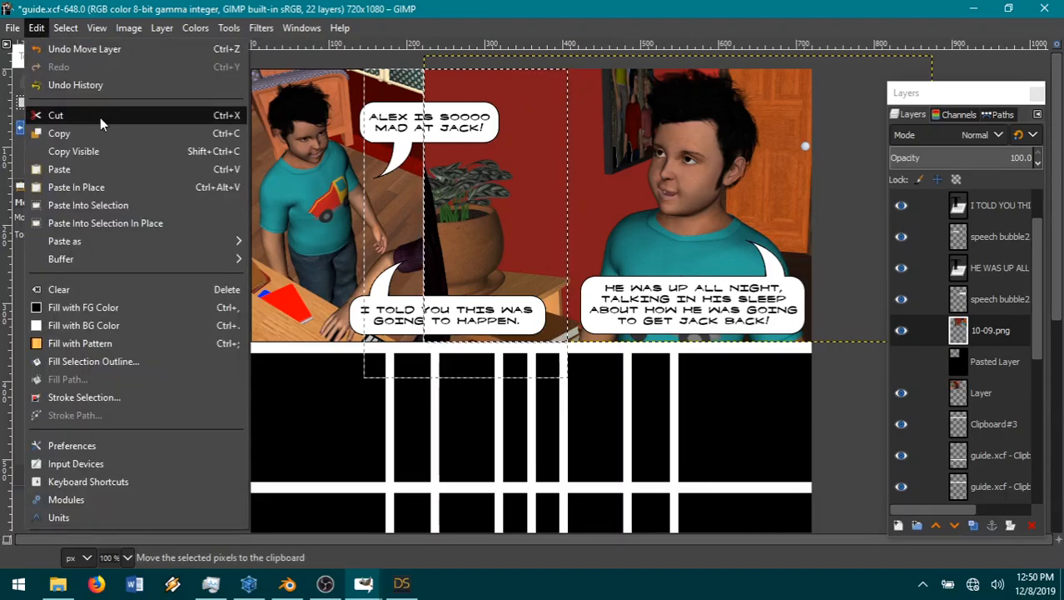
click(100, 123)
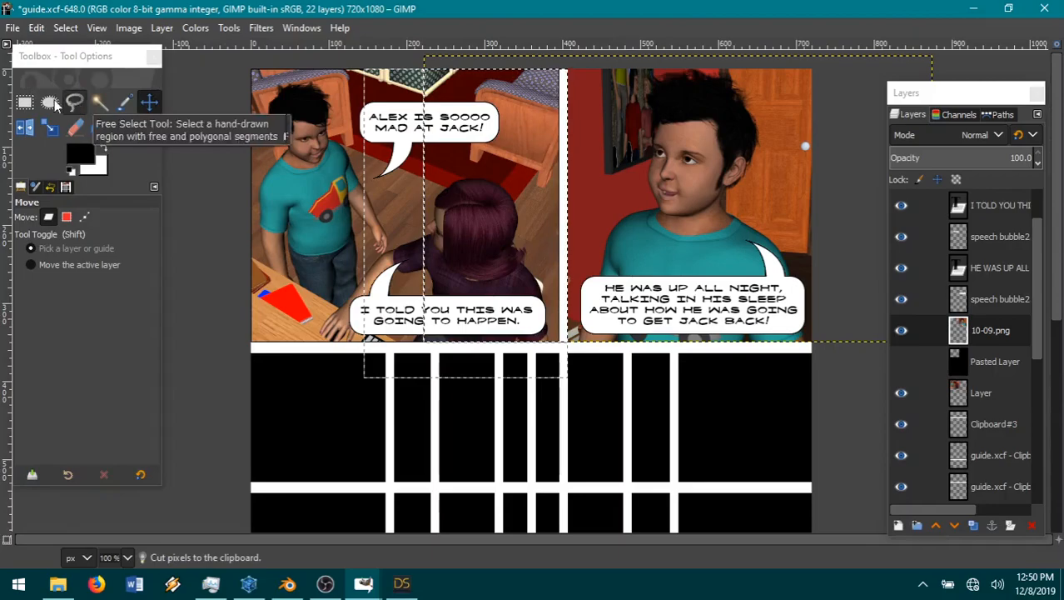
Step: Show the Pasted Layer and resize the 10-09.png layer's boundary to the image size
click(902, 361)
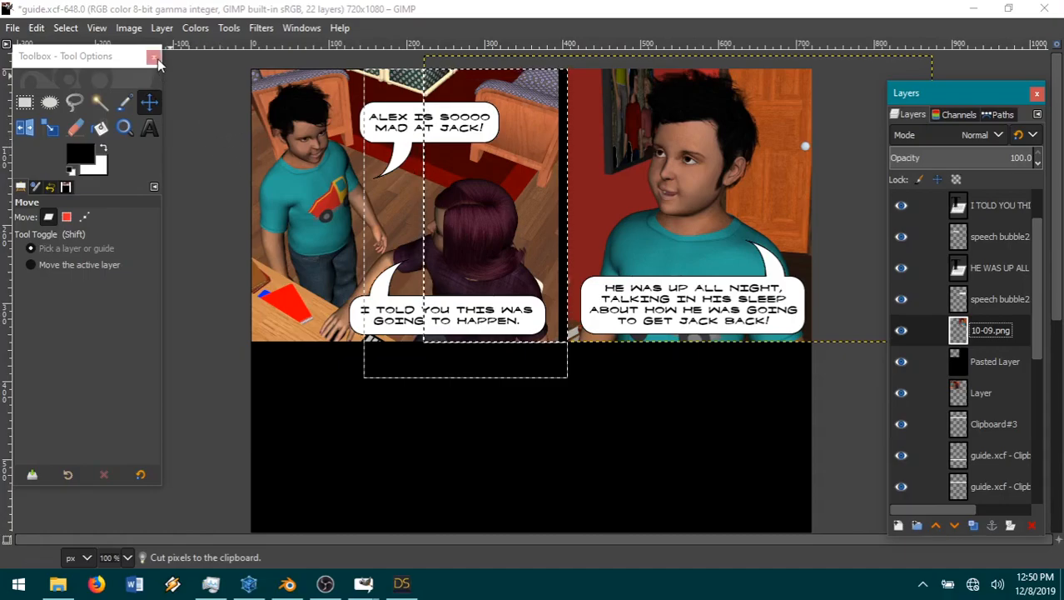
click(162, 28)
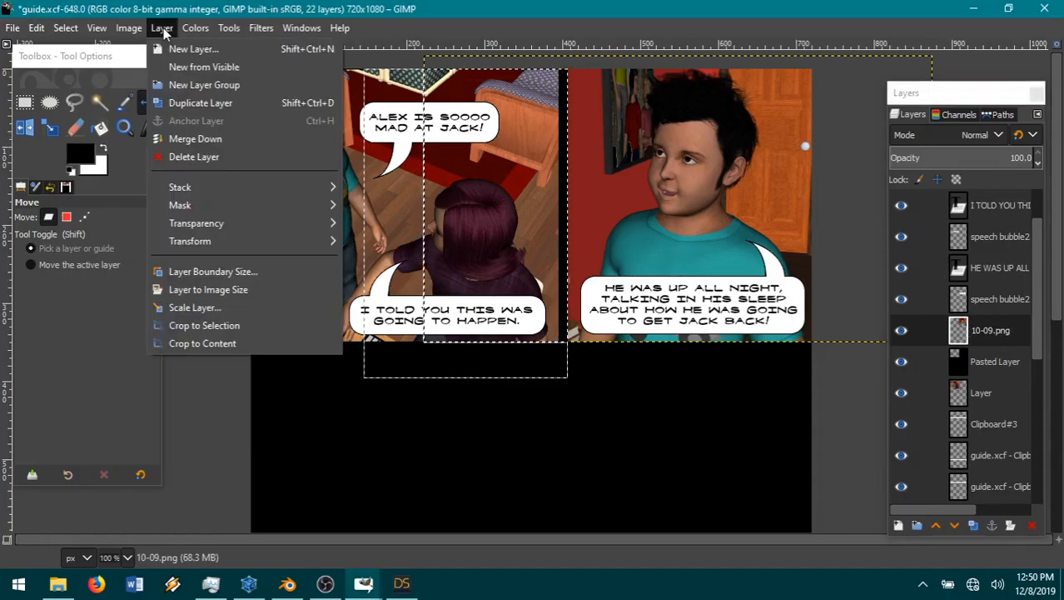
click(208, 289)
Step: Fuzzy-select the transparent area around the 10-09.png picture and cut that area from the Pasted Layer
key(u)
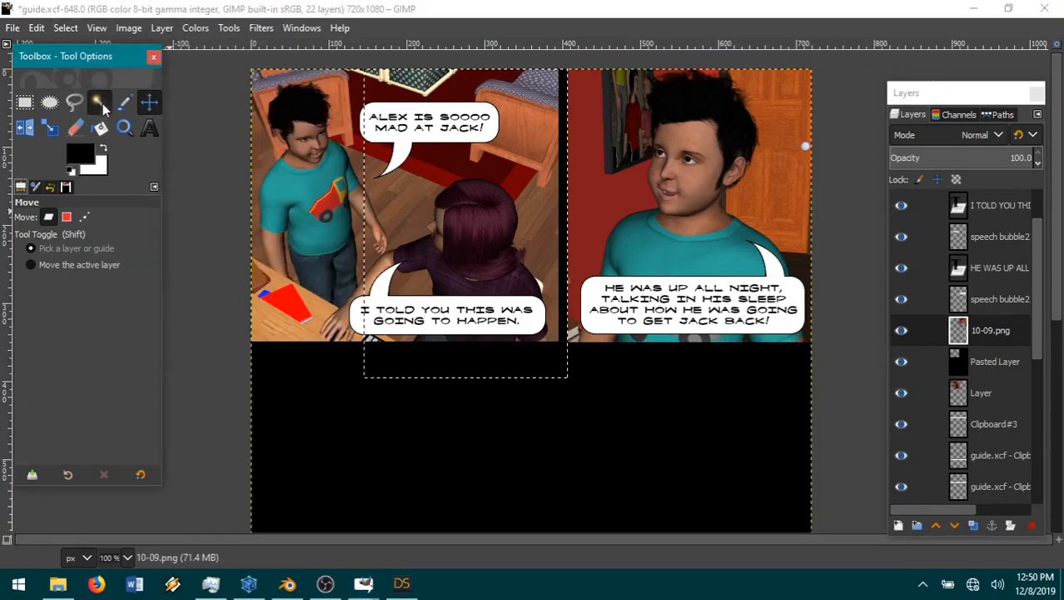
click(990, 364)
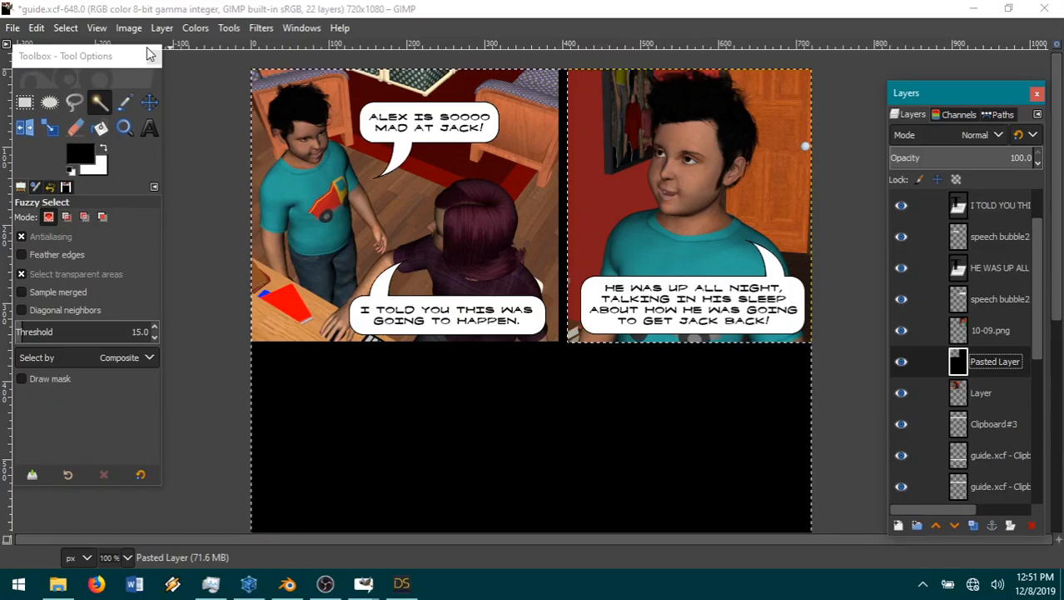
click(37, 28)
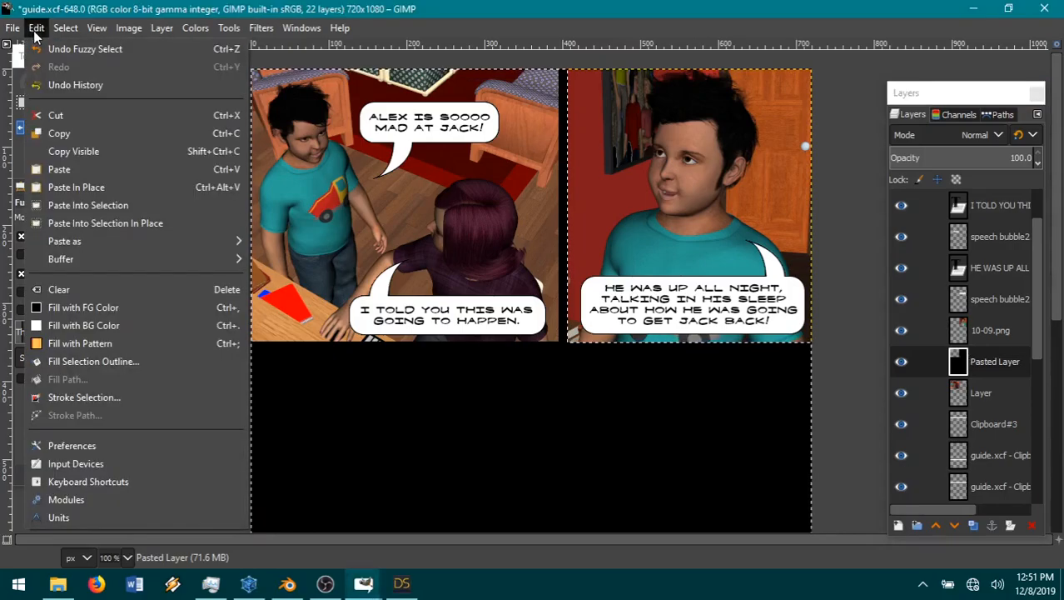
click(87, 117)
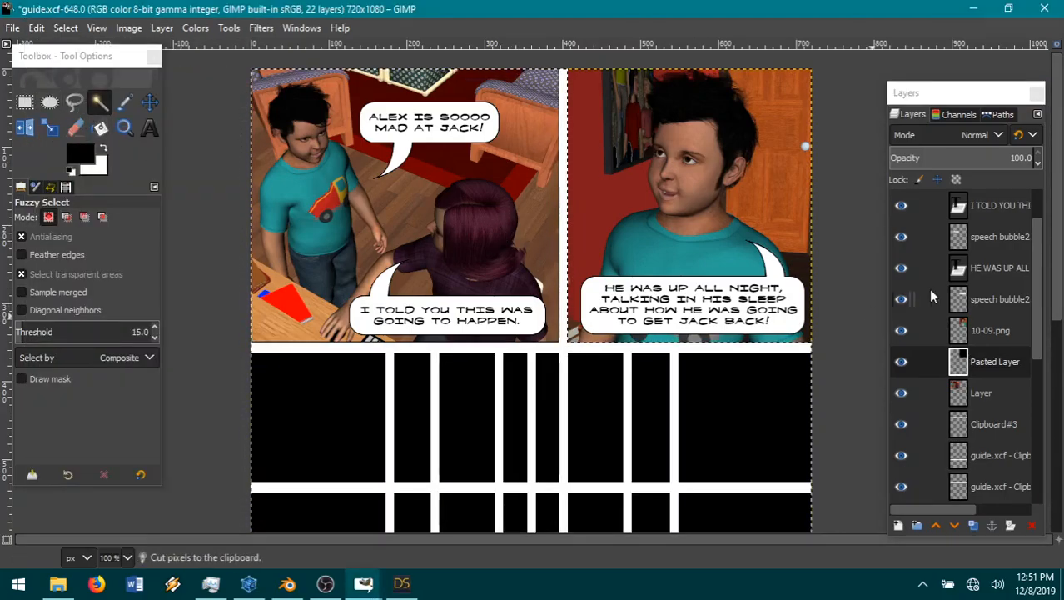
Step: Paste the cut black area as a new layer above 10-09.png and hide the new layer
click(991, 332)
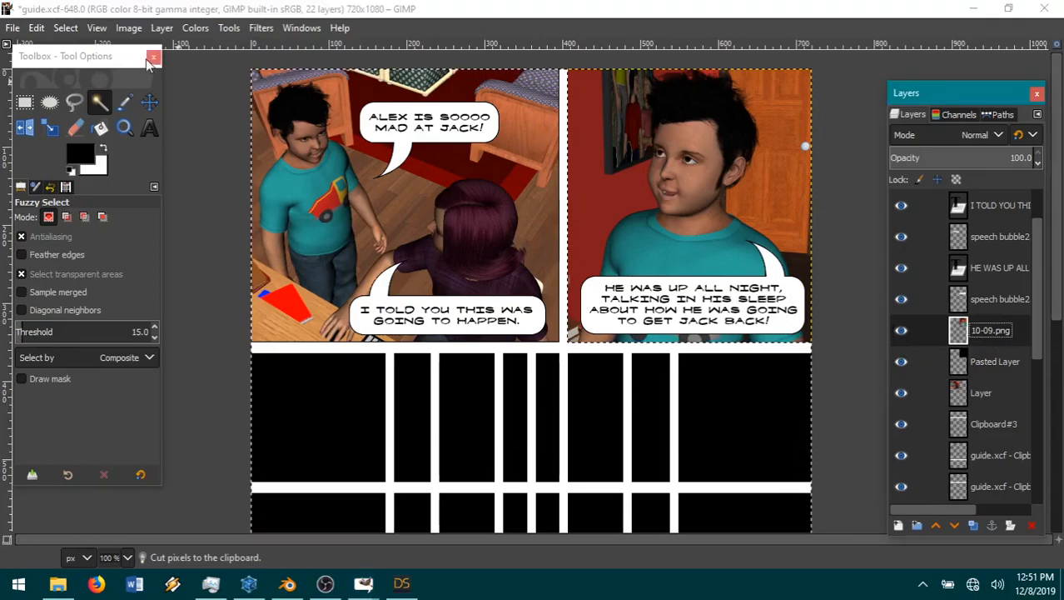
click(37, 27)
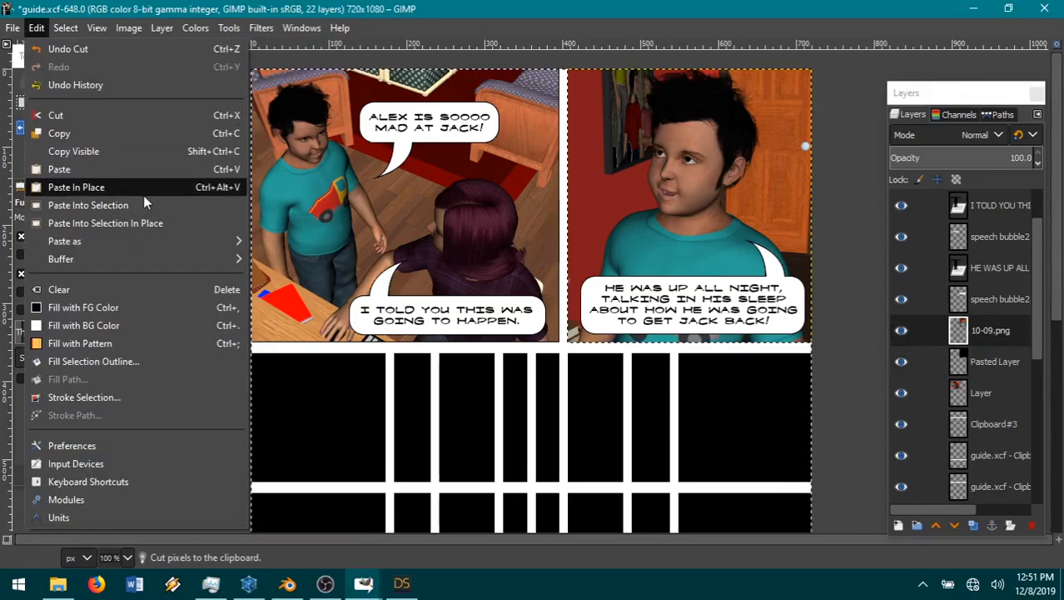
mouse_move(134, 240)
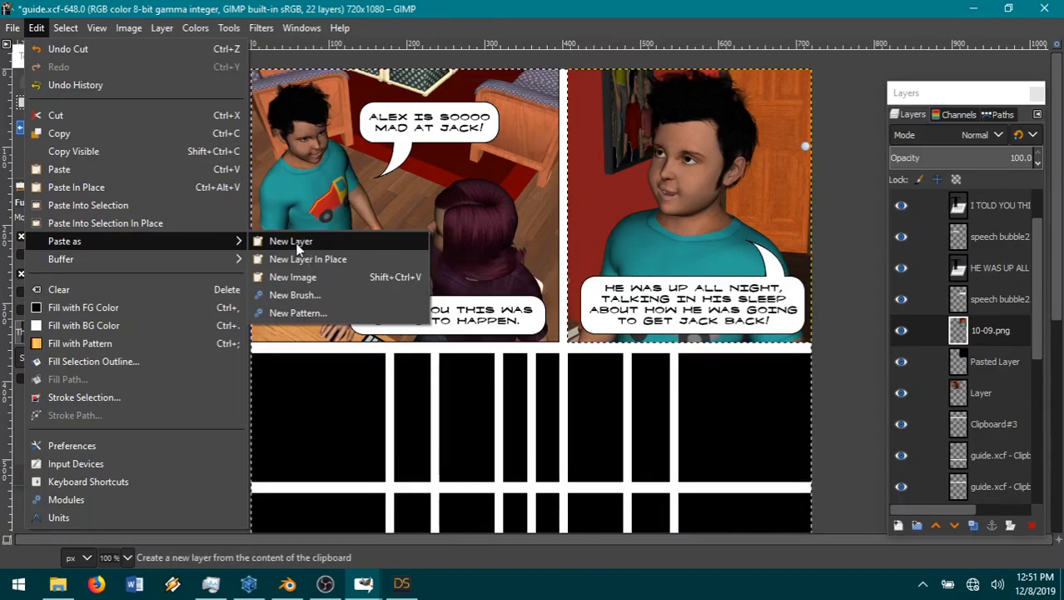
click(291, 240)
click(902, 330)
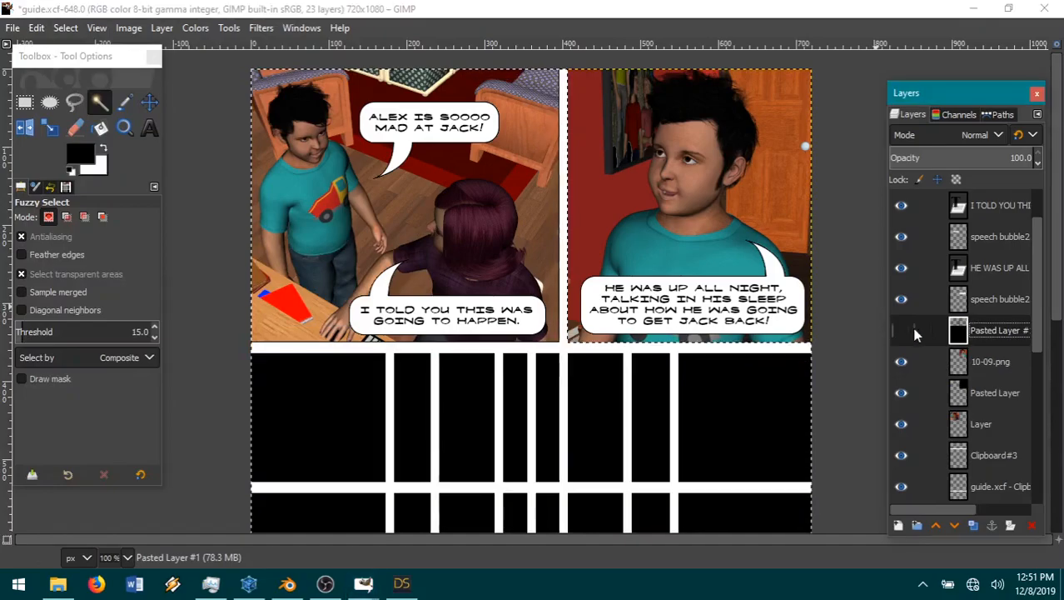
Step: Select the 10-09.png layer, invert the selection to the upper-right panel picture and shrink it by 1 px
click(1001, 361)
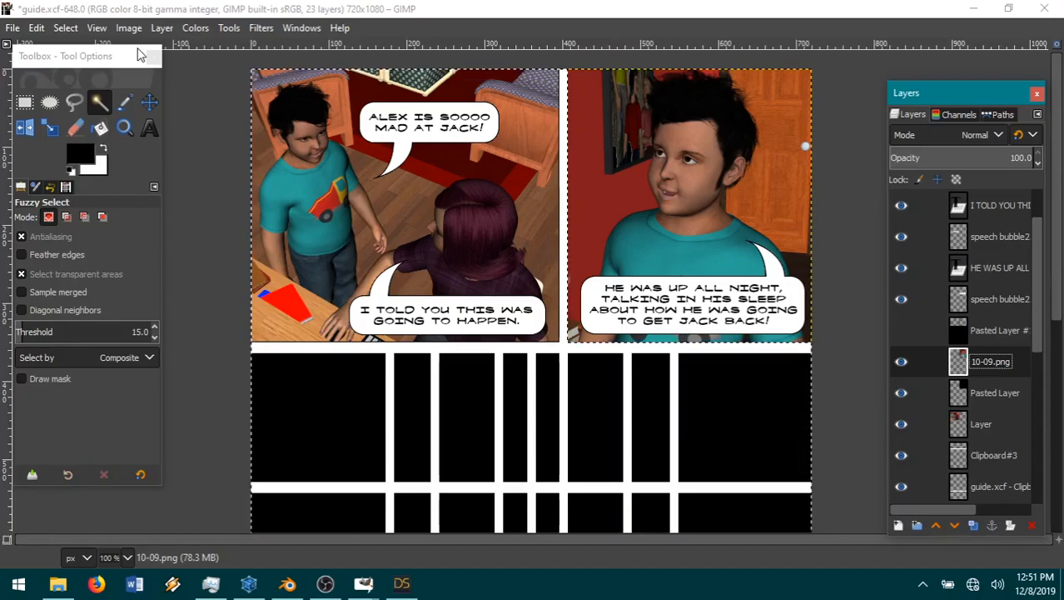
click(64, 28)
click(110, 87)
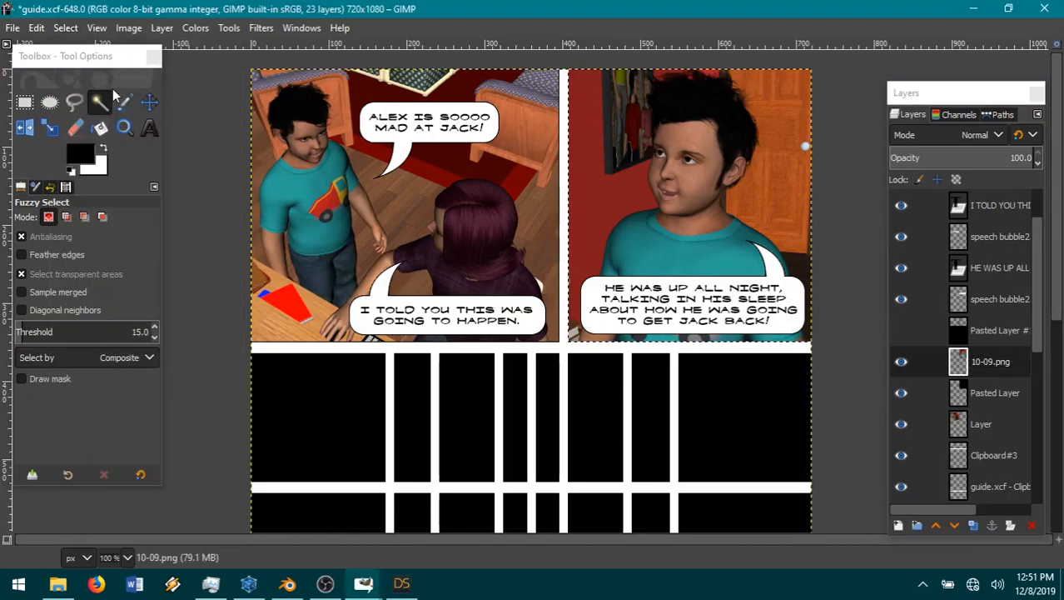
click(65, 28)
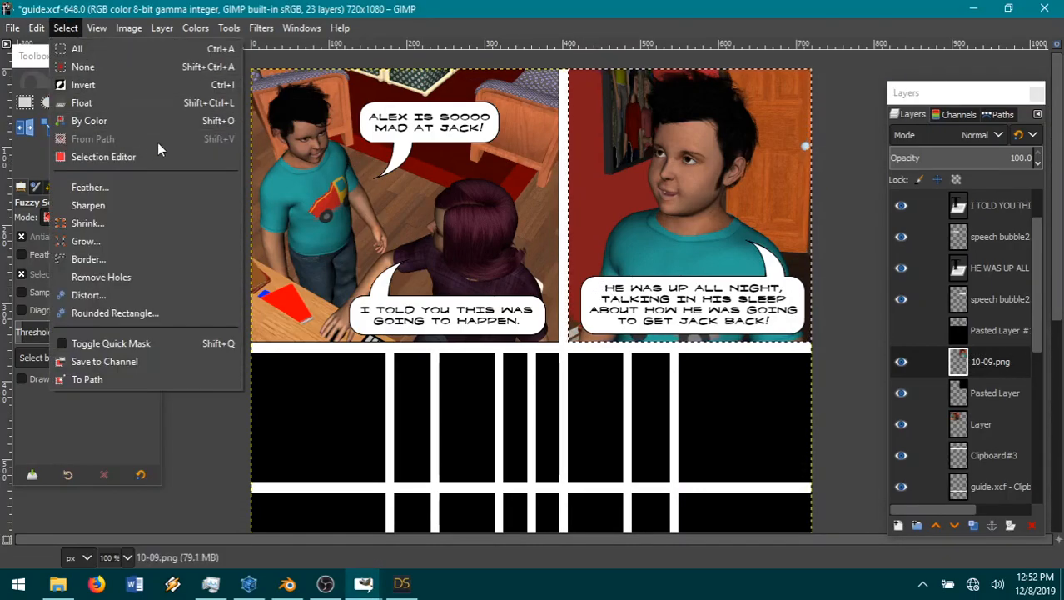
click(121, 223)
click(158, 284)
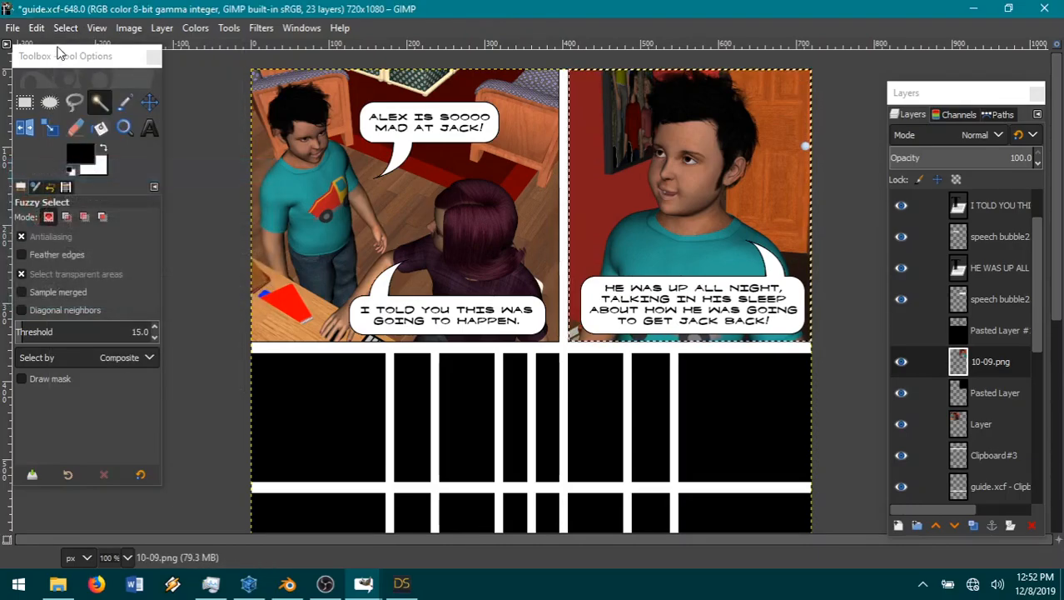
Step: Invert the shrunken selection and clear it, then undo the deselection
click(65, 27)
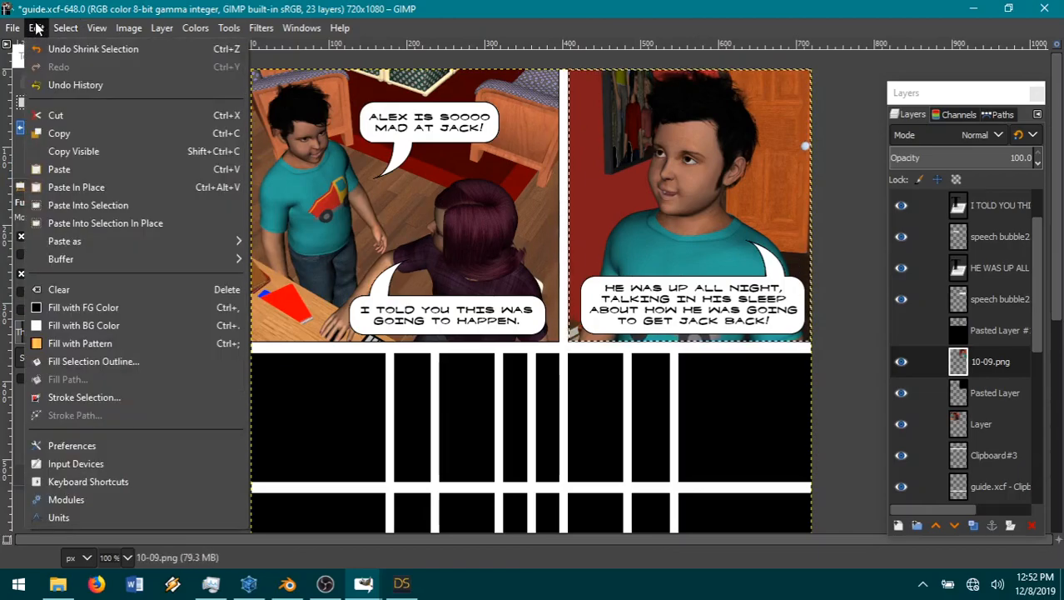
click(89, 84)
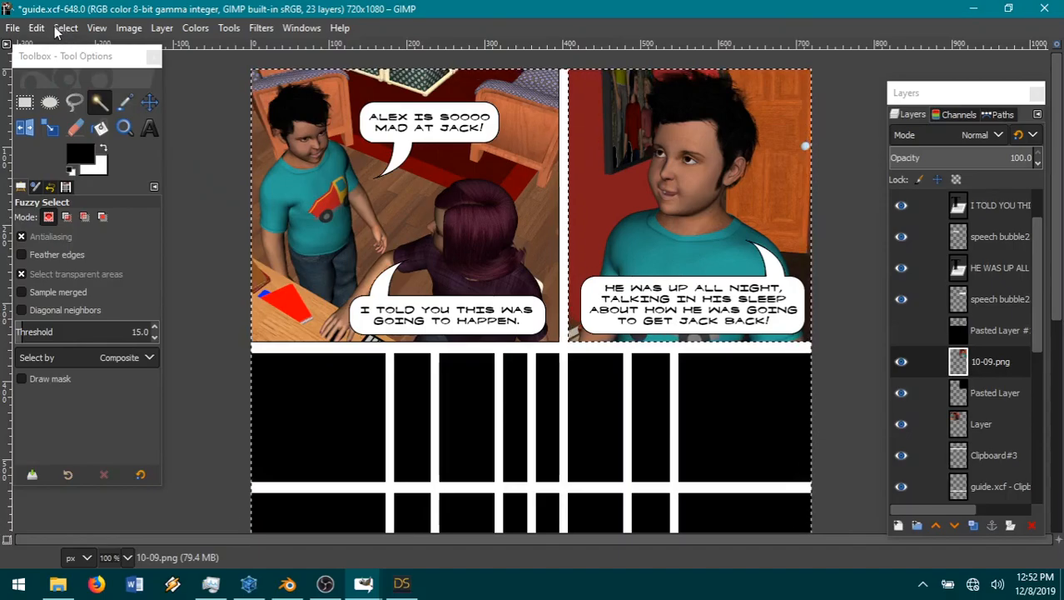
click(66, 27)
click(83, 63)
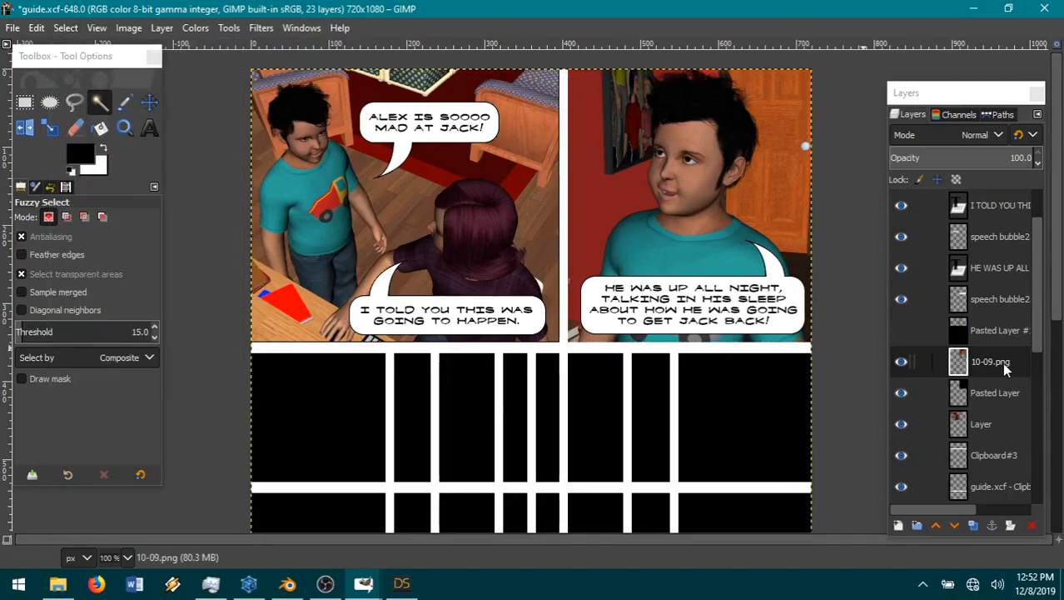
click(66, 28)
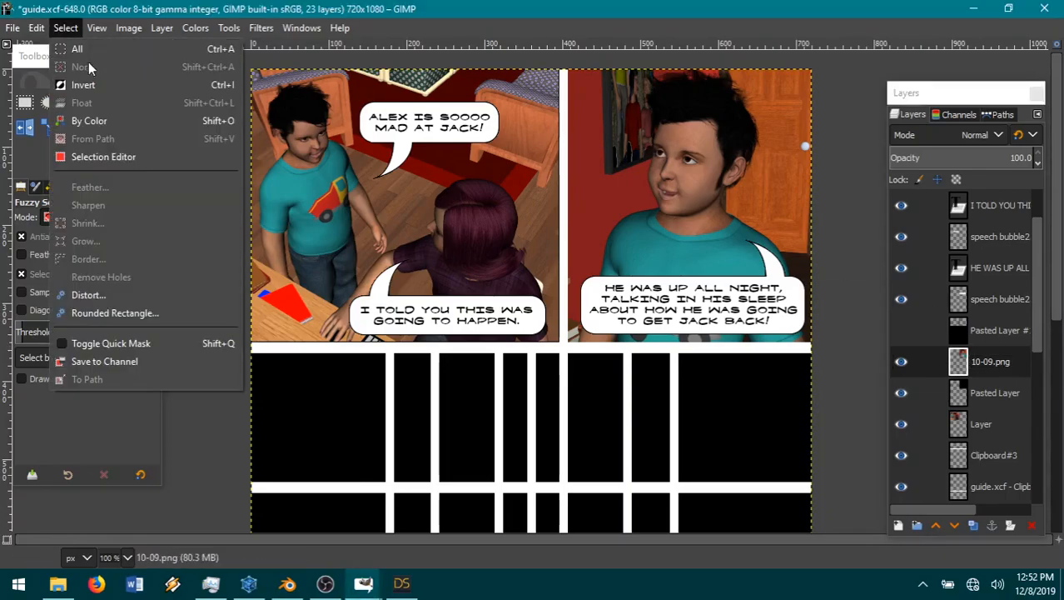
mouse_move(42, 30)
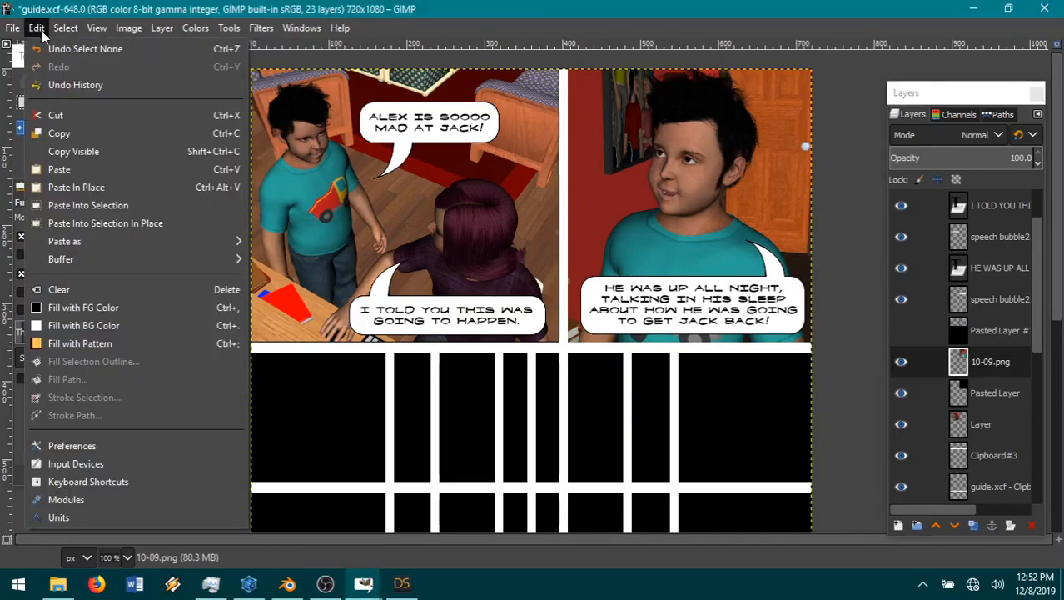
click(57, 47)
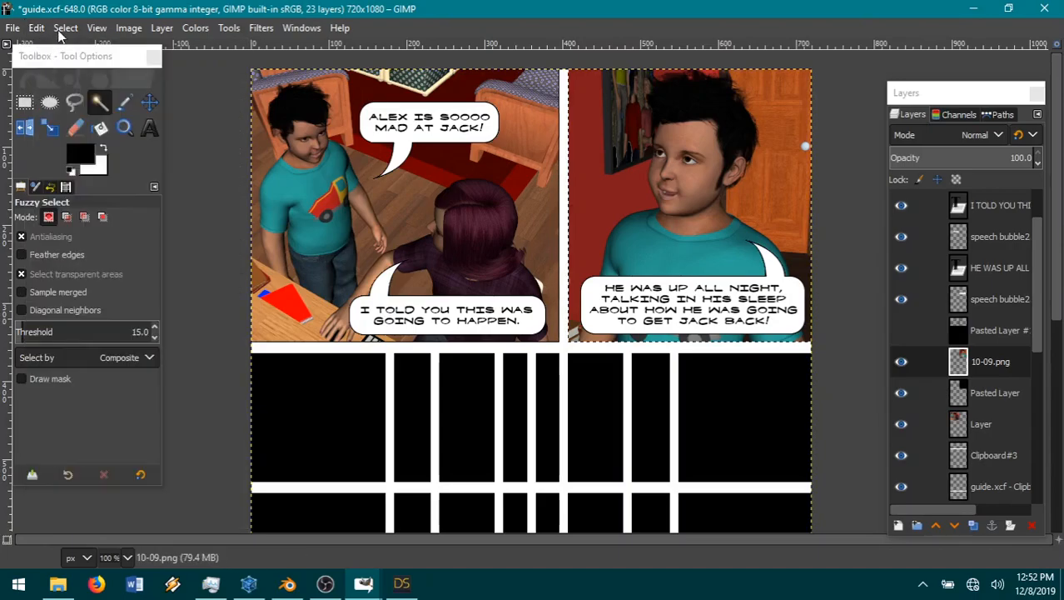
Step: Invert the selection back to the upper-right panel picture and shrink it by another 1 px
click(63, 31)
click(107, 85)
click(68, 30)
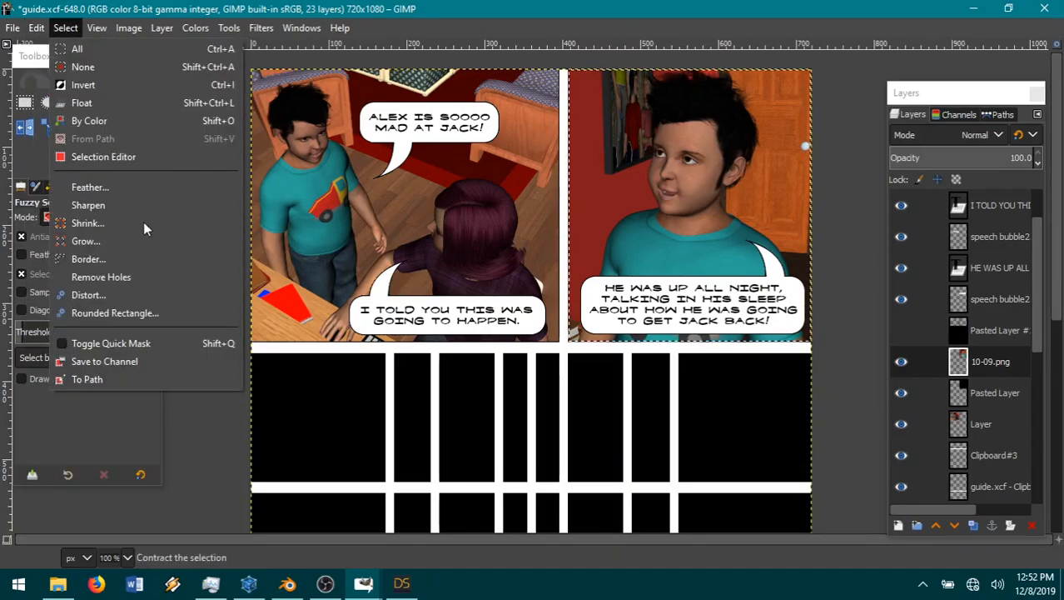
click(125, 223)
click(169, 284)
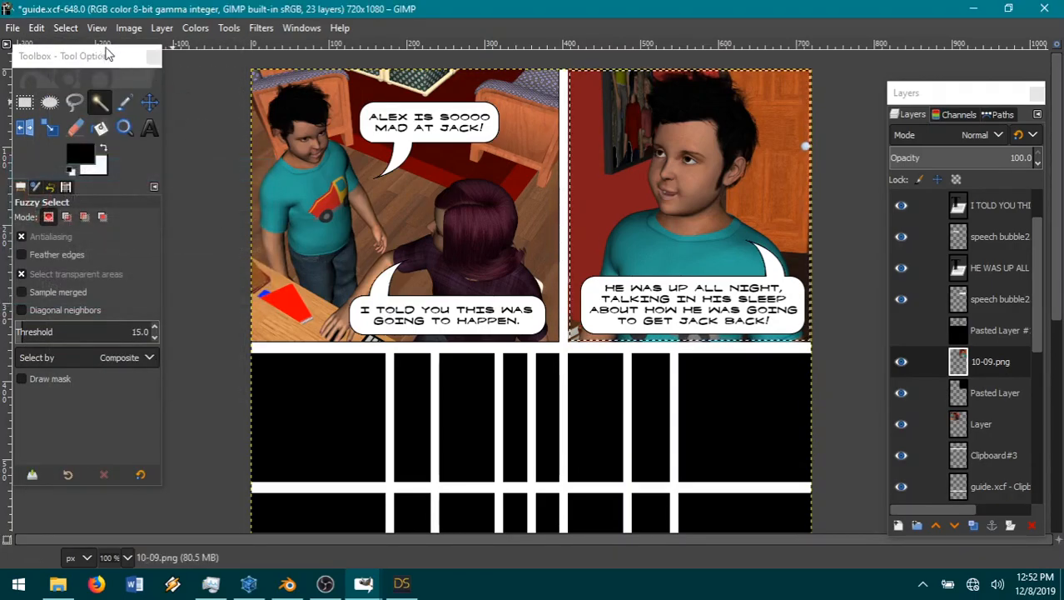
Step: Cut the 10-09.png pixels outside the shrunken panel selection and deselect everything
click(65, 27)
click(91, 87)
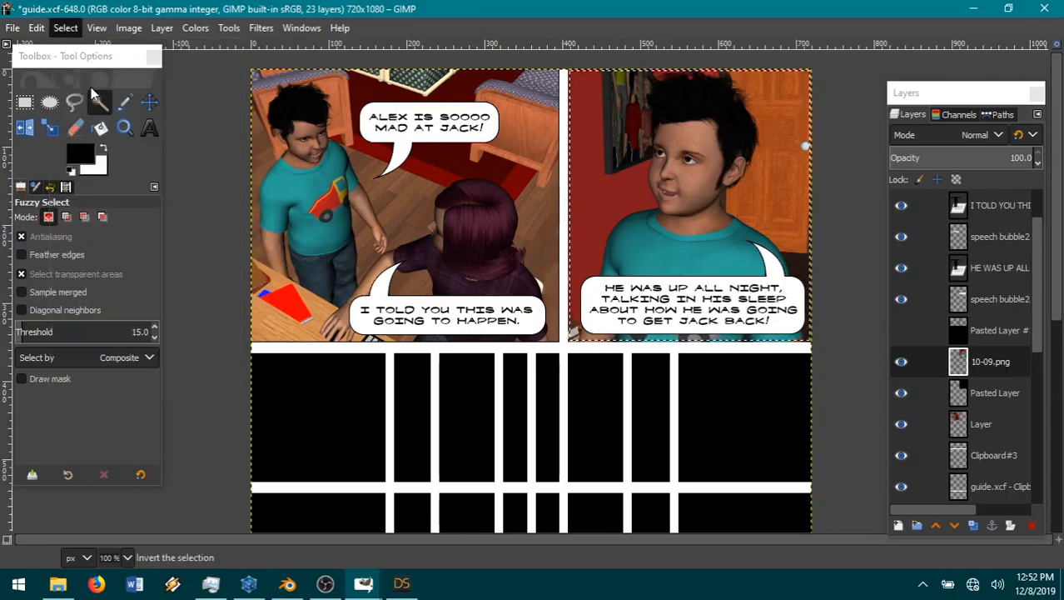
click(37, 27)
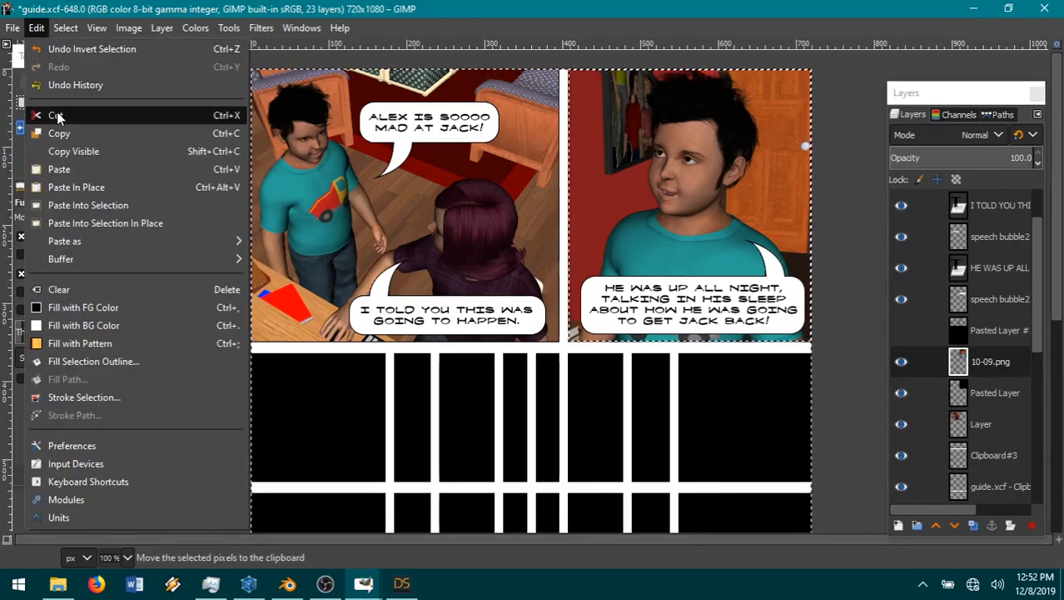
click(56, 117)
click(65, 27)
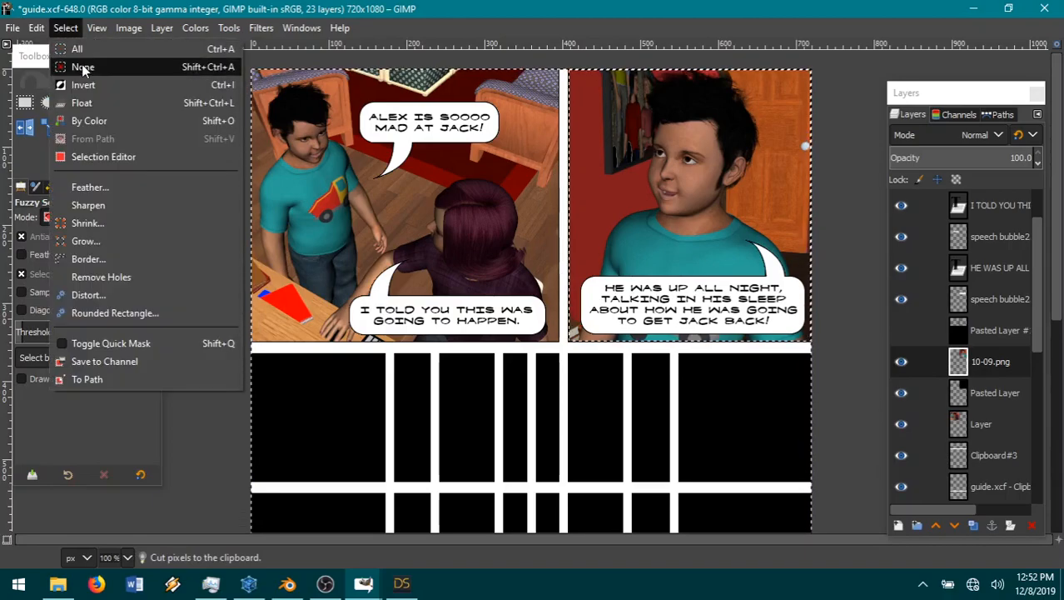
click(82, 67)
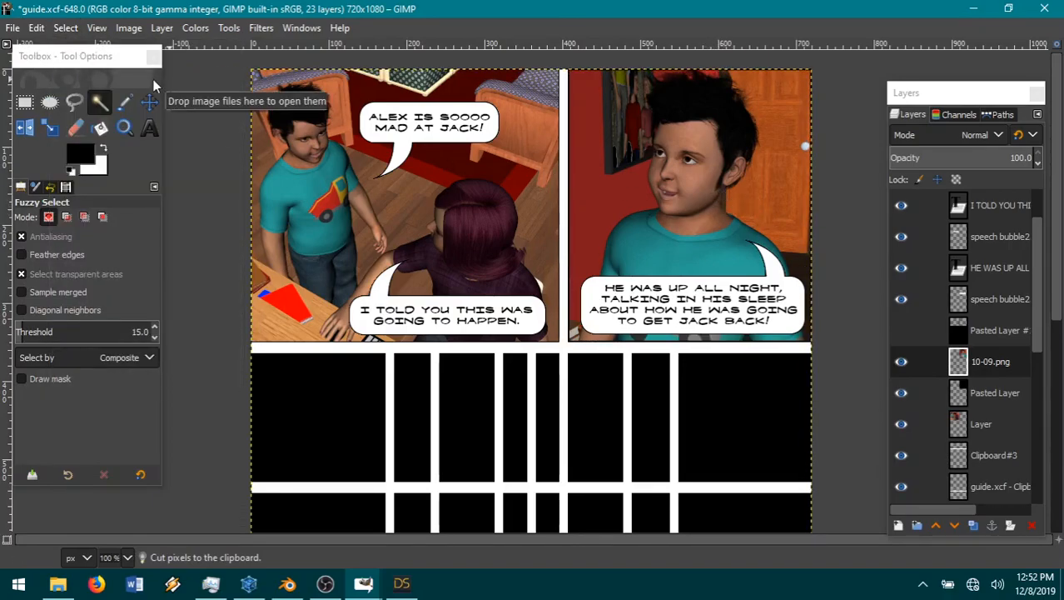
Step: Undo the deselection, the cut, the inversion and the last shrink of the panel selection
click(36, 28)
click(37, 46)
click(36, 27)
click(36, 44)
click(36, 27)
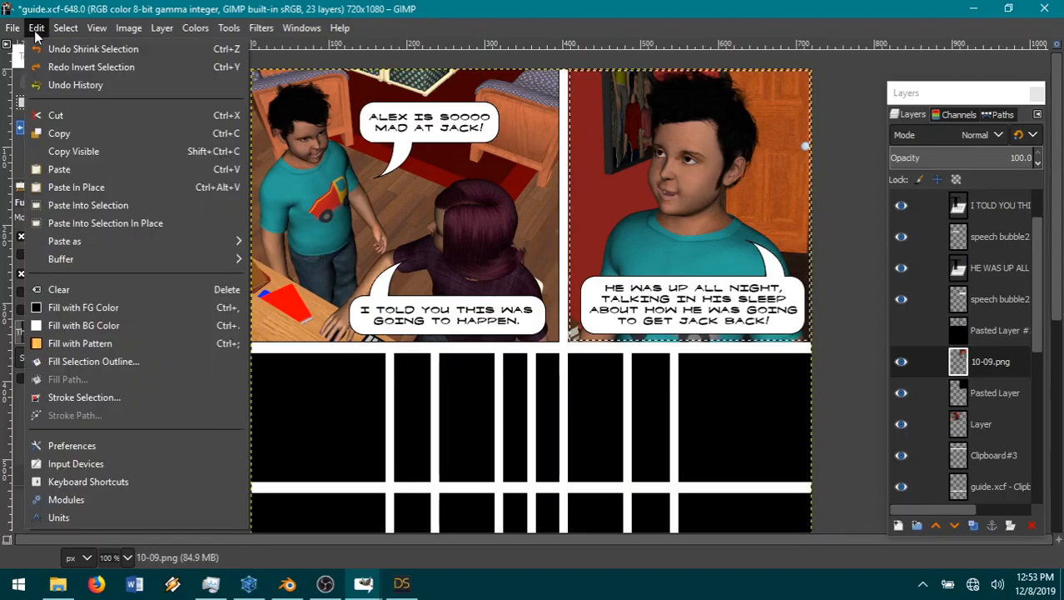
click(42, 45)
click(39, 30)
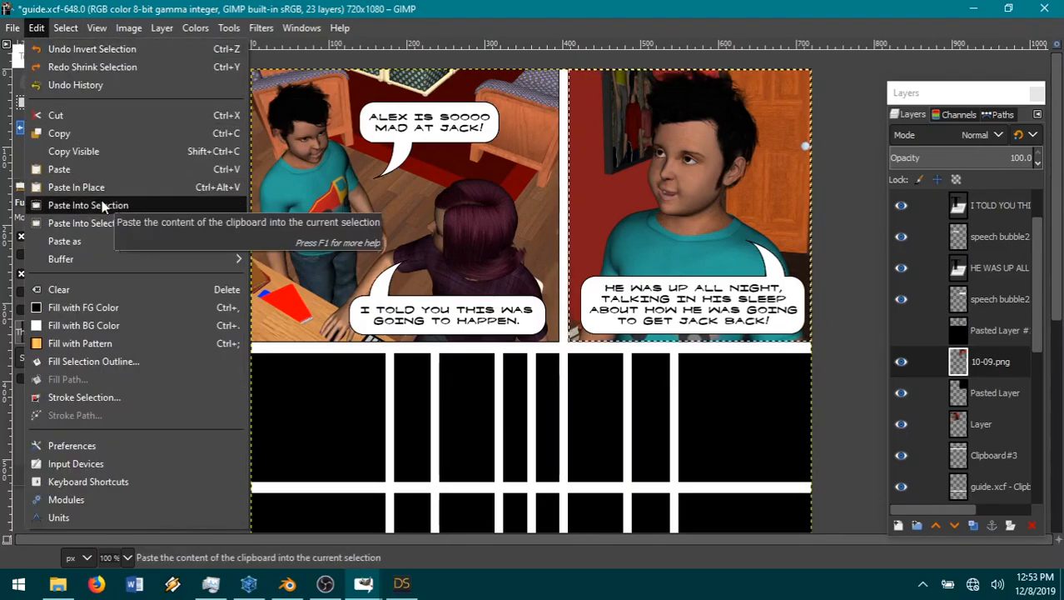
mouse_move(63, 30)
click(123, 223)
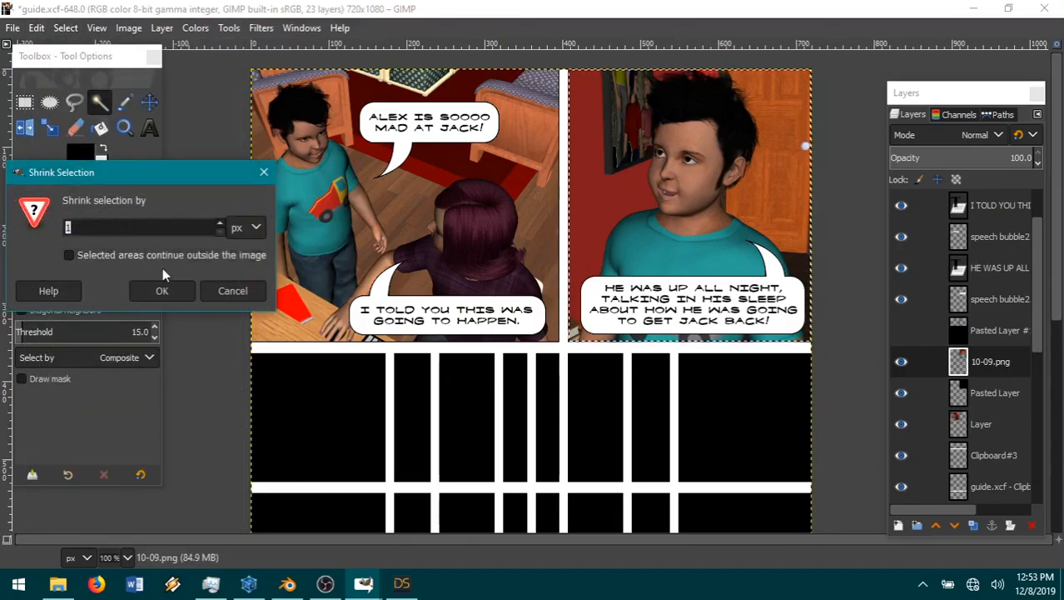
click(216, 291)
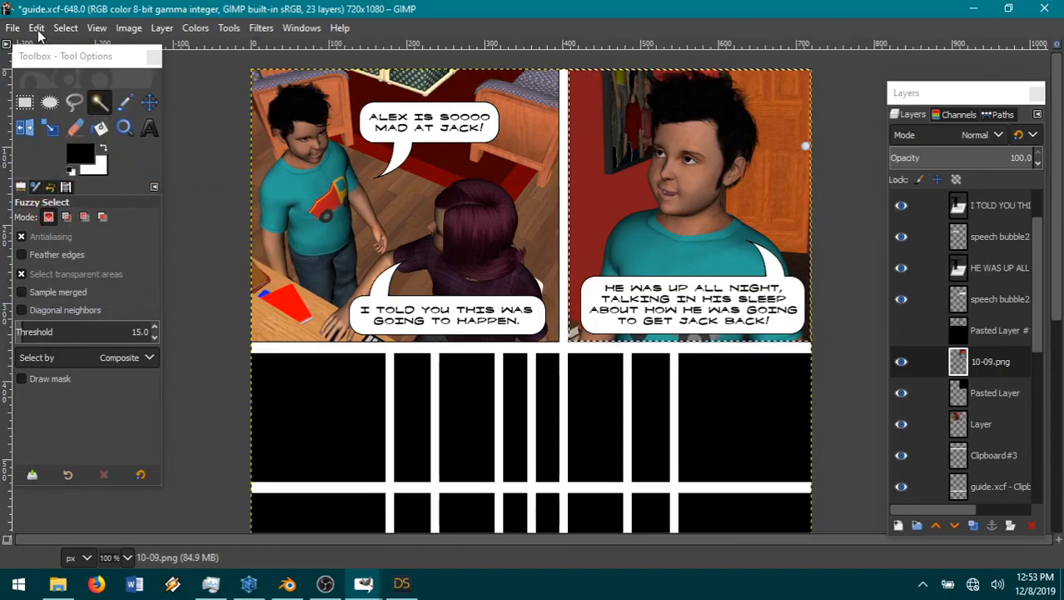
Step: Invert the panel selection and cut the 10-09.png pixels that lie outside the upper-right panel picture
click(38, 30)
mouse_move(60, 31)
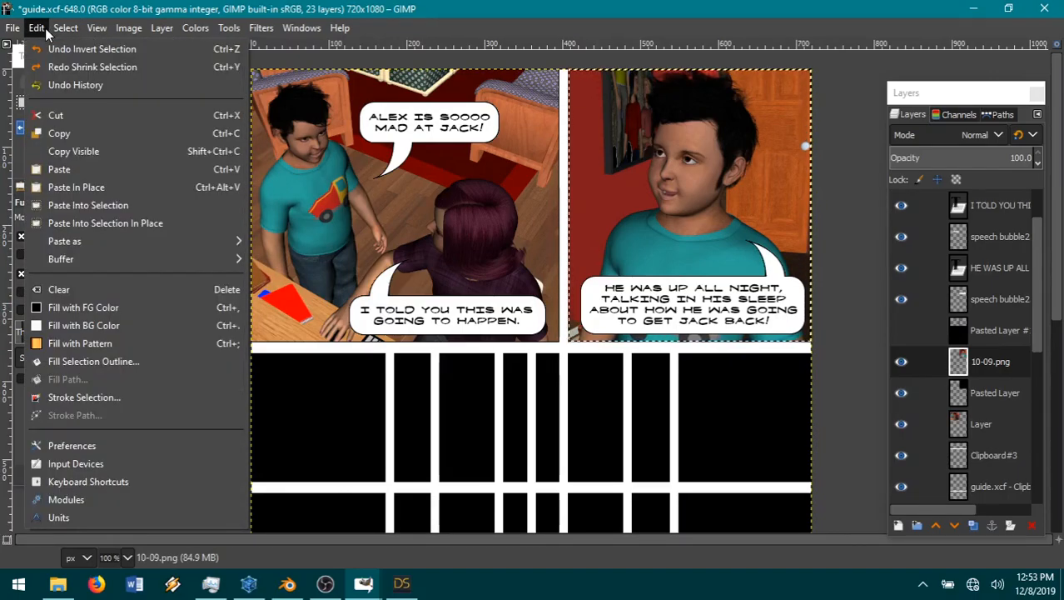
click(80, 66)
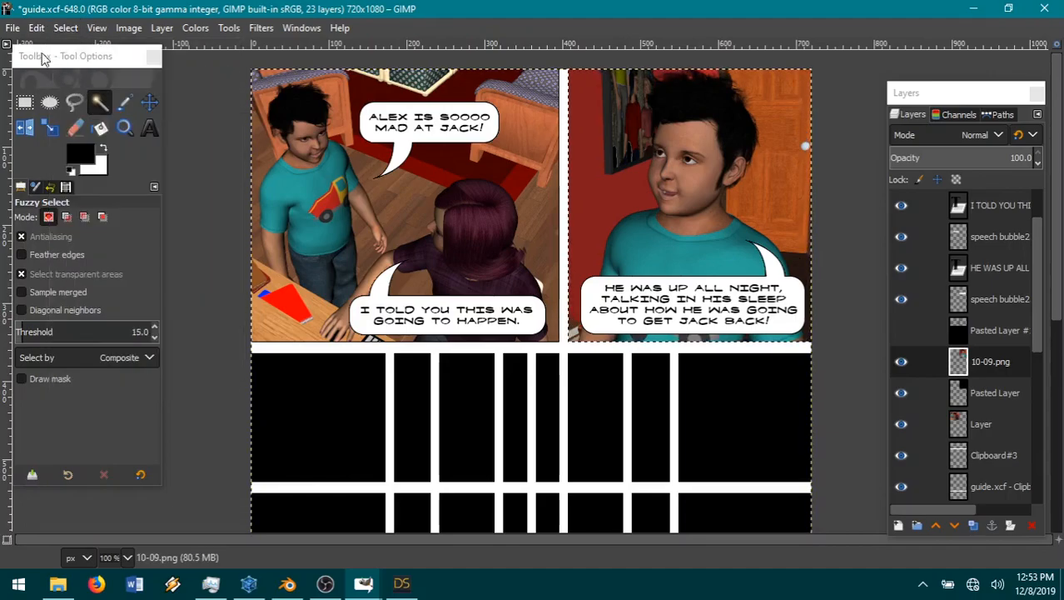
click(36, 27)
click(63, 115)
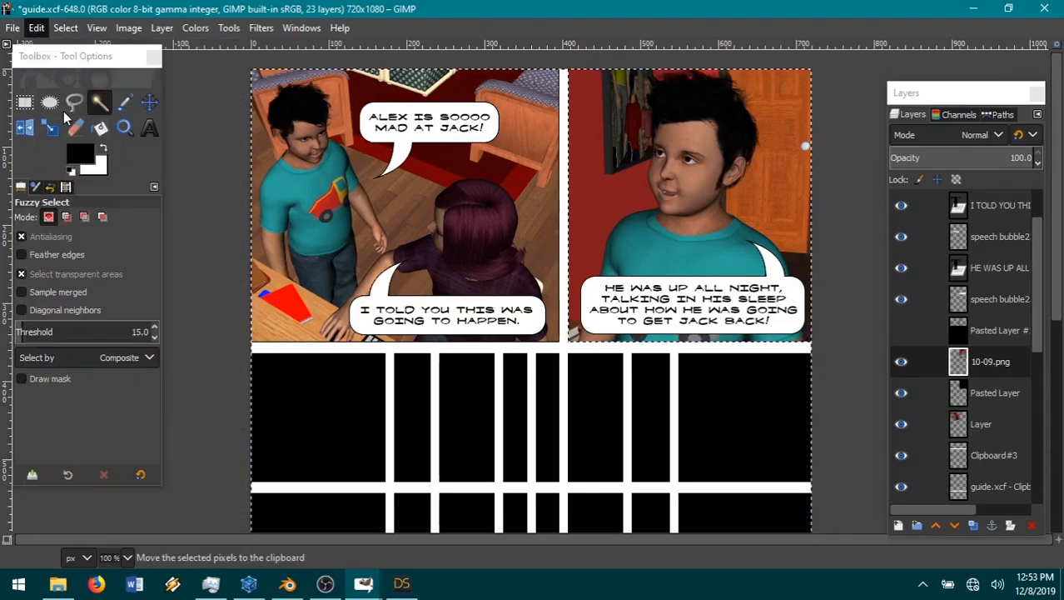
click(66, 27)
click(90, 66)
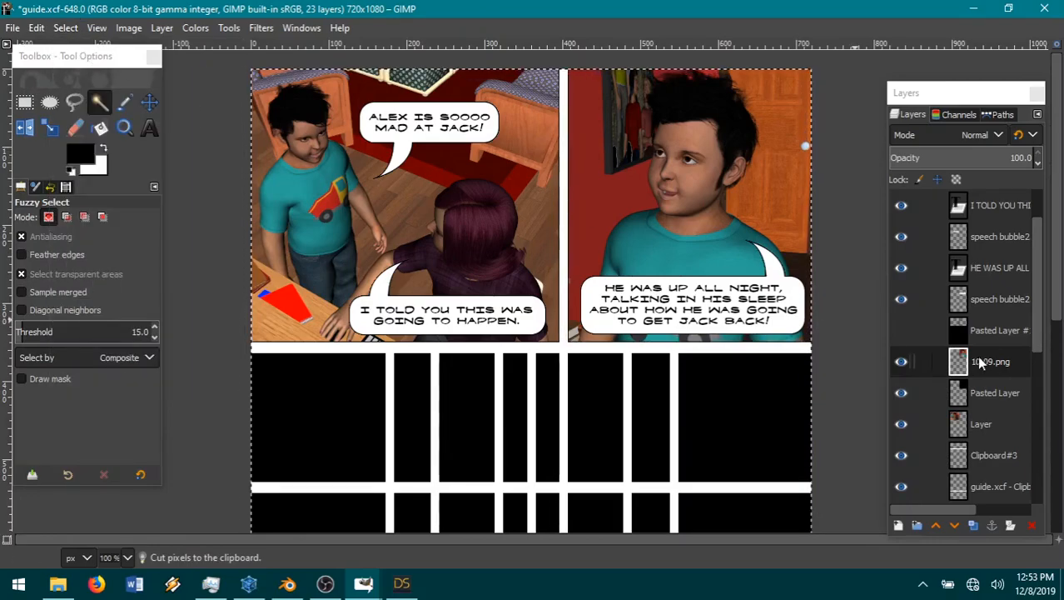
Step: Merge the 10-09.png layer down into the black Pasted Layer beneath it, and make the hidden pasted layer directly above active
right_click(1006, 362)
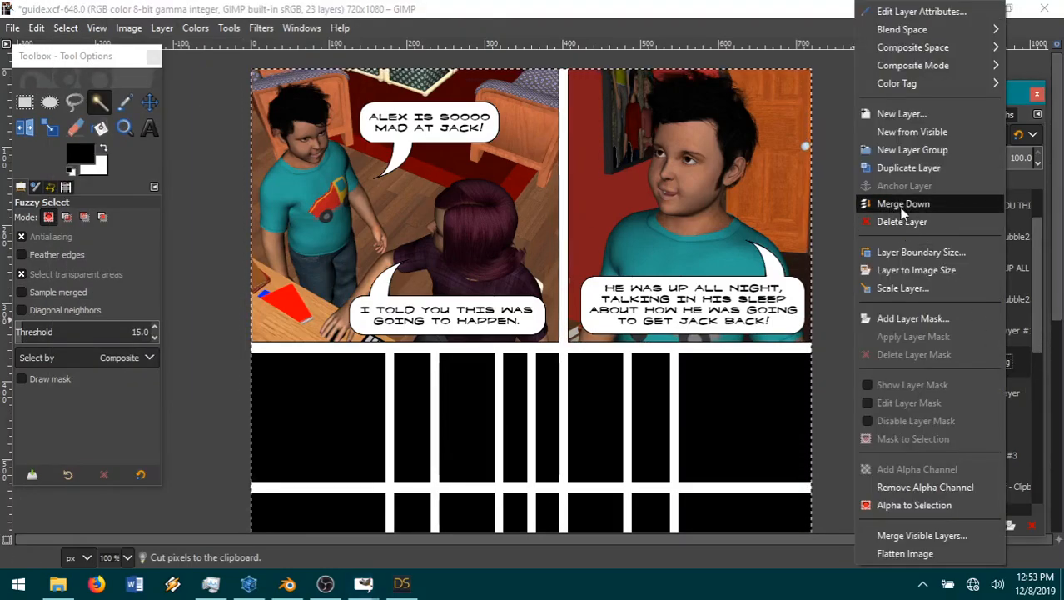
click(906, 205)
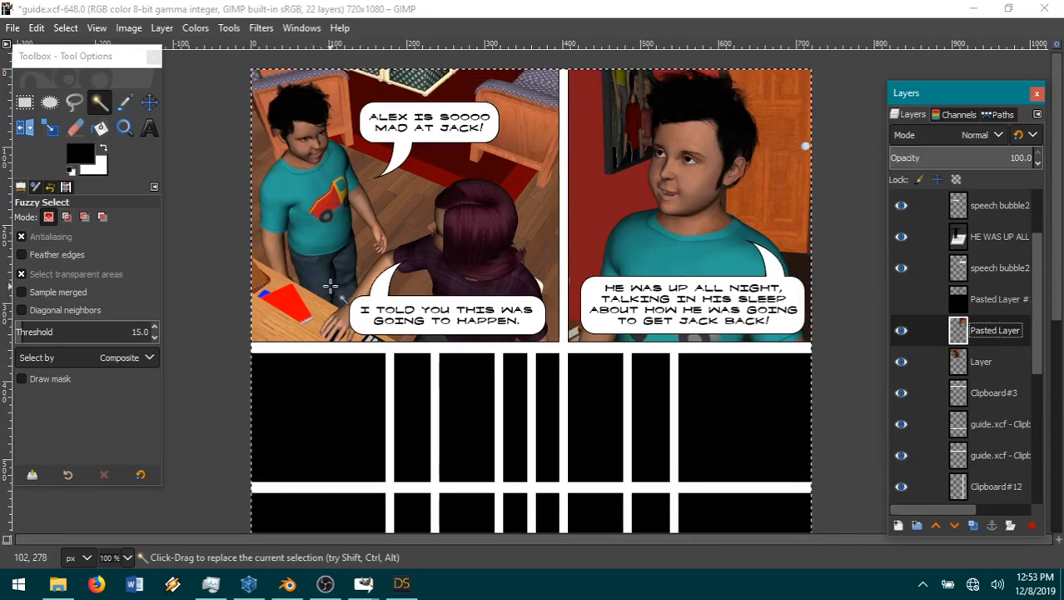
click(995, 298)
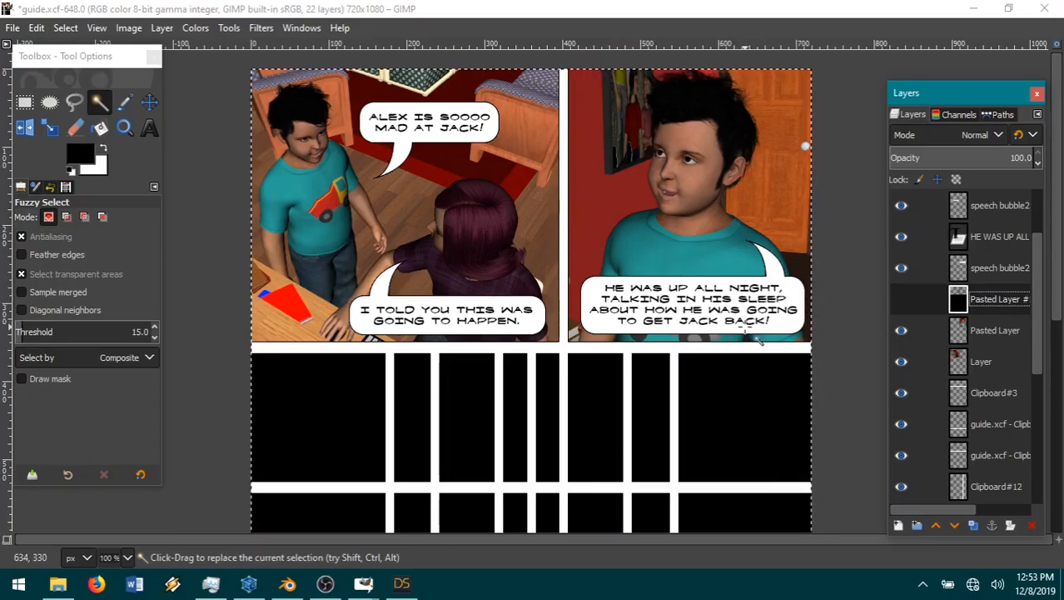
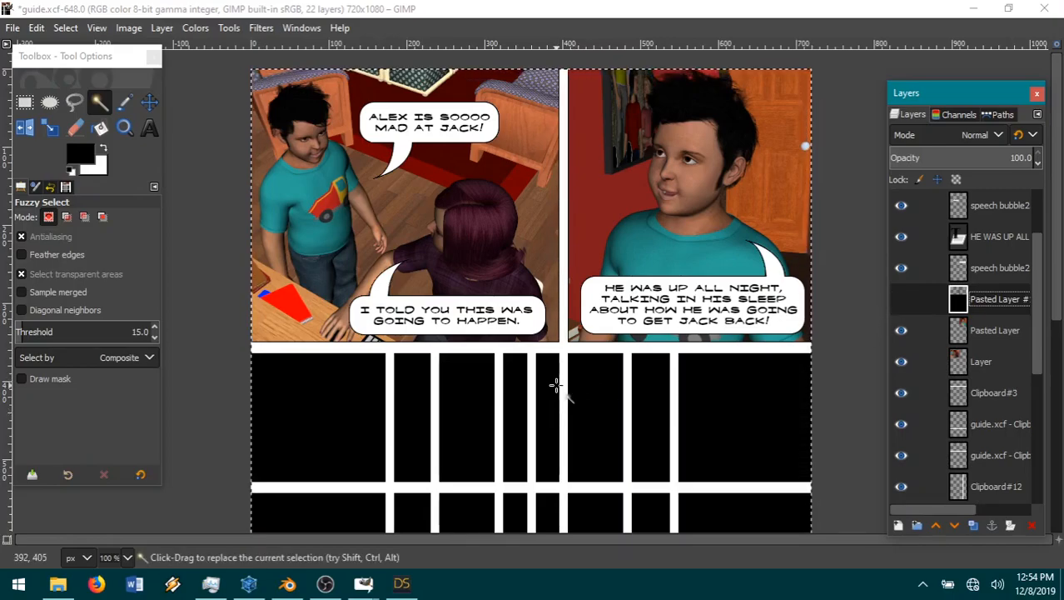
Step: Switch to DAZ Studio and turn the camera view behind the two characters so the monitor on the desk is framed between them
click(403, 588)
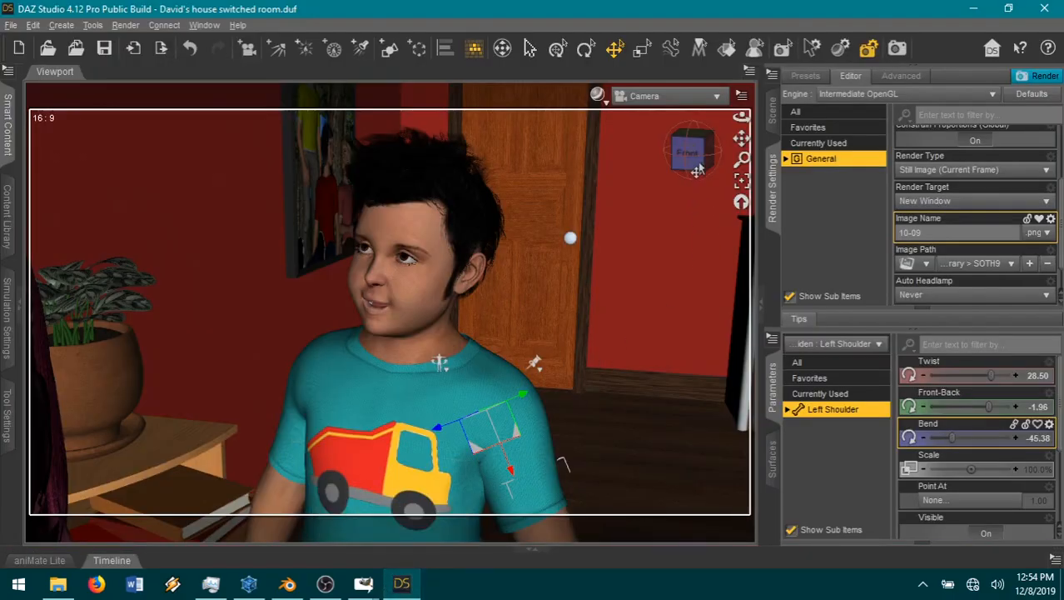
drag(691, 148, 576, 150)
drag(741, 139, 688, 160)
scroll(470, 306, down, 3)
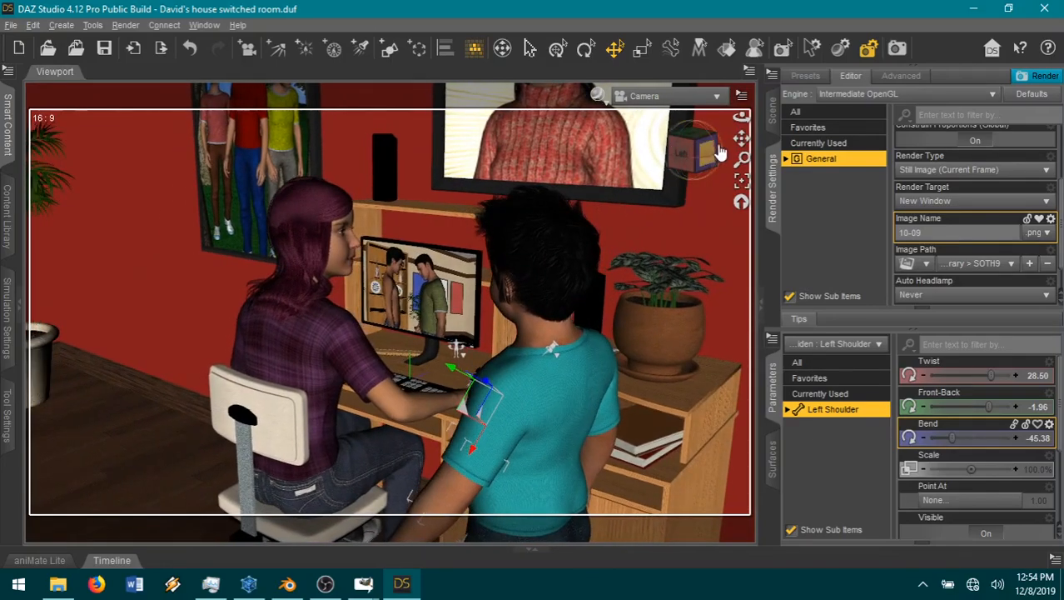
drag(741, 140, 711, 95)
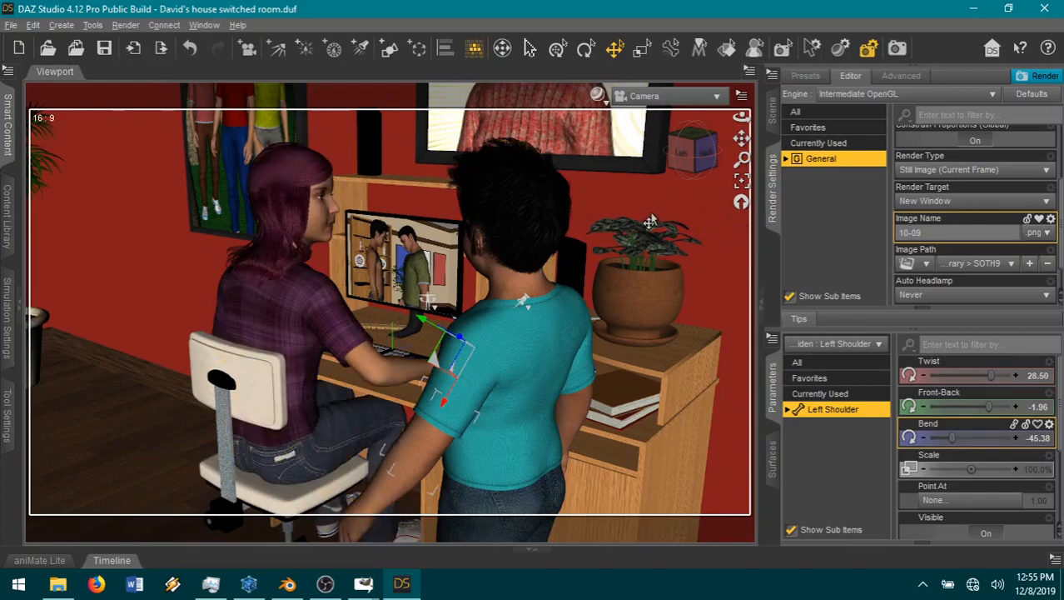
scroll(646, 237, up, 1)
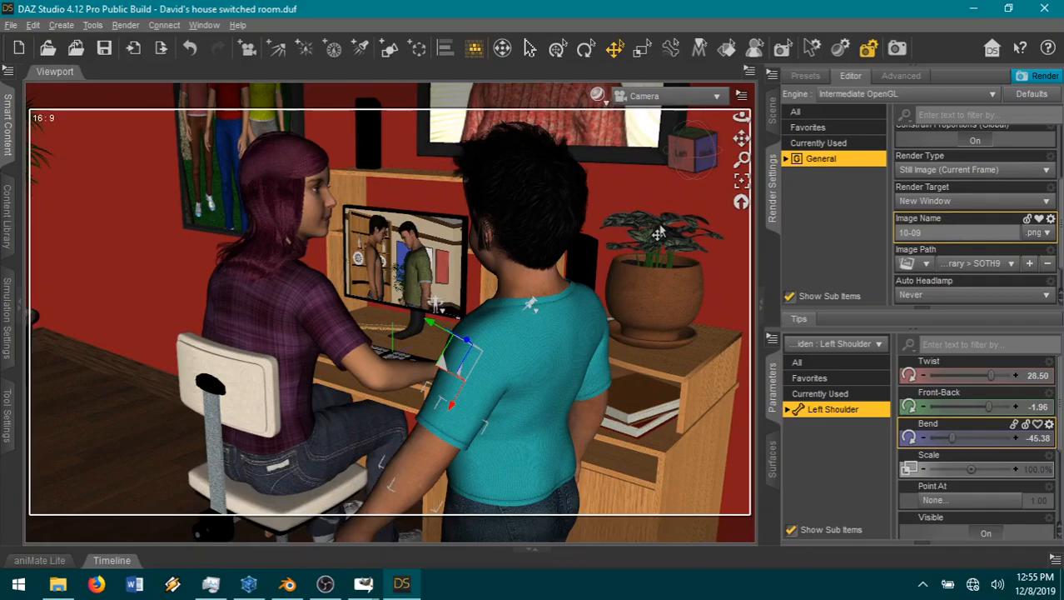
click(290, 385)
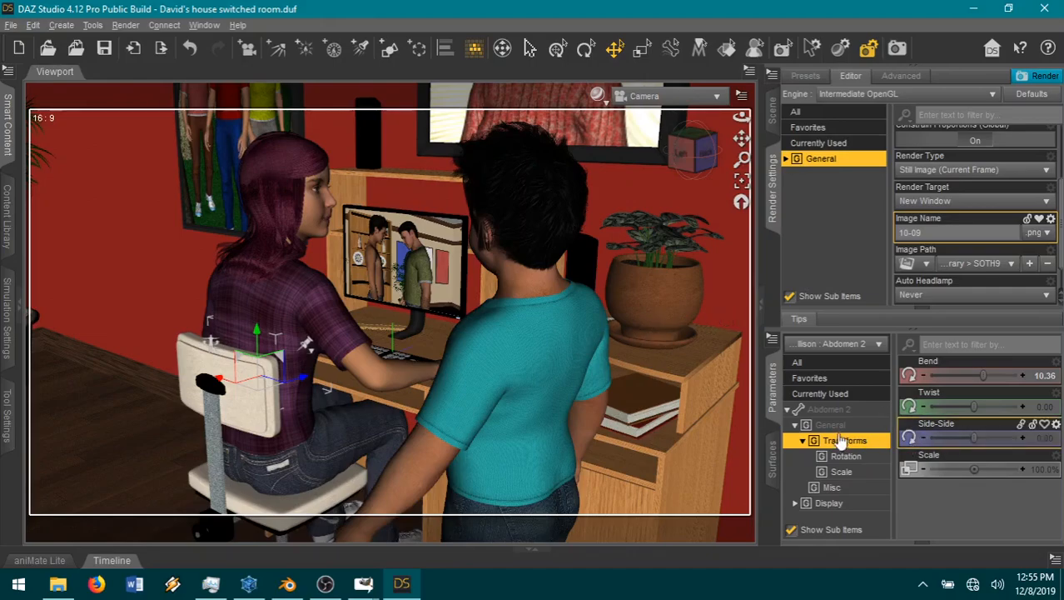
click(416, 463)
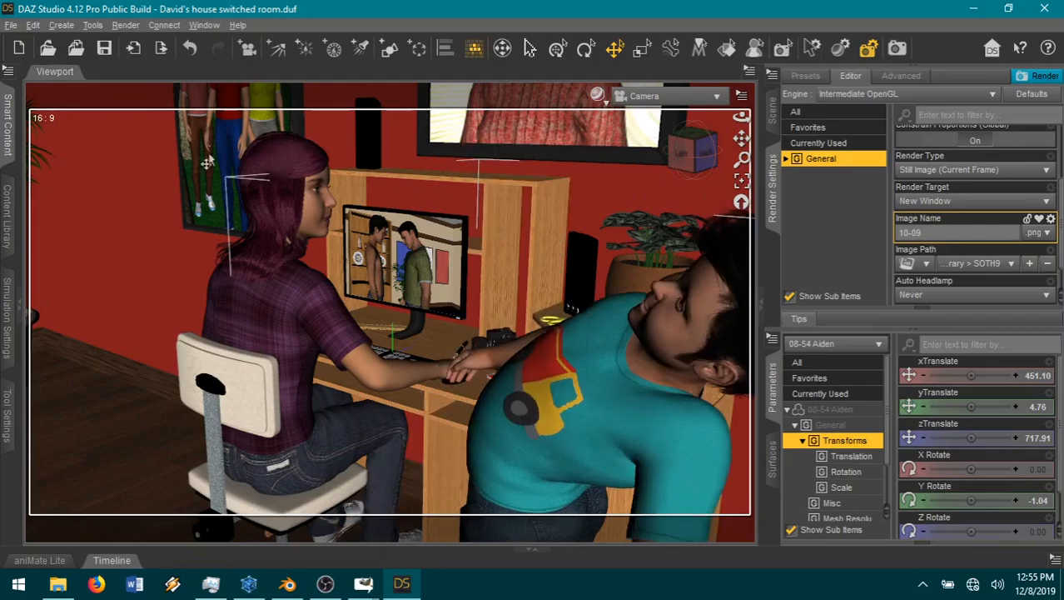
click(191, 45)
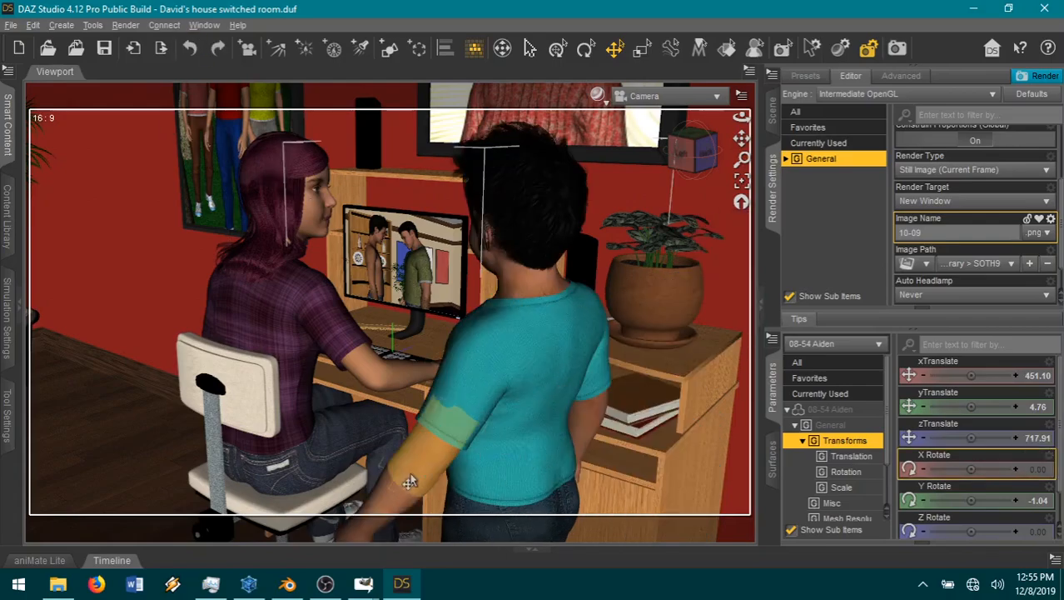
Step: Raise the boy's left arm by setting the shoulder twist to -43.75 and bending the forearm to -92.83
click(450, 370)
drag(989, 375, 962, 375)
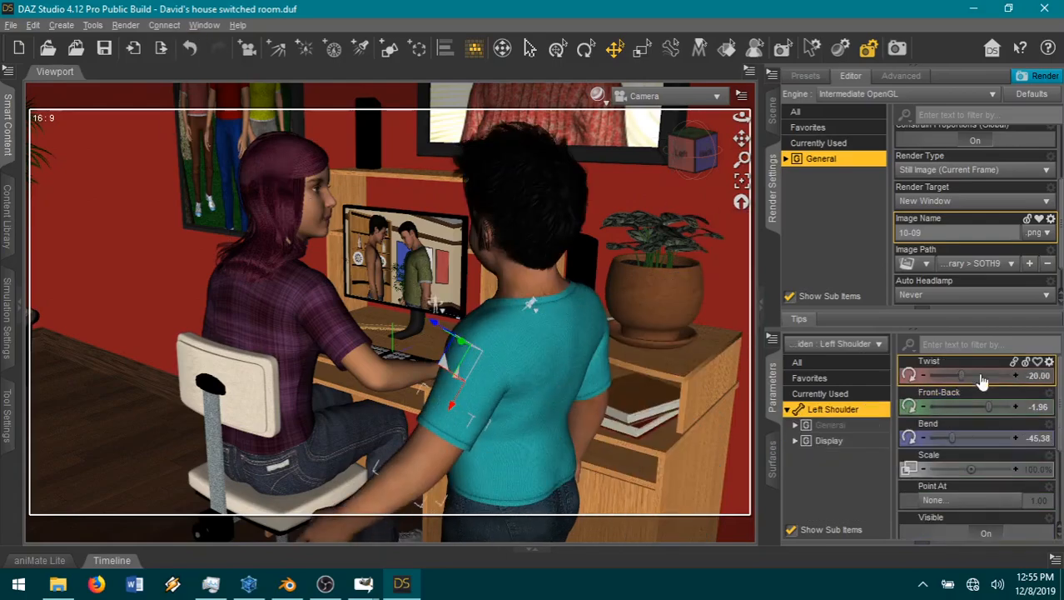
click(369, 510)
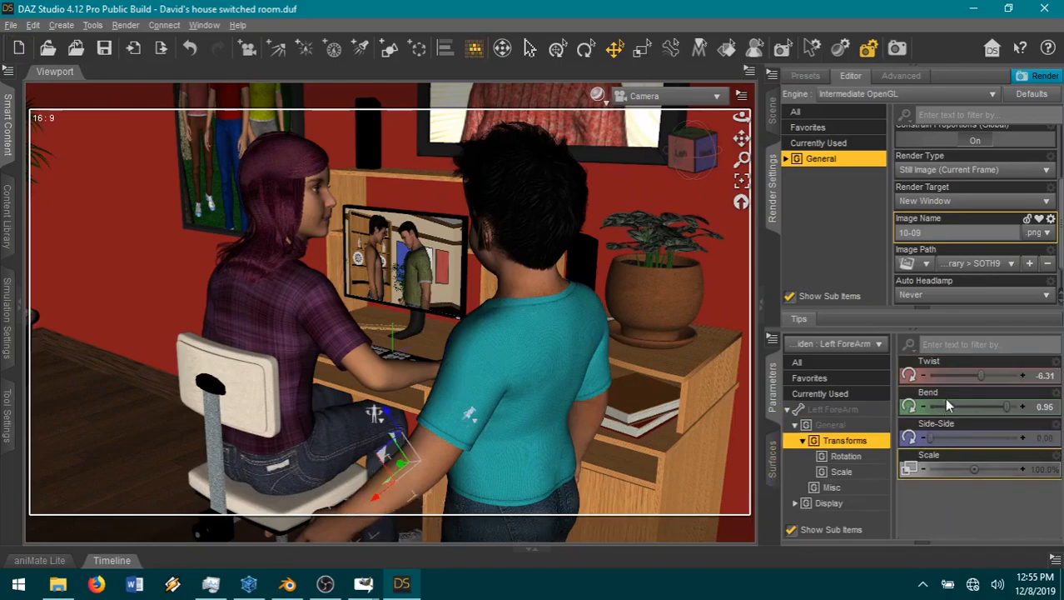
drag(970, 406, 945, 407)
click(470, 413)
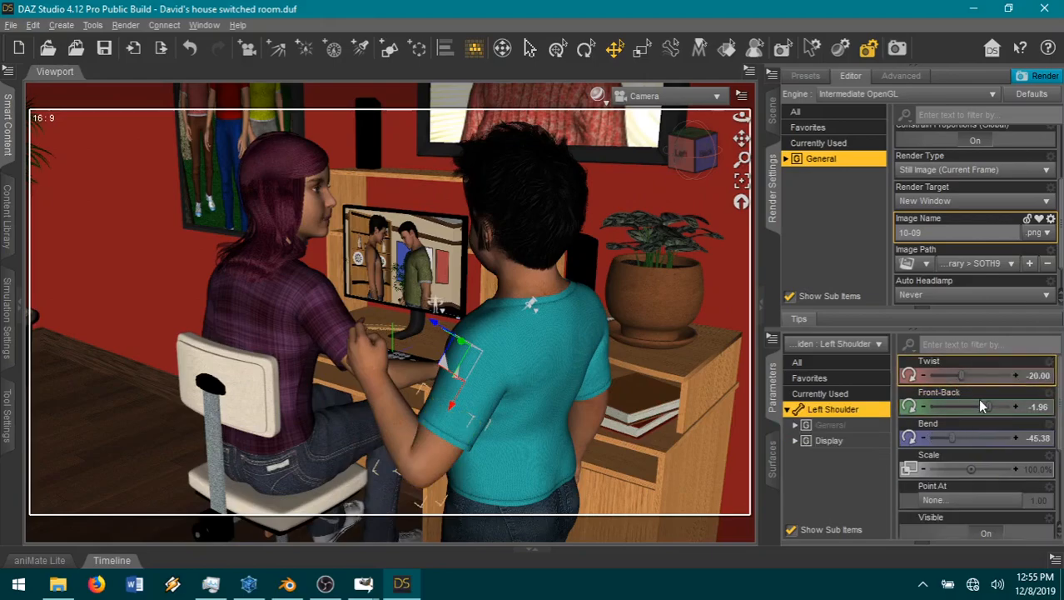
drag(962, 375, 929, 382)
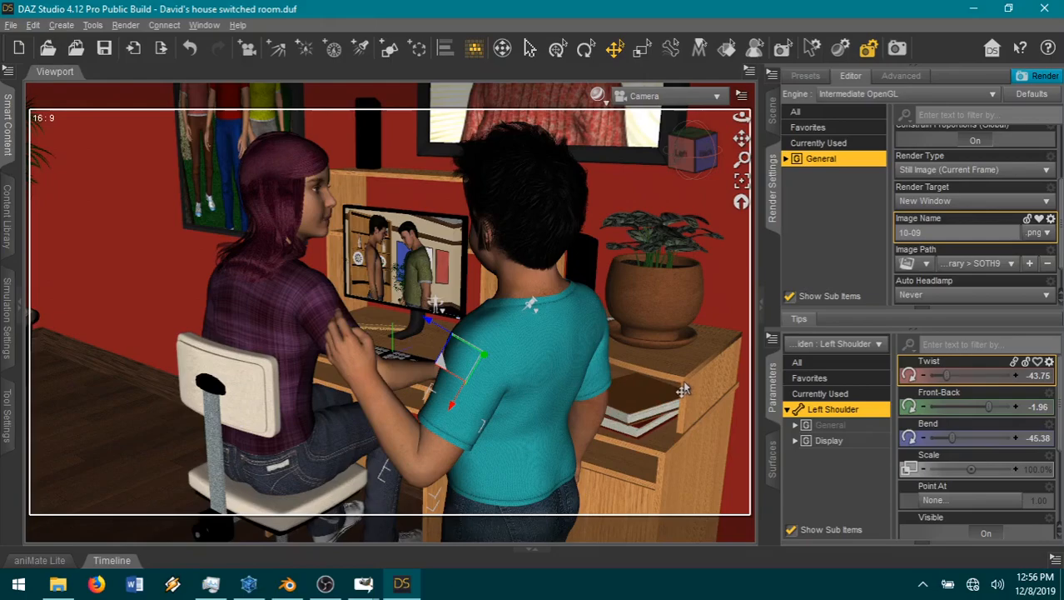
Step: Twist the boy's left forearm to -48.94 and bend his left hand to 18.94
click(375, 396)
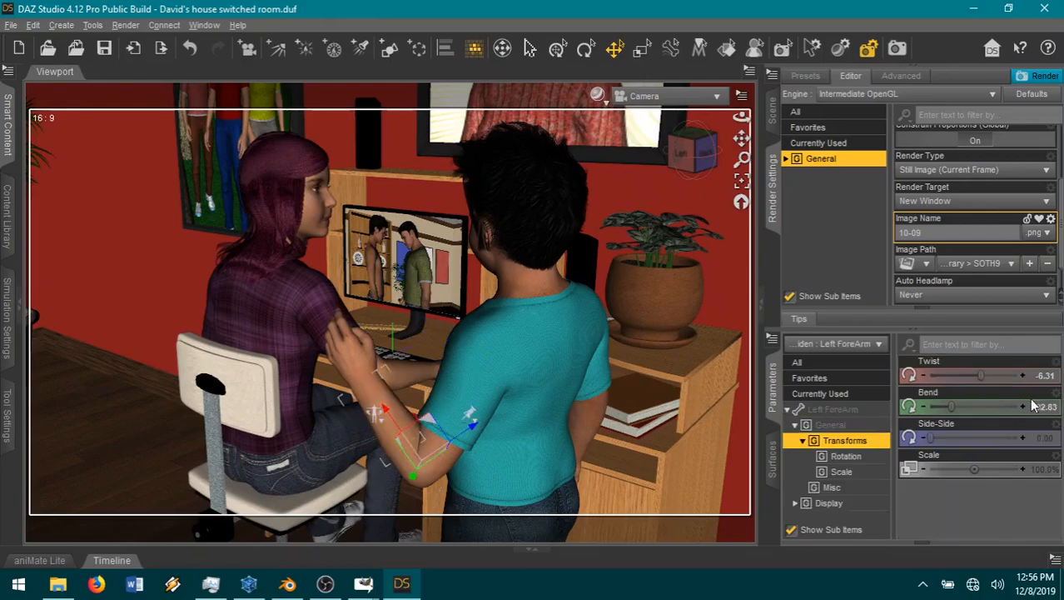
drag(957, 374, 954, 374)
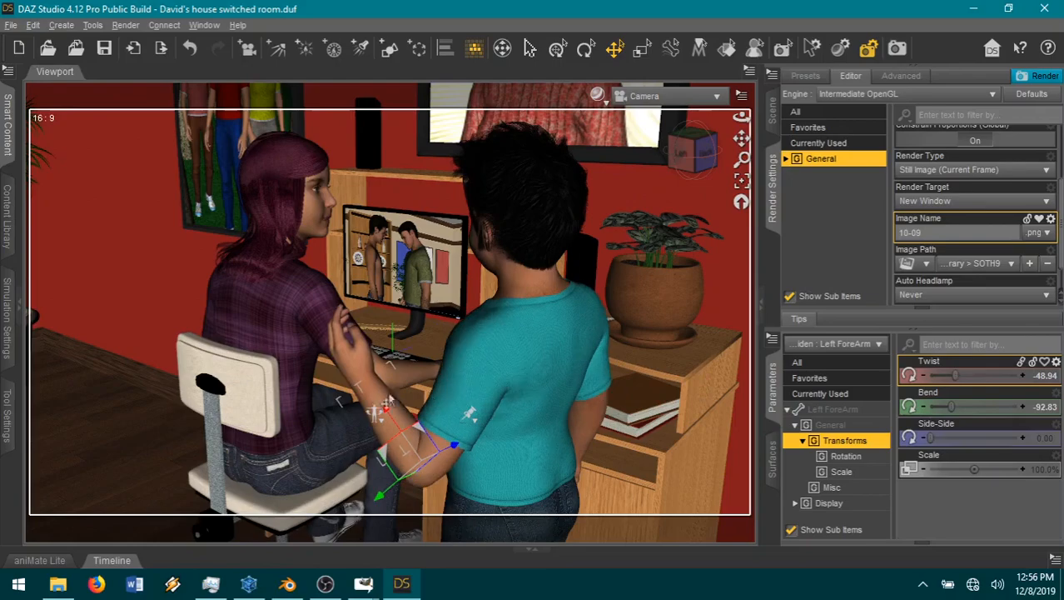
click(349, 360)
drag(968, 438, 986, 437)
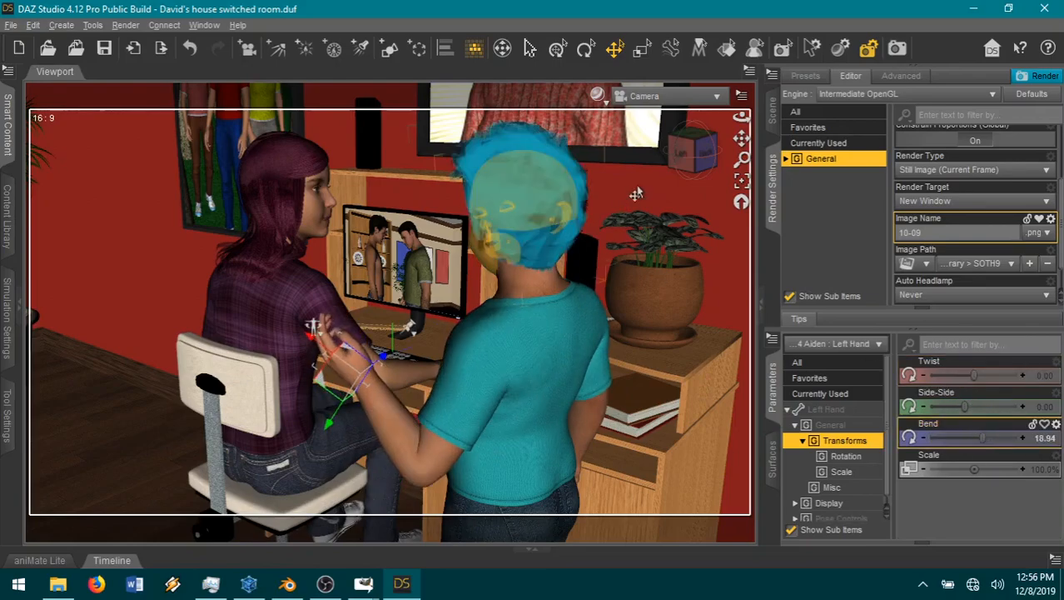
Step: Turn the seated girl's head toward the monitor by setting her Neck-Head Twist and Neck-Head Side-Side to -0.019
click(329, 250)
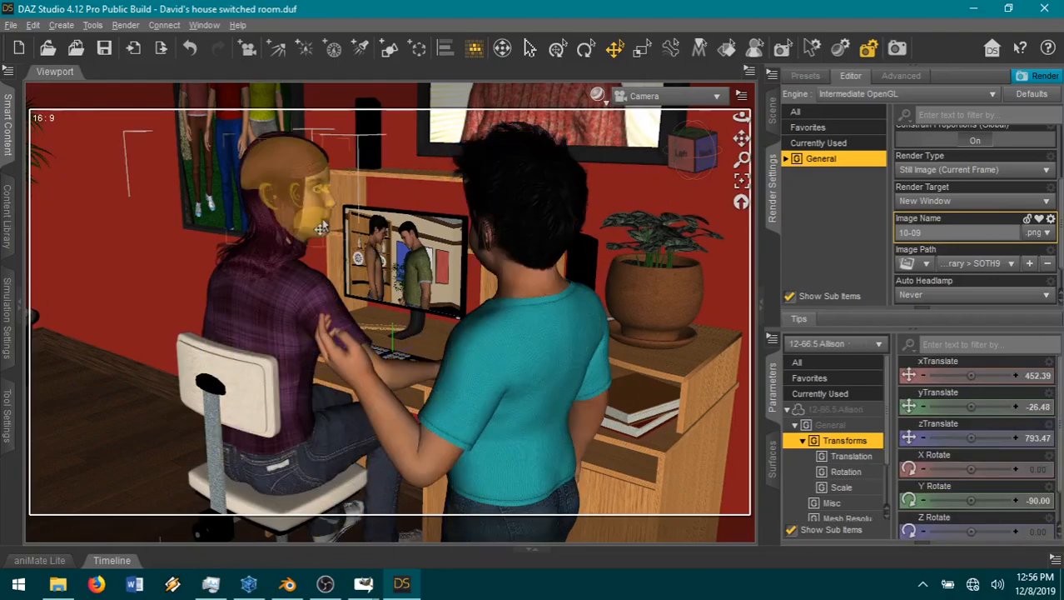
click(315, 222)
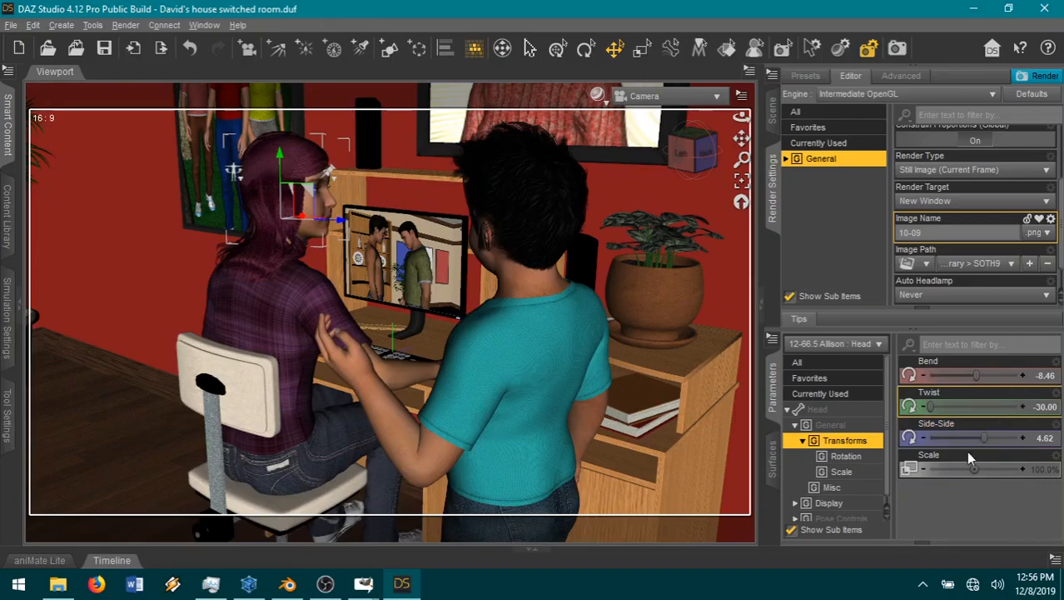
click(833, 379)
scroll(979, 472, down, 5)
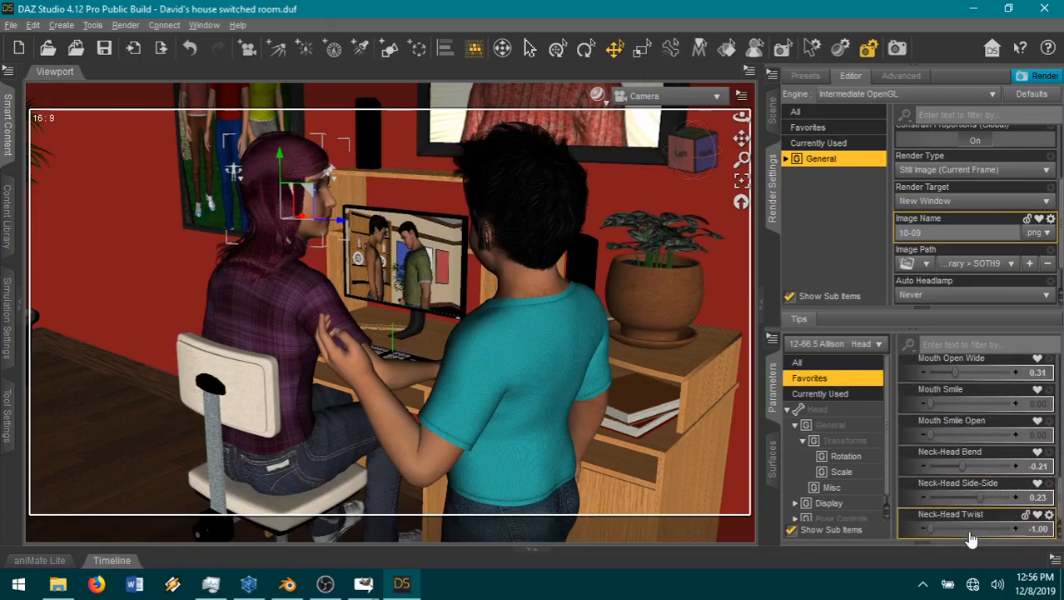
drag(972, 525, 970, 497)
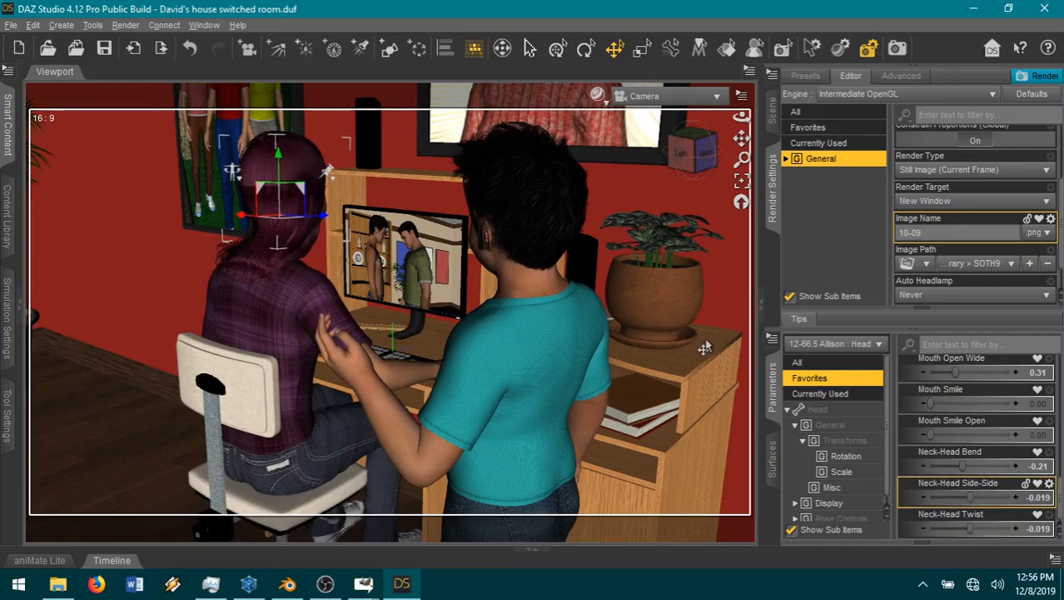
Step: Fine-tune the camera framing, set the render image name to 10-10 and start the render
drag(738, 137, 724, 133)
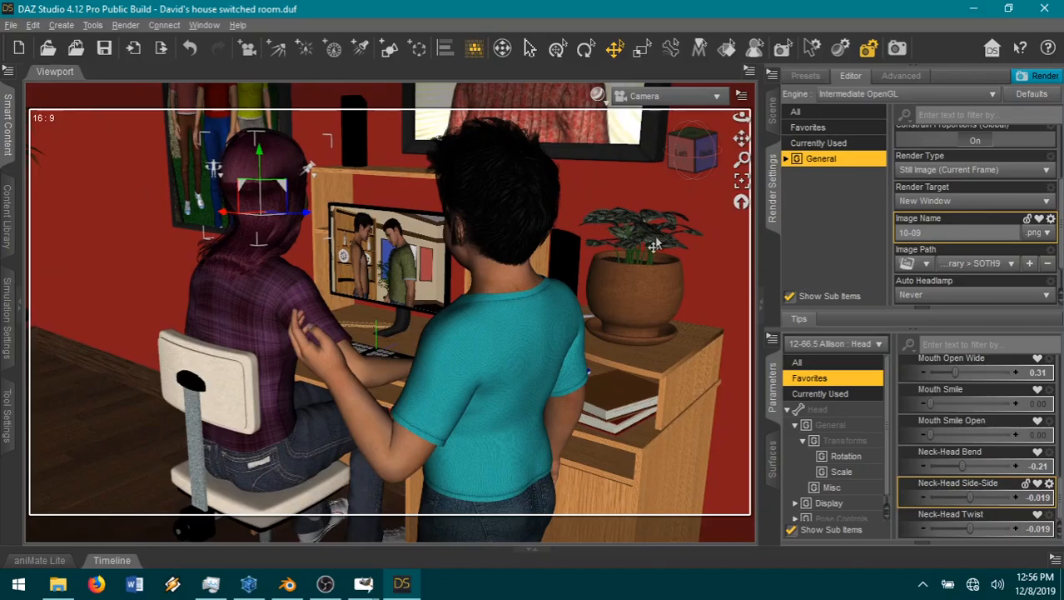
click(934, 292)
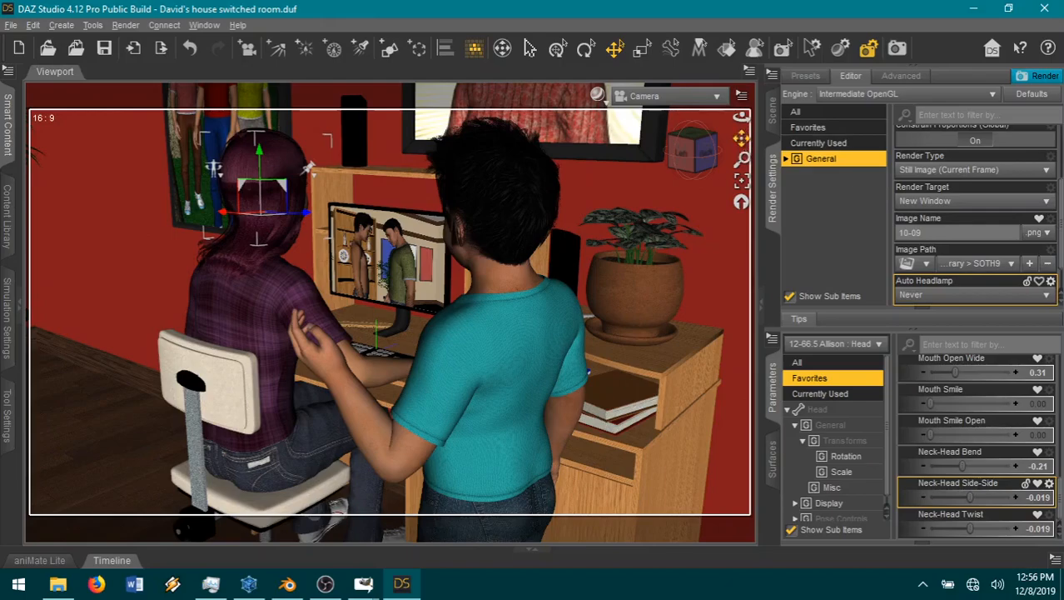
drag(741, 138, 743, 132)
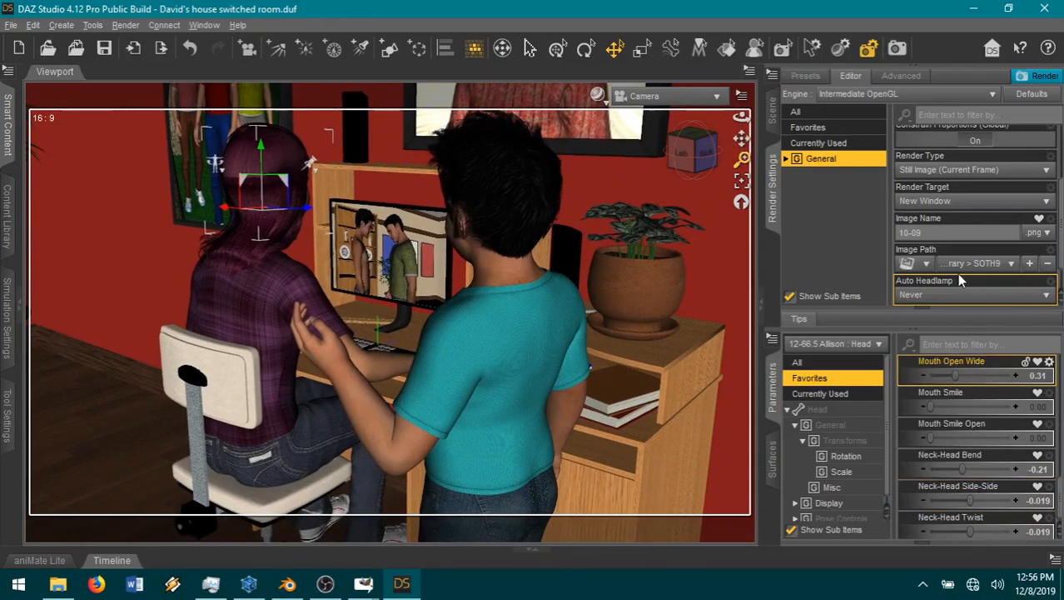
click(937, 234)
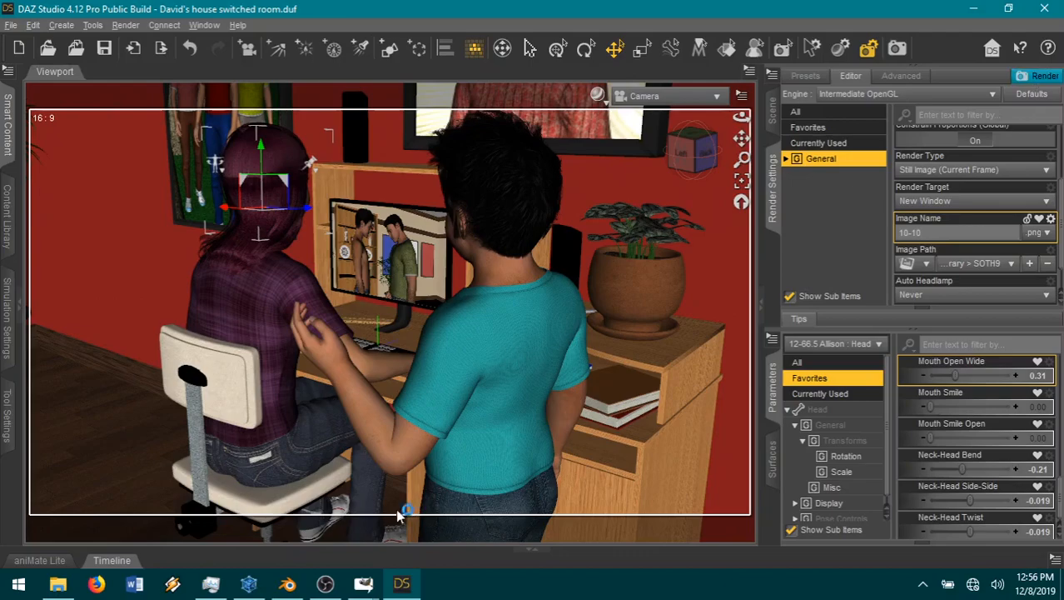
Step: Switch to GIMP, copy the speech bubble2 image and paste it as a new layer into guide.xcf
mouse_move(364, 583)
click(168, 527)
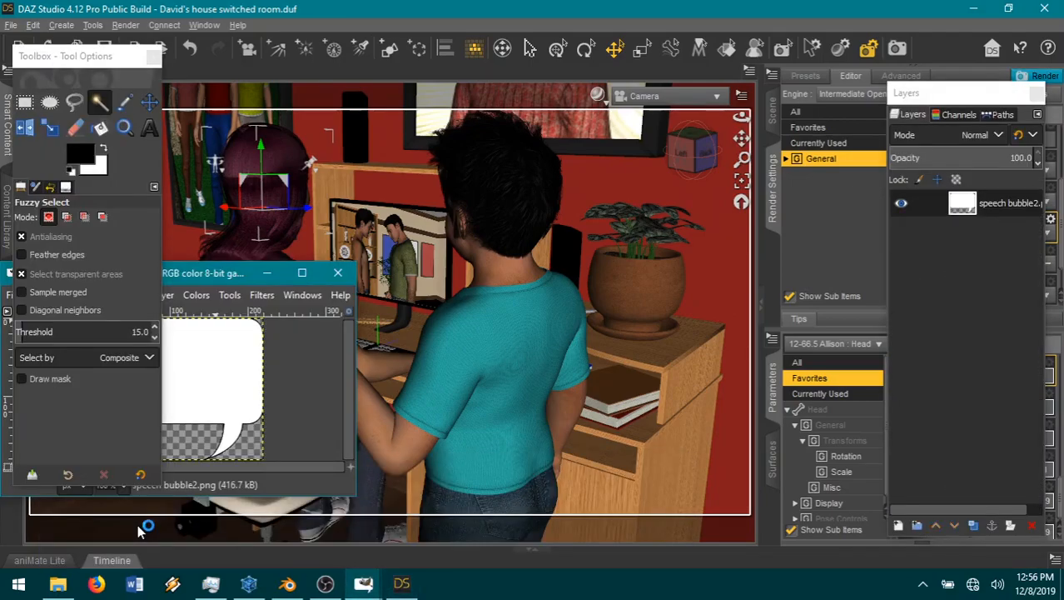
key(ctrl+c)
mouse_move(363, 583)
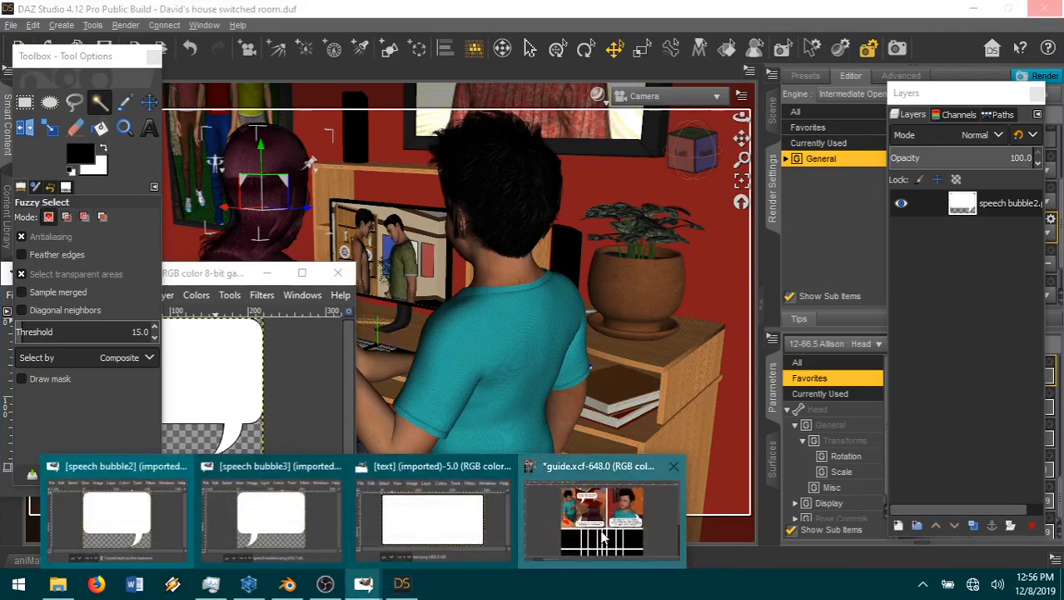
click(605, 537)
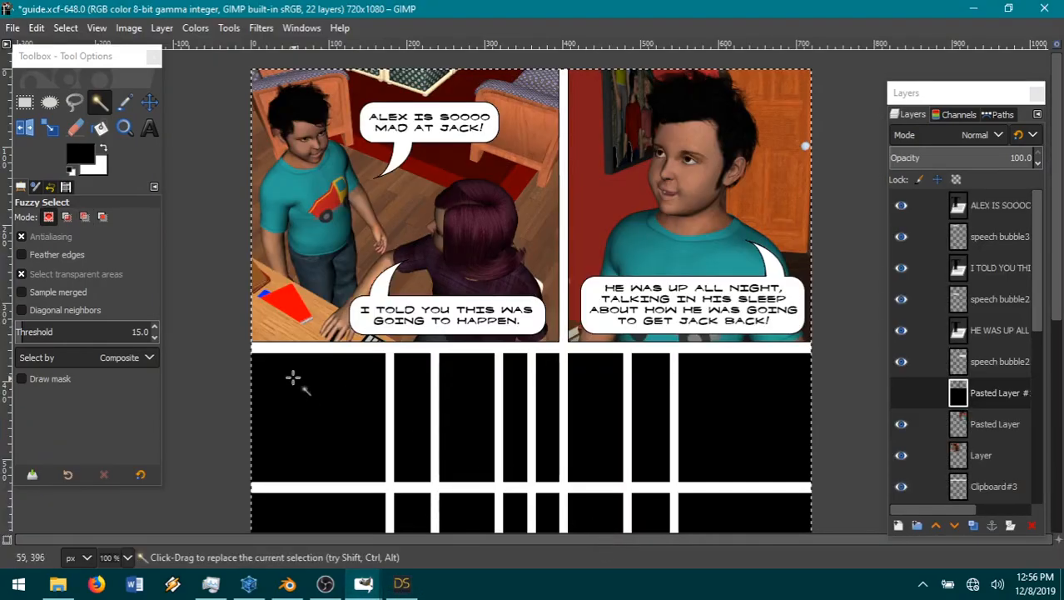
click(36, 27)
mouse_move(76, 242)
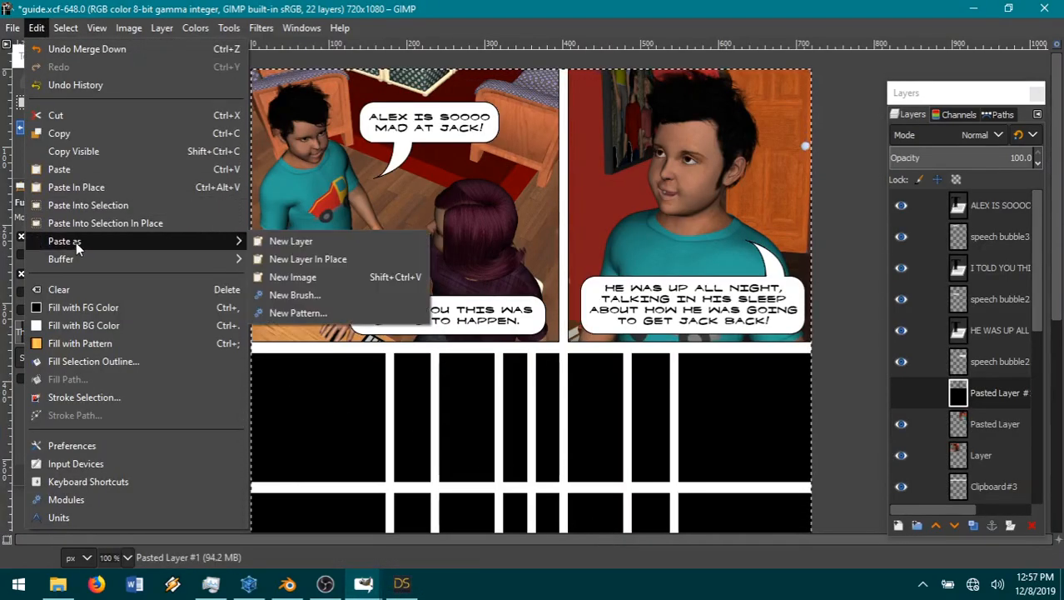
click(350, 241)
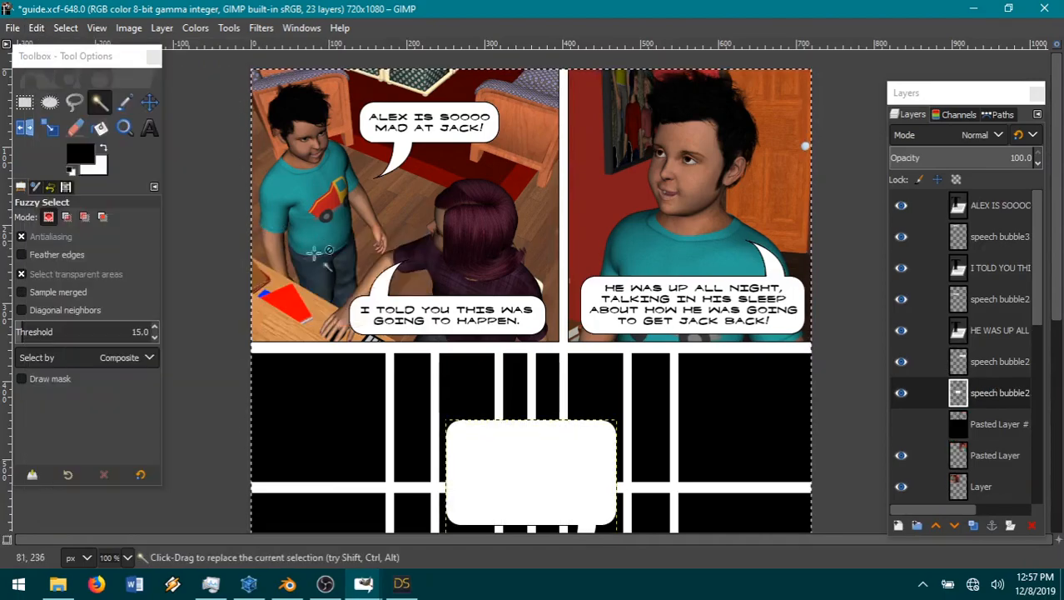
Step: Rotate the pasted speech bubble 180° and flip it horizontally so its tail points up from the right side
click(162, 28)
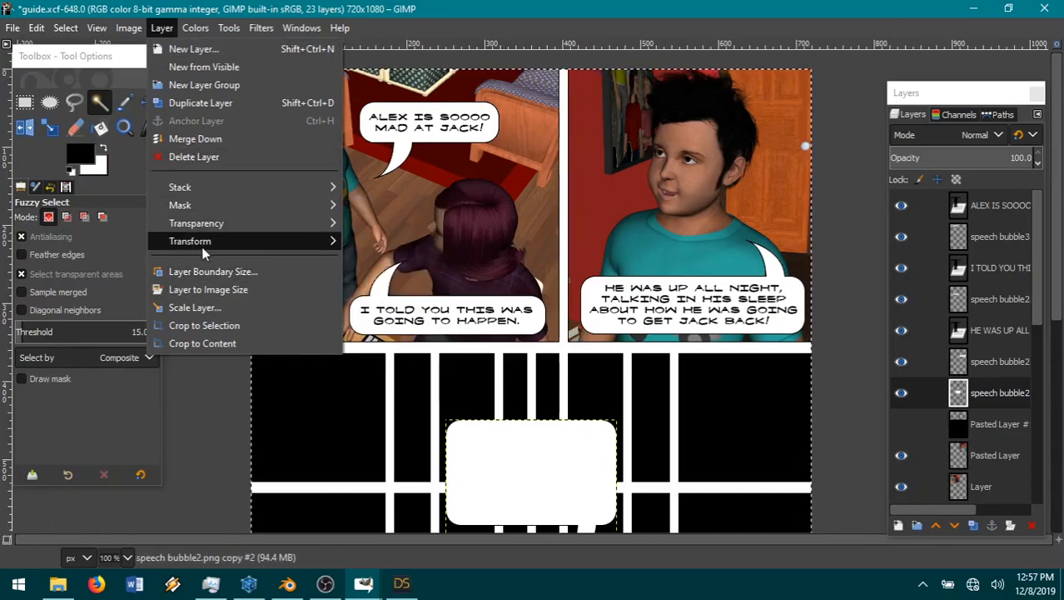
mouse_move(232, 246)
click(395, 328)
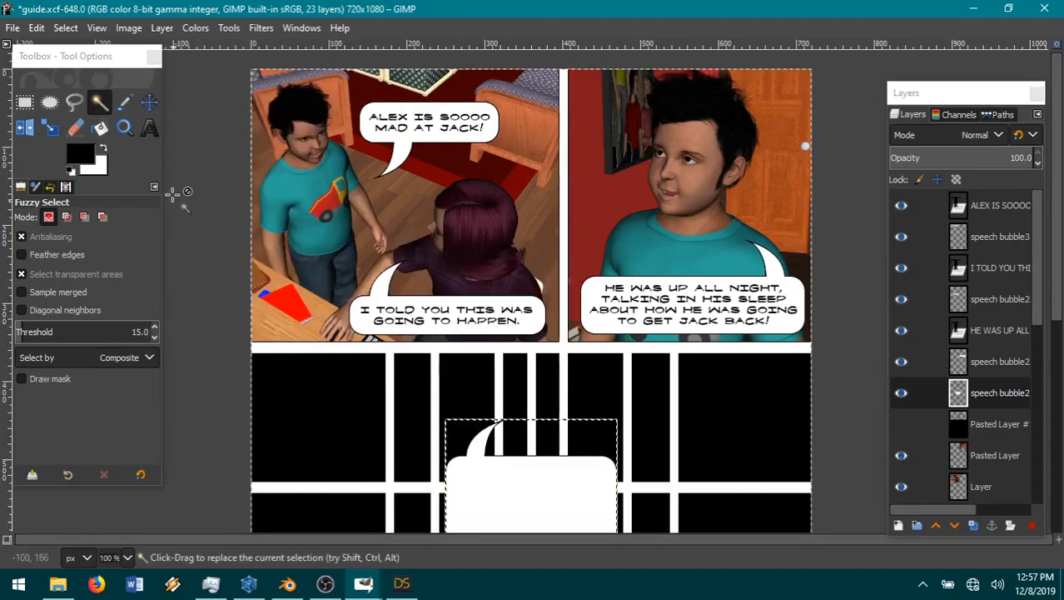
click(162, 29)
mouse_move(229, 245)
click(375, 242)
scroll(392, 380, down, 3)
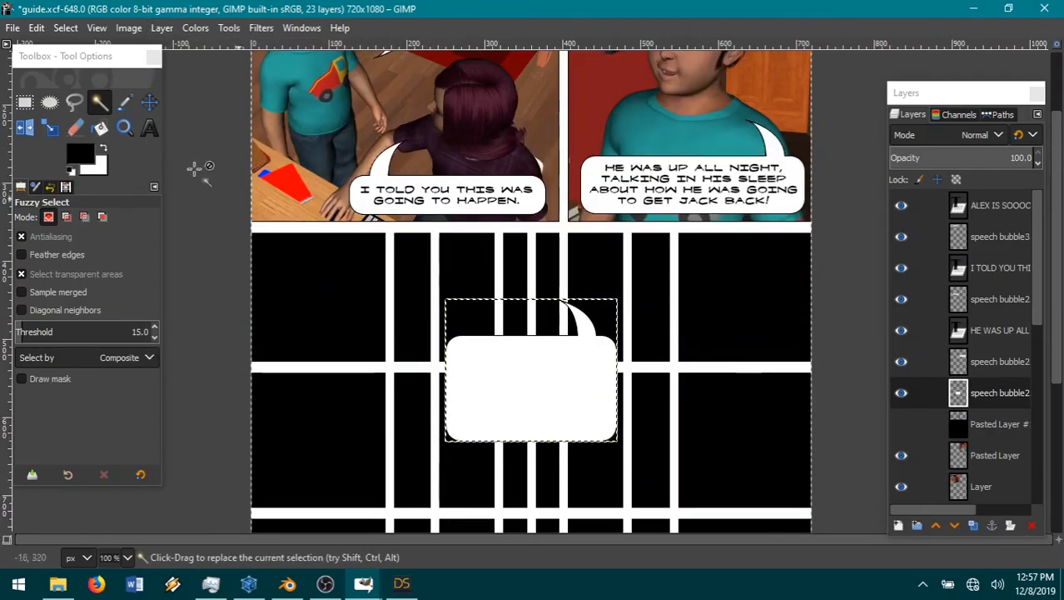
Step: Move the speech bubble down into the left half of the black area and draw a text box across it
click(149, 102)
drag(554, 390, 455, 451)
scroll(455, 451, down, 5)
drag(446, 236, 449, 254)
click(149, 128)
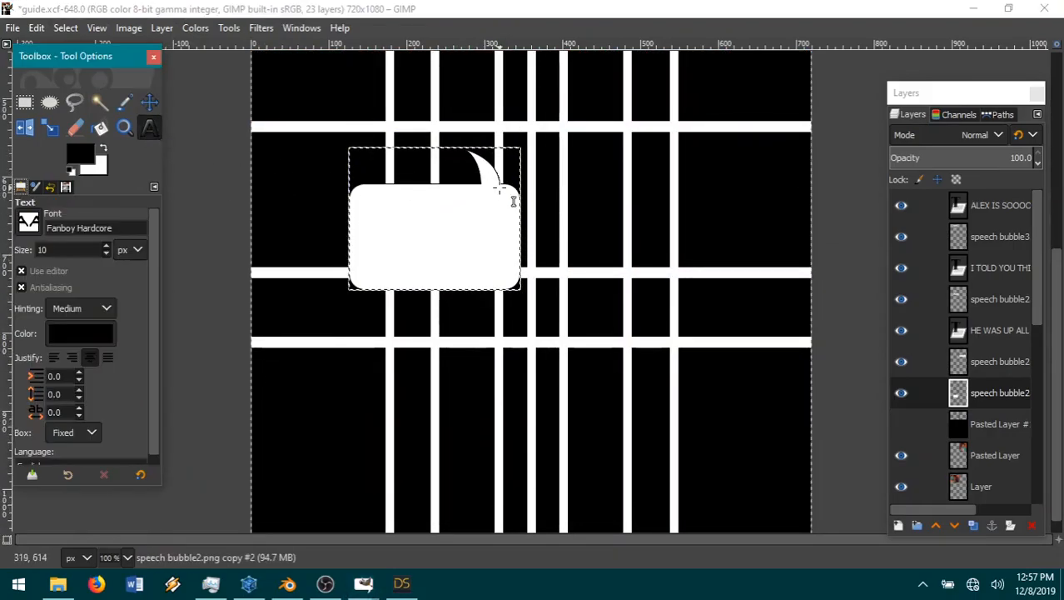
drag(514, 192, 285, 266)
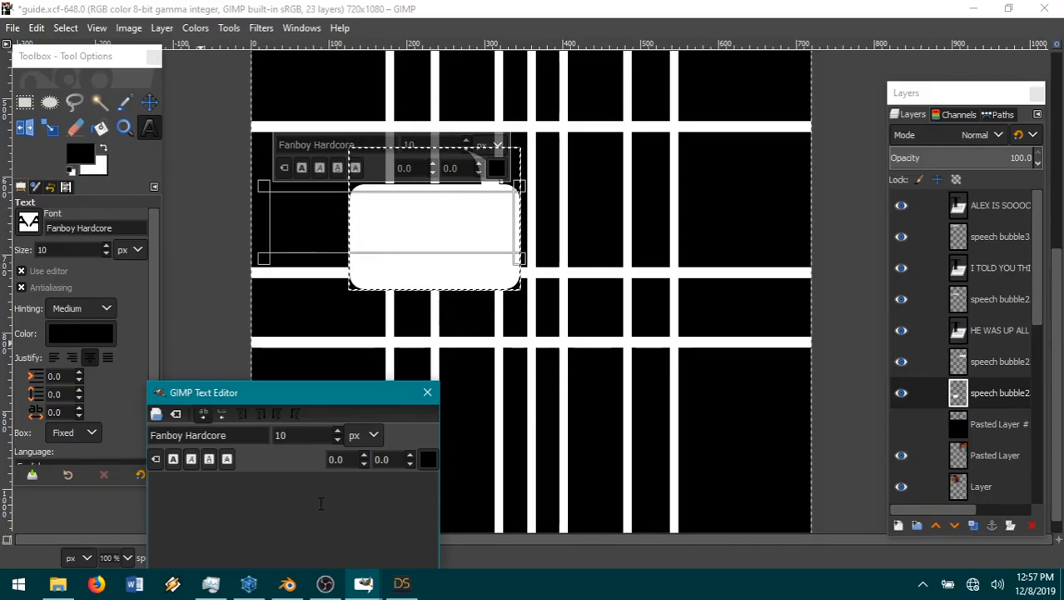
Step: Close the window of the finished 10-10 render
scroll(600, 375, up, 6)
scroll(593, 380, down, 3)
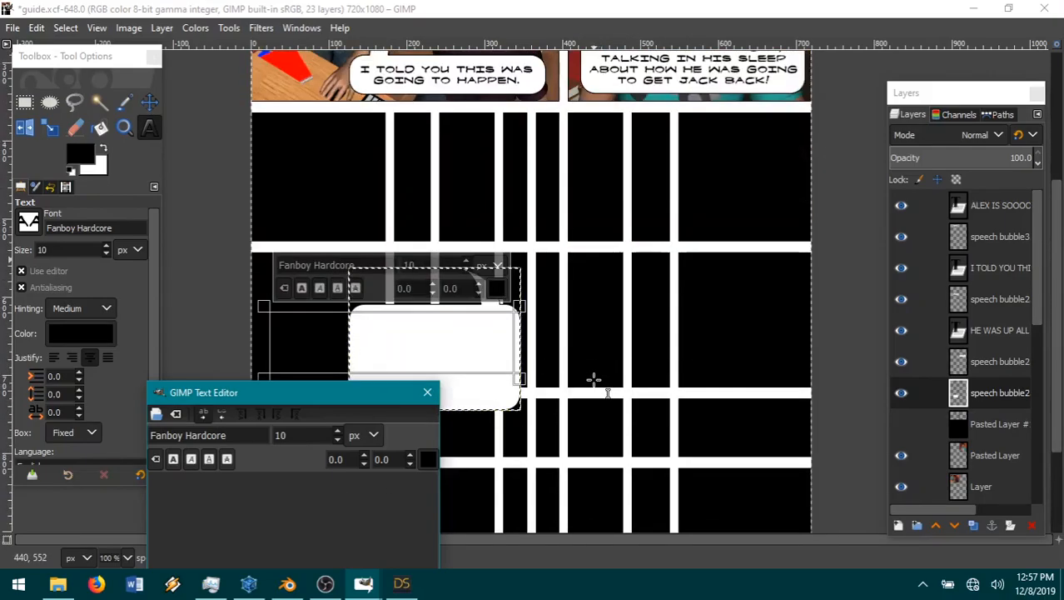
scroll(593, 380, down, 3)
scroll(594, 380, up, 3)
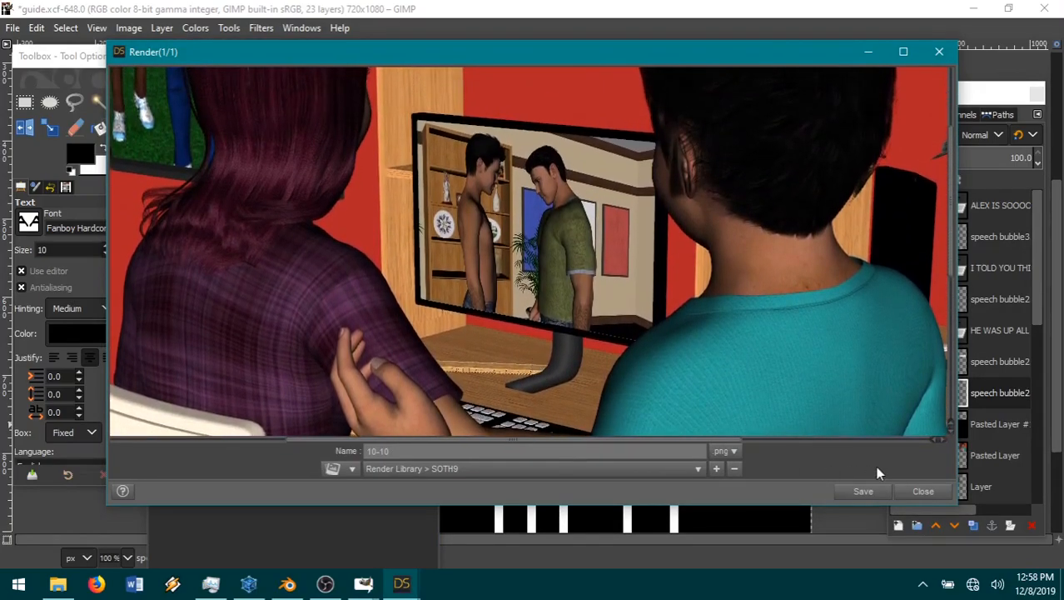
click(922, 494)
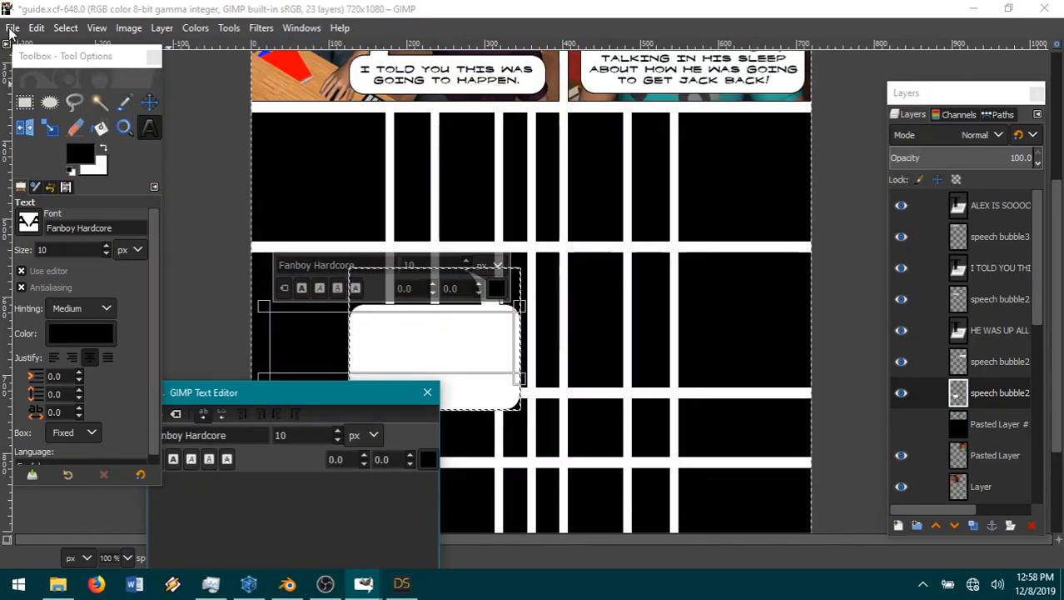
Step: Switch to DAZ Studio, orbit the camera slightly around the two characters at the desk and render the 10-10 image again
click(401, 583)
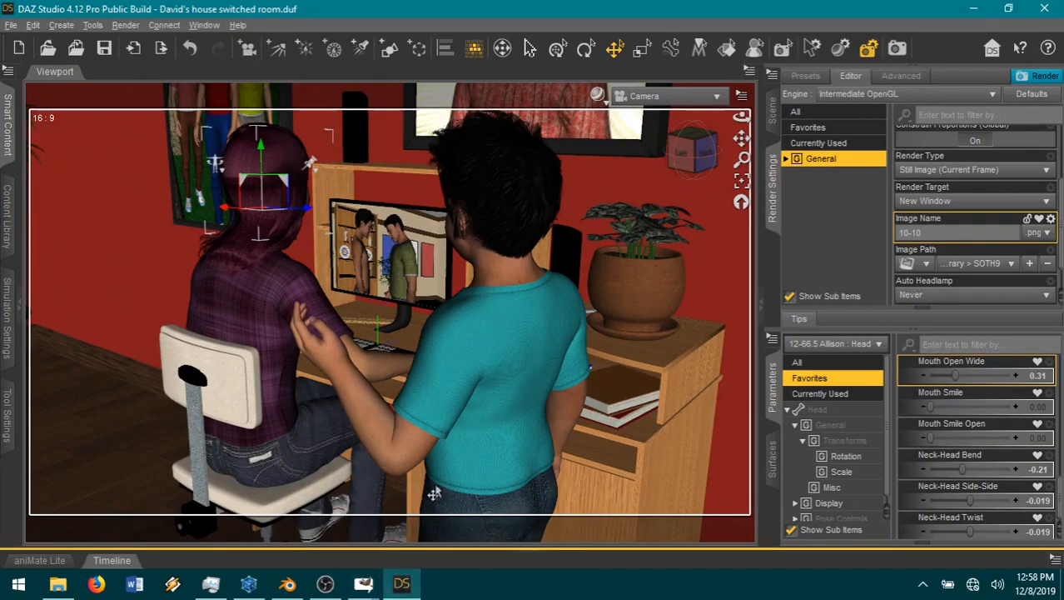
drag(694, 156, 660, 156)
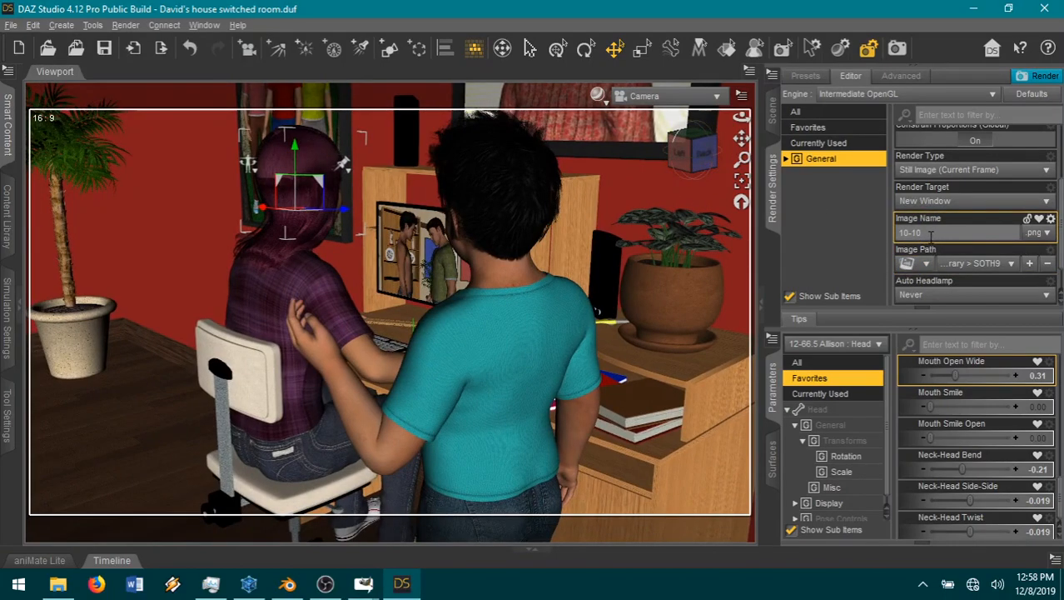
scroll(978, 184, up, 1)
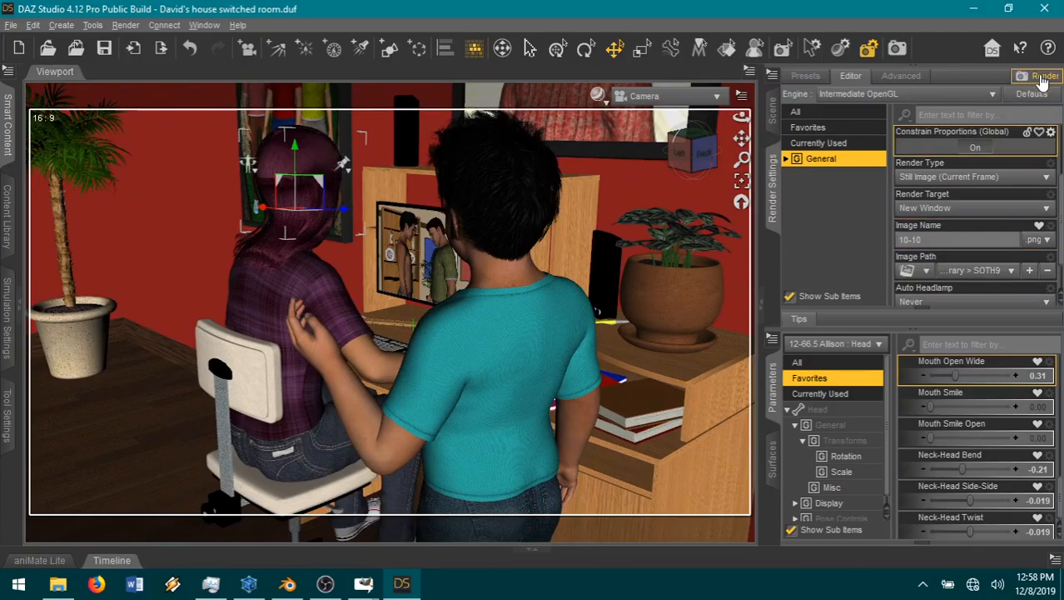
click(1041, 76)
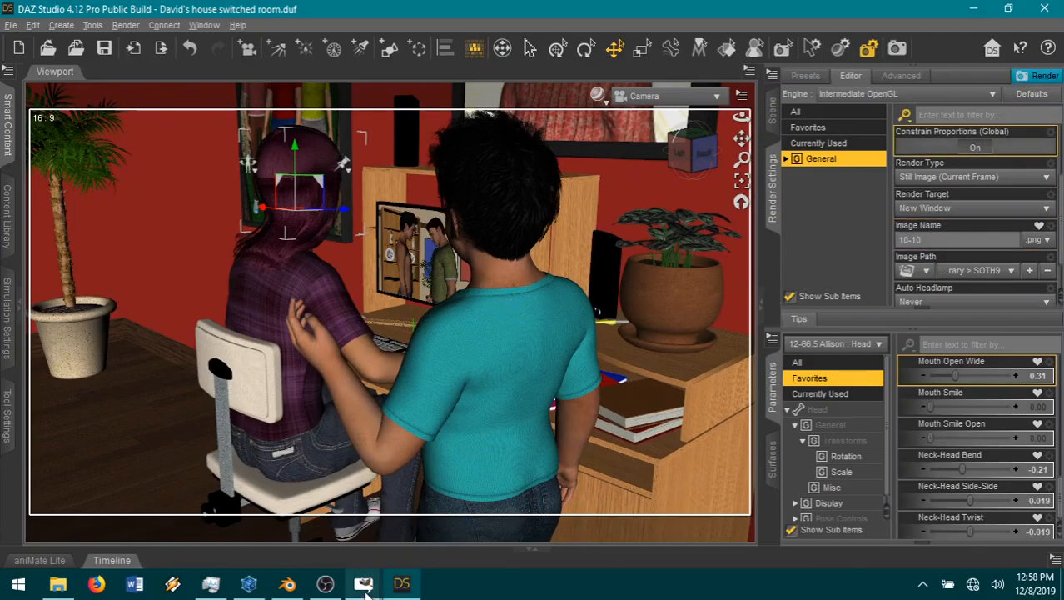
Step: Switch to the guide.xcf image in GIMP and reposition the toolbox and text editor windows so the speech bubble is uncovered
mouse_move(363, 583)
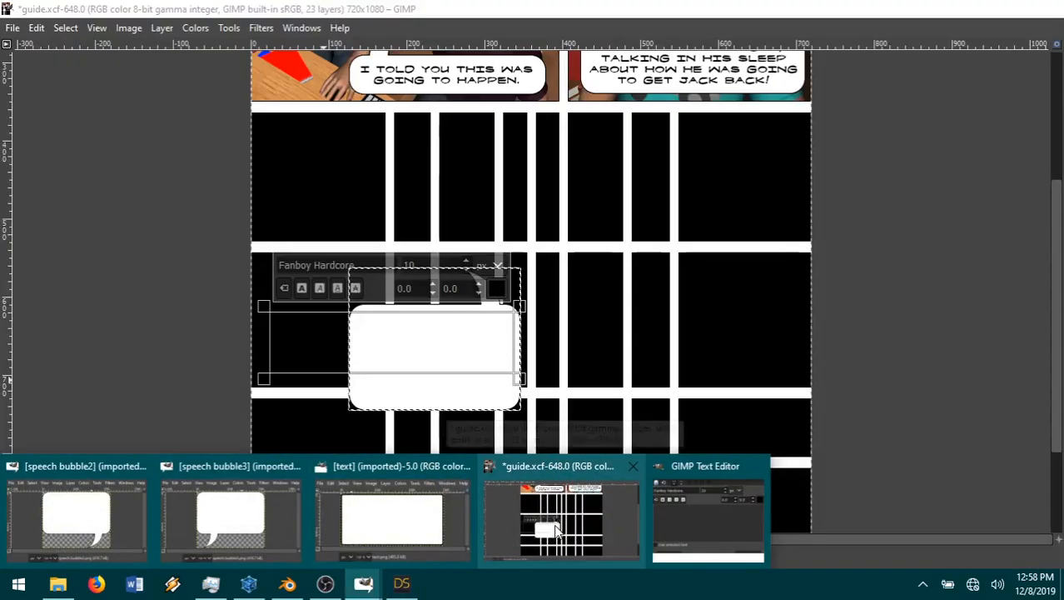
click(556, 530)
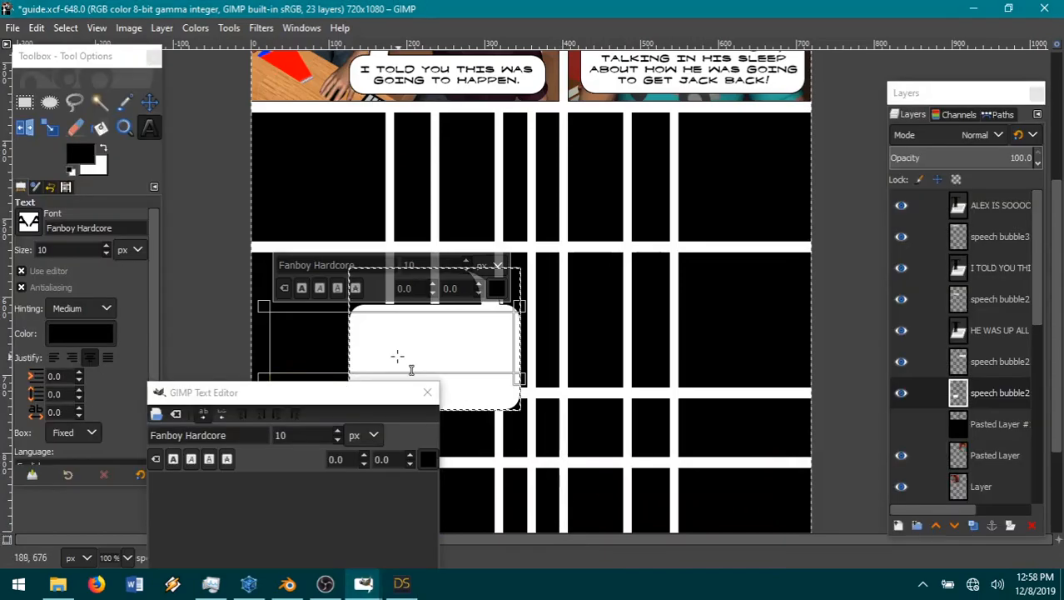
drag(102, 59, 124, 80)
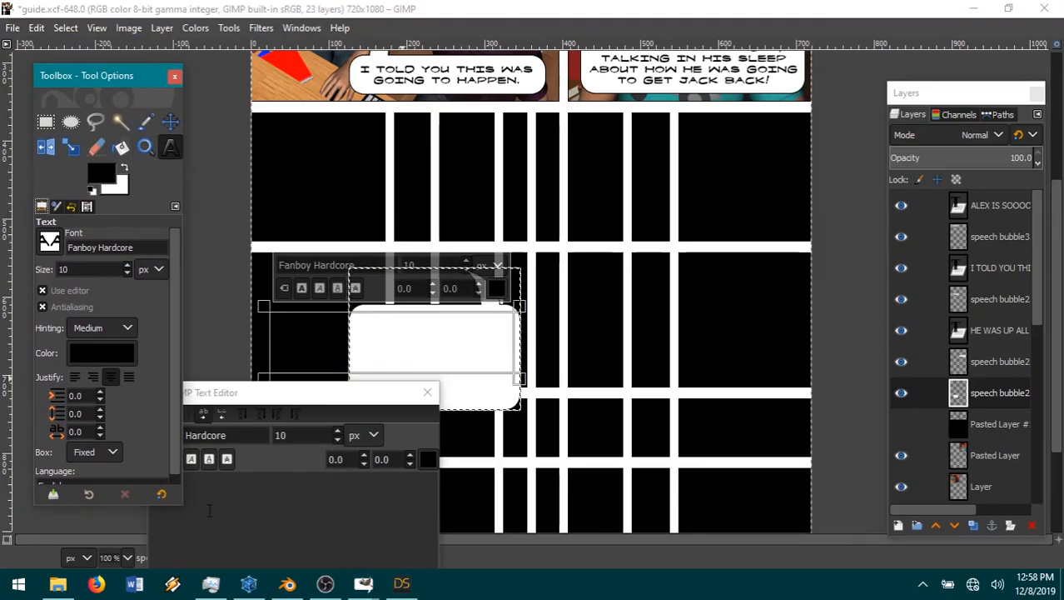
drag(277, 392, 176, 122)
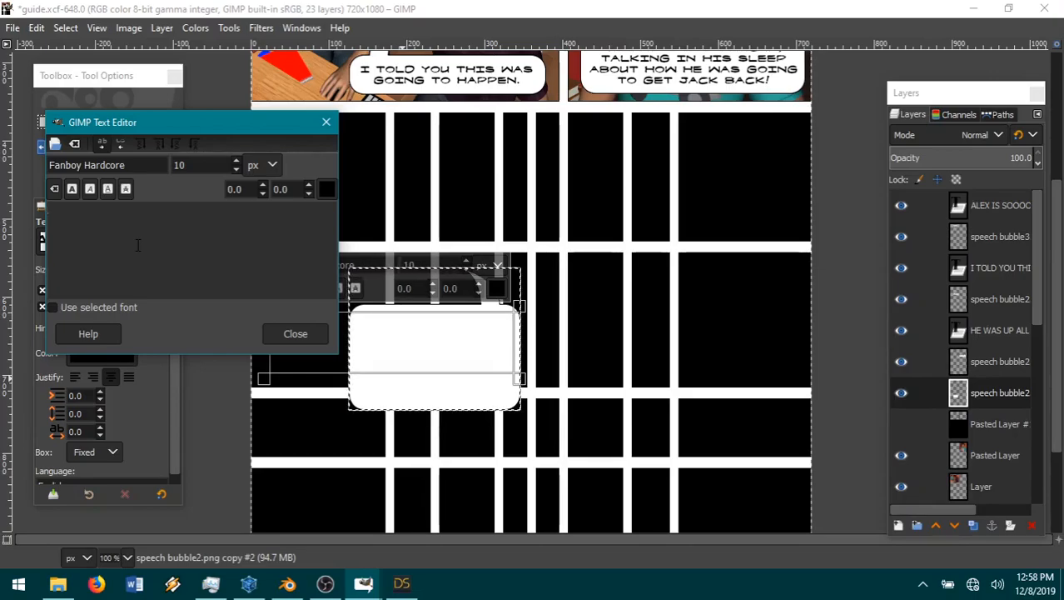
scroll(406, 366, up, 3)
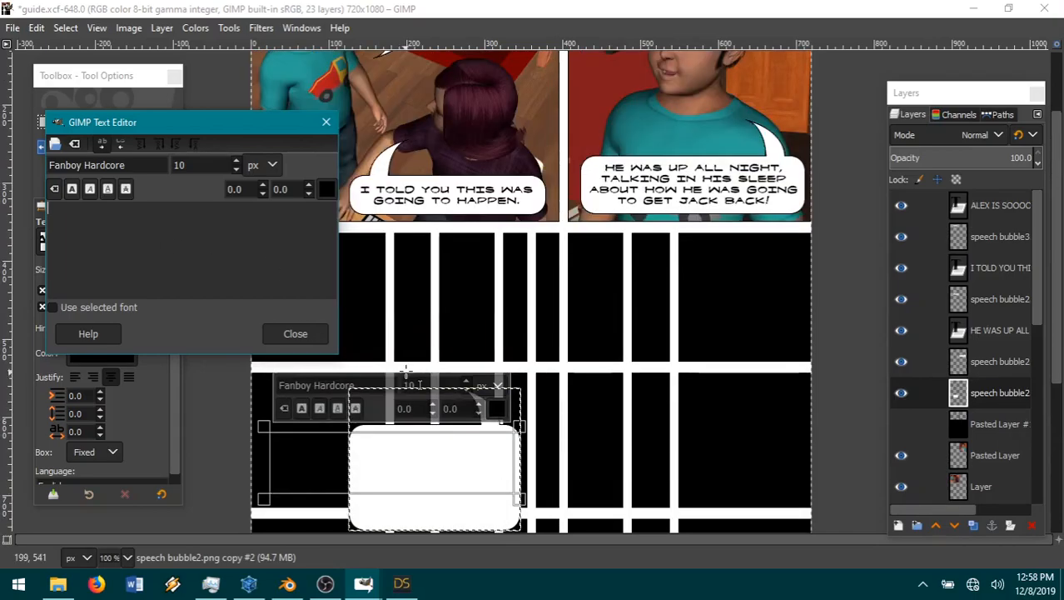
Step: Enter "THEN HE LOCKED JACK OUT SO HE COULDN'T USE THE BATHROOM THIS MORNING" as the speech bubble text
text(THE)
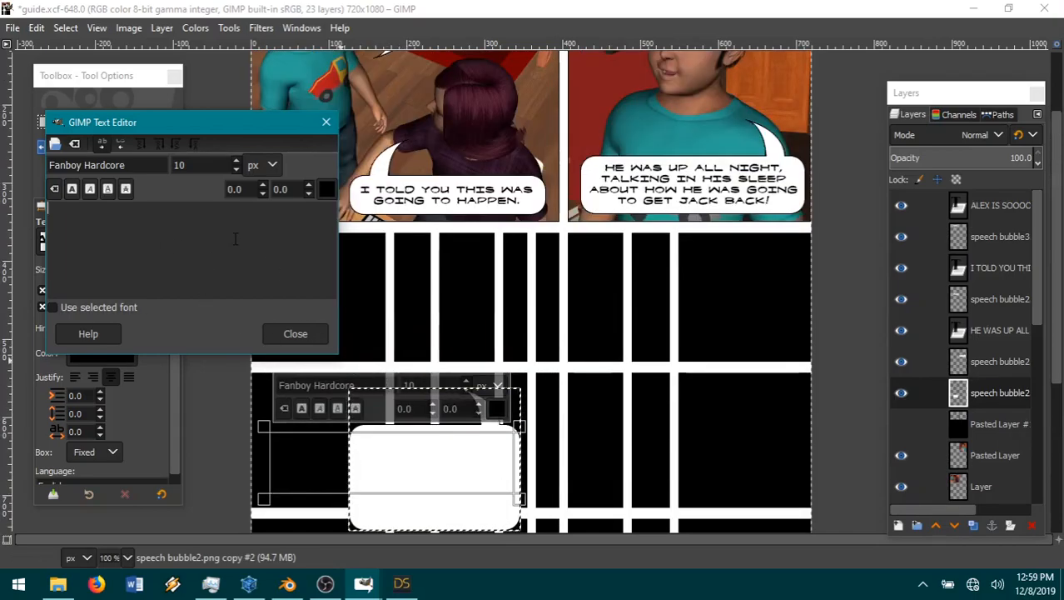
text(N HE LOCKED )
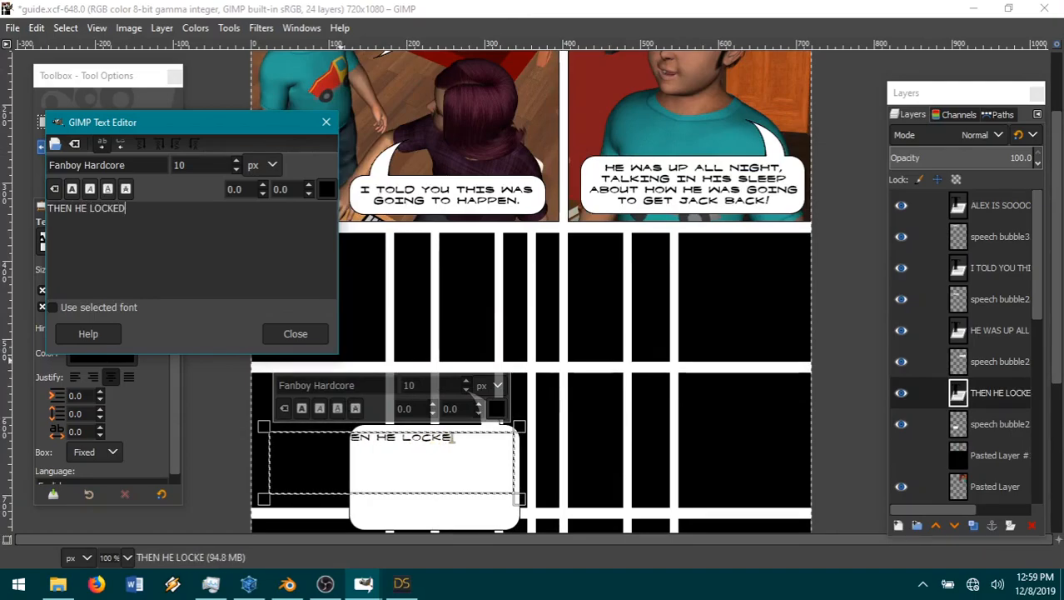
text(JACK OUT)
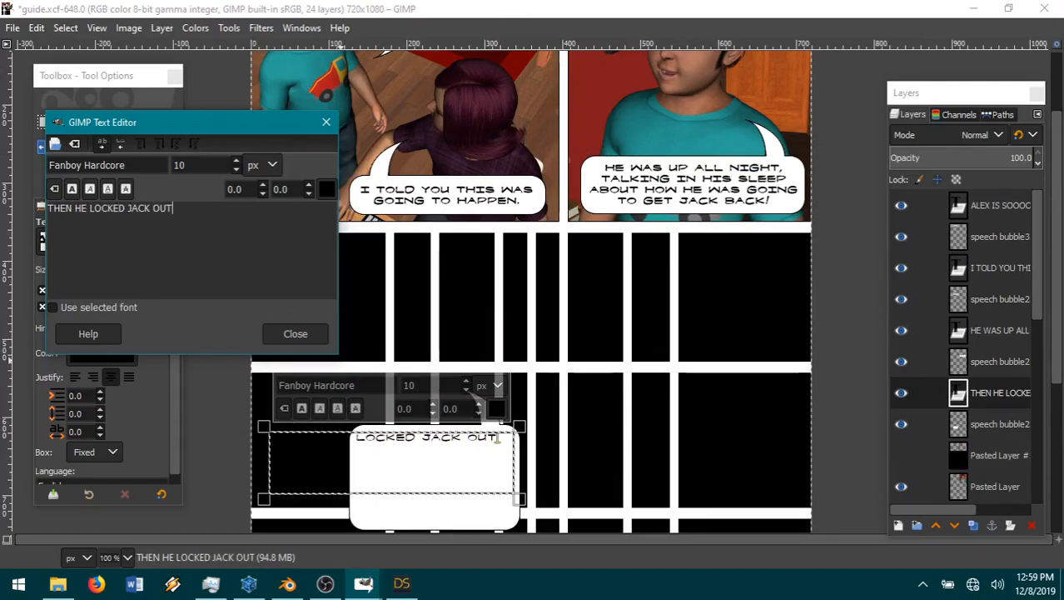
text( SO HE COULDN'T )
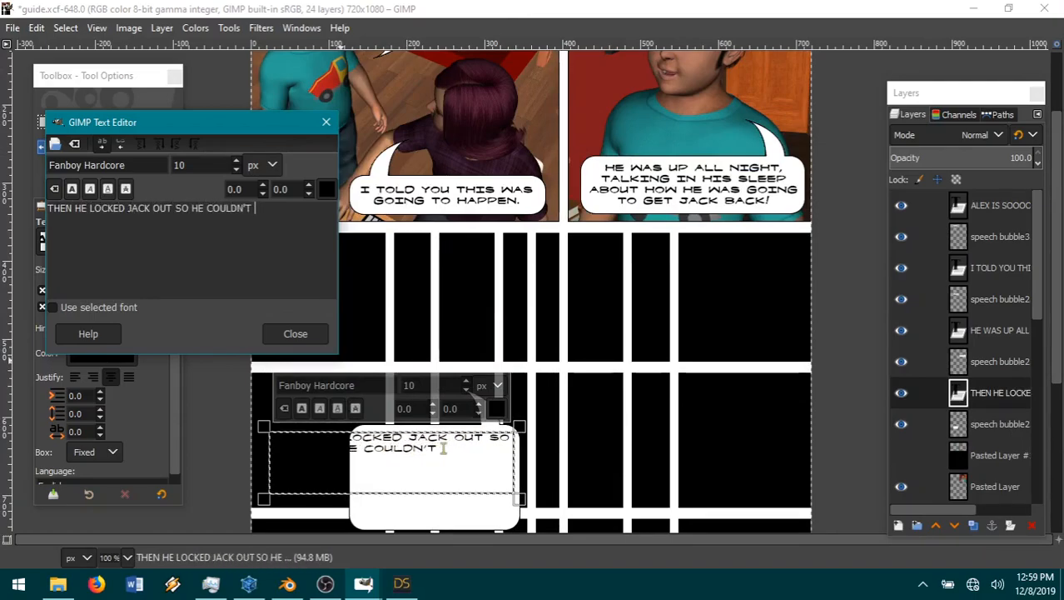
text(USE THE BATH)
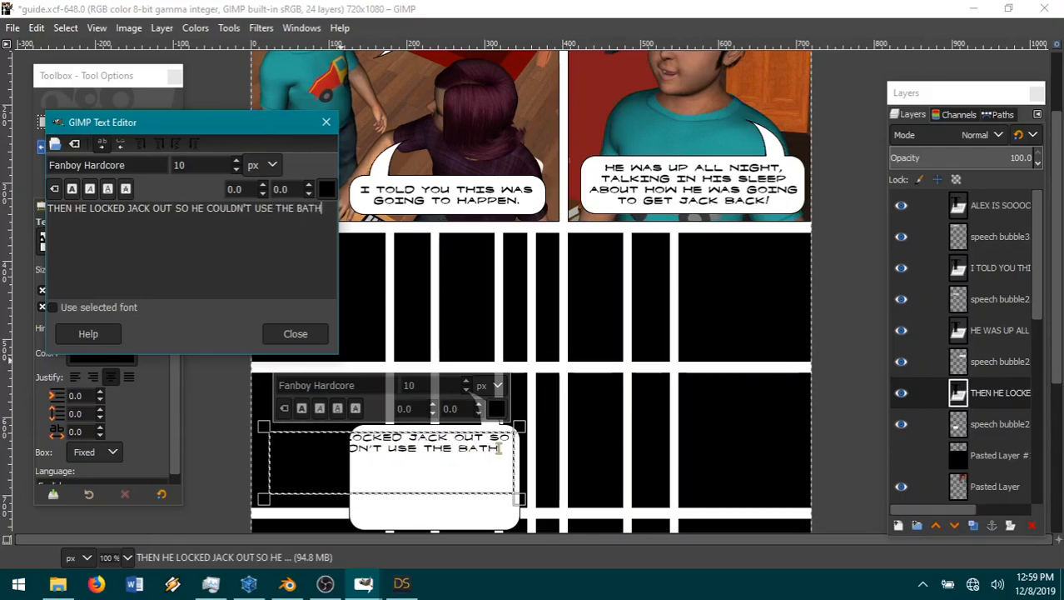
text(ROOM THIS MORNING)
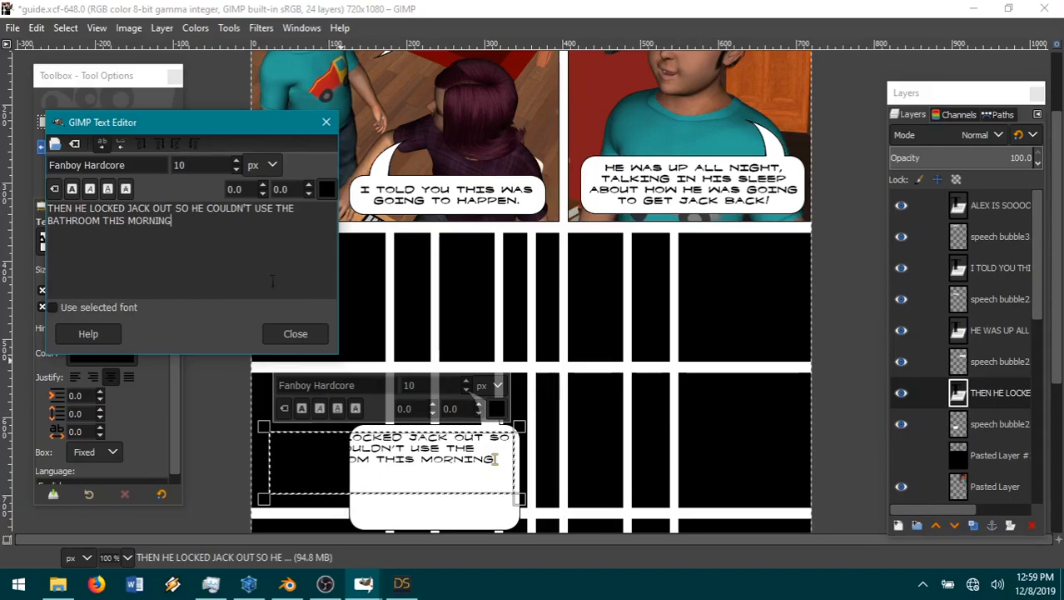
Step: Replace the whole bubble text with "HE TRIED TO KEEP JACK OUT THIS MORNING, BUT I LET HIM IN! HE HE."
triple_click(82, 209)
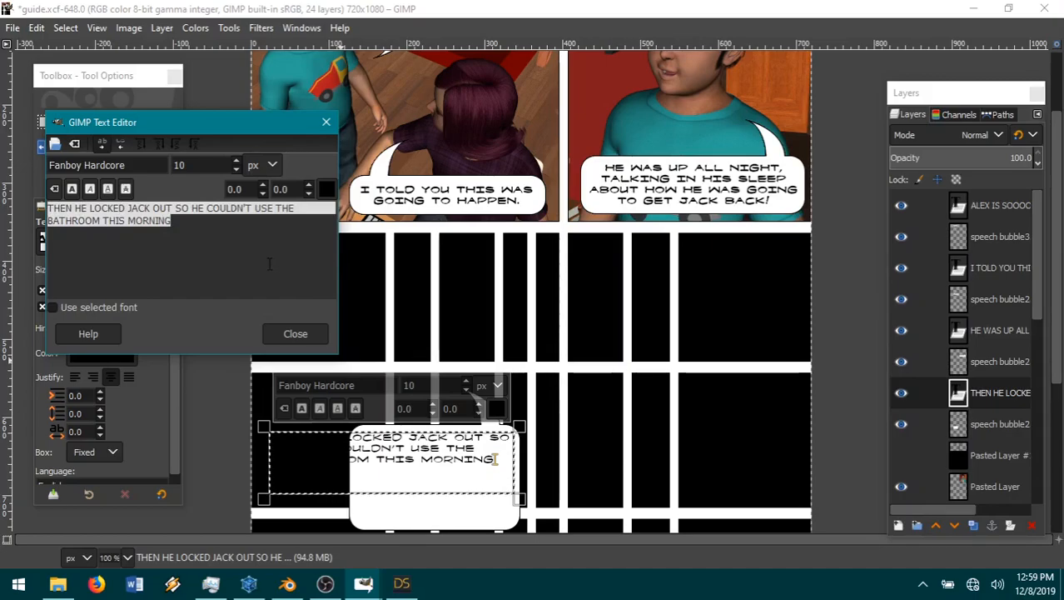
text(HE TRIED TO KEEP JACK OUT THIS )
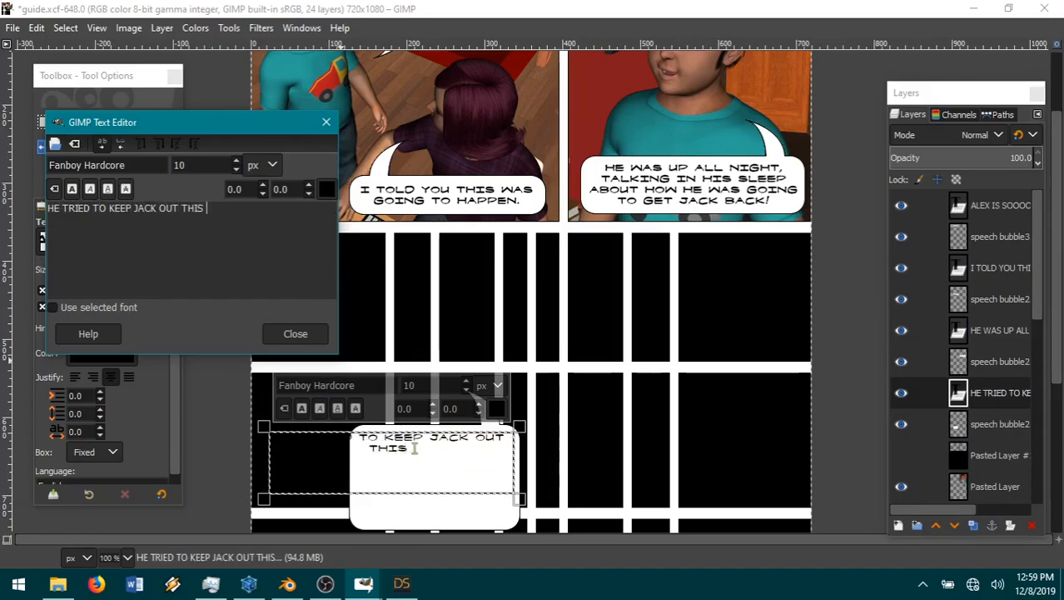
text(MORNING, BUT I LET HIM IN)
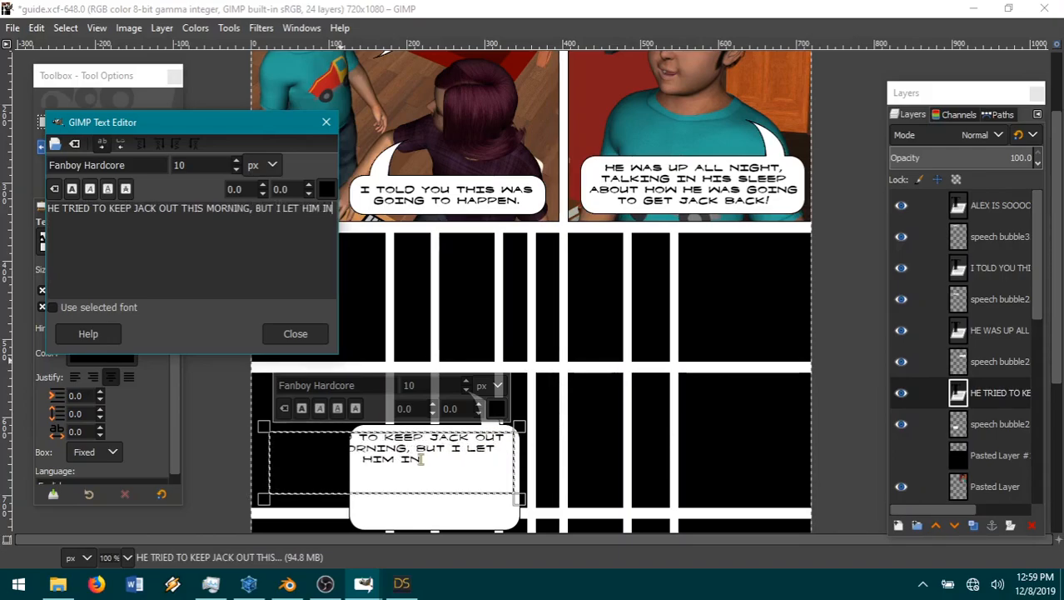
text(!  HE HE.)
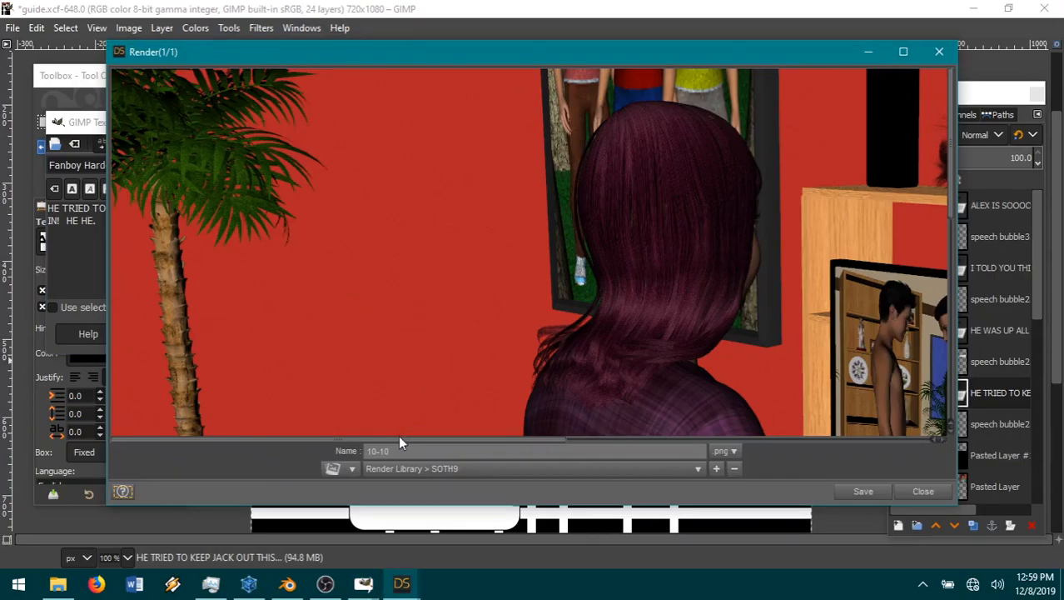
Step: Look over the finished render and save it as the 10-10 png in the SOTH9 render library
drag(399, 438, 671, 439)
scroll(664, 327, down, 5)
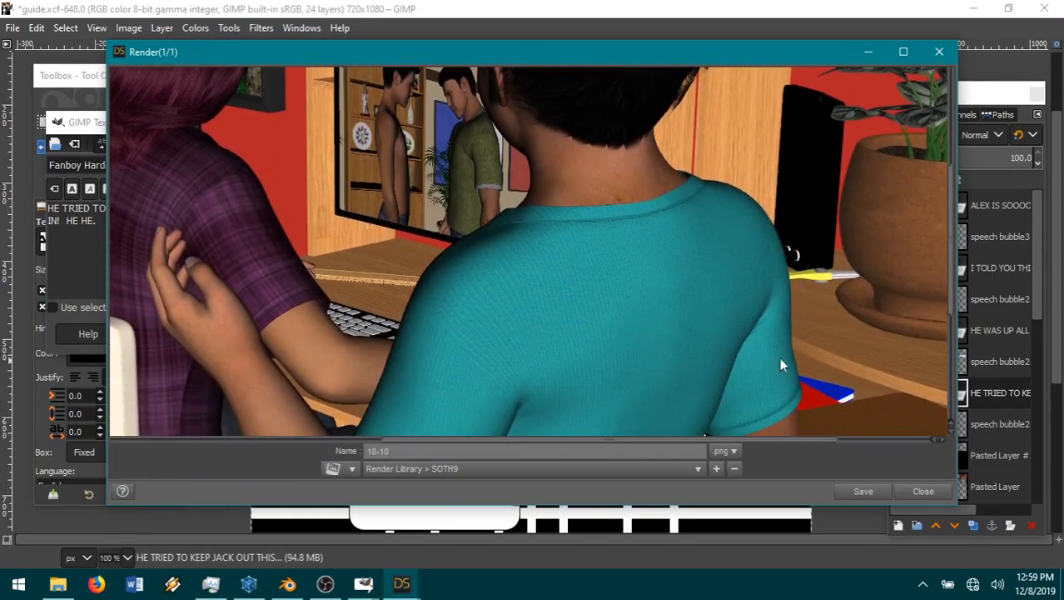
drag(585, 440, 514, 443)
scroll(608, 365, up, 3)
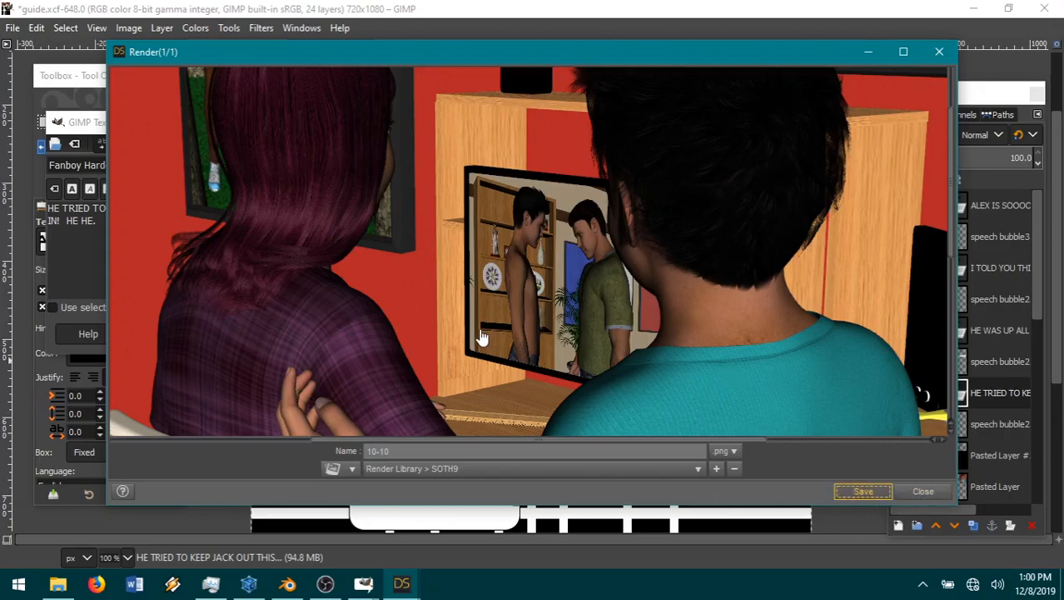
Step: Return to GIMP and open 10-10.png from the SOTH9 folder as a new layer in guide.xcf
click(83, 79)
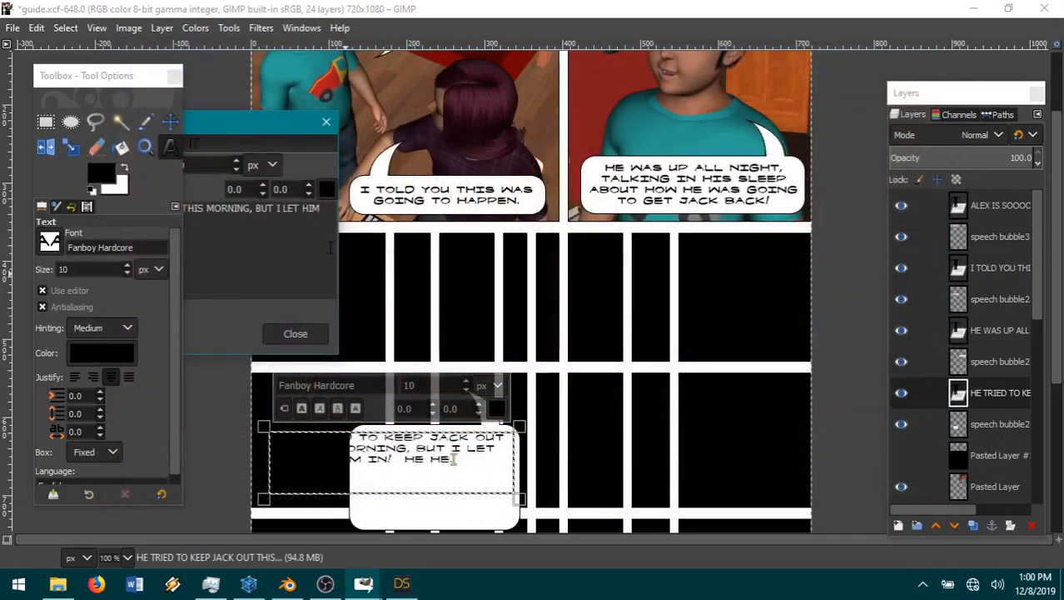
click(37, 27)
mouse_move(13, 27)
click(52, 104)
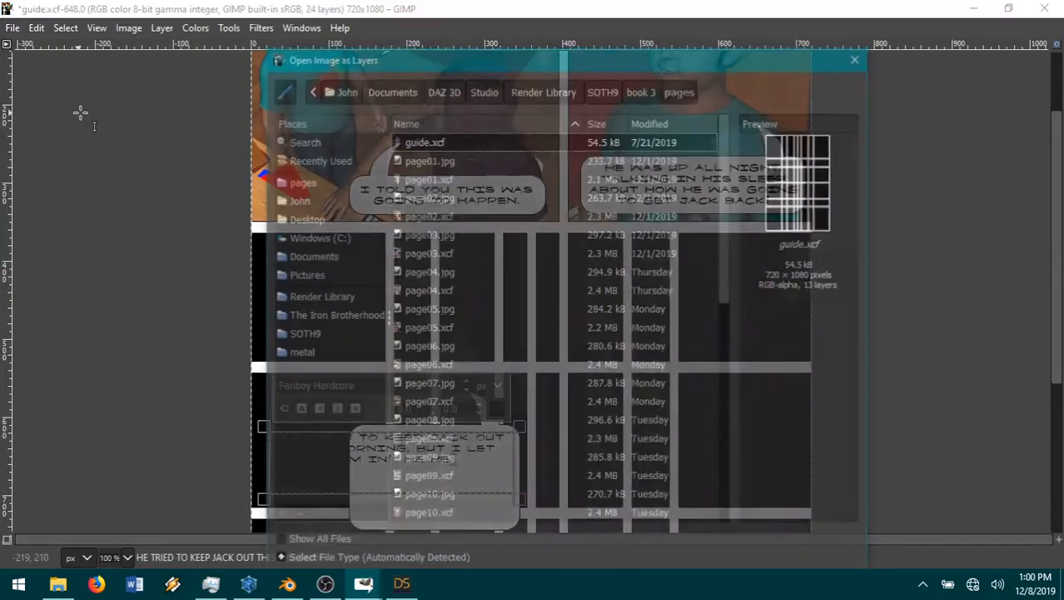
click(600, 92)
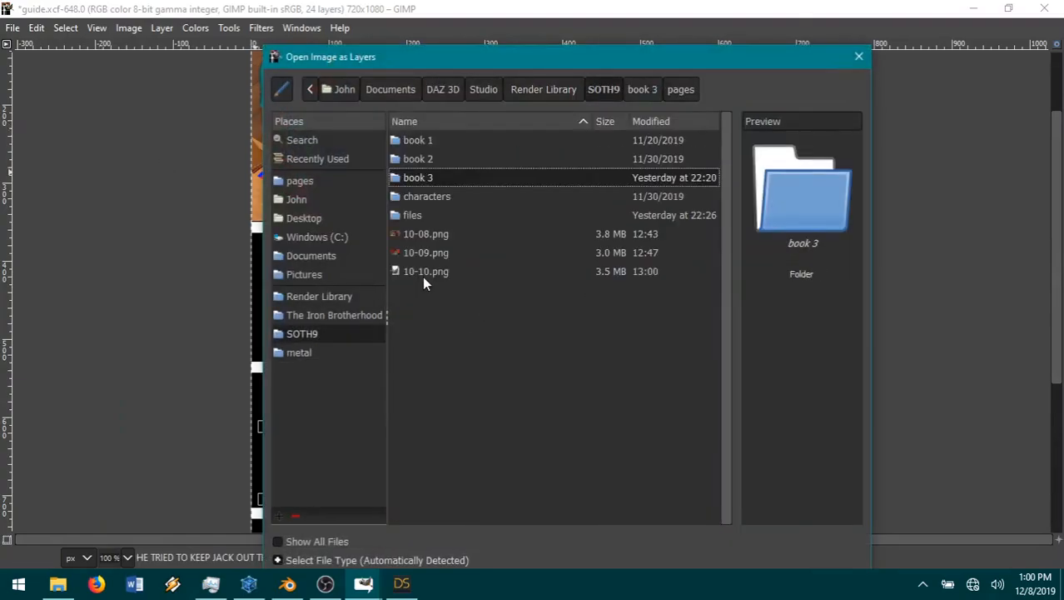
double_click(425, 271)
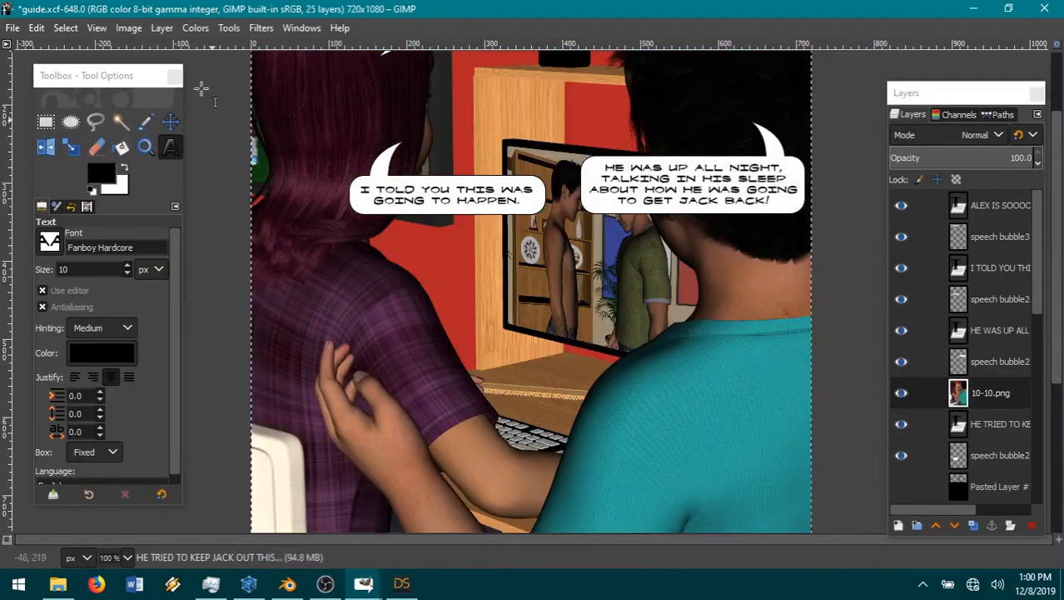
Step: Scale the 10-10.png layer to 33% and move it left so both characters sit inside the left panel
click(161, 27)
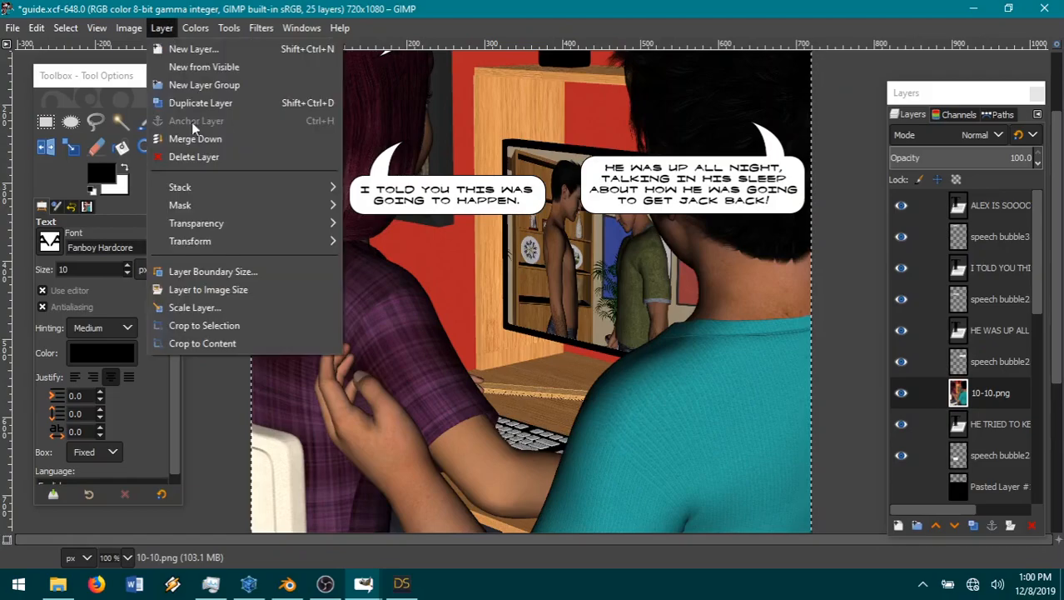
click(196, 309)
text(33)
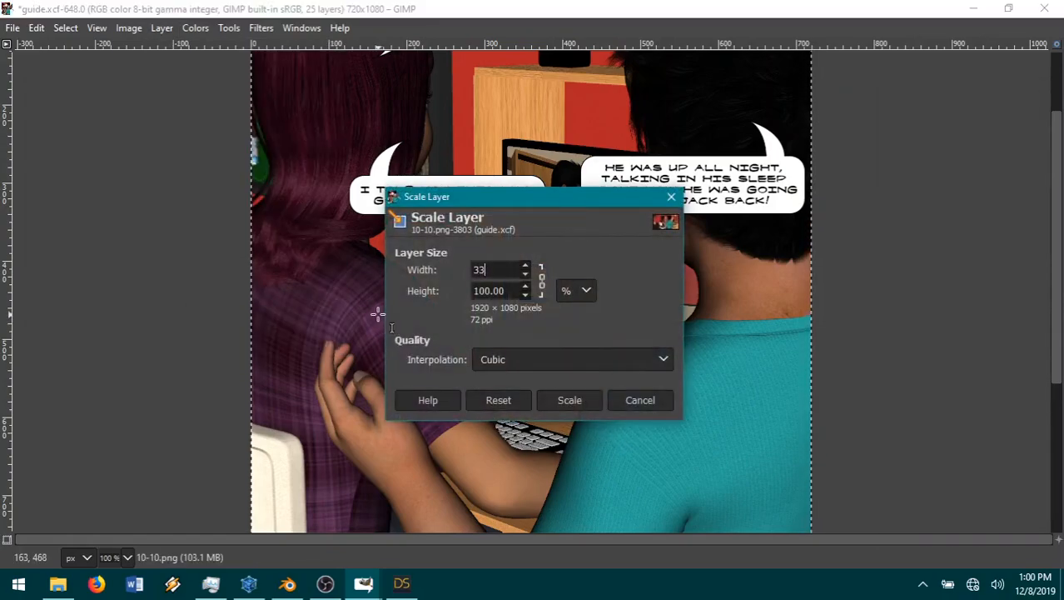
key(Return)
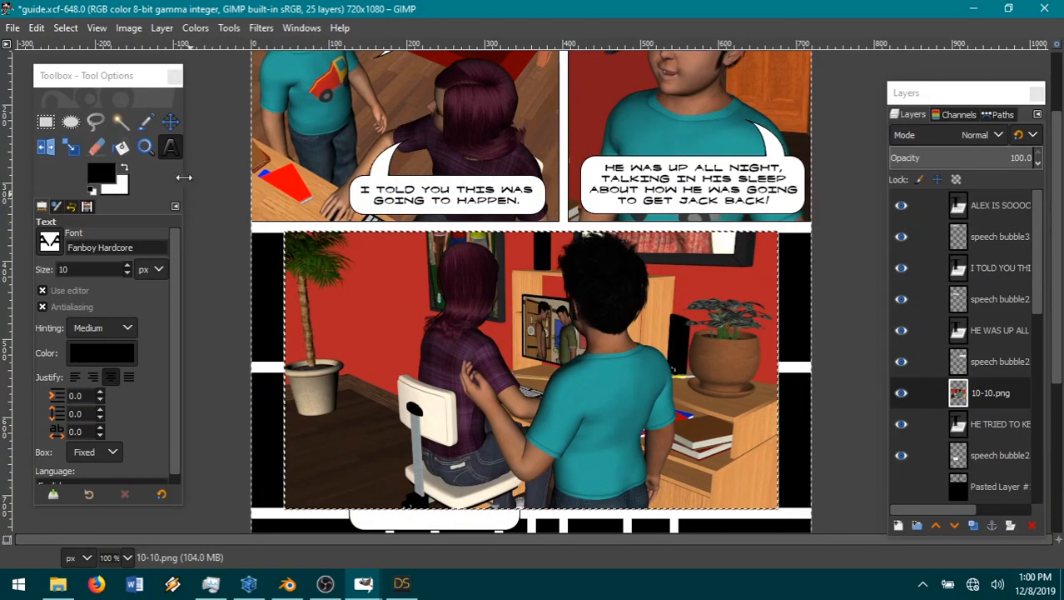
click(170, 122)
drag(580, 359, 481, 372)
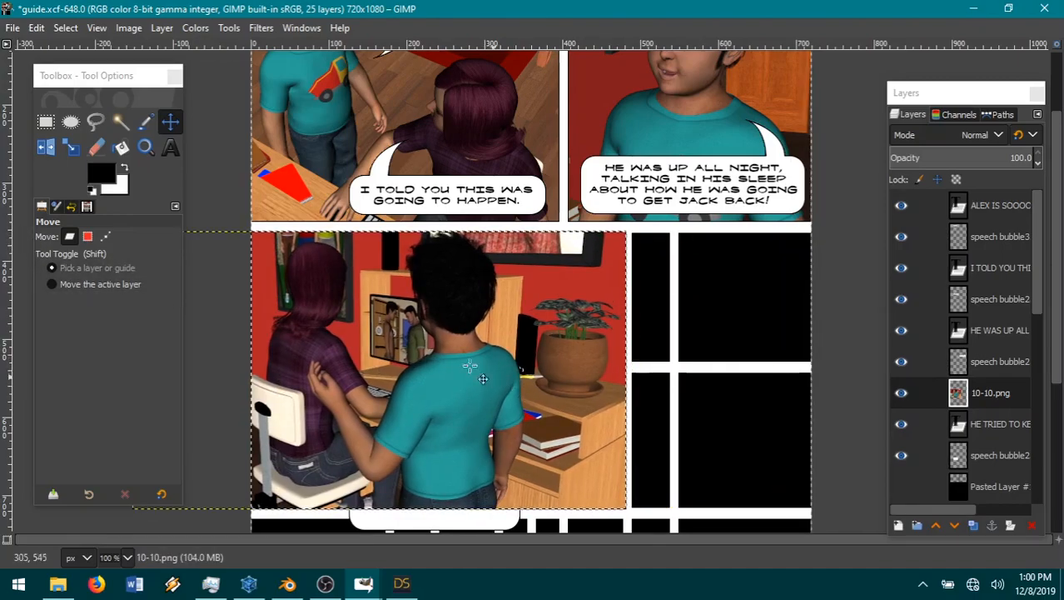
Step: Cut away the part of the 10-10 picture to the right of about 355 px and clear the selection
click(45, 123)
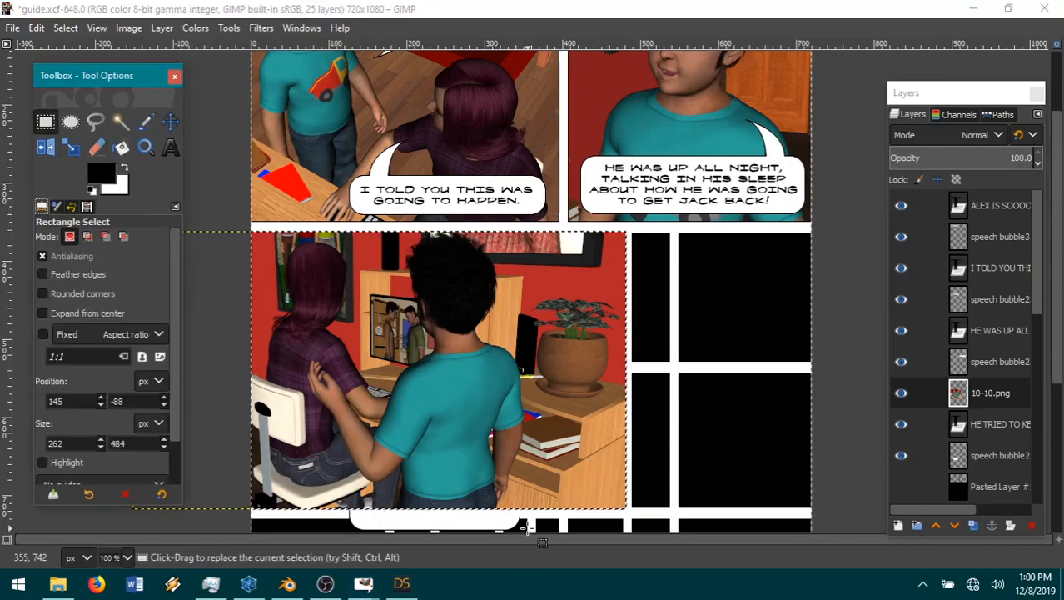
drag(528, 527, 747, 198)
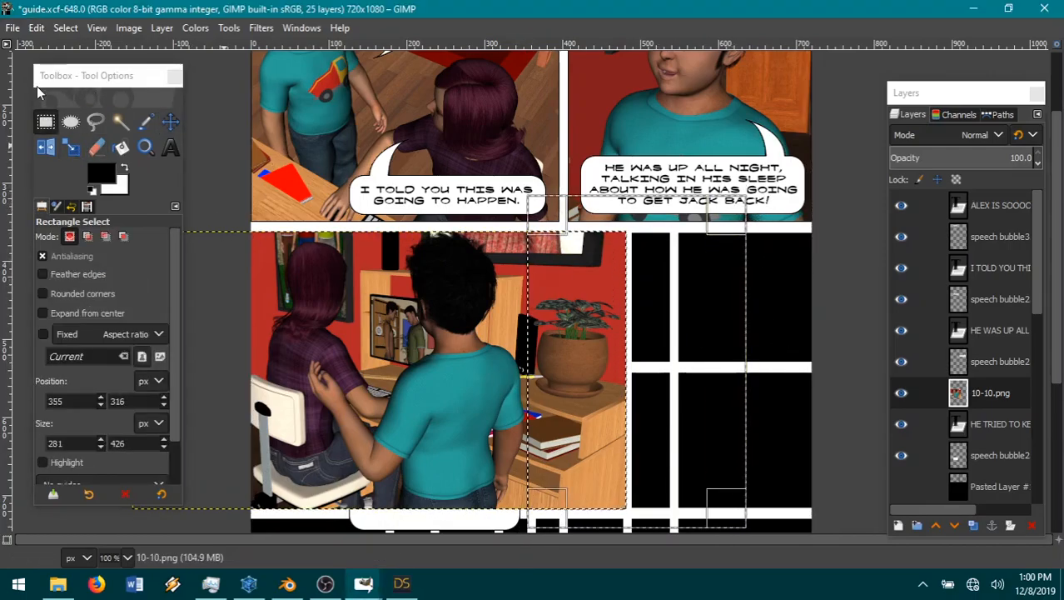
click(42, 28)
click(54, 114)
click(65, 27)
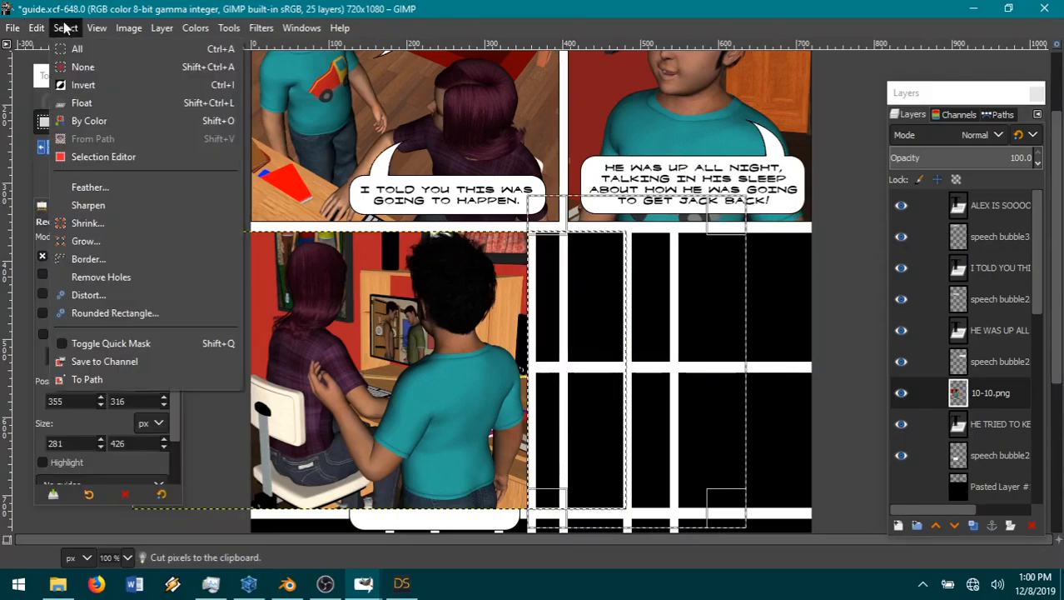
click(80, 67)
Step: Move the 10-10.png layer below the new dialogue text and its speech bubble layer in the layer stack
scroll(666, 296, down, 3)
scroll(658, 301, up, 3)
drag(1016, 392, 1017, 468)
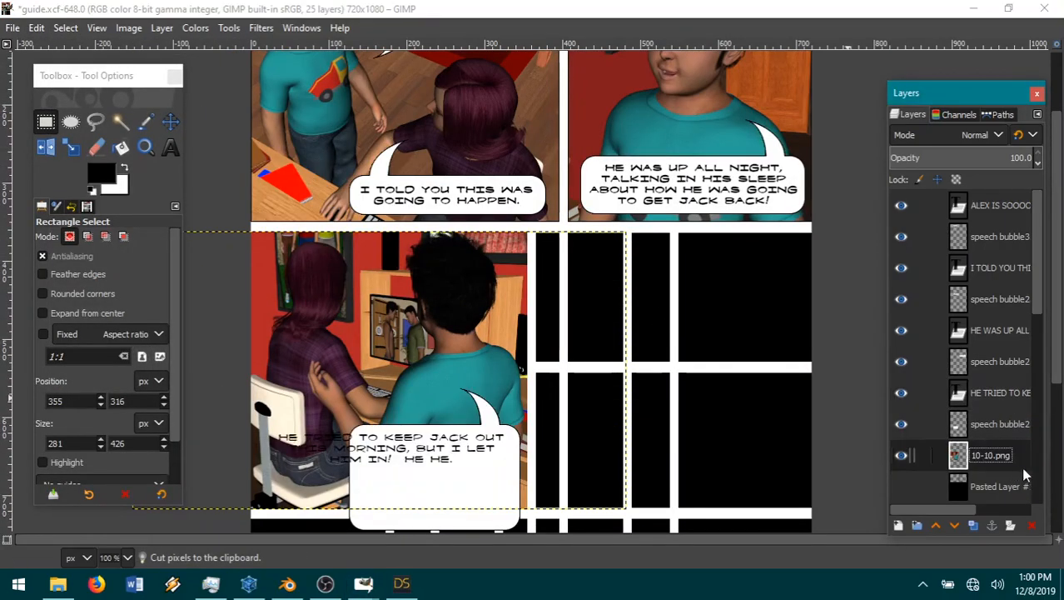
scroll(574, 342, down, 3)
scroll(594, 345, up, 3)
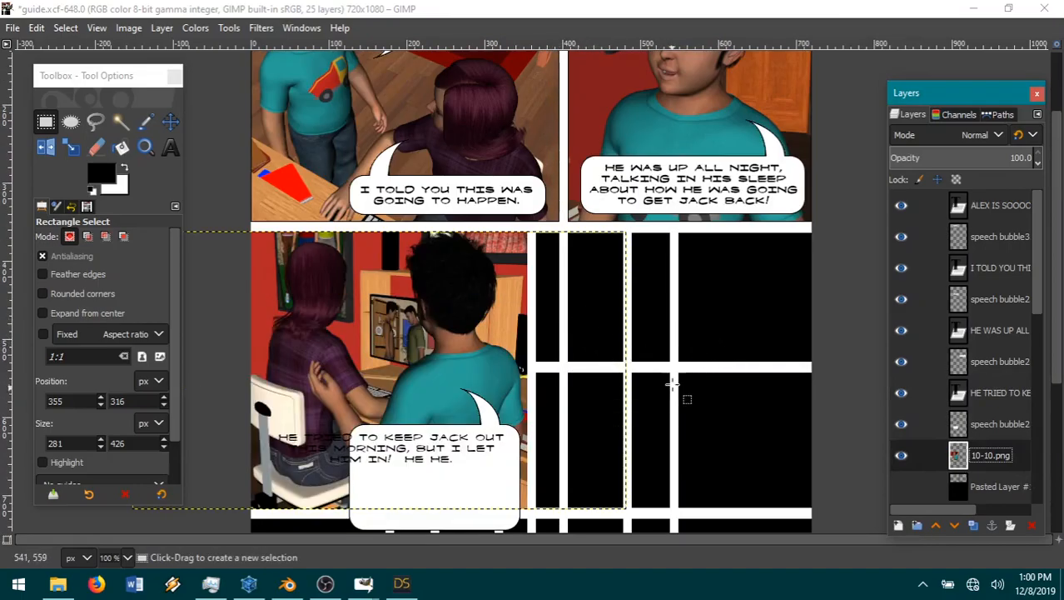
scroll(679, 384, down, 3)
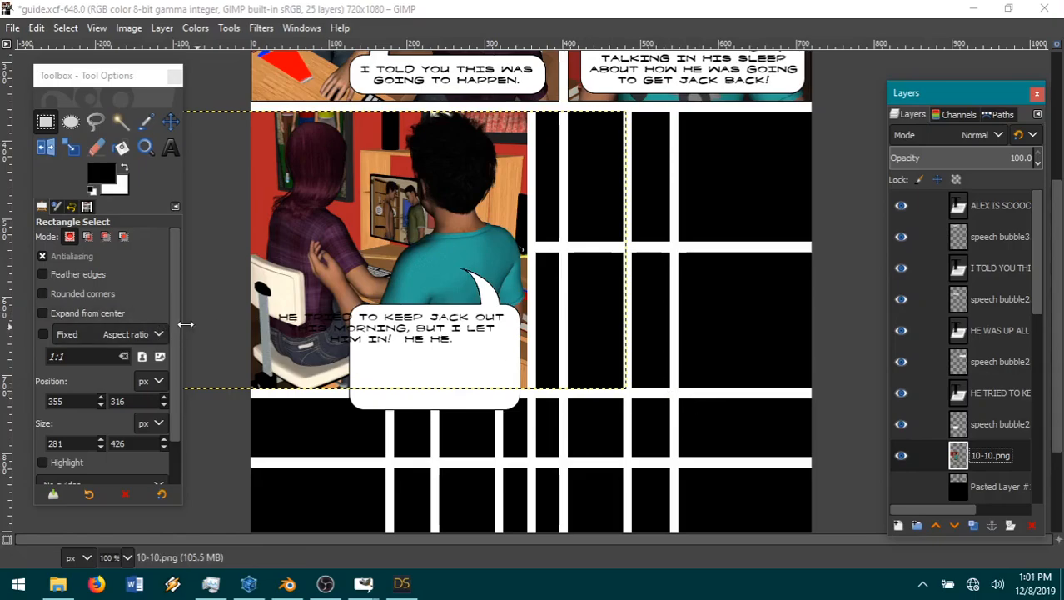
Step: Narrow the text box of the "HE TRIED TO KEEP JACK OUT" dialogue from its left side and reduce its height
click(170, 147)
click(360, 327)
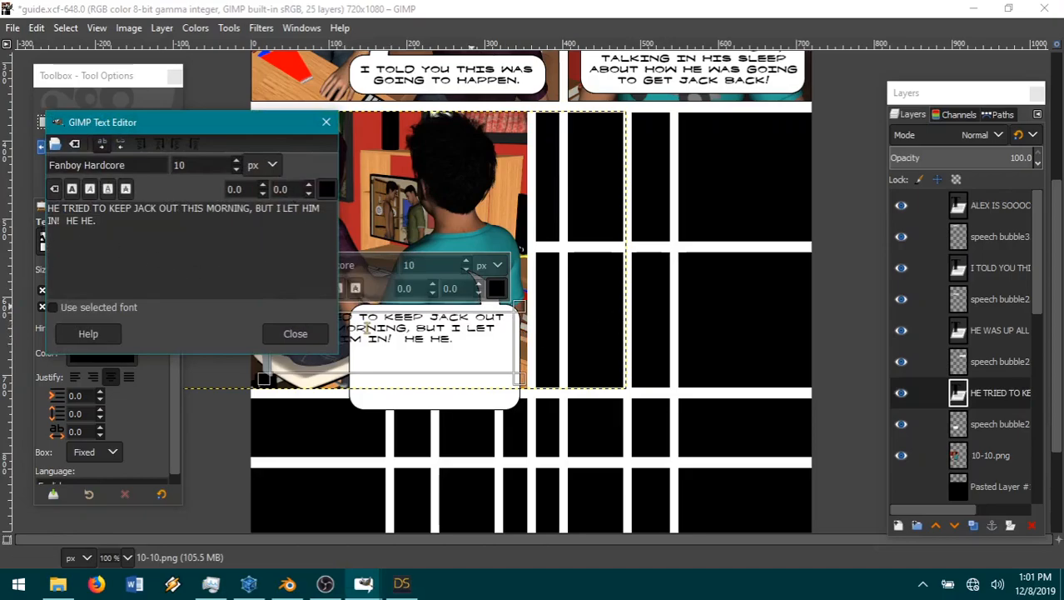
key(ctrl+a)
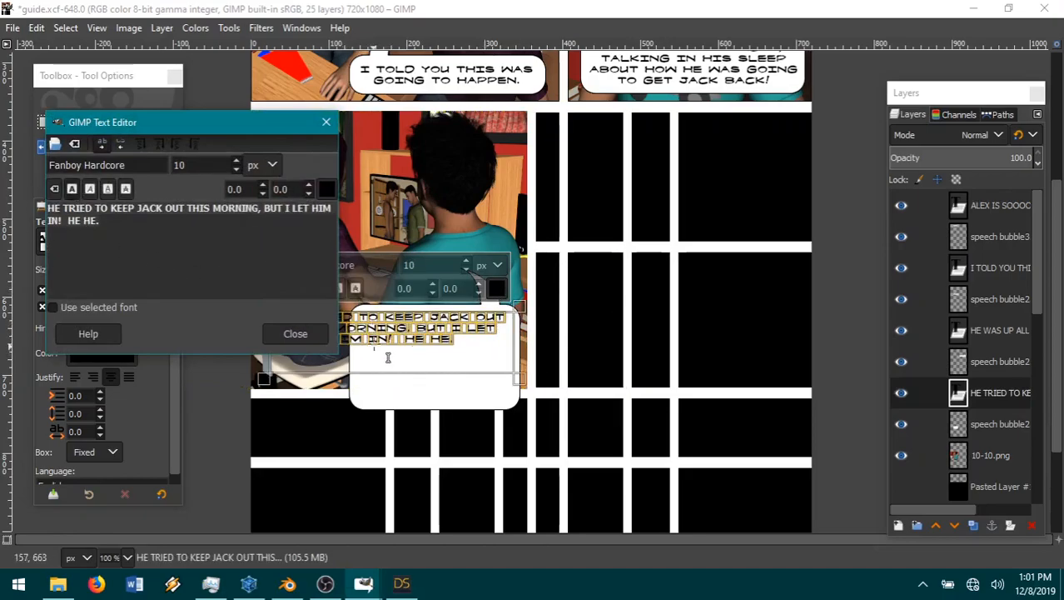
drag(242, 132, 212, 48)
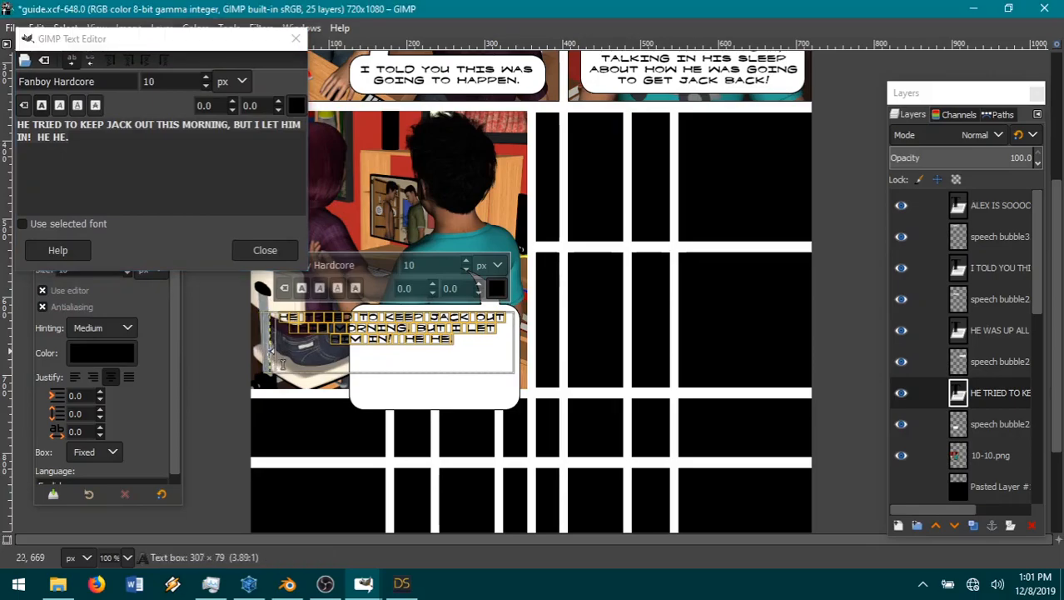
drag(286, 365, 310, 370)
drag(418, 393, 418, 376)
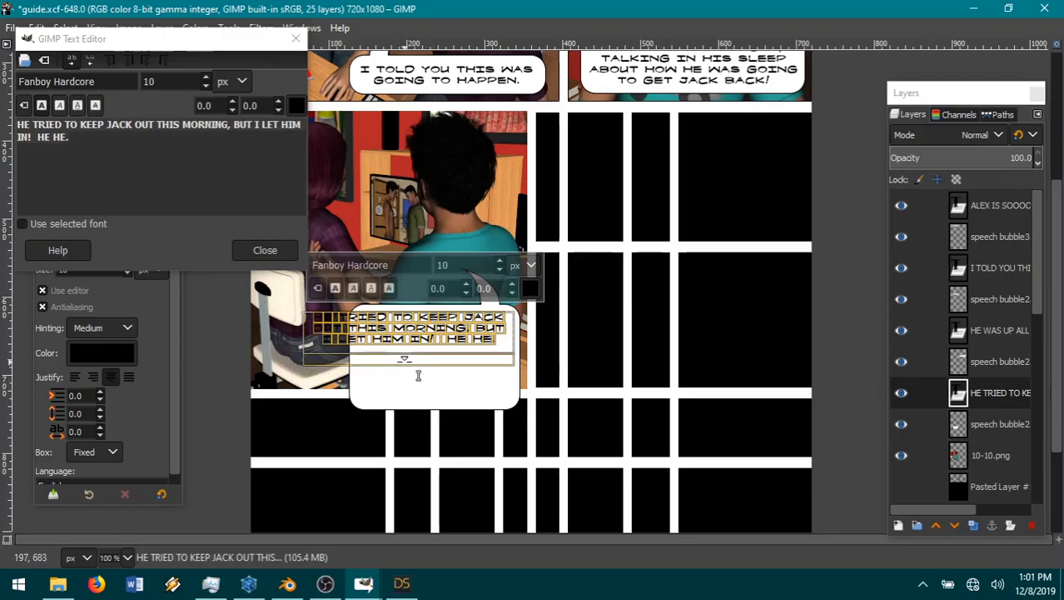
Step: Nudge the dialogue's speech bubble slightly left and copy its left part into a new layer
click(1002, 424)
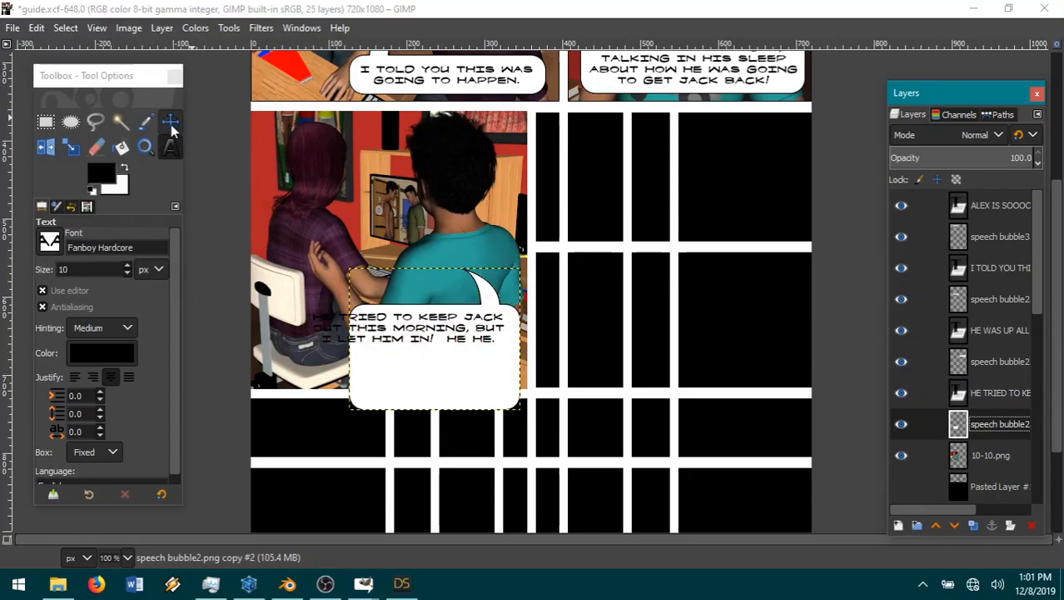
key(m)
click(496, 371)
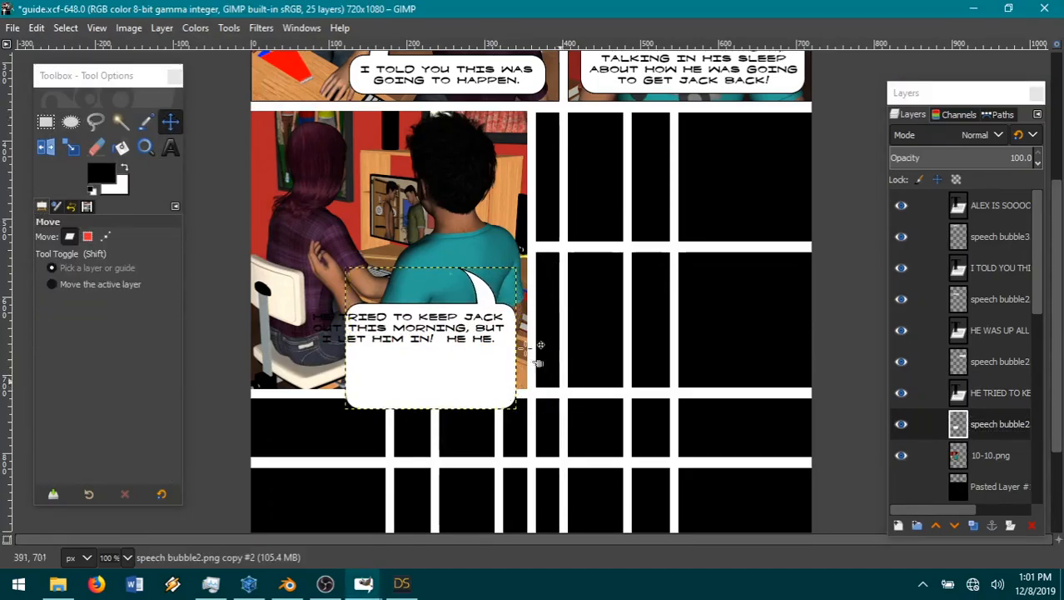
key(r)
drag(469, 295, 258, 431)
key(ctrl+c)
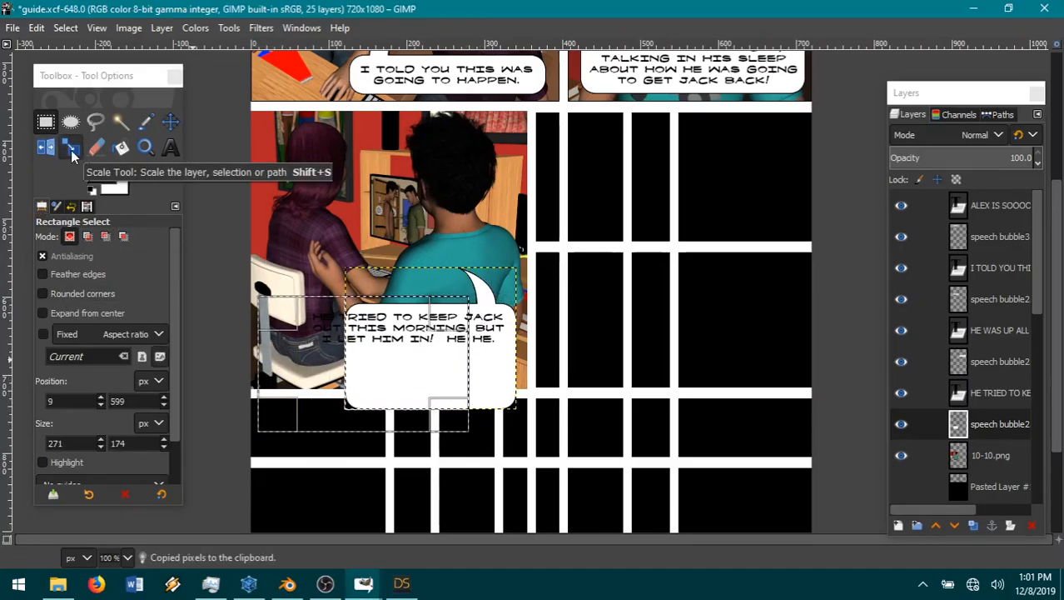
click(37, 28)
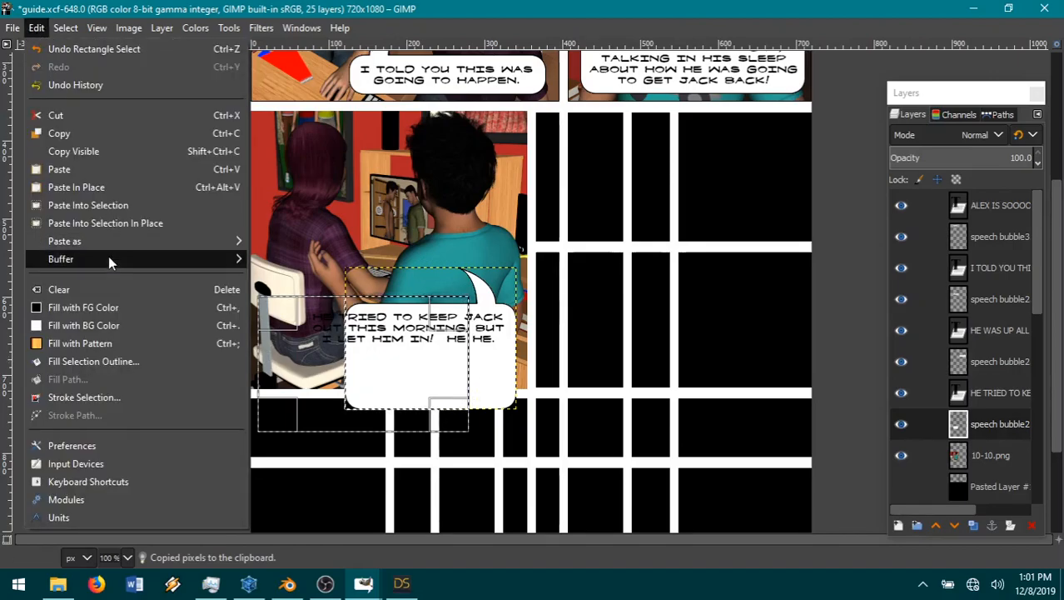
mouse_move(109, 241)
click(292, 241)
Step: Clear the selection, move the copied bubble part left to widen the bubble behind the text, and merge it down
click(170, 122)
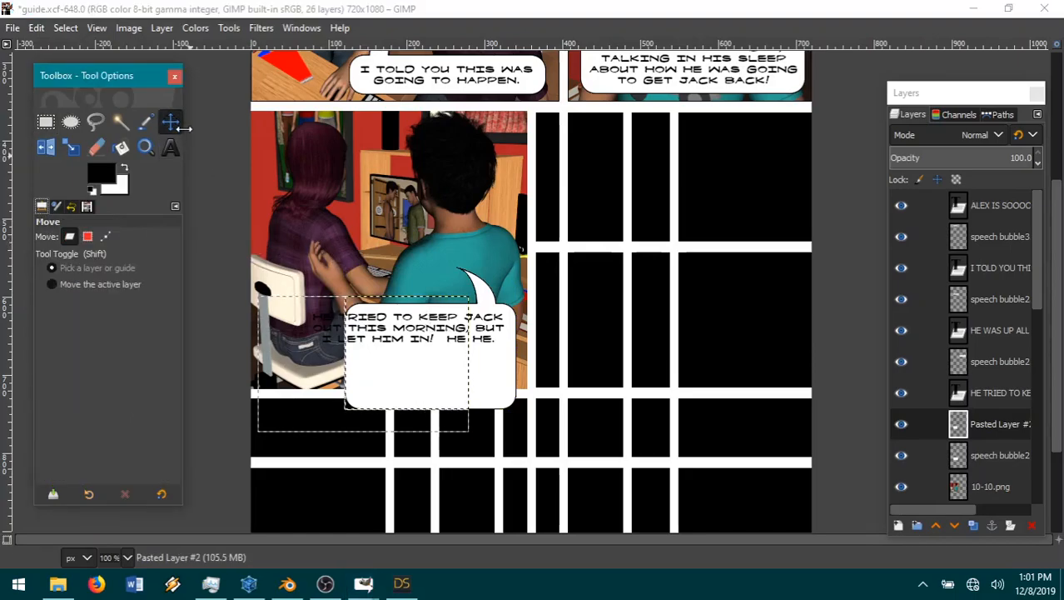
click(66, 29)
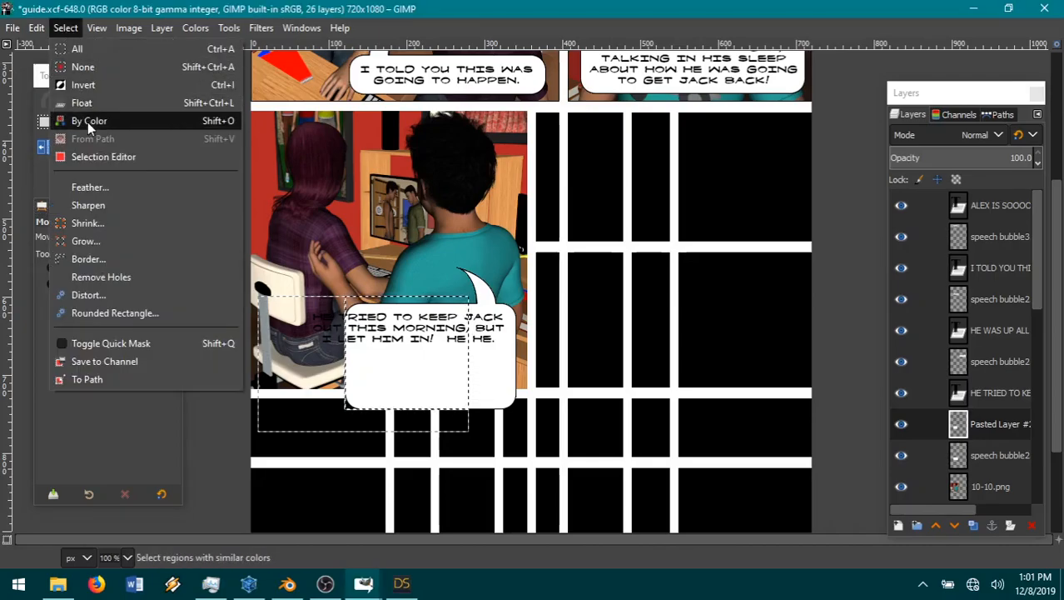
click(93, 68)
drag(404, 358, 369, 373)
right_click(1007, 424)
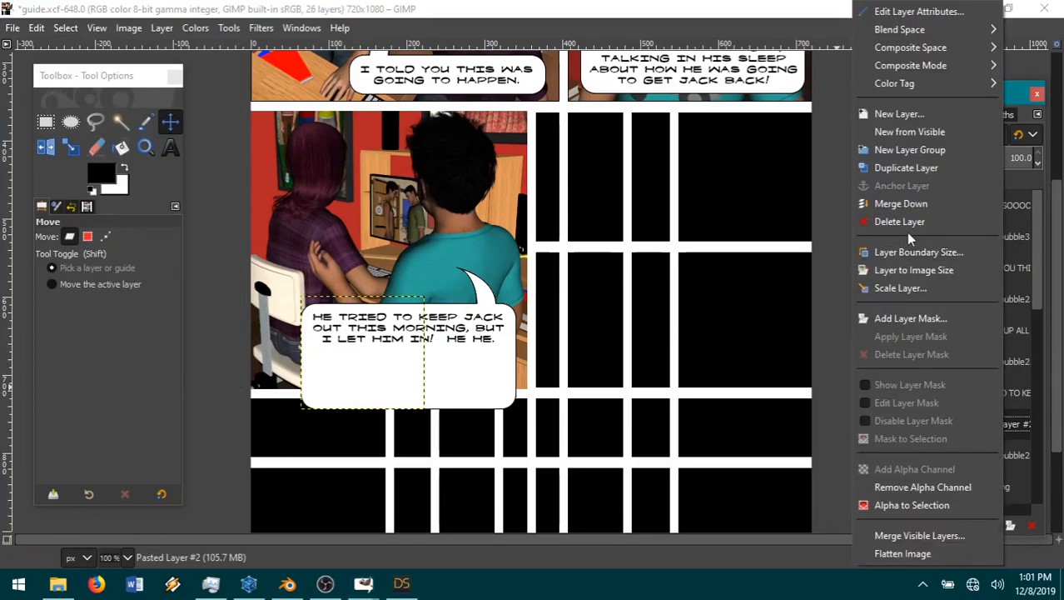
click(900, 221)
Step: Cut away the empty middle band of the speech bubble, cut its bottom edge to the clipboard, and clear the selection
click(45, 121)
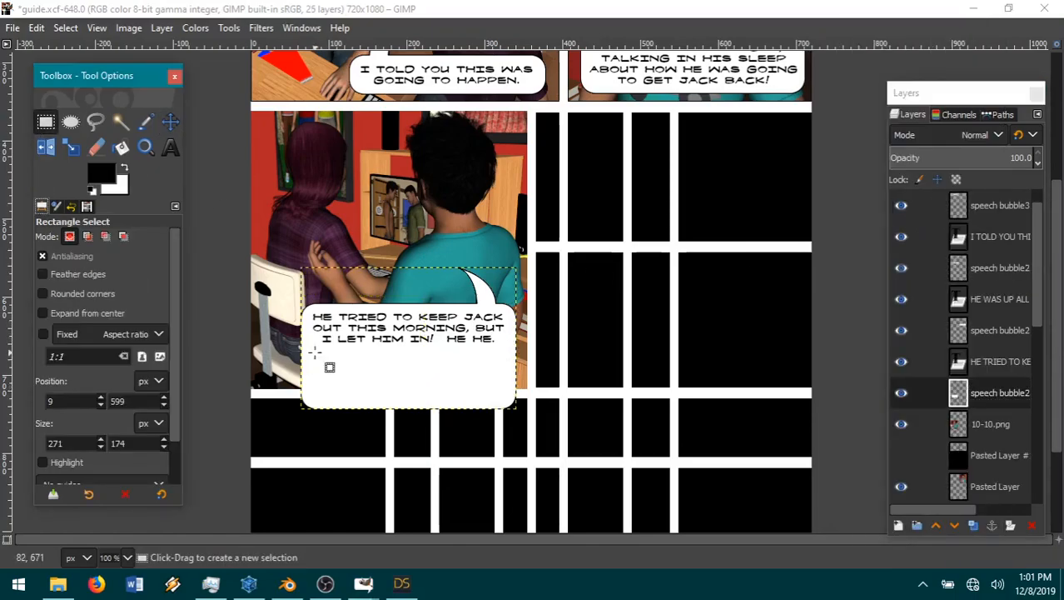
drag(300, 337, 590, 385)
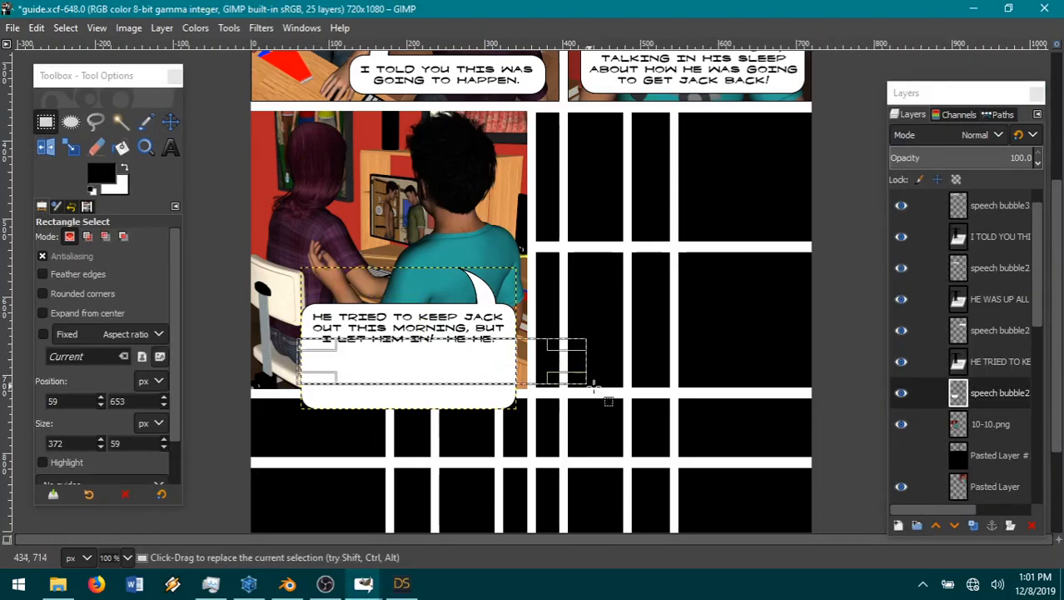
click(36, 27)
click(78, 114)
drag(425, 354, 424, 400)
click(37, 28)
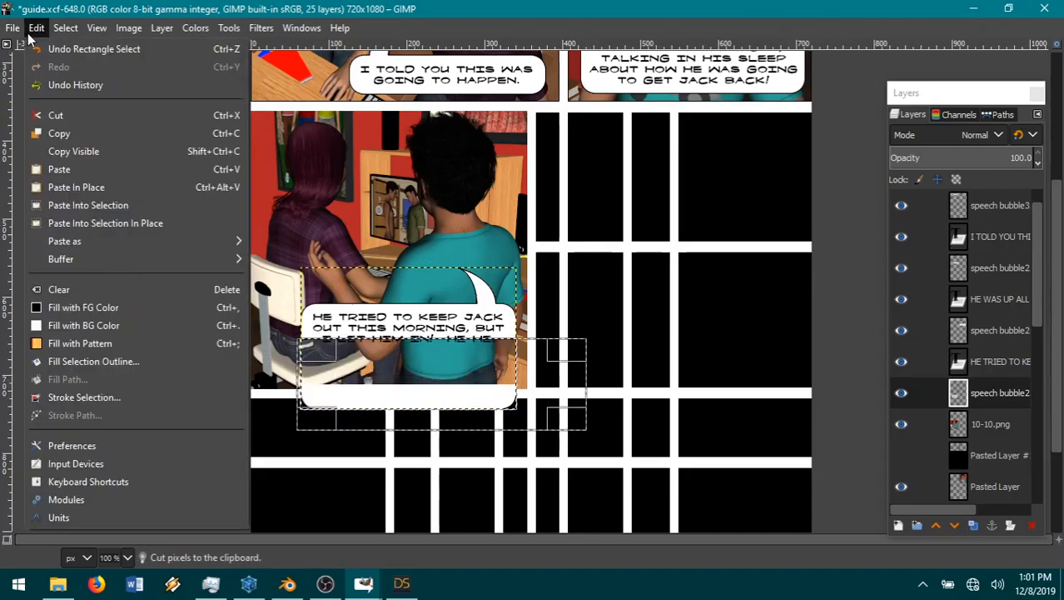
click(65, 117)
click(64, 27)
click(91, 68)
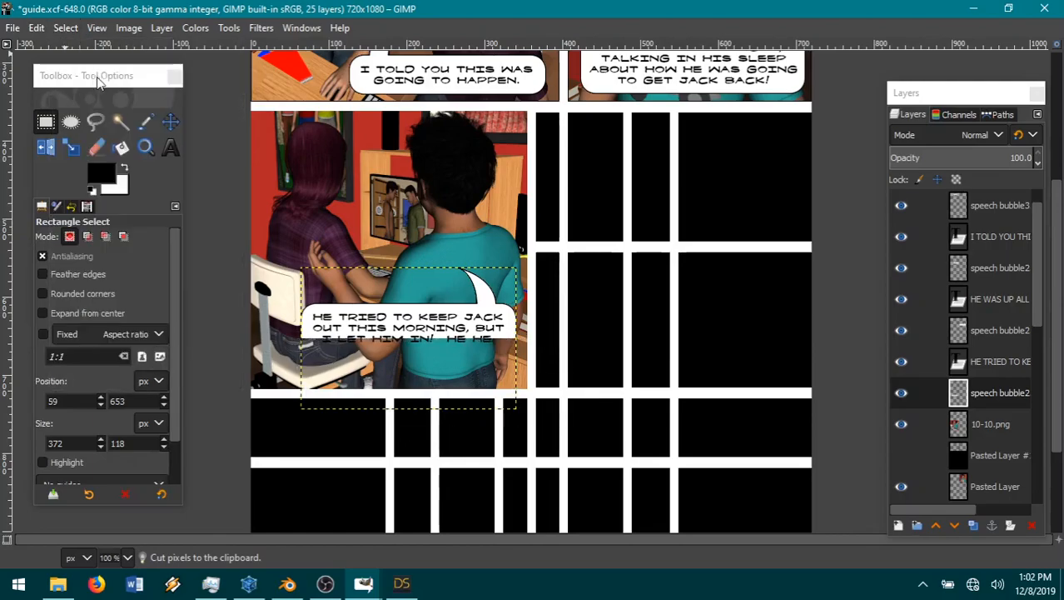
Step: Paste the bubble's bottom edge as a new layer, move it up to close the bubble under the text, and merge it down
click(37, 28)
mouse_move(124, 241)
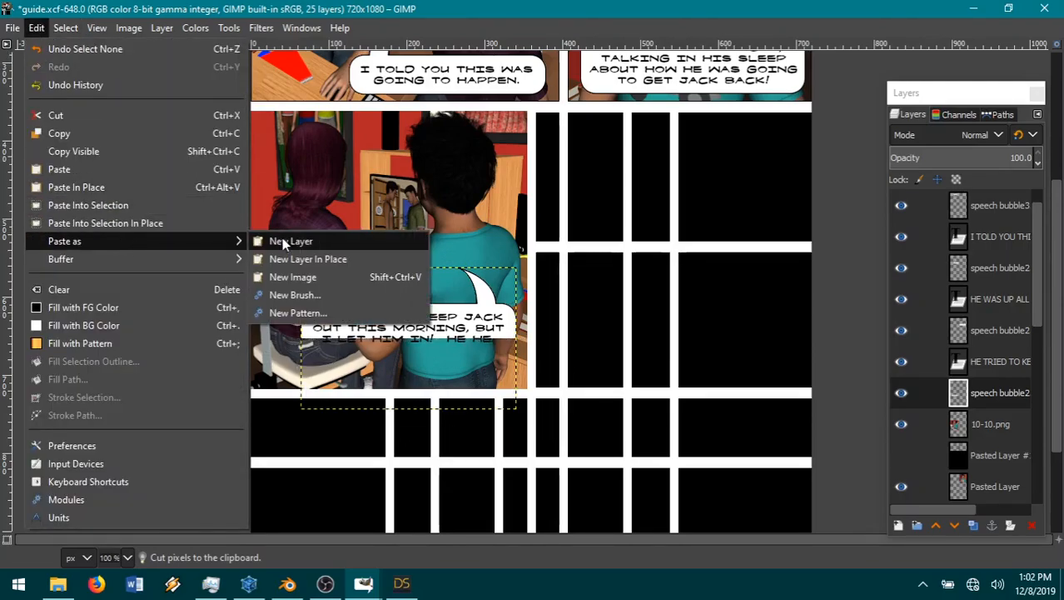
click(282, 241)
key(m)
drag(422, 377, 388, 347)
right_click(938, 386)
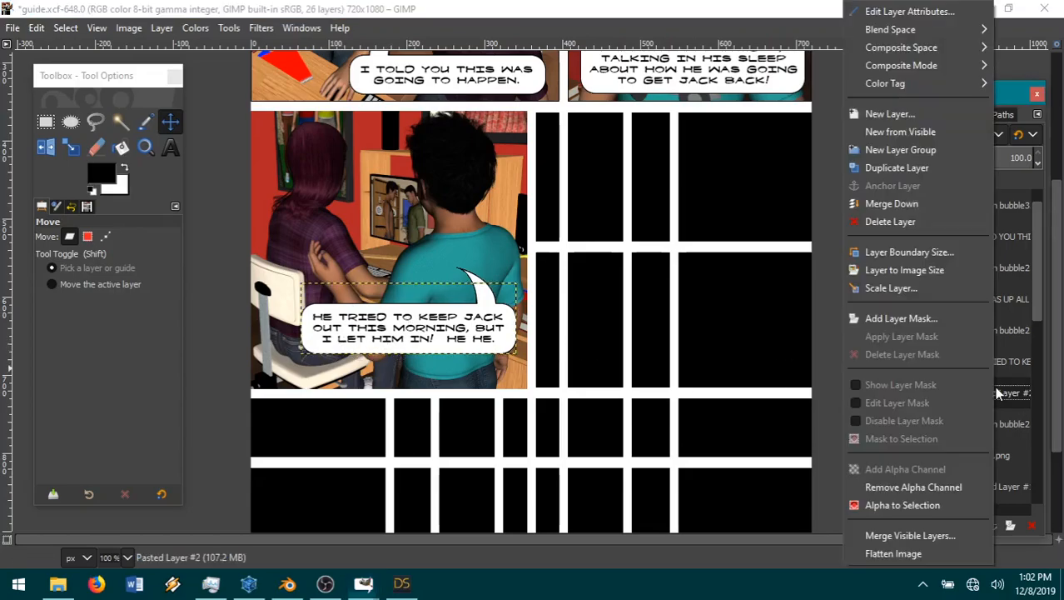
click(881, 205)
Step: Move the speech bubble and its dialogue text down to the lower right corner of the 10-10 picture
drag(510, 360, 515, 385)
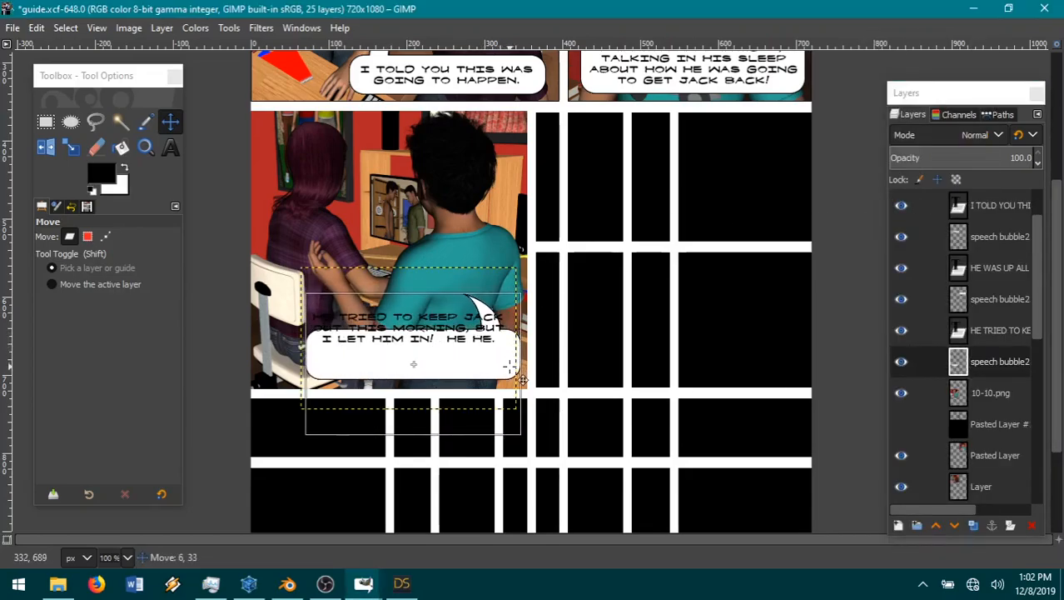
click(988, 330)
drag(472, 353, 476, 380)
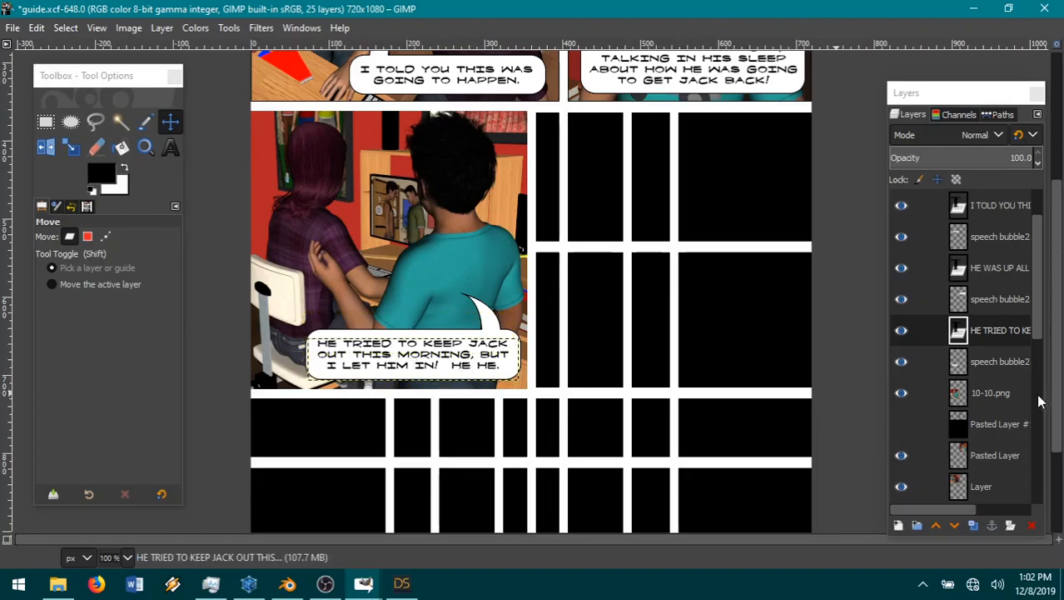
Step: Show the hidden black Pasted Layer #1 and resize the 10-10.png layer to the image size
click(999, 394)
click(452, 379)
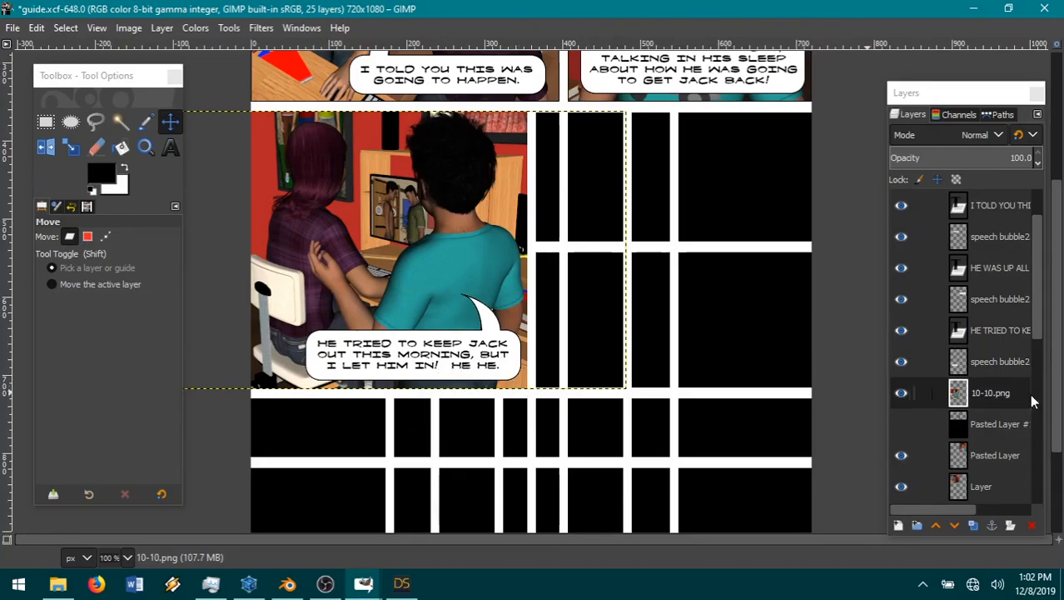
click(902, 425)
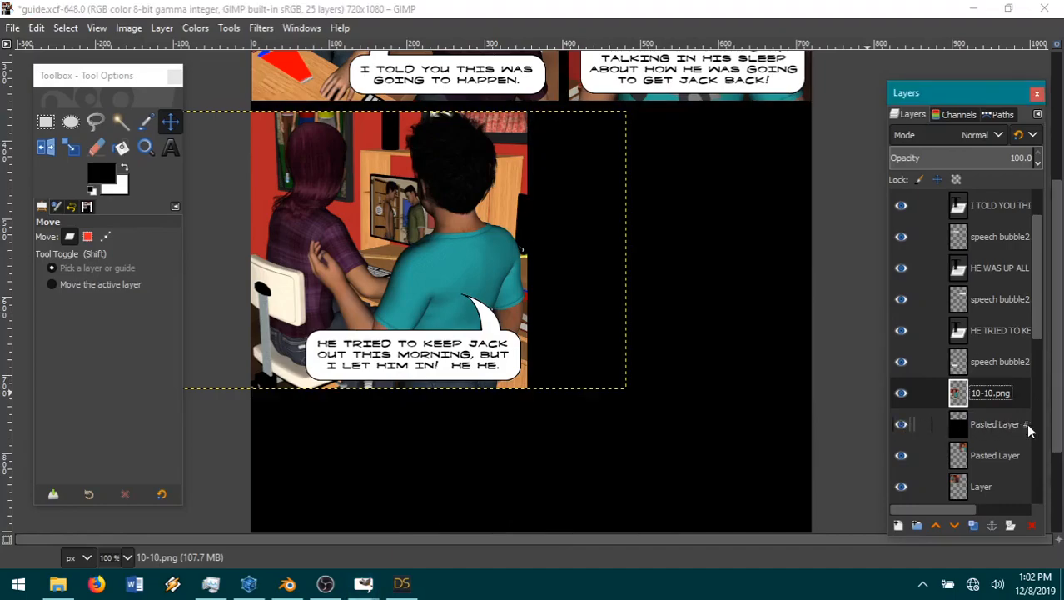
click(161, 28)
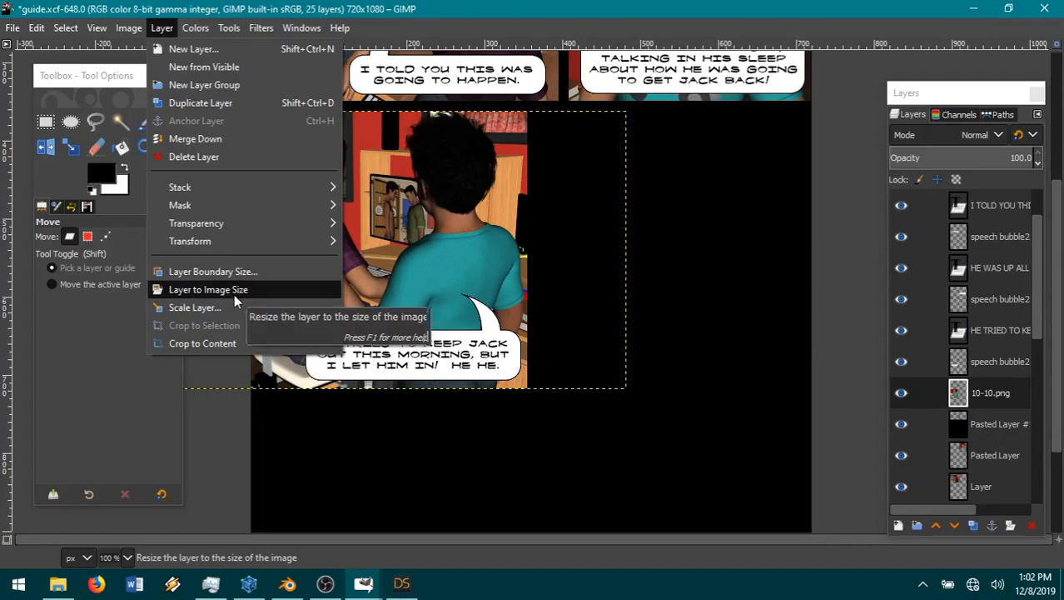
click(233, 291)
Step: Fuzzy-select the transparent area around the 10-10 picture and cut that area out of Pasted Layer #1
click(120, 121)
click(672, 304)
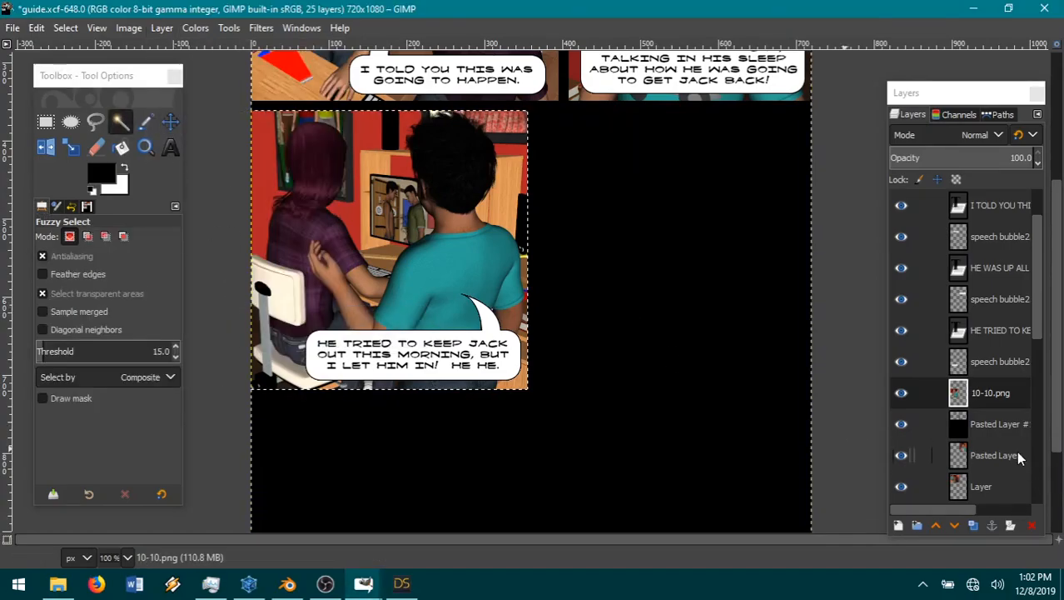
click(999, 424)
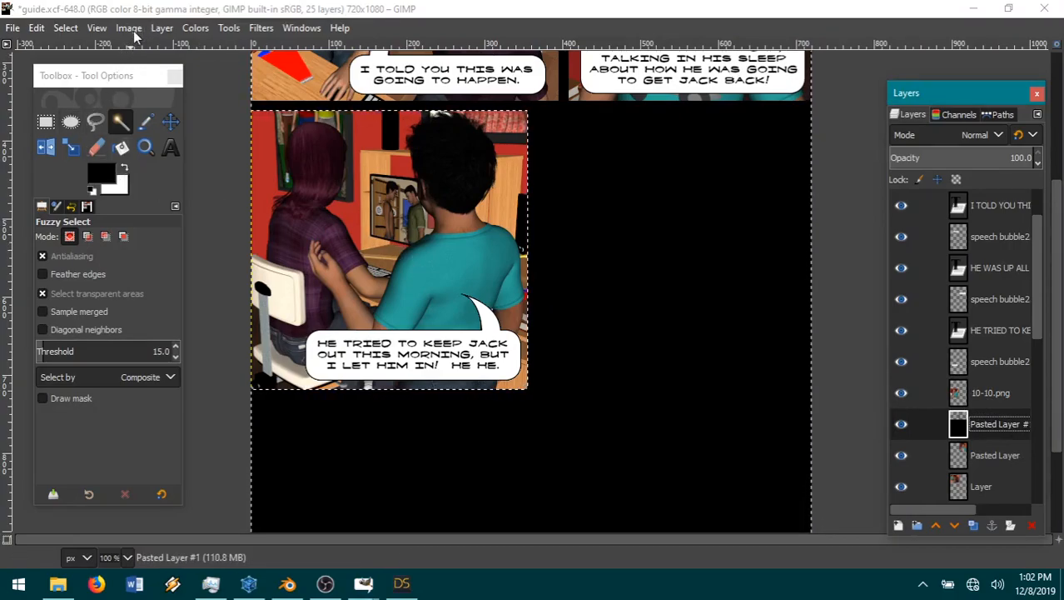
click(40, 29)
click(70, 112)
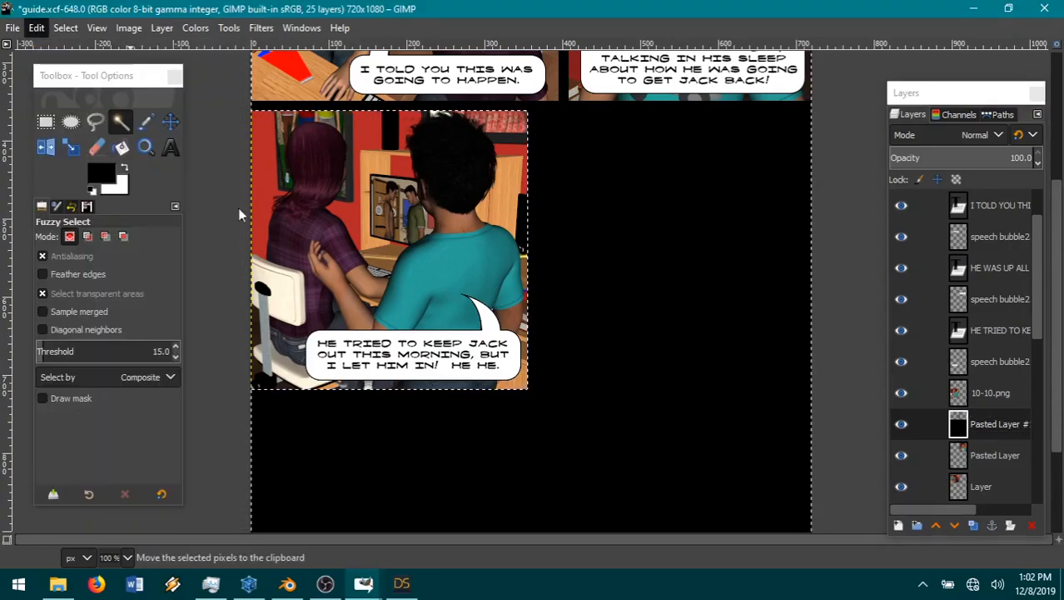
Step: Paste the cut black area as a new layer above 10-10.png and hide that new layer
click(991, 399)
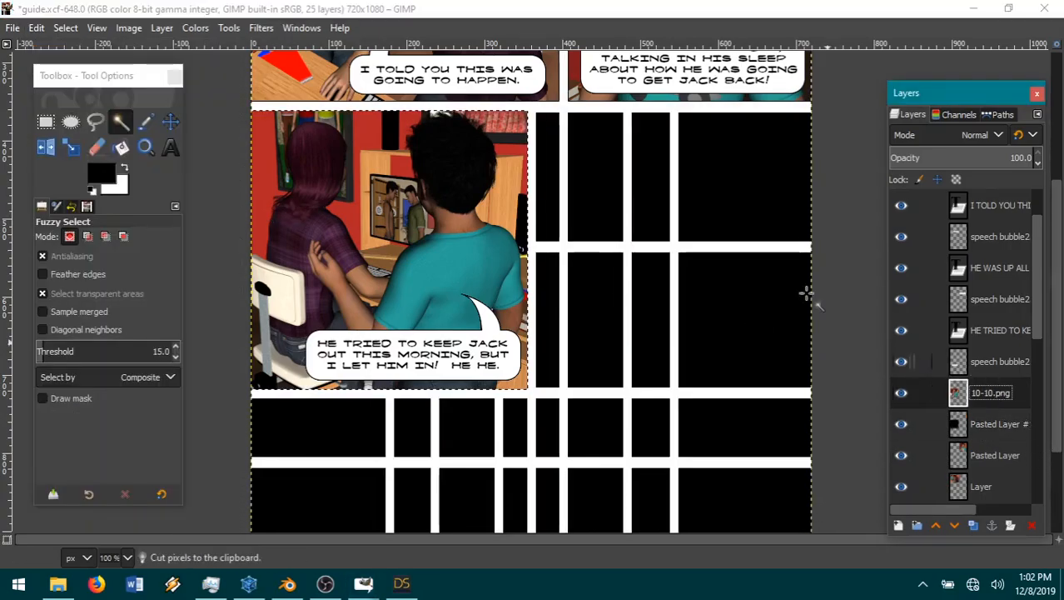
click(37, 27)
mouse_move(107, 244)
click(293, 241)
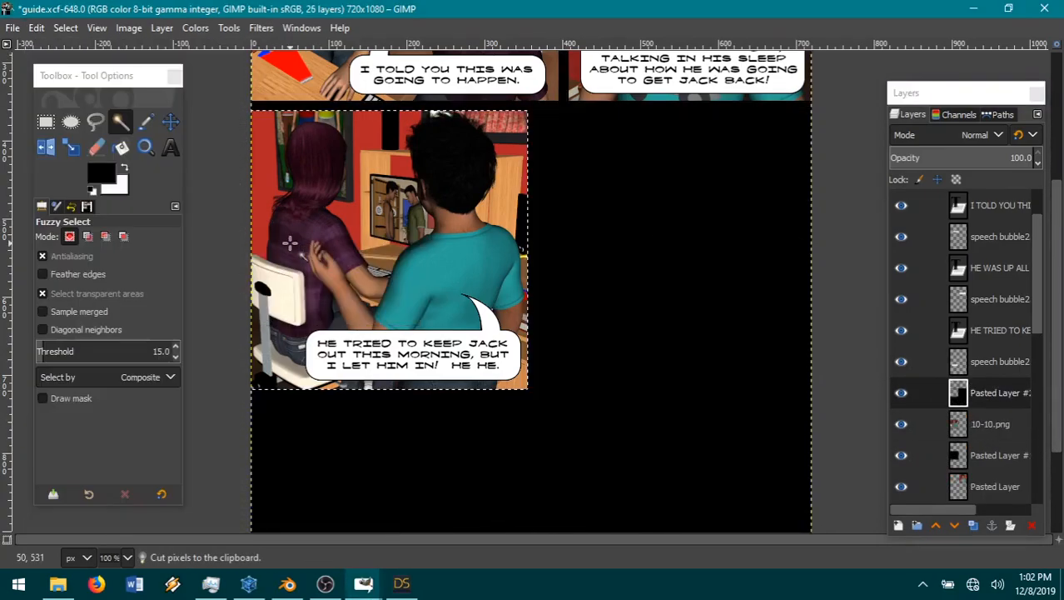
click(902, 393)
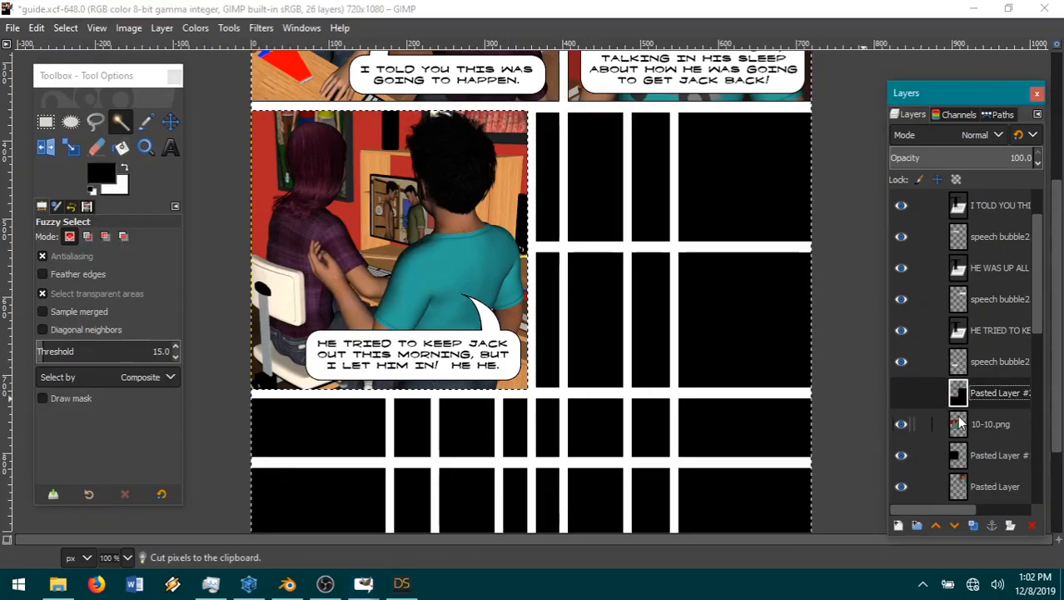
Step: On the 10-10.png layer, invert the selection to cover the picture and shrink it
click(958, 424)
click(64, 28)
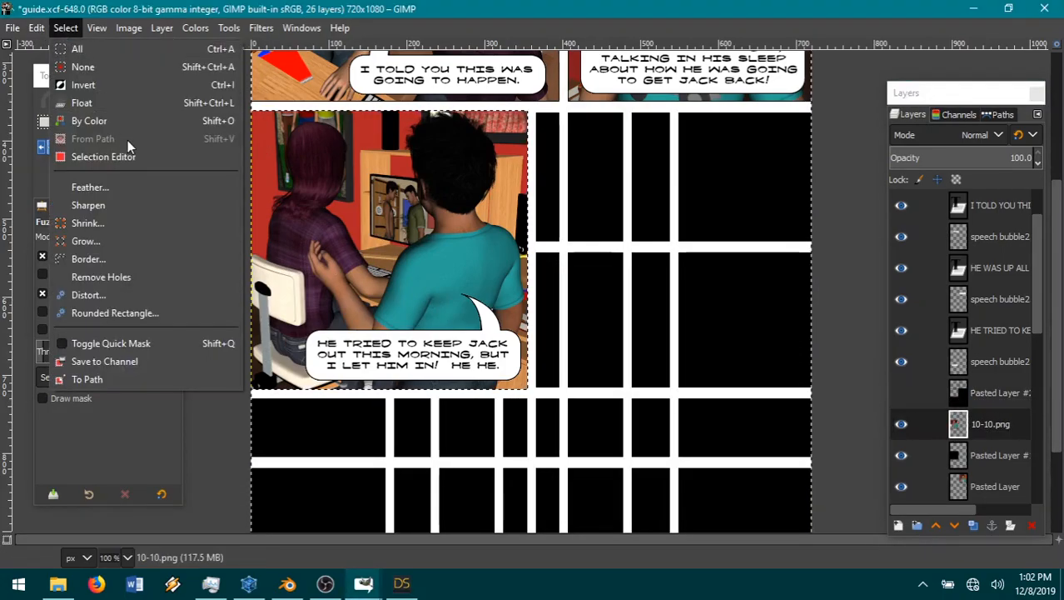
click(90, 85)
click(66, 28)
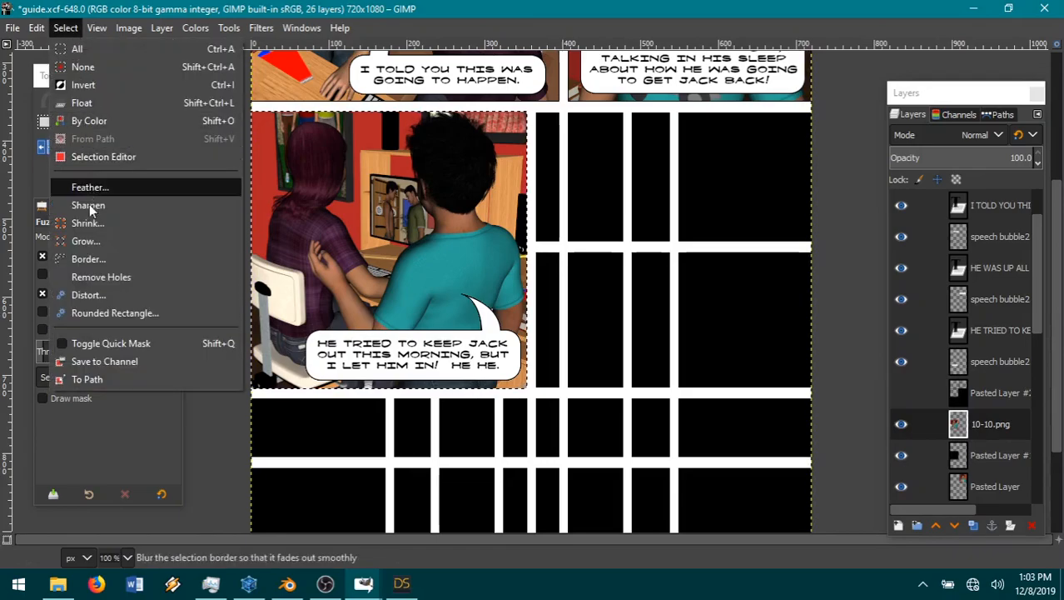
click(89, 224)
click(163, 292)
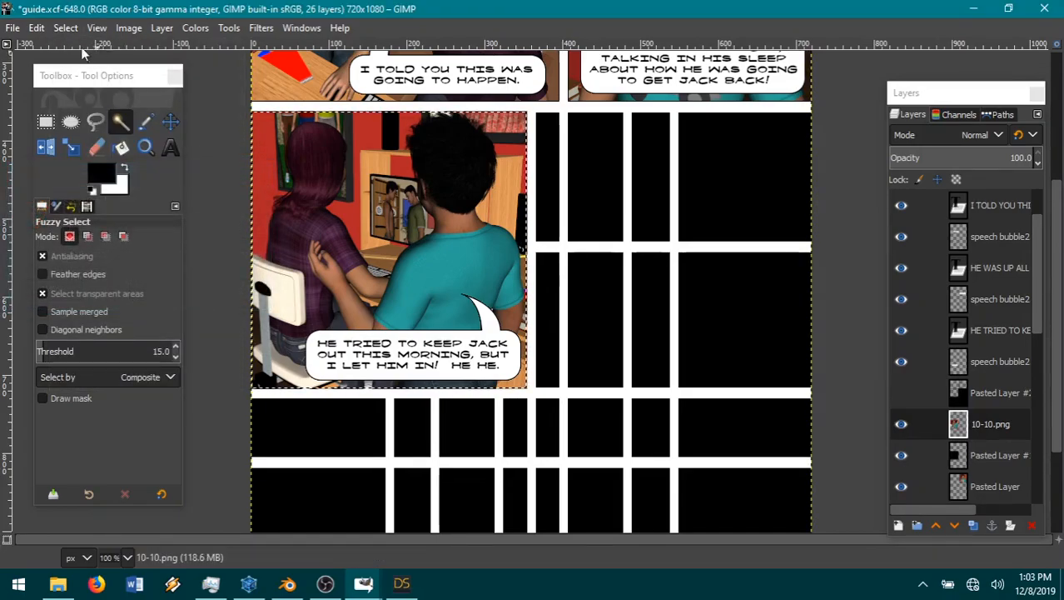
Step: Invert the shrunken selection and cut the outer edge of the picture from the 10-10.png layer
click(66, 28)
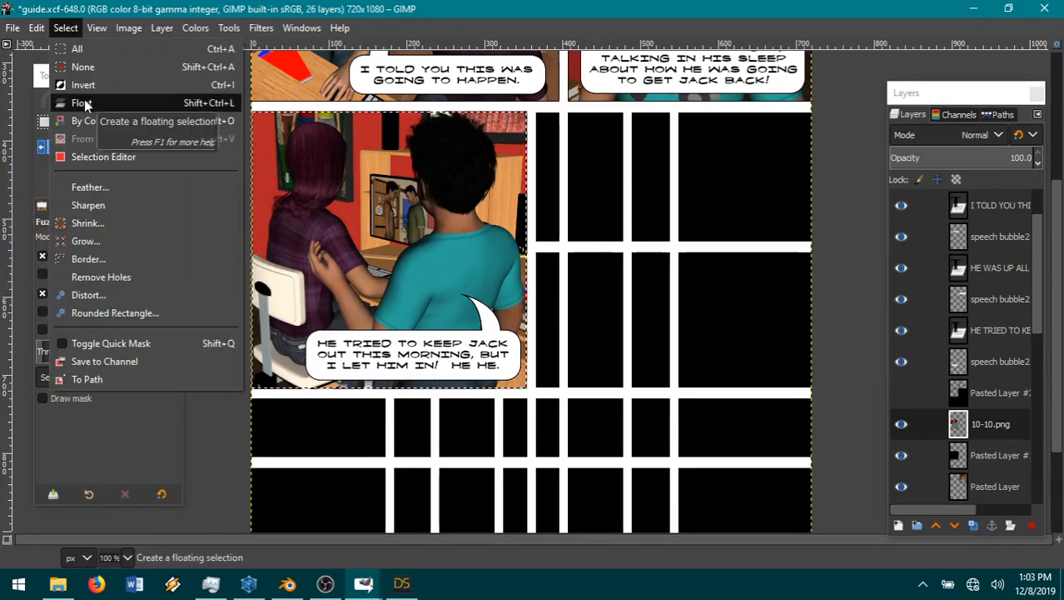
click(66, 29)
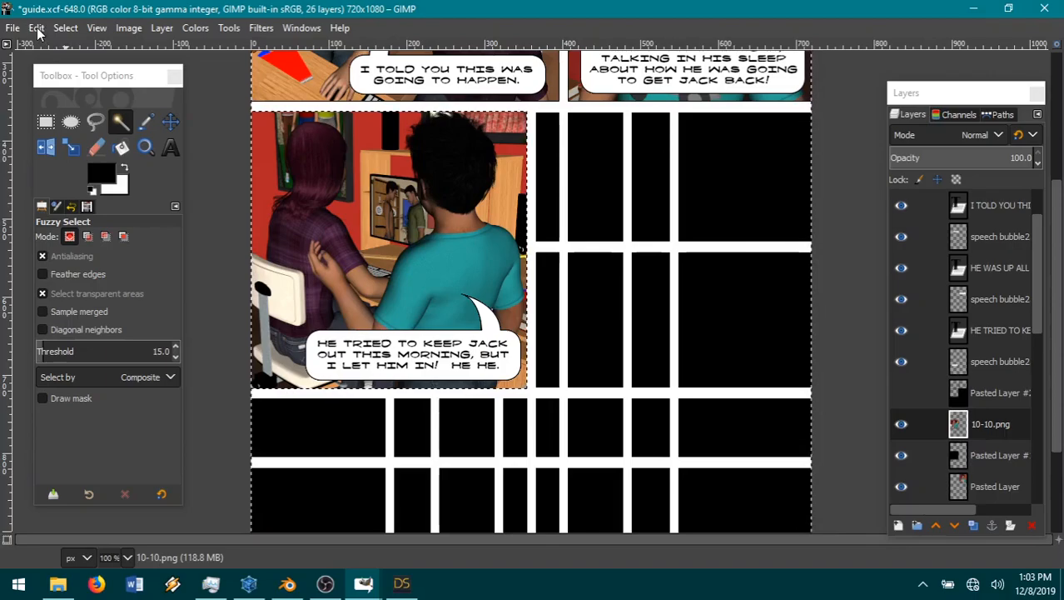
click(37, 29)
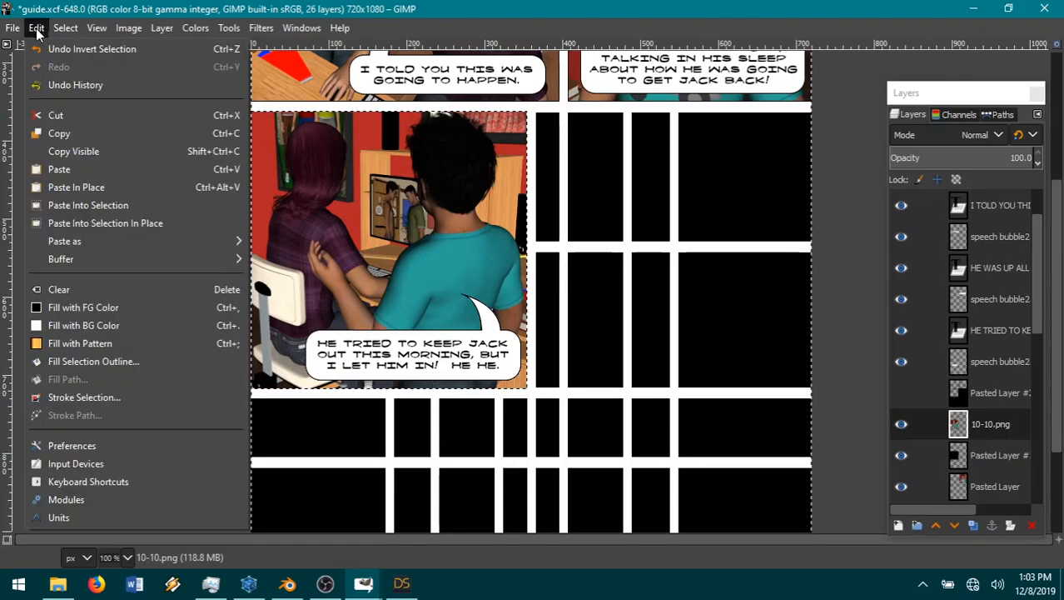
click(67, 117)
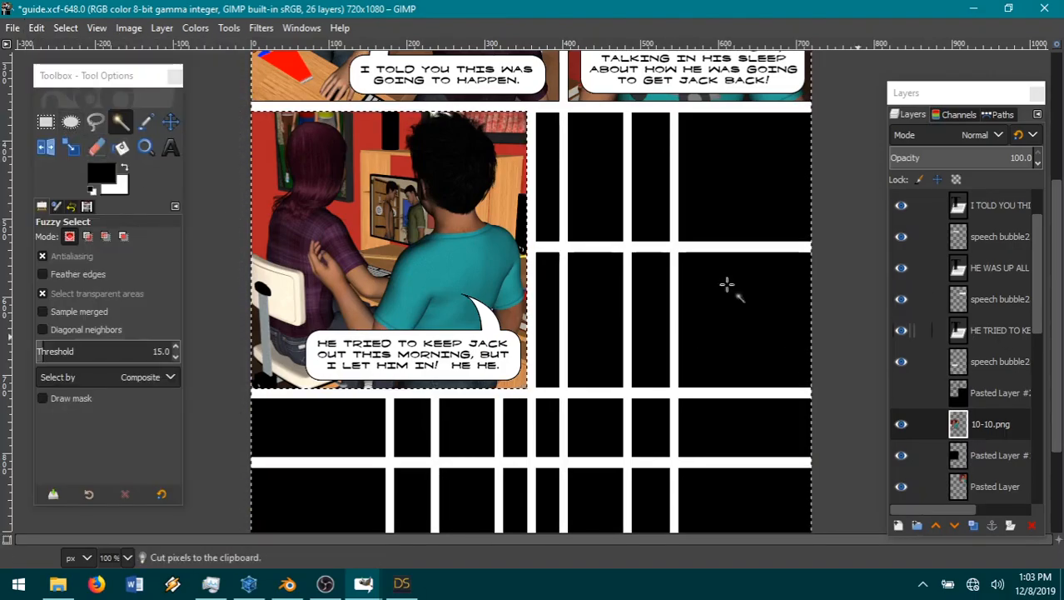
Step: Clear the selection and merge the 10-10.png layer down into the black panel layer beneath it
click(66, 28)
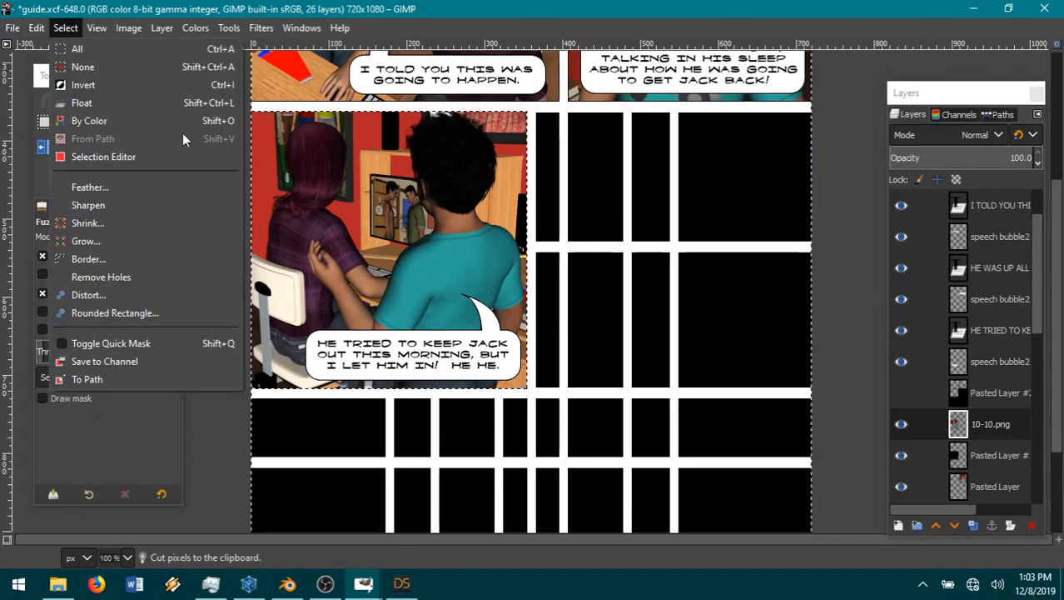
click(123, 67)
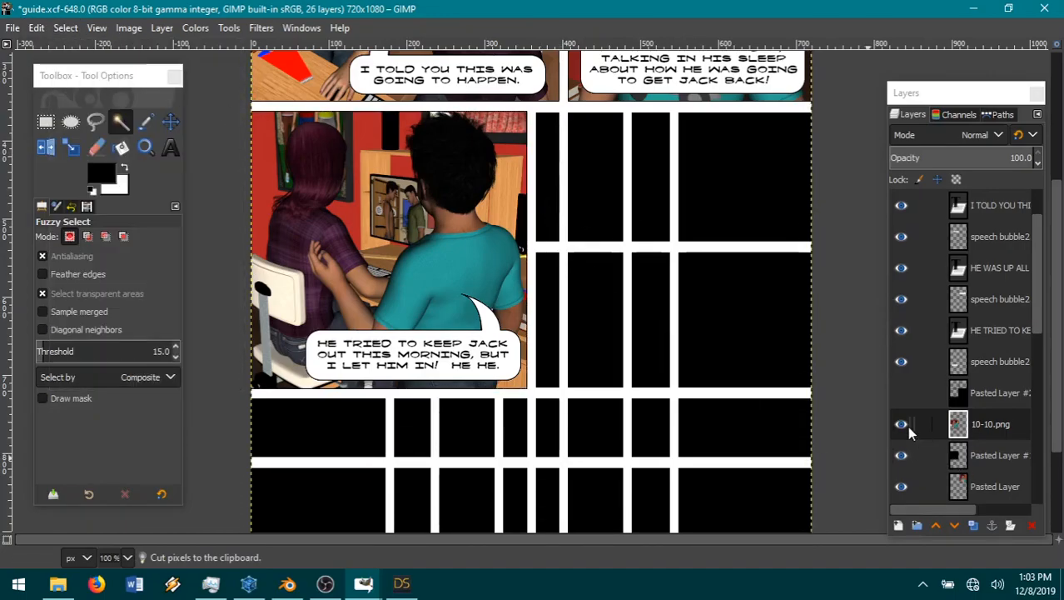
right_click(980, 423)
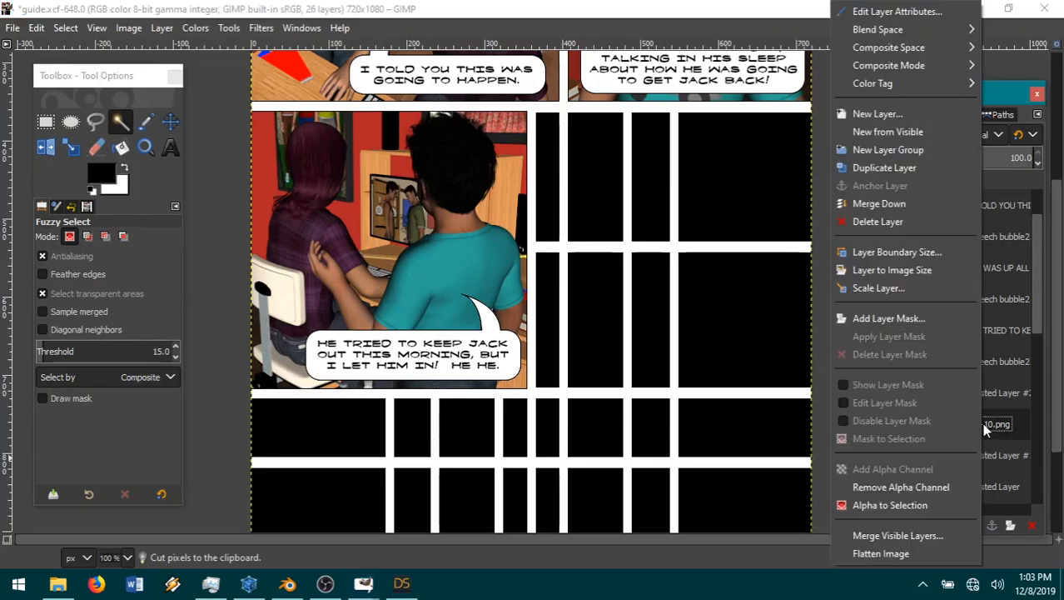
click(884, 205)
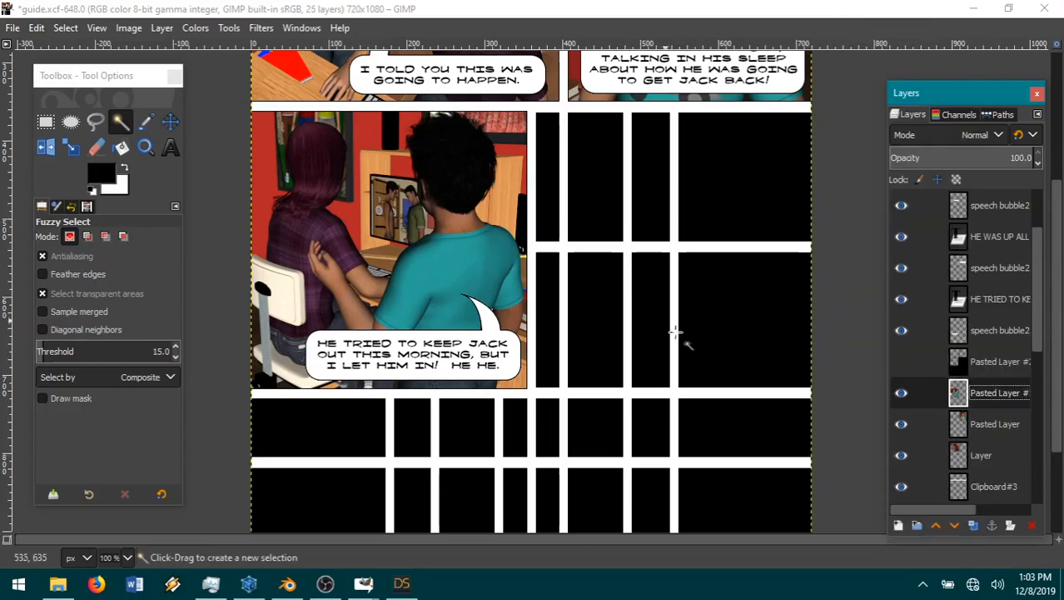
Step: Check the black Pasted Layer #2 by showing and hiding it again, and review the finished panels and remaining page space
click(986, 365)
click(902, 362)
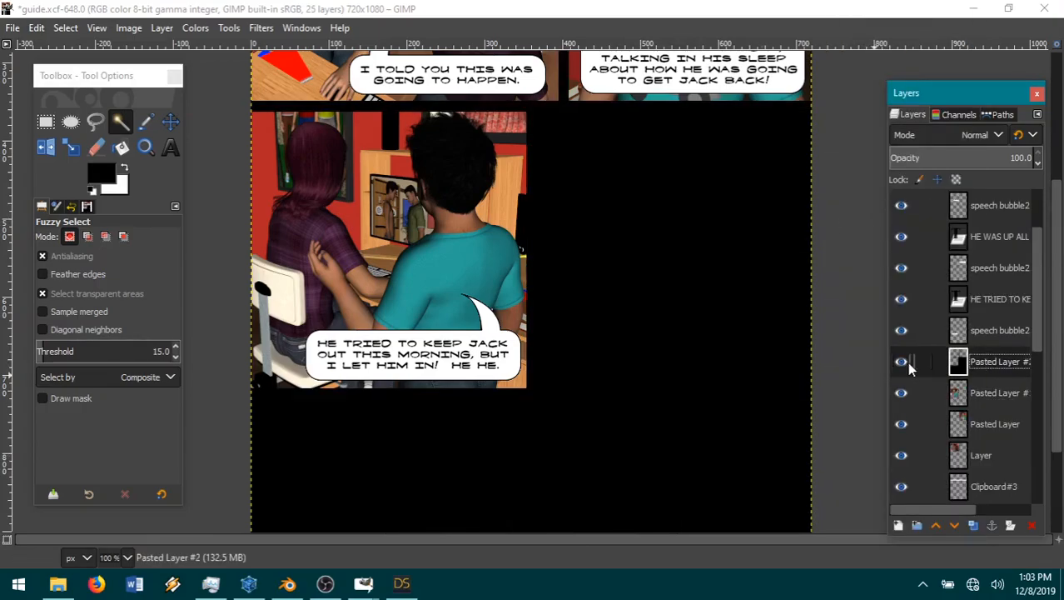
click(902, 362)
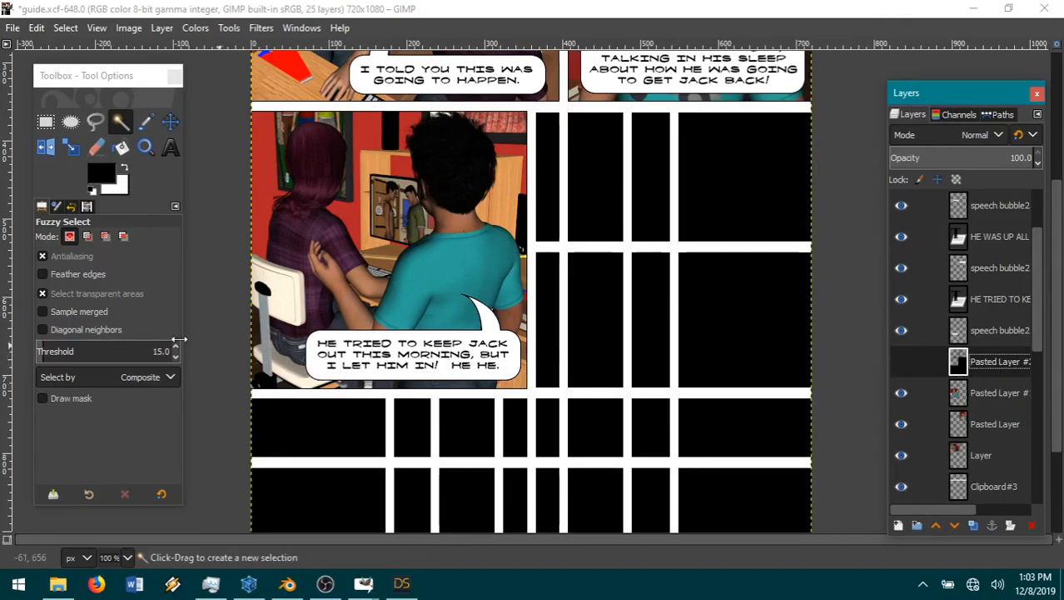
scroll(554, 362, up, 3)
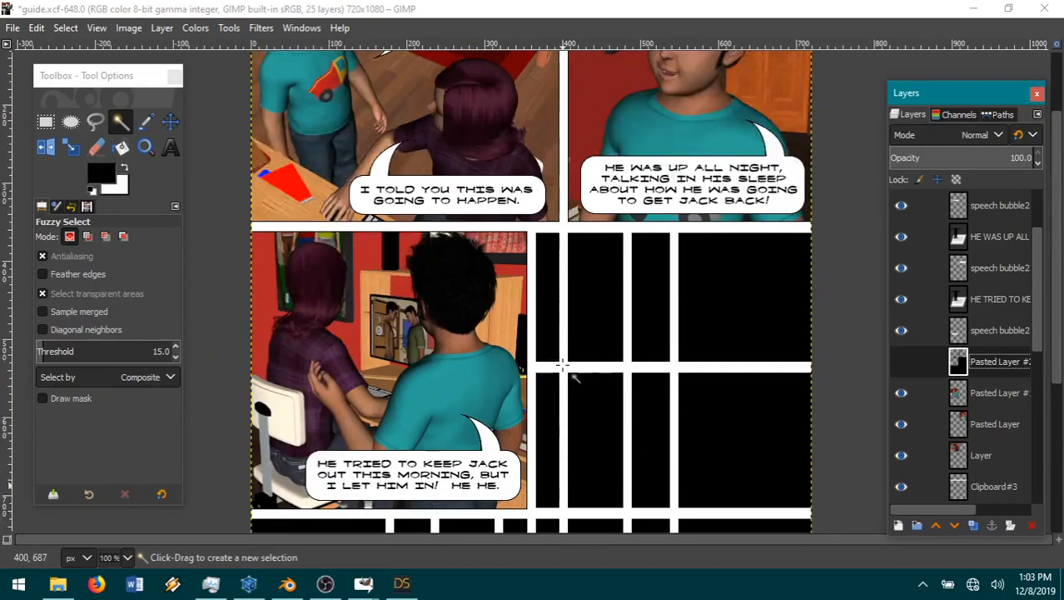
scroll(554, 362, down, 6)
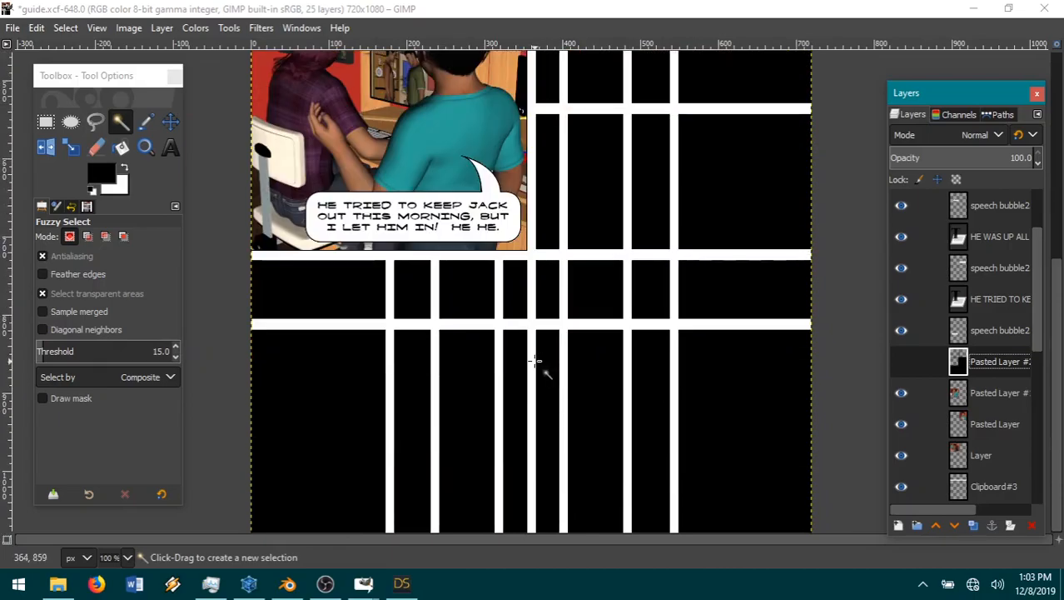
scroll(415, 387, up, 6)
scroll(416, 386, down, 6)
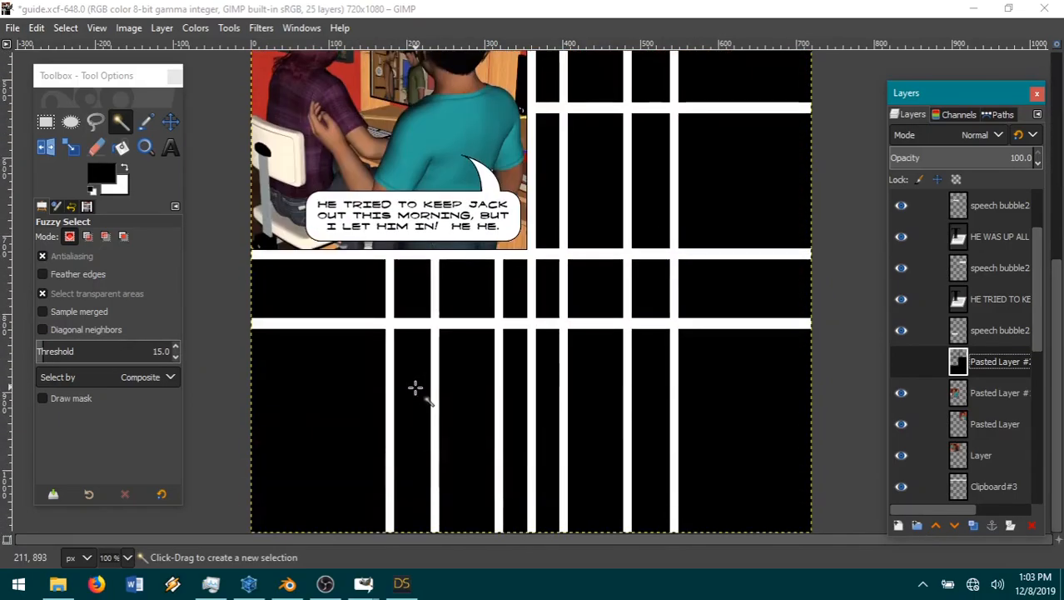
Step: Switch to DAZ Studio and orbit the camera to a side view of the seated girl with the boy behind her
click(401, 583)
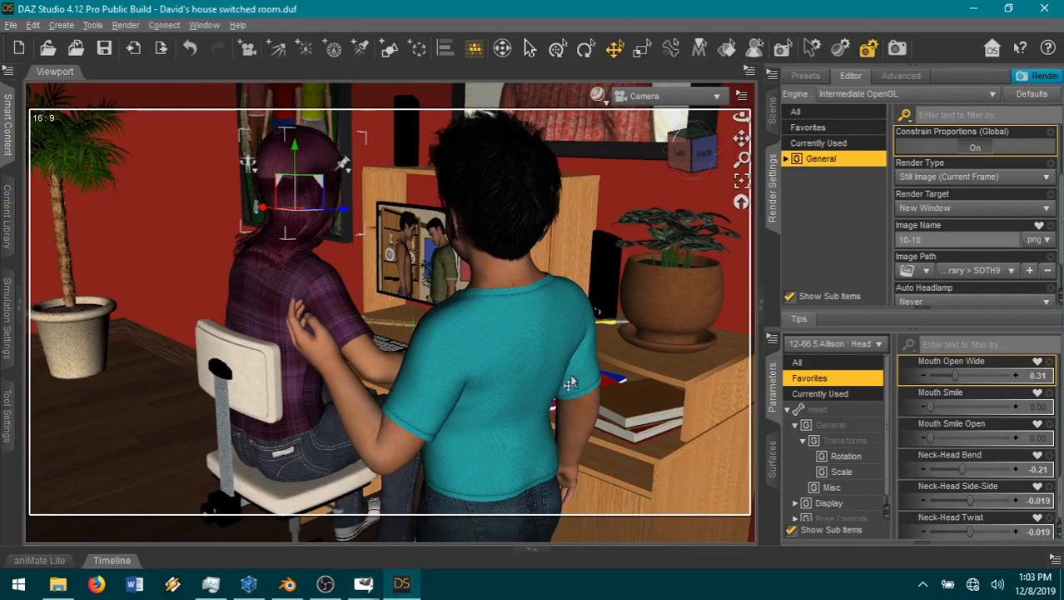
click(741, 182)
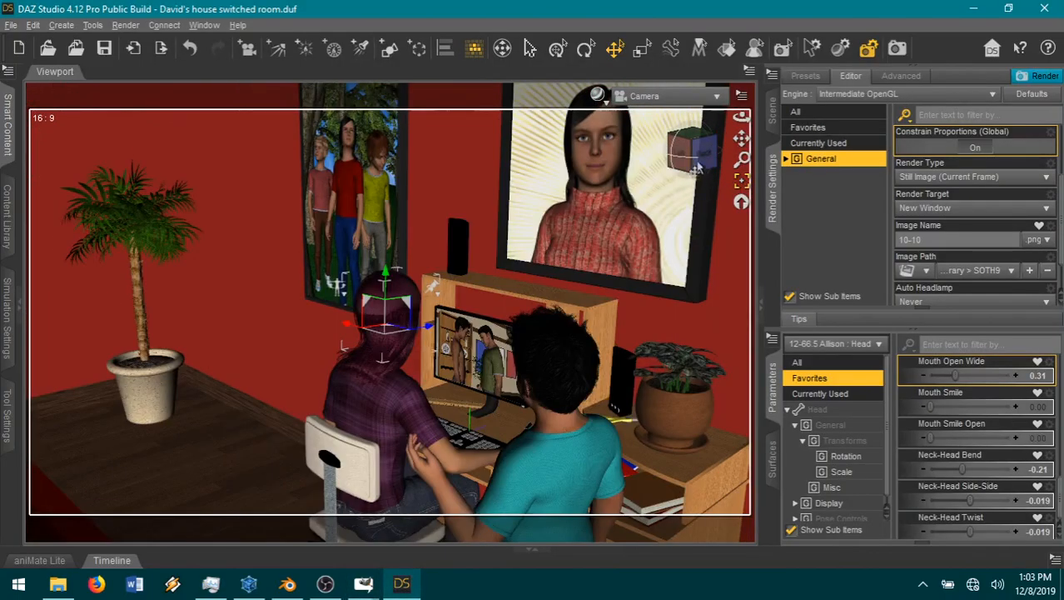
drag(741, 117, 663, 215)
scroll(661, 219, up, 8)
drag(742, 139, 788, 54)
drag(697, 161, 729, 174)
scroll(626, 237, up, 4)
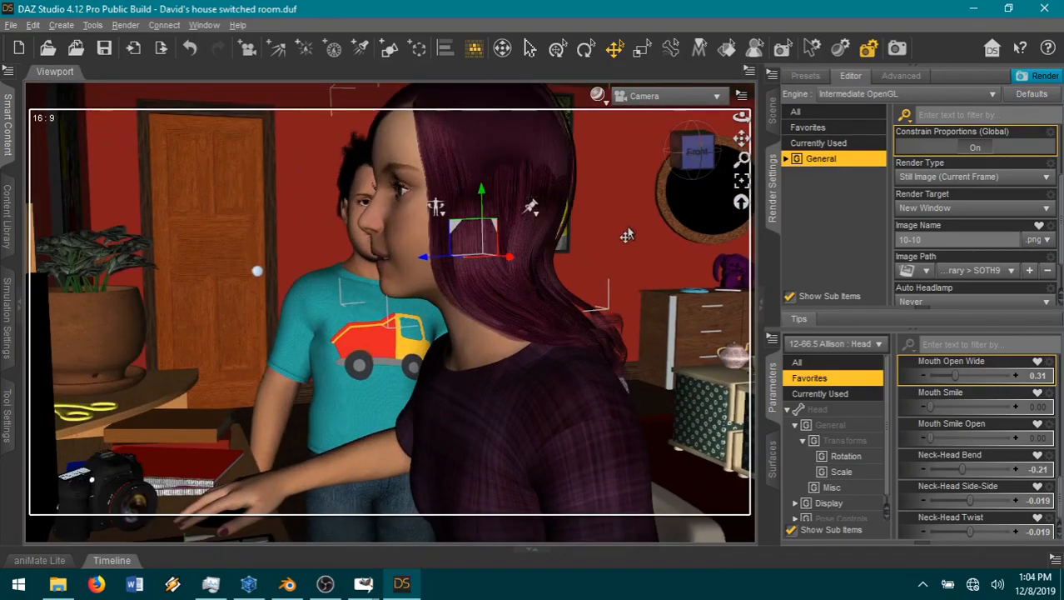
scroll(626, 237, down, 4)
Step: Hide desk (2) in Allison's room and turn the camera closer to frame the girl's profile and the boy's face
click(773, 120)
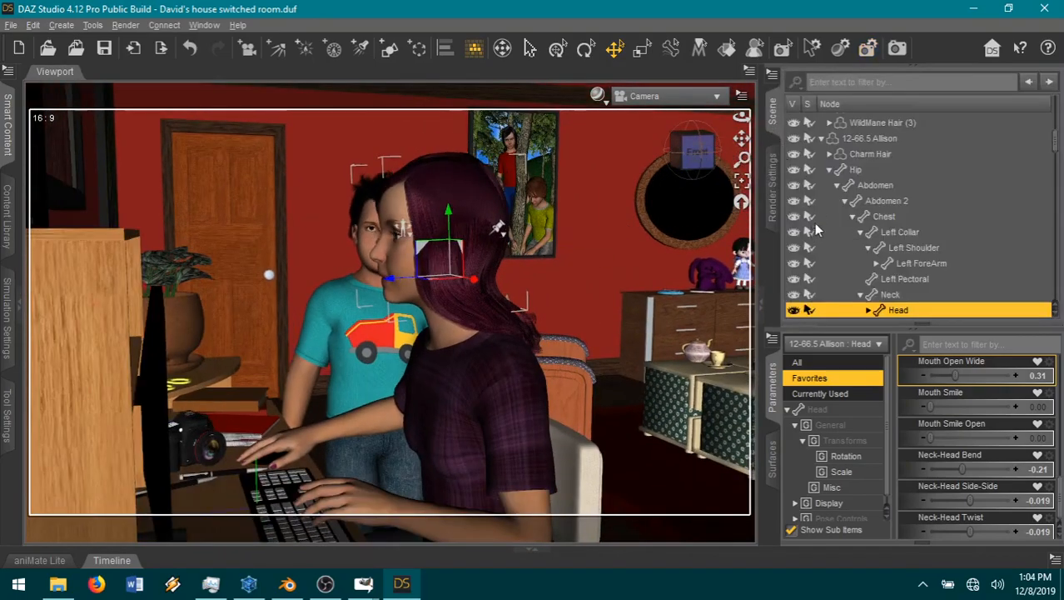
click(822, 139)
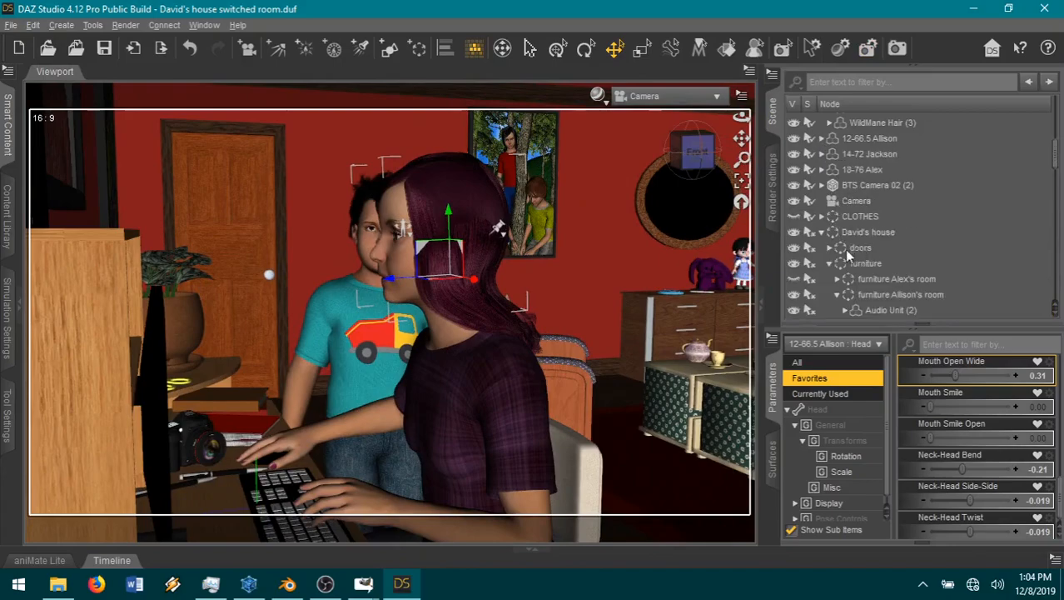
scroll(910, 238, down, 3)
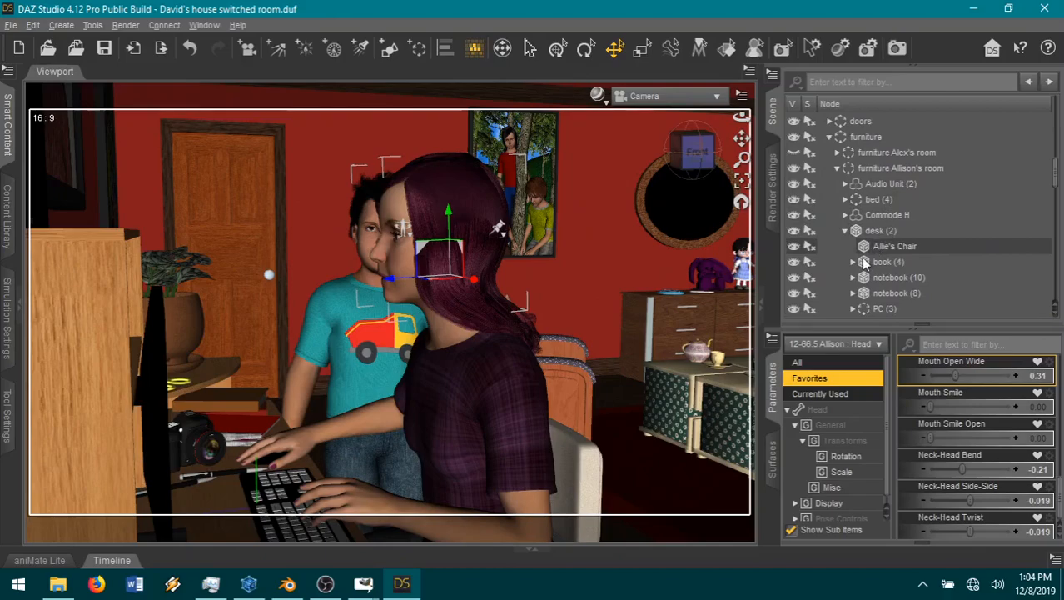
scroll(929, 260, down, 1)
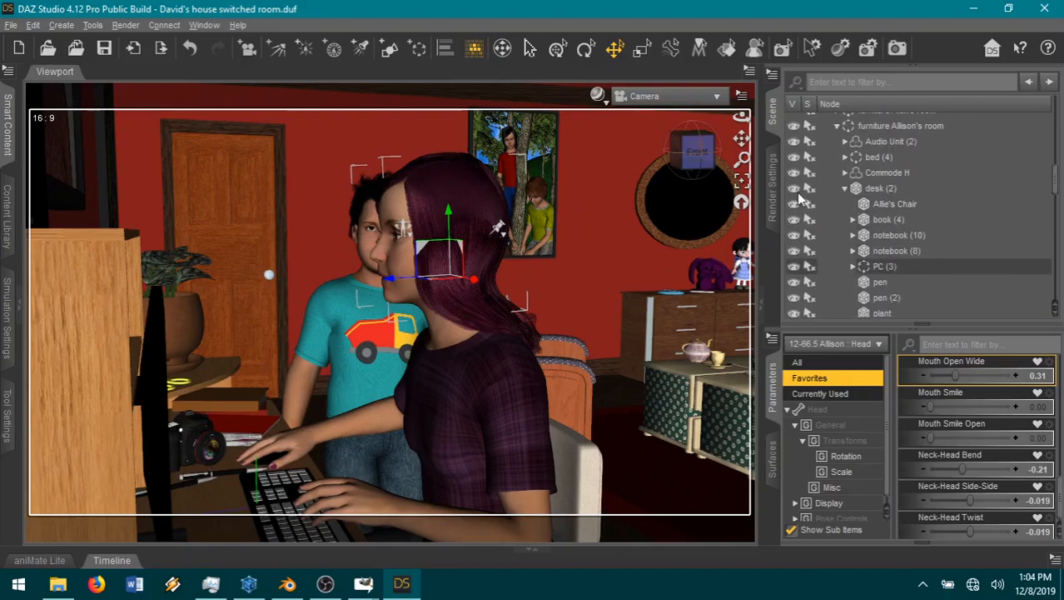
click(795, 190)
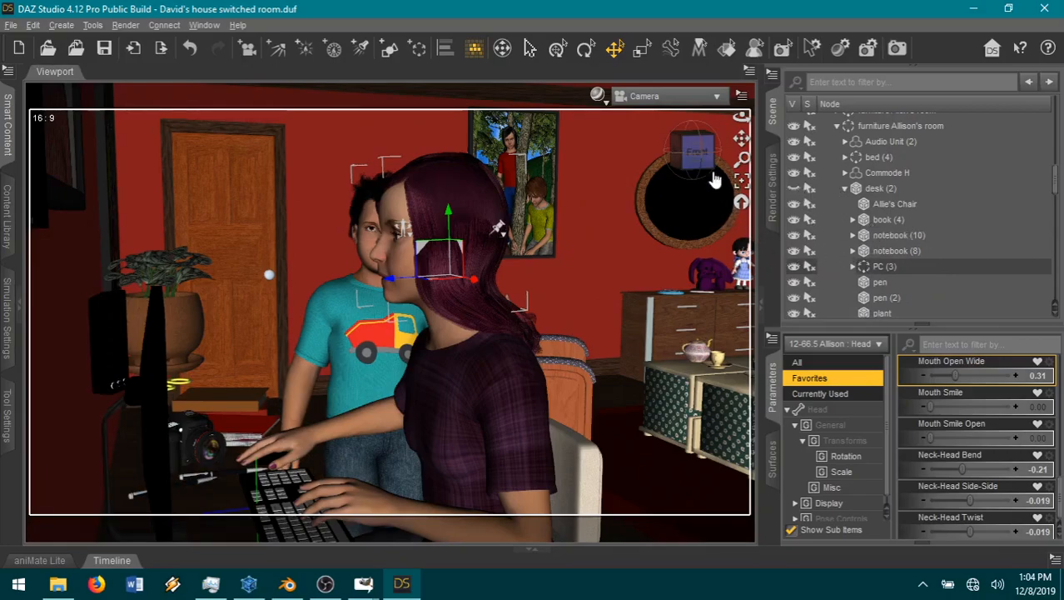
drag(698, 149, 686, 176)
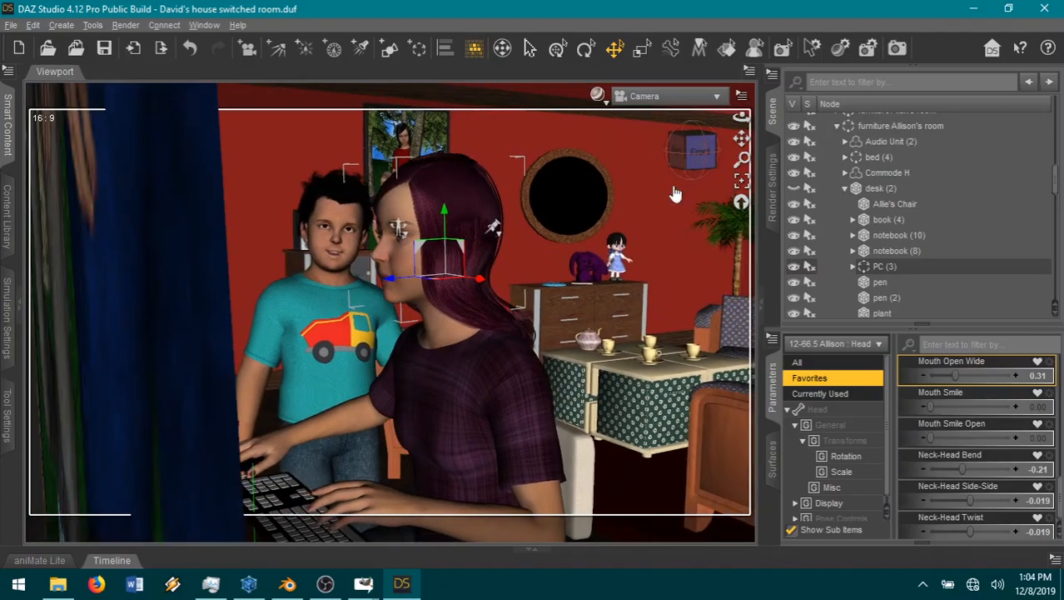
scroll(652, 219, up, 2)
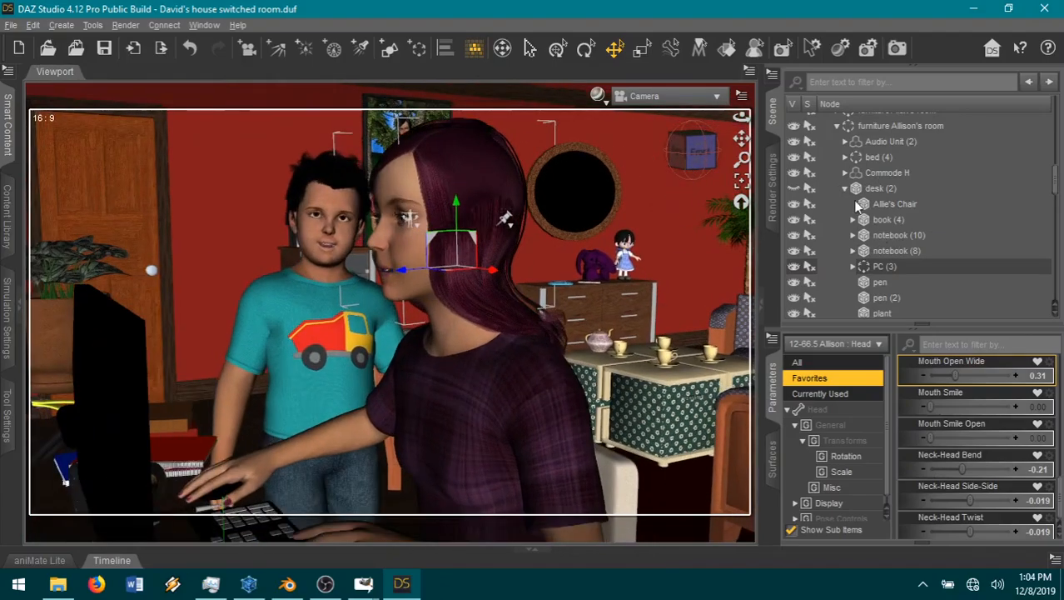
Step: Select the boy's room right wall in the house structure, pull the camera back behind it and hide the wall
scroll(907, 241, up, 2)
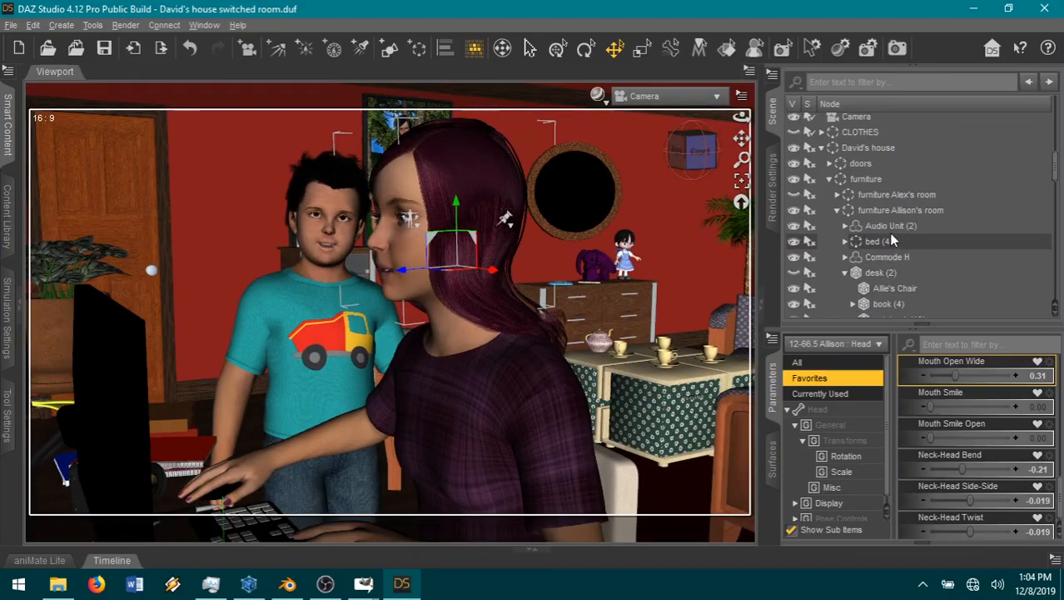
scroll(889, 238, down, 8)
scroll(888, 239, down, 3)
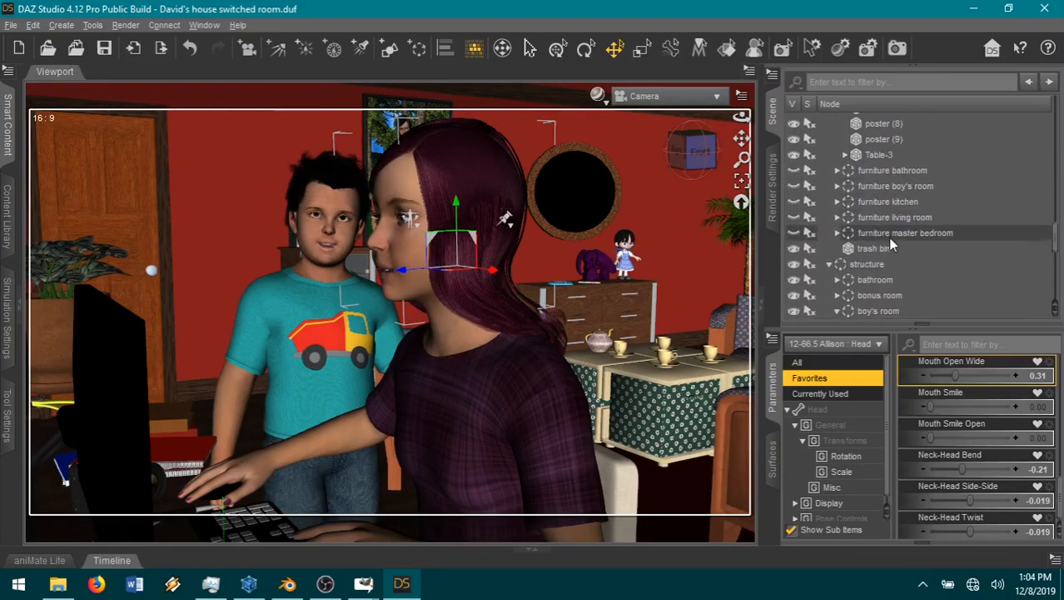
scroll(946, 252, down, 4)
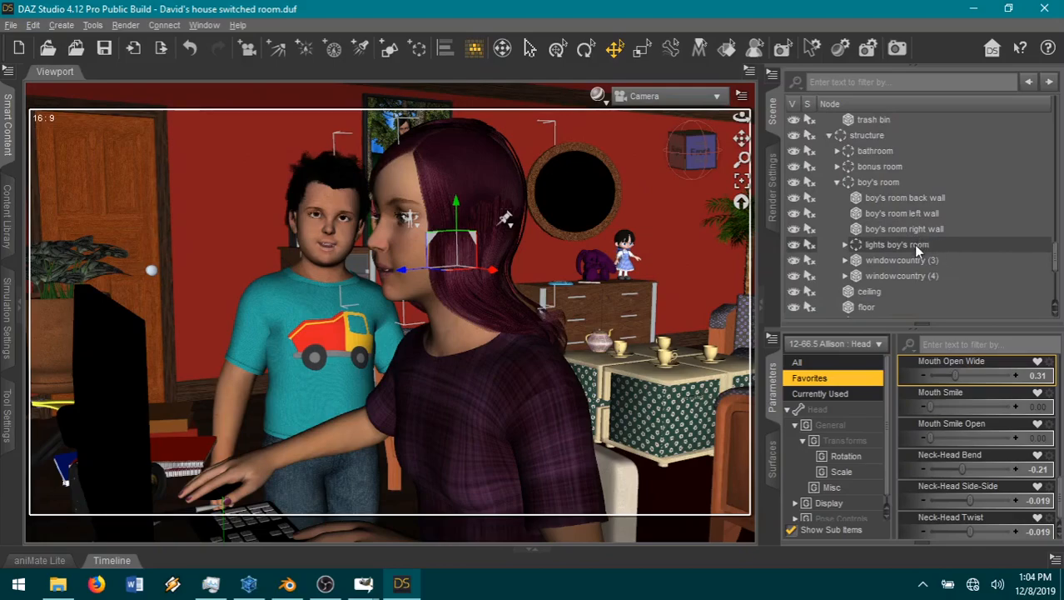
scroll(914, 244, down, 1)
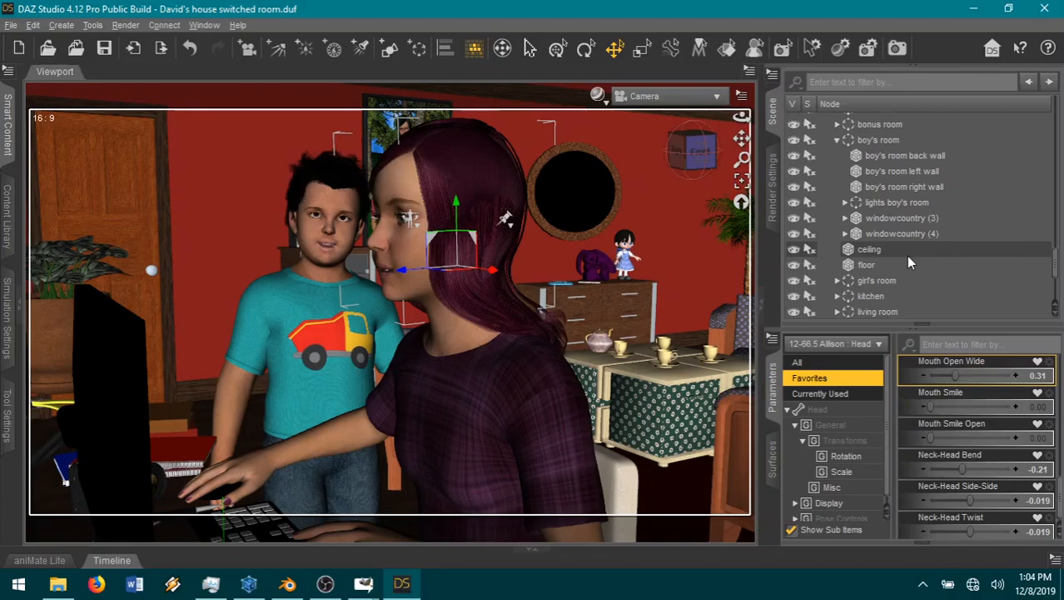
click(775, 473)
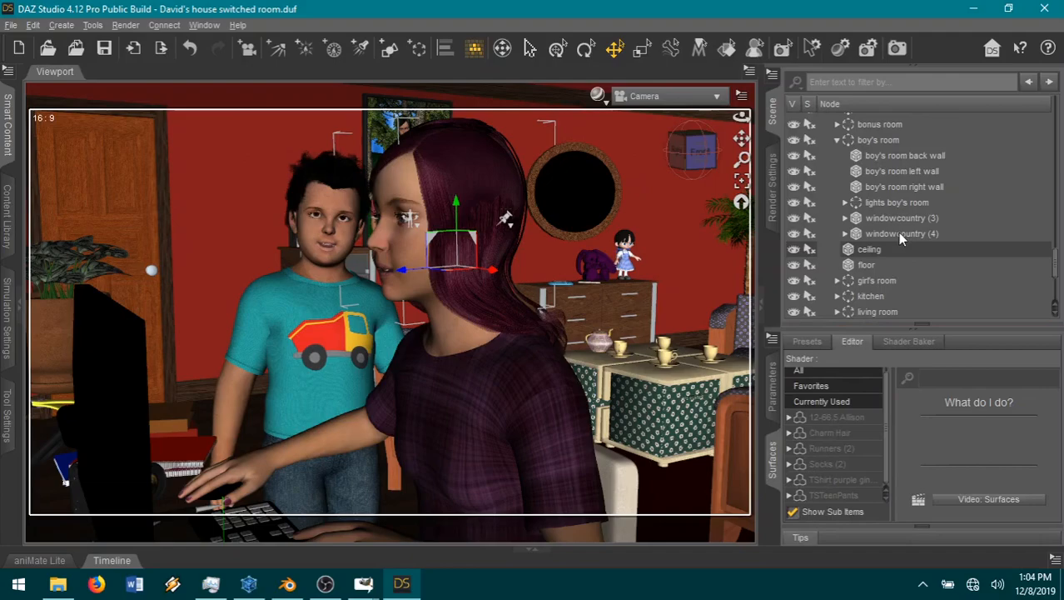
click(892, 187)
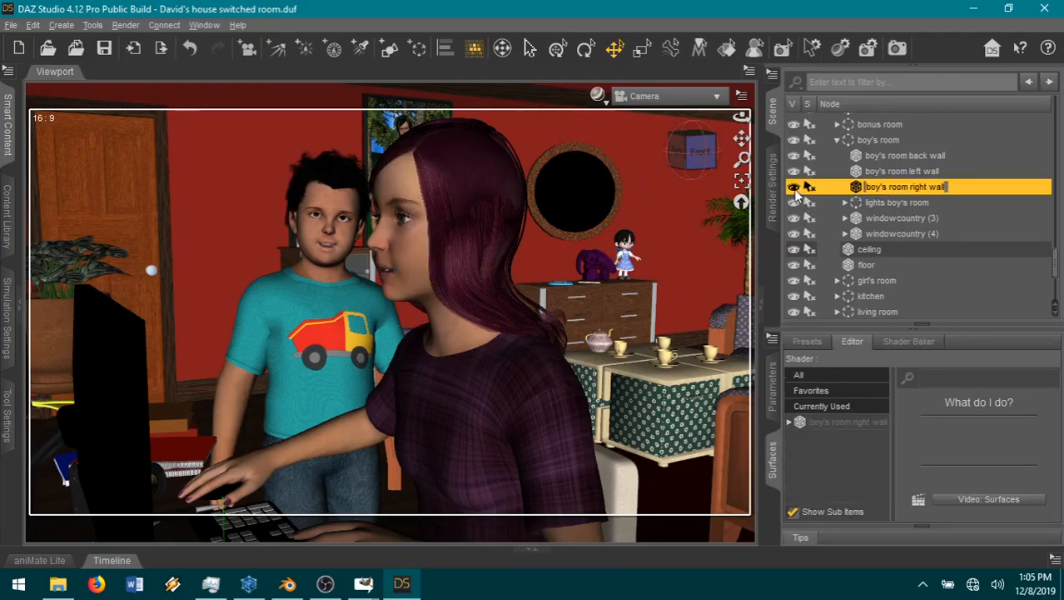
scroll(678, 308, down, 4)
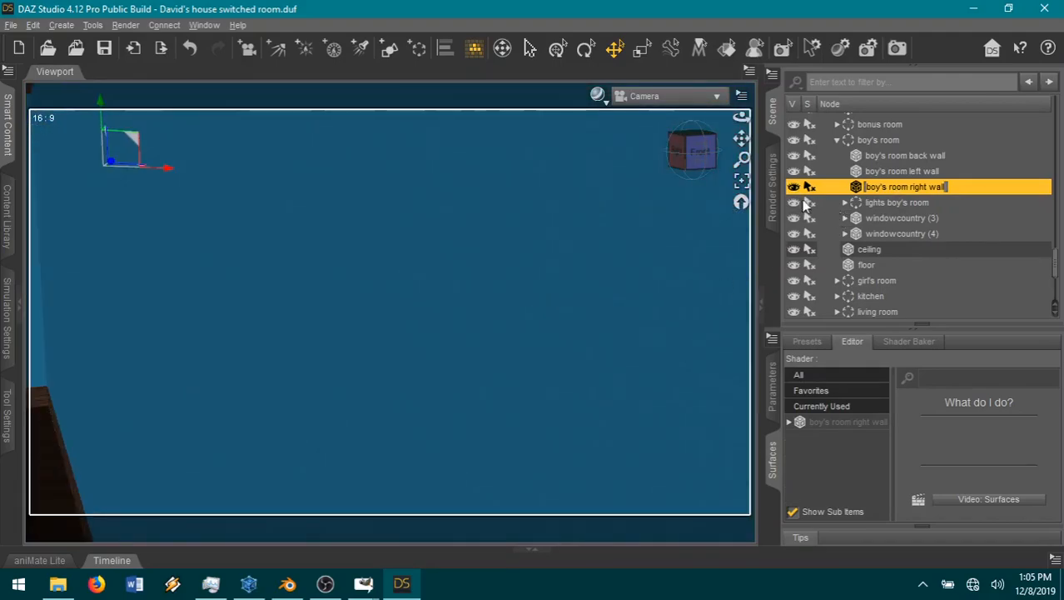
click(796, 188)
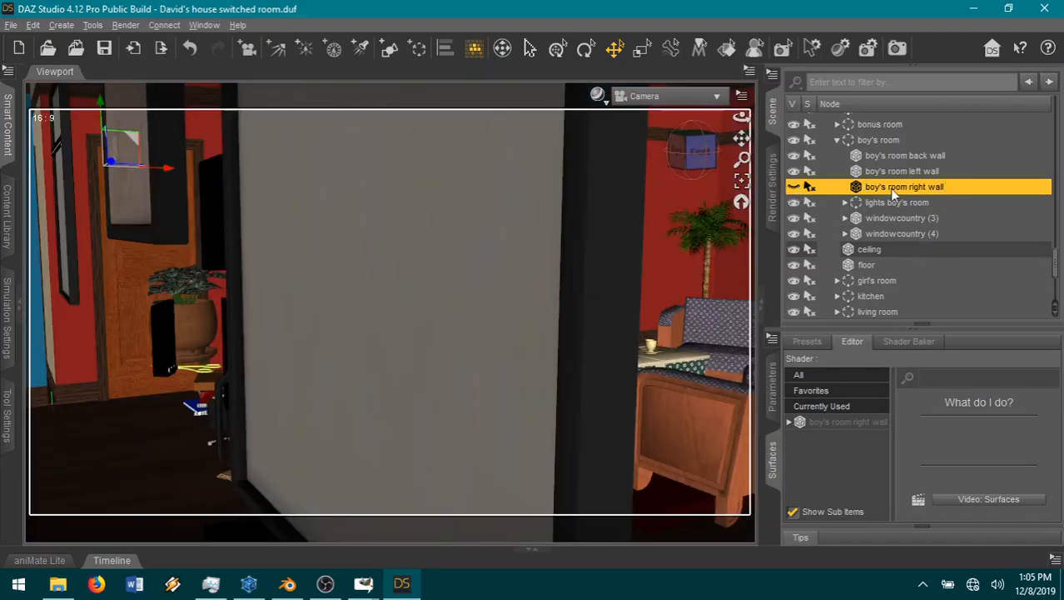
Step: Inspect the surfaces of the boy's room right wall, including the opacity setting of wall 2
click(790, 423)
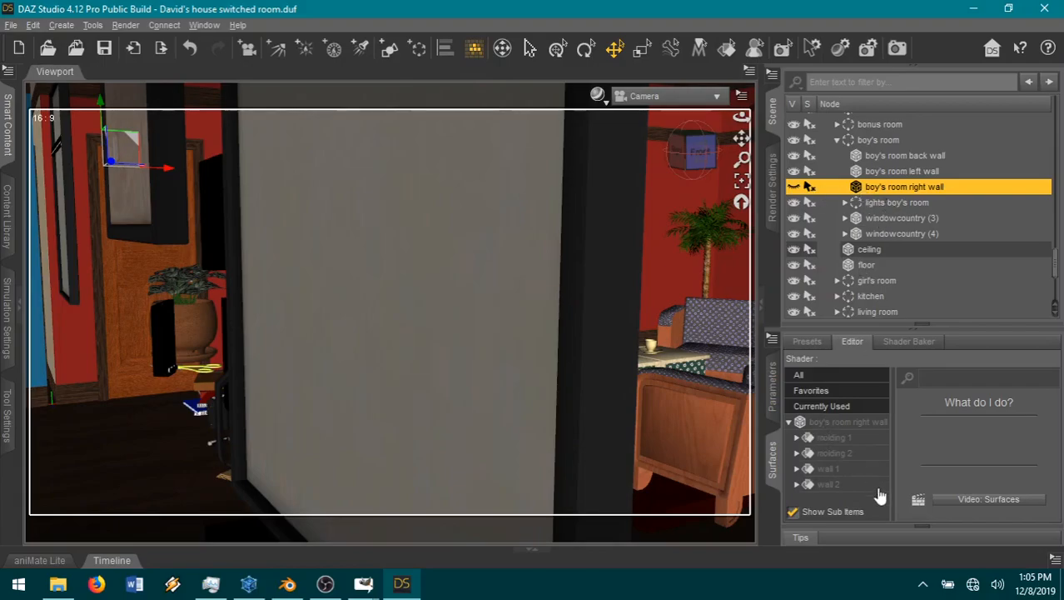
click(836, 453)
click(835, 468)
click(836, 484)
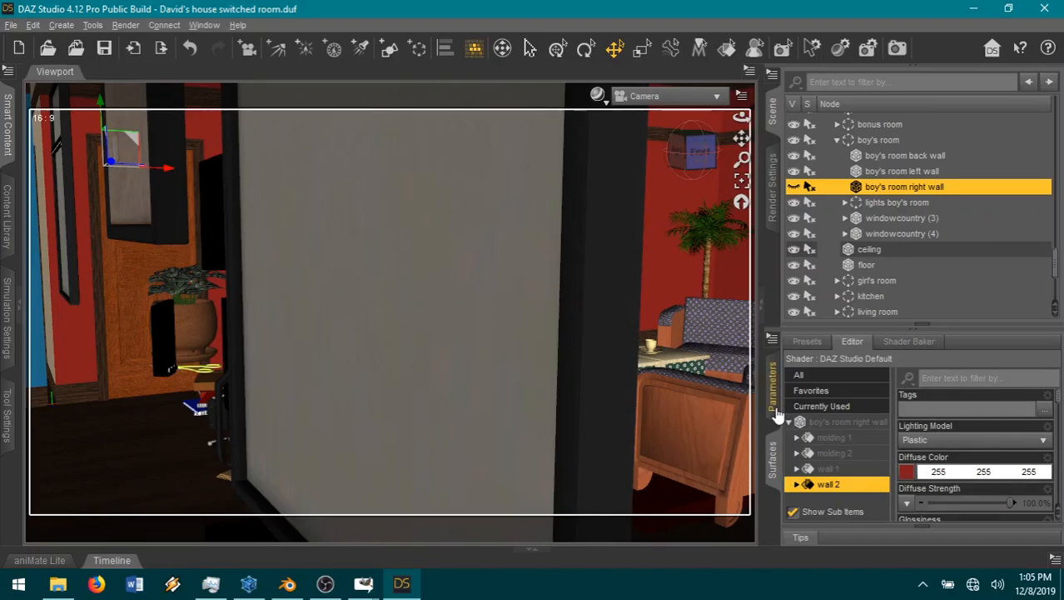
scroll(947, 495, down, 5)
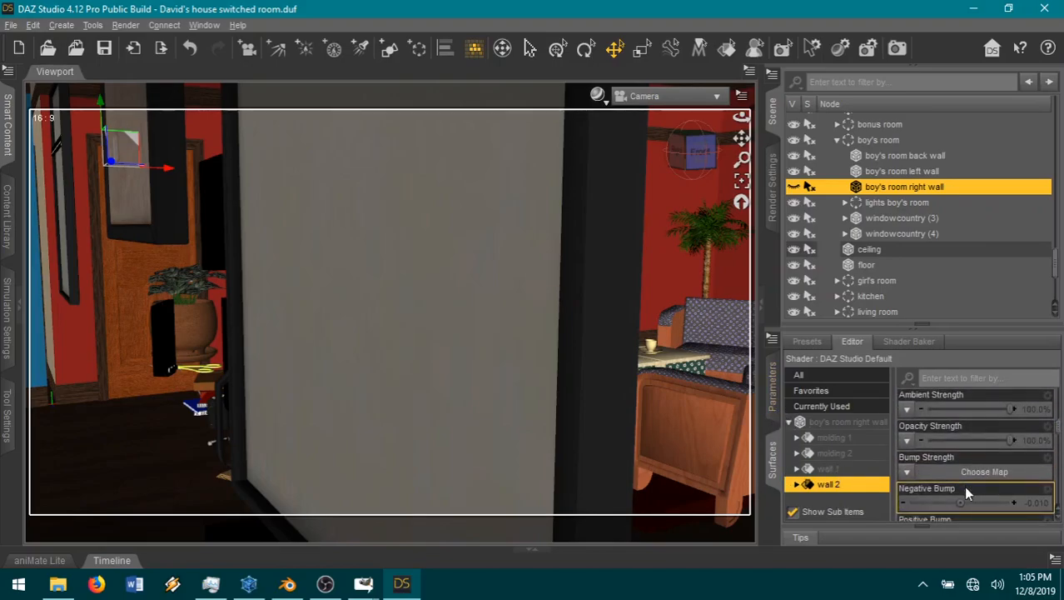
mouse_move(999, 442)
mouse_down()
mouse_move(920, 441)
mouse_move(1005, 442)
mouse_up()
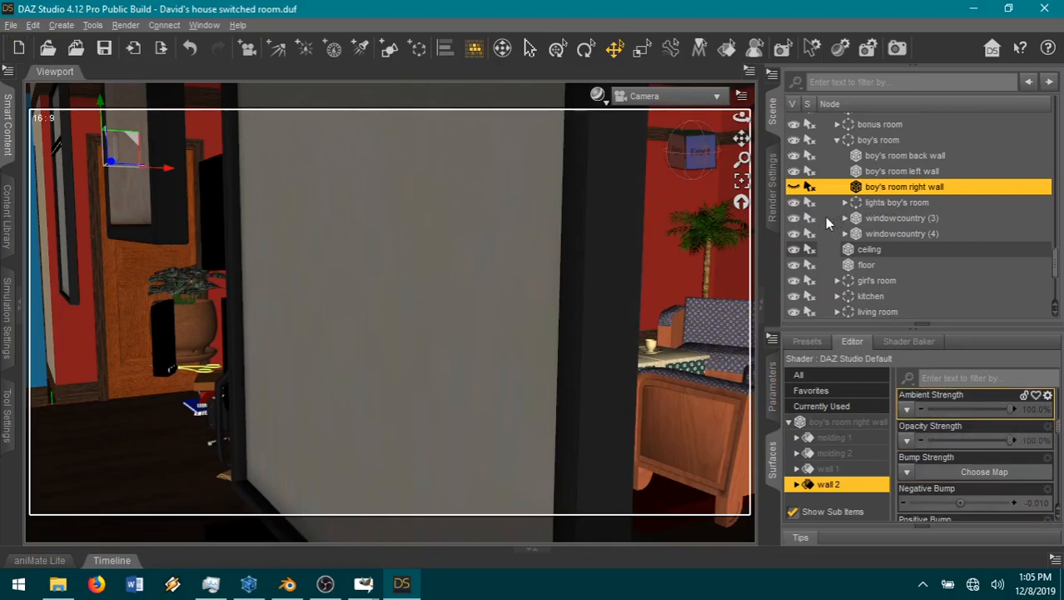
Step: Expand the girl's room group and orbit the camera toward the red wall with the windows and framed pictures
click(838, 281)
scroll(946, 239, down, 2)
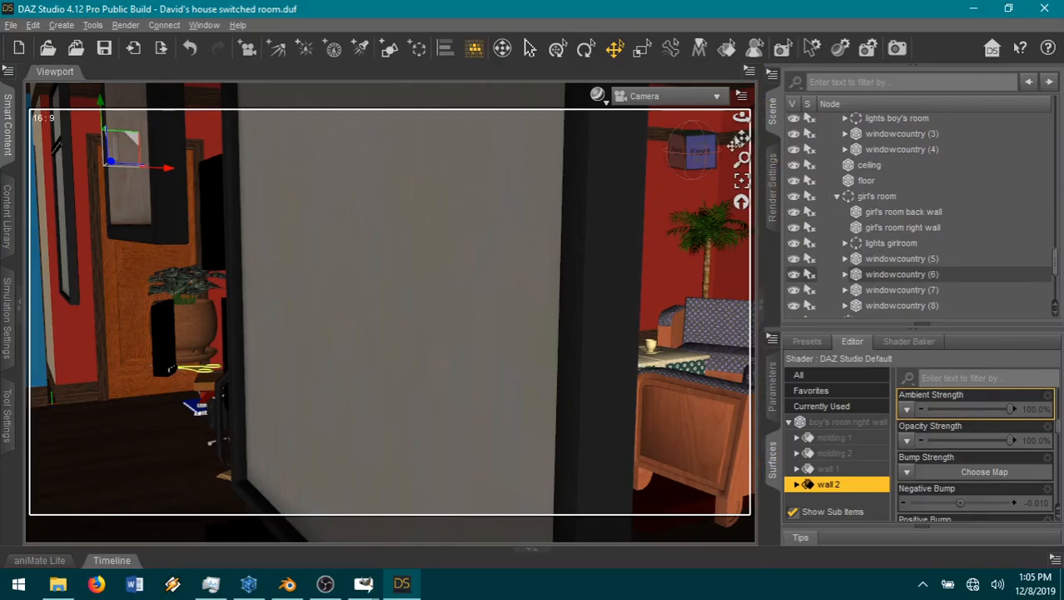
drag(741, 117, 858, 306)
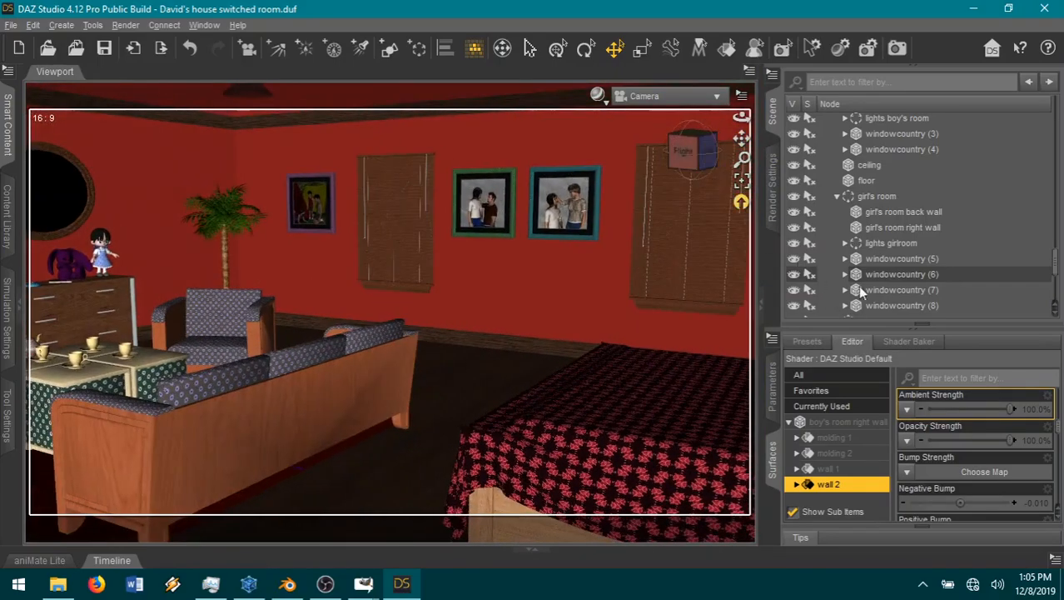
Step: Try making the girl's room right wall transparent by lowering the opacity strength of its wall and default surfaces to 0%
click(904, 227)
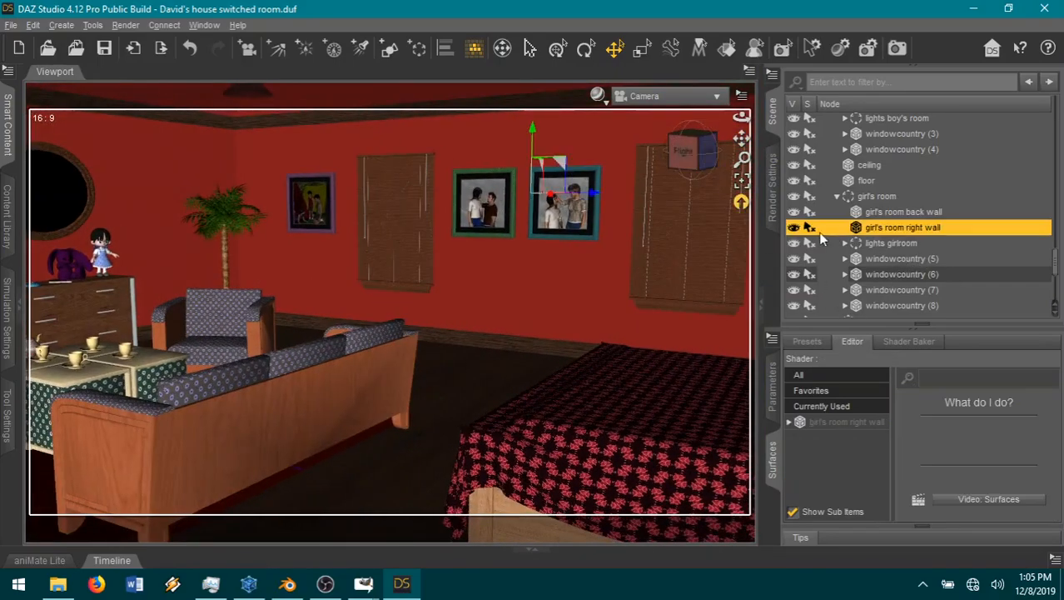
click(794, 227)
click(794, 228)
click(789, 422)
click(850, 439)
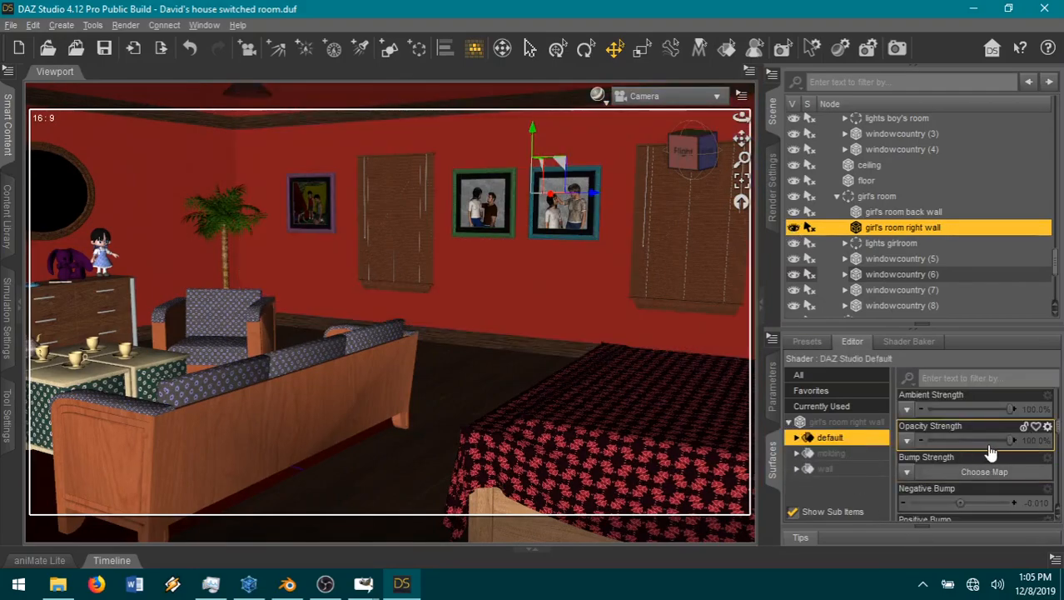
drag(1001, 441, 833, 437)
click(827, 469)
drag(1000, 441, 881, 438)
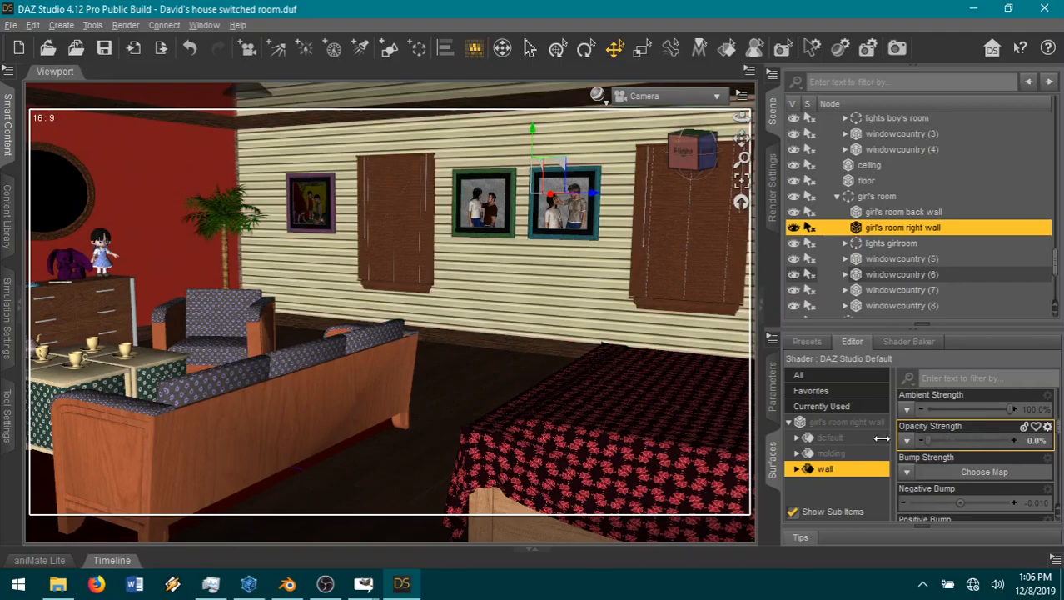
click(833, 438)
drag(1009, 439, 900, 439)
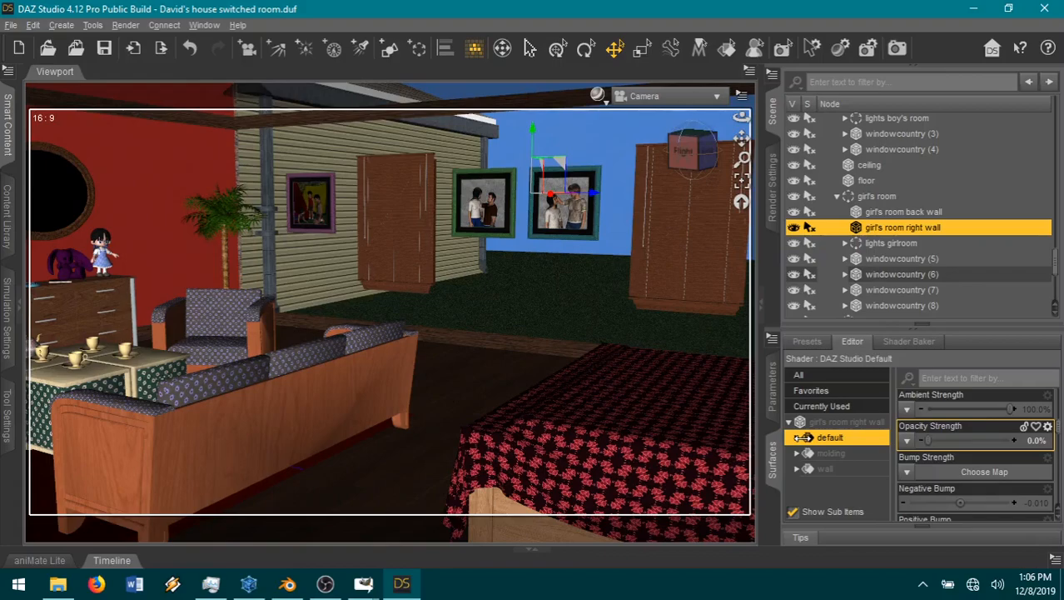
Step: Restore the opacity strength of the right wall's default and wall surfaces to 100%
drag(974, 439, 1048, 440)
click(850, 469)
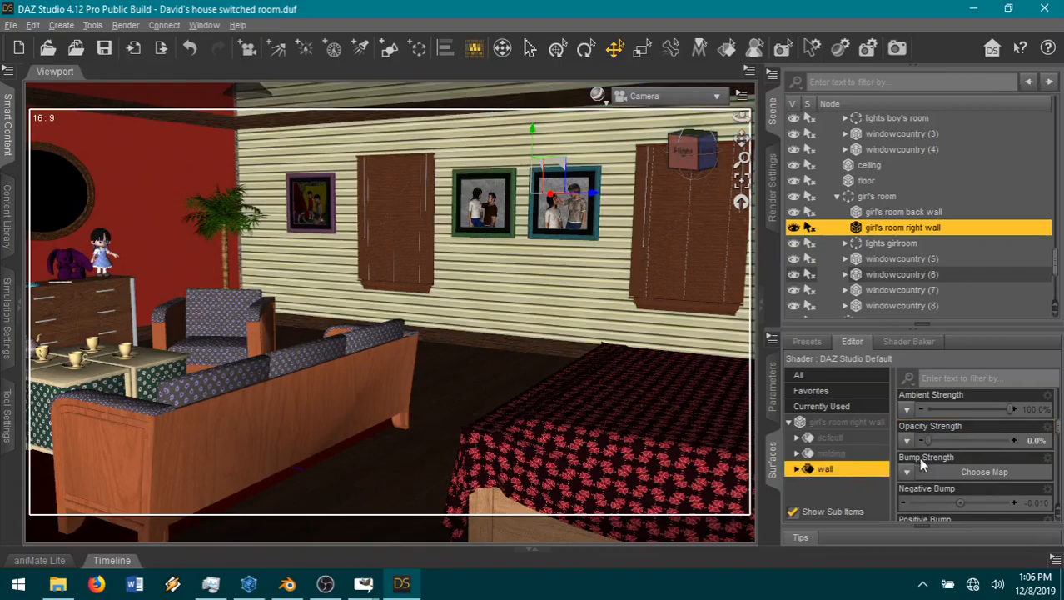
drag(924, 440, 1045, 440)
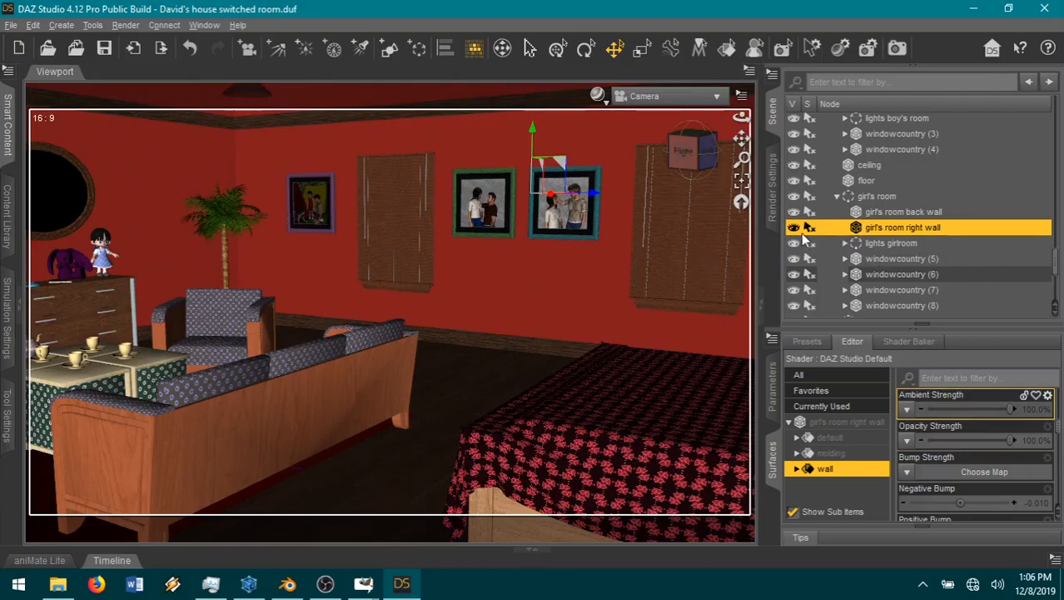
Step: Collapse the girl's room group and orbit the camera to face the girl at the computer with the boy beside her
drag(694, 155, 629, 155)
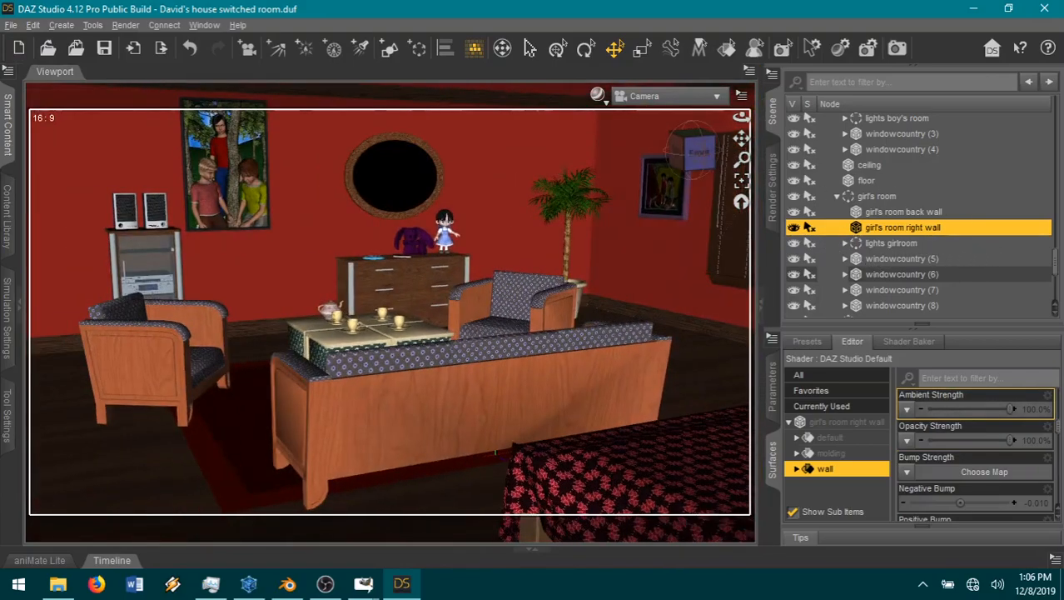
drag(741, 139, 911, 144)
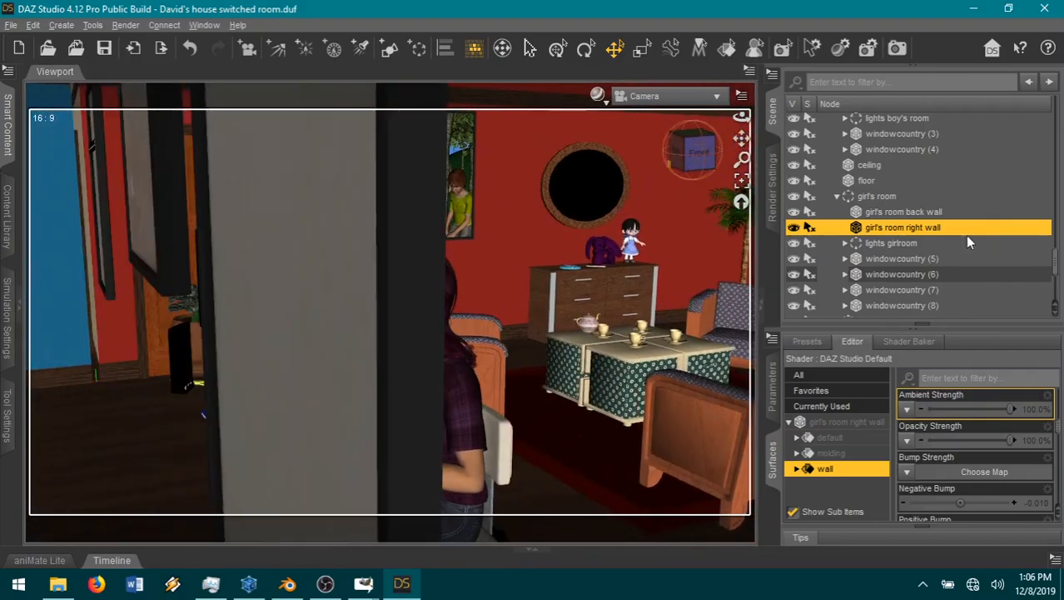
click(837, 196)
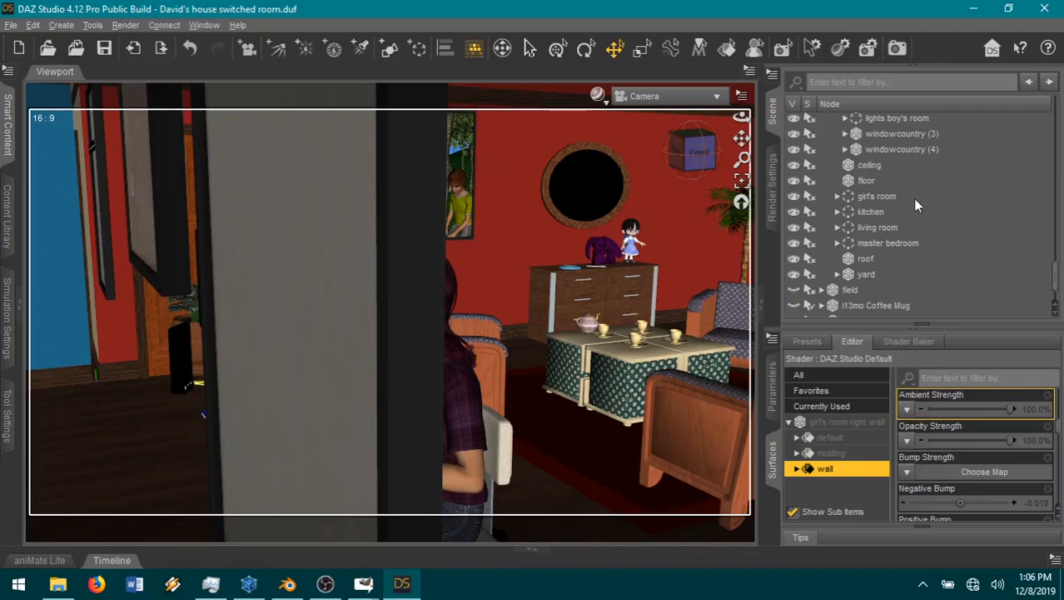
scroll(897, 214, up, 3)
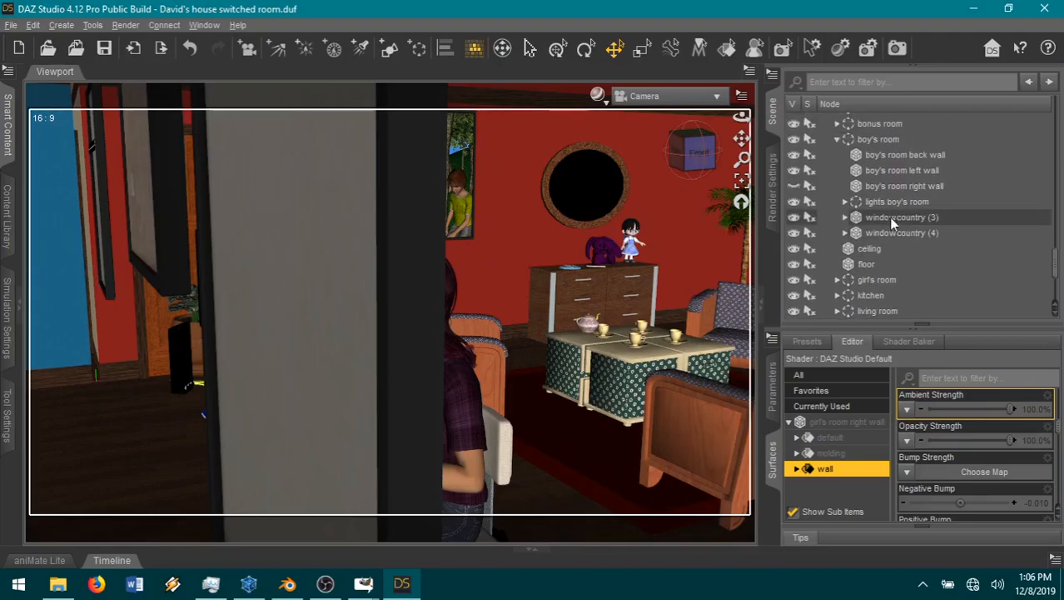
scroll(905, 215, up, 5)
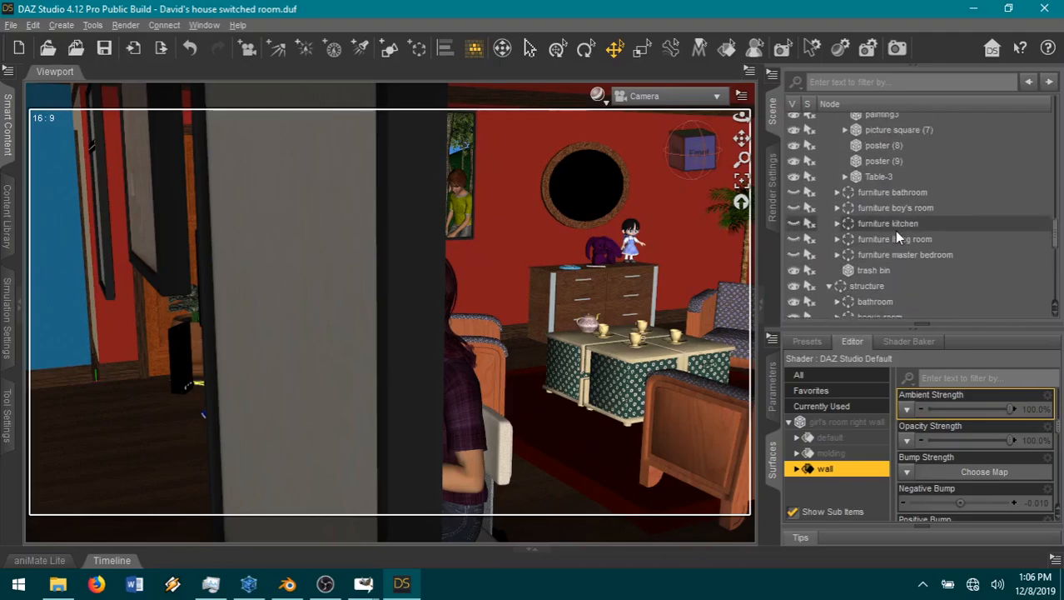
click(687, 163)
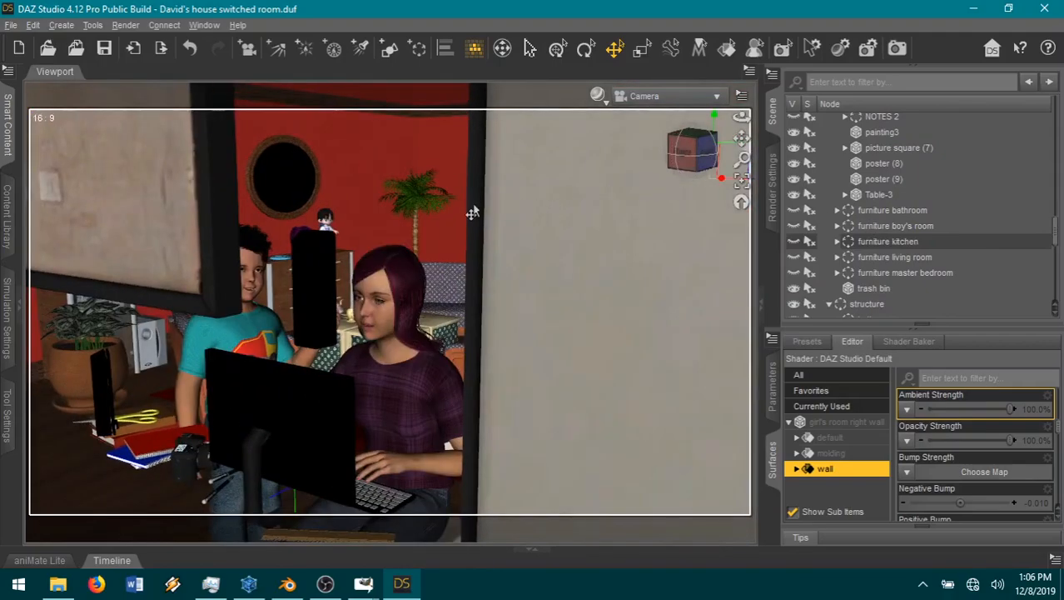
scroll(473, 213, up, 5)
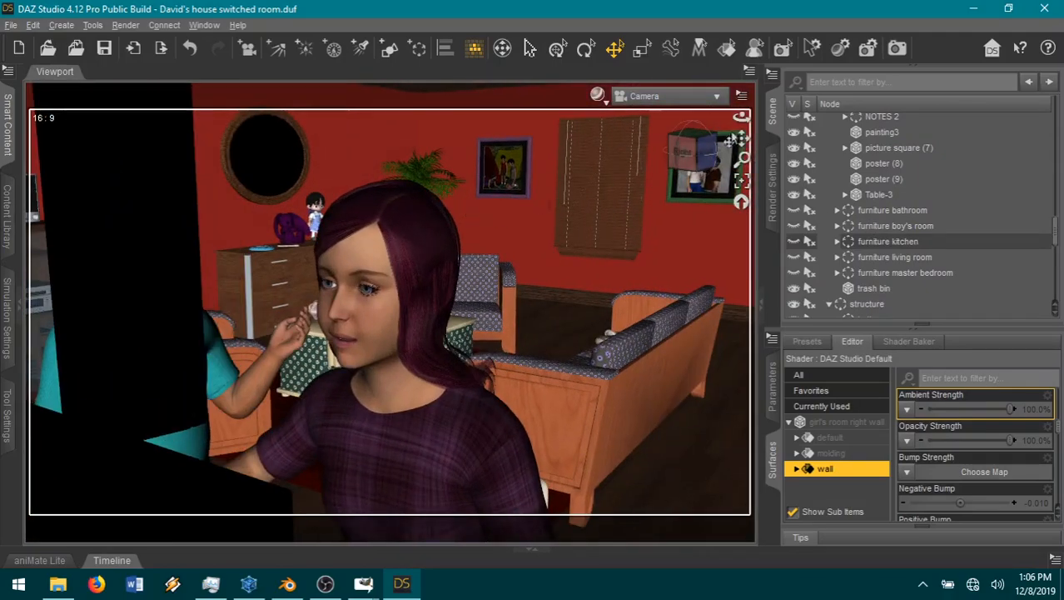
drag(741, 141, 776, 98)
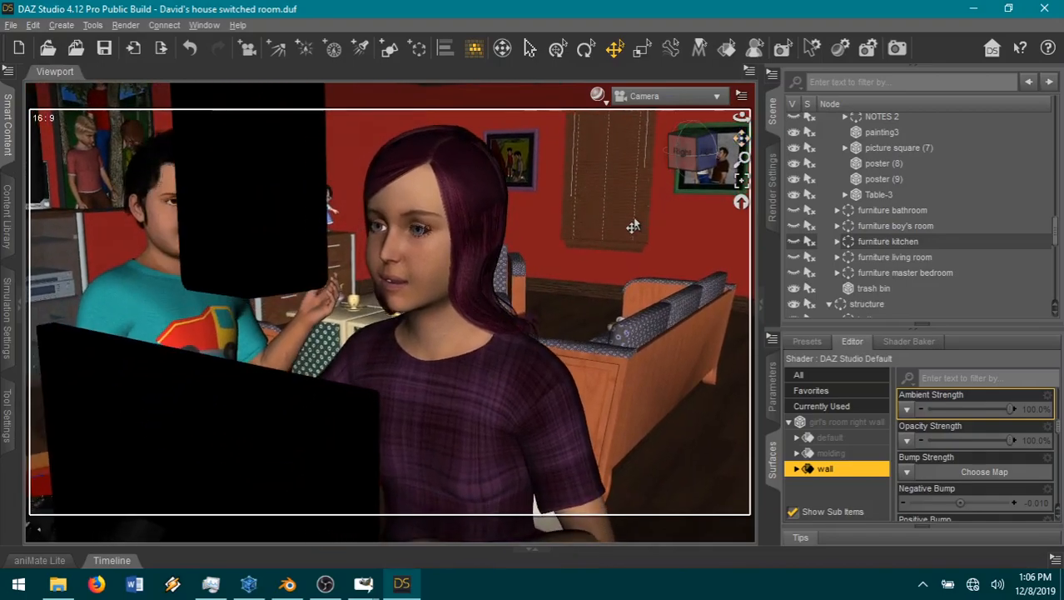
drag(708, 149, 1021, 257)
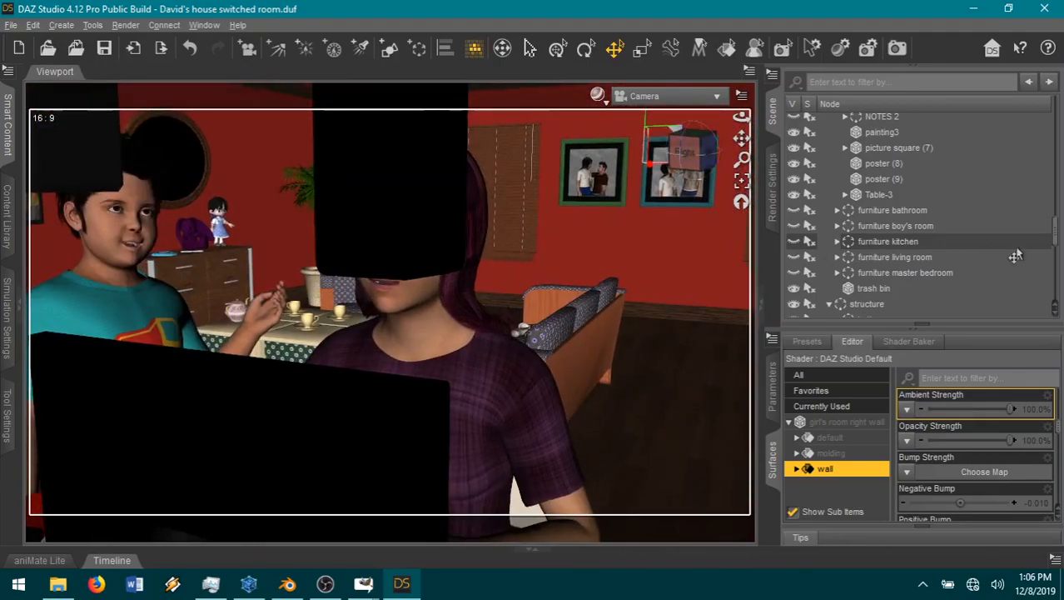
Step: Hide the left speaker and the monitor of PC (3) on desk (2)
scroll(905, 257, up, 4)
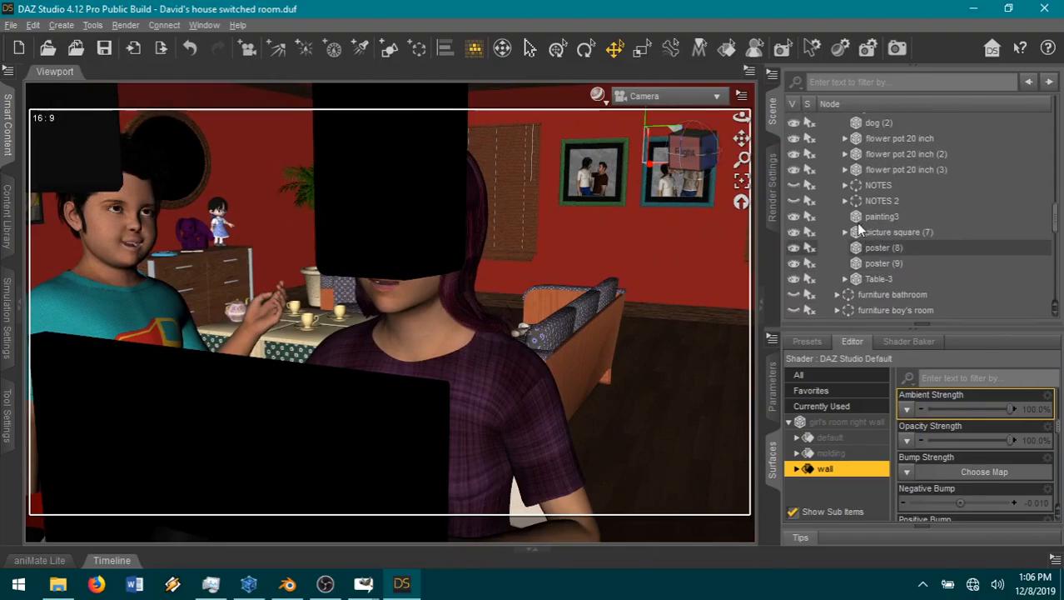
scroll(880, 237, up, 2)
click(855, 225)
scroll(948, 233, down, 1)
scroll(948, 230, down, 1)
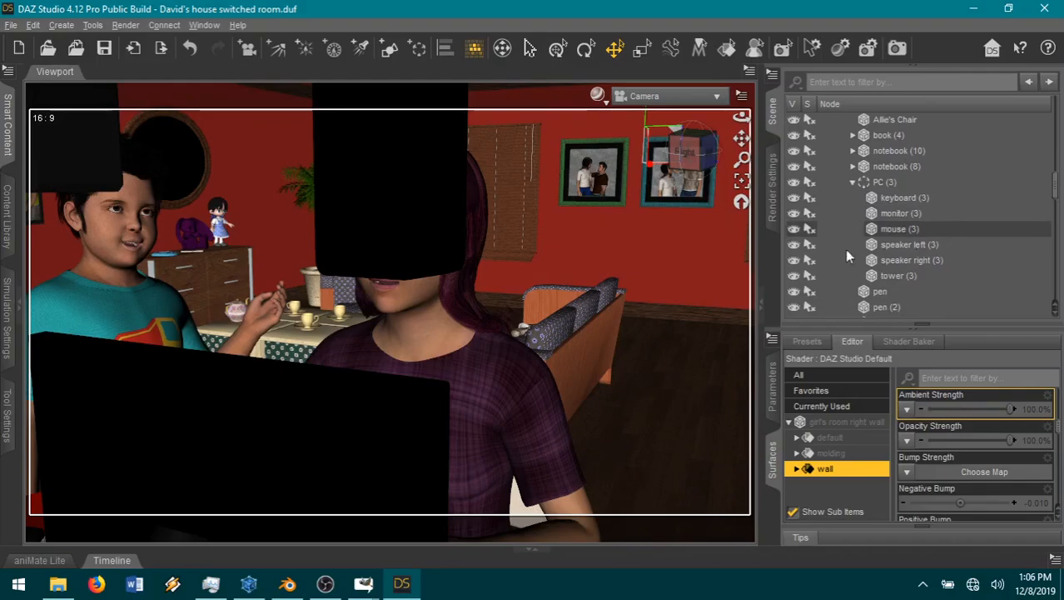
click(794, 244)
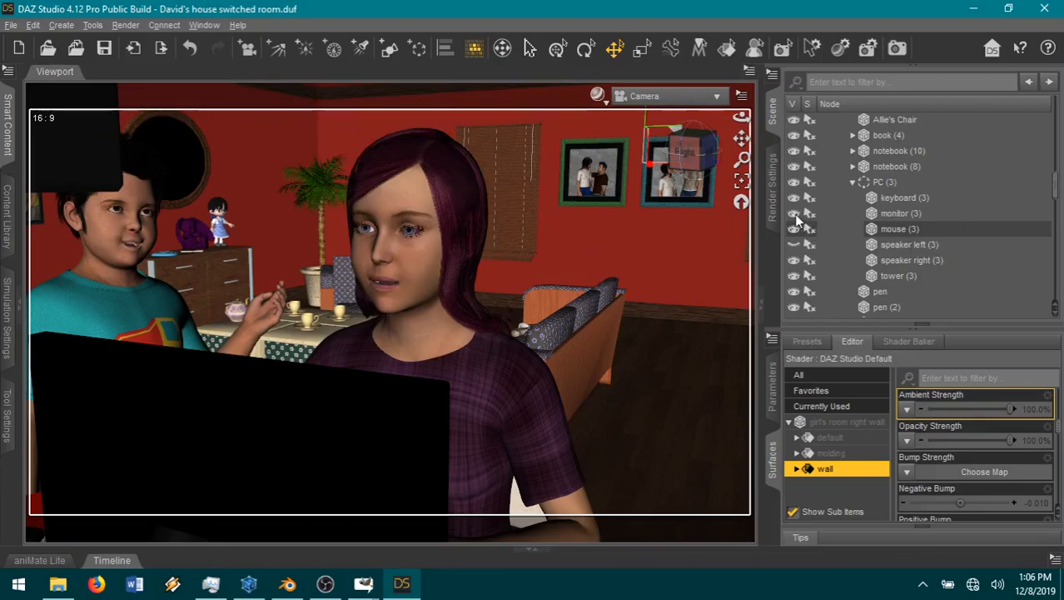
click(795, 214)
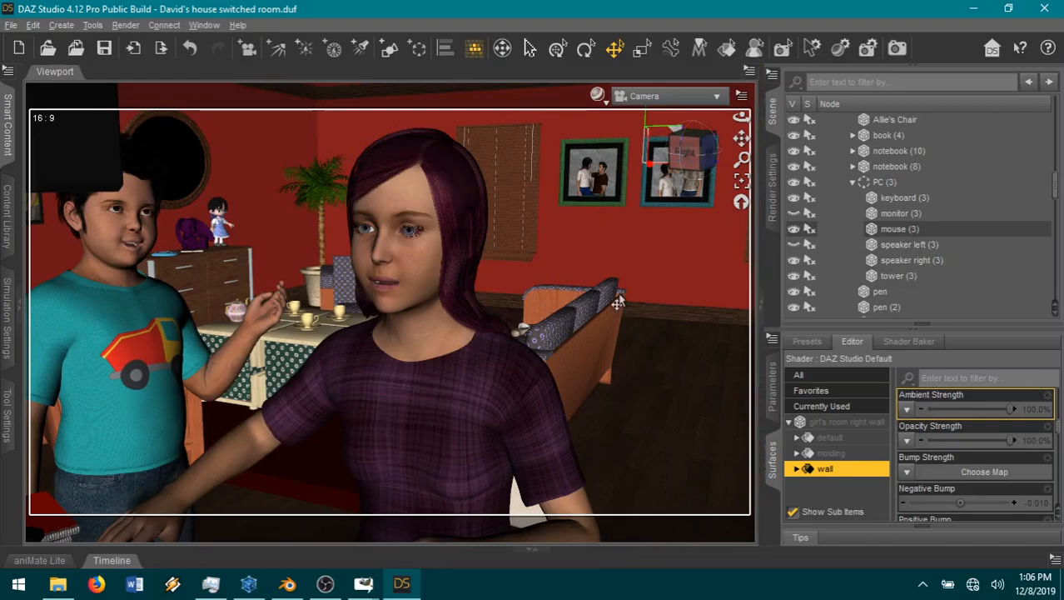
Step: Pull the camera back slightly, collapse desk (2) in the scene tree and hide painting3, which blocks the view of the boy
scroll(618, 302, down, 5)
scroll(618, 302, up, 5)
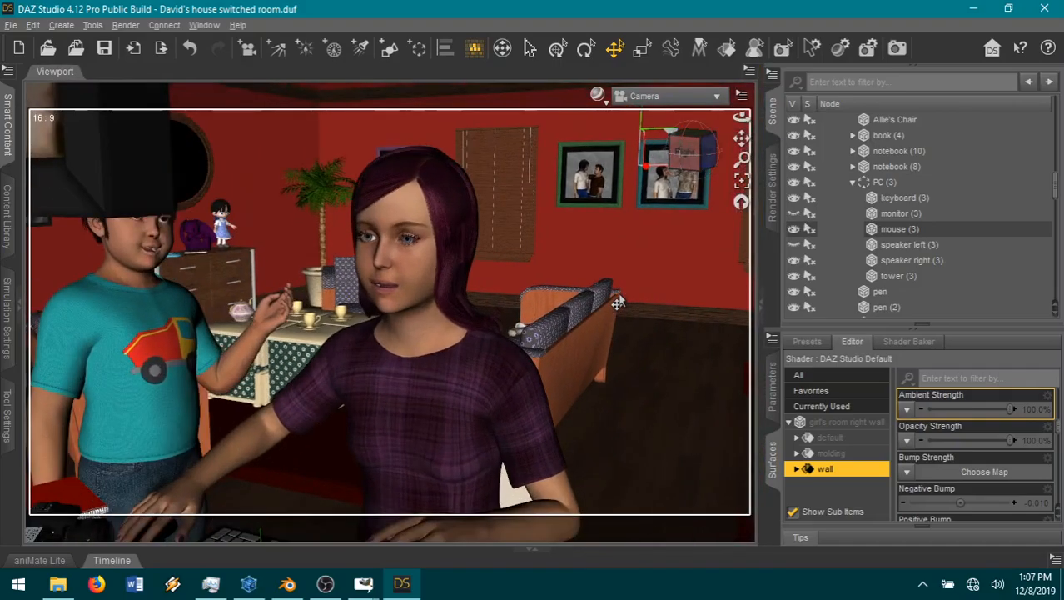
scroll(930, 266, down, 3)
scroll(930, 265, down, 6)
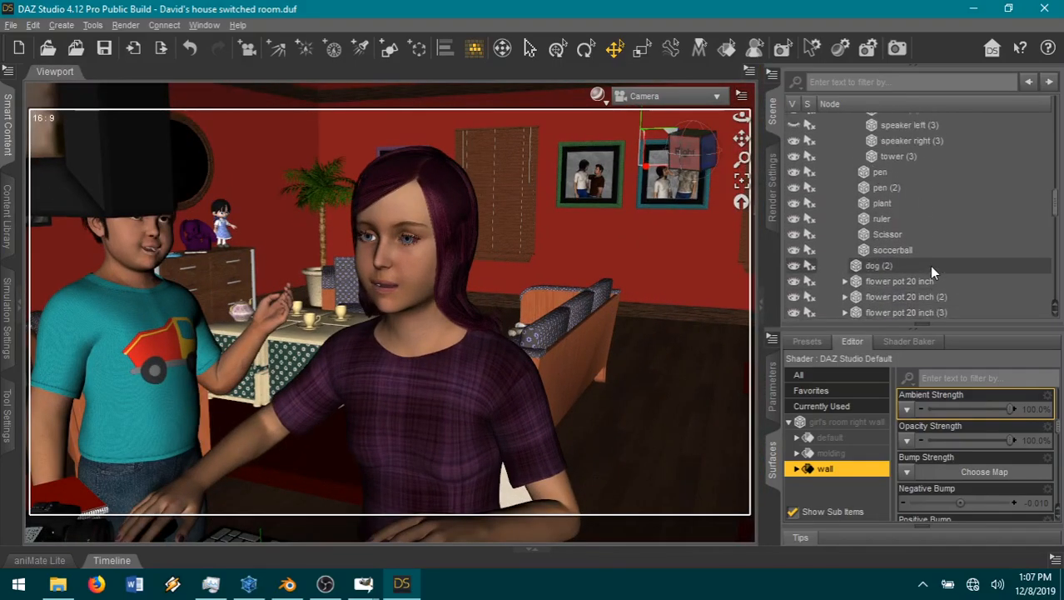
scroll(931, 266, up, 5)
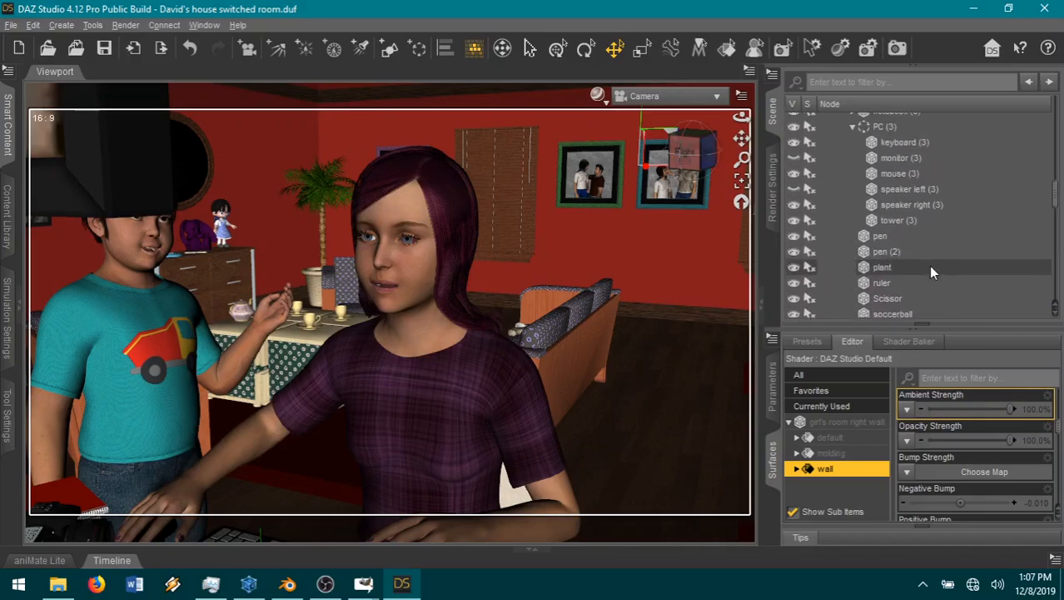
scroll(930, 269, up, 3)
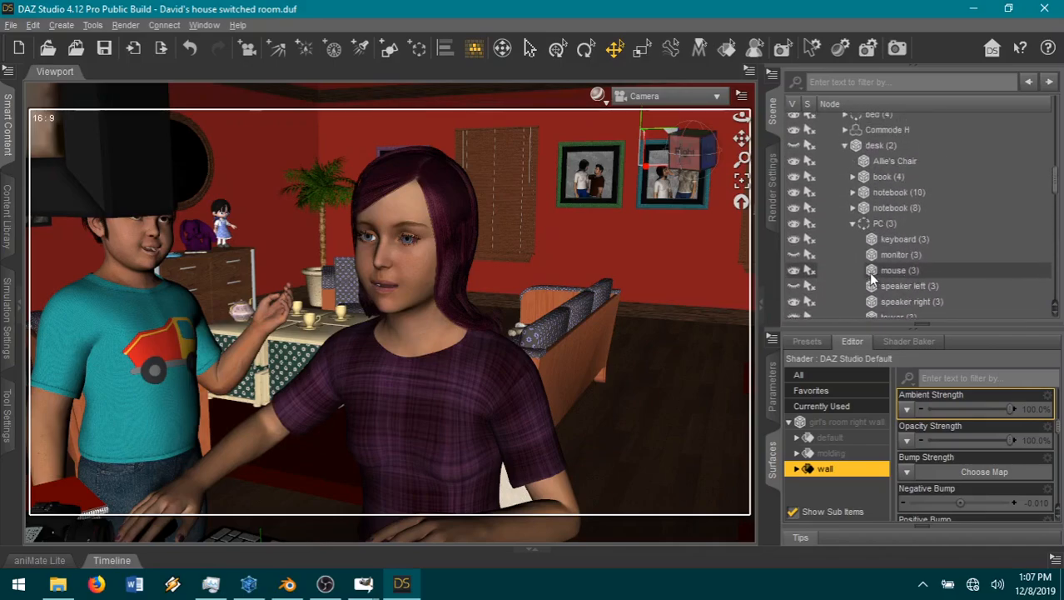
click(845, 147)
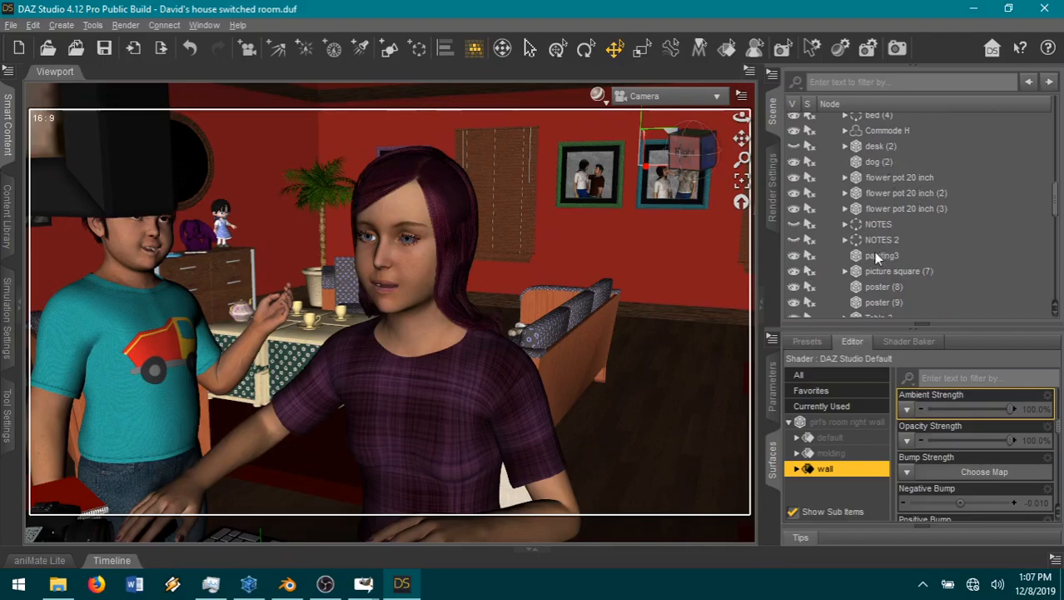
click(795, 256)
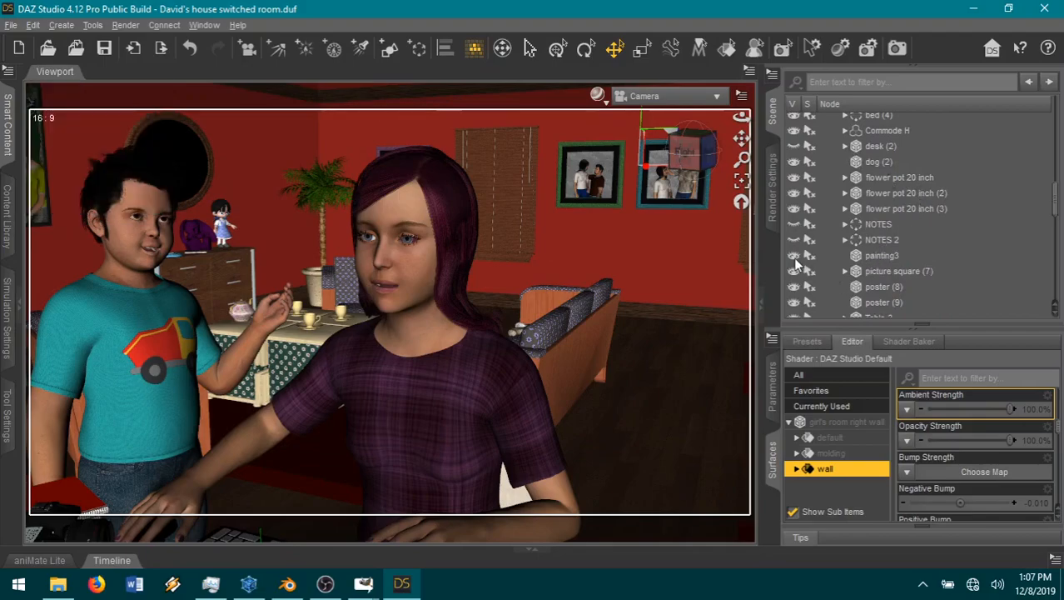
Step: Select the boy's left shoulder and lower his arm by setting its bend to -57.02
click(217, 379)
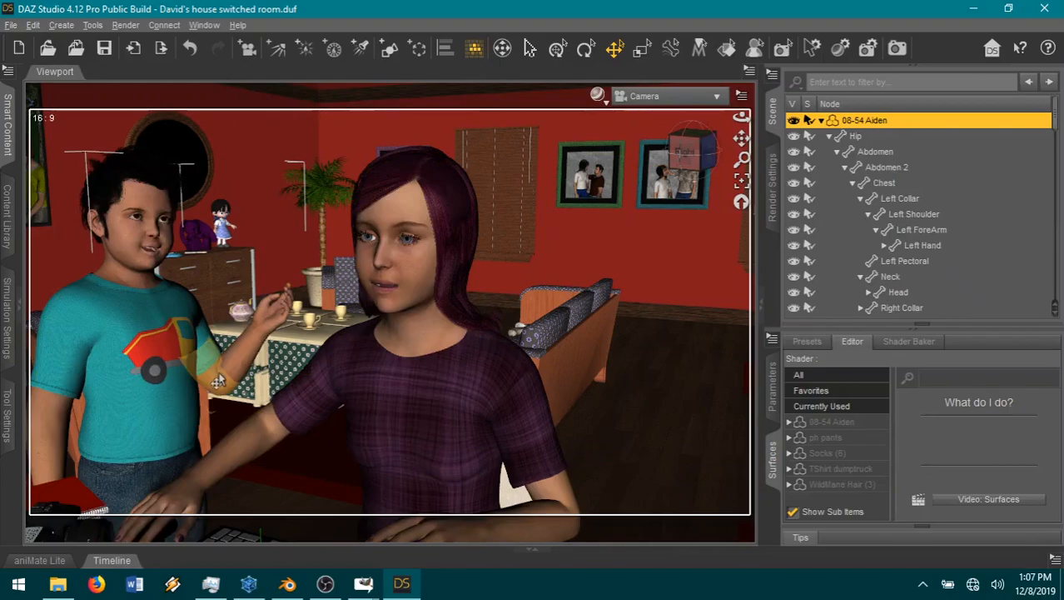
click(218, 380)
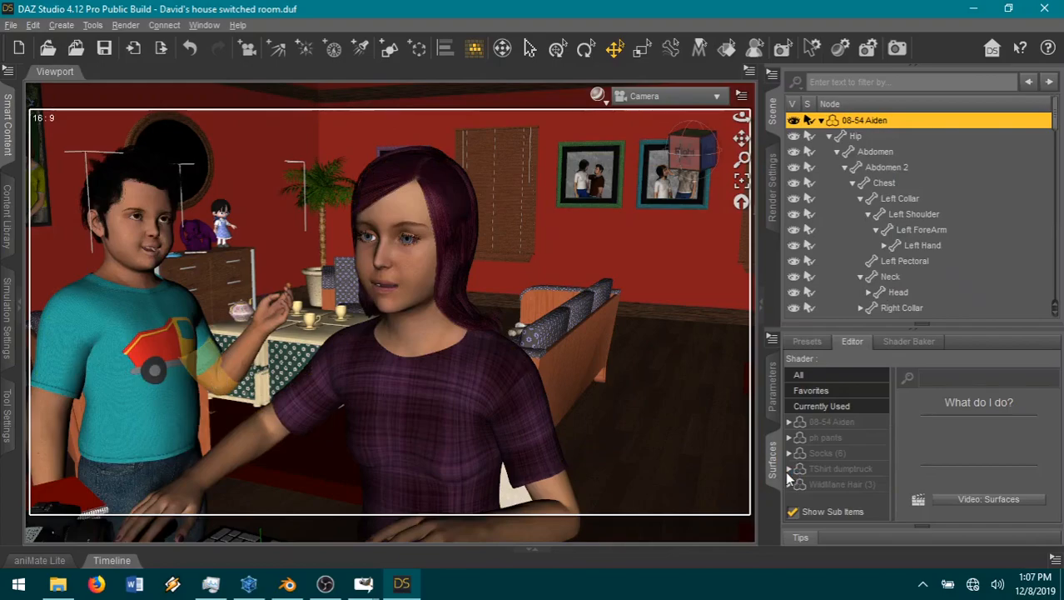
click(774, 403)
click(858, 412)
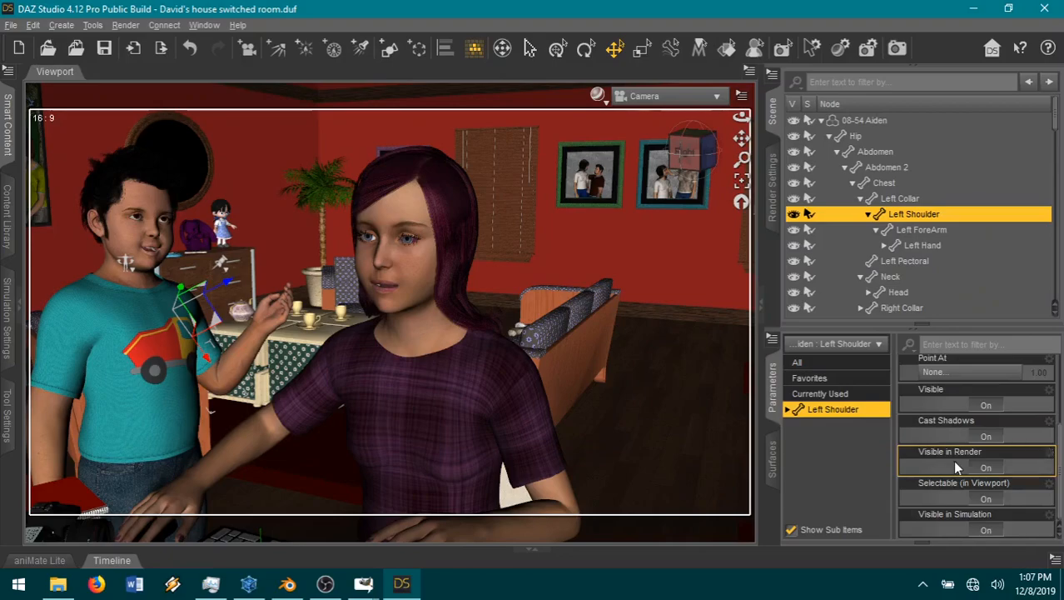
drag(954, 438, 929, 437)
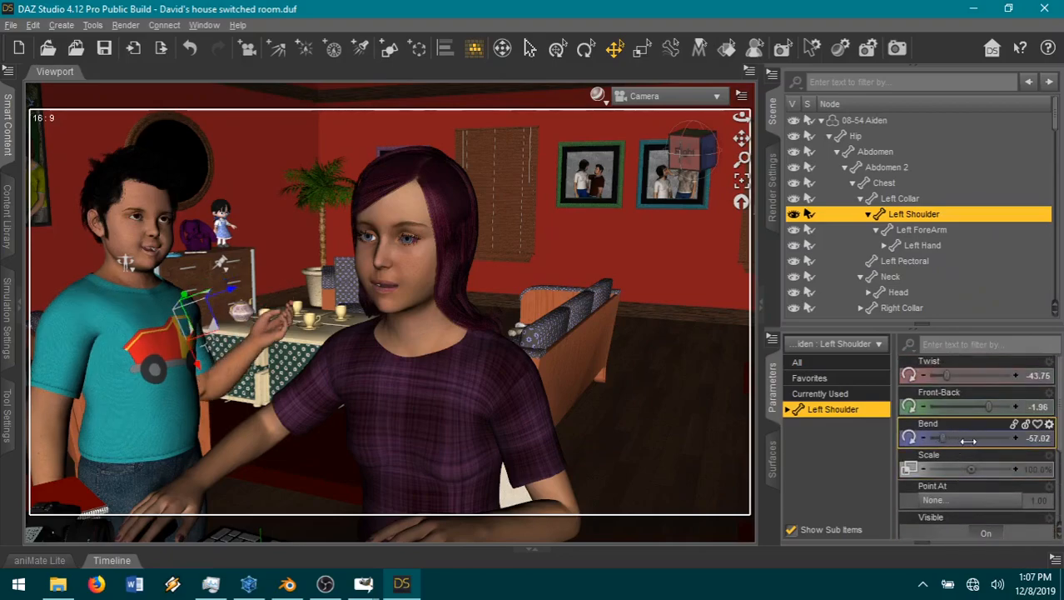
Step: Set the boy's left forearm bend to 10.71 and twist to 55, and his left shoulder twist to 35
click(241, 358)
drag(971, 410, 1029, 390)
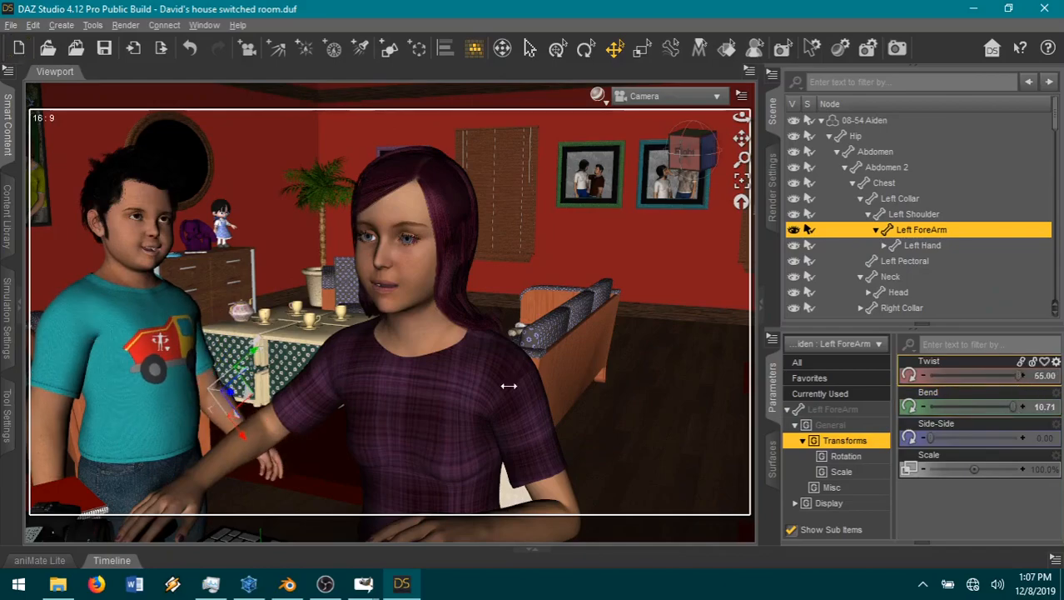
click(204, 398)
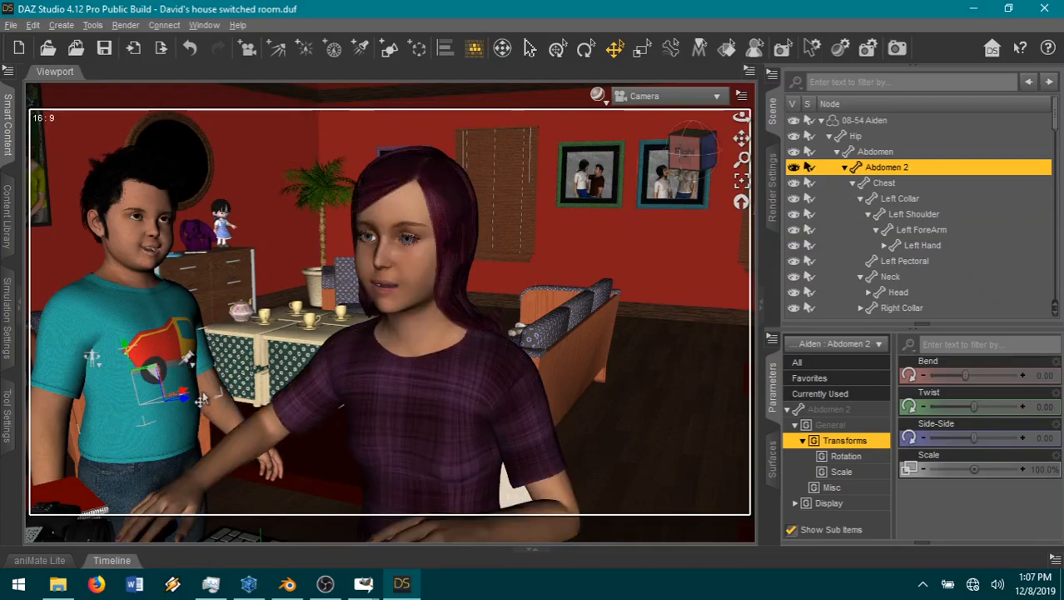
click(196, 312)
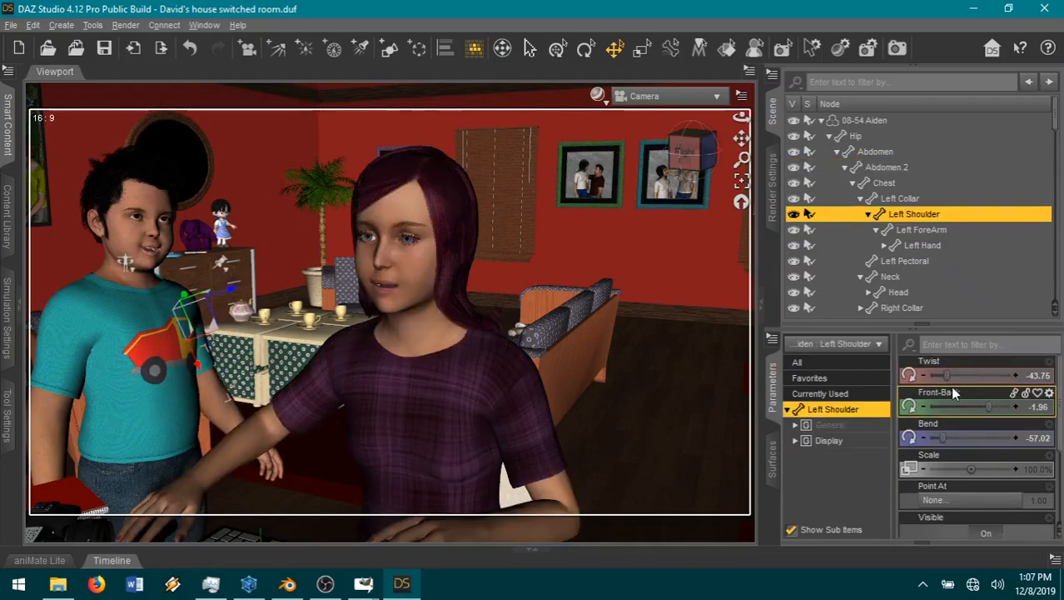
drag(976, 376, 1016, 377)
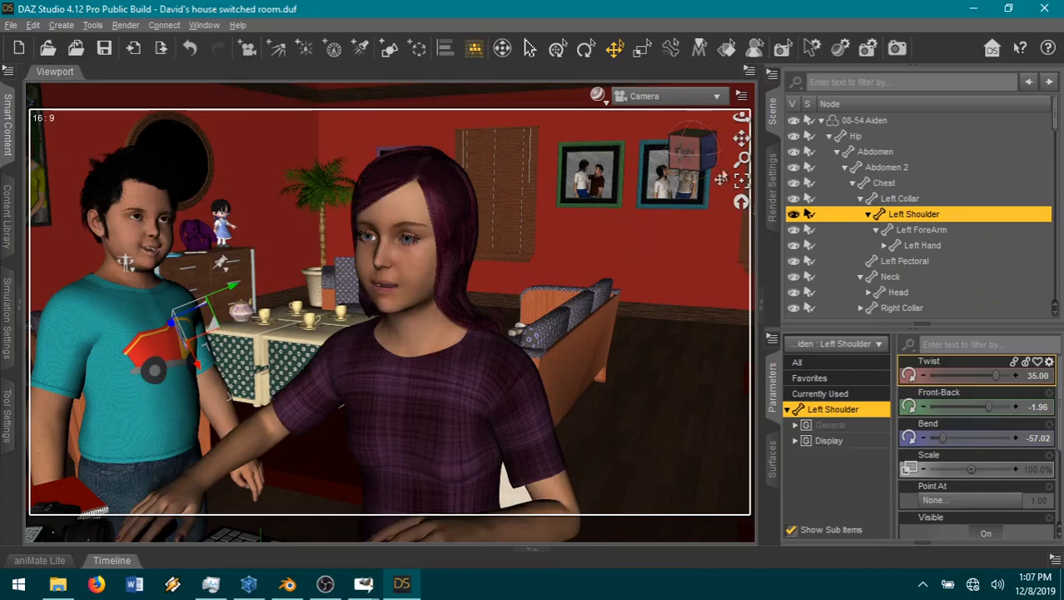
Step: Shift the camera and move it closer to frame the girl typing in front with the boy standing beside her
drag(741, 158, 741, 146)
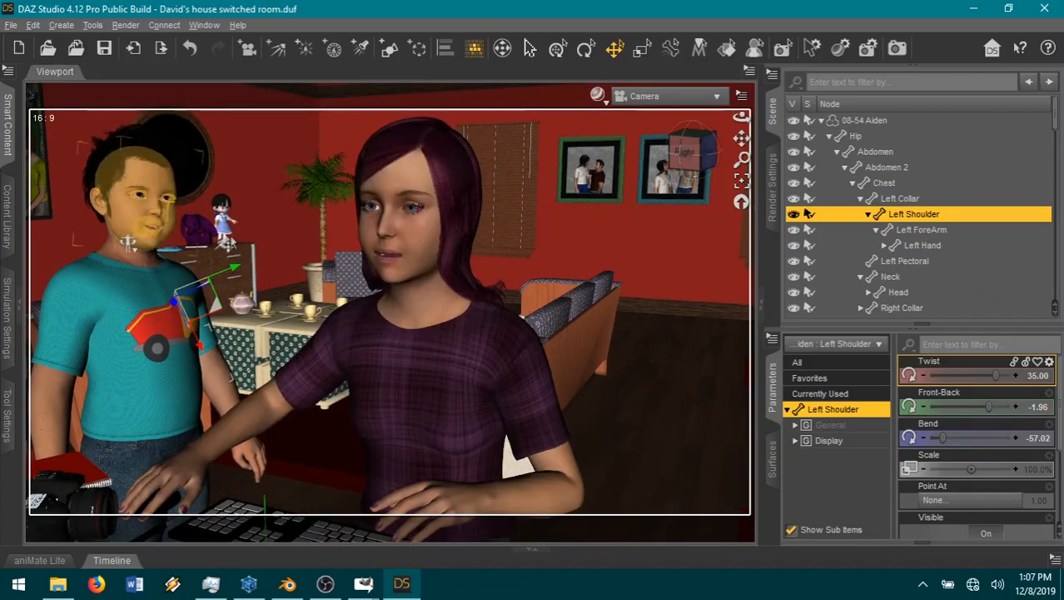
scroll(702, 331, up, 1)
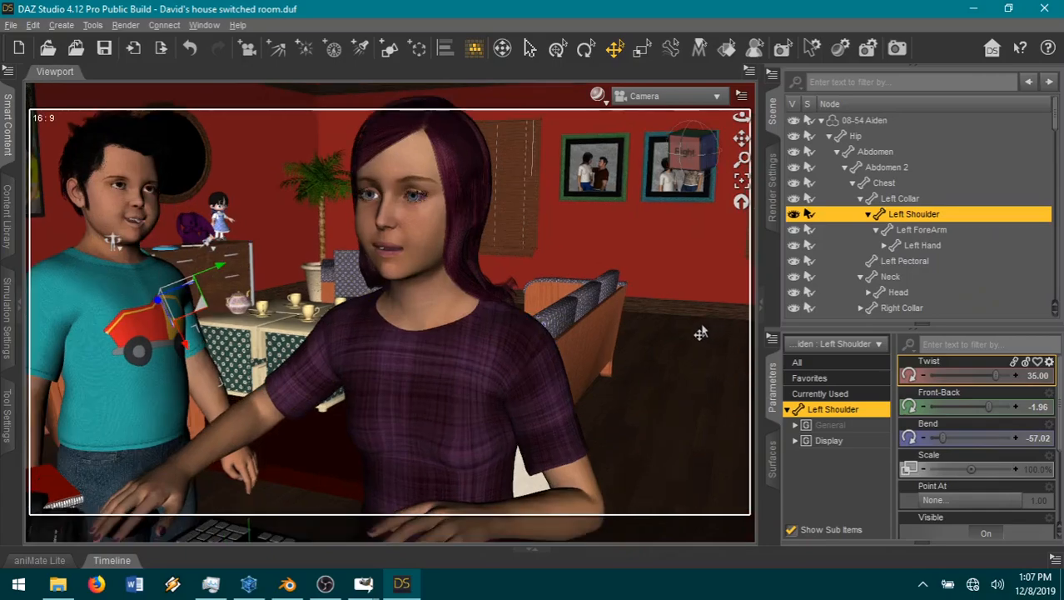
Step: Raise the camera slightly to reframe the girl and boy, and set the render's image name to 10-11
scroll(632, 289, up, 2)
scroll(664, 260, down, 1)
mouse_move(741, 138)
mouse_down()
mouse_move(743, 188)
mouse_move(742, 132)
mouse_up()
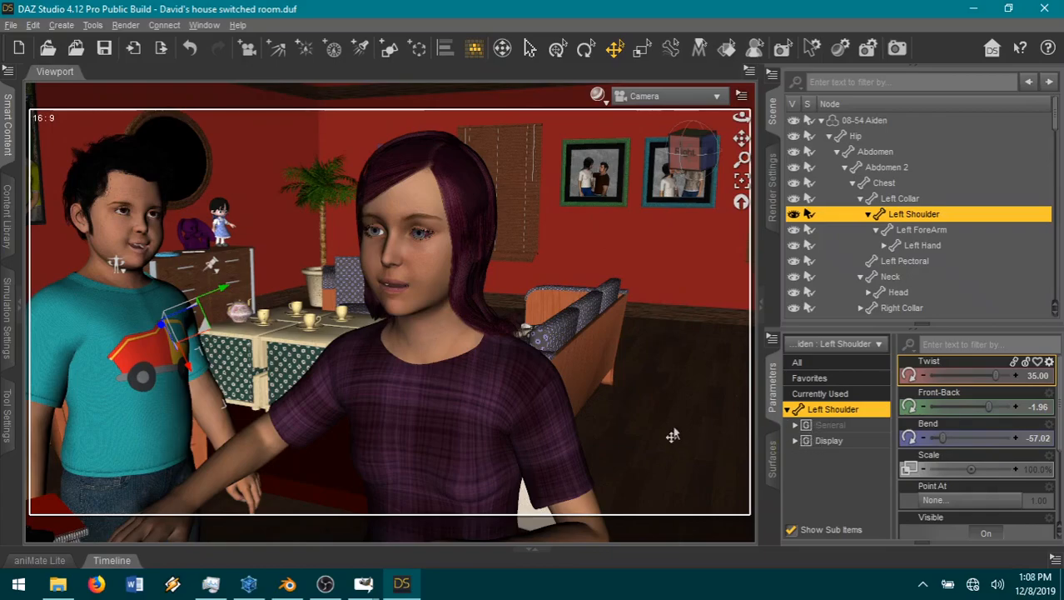
click(771, 219)
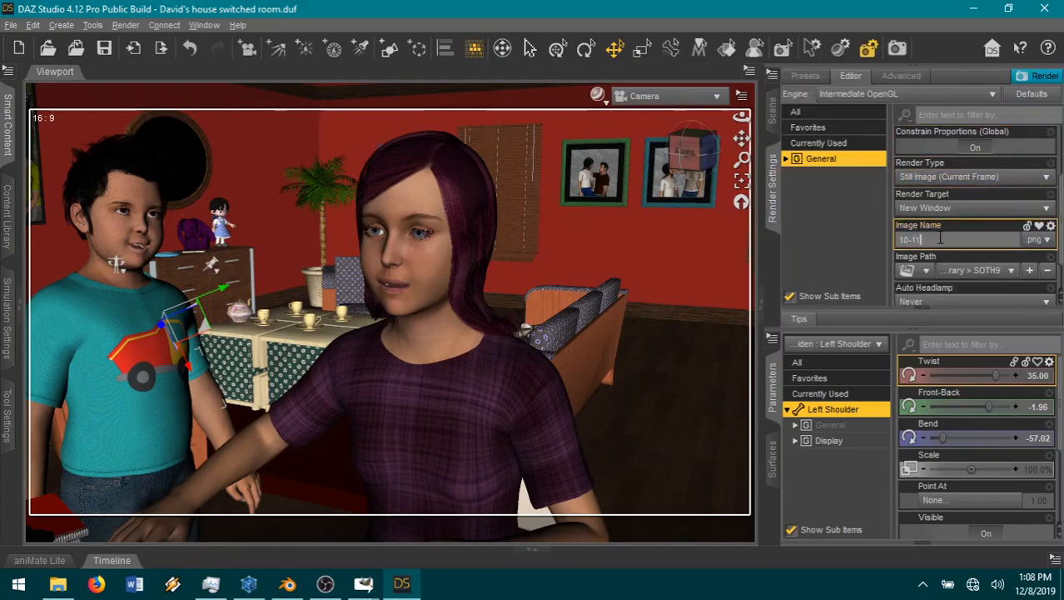
Step: Select the girl's head and set its favorite parameter Mouth Open Wide to 0.29
click(423, 280)
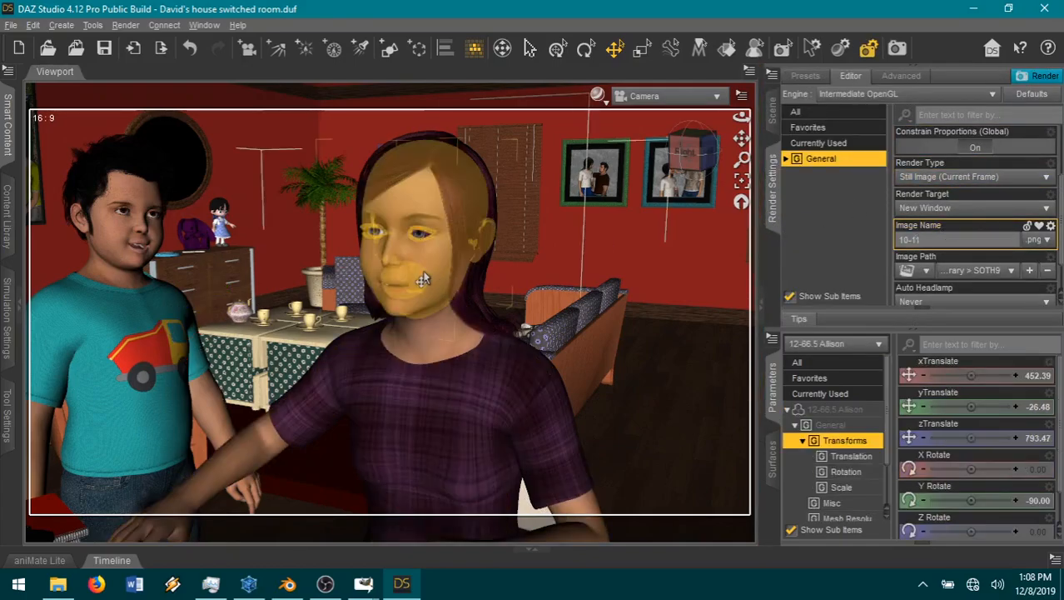
click(823, 381)
scroll(976, 473, down, 5)
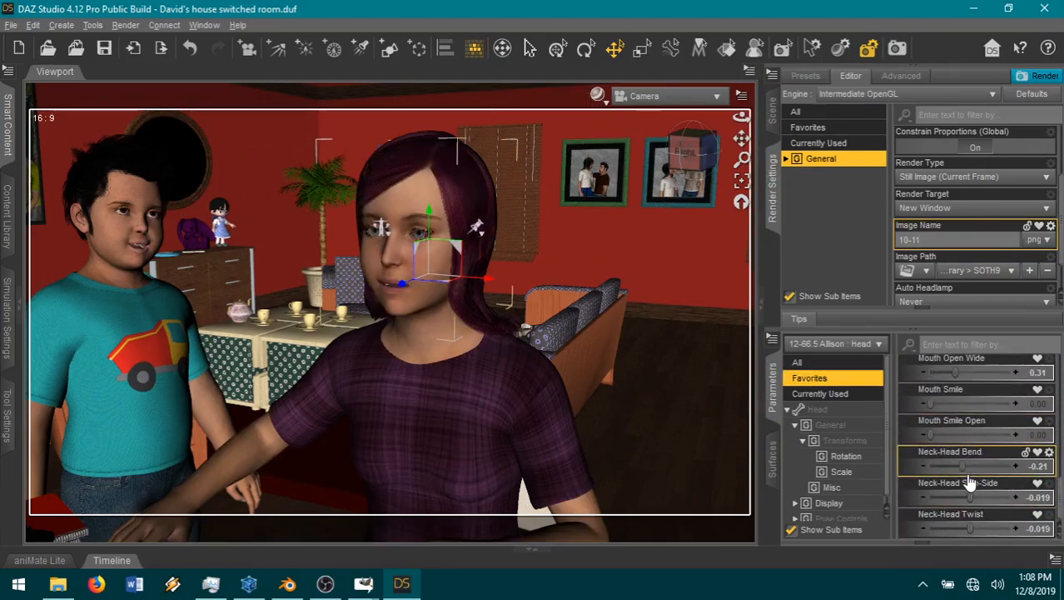
drag(955, 372, 951, 375)
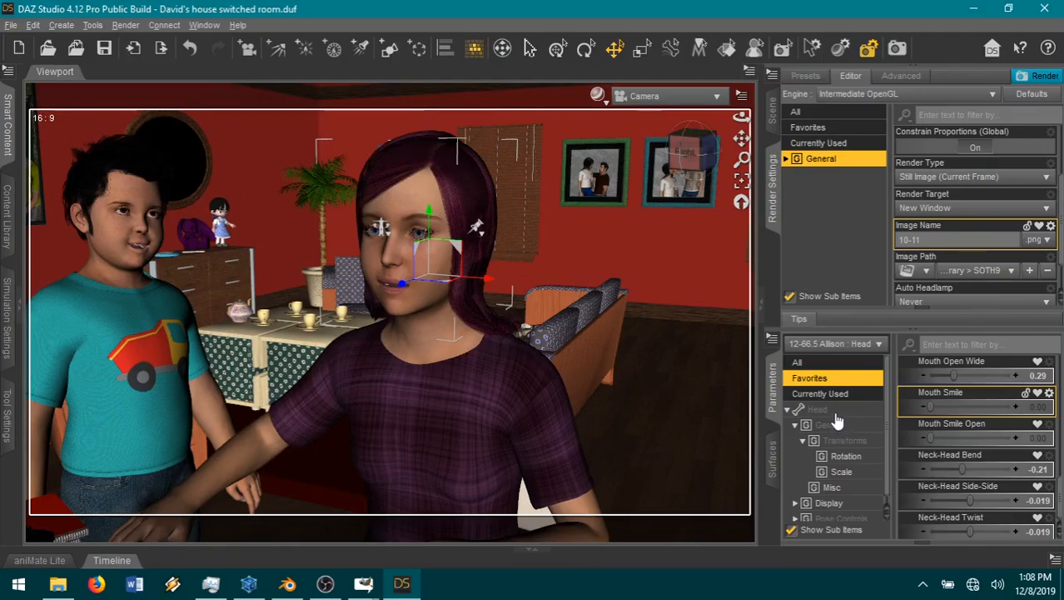
Step: Find the viseme controls among all of the girl's head parameters and try the UW mouth shape at 0.54
click(821, 395)
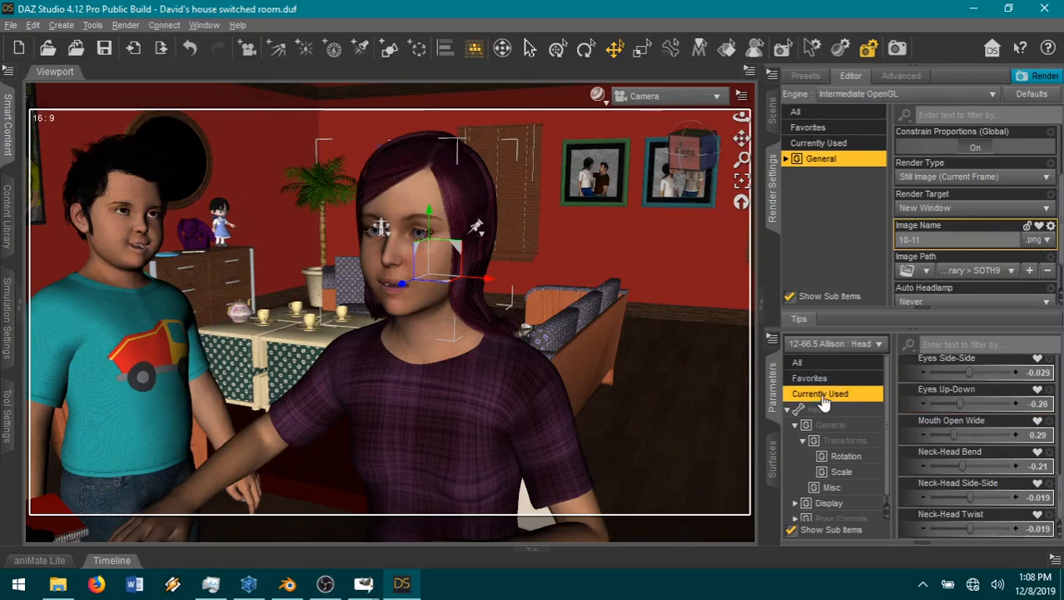
scroll(977, 498, up, 5)
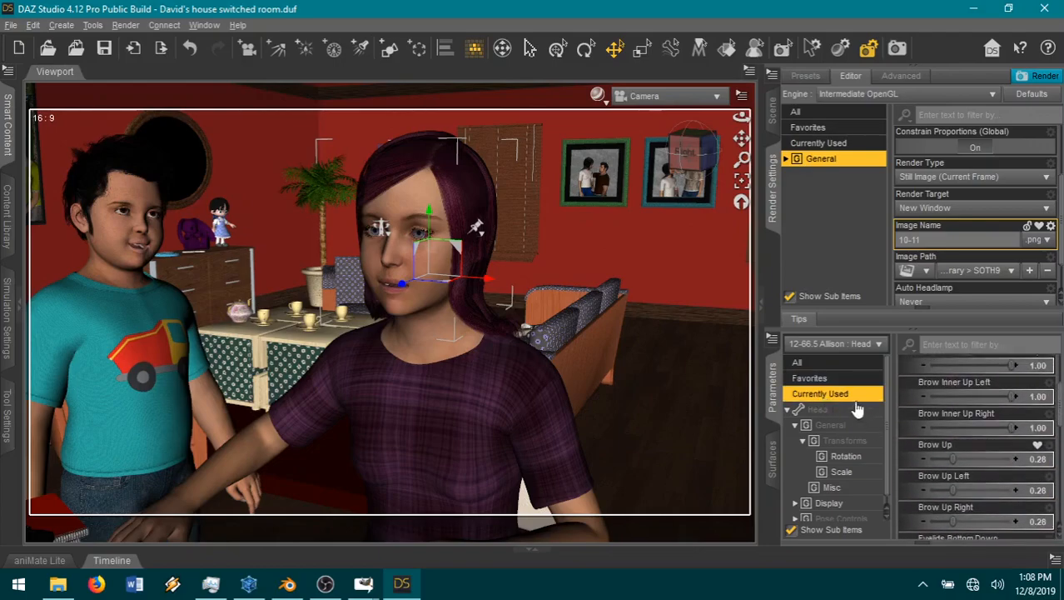
click(843, 383)
click(837, 408)
scroll(981, 479, down, 6)
scroll(982, 480, down, 15)
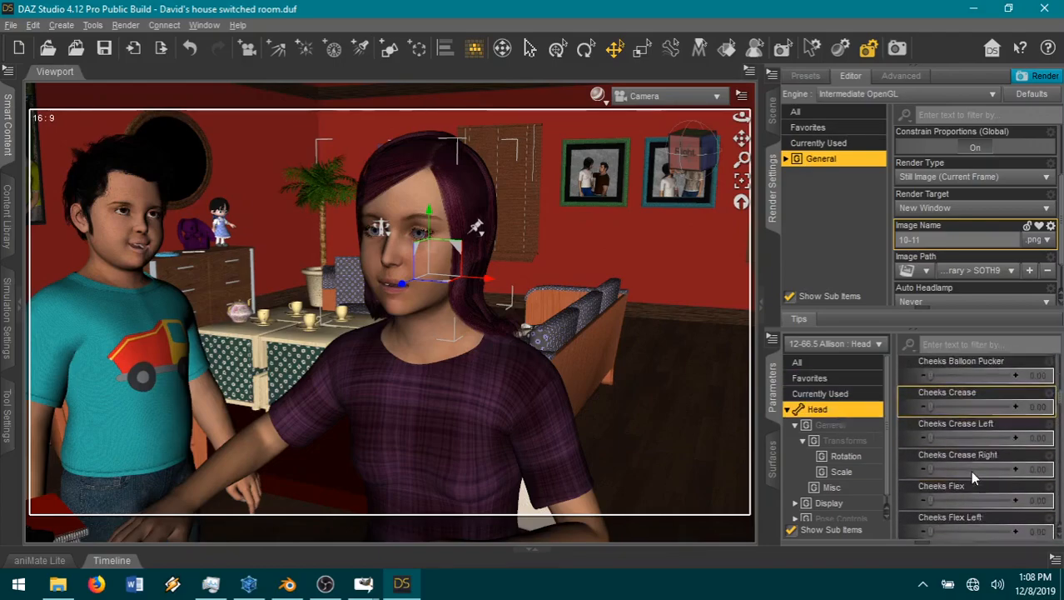
scroll(972, 479, down, 20)
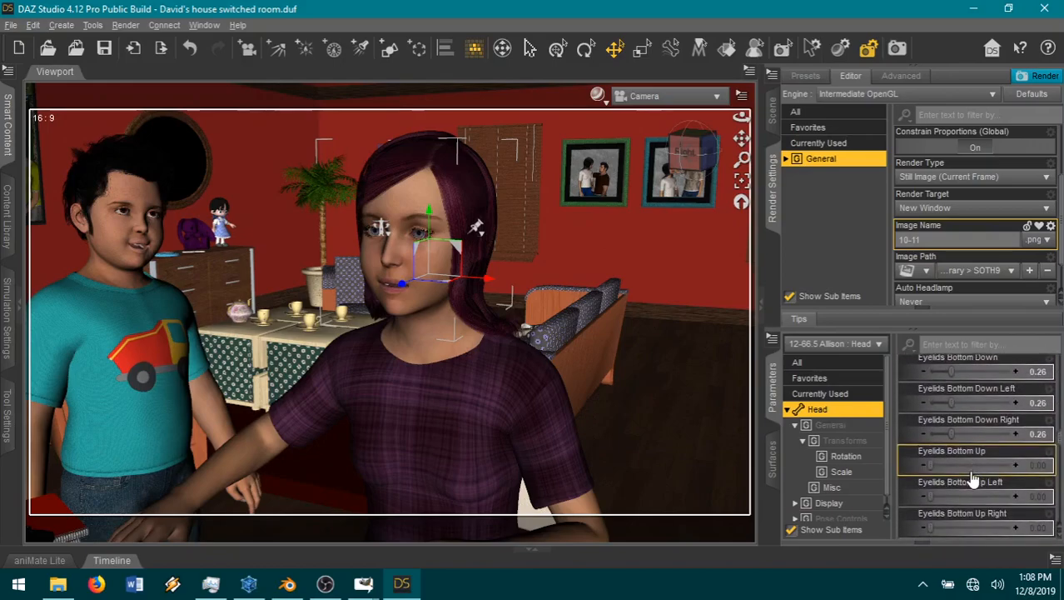
scroll(971, 477, down, 15)
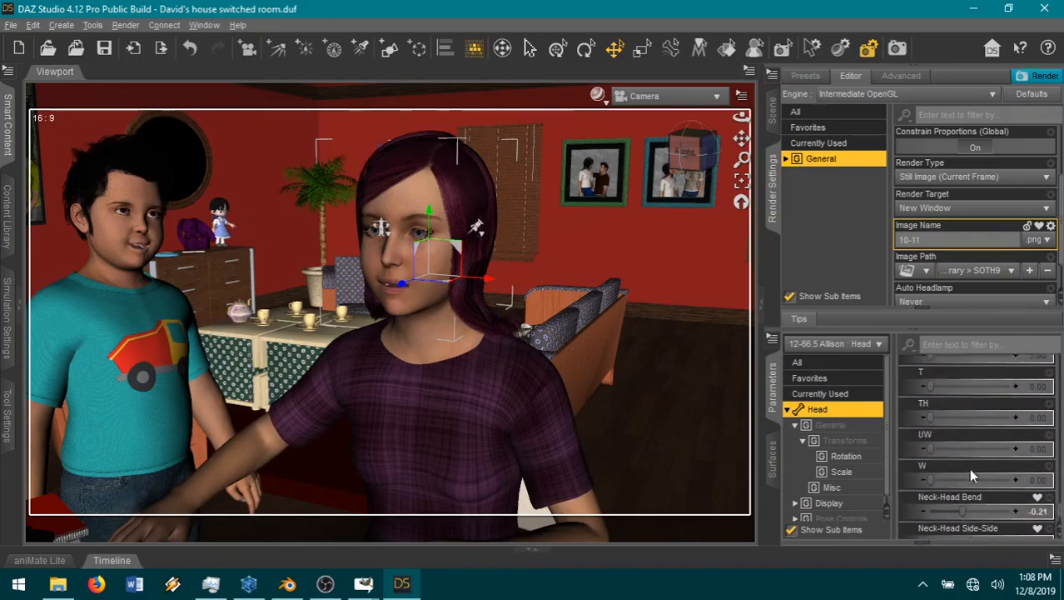
scroll(971, 470, down, 5)
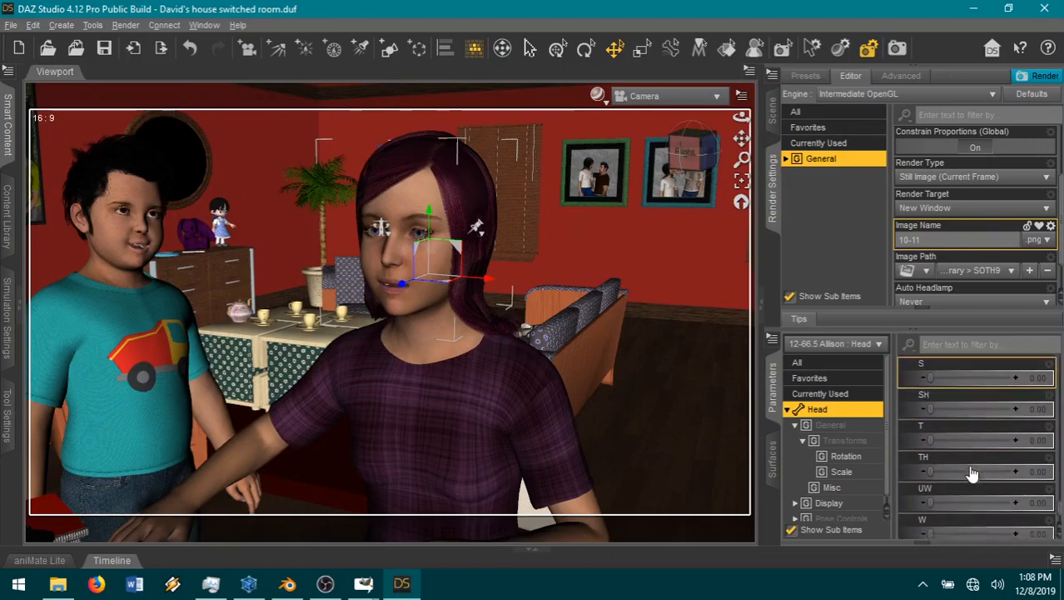
click(974, 402)
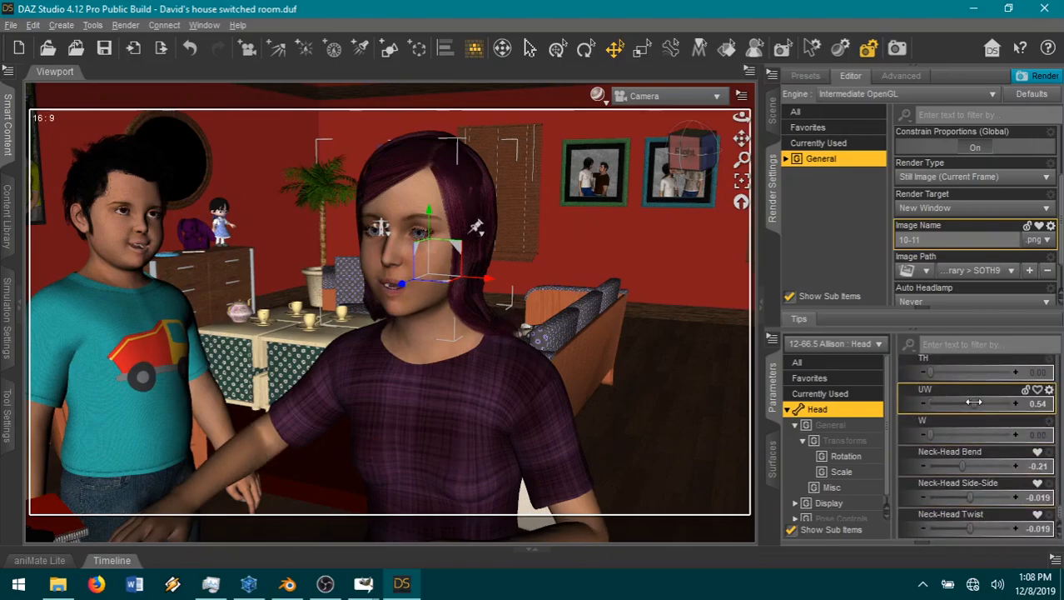
drag(971, 402, 943, 404)
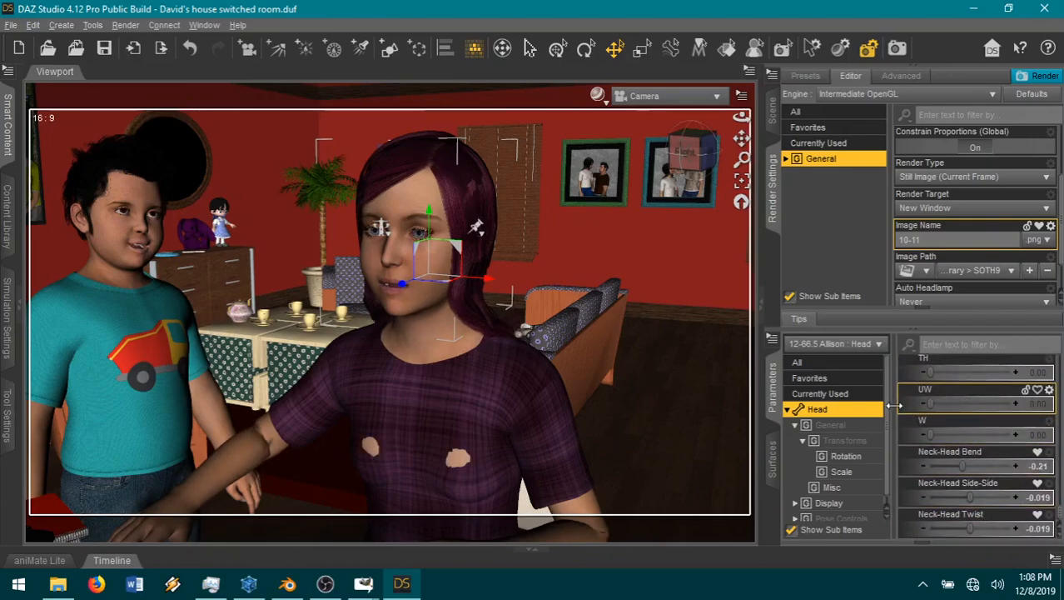
Step: Give the girl a talking mouth by setting her head's EH viseme to 0.53
scroll(961, 444, up, 5)
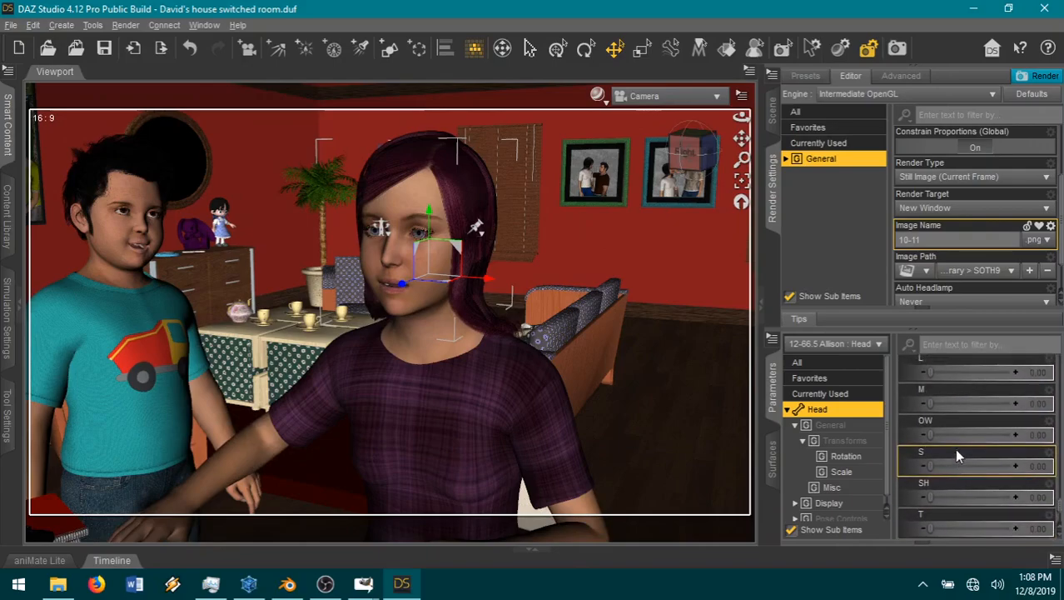
scroll(952, 446, up, 3)
scroll(951, 446, up, 3)
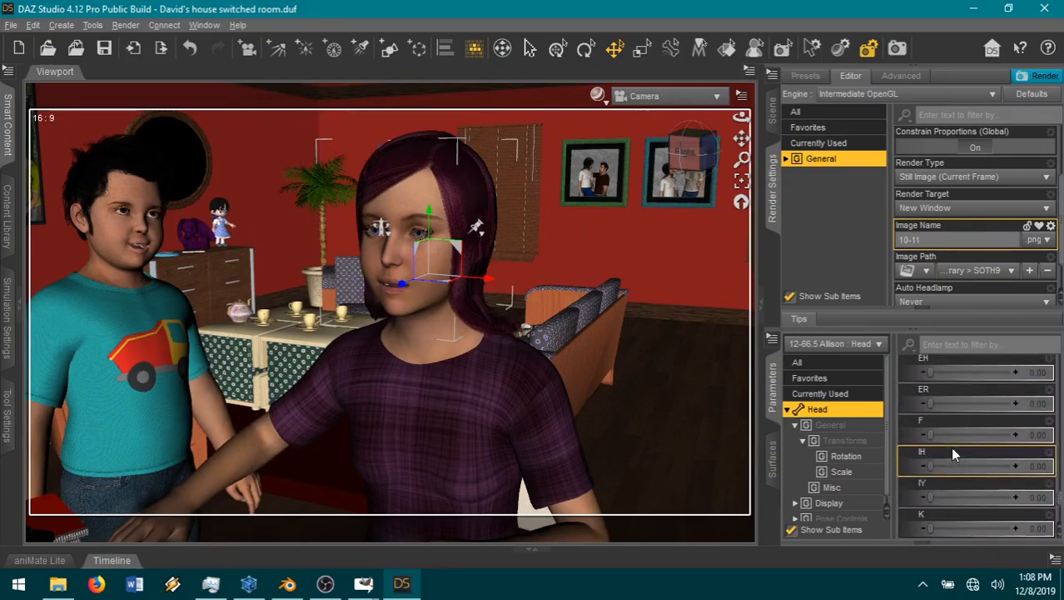
drag(950, 404, 914, 410)
drag(931, 373, 973, 374)
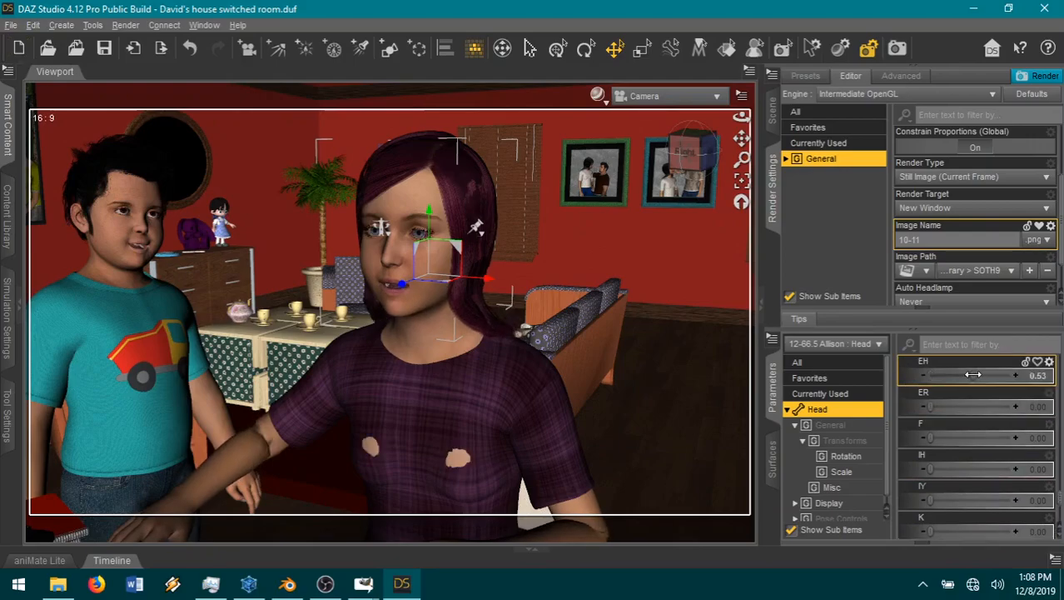
Step: Set the girl's Neck-Head Twist to 0 and Bend to -0.12, tilt her head with Neck-Head Side-Side, and deselect her
scroll(963, 449, down, 10)
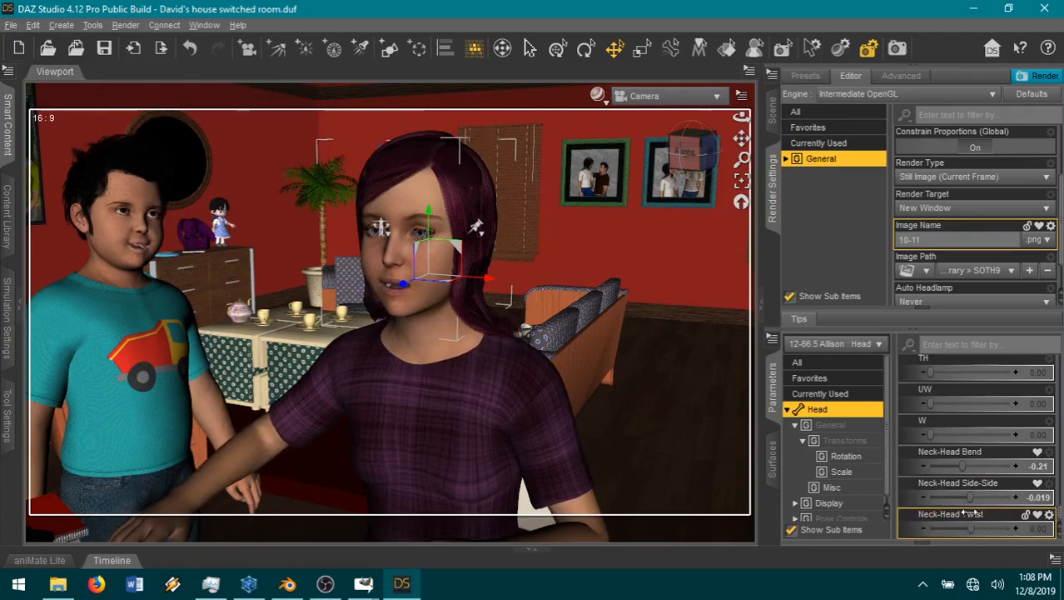
drag(958, 468, 967, 466)
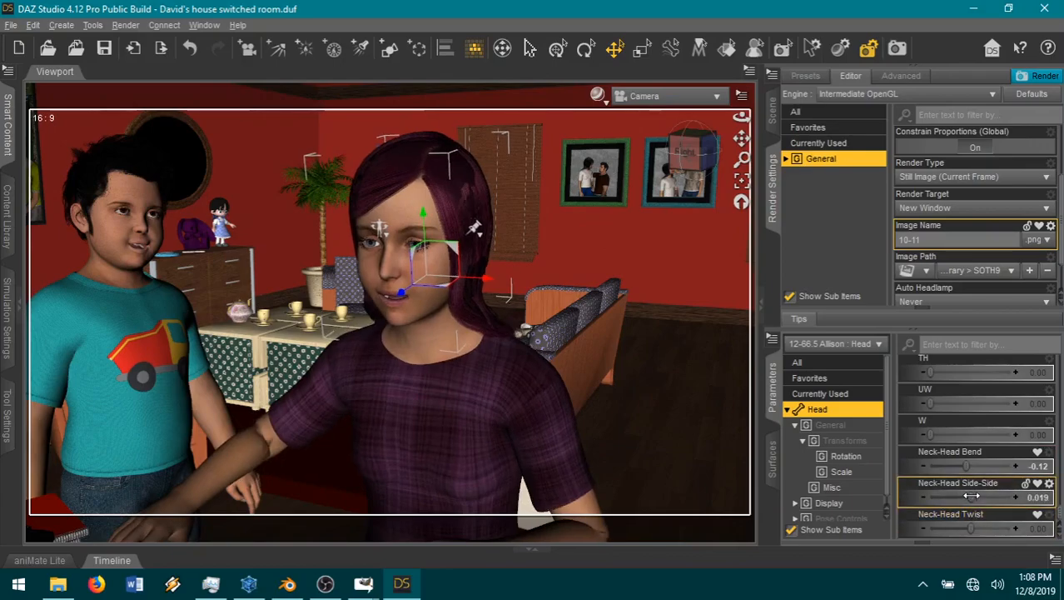
drag(971, 496, 961, 490)
click(672, 353)
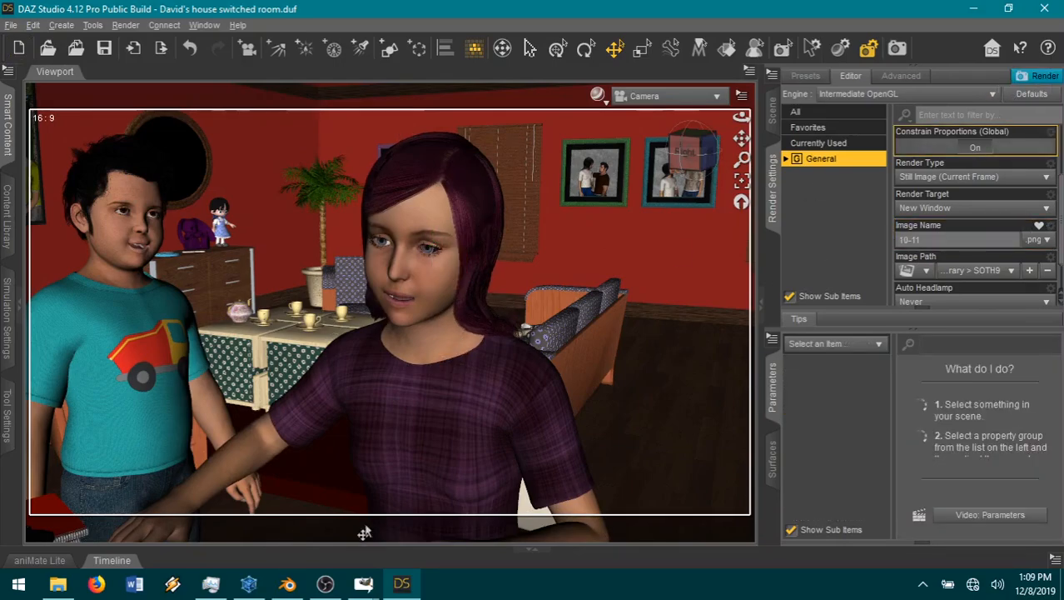
Step: Switch to GIMP and paste the speech bubble2 image into the guide.xcf comic page as a new layer
click(363, 583)
click(146, 540)
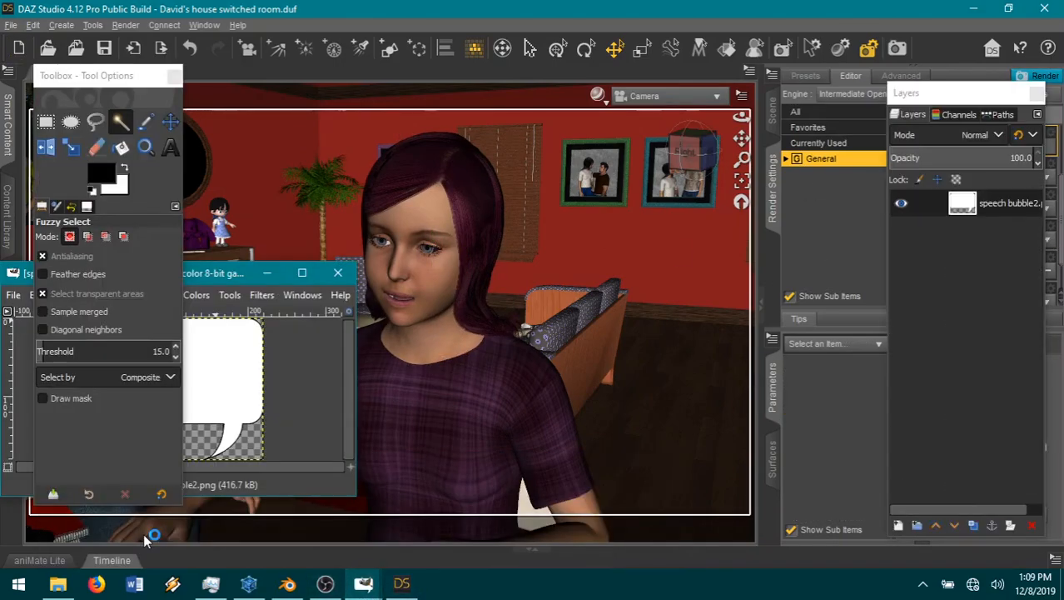
mouse_move(363, 584)
click(658, 512)
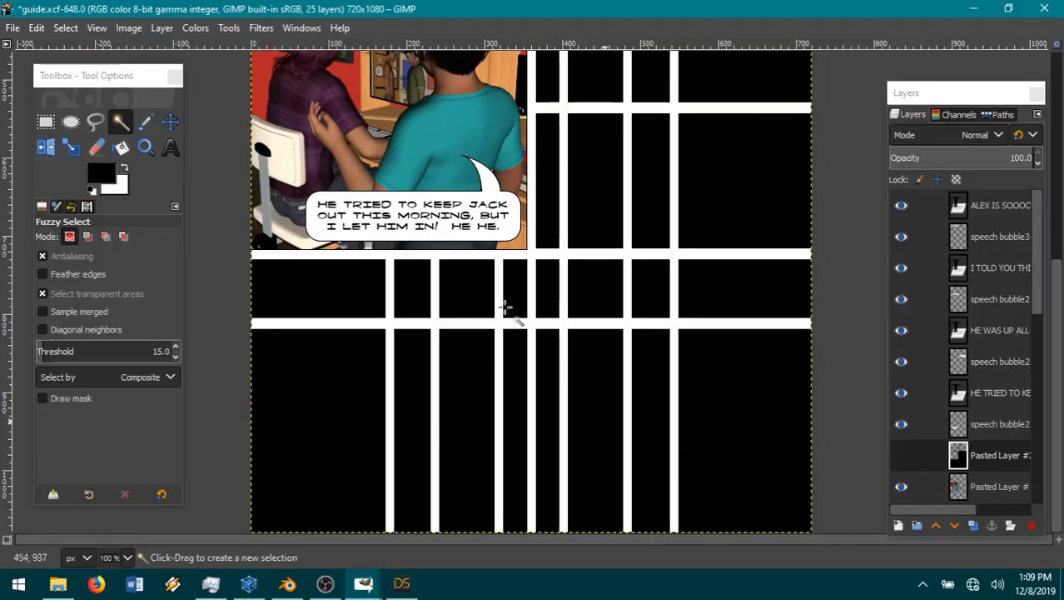
click(38, 28)
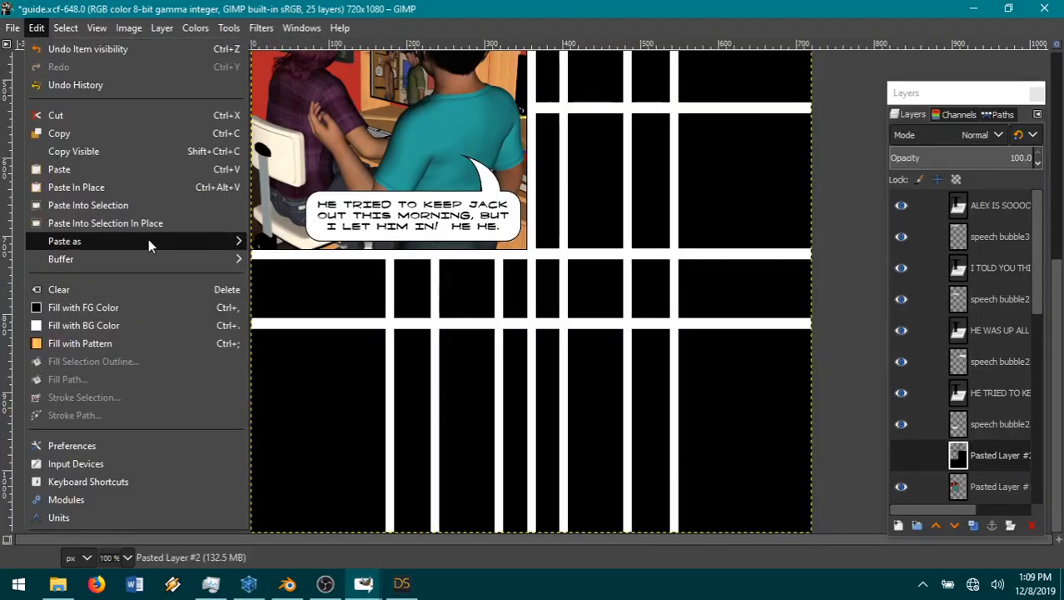
mouse_move(148, 241)
click(341, 244)
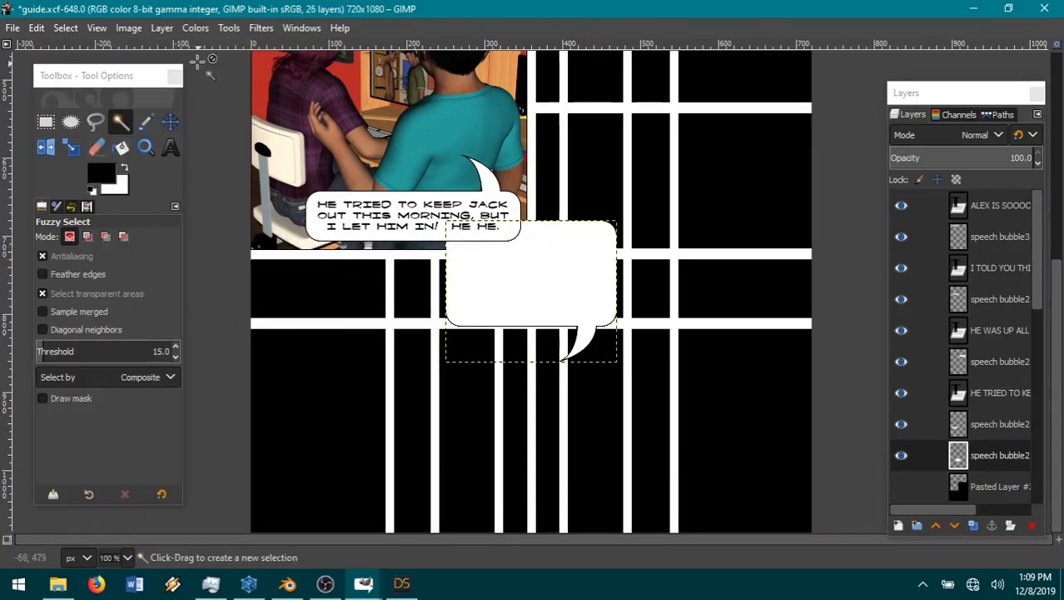
Step: Flip the new speech bubble vertically and move it onto the empty panels beside the "He tried to keep Jack out" panel
click(161, 27)
mouse_move(207, 241)
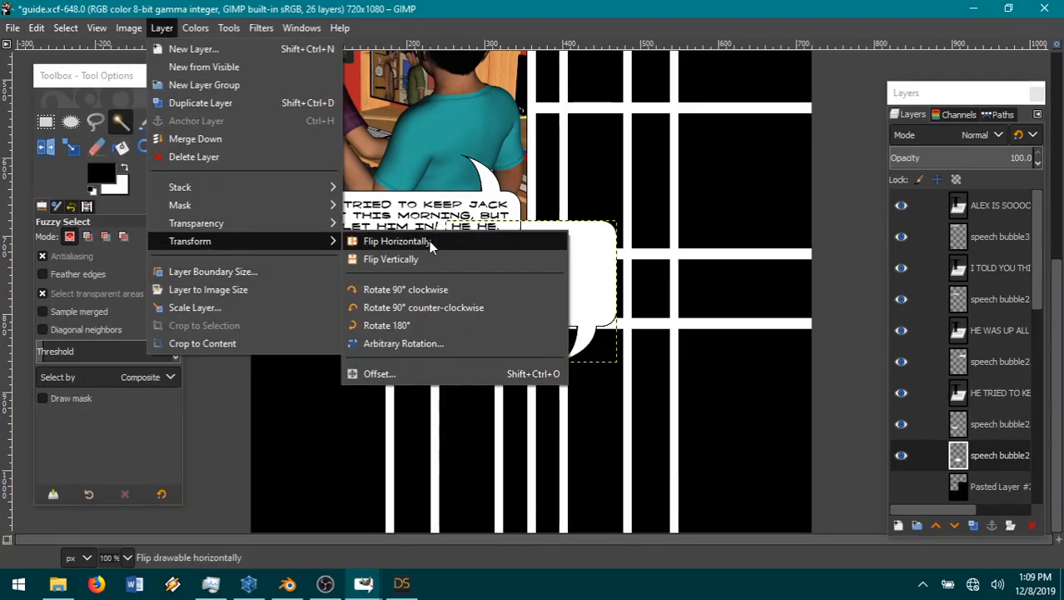
click(406, 258)
click(170, 122)
drag(513, 312, 688, 240)
scroll(629, 302, up, 5)
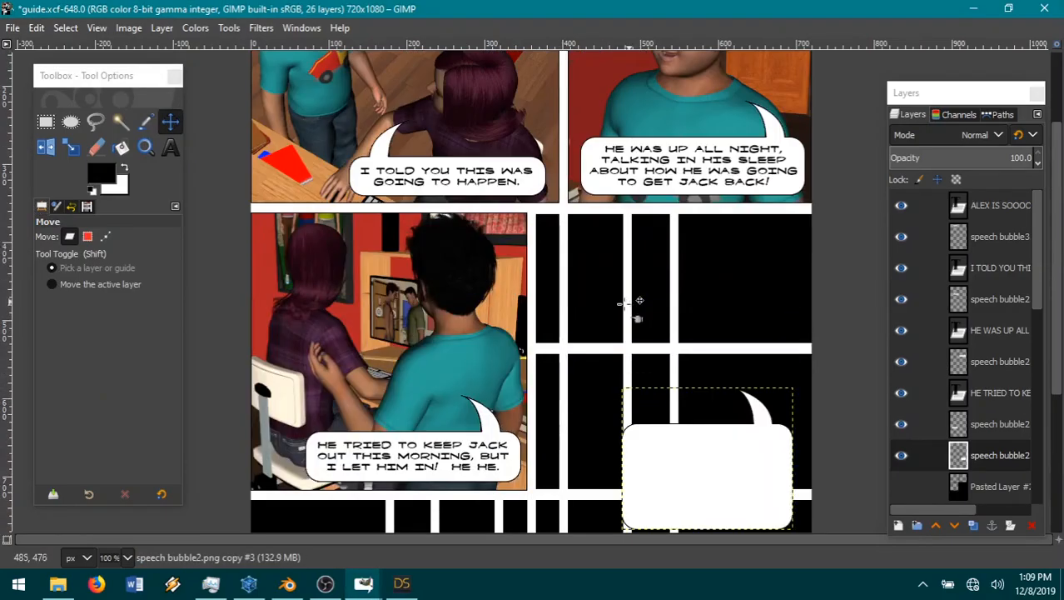
mouse_move(697, 451)
mouse_down()
mouse_move(709, 448)
mouse_move(704, 438)
mouse_up()
scroll(315, 276, down, 3)
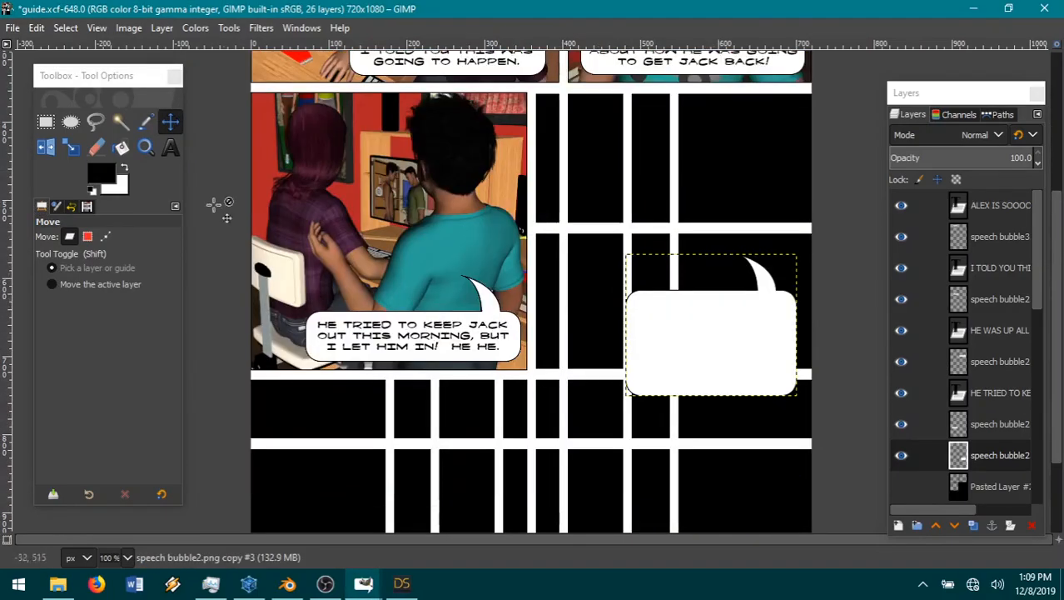
Step: Draw a text box across the new speech bubble and enter "WELL, I THINK IT'S TIME FOR THE NEXT PART OF MY PLAN"
click(170, 147)
drag(796, 289, 537, 362)
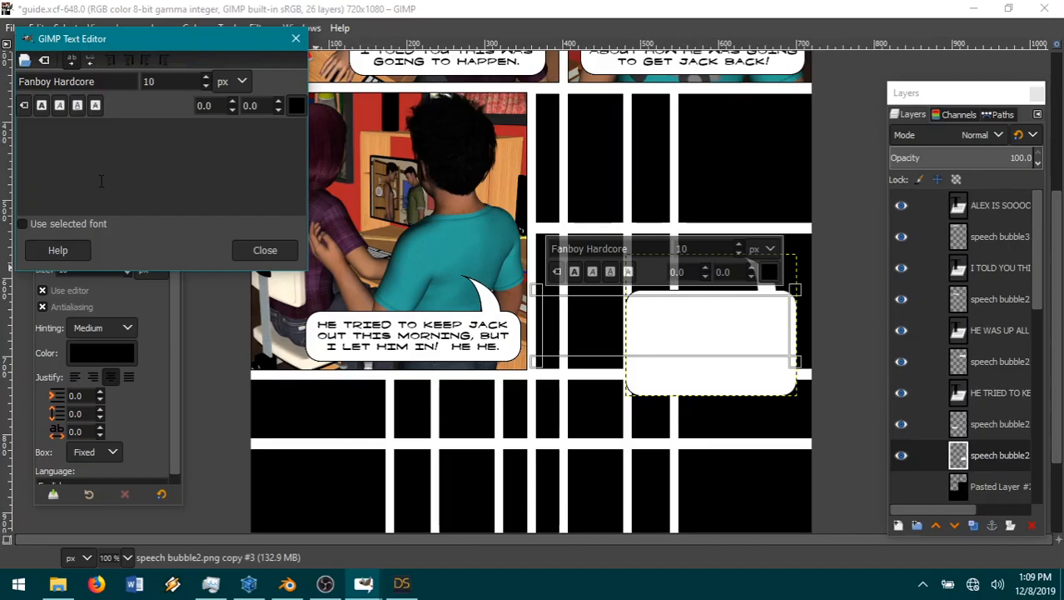
text(WELL, I)
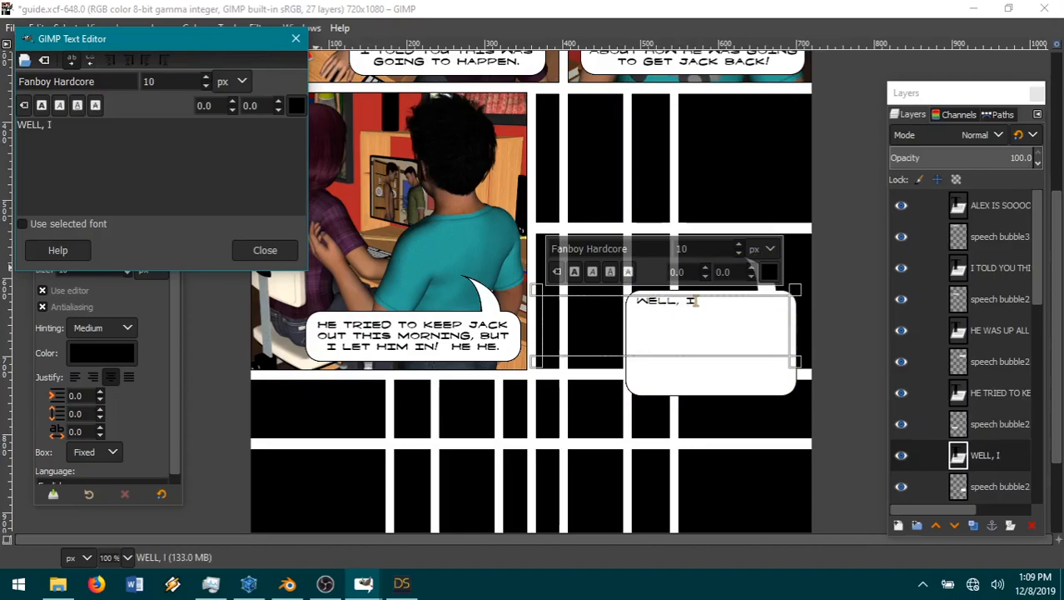
text( THINK)
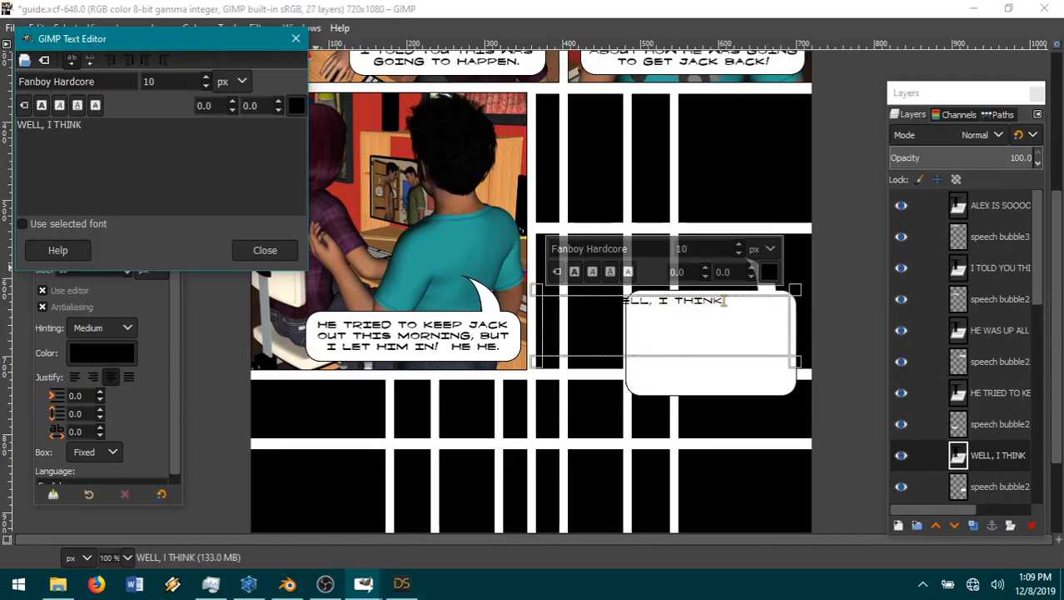
text( IT'S)
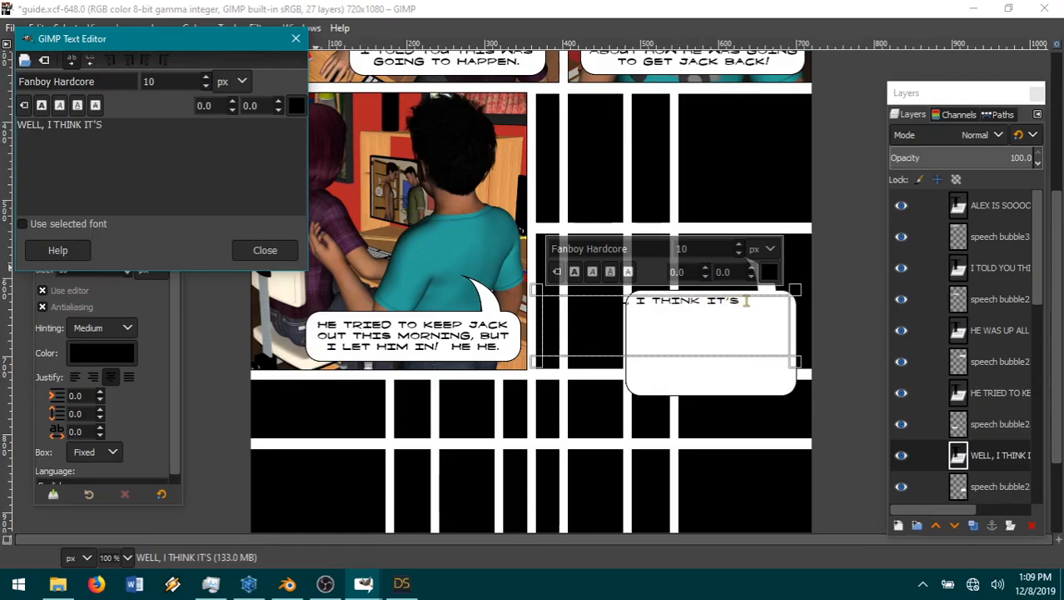
text( TIME FOR THE NE)
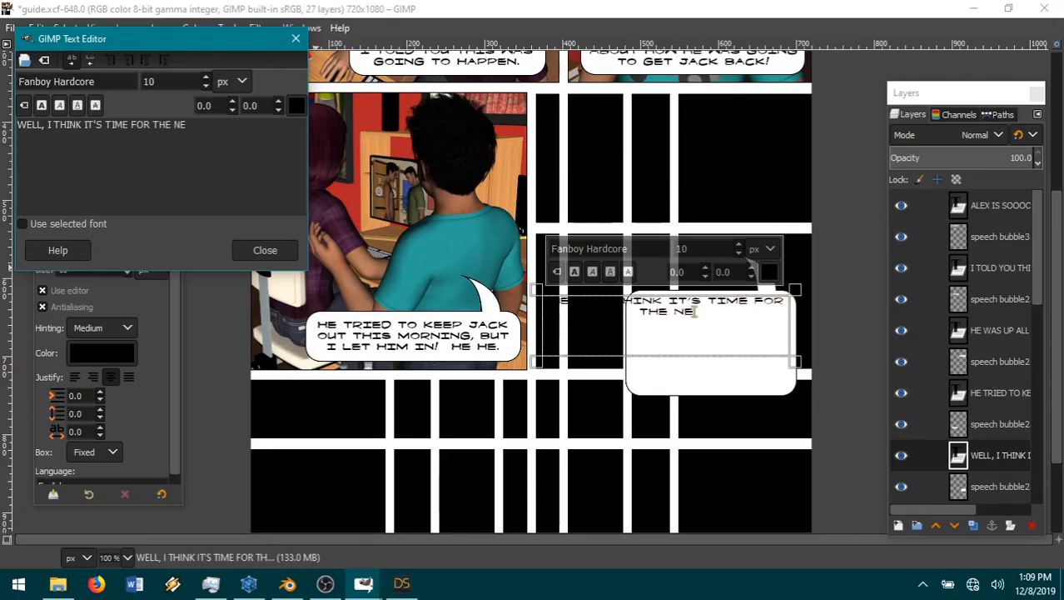
text(XT PART OF MY PLAN)
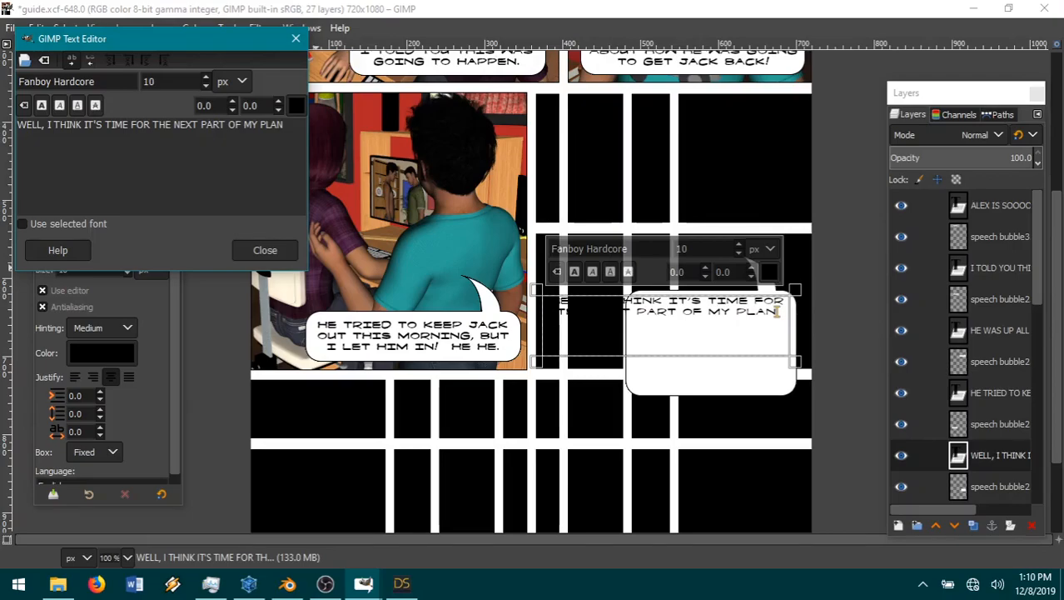
Step: End that sentence with a period and continue the bubble text with "I THINK IT'S TIME JACK STARTS TO LEARN"
text(.)
text(  I THINK )
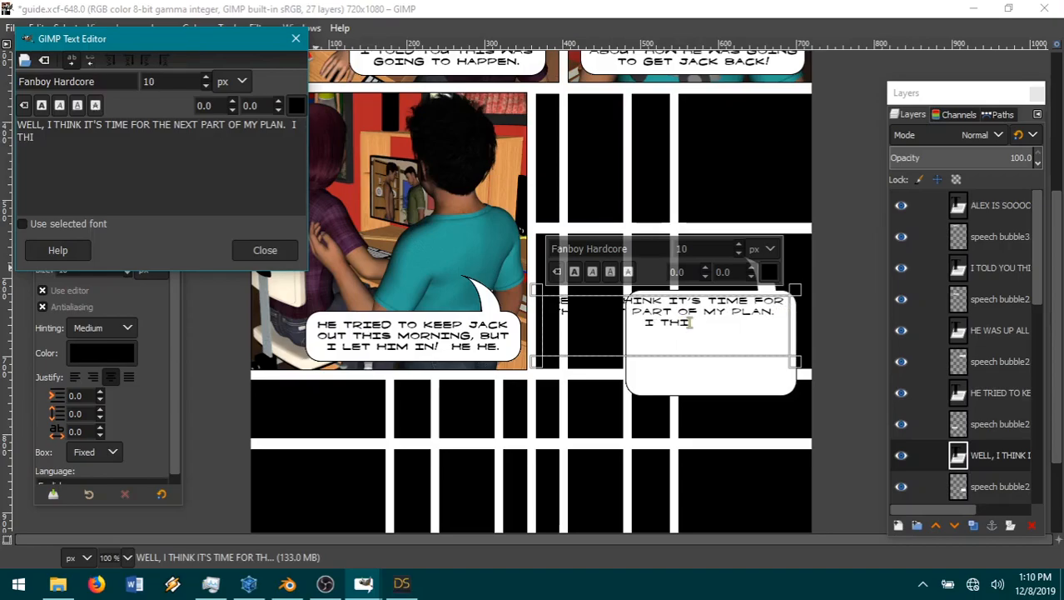
text(IT'S TIM)
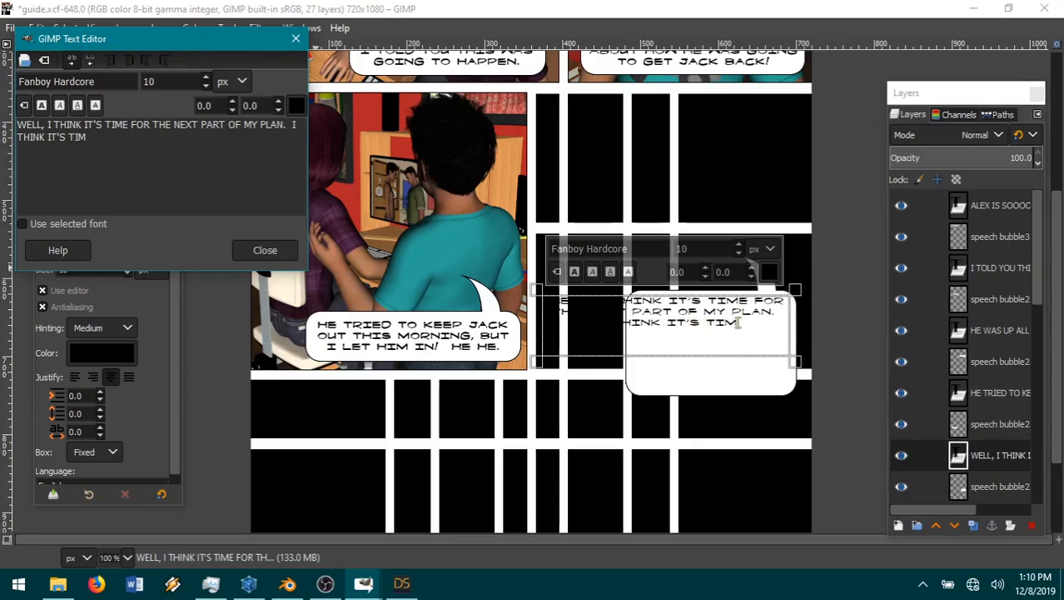
text(E JACK)
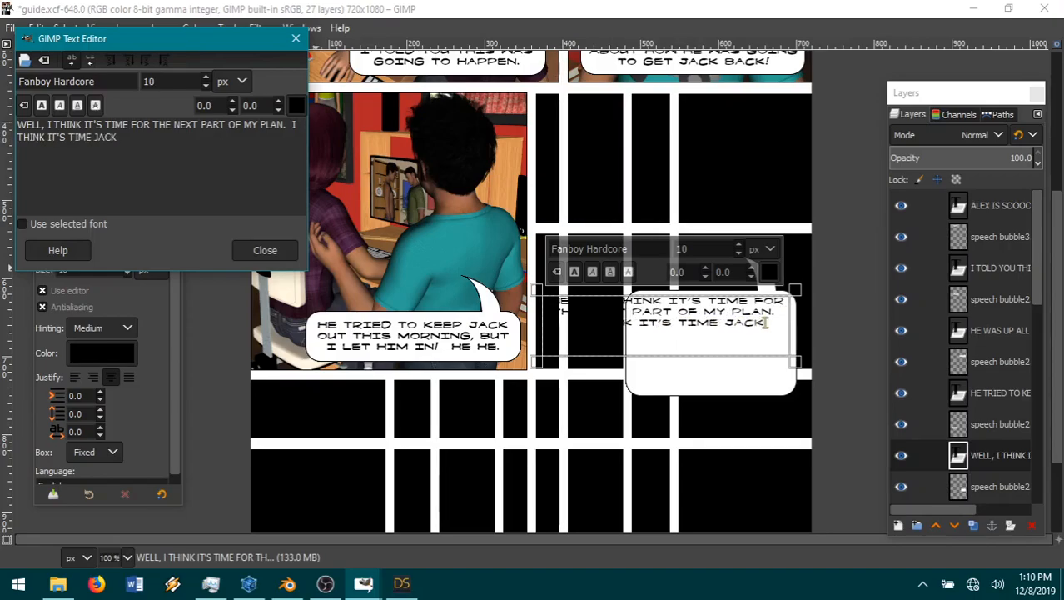
text( STARTS TO LEARN)
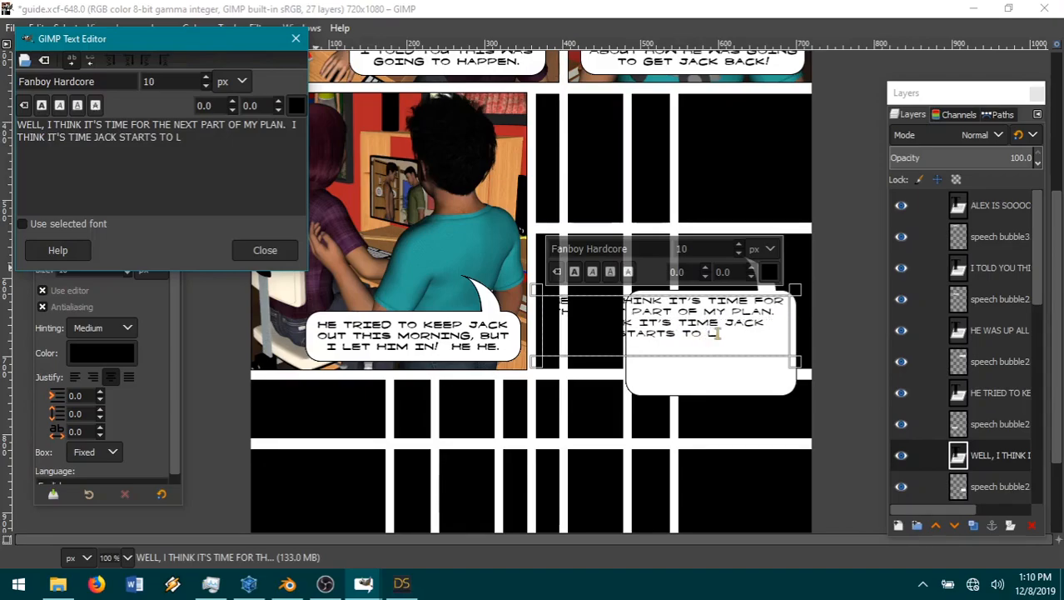
text( HE)
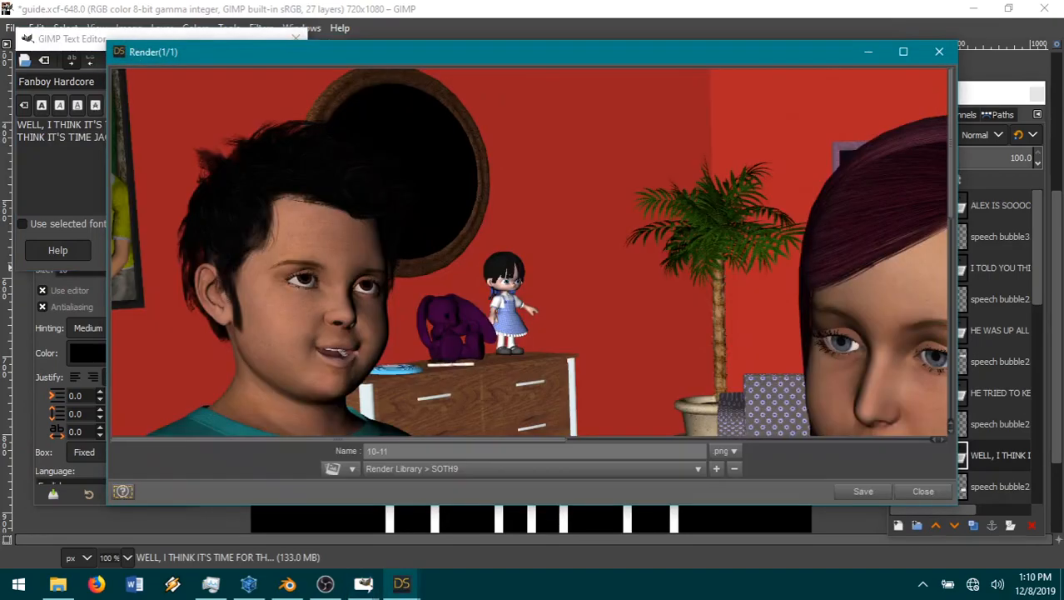
Step: Look over the finished DAZ Studio render and save it as 10-11 in png format to Render Library > SOTH9
drag(506, 440, 727, 438)
scroll(753, 403, down, 5)
click(853, 496)
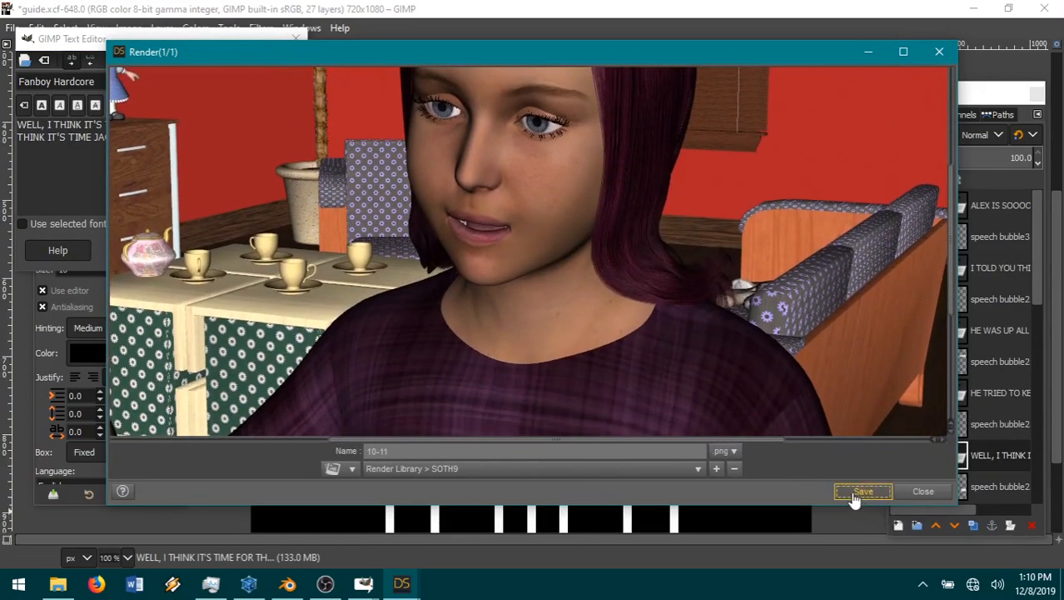
Step: Return to GIMP's text editor and finish the bubble text with "HIS LESSON."
click(81, 194)
drag(180, 40, 315, 61)
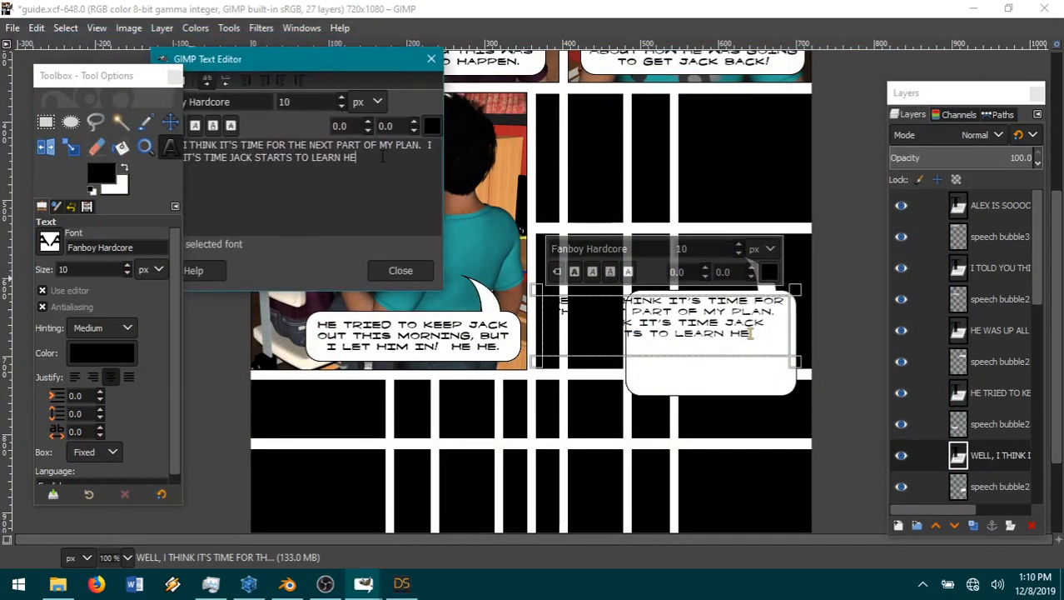
key(BackSpace)
text(IS LESSON)
text(S)
key(BackSpace)
text(.)
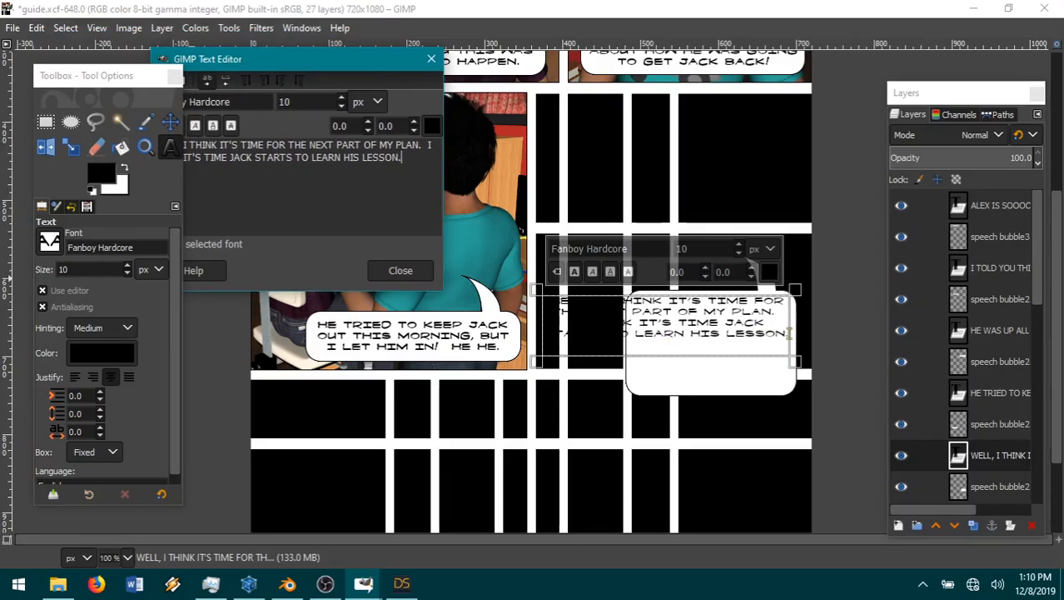
Step: Make the whole new bubble text bold and slightly reduce the height of its text box
drag(231, 55, 310, 119)
drag(493, 226, 223, 202)
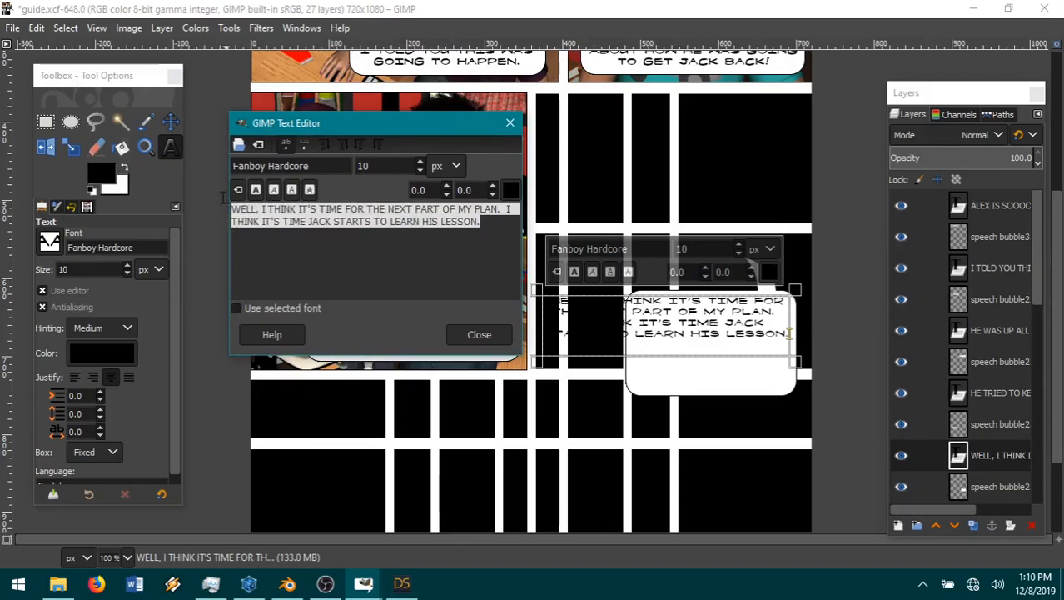
click(256, 191)
drag(374, 122, 252, 132)
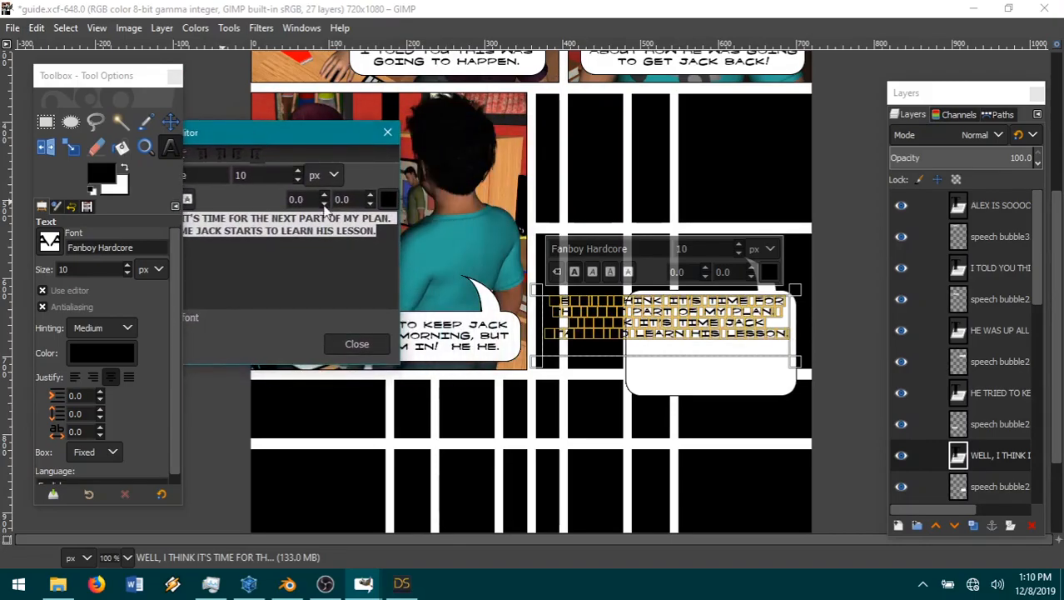
drag(672, 363, 676, 354)
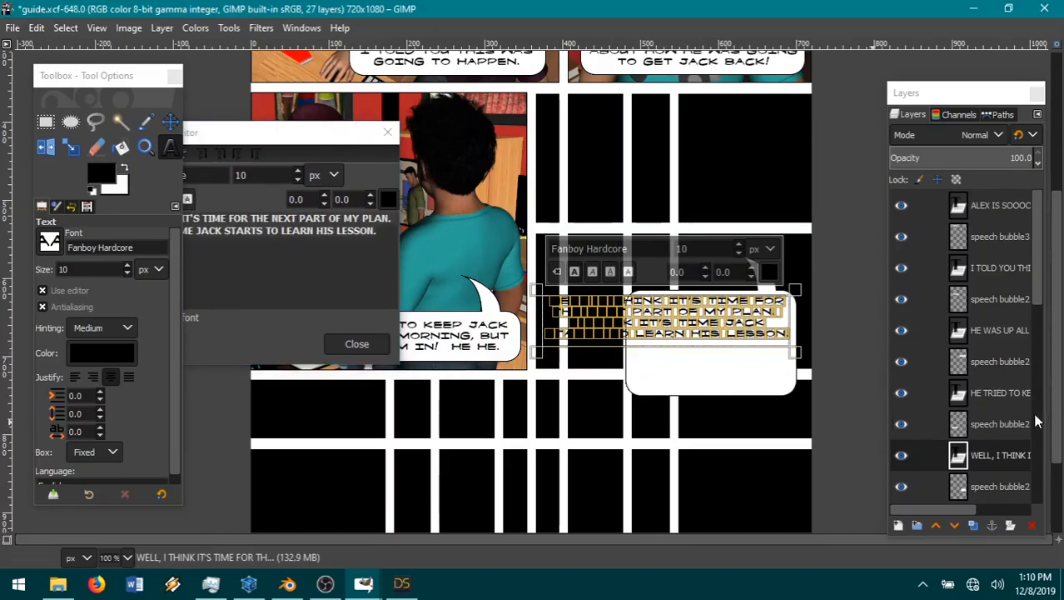
Step: Select the speech bubble2 layer beneath the new text and nudge the bubble slightly
click(994, 483)
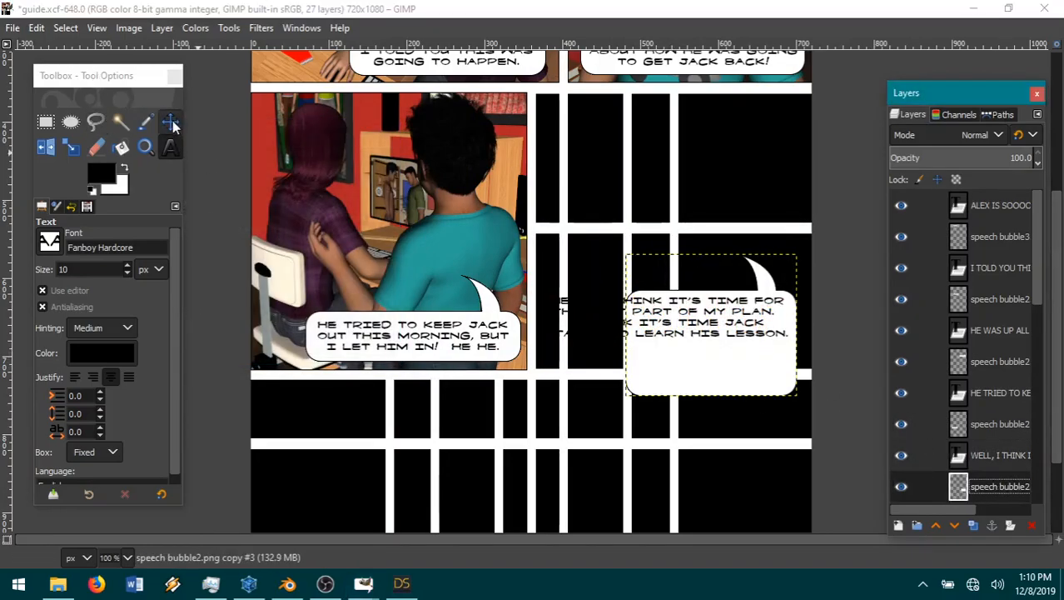
click(172, 122)
drag(741, 363, 740, 364)
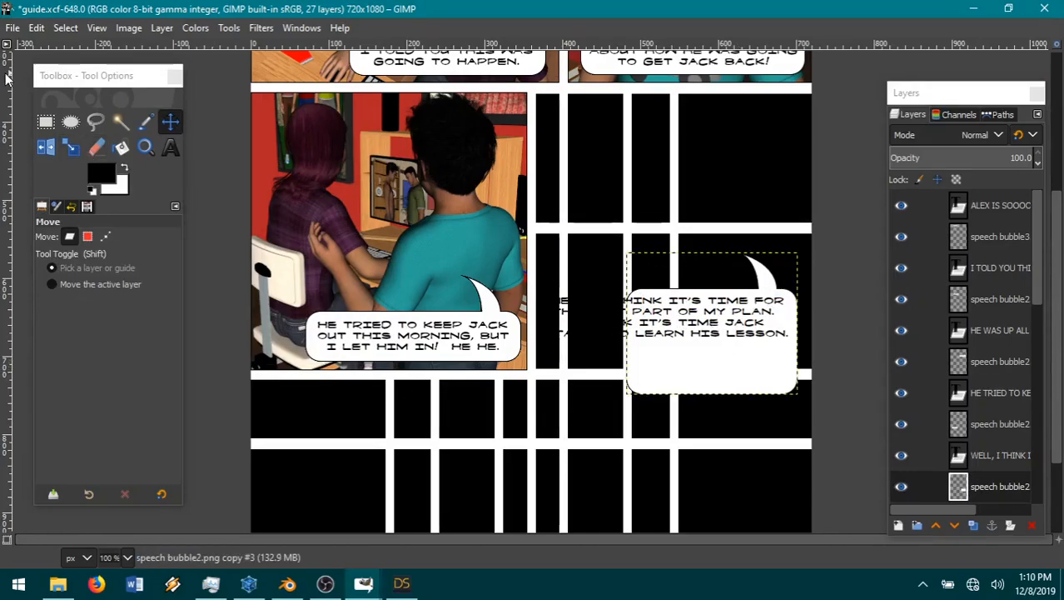
click(36, 28)
mouse_move(65, 27)
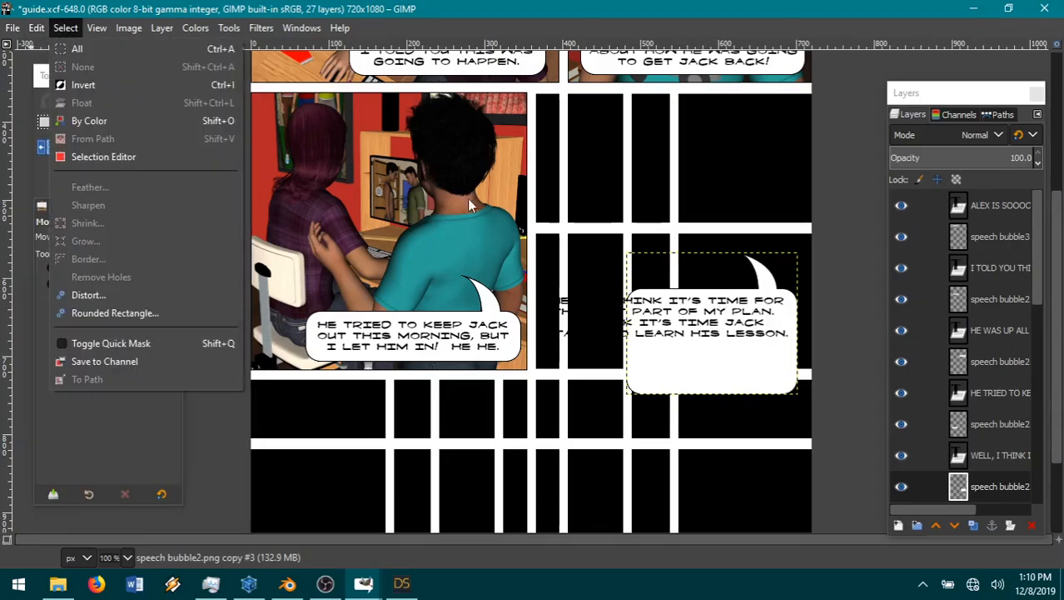
click(65, 30)
Step: Copy the bubble's left part with a rectangular selection of about 195 × 212 px and paste it as a new layer
click(45, 123)
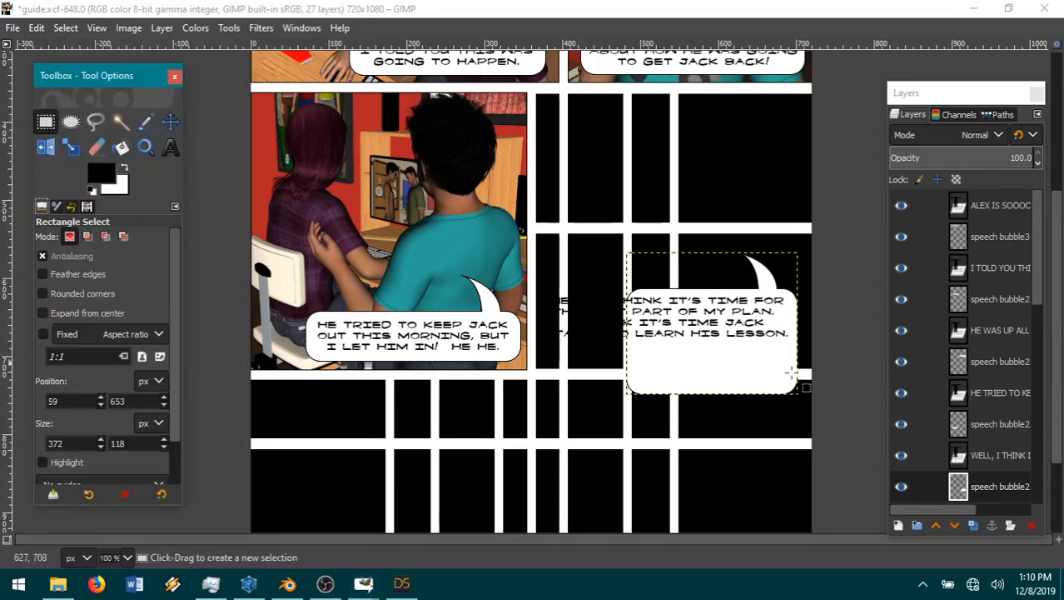
drag(747, 282, 596, 447)
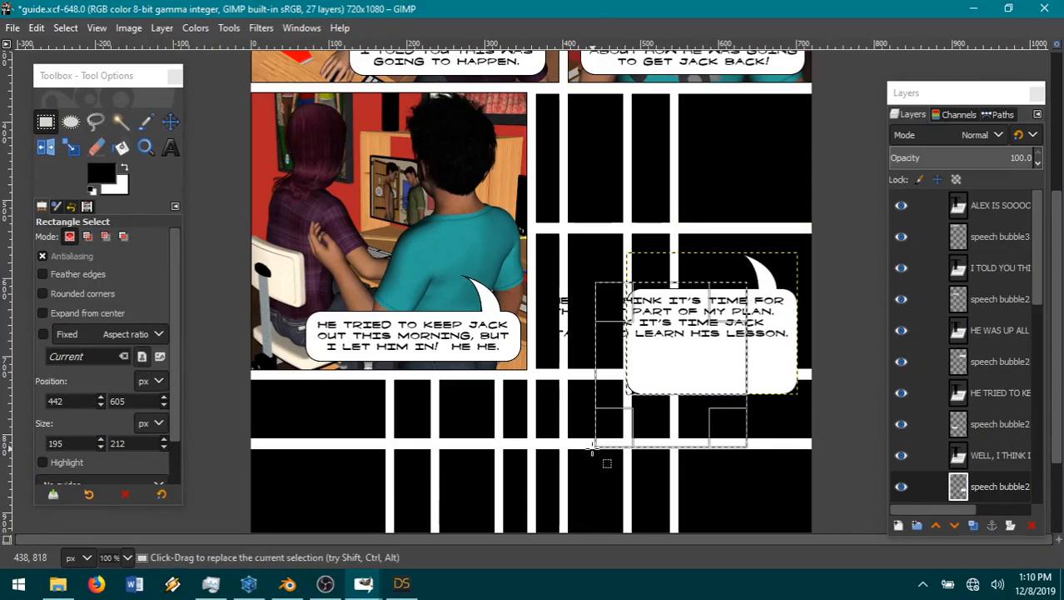
key(ctrl+c)
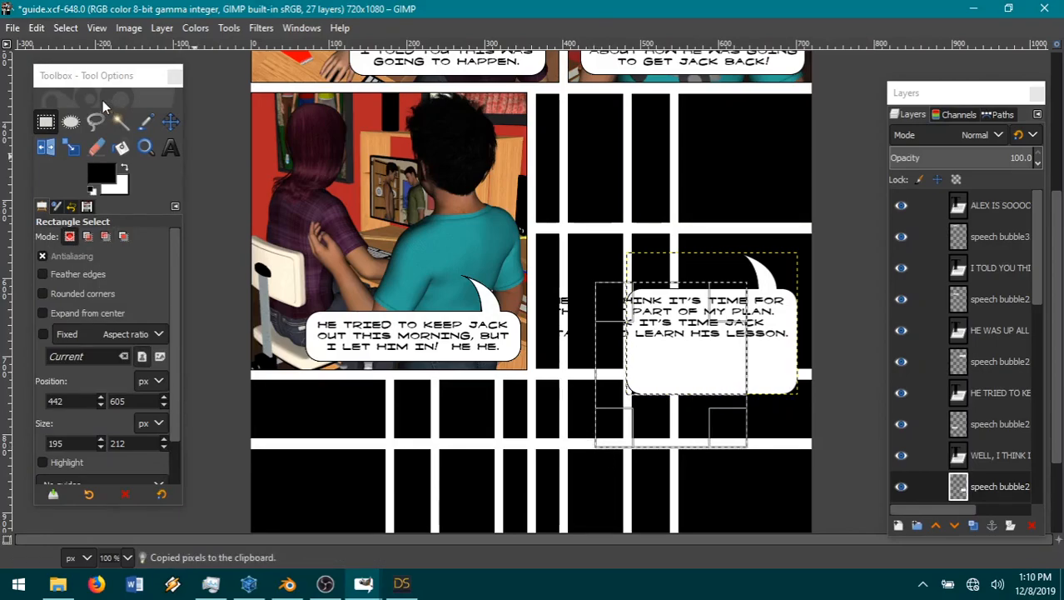
click(37, 28)
mouse_move(92, 241)
click(279, 240)
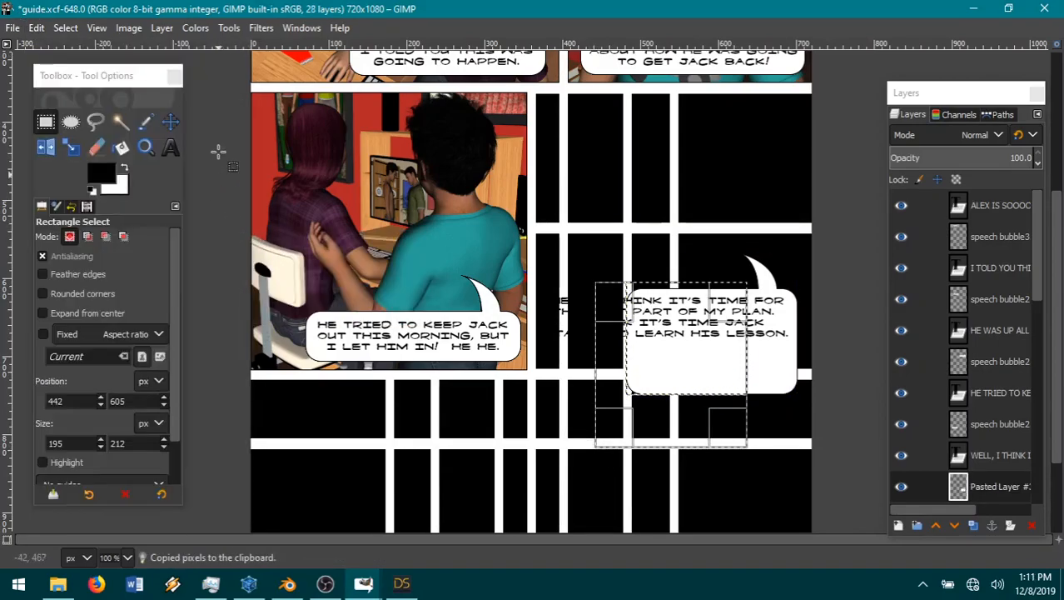
Step: Move the pasted piece left to widen the bubble behind the full text, and merge it down into the speech bubble2 layer
key(m)
drag(701, 364, 609, 364)
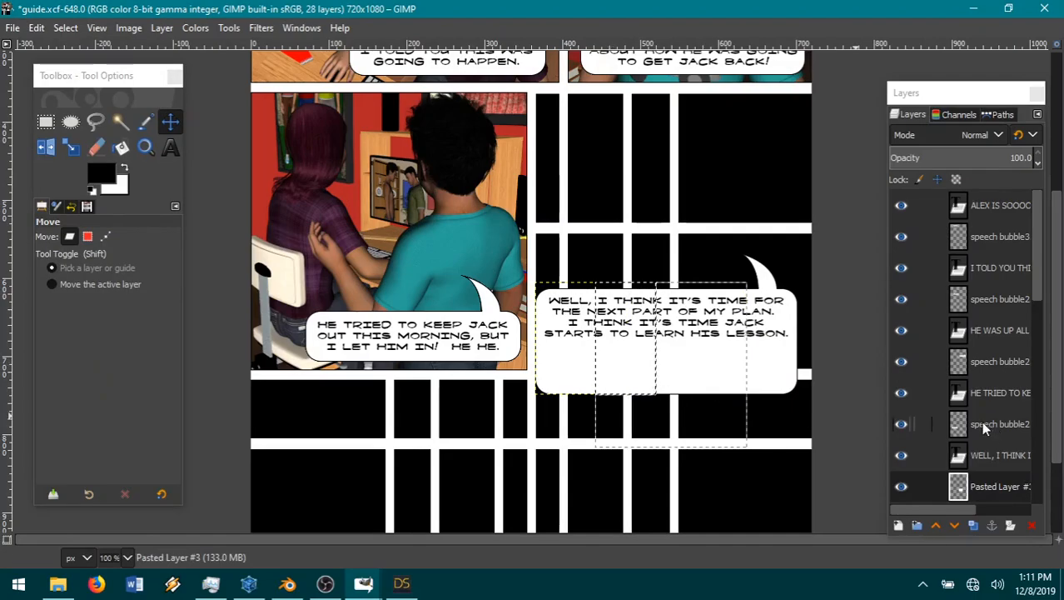
right_click(982, 485)
click(842, 205)
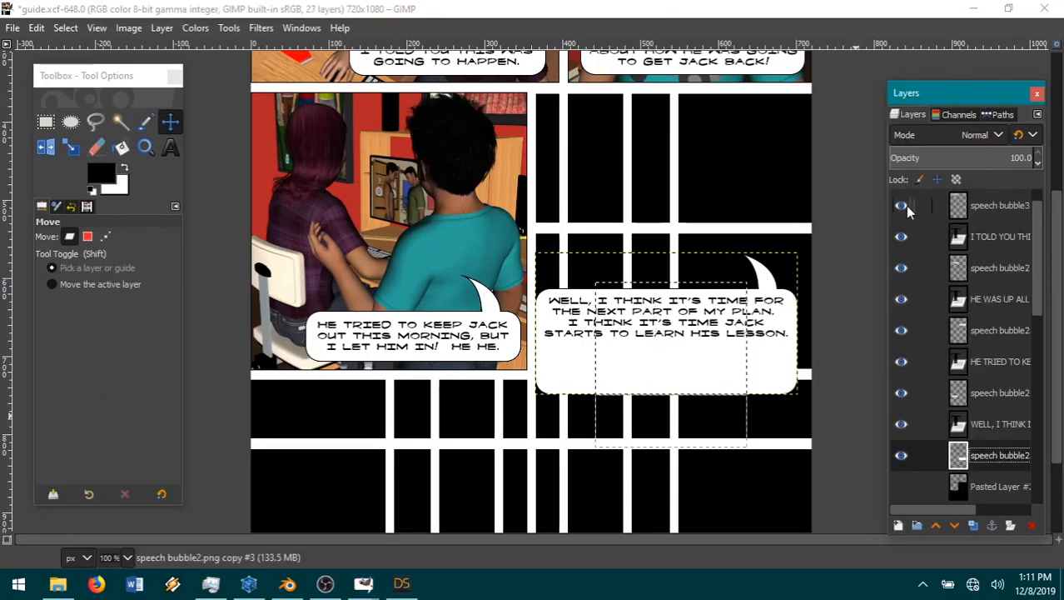
Step: Clear the selection, then cut a horizontal strip about 39 px high across the widened bubble from its last text line downward
click(66, 27)
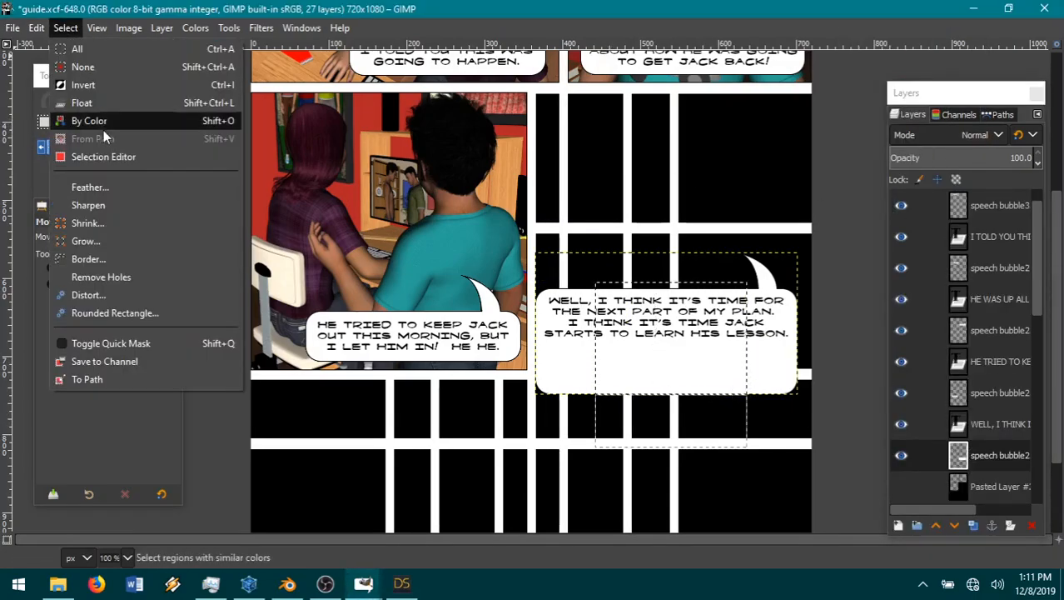
click(84, 67)
click(46, 121)
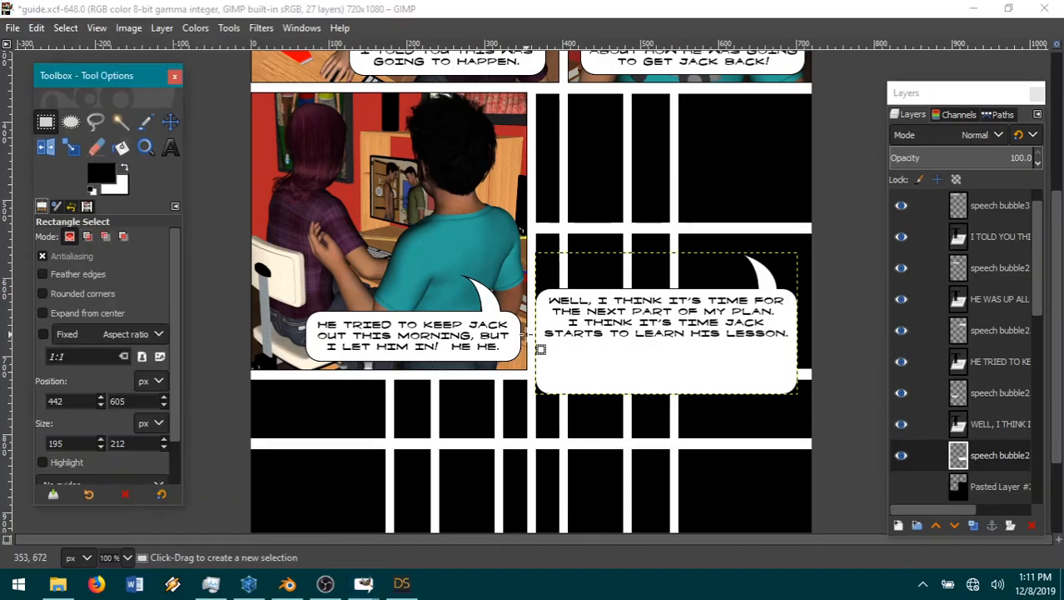
drag(521, 331, 825, 363)
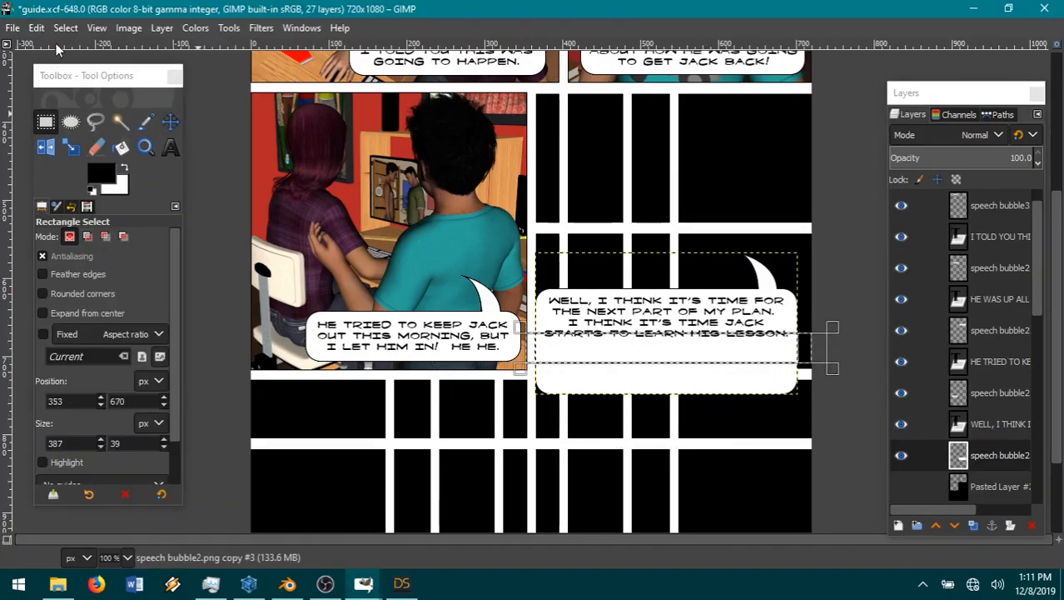
click(36, 28)
click(86, 115)
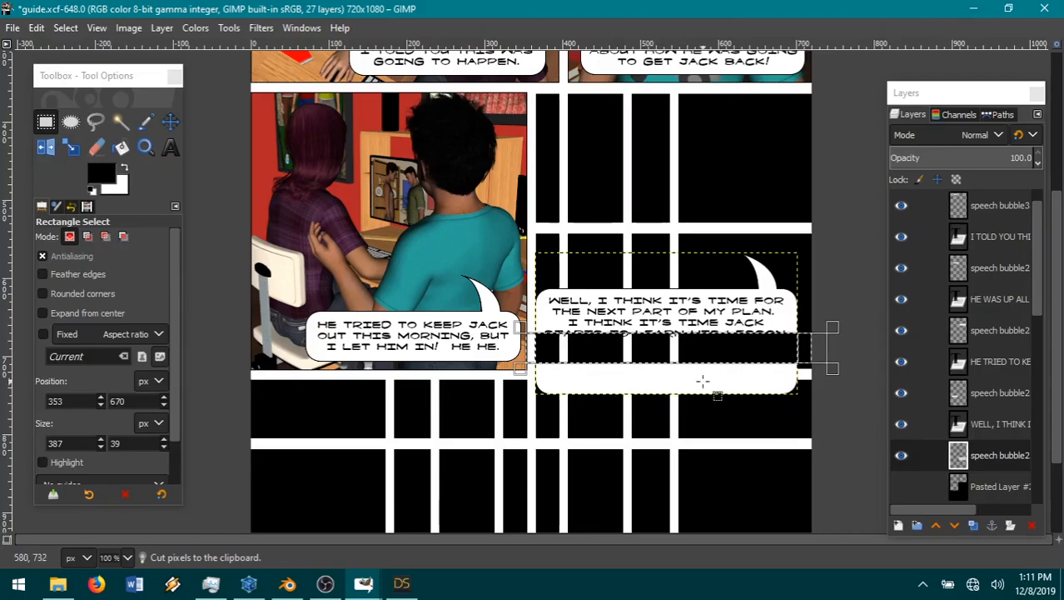
Step: Extend the selection downward to about 387 × 122 px and cut the bubble's remaining bottom edge
drag(706, 369, 708, 428)
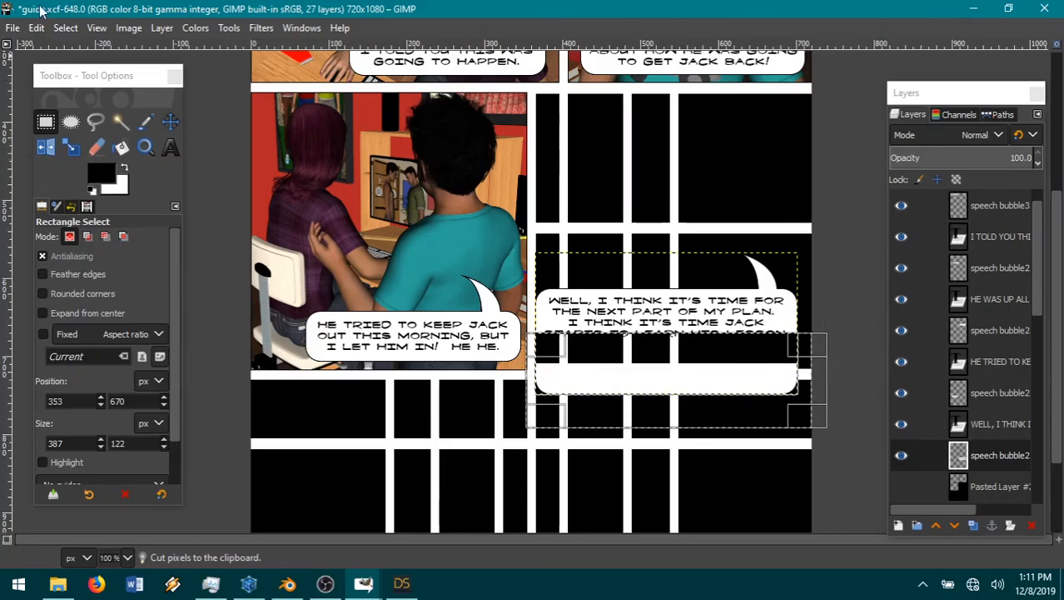
click(36, 28)
click(91, 114)
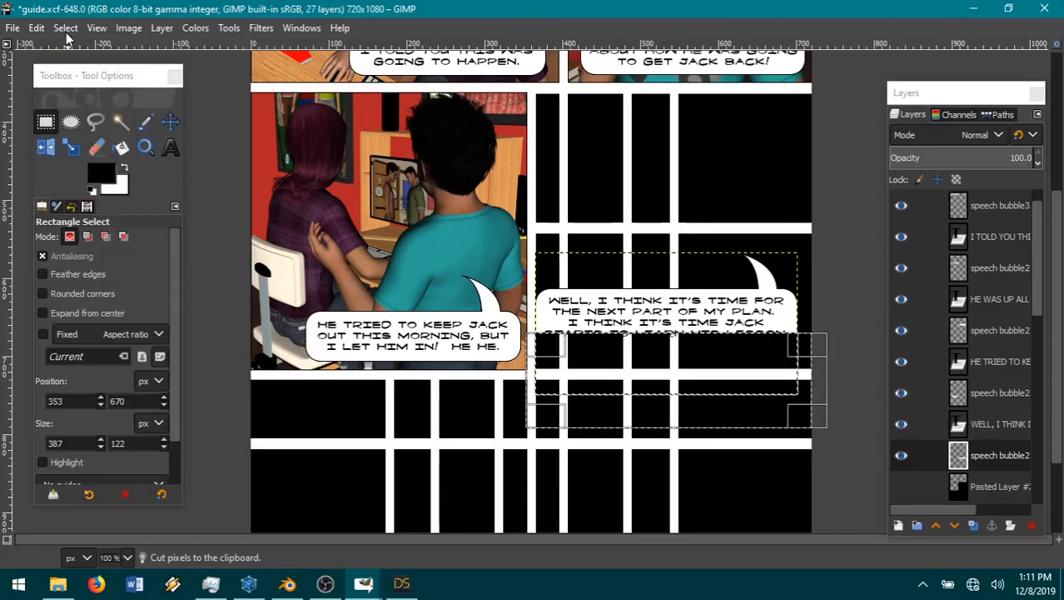
Step: Clear the selection and paste the cut bottom edge as a new layer, with the Move tool active
click(66, 27)
click(107, 68)
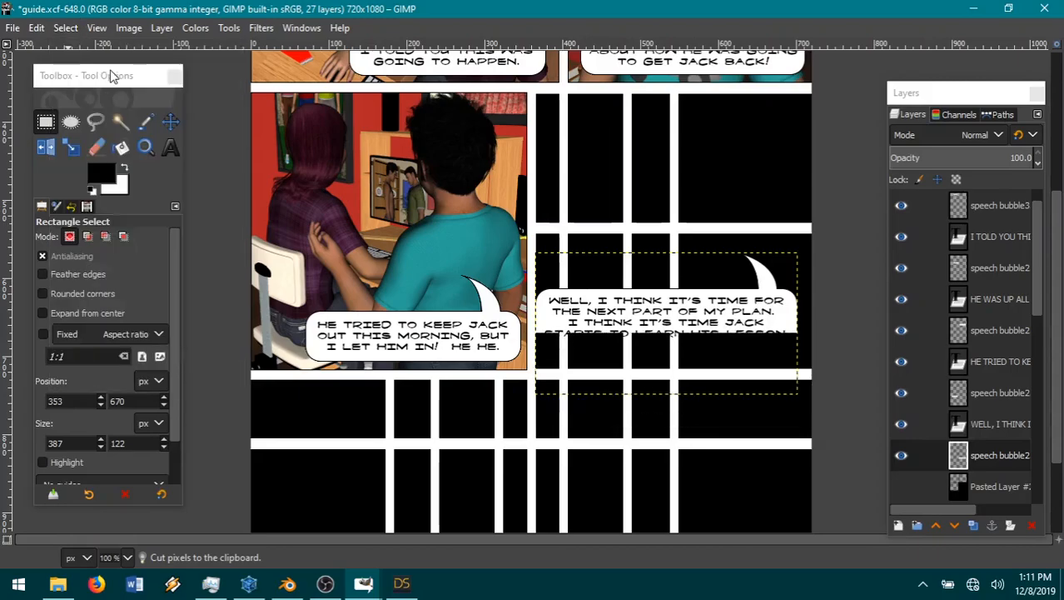
click(37, 28)
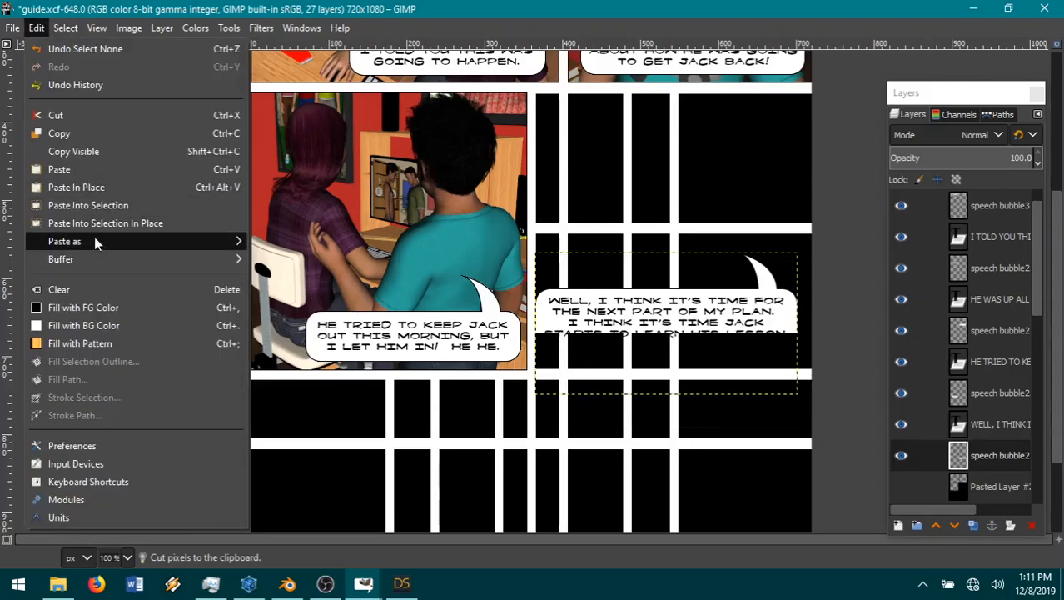
click(284, 255)
click(170, 122)
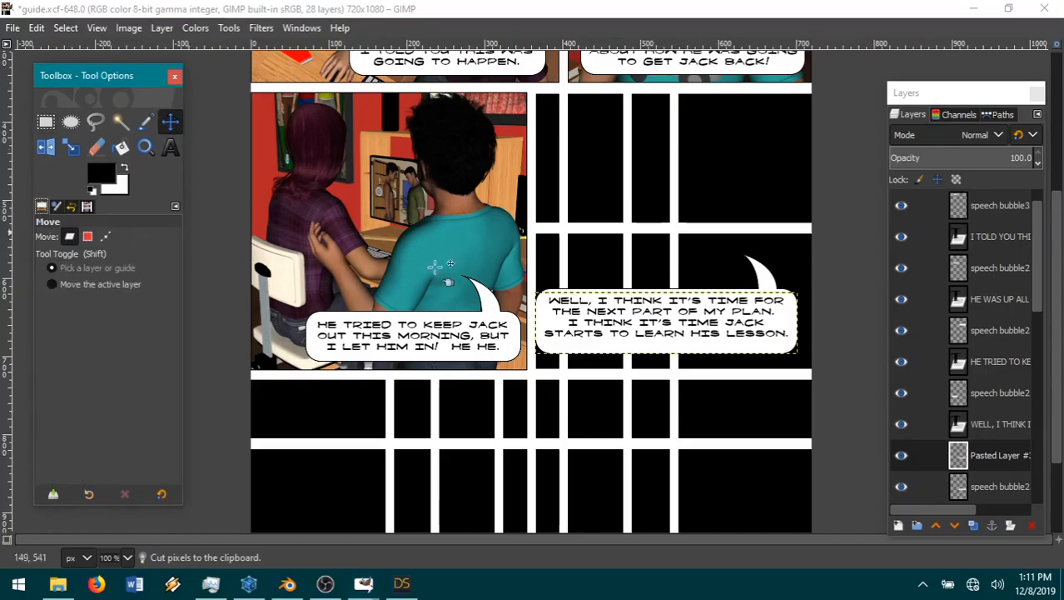
Step: Move the pasted bottom edge up to close the bubble just below its text, and merge it down into the speech bubble2 layer
drag(706, 359, 704, 355)
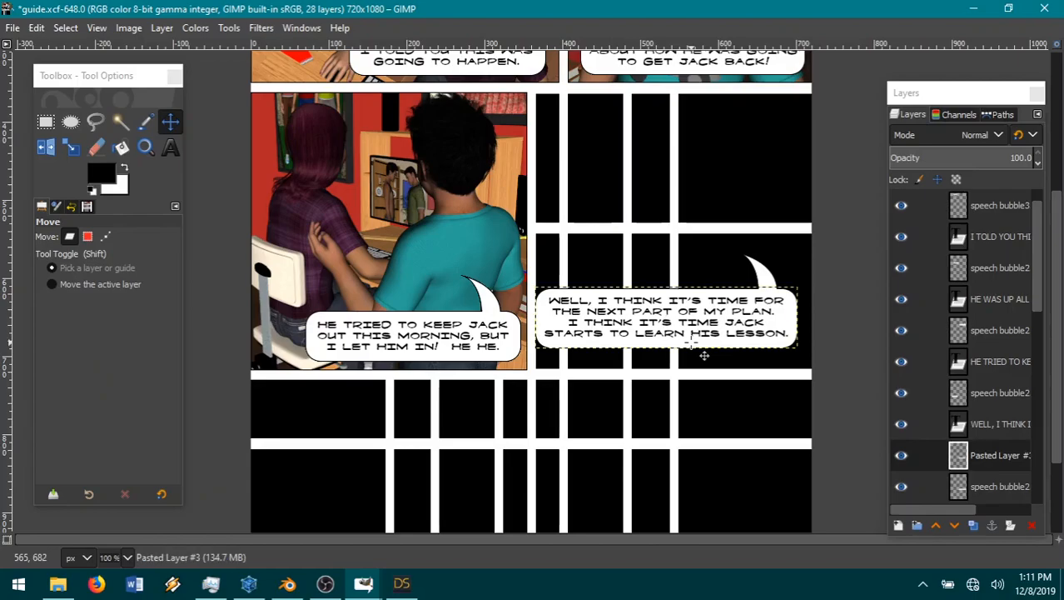
click(1002, 421)
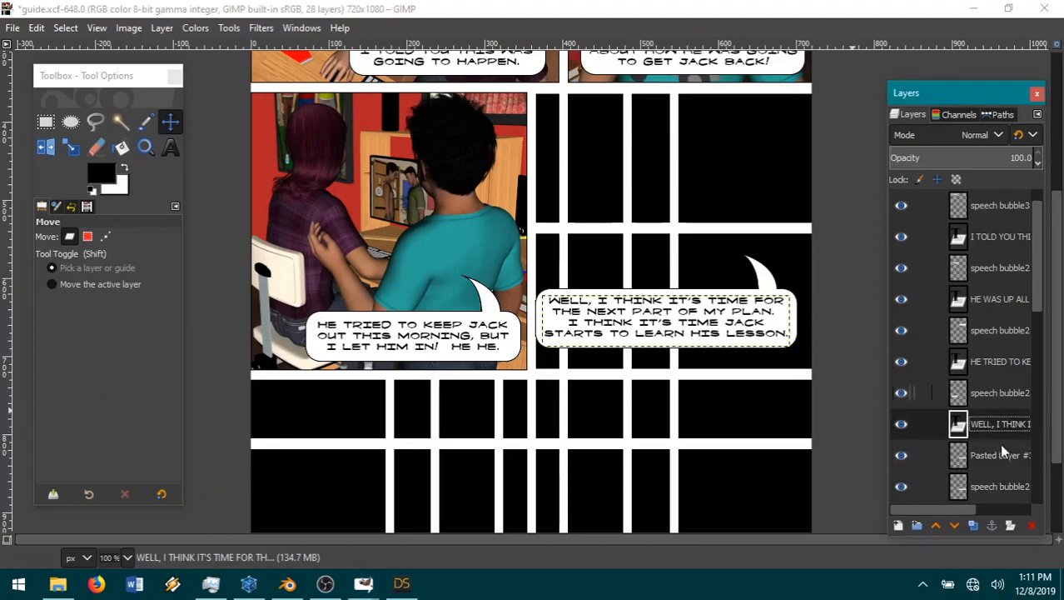
right_click(992, 446)
click(884, 205)
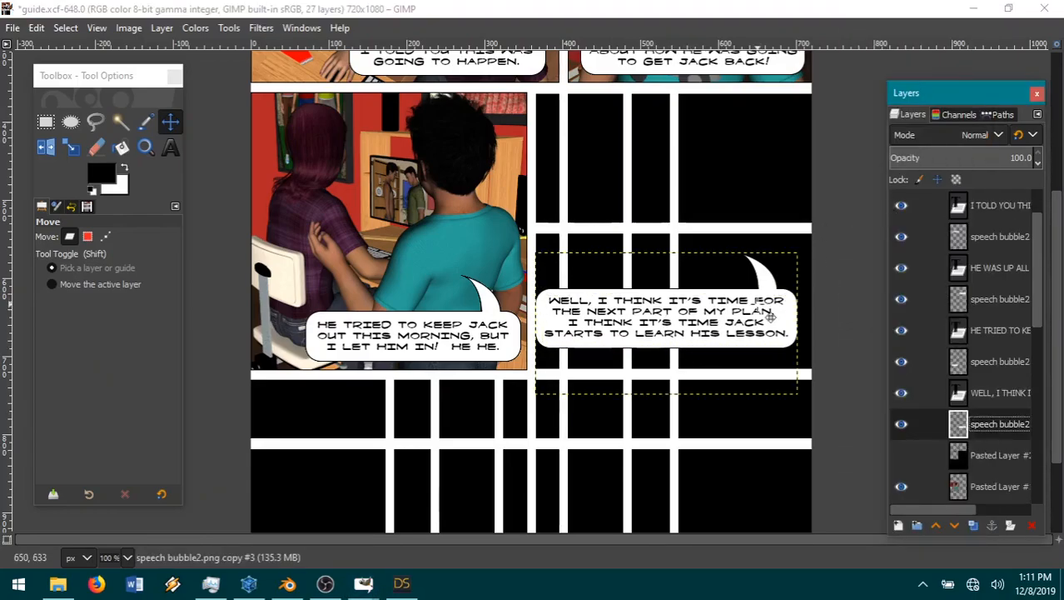
Step: Move the widened speech bubble and its "WELL, I THINK IT'S TIME" text into the lower-right corner of the second-row right panel
drag(772, 338, 770, 360)
click(998, 404)
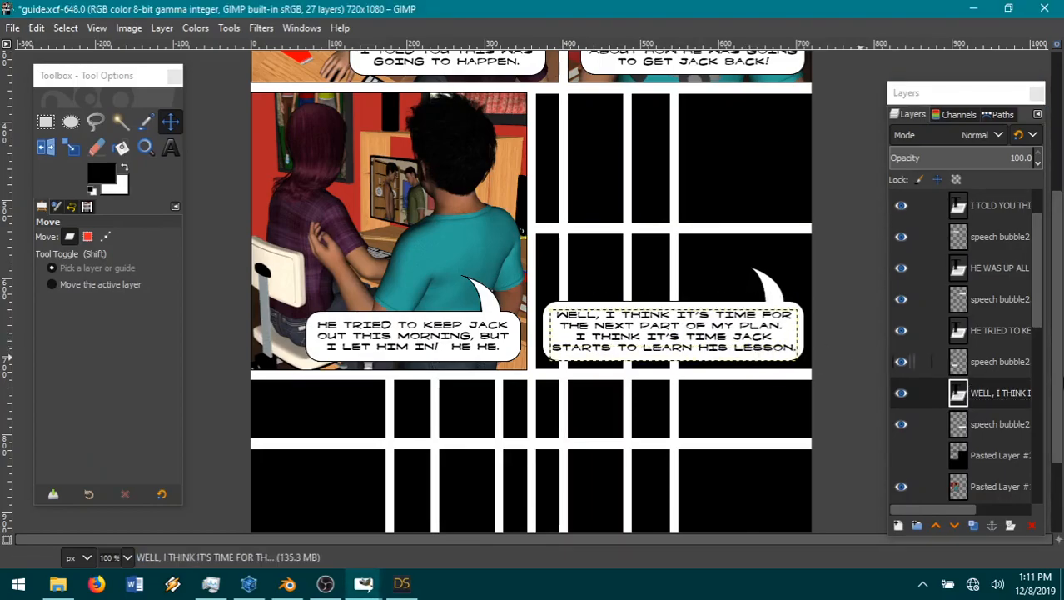
Step: Import 10-11.png from the SOTH9 folder as a new layer directly above Pasted Layer #2
click(1000, 453)
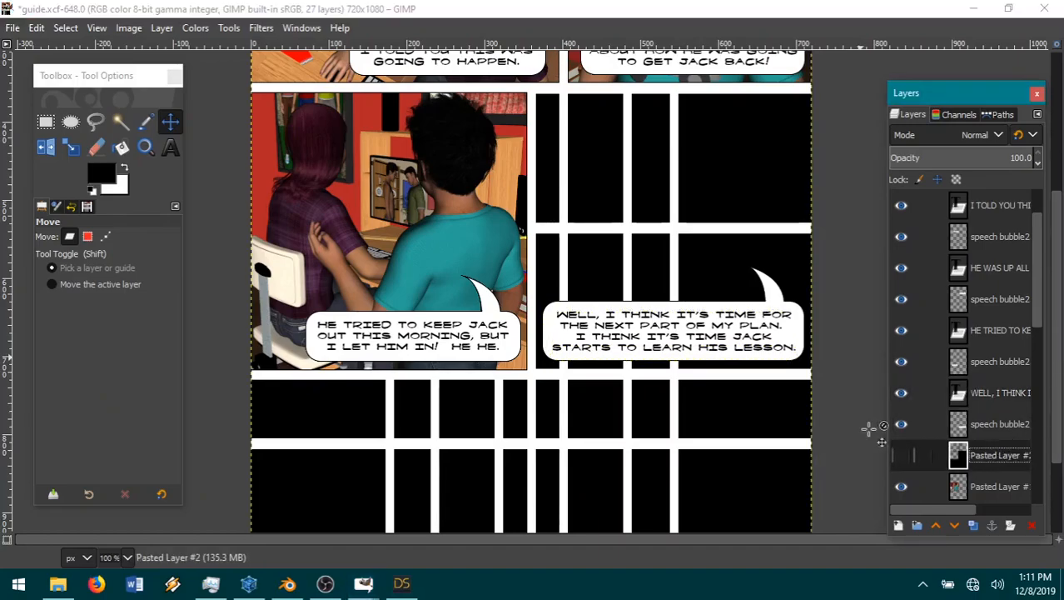
click(686, 356)
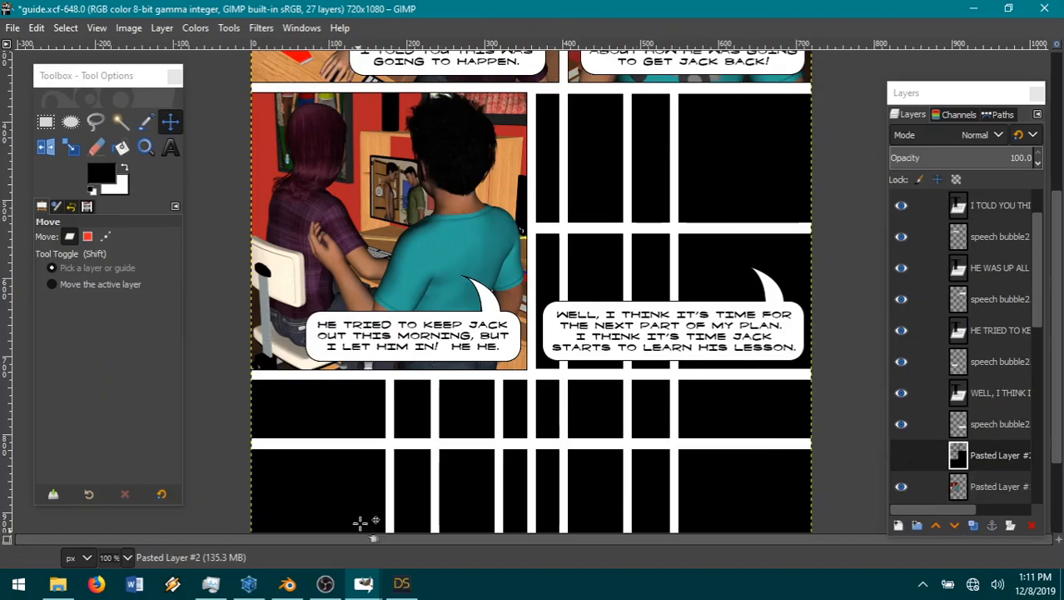
click(10, 29)
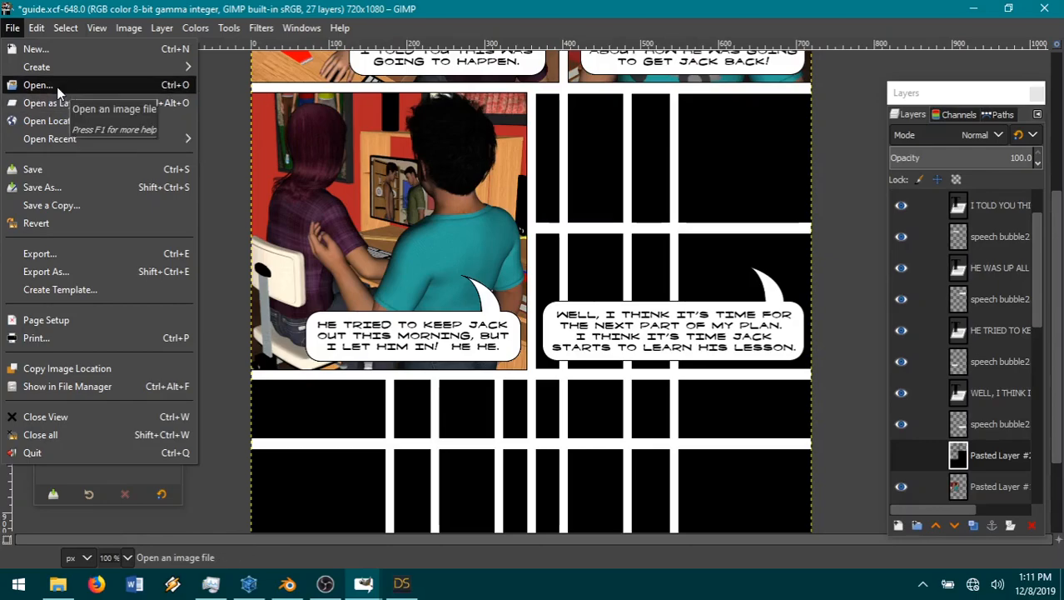
click(57, 102)
click(601, 89)
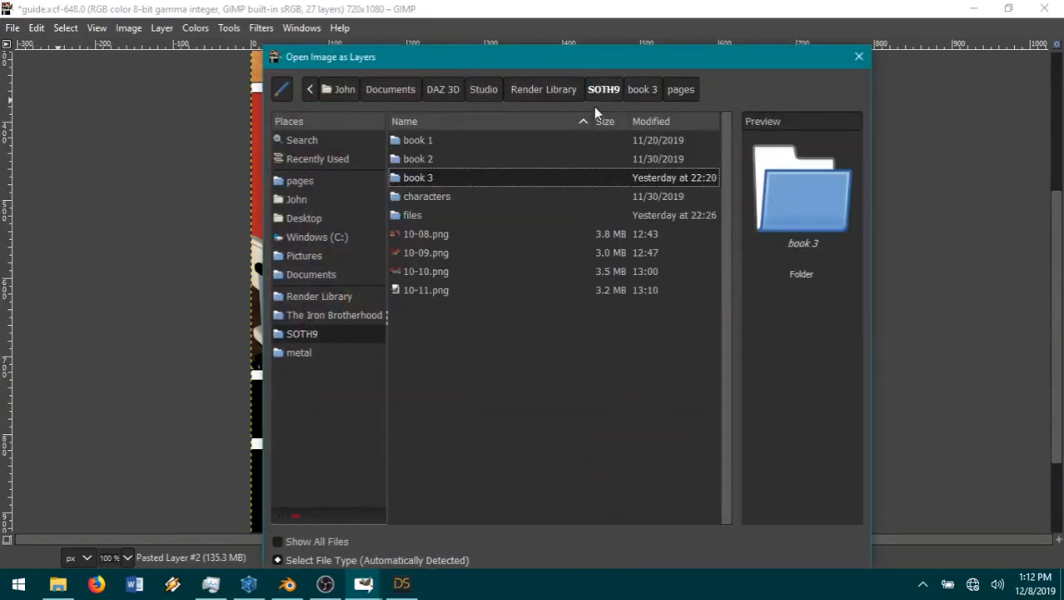
double_click(417, 291)
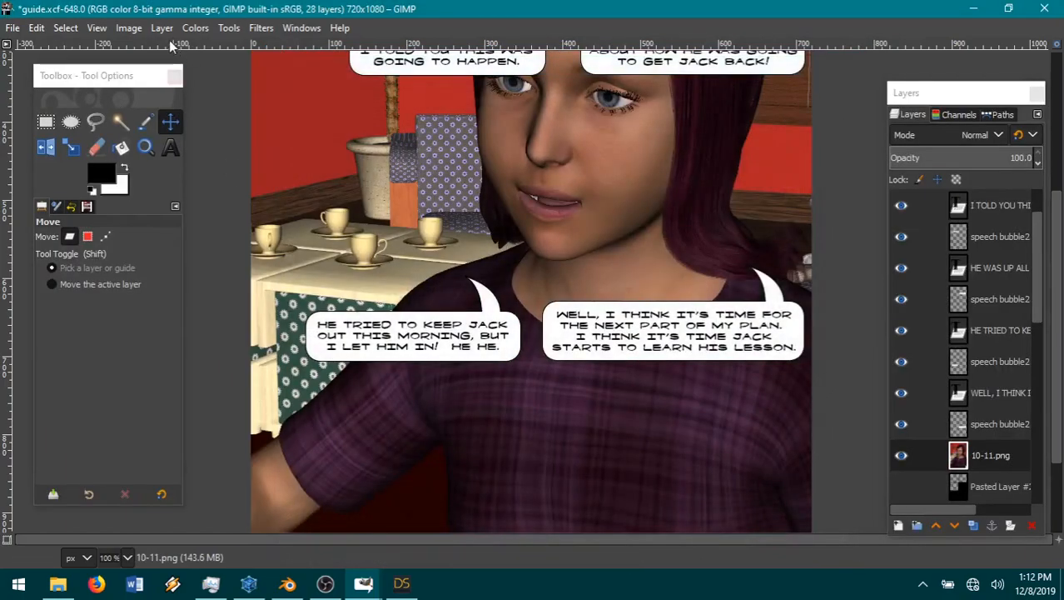
Step: Scale the 10-11.png layer to 33% width with linked height and Cubic interpolation
click(163, 28)
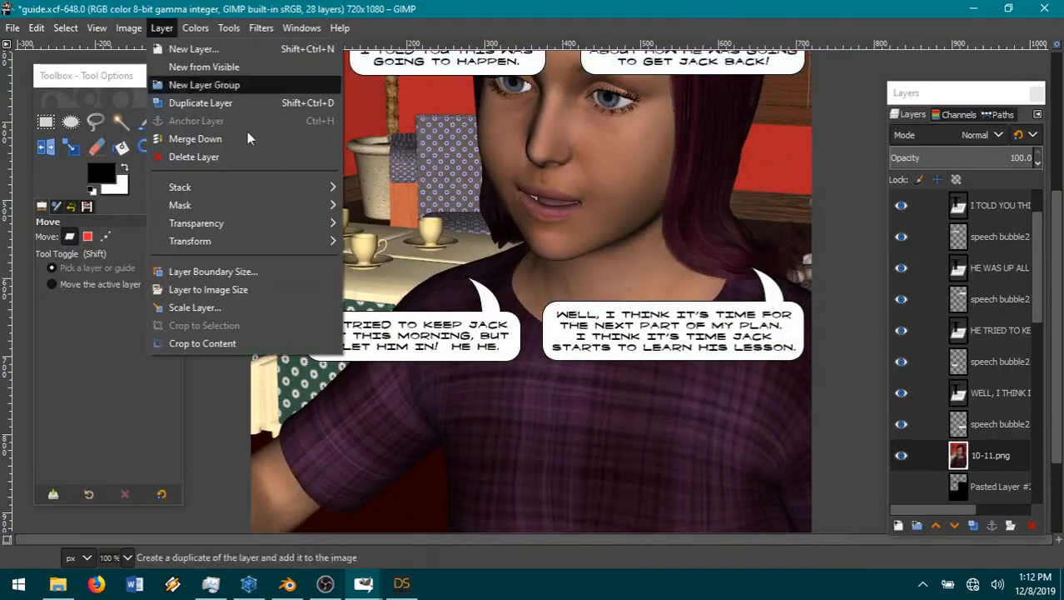
click(209, 308)
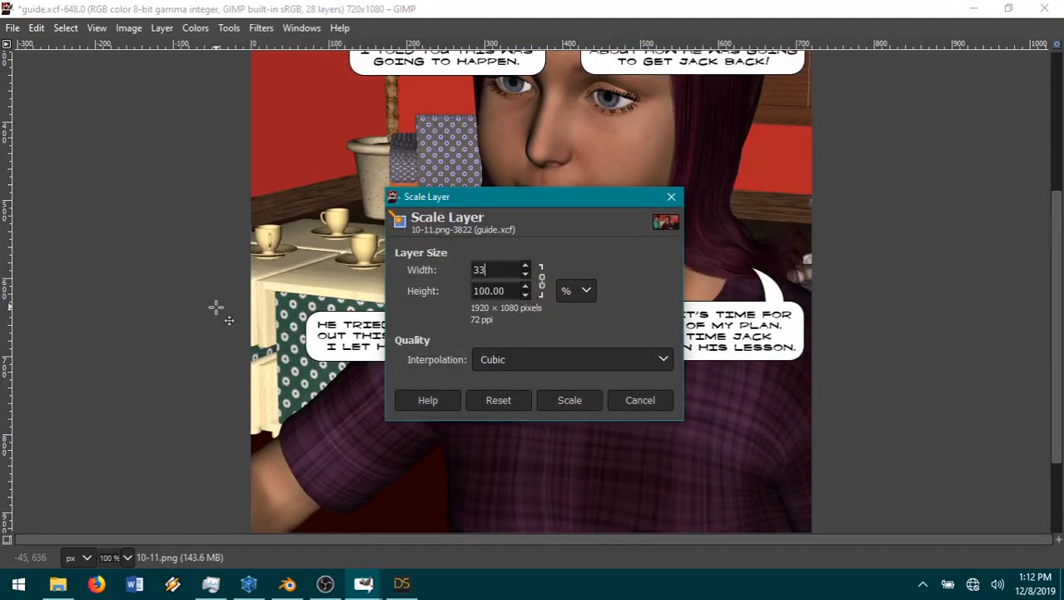
text(33)
right_click(216, 310)
click(584, 401)
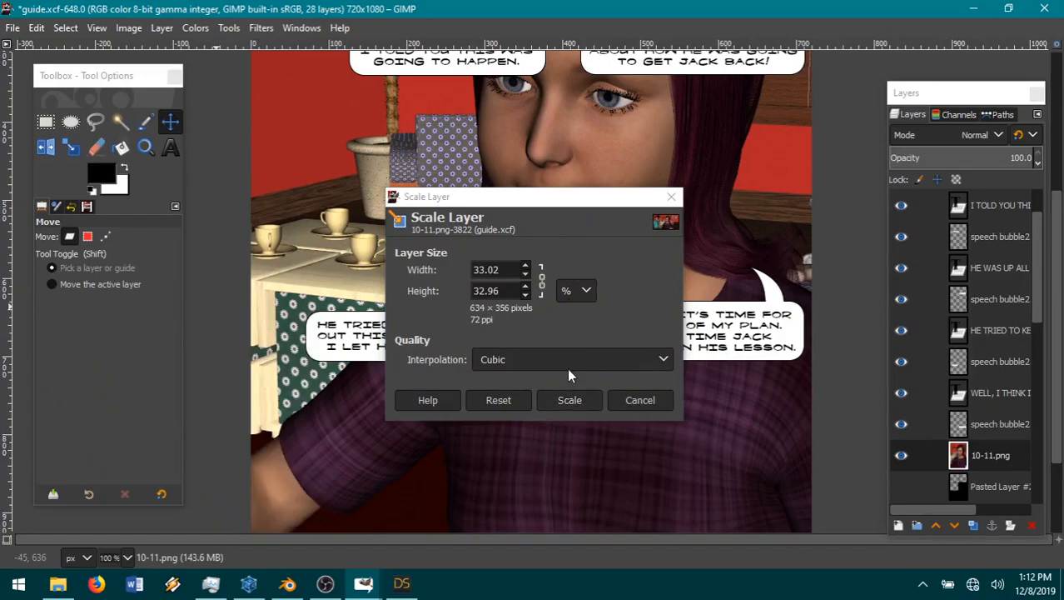
click(569, 399)
Step: Move the scaled 10-11.png layer over the right panel so the purple-haired woman sits behind the new speech bubble
click(170, 121)
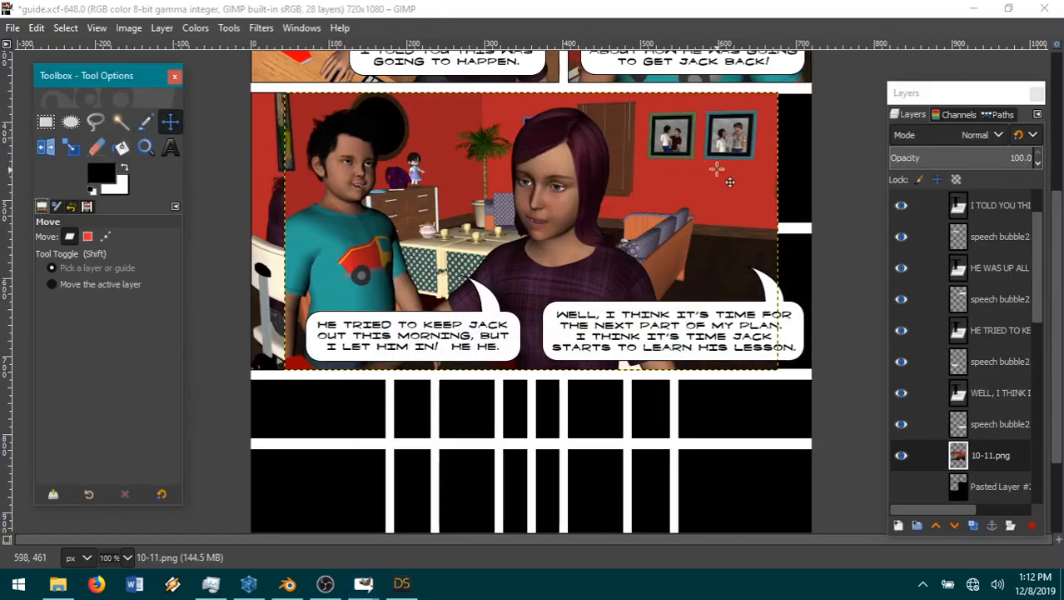
drag(552, 204, 665, 204)
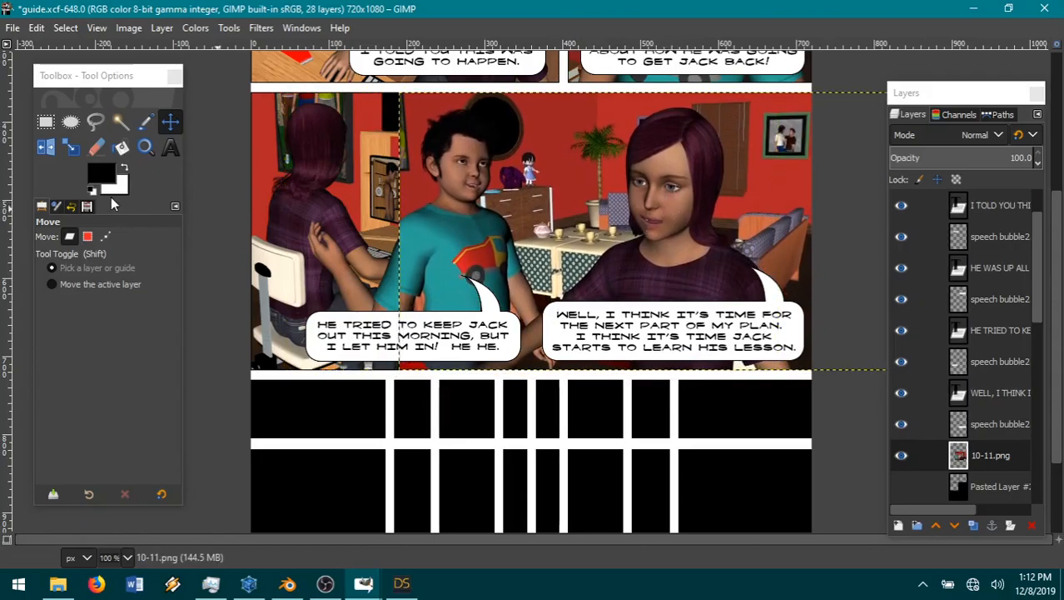
Step: Select a rectangle of about 315 × 500 px over the part of the 10-11.png render that overlaps the left panel
click(46, 122)
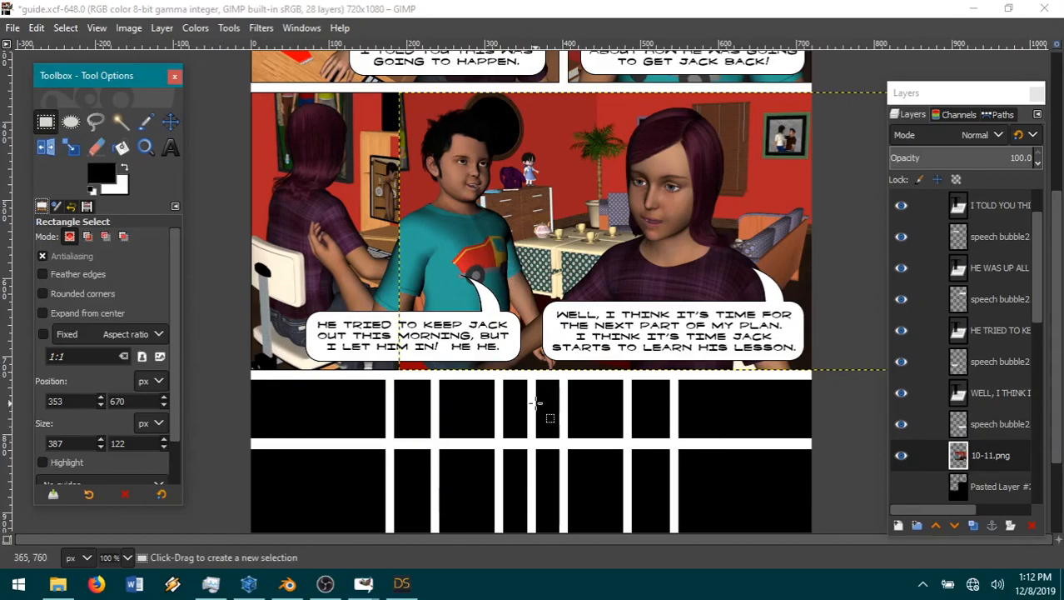
drag(537, 406, 291, 94)
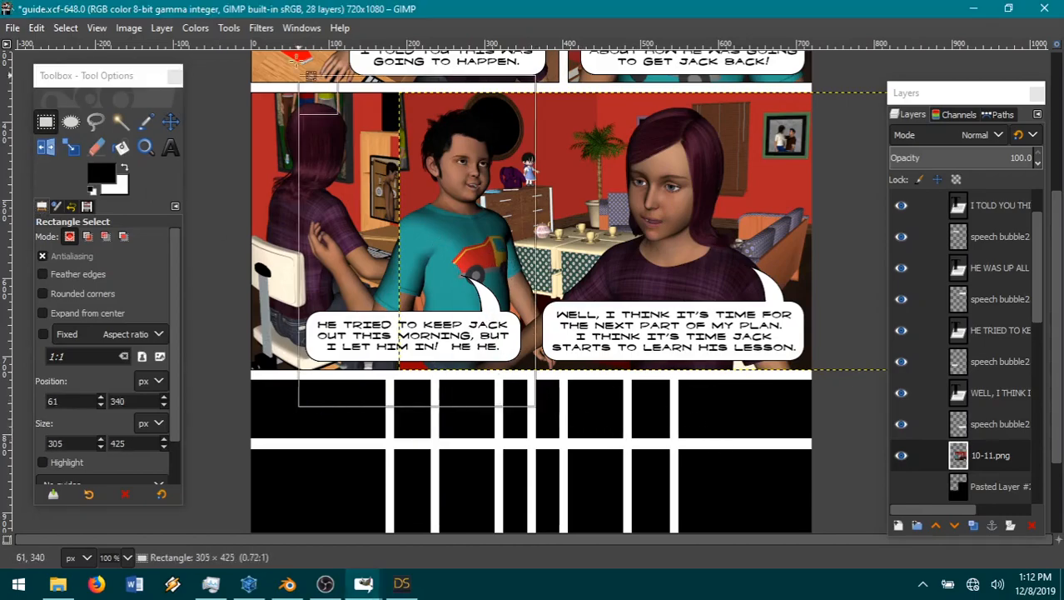
scroll(550, 250, up, 1)
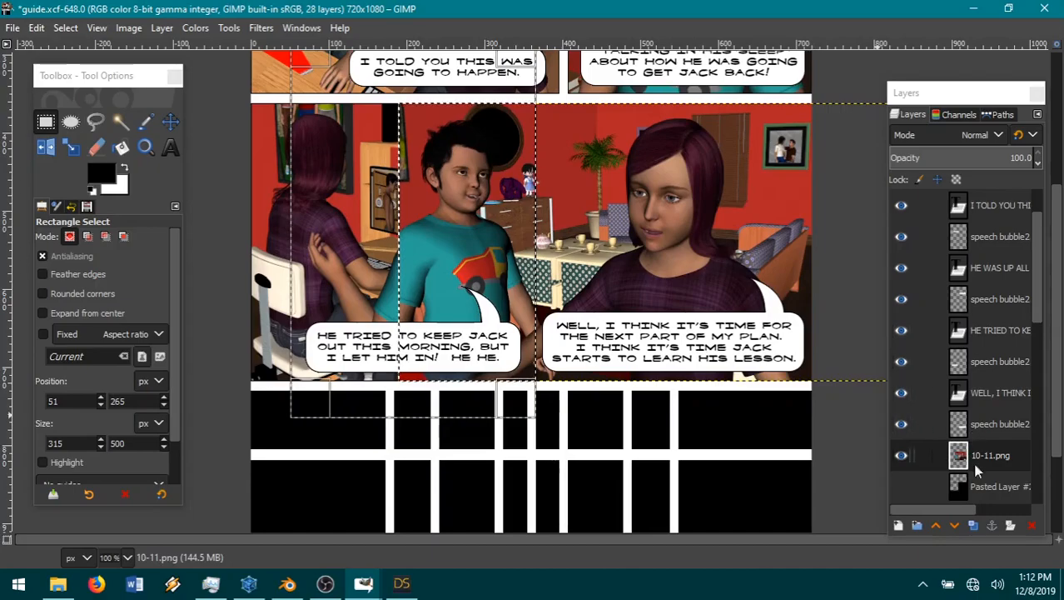
click(65, 28)
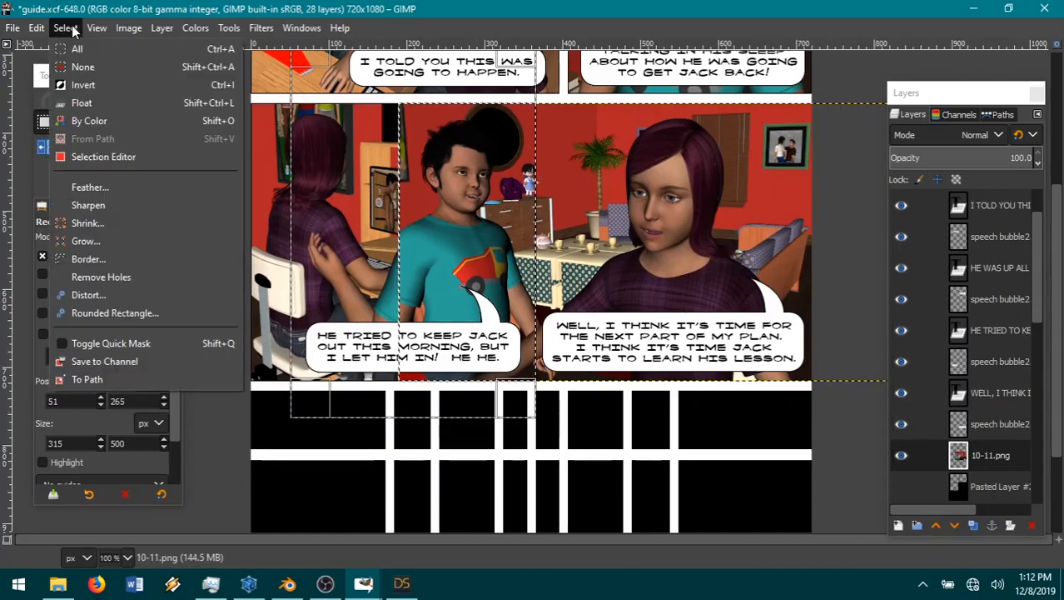
click(85, 66)
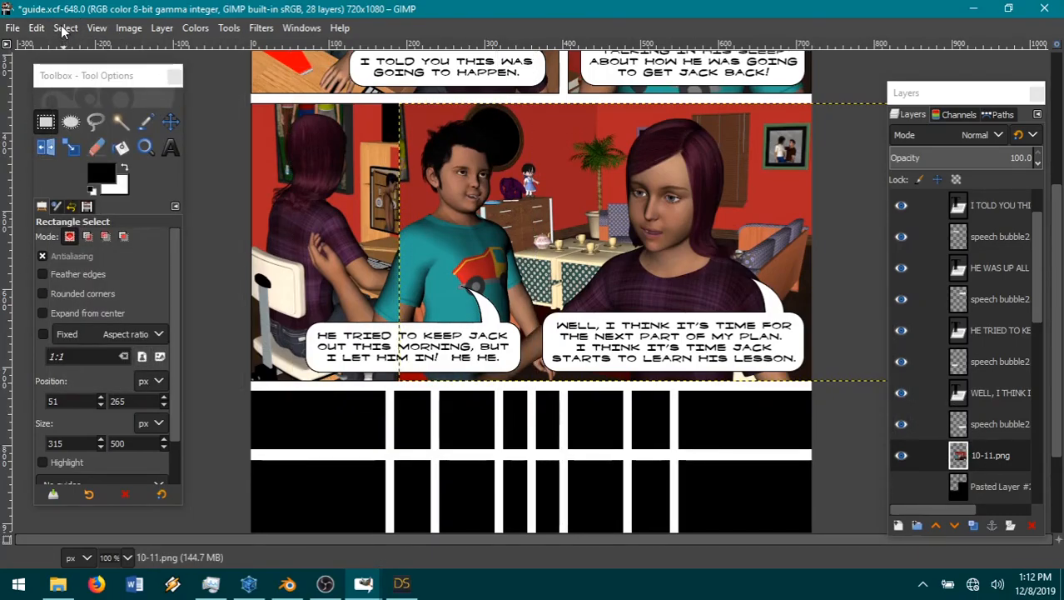
click(13, 28)
mouse_move(37, 27)
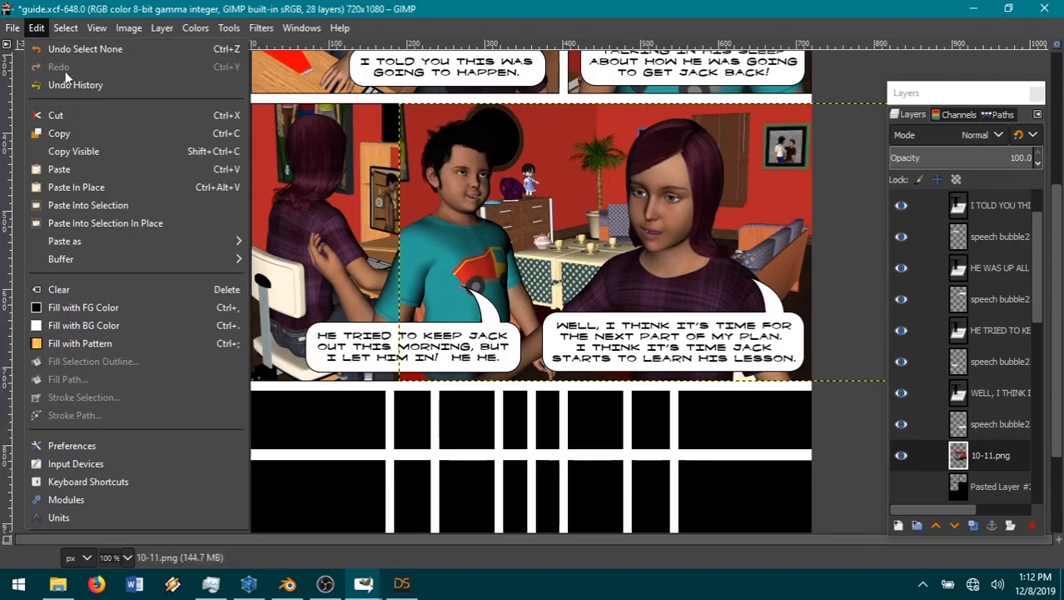
click(57, 48)
Step: Cut the selected overlap from the 10-11.png layer and clear the selection
click(65, 28)
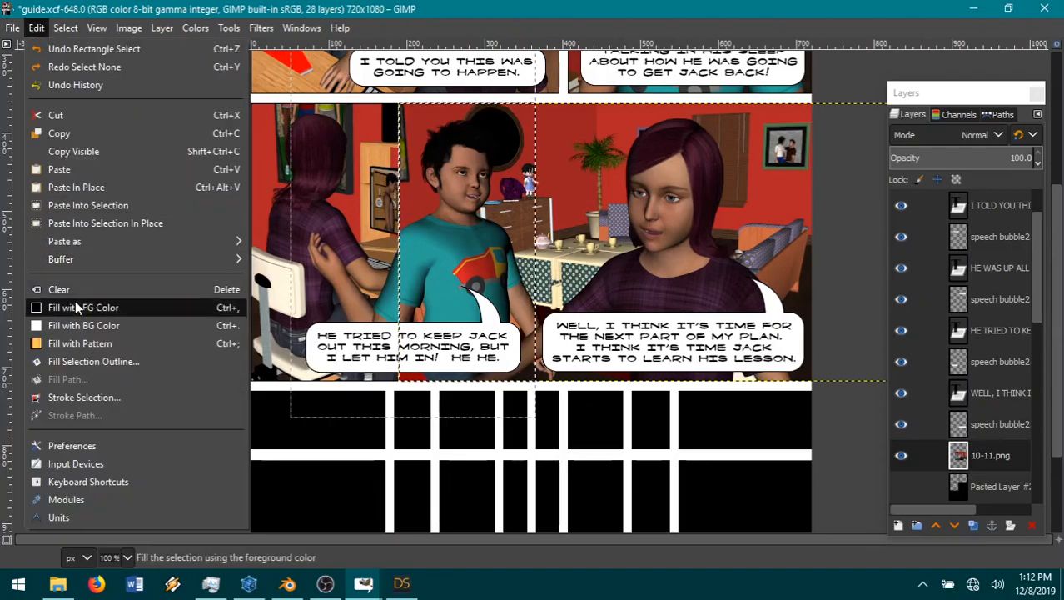
click(85, 116)
click(65, 28)
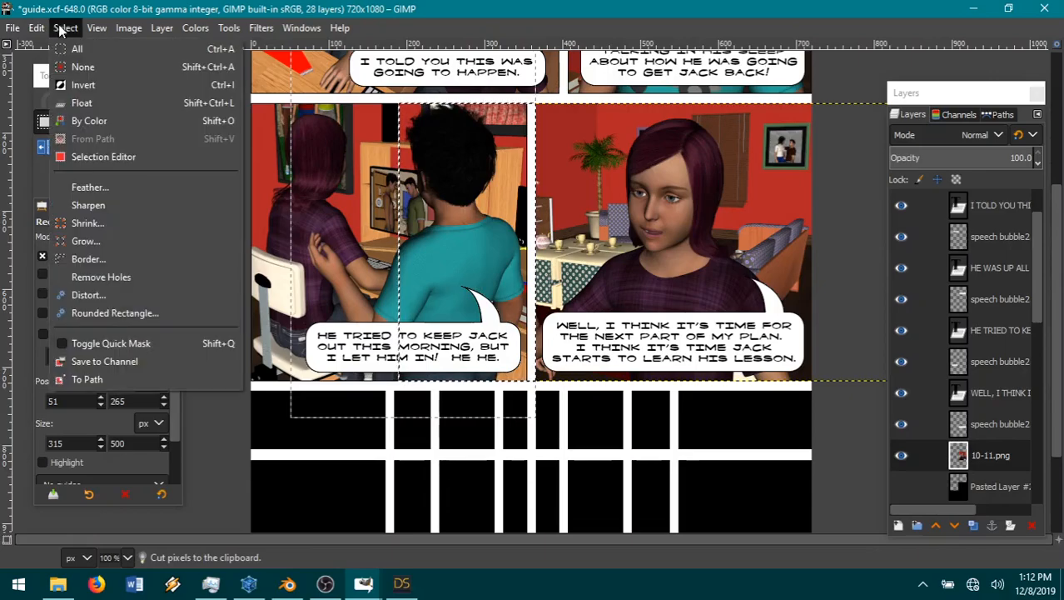
click(84, 67)
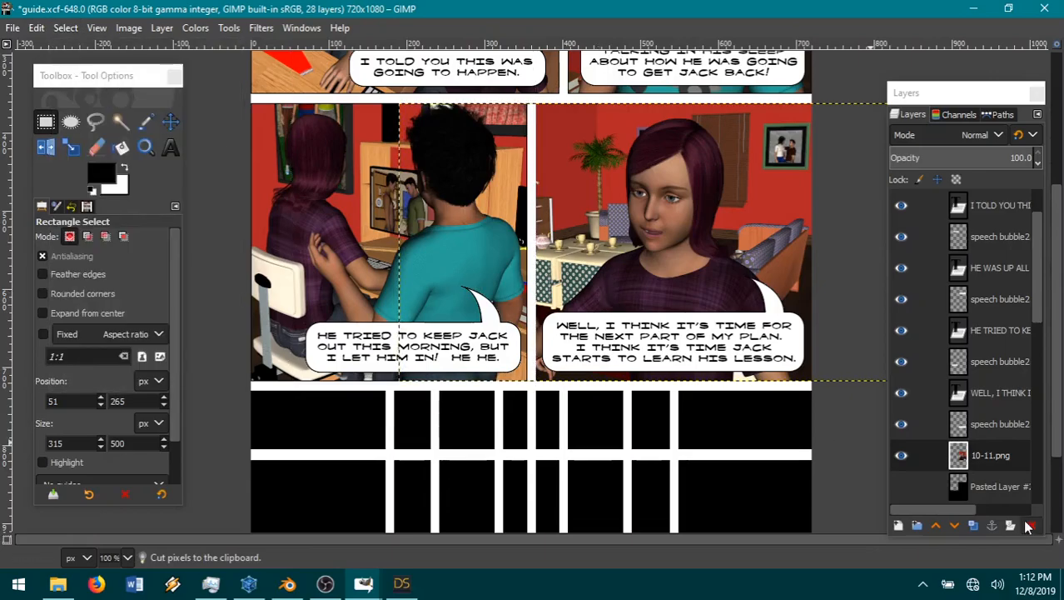
Step: Make Pasted Layer #2 visible to give the page black gutters, and reselect the 10-11.png layer
click(902, 485)
click(1009, 492)
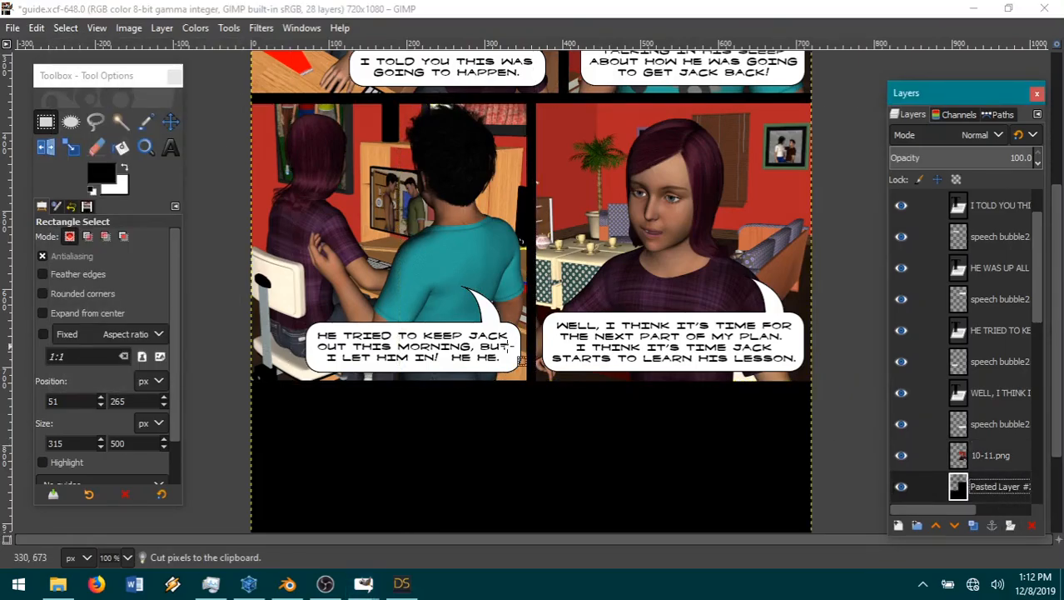
click(998, 452)
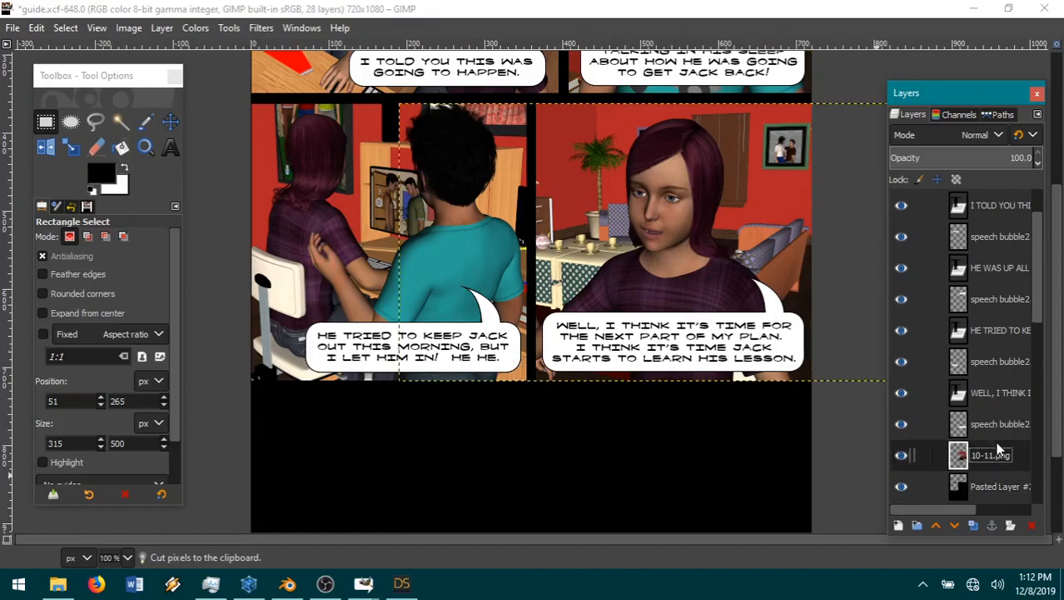
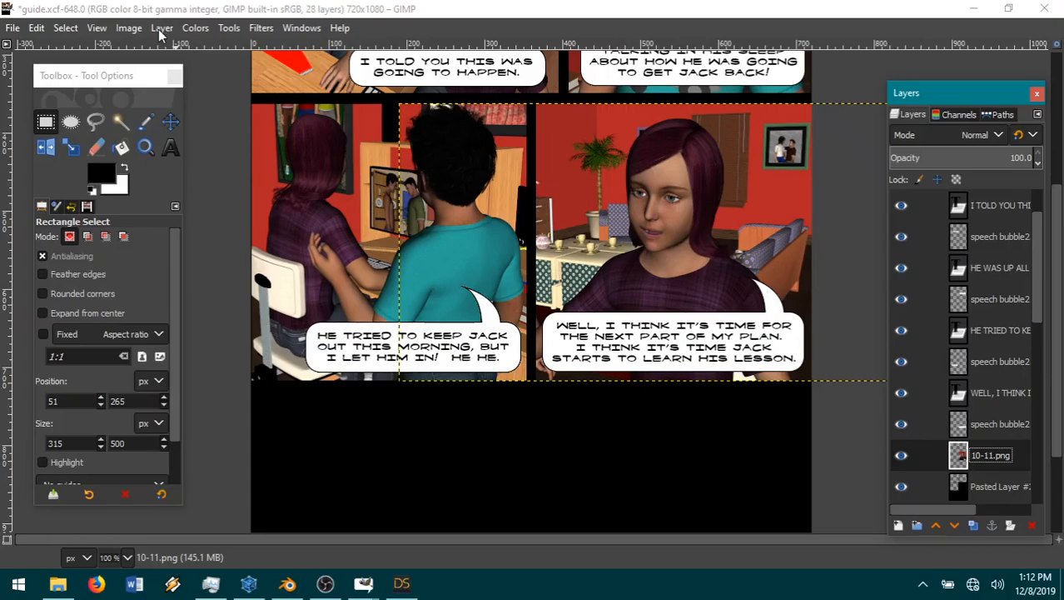
Step: Expand the 10-11.png layer to the image size and select its transparent area outside the render with Fuzzy Select
click(158, 29)
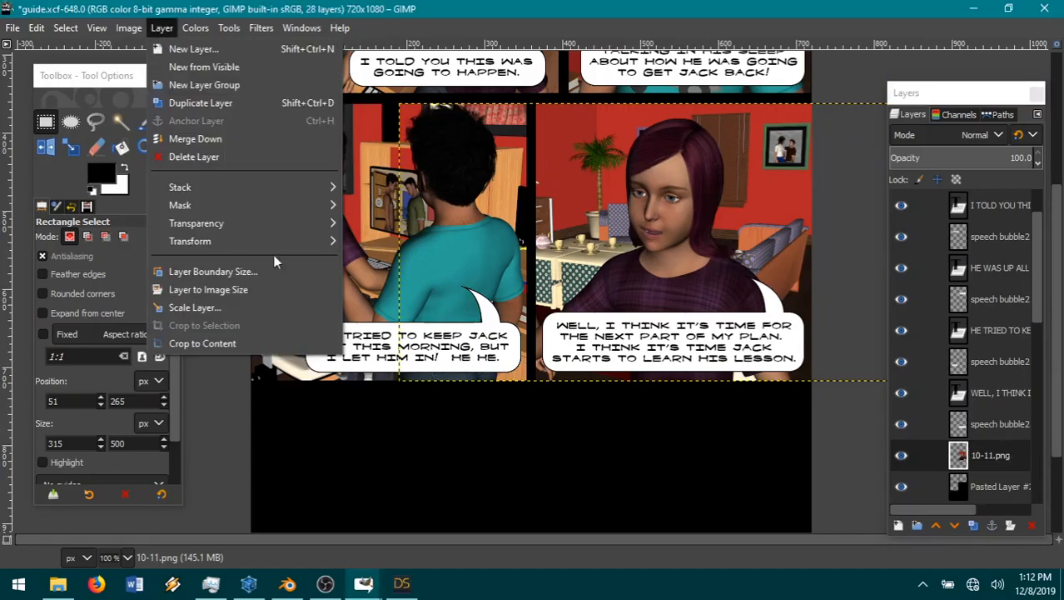
click(193, 288)
click(120, 122)
click(467, 283)
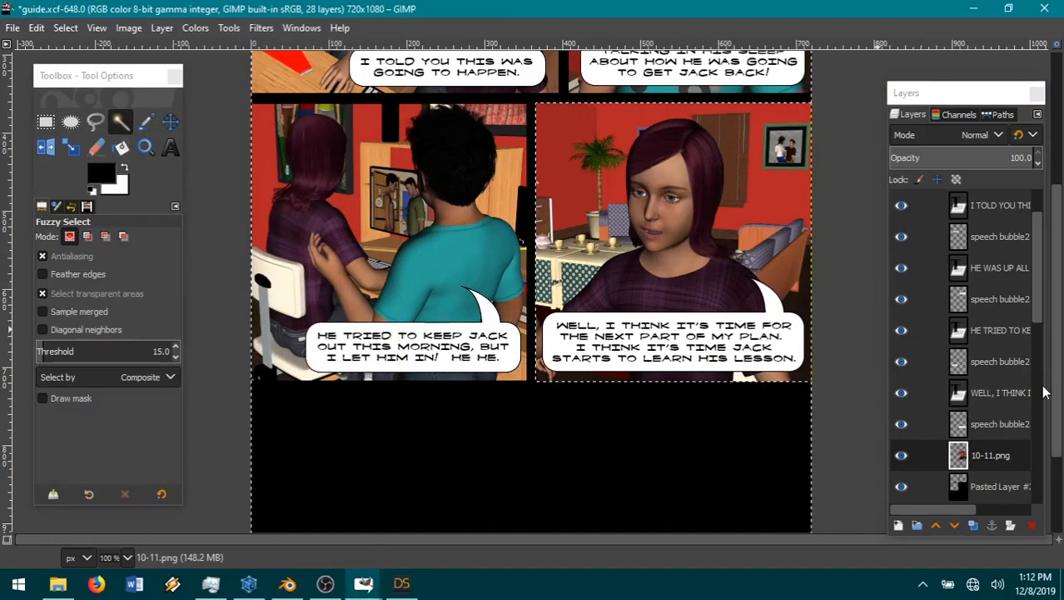
Step: Cut the selected area out of the Pasted Layer #2 layer to uncover the page guides
click(990, 485)
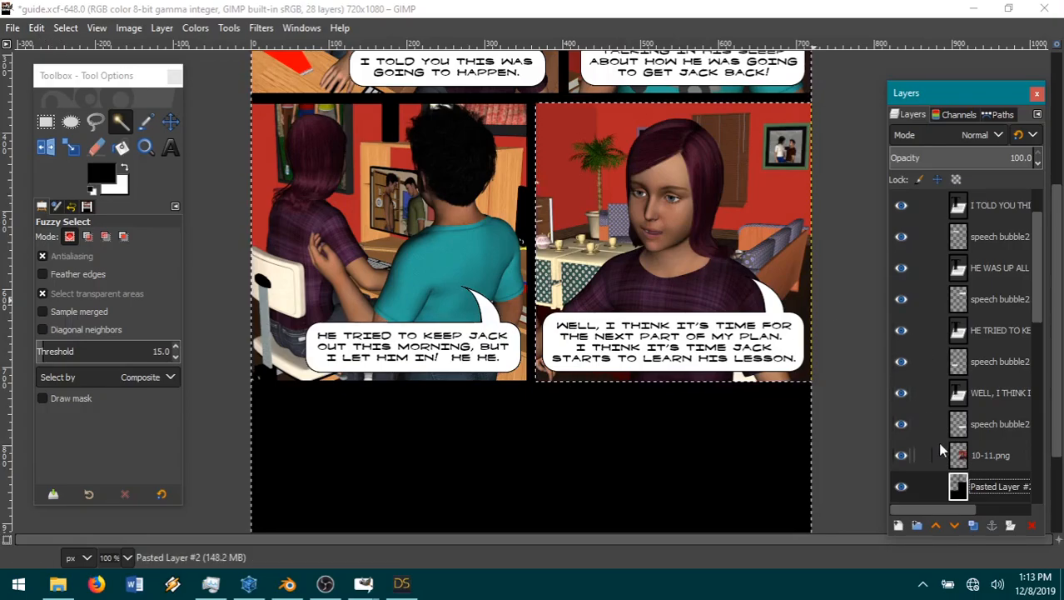
click(38, 27)
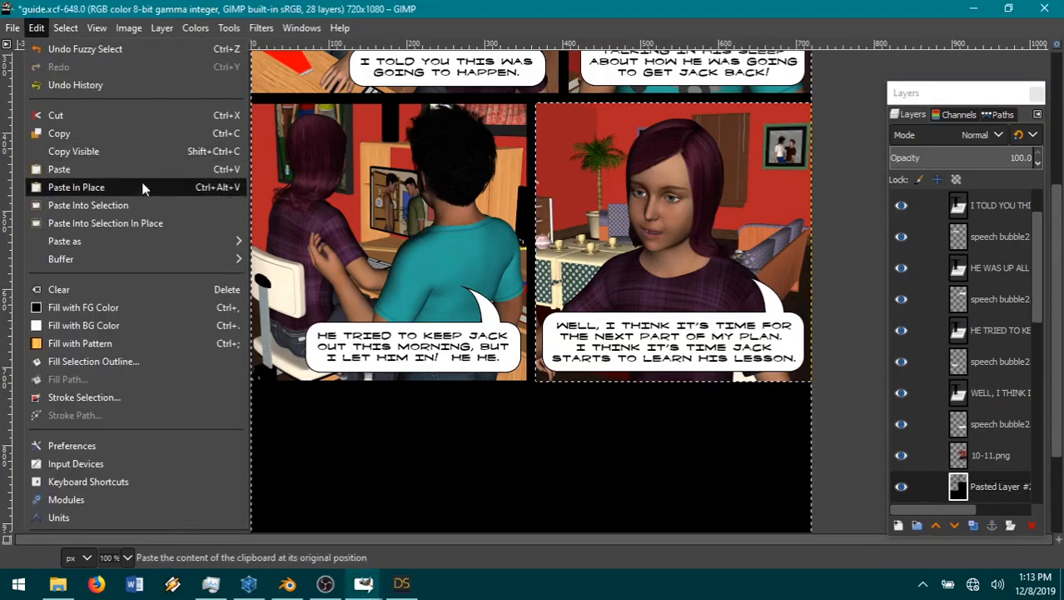
click(98, 116)
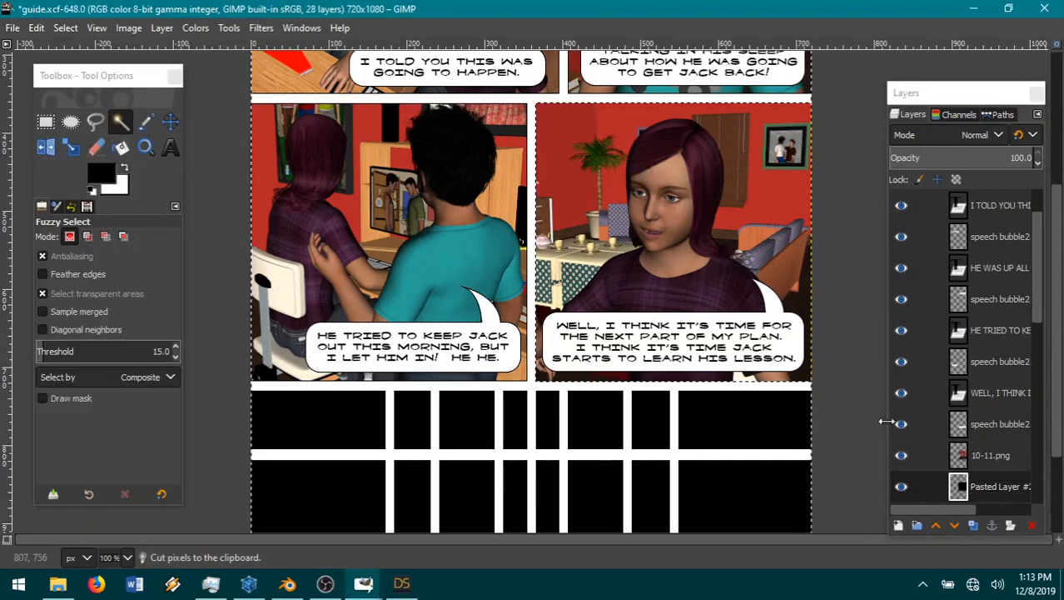
Step: Paste the cut pixels in place as a new layer, hide that layer and reselect the 10-11.png layer
click(37, 28)
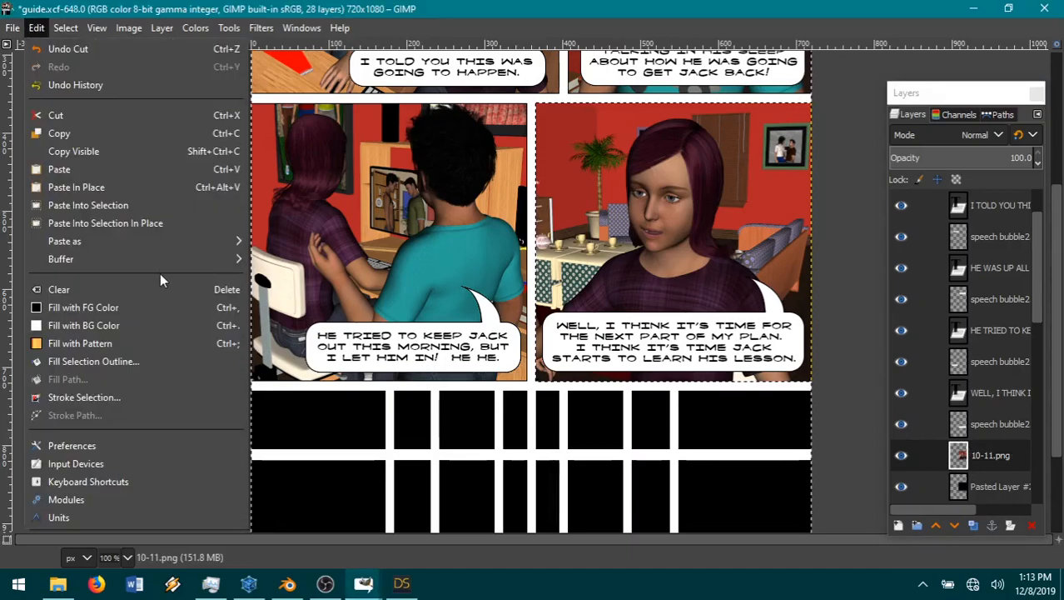
mouse_move(133, 240)
click(395, 241)
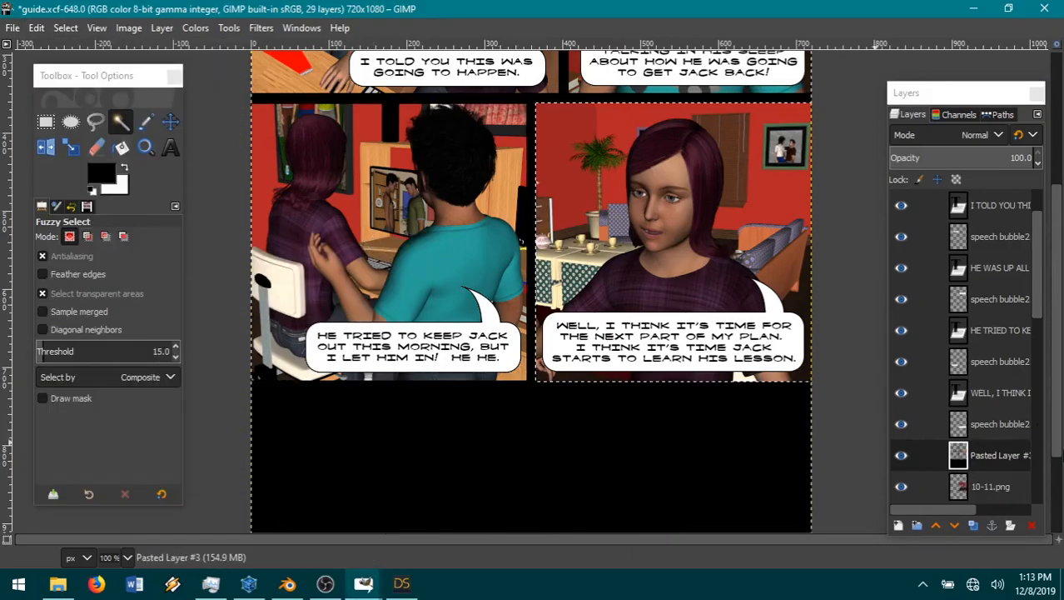
click(901, 455)
click(933, 487)
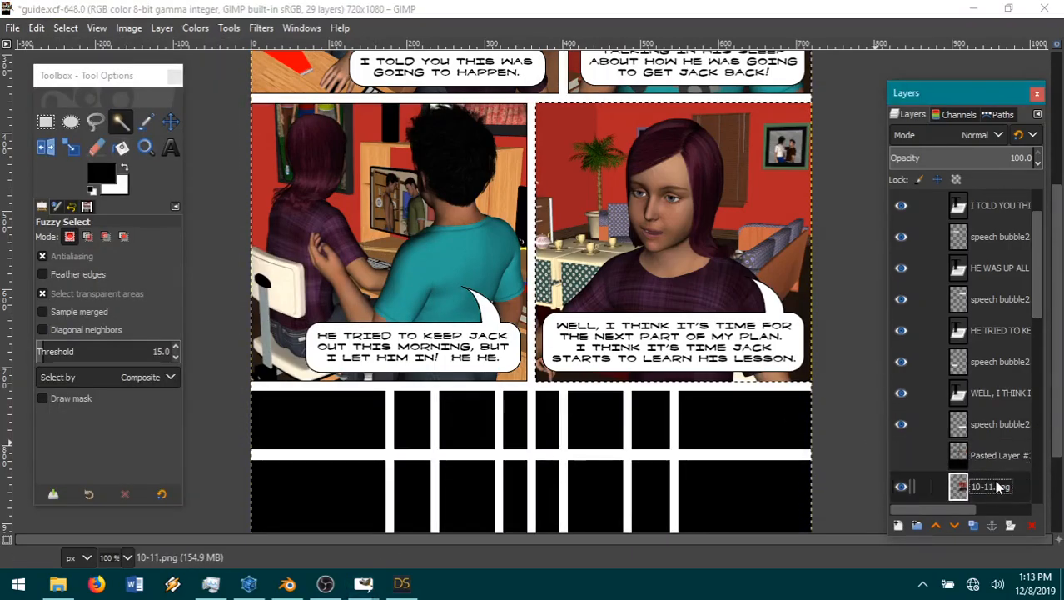
click(66, 28)
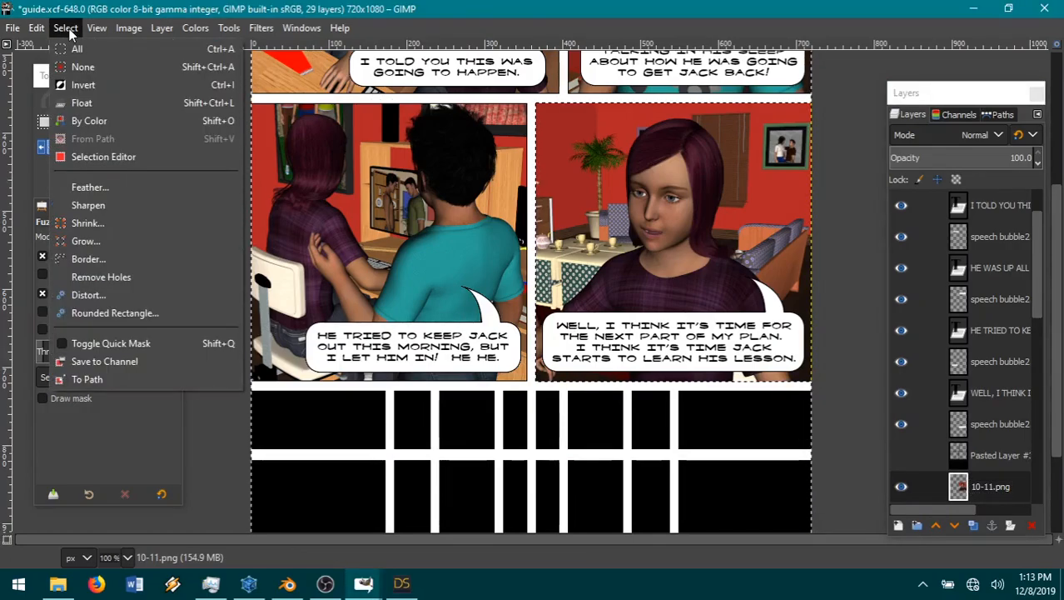
click(116, 231)
click(146, 294)
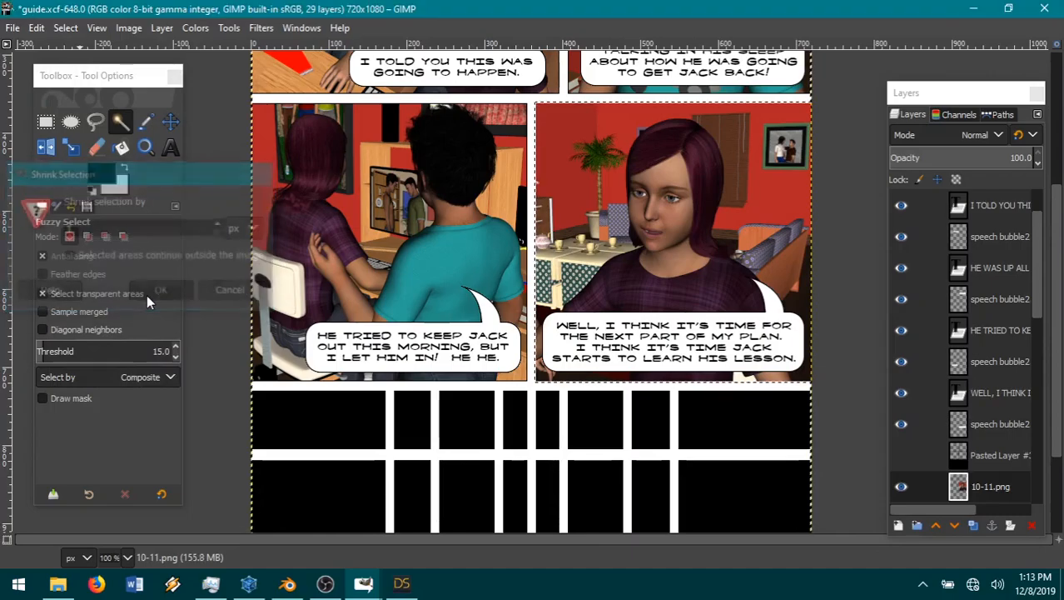
click(36, 28)
click(51, 51)
Step: Invert the selection to the right panel's render and shrink it by 1 px
click(66, 29)
click(79, 86)
click(66, 28)
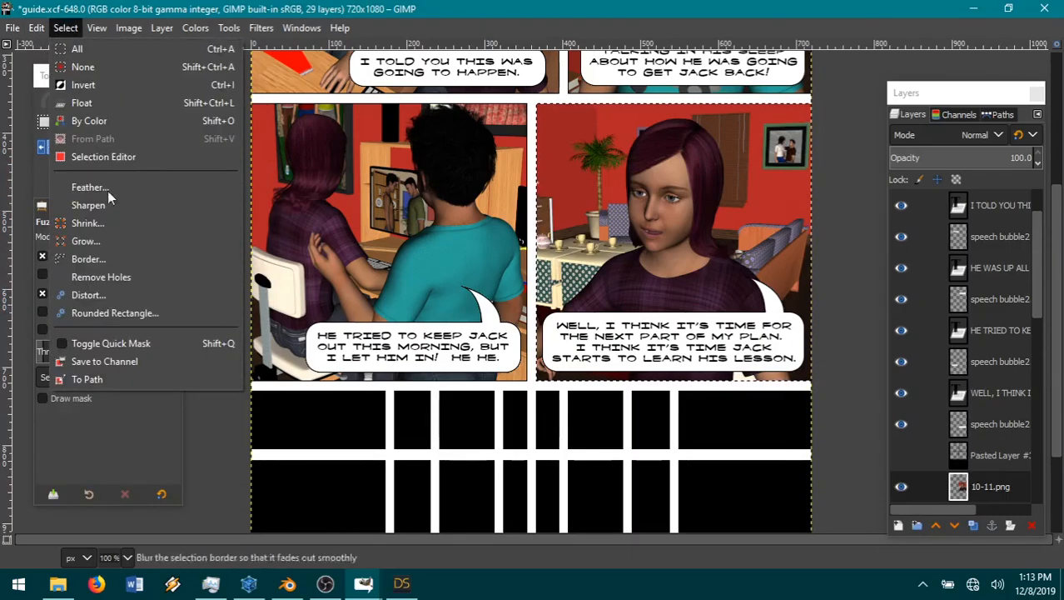
click(91, 223)
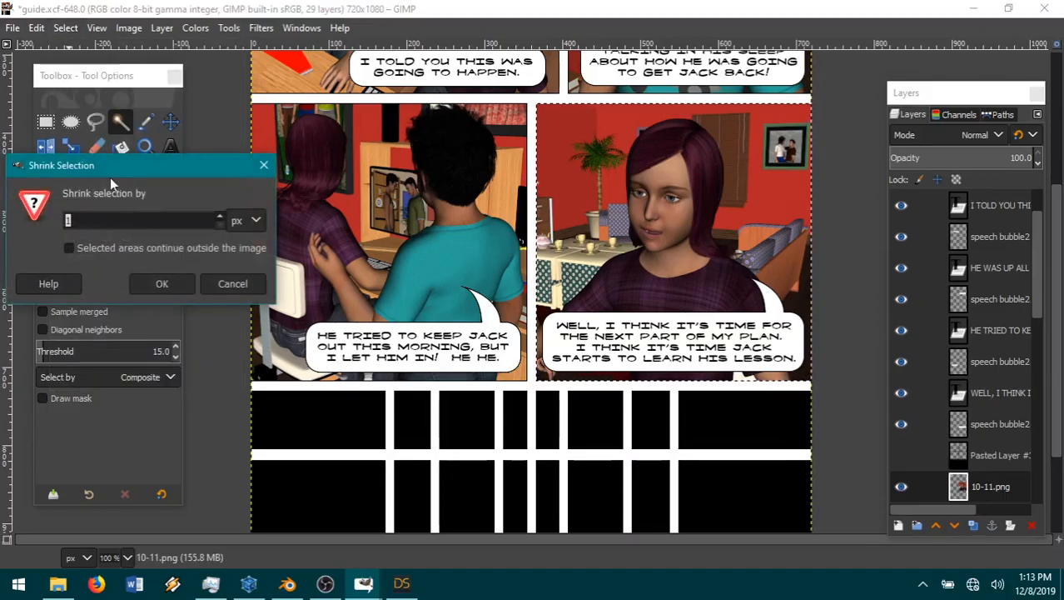
click(159, 285)
Step: Invert the selection again and cut the thin outer edge from the 10-11.png render
click(66, 28)
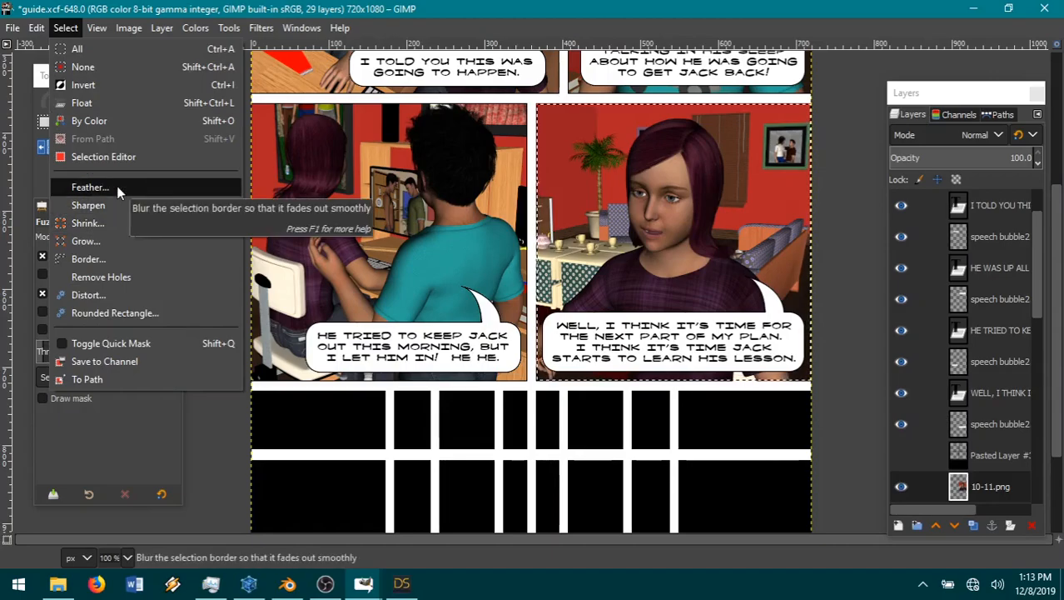
click(95, 88)
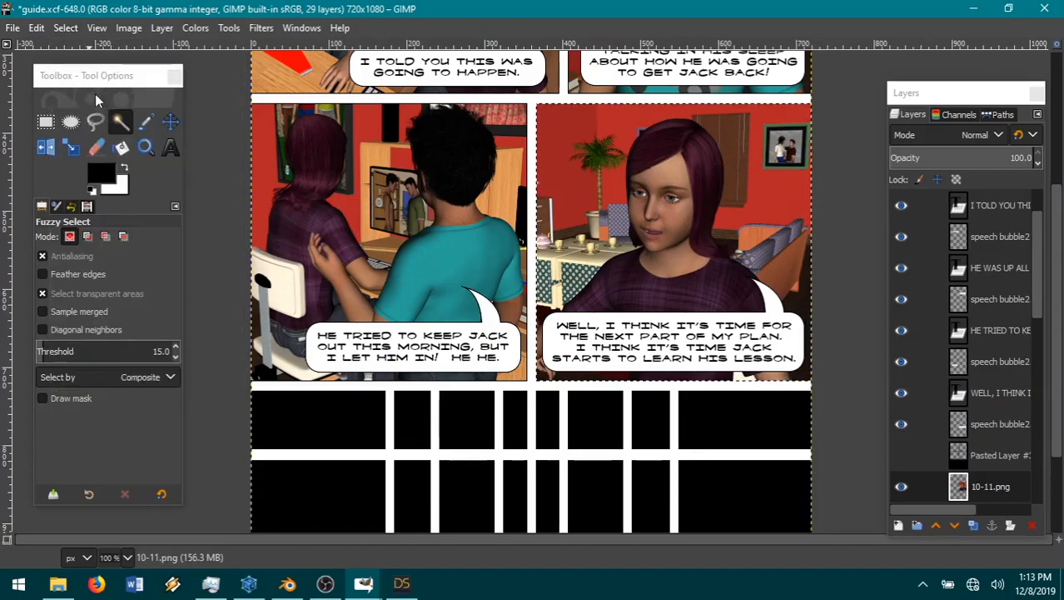
click(42, 26)
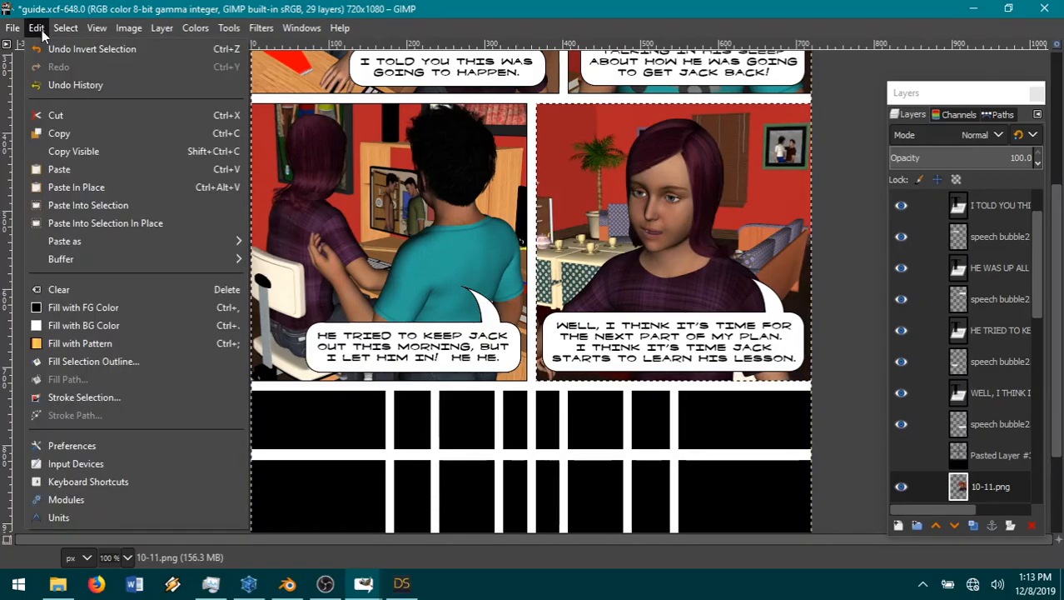
click(86, 115)
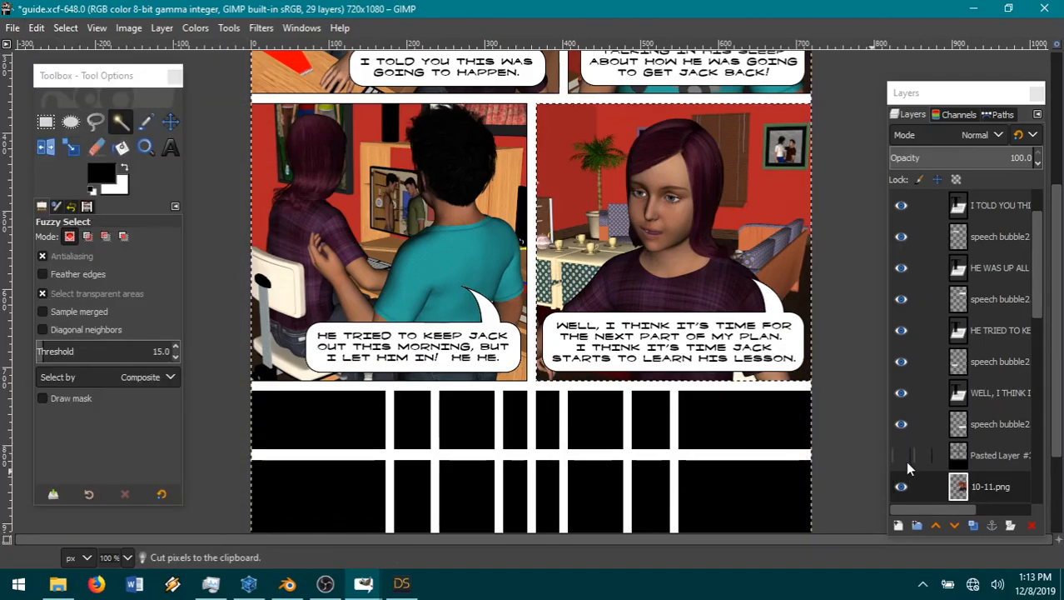
Step: Merge the 10-11.png layer down into Pasted Layer #2
scroll(985, 477, down, 1)
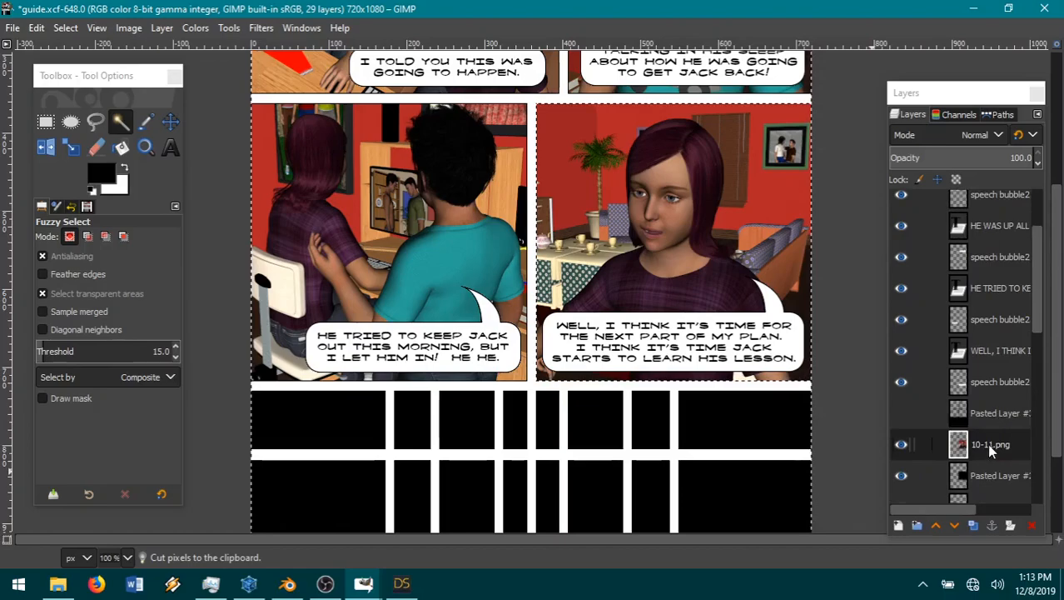
right_click(988, 444)
click(874, 203)
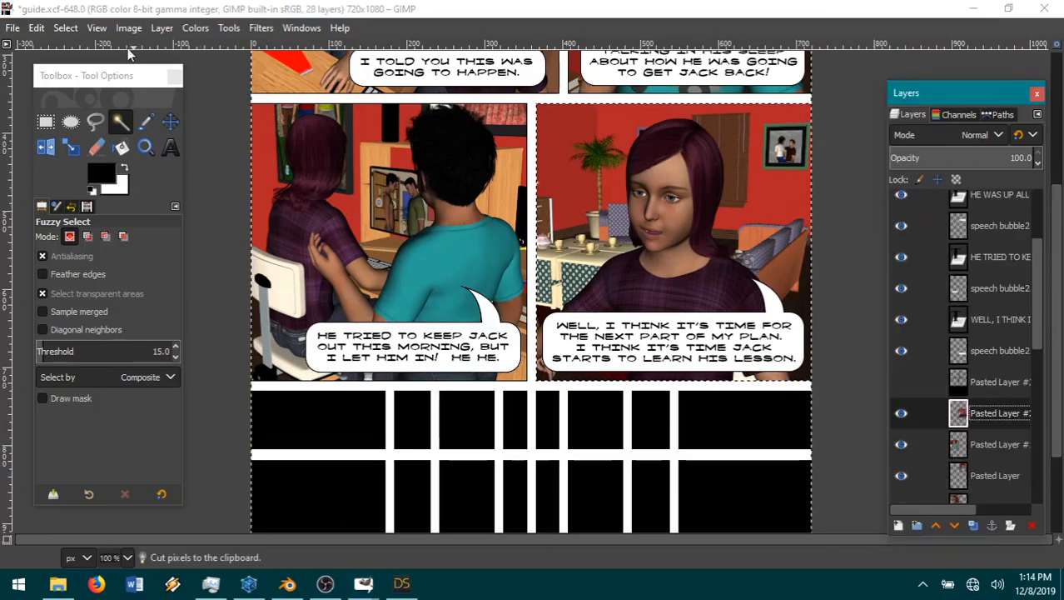
Step: Clear the selection and make the hidden Pasted Layer #3 the active layer
click(66, 29)
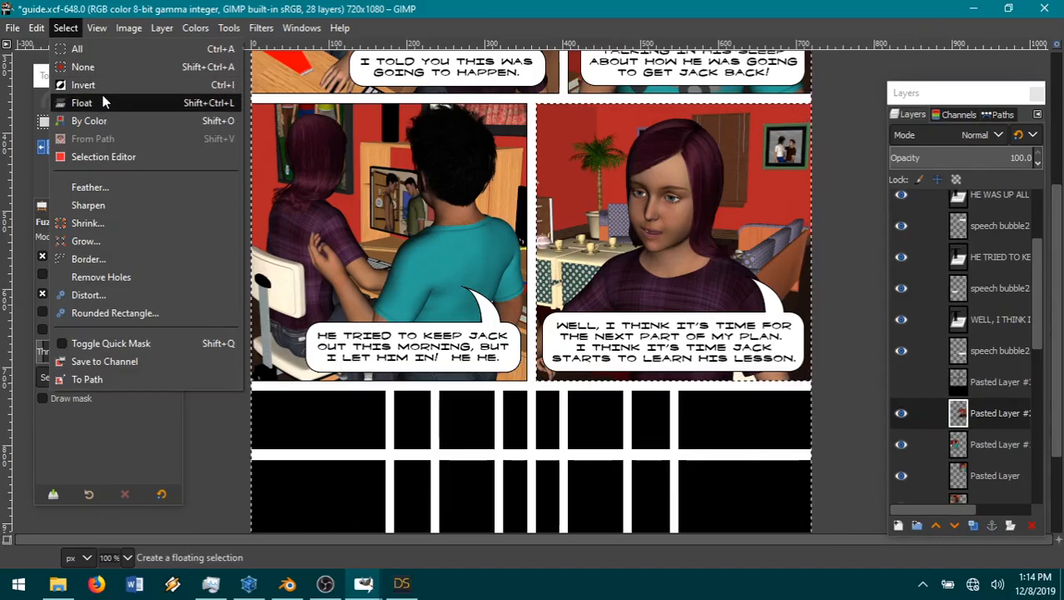
click(90, 67)
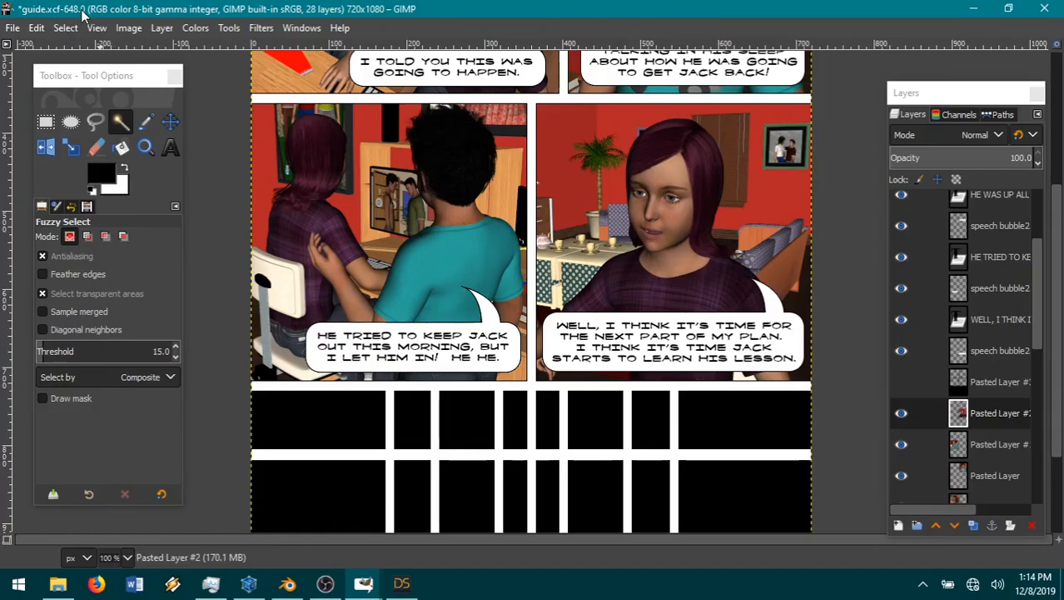
click(978, 386)
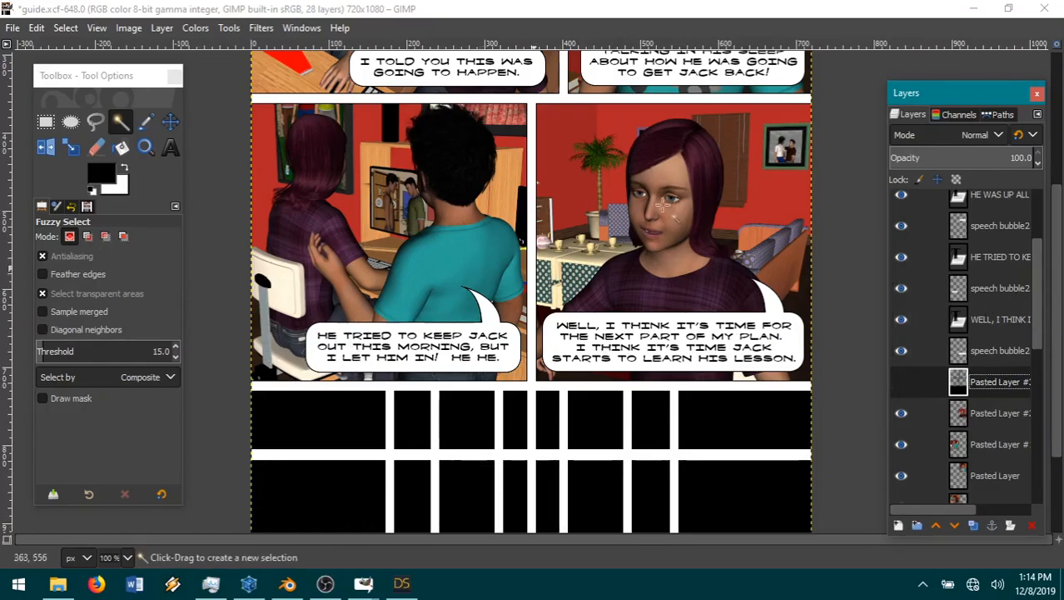
Step: Switch to DAZ Studio, turn the camera to the seated woman and the boy, and make desk (2) visible
click(405, 586)
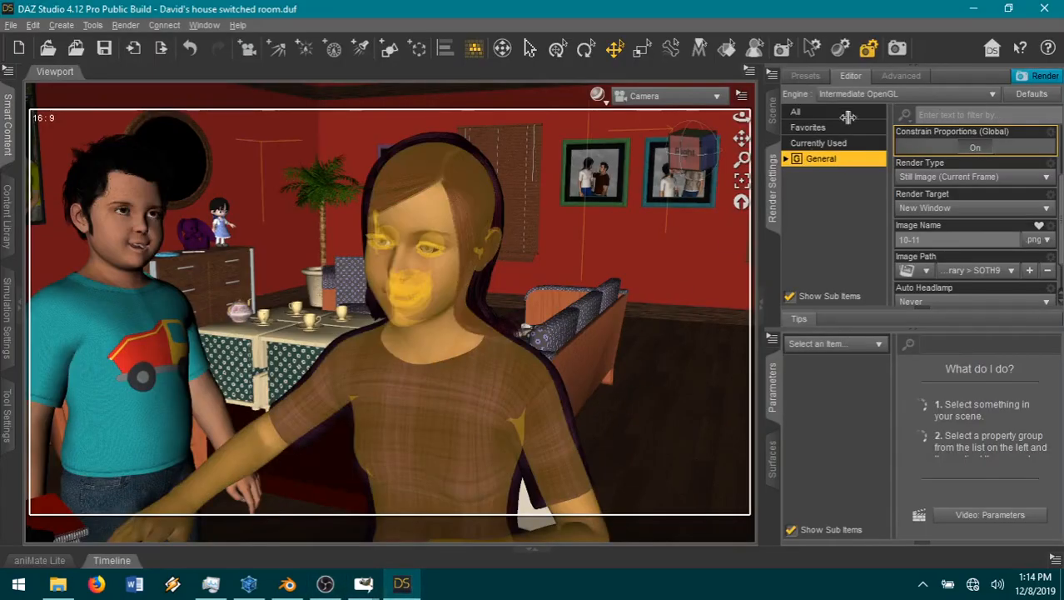
drag(710, 153, 559, 302)
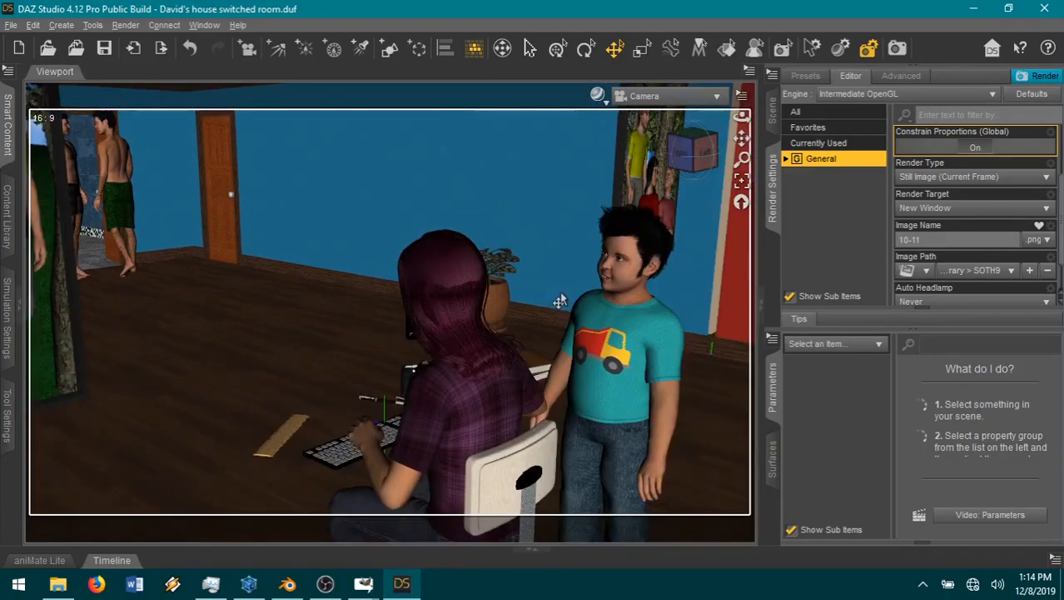
click(773, 120)
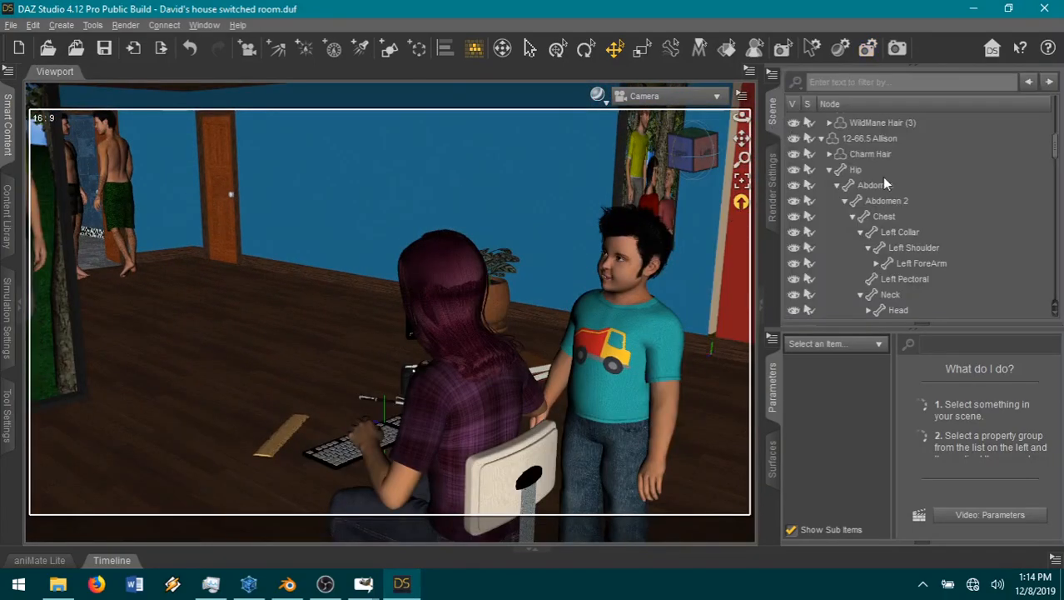
scroll(923, 229, up, 5)
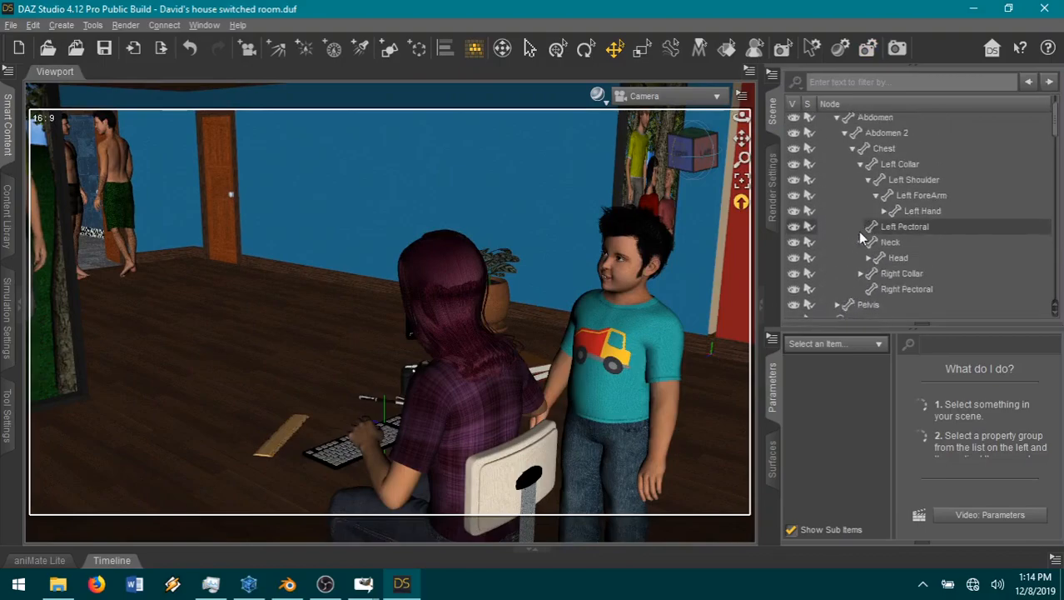
click(820, 120)
scroll(933, 219, down, 4)
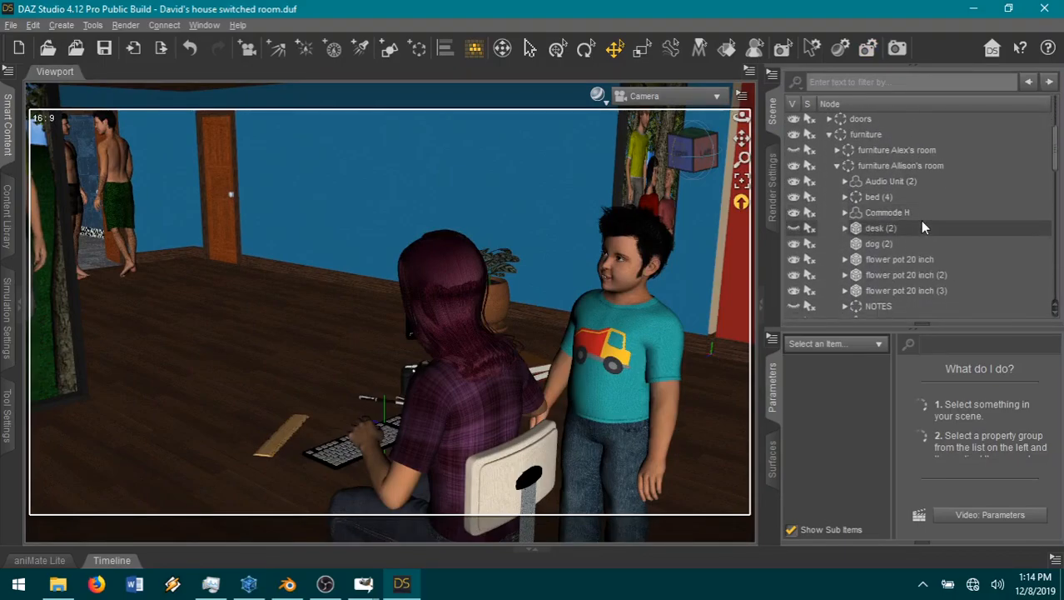
click(794, 228)
Step: Make monitor (3) and speaker left (3) of the desk's PC (3) group visible
click(846, 228)
scroll(927, 243, down, 4)
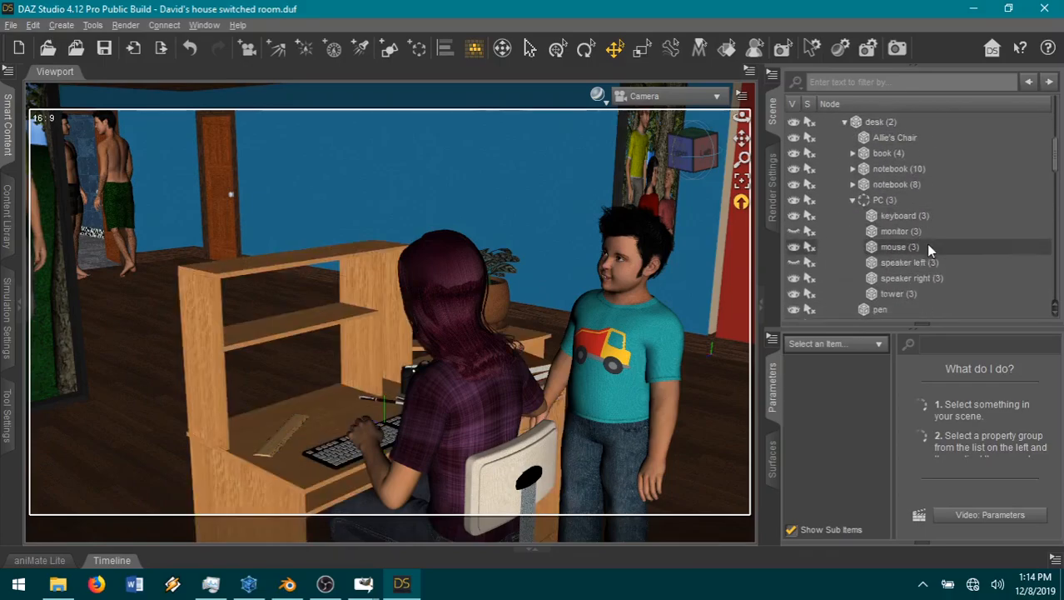
click(794, 211)
click(794, 241)
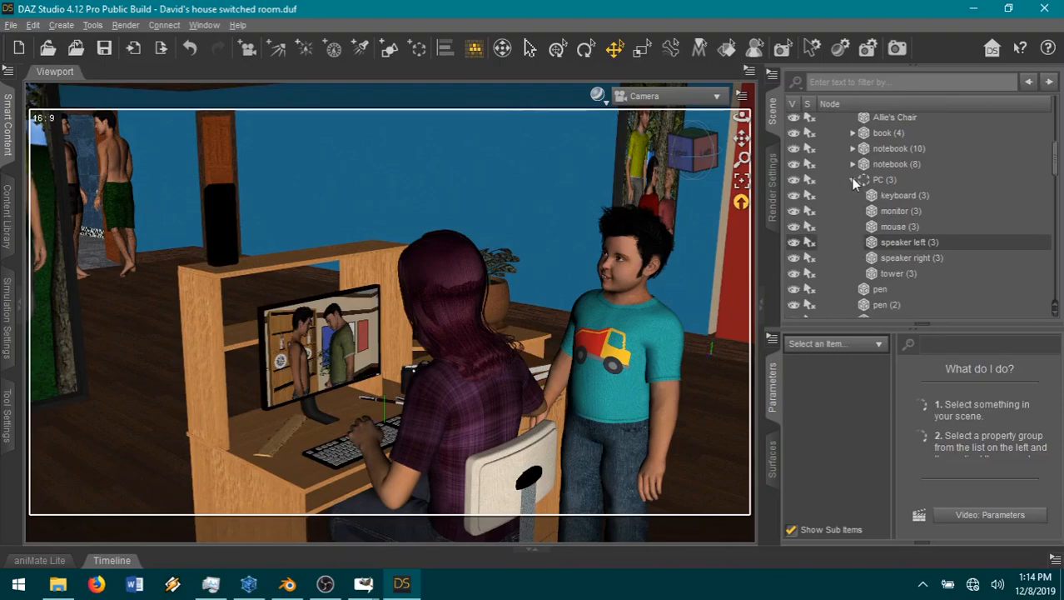
Step: Make the boy's room right wall visible and reframe the camera on the desk, both figures, the door and the armchair
mouse_move(695, 157)
mouse_down()
mouse_move(717, 157)
mouse_move(690, 156)
mouse_up()
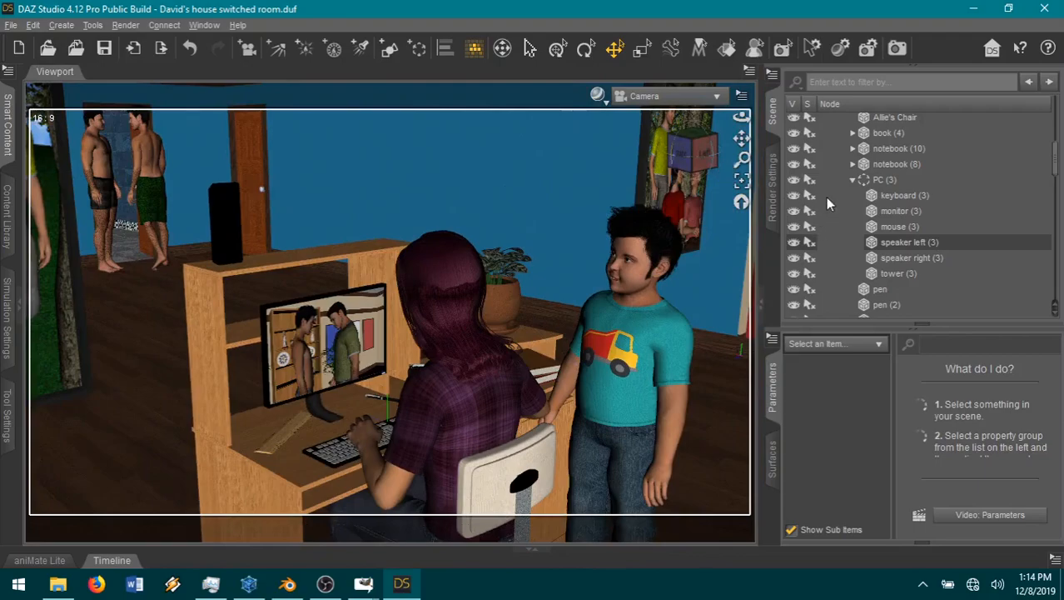
scroll(900, 237, down, 5)
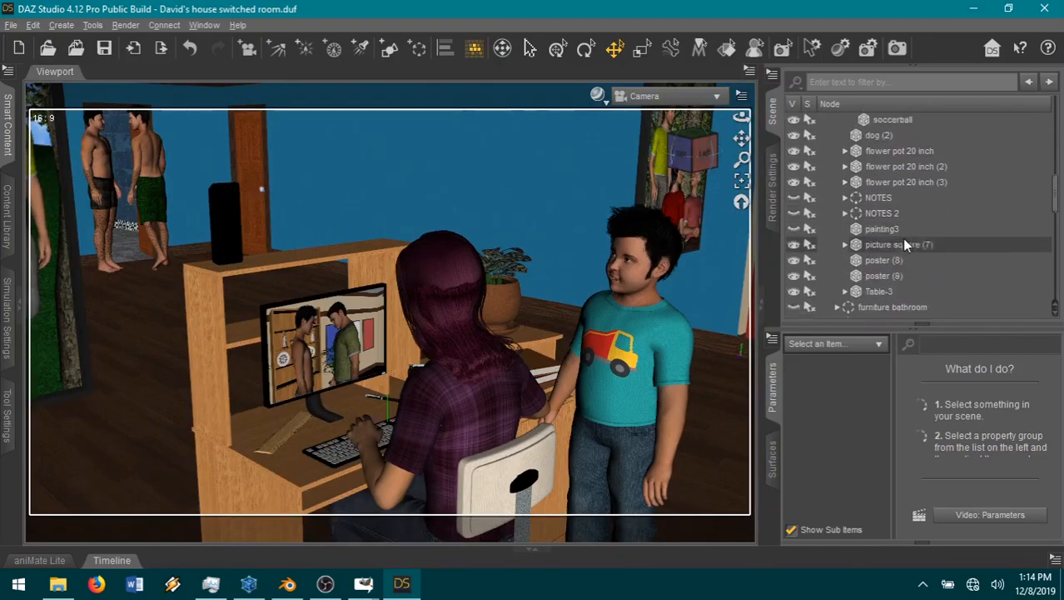
scroll(799, 258, down, 4)
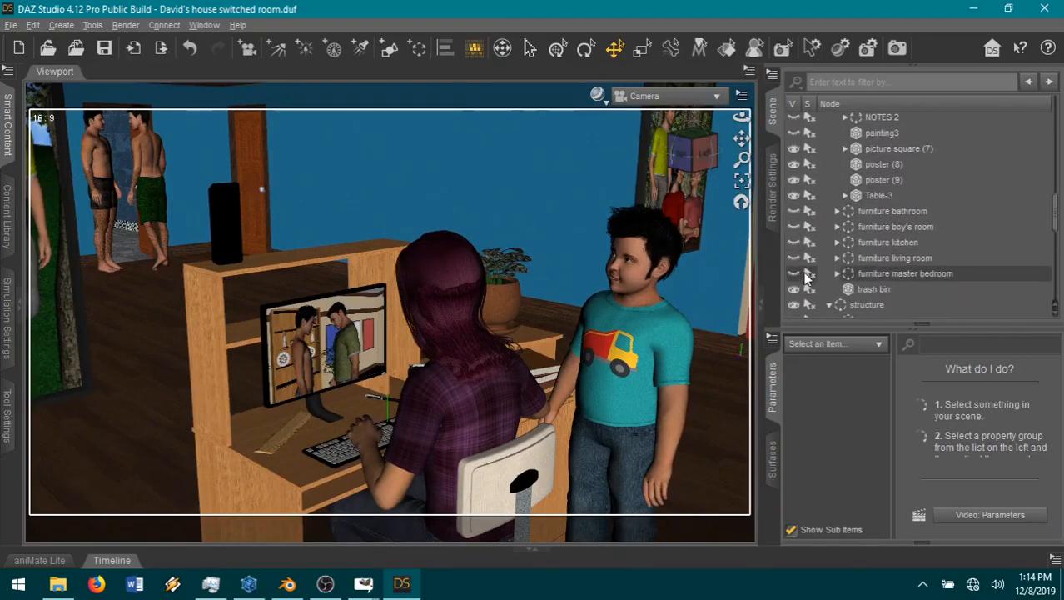
scroll(804, 279, down, 2)
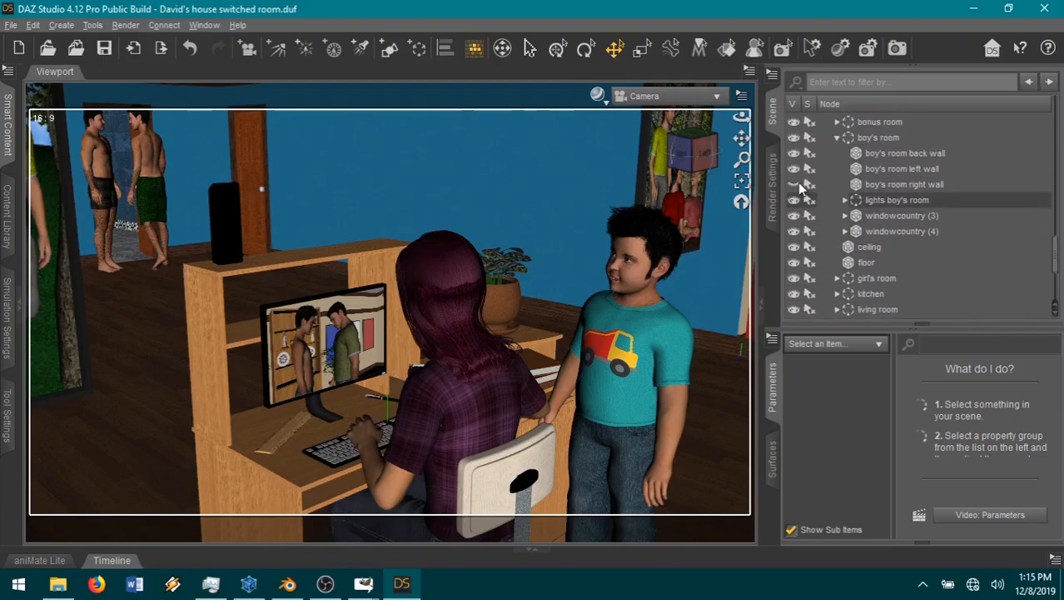
click(794, 184)
scroll(498, 342, down, 3)
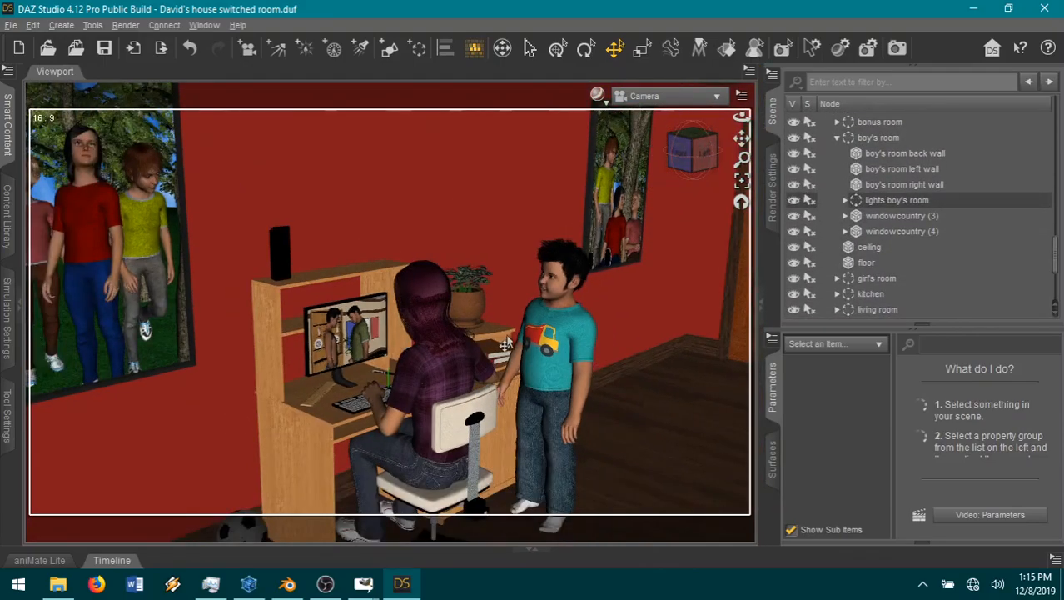
drag(743, 138, 541, 139)
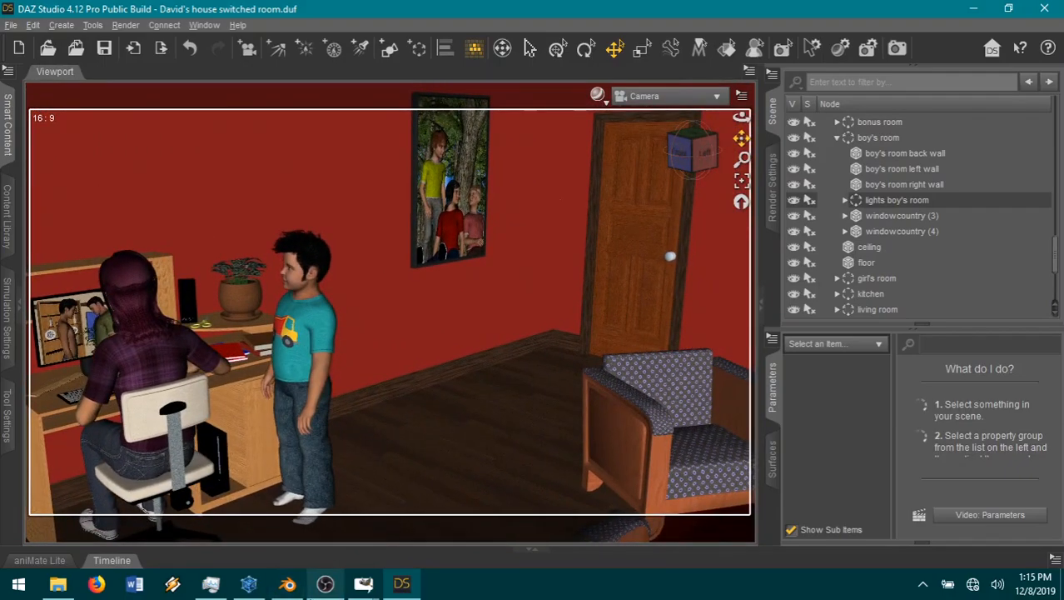
Step: Switch back to the comic page in GIMP
mouse_move(364, 584)
click(583, 516)
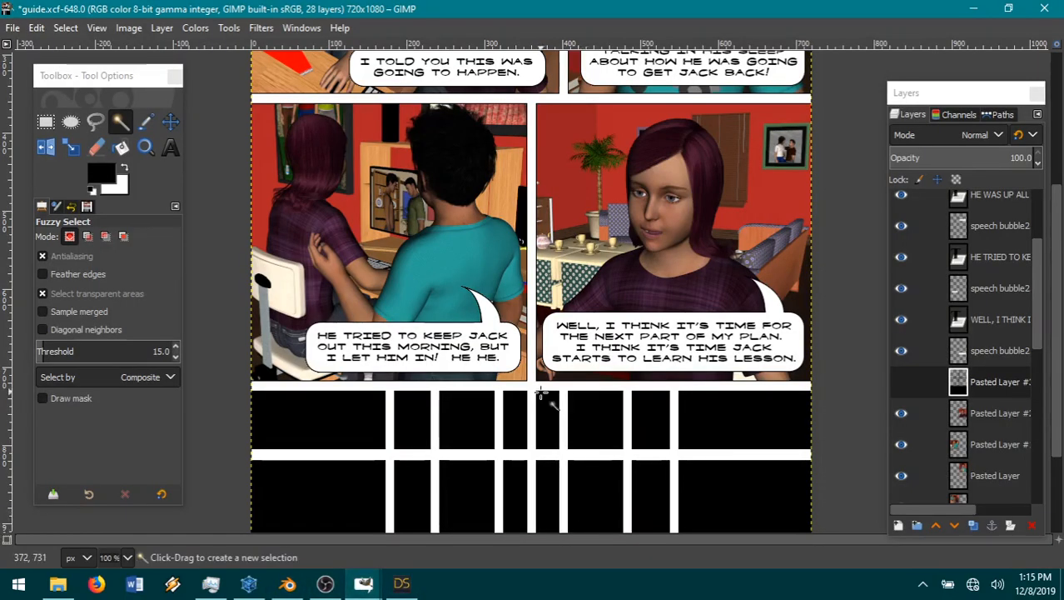
scroll(542, 395, up, 5)
scroll(540, 395, down, 5)
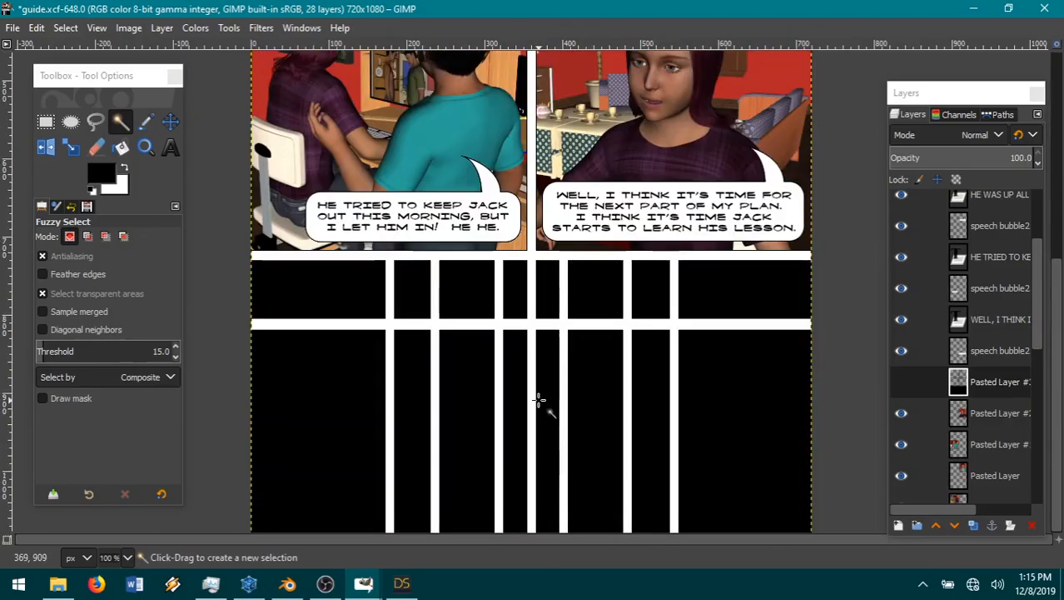
scroll(540, 398, up, 5)
scroll(538, 401, down, 5)
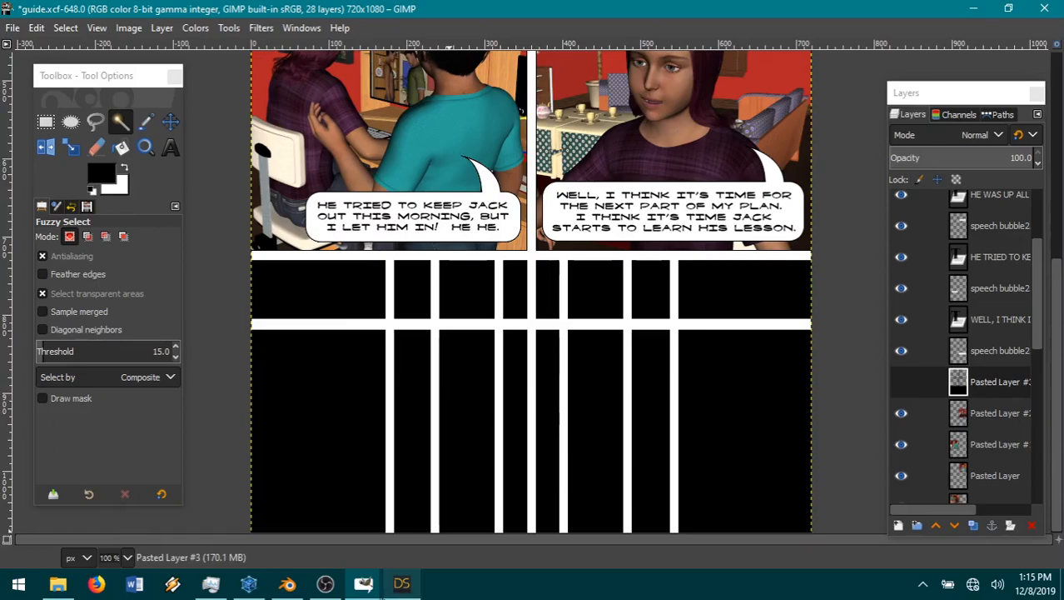
Step: Switch to DAZ Studio and turn the camera to the empty room's doorway with the orange door behind it
click(401, 583)
drag(699, 158, 646, 159)
drag(742, 140, 203, 135)
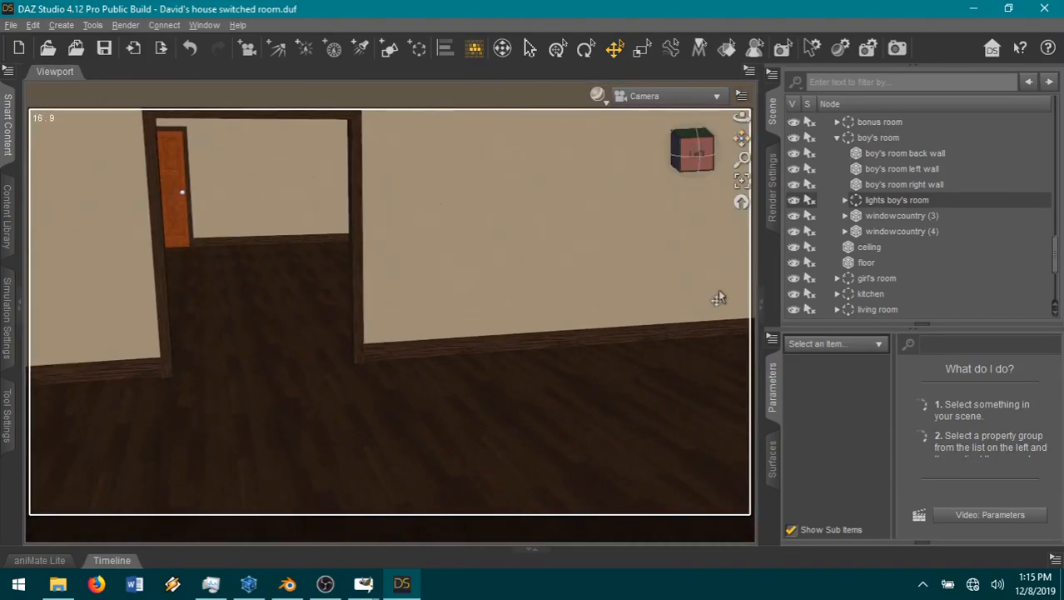
Step: Hide the furniture of Allison's room and show the furniture of Alex's room, the kitchen and the living room
click(837, 138)
scroll(886, 256, up, 4)
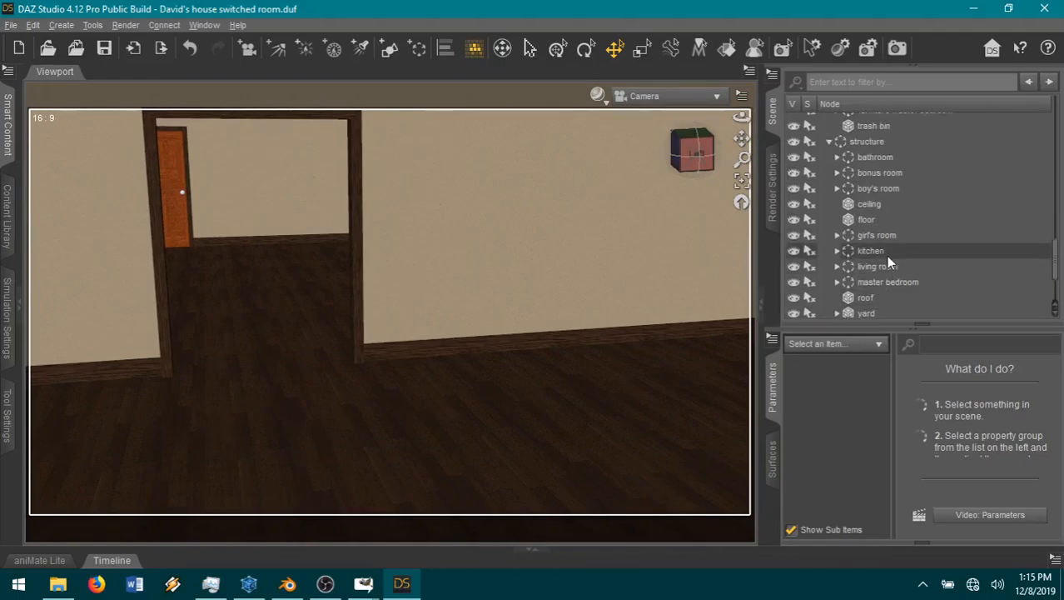
scroll(884, 258, up, 10)
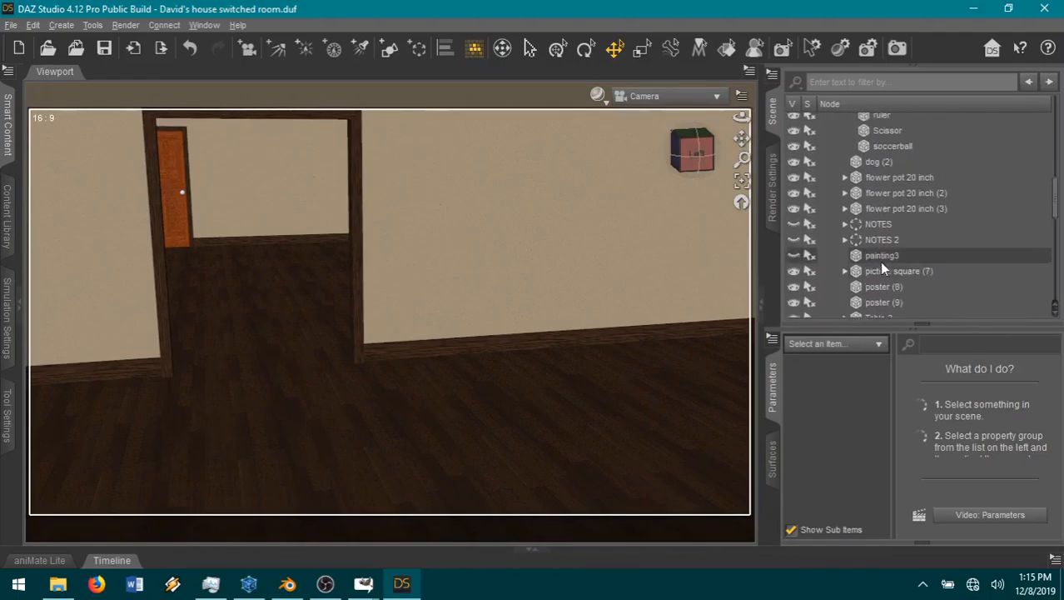
scroll(880, 264, up, 3)
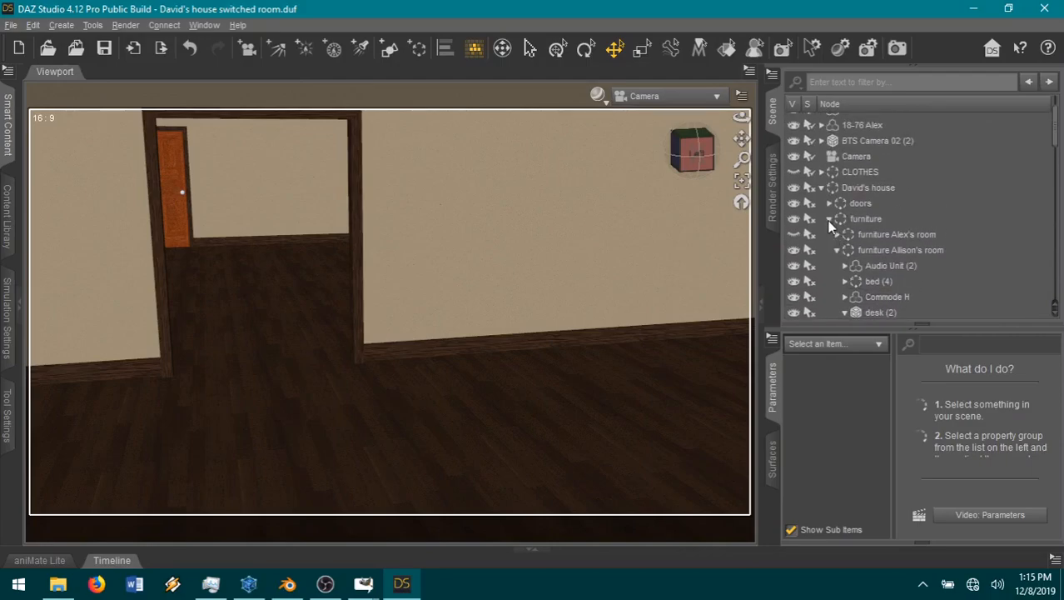
click(837, 250)
click(793, 250)
scroll(937, 253, down, 1)
scroll(934, 254, down, 2)
scroll(932, 255, down, 3)
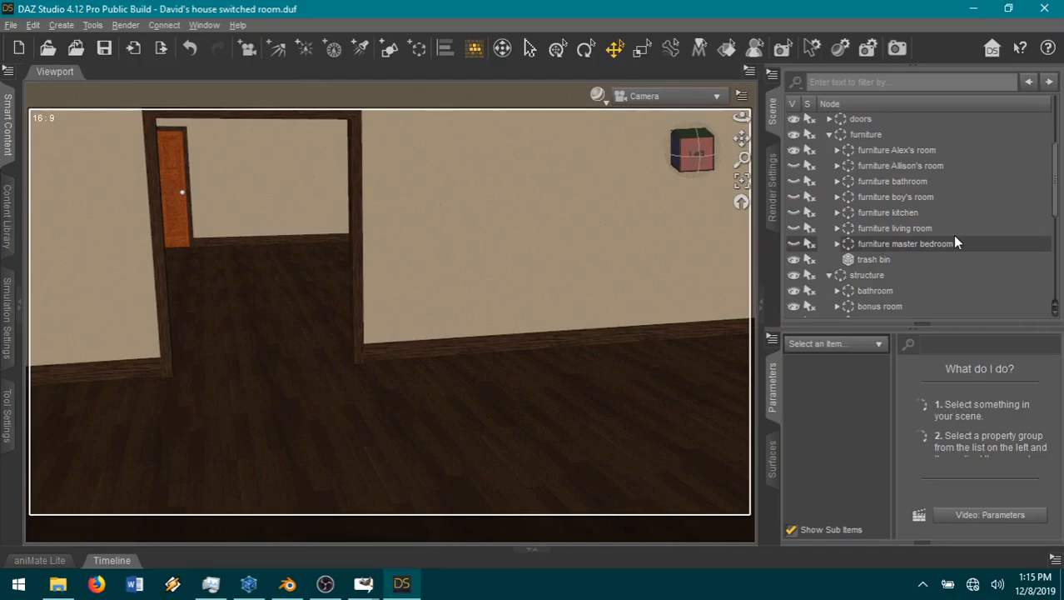
click(795, 229)
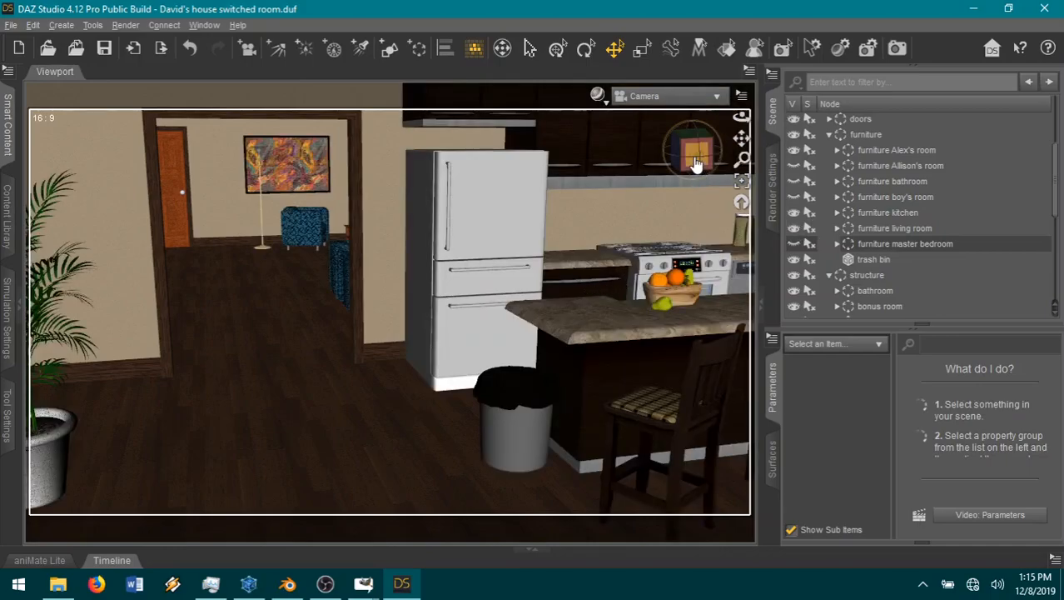
Step: Turn the camera to the bookcase, potted palm and hallway, and collapse the furniture and structure groups
mouse_move(700, 156)
mouse_down()
mouse_move(726, 186)
mouse_move(696, 159)
mouse_up()
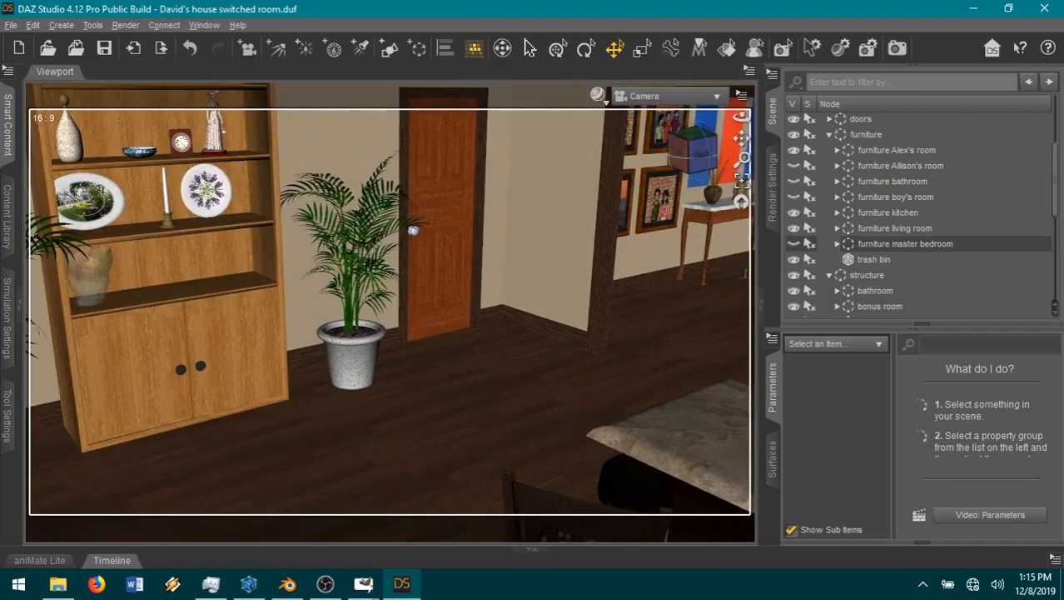
click(829, 135)
click(829, 150)
scroll(901, 216, up, 1)
Step: Move the 08-54 Aiden and 18-76 Alex figures into the hidden CLOTHES group and collapse that group
click(863, 121)
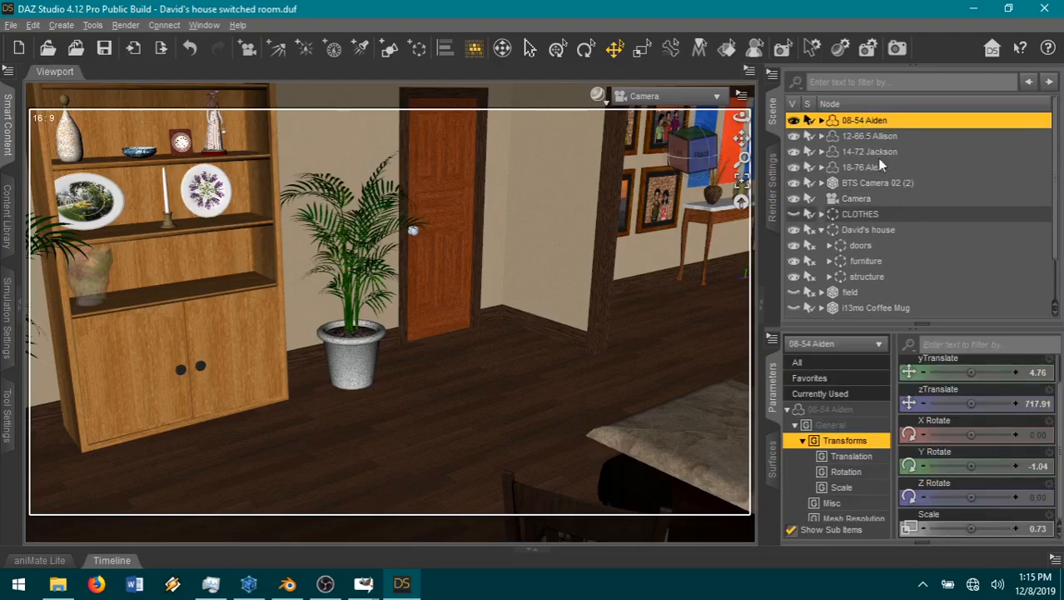
ctrl+click(882, 169)
drag(881, 168, 932, 213)
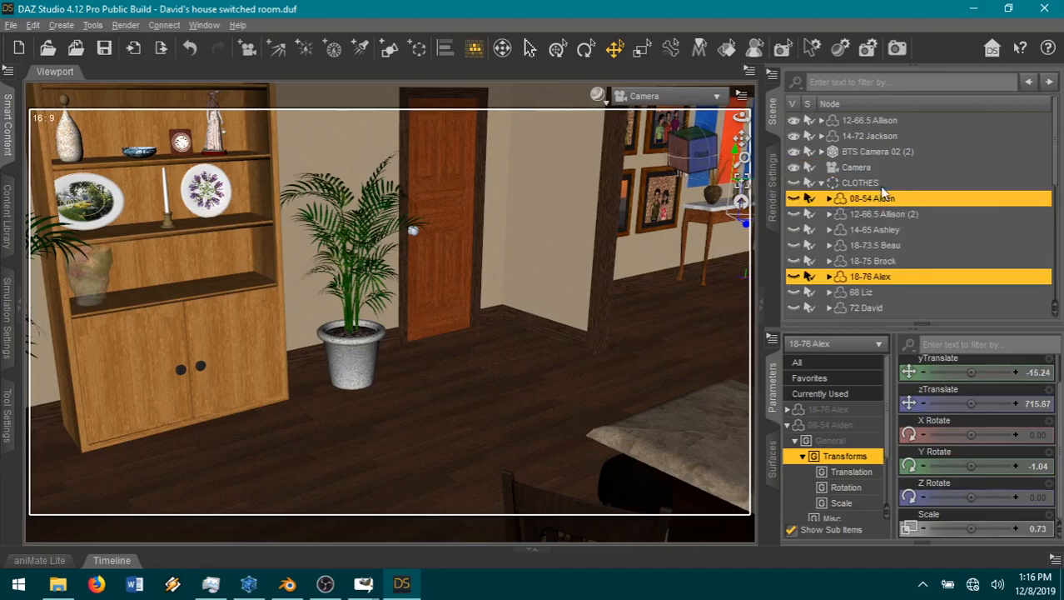
click(821, 182)
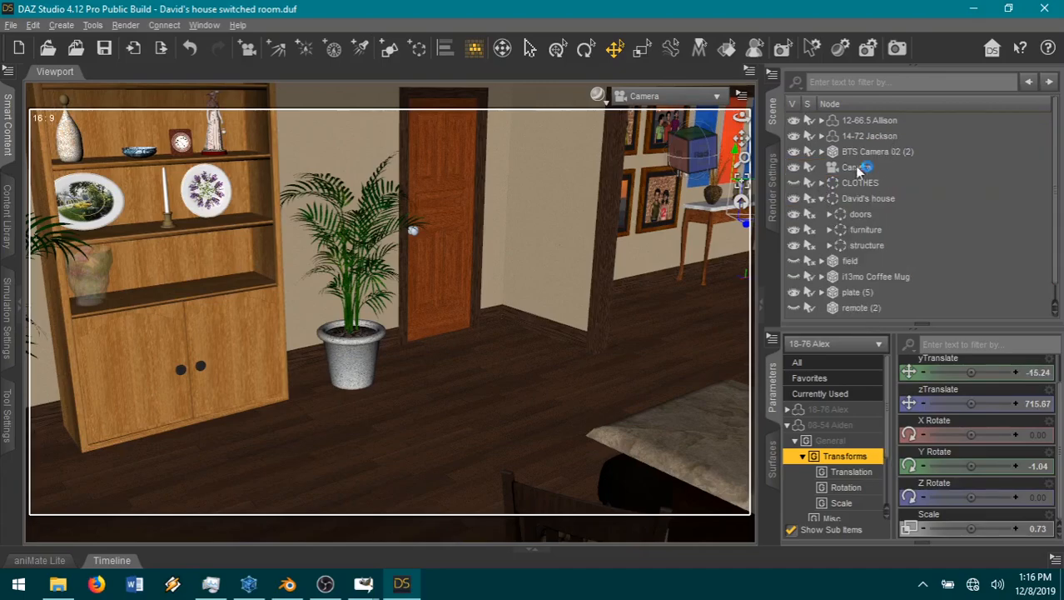
Step: Move the 14-72 Jackson figure onto the floor by the hallway opening and expand the JACKSON'S NEW CLOTHES group inside CLOTHES
click(870, 136)
key(ctrl+f)
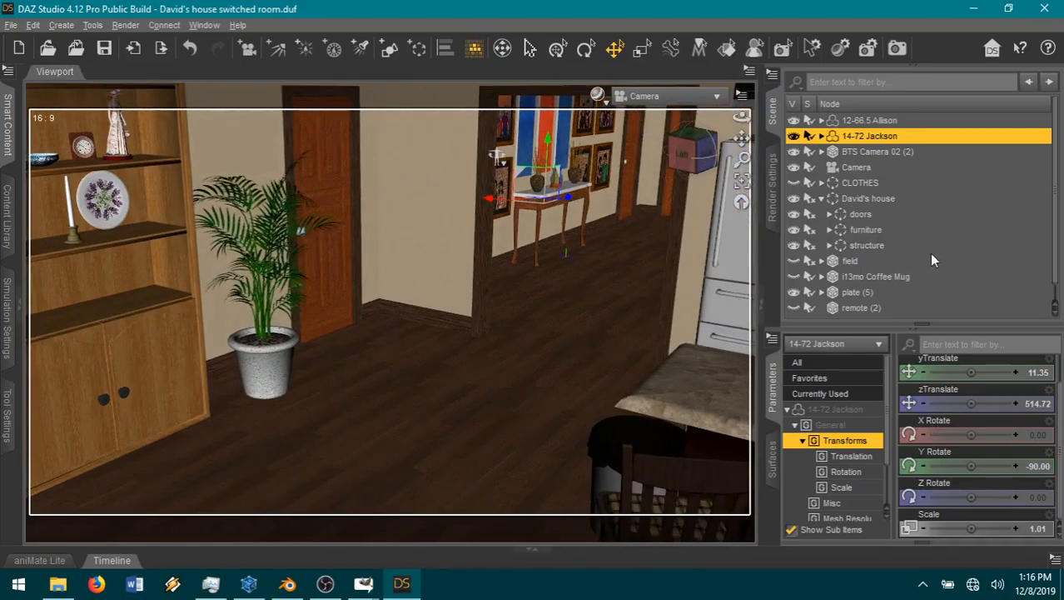
scroll(922, 257, down, 1)
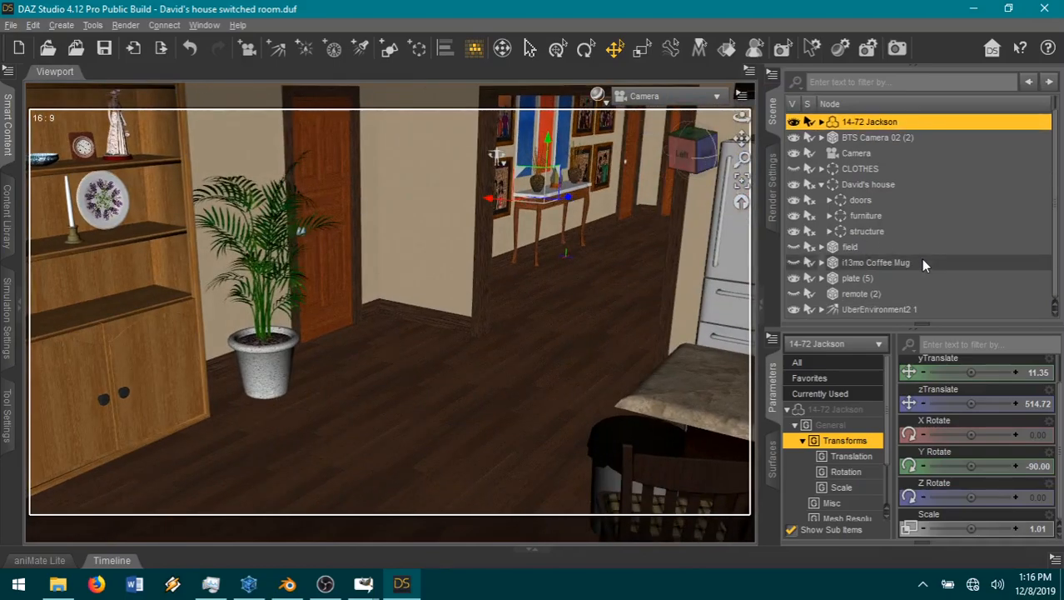
click(822, 169)
scroll(979, 198, down, 5)
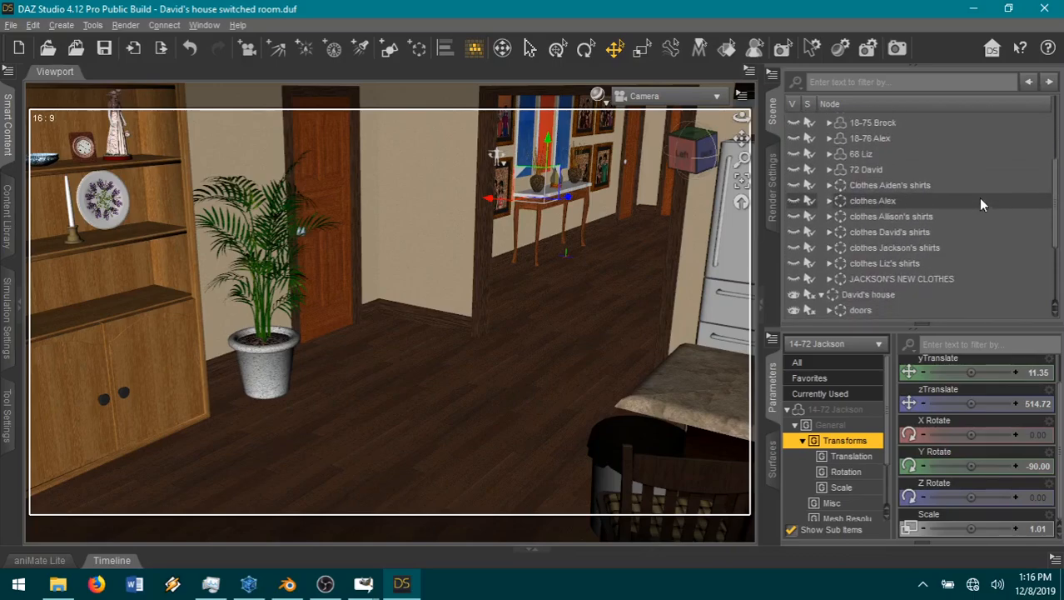
click(829, 275)
scroll(998, 266, down, 4)
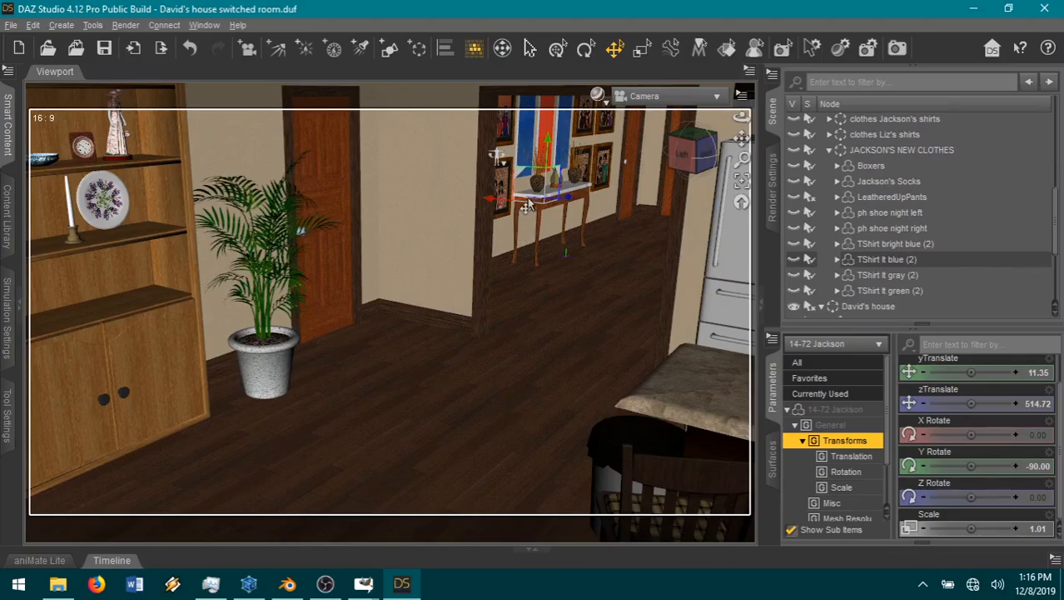
drag(526, 243, 497, 326)
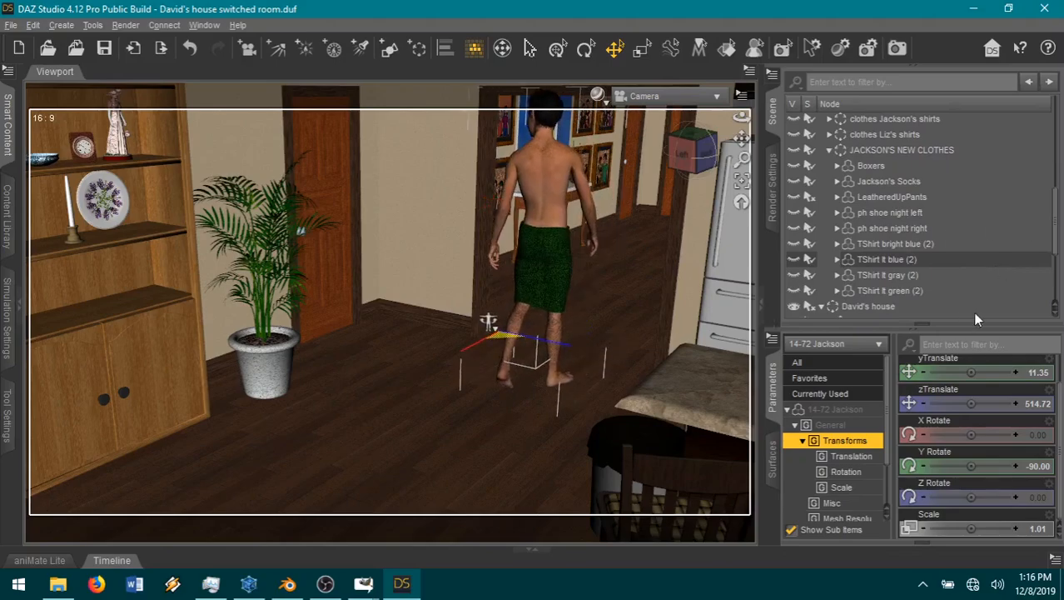
Step: Fit the Boxers from JACKSON'S NEW CLOTHES to the 14-72 Jackson figure, parented to the target
click(874, 167)
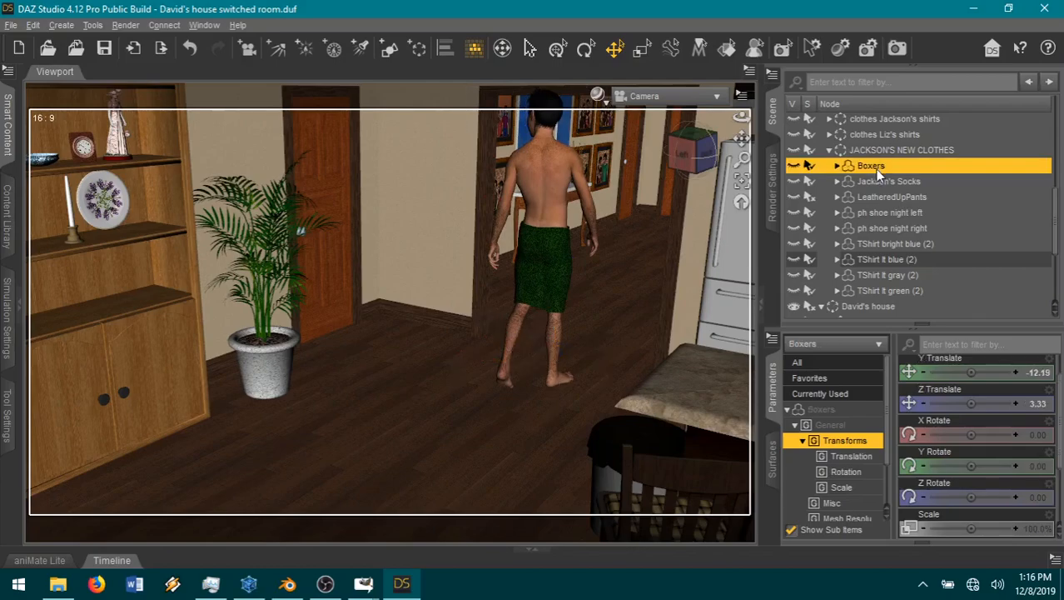
right_click(875, 169)
click(894, 233)
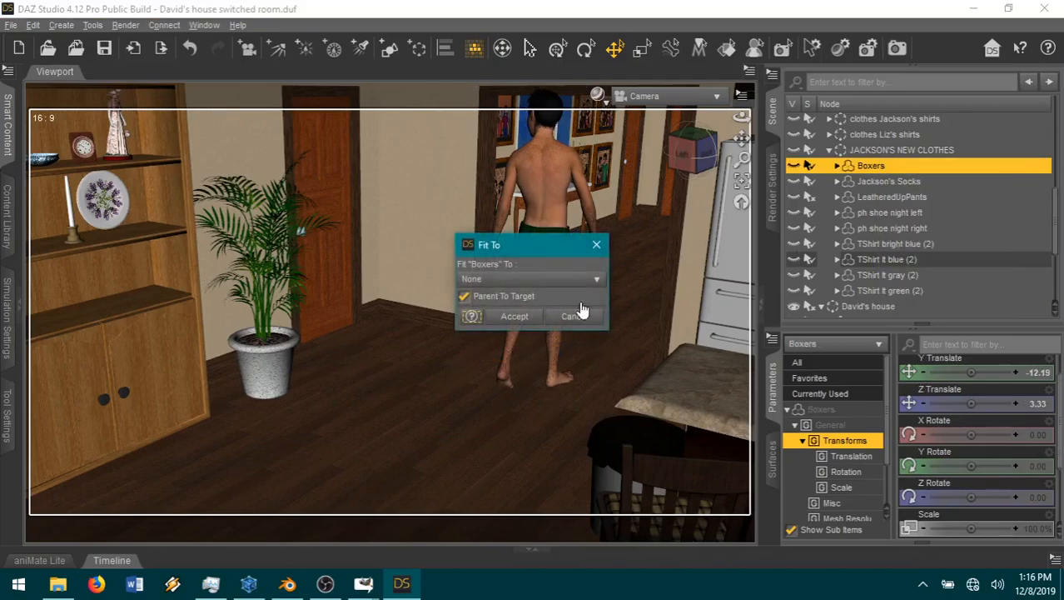
click(510, 279)
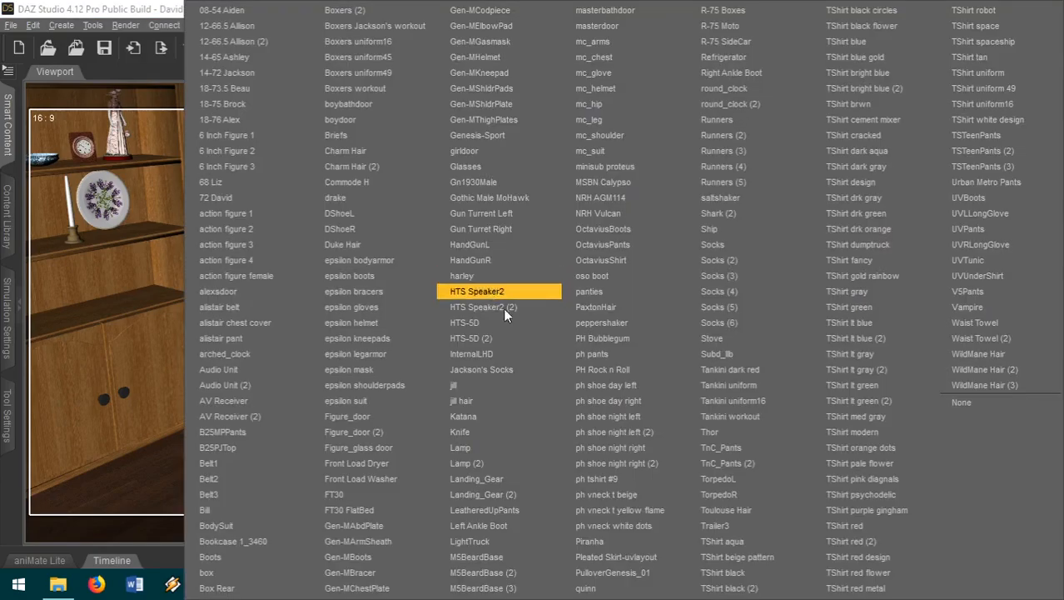
click(239, 73)
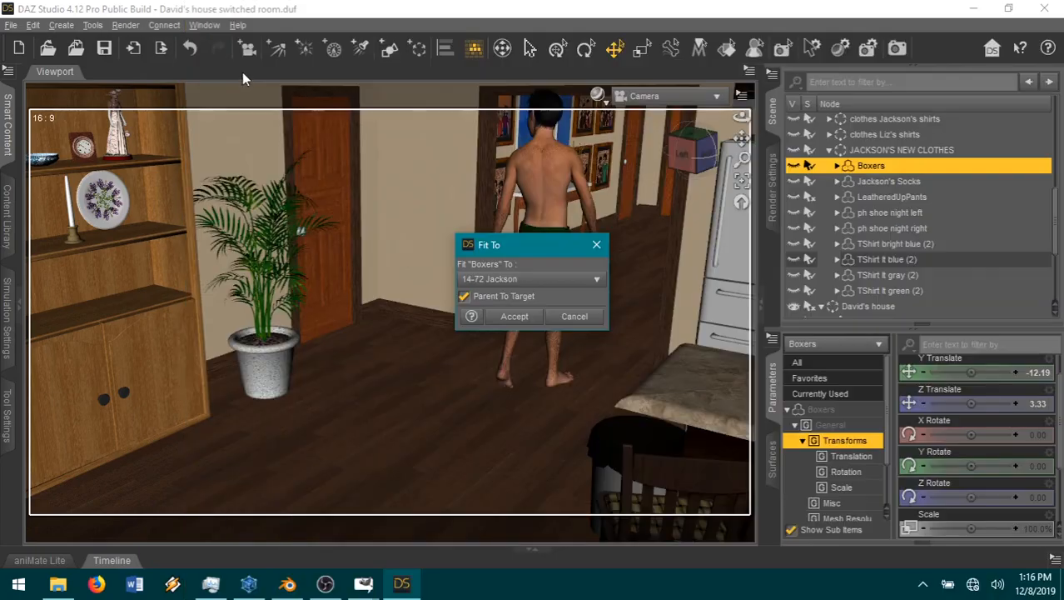
click(515, 316)
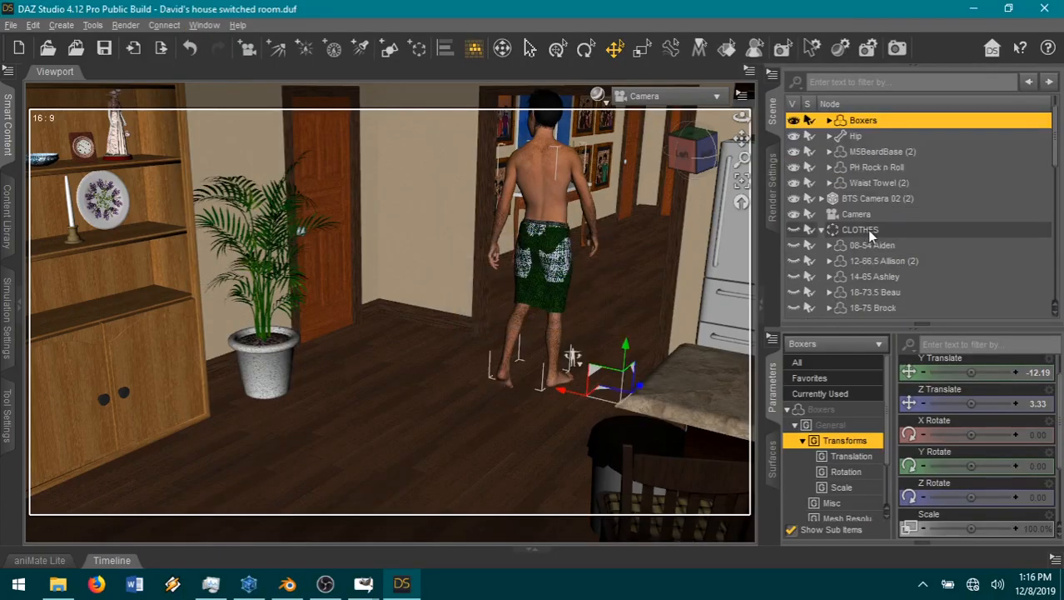
Step: Set Waist Towel (2) to fit to None and move it into the JACKSON'S NEW CLOTHES group
scroll(873, 218, up, 1)
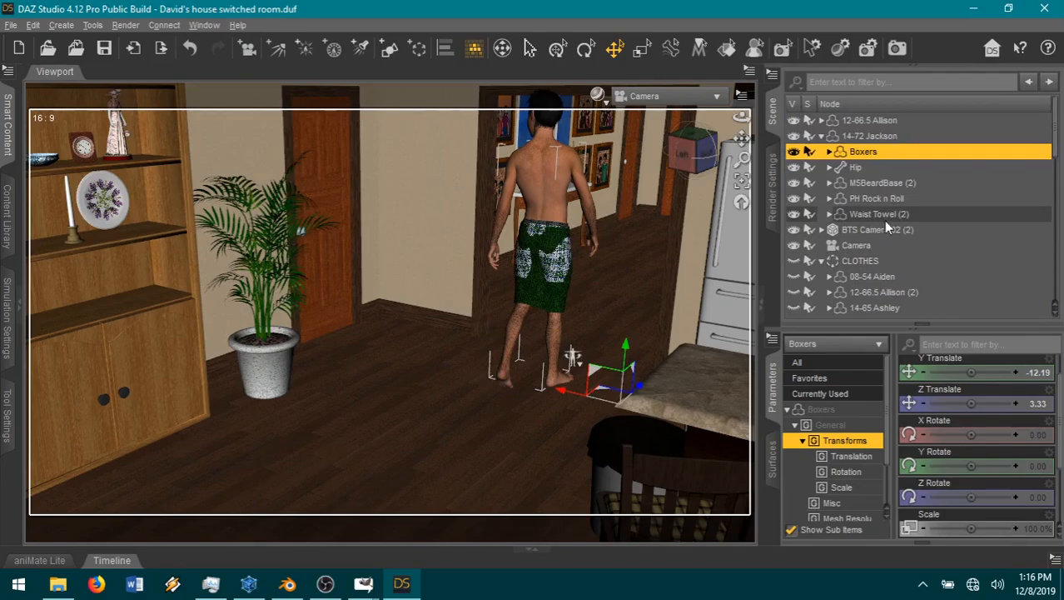
click(871, 215)
right_click(871, 215)
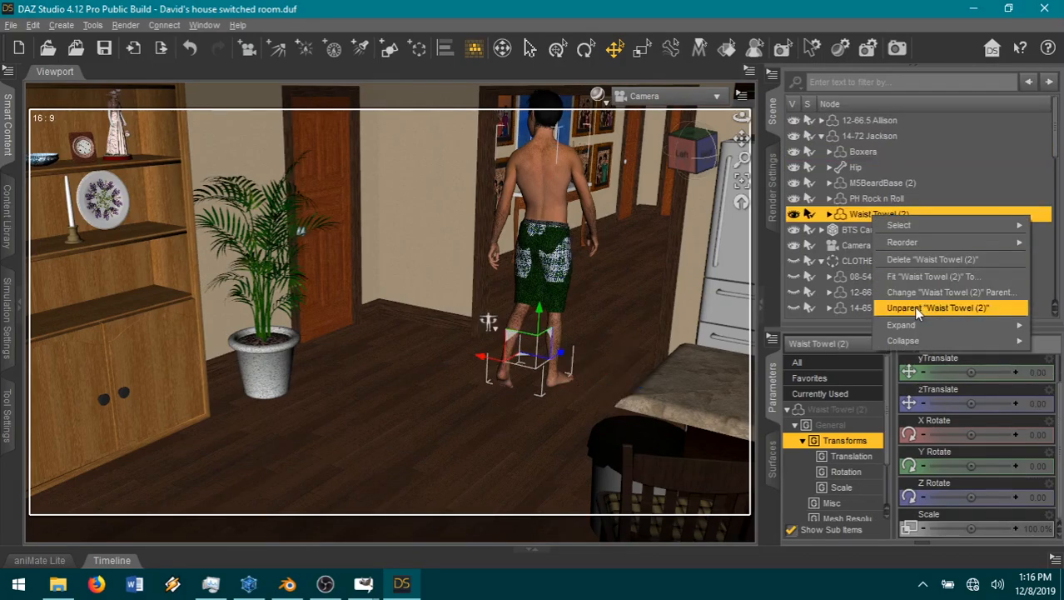
click(912, 278)
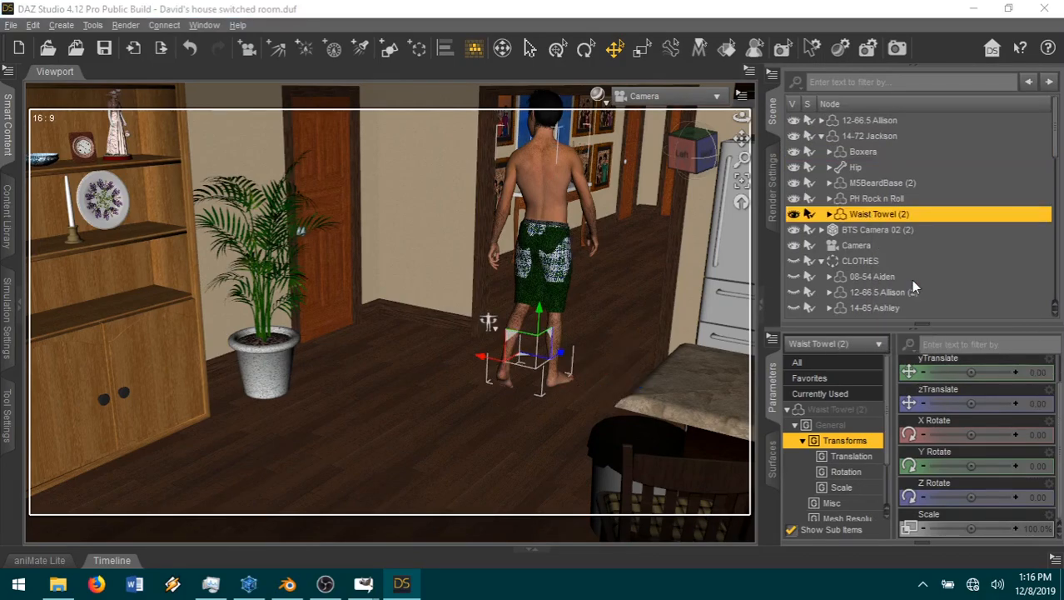
click(518, 277)
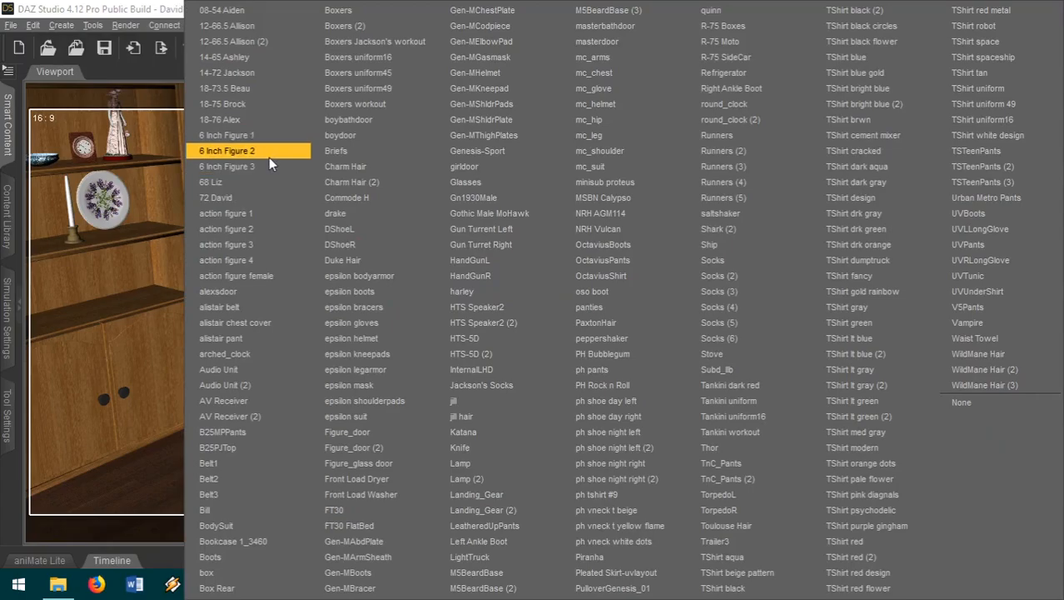
click(967, 403)
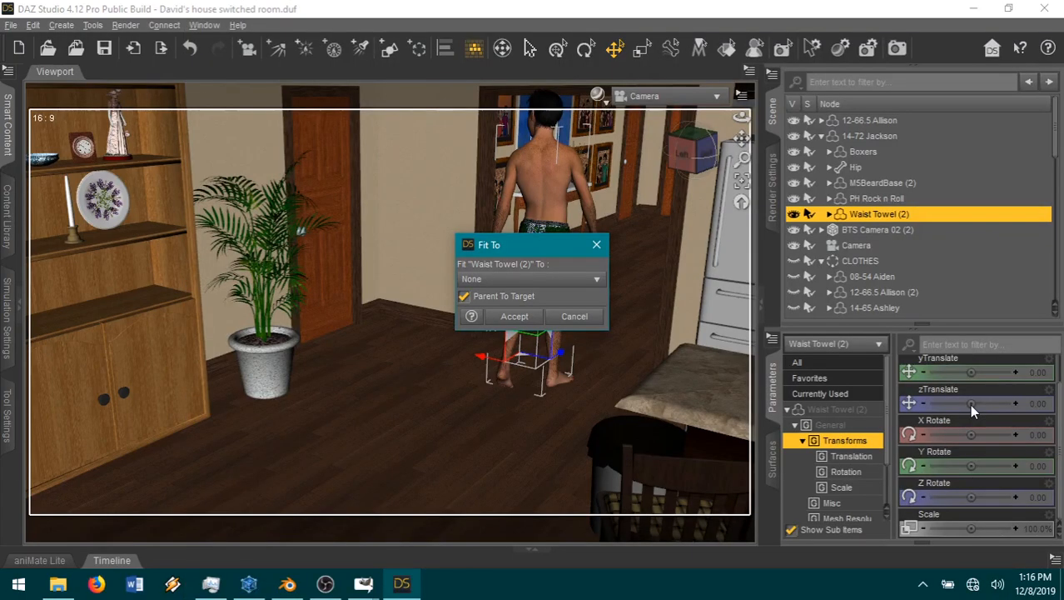
click(509, 285)
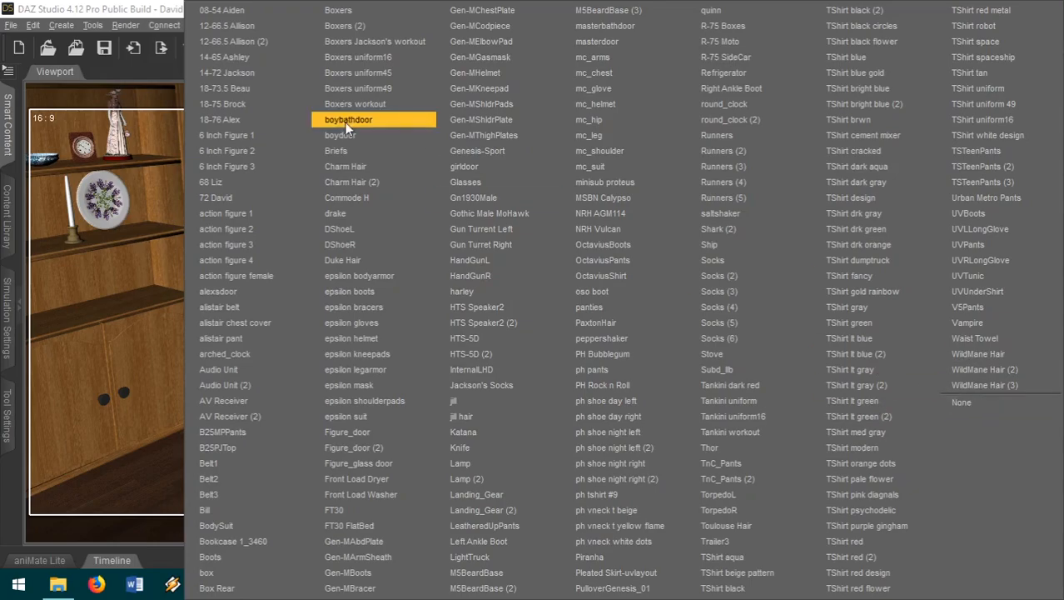
click(978, 408)
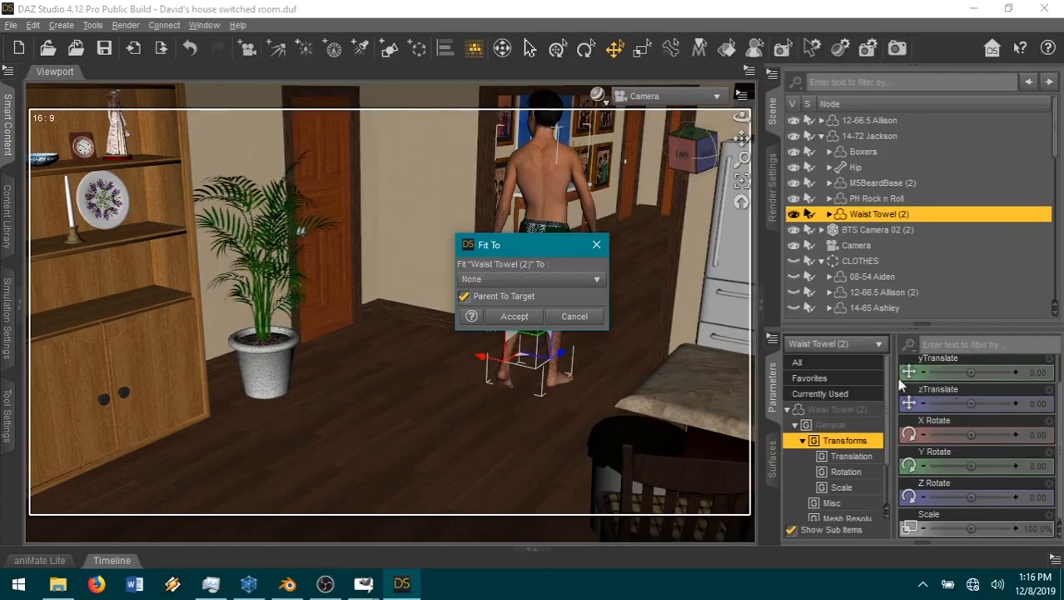
click(505, 311)
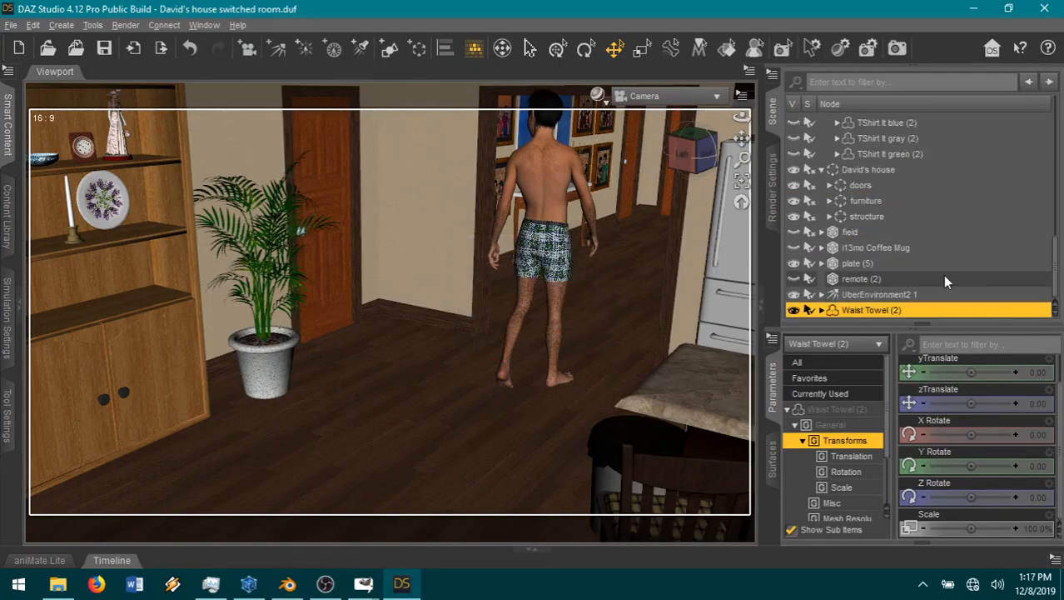
drag(901, 312, 963, 246)
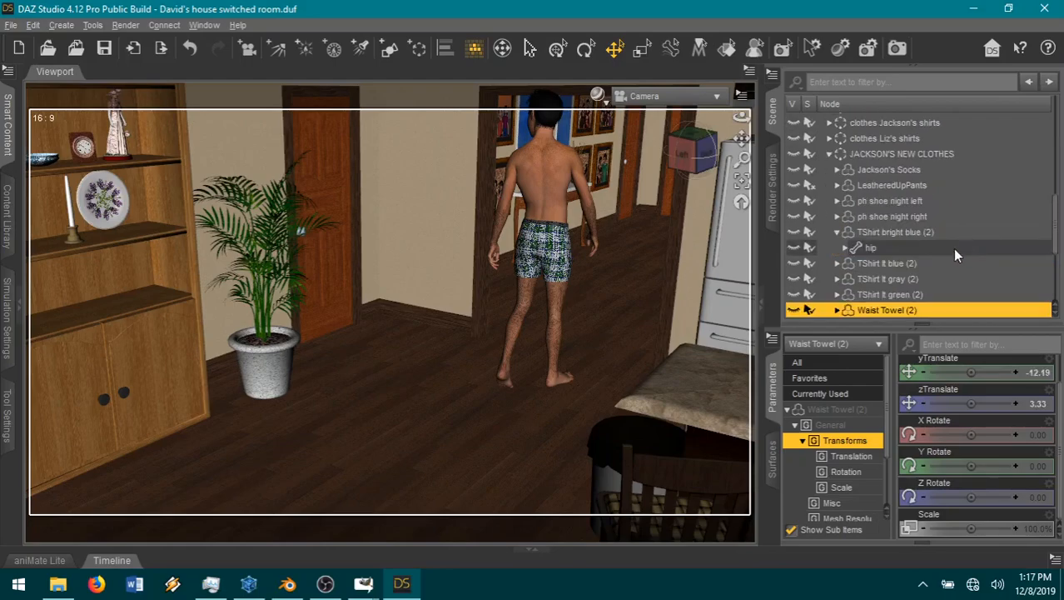
Step: Display the surface settings editor and collapse the CLOTHES and David's house groups in the scene tree
click(774, 458)
scroll(859, 275, up, 6)
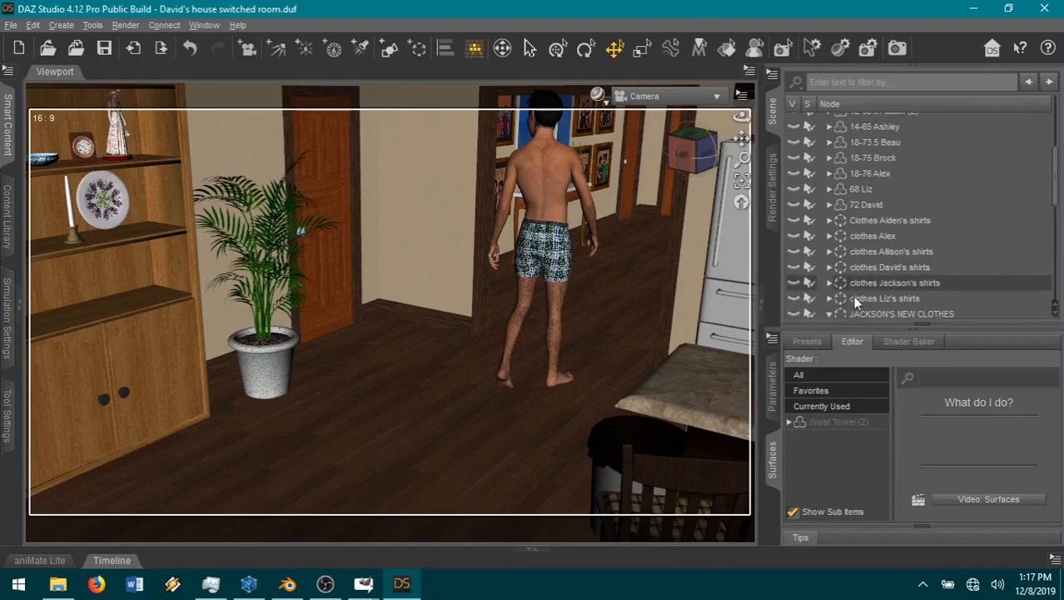
click(821, 172)
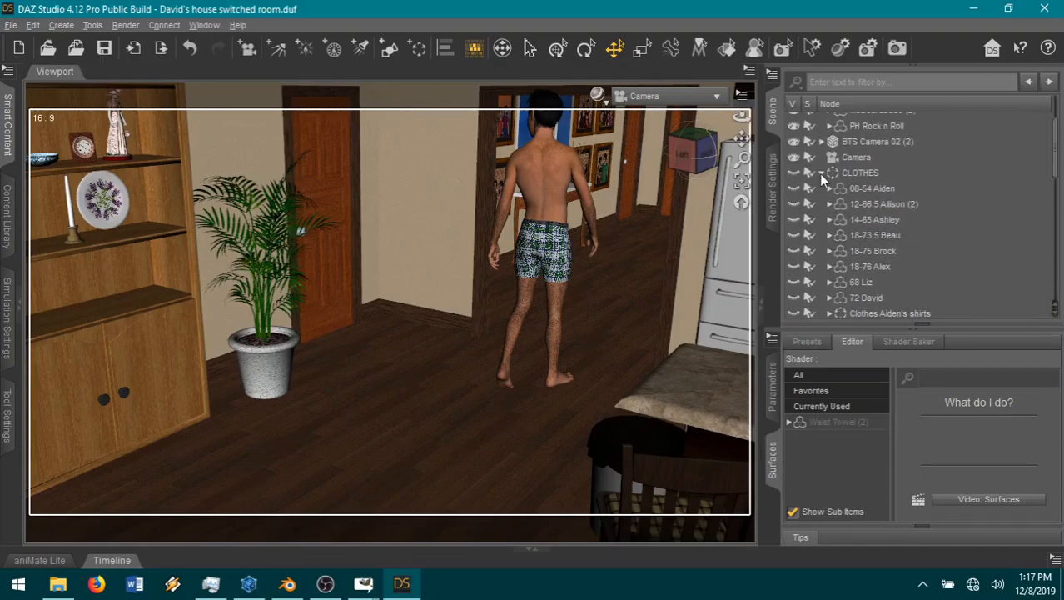
click(821, 188)
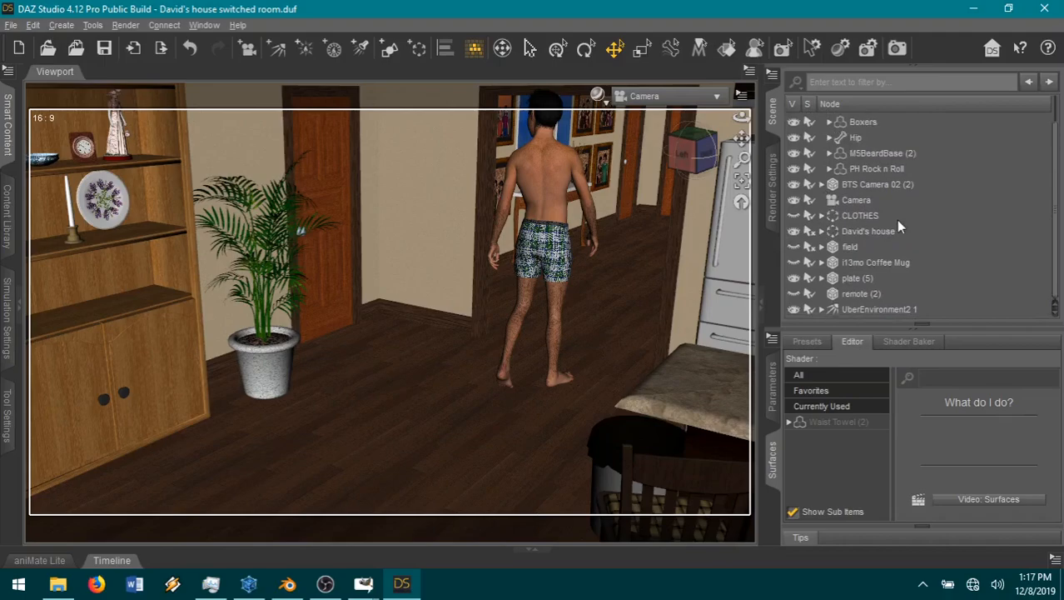
scroll(898, 223, up, 1)
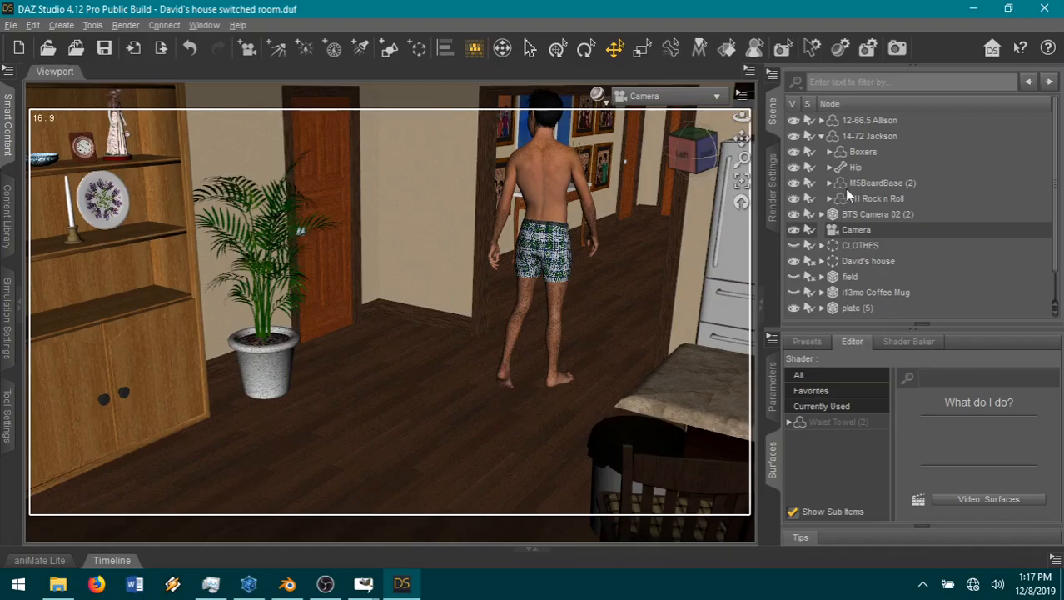
Step: Select the Boxers on the 14-72 Jackson figure and all of their surface zones for shader editing
click(863, 151)
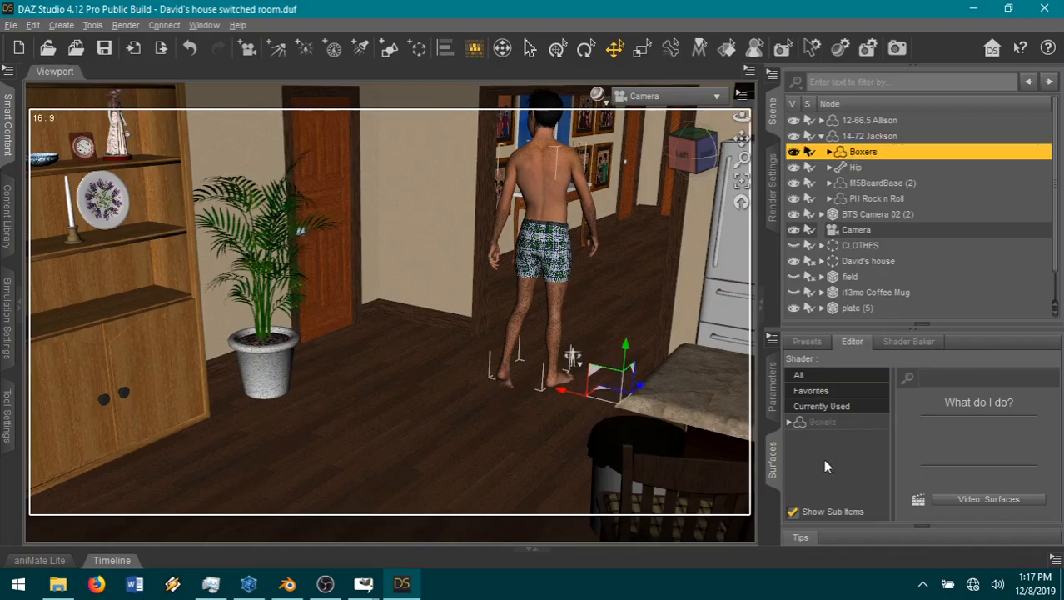
click(789, 423)
click(826, 424)
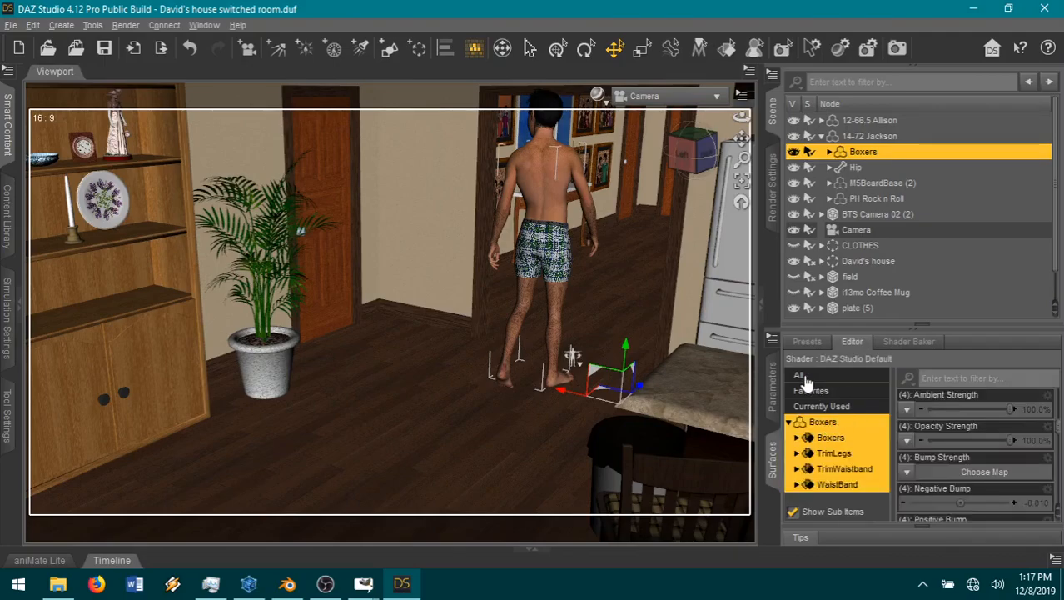
click(910, 429)
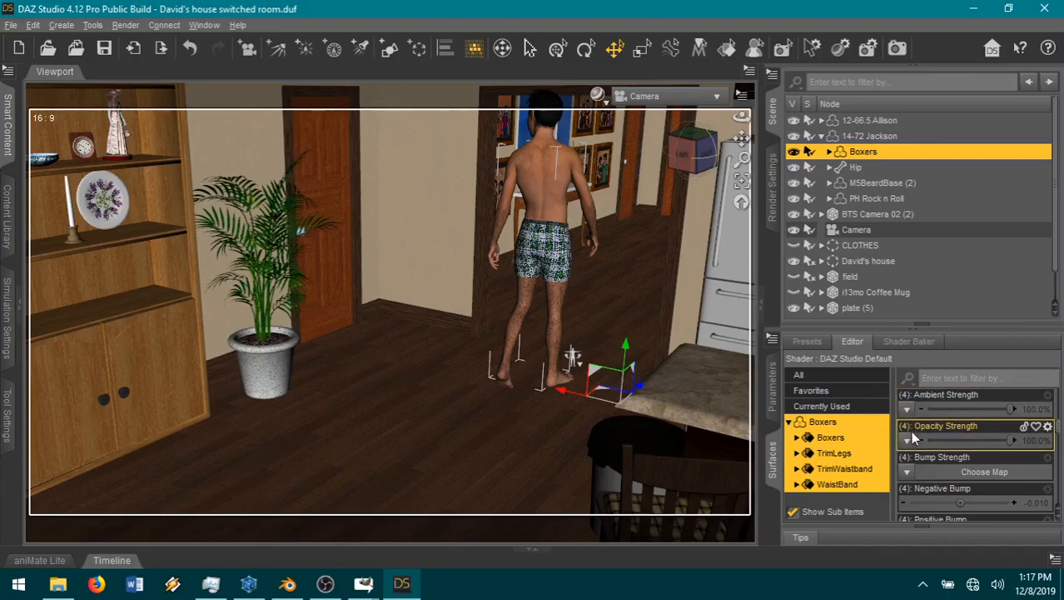
Step: Display the shader presets for the Boxers and look through the Iray categories for a suitable material
click(806, 343)
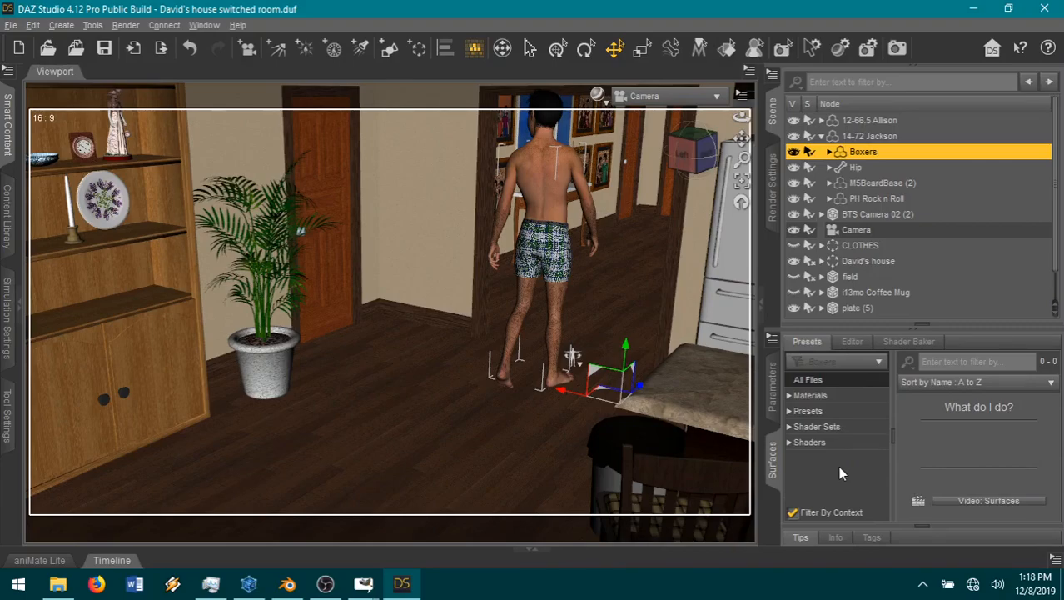
click(792, 443)
scroll(833, 462, down, 3)
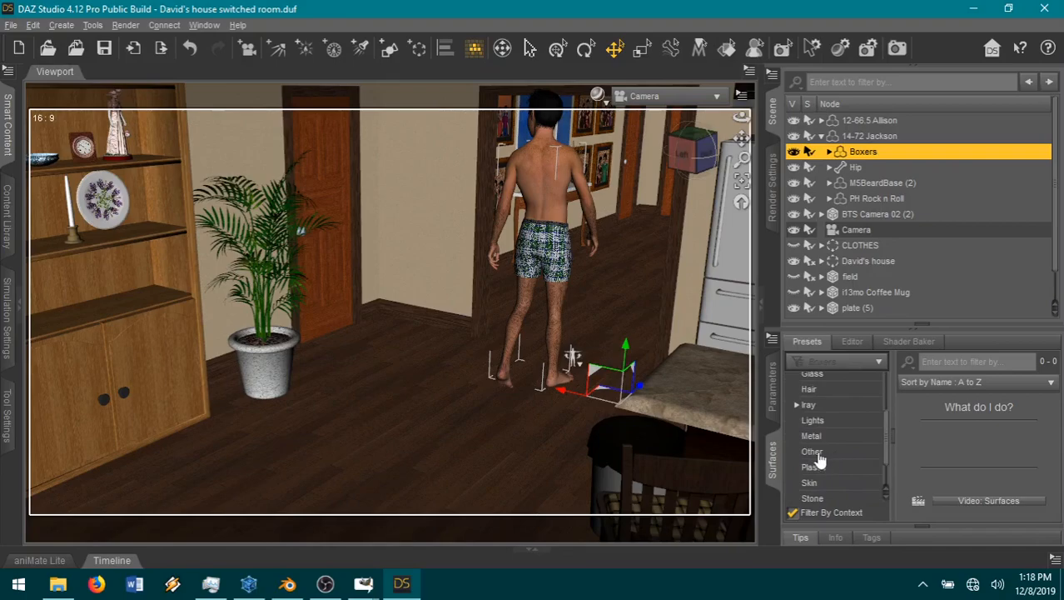
click(797, 406)
scroll(842, 467, down, 3)
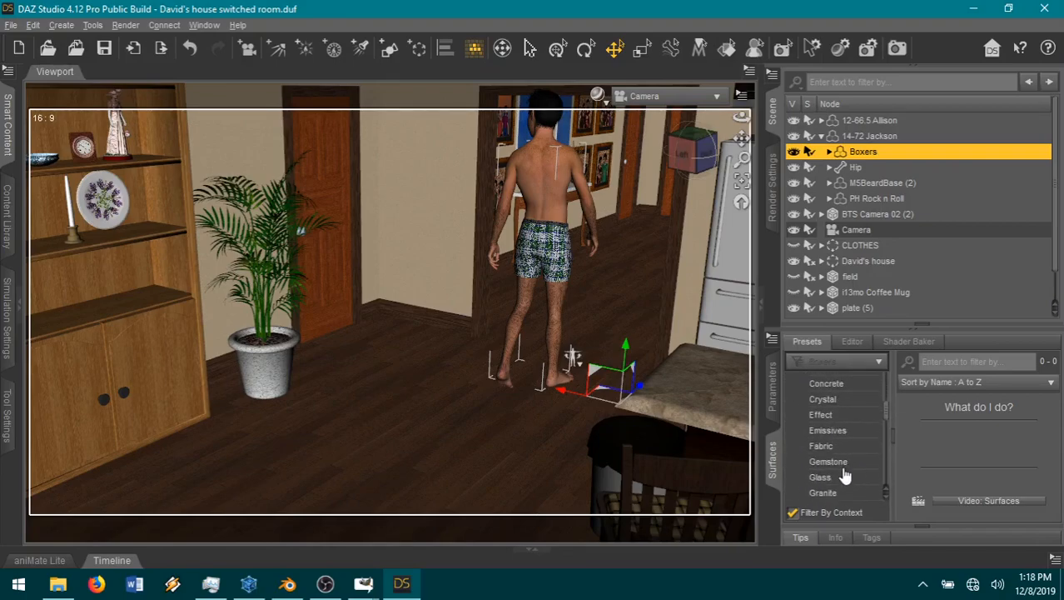
scroll(845, 475, down, 5)
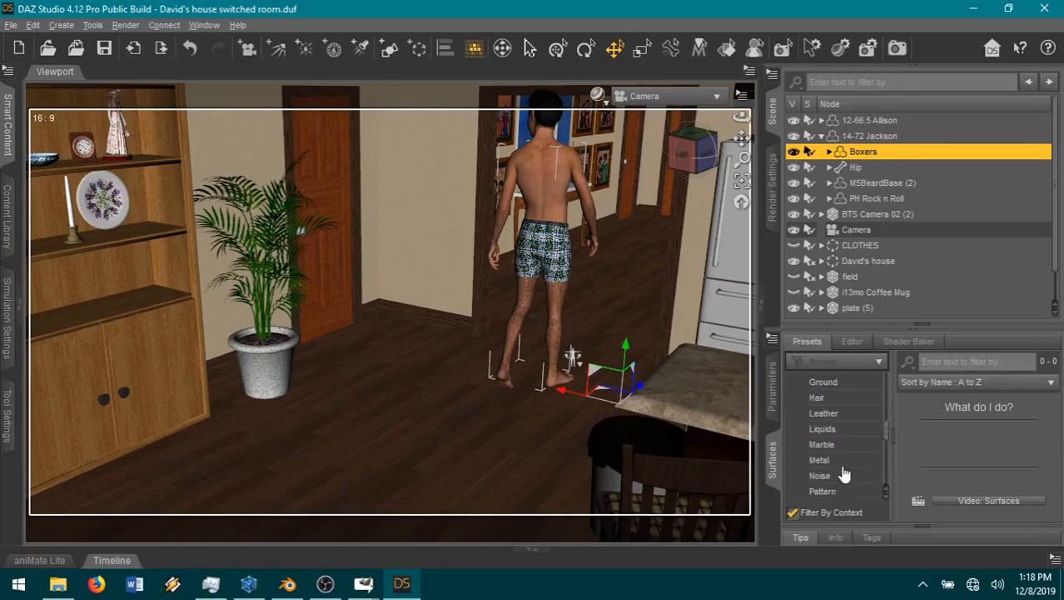
scroll(844, 471, down, 5)
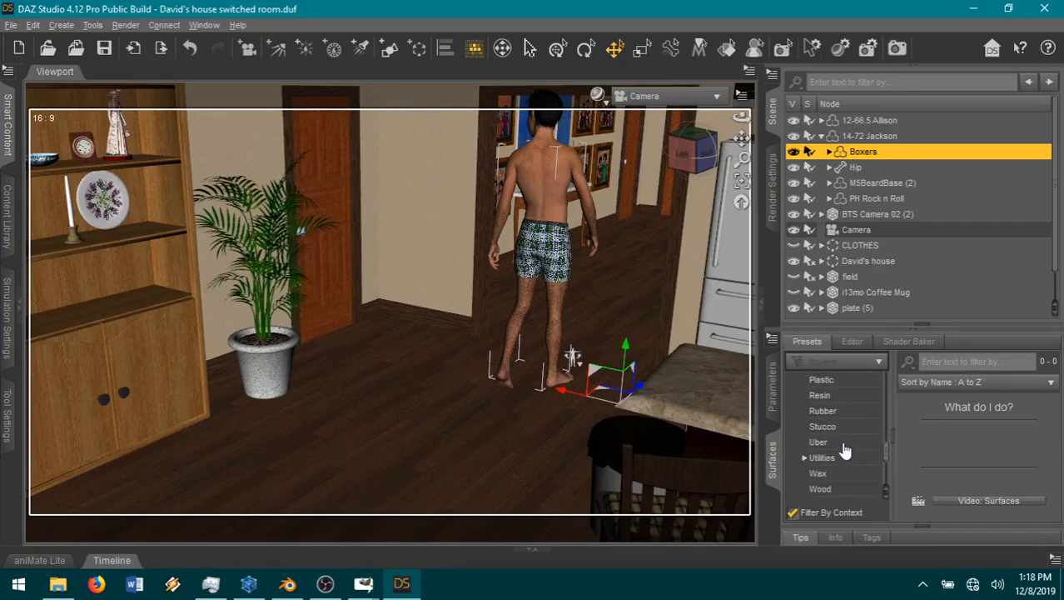
scroll(844, 449, down, 3)
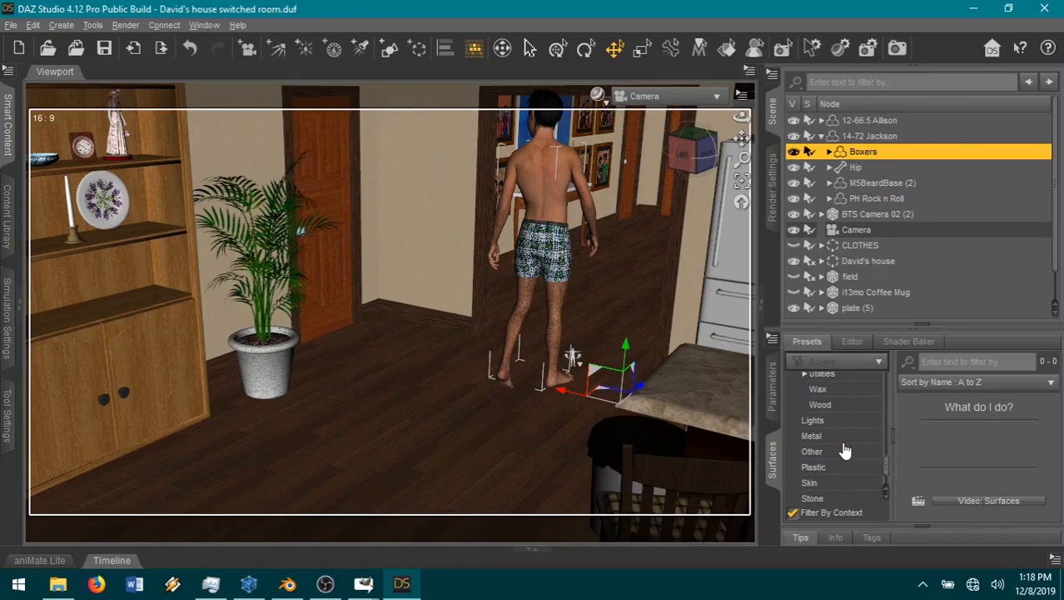
scroll(845, 451, up, 5)
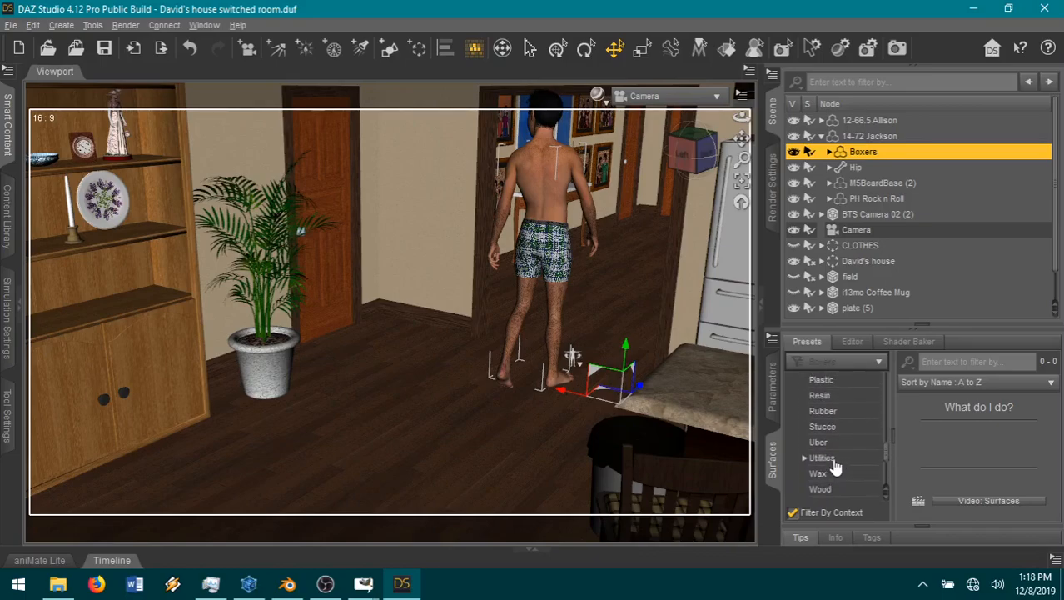
scroll(827, 459, down, 5)
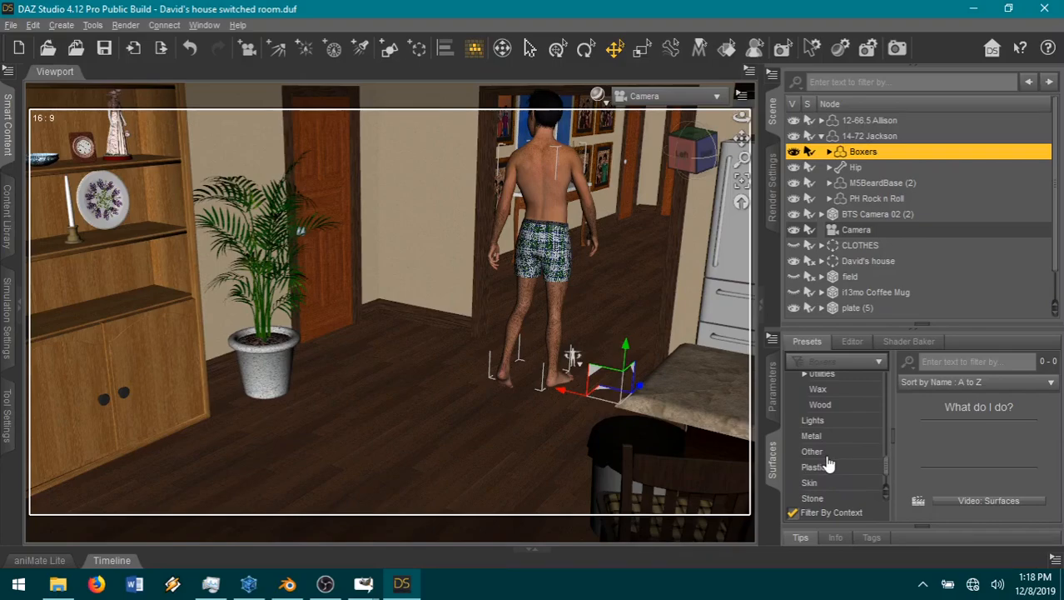
scroll(828, 463, up, 7)
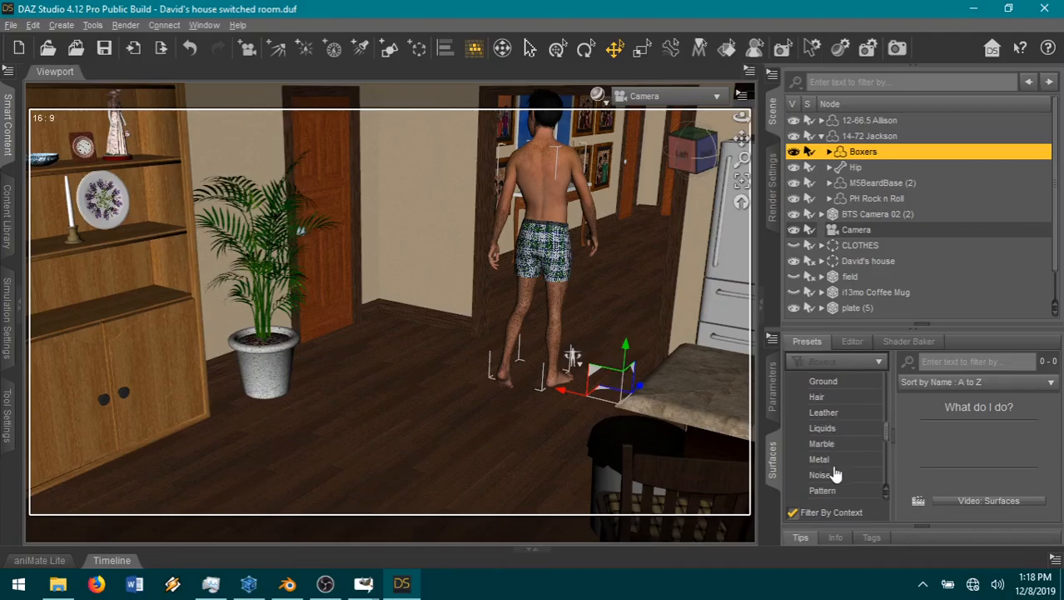
scroll(851, 468, down, 3)
Step: Examine the Iray Pattern and general Metal shader presets as candidates for the Boxers
click(845, 450)
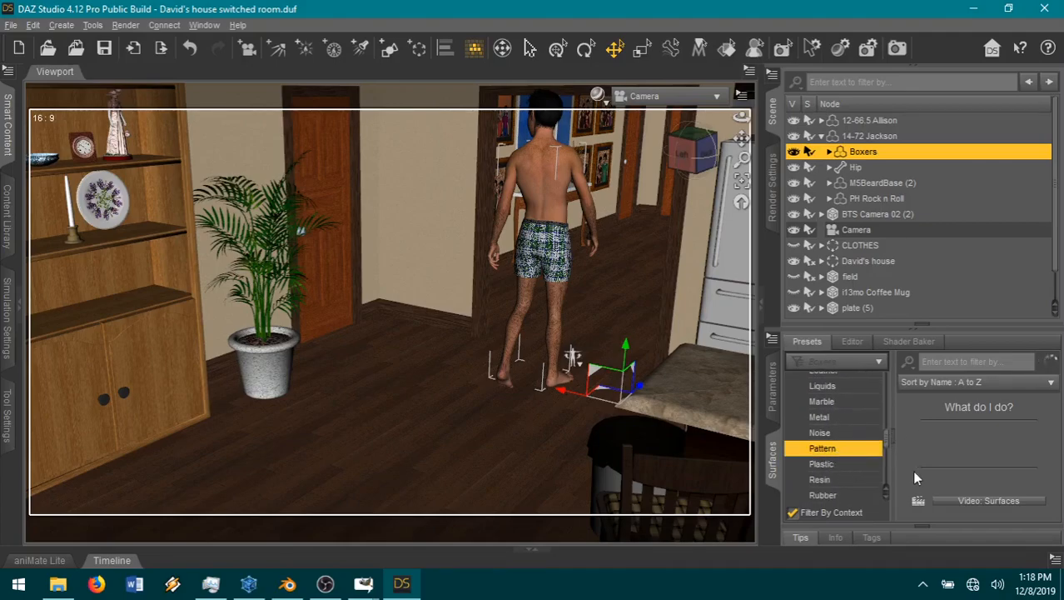
scroll(844, 458, down, 5)
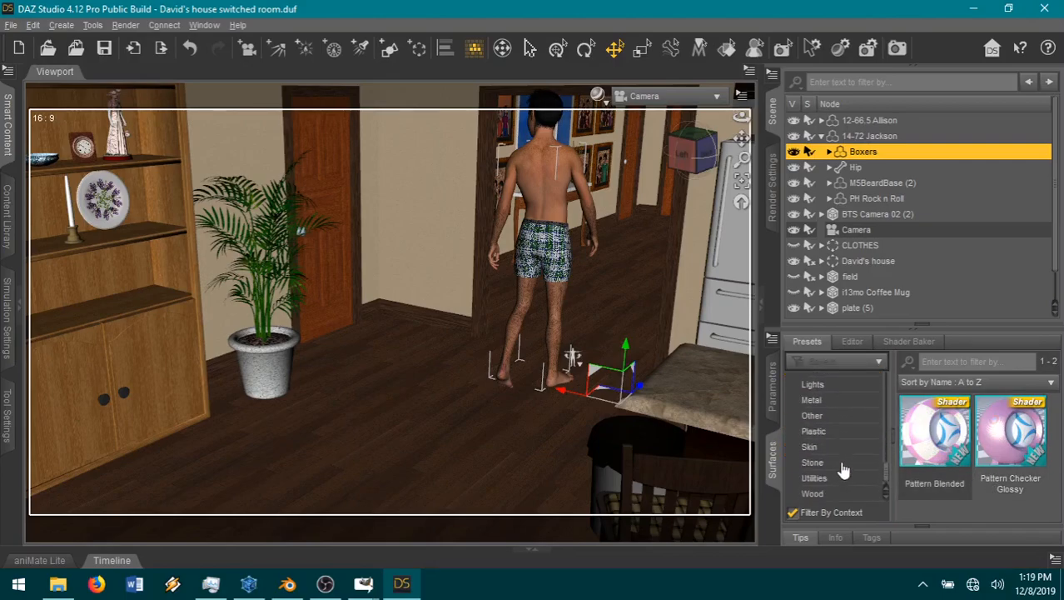
scroll(842, 465, up, 5)
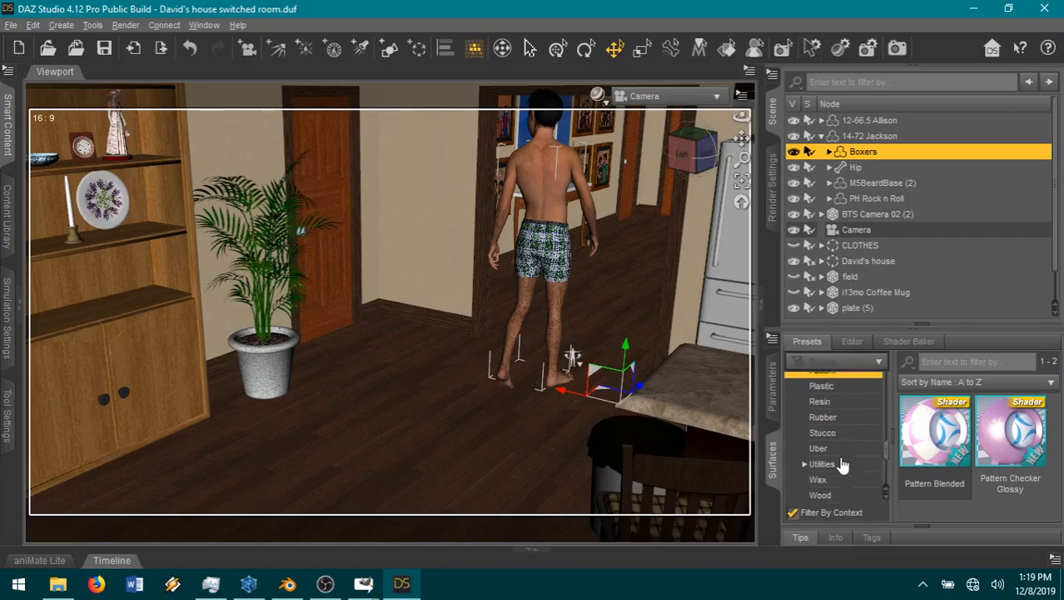
scroll(843, 464, up, 5)
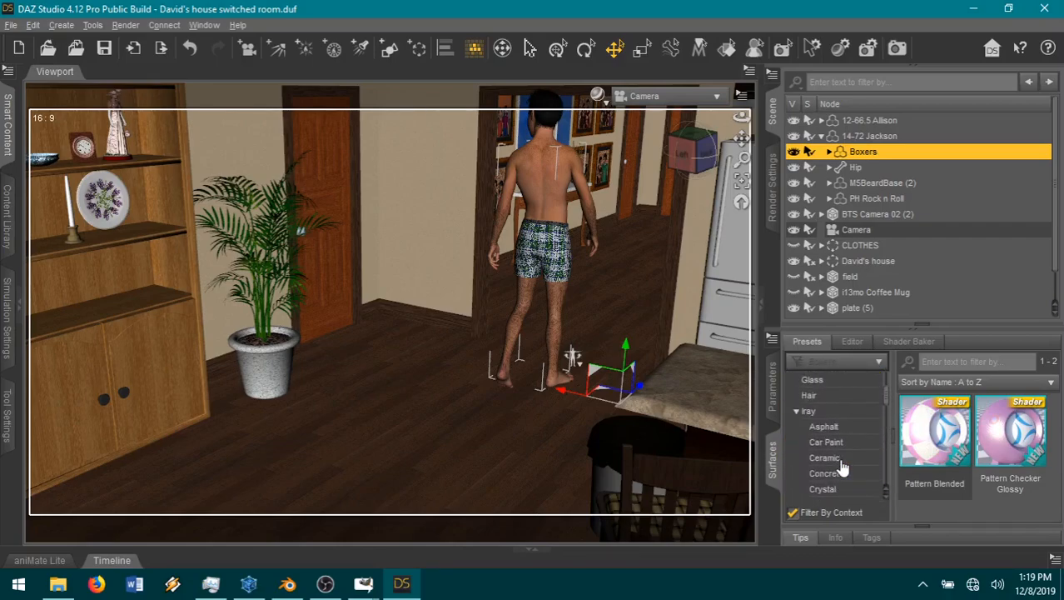
scroll(849, 458, down, 3)
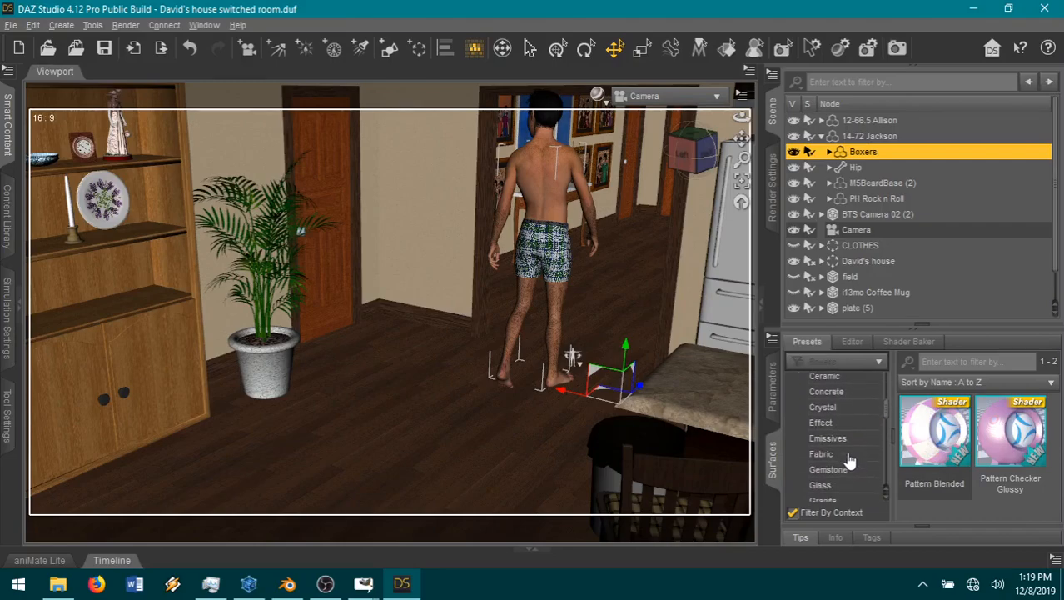
scroll(849, 460, down, 3)
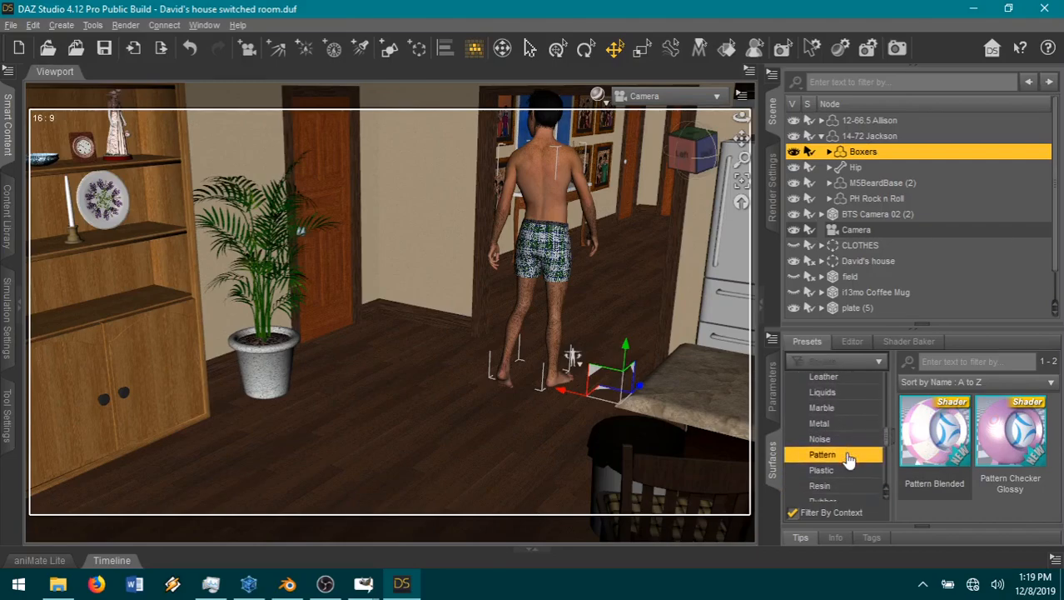
scroll(849, 460, down, 1)
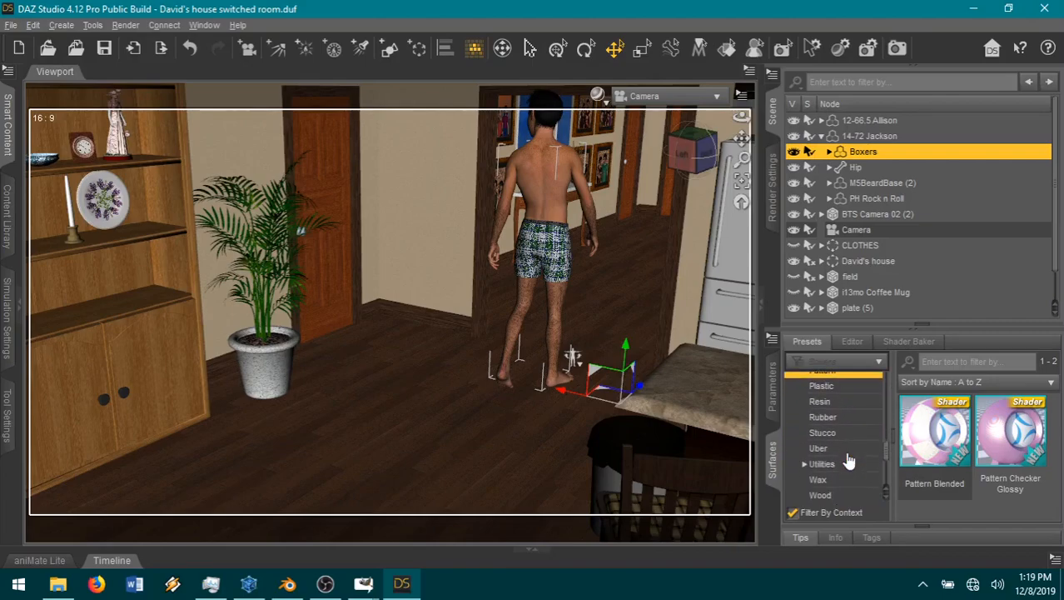
scroll(848, 460, down, 1)
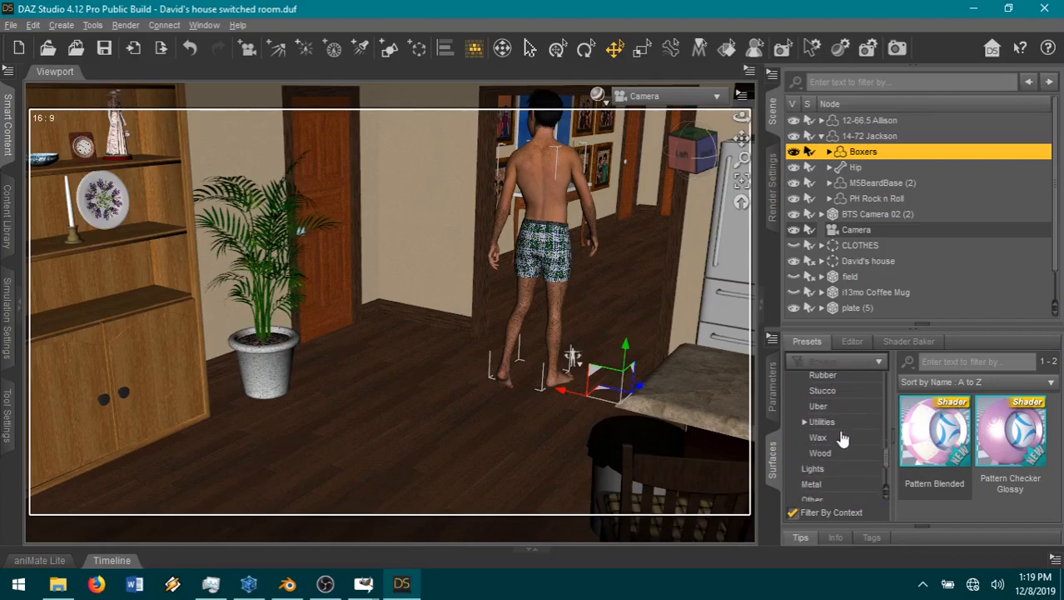
scroll(841, 444, down, 2)
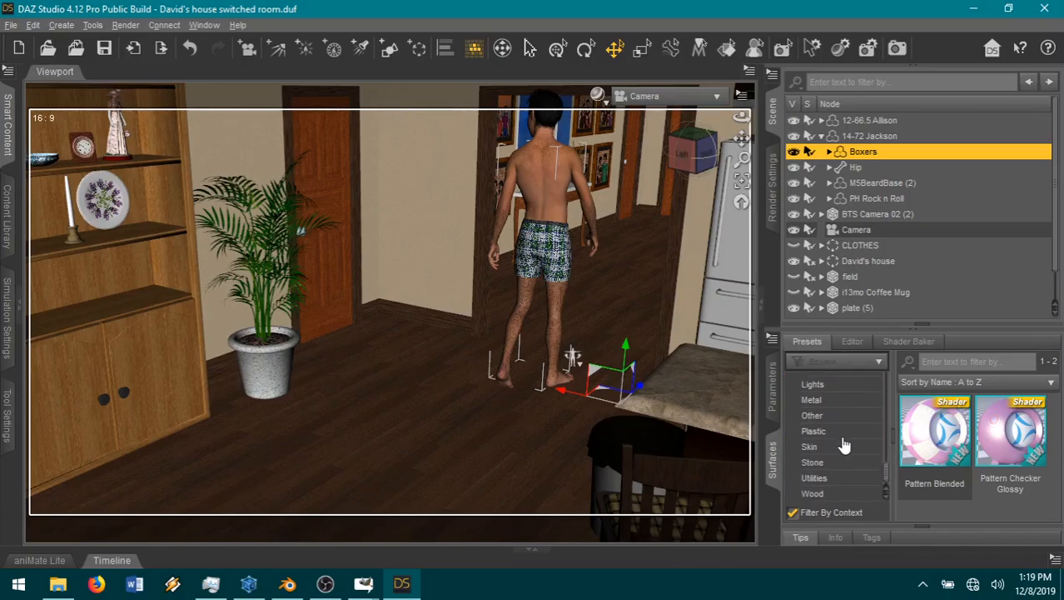
click(827, 401)
scroll(957, 468, down, 2)
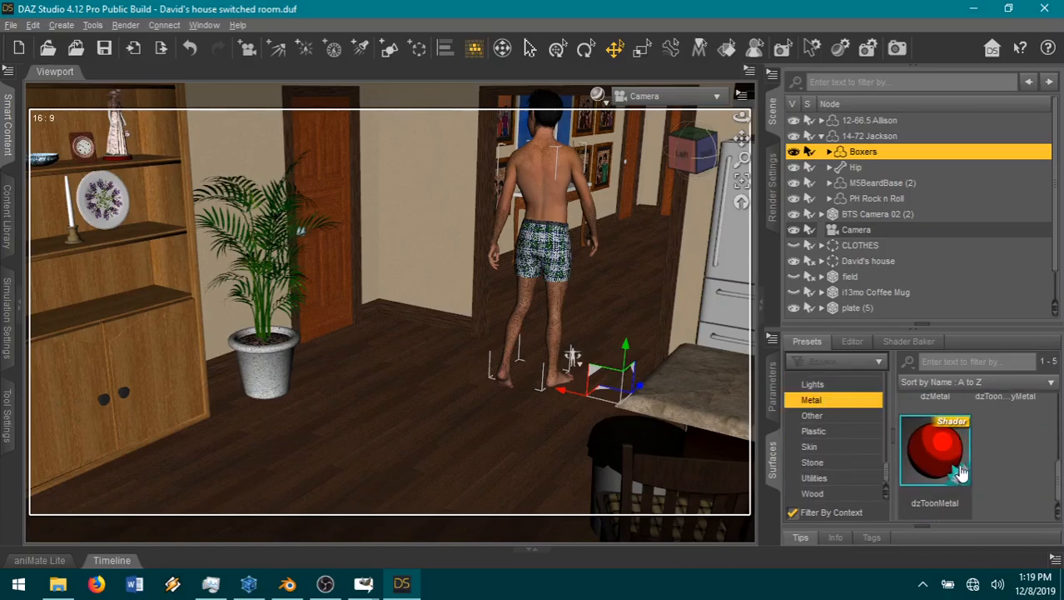
scroll(843, 474, up, 5)
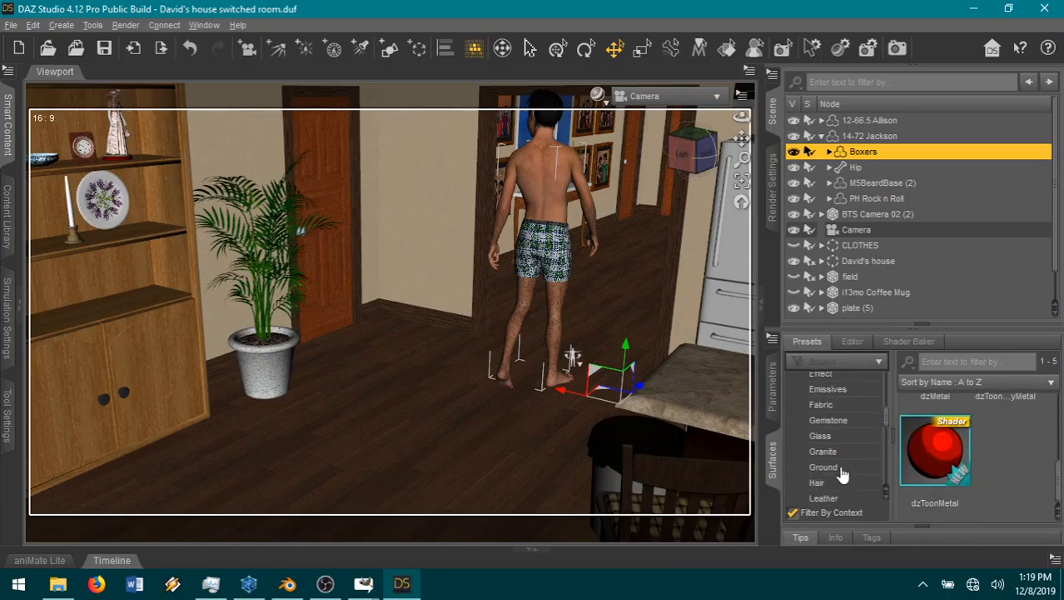
scroll(841, 473, down, 1)
Step: Apply the JG GS 20 shader from the Iray Fabric presets to all Boxers surfaces
click(827, 410)
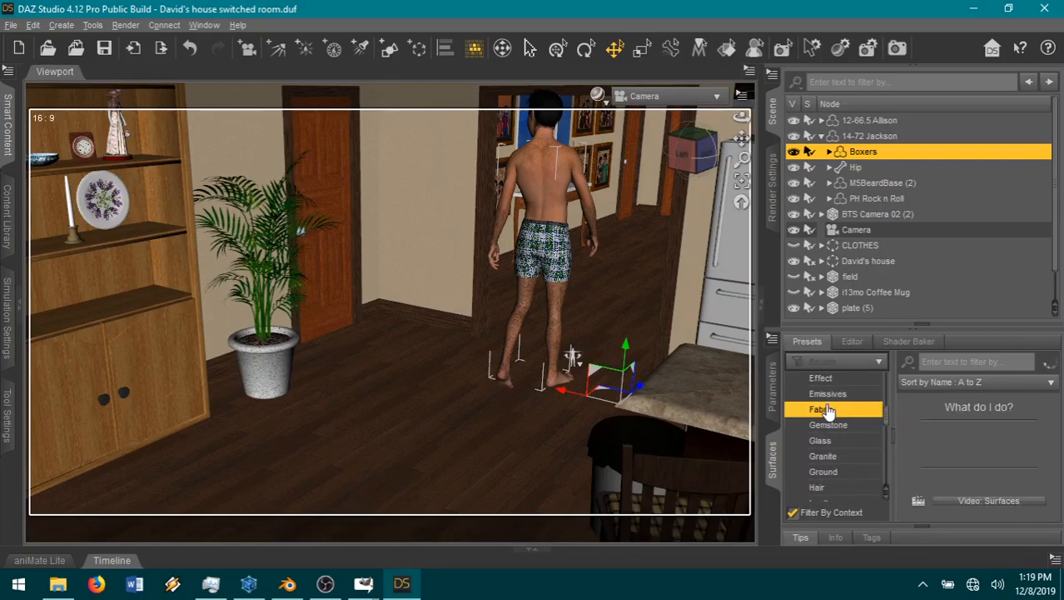
scroll(974, 480, down, 4)
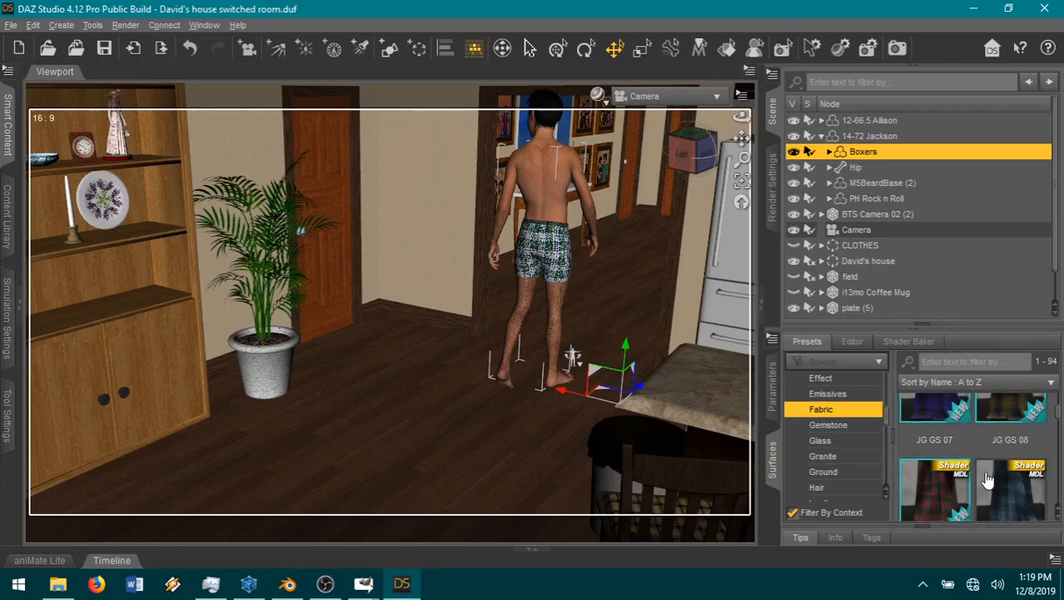
scroll(958, 490, up, 1)
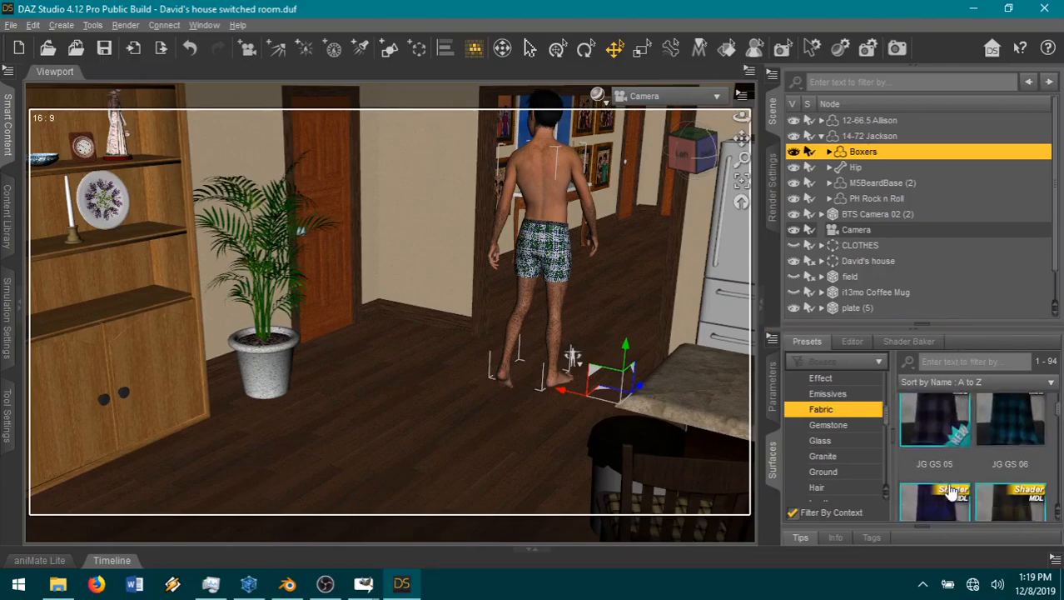
scroll(952, 491, down, 4)
scroll(952, 490, down, 2)
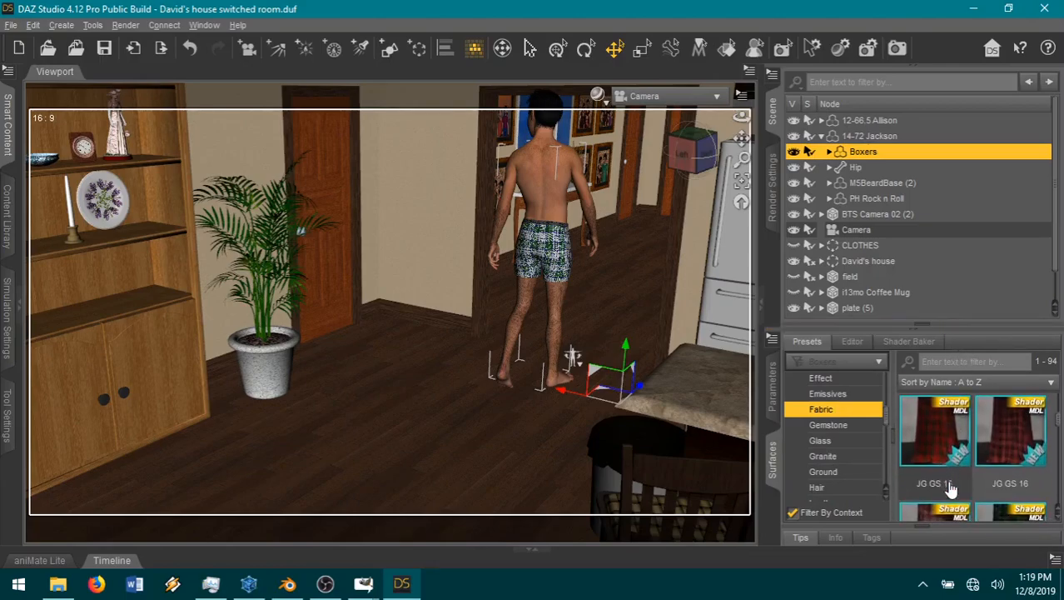
scroll(952, 490, down, 2)
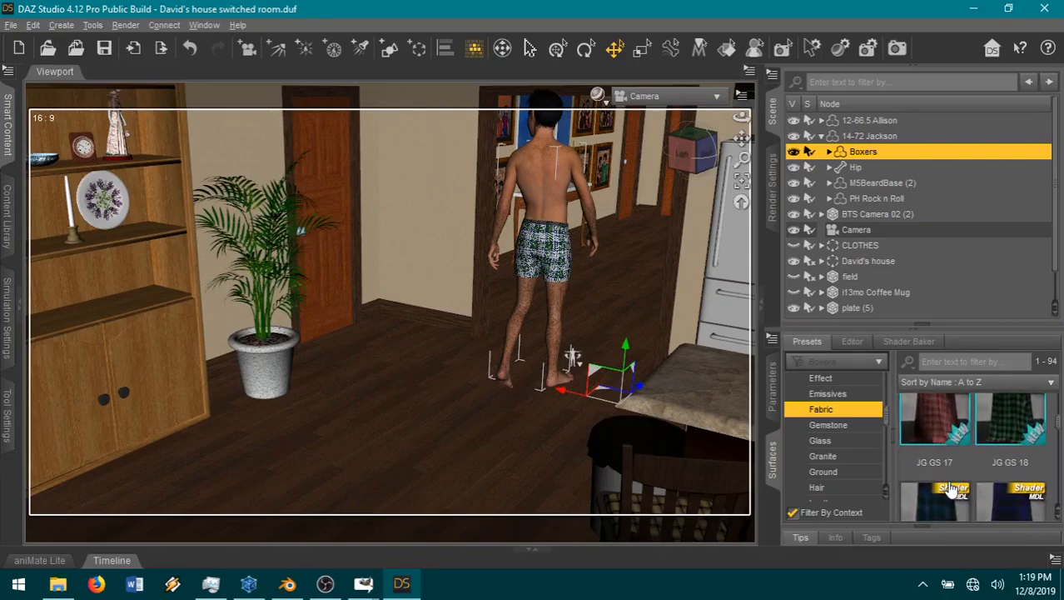
scroll(952, 490, down, 2)
click(1018, 408)
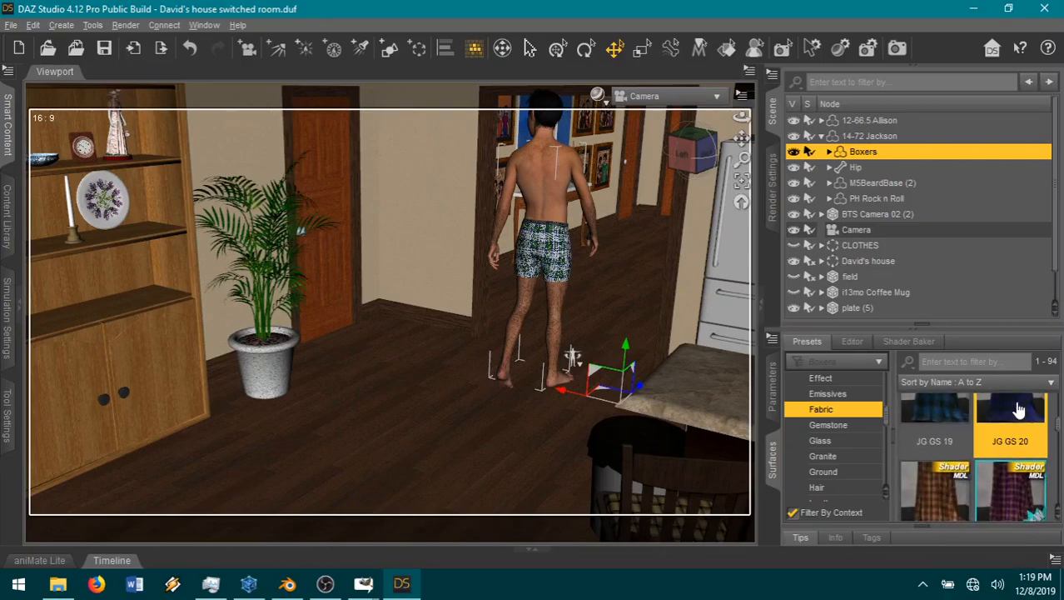
click(601, 429)
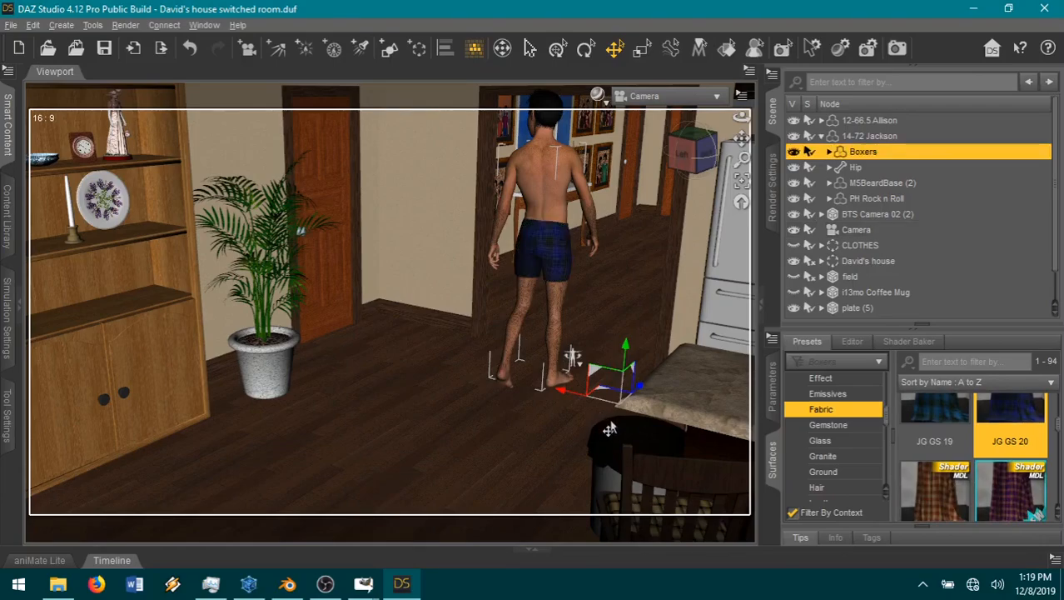
Step: Undo the last change, select the whole 14-72 Jackson figure and move him across the living room floor towards the bedroom
drag(742, 135, 660, 473)
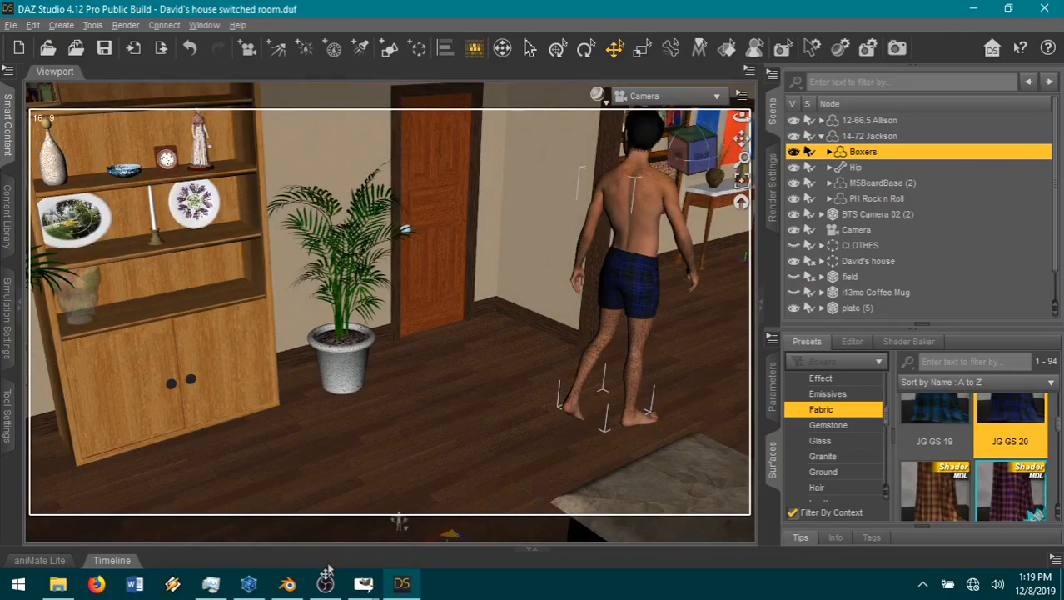
click(190, 47)
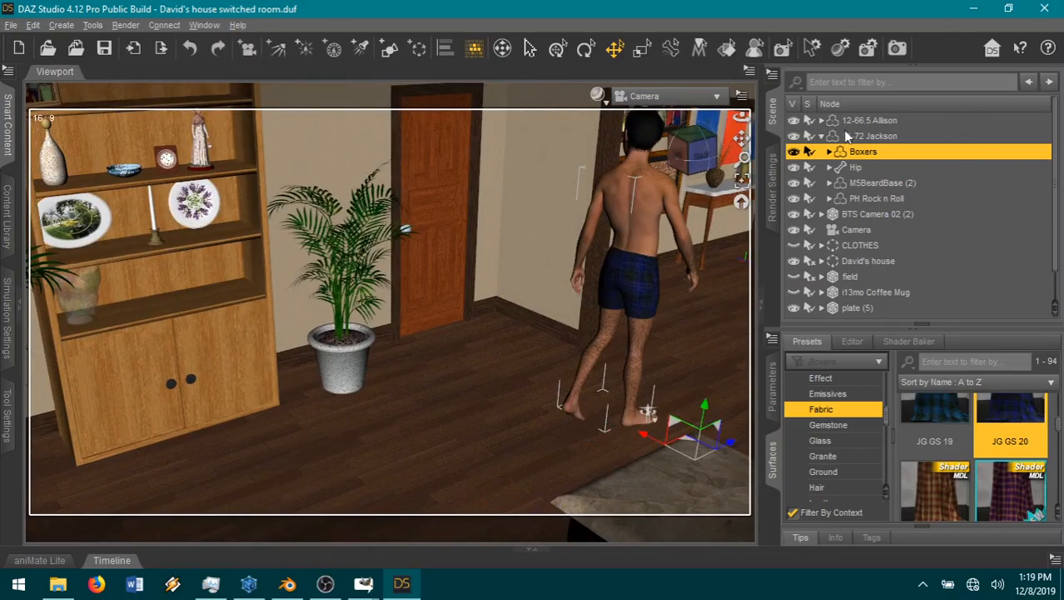
click(945, 136)
drag(650, 395, 137, 514)
drag(741, 139, 739, 157)
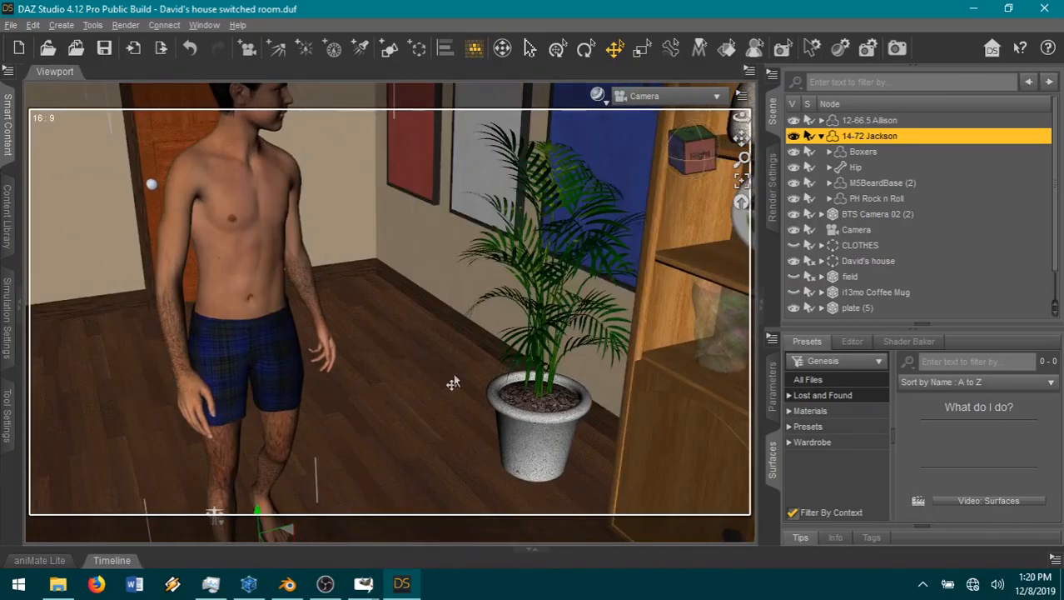
scroll(437, 409, down, 4)
drag(332, 506, 89, 280)
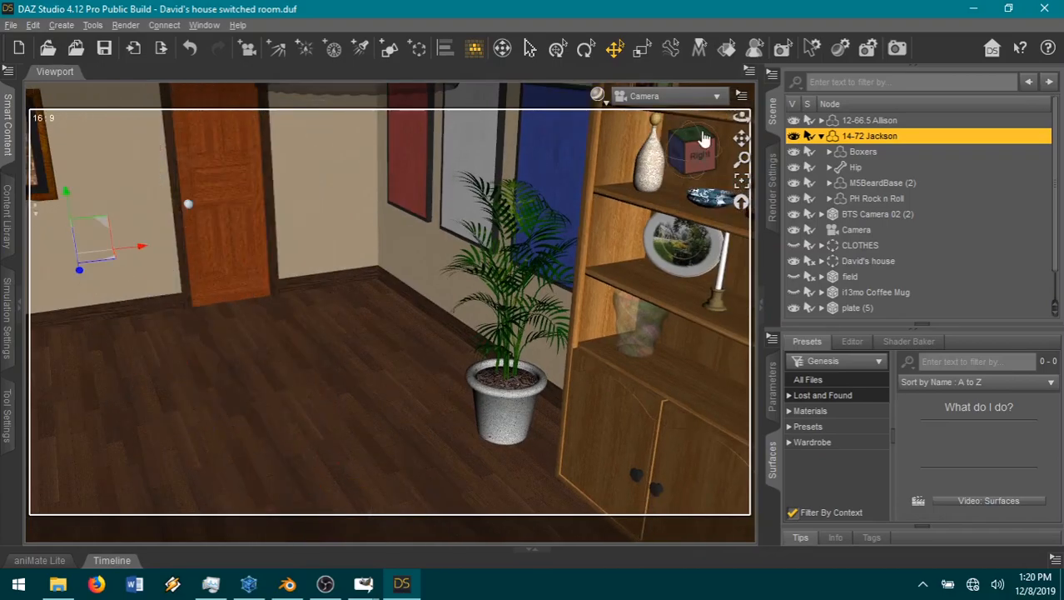
Step: Reposition the Jackson figure inside the bedroom, on the open floor between the foot of the bed and the desk
drag(741, 138, 575, 326)
scroll(640, 248, up, 5)
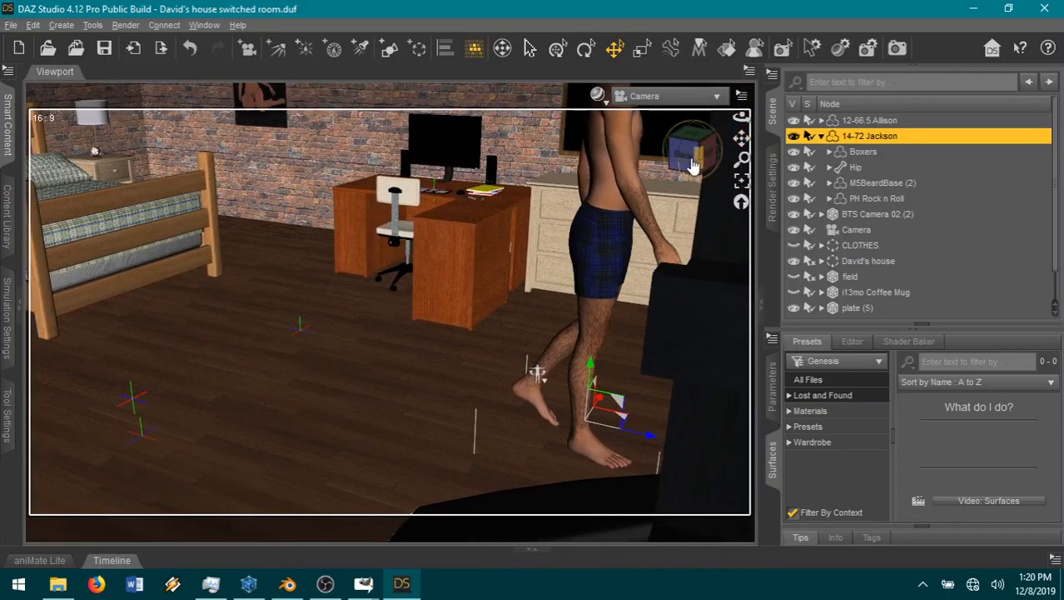
drag(691, 164, 696, 164)
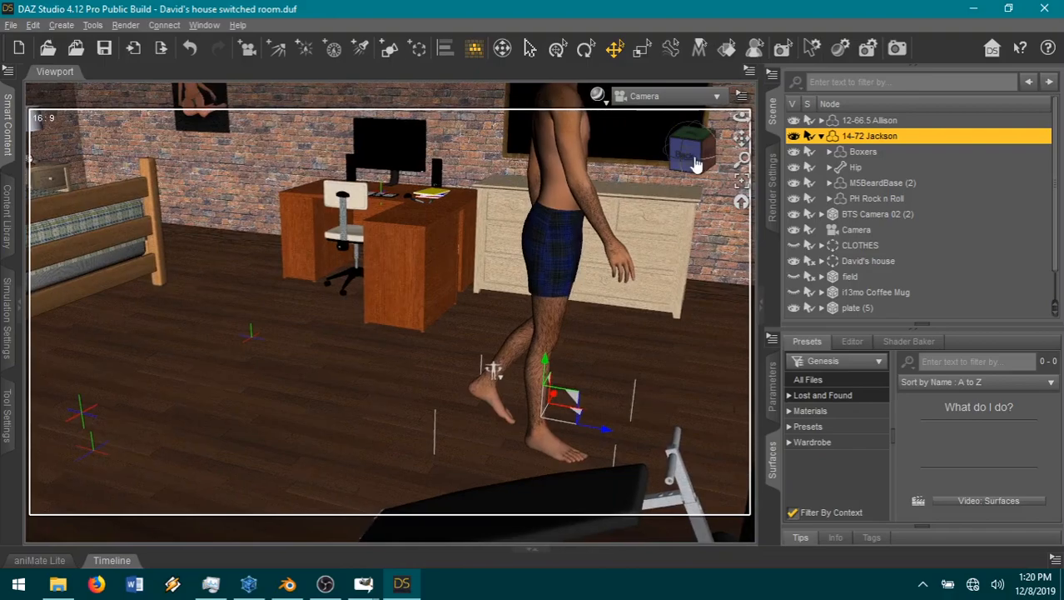
drag(602, 439, 190, 352)
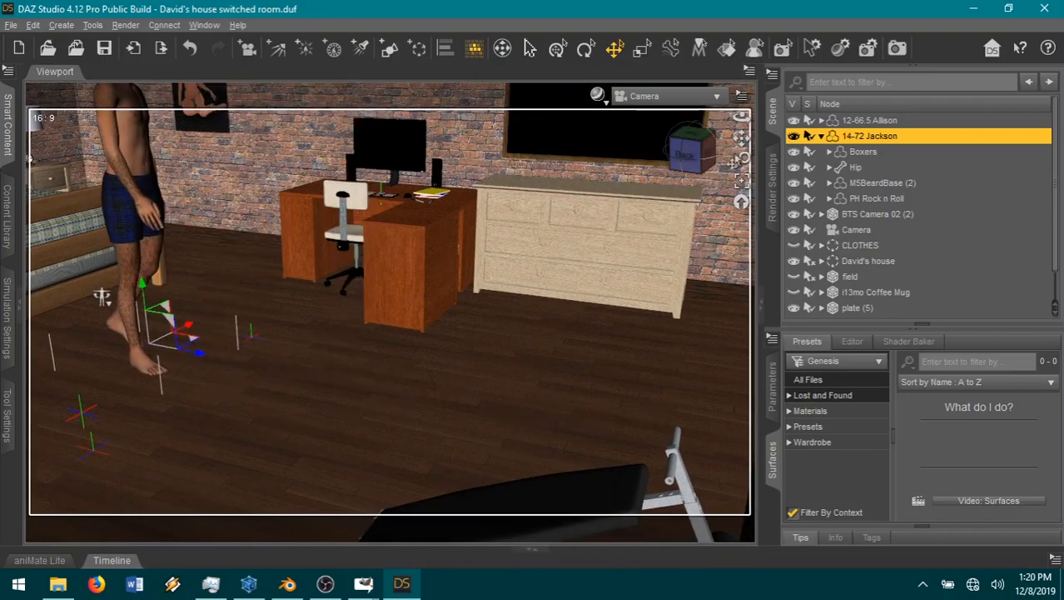
alt+drag(102, 297, 440, 380)
drag(742, 138, 763, 149)
scroll(649, 241, up, 1)
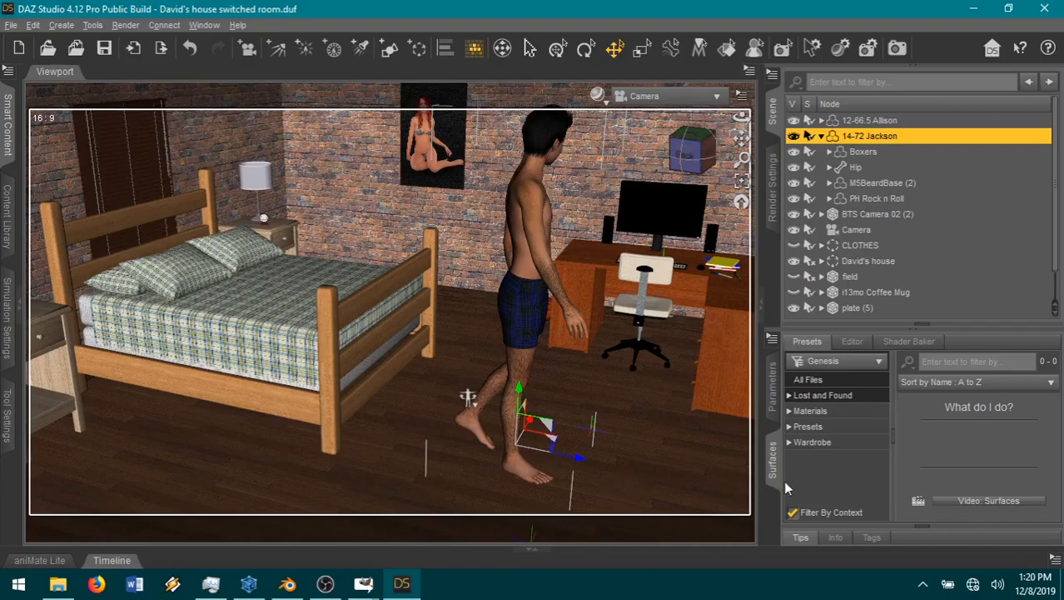
drag(741, 138, 773, 168)
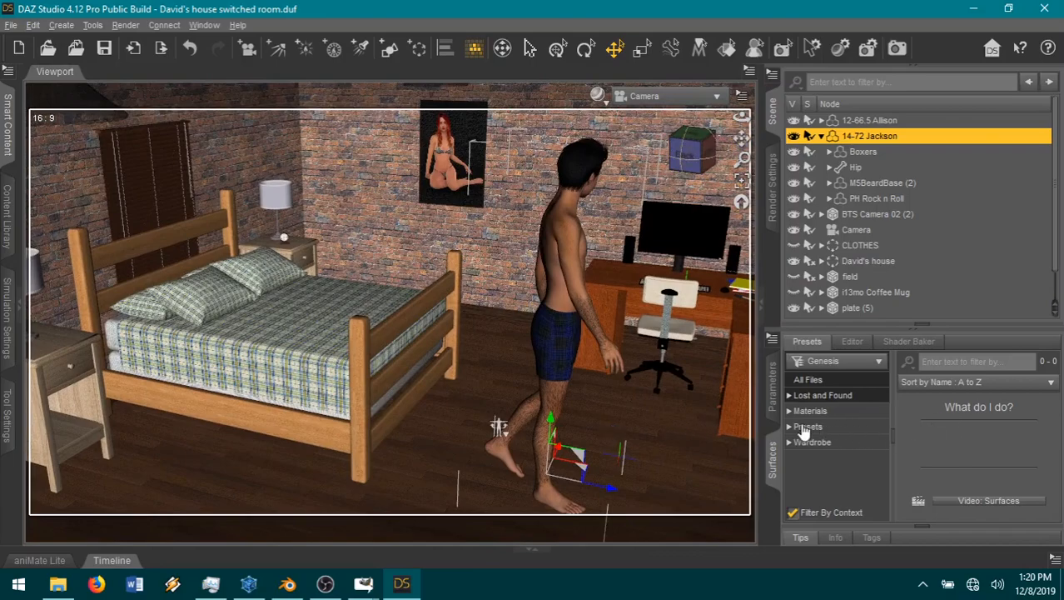
Step: Set the Y Rotate of the 14-72 Jackson figure to 180
click(774, 408)
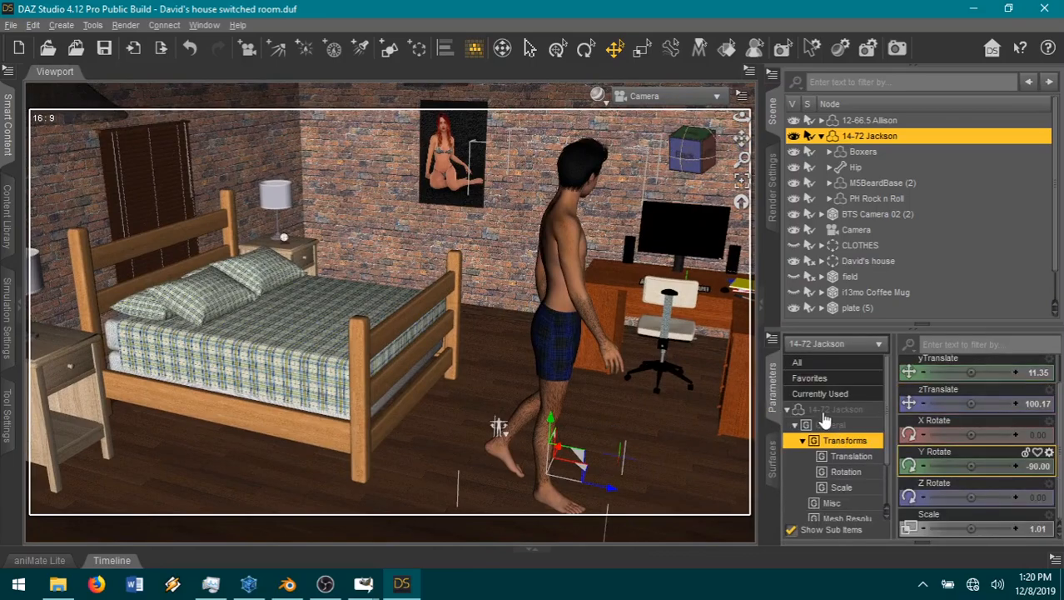
click(824, 413)
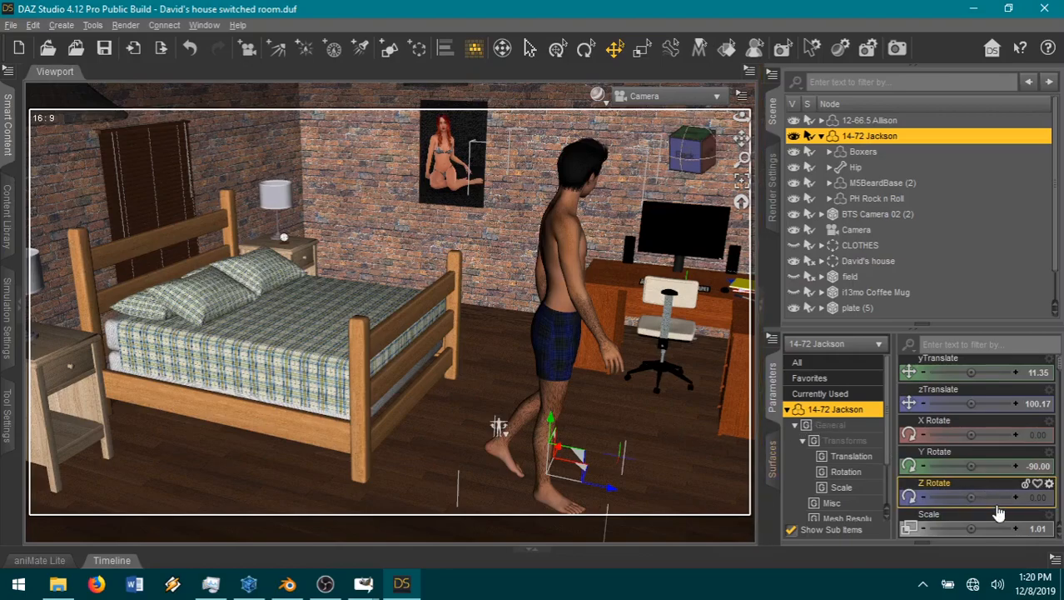
click(1045, 468)
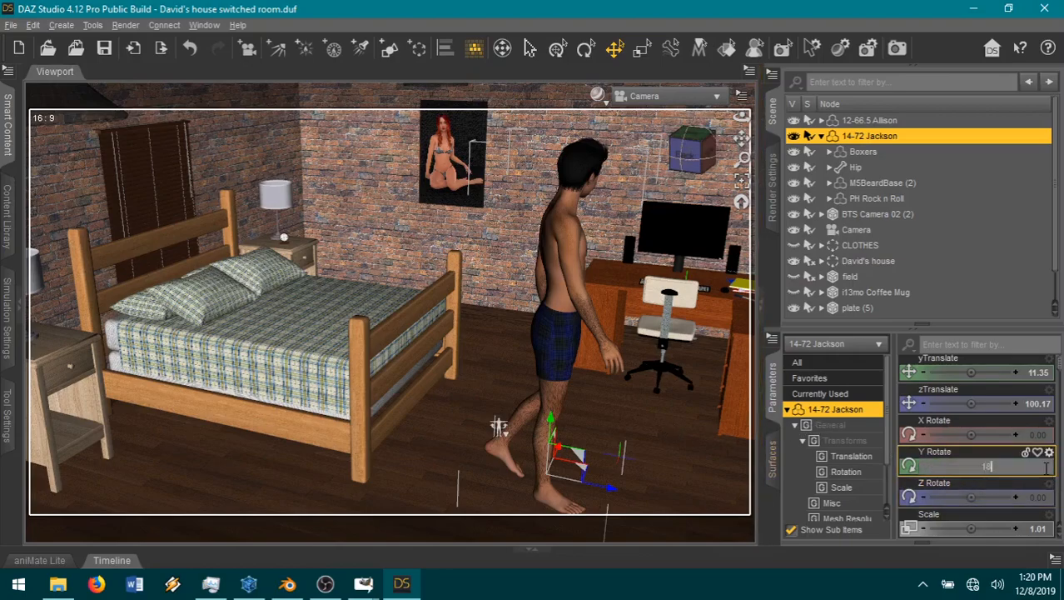
text(180)
key(Return)
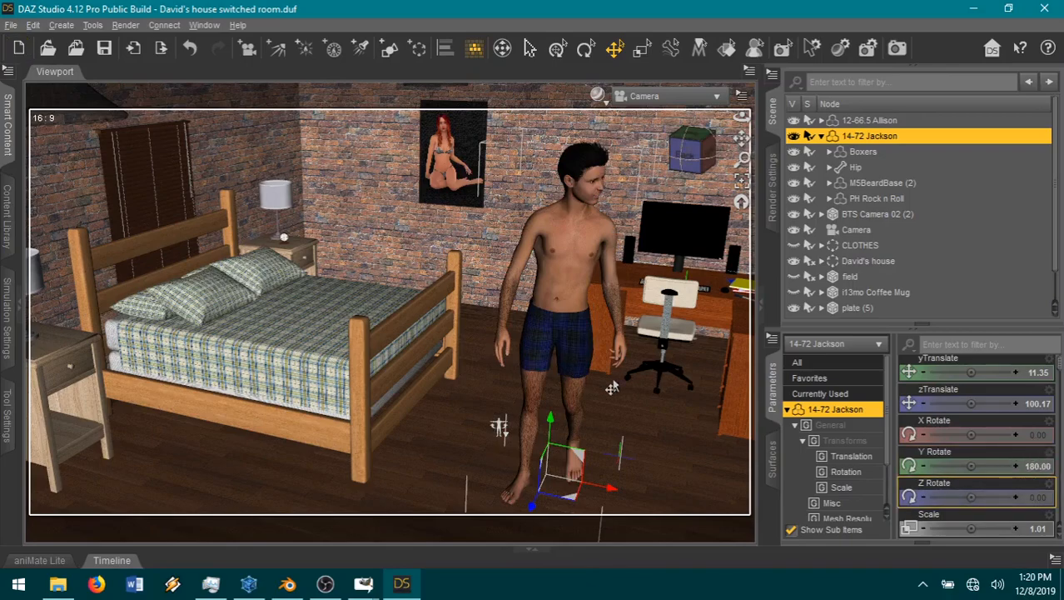
Step: Clear the torso twist by deleting the keys of Jackson's Abdomen, Abdomen 2 and Chest nodes
click(556, 292)
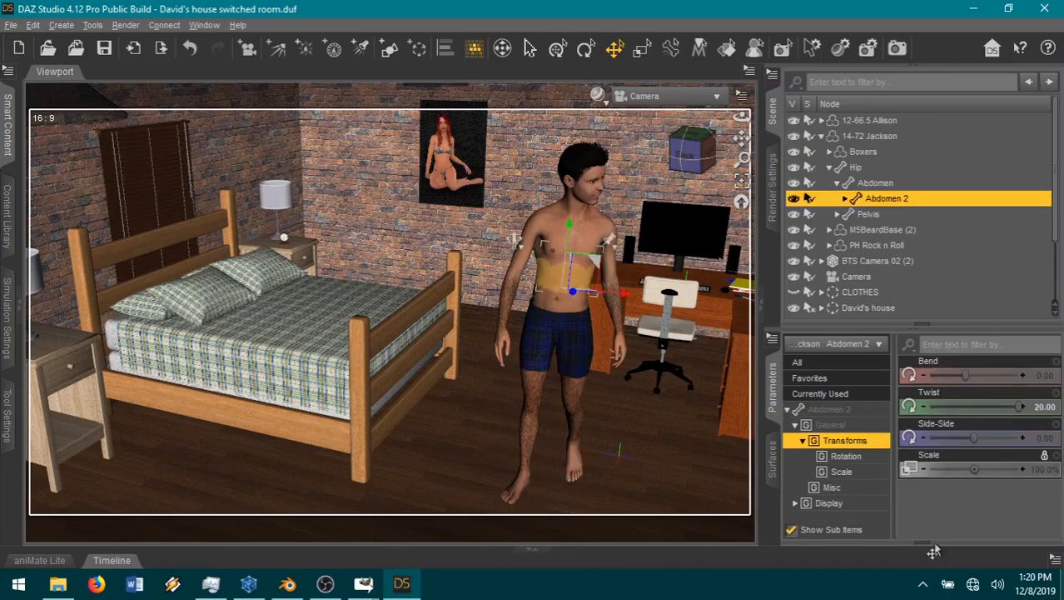
click(567, 260)
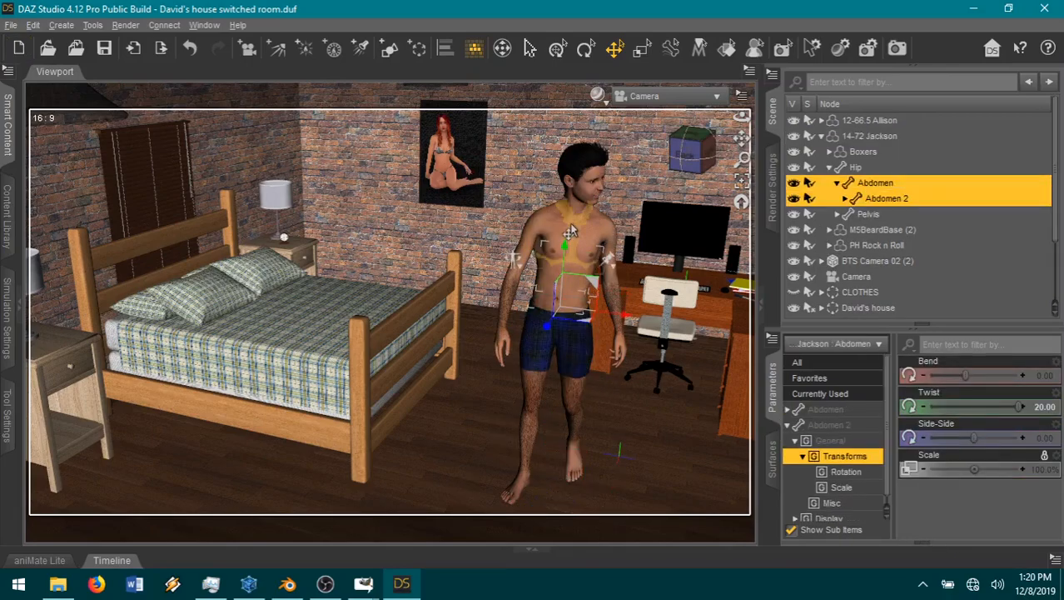
click(574, 229)
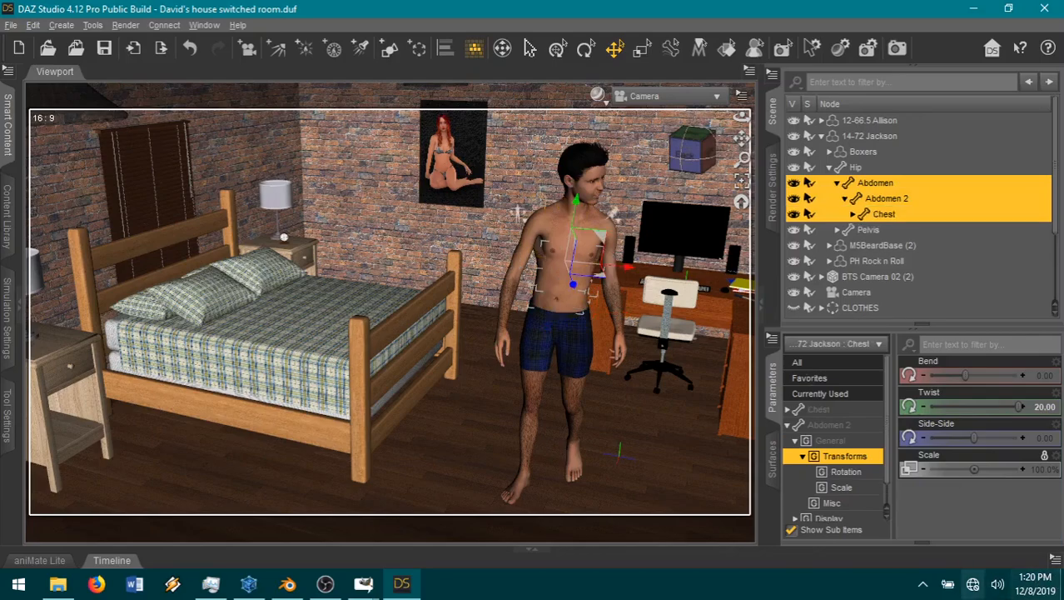
click(1054, 559)
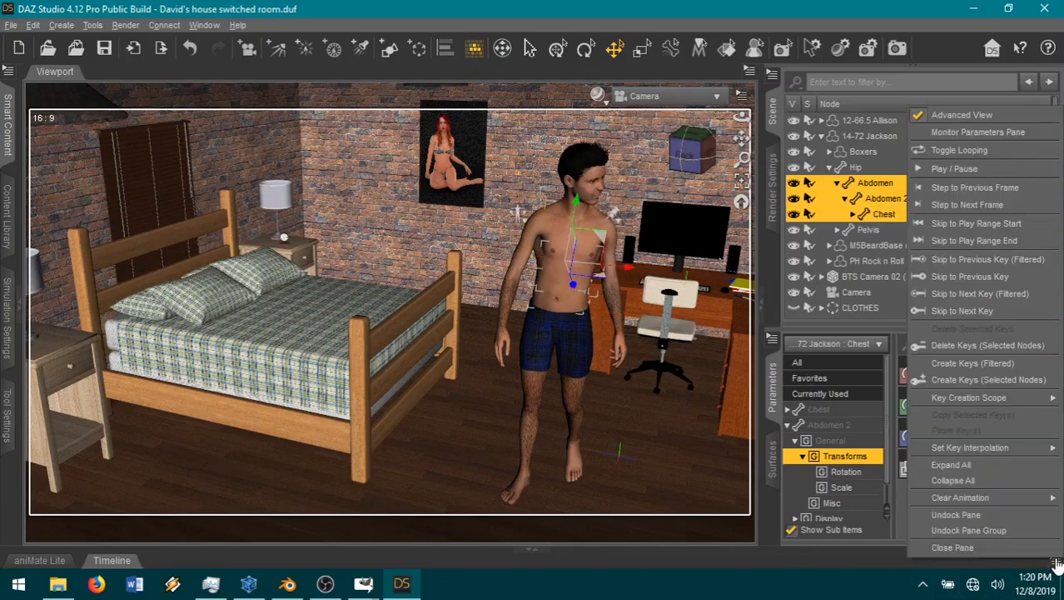
click(955, 345)
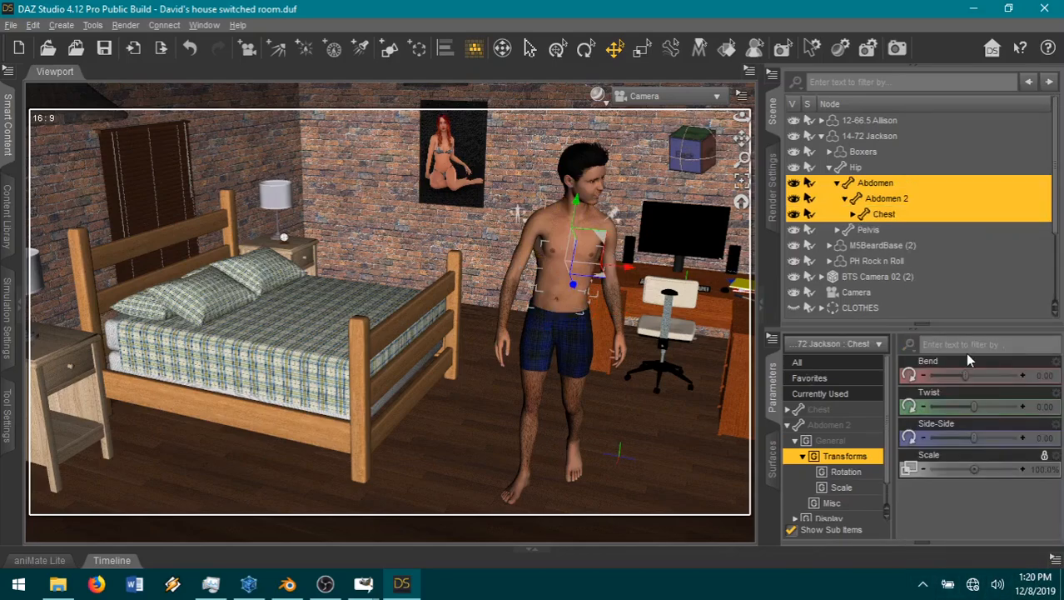
Step: Reset Jackson's upper arms by deleting the keys of his Left Shoulder and Right Shoulder nodes
click(508, 280)
ctrl+click(607, 287)
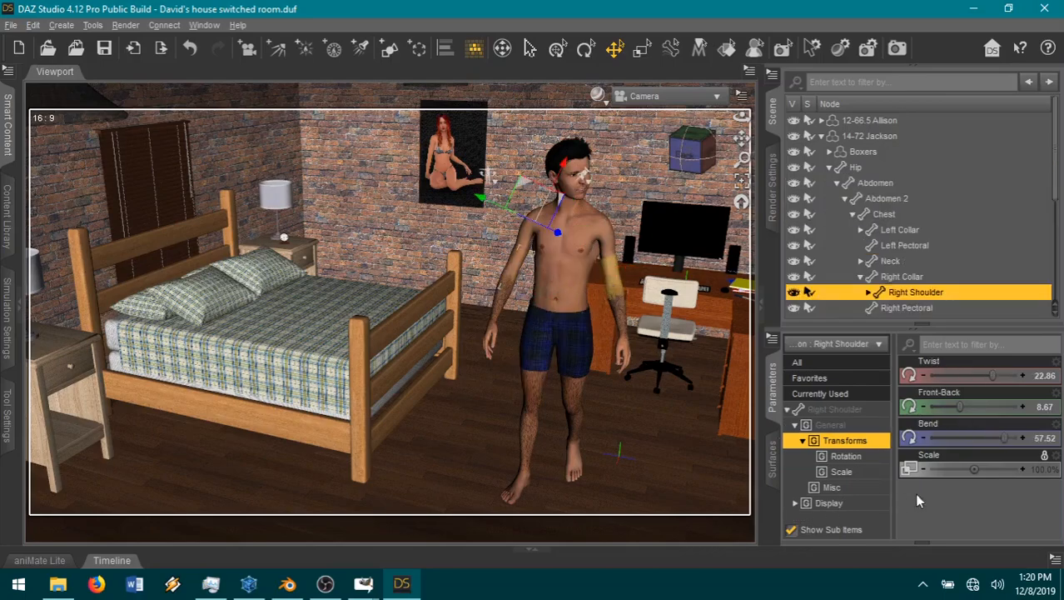
click(1054, 563)
click(967, 345)
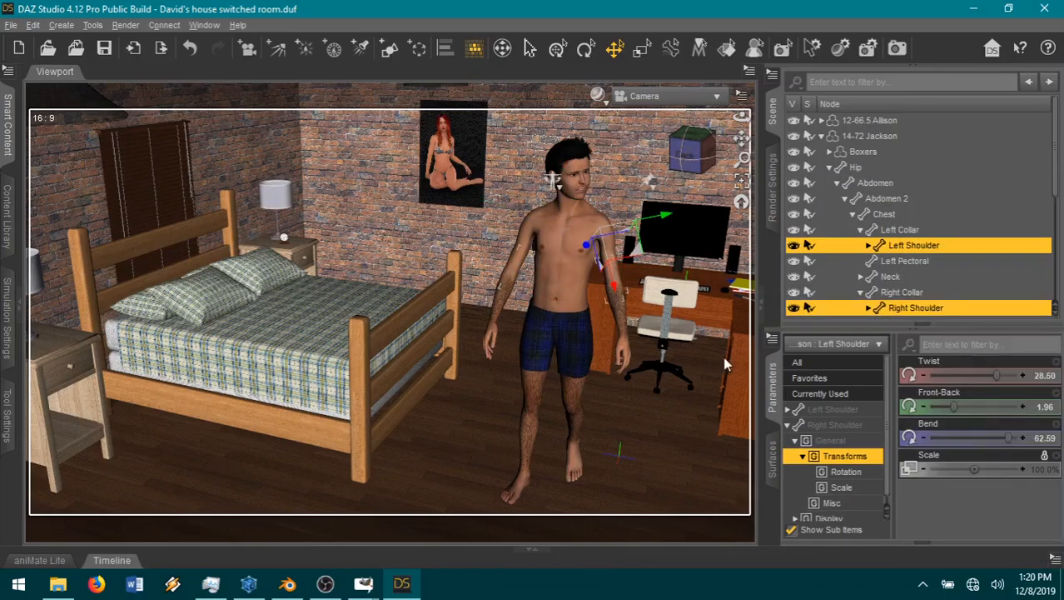
Step: Lay the whole Jackson figure down flat by setting its Z Rotate to -90, leaving no X rotation applied
click(564, 392)
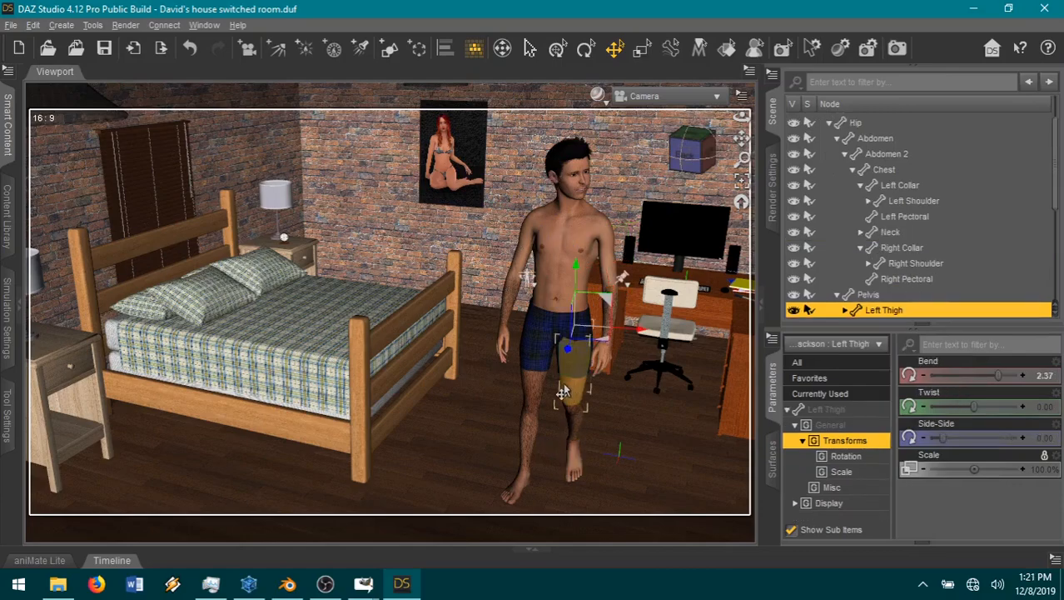
click(545, 289)
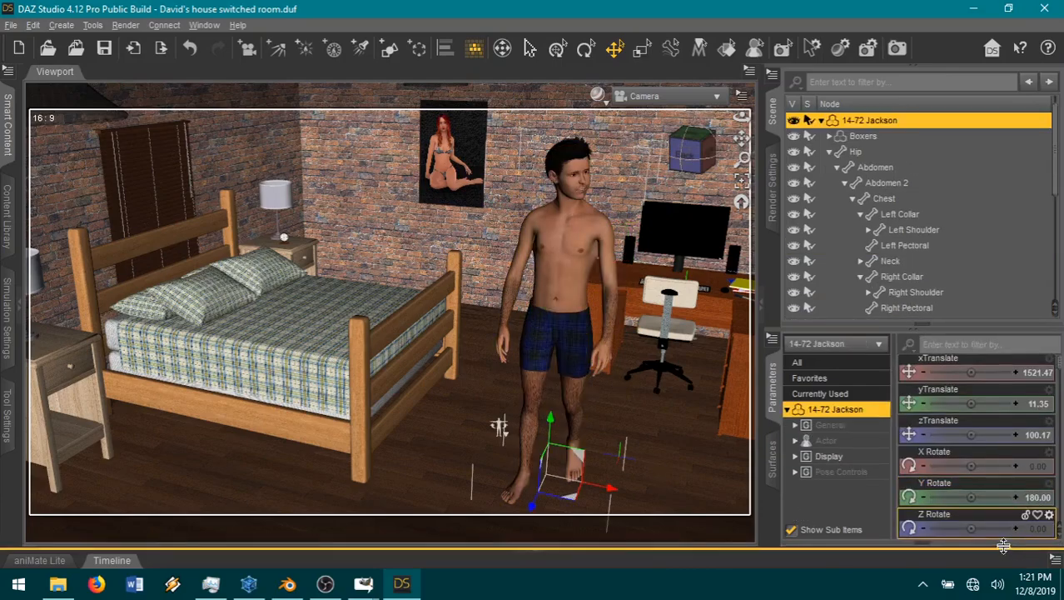
drag(971, 466, 985, 466)
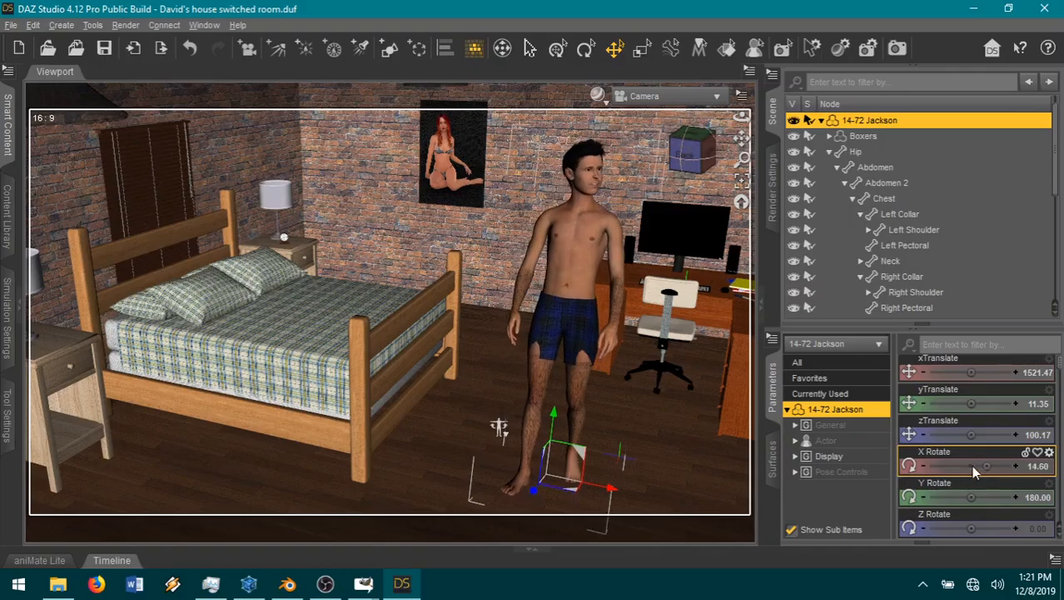
click(191, 50)
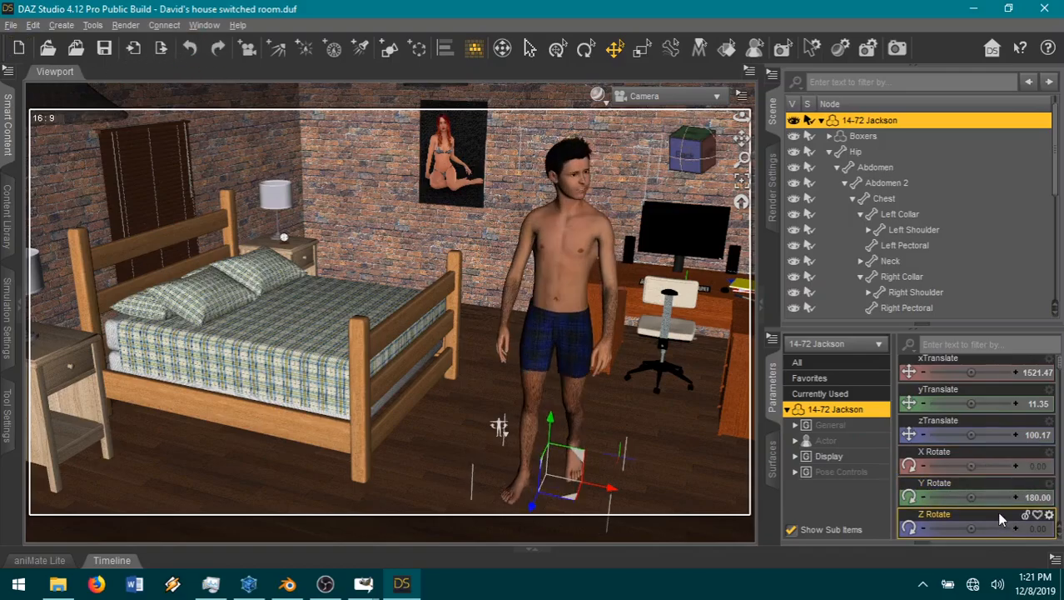
drag(971, 529, 948, 529)
click(1048, 534)
key(BackSpace)
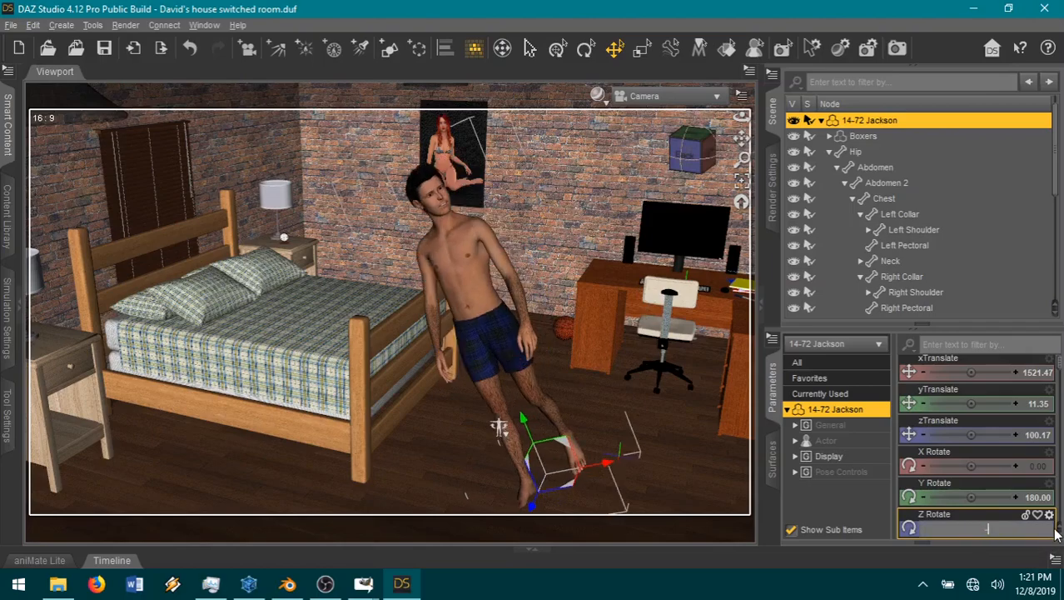
text(-90)
key(Return)
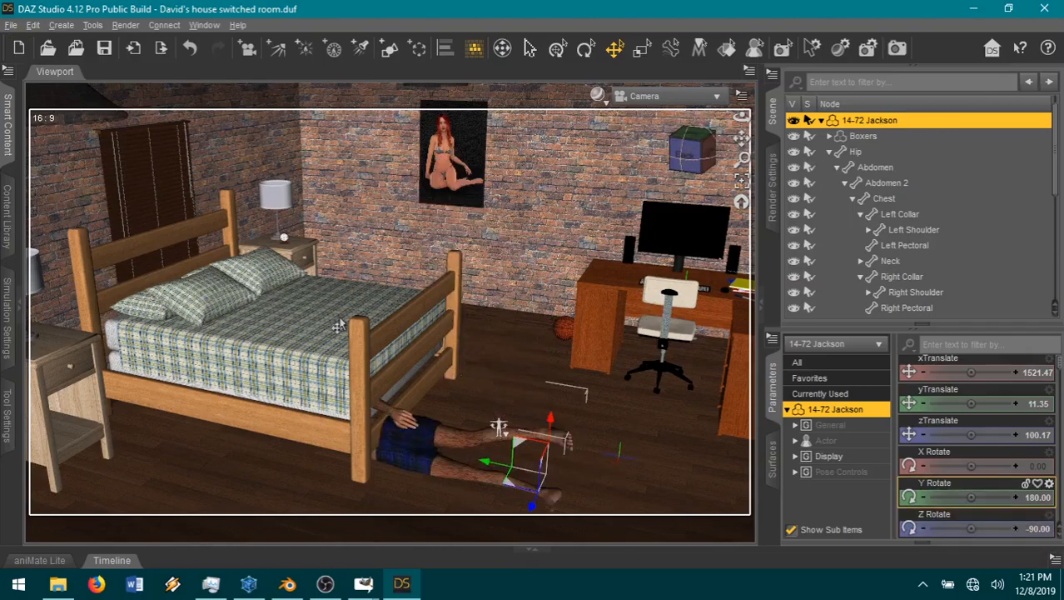
Step: Raise the lying Jackson figure onto the bed, to about 1606 in xTranslate and 104 in yTranslate
mouse_move(742, 139)
mouse_down()
mouse_move(780, 140)
mouse_move(760, 140)
mouse_up()
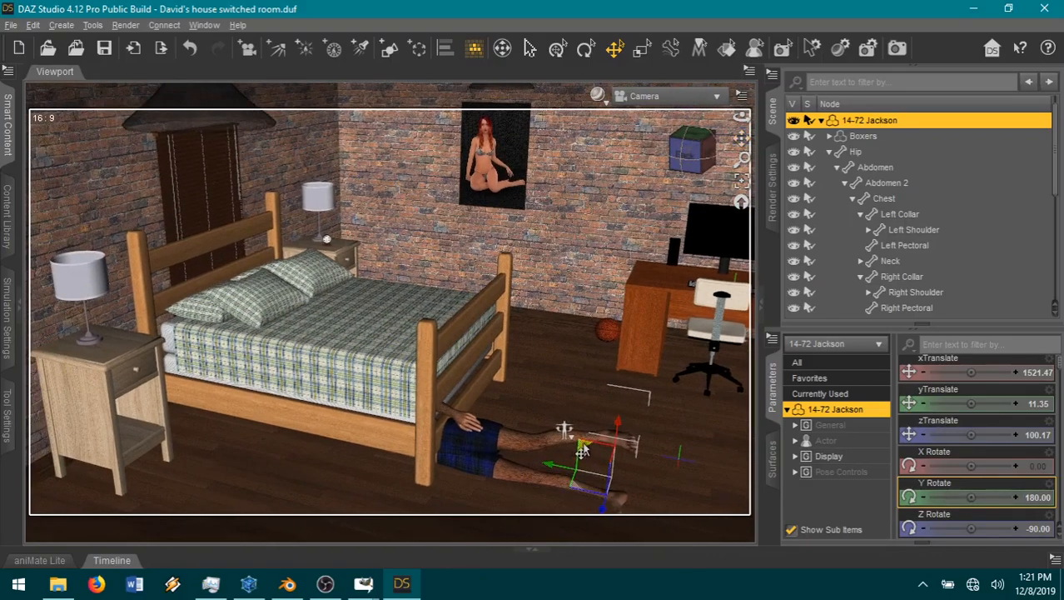
drag(564, 428, 449, 281)
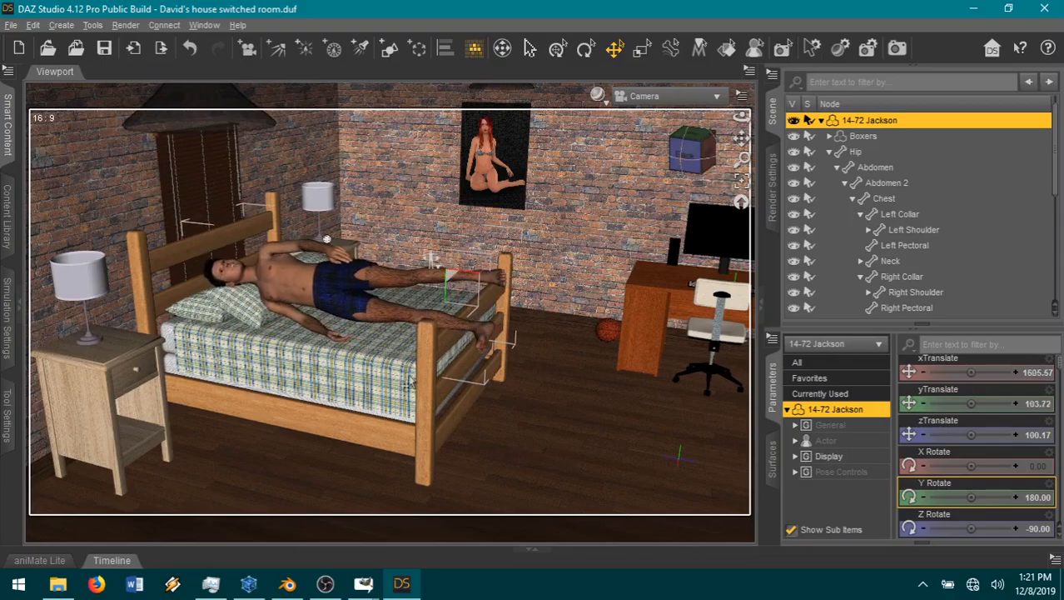
click(741, 181)
scroll(614, 297, up, 10)
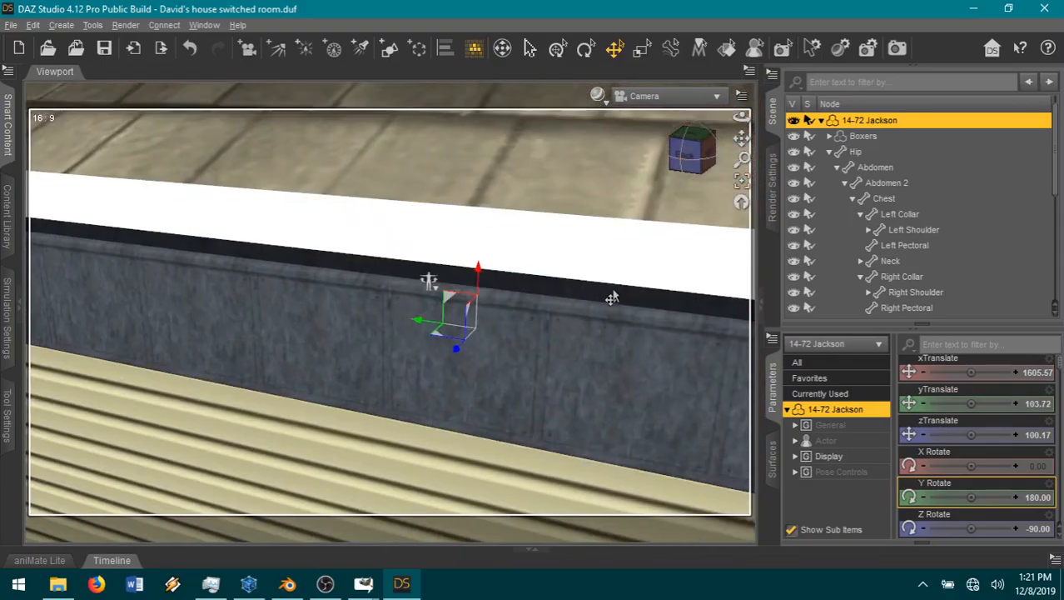
scroll(640, 364, up, 3)
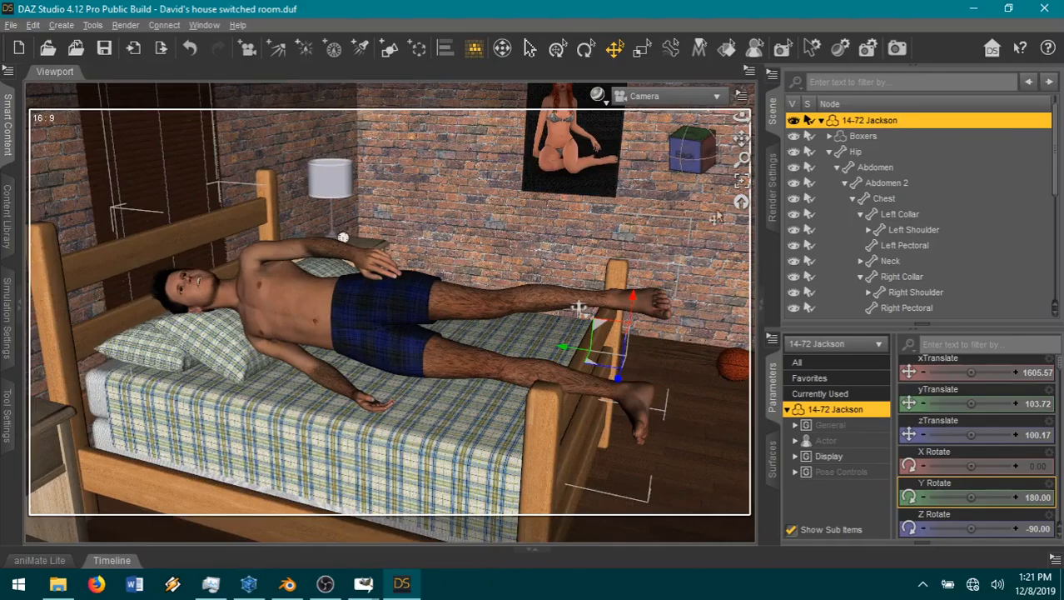
Step: Shift Jackson along the bed towards the headboard so his head is over the pillows, to about 1627 in xTranslate
drag(739, 144, 641, 188)
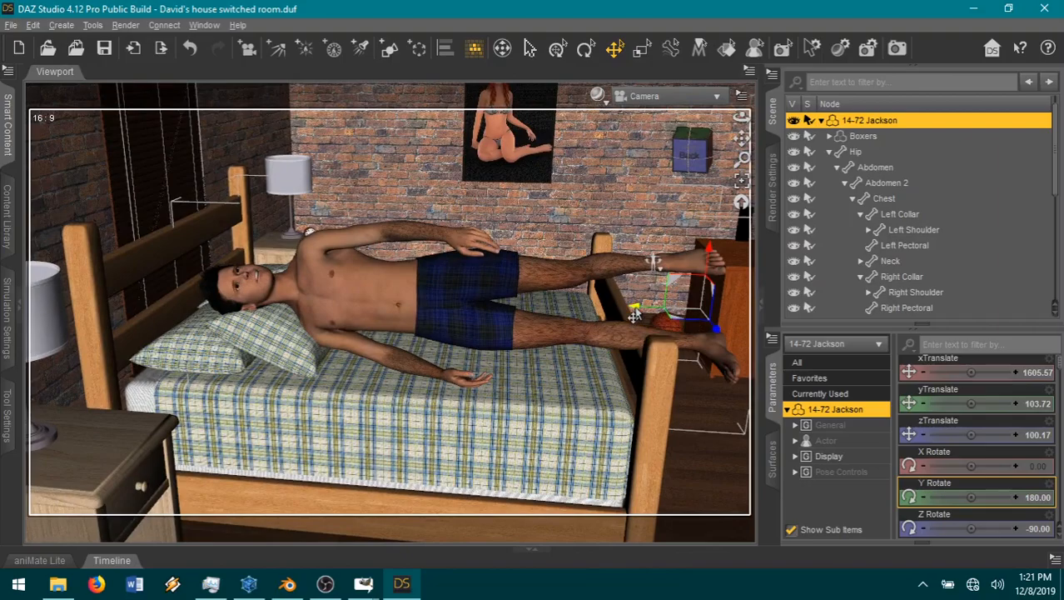
drag(626, 317, 599, 315)
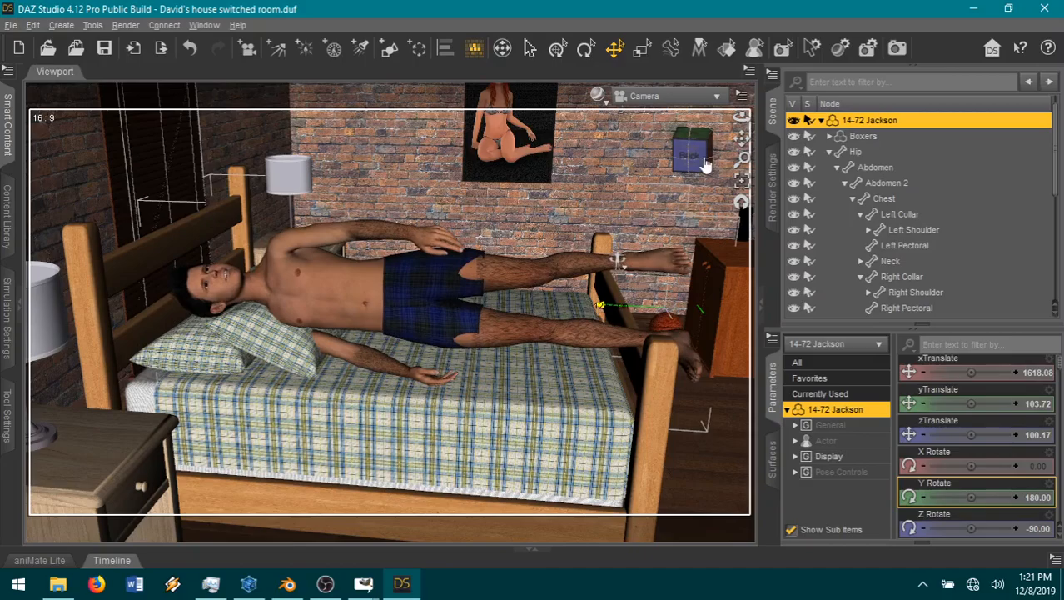
drag(737, 138, 694, 165)
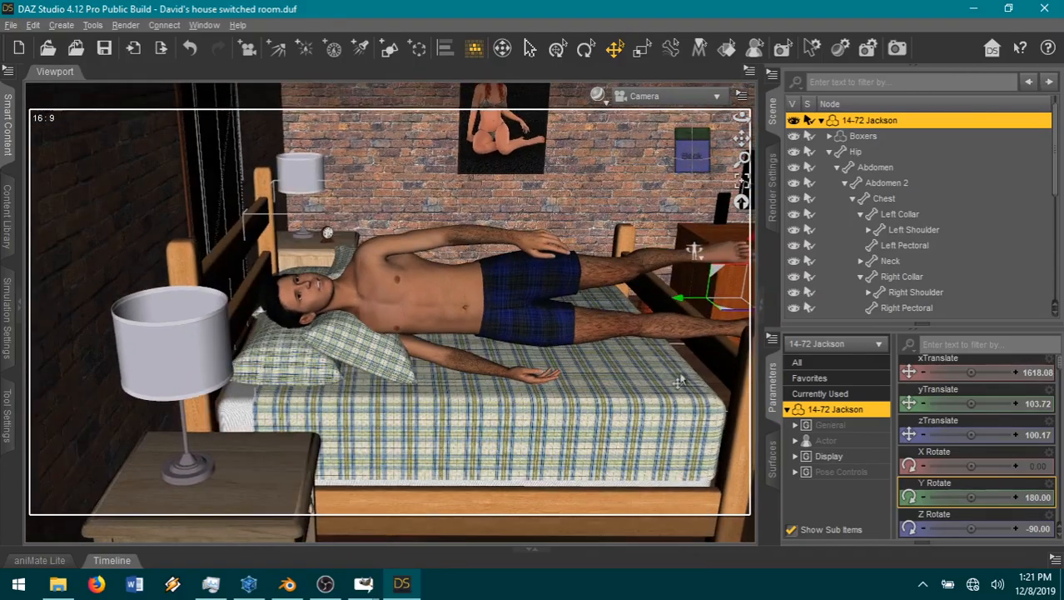
drag(674, 307, 659, 308)
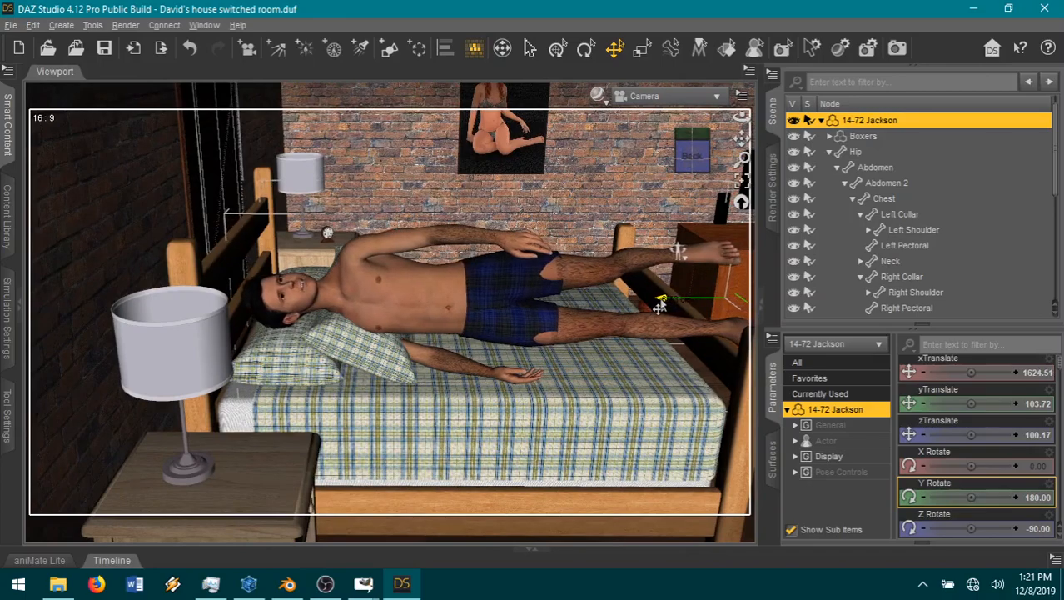
drag(741, 140, 674, 323)
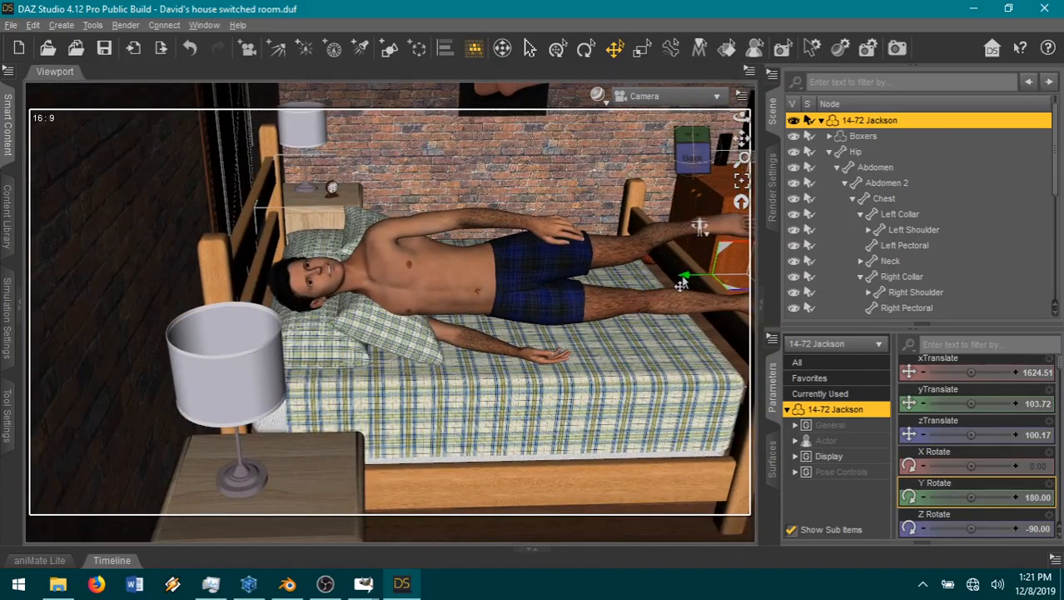
mouse_move(681, 284)
mouse_down()
mouse_move(661, 284)
mouse_move(681, 284)
mouse_up()
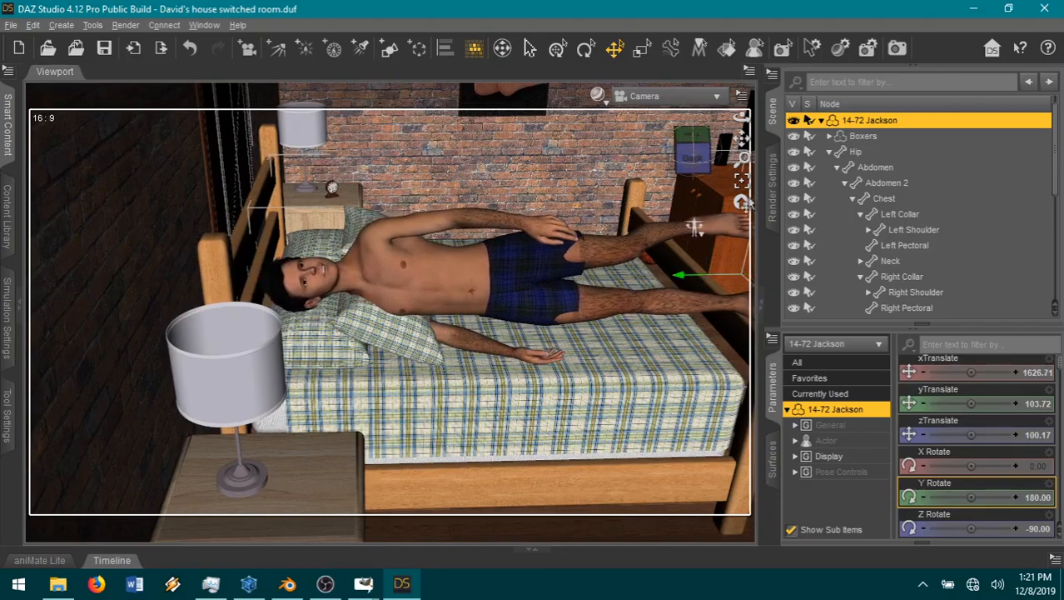
Step: Turn Jackson's head by lowering its Neck-Head Twist to about 0.17
drag(741, 135, 736, 138)
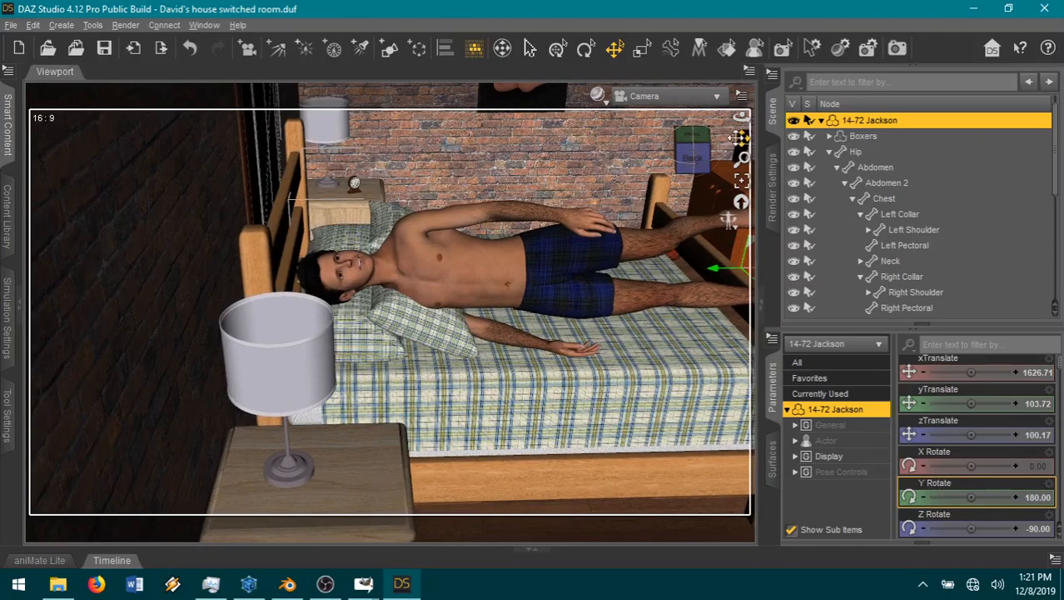
click(357, 280)
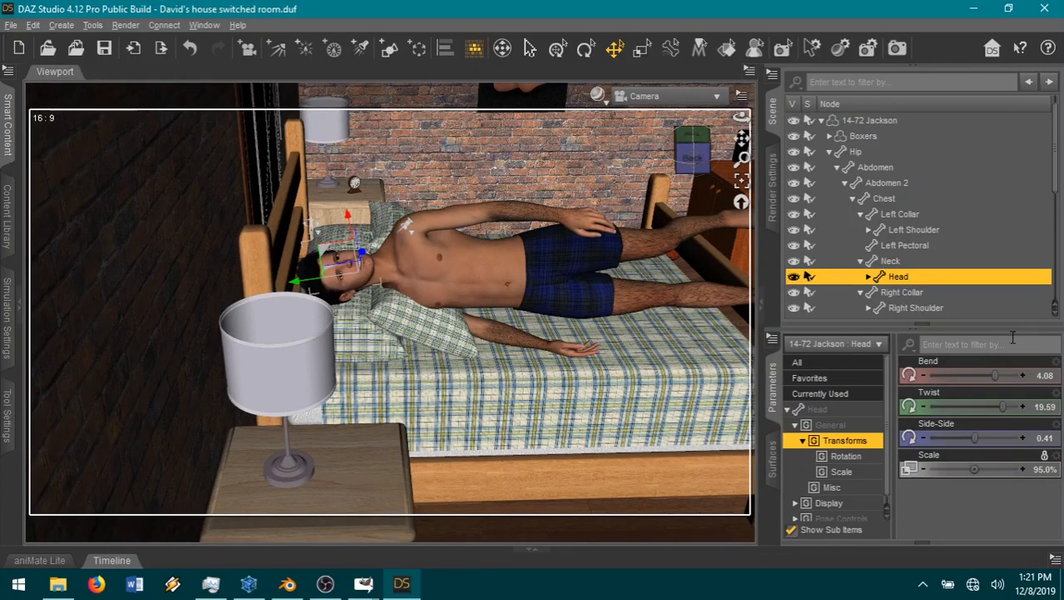
click(838, 382)
scroll(975, 467, down, 8)
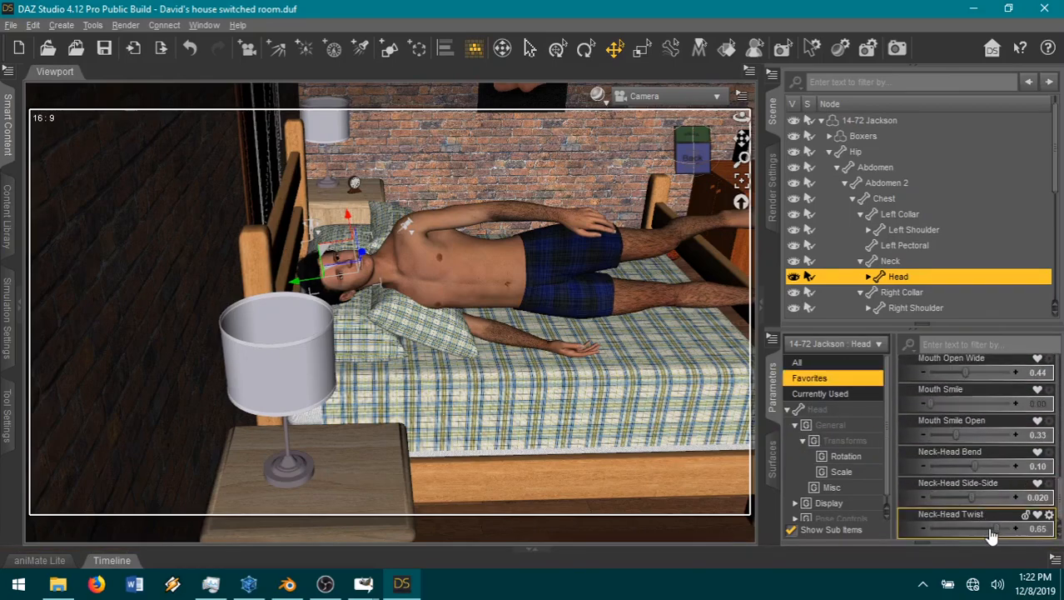
drag(983, 527, 977, 527)
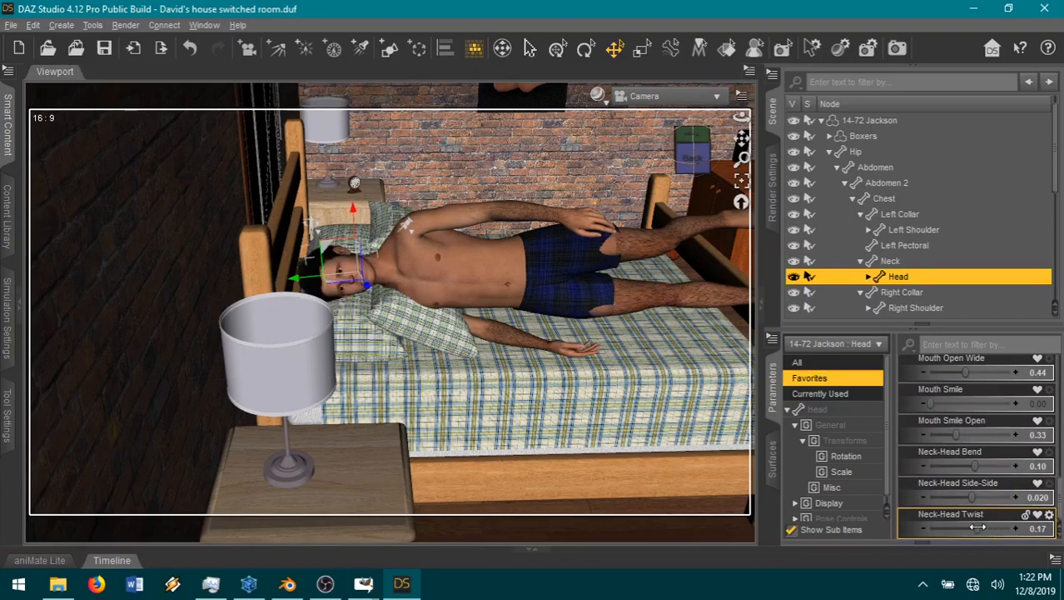
Step: Enable Use Limits on the Bend of Jackson's Left Thigh and Right Thigh together, and set both to about -15
click(611, 303)
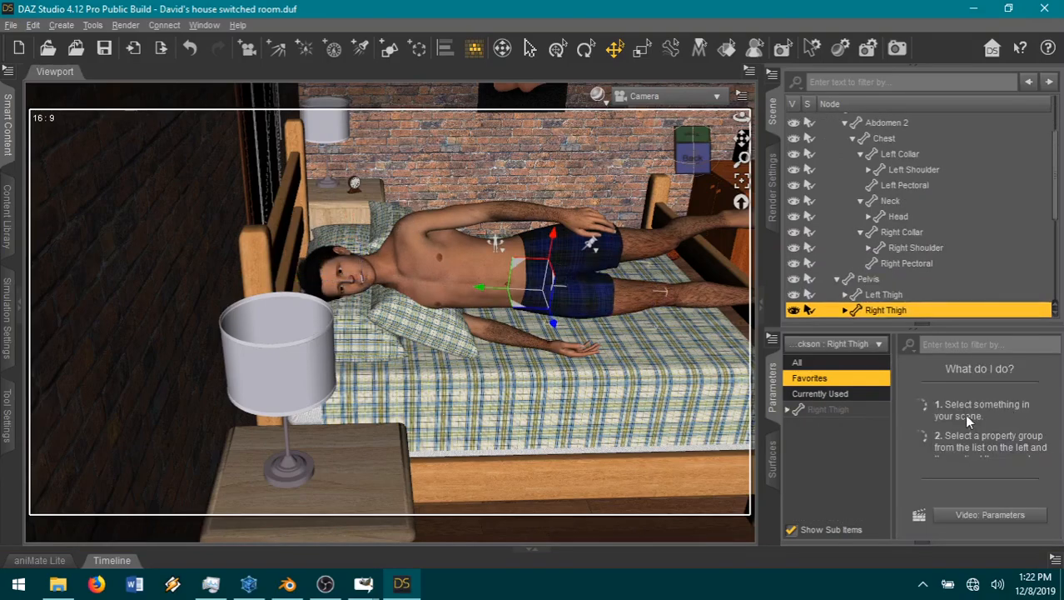
click(863, 415)
scroll(947, 432, up, 3)
mouse_move(975, 376)
mouse_down()
mouse_move(962, 376)
mouse_move(971, 376)
mouse_up()
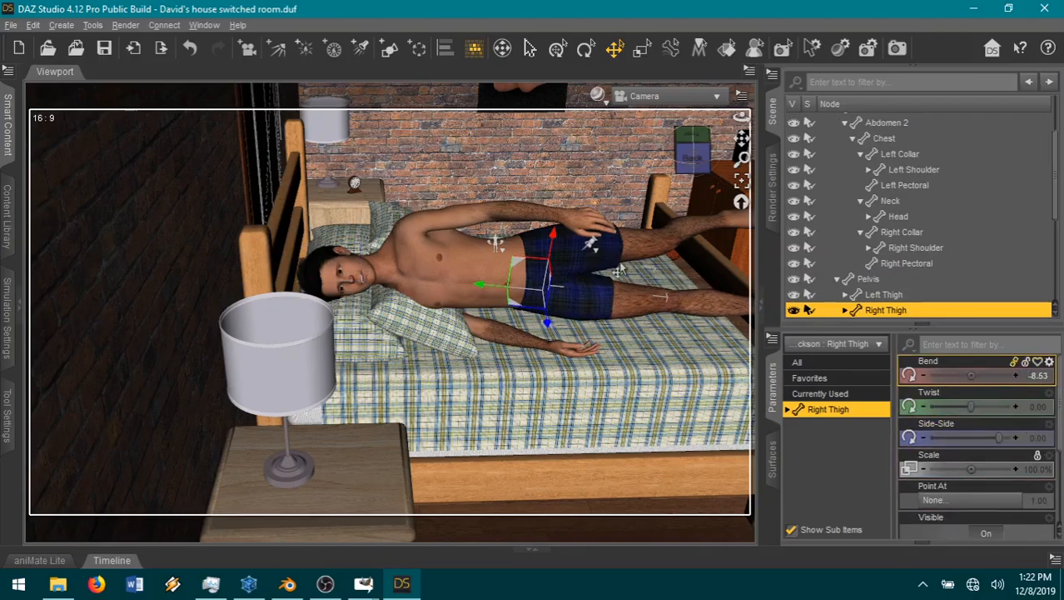
ctrl+click(630, 263)
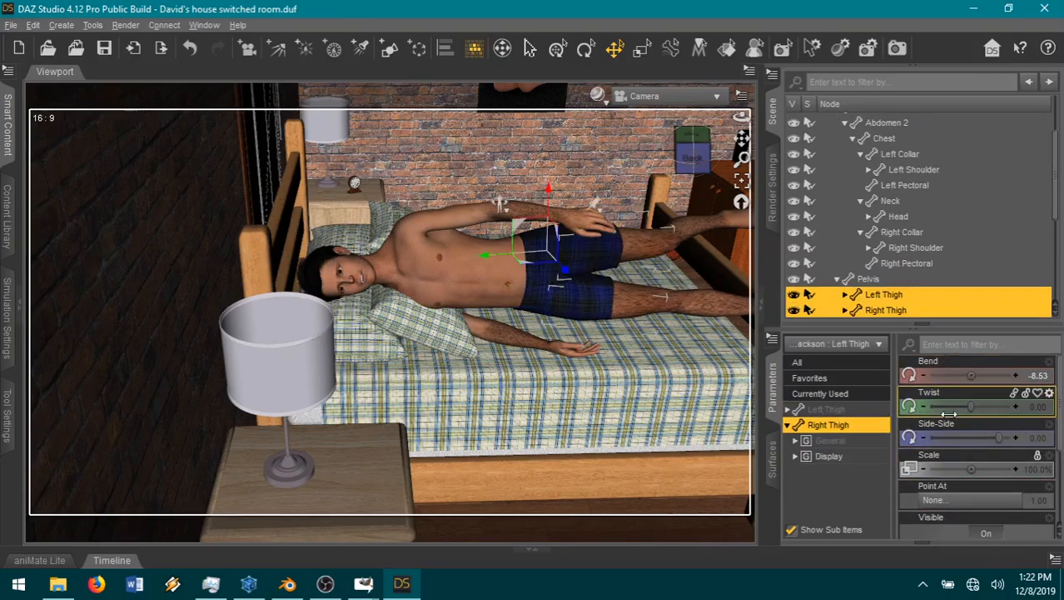
ctrl+click(828, 412)
click(1048, 370)
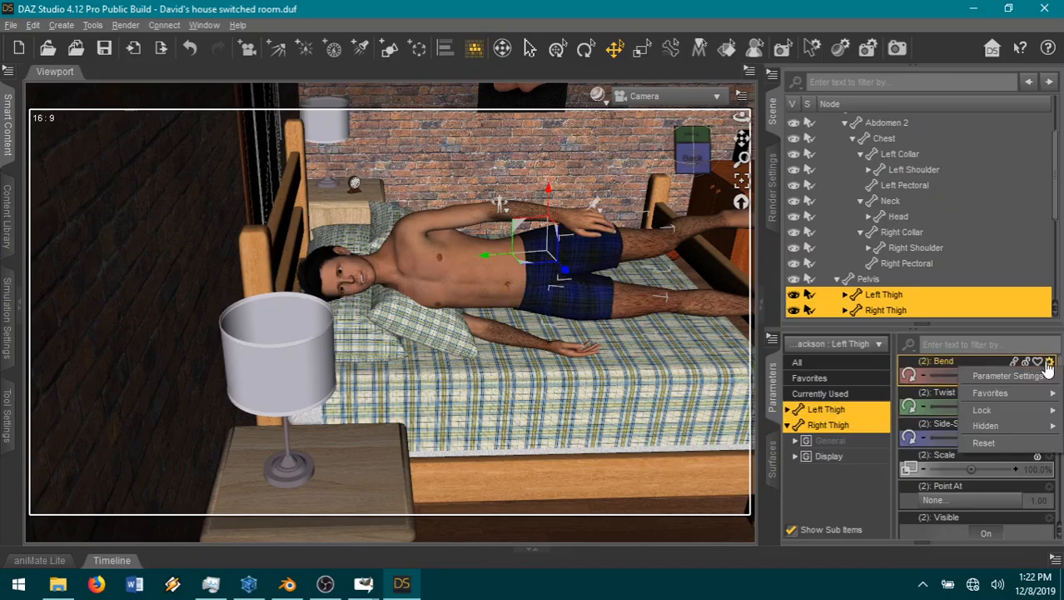
click(1004, 383)
click(341, 279)
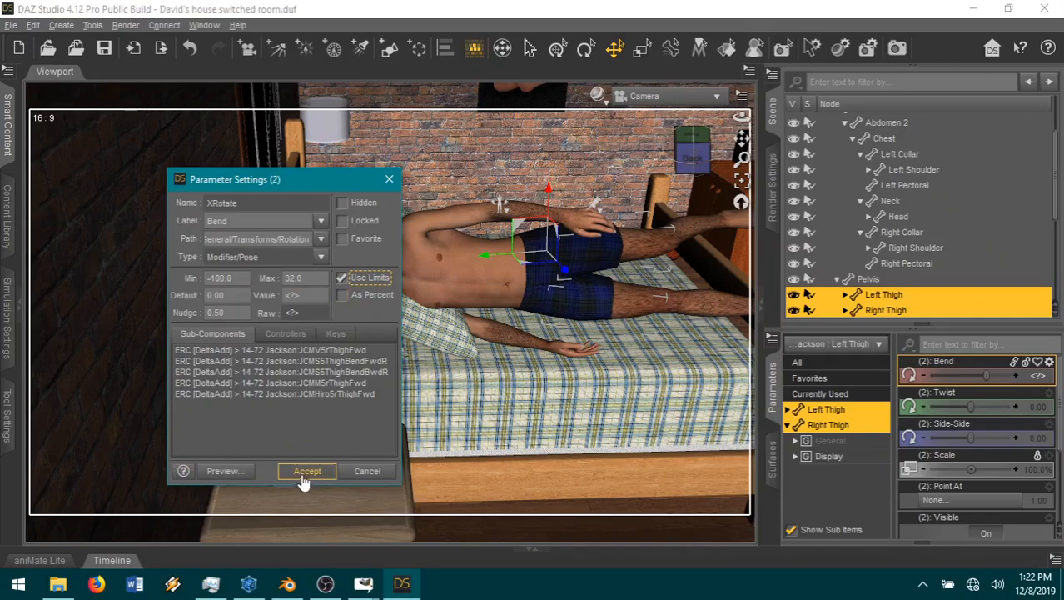
click(306, 472)
click(984, 374)
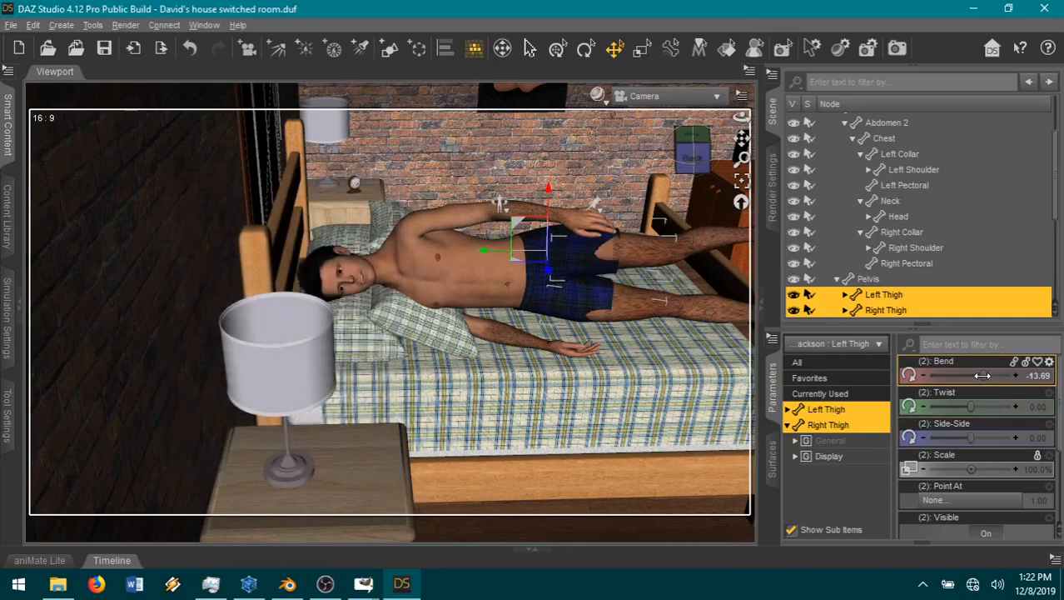
Step: Bend Jackson's right knee by setting the Right Shin's Bend to about 81.5
click(620, 311)
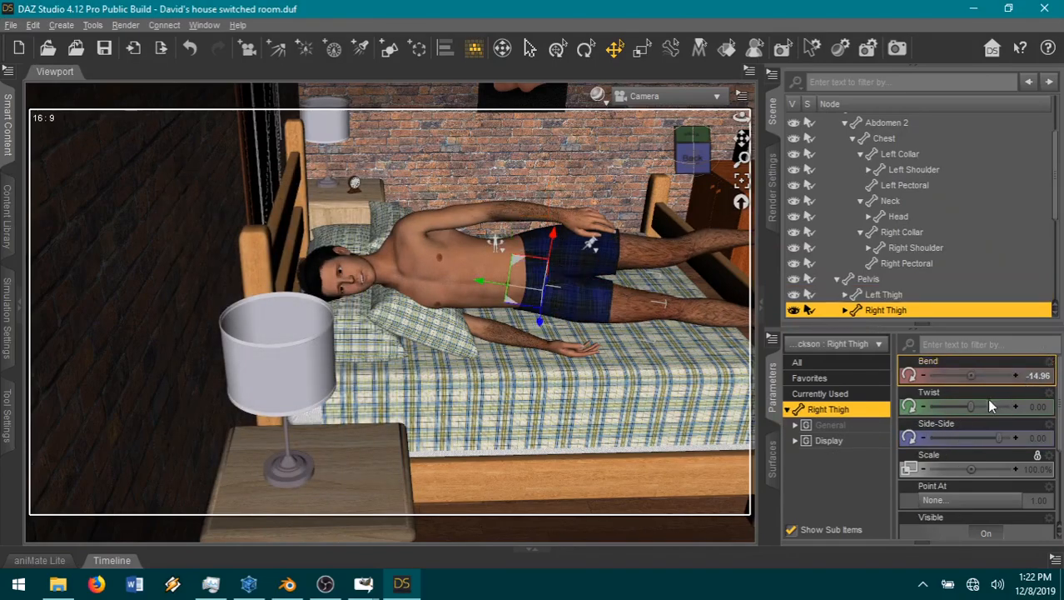
click(719, 319)
drag(952, 375, 974, 377)
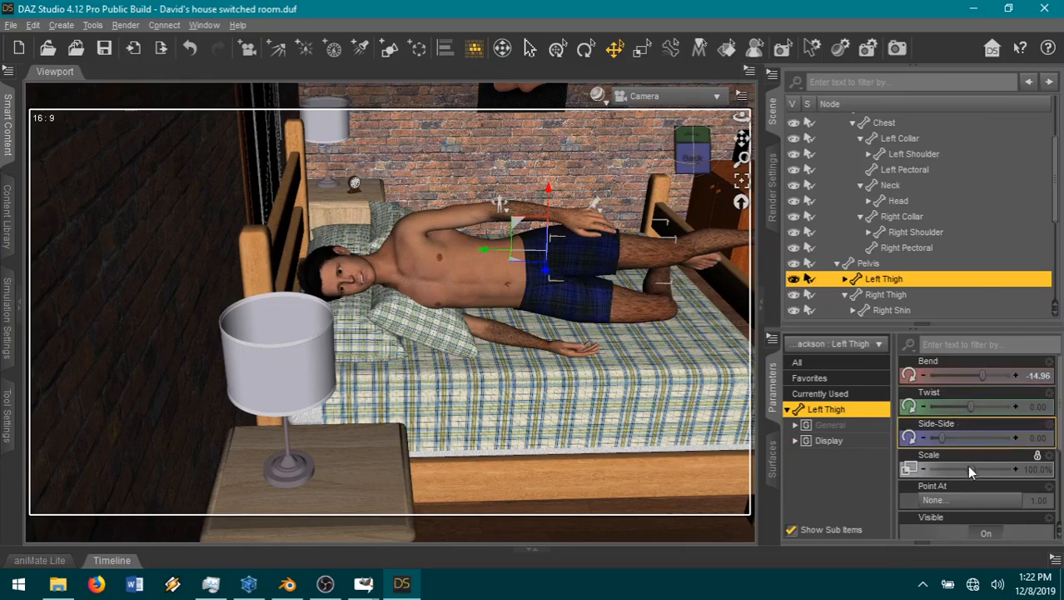
Step: Swing Jackson's Left Thigh forward over the right leg and bend the Left Shin so the knee is folded
drag(938, 438, 920, 438)
drag(976, 376, 773, 317)
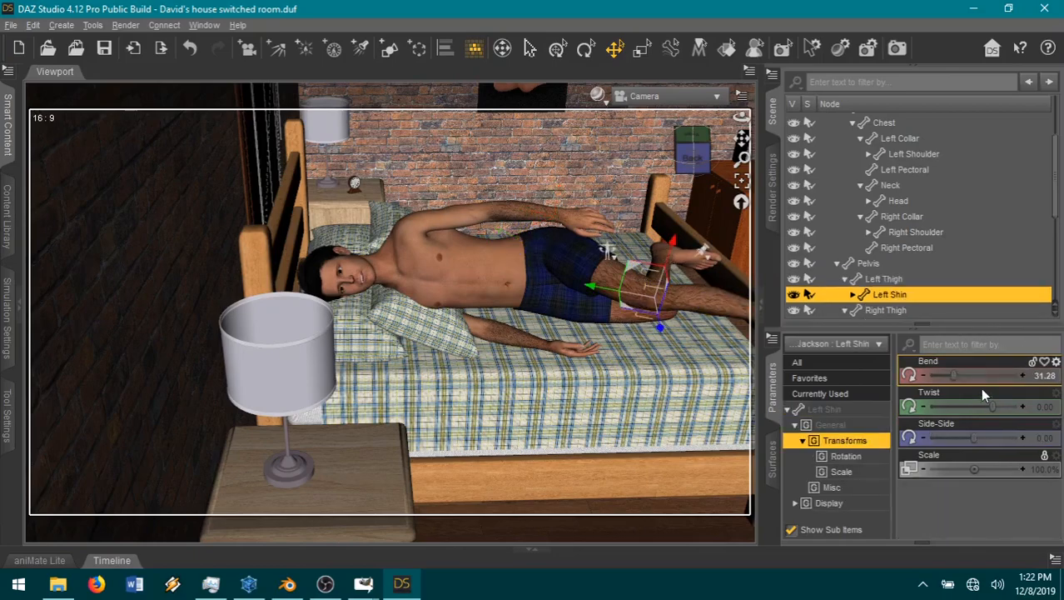
mouse_move(993, 374)
mouse_down()
mouse_move(1016, 383)
mouse_move(1004, 381)
mouse_up()
Step: Adjust Jackson's Right Thigh to about -15.40 Bend, 1.99 Twist and 2.61 Side-Side
drag(711, 173, 671, 162)
drag(742, 138, 666, 60)
click(504, 255)
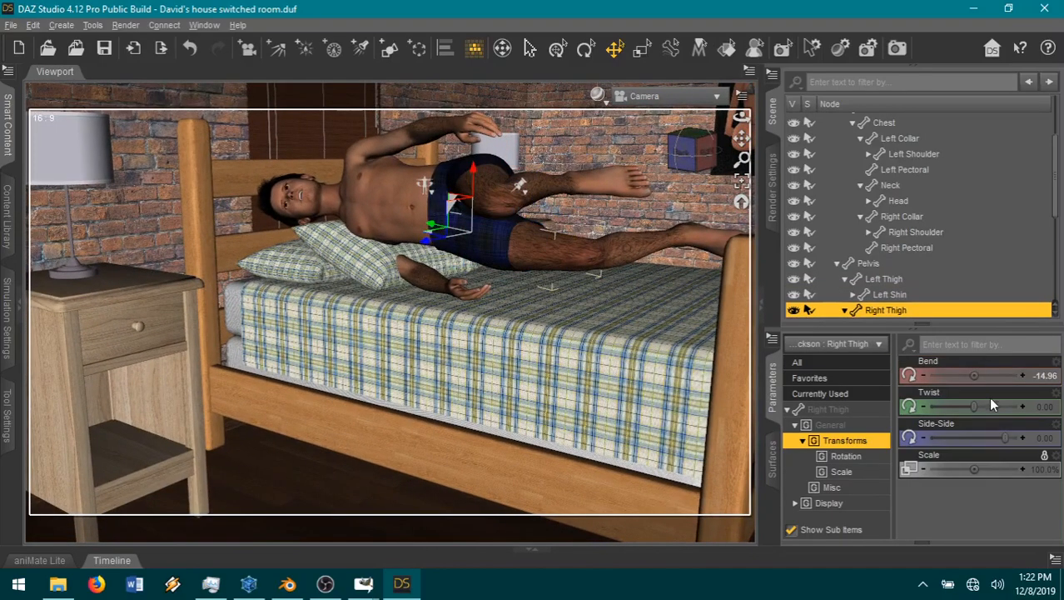
drag(1003, 437, 1008, 439)
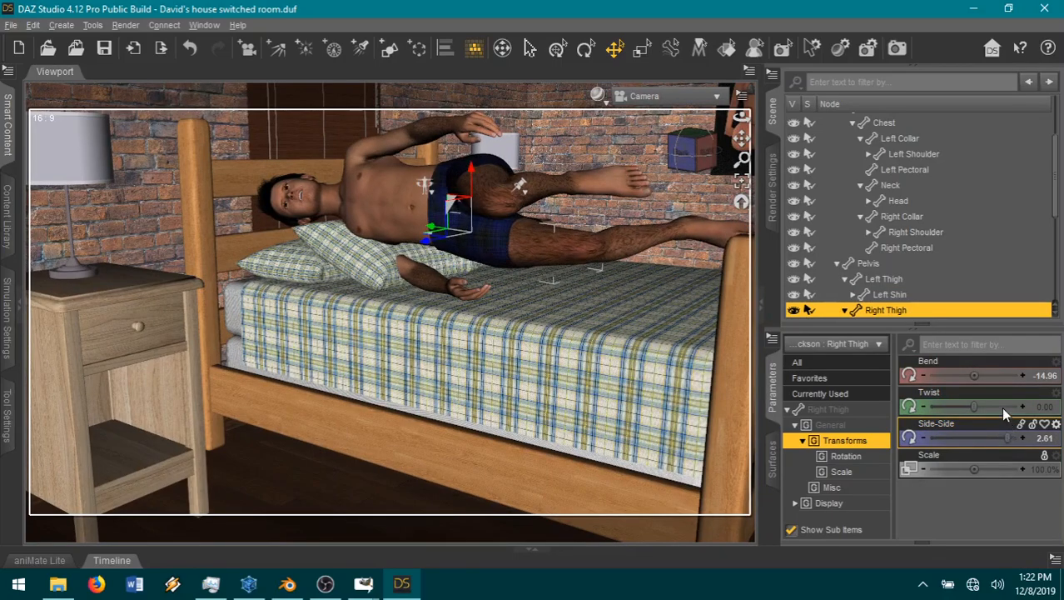
drag(974, 376, 988, 406)
Step: Lower the whole Jackson figure onto the mattress, to about 88.90 in yTranslate
drag(680, 150, 649, 173)
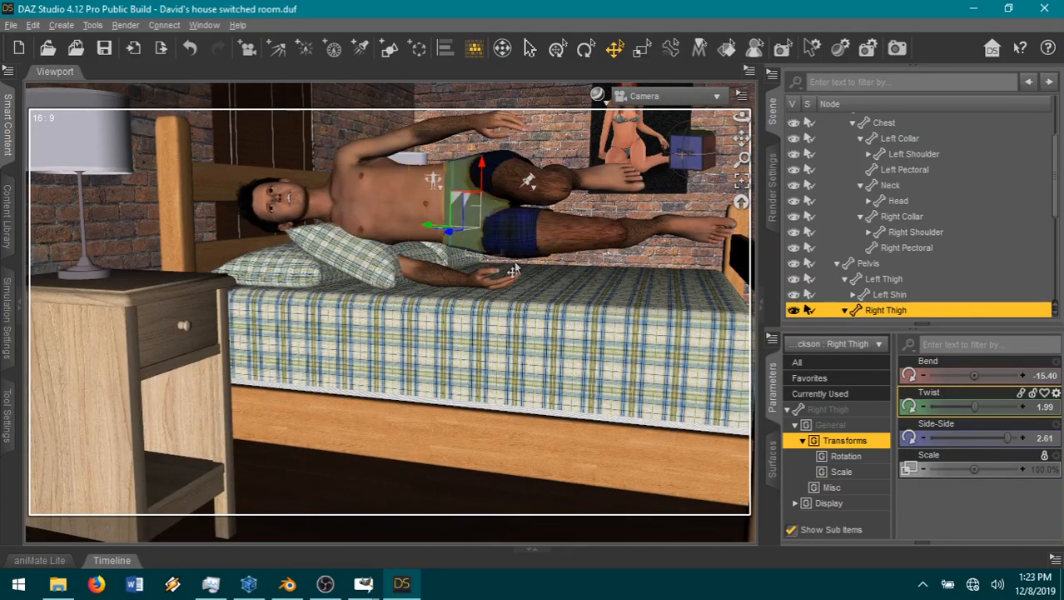
click(540, 226)
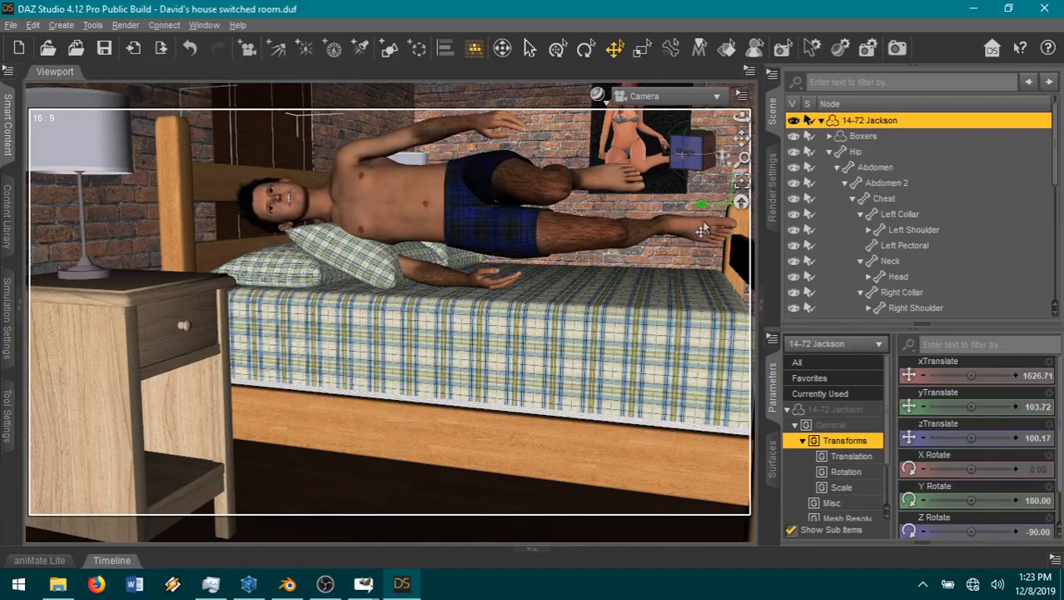
scroll(690, 273, down, 4)
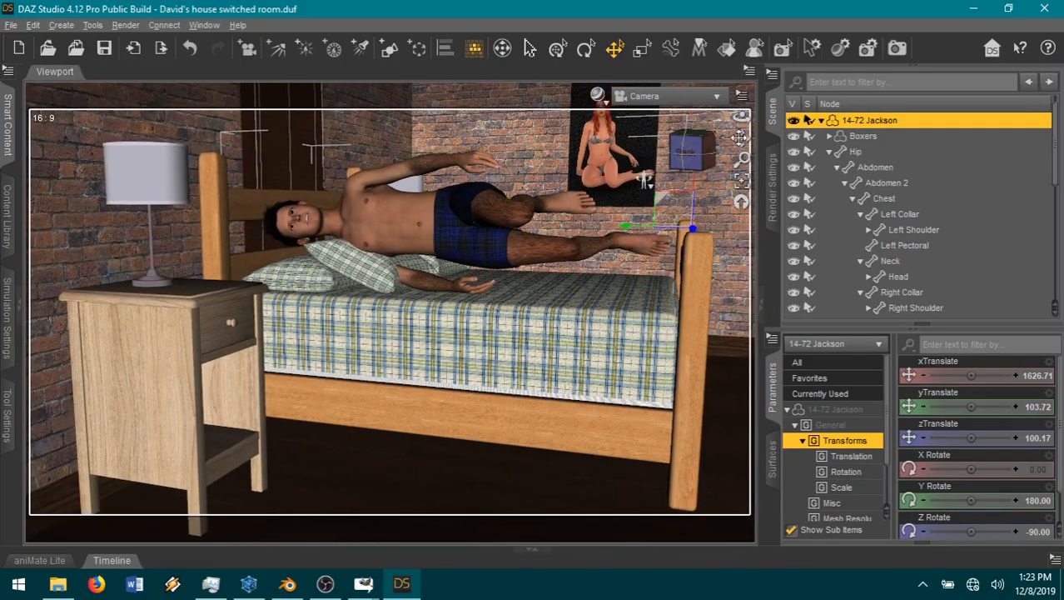
middle_drag(680, 223, 633, 231)
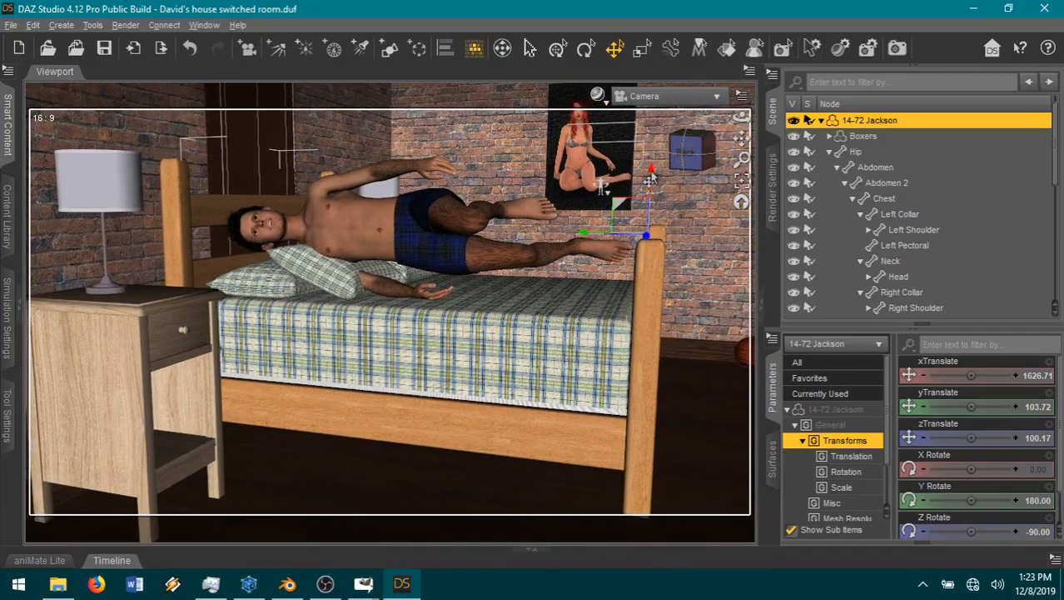
drag(651, 176, 648, 222)
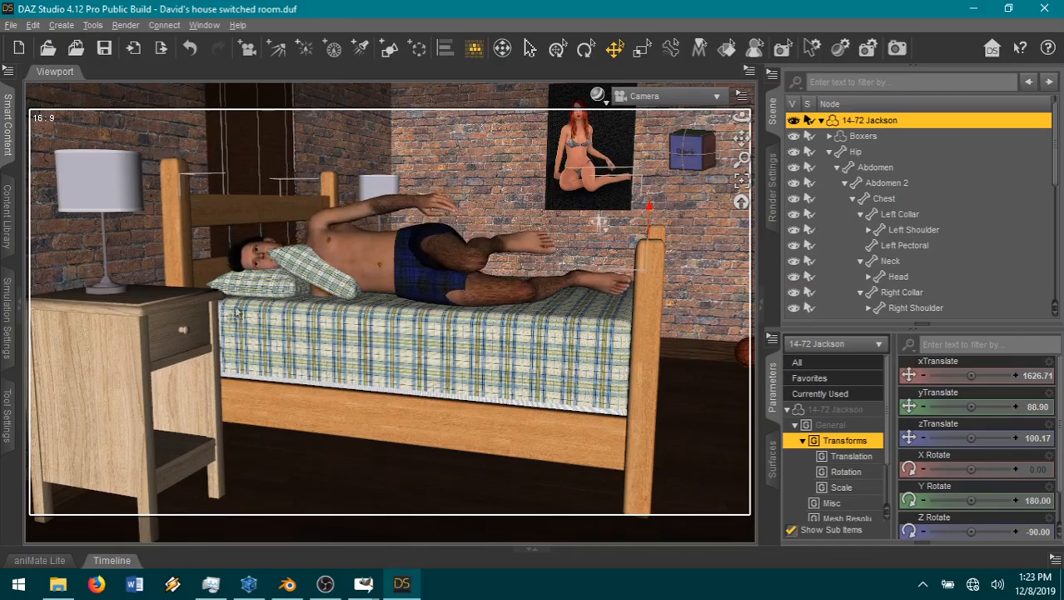
Step: Rotate Jackson's Right Shoulder to a Twist of 60 and a Front-Back of about 8.6
click(320, 300)
click(888, 309)
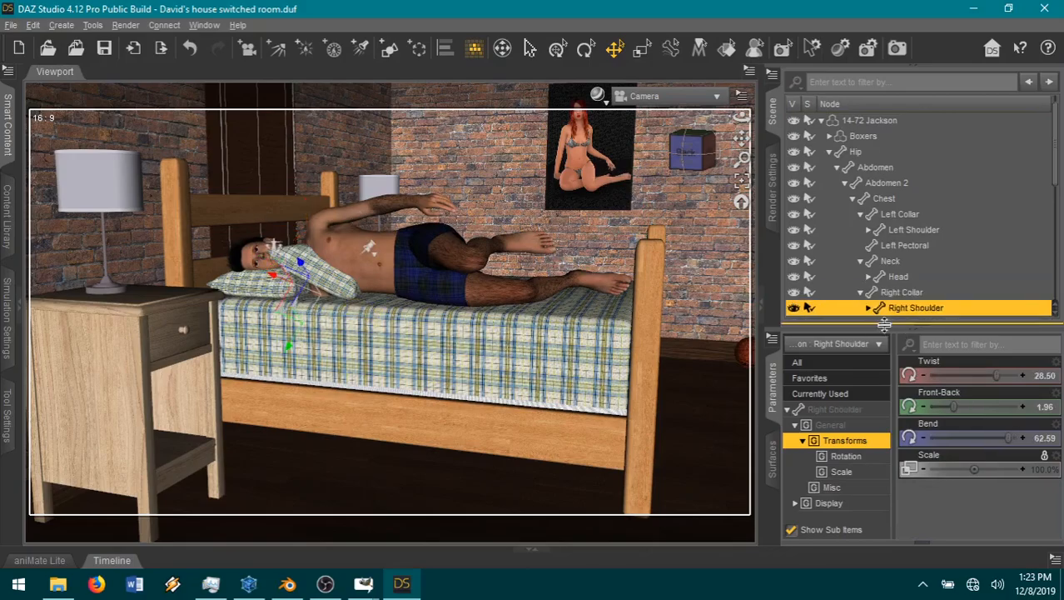
drag(961, 411, 984, 406)
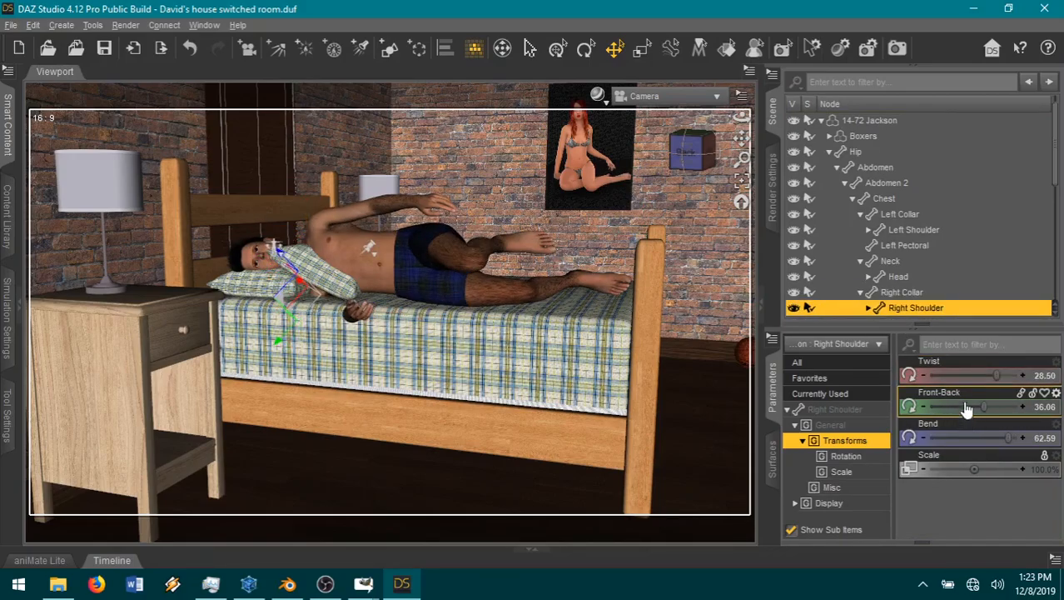
drag(701, 157, 488, 268)
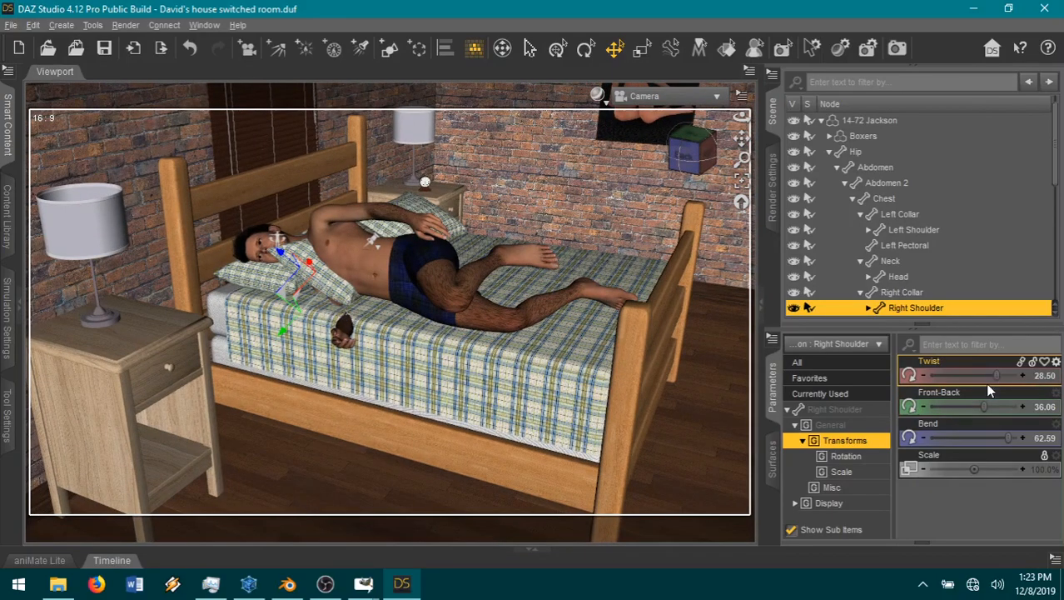
drag(1002, 376, 1058, 376)
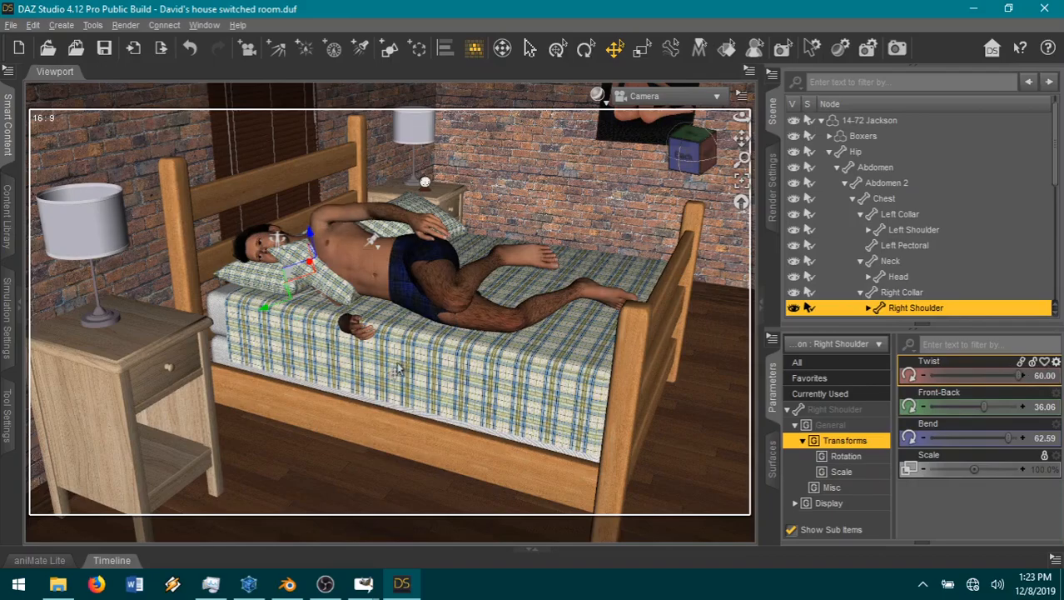
drag(985, 406, 958, 406)
Step: Bring Jackson's right arm forward with the Right Collar's Front-Back at 26 and the Right Shoulder's Front-Back at about 35
click(1009, 290)
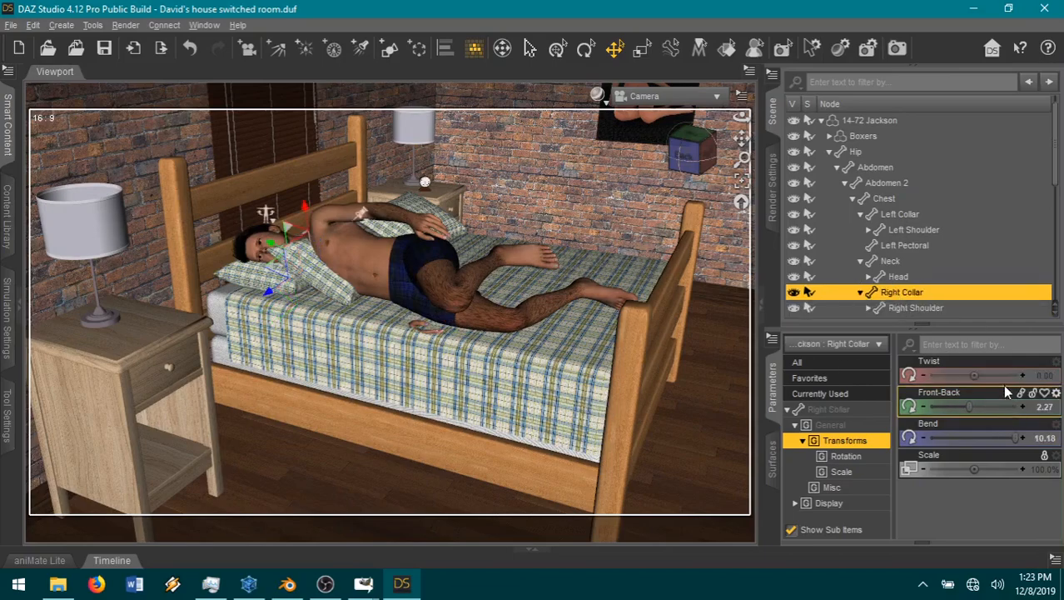
drag(966, 404, 1046, 406)
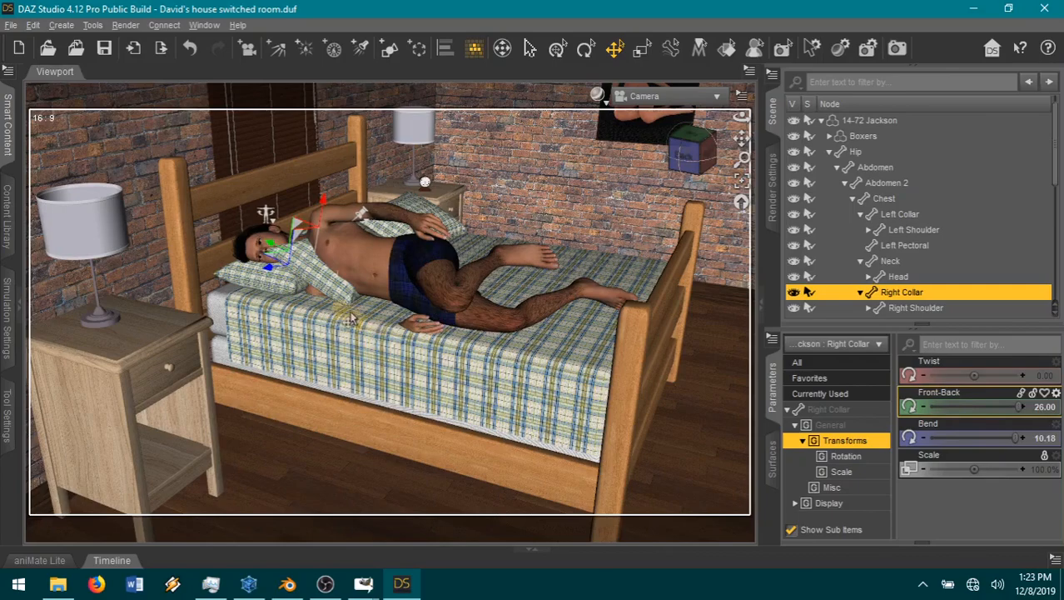
click(916, 307)
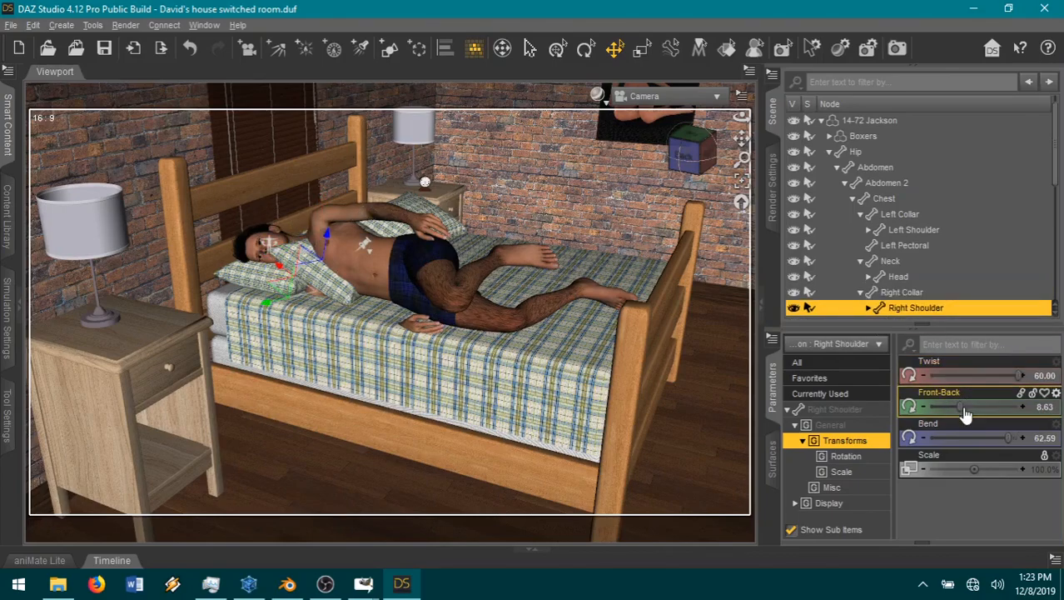
drag(953, 406, 984, 405)
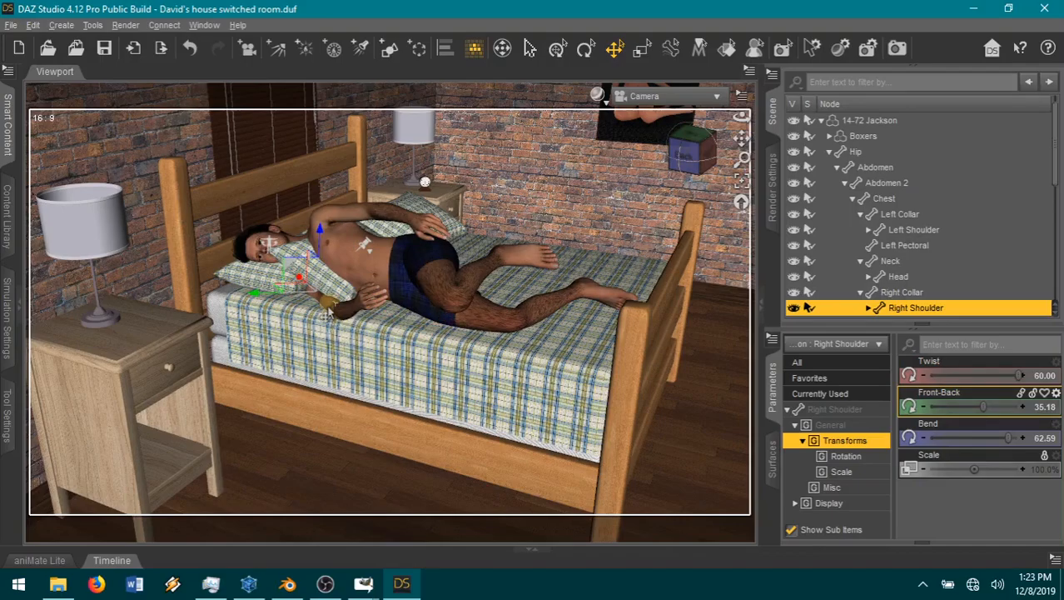
Step: Rest Jackson's right lower arm on the mattress by setting the Right ForeArm's Bend to -20 and Twist to 55
click(362, 300)
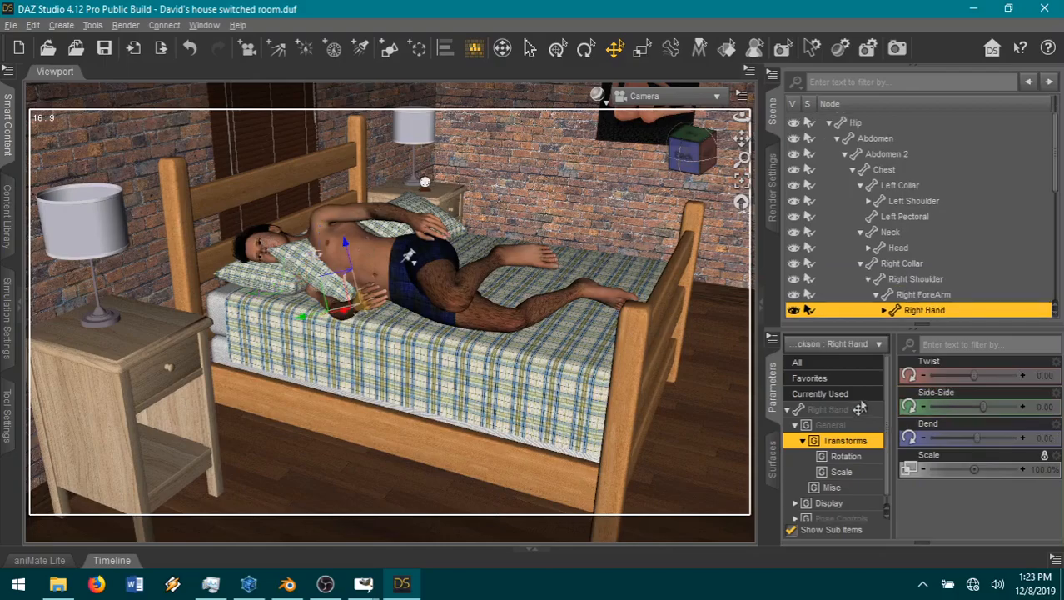
click(348, 322)
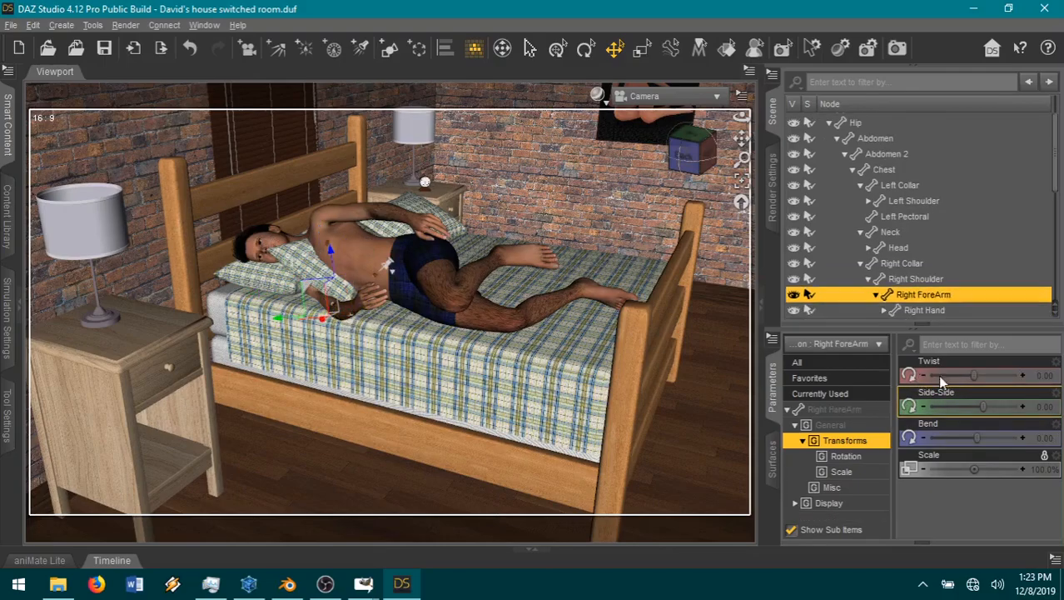
drag(946, 408, 926, 393)
drag(983, 375, 1029, 378)
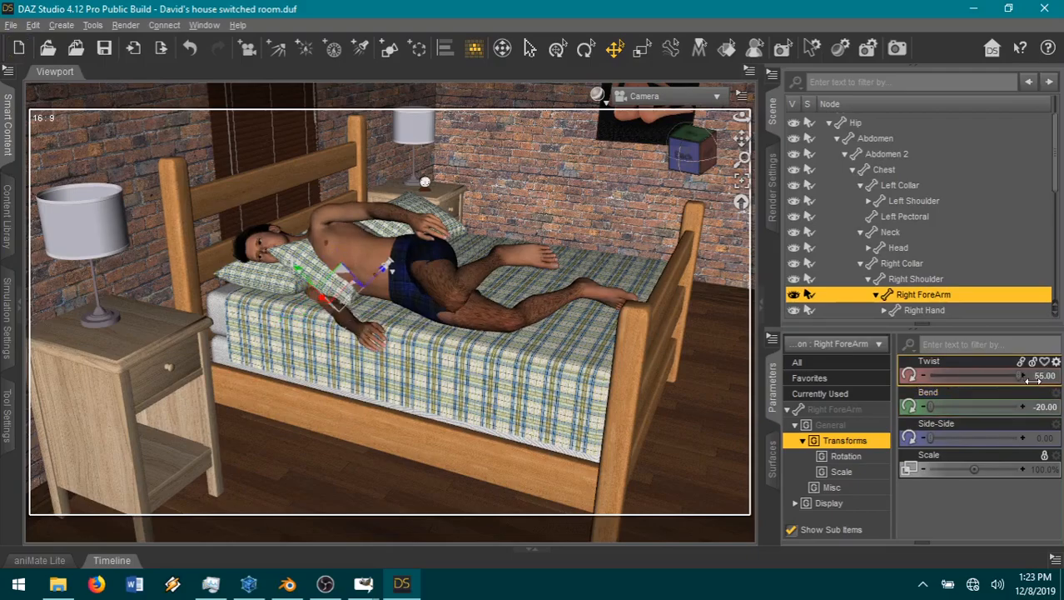
Step: Move the whole Jackson figure farther onto the bed, to about 1618 in xTranslate and 116 in zTranslate
click(433, 386)
click(436, 305)
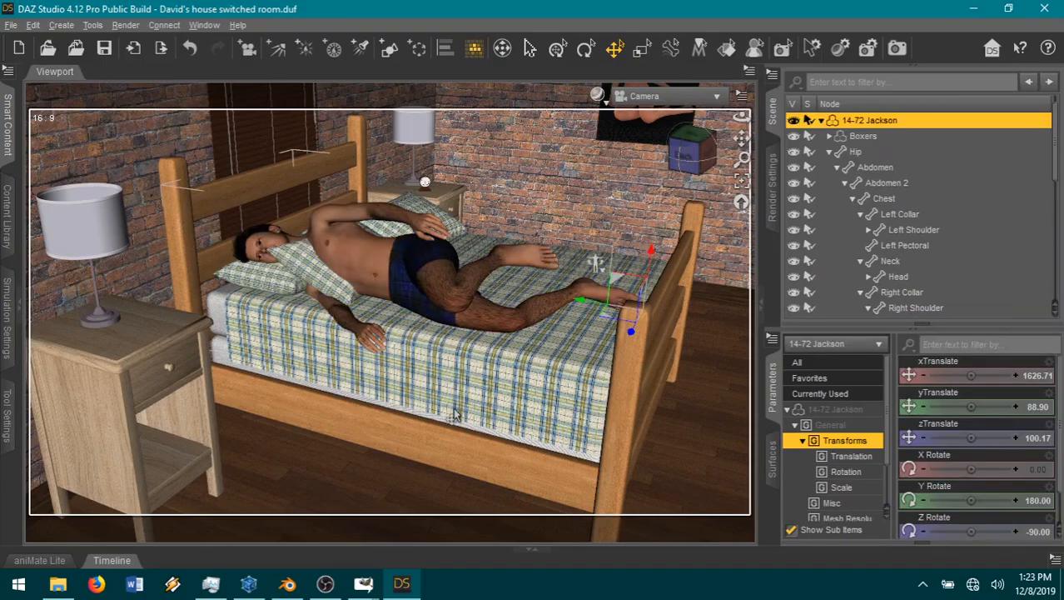
drag(608, 319, 635, 314)
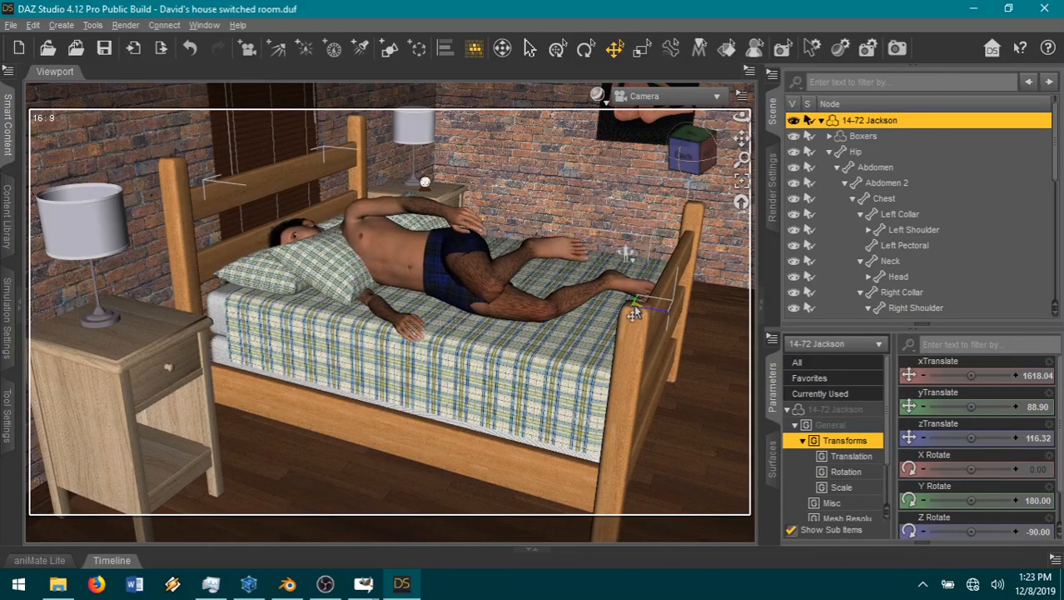
Step: Increase the Bend of Jackson's Right Shin to about 87
drag(685, 153, 711, 165)
click(568, 284)
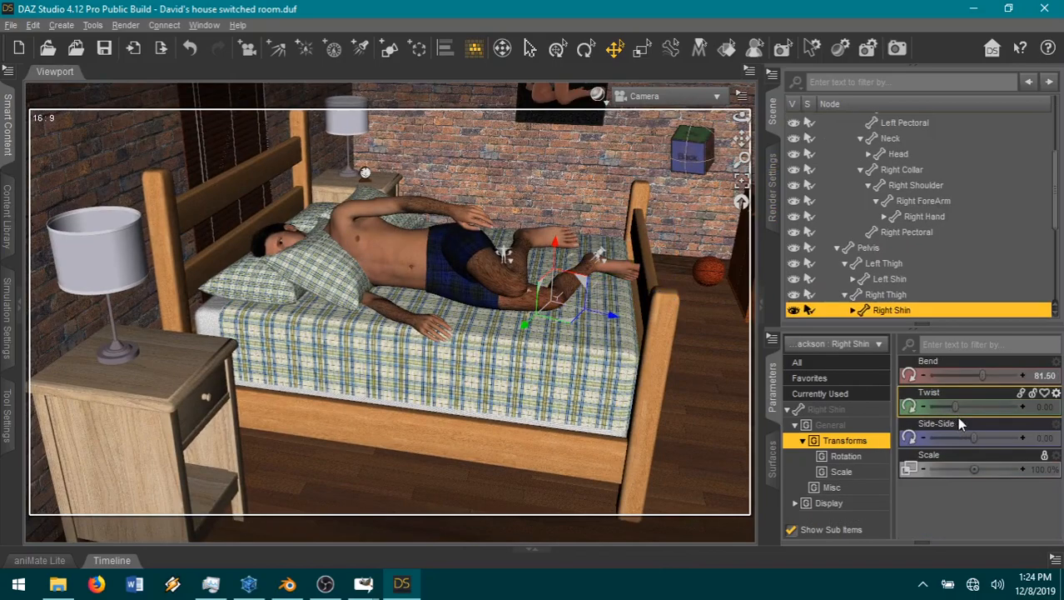
drag(986, 374, 986, 374)
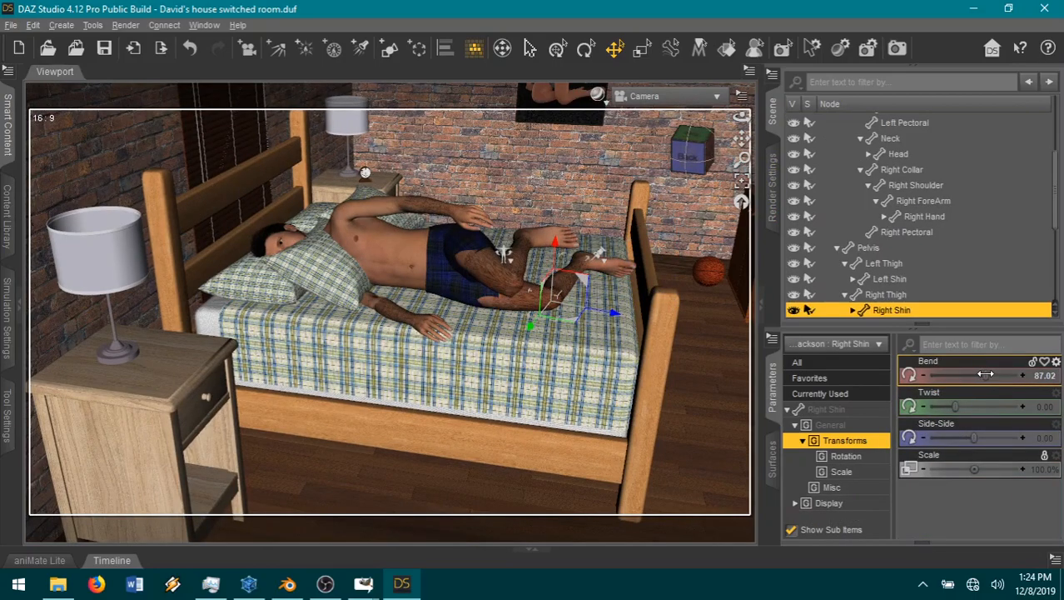
Step: Reposition Jackson's upper leg by setting the Left Thigh's Side-Side to -15 and Twist to about 17
click(487, 271)
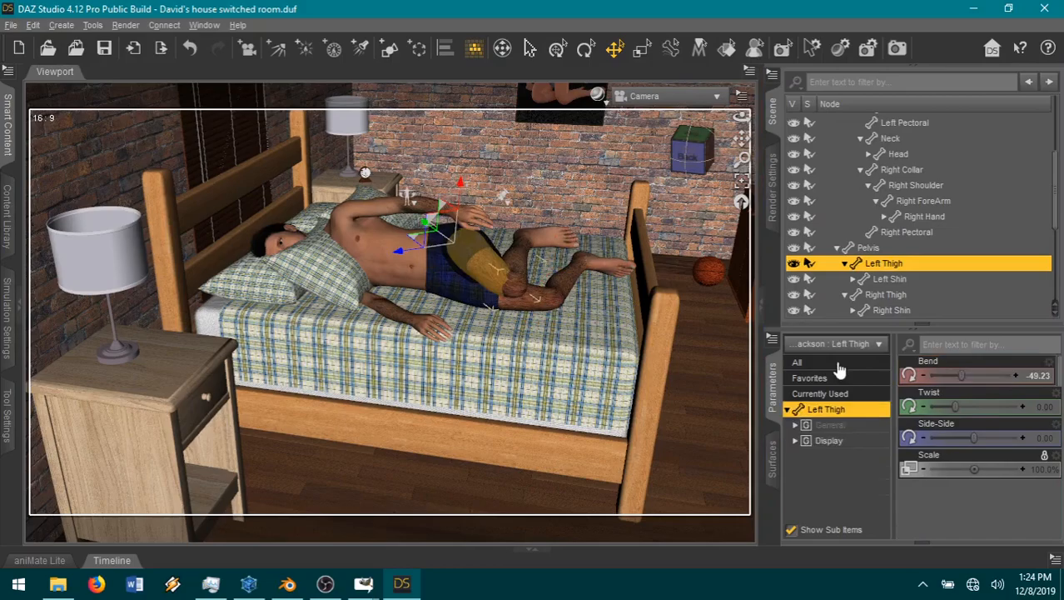
drag(923, 437, 946, 442)
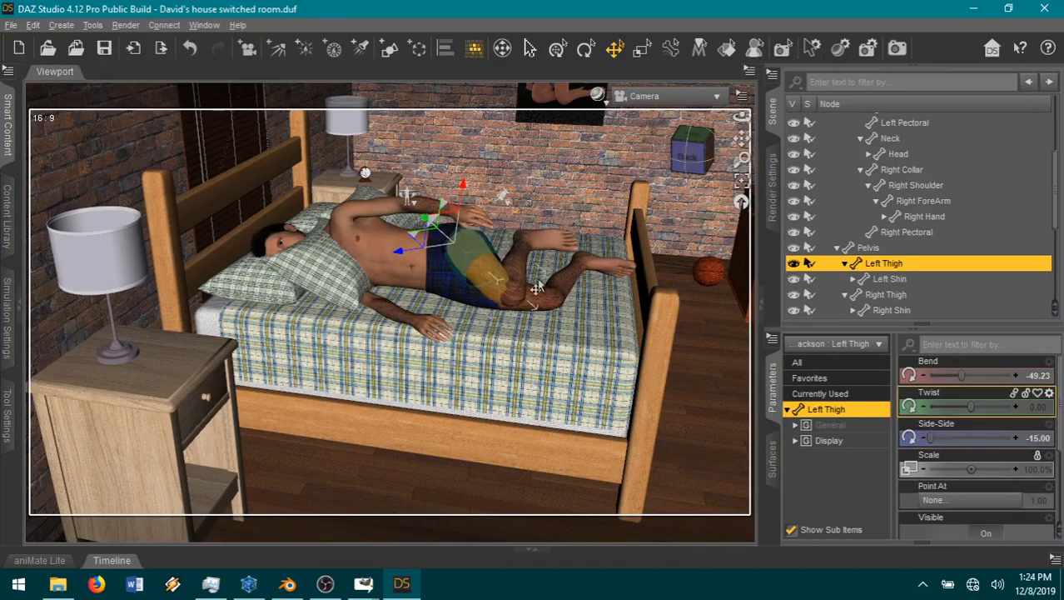
drag(974, 405, 983, 406)
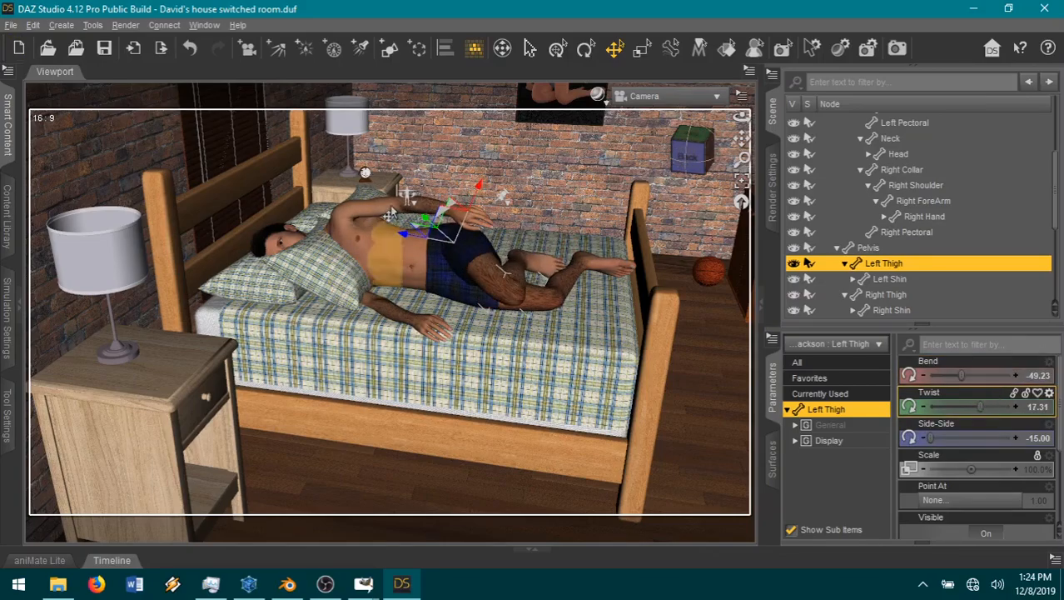
Step: Bring Jackson's left arm down in front of his chest and set the Left ForeArm's Bend to about -81
click(362, 241)
drag(938, 439, 919, 438)
drag(982, 406, 959, 408)
click(409, 243)
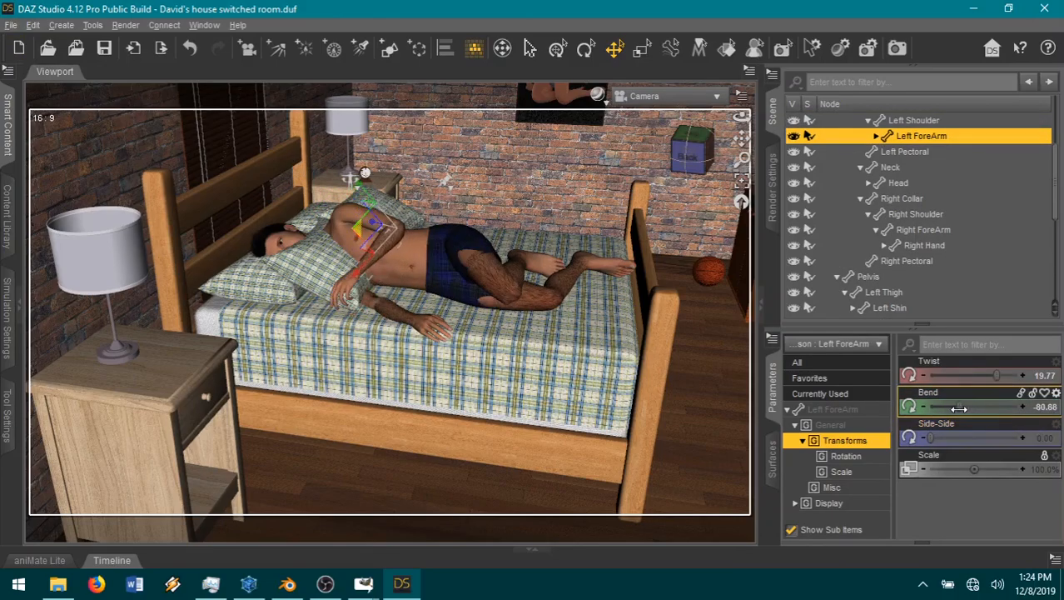
Step: Turn off the limits on the Twist of Jackson's Right Shoulder and raise that Twist to about 86
drag(742, 140, 773, 142)
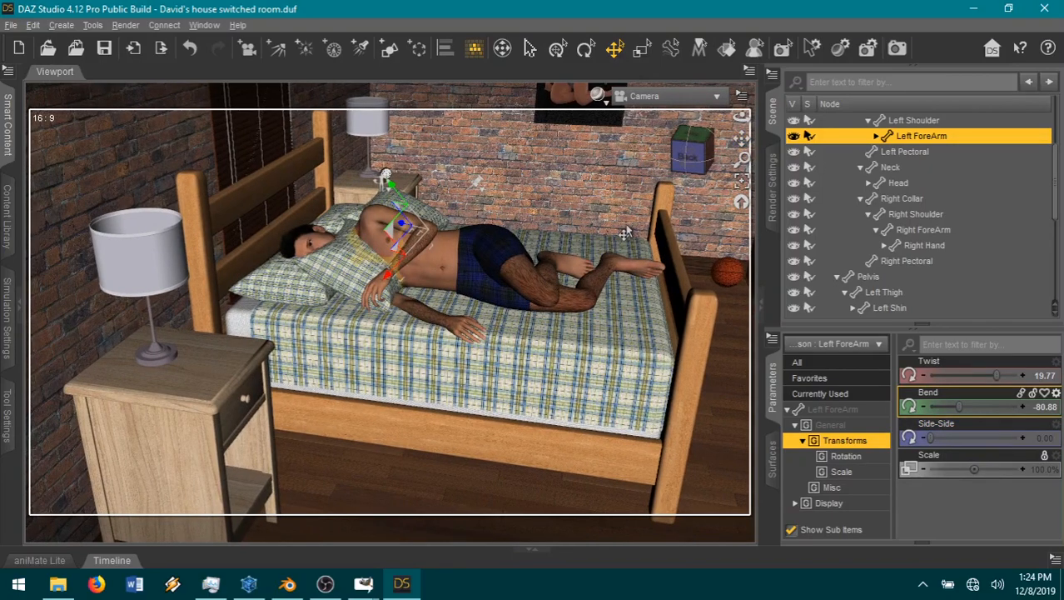
click(402, 306)
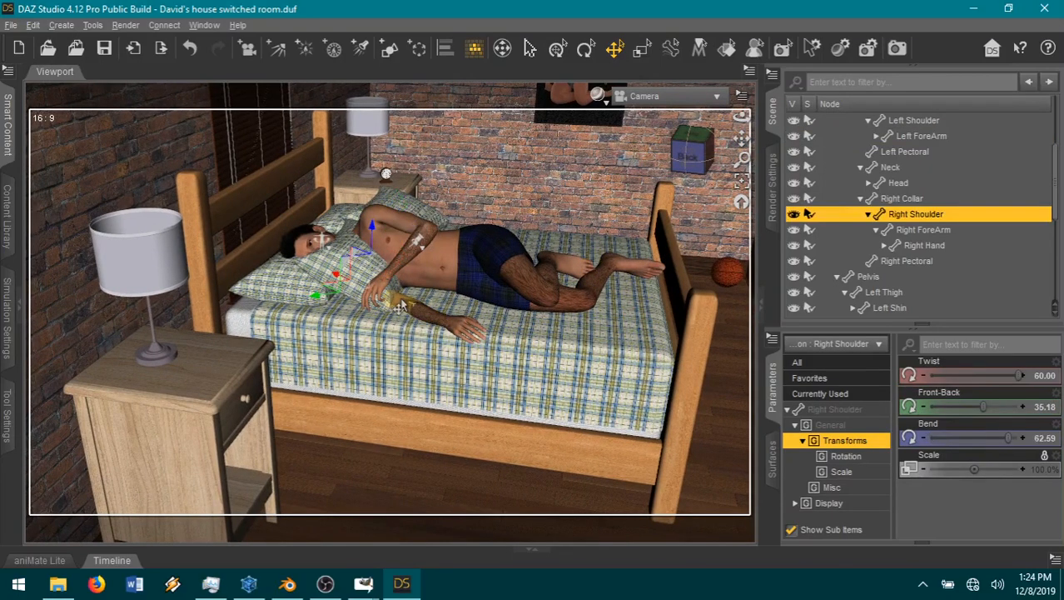
click(1056, 362)
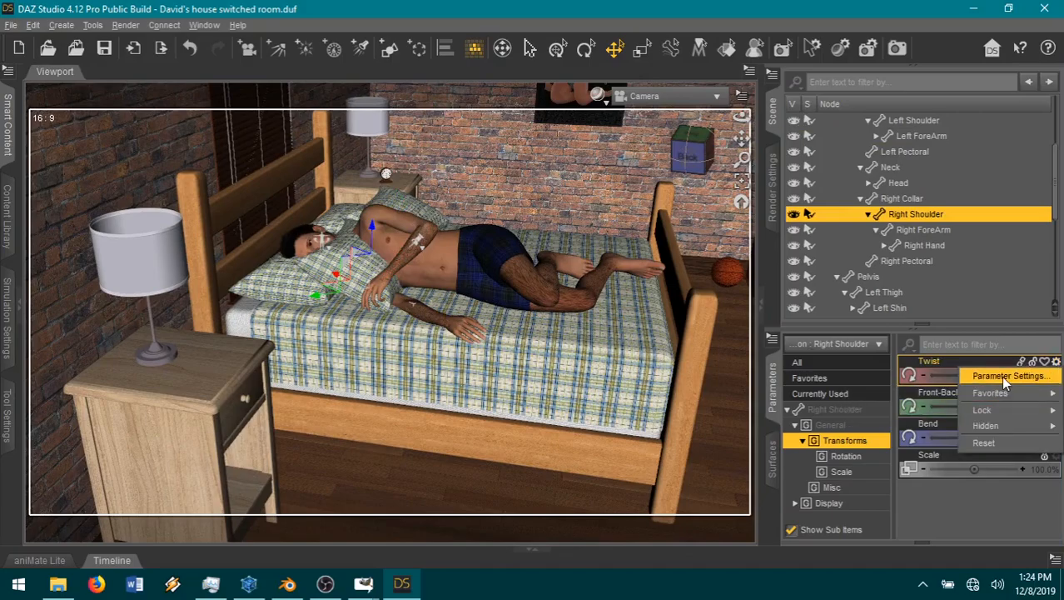
click(1000, 374)
click(343, 277)
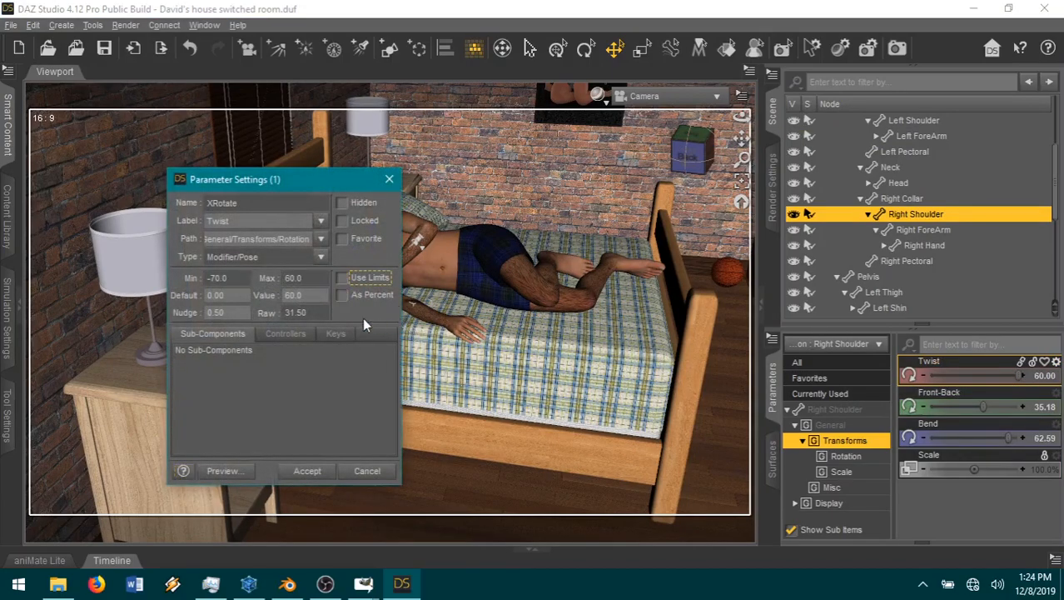
click(302, 472)
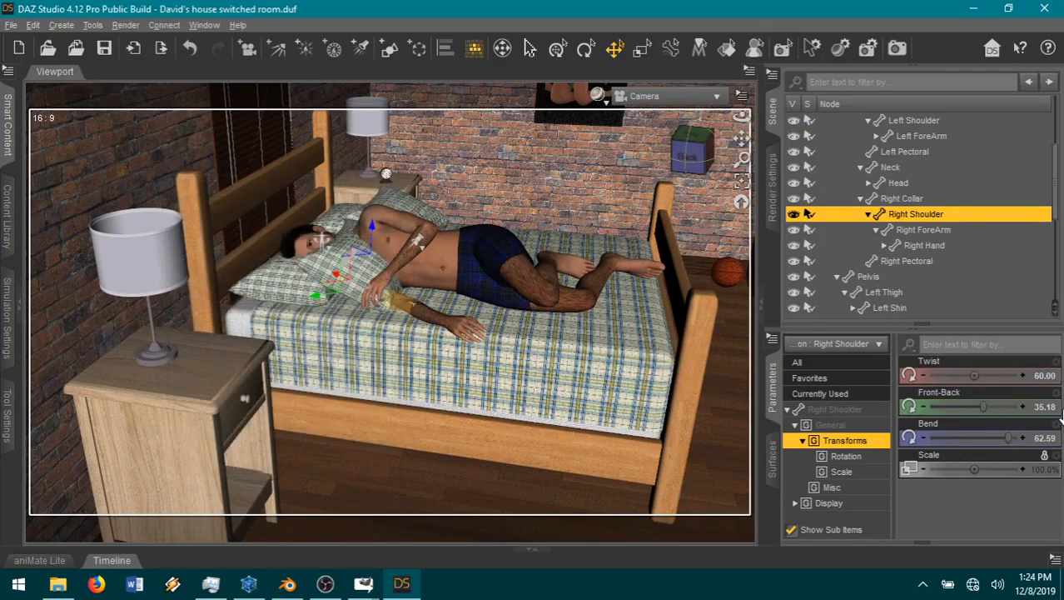
drag(972, 377, 992, 376)
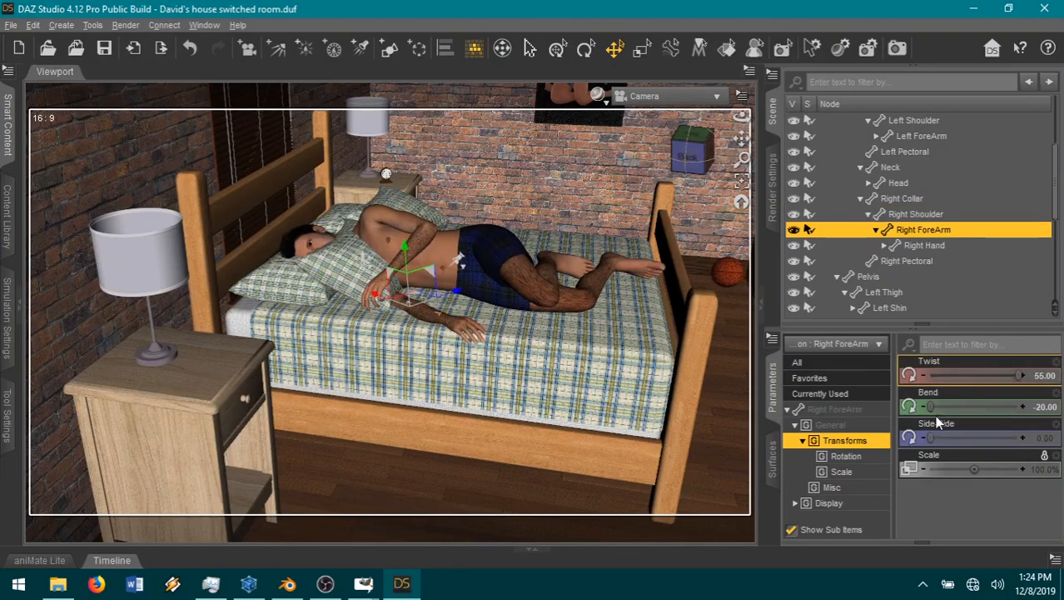
Step: Bend Jackson's Right ForeArm to about 32 and increase the Right Shoulder's Twist to about 124
drag(958, 392, 991, 393)
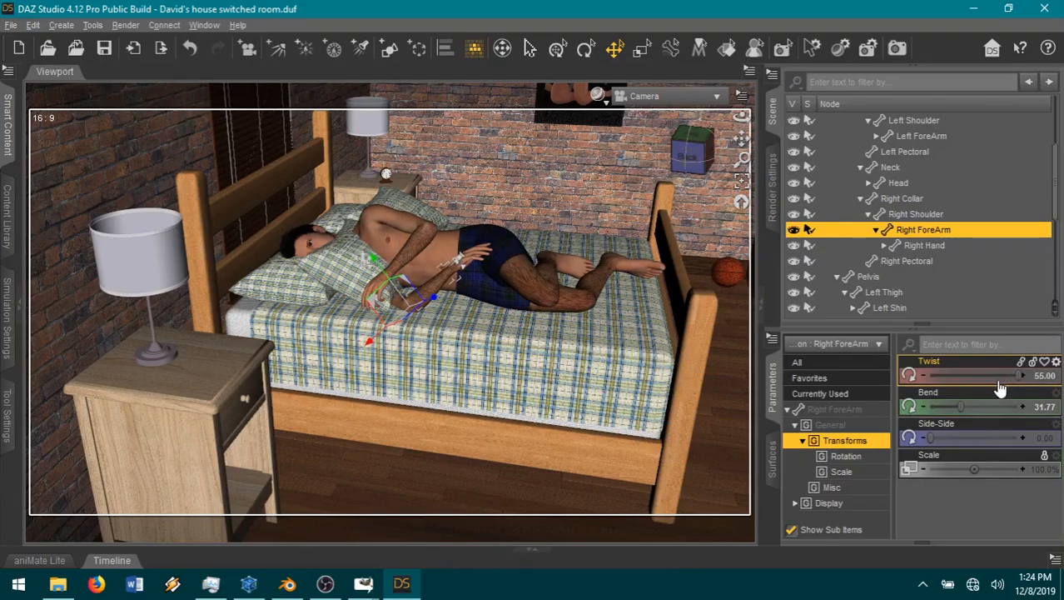
click(392, 309)
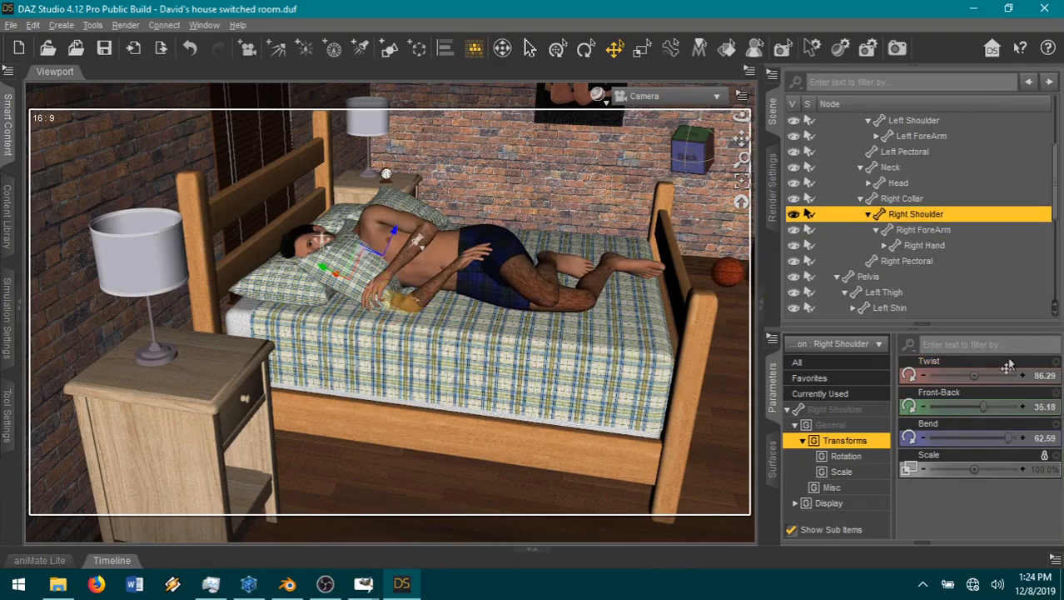
drag(975, 376, 996, 375)
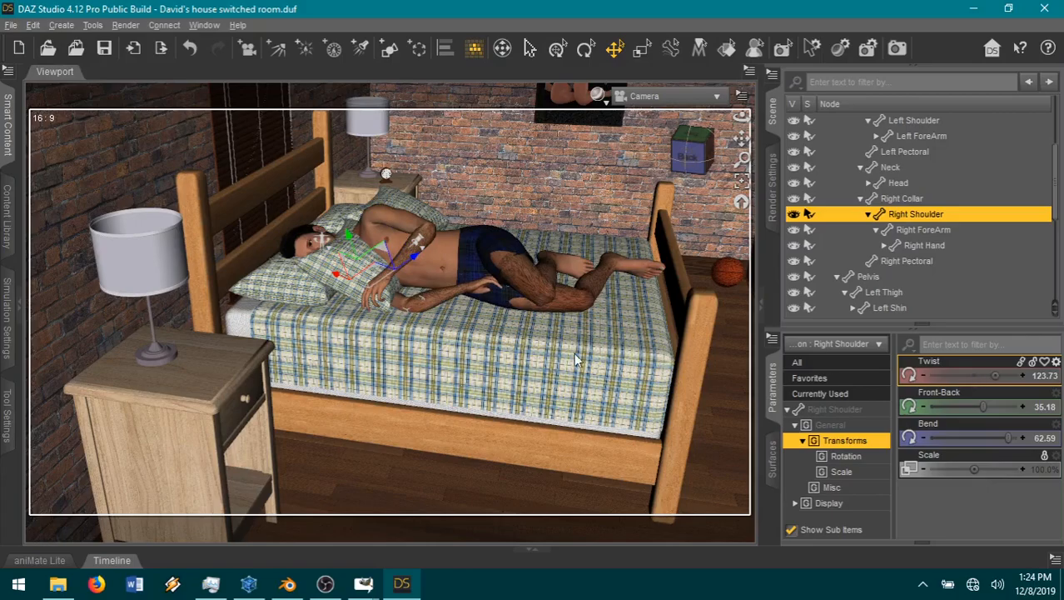
Step: Lay Jackson's lower arm along the mattress with the Right ForeArm's Bend at about 12 and Twist at about 19
click(435, 300)
drag(966, 409, 950, 406)
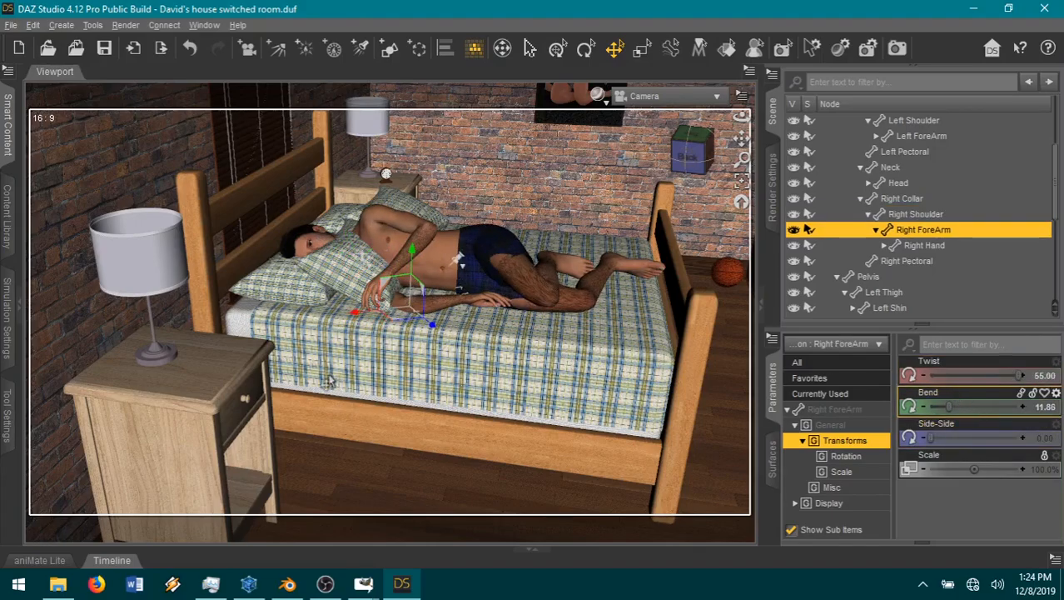
drag(1015, 374, 998, 375)
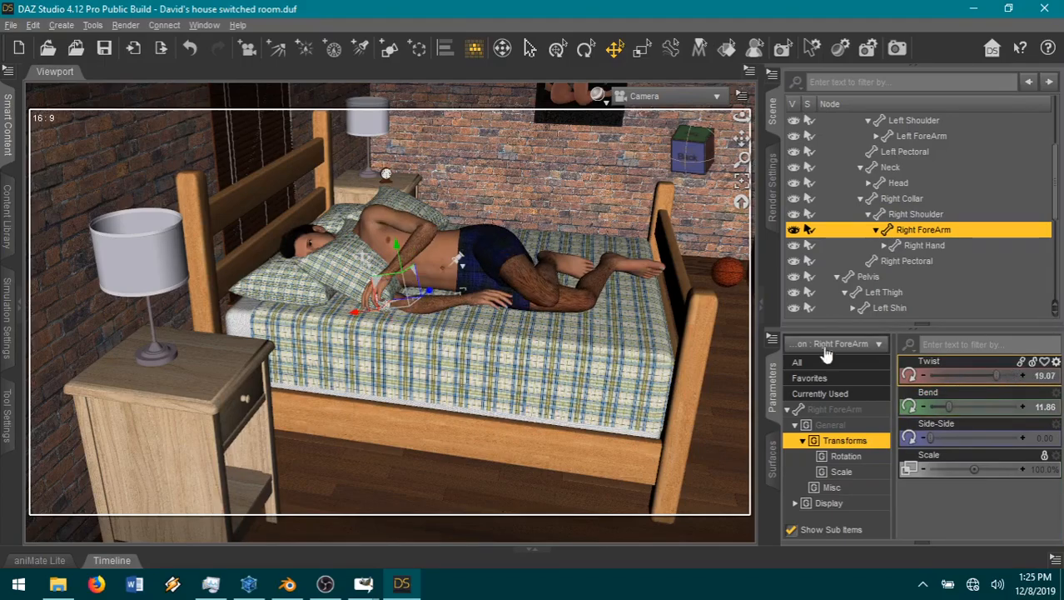
Step: Close Jackson's eyes by setting the Head's favorite morph Eyes Closed to 1.00
scroll(908, 219, up, 3)
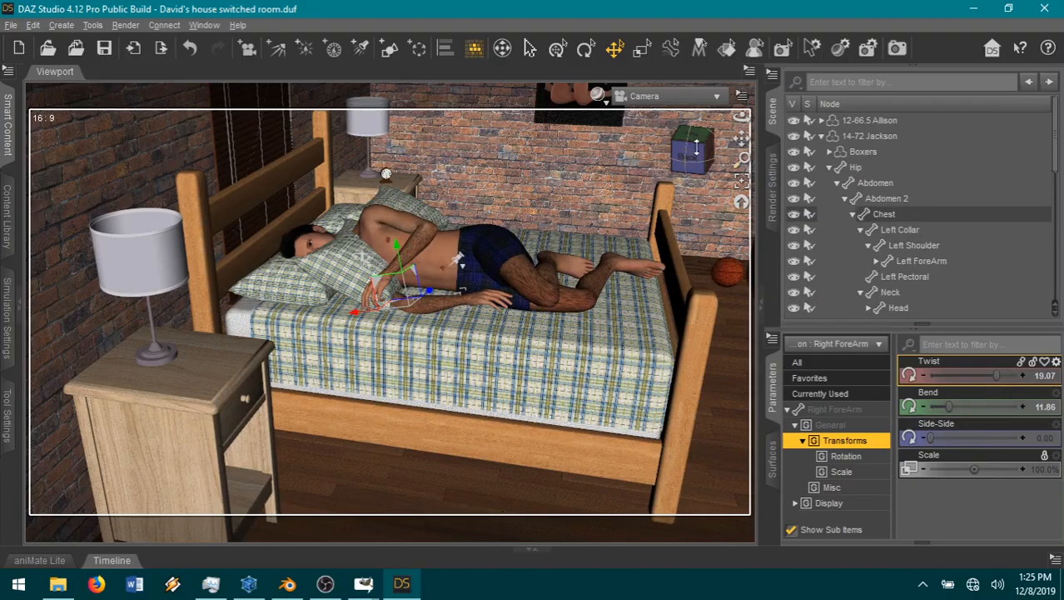
drag(697, 161, 825, 166)
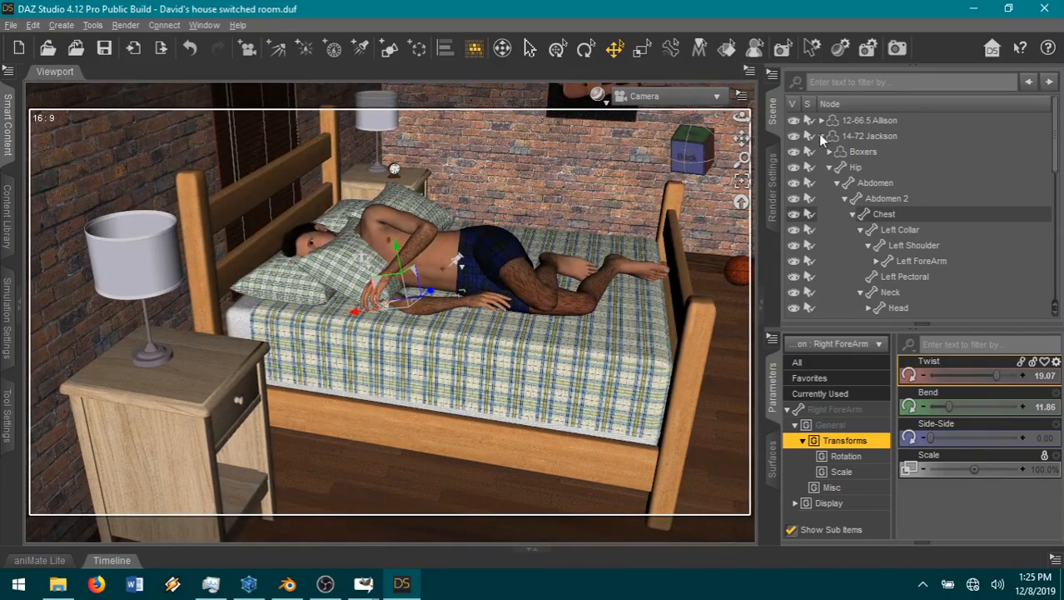
click(819, 135)
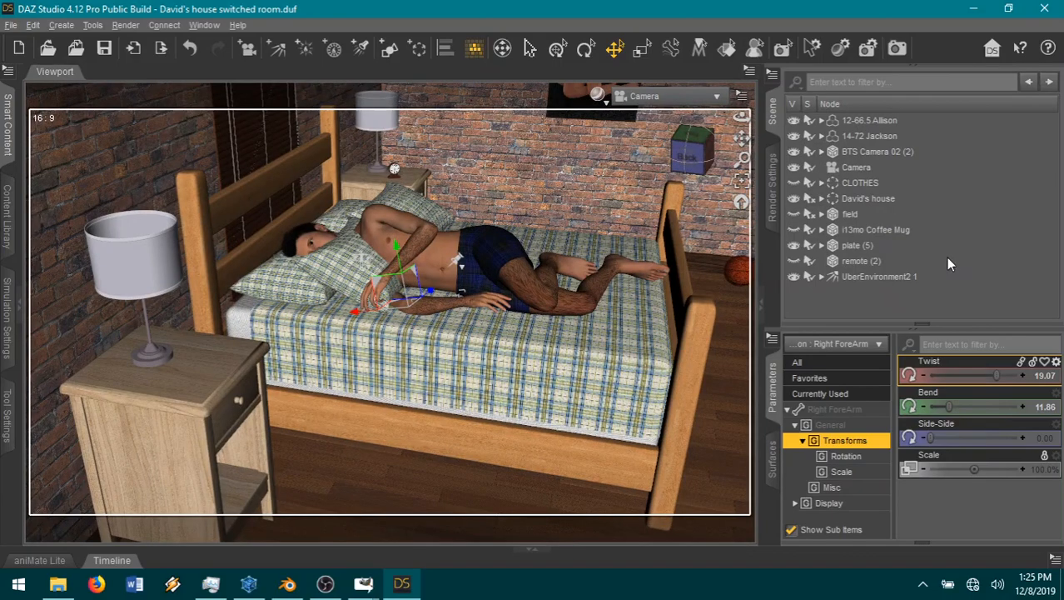
click(305, 241)
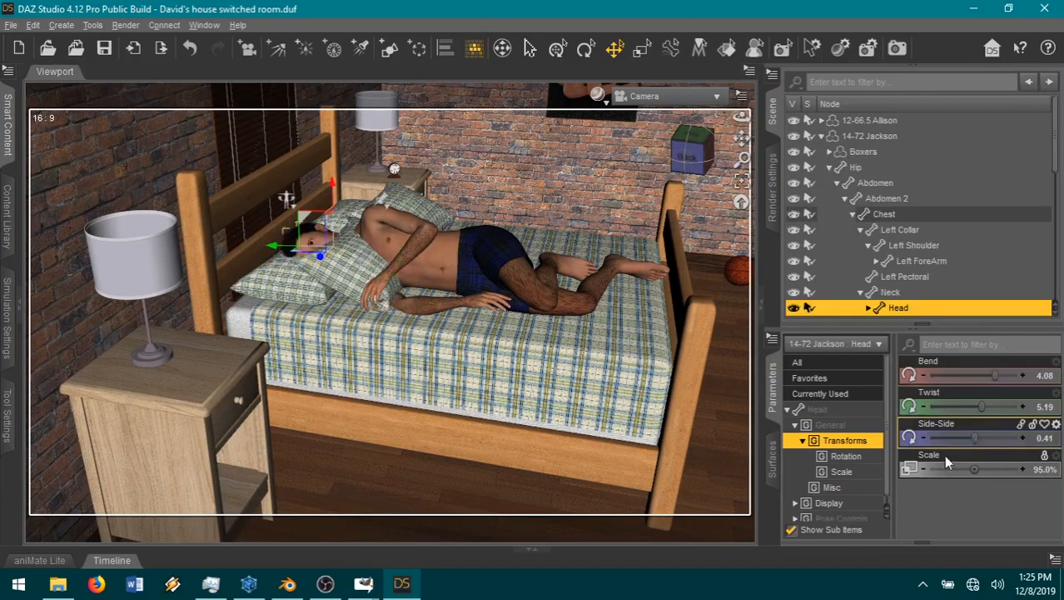
click(848, 380)
scroll(975, 474, down, 5)
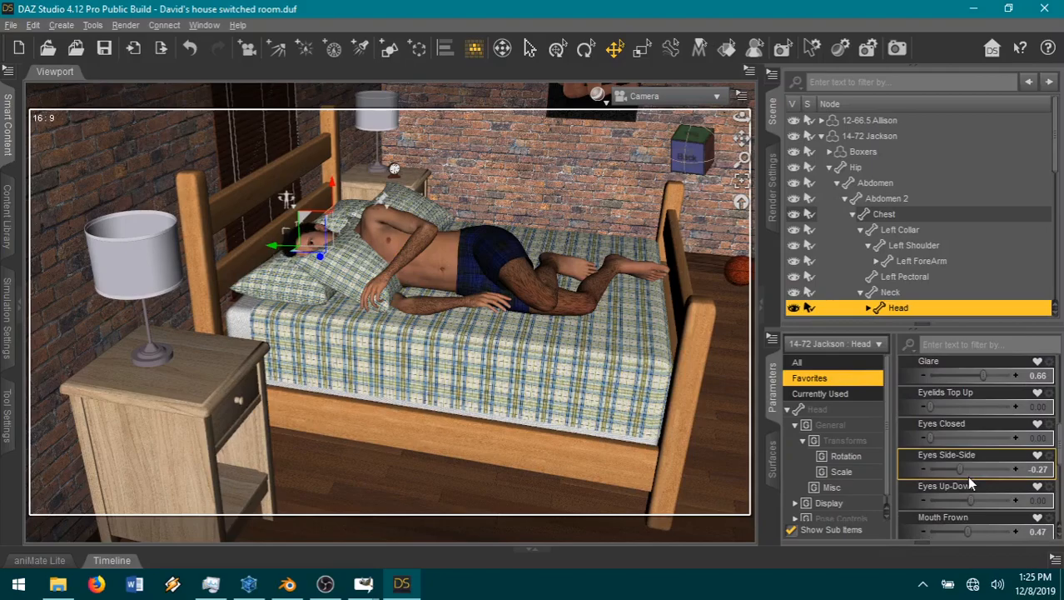
scroll(966, 474, down, 3)
drag(974, 437, 1016, 436)
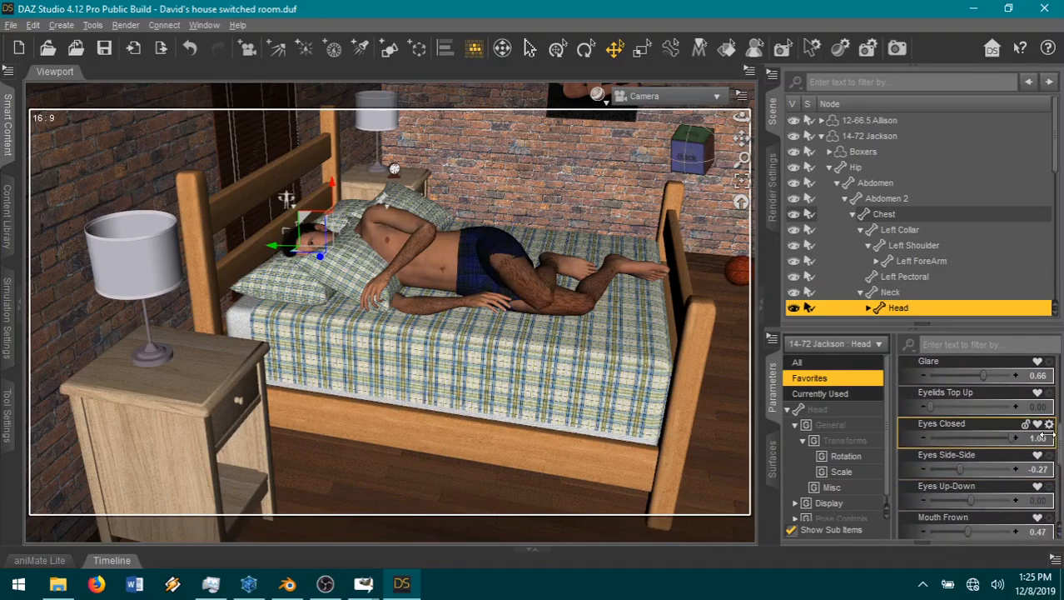
Step: Relax Jackson's expression by zeroing the Head's Glare, Eyes Side-Side and Mouth Frown morphs
click(1038, 362)
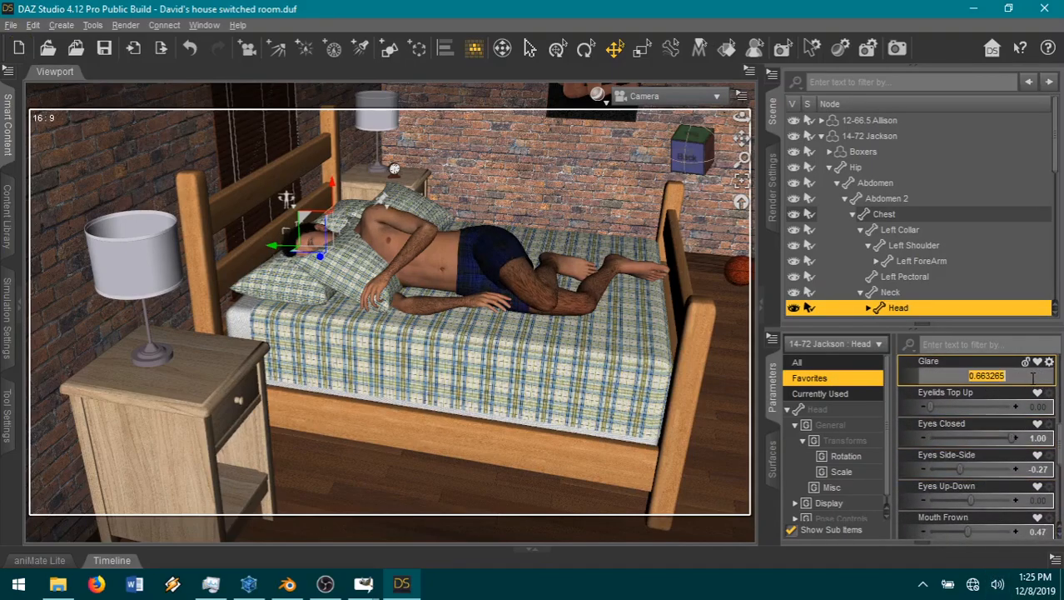
alt+click(1038, 473)
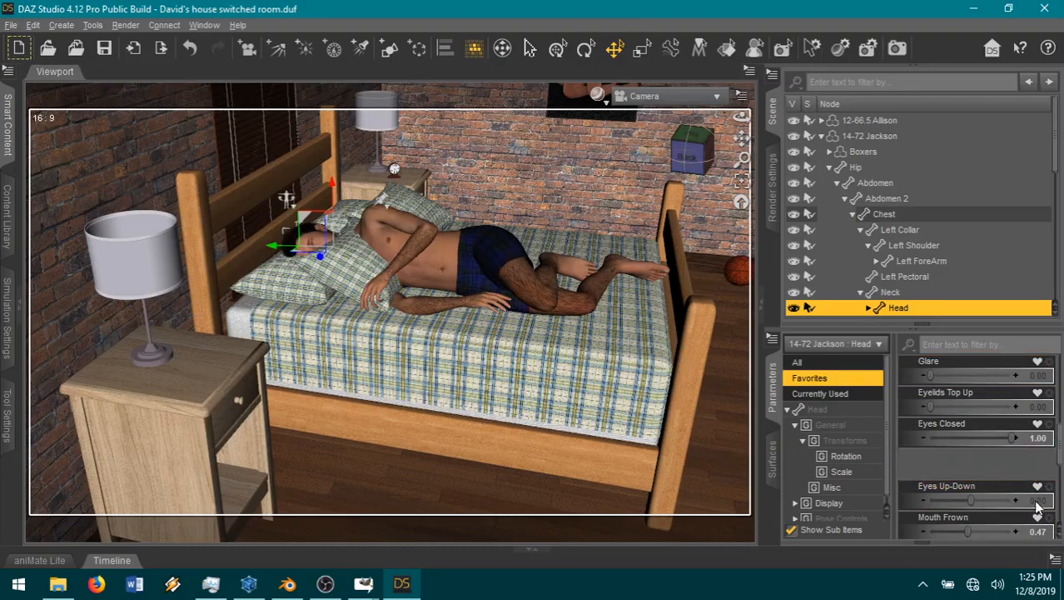
alt+click(1039, 530)
alt+click(1038, 529)
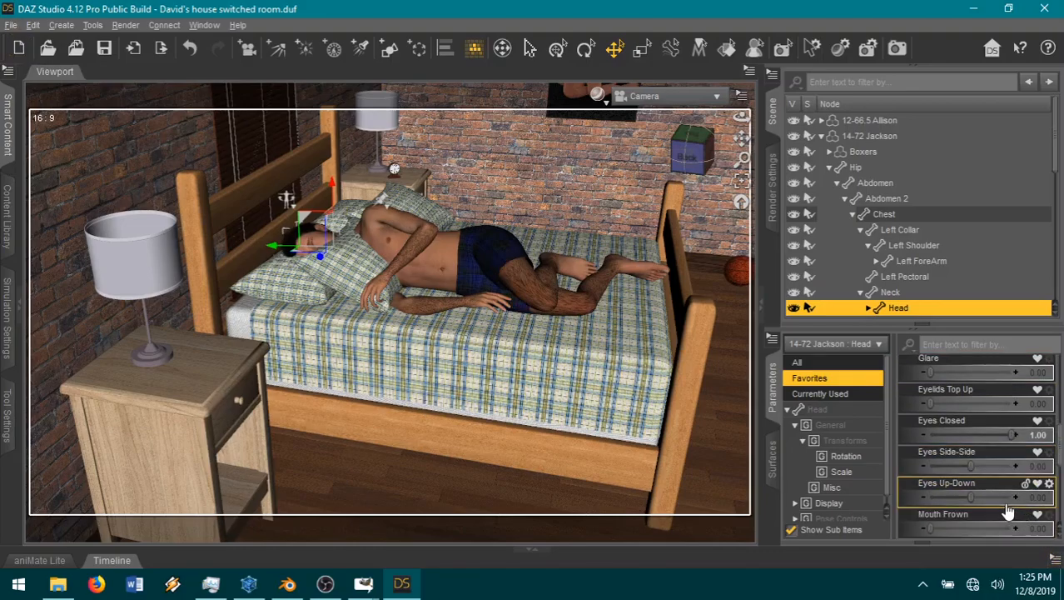
Step: Hide the blanket in the Jackson's bed group, under furniture Alex's room inside David's house
click(823, 137)
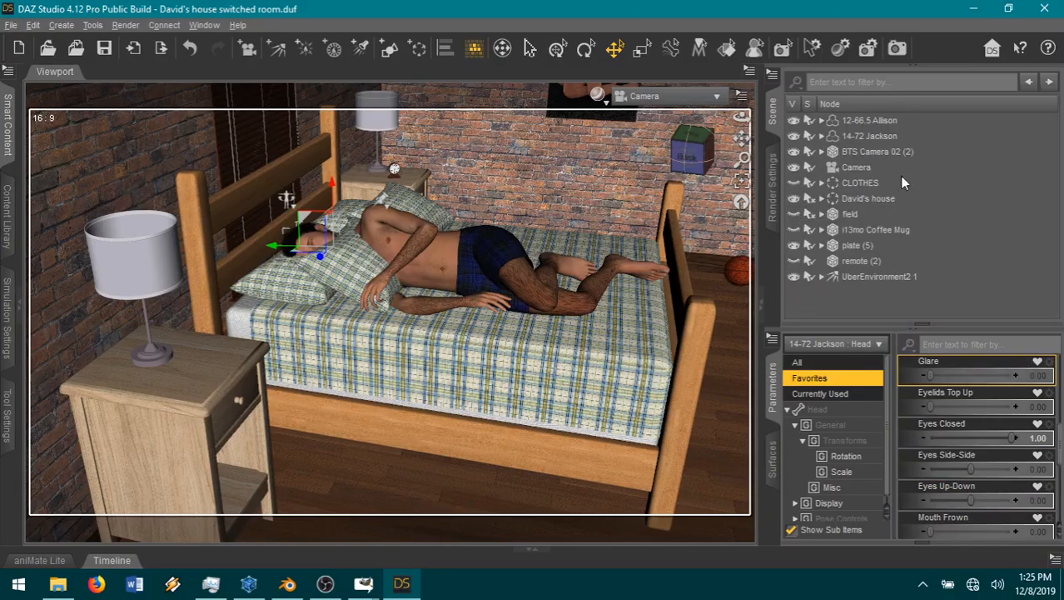
click(823, 198)
scroll(837, 194, down, 1)
click(829, 216)
scroll(913, 242, down, 5)
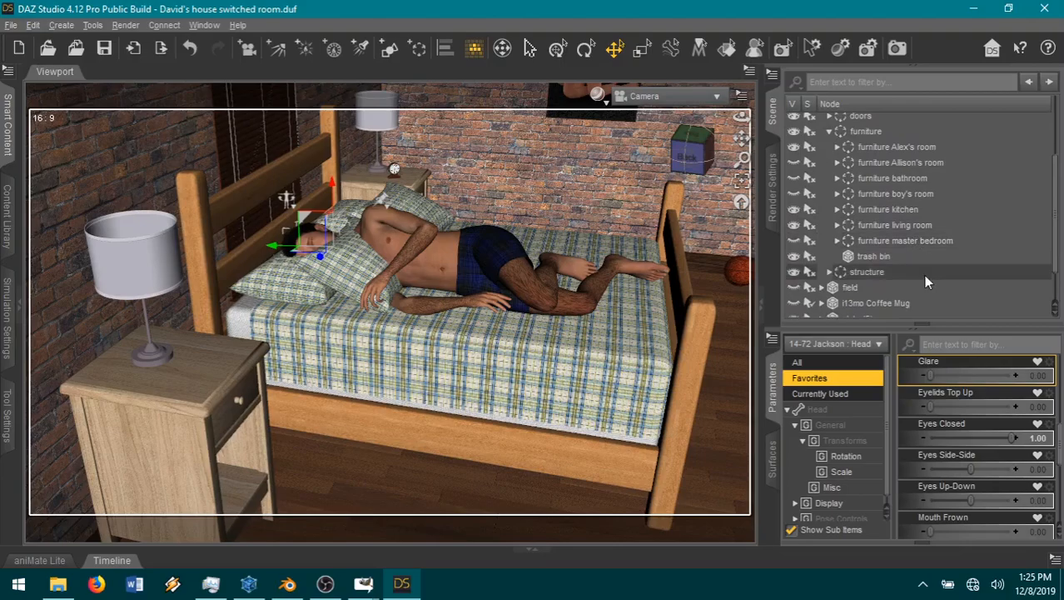
click(837, 147)
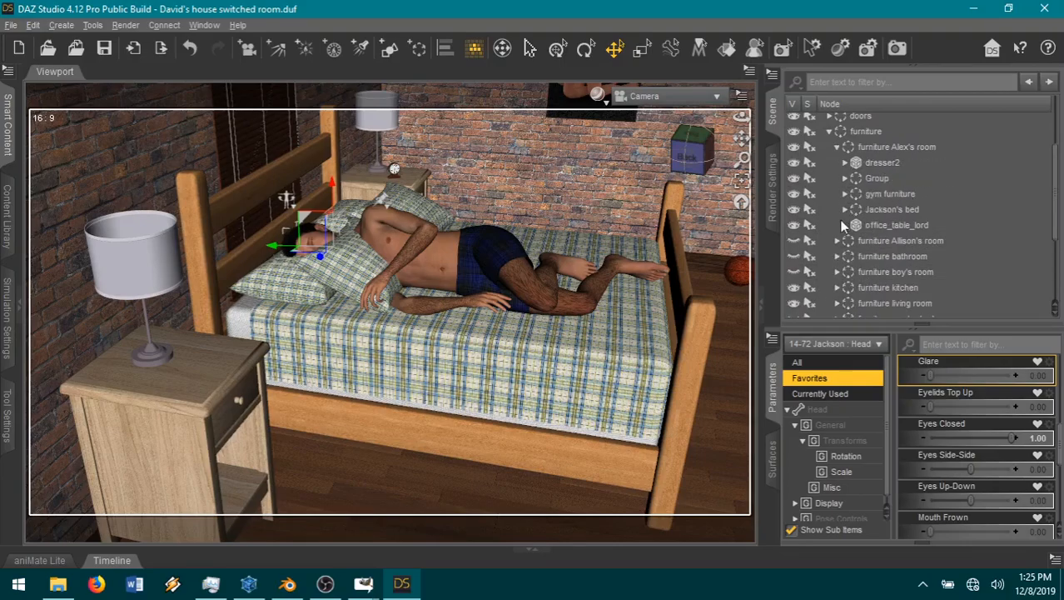
click(845, 179)
click(844, 179)
click(845, 209)
click(795, 242)
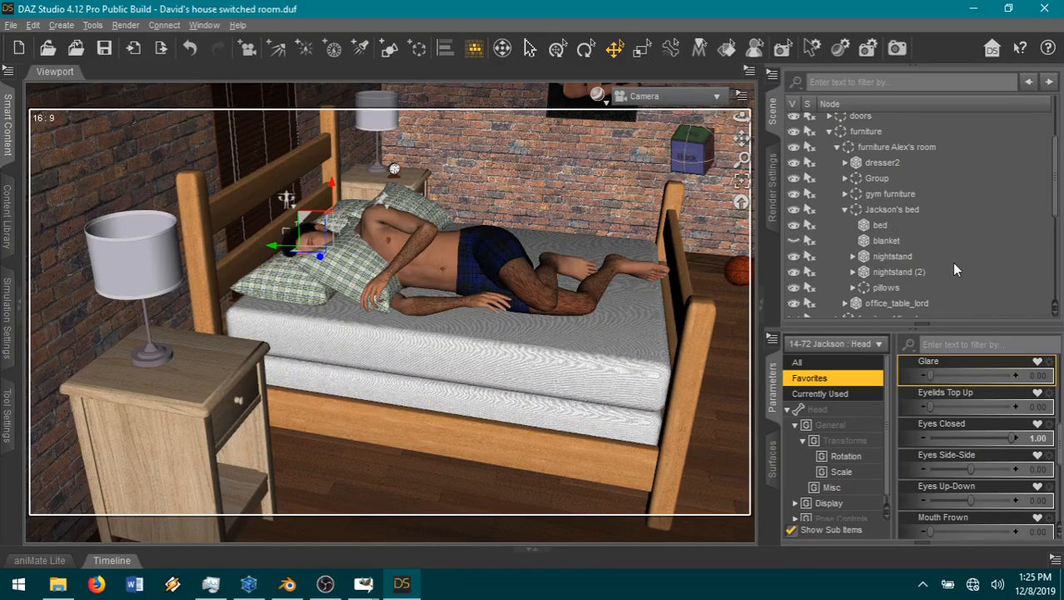
Step: Unparent the Jackson's bed group from the furniture of Alex's room
scroll(954, 263, down, 3)
scroll(949, 264, up, 3)
click(883, 209)
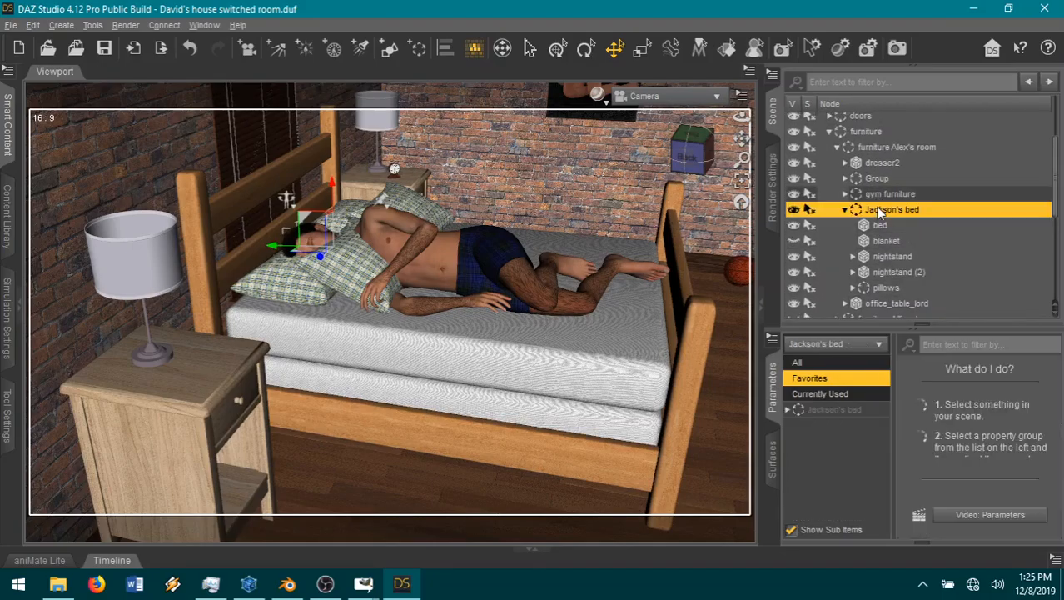
right_click(881, 209)
click(920, 286)
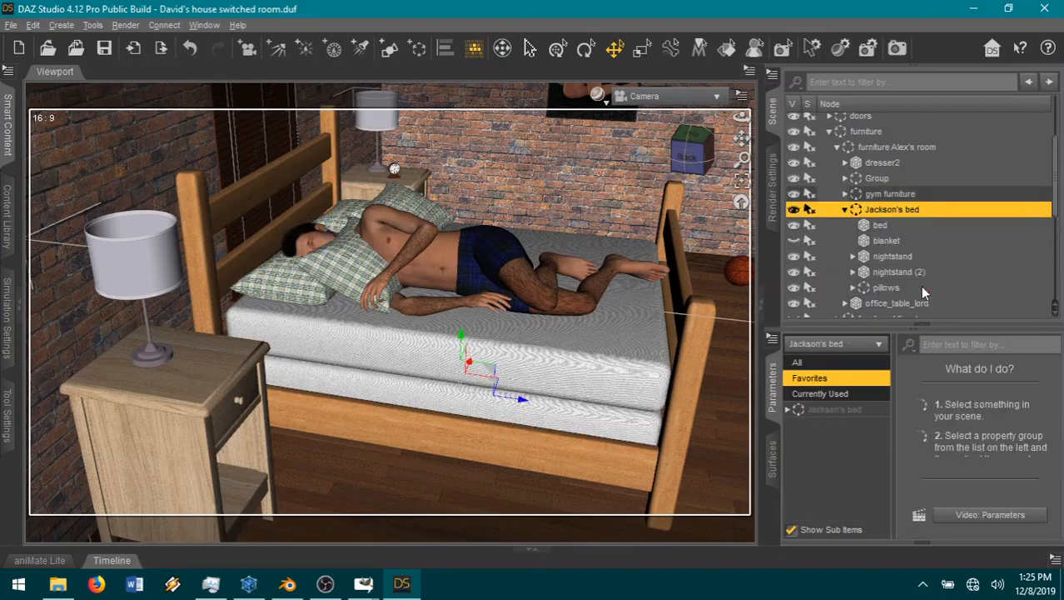
Step: Collapse the David's house group in the scene hierarchy, leaving Jackson's bed expanded at the top level
scroll(955, 229, down, 1)
scroll(952, 227, down, 4)
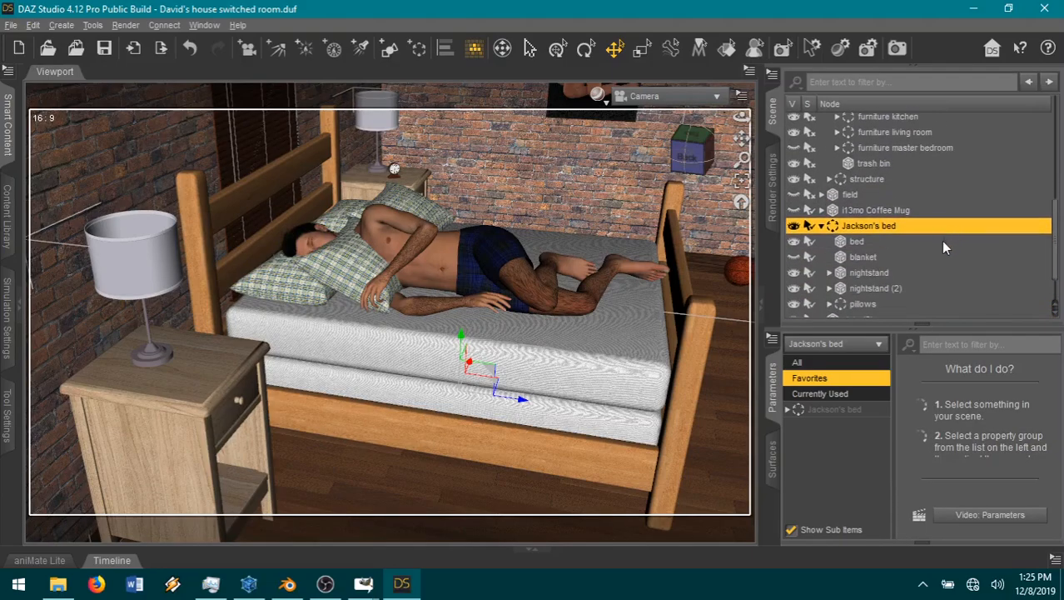
scroll(944, 248, down, 3)
scroll(944, 248, up, 14)
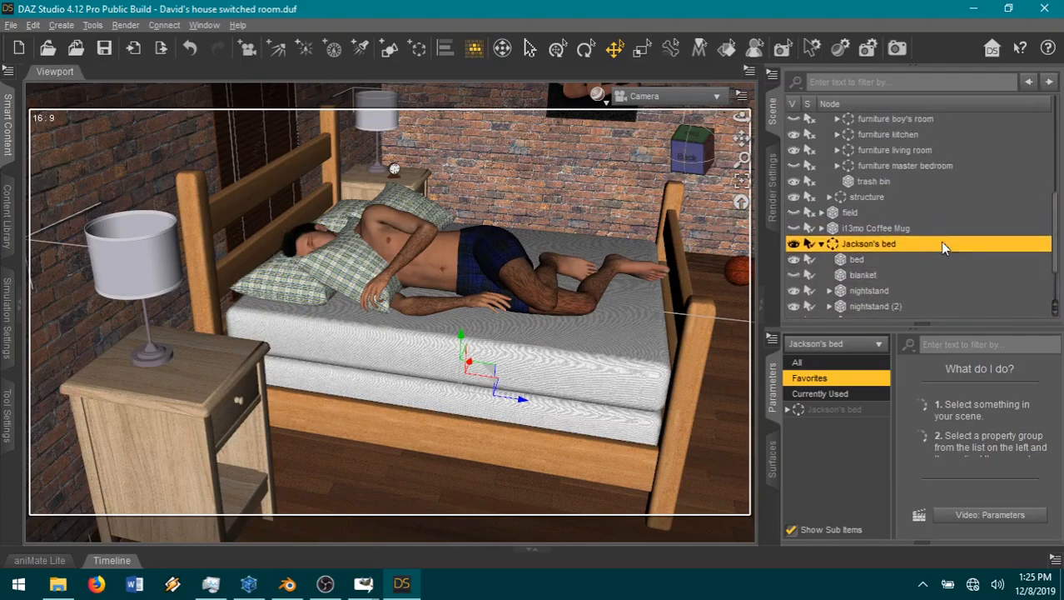
scroll(940, 242, up, 5)
click(822, 199)
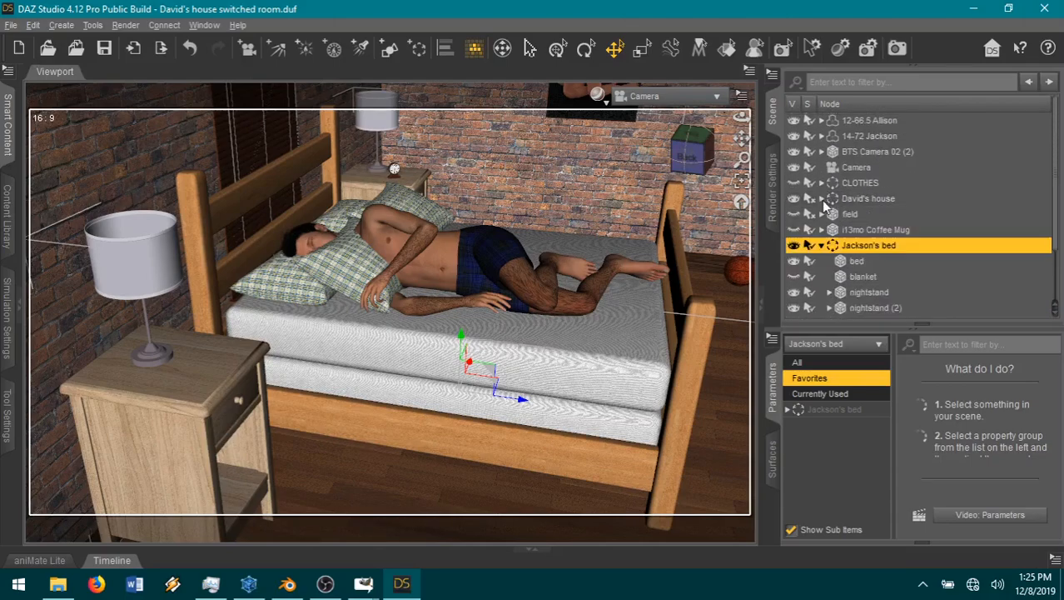
scroll(916, 218, down, 4)
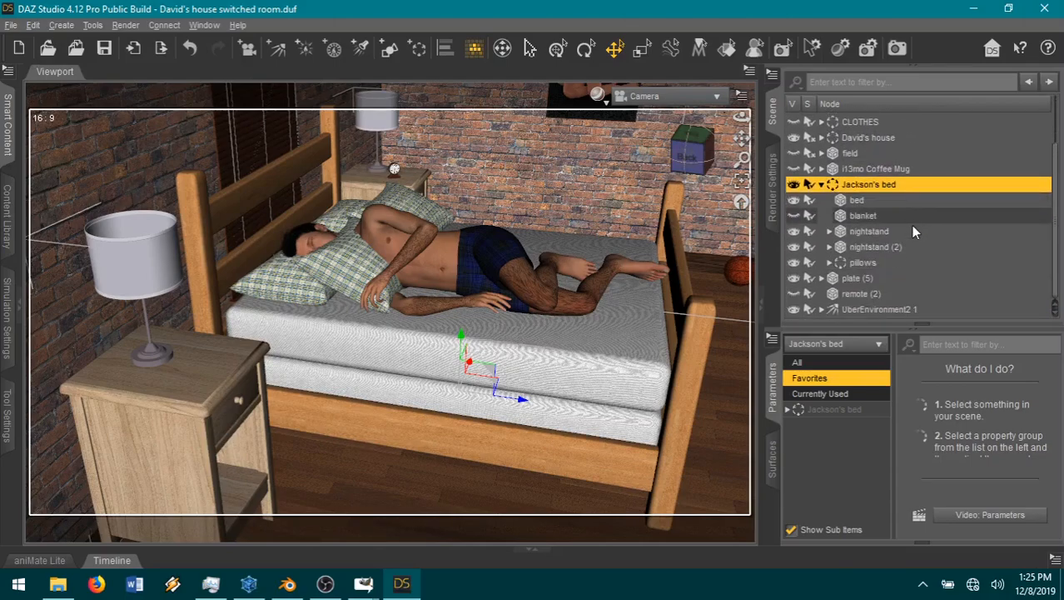
scroll(899, 242, up, 4)
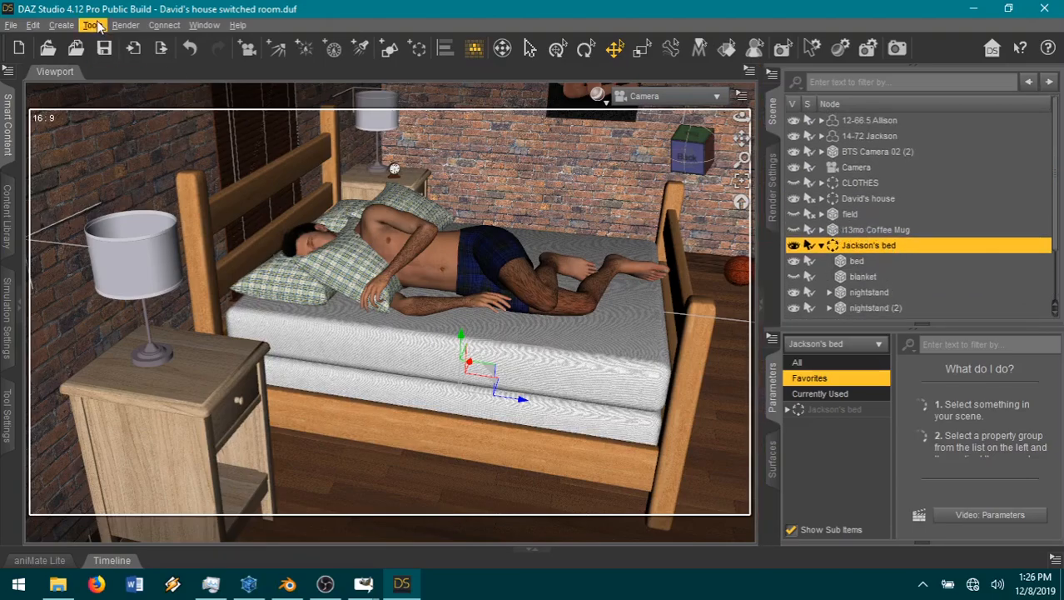
Step: Merge the boy blankets file from the pieces folder into the scene
click(76, 47)
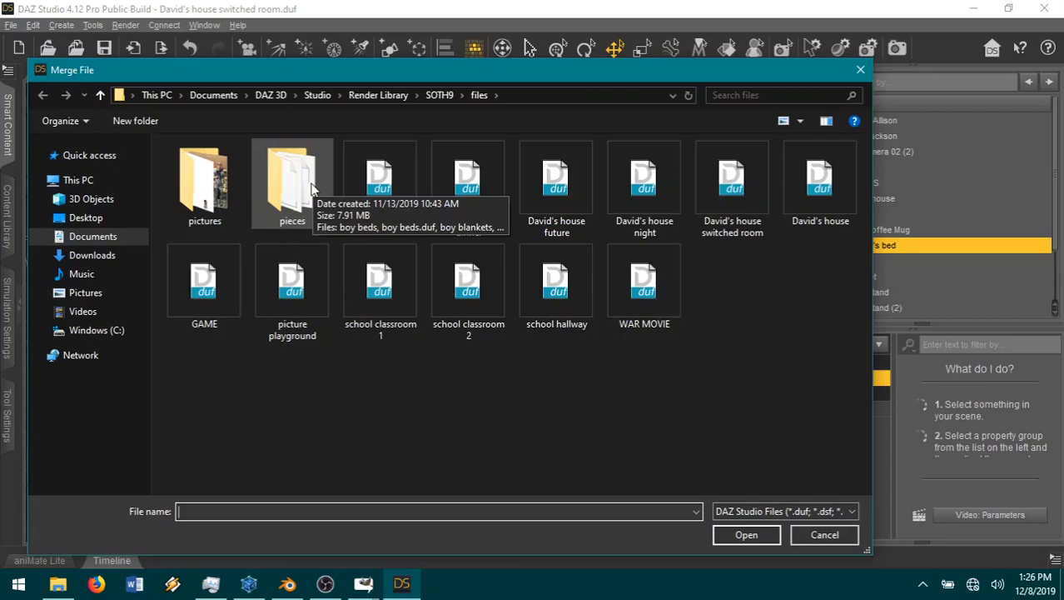
double_click(292, 179)
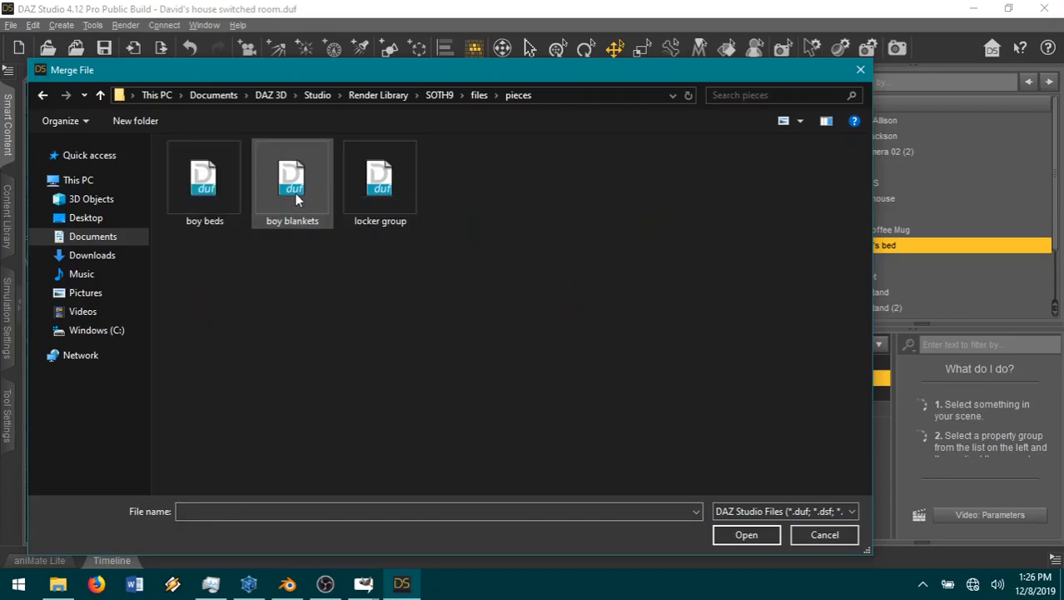
double_click(295, 193)
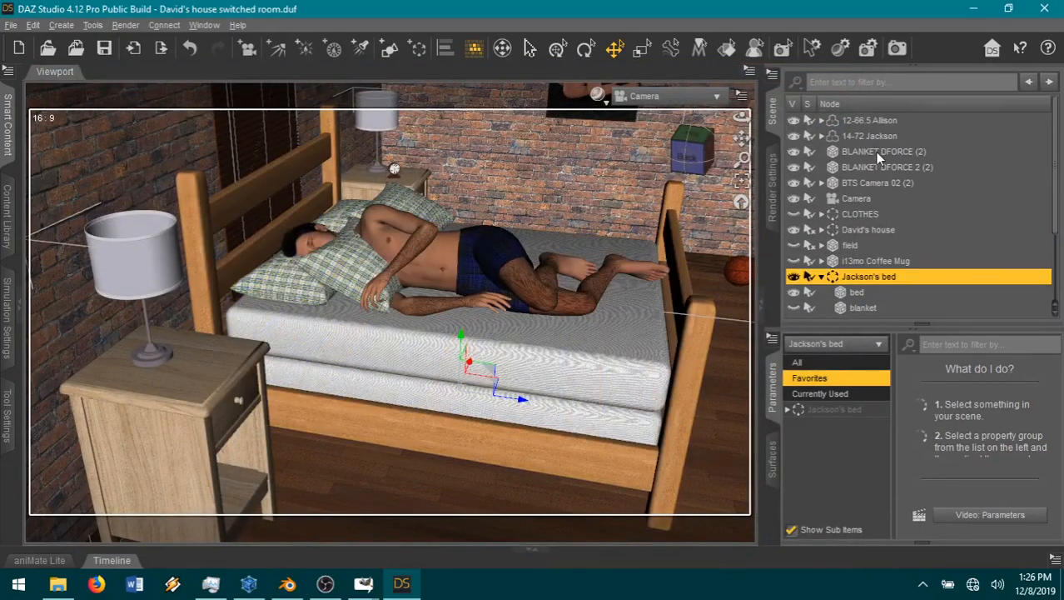
Step: Parent BLANKET DFORCE (2) to the Jackson's bed group and set its X and Z Translate to 0
click(875, 152)
drag(879, 154, 936, 282)
click(842, 409)
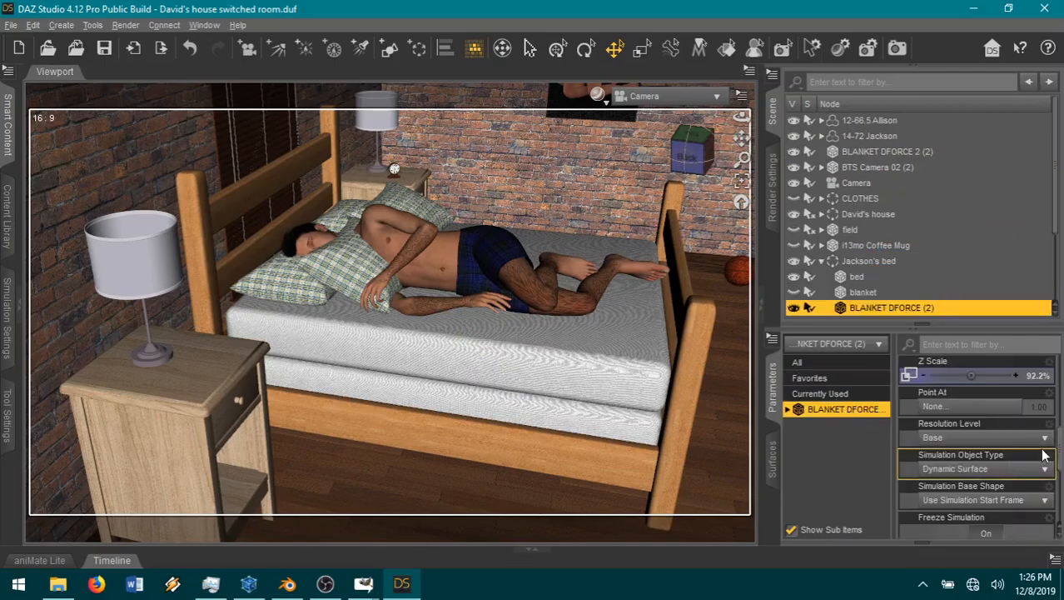
scroll(1047, 452, up, 10)
click(1043, 381)
text(0)
key(Tab)
click(1037, 440)
text(0)
key(Return)
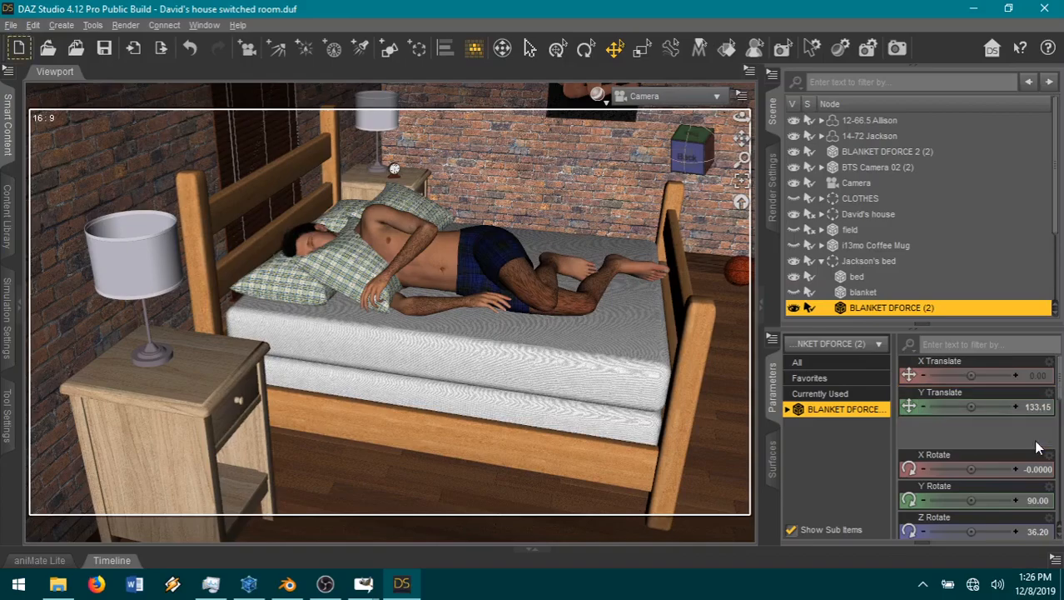
click(1038, 530)
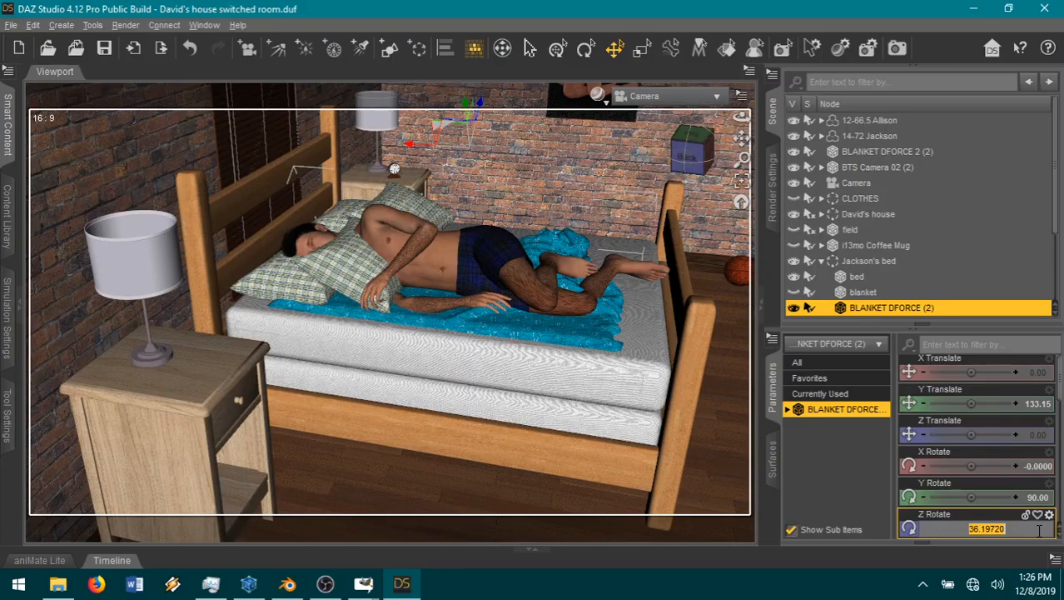
Step: Delete BLANKET DFORCE (2) from the Jackson's bed group
right_click(897, 309)
click(899, 350)
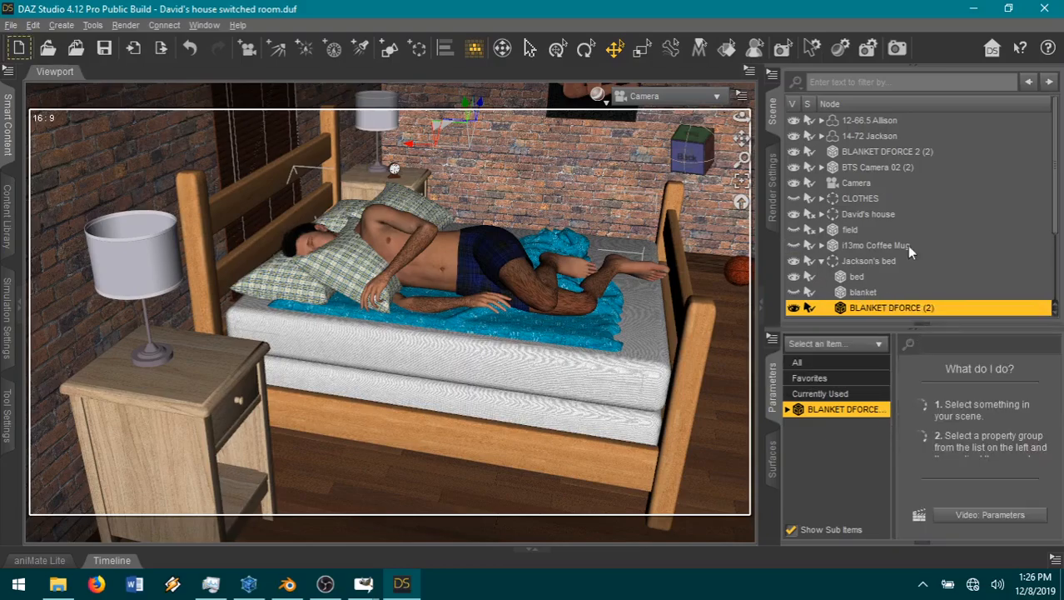
Step: Parent BLANKET DFORCE 2 (2) to the Jackson's bed group and set its X and Z Translate to 0
click(890, 151)
drag(889, 152, 870, 260)
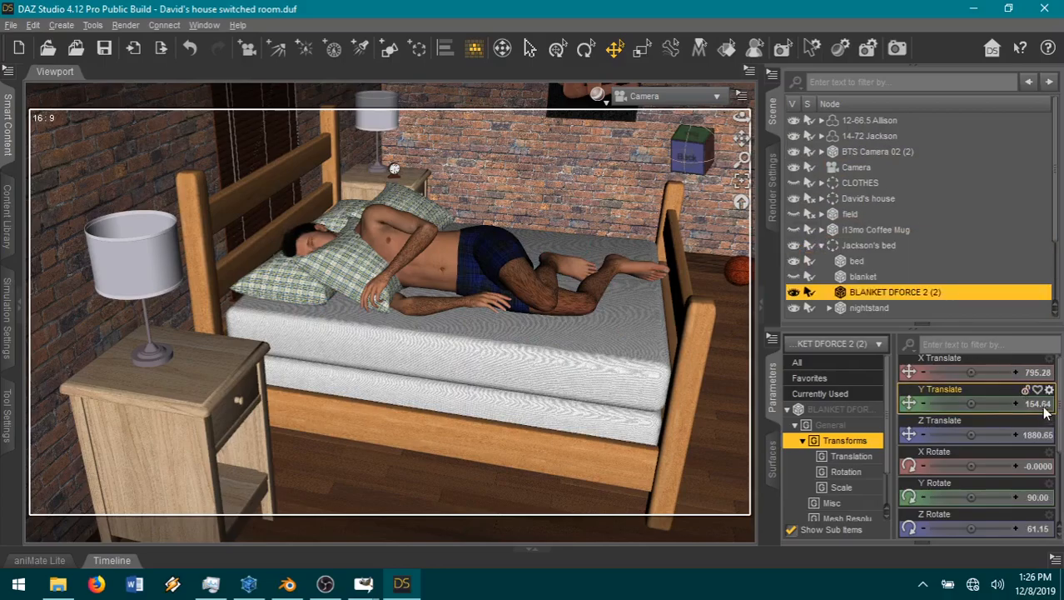
click(1036, 374)
text(0)
key(Return)
click(1036, 437)
text(0)
key(Return)
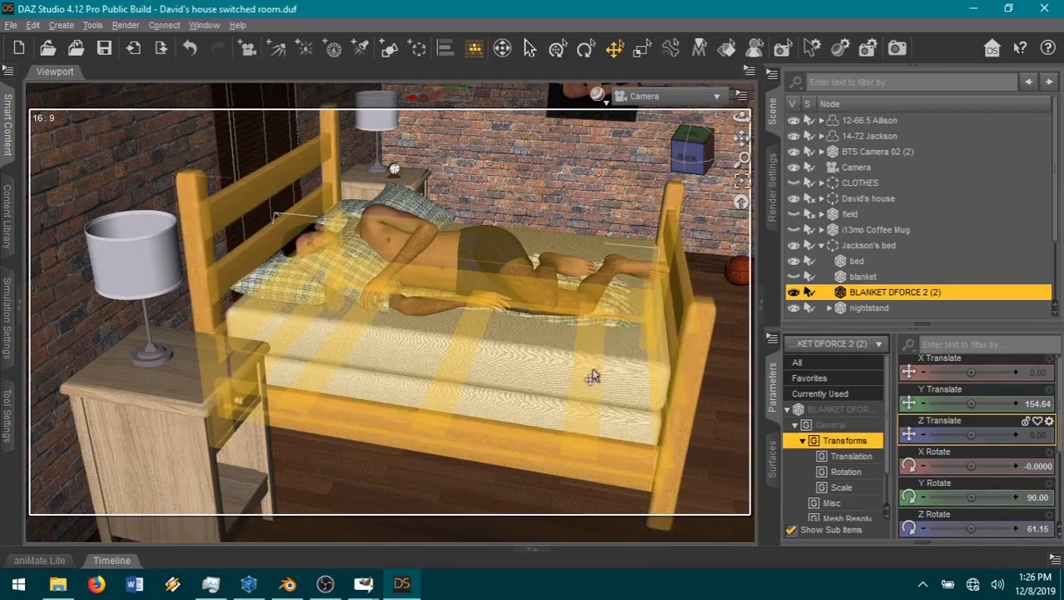
Step: Clear the existing dForce simulation data so the merged blanket returns to its flat shape
scroll(592, 377, down, 2)
scroll(593, 376, up, 1)
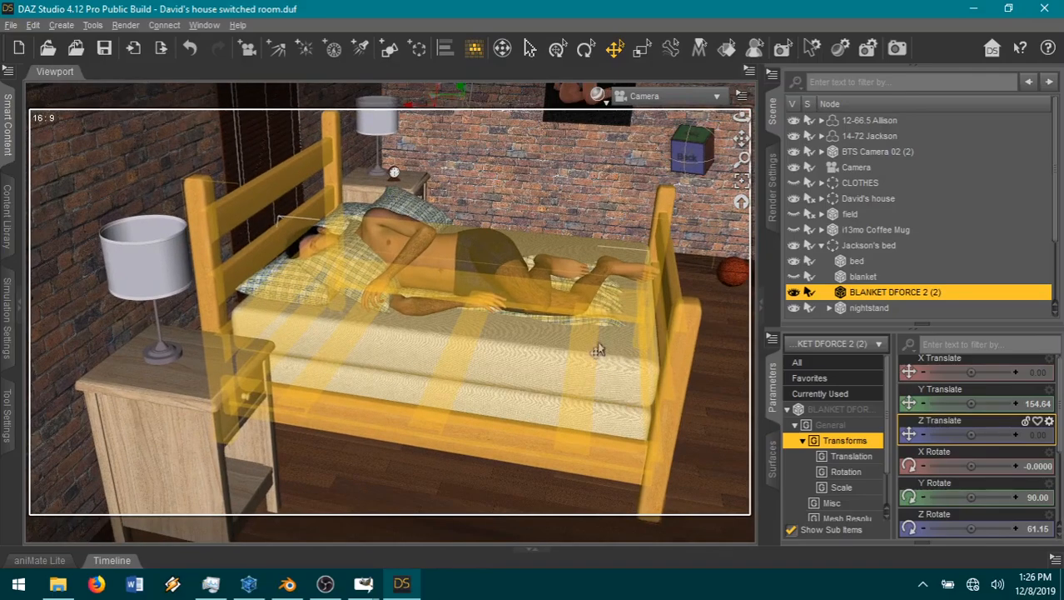
scroll(612, 340, down, 3)
scroll(611, 334, down, 1)
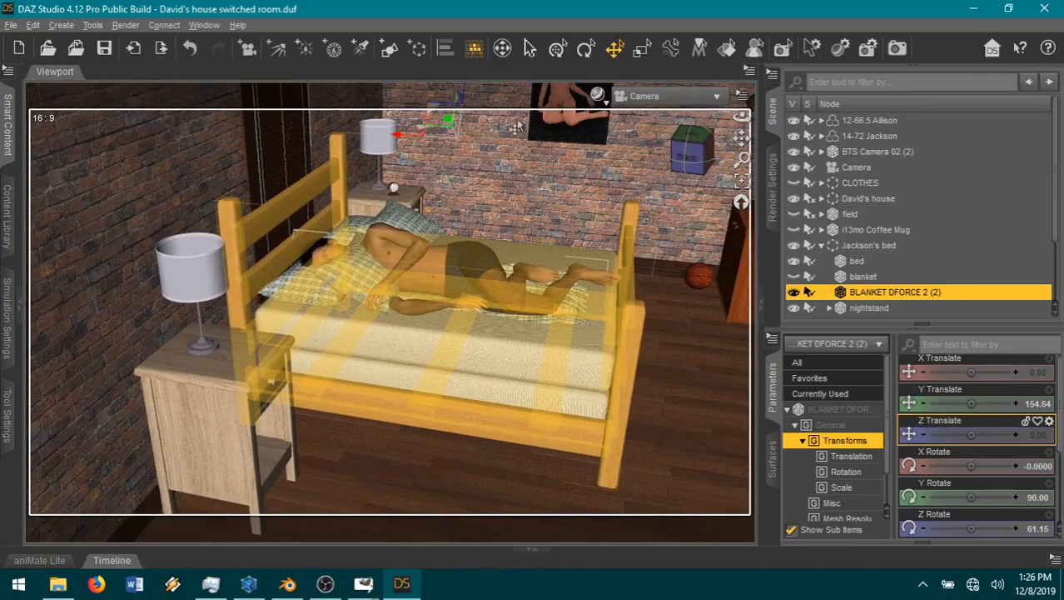
drag(741, 138, 73, 416)
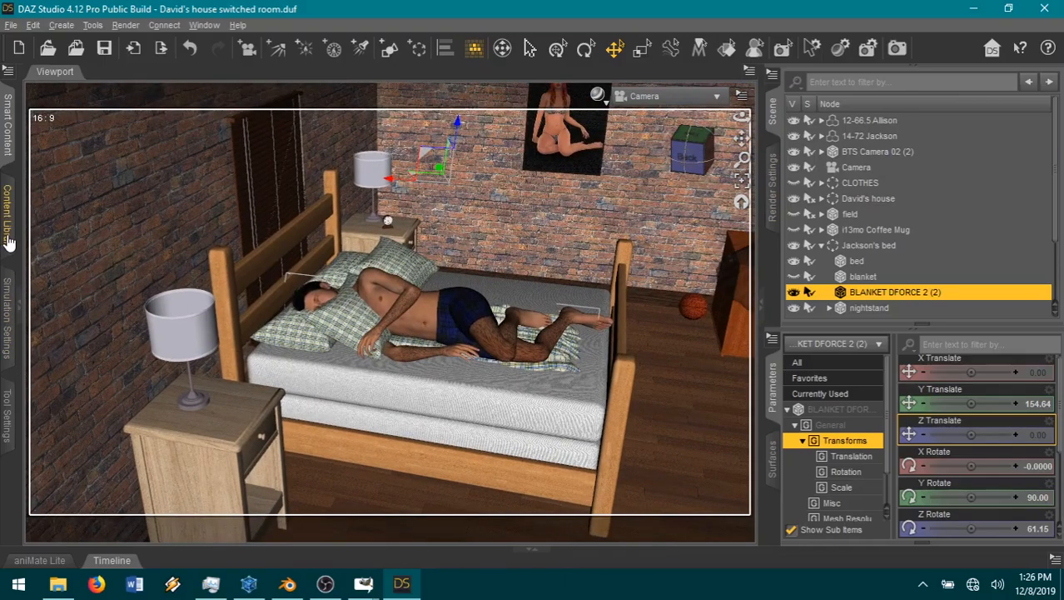
click(7, 333)
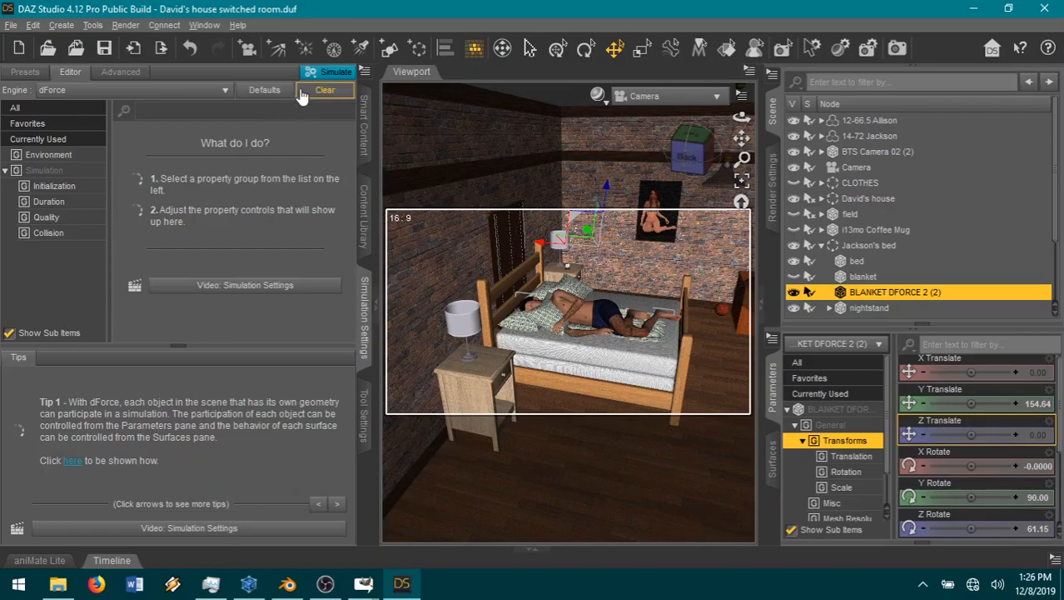
click(365, 73)
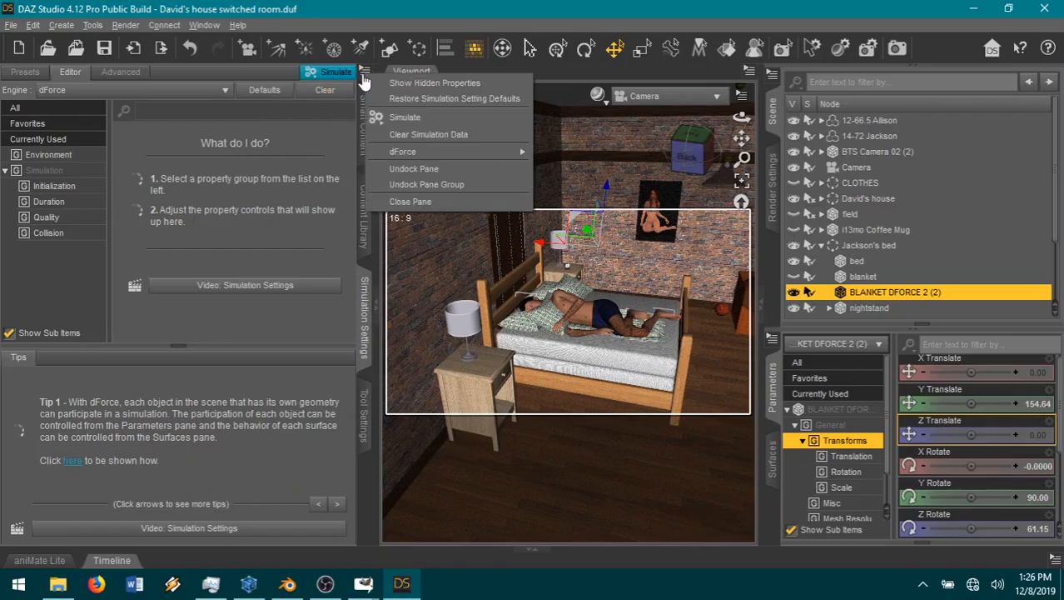
click(406, 137)
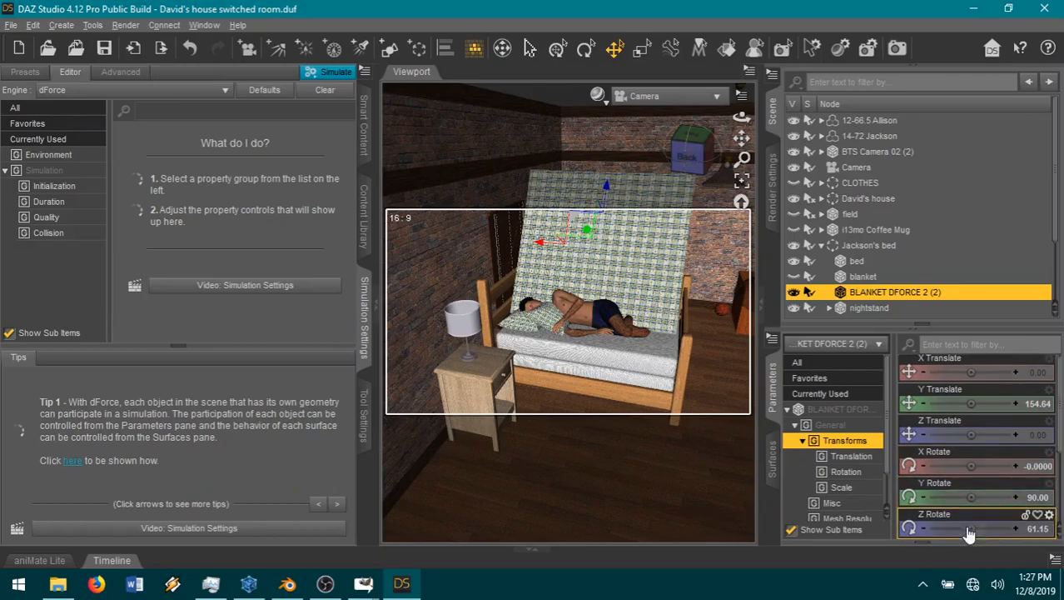
Step: Level the plaid blanket by setting its Z Rotate and Y Rotate to 0
click(1036, 530)
text(0)
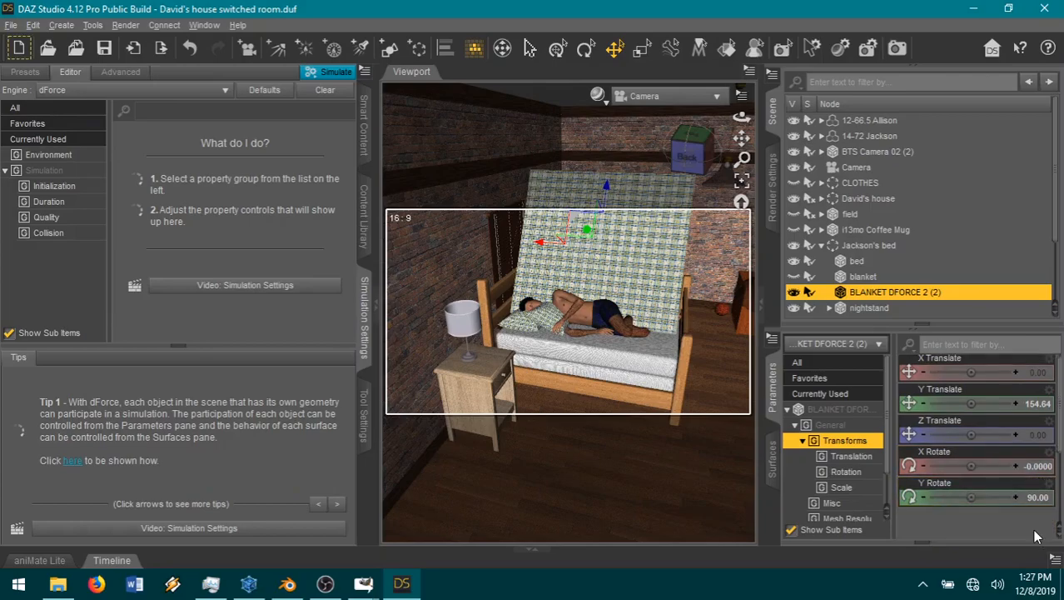
key(Return)
click(1038, 498)
text(0)
key(Return)
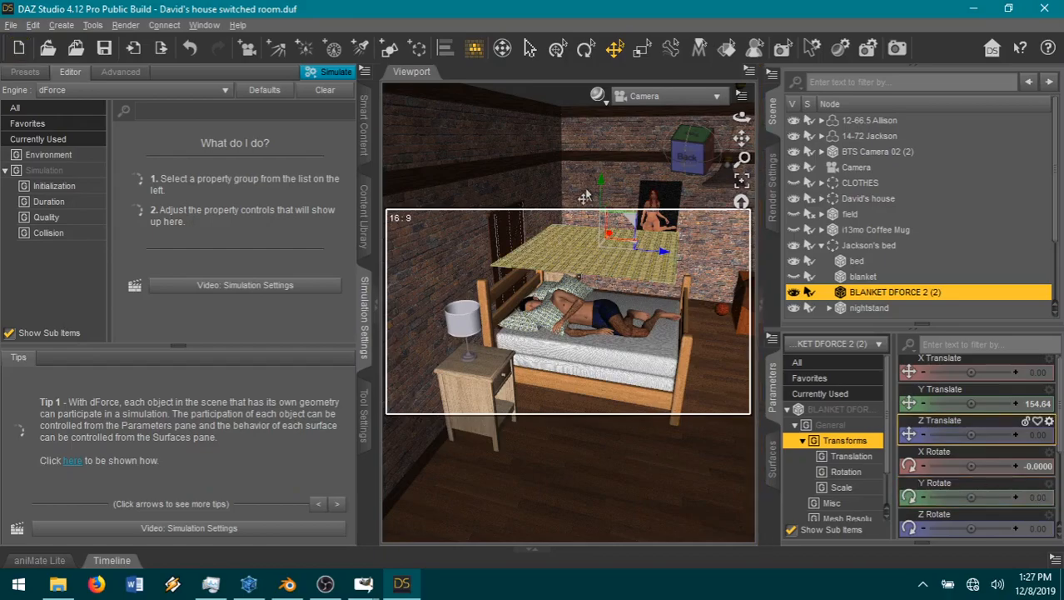
Step: Position the plaid blanket just above Jackson, at about 112.24 in Y and 14.76 in Z
drag(598, 190, 597, 228)
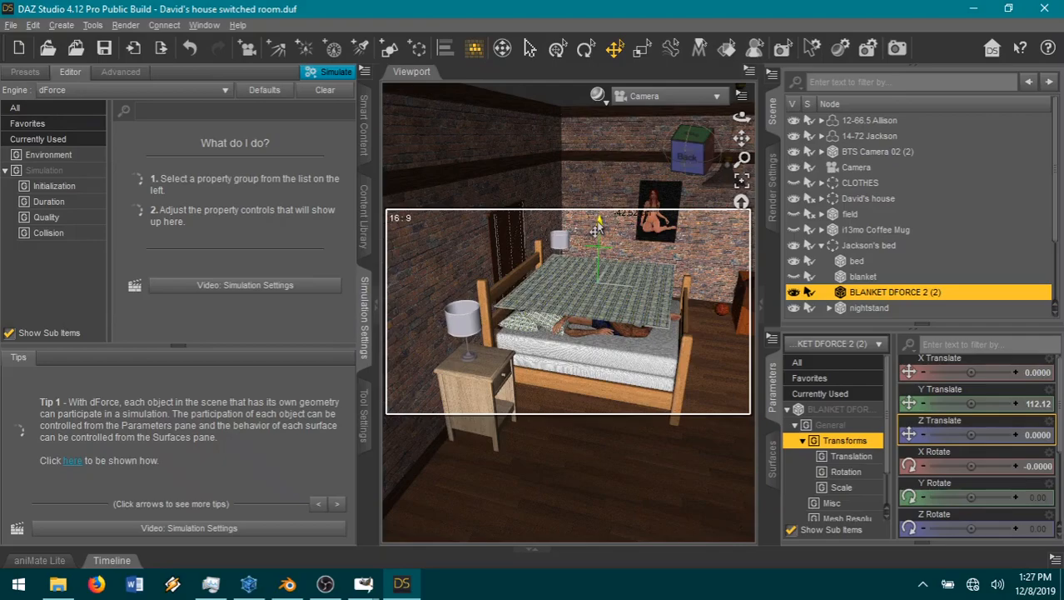
drag(664, 300, 677, 296)
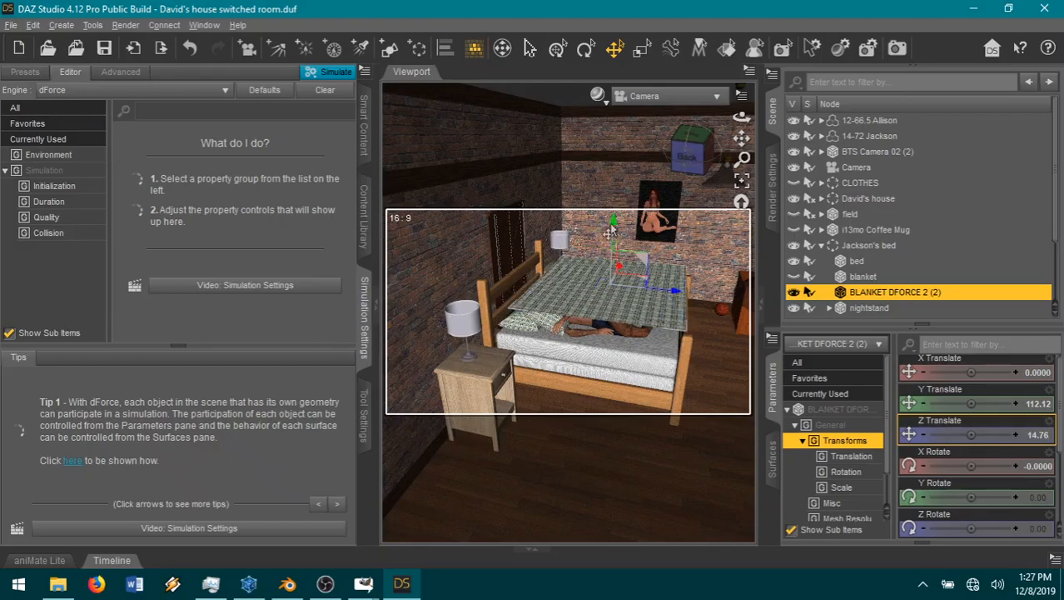
drag(612, 229, 613, 244)
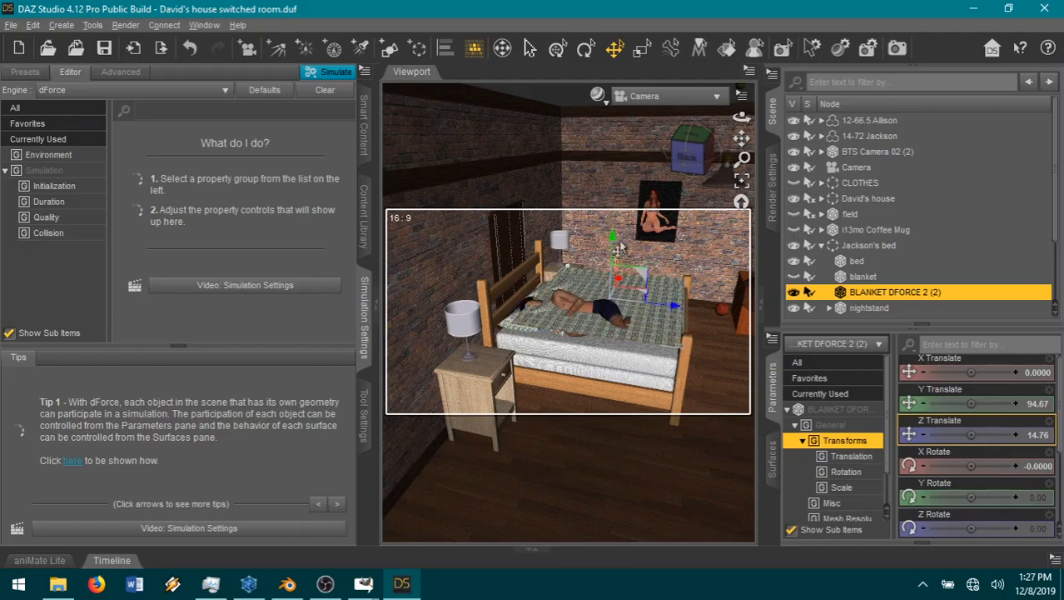
drag(614, 241, 614, 224)
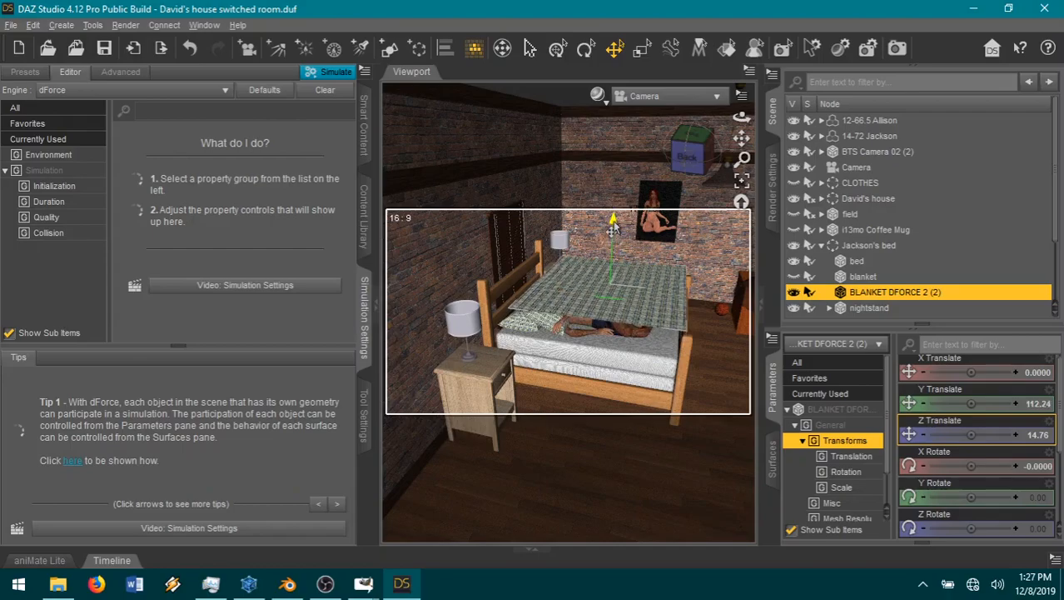
scroll(596, 267, up, 1)
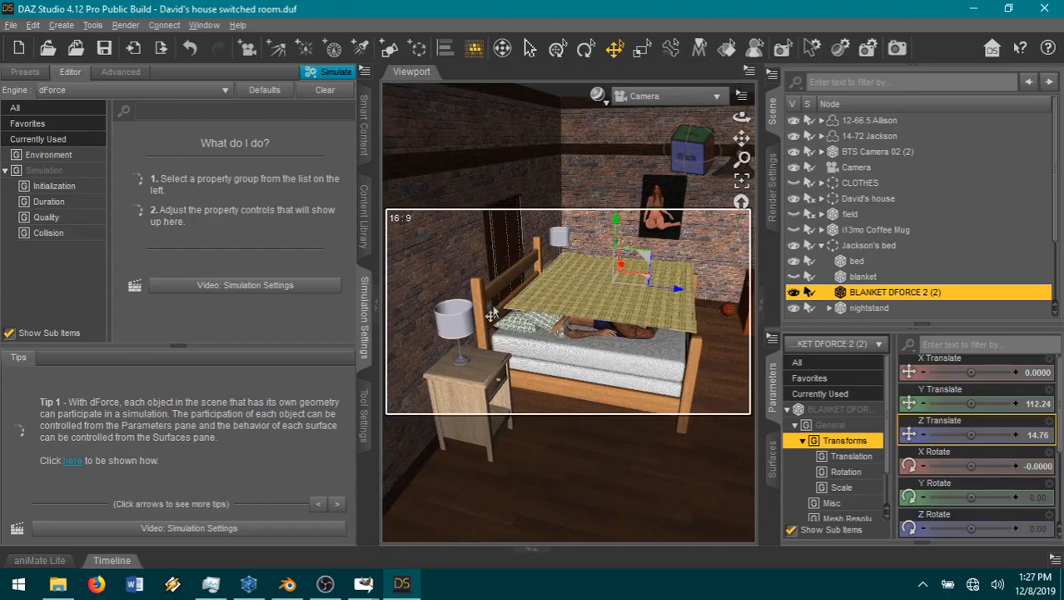
click(378, 312)
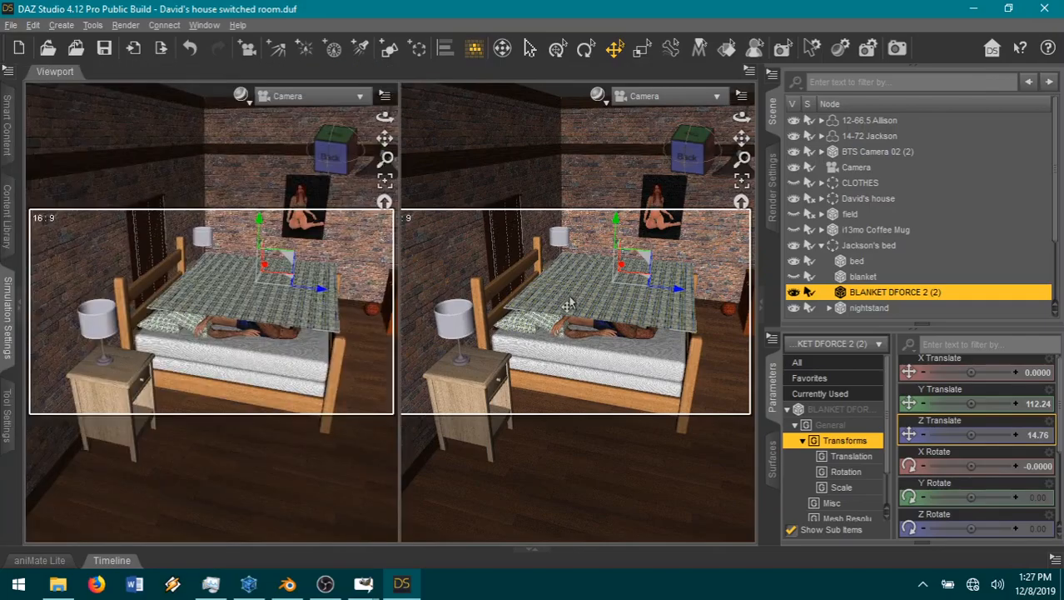
click(685, 169)
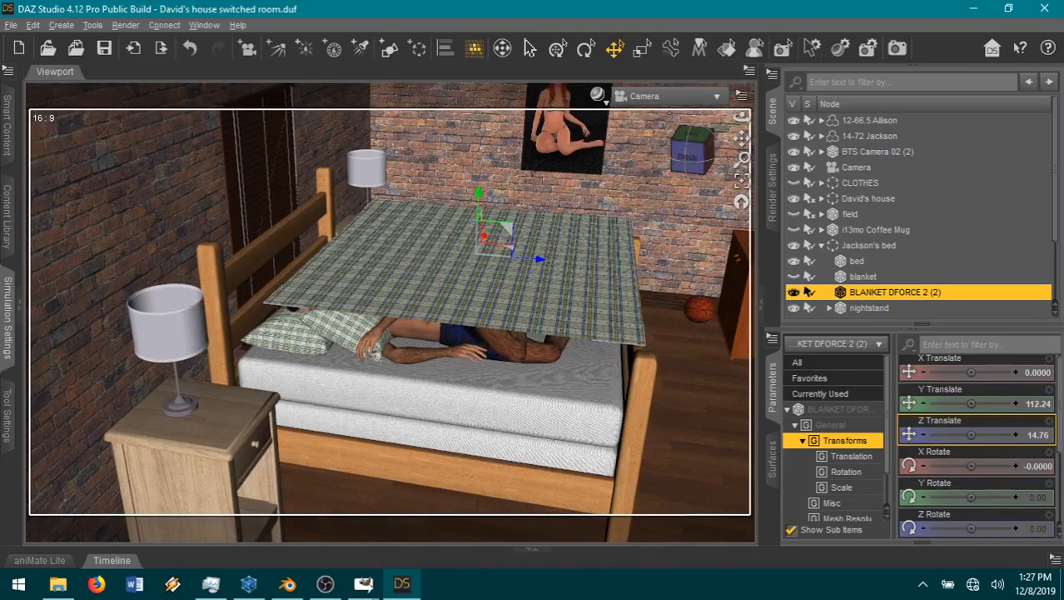
mouse_move(685, 169)
mouse_down()
mouse_move(663, 183)
mouse_move(685, 170)
mouse_move(676, 187)
mouse_up()
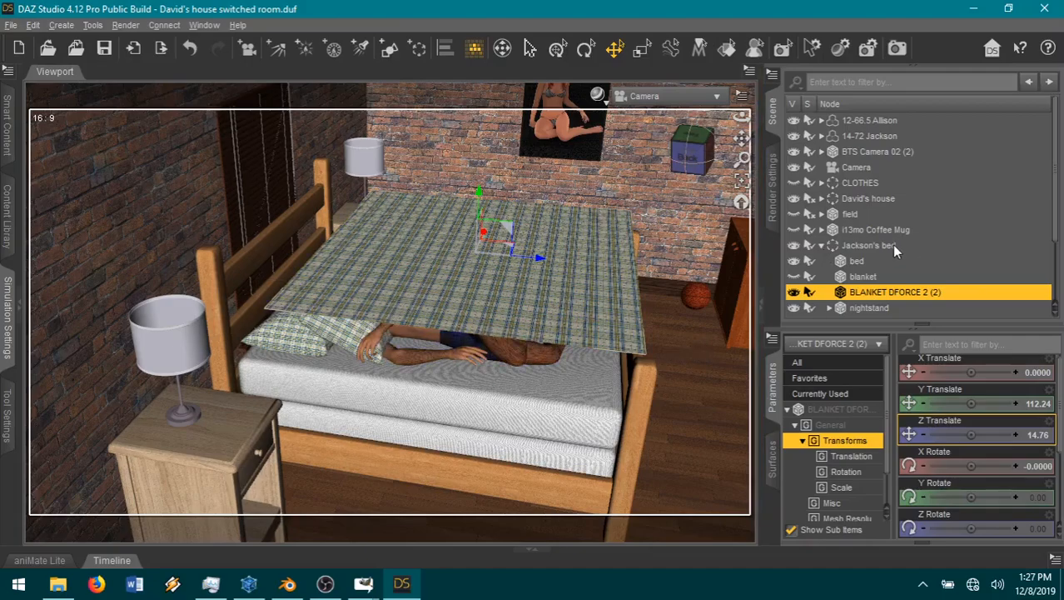
Step: Collapse the Jackson's bed group and send the 14-72 Jackson figure to Hexagon
click(821, 246)
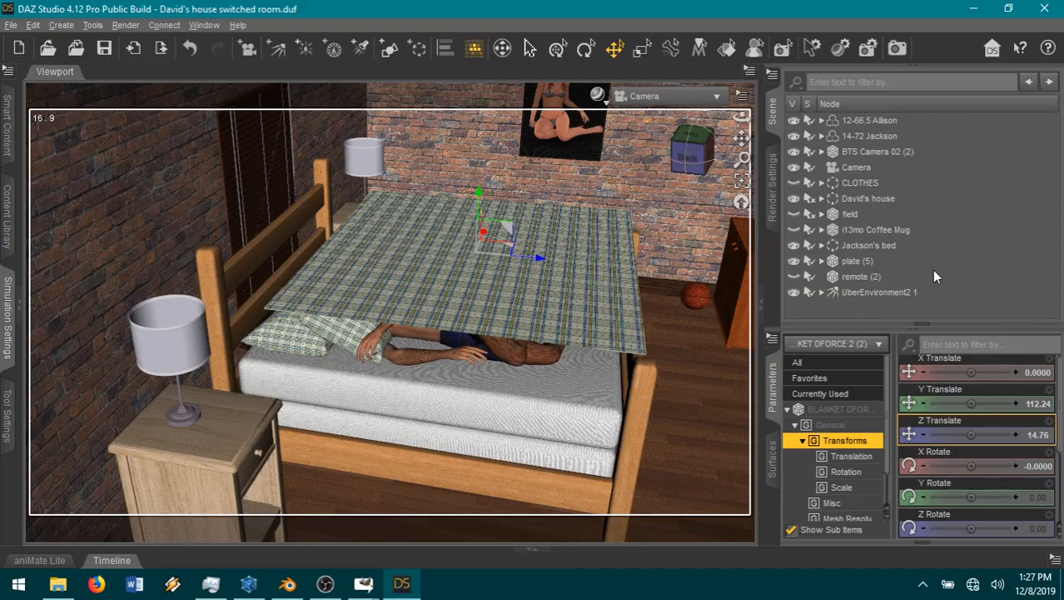
click(879, 136)
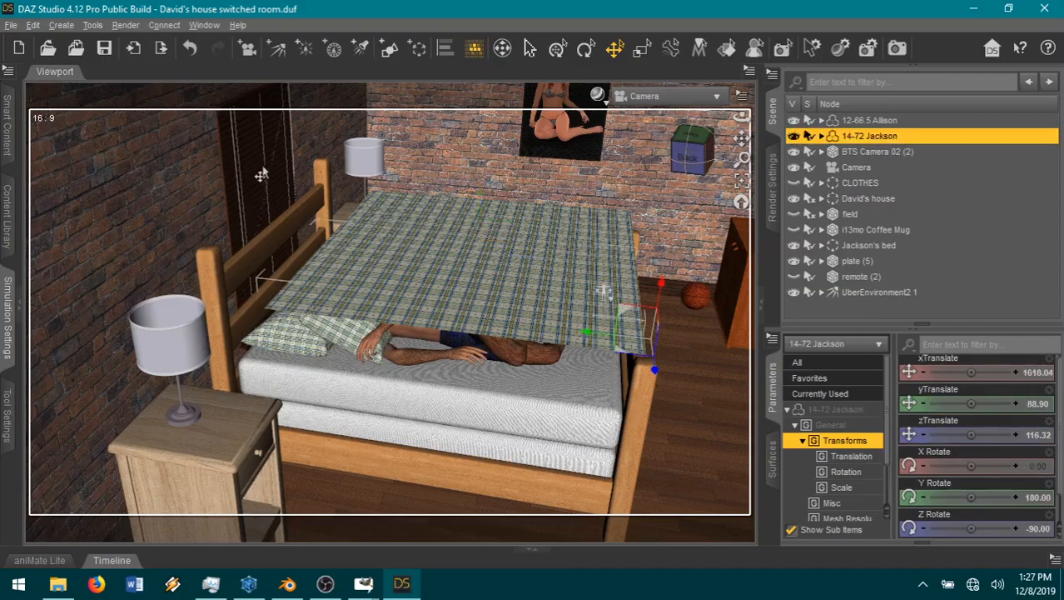
click(12, 26)
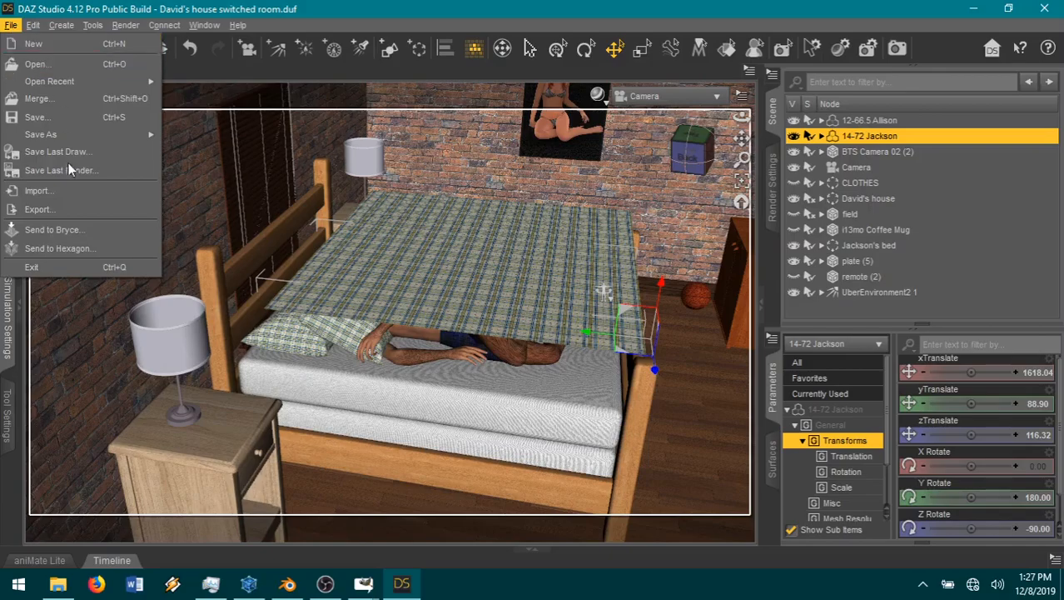
click(43, 250)
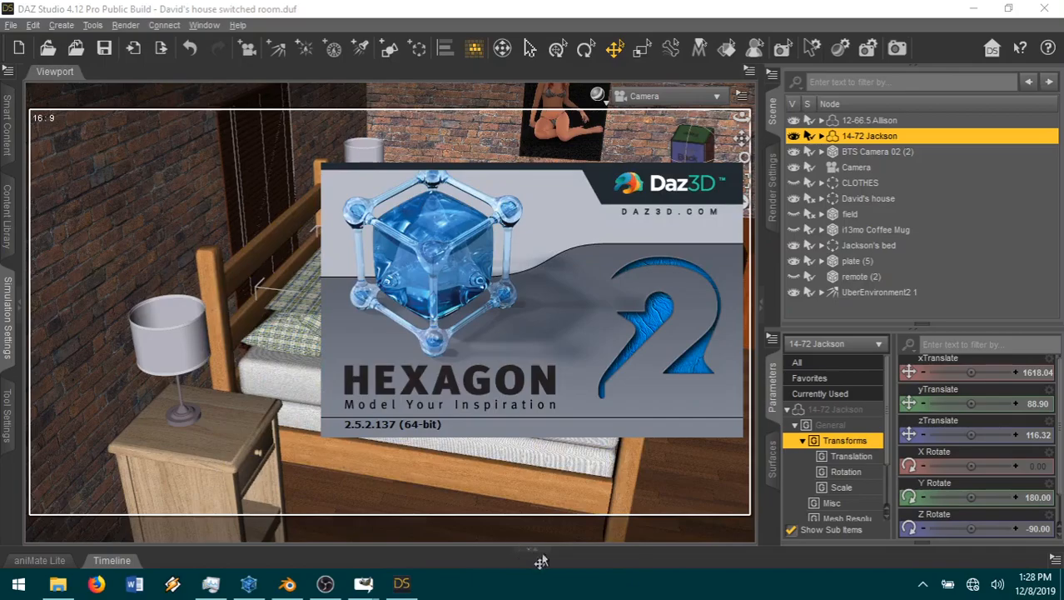
Step: Switch to Hexagon and check its open windows for Jackson's transferred figure
click(1063, 596)
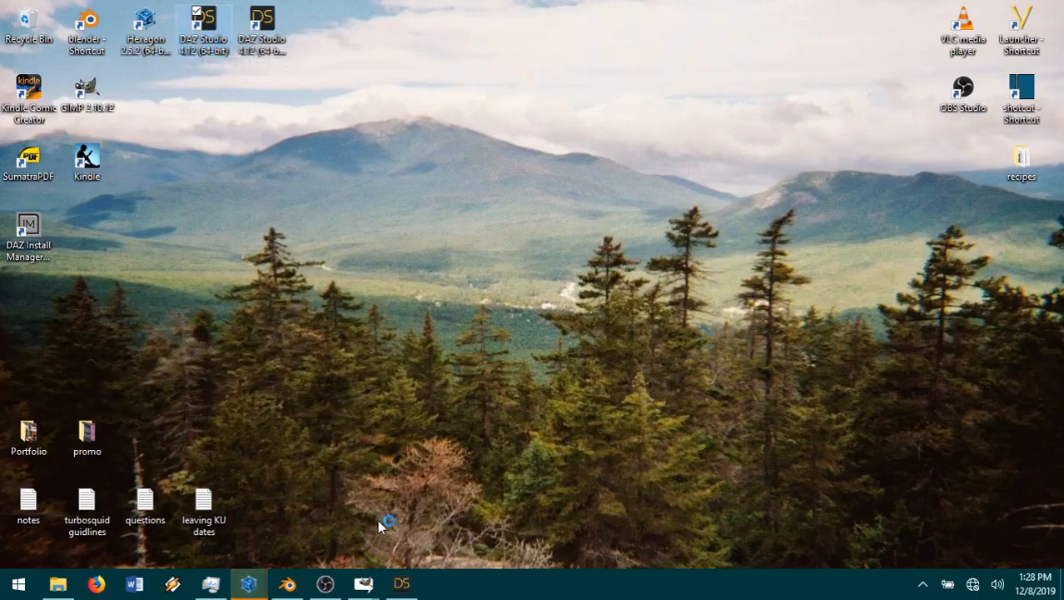
mouse_move(248, 579)
click(256, 509)
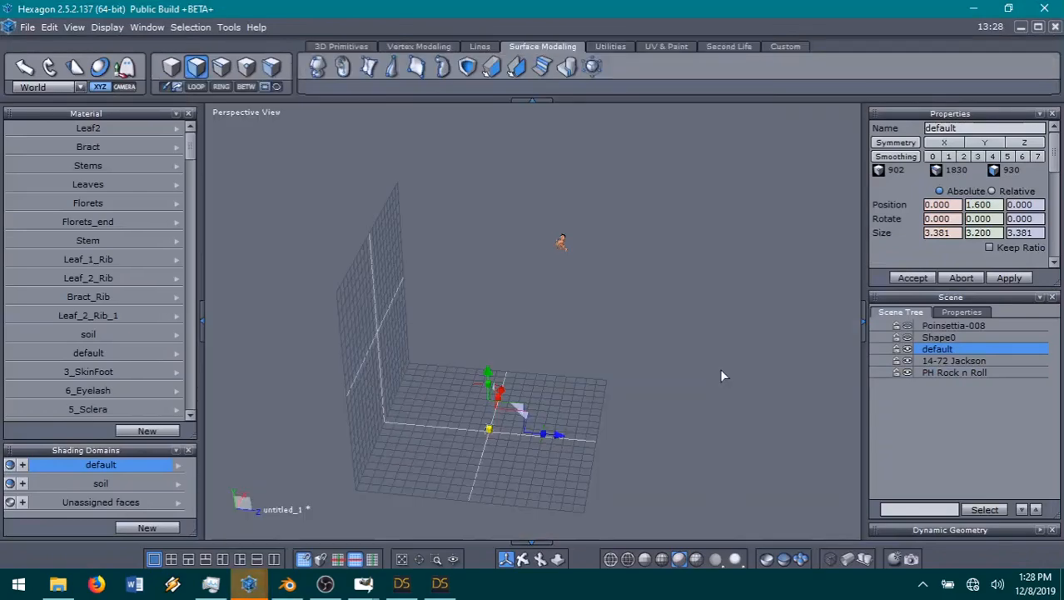
scroll(475, 432, up, 5)
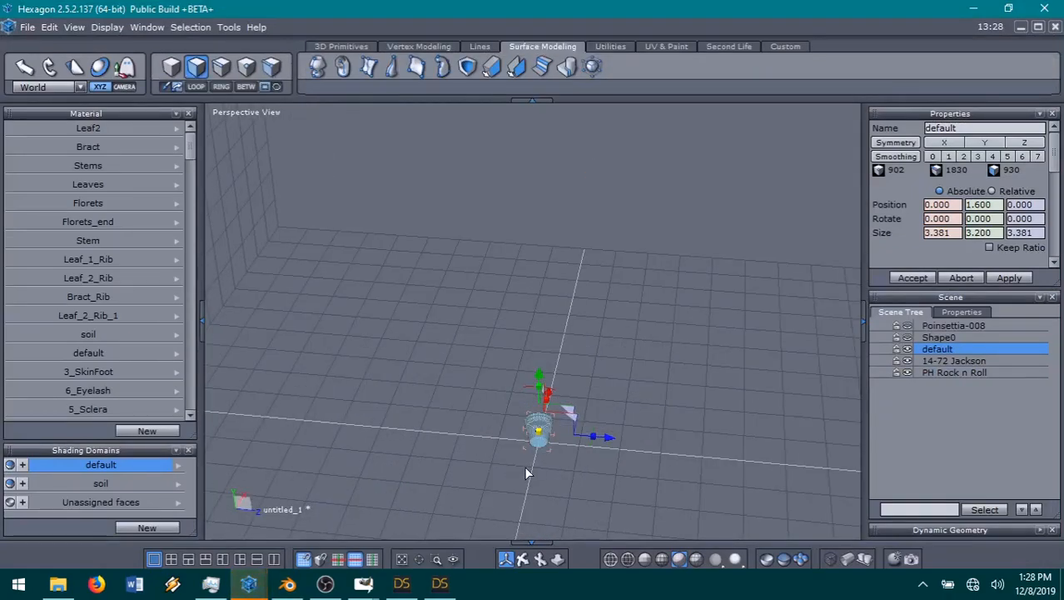
mouse_move(248, 583)
click(332, 541)
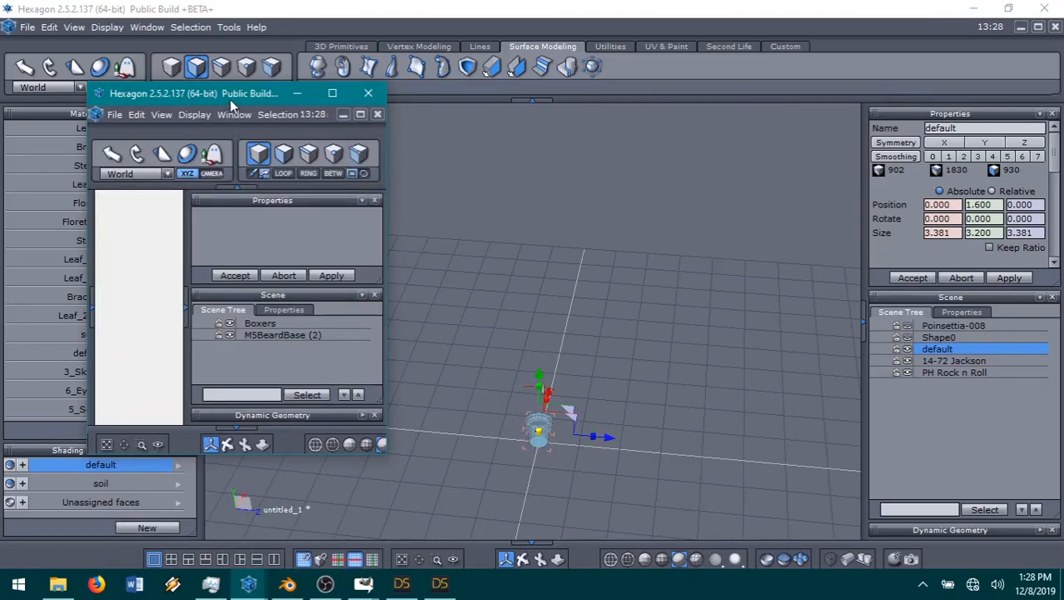
mouse_move(442, 587)
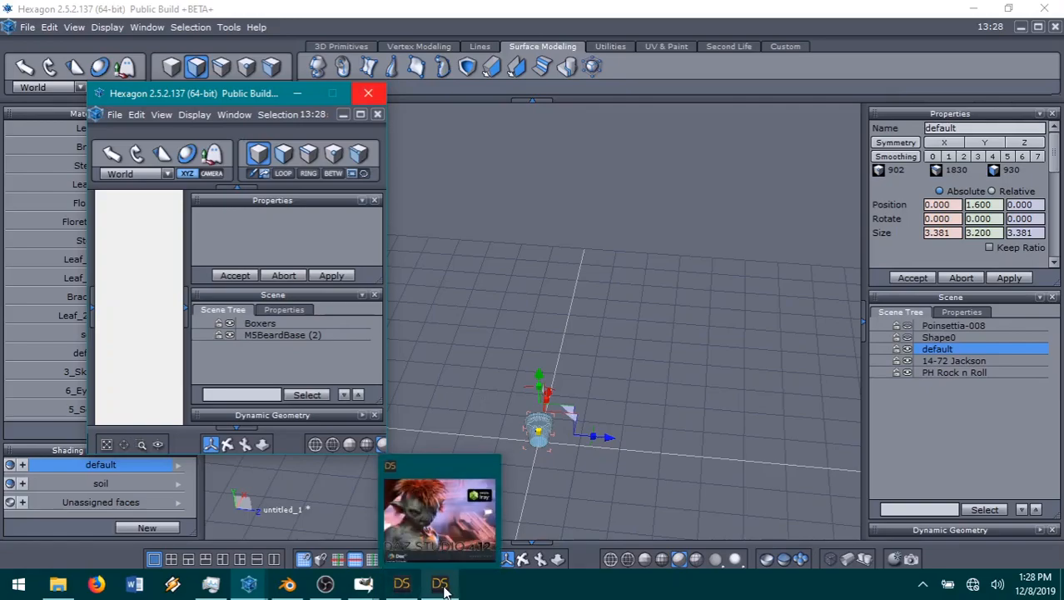
drag(442, 587, 360, 587)
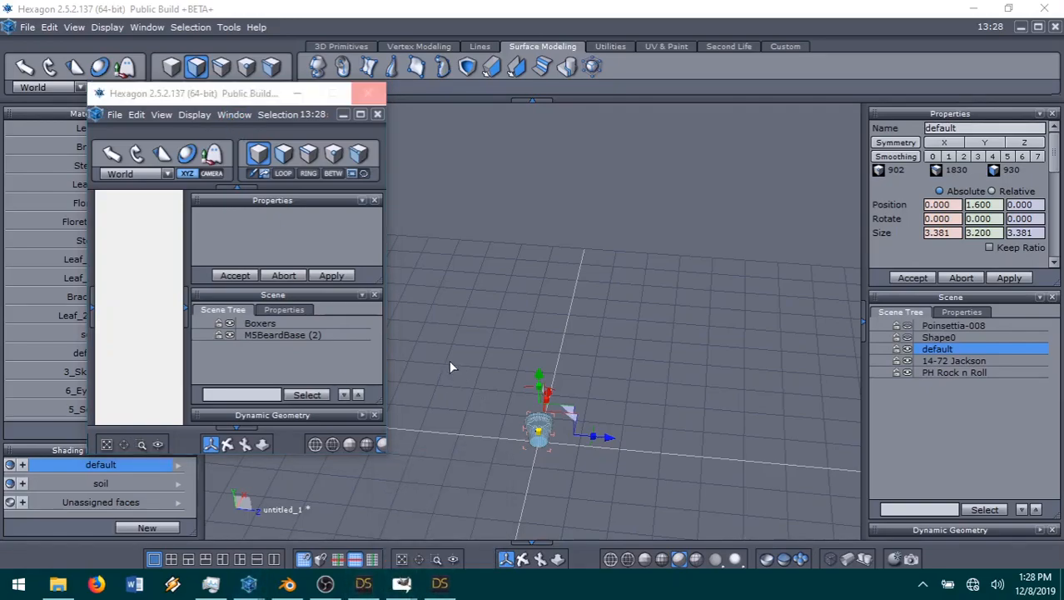
Step: Compare the two open Hexagon windows and return to the one whose scene contains 14-72 Jackson
click(269, 308)
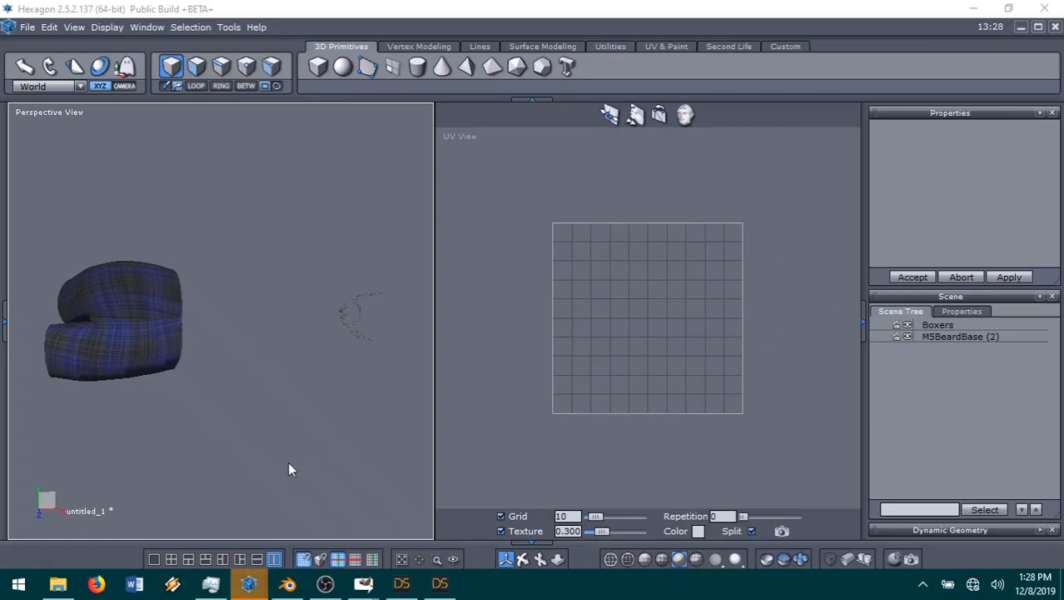
click(505, 559)
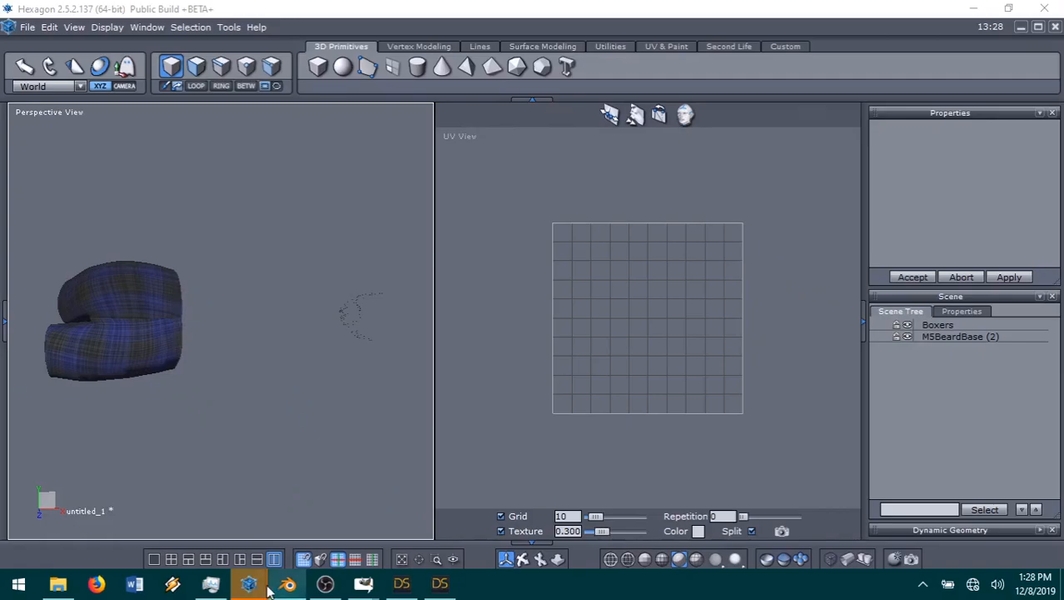
click(250, 587)
click(250, 587)
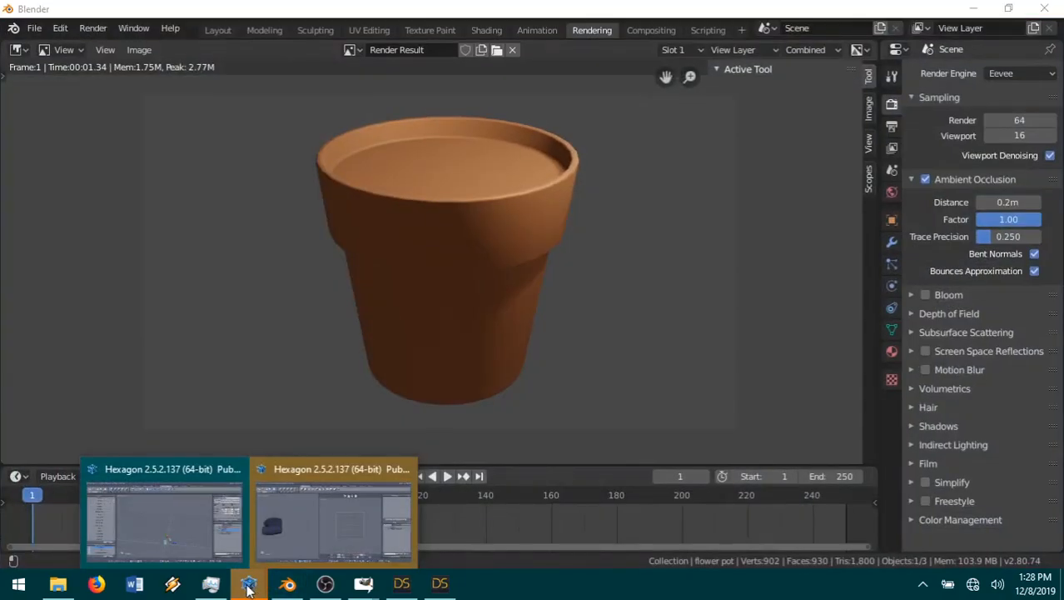
click(175, 519)
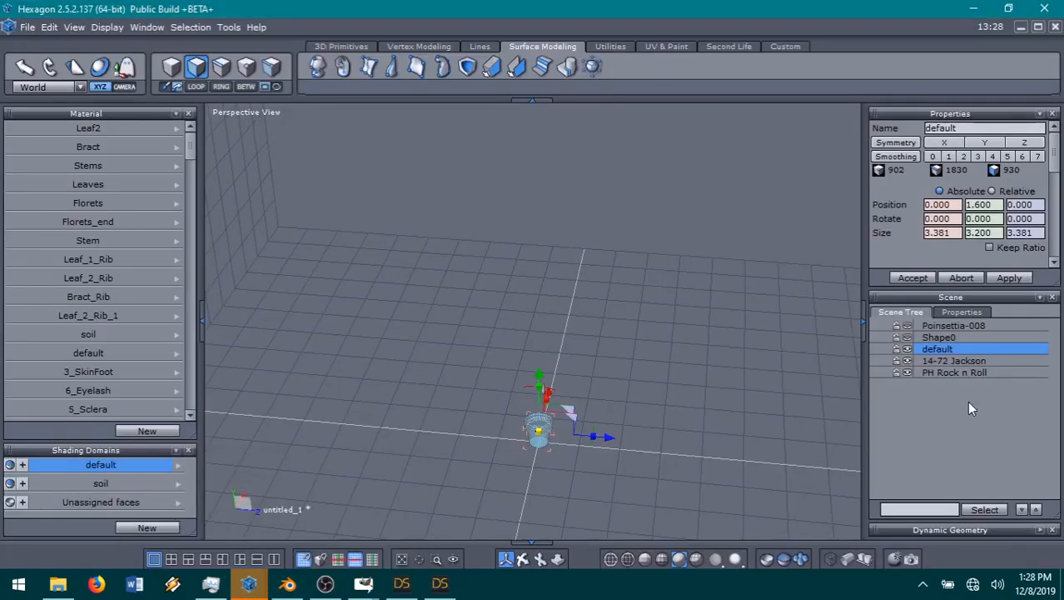
mouse_move(248, 590)
Step: Hide the default flower pot object and select the 14-72 Jackson figure, bringing it into the perspective view
click(908, 349)
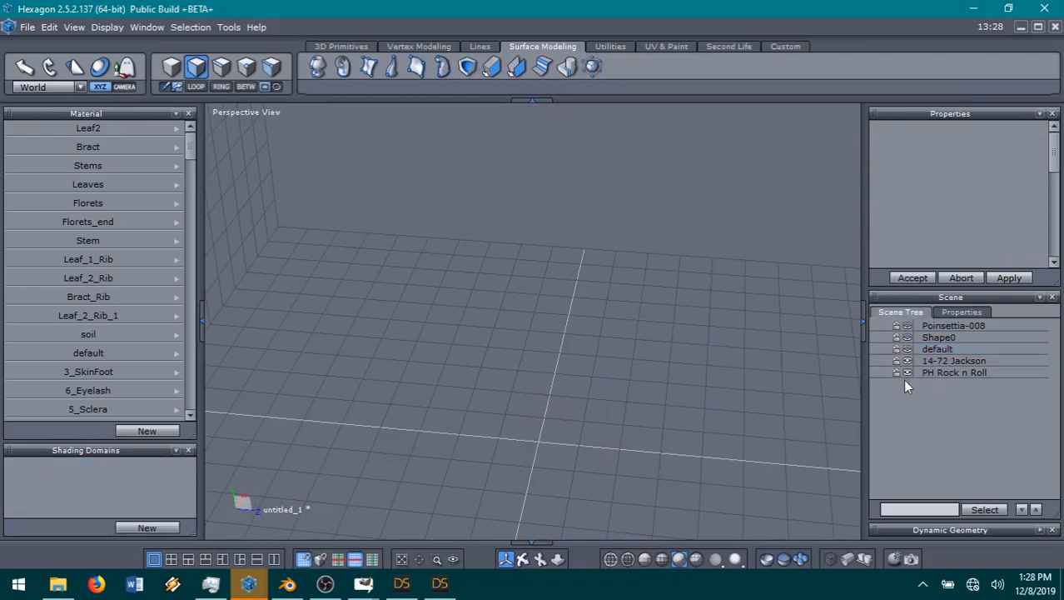
click(951, 361)
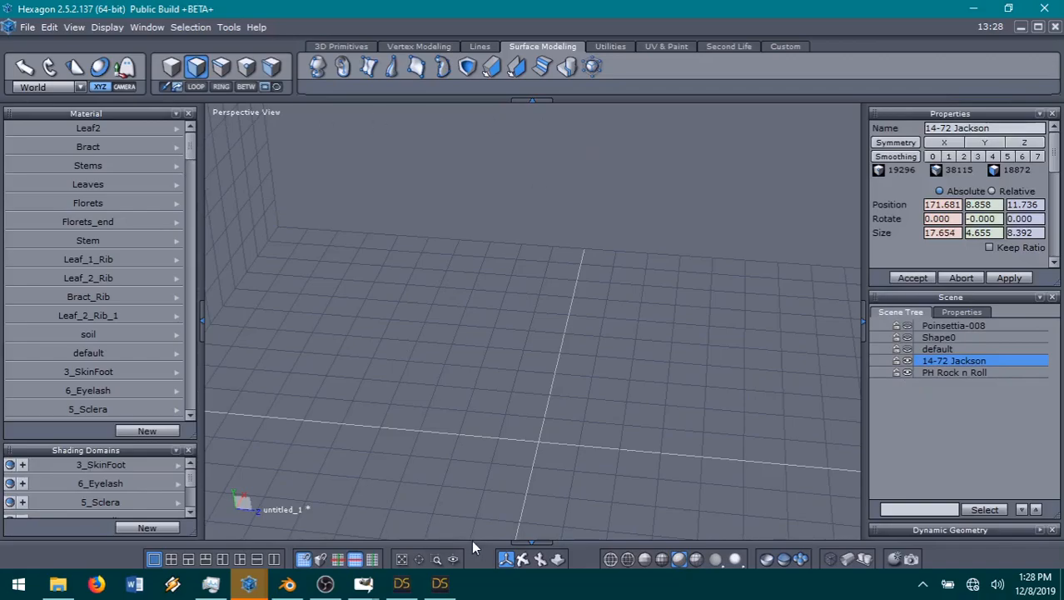
drag(523, 560, 442, 538)
right_drag(442, 333, 591, 321)
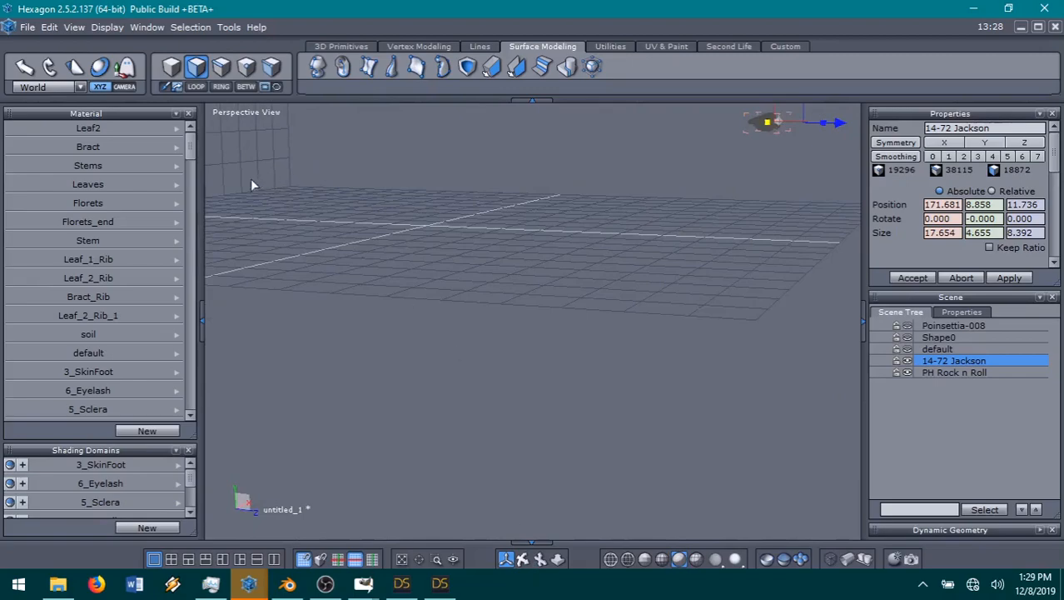
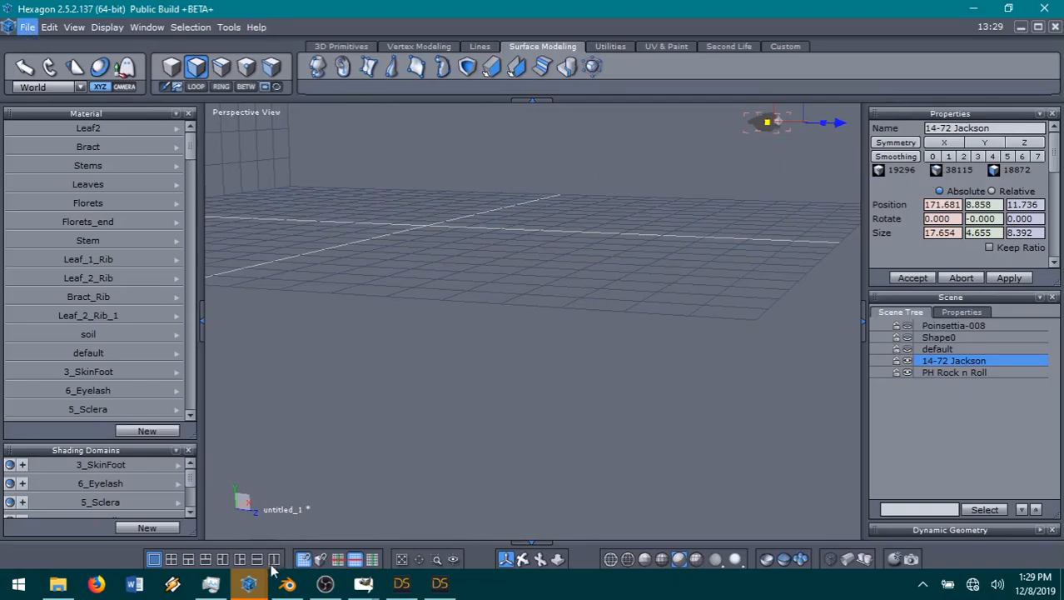
Step: Check the Hexagon window containing the boxers, return to the 14-72 Jackson scene and close its document, sending the changes to Daz Studio
click(311, 534)
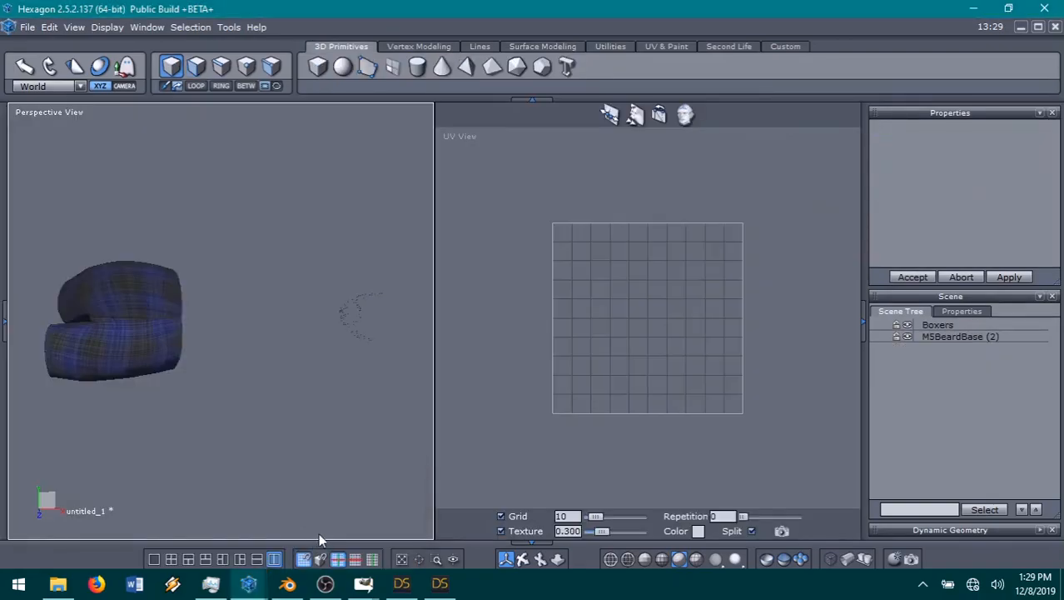
click(204, 552)
click(1054, 27)
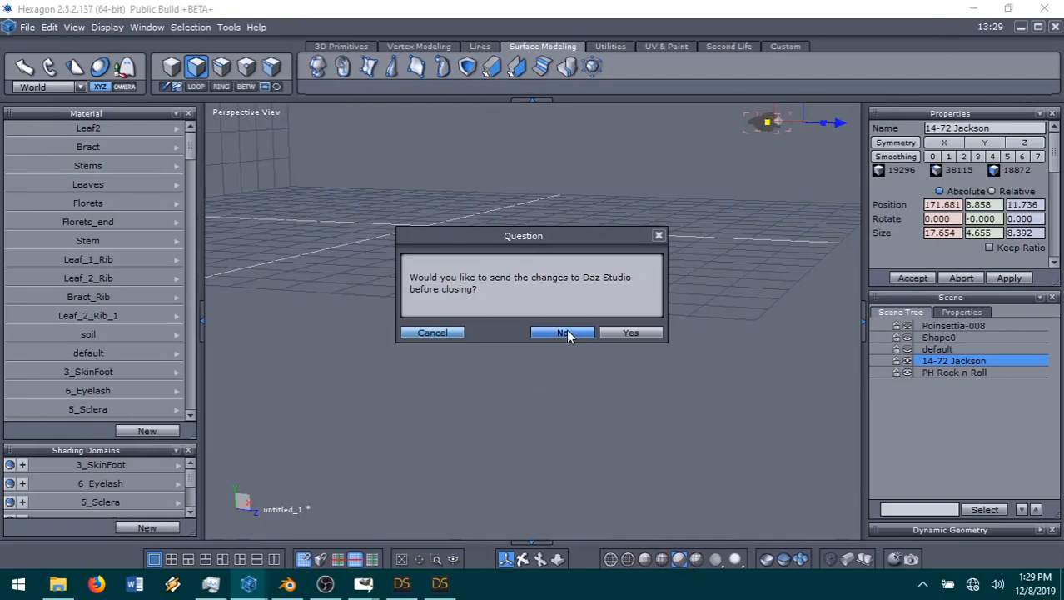
click(631, 333)
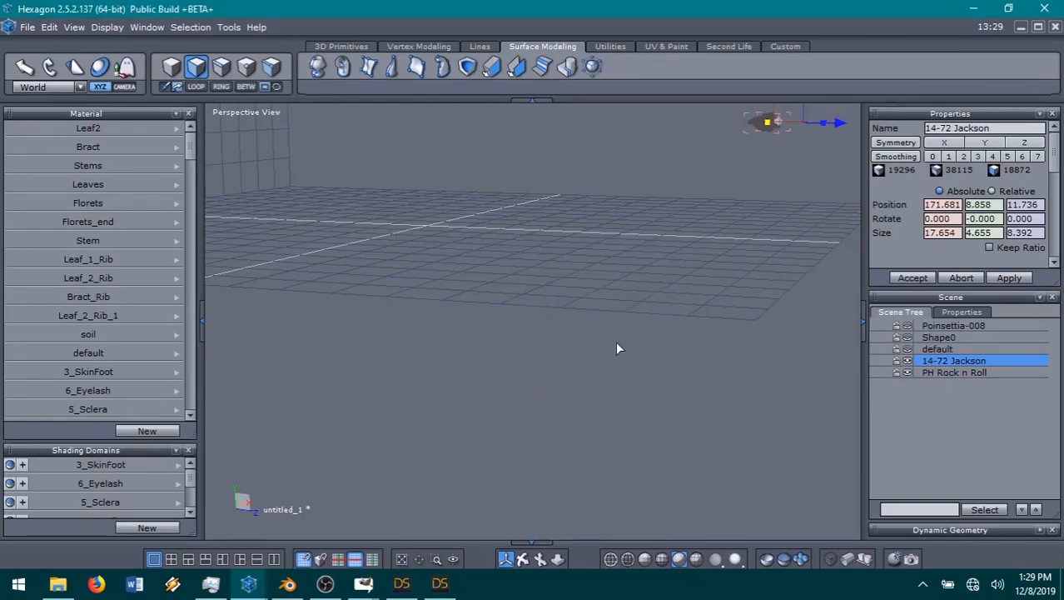
Step: Switch to DAZ Studio and accept the Hexagon Bridge transfer of 14-72 Jackson with the Create a Prop operation
click(401, 586)
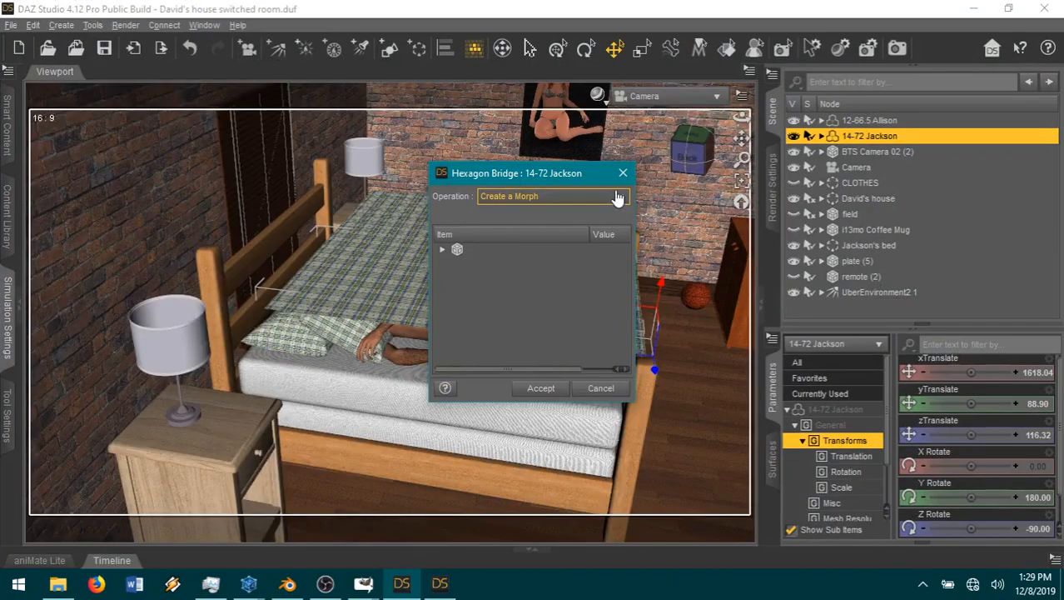
click(614, 196)
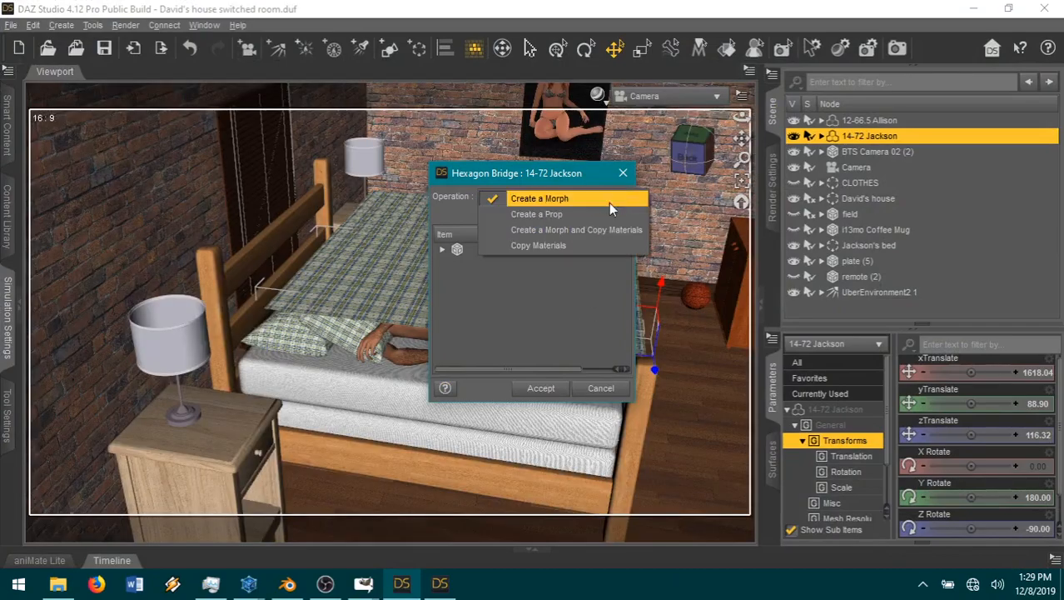
click(586, 217)
click(534, 392)
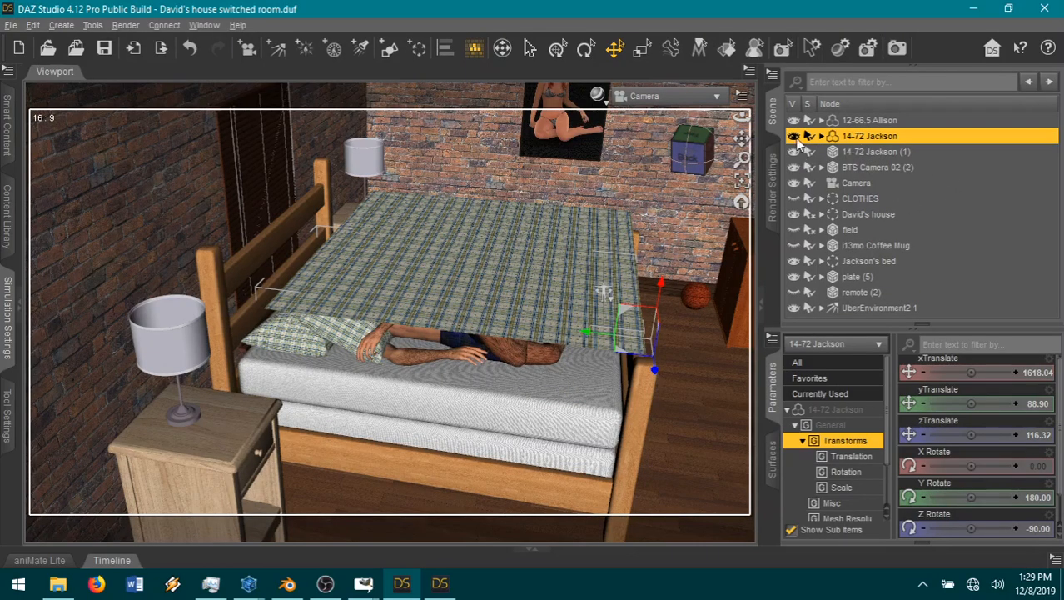
Step: Move the original 14-72 Jackson figure into the hidden CLOTHES group and collapse that group
drag(696, 161, 696, 133)
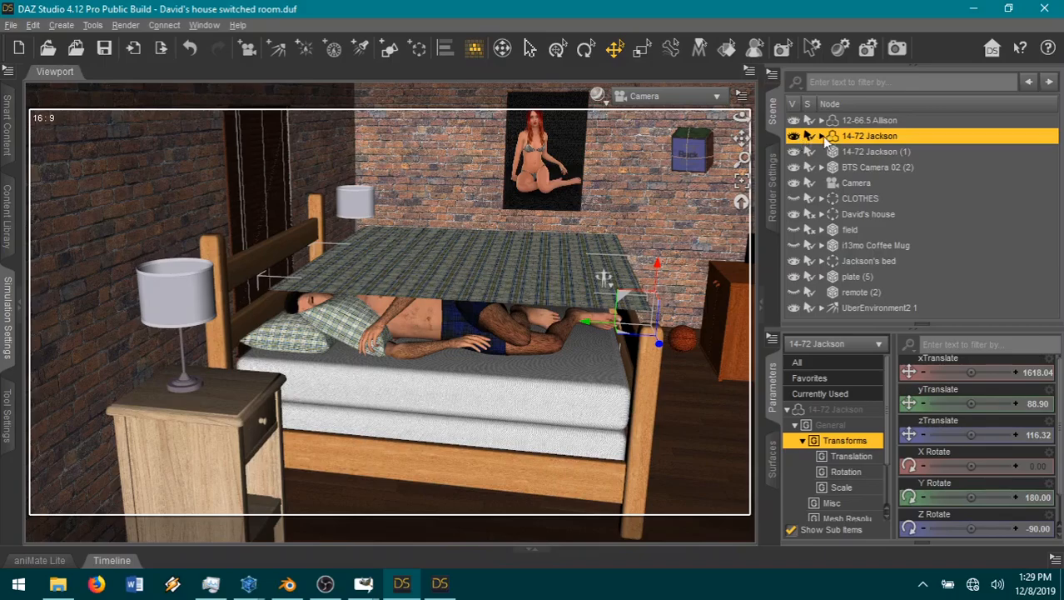
drag(860, 137, 936, 195)
drag(686, 150, 651, 209)
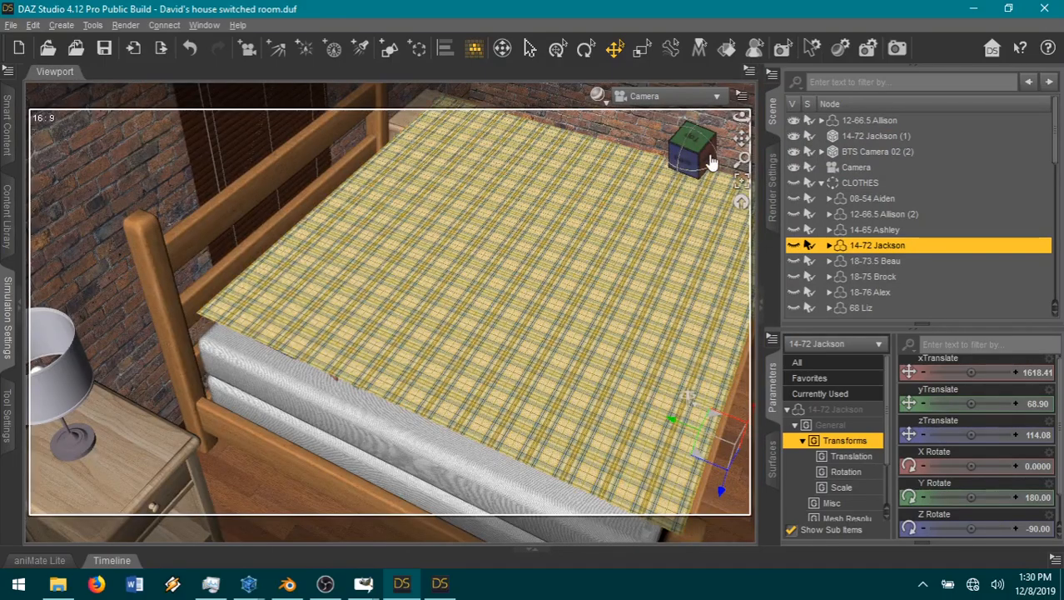
drag(740, 140, 692, 112)
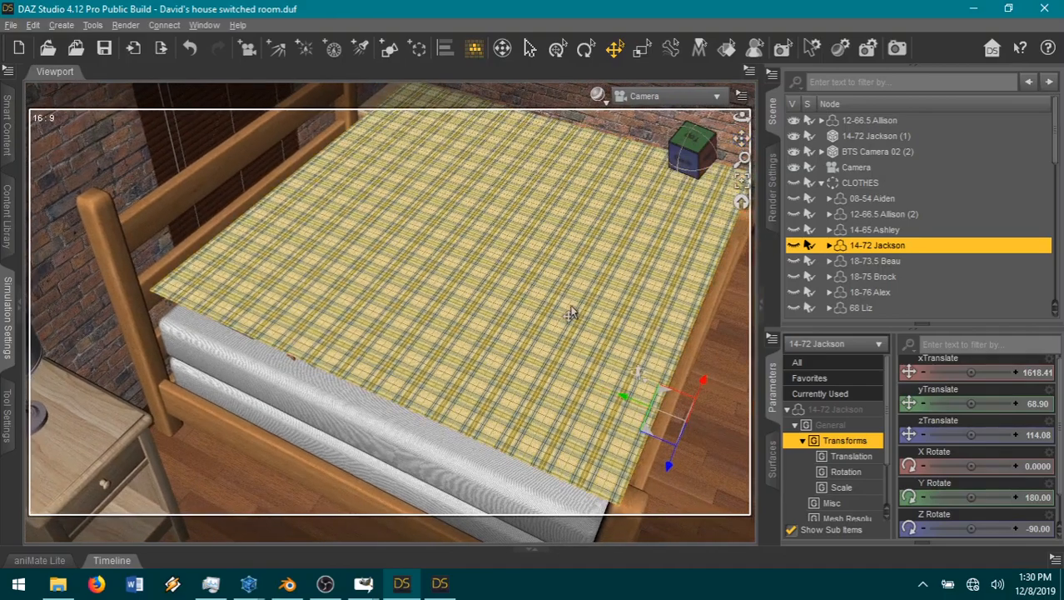
scroll(571, 313, down, 1)
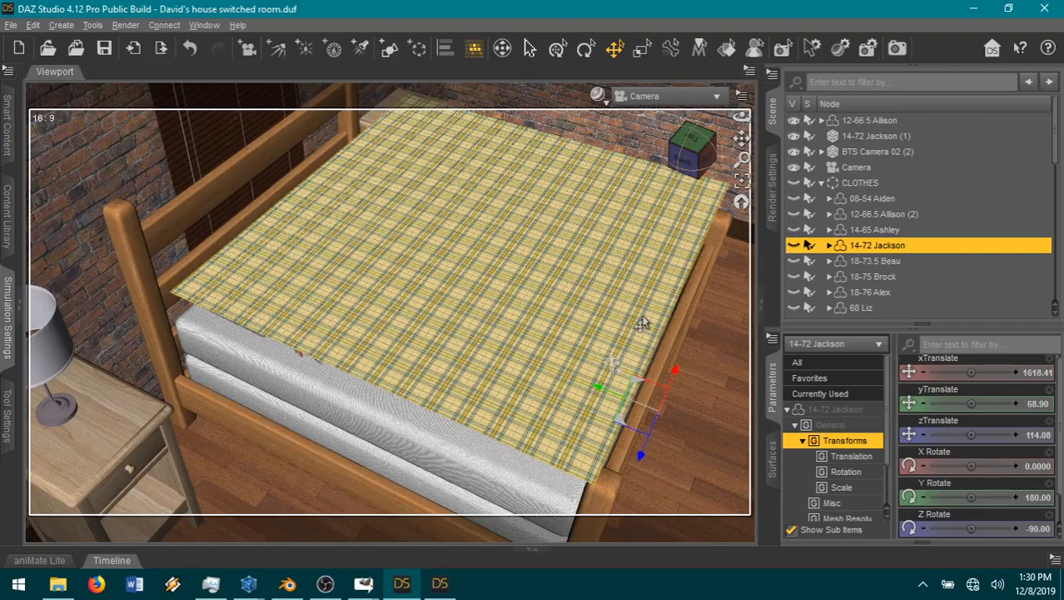
click(822, 183)
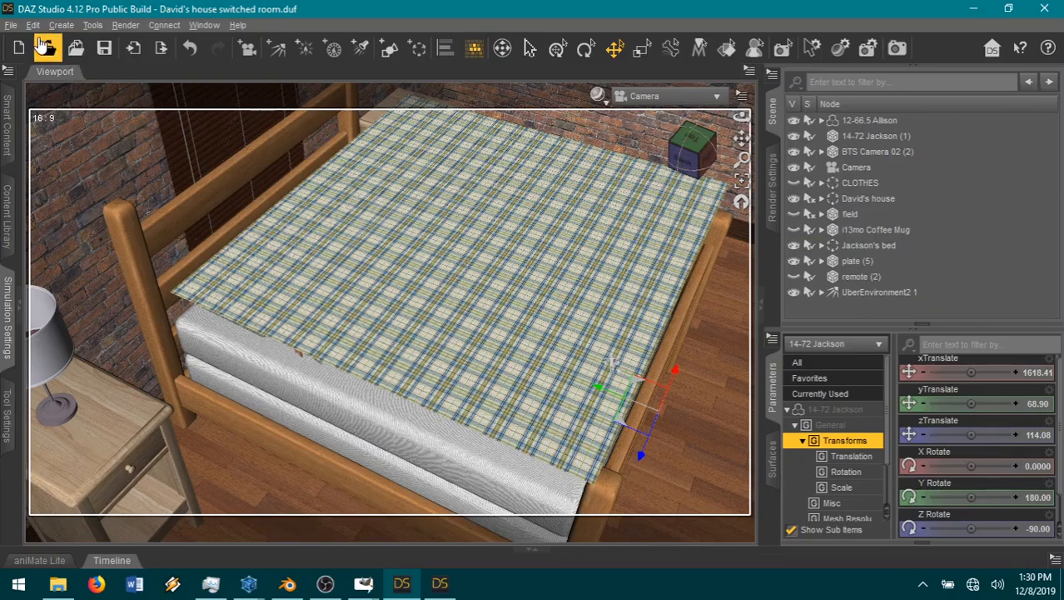
Step: Save a scene subset over the existing boy beds file in the SOTH9 files/pieces folder, agreeing to overwrite it
click(14, 26)
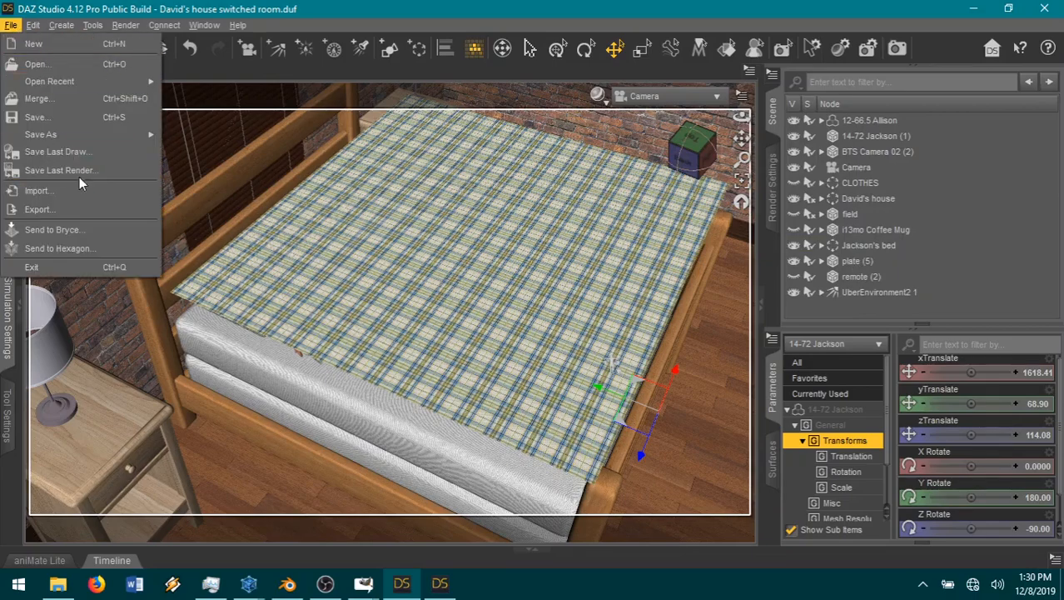
mouse_move(50, 134)
click(202, 158)
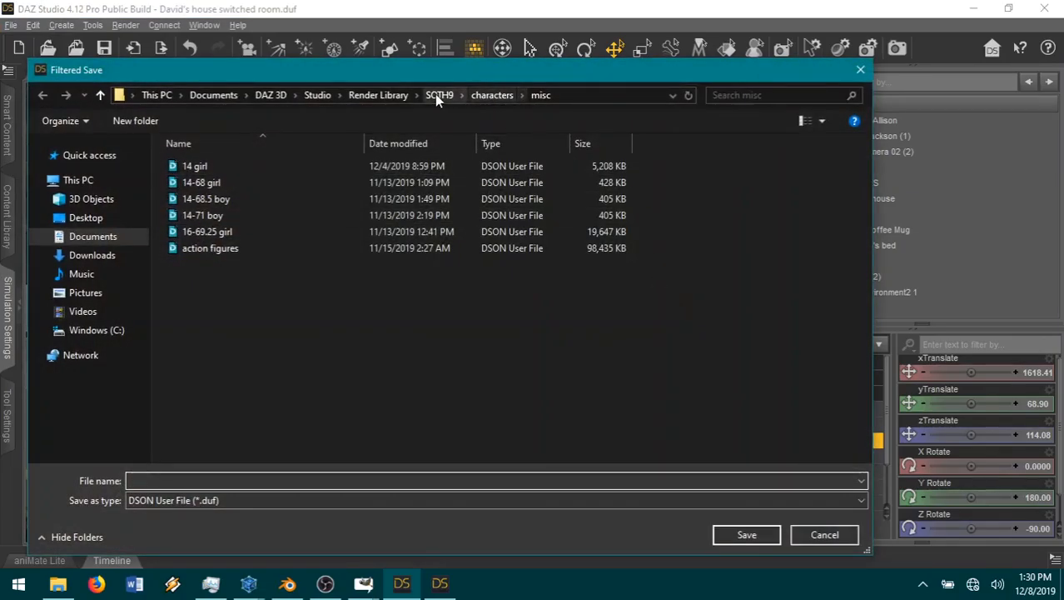
click(438, 95)
double_click(560, 206)
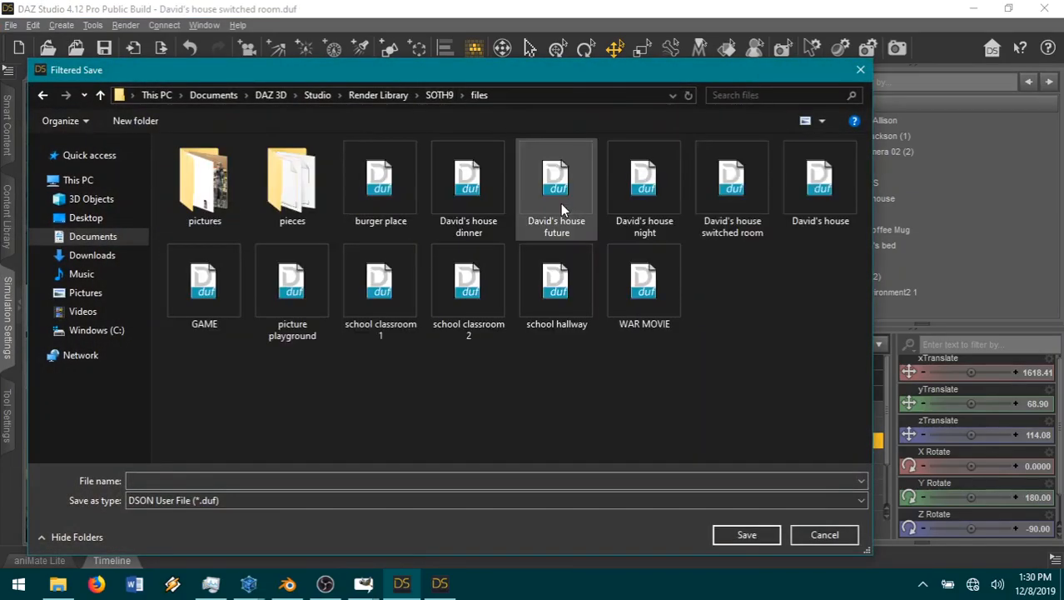
double_click(307, 223)
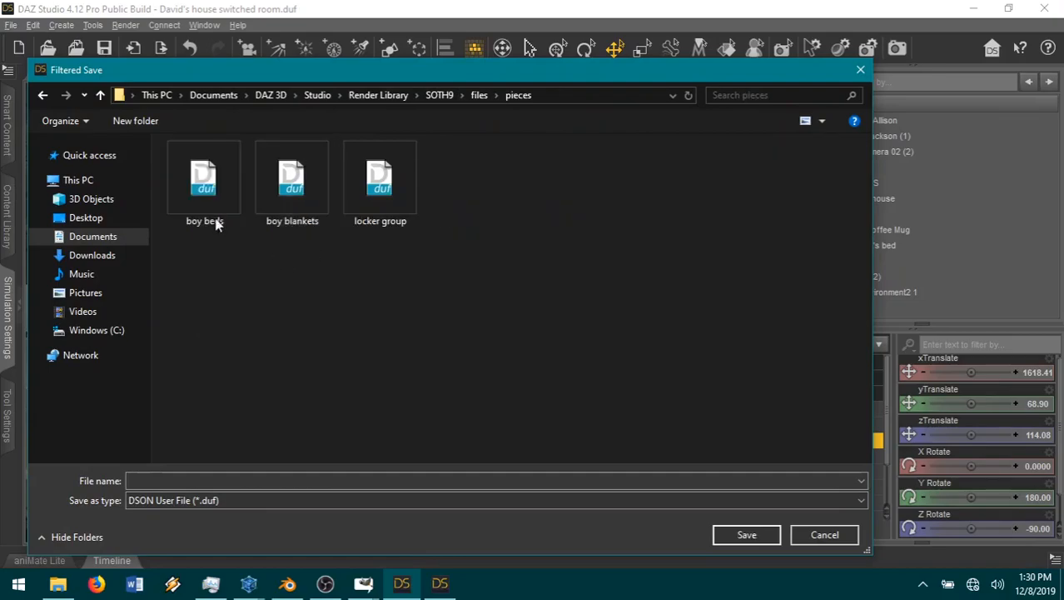
double_click(191, 184)
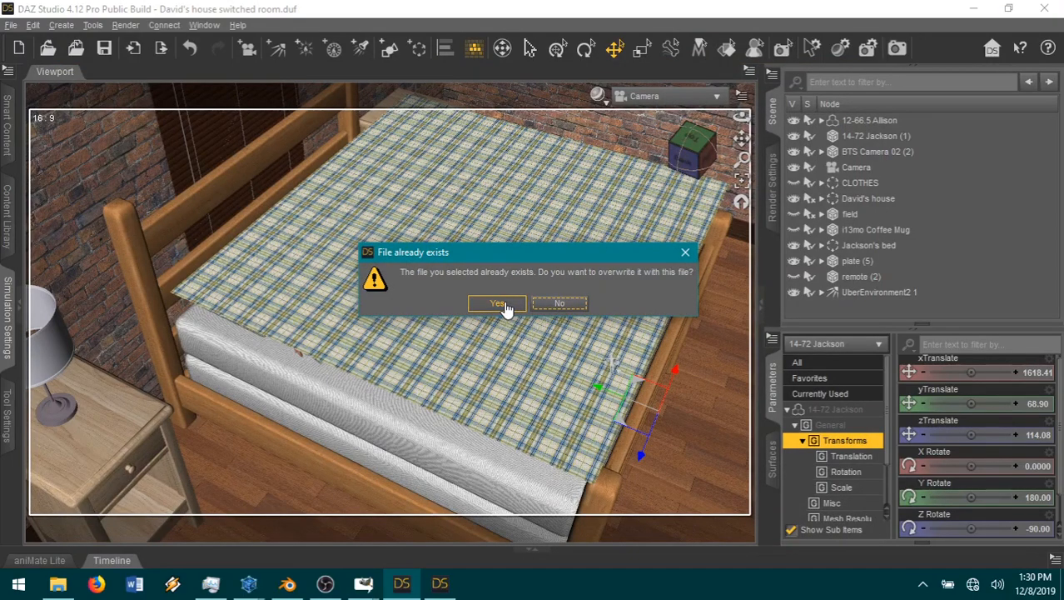
click(496, 304)
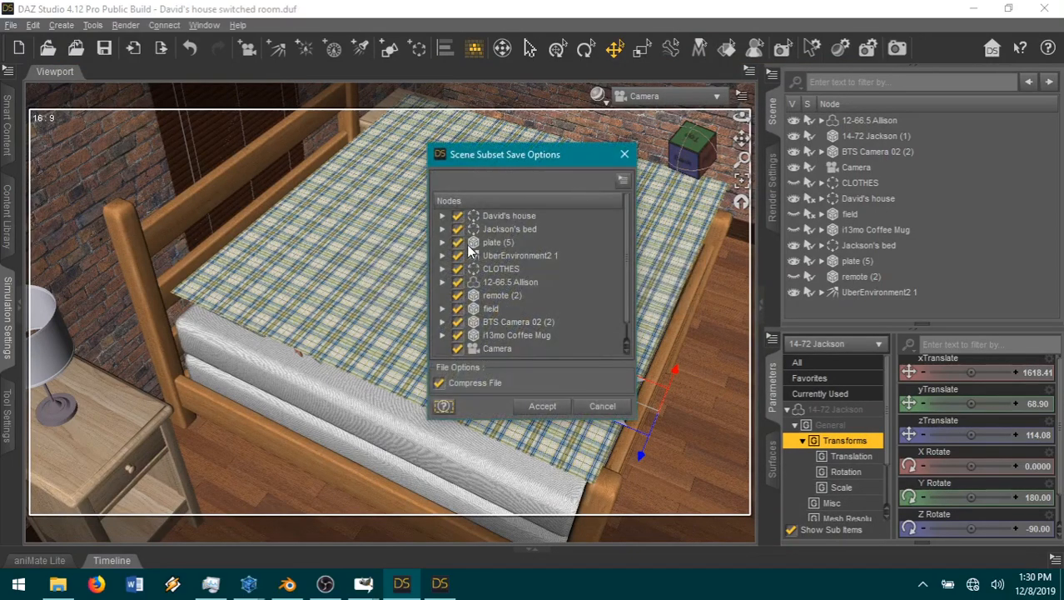
Step: Limit the scene subset to the Jackson's bed group and the 14-72 Jackson (1) prop and accept the save options
click(458, 217)
click(457, 242)
click(457, 255)
click(457, 295)
click(458, 308)
click(457, 323)
scroll(579, 307, down, 1)
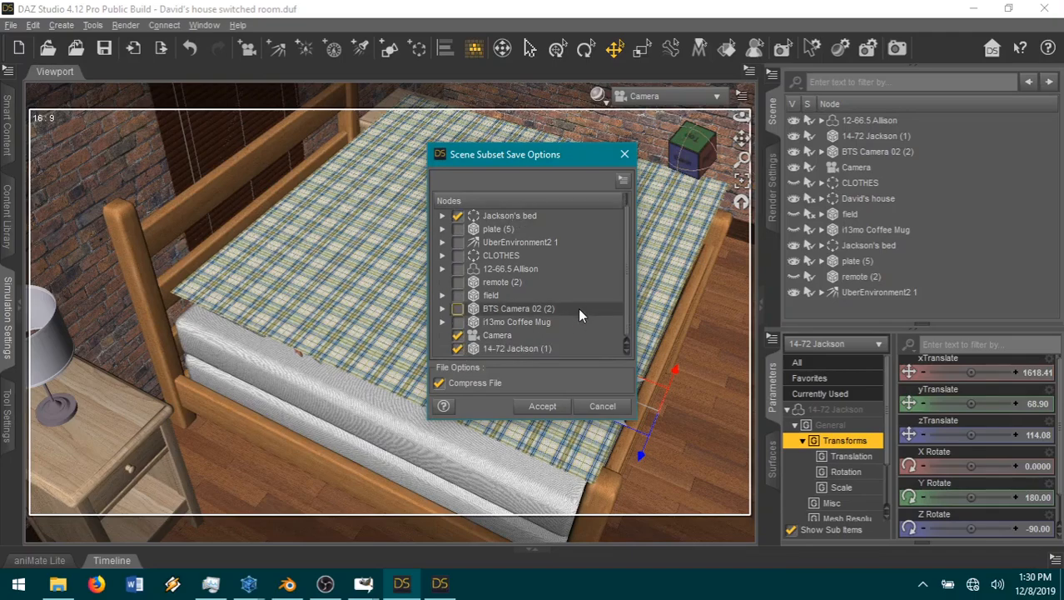
click(457, 335)
click(542, 405)
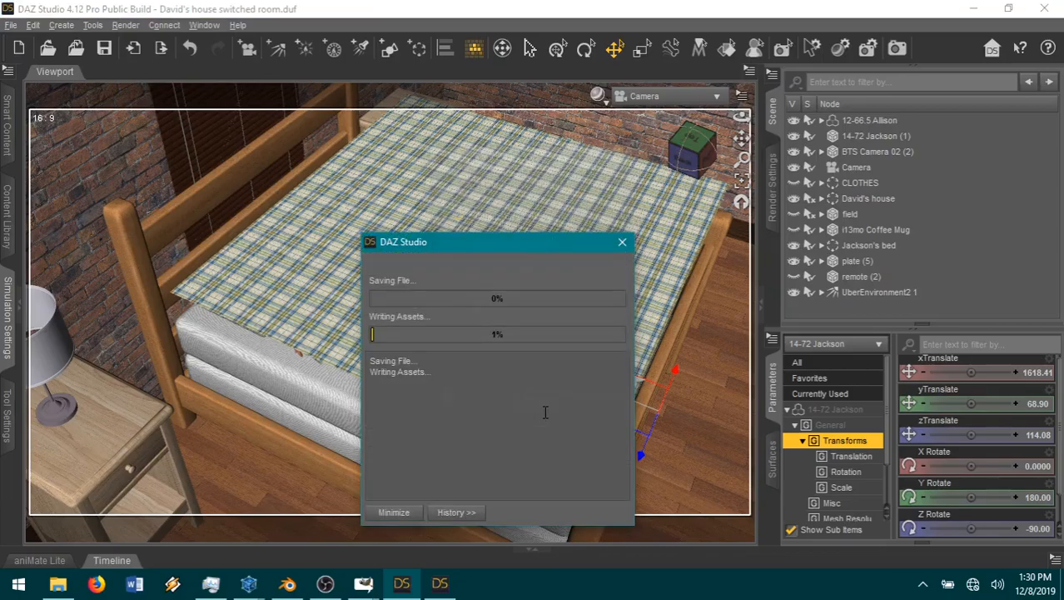
Step: Switch to the empty DAZ Studio 4.12 Pro window and open boy beds from the SOTH9 files/pieces folder
click(440, 588)
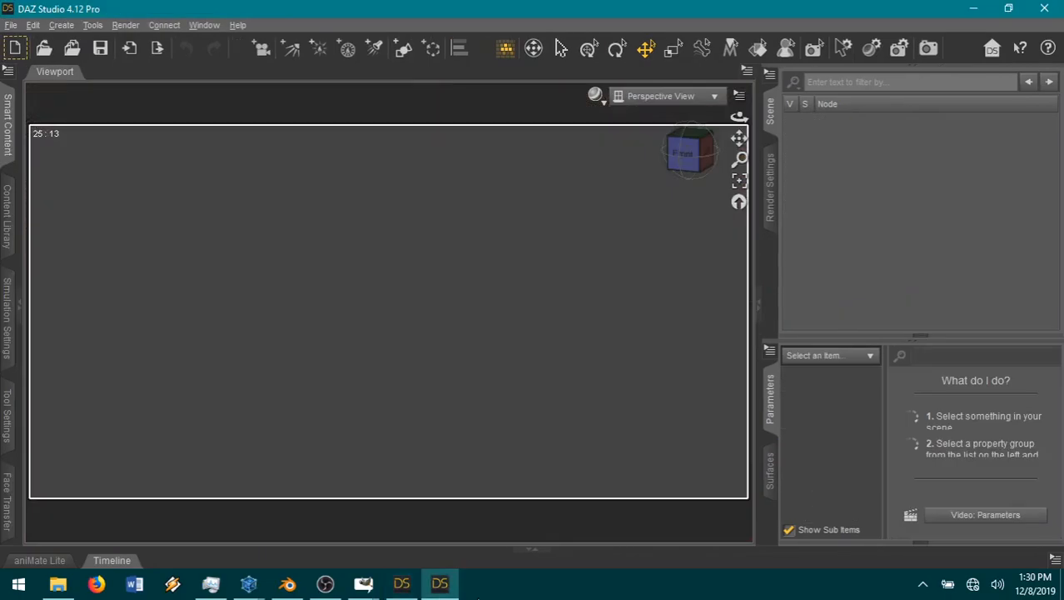
click(45, 50)
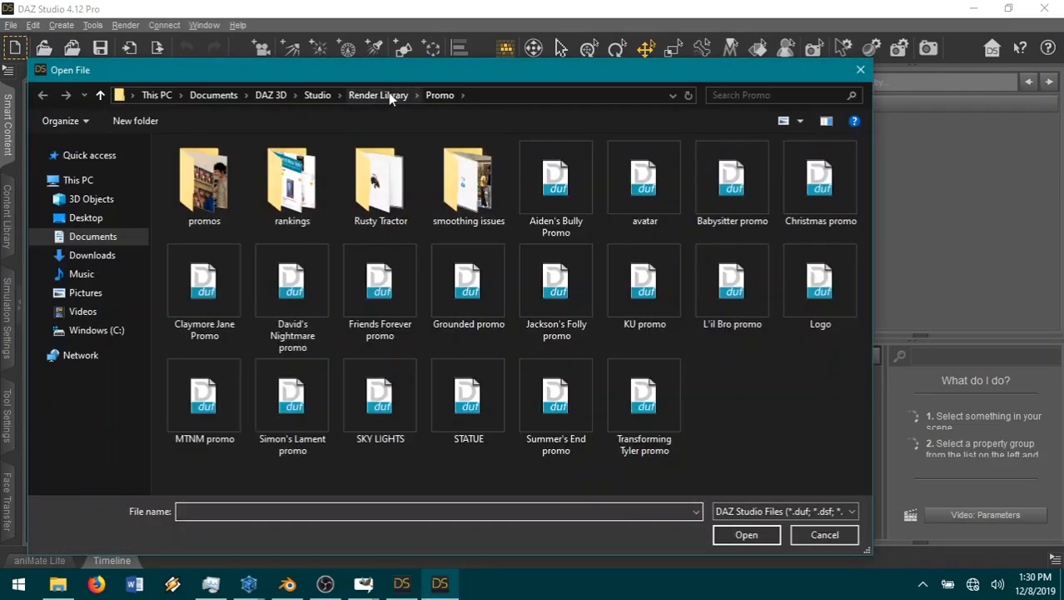
click(379, 95)
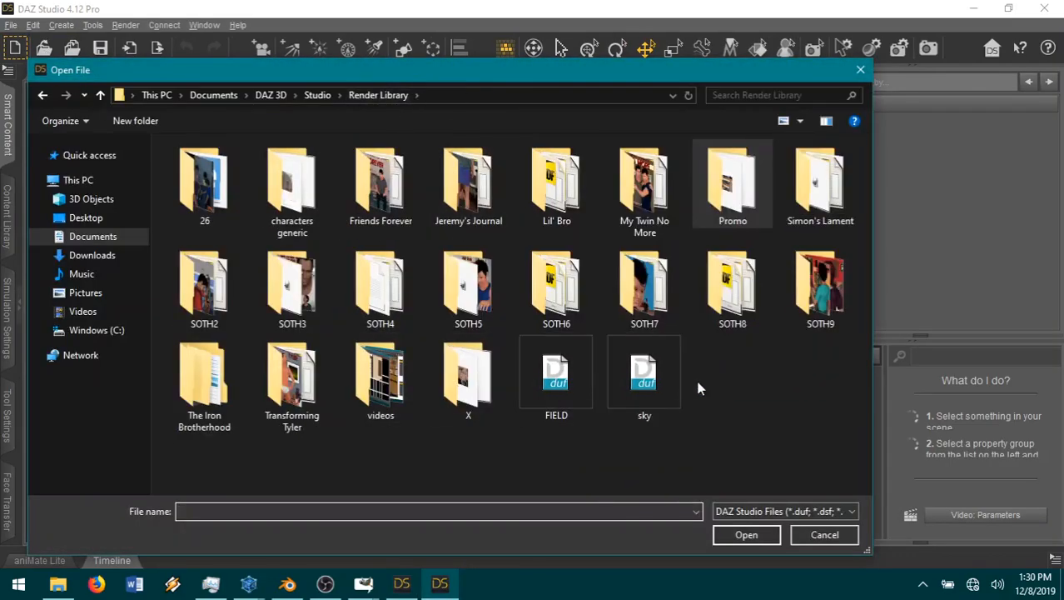
double_click(807, 302)
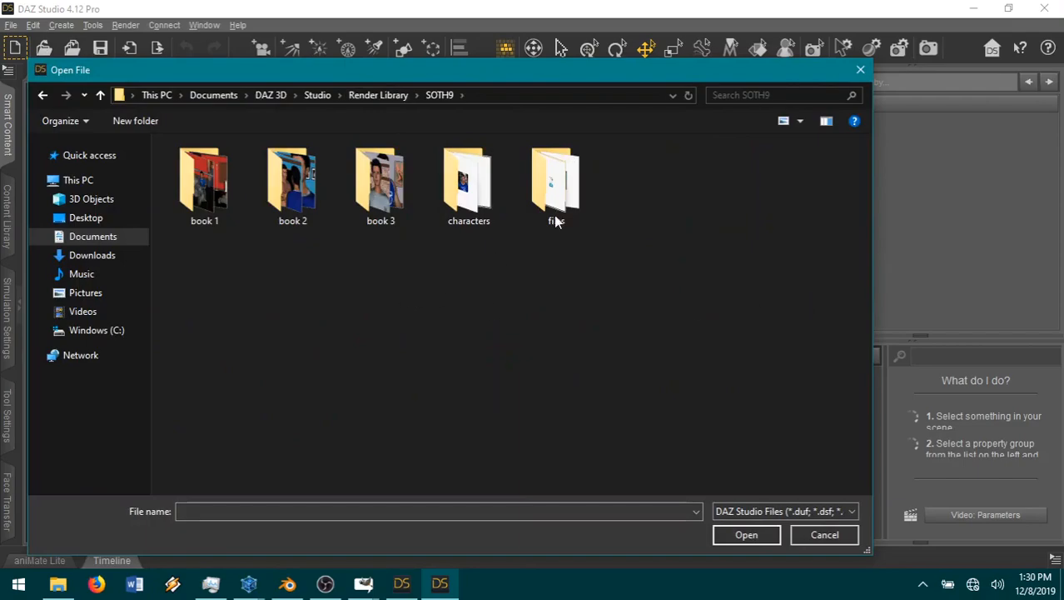
double_click(548, 212)
double_click(290, 185)
double_click(211, 180)
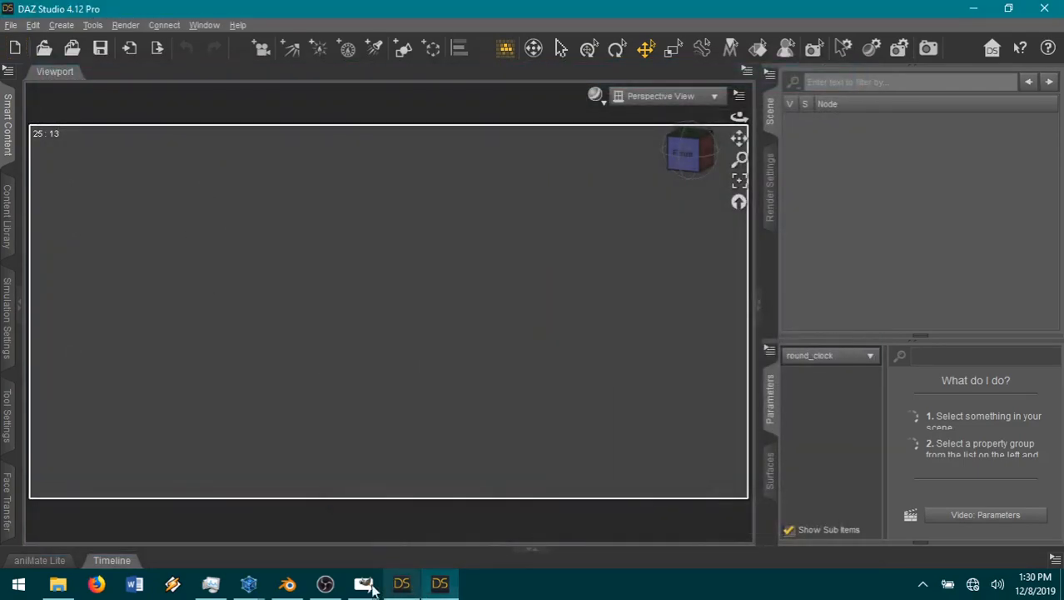
Step: Switch to the Hexagon window with the boxers and close it without saving or sending changes
mouse_move(250, 583)
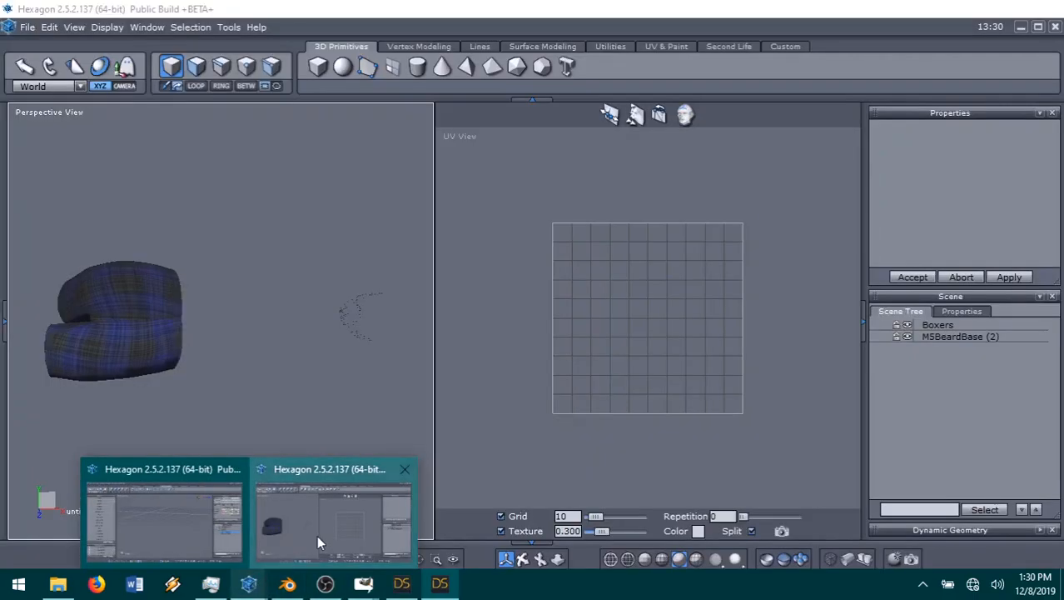
click(317, 535)
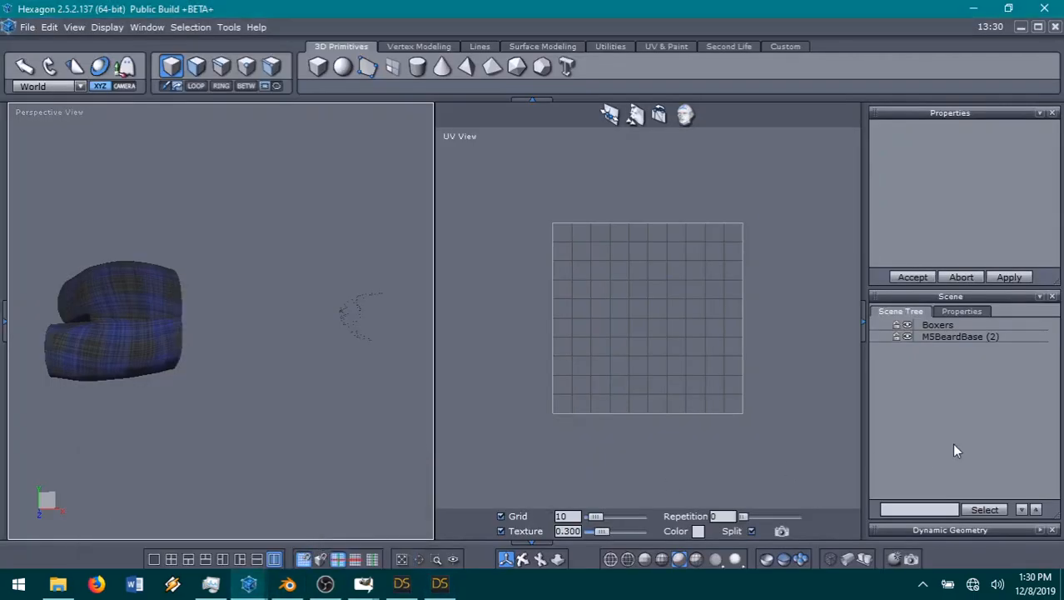
click(1045, 9)
click(566, 330)
click(560, 332)
Step: Close the remaining Hexagon window containing 14-72 Jackson without sending changes to Daz Studio or saving untitled_1.hxn
mouse_move(249, 585)
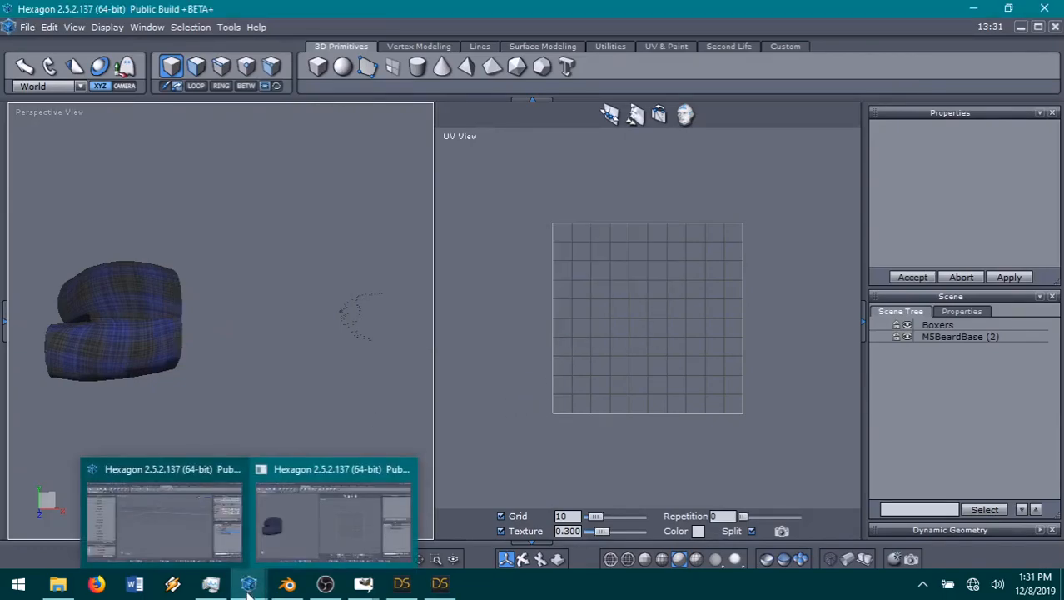
click(165, 533)
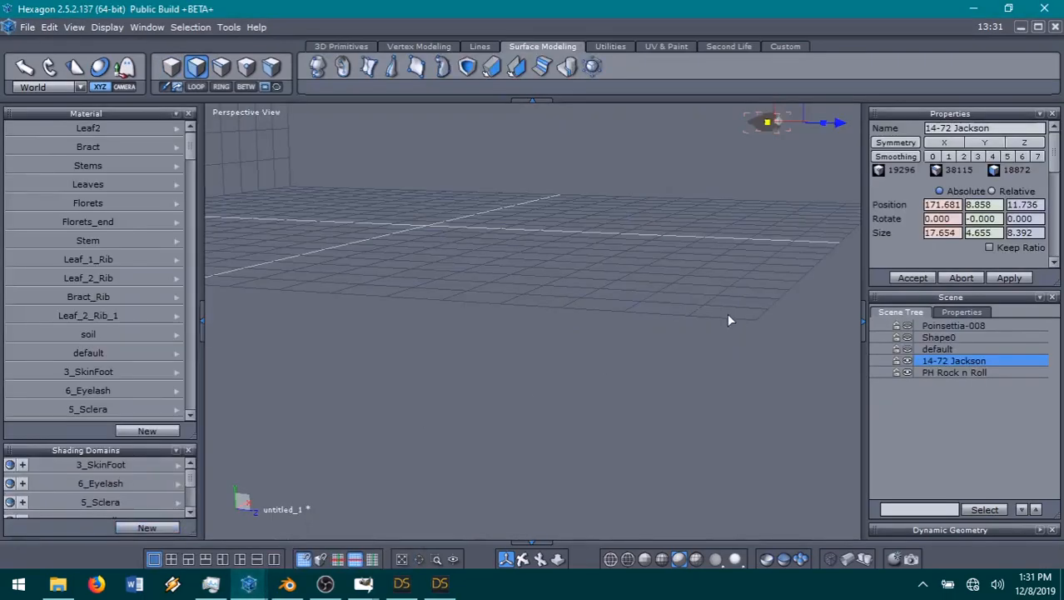
click(1047, 8)
click(558, 333)
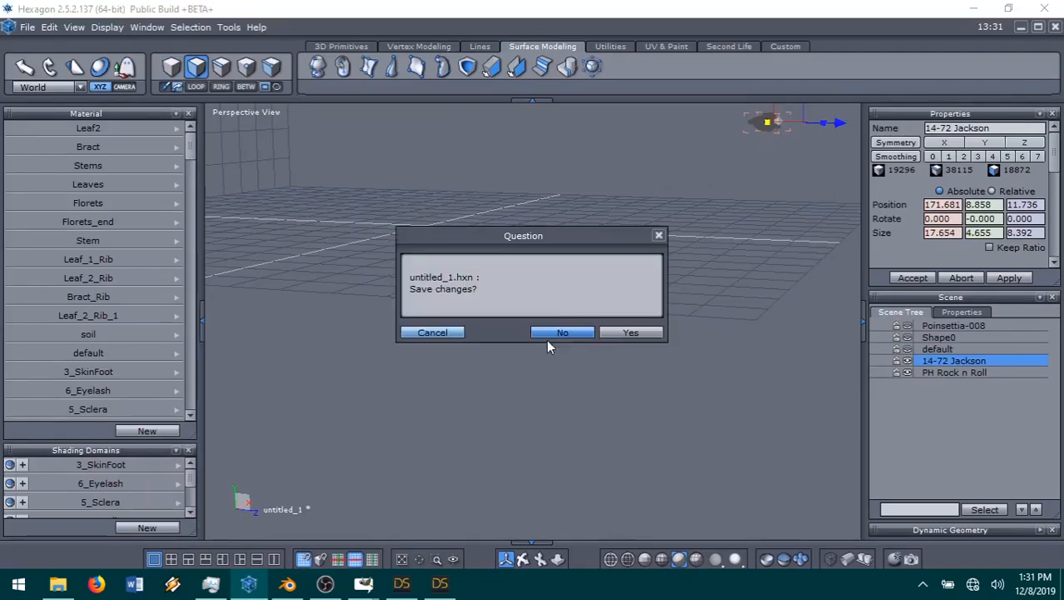
click(554, 334)
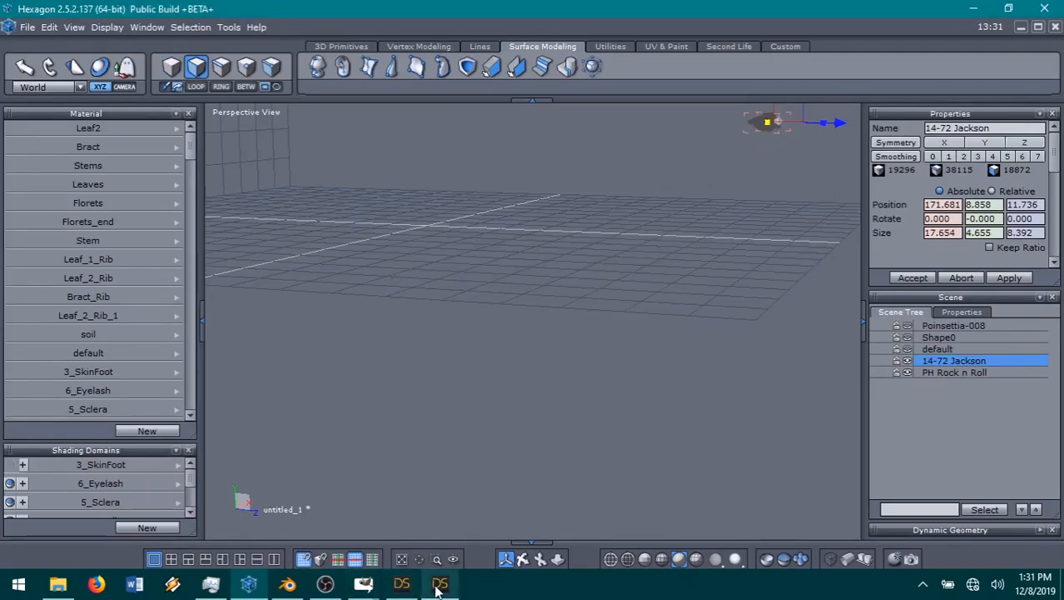
Step: Return to the DAZ Studio window with the boy beds scene, select the Jackson's bed group and frame it in the view
click(440, 583)
click(863, 136)
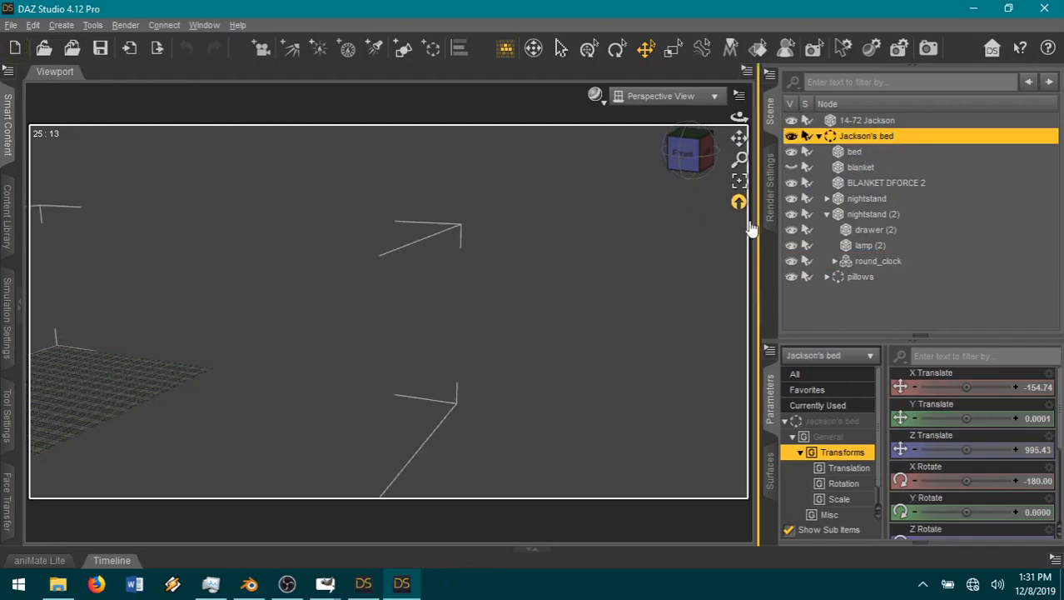
click(739, 182)
drag(691, 157, 588, 190)
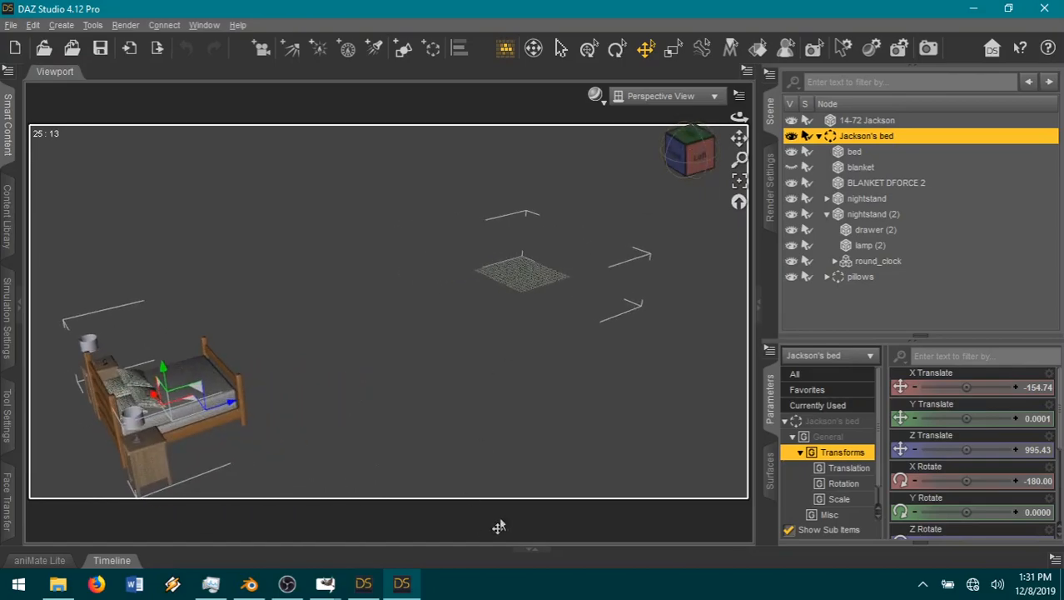
Step: Show the timeline, set the start of its range to frame 1 and frame Jackson's bed in the view
click(531, 548)
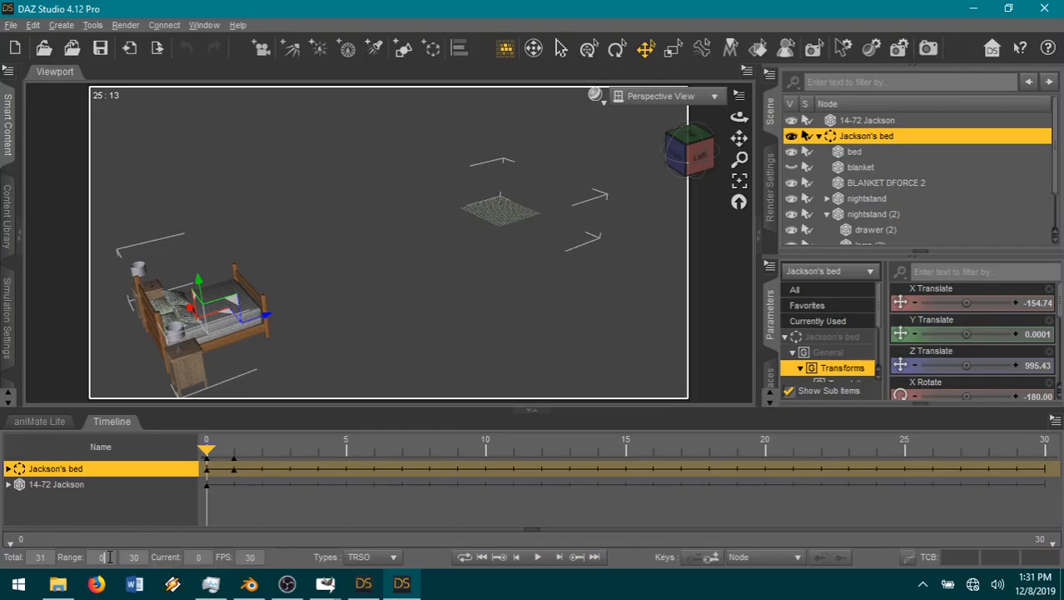
text(1)
key(Return)
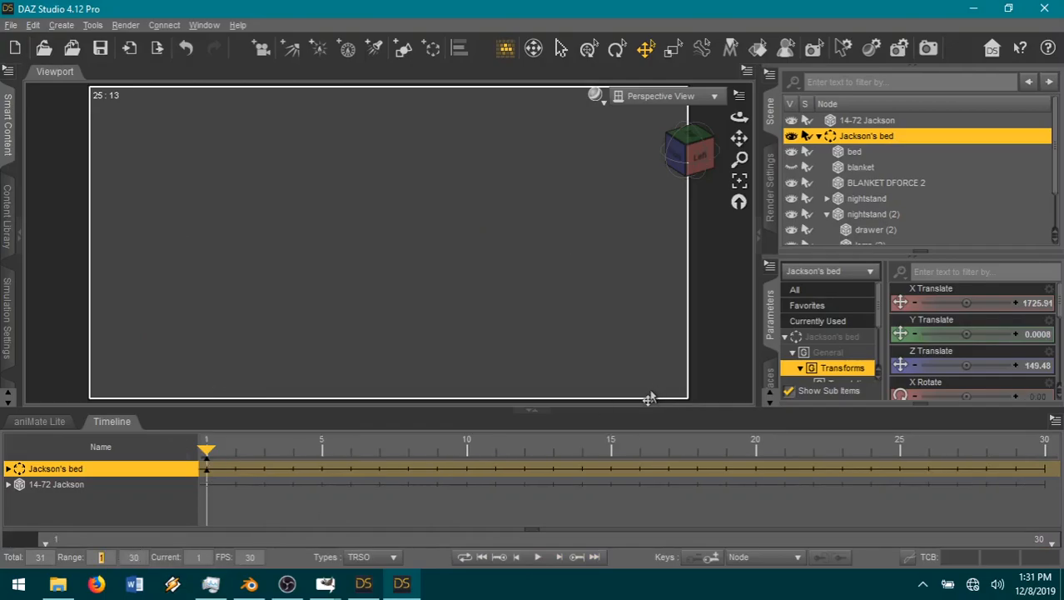
click(739, 179)
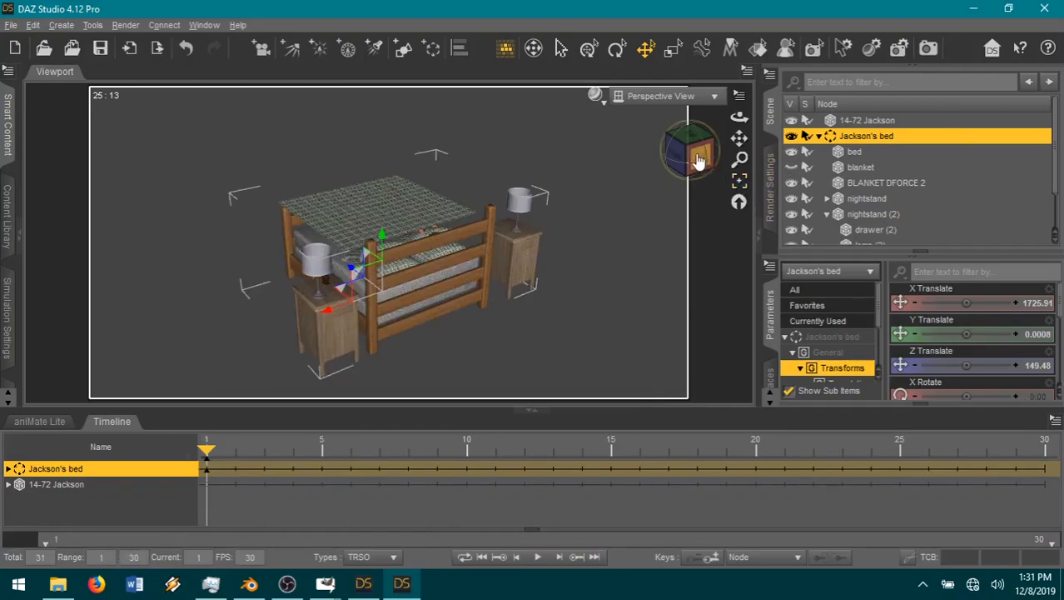
Step: Delete both nightstands, including their lamps and drawers, from the Jackson's bed group
drag(695, 158, 833, 172)
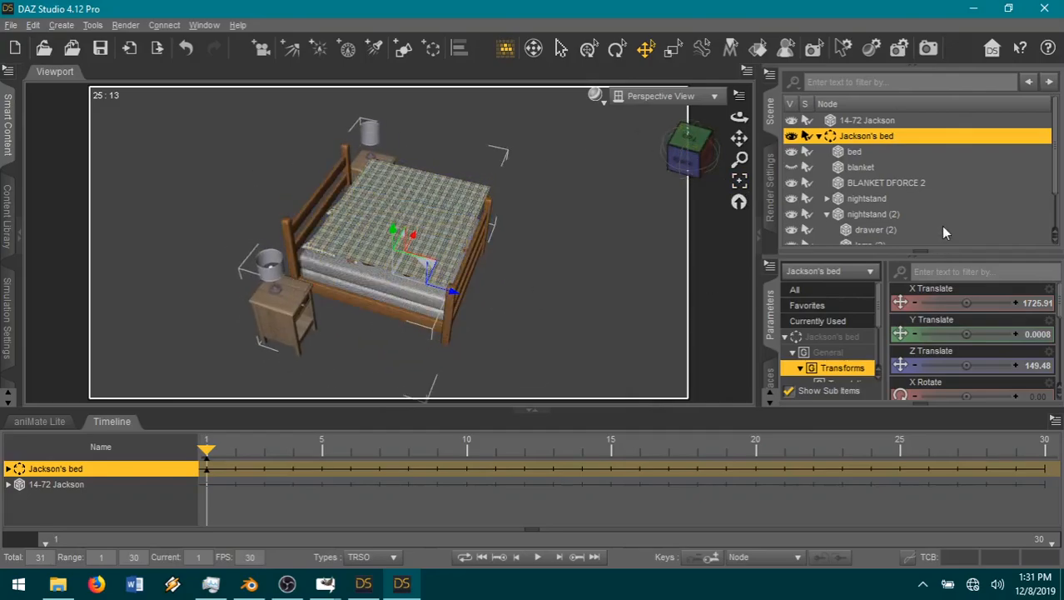
scroll(932, 182, down, 1)
click(880, 160)
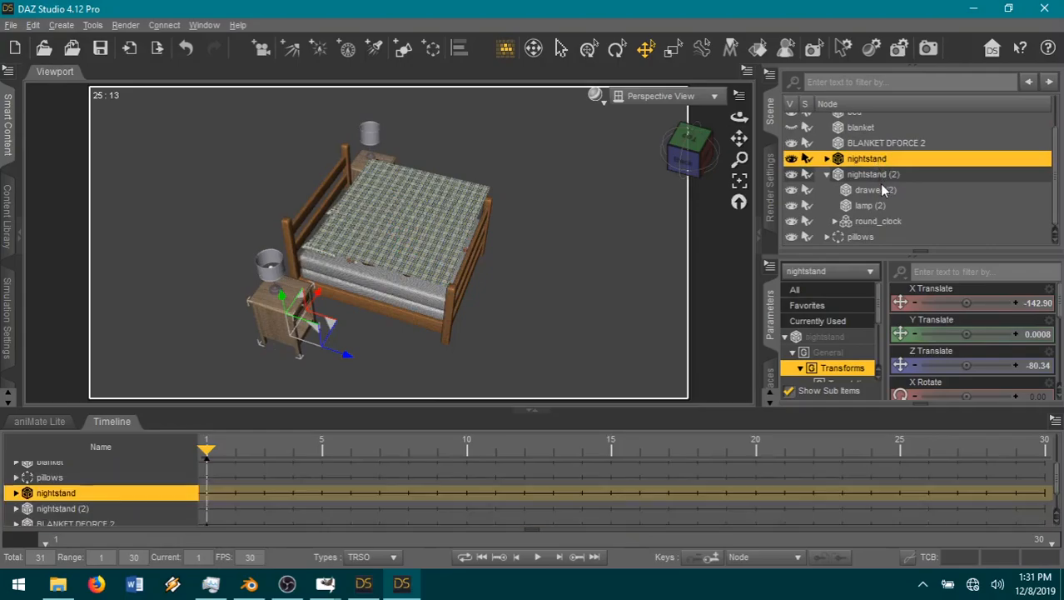
ctrl+click(880, 176)
right_click(893, 177)
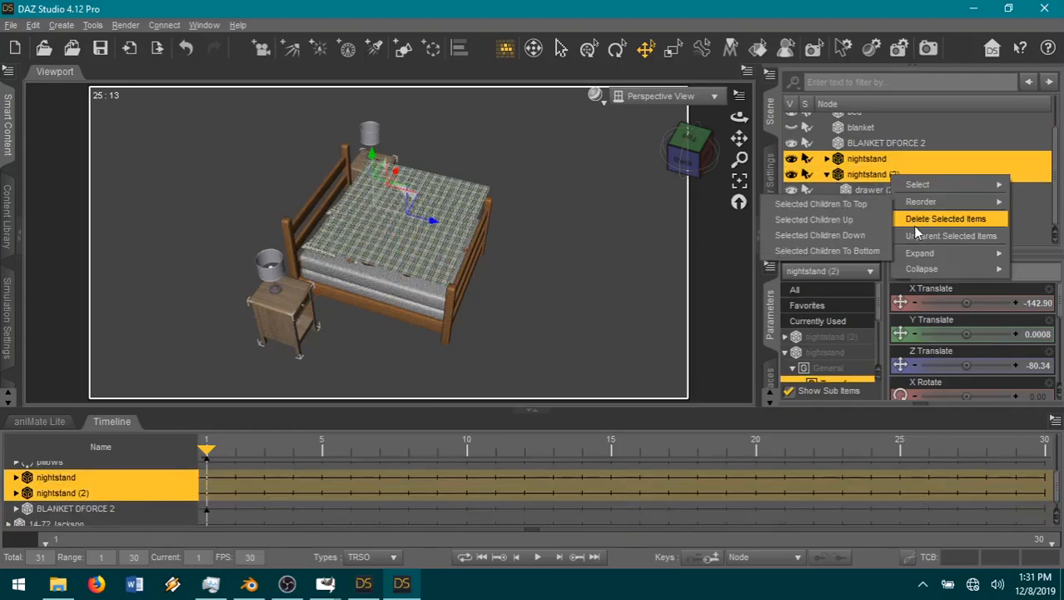
click(914, 216)
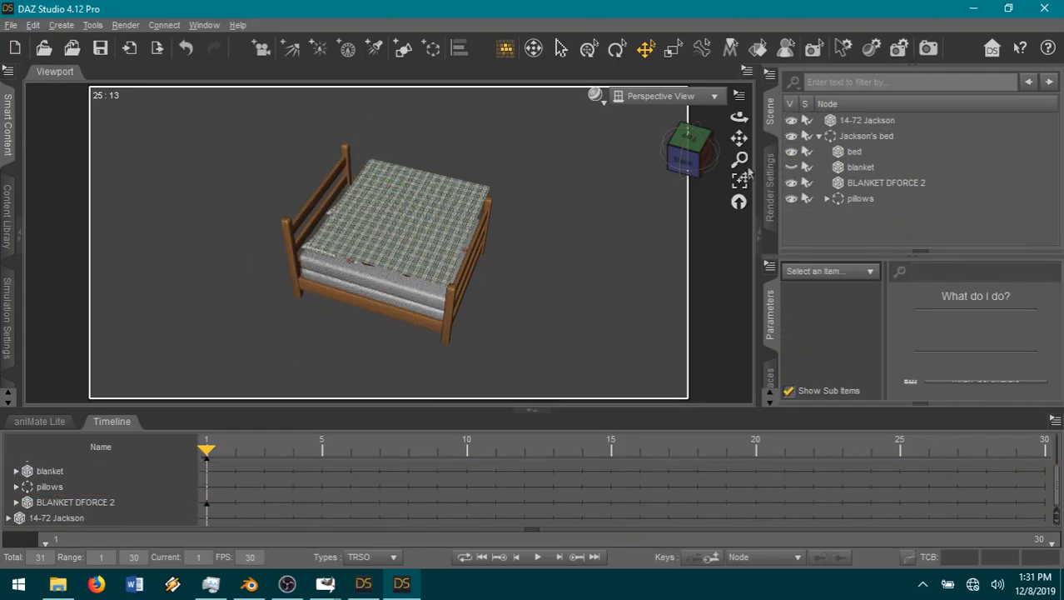
Step: Toggle the visibility of individual pillows to identify them, and delete pillow 4 from the pillows group
drag(688, 152, 702, 140)
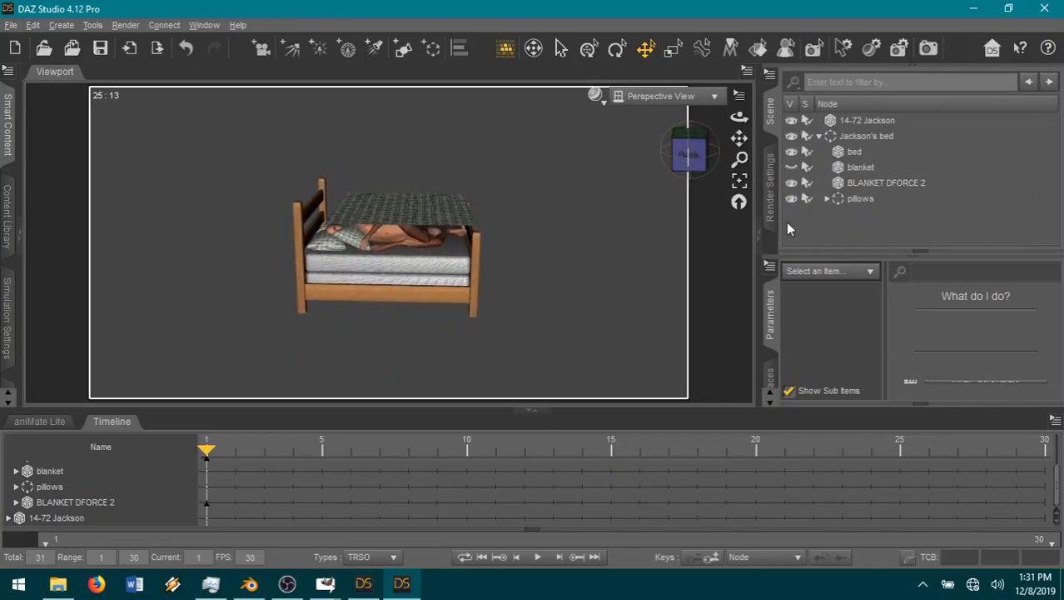
click(825, 199)
click(825, 198)
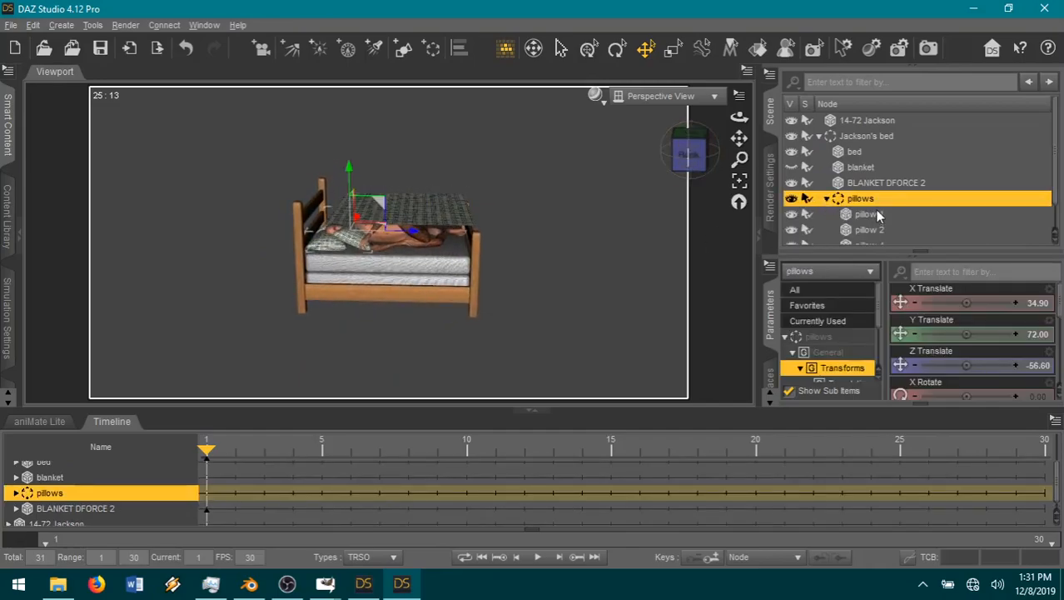
scroll(879, 237, down, 1)
click(872, 238)
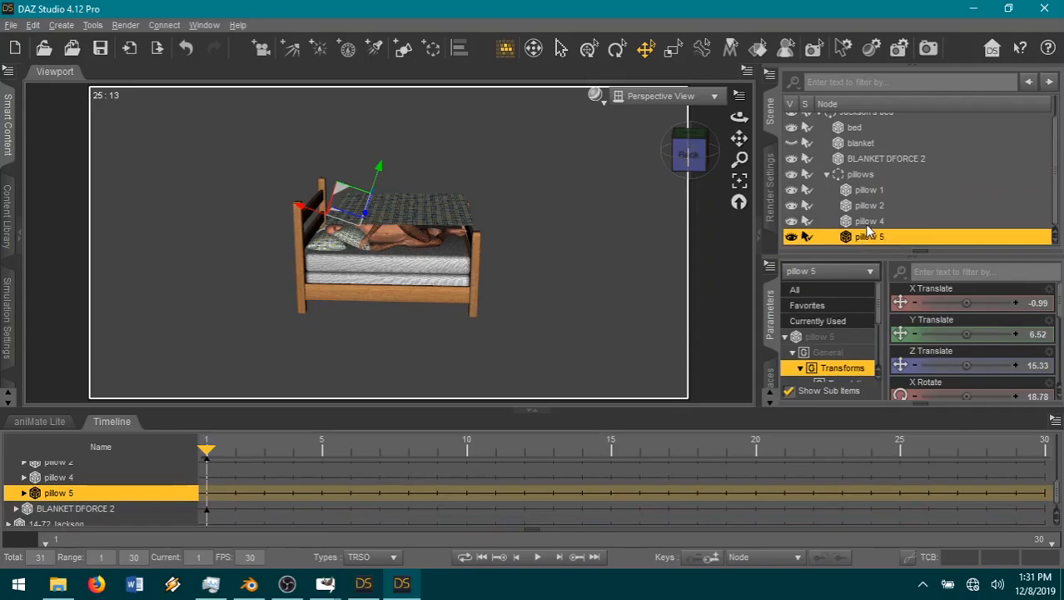
click(866, 208)
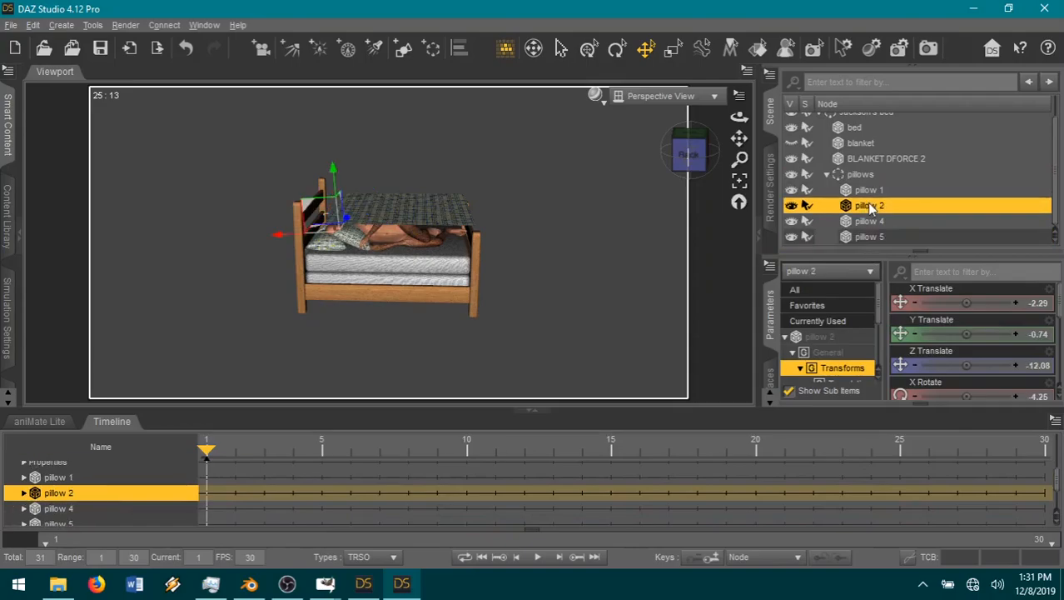
click(792, 222)
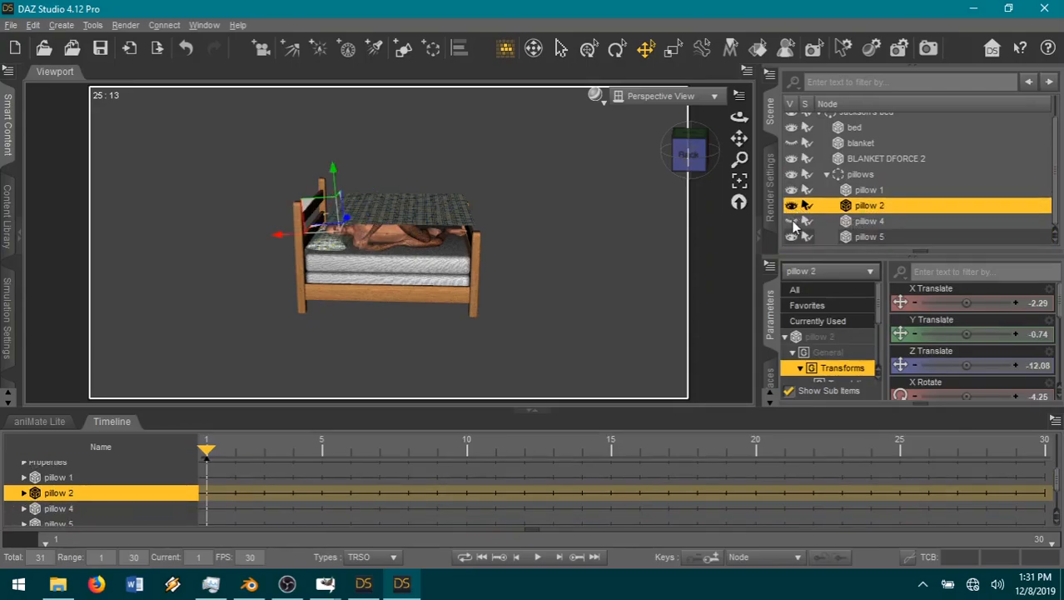
drag(739, 139, 684, 154)
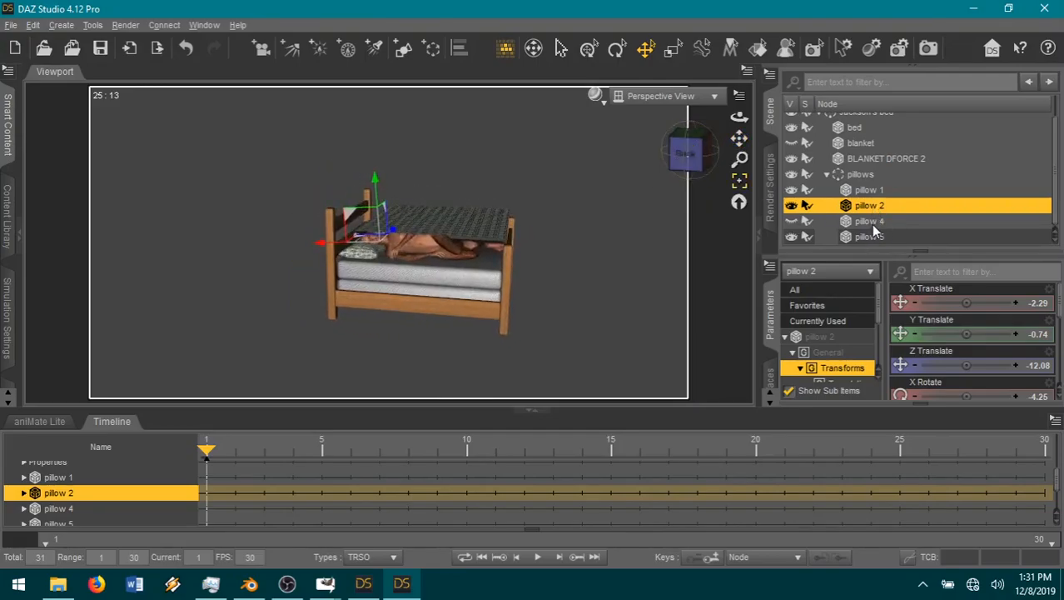
click(871, 224)
right_click(873, 230)
click(910, 268)
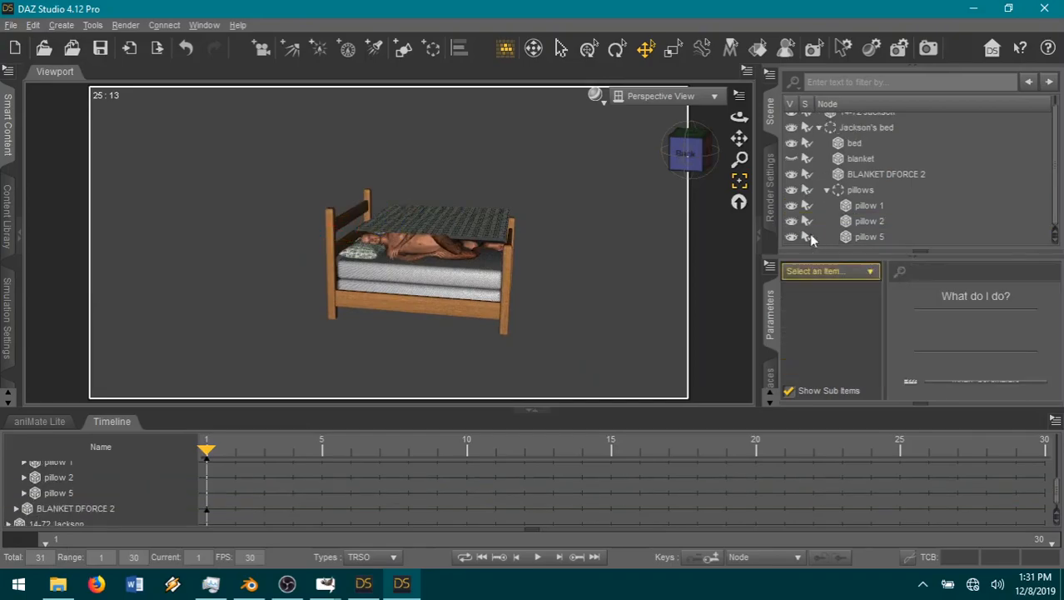
Step: Collapse the pillows and Jackson's bed groups in the scene list and hide the timeline to enlarge the view
mouse_move(696, 164)
mouse_down()
mouse_move(690, 157)
mouse_move(686, 167)
mouse_move(709, 150)
mouse_move(668, 160)
mouse_move(682, 155)
mouse_up()
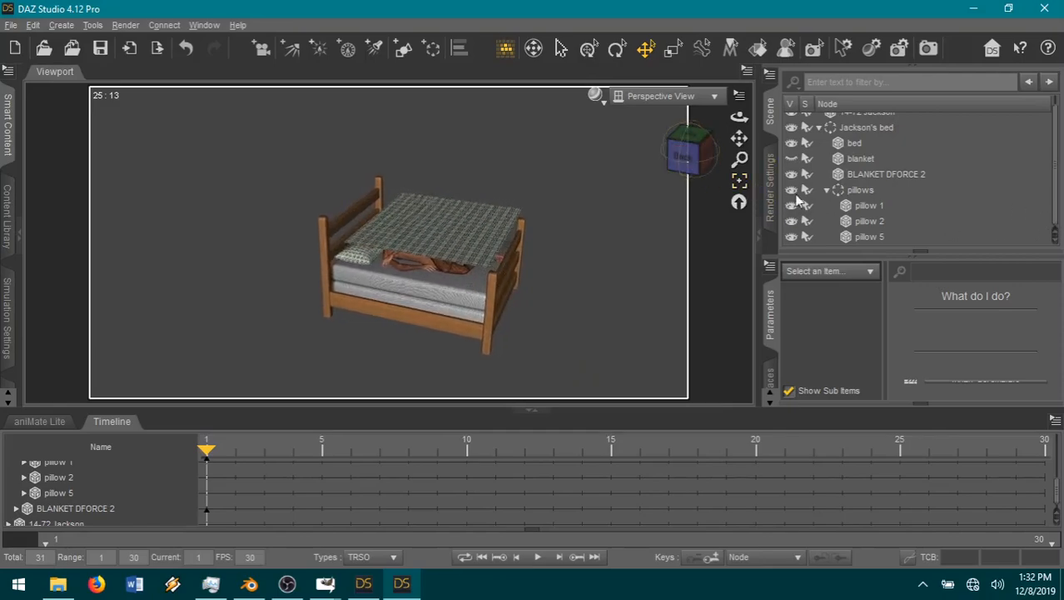
click(826, 190)
click(820, 137)
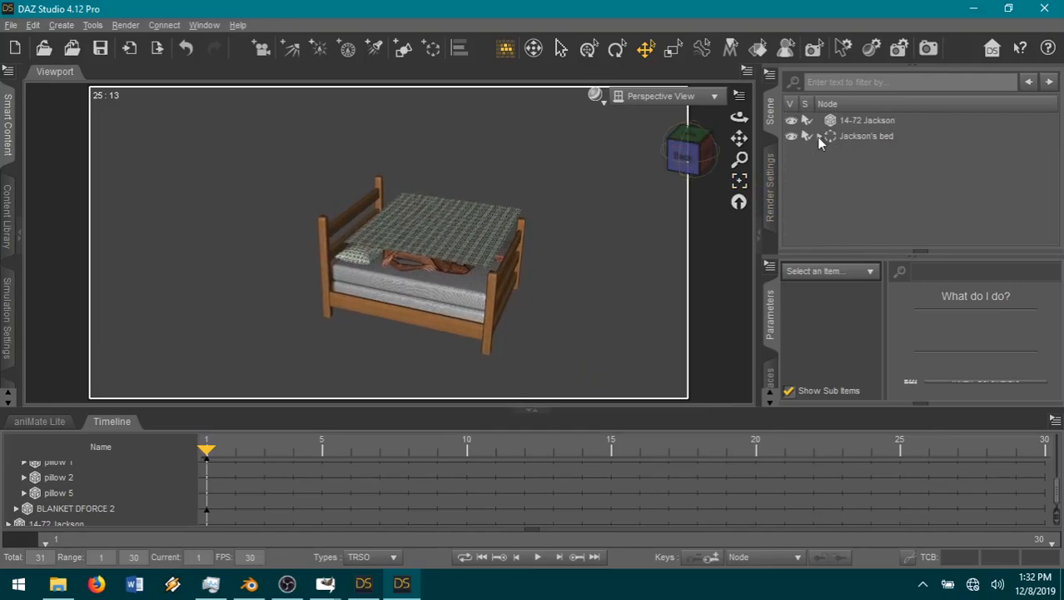
drag(683, 157, 766, 146)
click(533, 411)
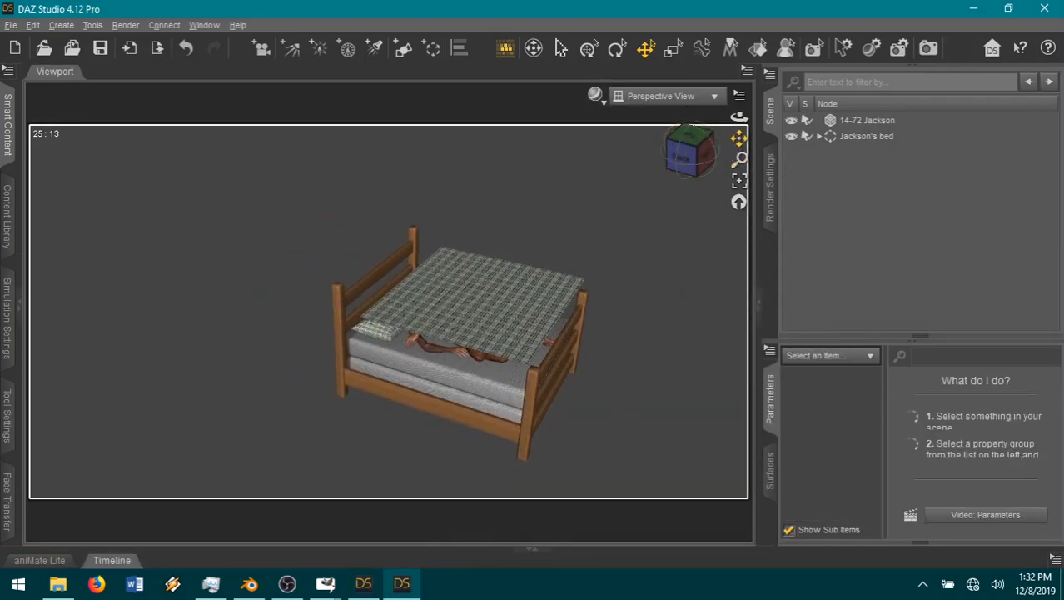
Step: Show the dForce simulation settings, select BLANKET DFORCE 2 in the Jackson's bed group and run the simulation
click(8, 329)
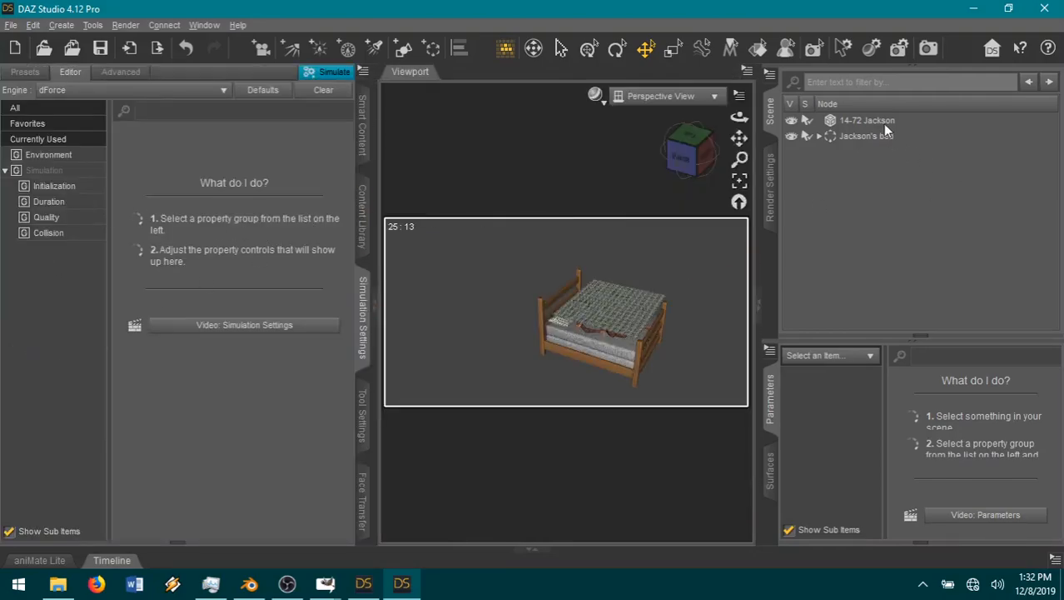
click(820, 137)
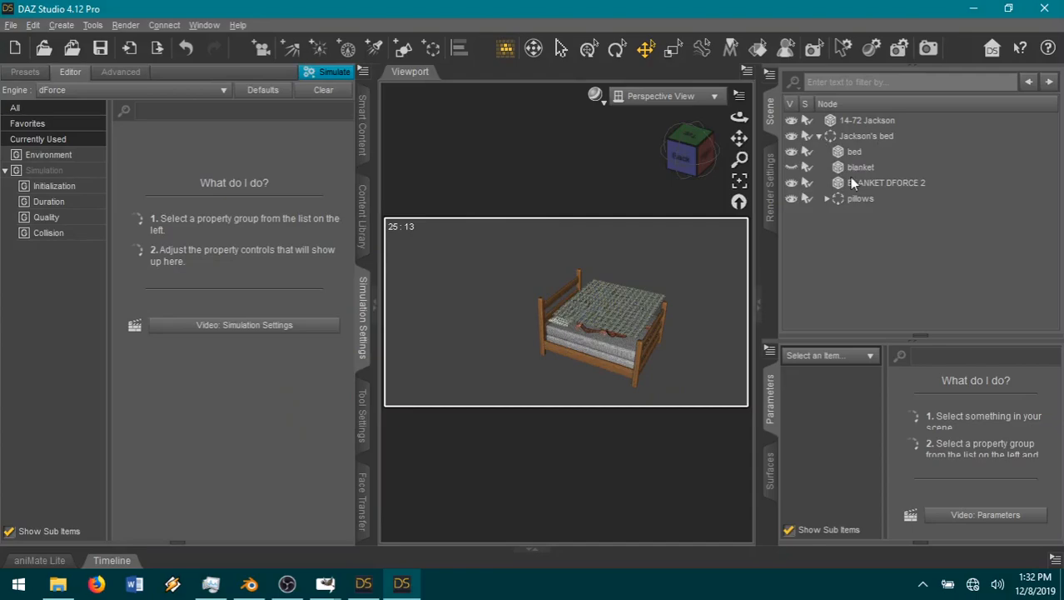
click(860, 184)
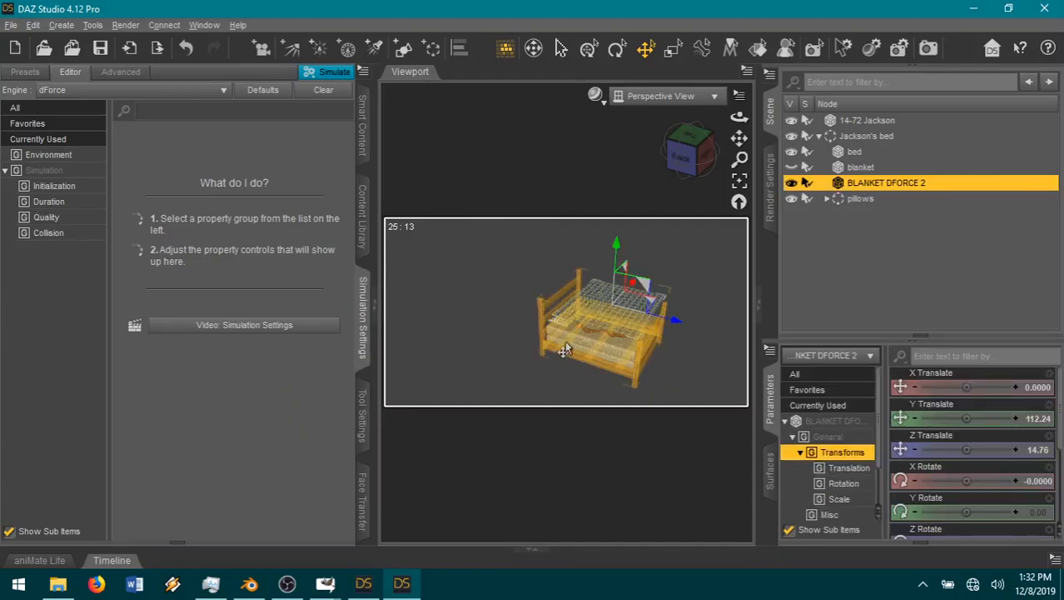
click(364, 74)
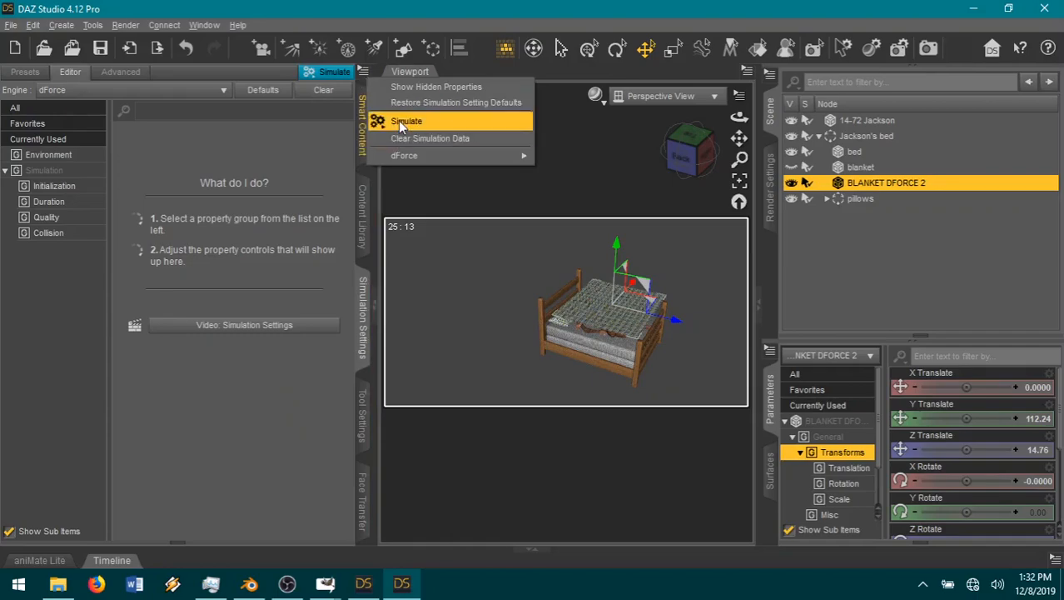
mouse_move(479, 156)
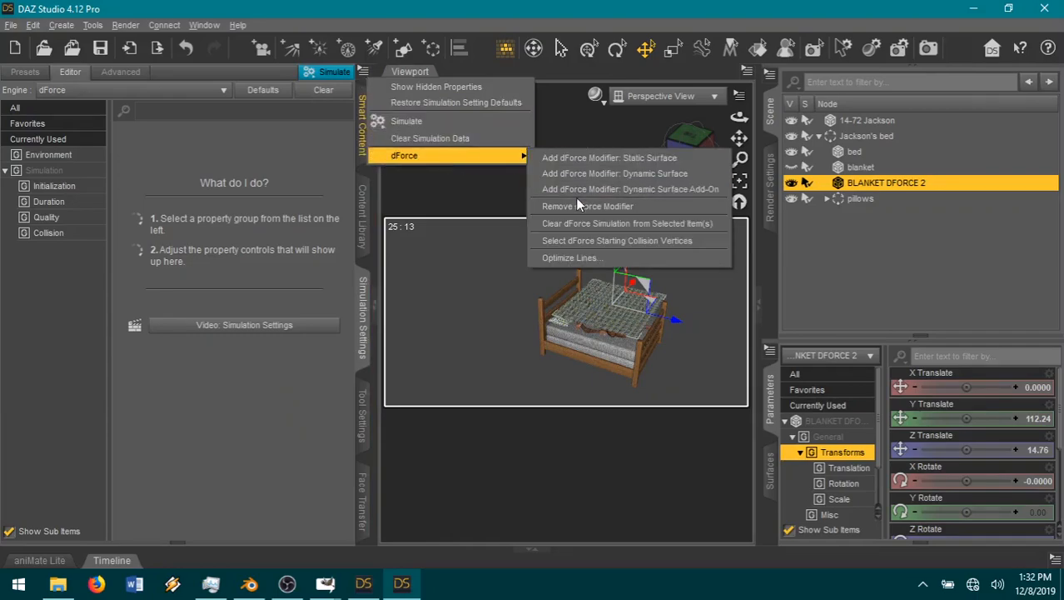
click(364, 74)
click(364, 75)
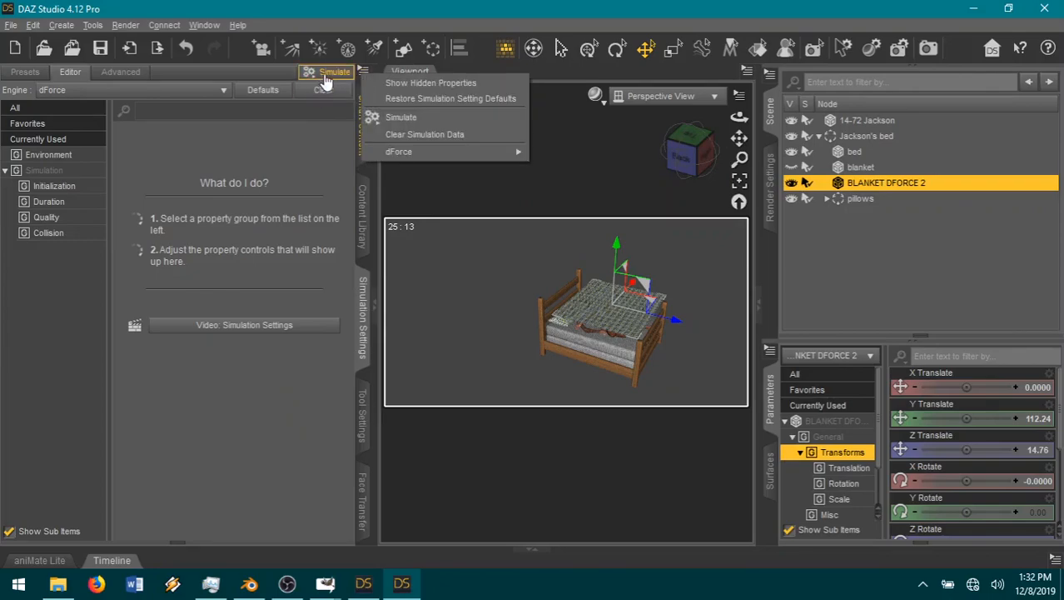
click(325, 77)
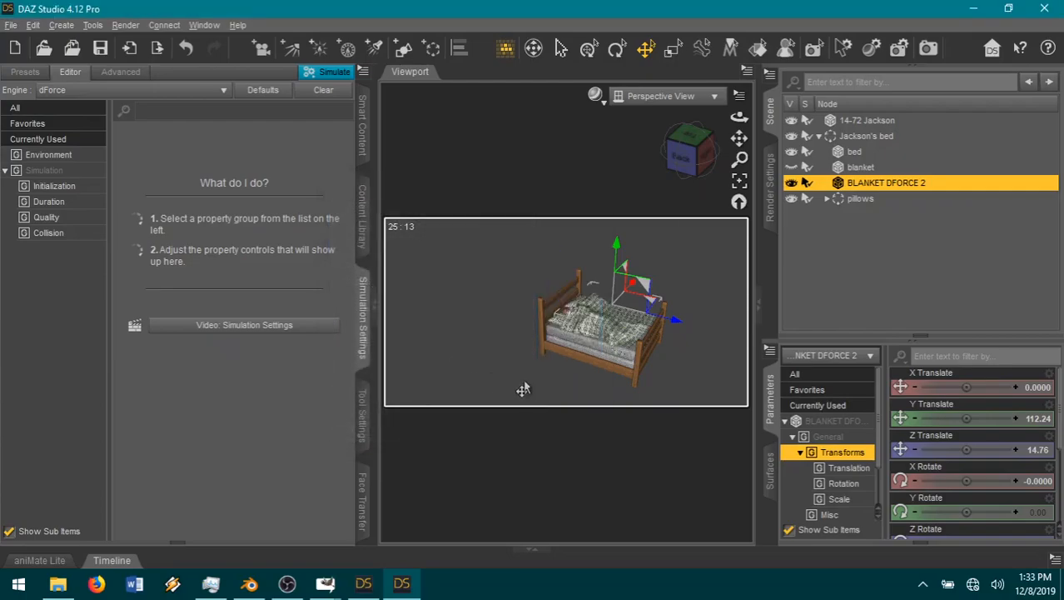
Step: Inspect the draped blanket, clear the simulation and move BLANKET DFORCE 2 towards the foot of the bed to Z Translate 22.47
click(740, 183)
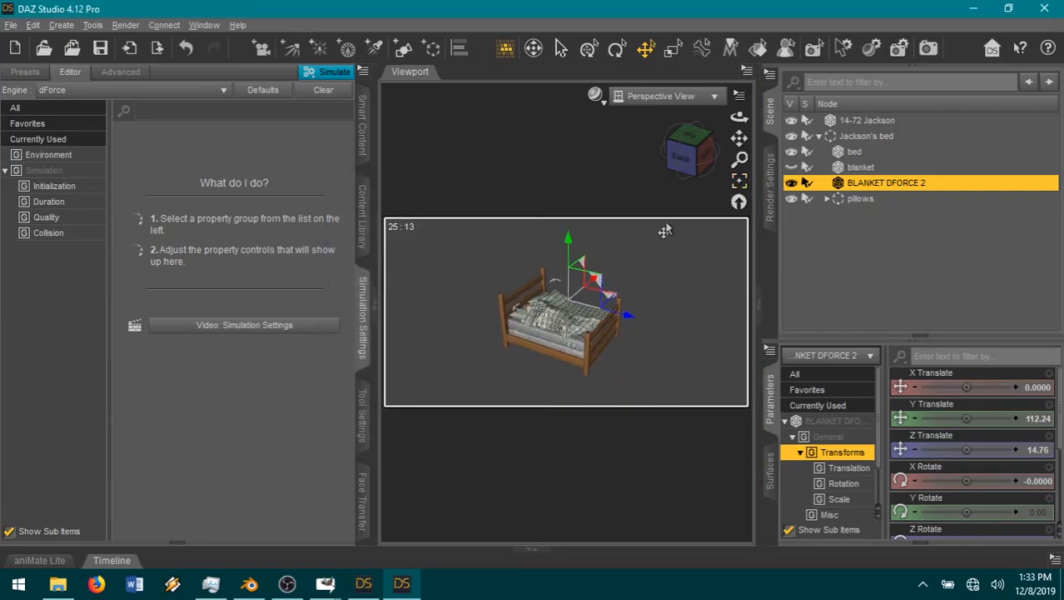
click(379, 309)
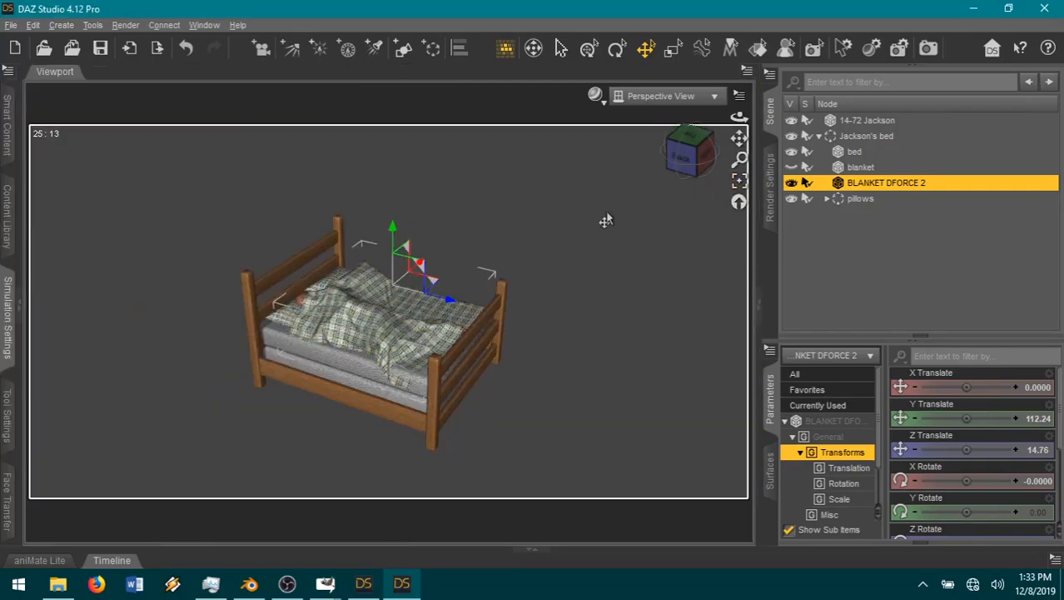
mouse_move(692, 169)
mouse_down()
mouse_move(735, 173)
mouse_move(696, 179)
mouse_move(699, 161)
mouse_move(685, 167)
mouse_move(669, 153)
mouse_move(690, 159)
mouse_up()
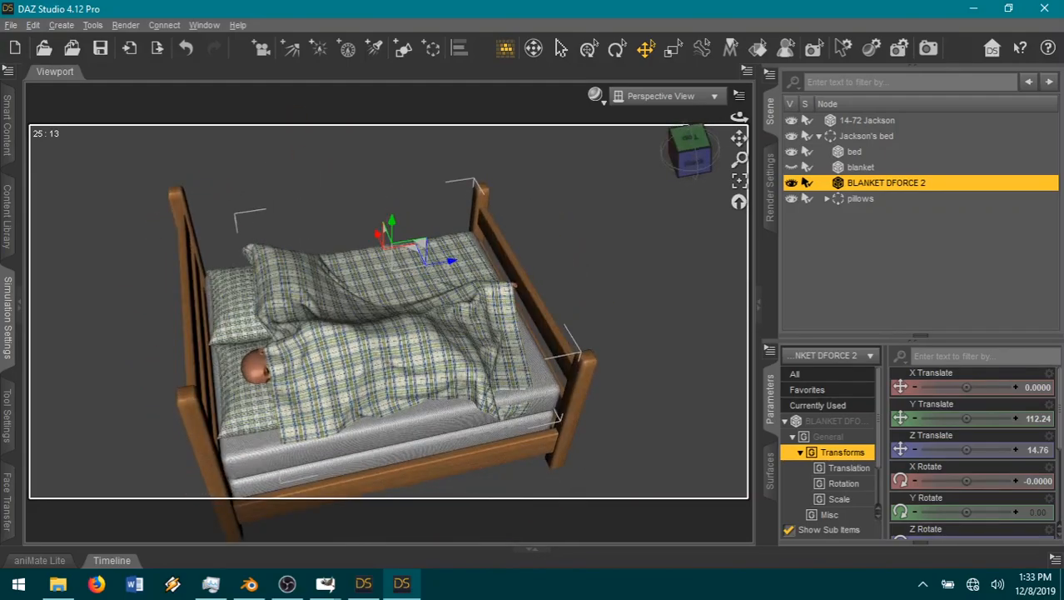
click(8, 301)
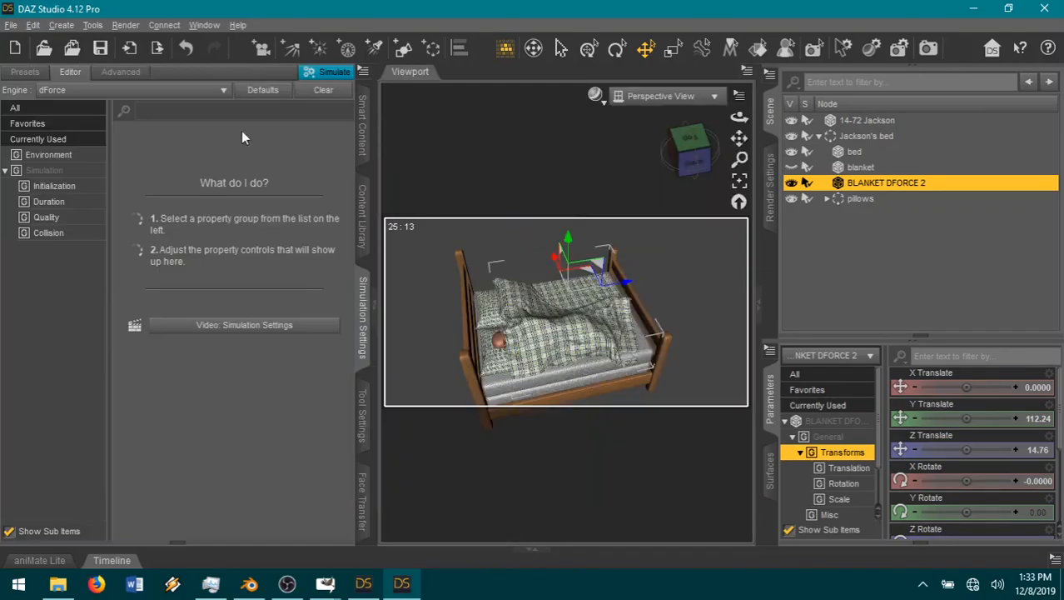
click(326, 91)
drag(626, 287, 632, 289)
mouse_move(689, 156)
mouse_down()
mouse_move(679, 129)
mouse_move(673, 143)
mouse_up()
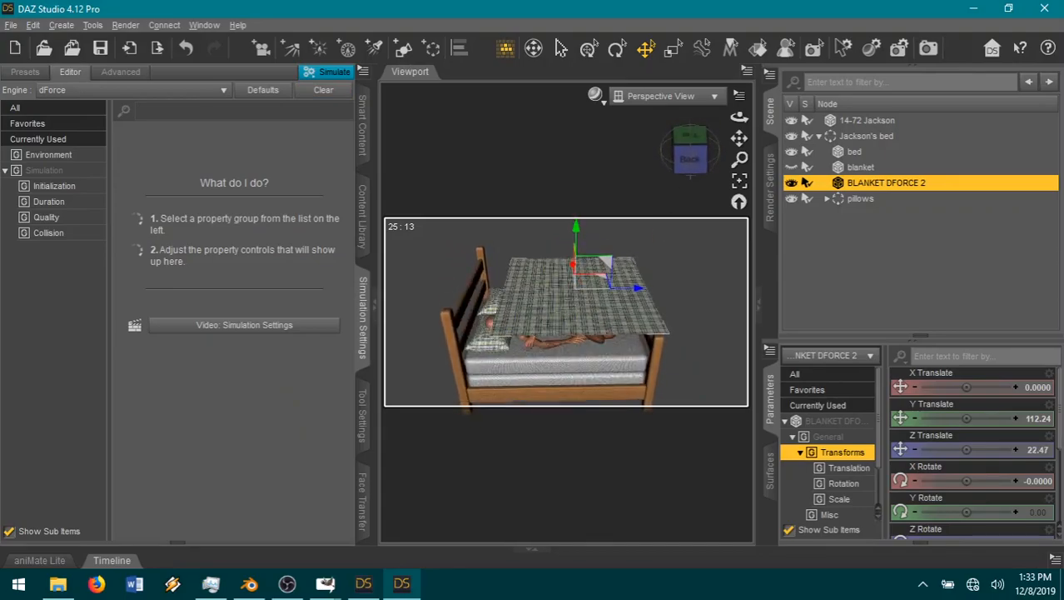
Step: Rerun the dForce simulation on the repositioned blanket and inspect its drape over Jackson from the foot of the bed
click(334, 74)
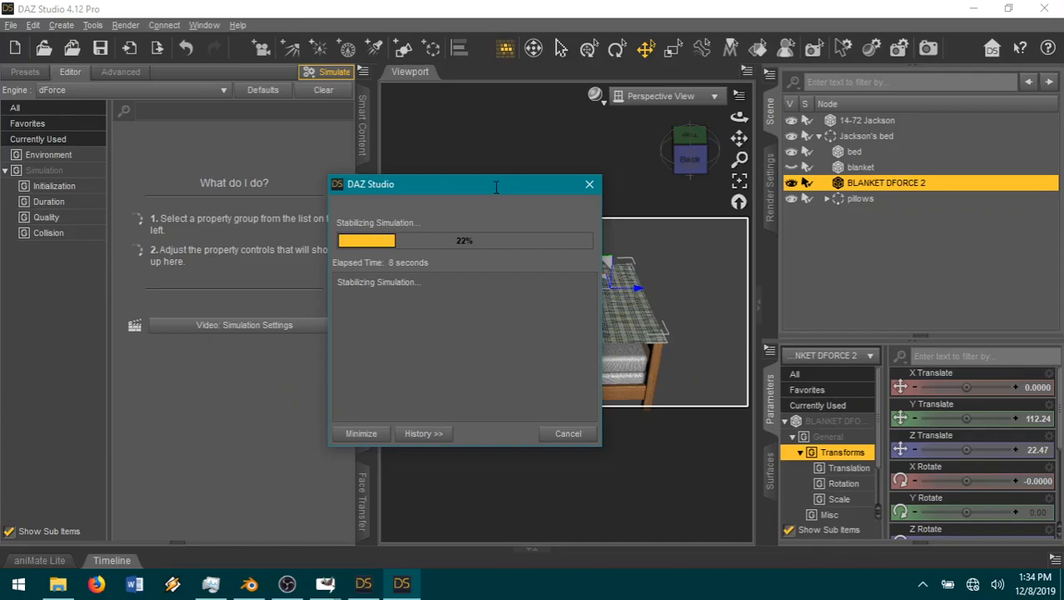
drag(451, 185, 260, 177)
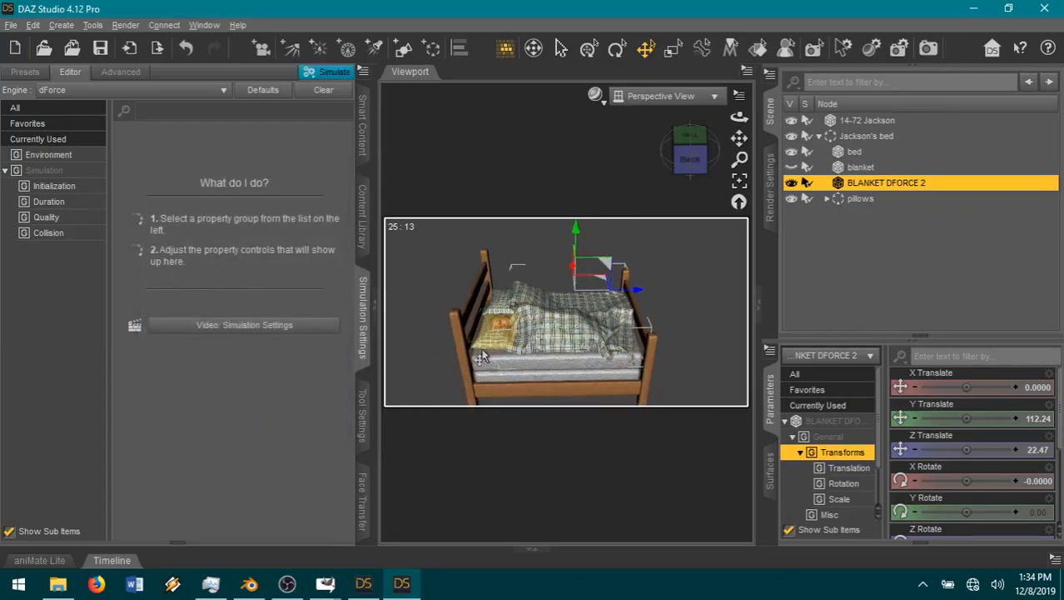
scroll(483, 357, up, 5)
drag(739, 117, 696, 115)
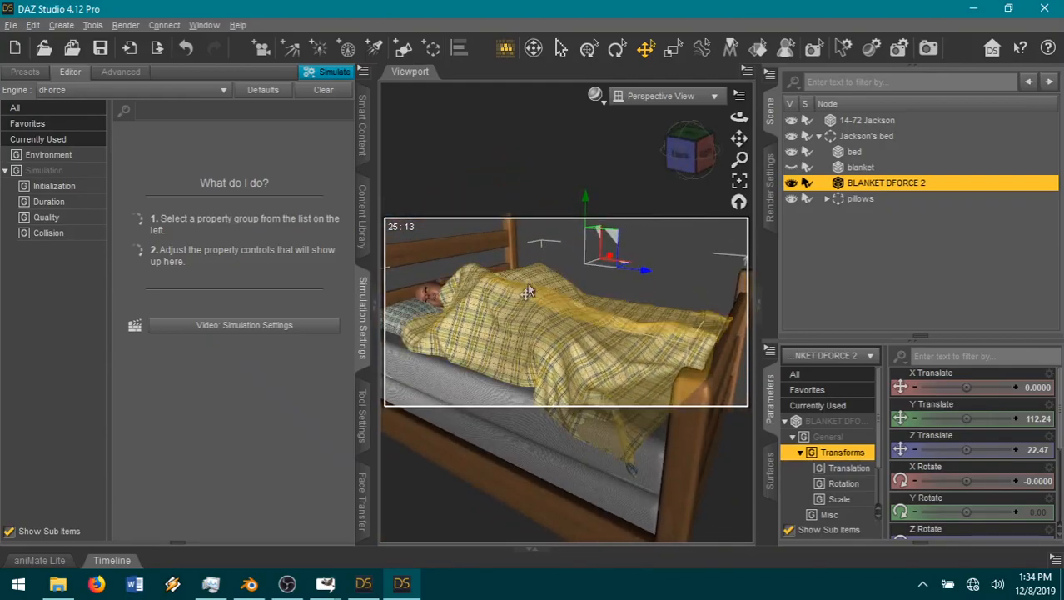
click(374, 311)
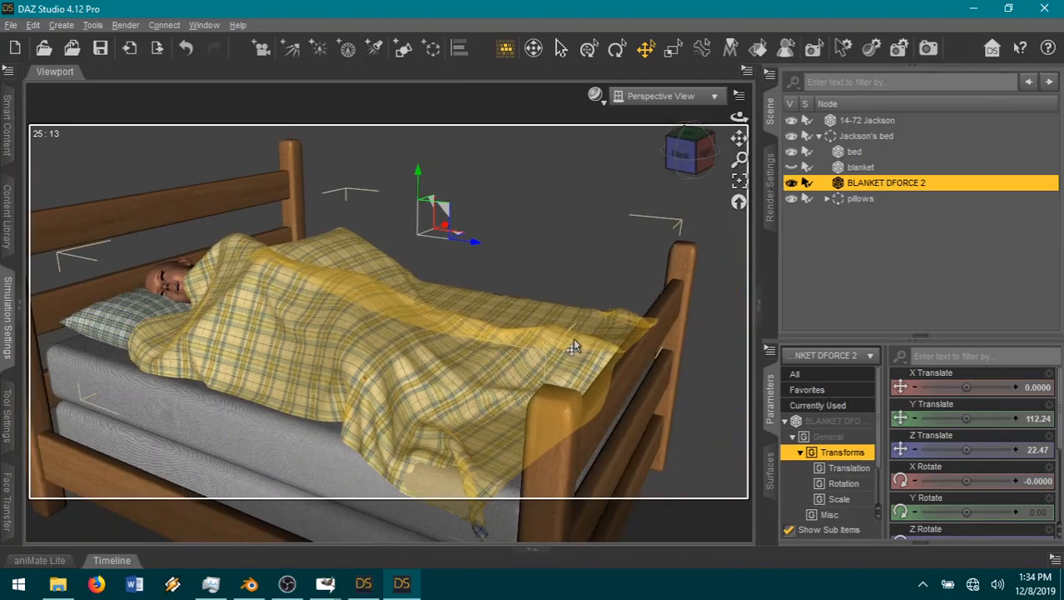
drag(708, 162, 673, 164)
scroll(655, 235, down, 3)
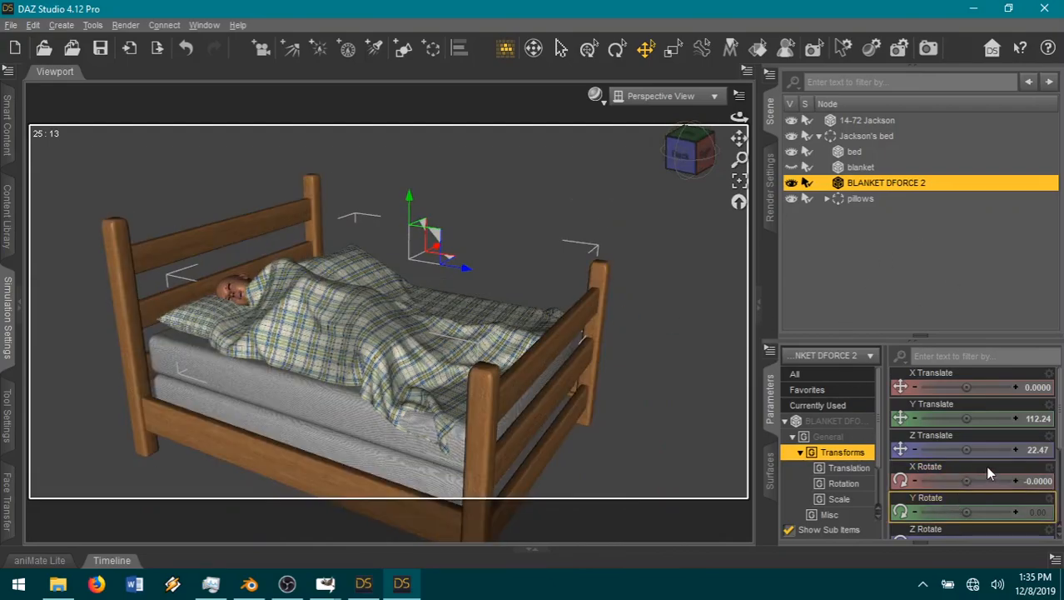
Step: Set the X Scale of BLANKET DFORCE 2 to 104.0% and nudge the draped blanket slightly over the mattress
scroll(985, 466, down, 4)
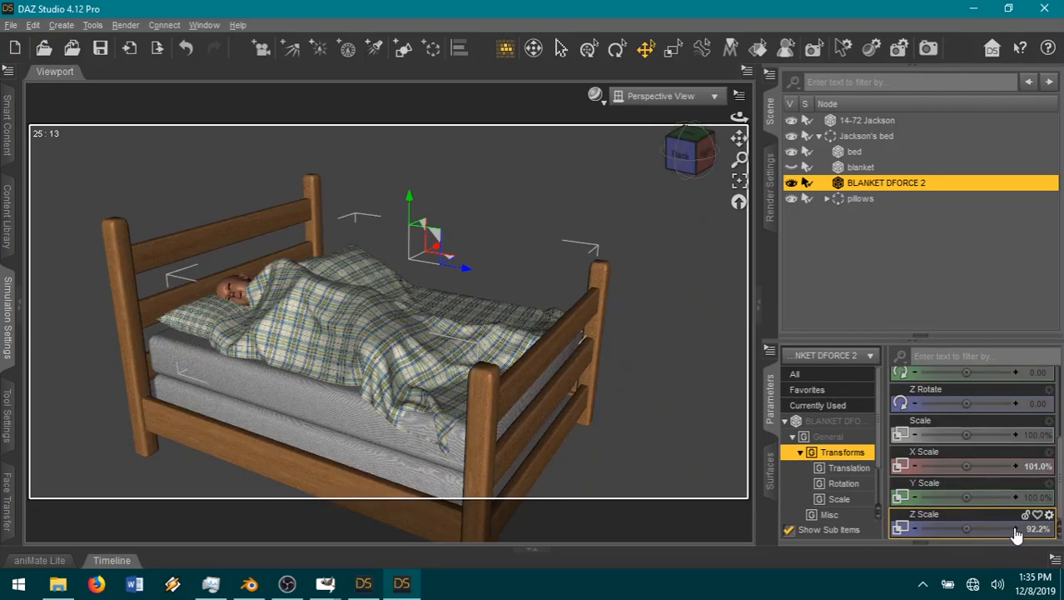
click(1016, 466)
click(1016, 467)
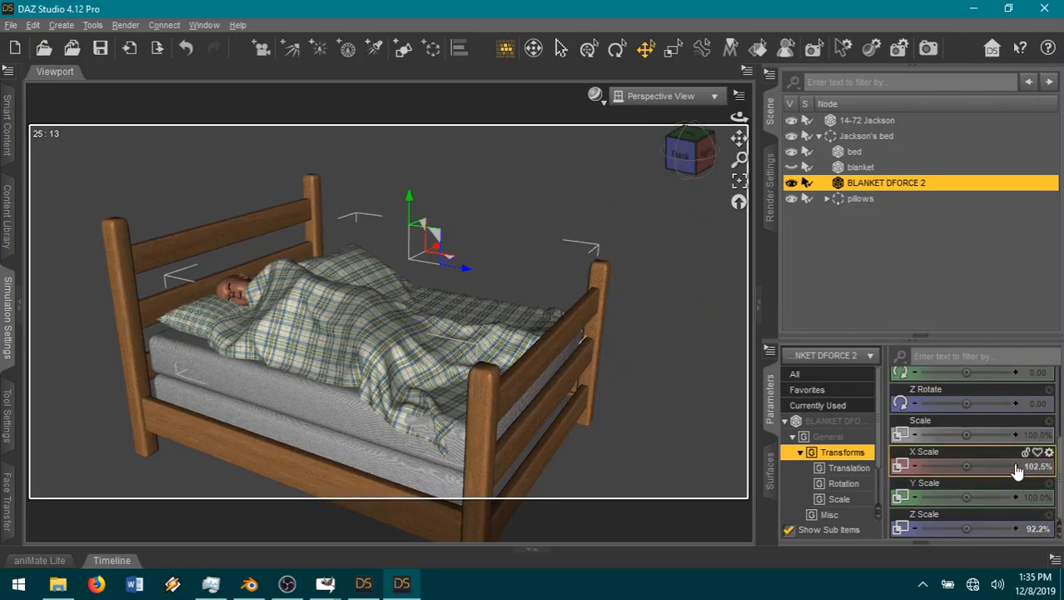
click(1016, 466)
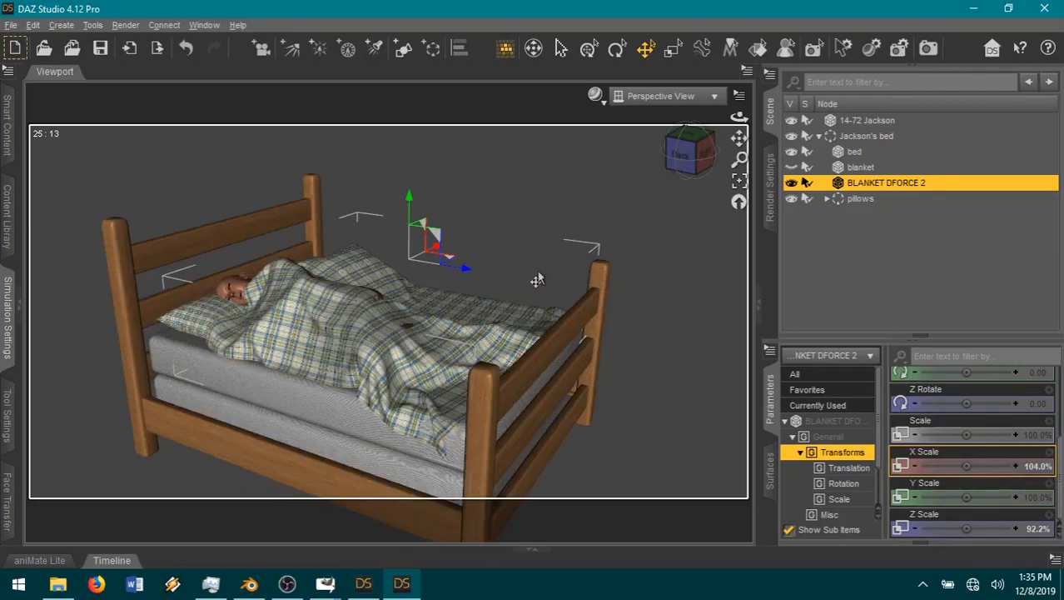
drag(435, 254, 435, 254)
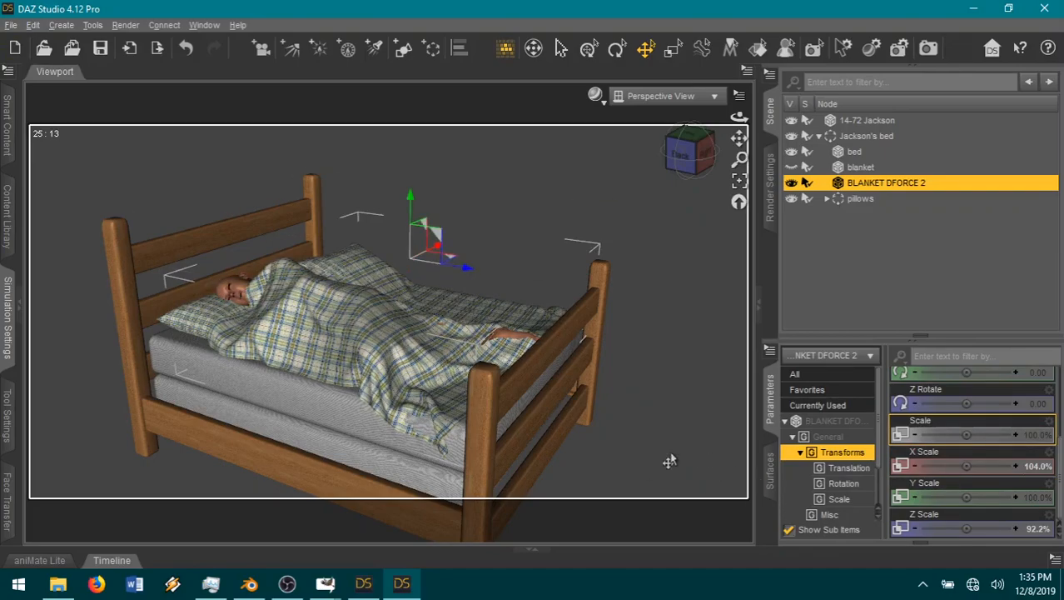
Step: Undo the last blanket nudge and set BLANKET DFORCE 2 to X Scale 105.0% and Y Translate 113.24, checking its coverage
click(183, 50)
click(185, 52)
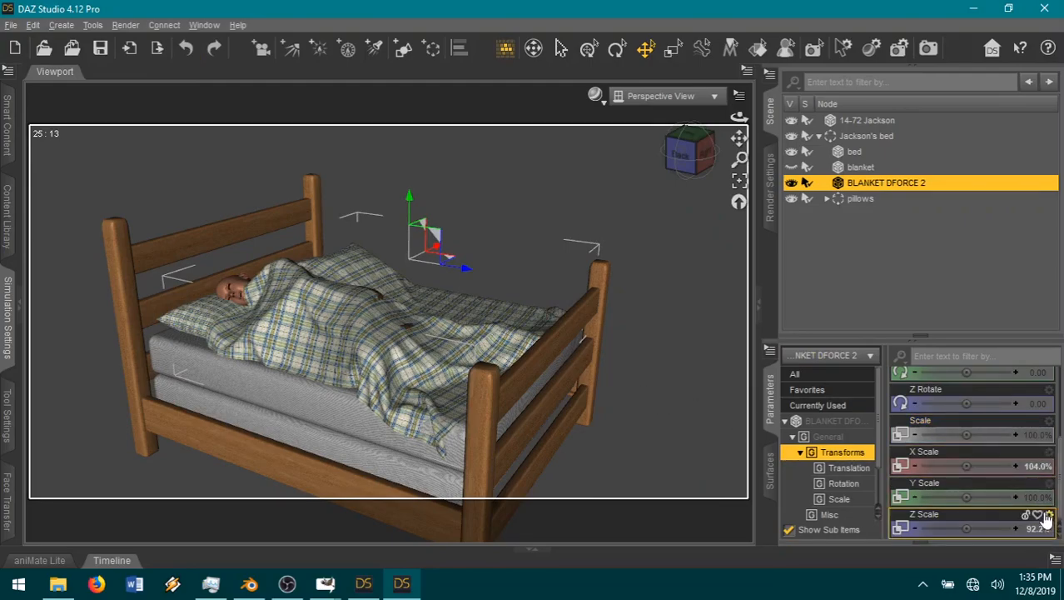
click(1016, 465)
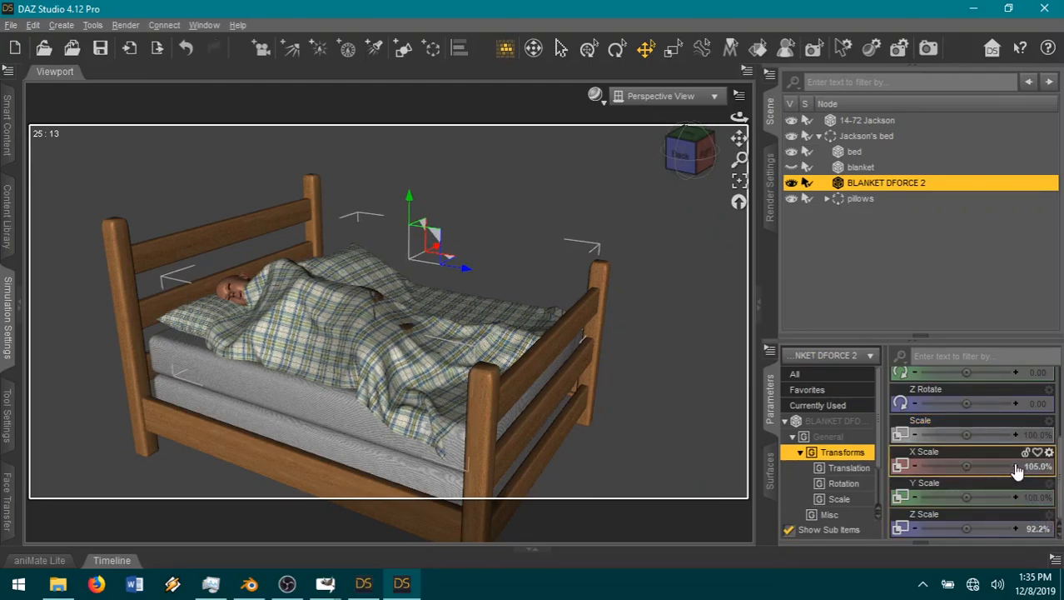
scroll(1033, 470, up, 3)
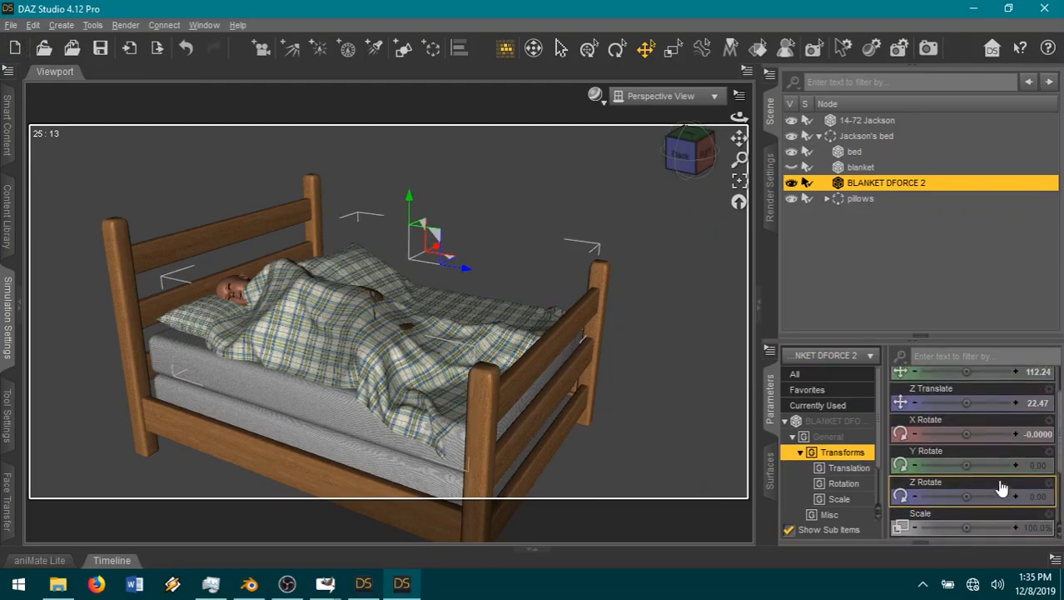
scroll(1012, 440, up, 1)
click(1015, 418)
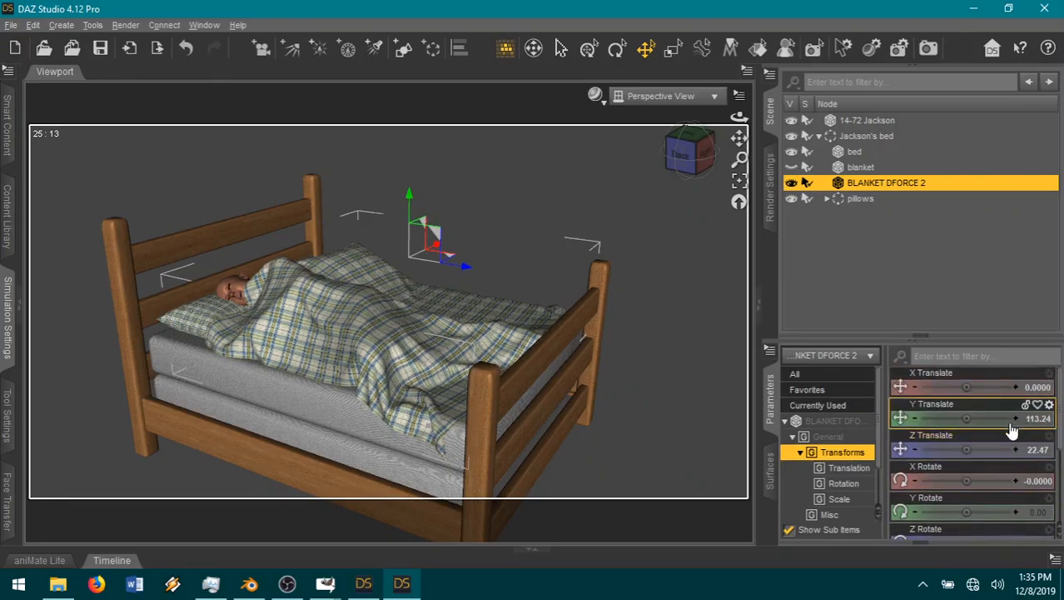
mouse_move(690, 153)
mouse_down()
mouse_move(648, 158)
mouse_move(690, 153)
mouse_up()
scroll(523, 192, up, 2)
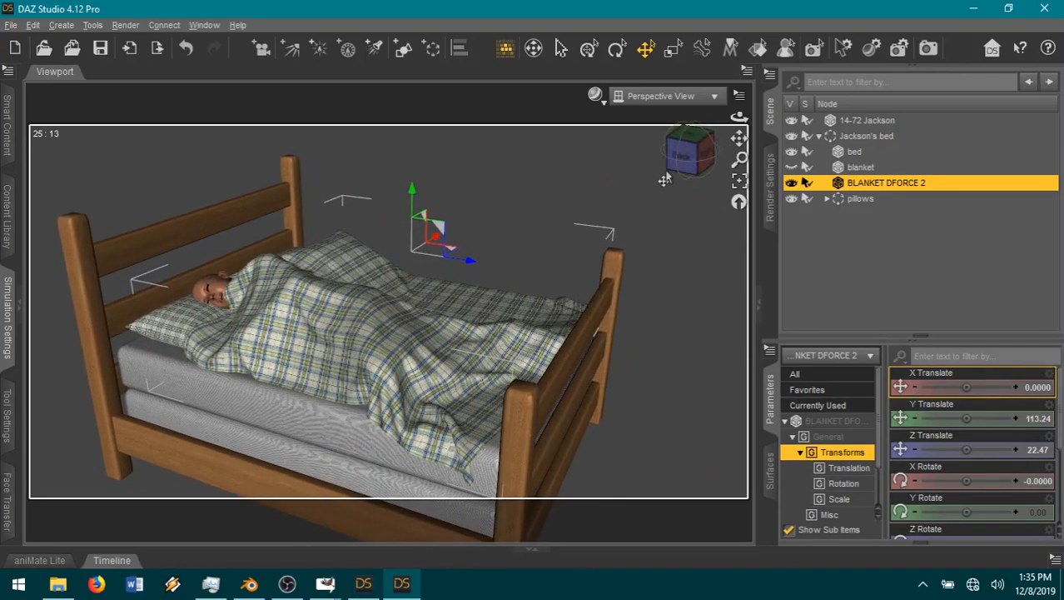
drag(740, 139, 793, 152)
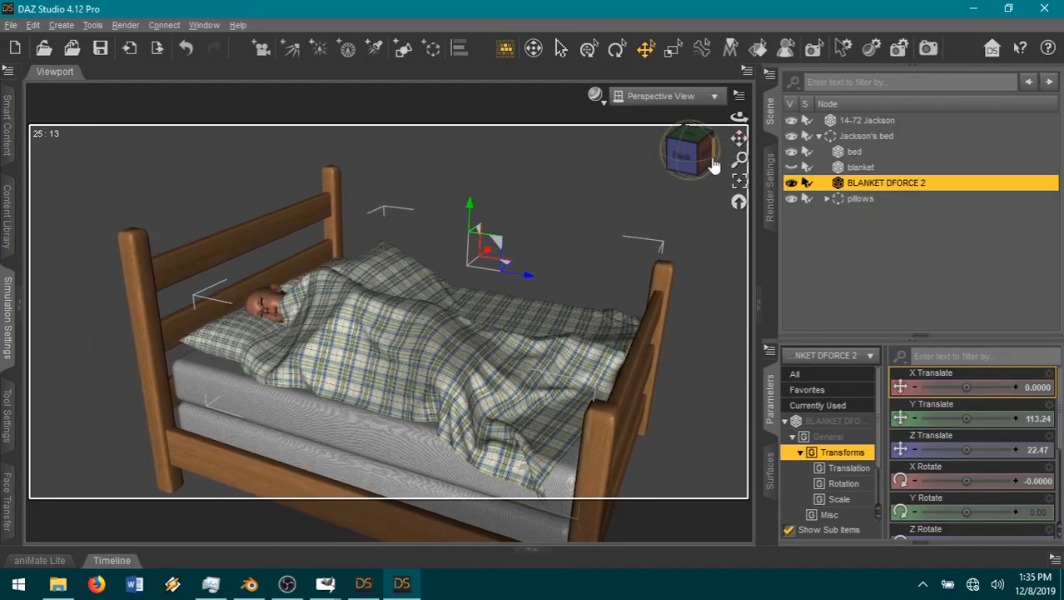
mouse_move(688, 158)
mouse_down()
mouse_move(752, 155)
mouse_move(722, 202)
mouse_move(677, 169)
mouse_move(684, 164)
mouse_up()
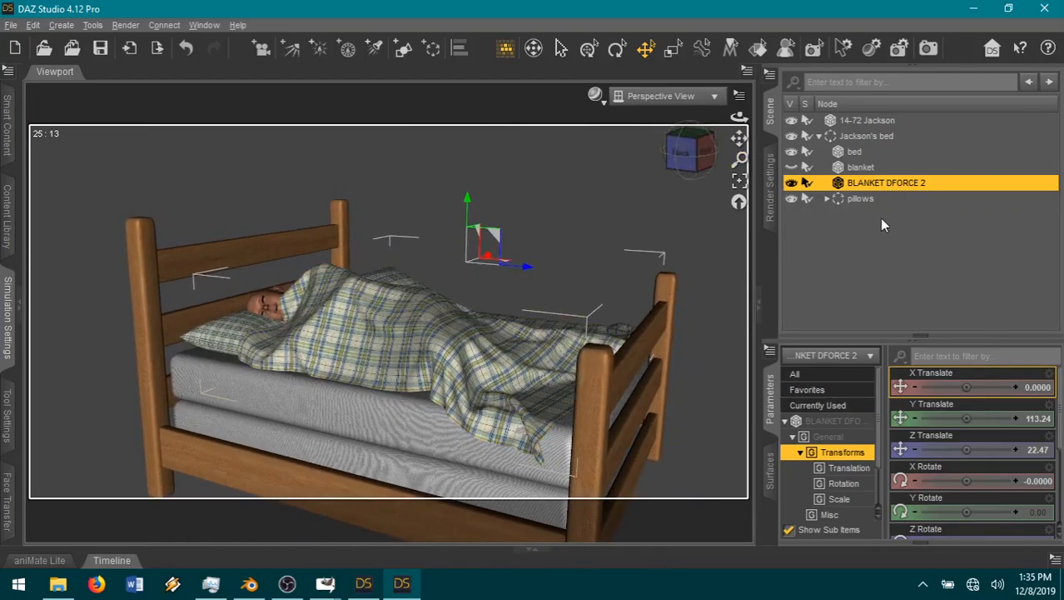
click(820, 136)
click(864, 139)
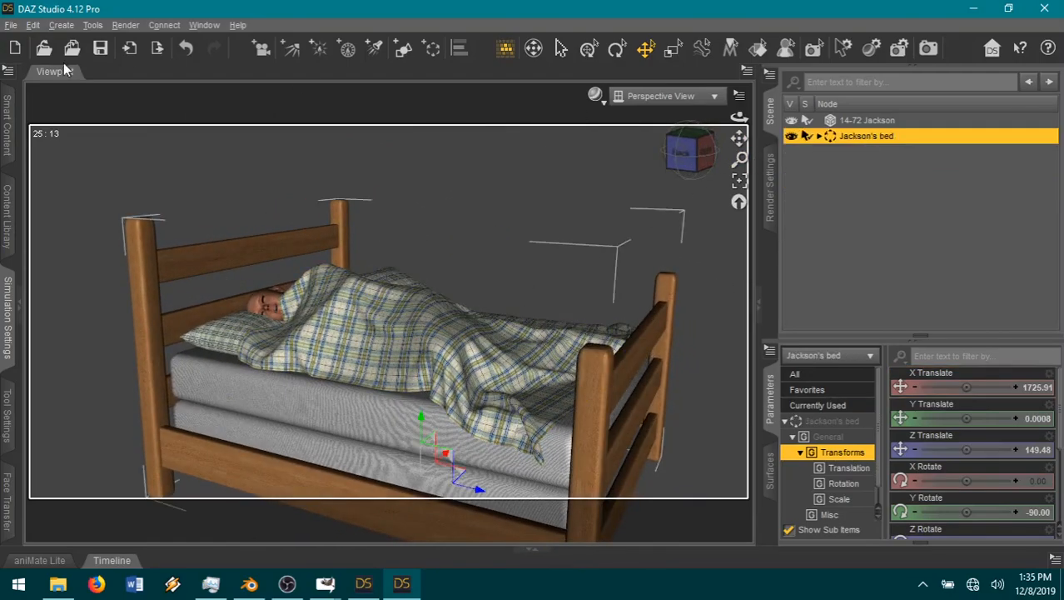
click(13, 25)
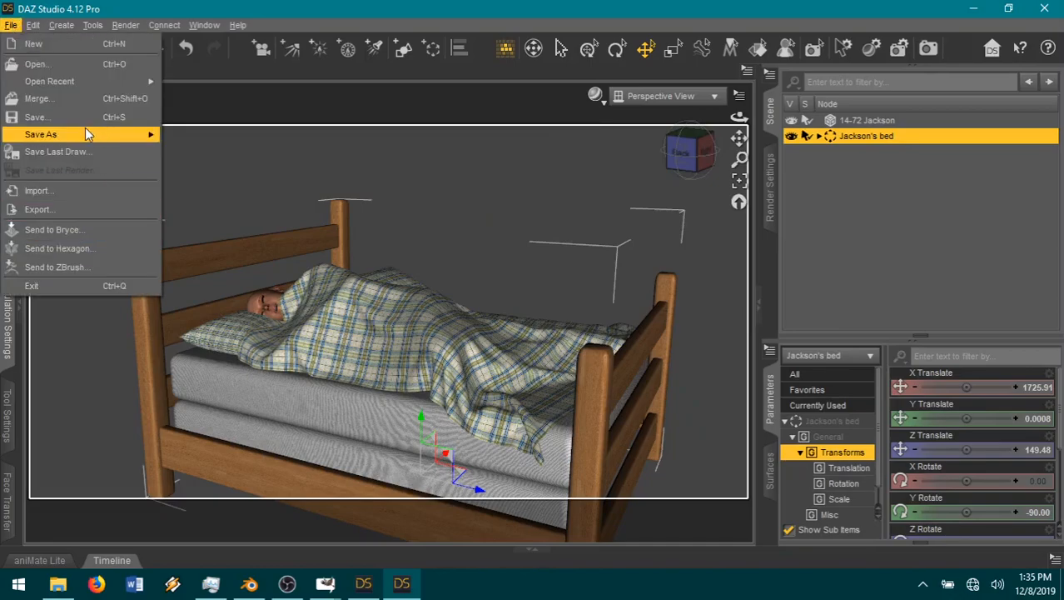
mouse_move(122, 135)
click(208, 158)
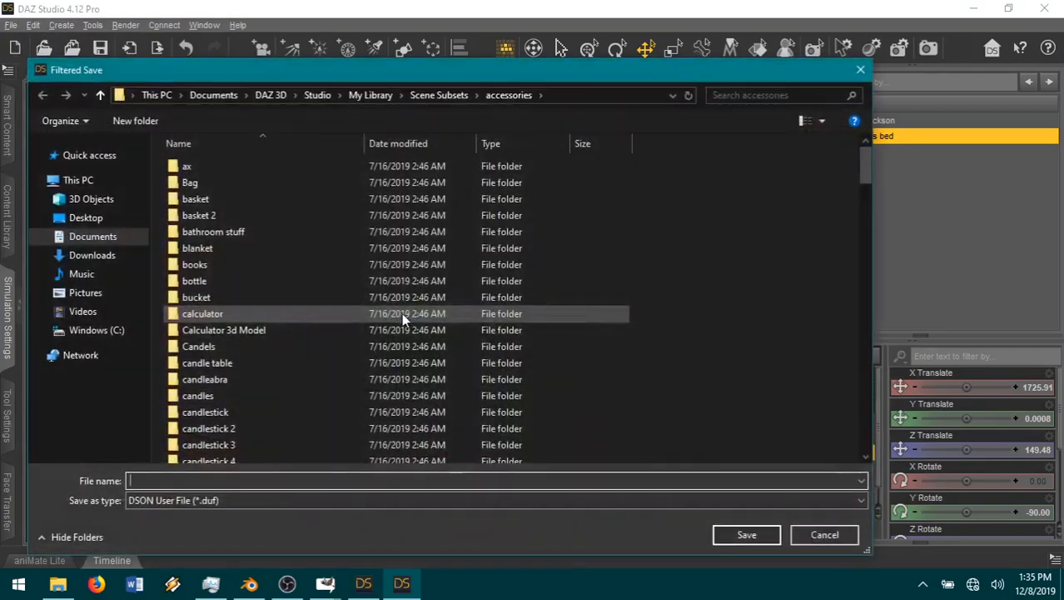
click(360, 95)
click(316, 95)
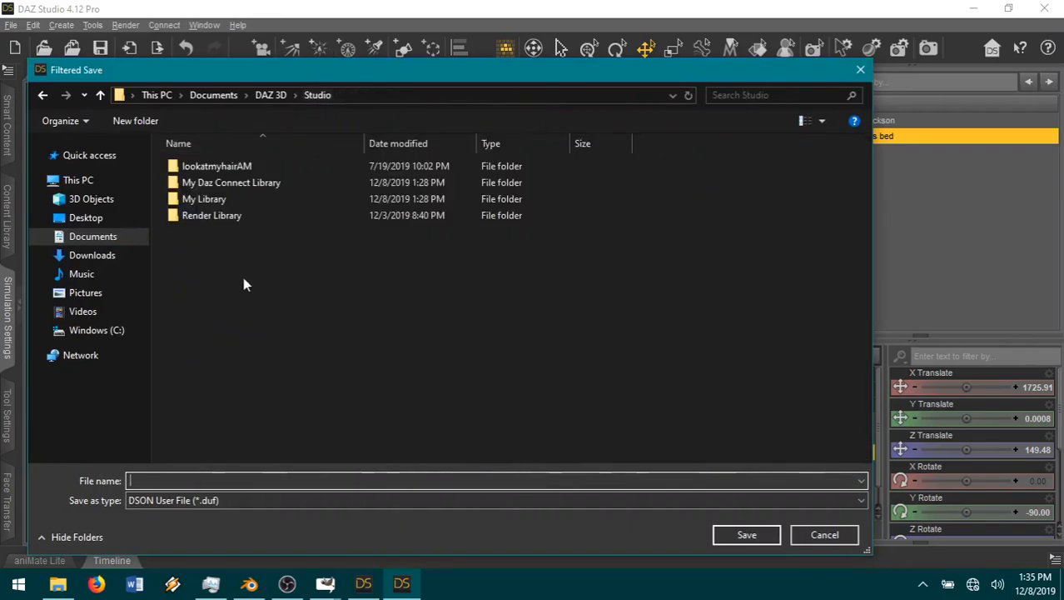
double_click(213, 212)
double_click(825, 313)
double_click(547, 204)
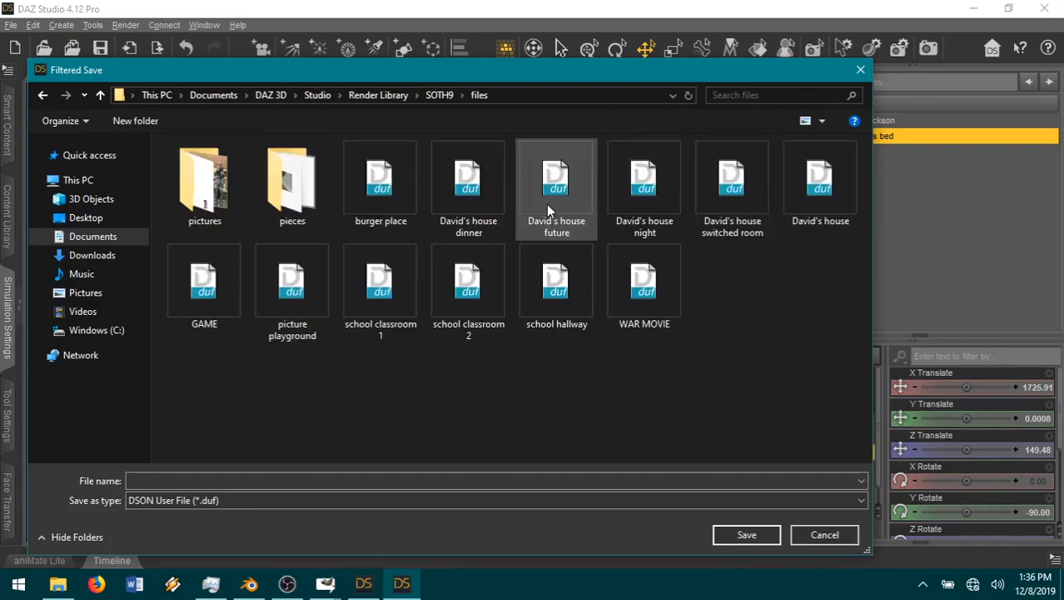
double_click(286, 202)
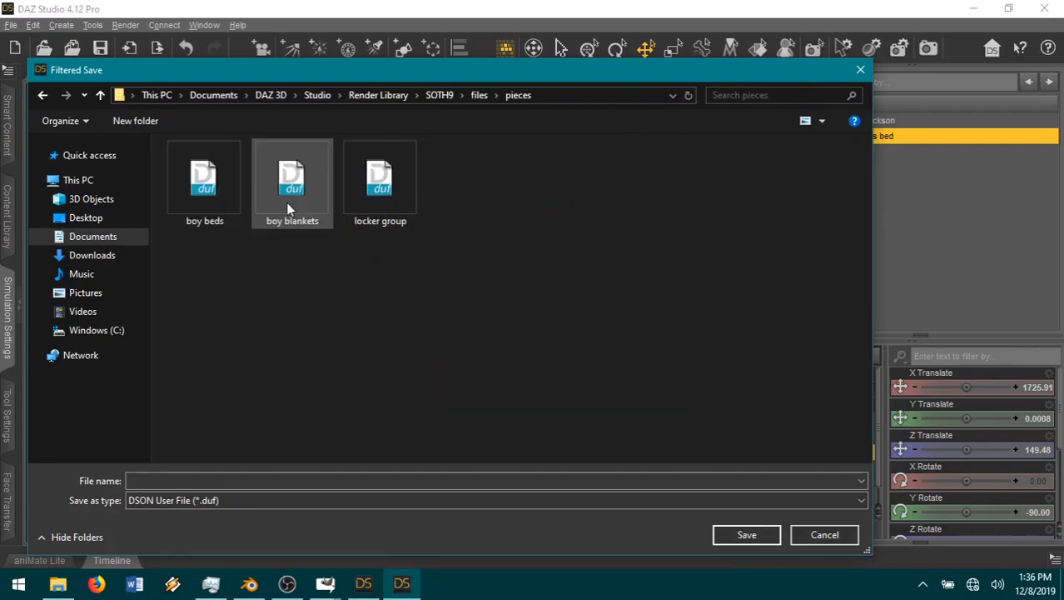
double_click(200, 204)
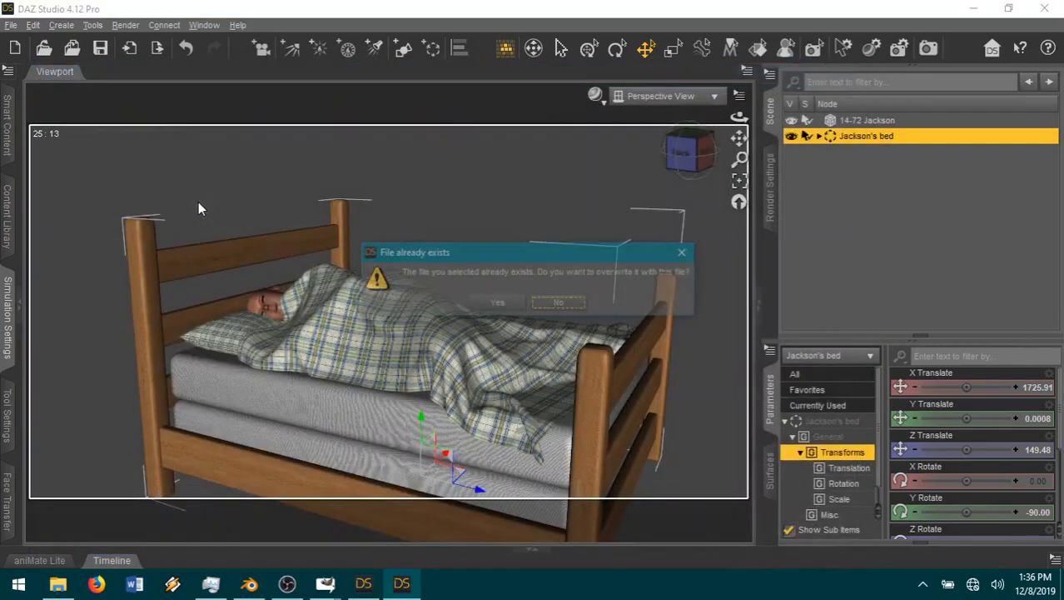
click(497, 304)
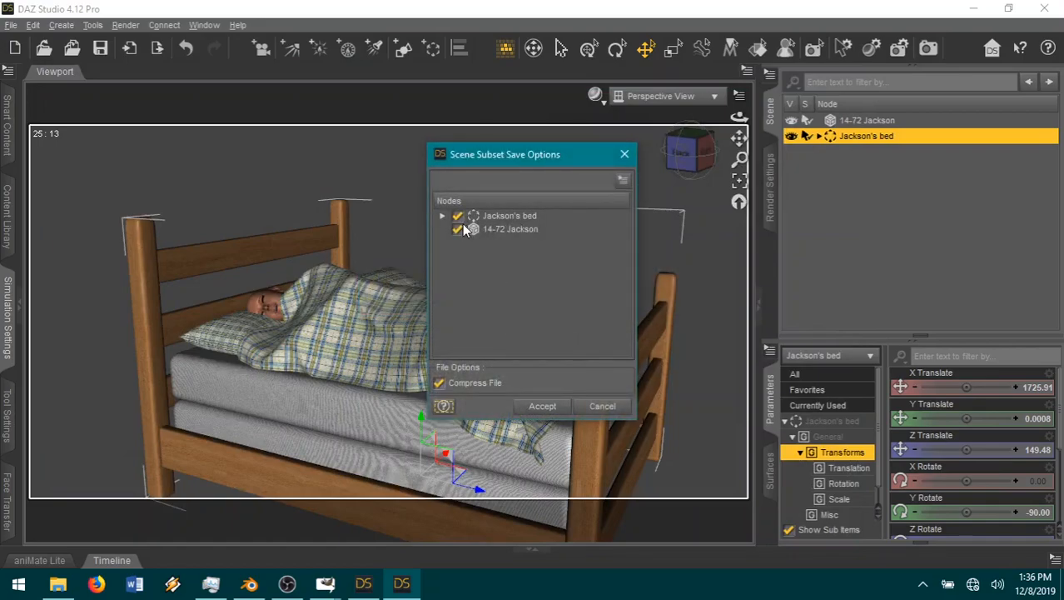
click(613, 407)
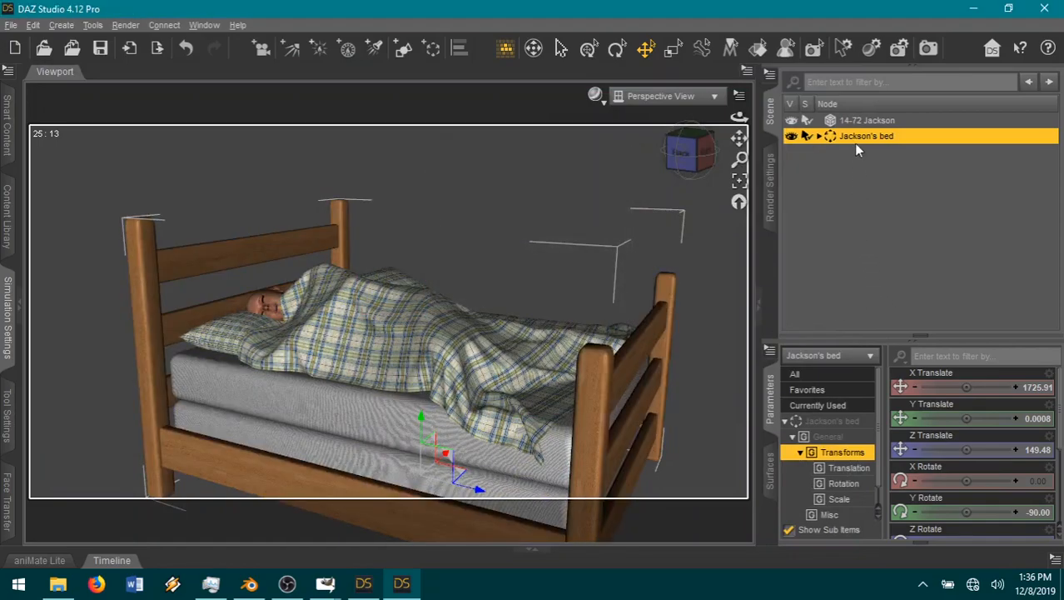
Step: Unparent BLANKET DFORCE 2 from the Jackson's bed group
click(820, 135)
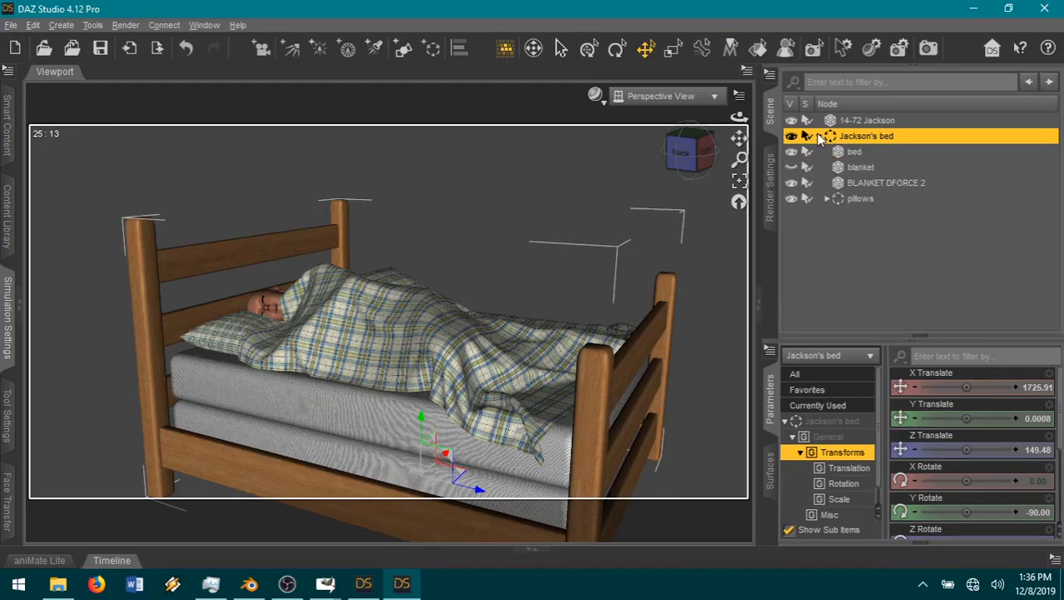
click(882, 184)
right_click(878, 184)
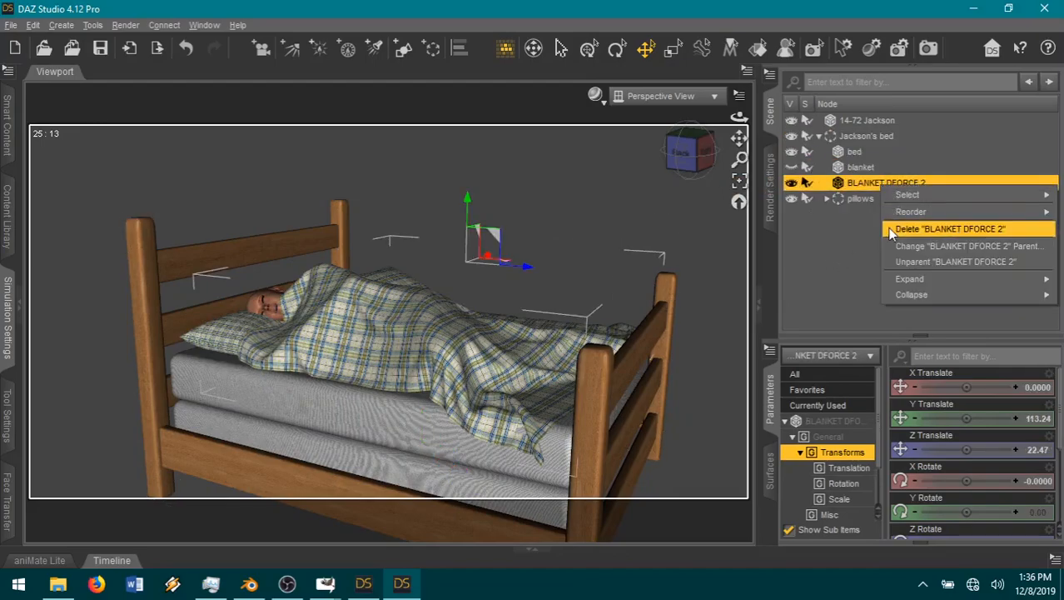
click(900, 261)
click(819, 153)
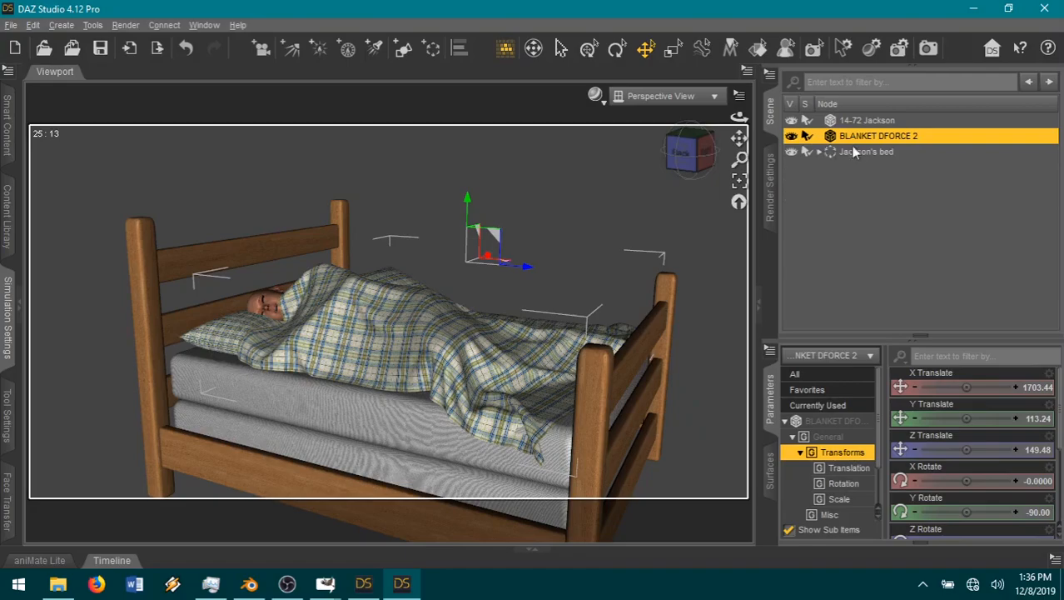
Step: Save only BLANKET DFORCE 2 as a scene subset, overwriting the boy blankets file in the pieces folder
click(41, 25)
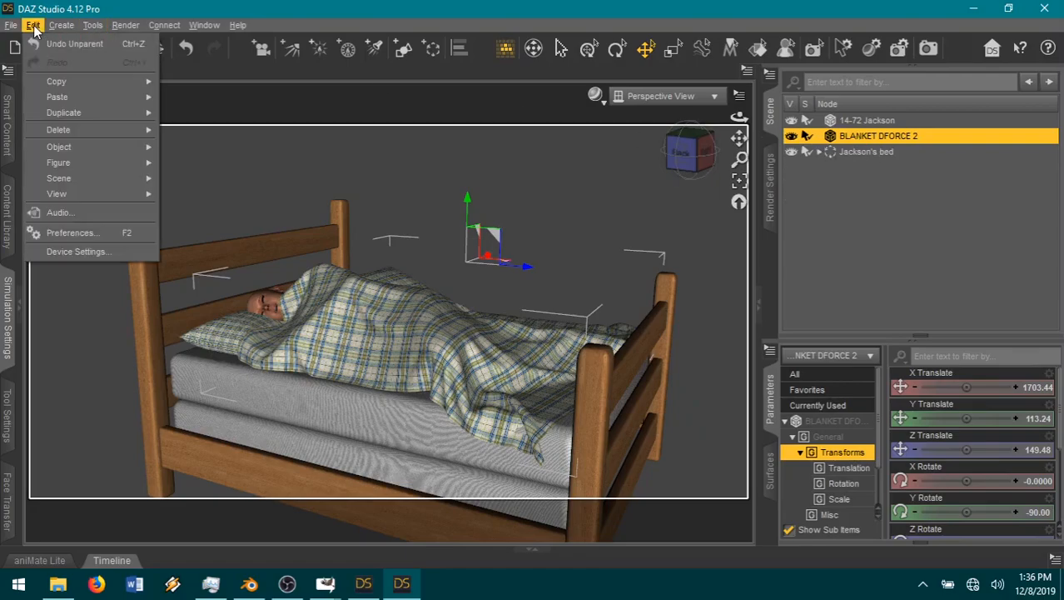
mouse_move(9, 27)
mouse_move(50, 134)
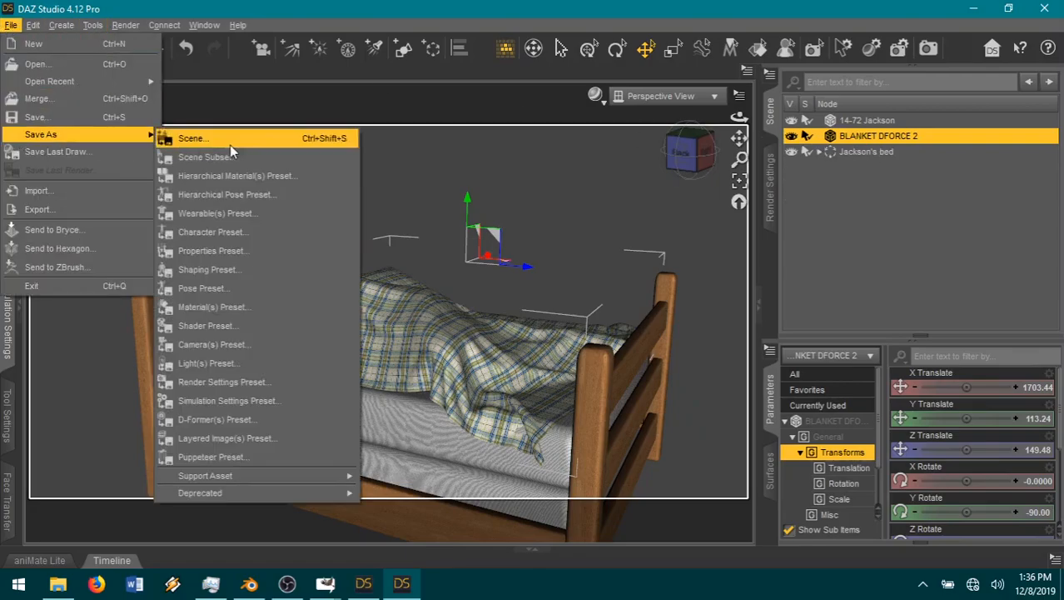
click(227, 160)
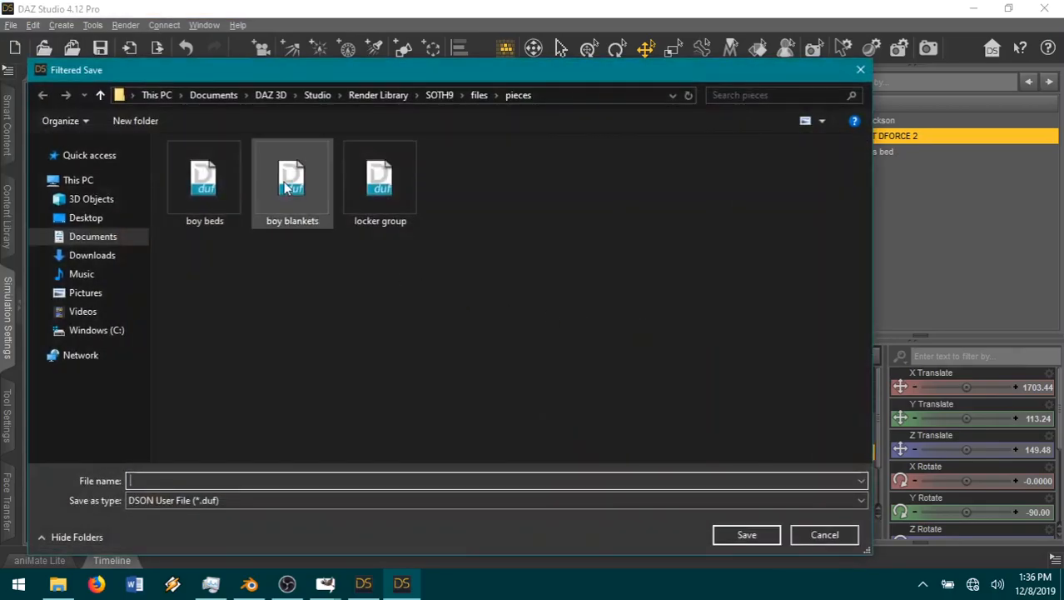
double_click(284, 182)
click(496, 304)
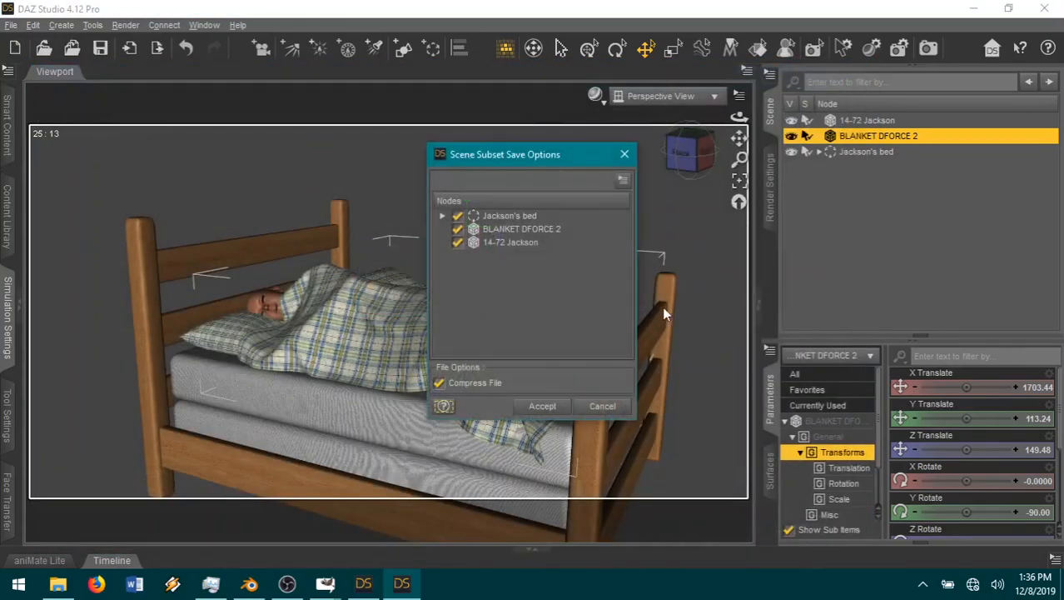
click(535, 384)
click(542, 407)
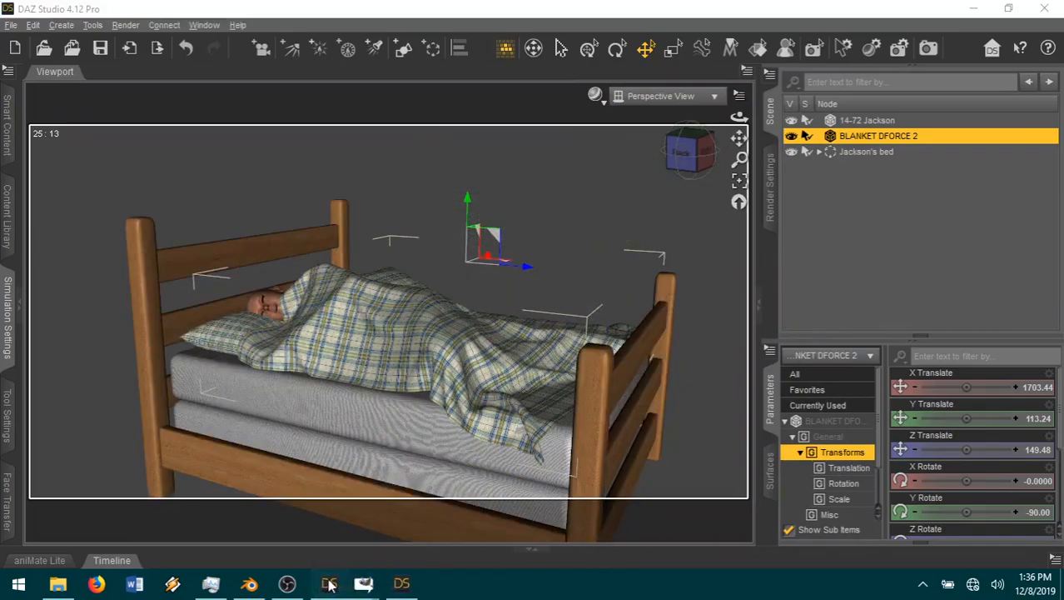
Step: Switch to the DAZ Studio window with David's house switched room and merge the boy blankets file into the scene
click(366, 584)
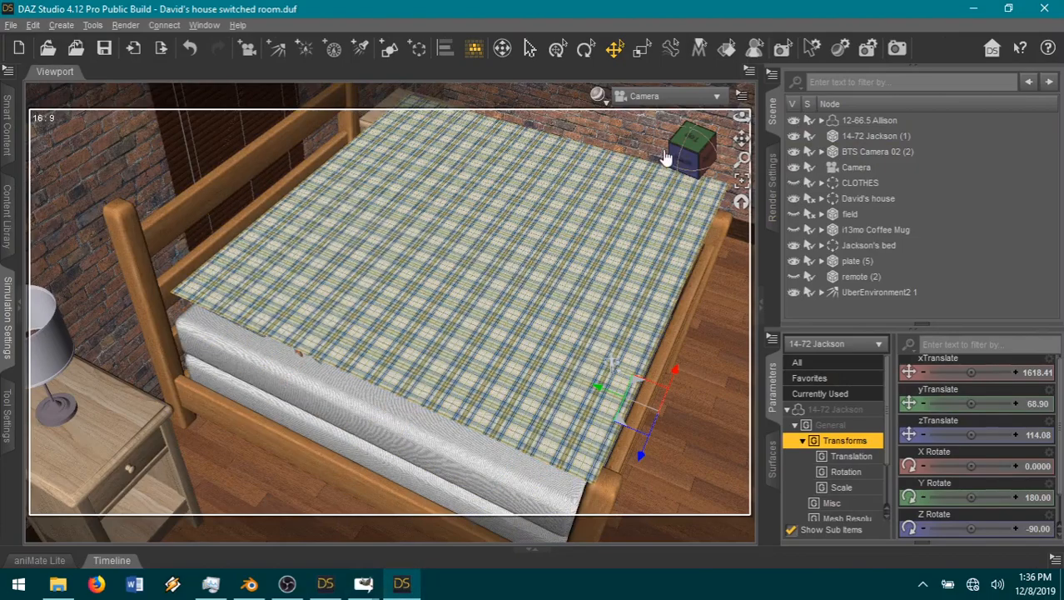
click(74, 48)
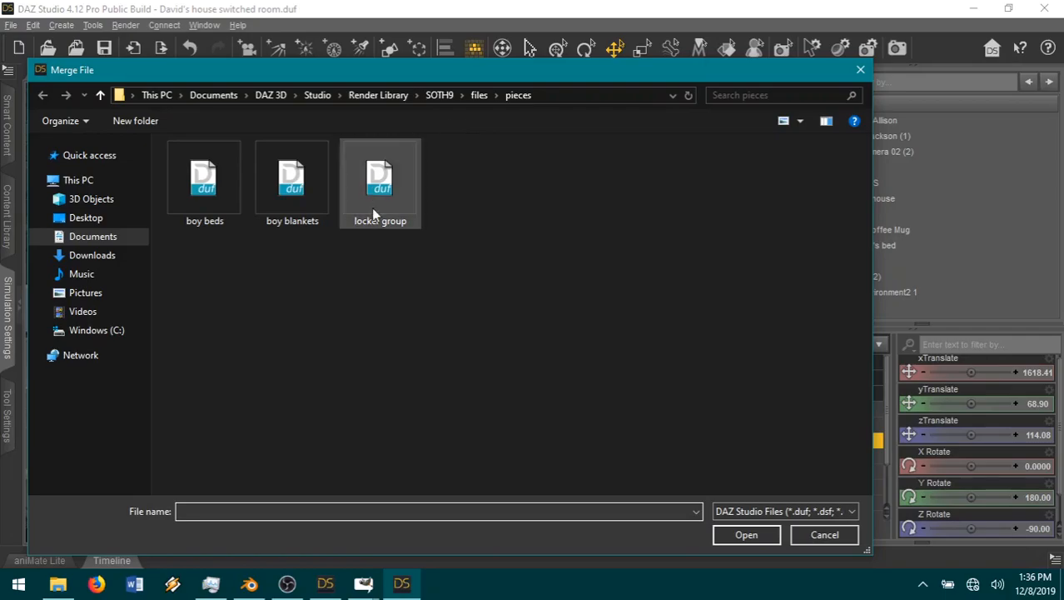
double_click(269, 187)
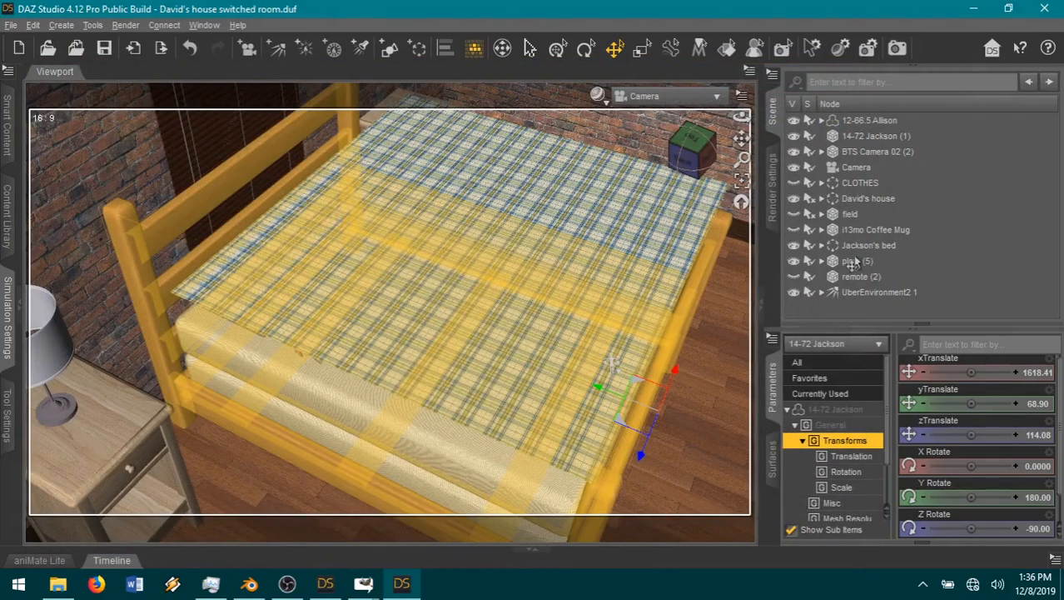
Step: Delete the flat blanket BLANKET DFORCE 2 (2) from the Jackson's bed group
click(892, 262)
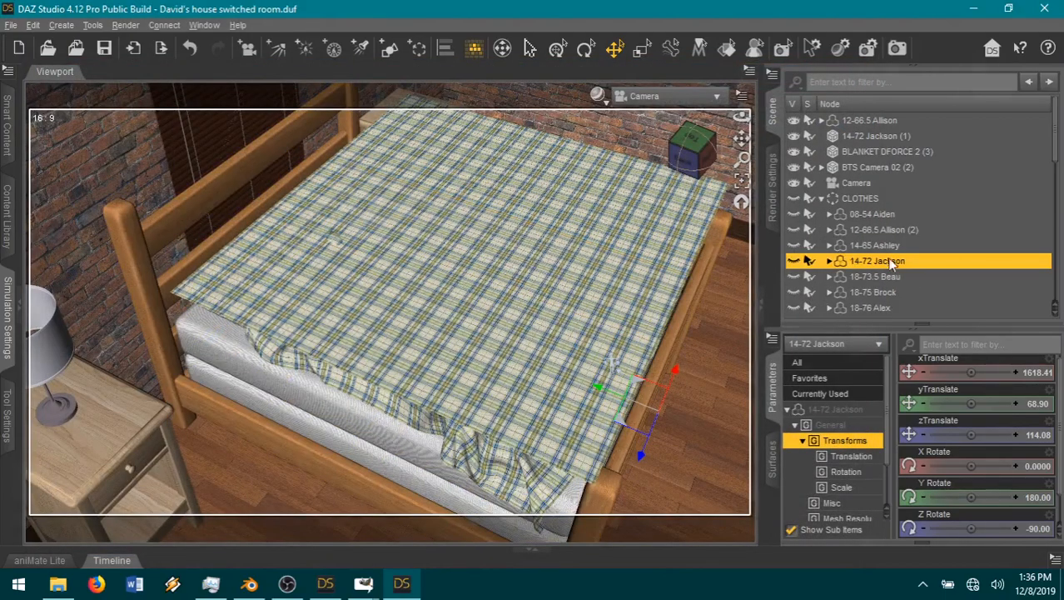
click(822, 199)
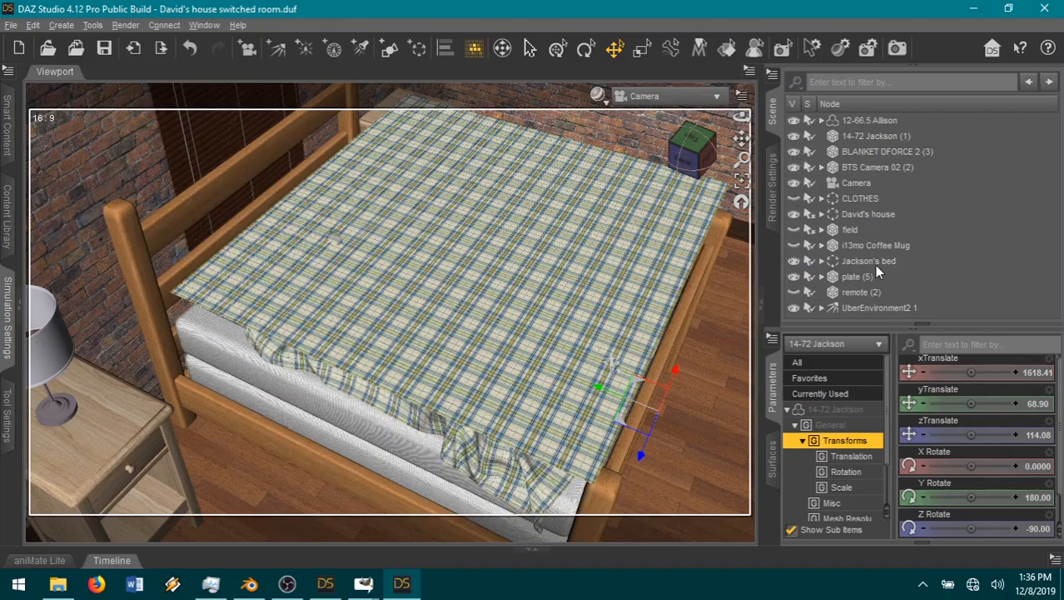
click(915, 262)
click(825, 261)
scroll(877, 286, down, 2)
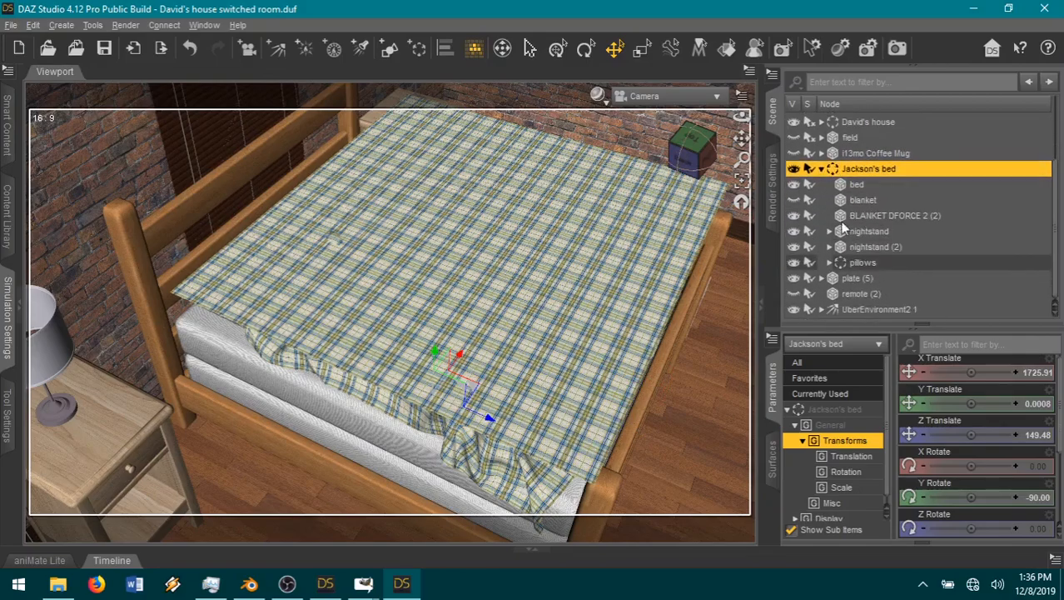
click(874, 217)
right_click(879, 219)
click(907, 261)
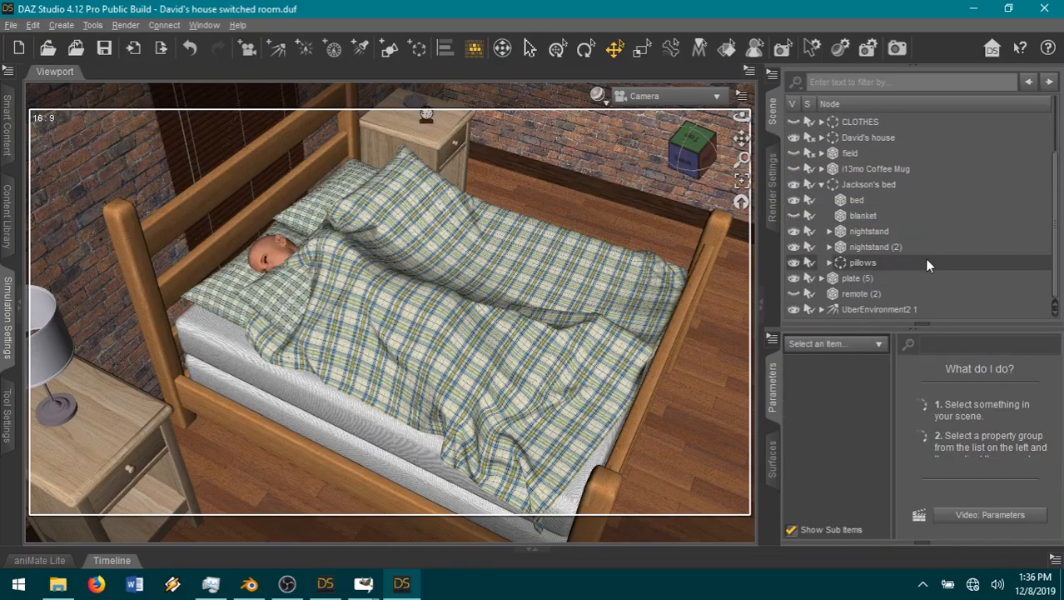
Step: Delete the 14-72 Jackson (1) object from the scene and collapse the Jackson's bed group
drag(685, 160, 738, 134)
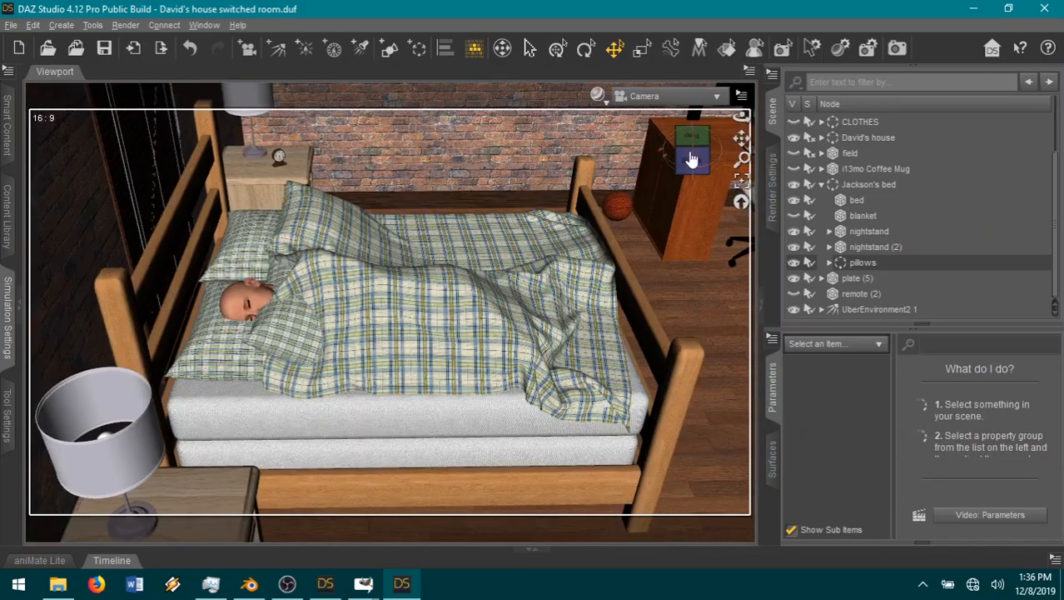
scroll(890, 222, up, 2)
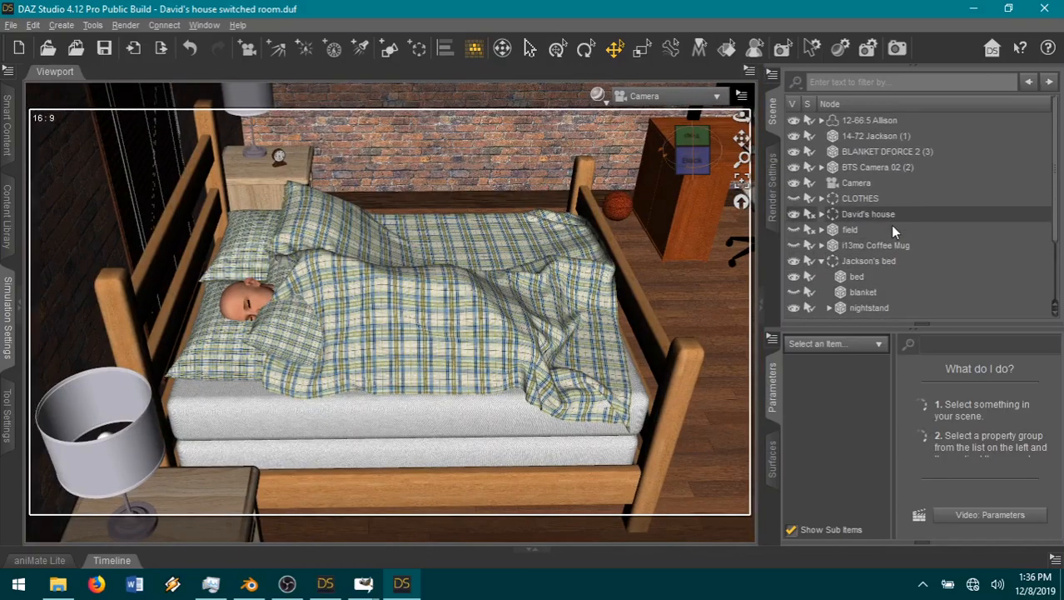
click(867, 136)
right_click(867, 137)
click(919, 167)
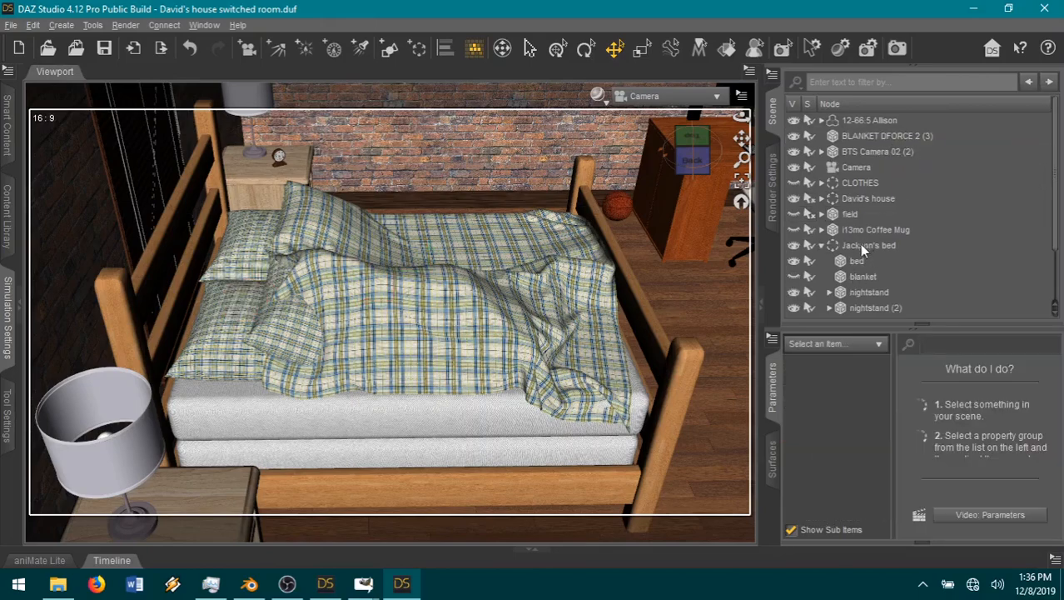
click(823, 245)
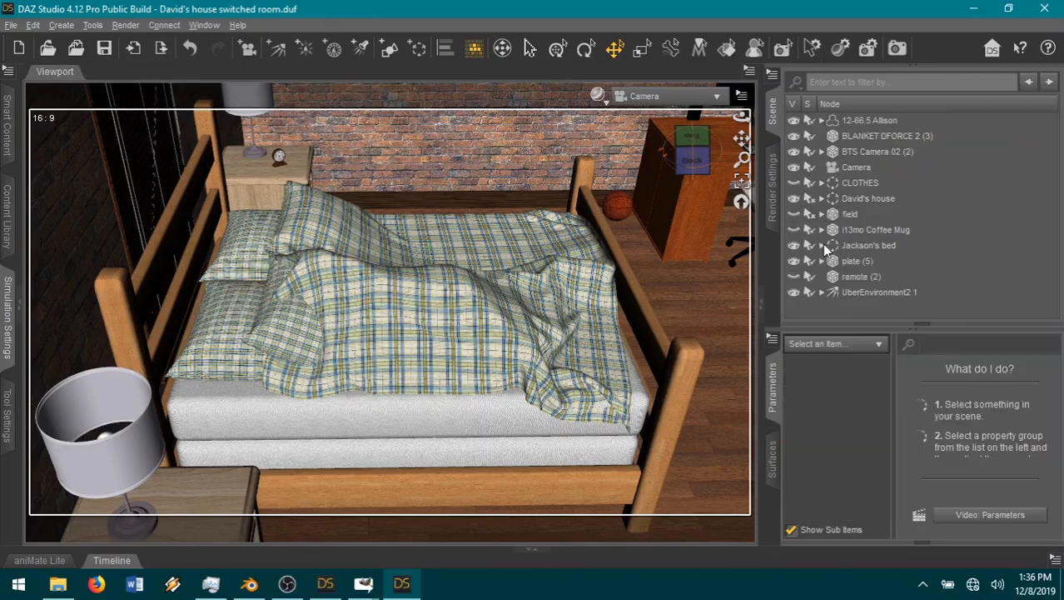
Step: Unparent 14-72 Jackson from the CLOTHES group so he is a separate visible figure in the bed
click(822, 182)
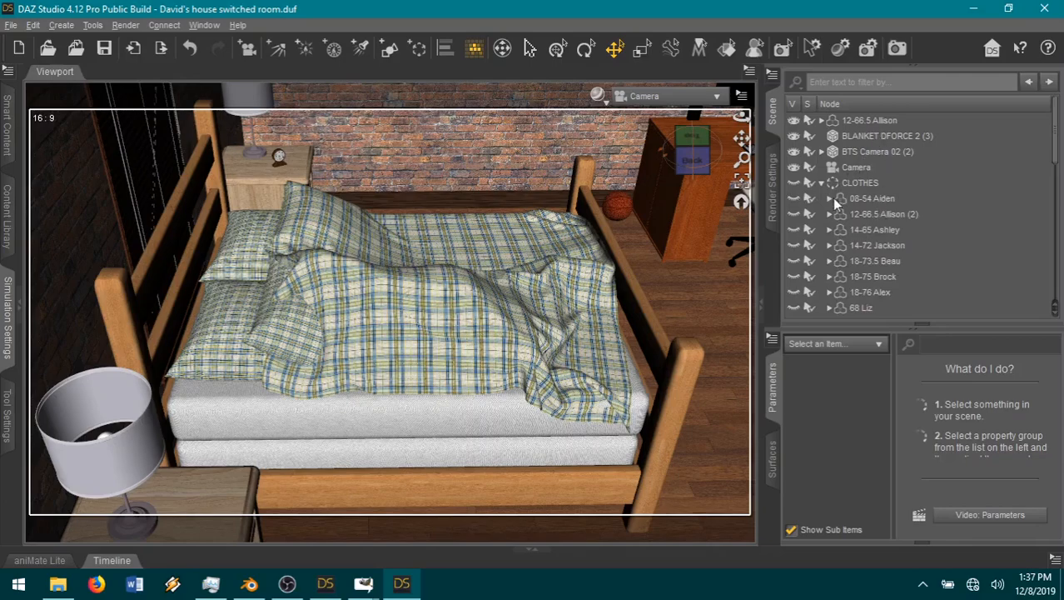
click(882, 246)
right_click(881, 245)
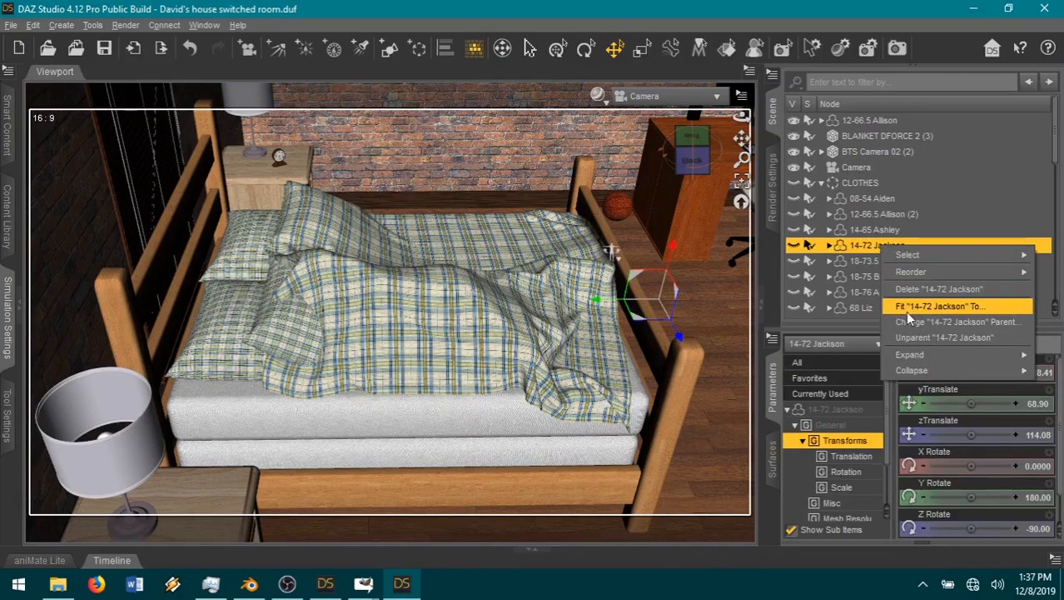
click(916, 337)
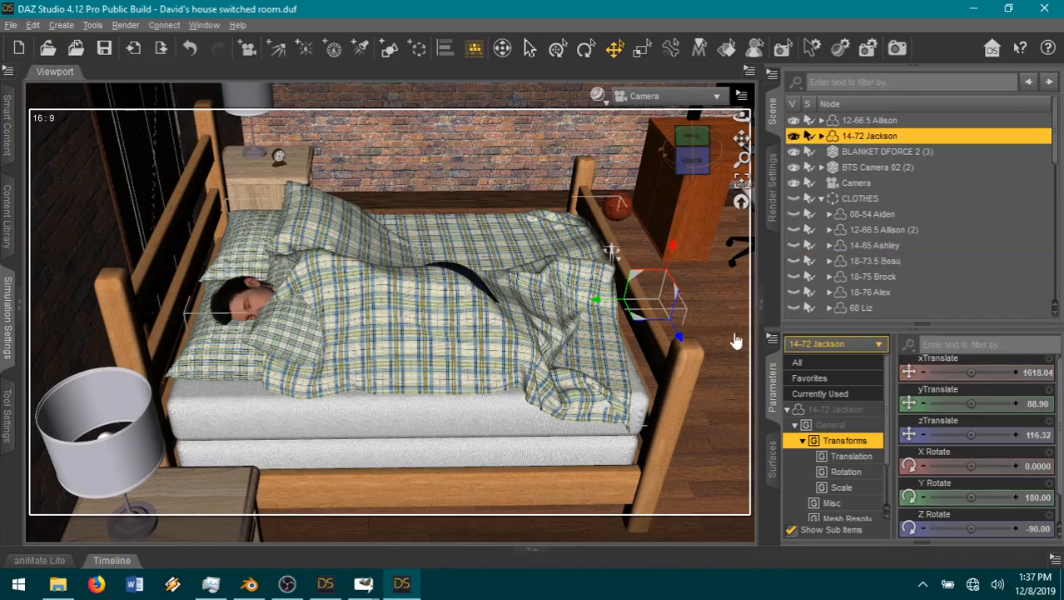
Step: Set the Neck-Head Side-Side pose of Jackson's head to -0.13
click(259, 306)
scroll(260, 307, up, 5)
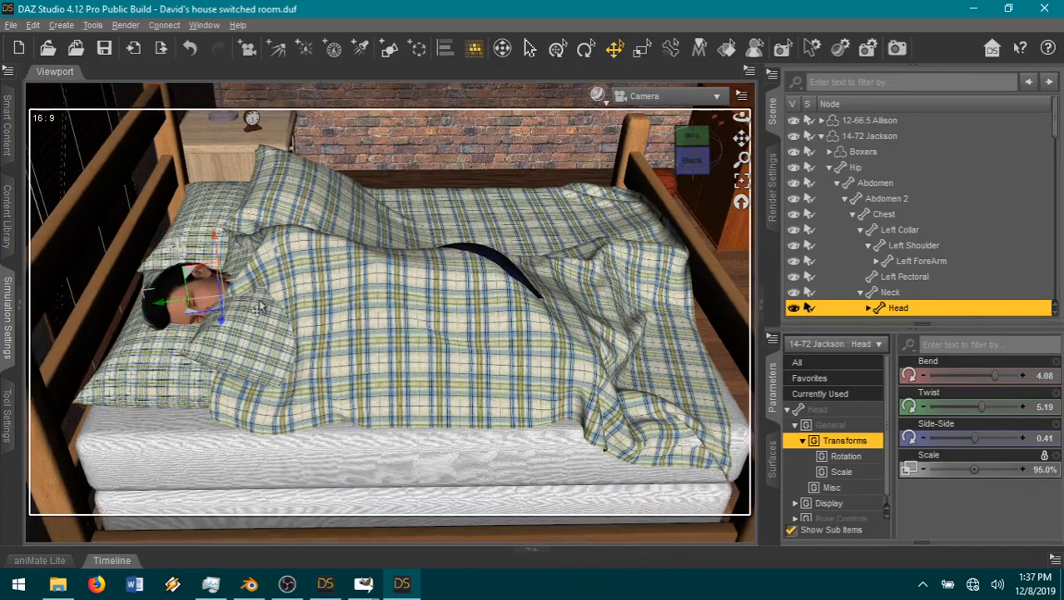
scroll(259, 307, up, 2)
drag(743, 138, 833, 134)
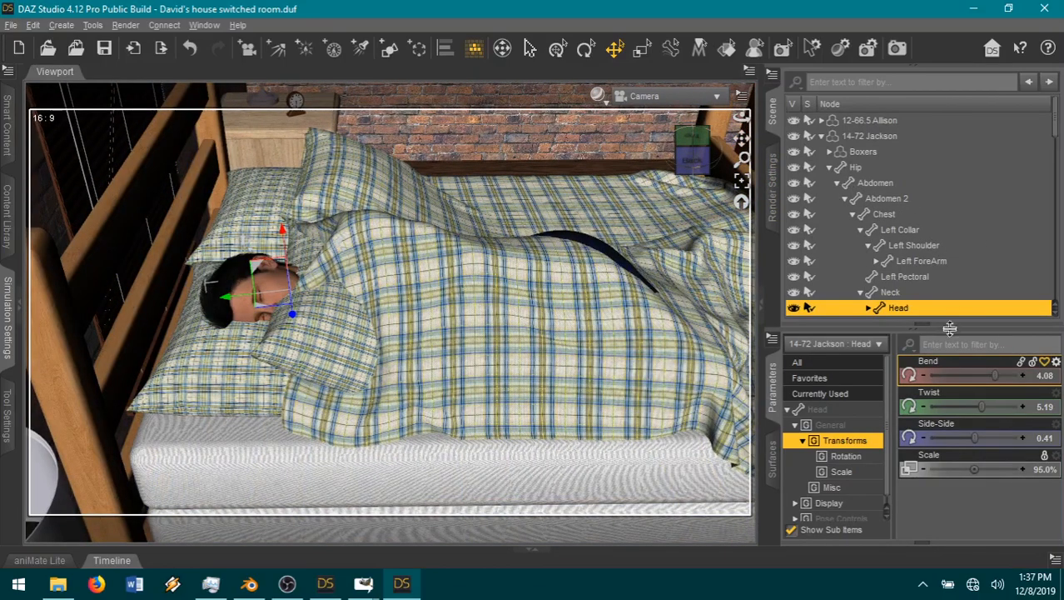
click(810, 377)
scroll(987, 480, down, 6)
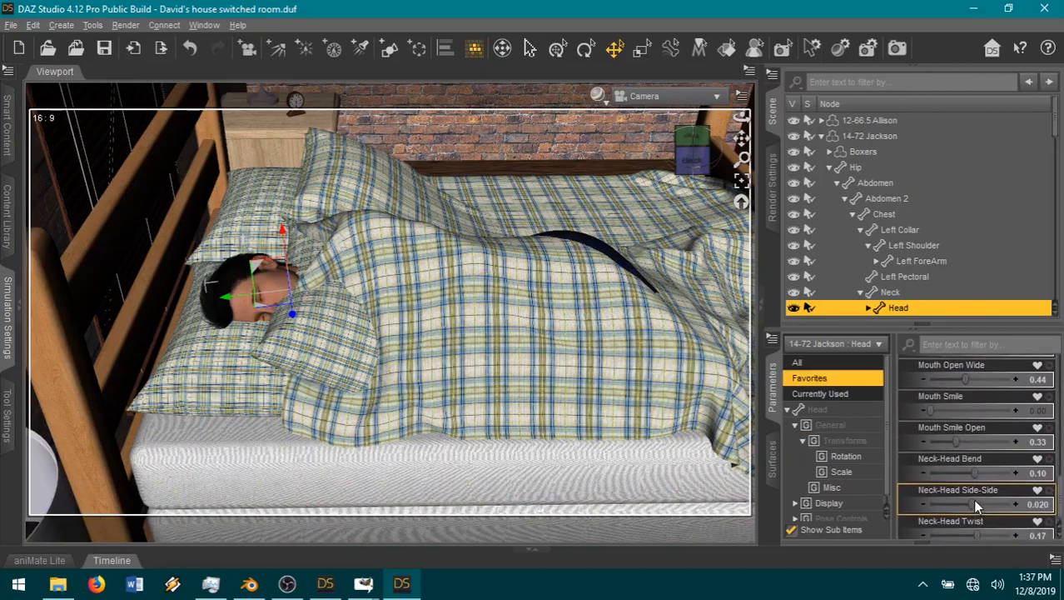
drag(969, 502, 965, 504)
drag(697, 156, 698, 188)
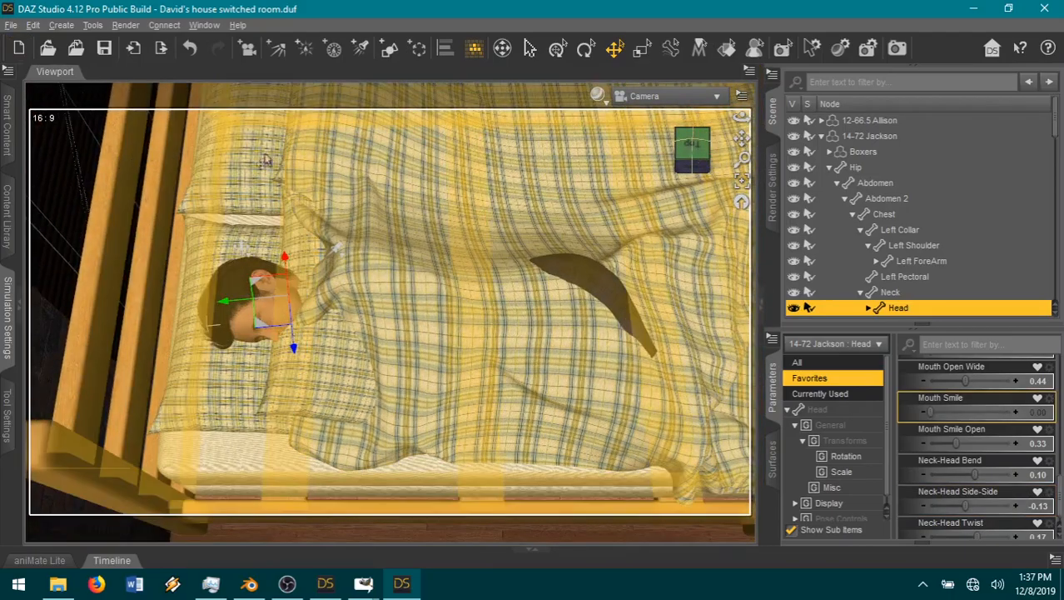
scroll(305, 178, up, 5)
scroll(298, 177, down, 4)
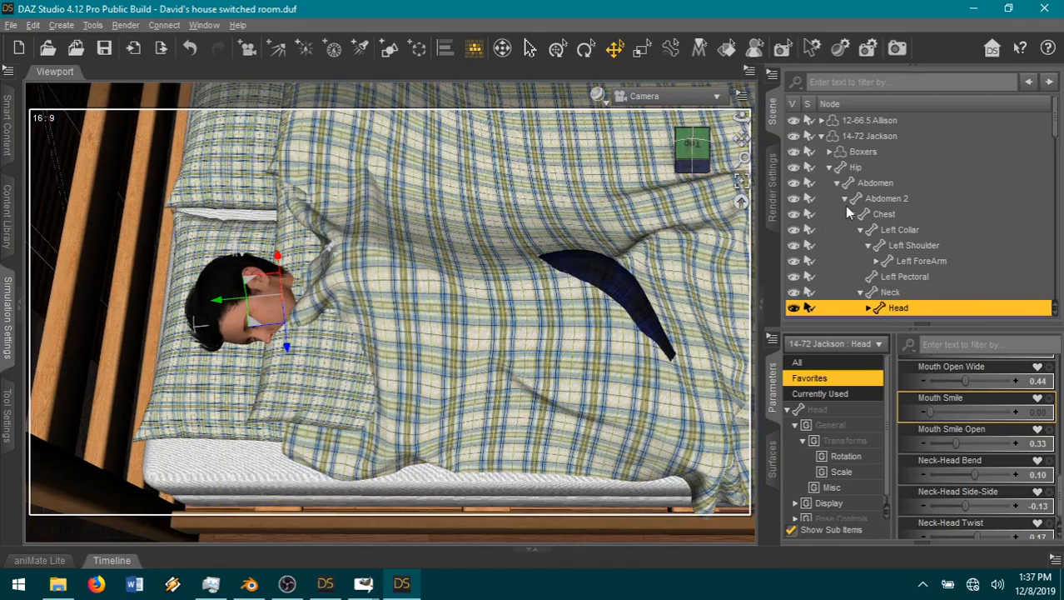
Step: Hide Jackson's Boxers and hide pillow 4 in the pillows group of Jackson's bed
click(829, 168)
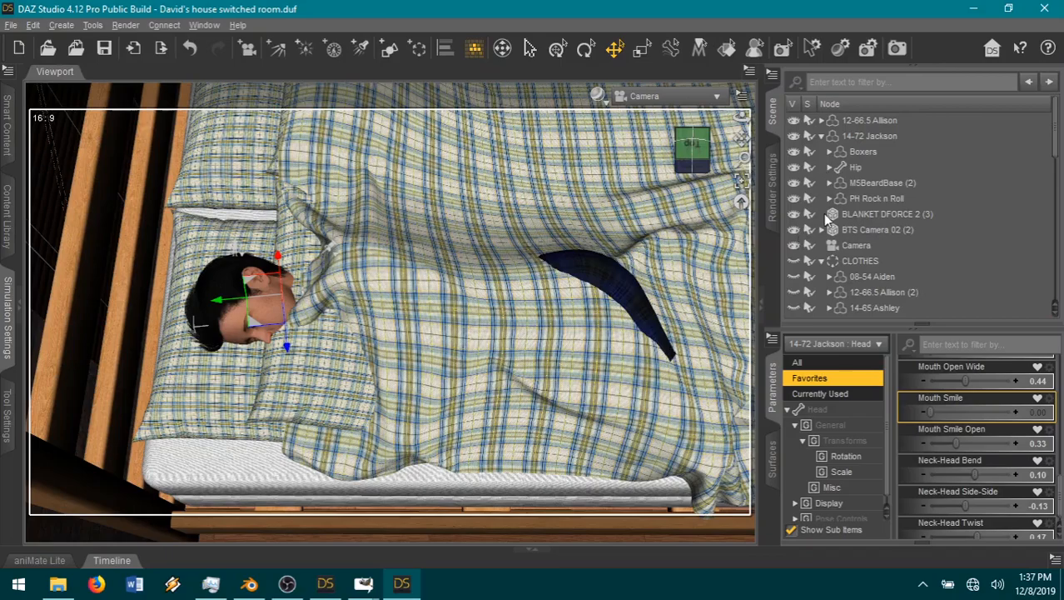
click(794, 153)
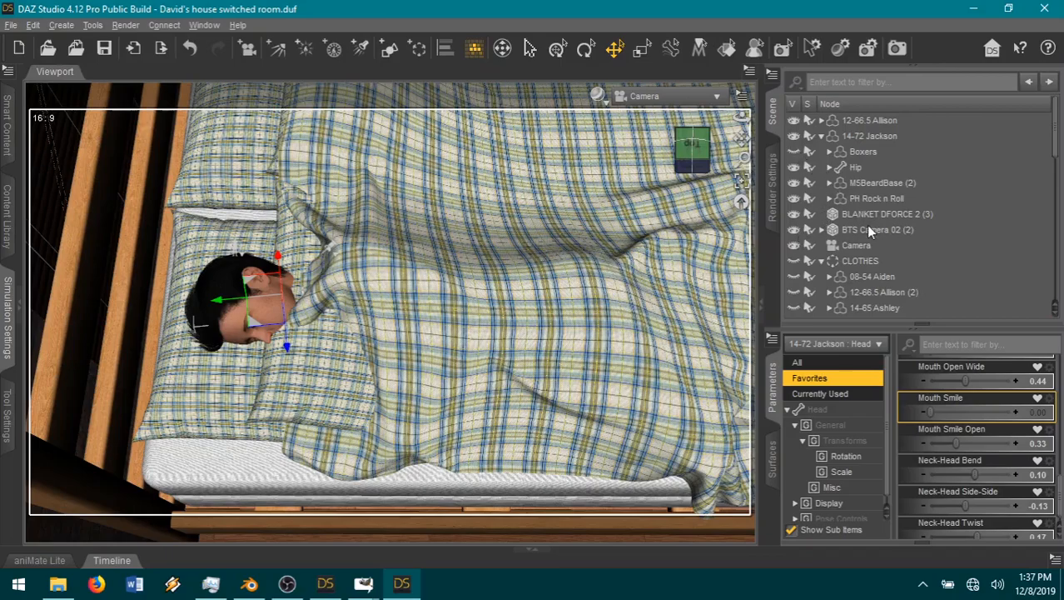
scroll(865, 223, down, 10)
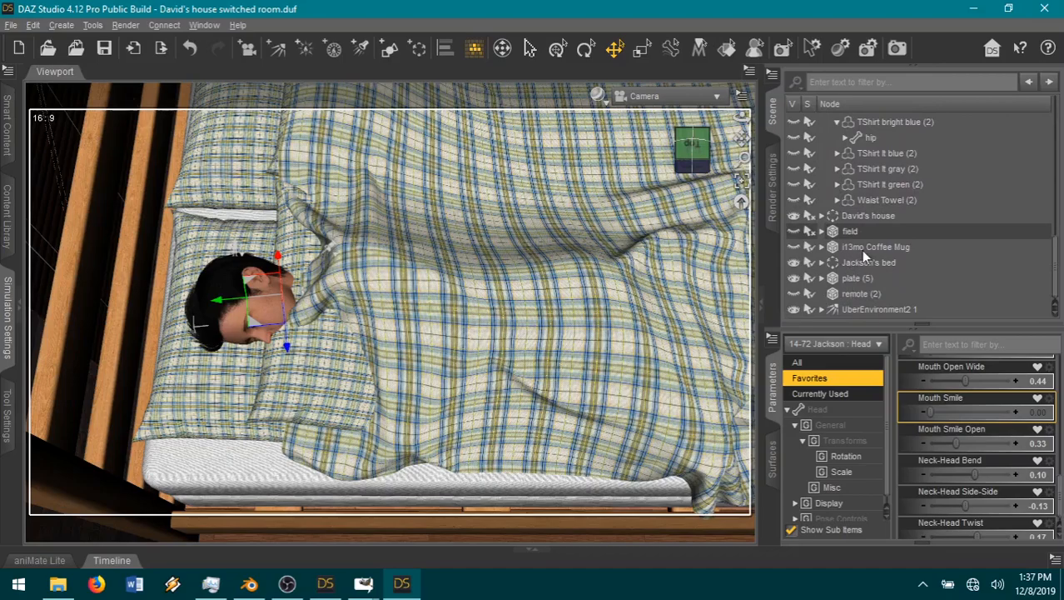
click(821, 263)
scroll(906, 262, down, 2)
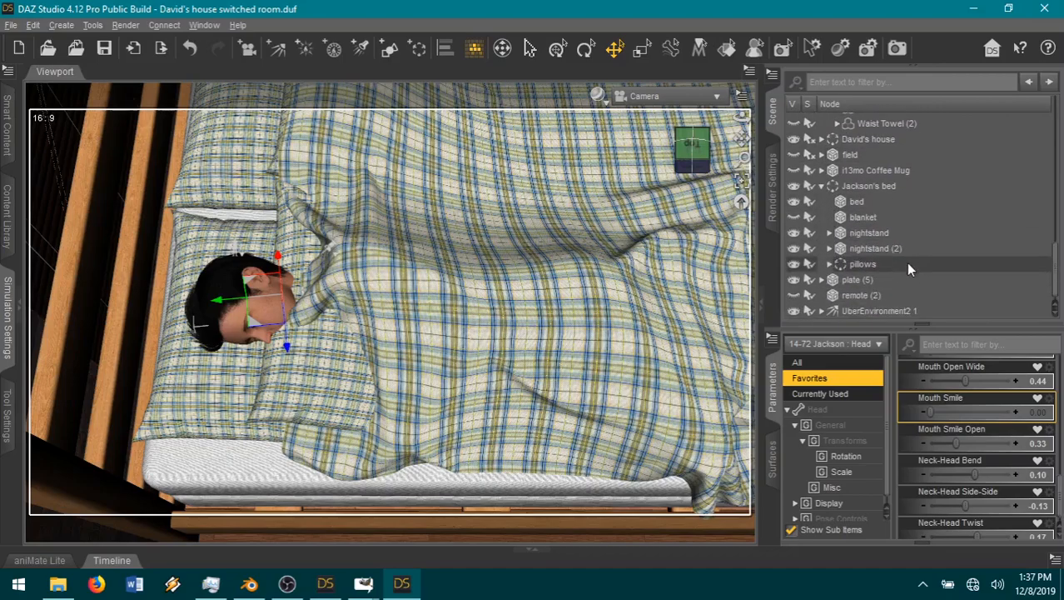
click(829, 262)
scroll(870, 234, down, 2)
click(867, 232)
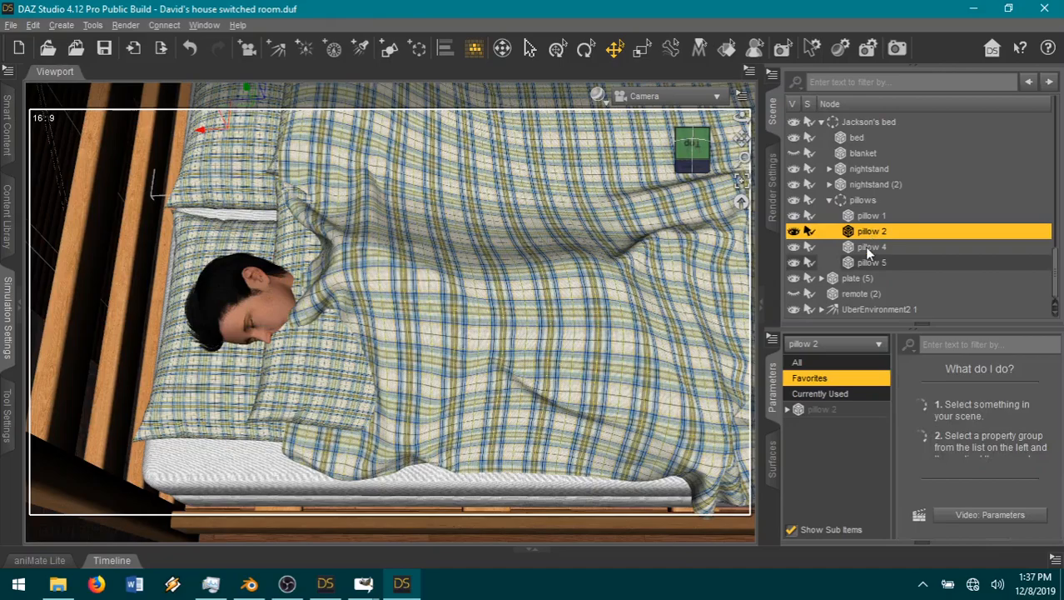
click(868, 248)
click(794, 248)
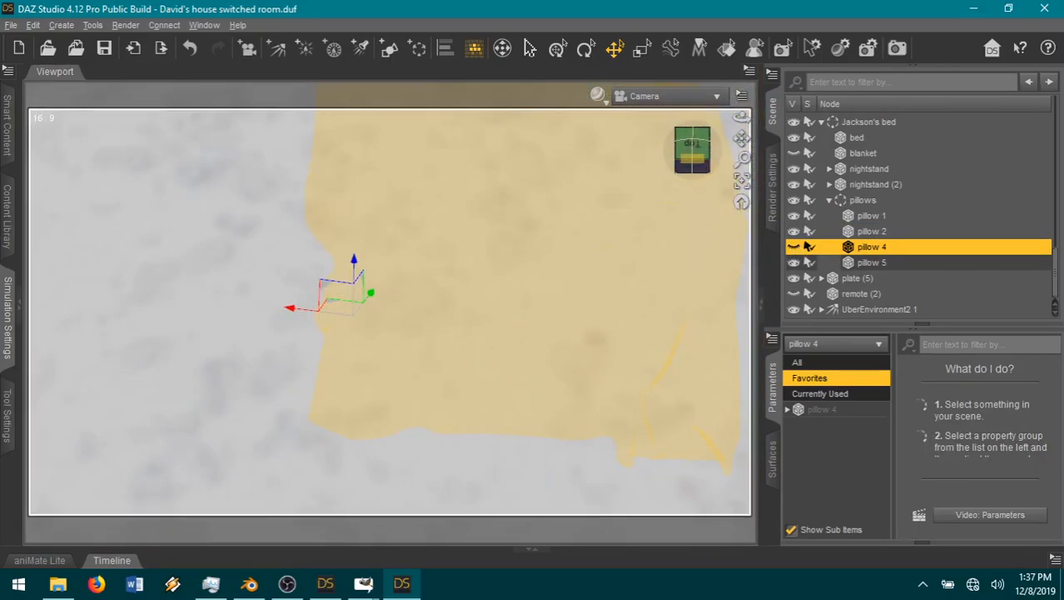
Step: Reset the Brow Inner Up and Brow Up expressions on Jackson's head to 0
drag(693, 158, 743, 157)
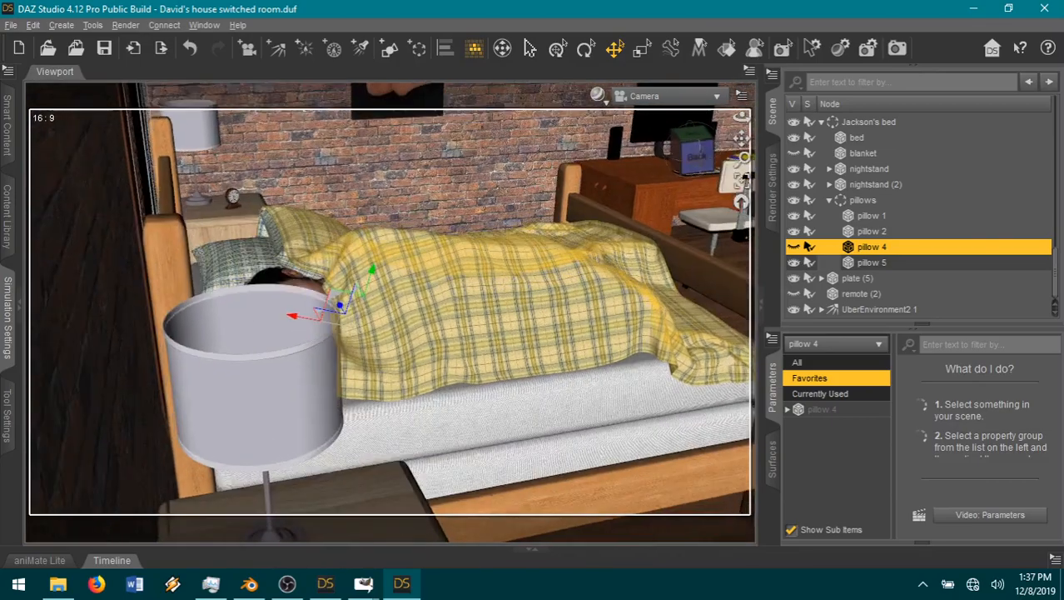
click(699, 166)
click(285, 291)
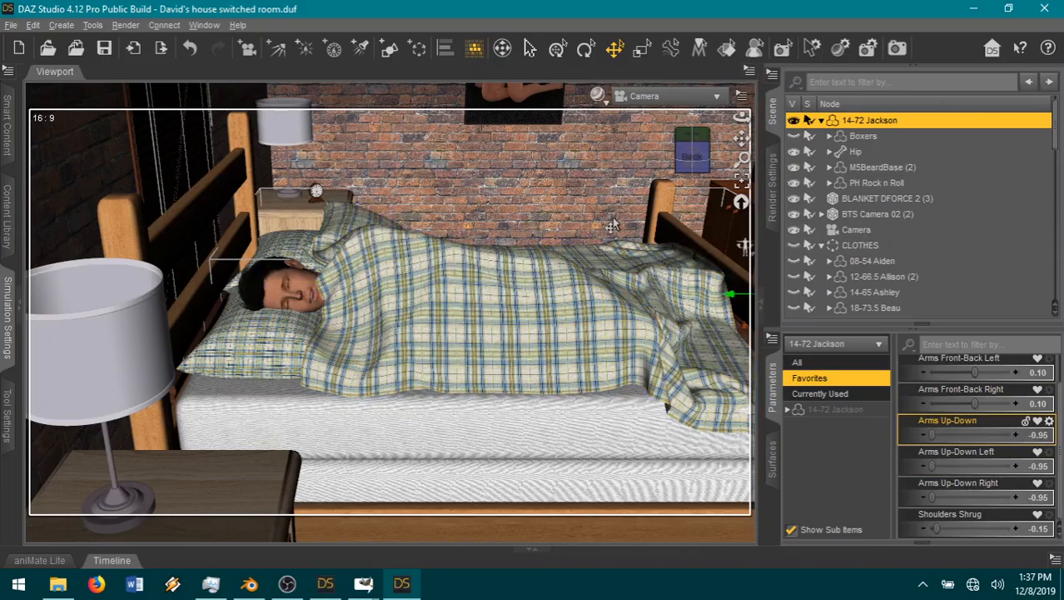
scroll(682, 180, up, 1)
click(699, 162)
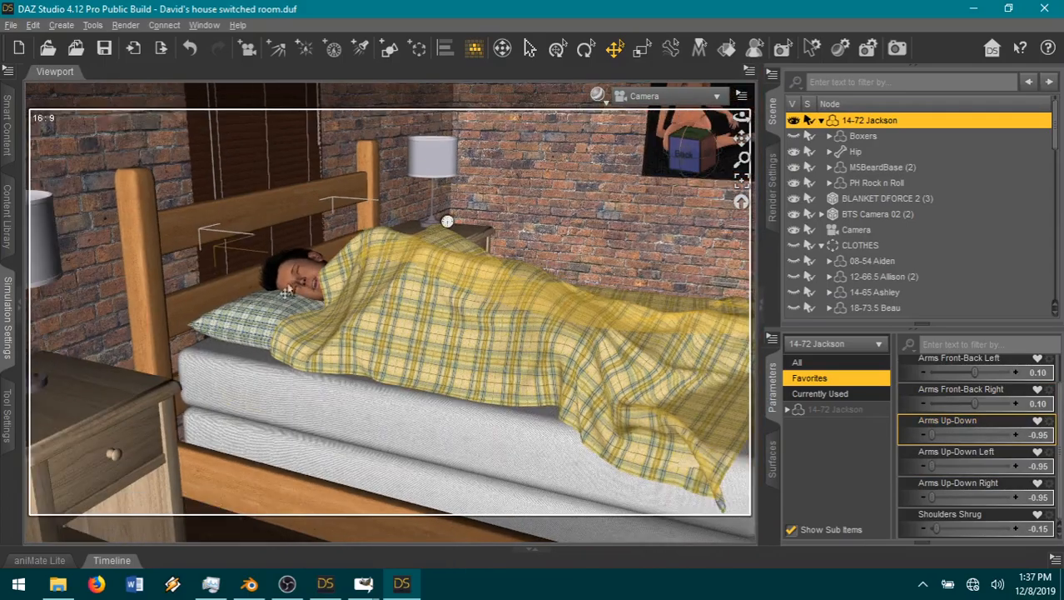
click(287, 283)
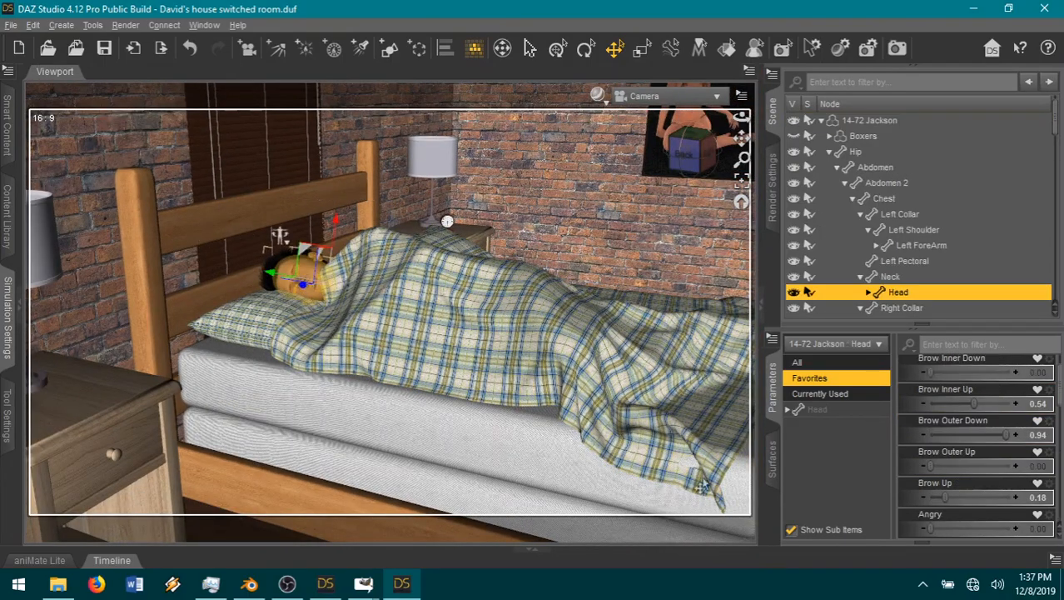
click(840, 396)
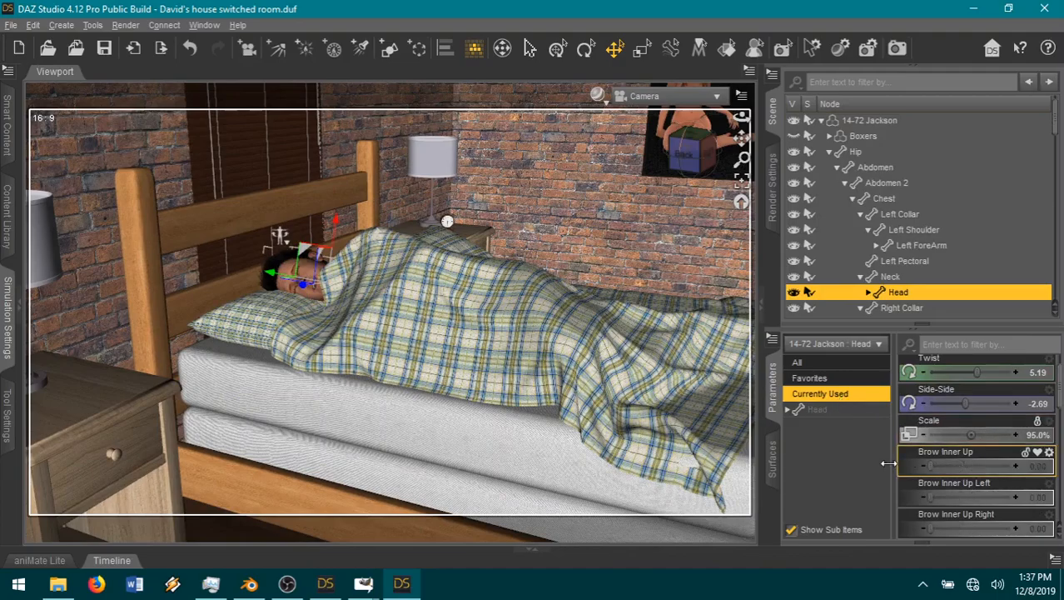
scroll(966, 504, down, 2)
drag(929, 466, 923, 466)
scroll(917, 471, down, 3)
scroll(916, 471, down, 5)
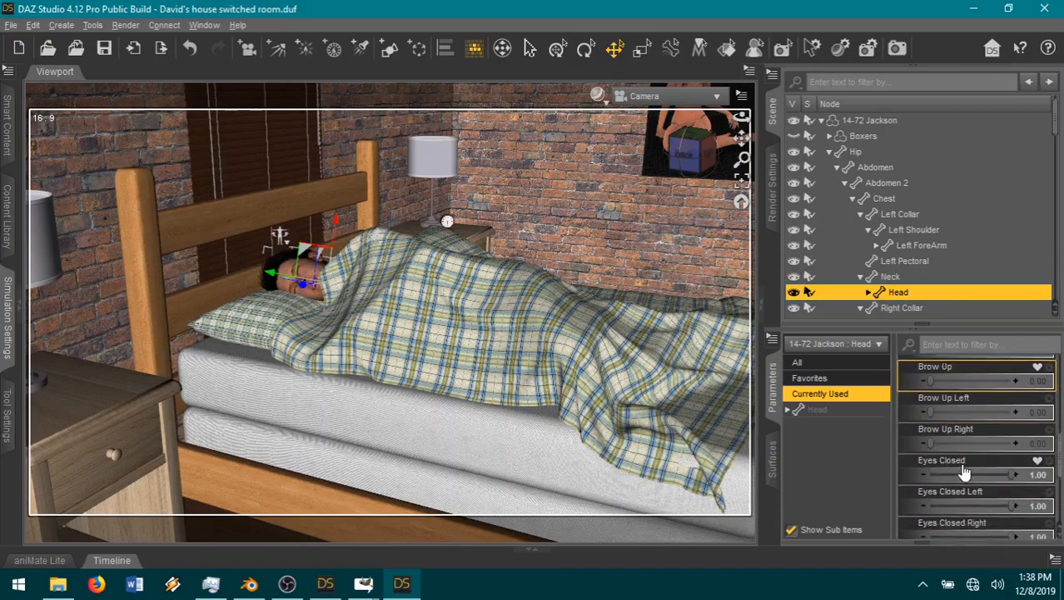
Step: Relax Jackson's mouth by setting Mouth Smile Open to 0 and Mouth Open Wide to 0.22
scroll(970, 479, down, 1)
scroll(971, 479, down, 1)
drag(957, 435, 949, 403)
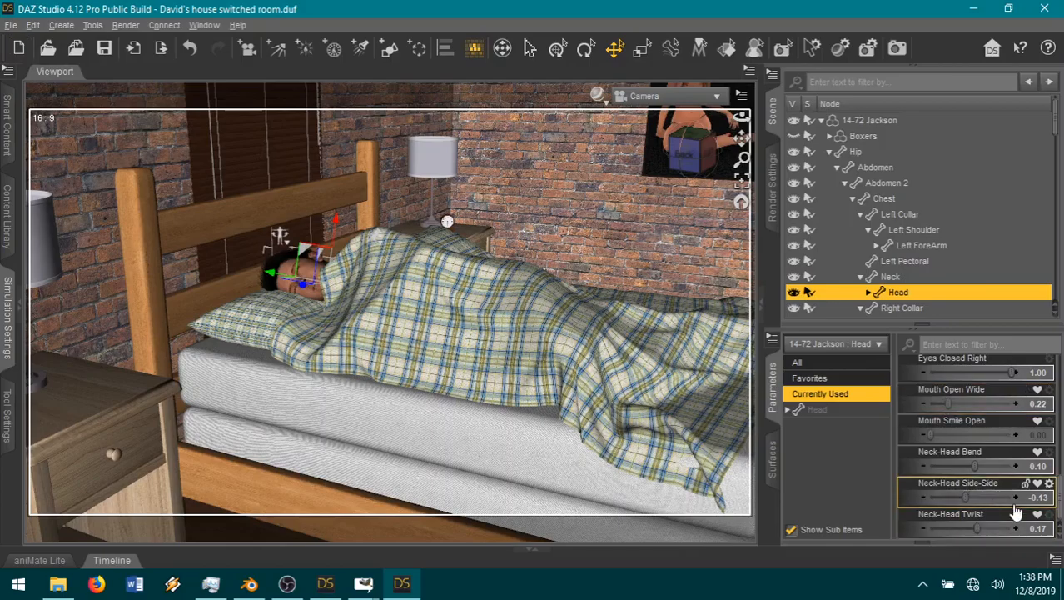
Step: Switch to the guide.xcf page in GIMP to examine the empty panel layout, and return to DAZ Studio
drag(741, 139, 820, 151)
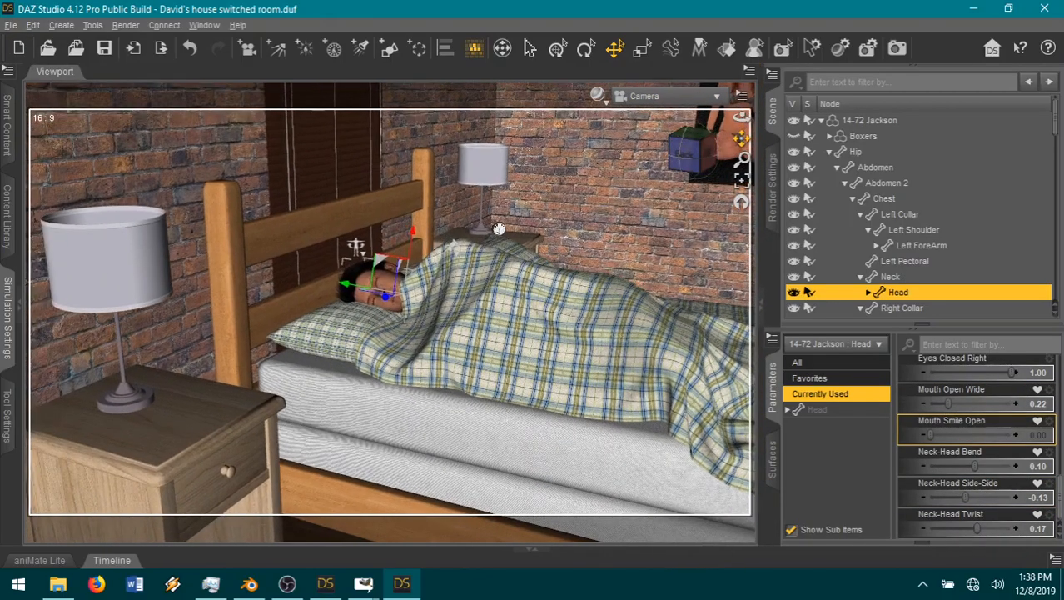
scroll(629, 175, up, 1)
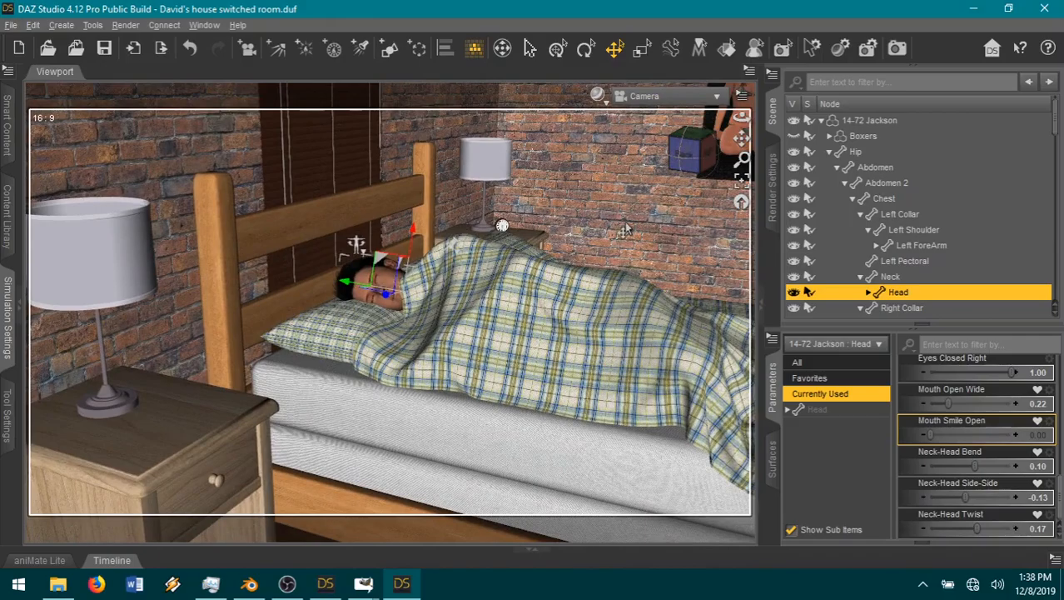
mouse_move(360, 588)
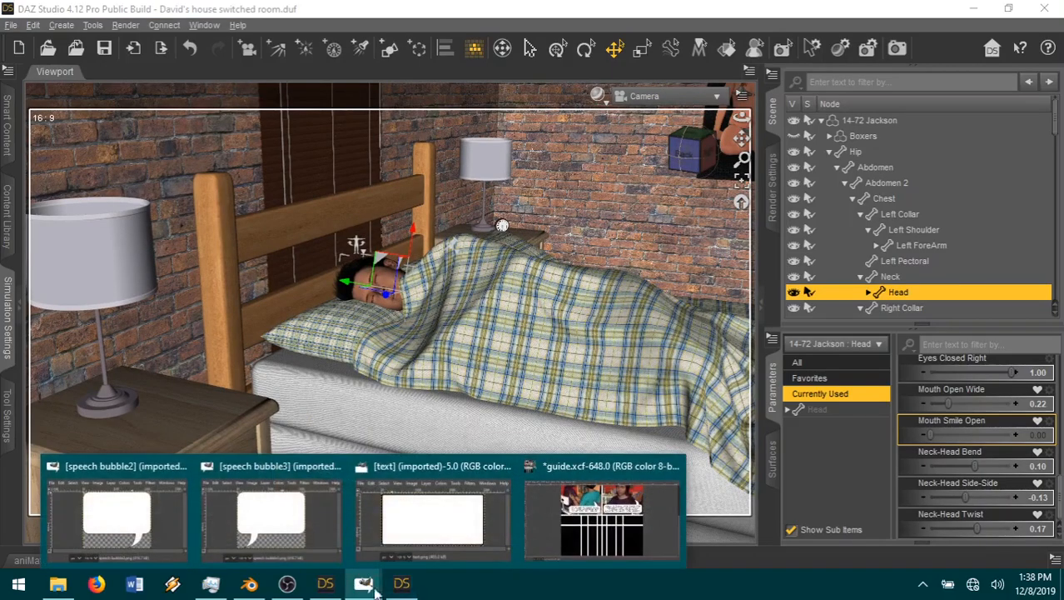
click(572, 533)
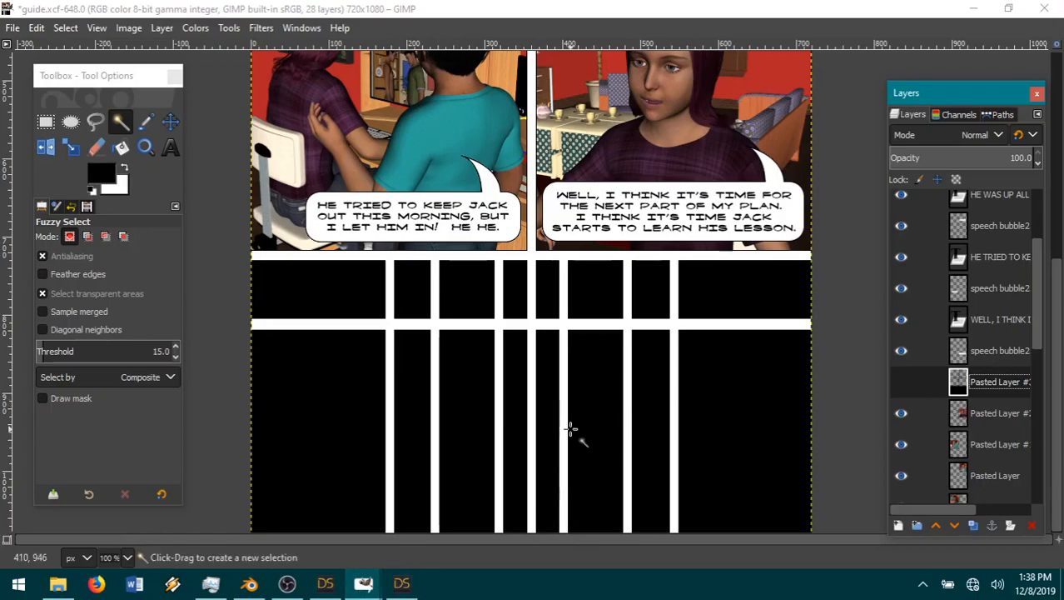
click(971, 12)
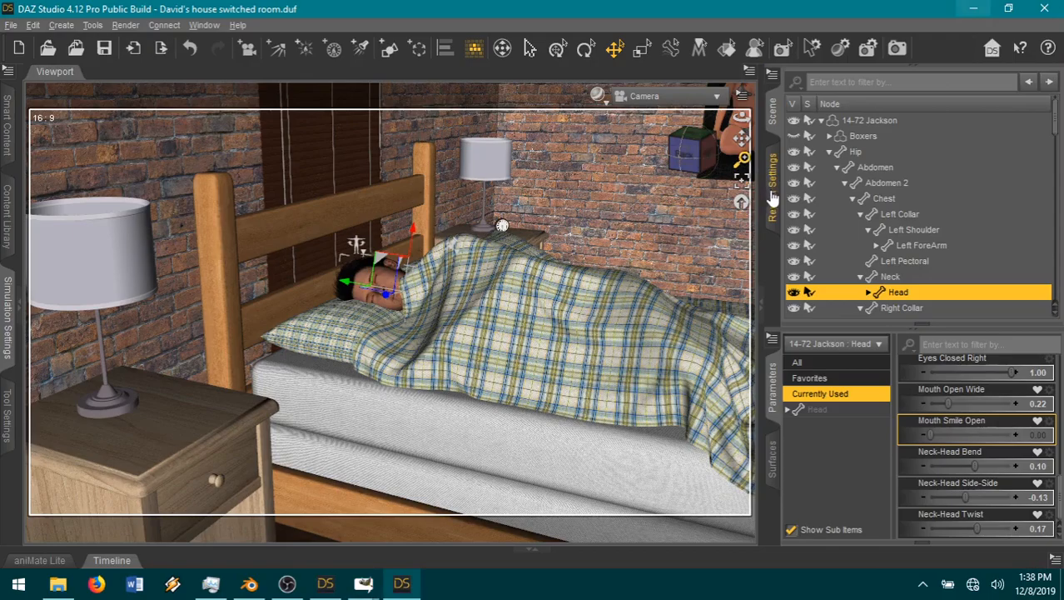
Step: Swing open the bedroom door, door (7) under alexsdoor in David's house, by setting its Z Rotate to -100
drag(742, 139, 498, 133)
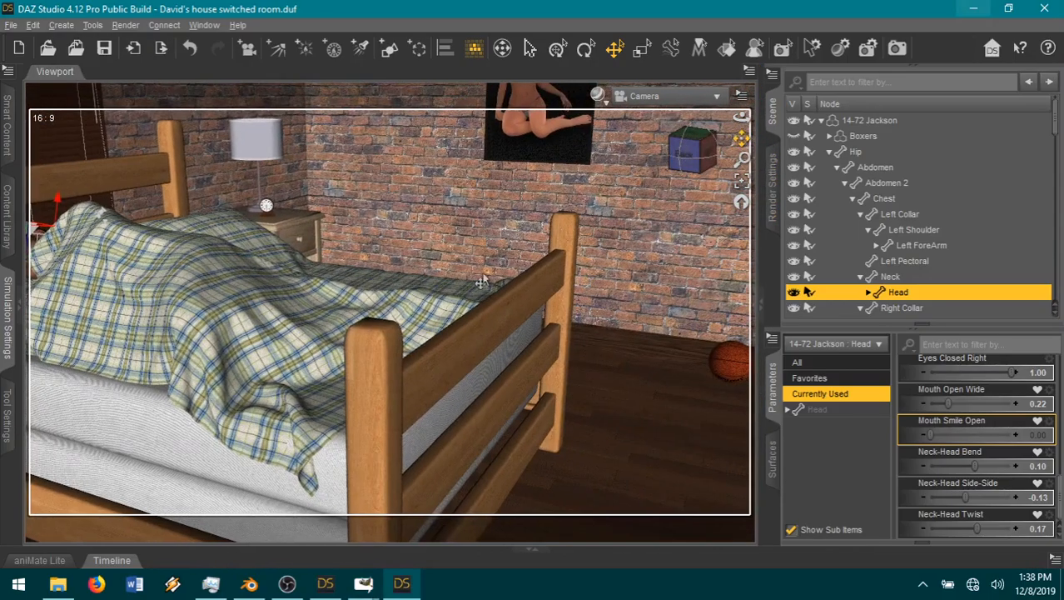
scroll(475, 288, down, 4)
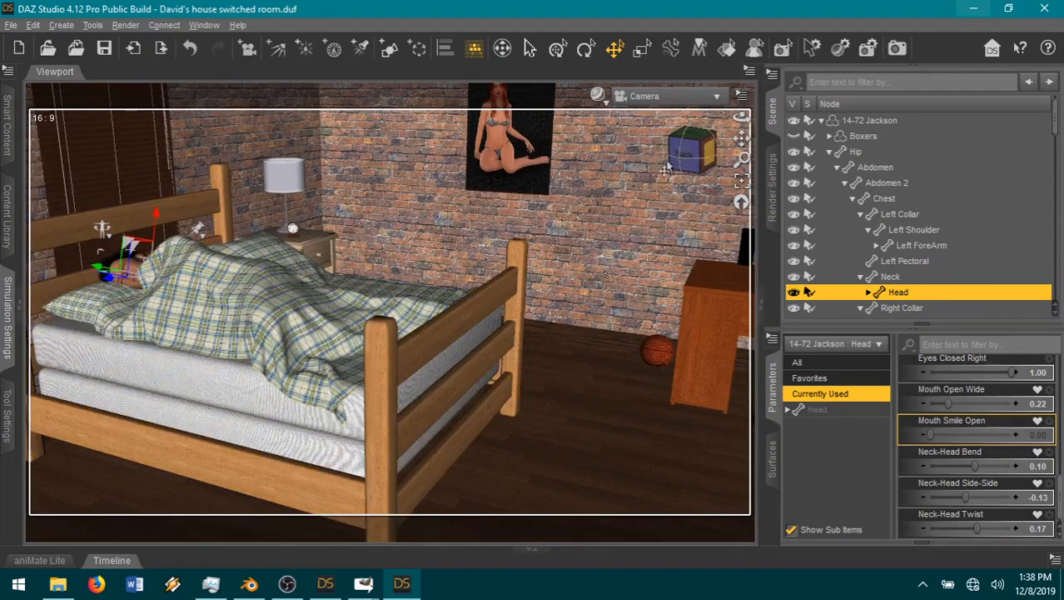
click(678, 154)
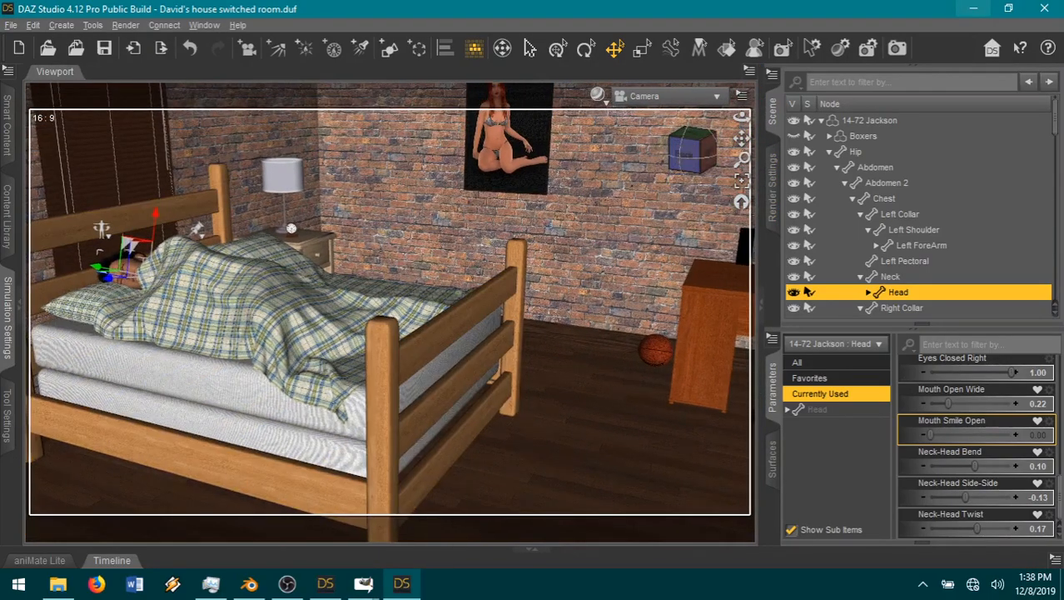
drag(741, 139, 635, 141)
scroll(620, 242, down, 2)
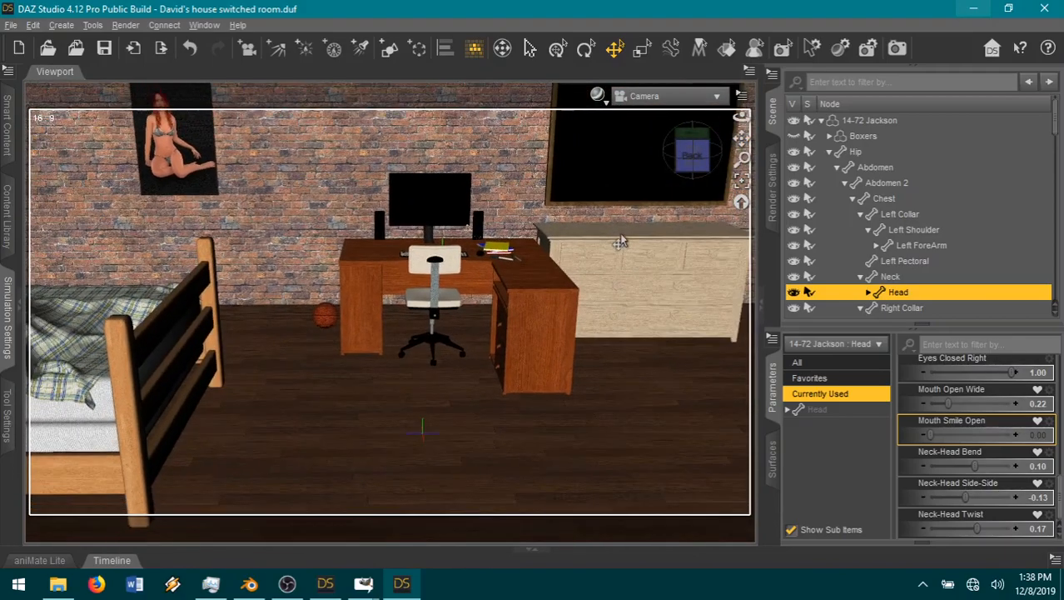
scroll(621, 242, down, 1)
drag(695, 164, 788, 122)
click(822, 121)
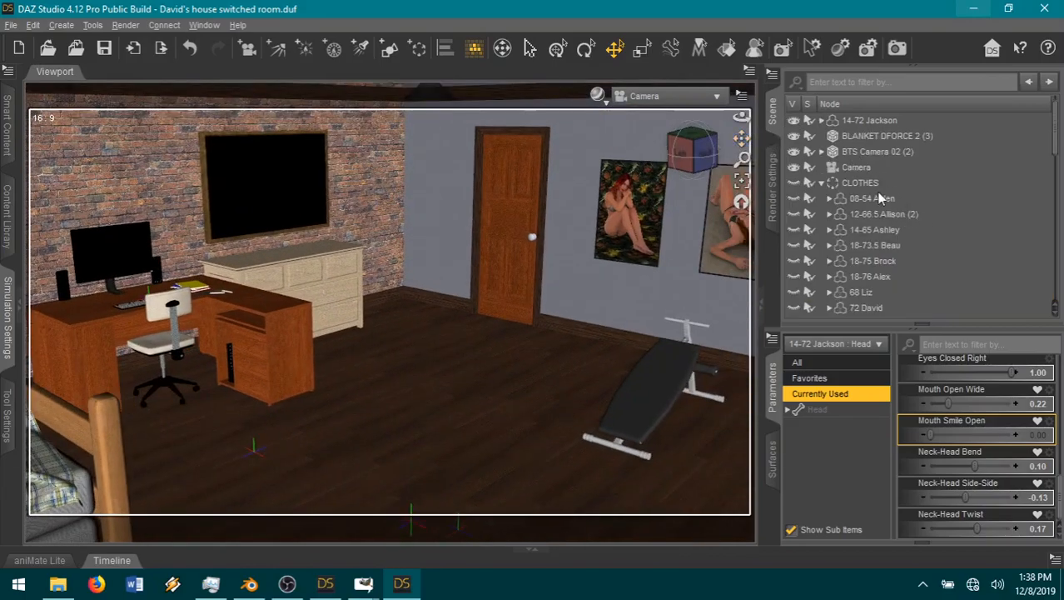
click(822, 182)
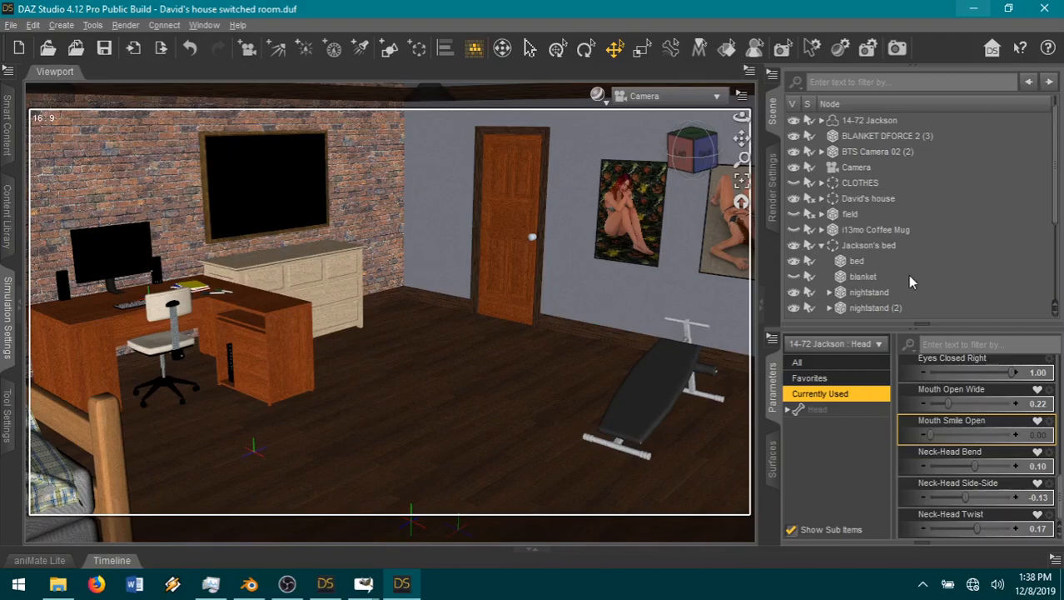
click(822, 198)
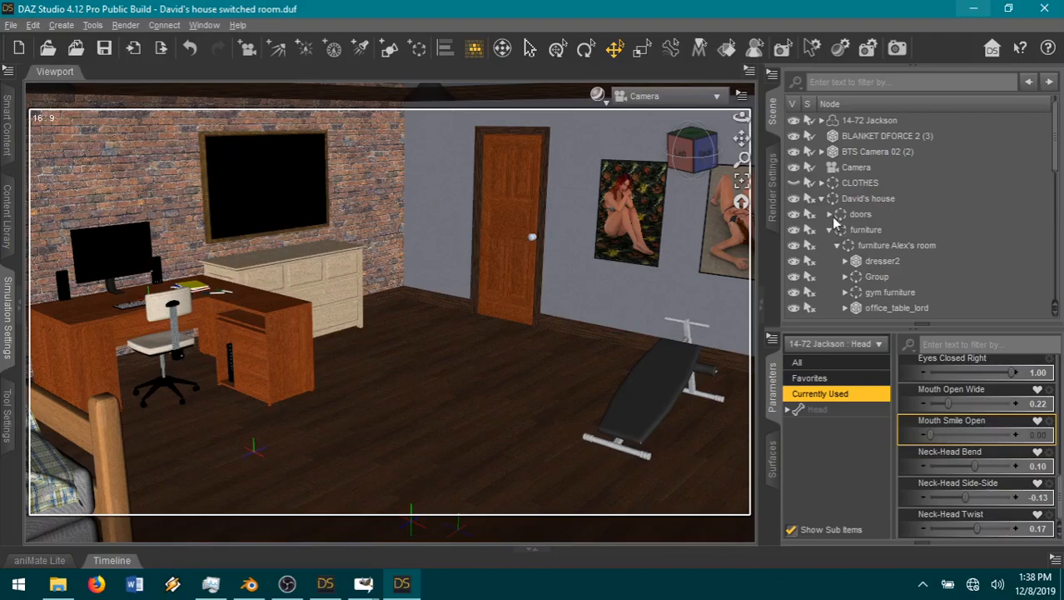
click(830, 215)
click(870, 246)
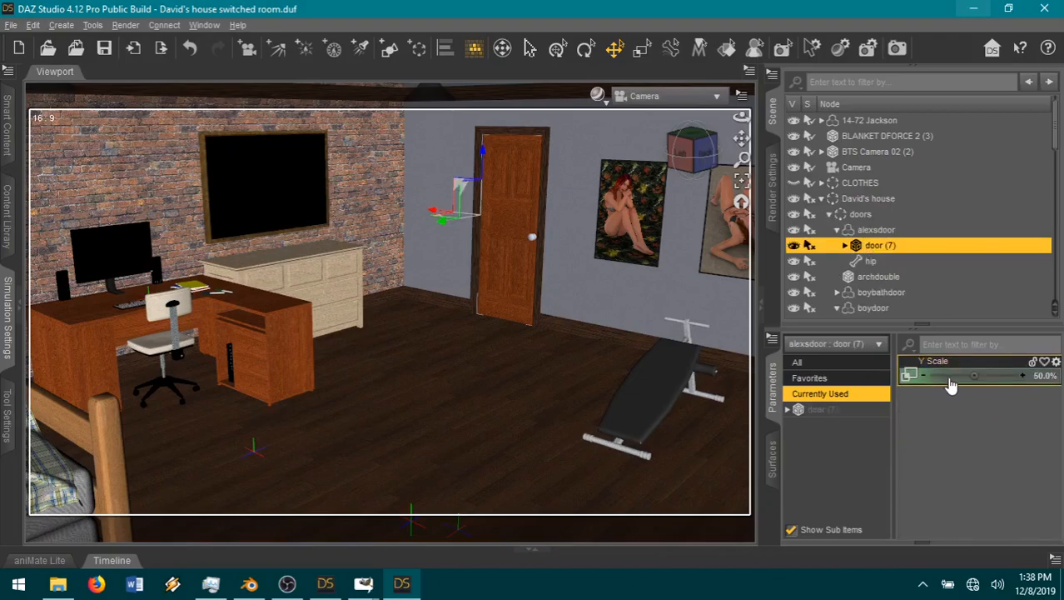
click(804, 409)
drag(970, 375, 920, 376)
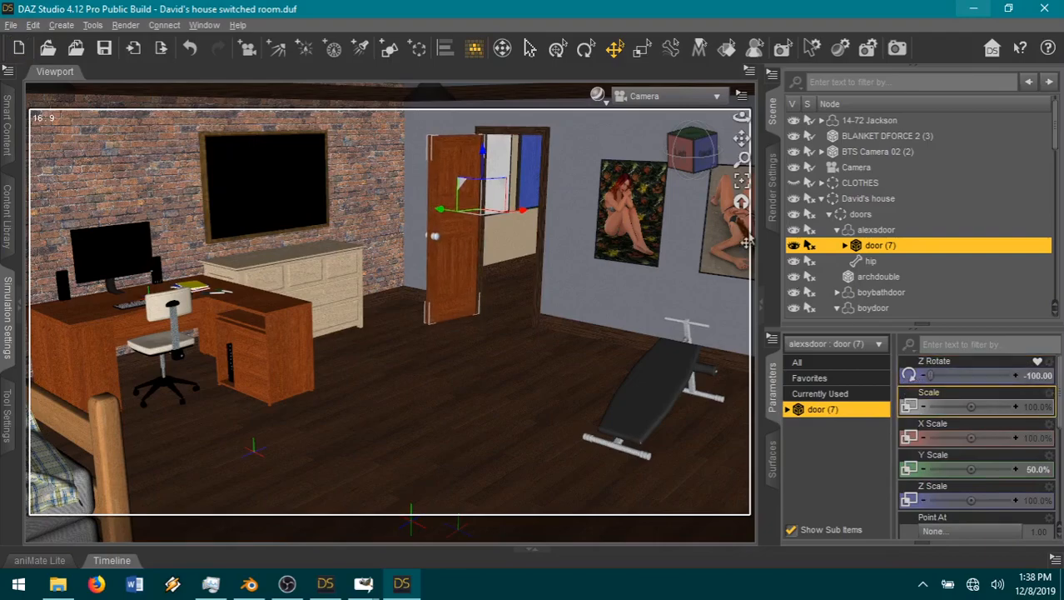
Step: Merge the character file 12-66.5 Allison with camera from the SOTH9 characters folder into the bedroom scene
drag(741, 139, 629, 163)
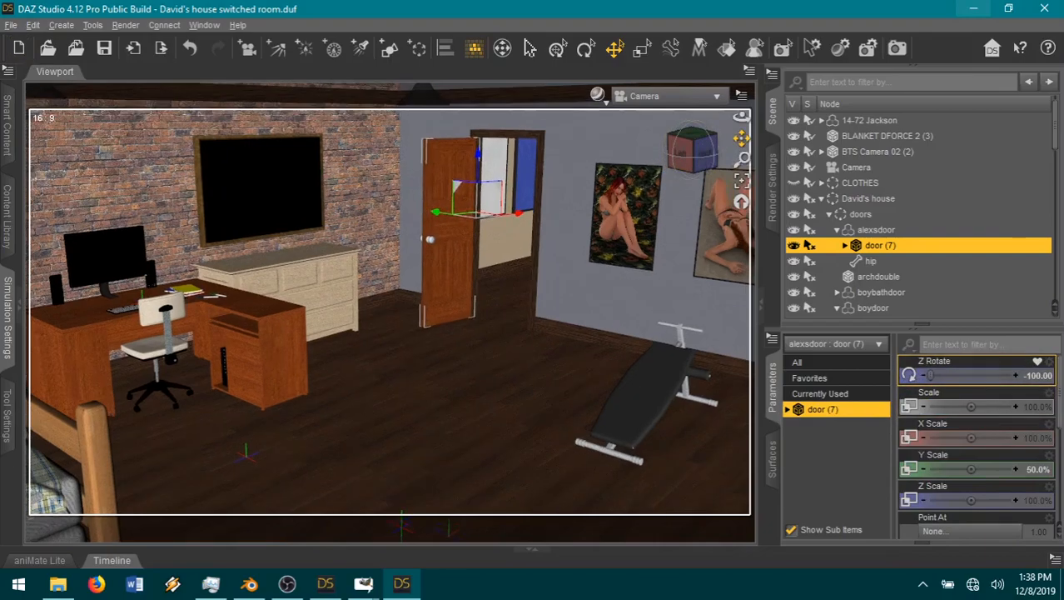
scroll(626, 191, up, 4)
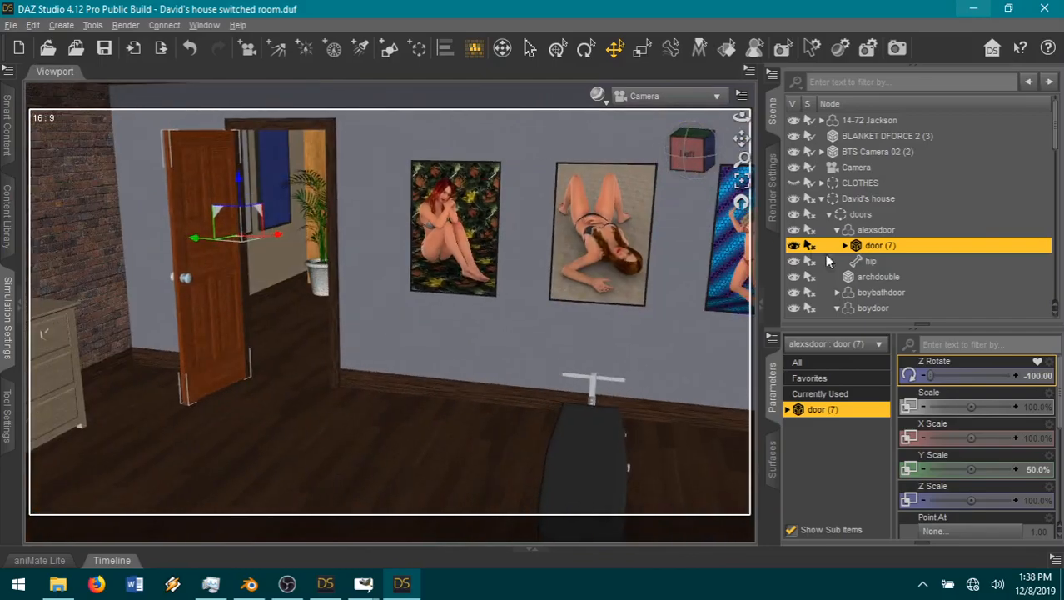
click(822, 199)
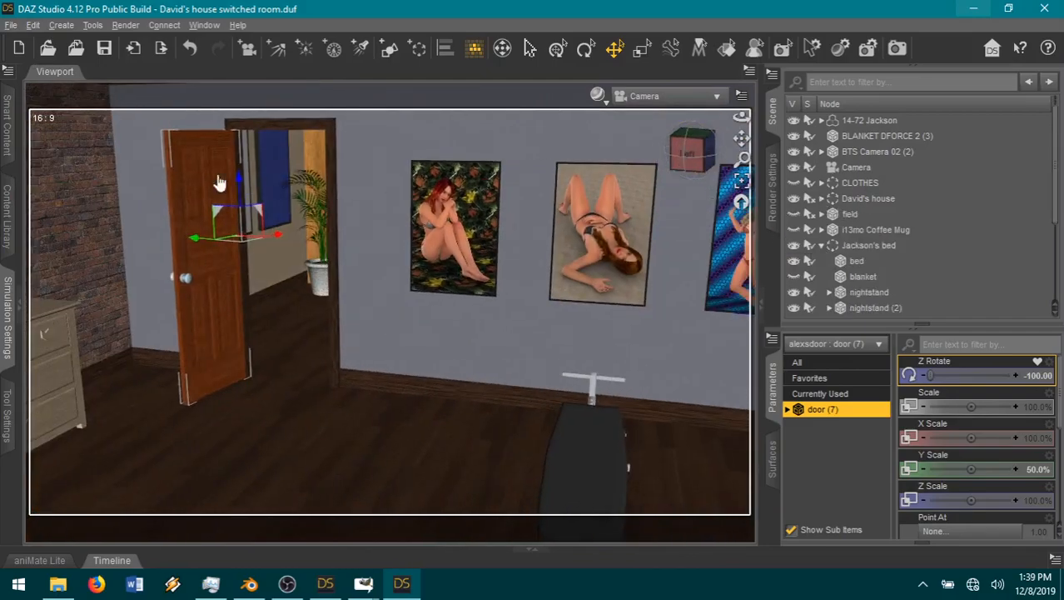
click(76, 49)
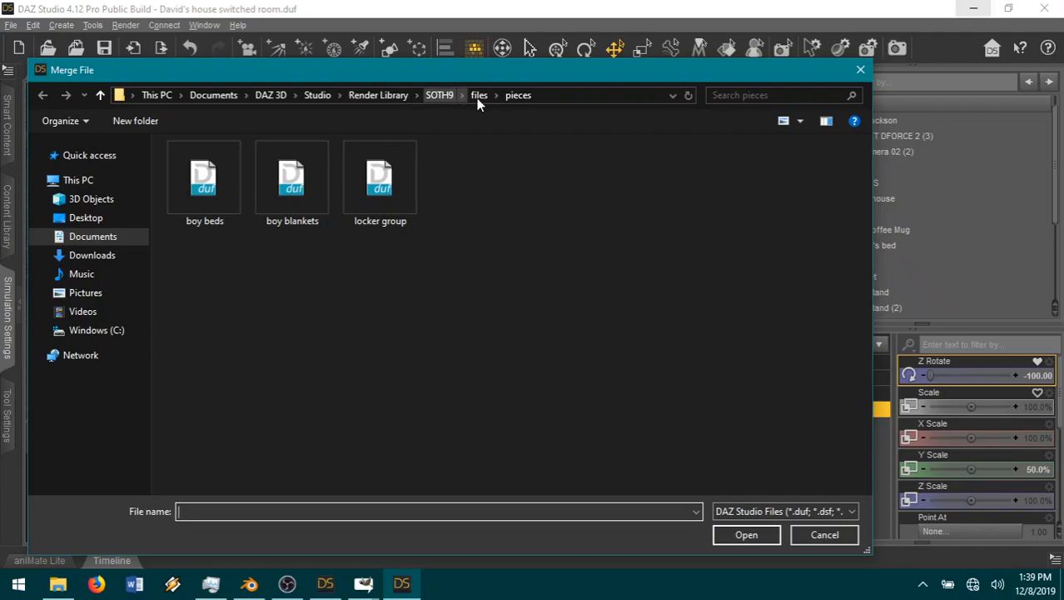
click(436, 96)
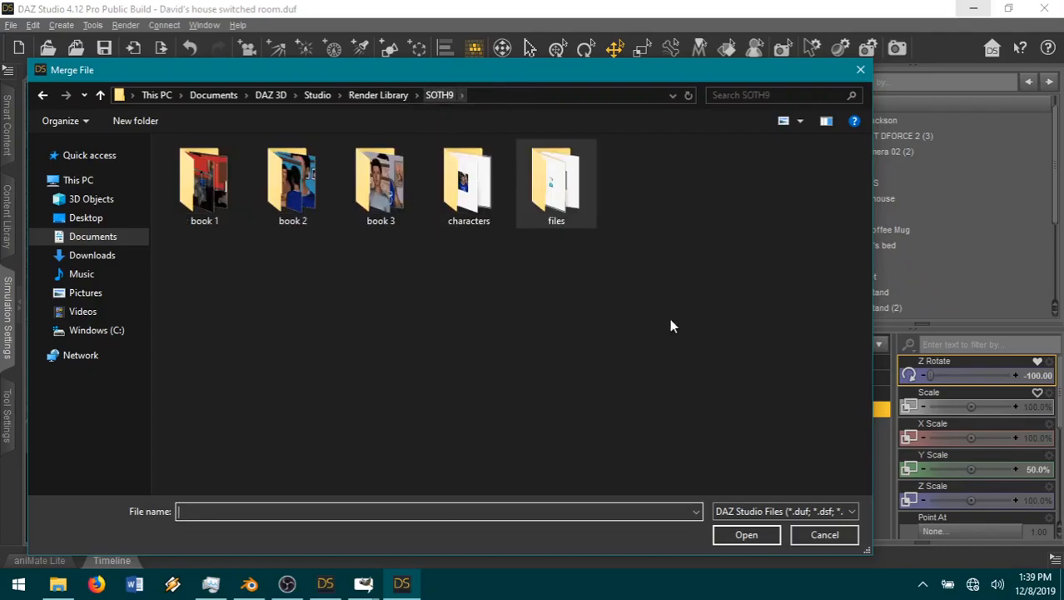
double_click(467, 183)
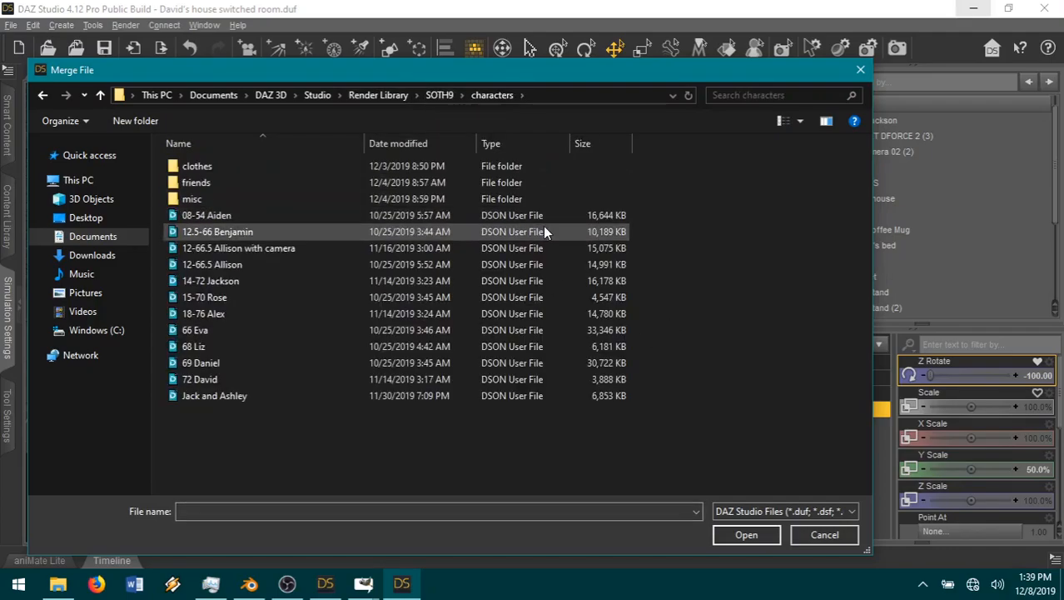
double_click(275, 248)
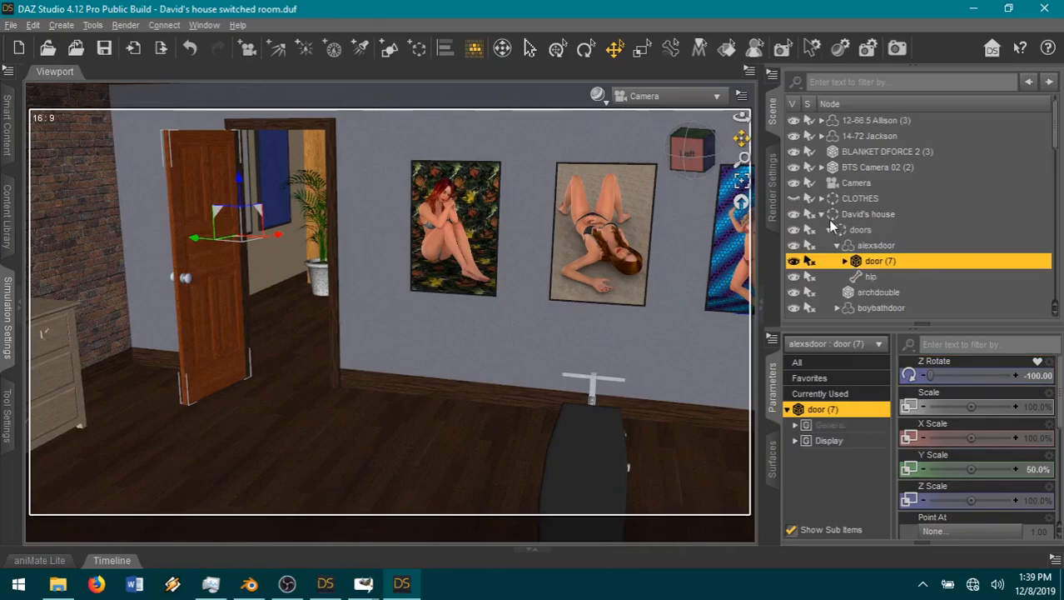
Step: Move the 12-66.5 Allison (3) figure into the open bedroom doorway, at about X 1140 and Z 206
click(822, 214)
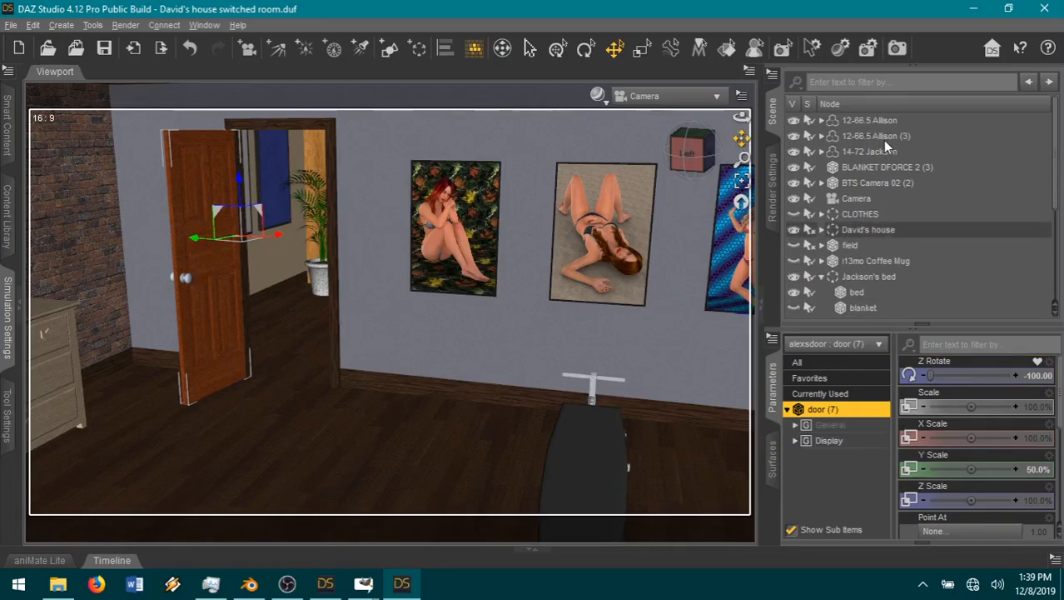
click(883, 136)
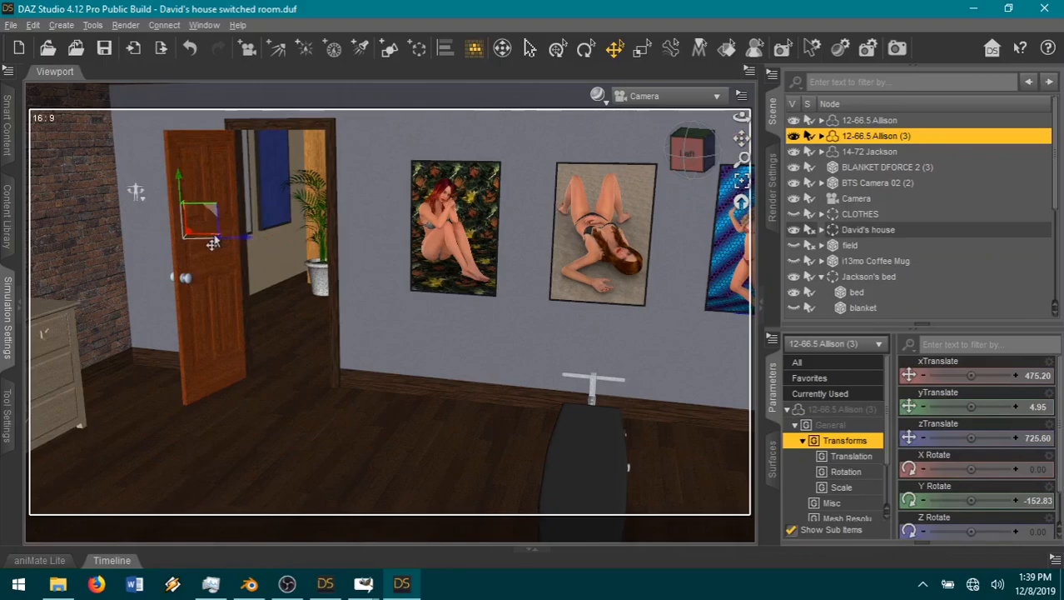
drag(213, 242, 317, 384)
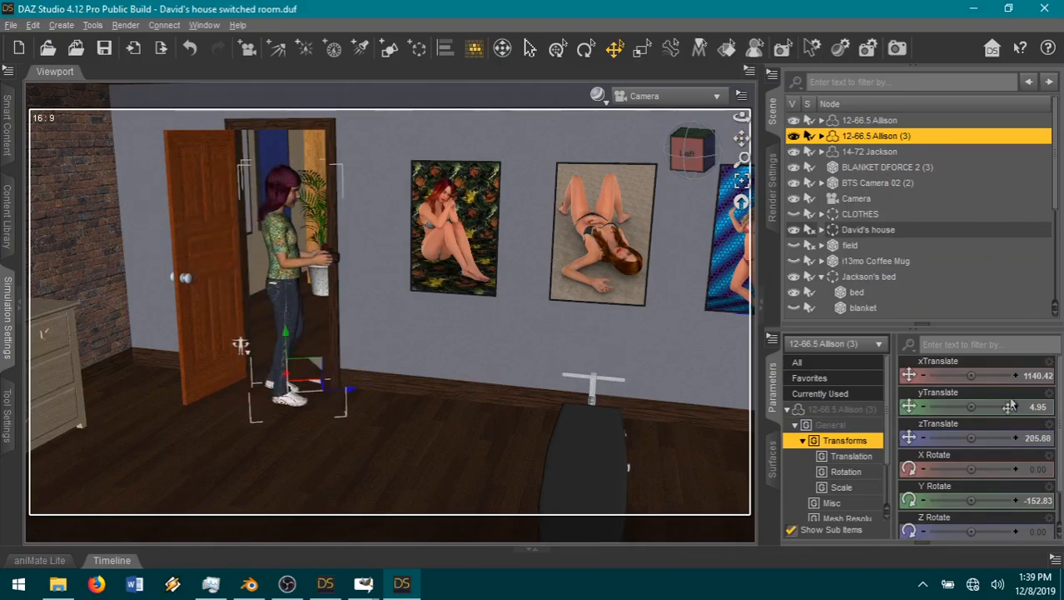
Step: Delete the Runners (6) shoes from the 12-66.5 Allison (3) figure
click(821, 136)
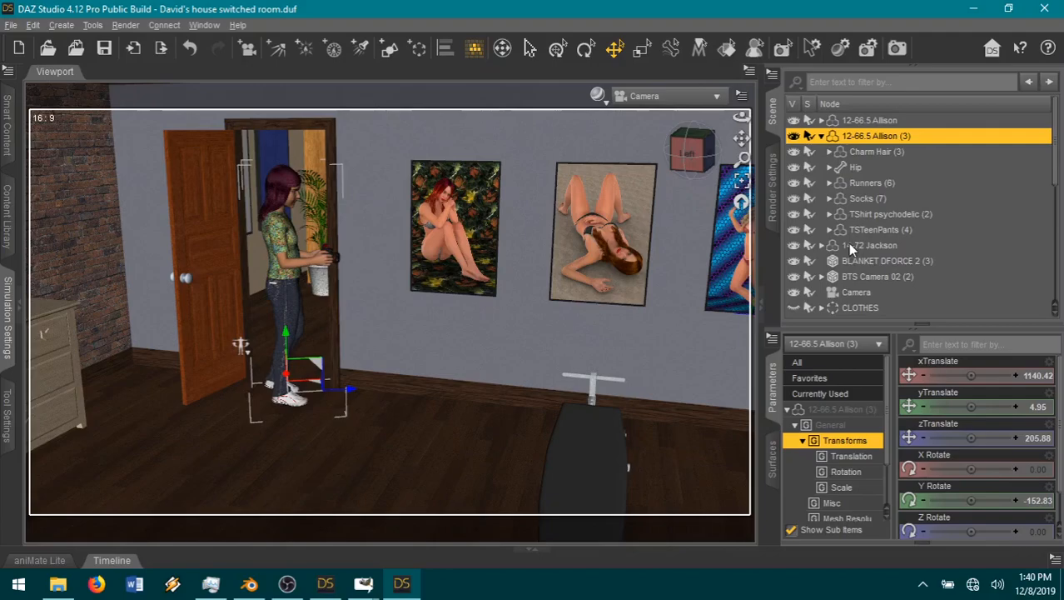
right_click(871, 182)
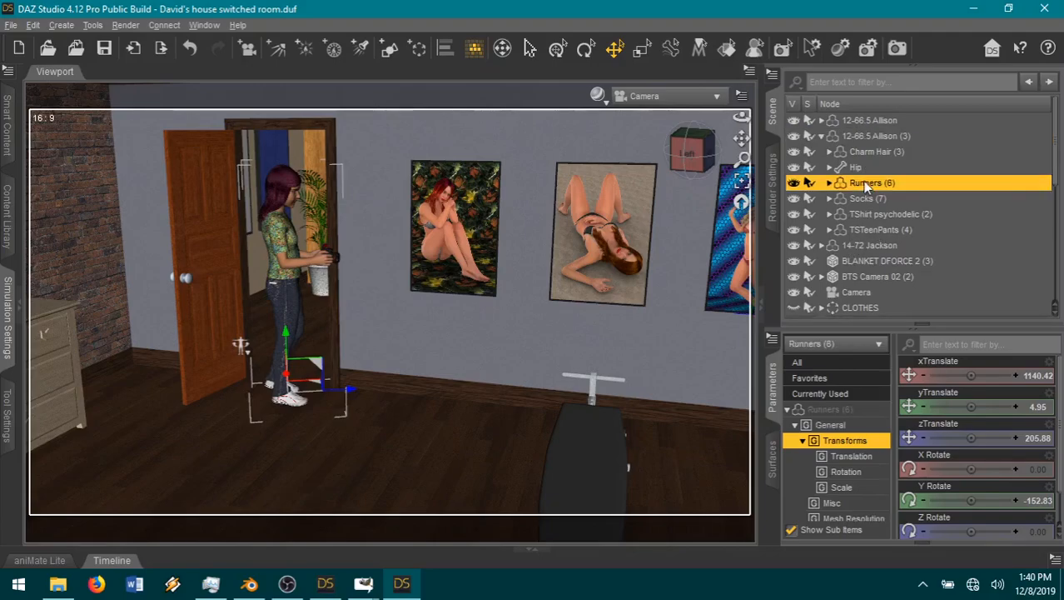
click(889, 227)
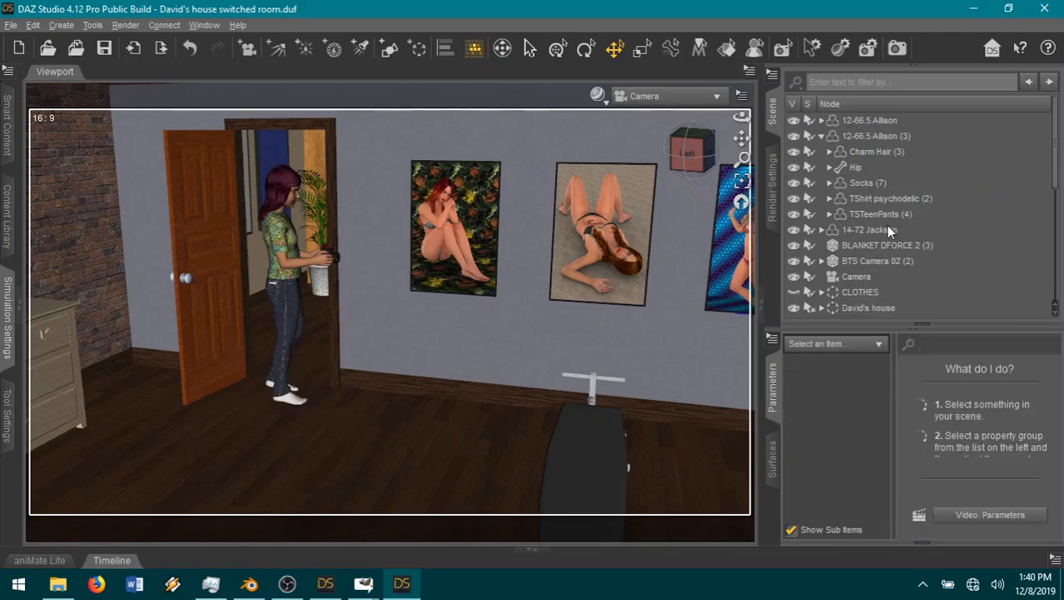
Step: Nudge Allison (3) back to about X 1136 and Z 211, and turn her to face the room with Y Rotate at -247.31
click(288, 325)
click(284, 316)
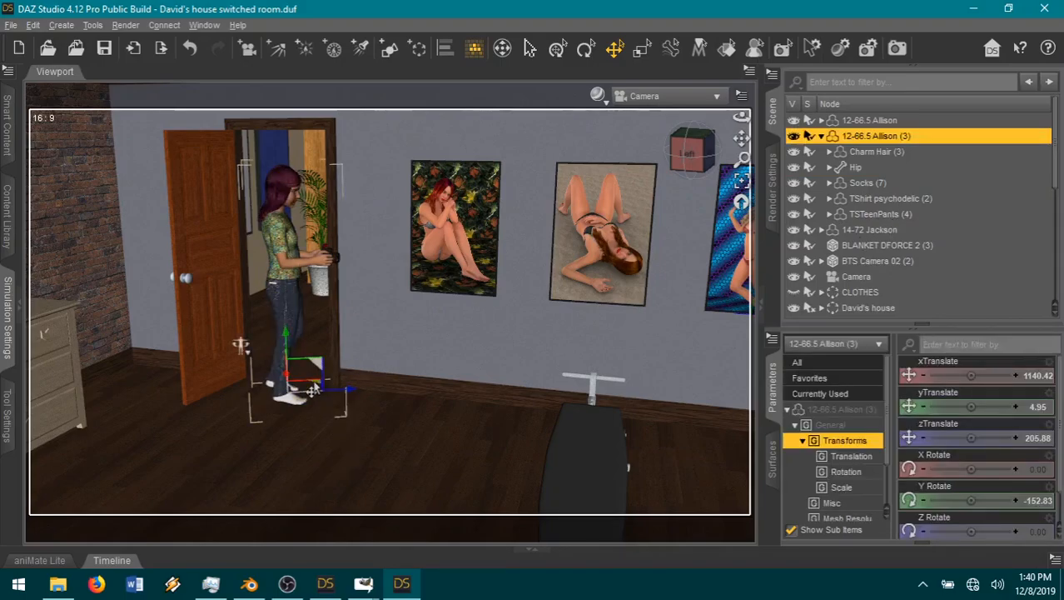
drag(312, 386, 309, 384)
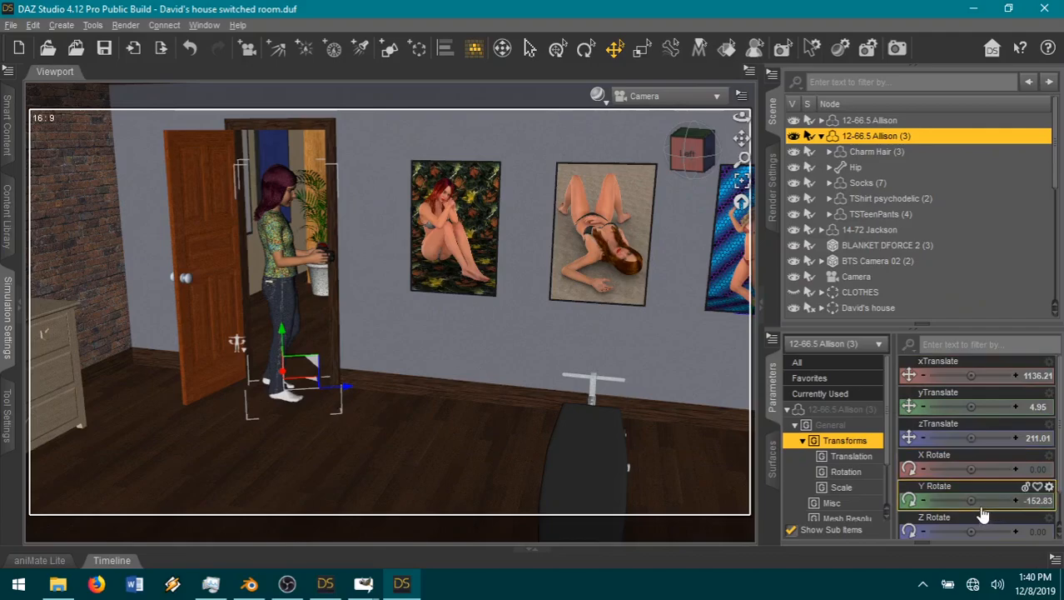
drag(970, 500, 929, 500)
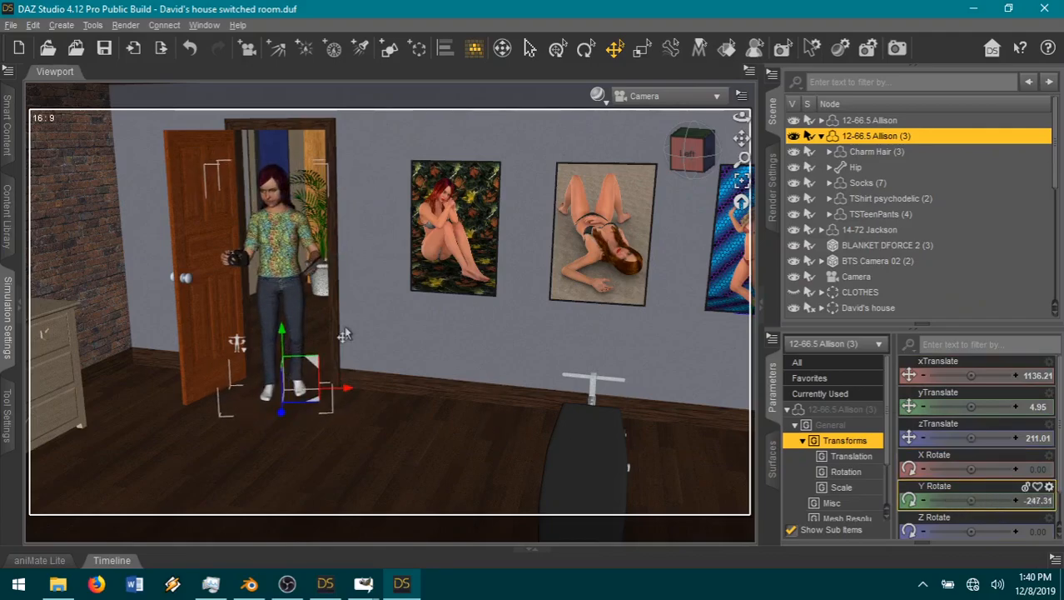
Step: Delete the BTS Camera 02 (3) prop from Allison's right hand
click(244, 269)
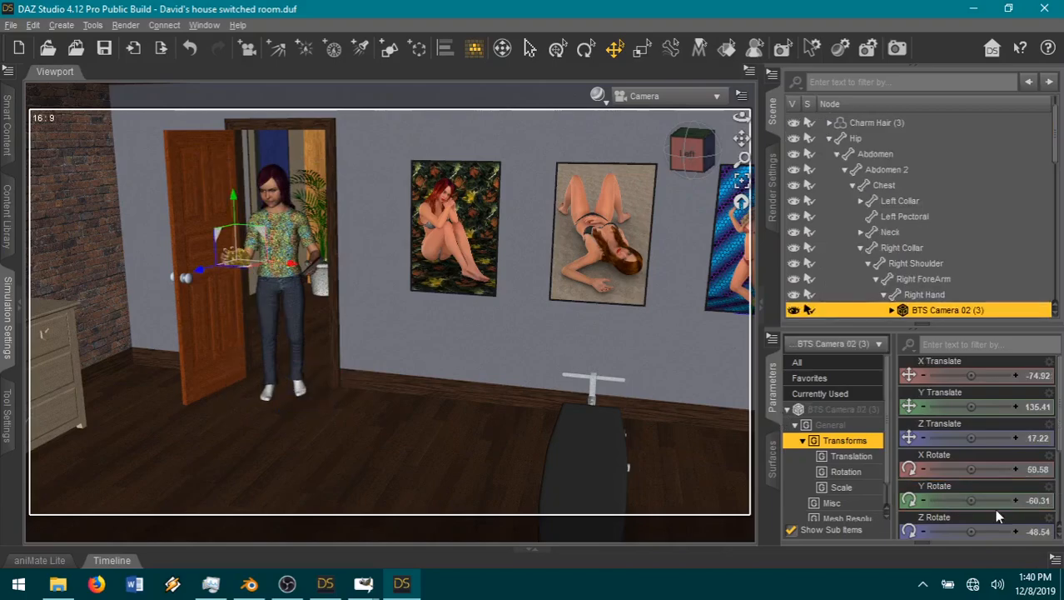
right_click(952, 308)
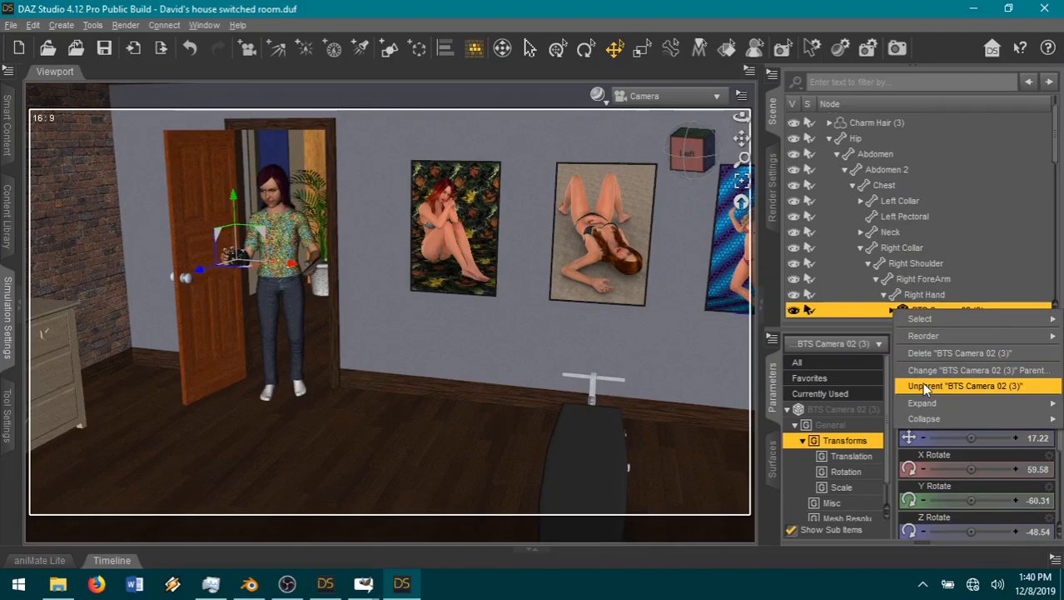
click(921, 354)
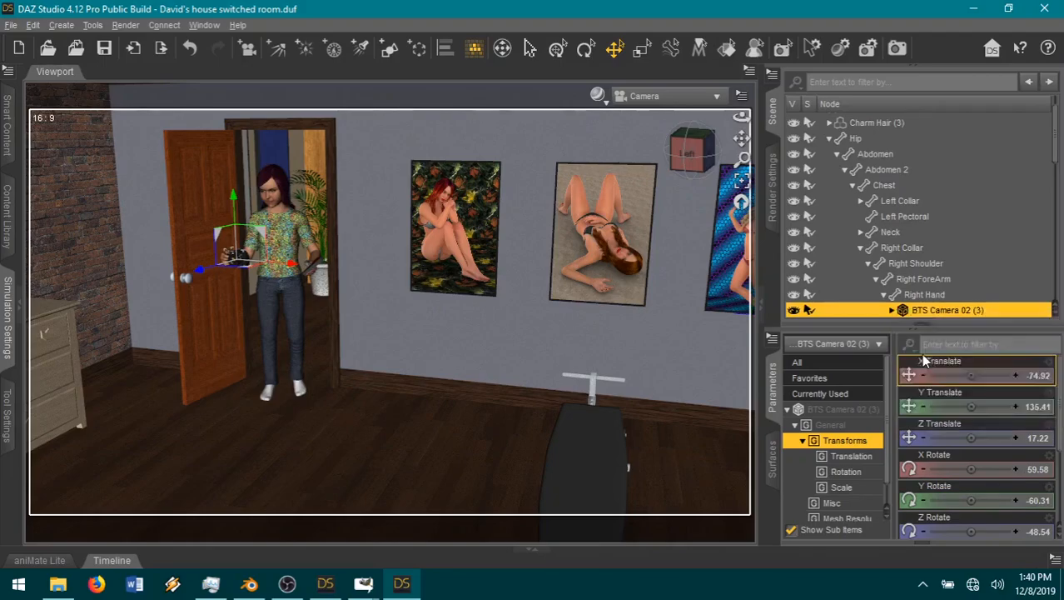
Step: Expand Allison's right hand, select it with all its finger and thumb bones, and delete the selected nodes' keys to clear their pose
click(219, 264)
click(219, 265)
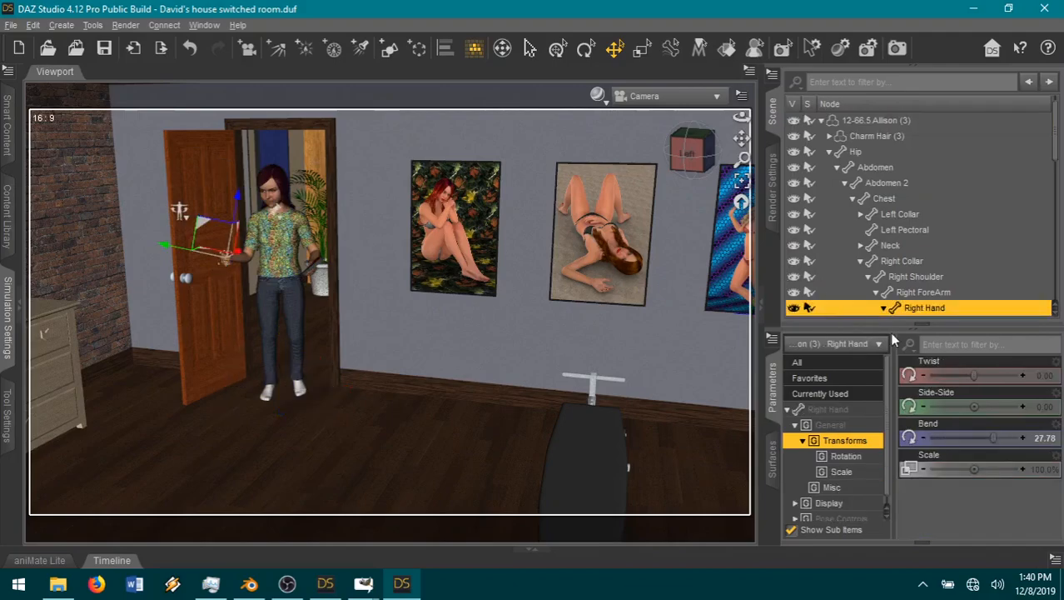
scroll(917, 206, down, 3)
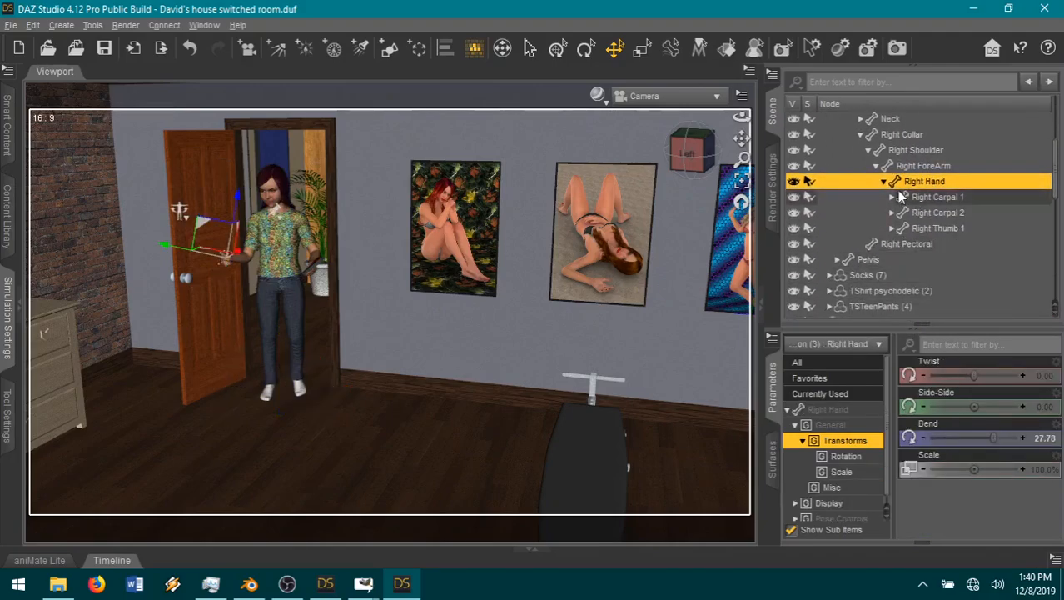
right_click(931, 185)
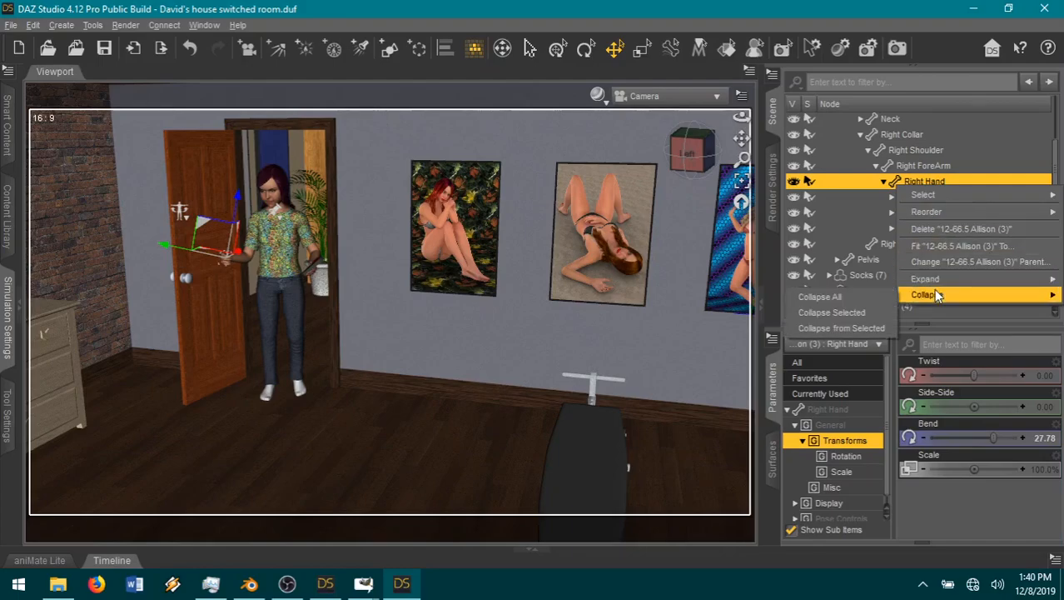
mouse_move(934, 280)
click(860, 311)
scroll(953, 224, down, 5)
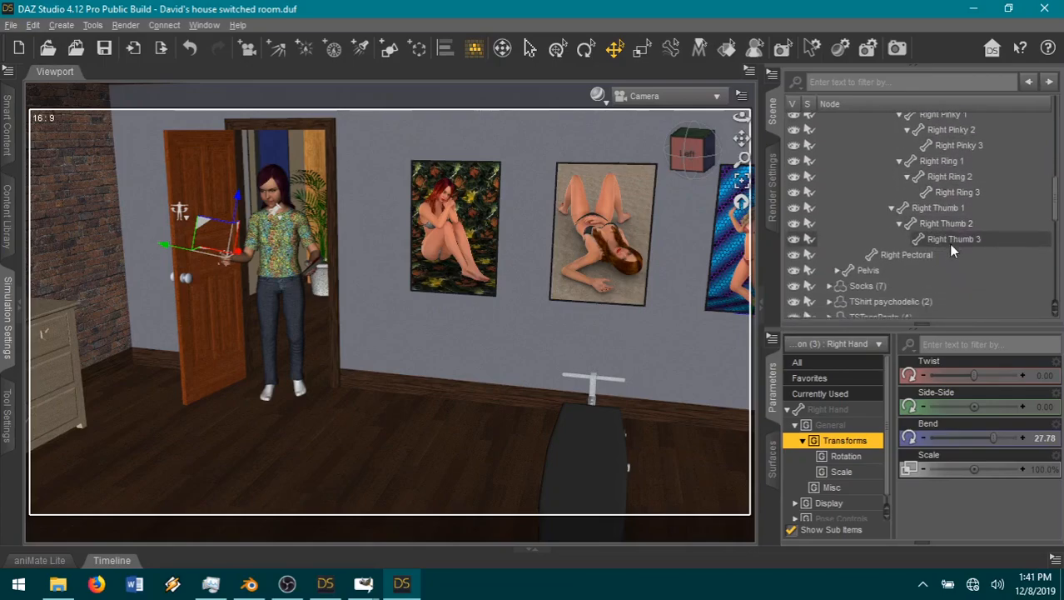
shift+click(951, 235)
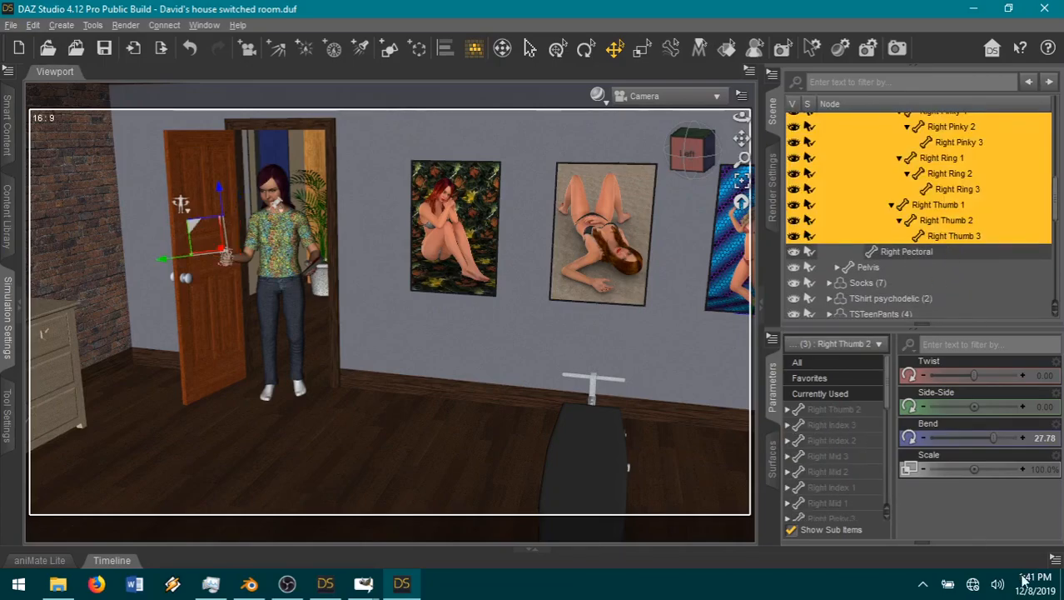
click(1054, 559)
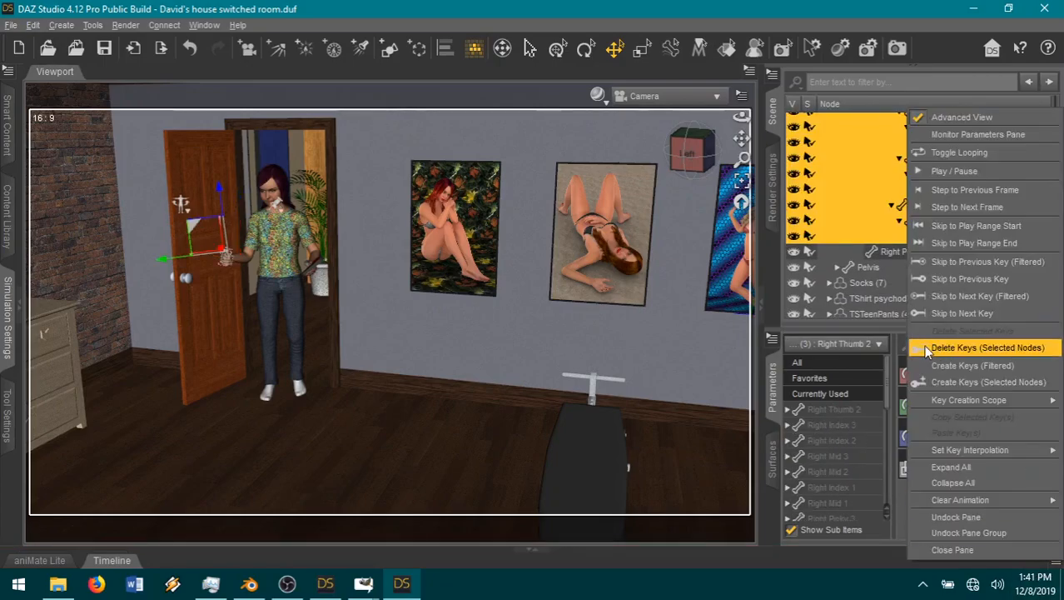
click(927, 350)
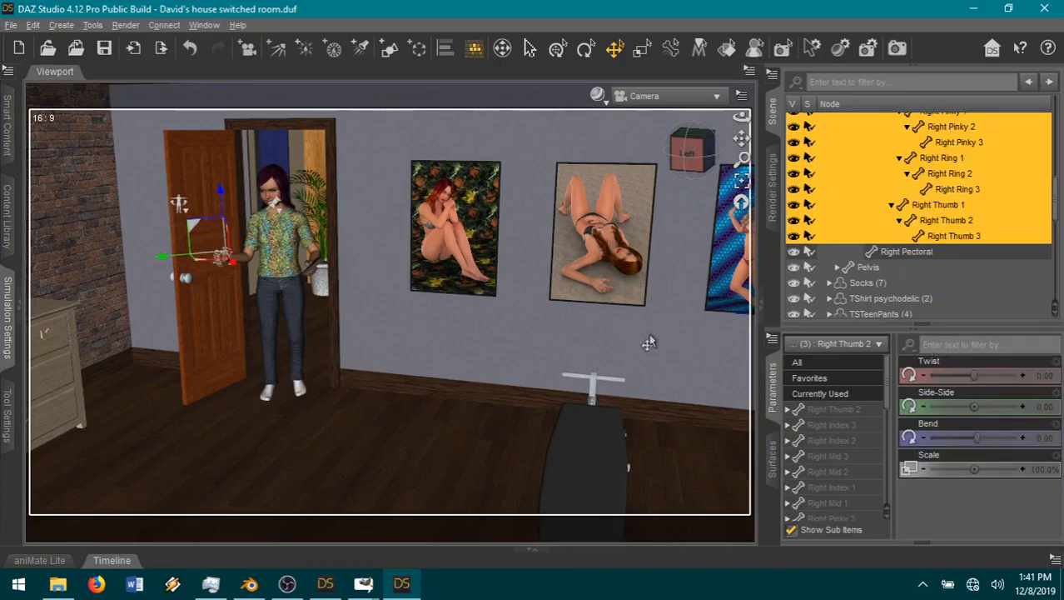
Step: Lower Allison's right arm by setting the shoulder's Front-Back to -9.07 and Twist to 18.58, and the forearm's Bend to 2.57
click(257, 260)
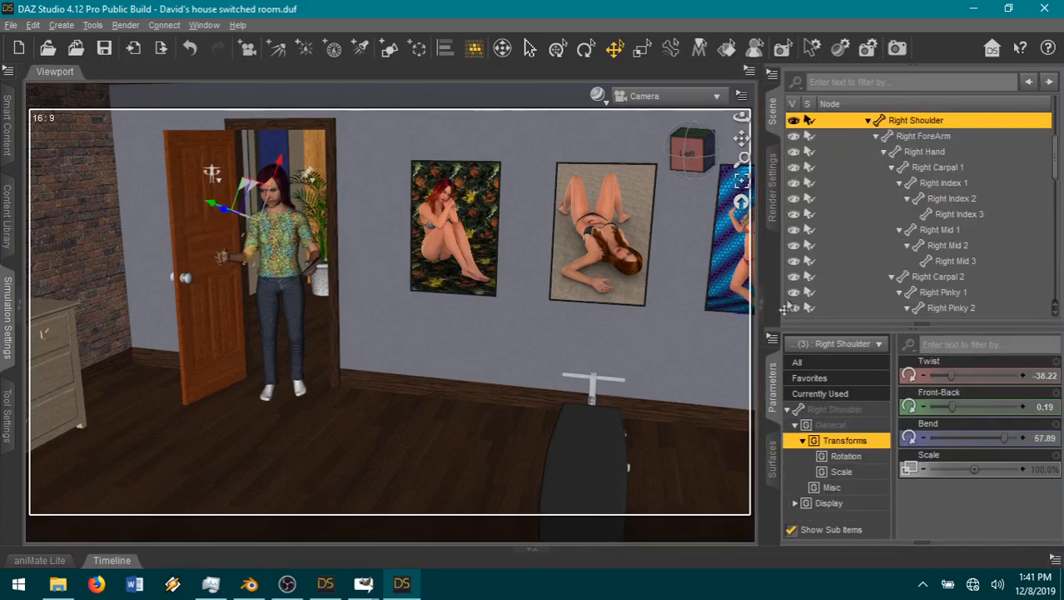
drag(947, 406, 942, 406)
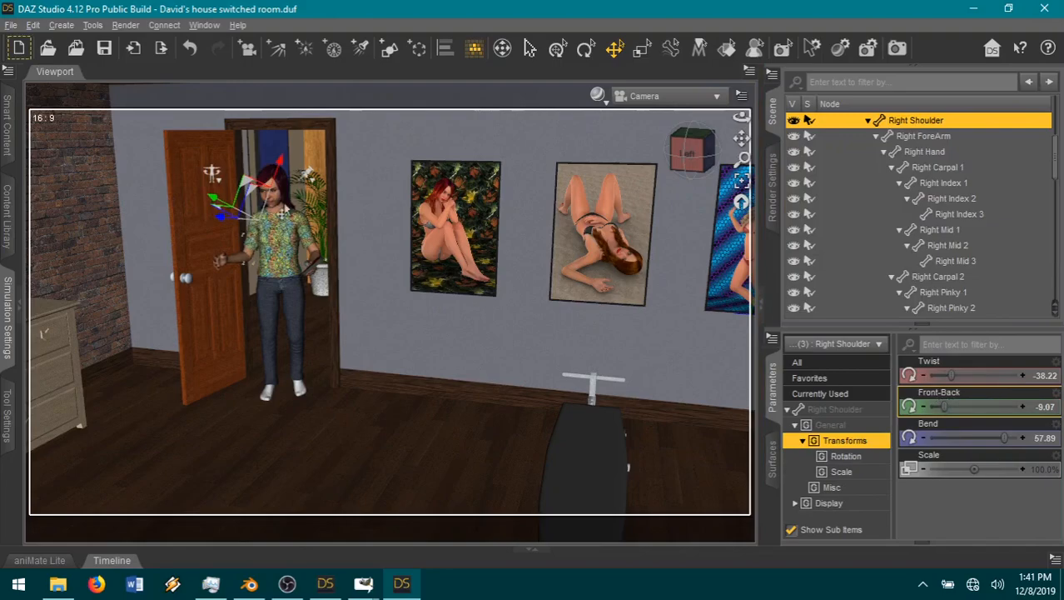
click(232, 263)
drag(987, 375, 941, 406)
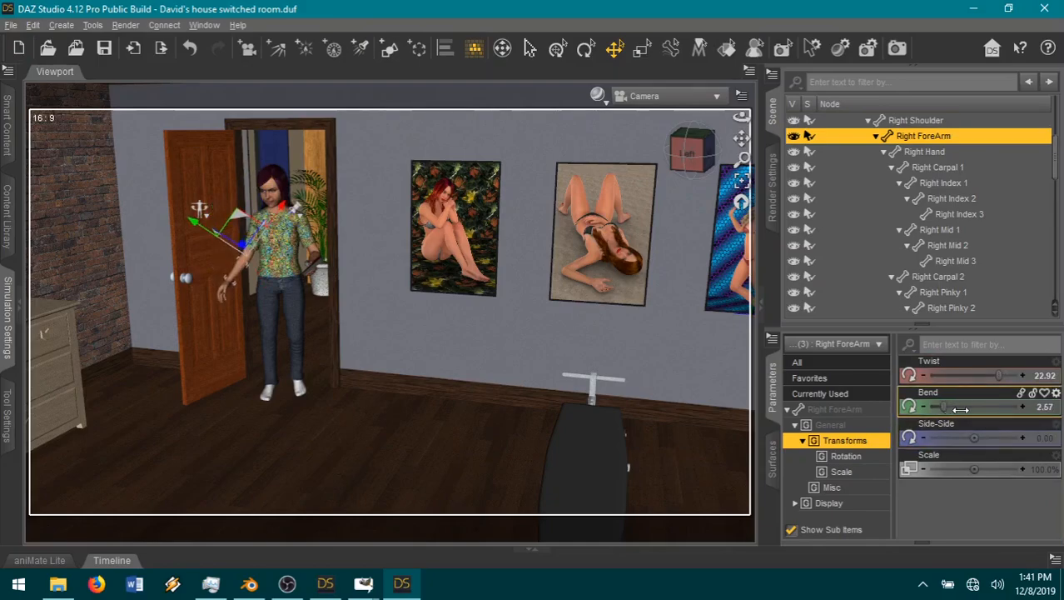
click(253, 236)
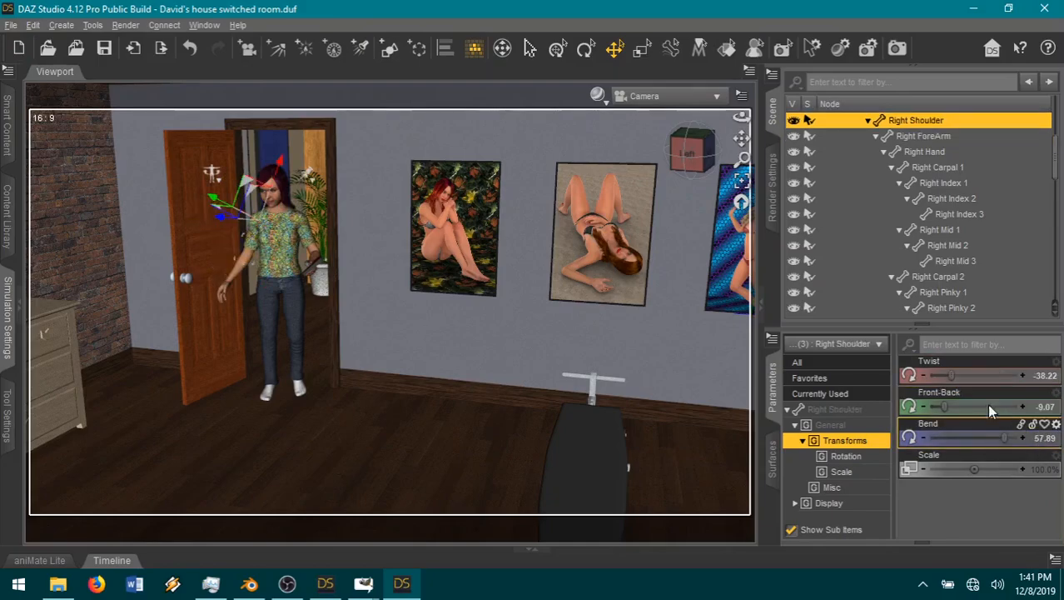
drag(984, 377, 990, 376)
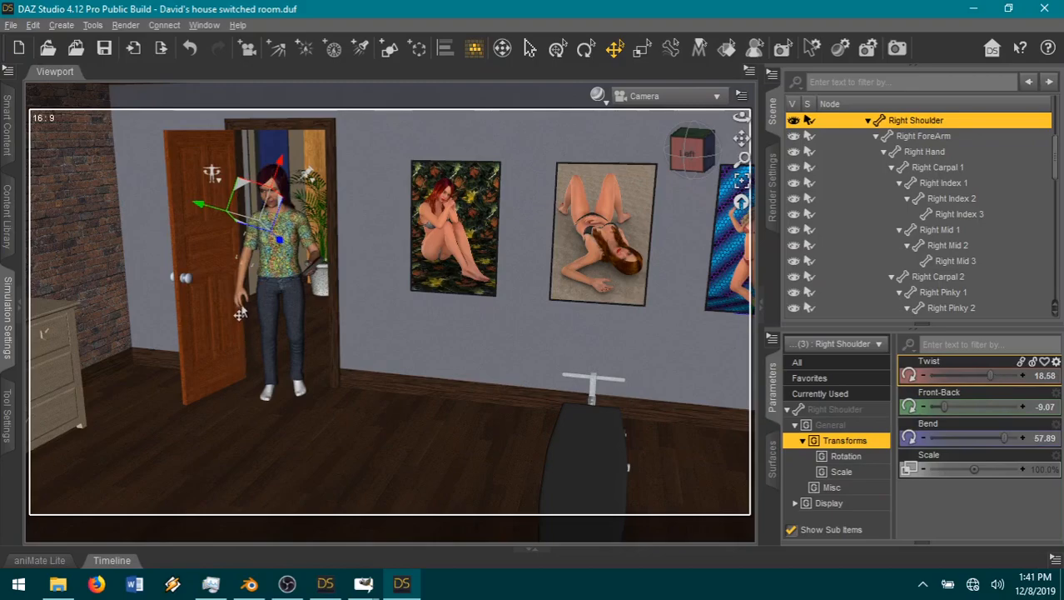
Step: Bring Allison's right fingers together by setting Right Fingers In-Out and Right Hand Spread to -0.65
click(236, 302)
click(828, 409)
scroll(979, 440, down, 5)
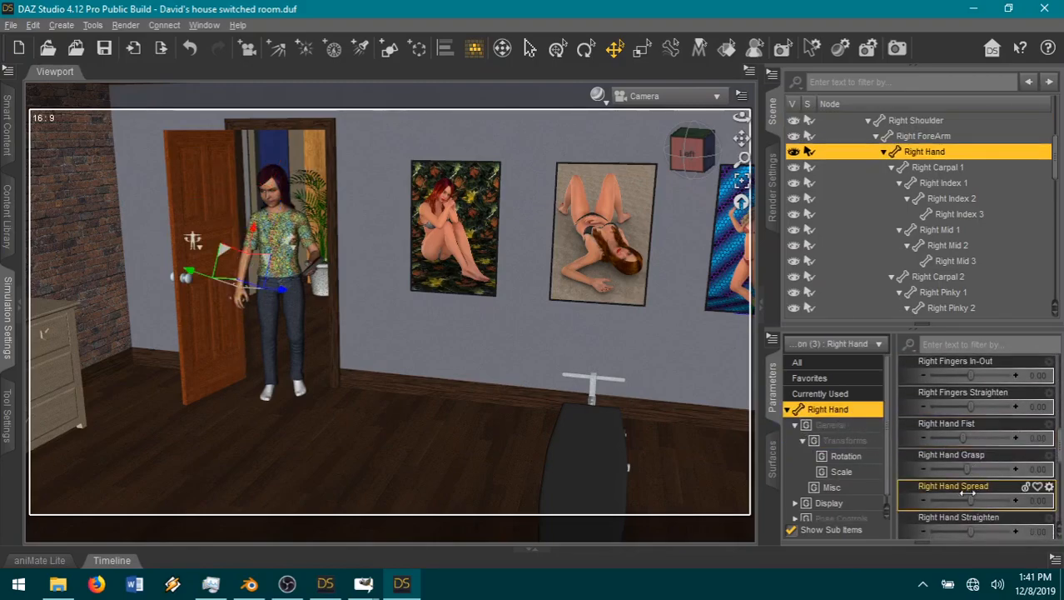
drag(971, 499, 953, 499)
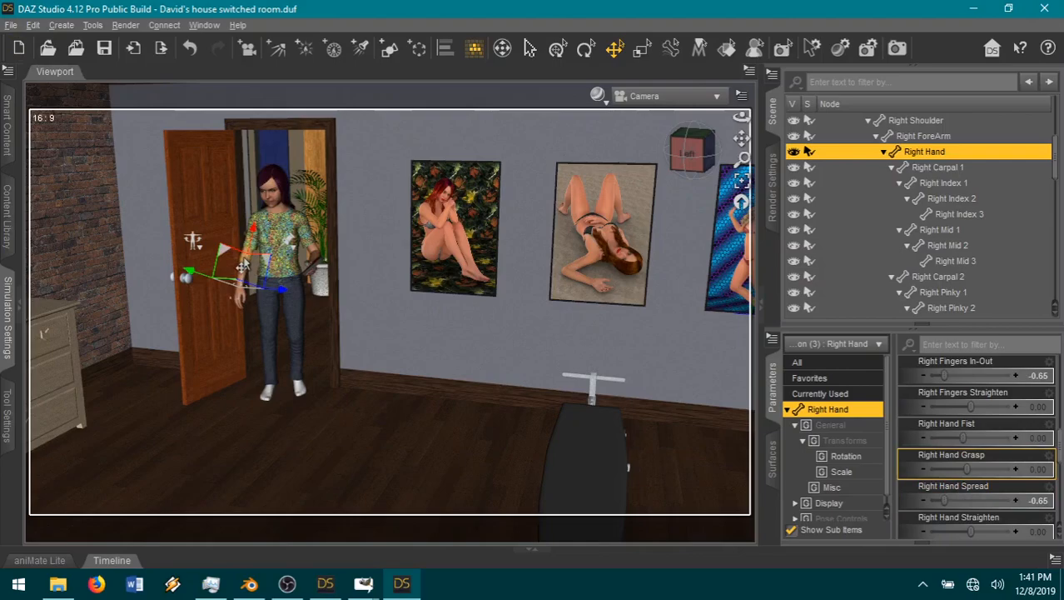
Step: Bring Allison's right arm closer to her body by setting the right shoulder's Front-Back to -25 and Bend to 62.35
click(243, 265)
drag(961, 408, 906, 412)
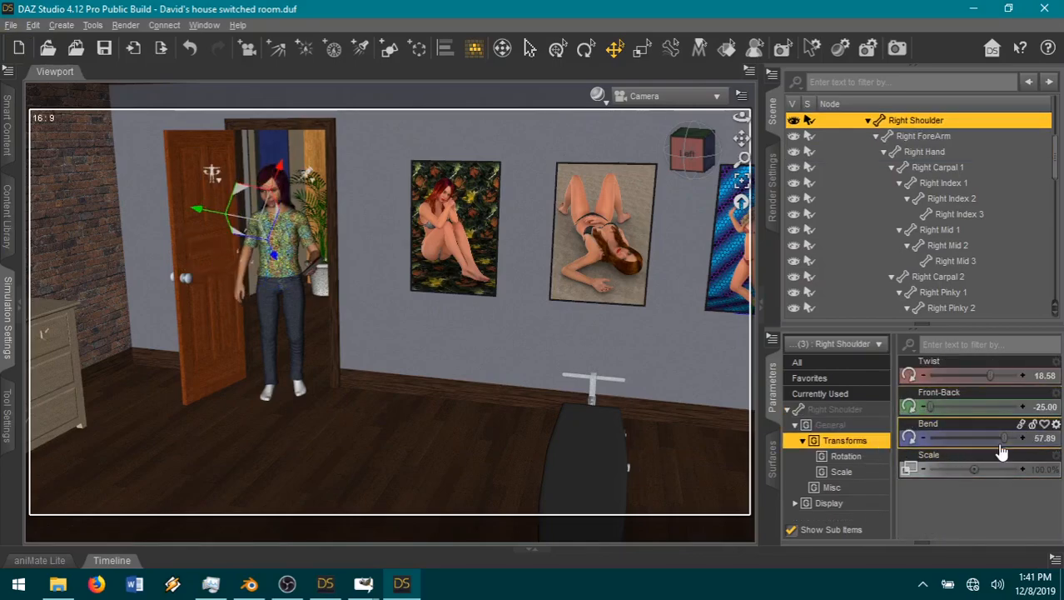
drag(1008, 438, 1018, 439)
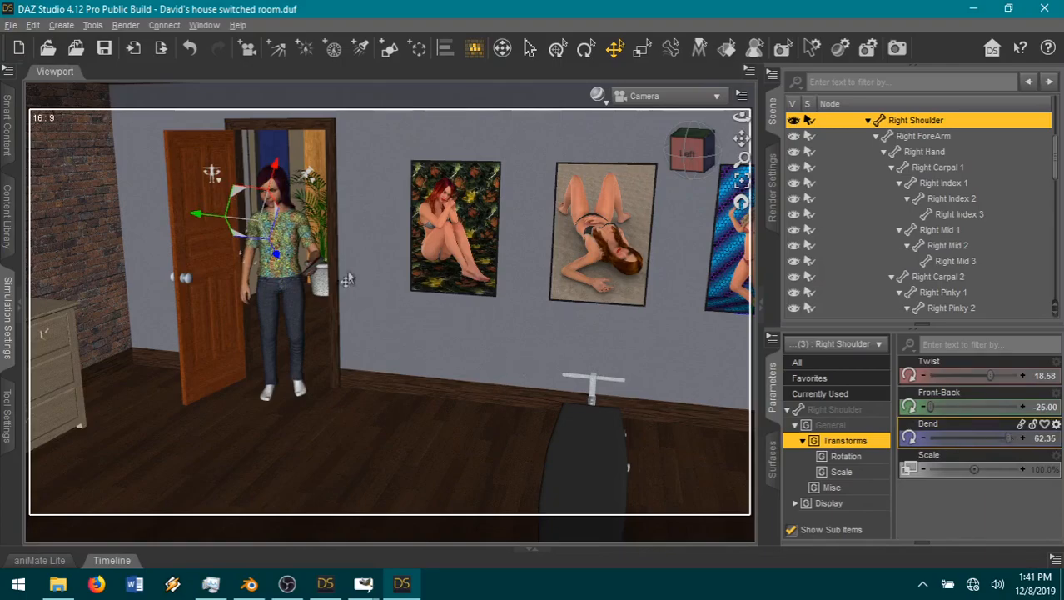
Step: Fold Allison's left arm across her torso with shoulder Twist 60 and Front-Back -8.63, and forearm Twist -78.45 and Bend -94.16
drag(978, 376, 1022, 376)
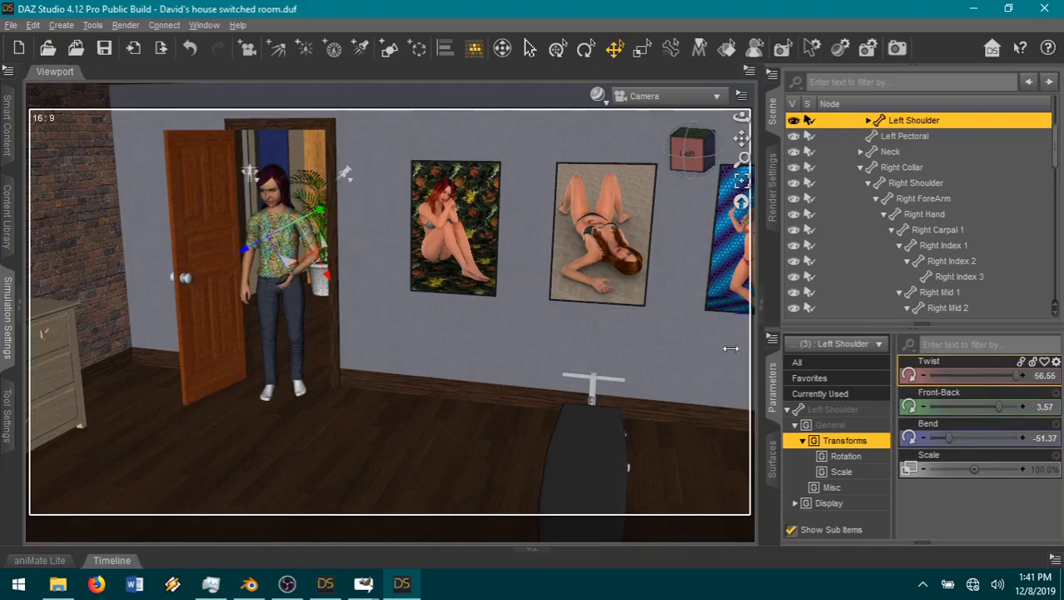
click(300, 274)
drag(967, 407, 933, 377)
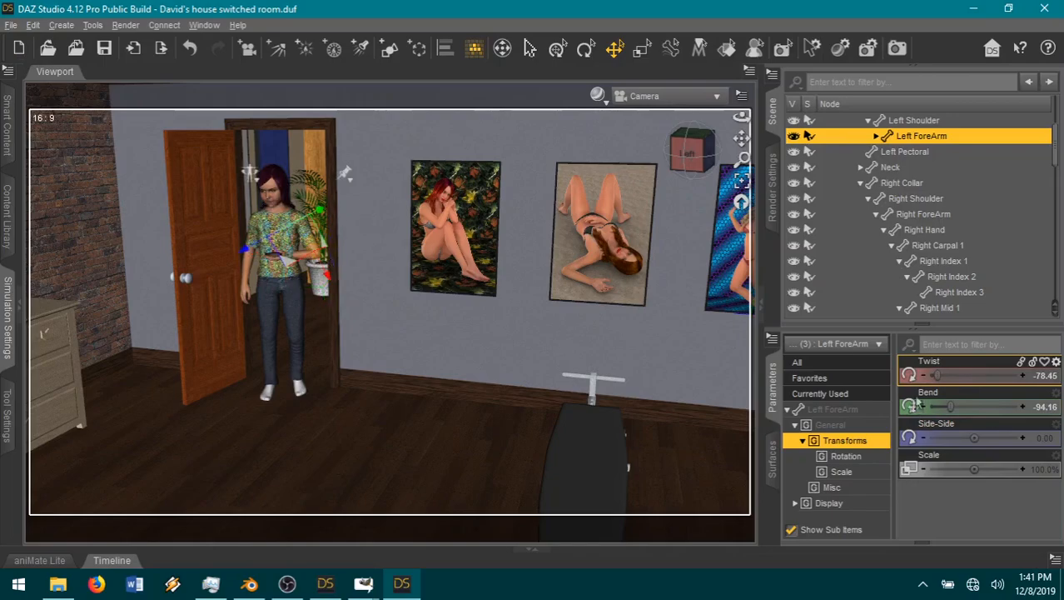
click(308, 221)
drag(995, 403, 983, 405)
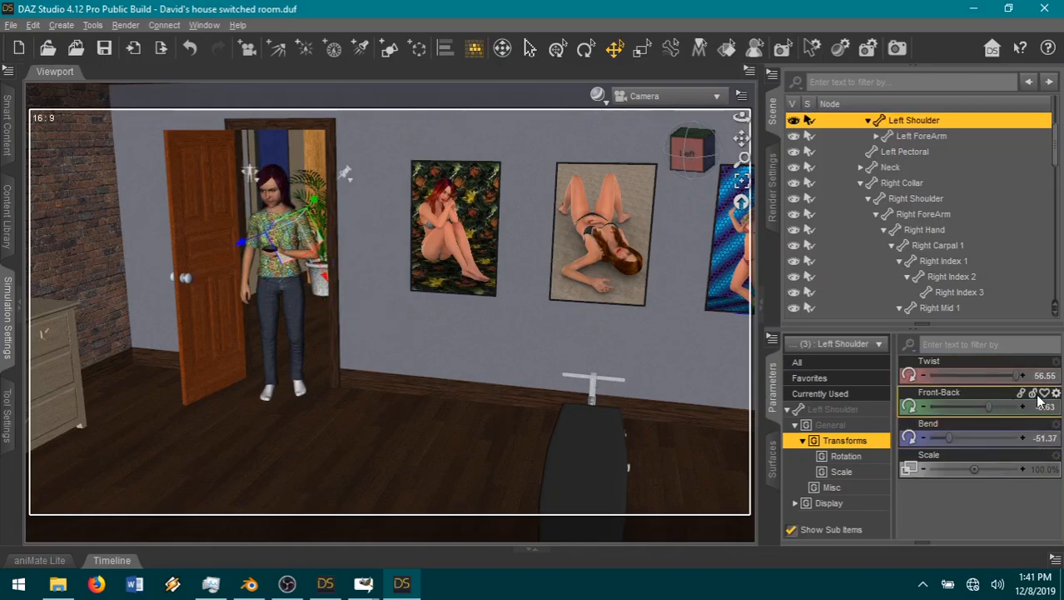
drag(1019, 376, 1022, 377)
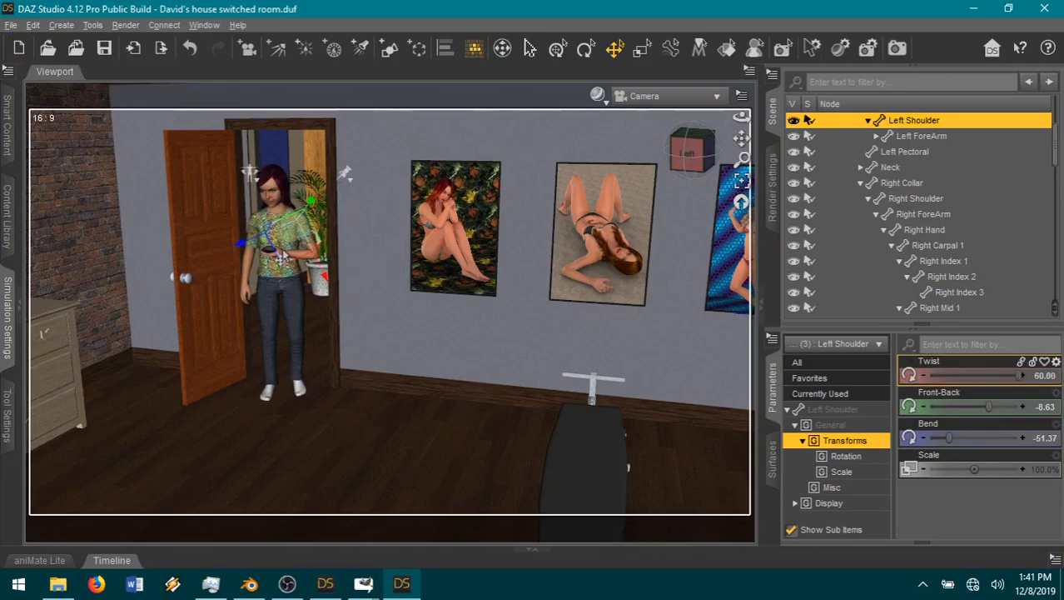
Step: Angle Allison's left hand holding the dark object by setting its Side-Side to 24.81
click(281, 259)
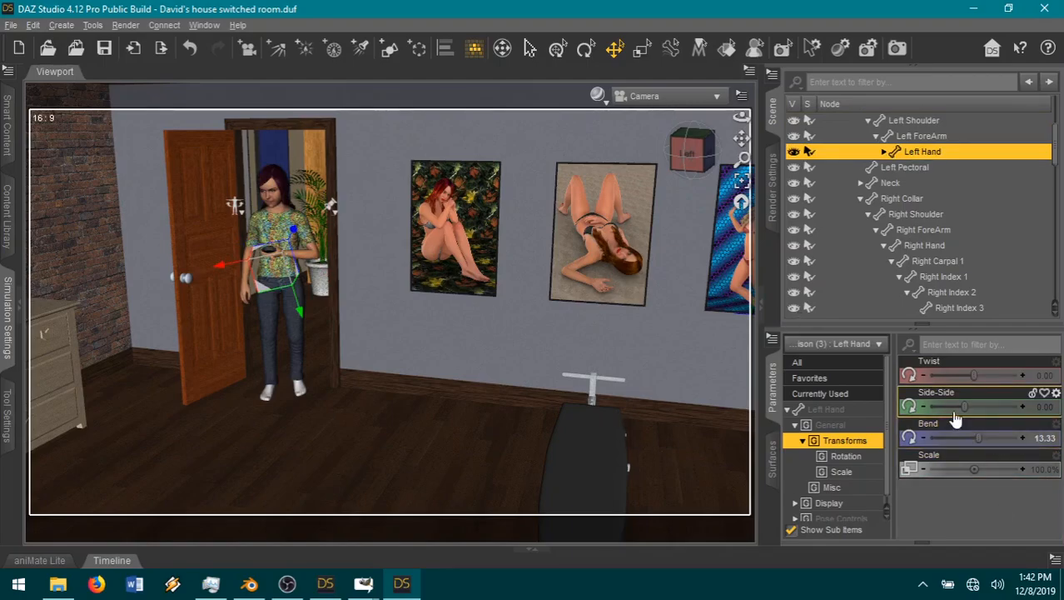
drag(959, 405, 979, 407)
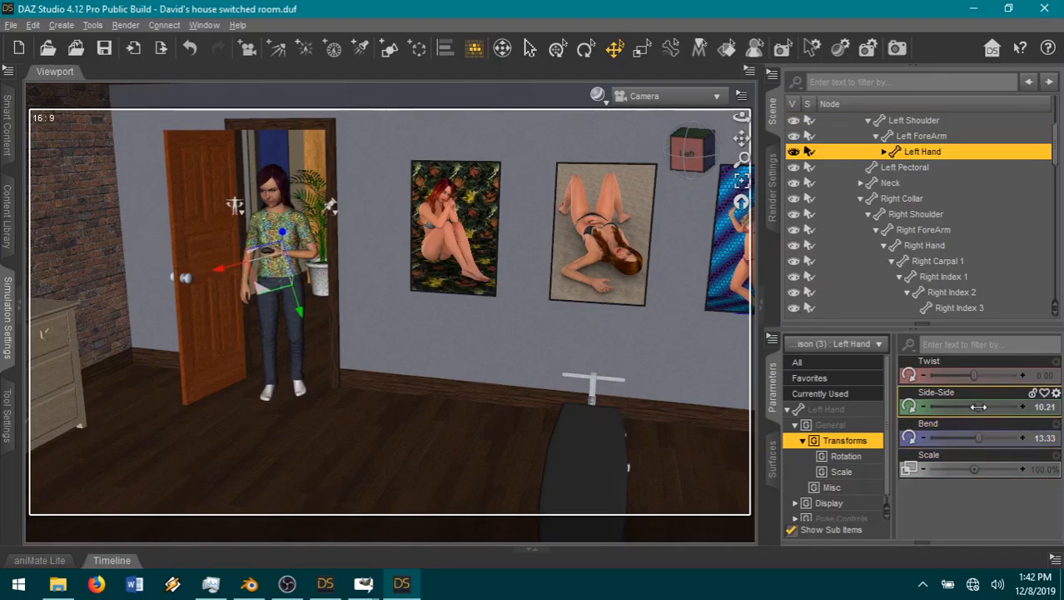
scroll(354, 263, up, 3)
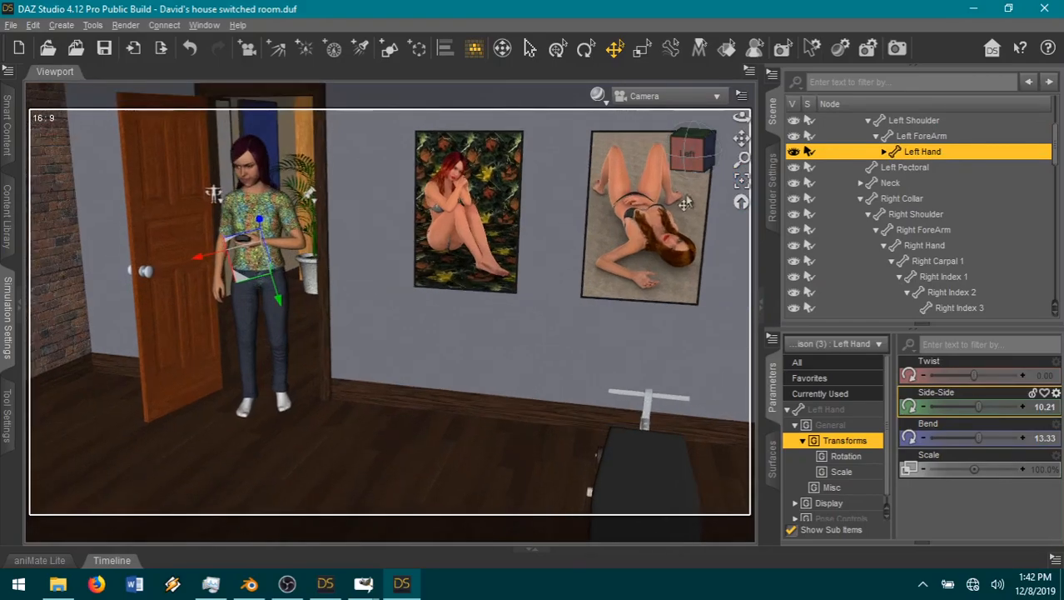
drag(742, 139, 824, 214)
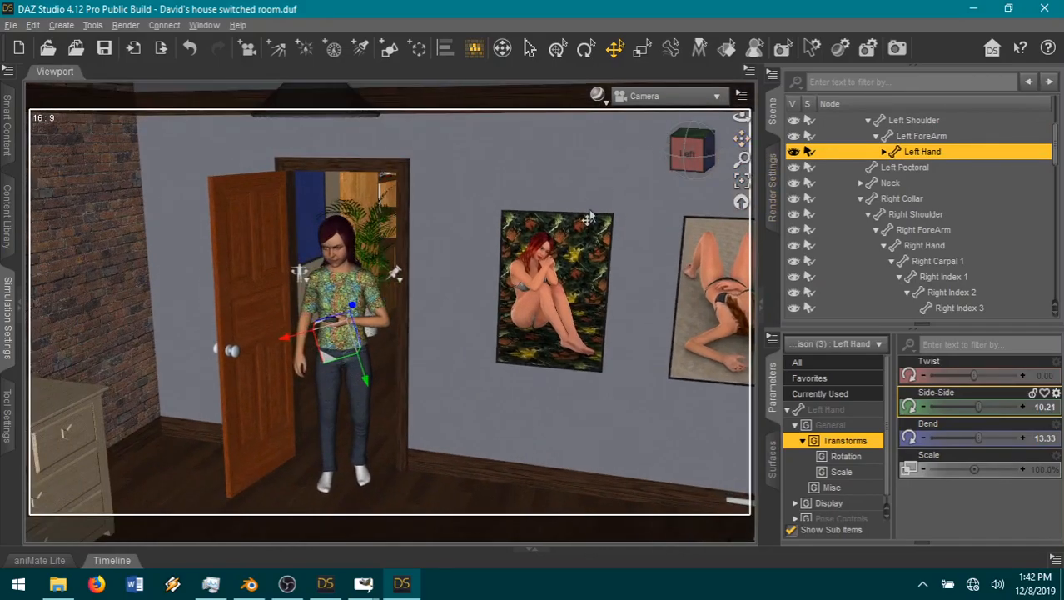
scroll(589, 215, up, 5)
scroll(606, 207, up, 2)
drag(692, 156, 930, 119)
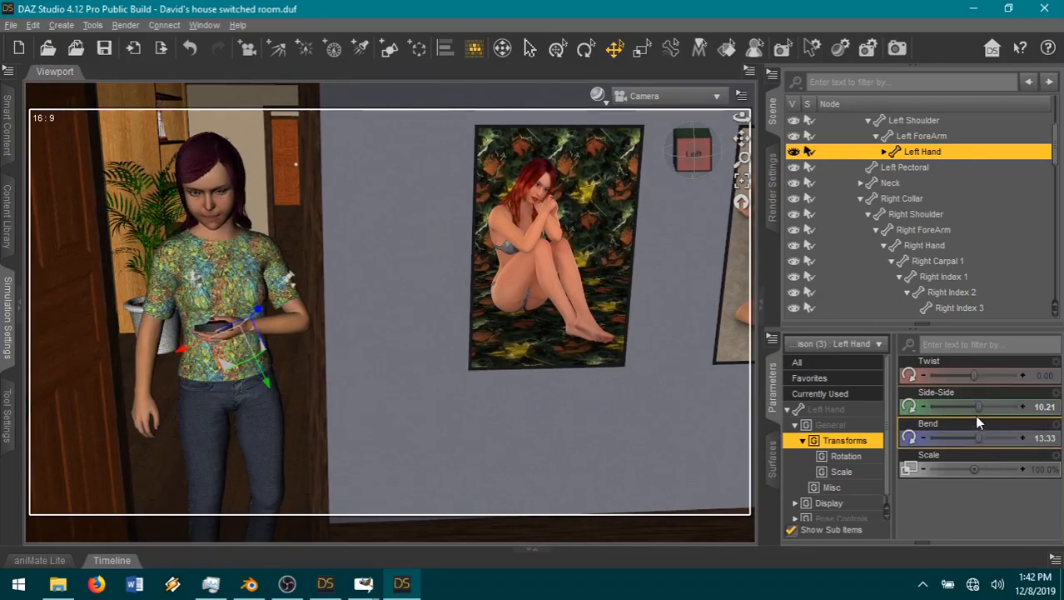
drag(975, 406, 999, 413)
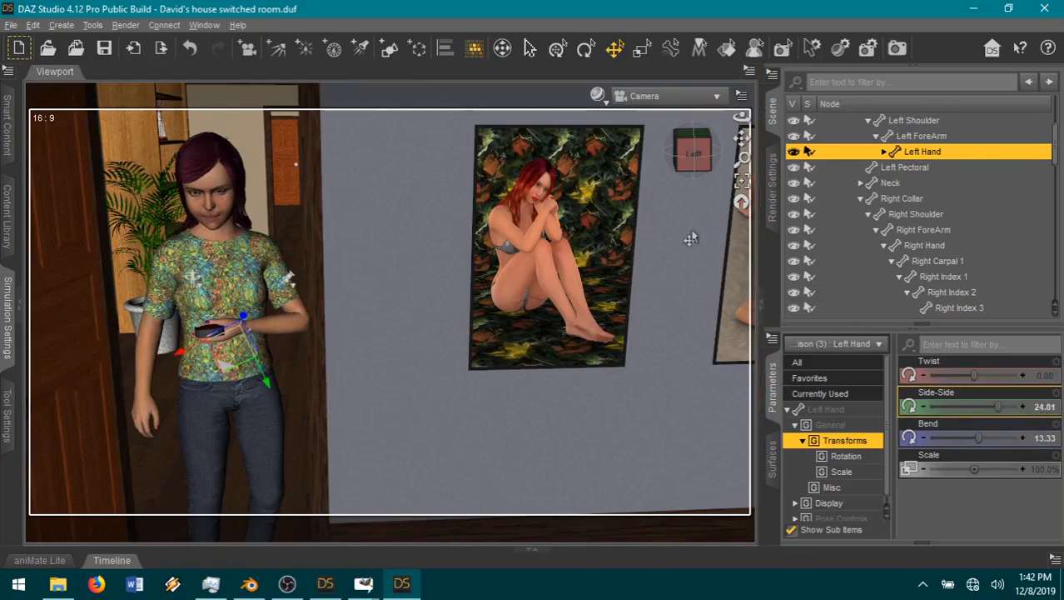
Step: Straighten Allison's left leg by selecting the left thigh and shin and deleting the selected nodes' keys
drag(741, 138, 744, 224)
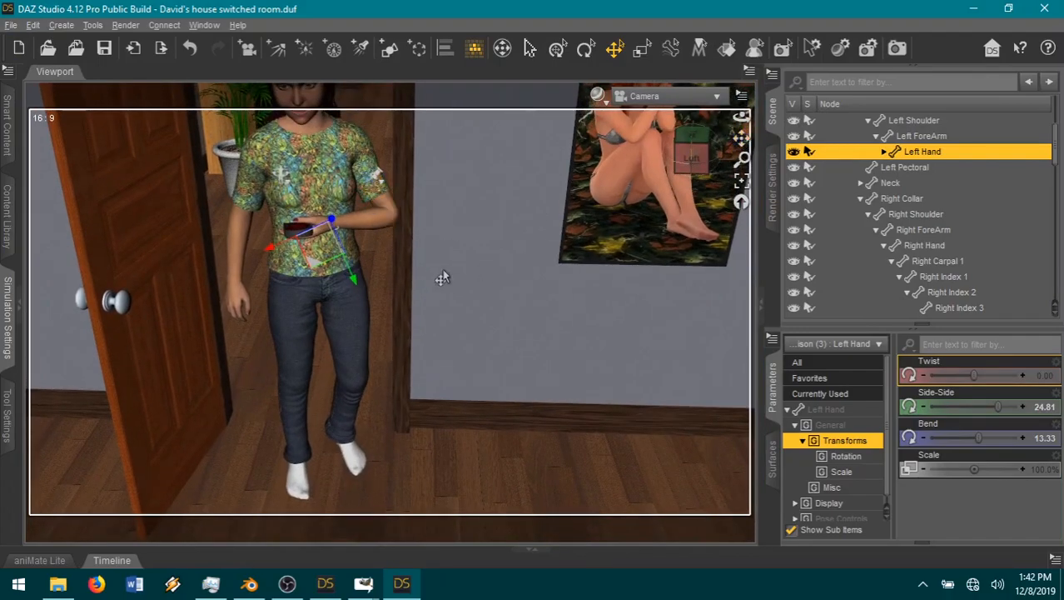
click(349, 350)
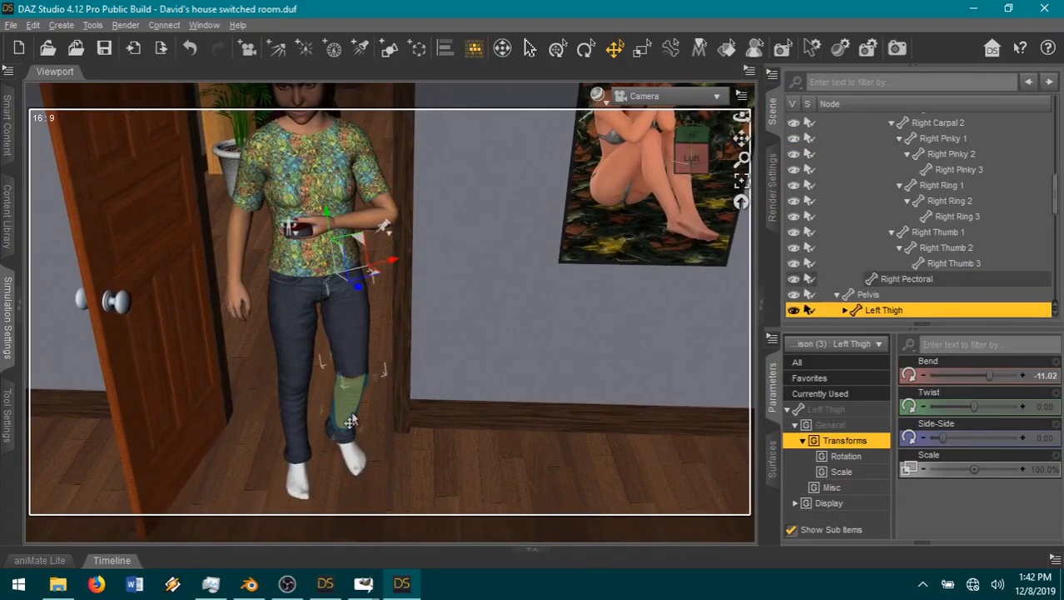
click(353, 422)
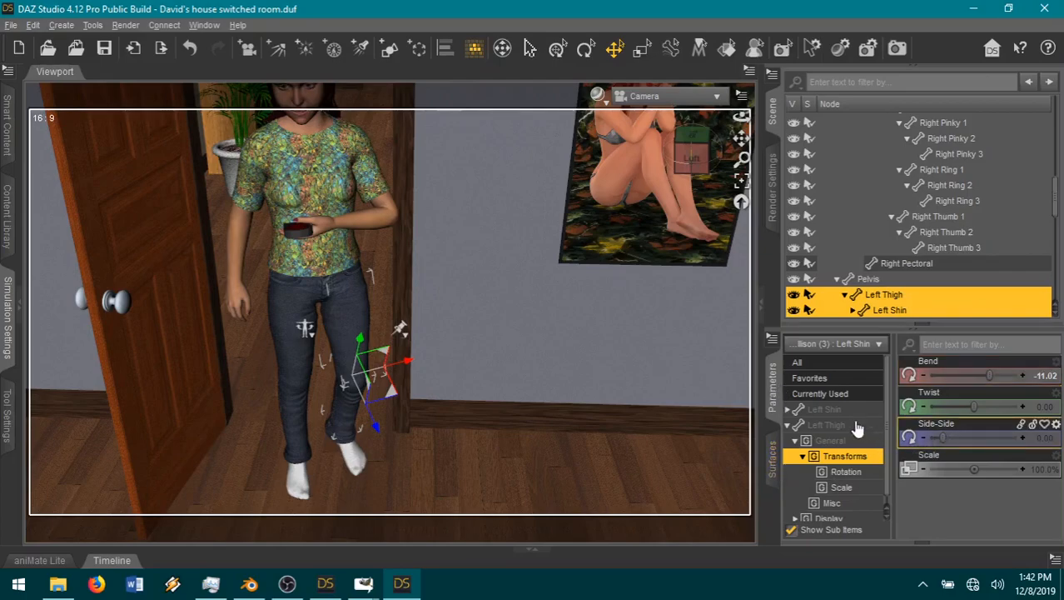
click(1054, 559)
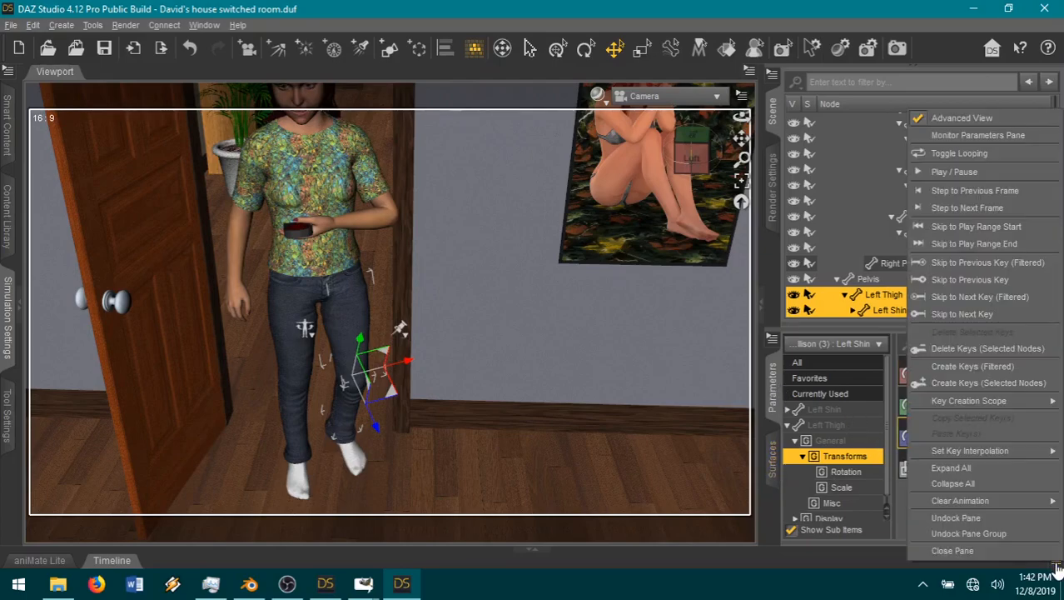
click(969, 348)
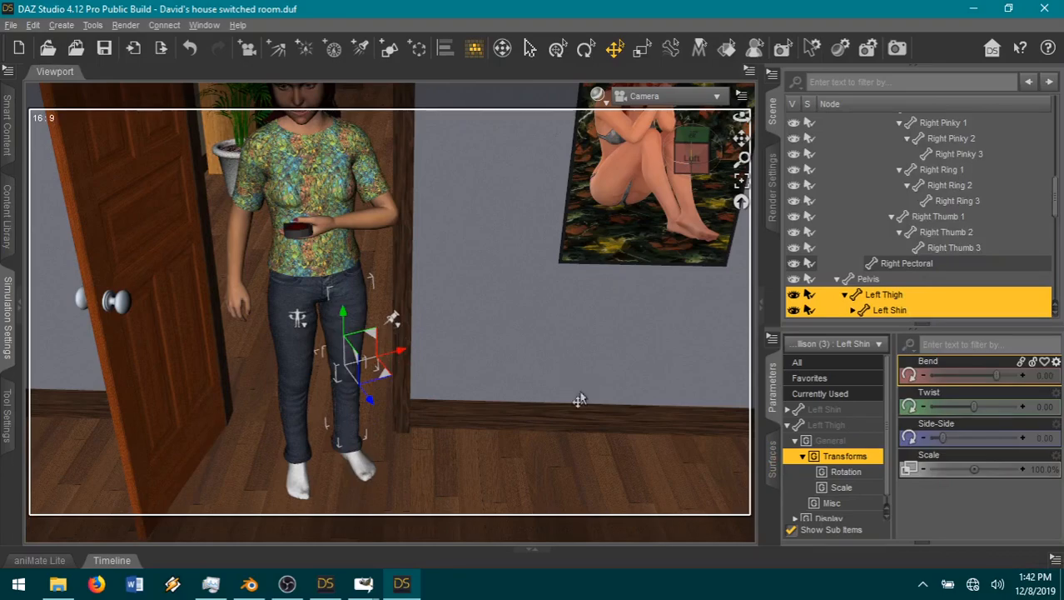
click(451, 499)
Step: Move Allison toward the open door to xTranslate 1145.63 and zTranslate 223.01, swinging her right arm outward from the shoulder
click(277, 294)
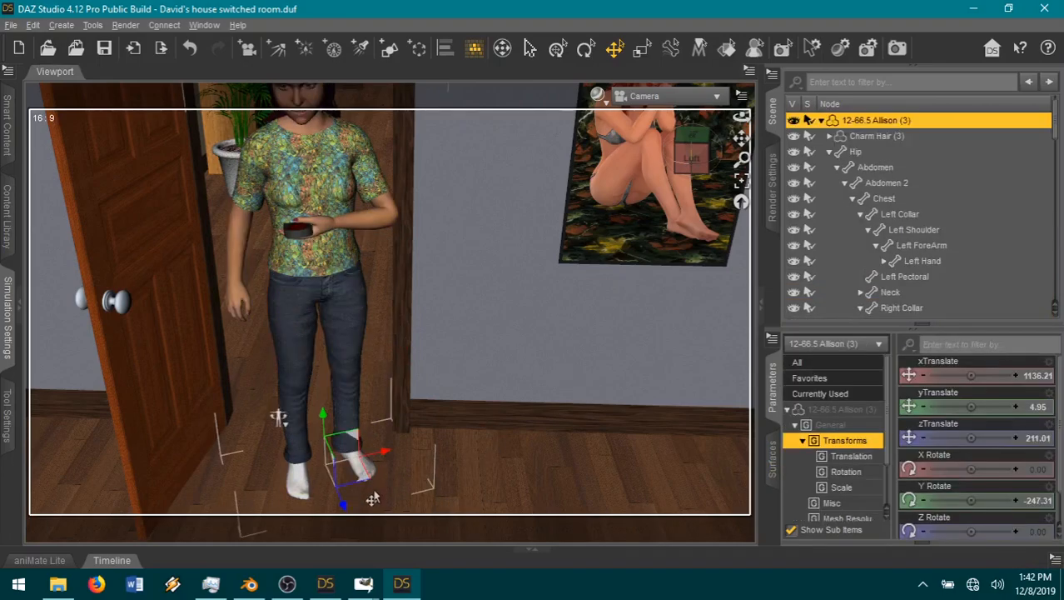
mouse_move(358, 476)
mouse_down()
mouse_move(357, 428)
mouse_move(342, 479)
mouse_up()
click(212, 221)
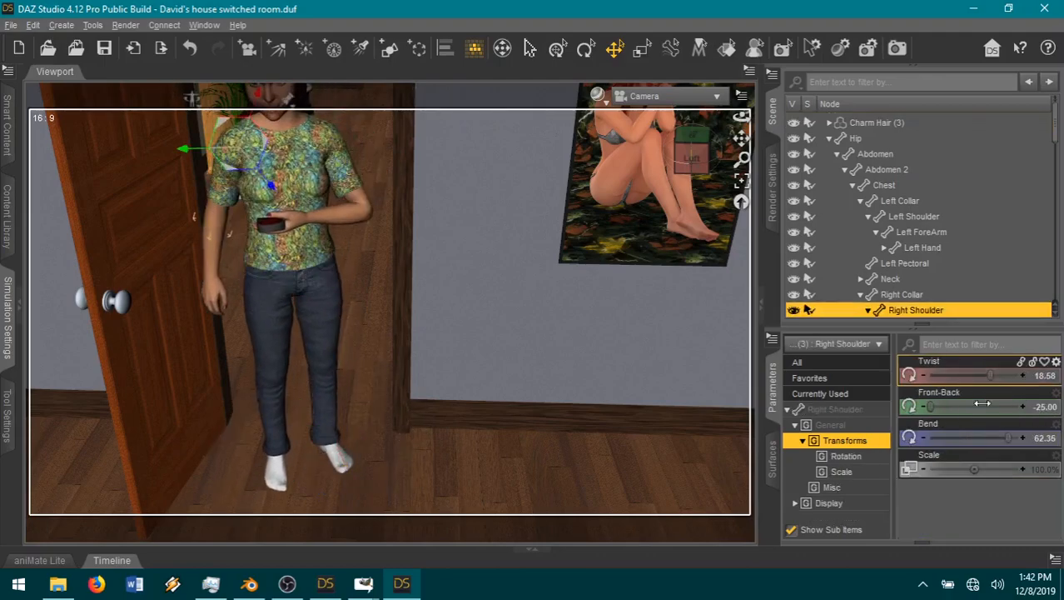
drag(1009, 438, 997, 438)
click(373, 419)
click(330, 376)
drag(340, 481, 329, 501)
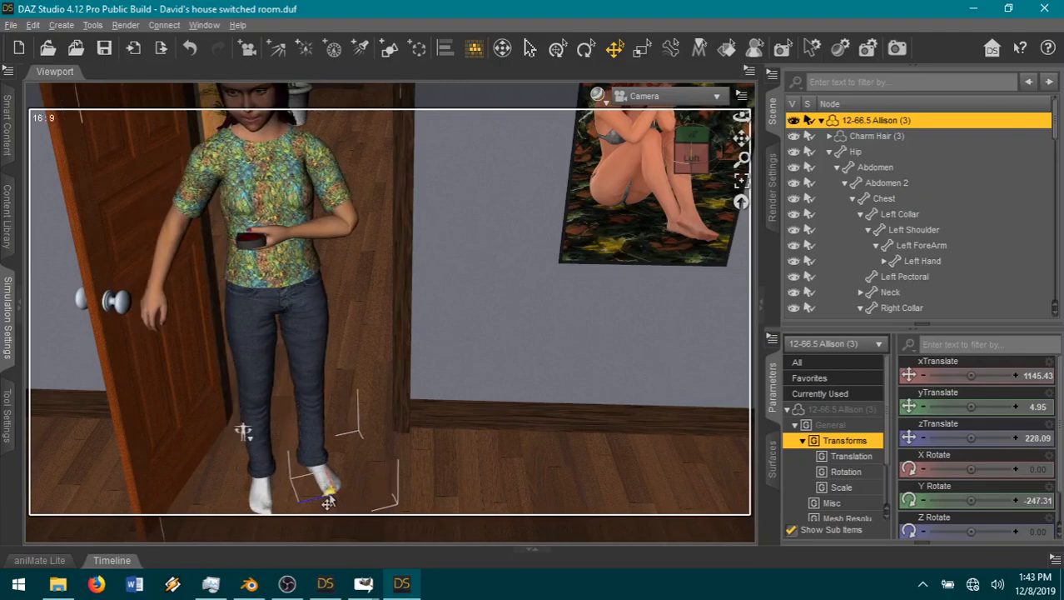
Step: Reach Allison's right arm toward the doorknob with shoulder Front-Back -17.04, Bend 38.01 and Twist -5.58, and forearm Bend 18.50
click(184, 222)
drag(990, 447, 984, 446)
drag(933, 405, 944, 403)
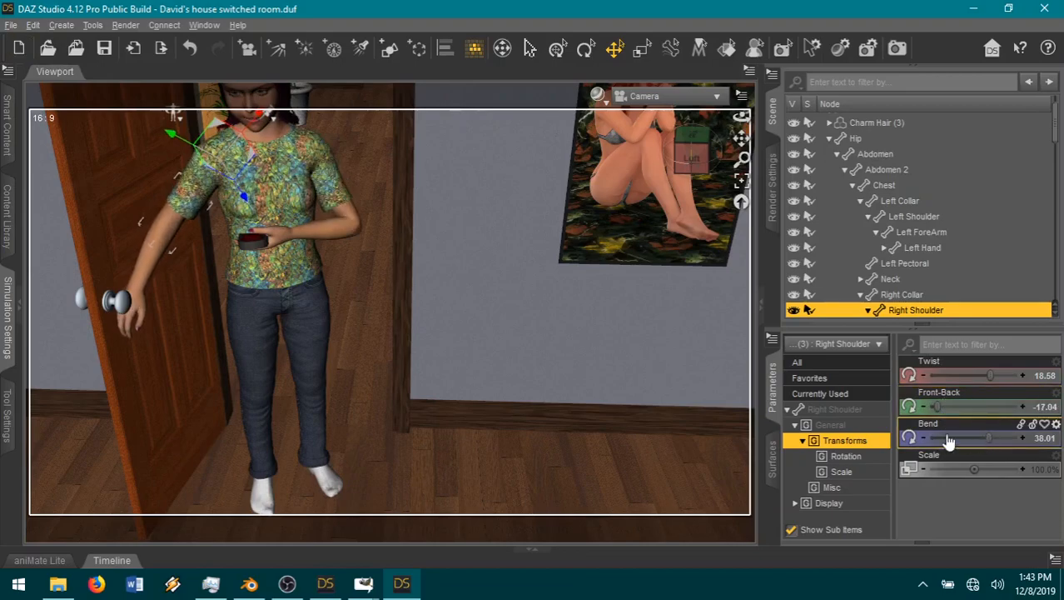
click(150, 268)
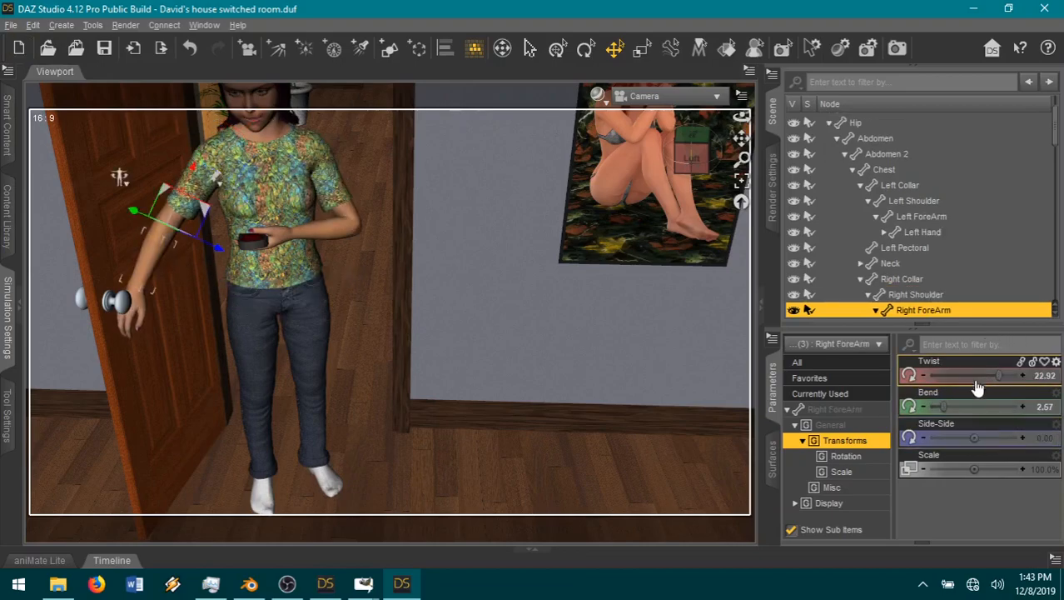
drag(943, 407, 953, 409)
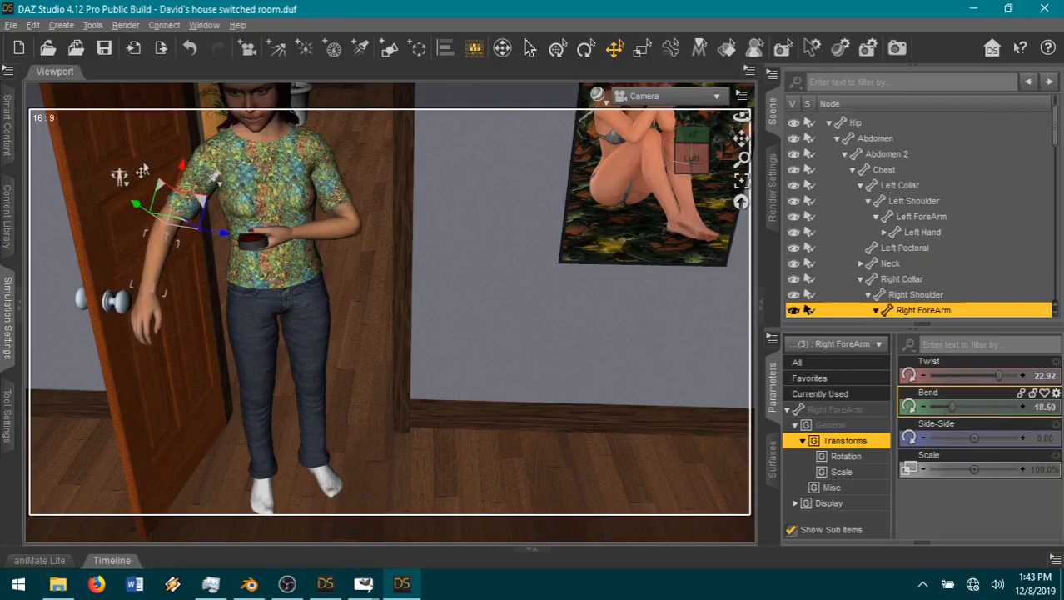
click(159, 220)
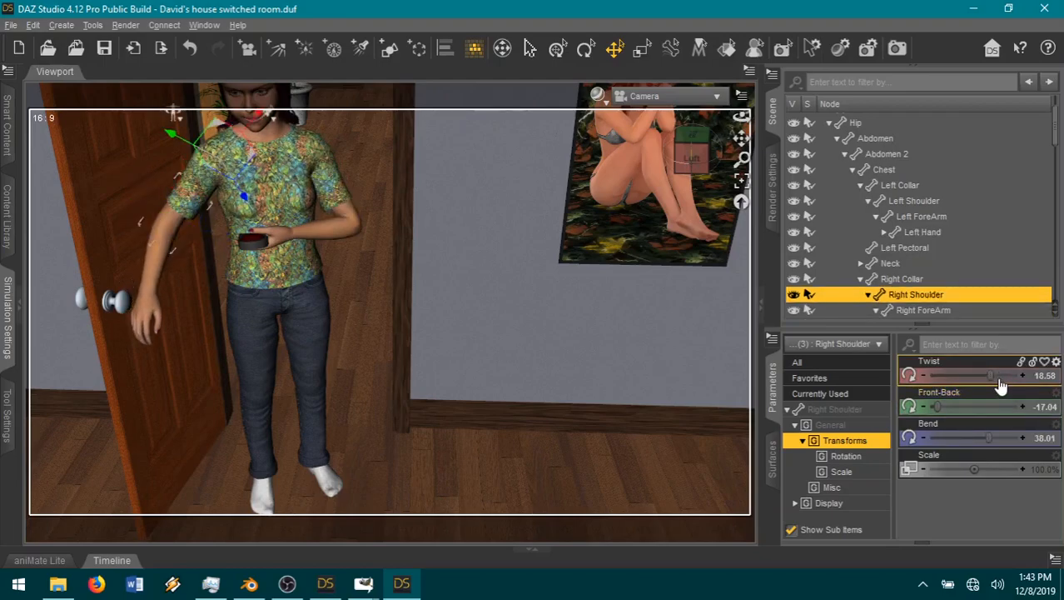
drag(987, 377, 974, 376)
click(433, 423)
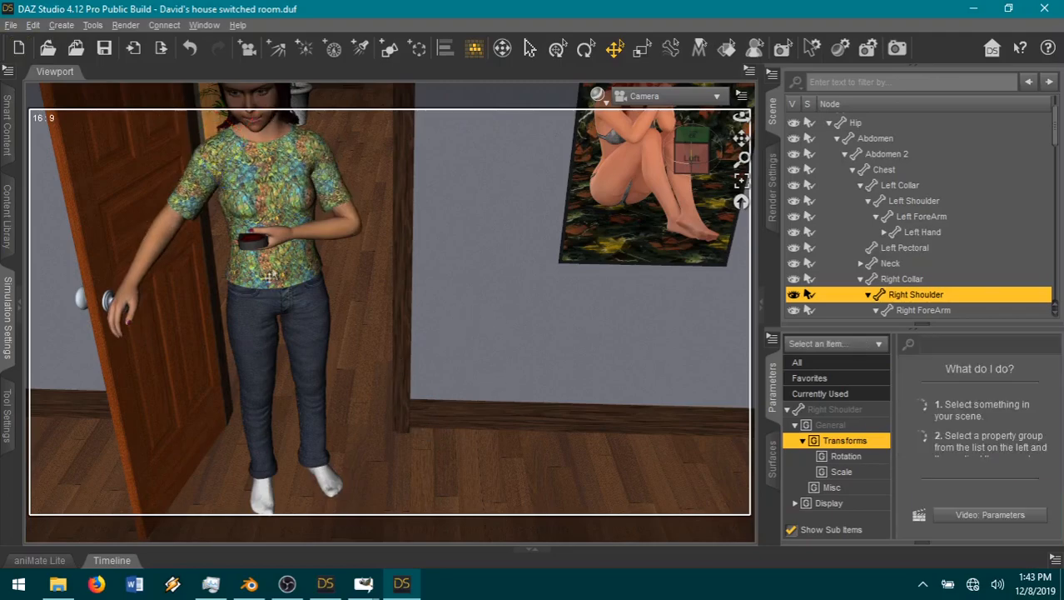
Step: Shift Allison to xTranslate 1141.71, zTranslate 223.19 and refine her right arm with shoulder Bend 36.06, forearm Bend 22.48 and Twist 55
click(335, 490)
drag(326, 498, 330, 490)
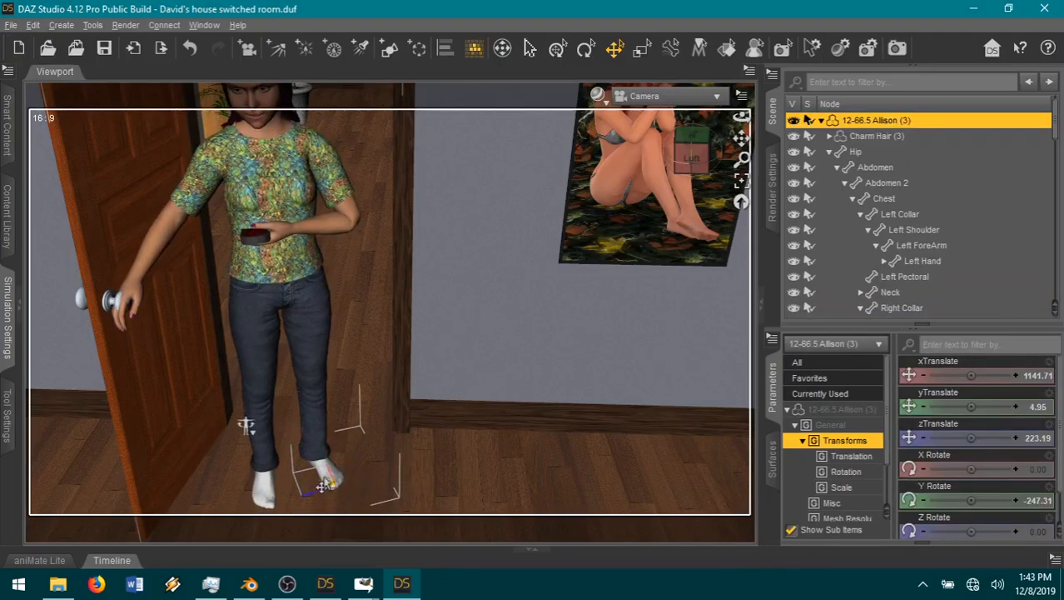
click(146, 256)
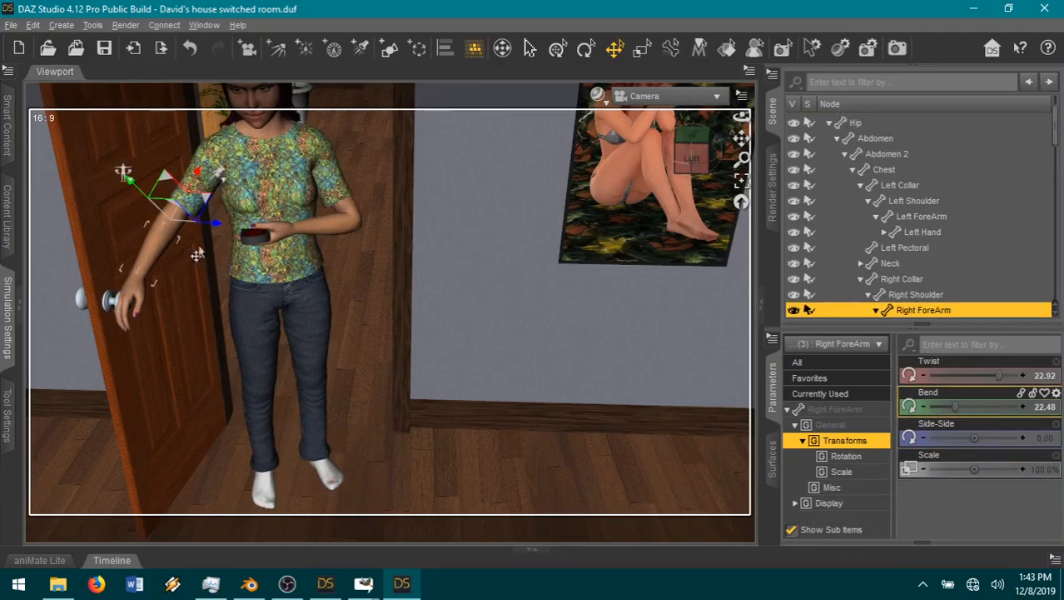
click(170, 215)
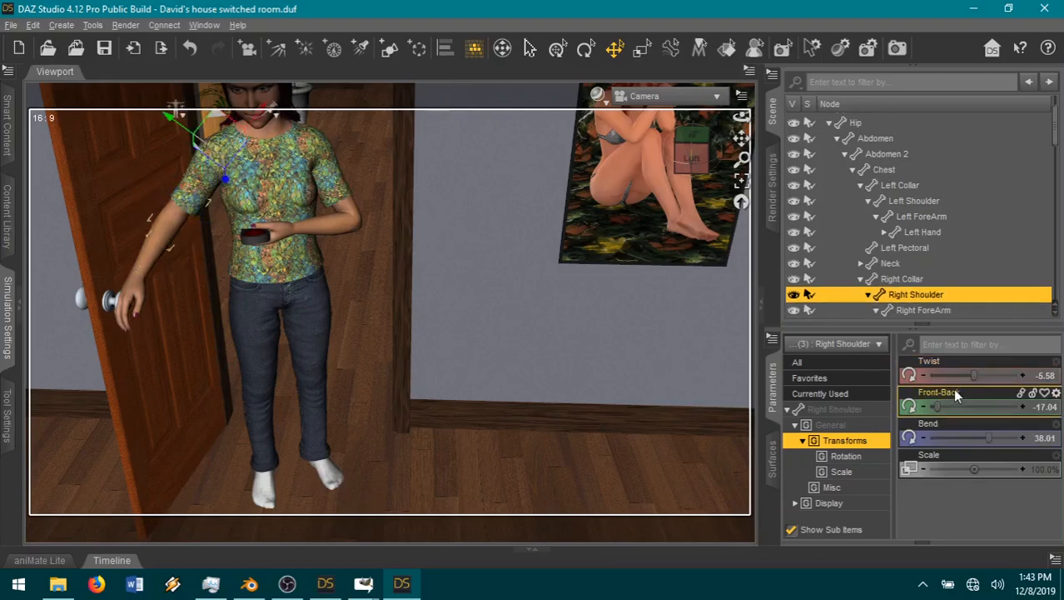
drag(988, 435, 988, 436)
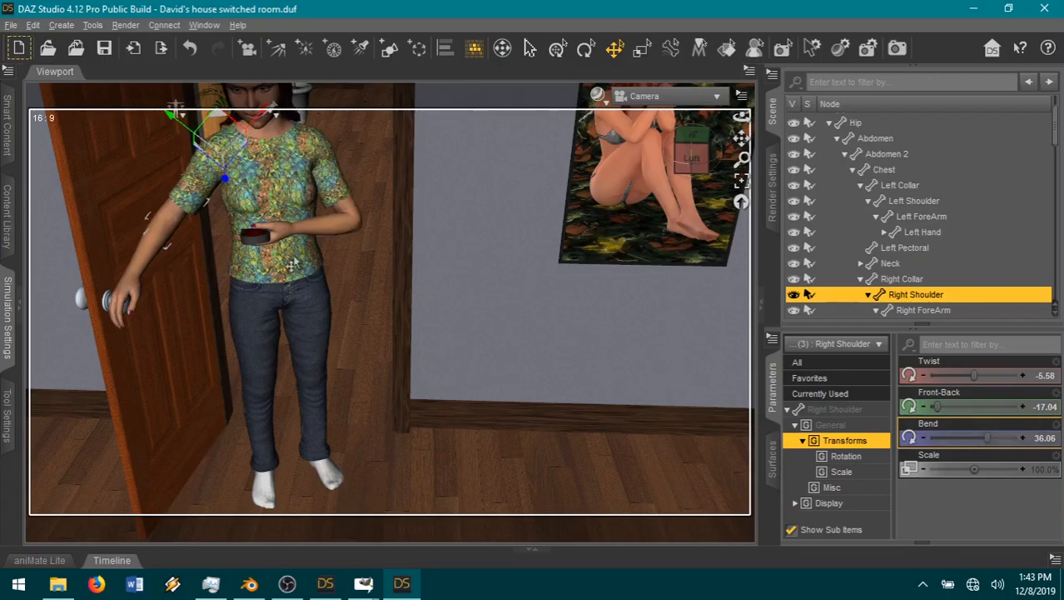
click(143, 250)
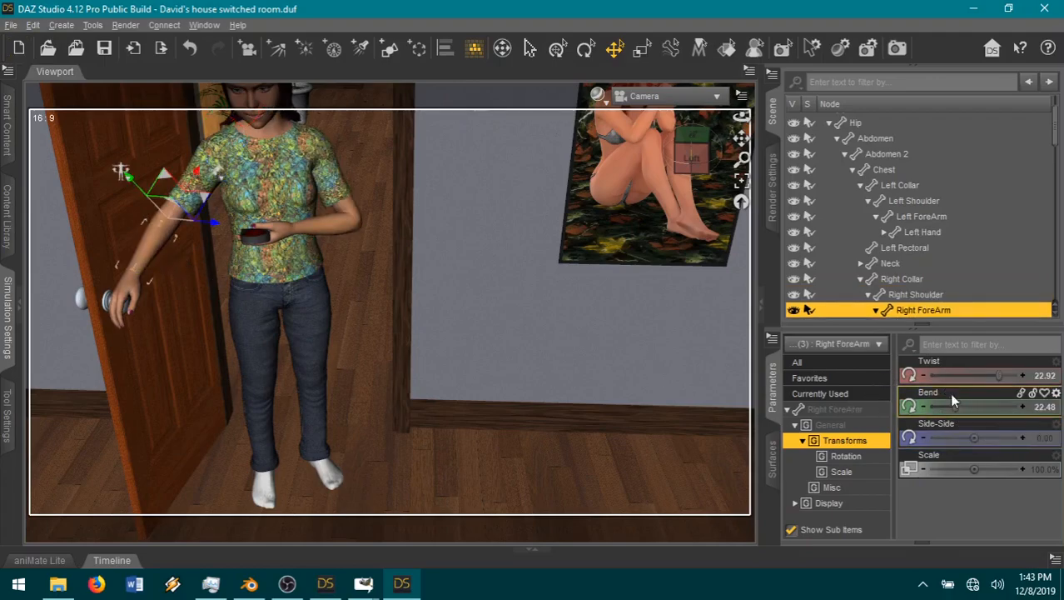
drag(999, 374, 1021, 384)
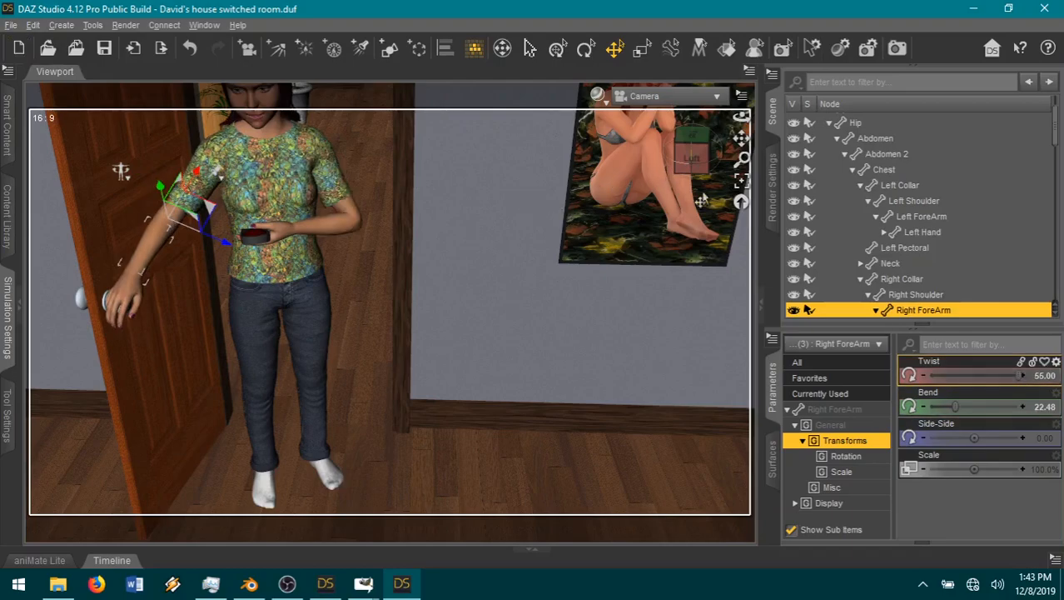
Step: Reframe the camera to a lower, more head-on view of Allison in the doorway, keeping the open door and its knob in frame
drag(738, 142, 774, 221)
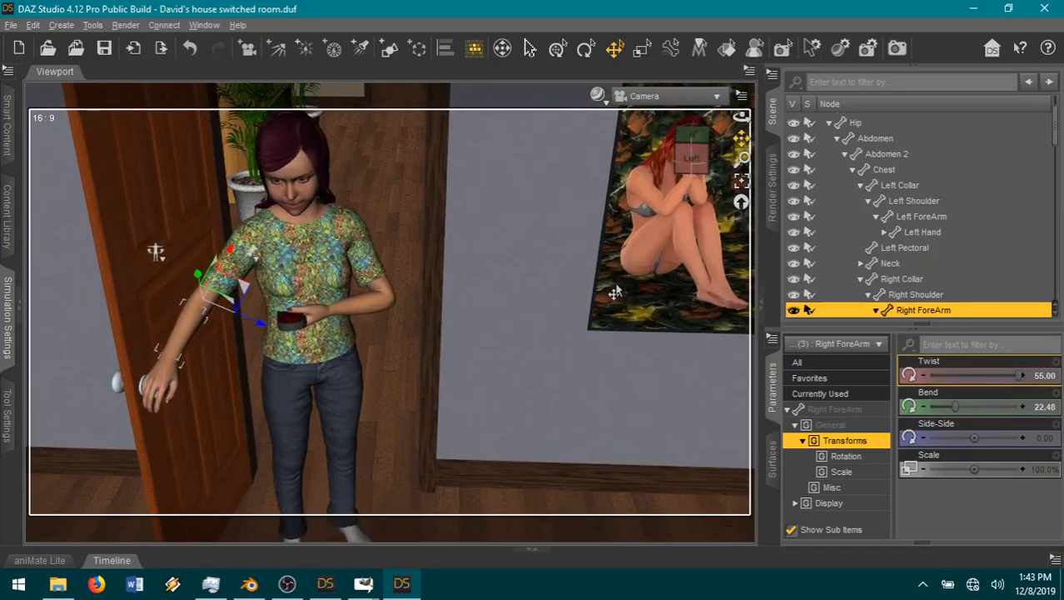
drag(691, 166, 774, 53)
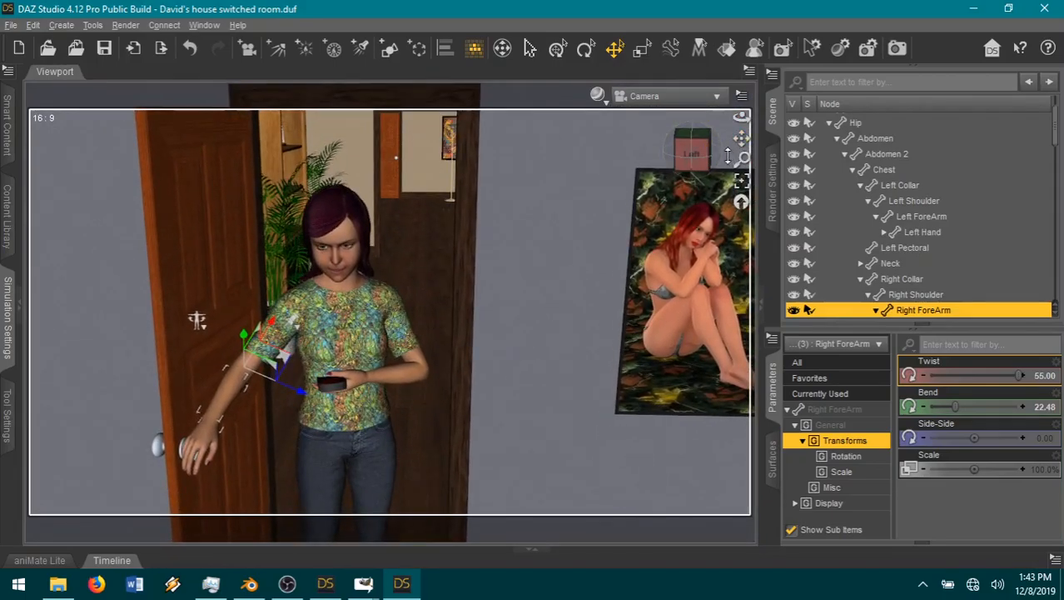
drag(740, 138, 755, 101)
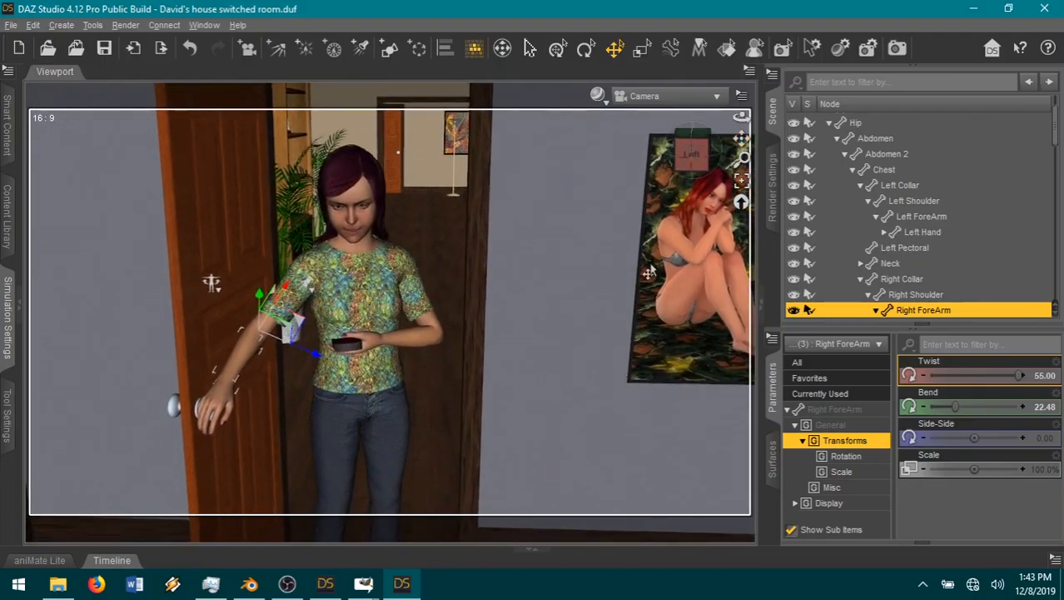
drag(742, 138, 748, 125)
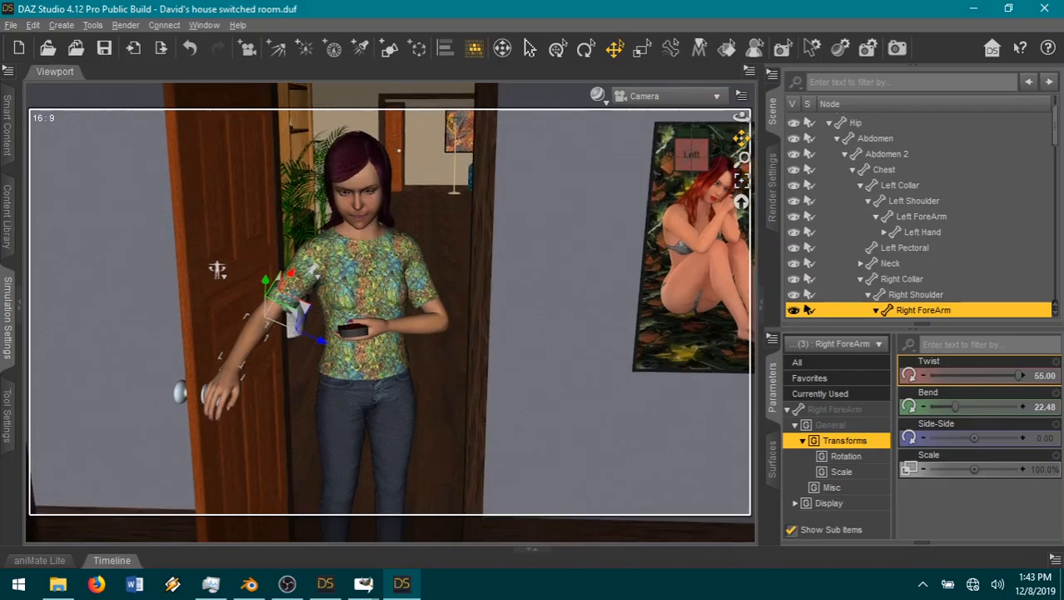
drag(688, 165, 714, 133)
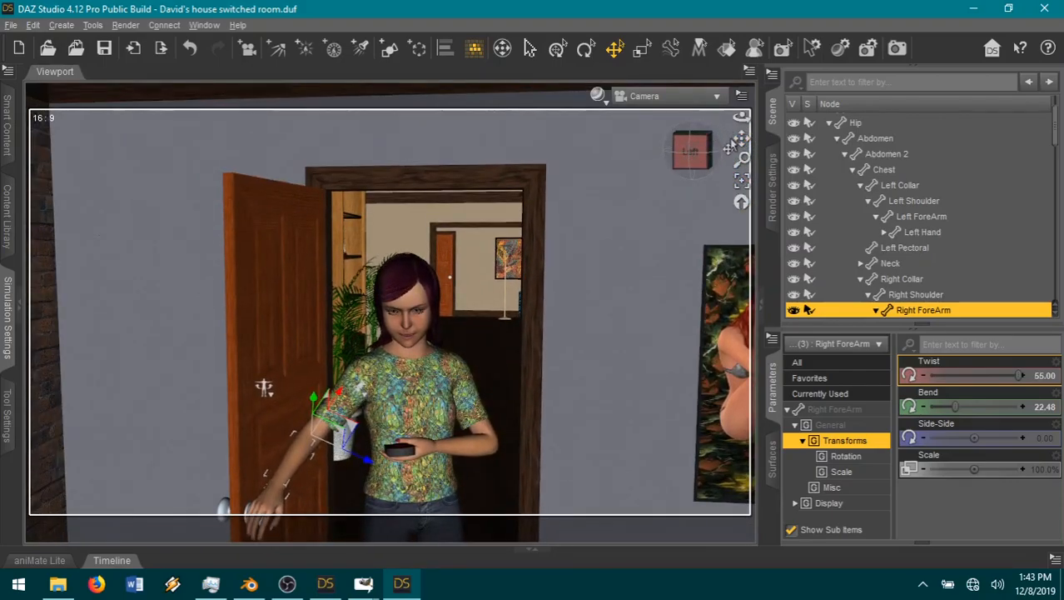
middle_drag(264, 388, 256, 335)
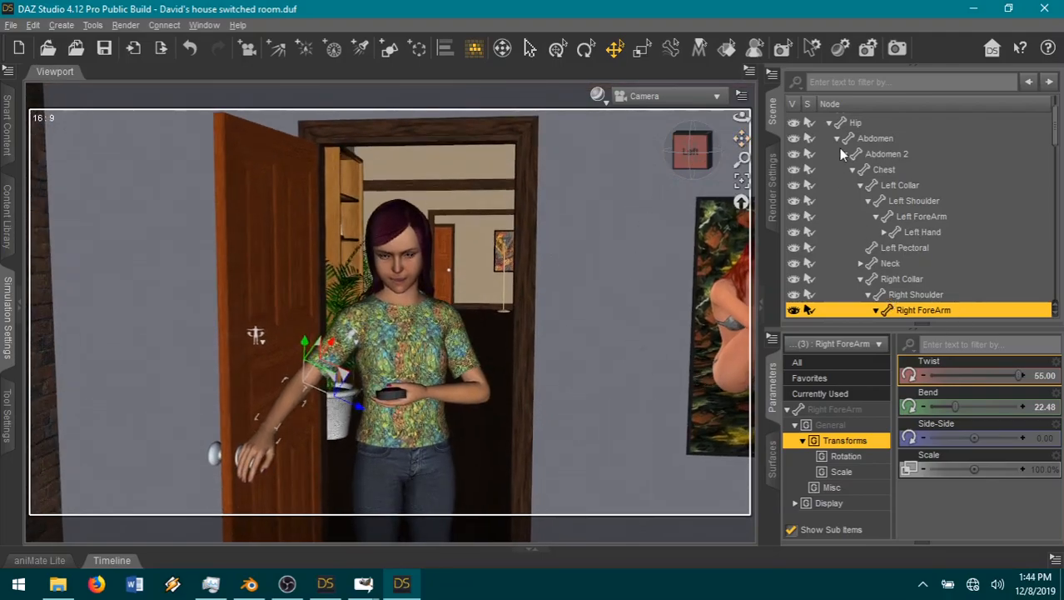
Step: Reframe the camera at an angle on the doorway so Allison, the doorknob and the full wall poster are in frame
click(829, 123)
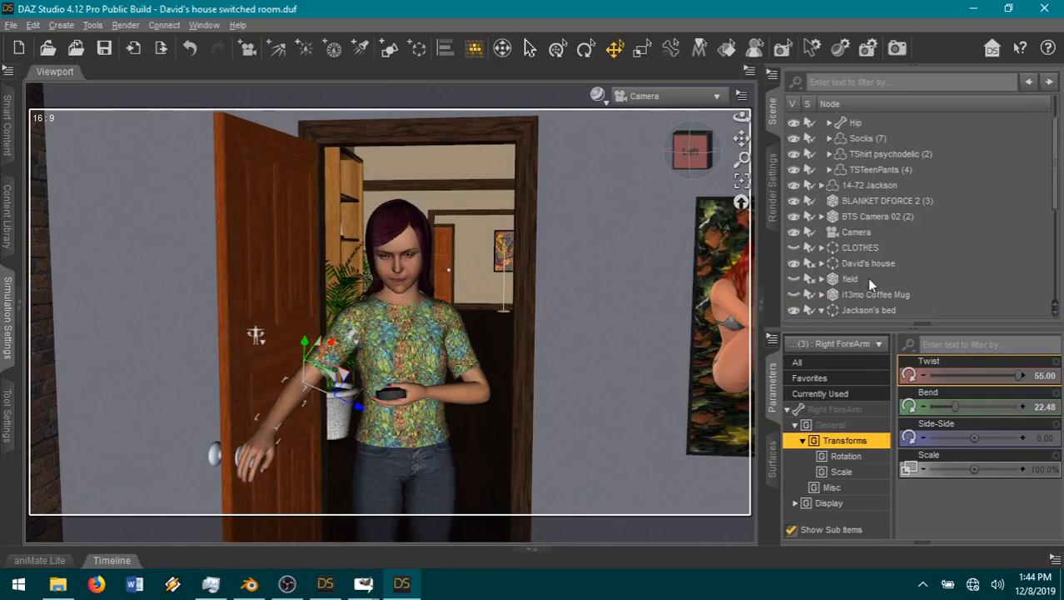
drag(742, 138, 733, 96)
drag(676, 150, 598, 279)
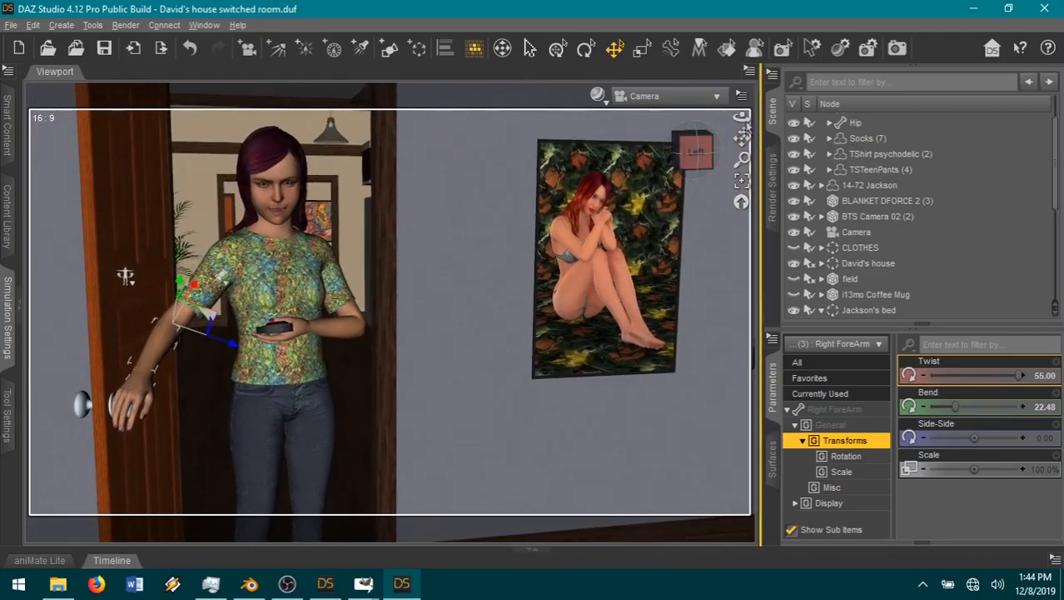
drag(740, 137, 773, 138)
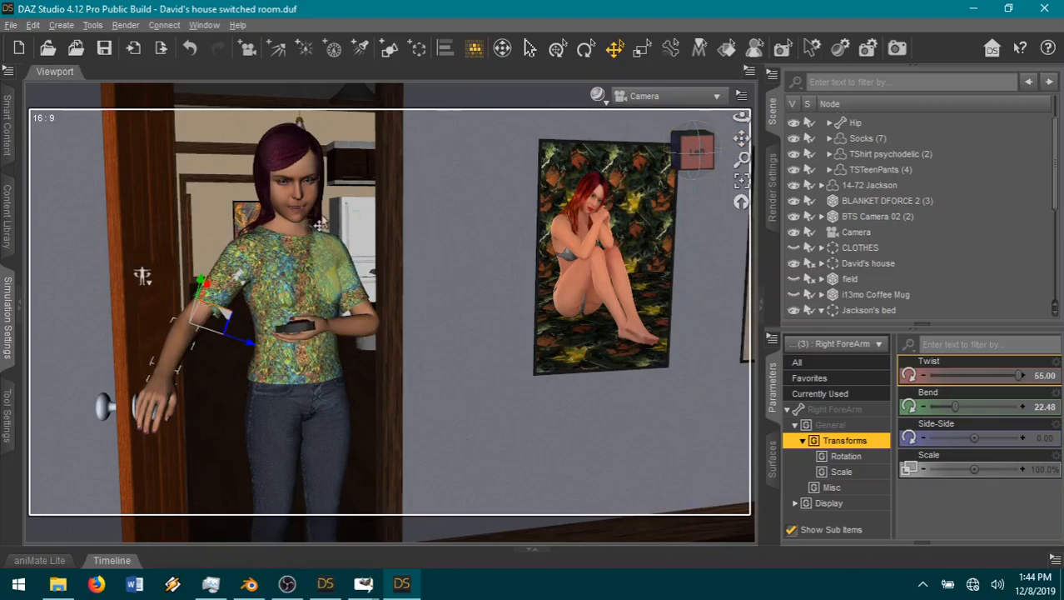
Step: Give Allison's head a sly smile with Mouth Open Wide 0.25, Mouth Smile Open 1.00 and Neck-Head Bend 0.15
click(351, 236)
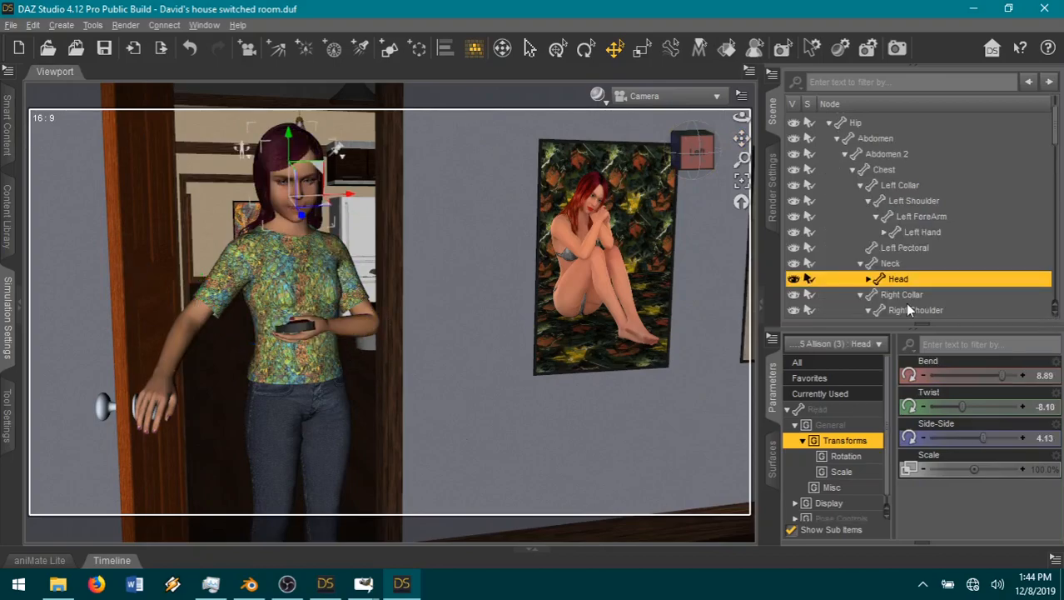
click(828, 379)
scroll(948, 471, down, 5)
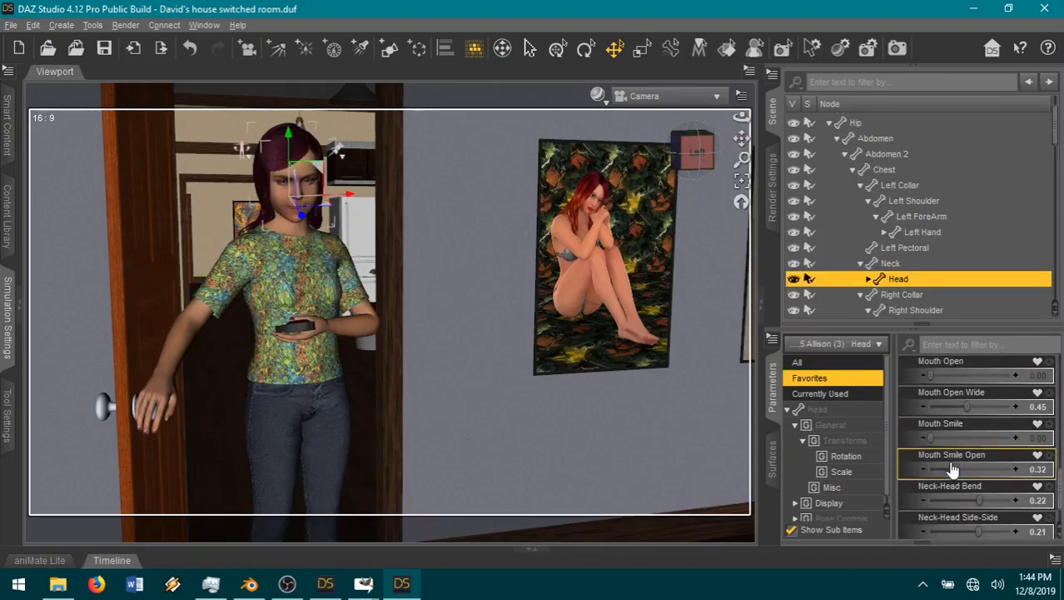
drag(966, 407, 950, 406)
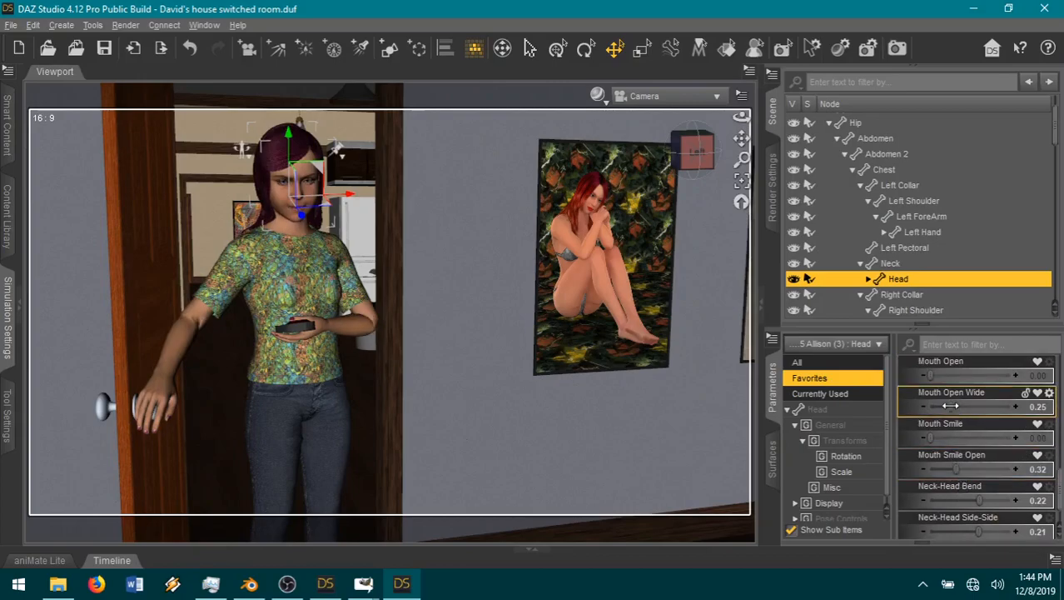
mouse_move(968, 470)
mouse_down()
mouse_move(1017, 470)
mouse_move(976, 467)
mouse_up()
scroll(978, 487, down, 1)
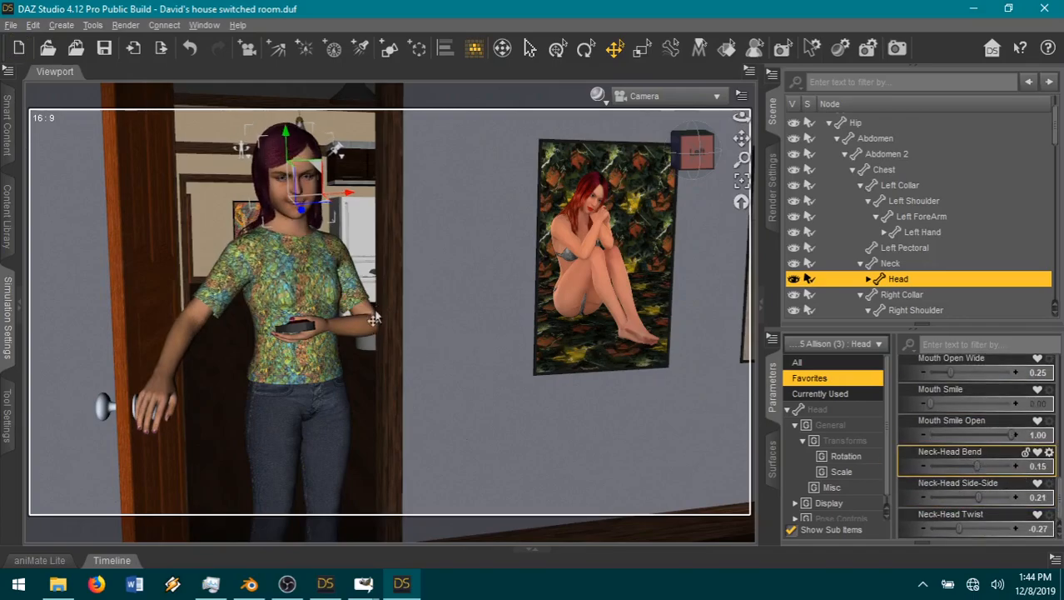
click(831, 123)
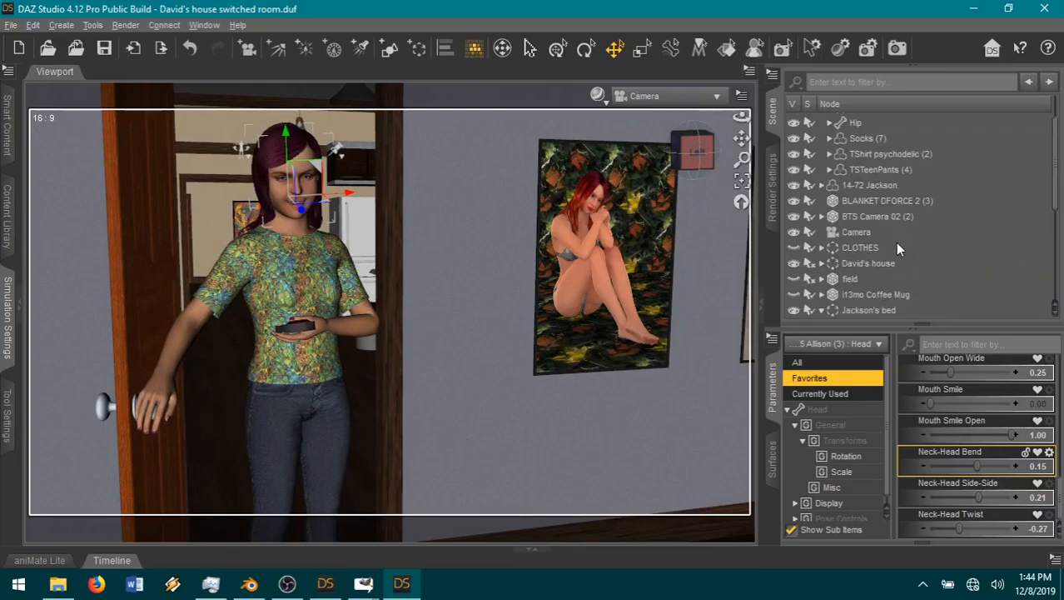
Step: Find render 03-13 in the SOTH9 book 1 folder and examine Allison's outfit and pose at the door
click(57, 584)
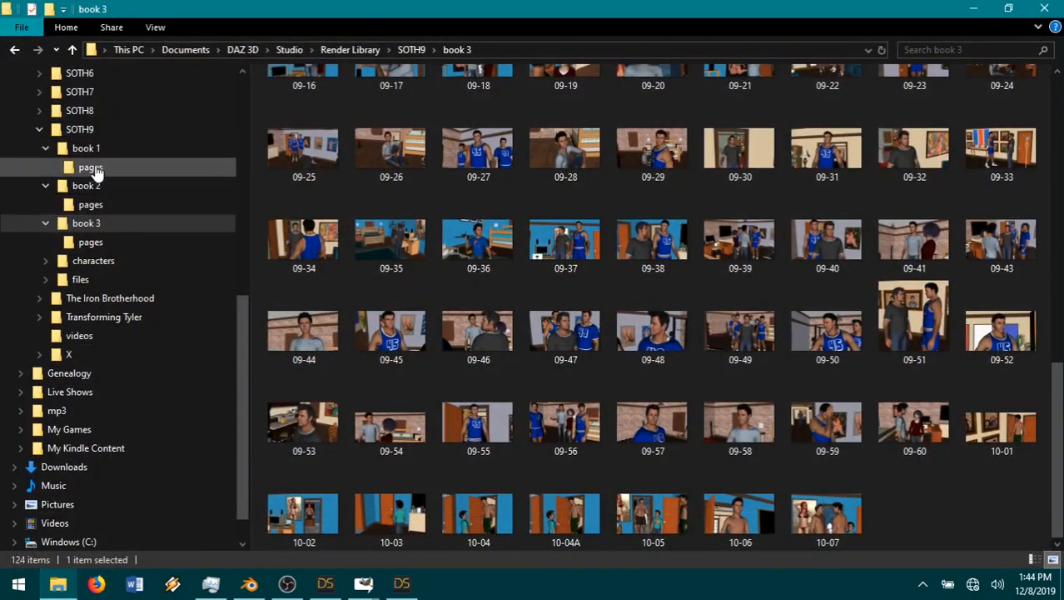
click(91, 149)
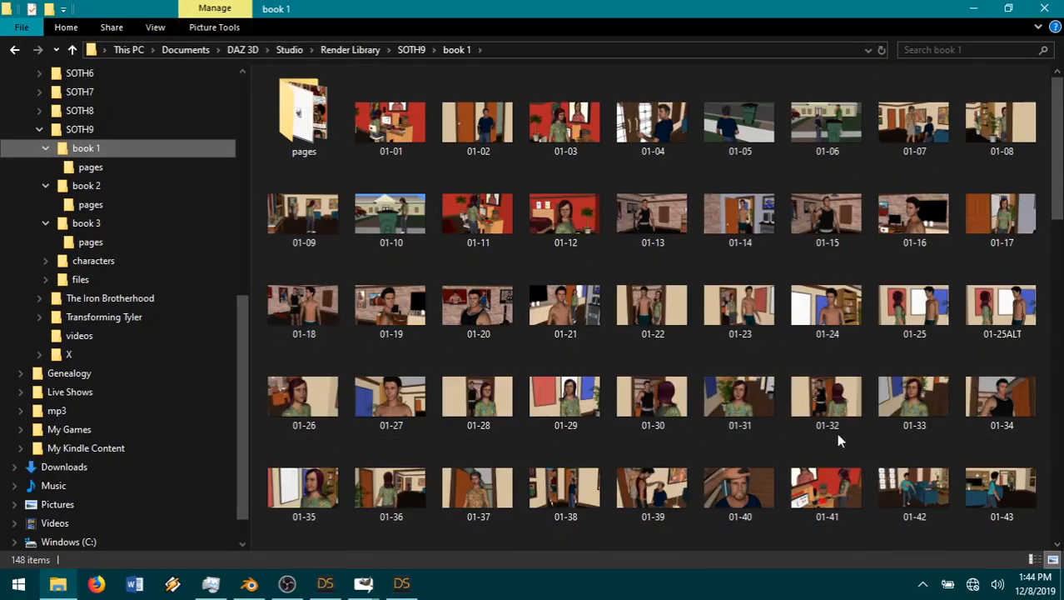
scroll(838, 426, down, 5)
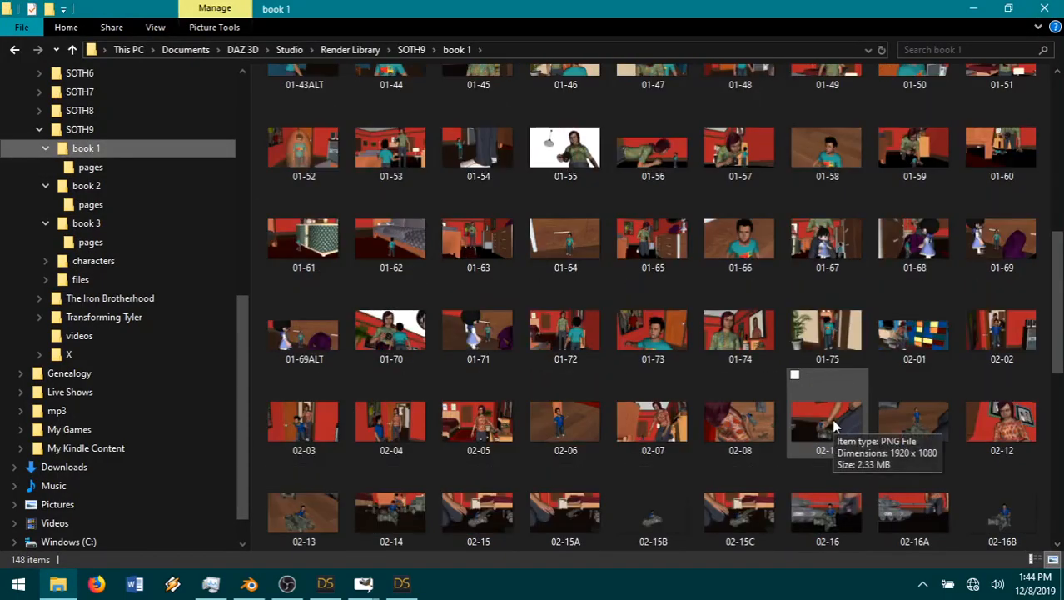
scroll(838, 426, down, 3)
scroll(838, 425, down, 3)
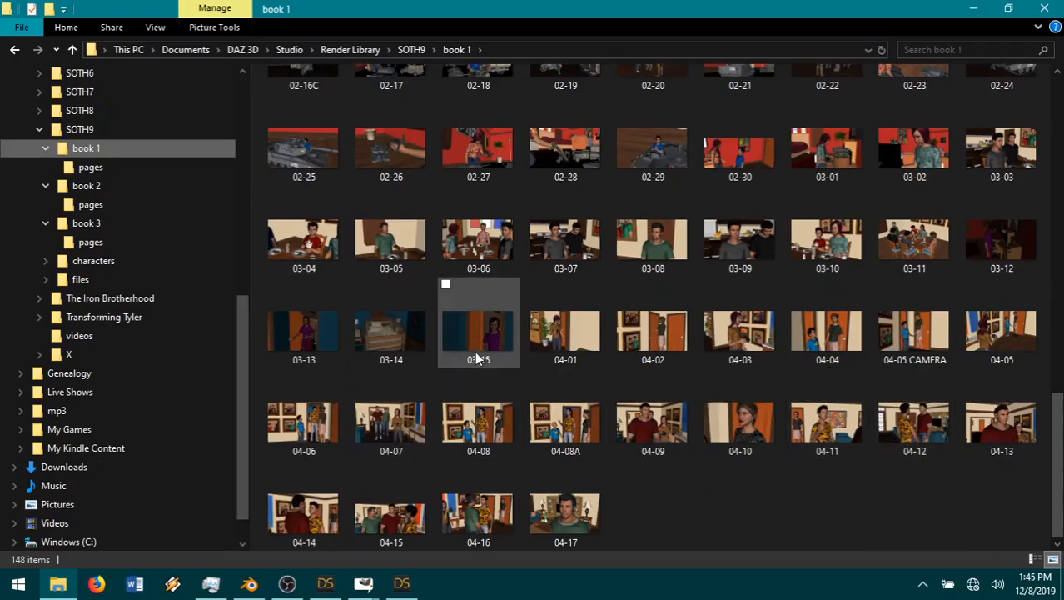
click(305, 337)
double_click(305, 337)
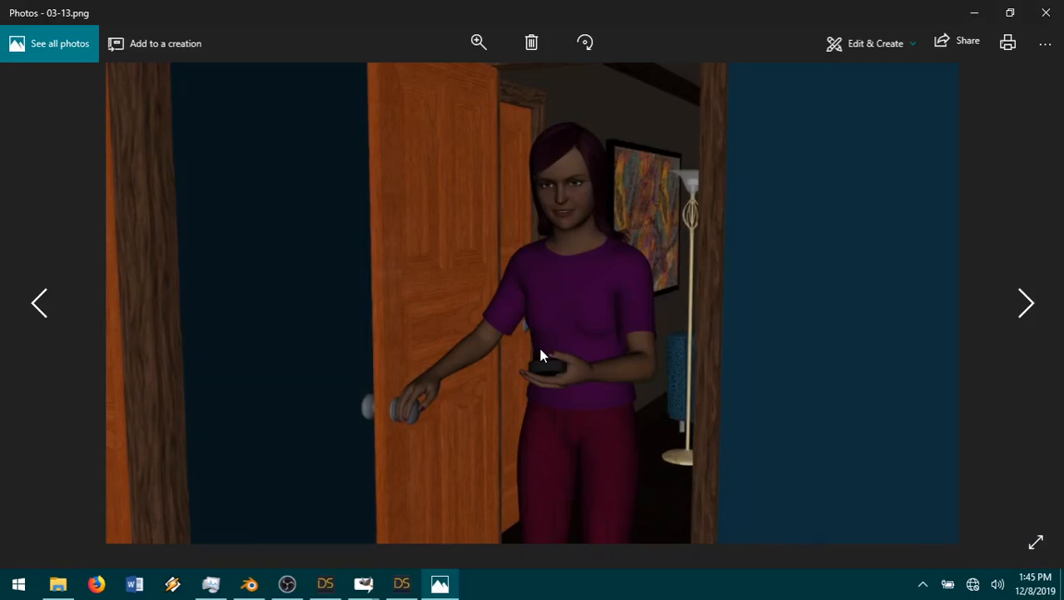
click(971, 13)
click(973, 10)
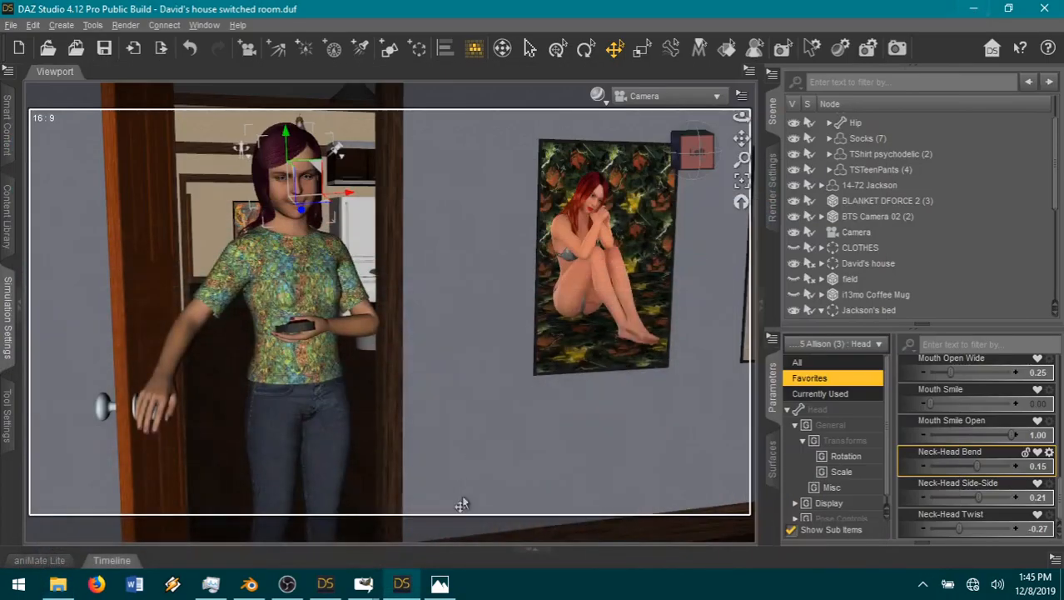
Step: In the second DAZ Studio instance, discard the bed scene and open the scene "David's house night" from the SOTH9 files folder
click(326, 585)
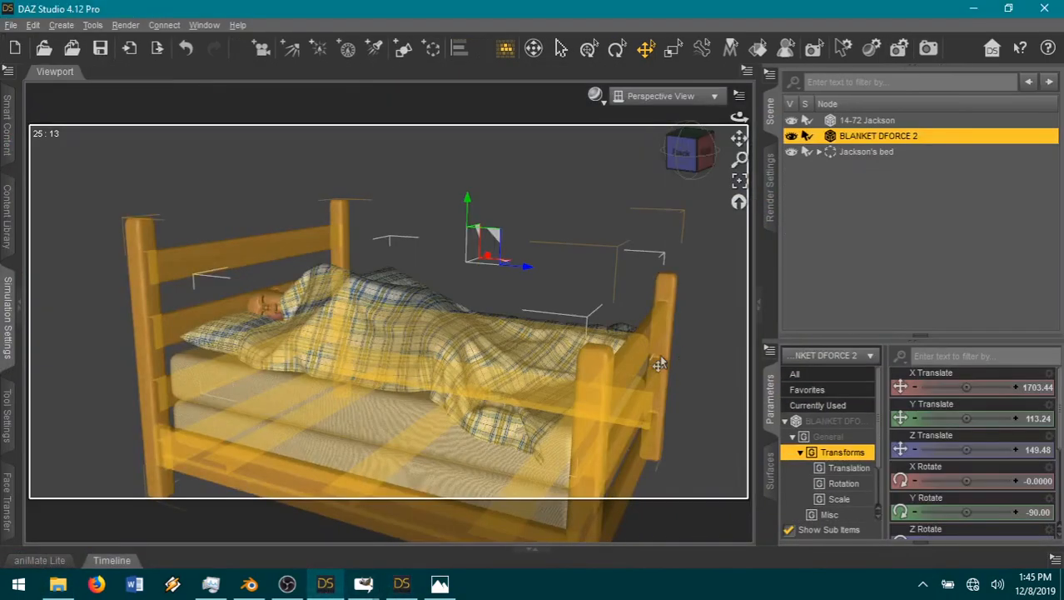
click(17, 49)
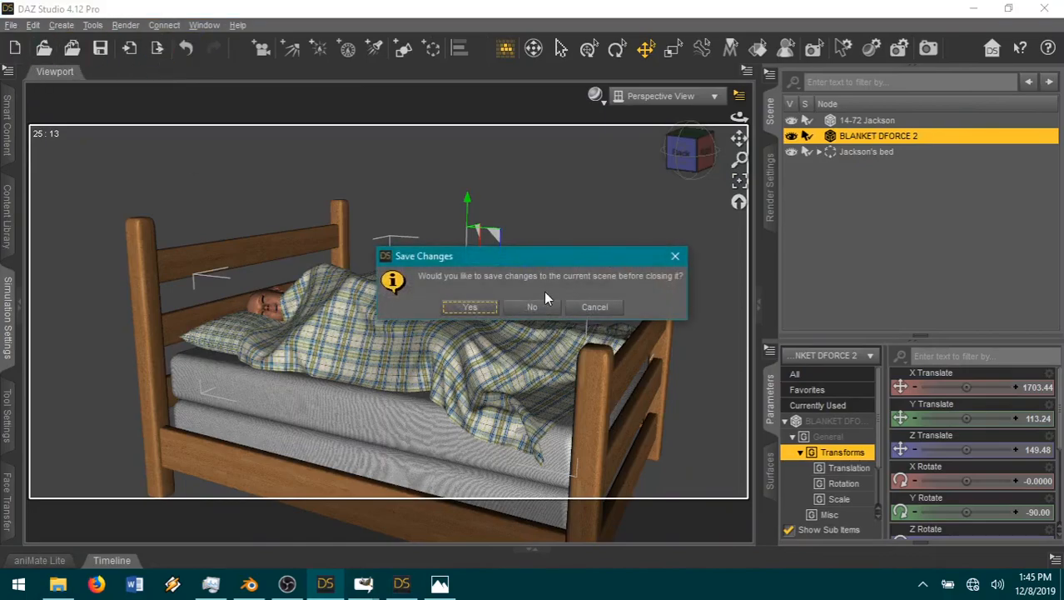
click(547, 305)
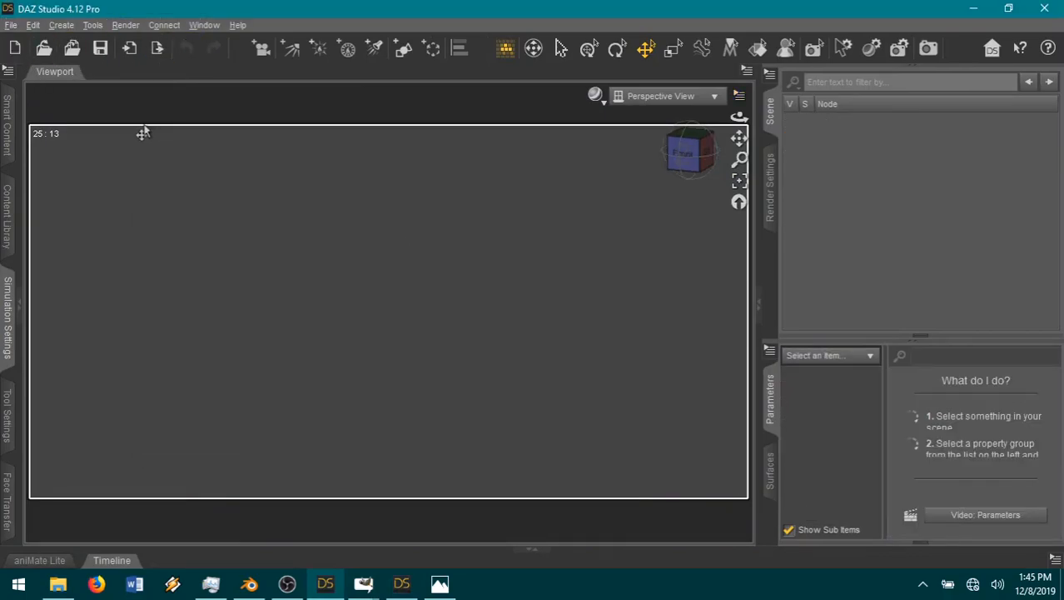
click(44, 48)
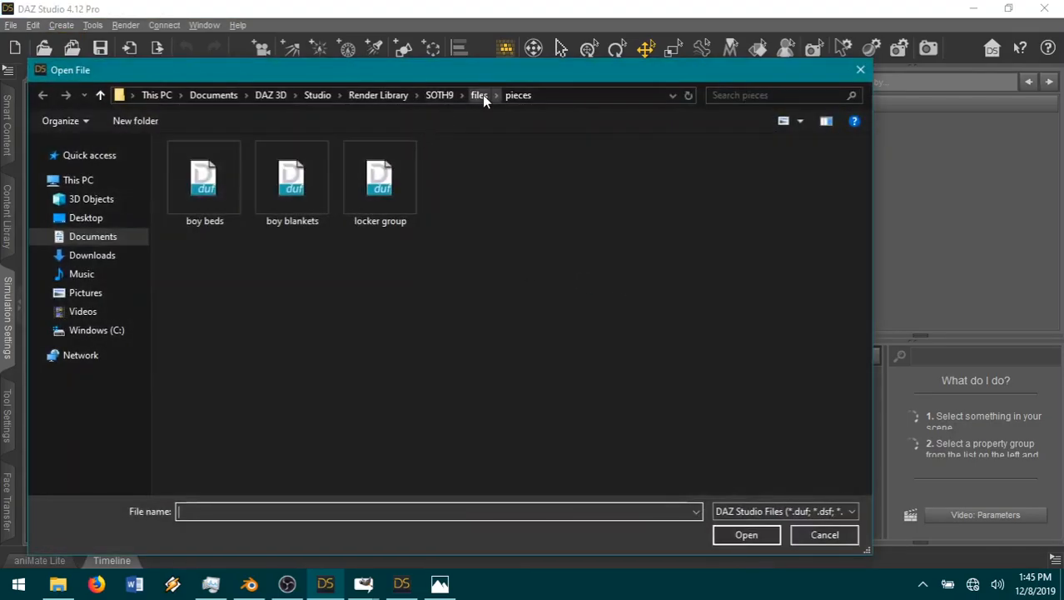
click(480, 95)
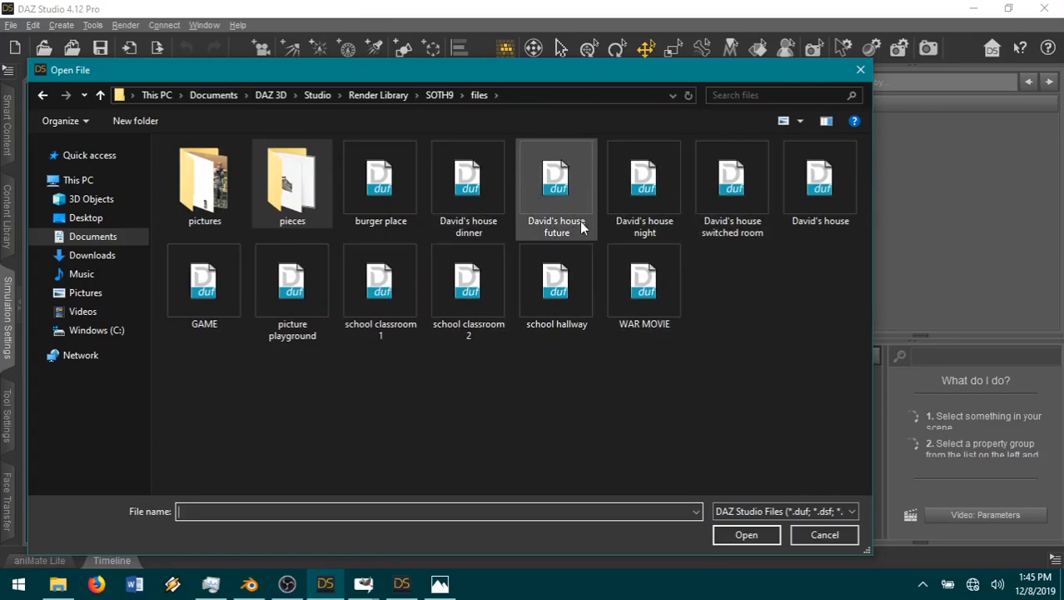
double_click(643, 202)
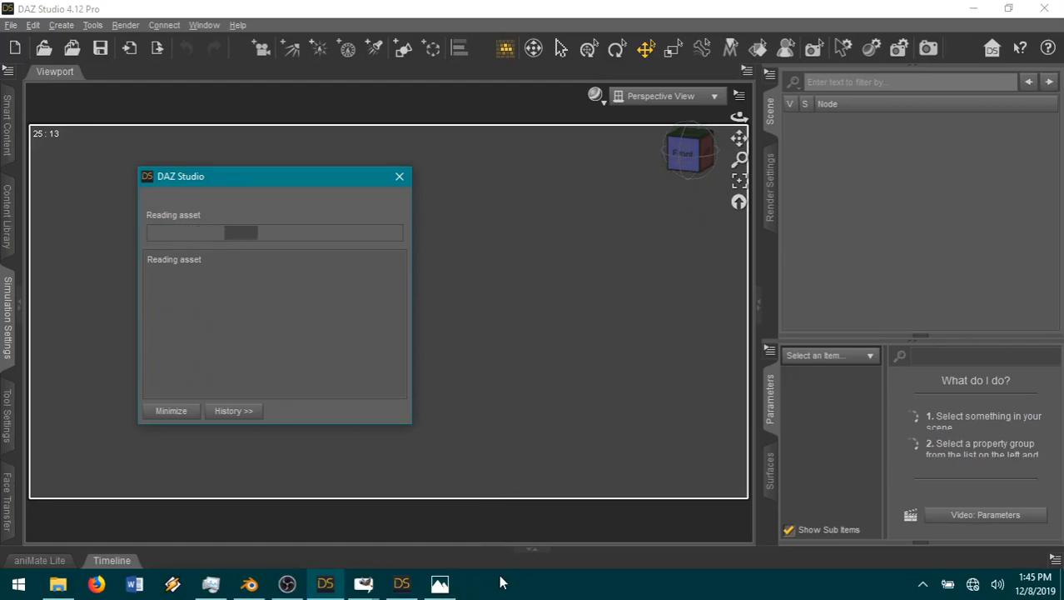
mouse_move(287, 585)
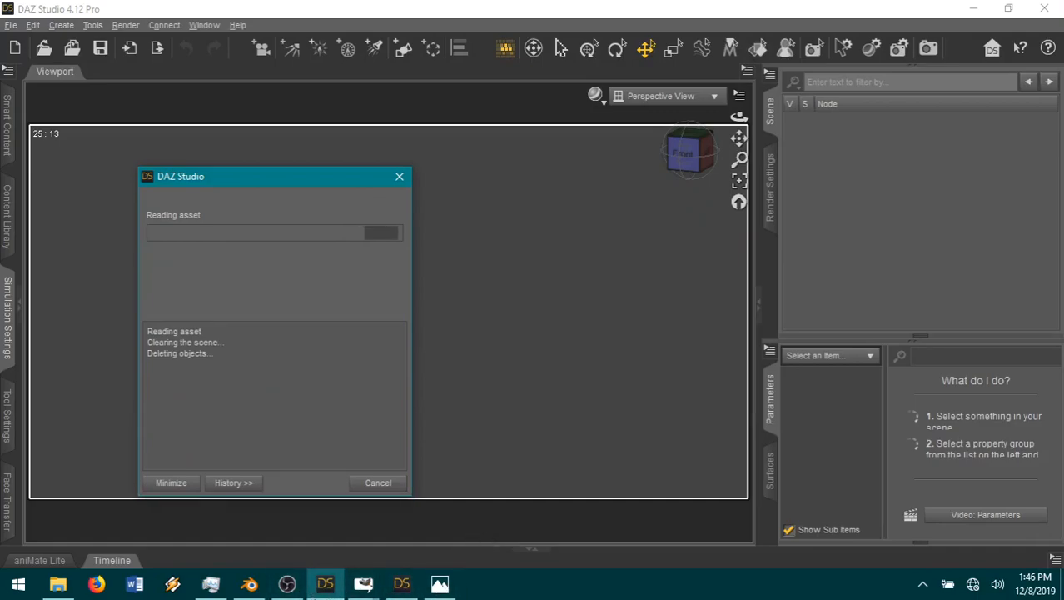
mouse_move(325, 583)
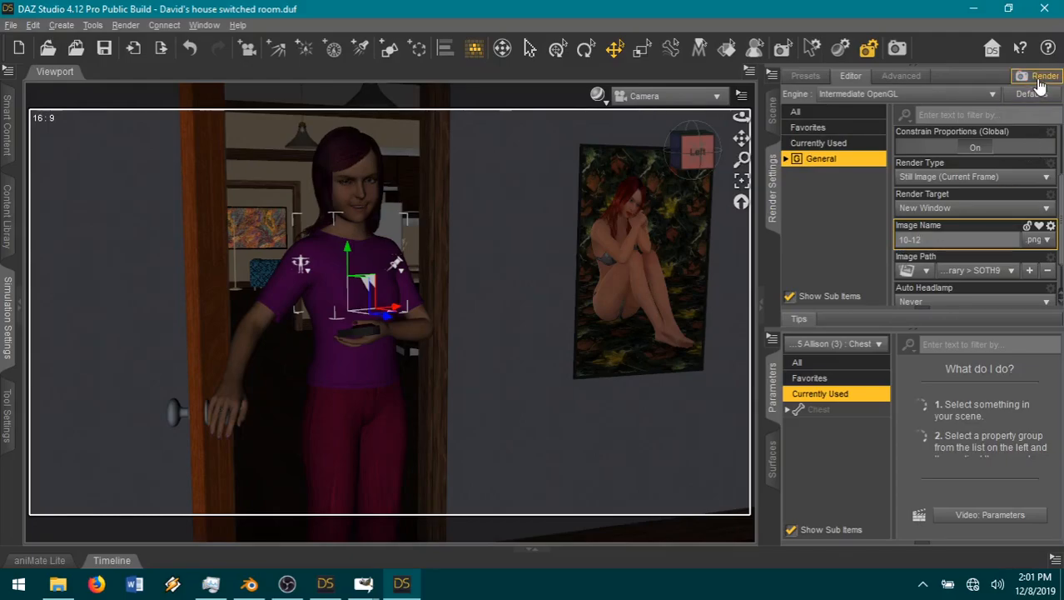
Step: Switch to GIMP, copy speech bubble2 into page23 as a new layer, and move it into the empty bottom panel area
mouse_move(373, 587)
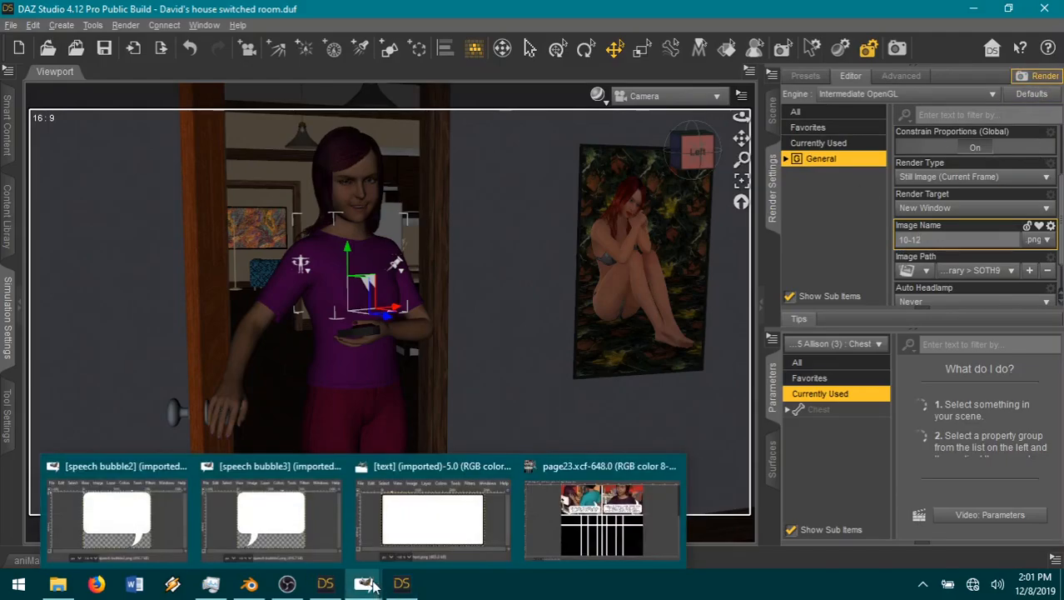
click(175, 521)
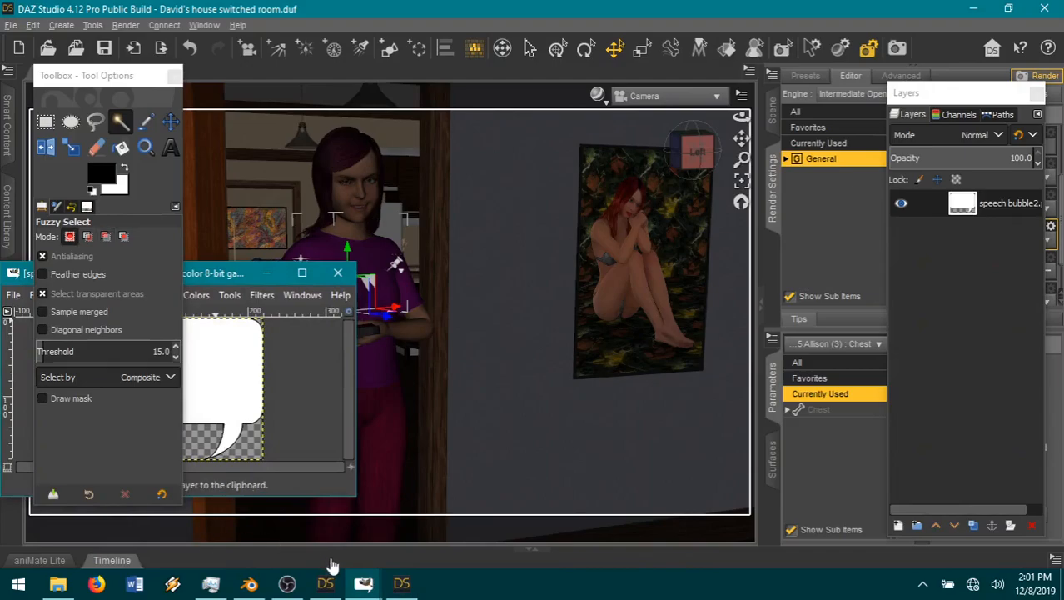
mouse_move(363, 583)
click(624, 470)
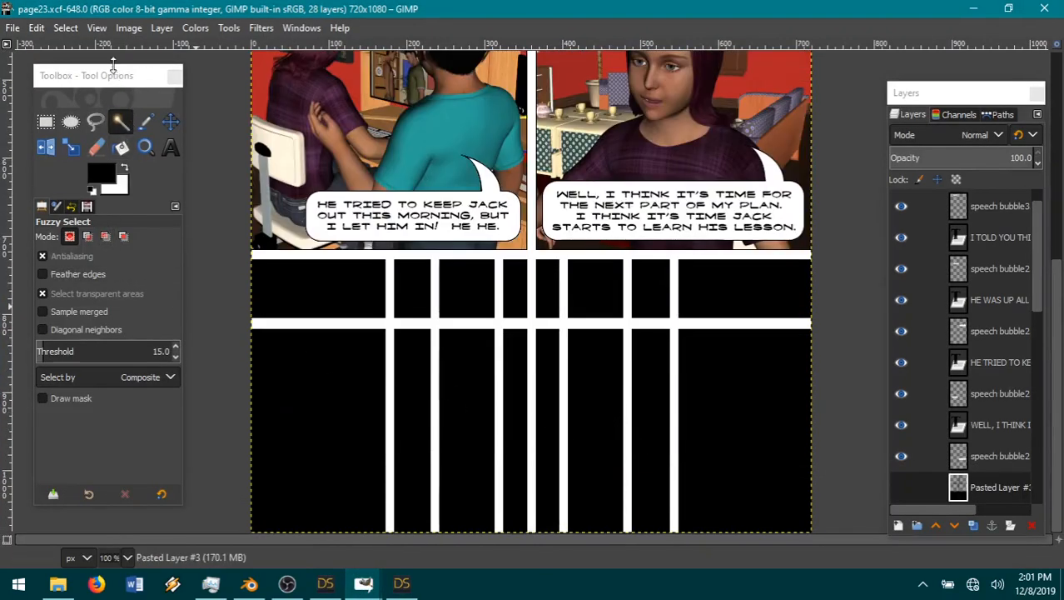
click(37, 27)
mouse_move(83, 241)
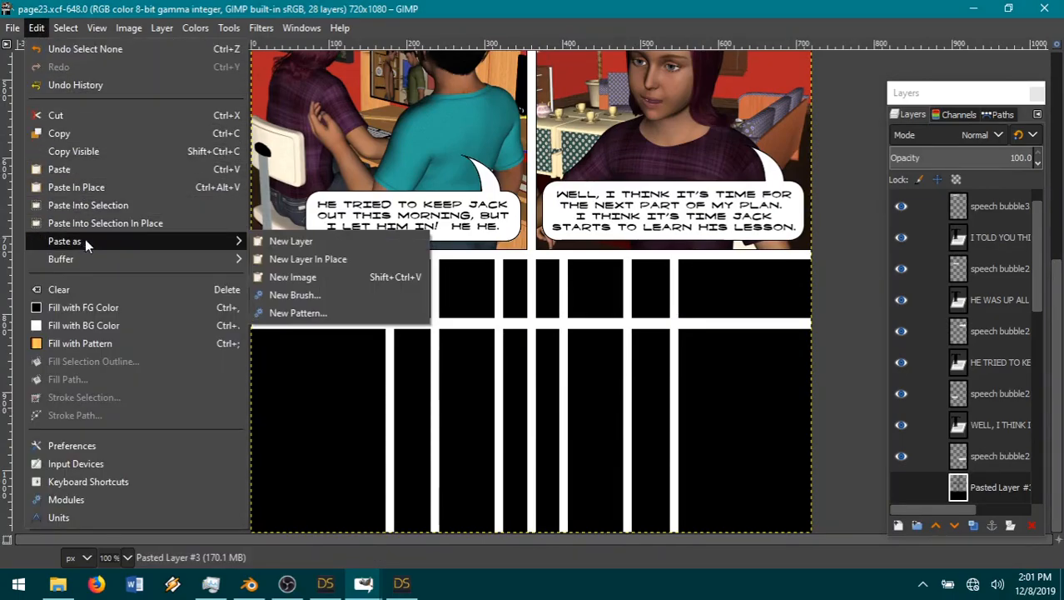
click(281, 241)
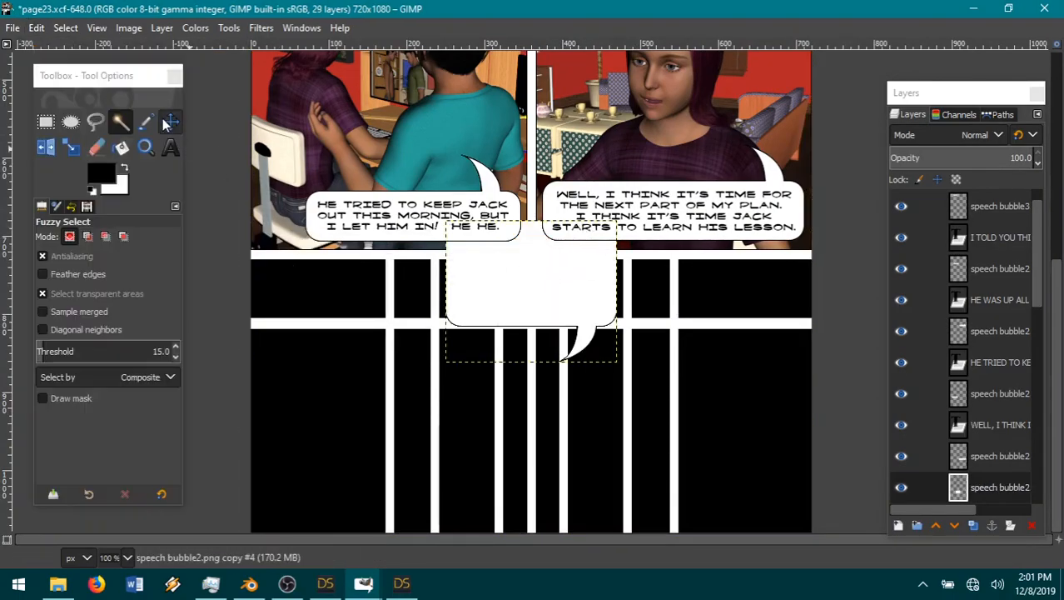
click(167, 121)
drag(523, 276, 391, 390)
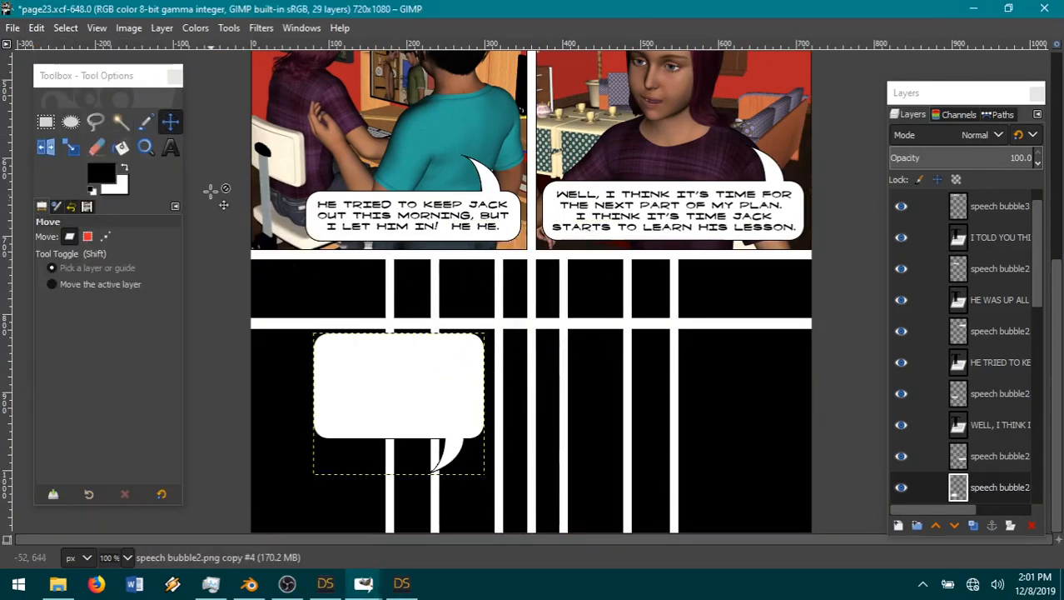
Step: Add a text box over the new speech bubble reading "OH BOY! I CAN'T WAIT! THIS IS GUNNA BE BOOD!"
click(170, 147)
drag(322, 341, 505, 418)
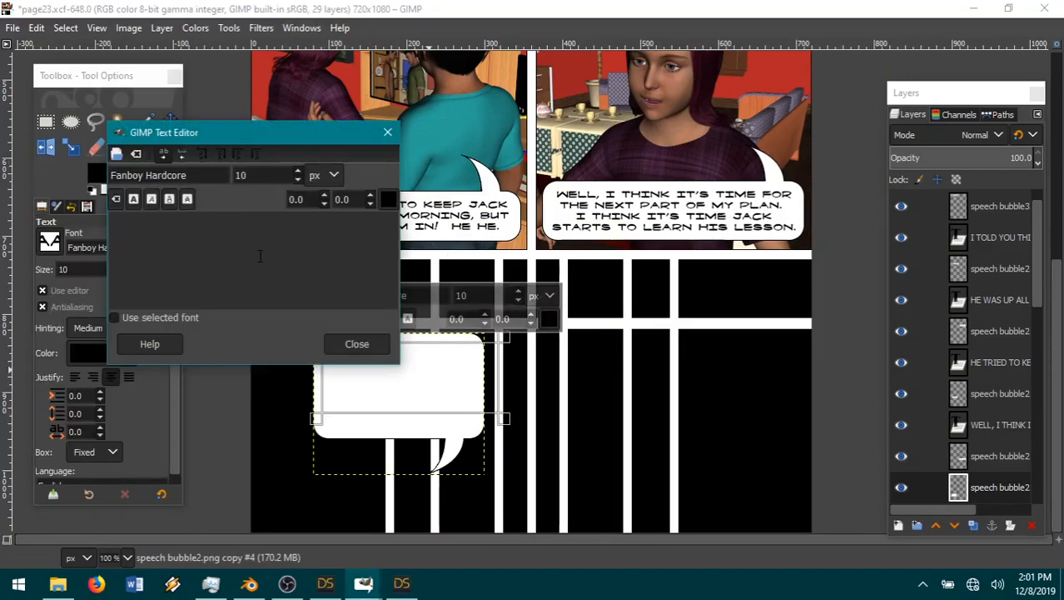
text(OH BOY!)
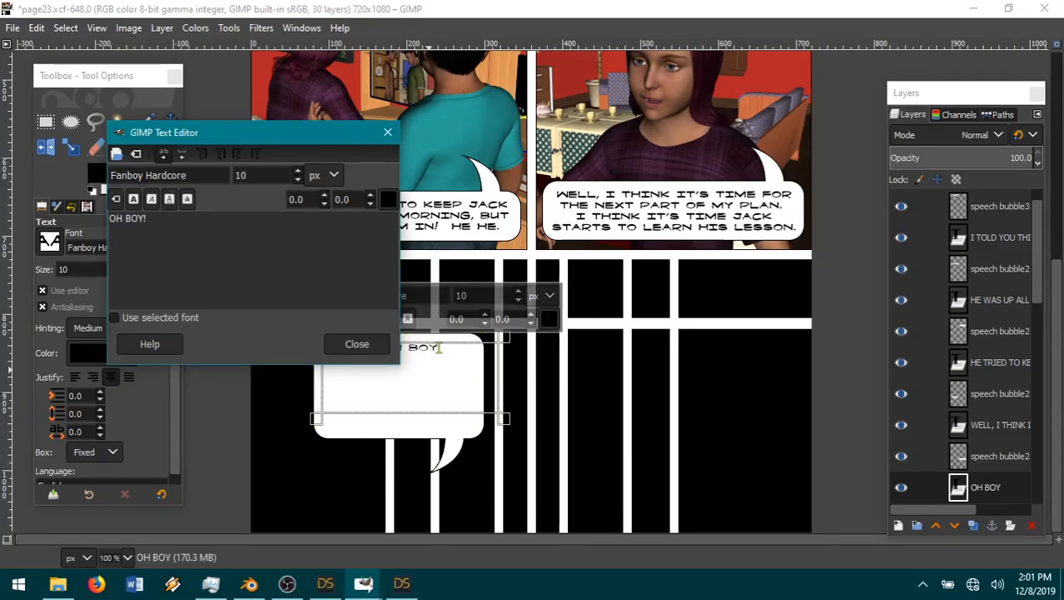
text(  I CAN'T WAIT)
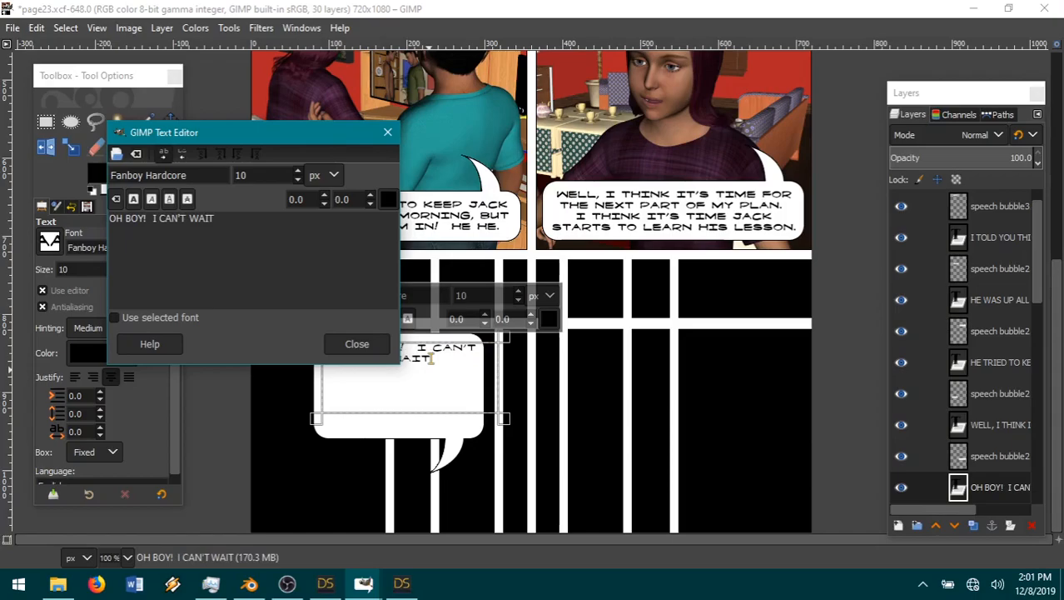
text(!  THI)
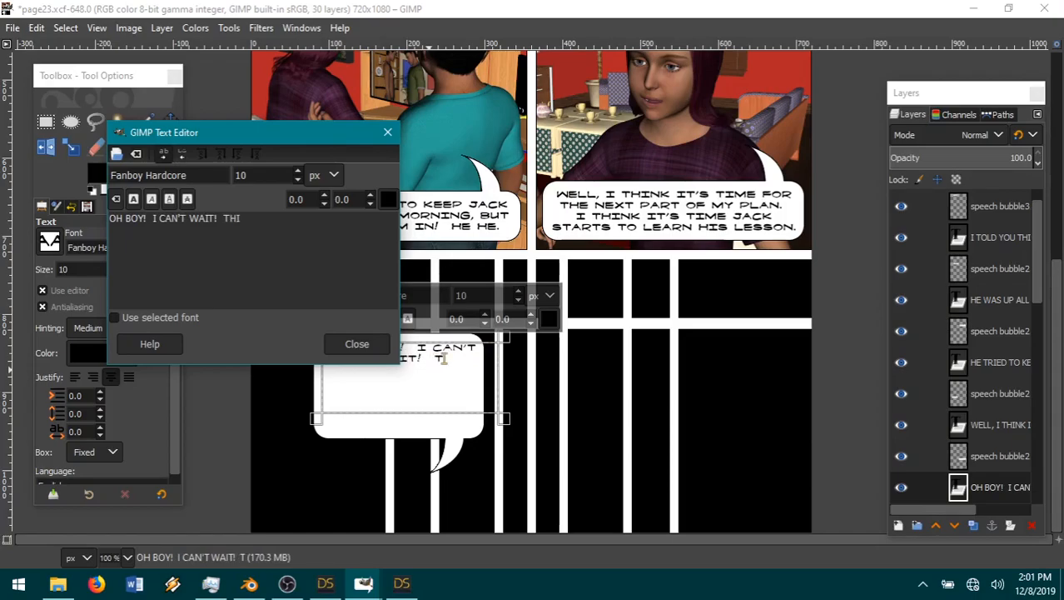
text(S IS GUNNA)
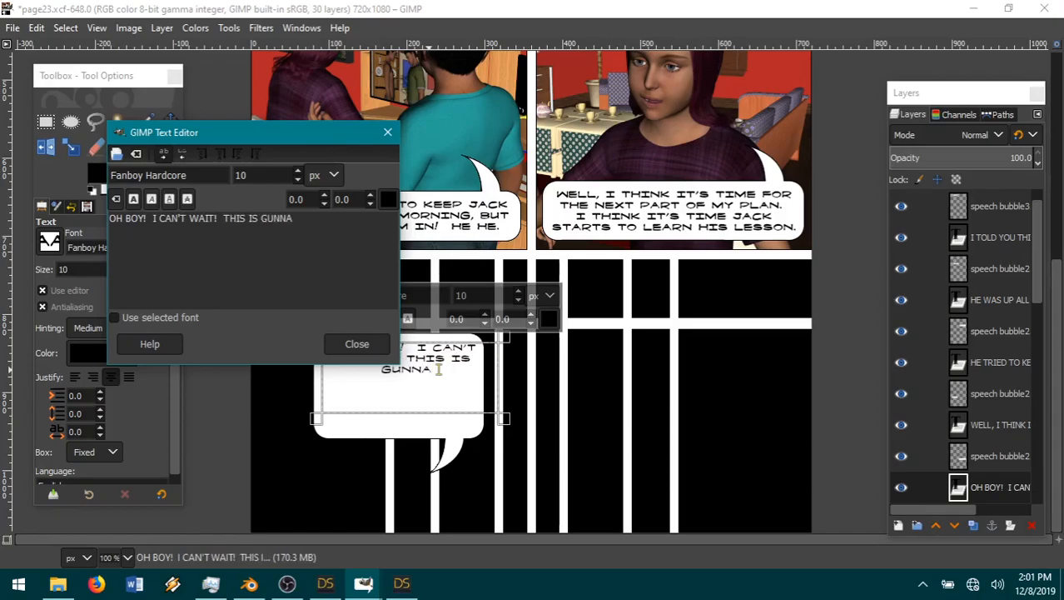
text( BE BOOD)
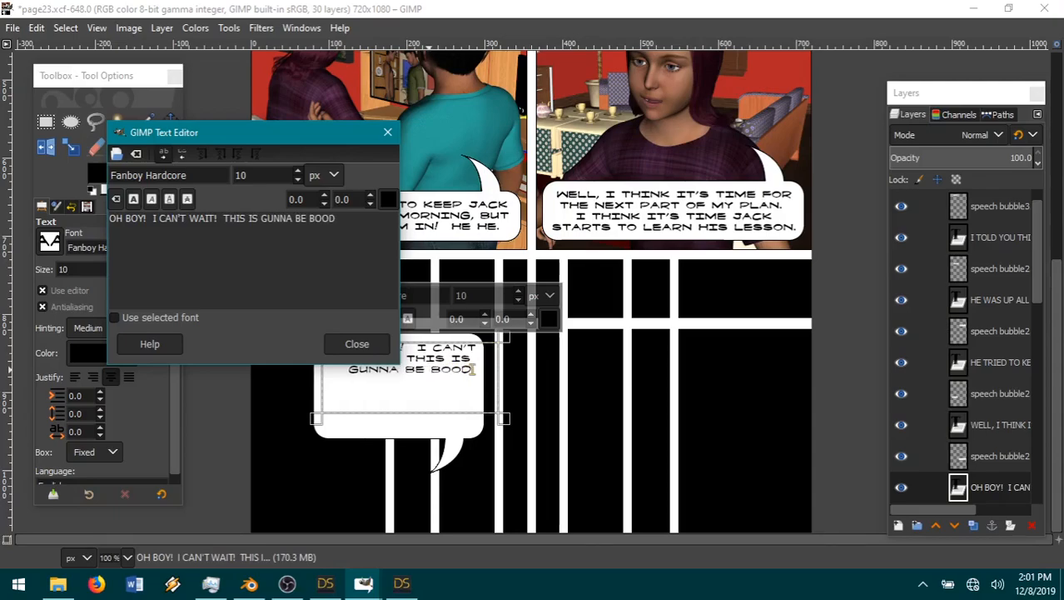
text(!)
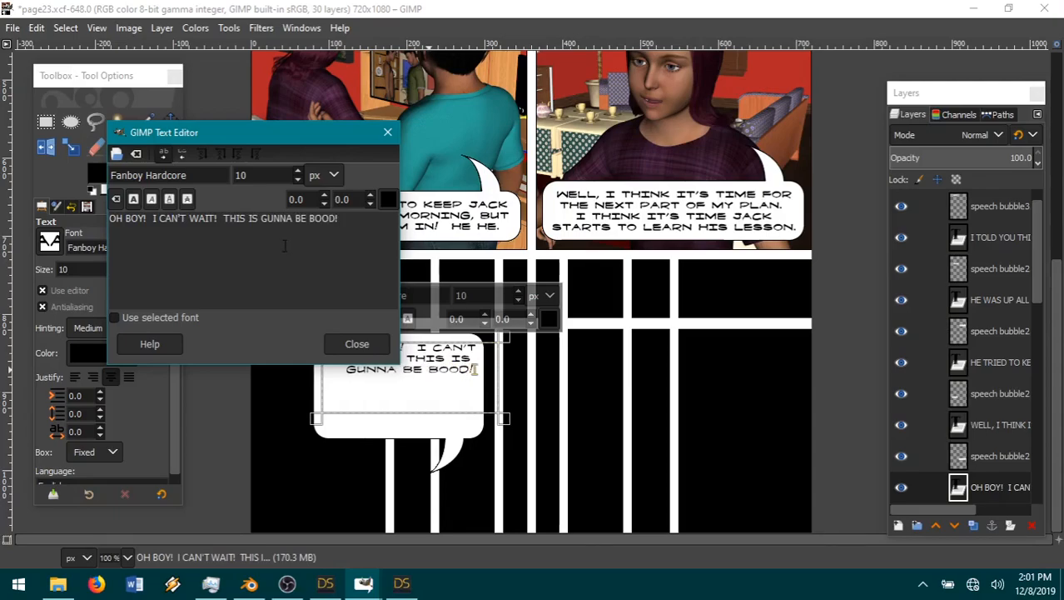
Step: Bold the "OH BOY!" lettering, narrow its text box slightly, and shift the speech bubble layer so the text sits inside it
click(137, 198)
drag(523, 386, 500, 387)
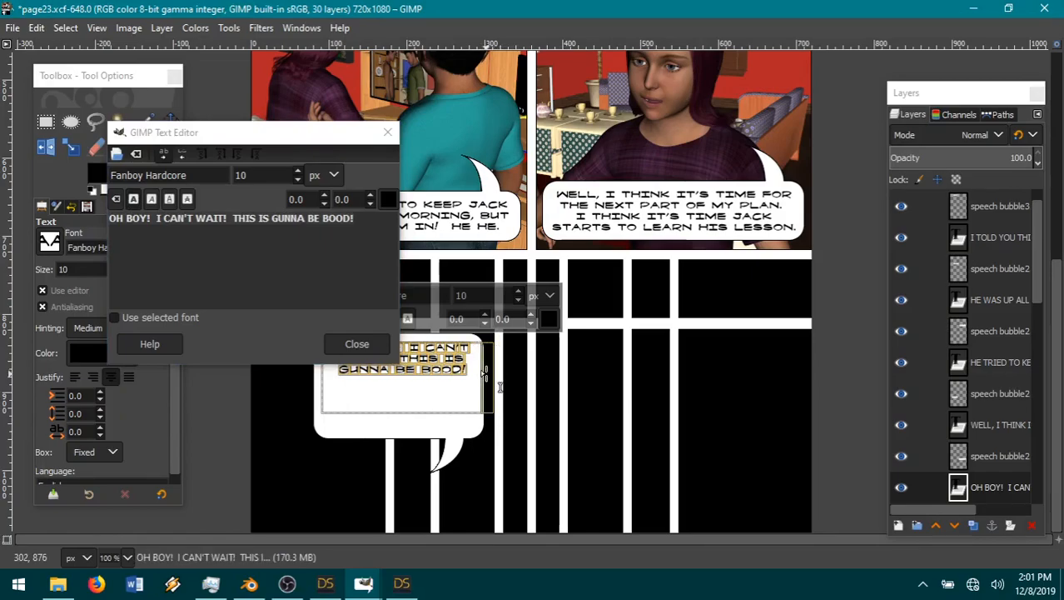
click(170, 122)
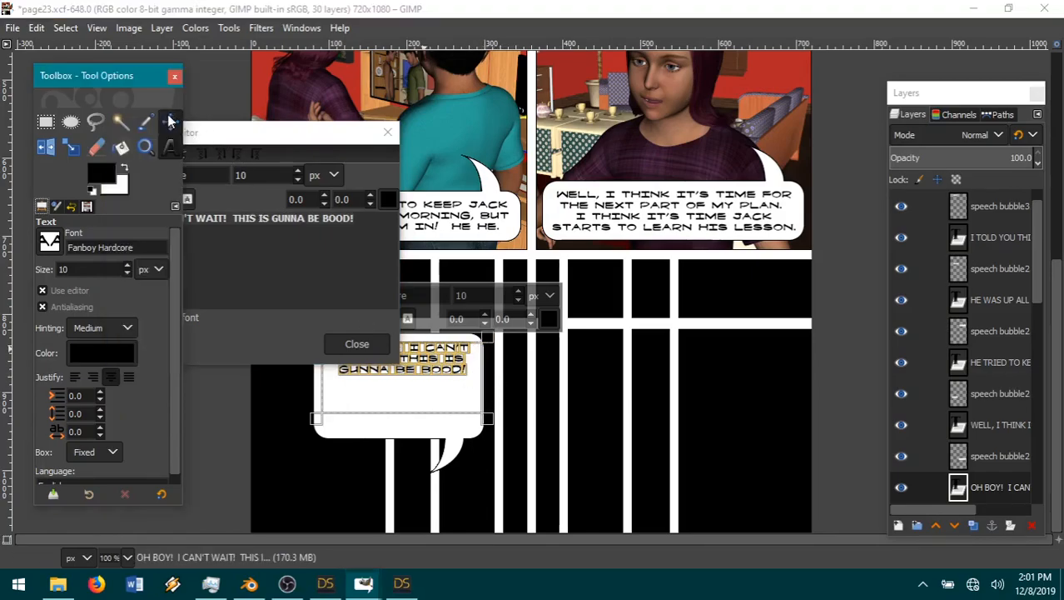
scroll(1012, 392, down, 3)
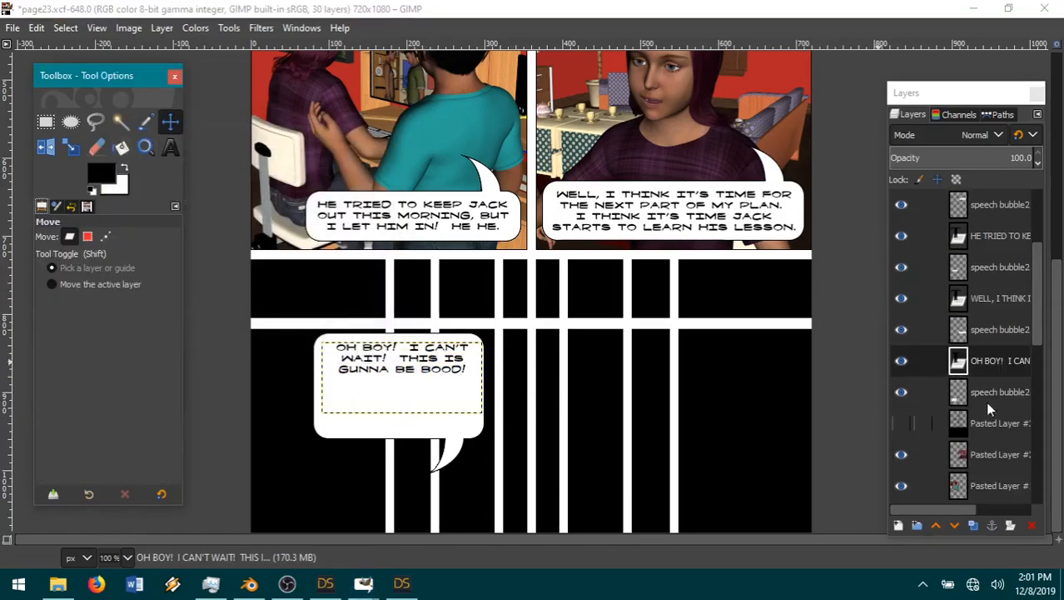
click(1010, 392)
mouse_move(343, 413)
mouse_down()
mouse_move(357, 417)
mouse_move(348, 396)
mouse_up()
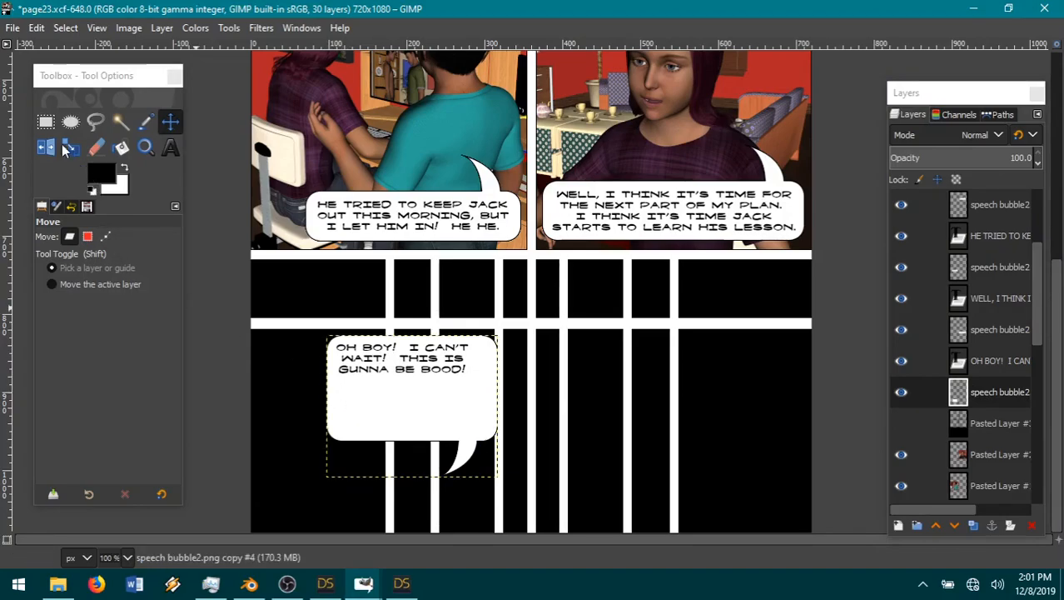
Step: Cut away the lower part of the speech bubble including its tail with a 314 × 190 px rectangular selection, then deselect
click(46, 122)
drag(313, 367, 558, 514)
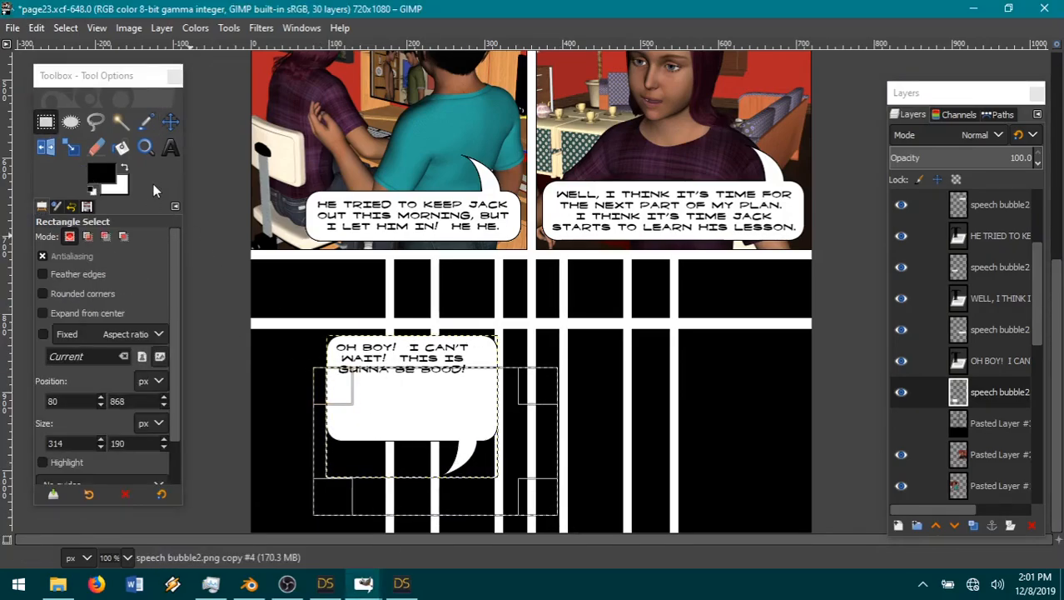
click(38, 27)
click(65, 117)
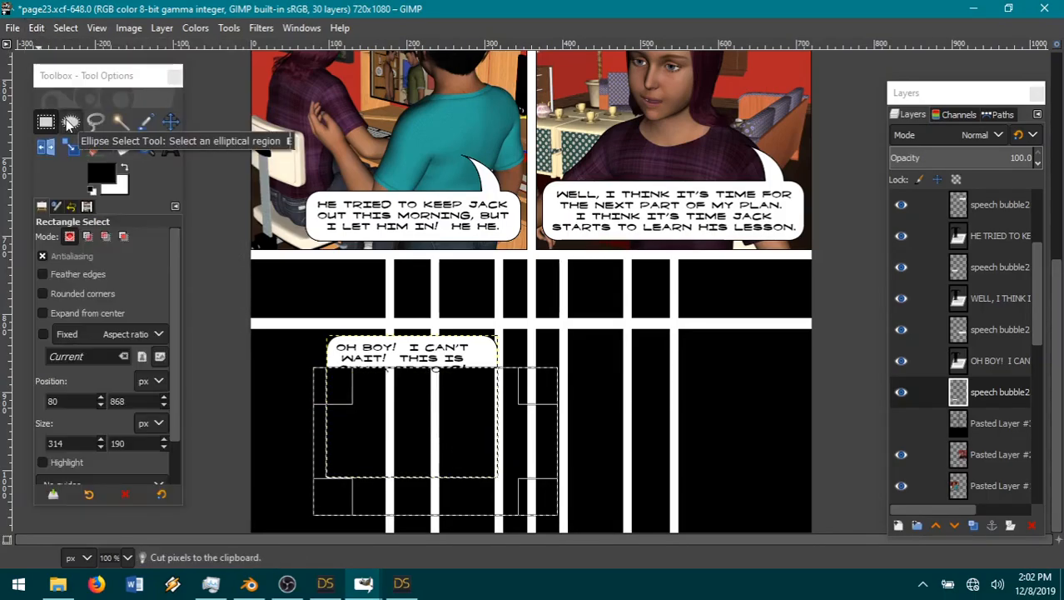
click(66, 28)
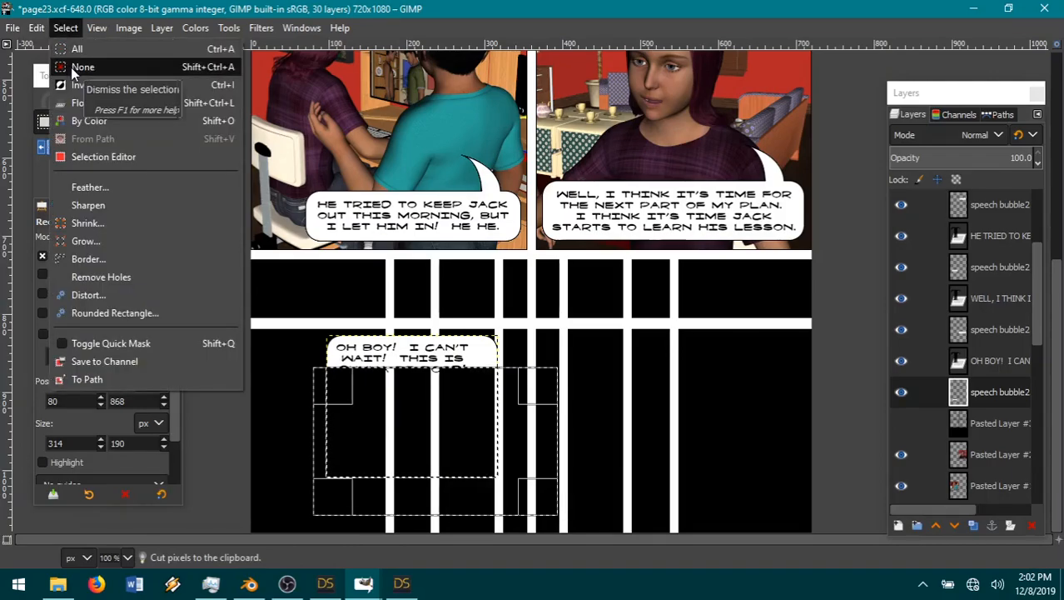
click(84, 66)
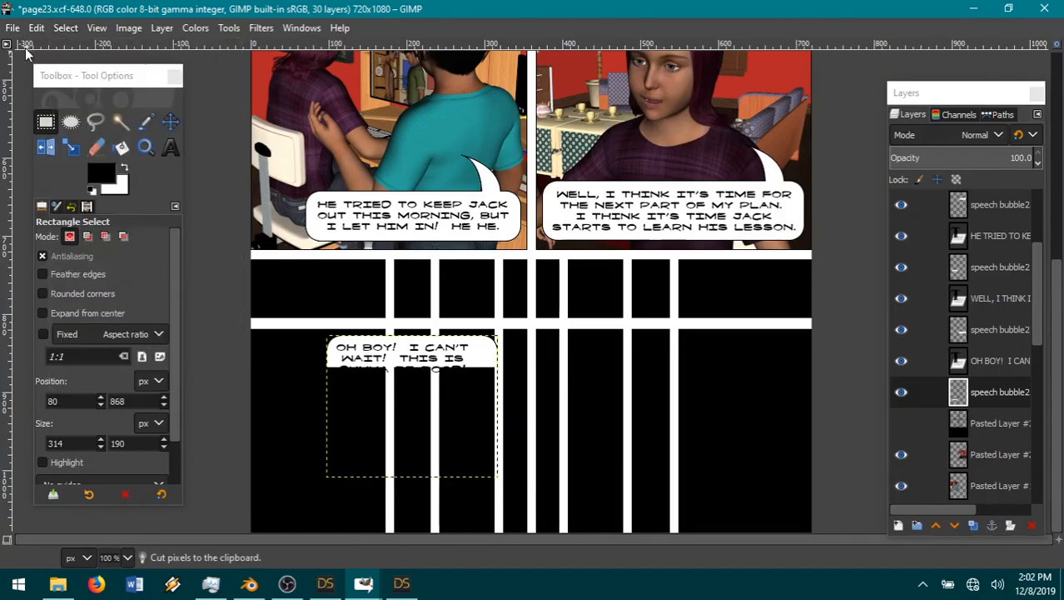
Step: Copy the remaining bubble top, paste it as a new layer, and flip the copy vertically
key(ctrl+c)
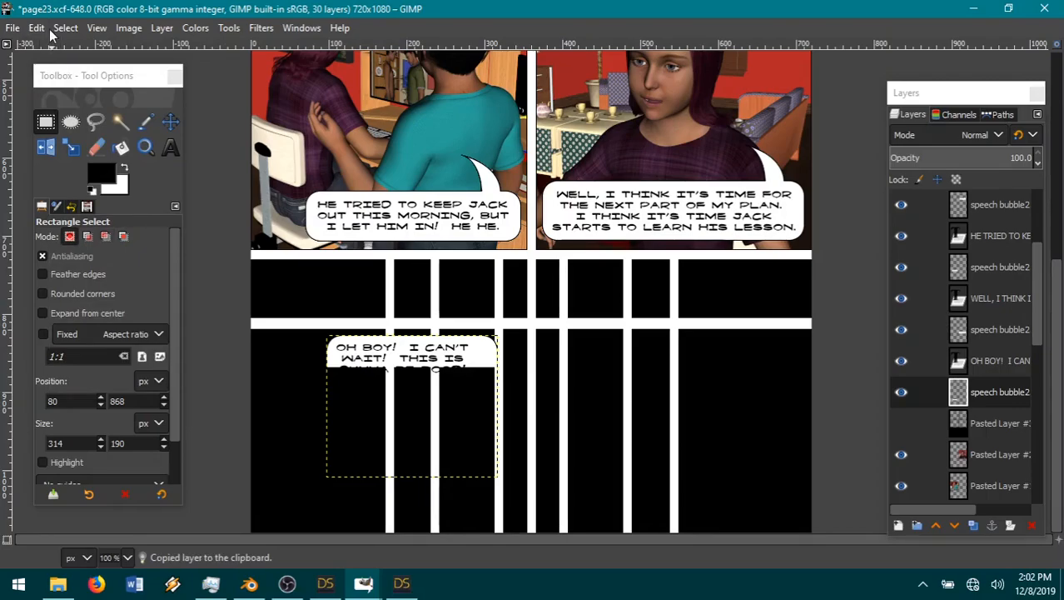
click(39, 27)
mouse_move(93, 242)
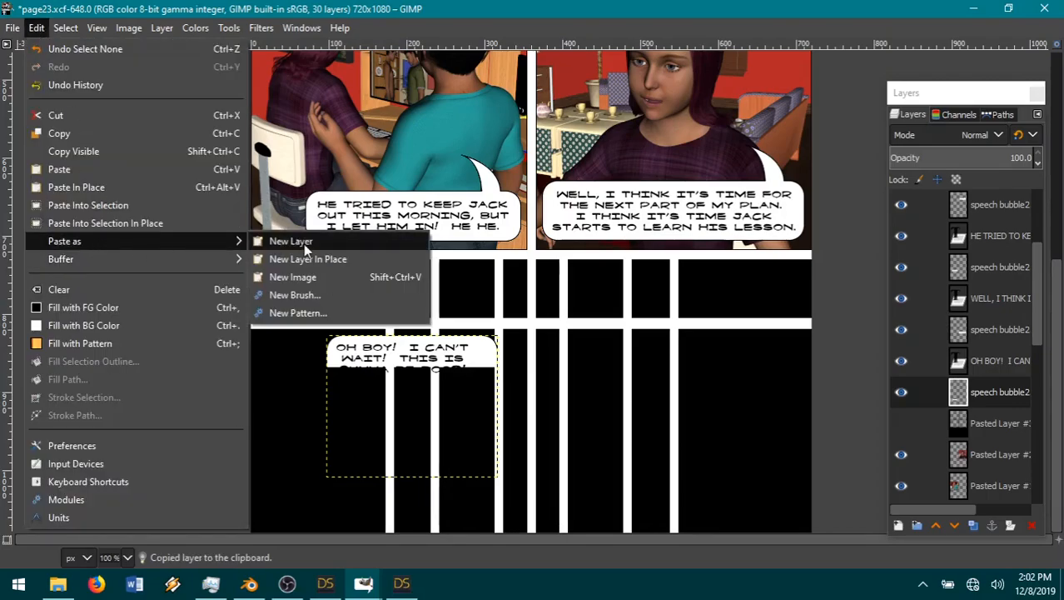
click(302, 245)
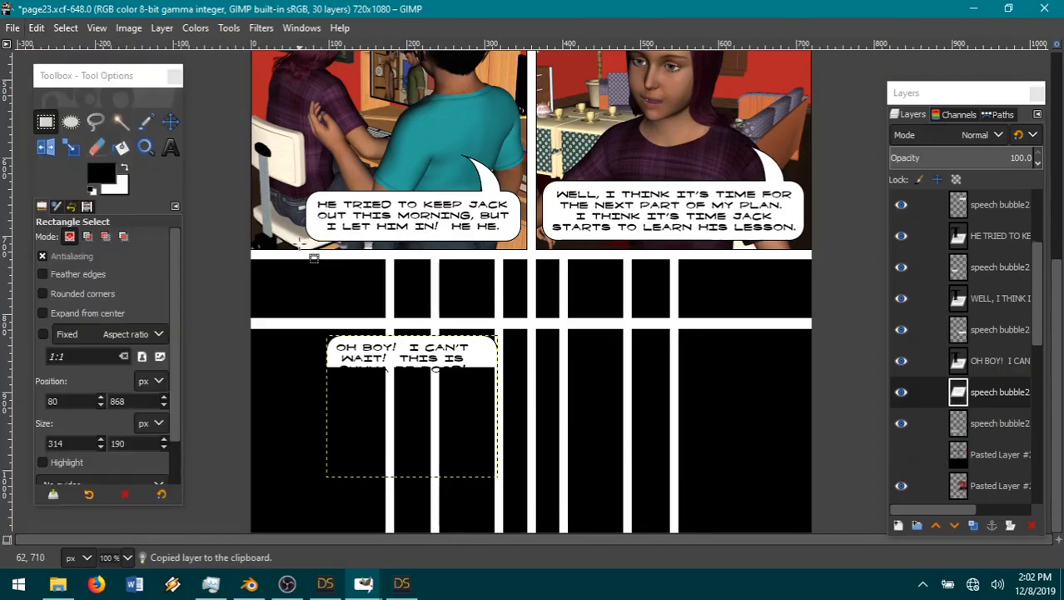
click(163, 28)
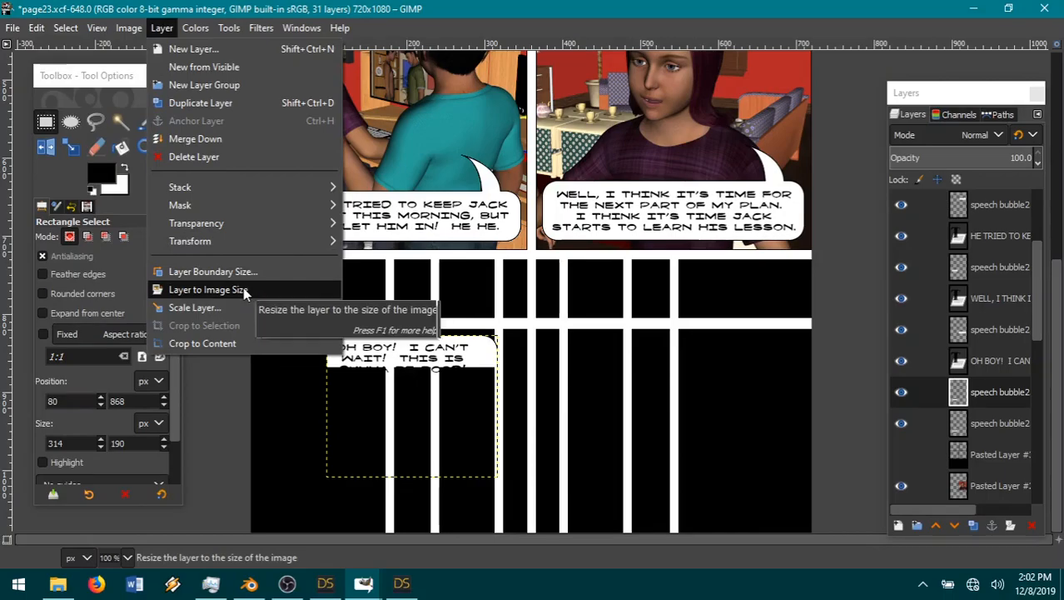
mouse_move(222, 241)
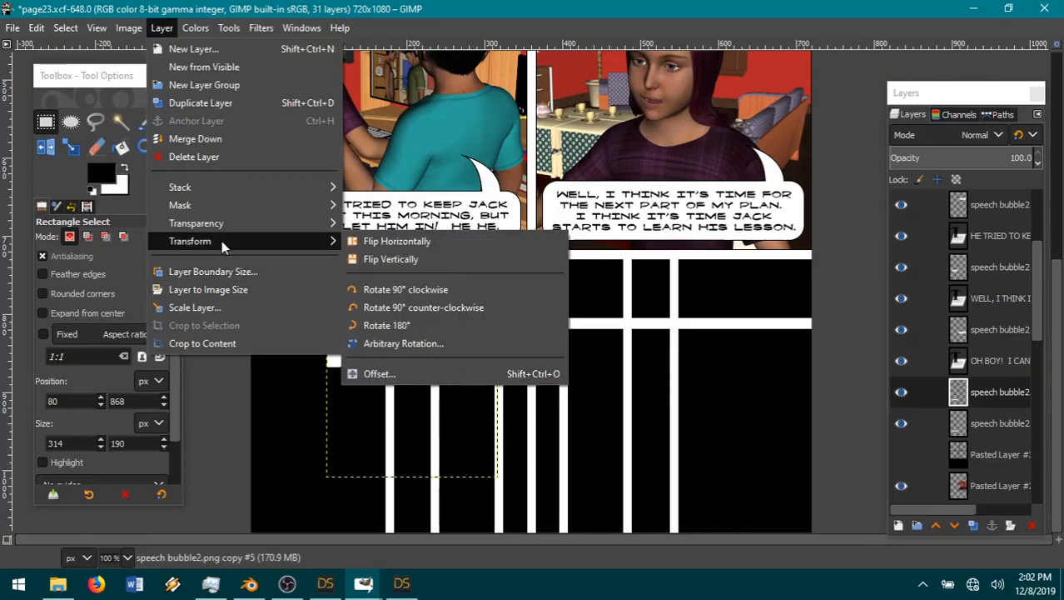
click(415, 261)
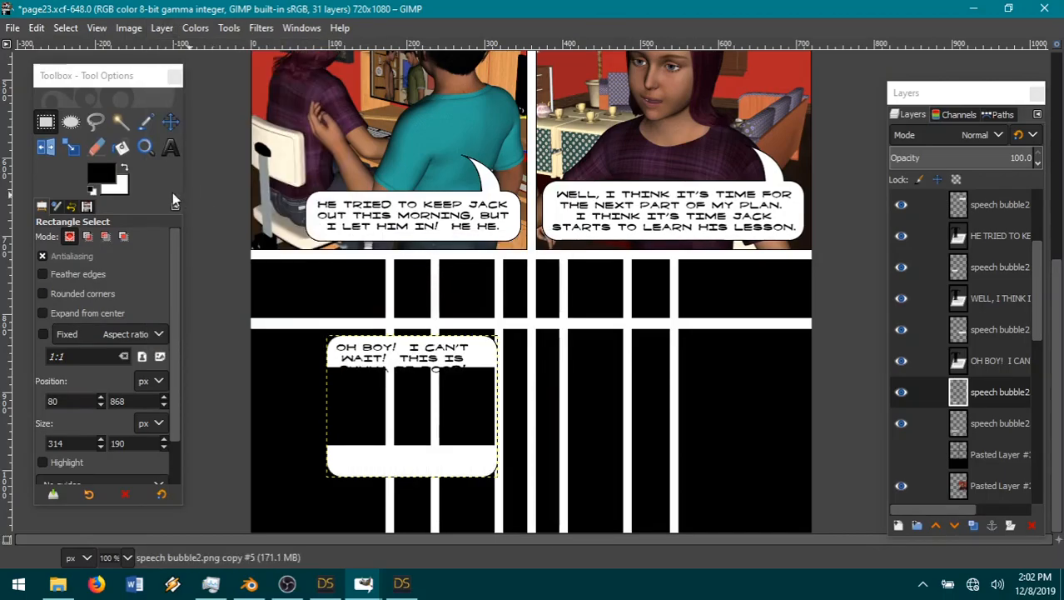
Step: Move the flipped copy up to close the bubble just below the lettering, and merge it down into the original bubble layer
click(171, 124)
drag(409, 470, 422, 392)
click(992, 455)
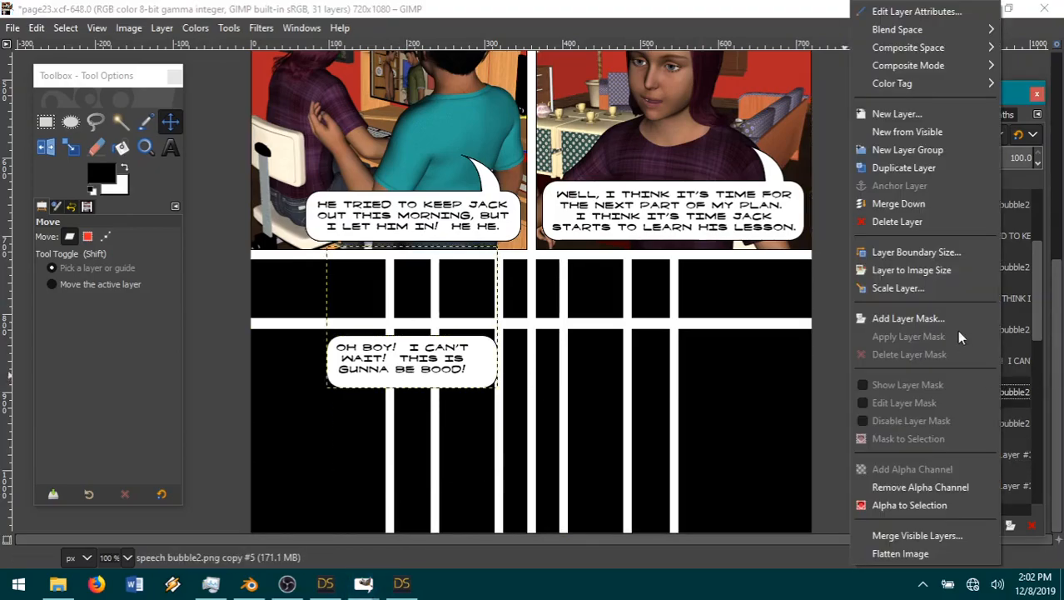
click(913, 203)
Step: Cut off the bubble's right end with a 122 × 136 px rectangular selection, then deselect
click(46, 123)
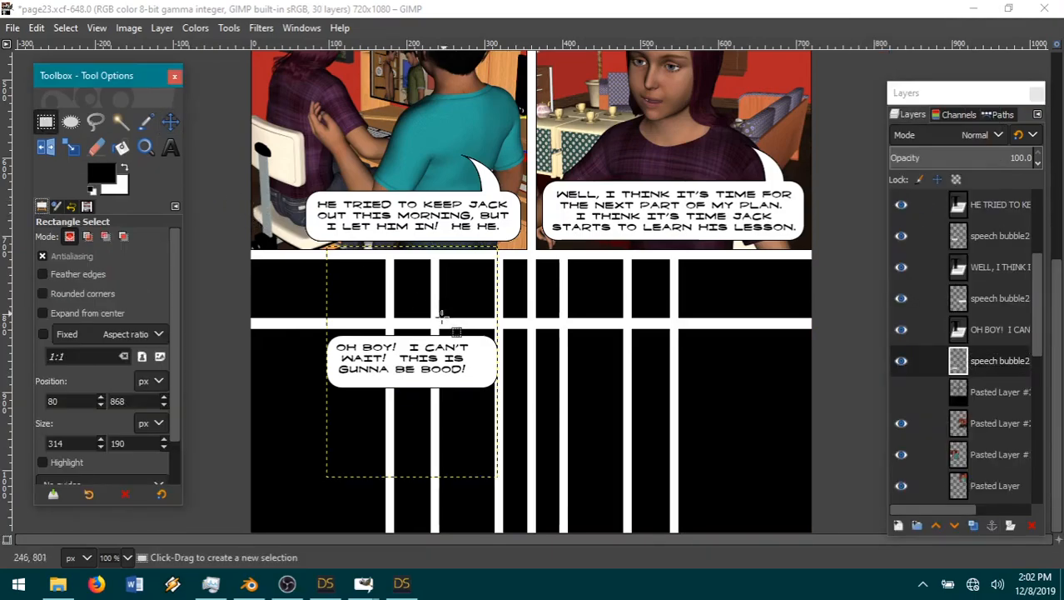
drag(463, 318, 557, 422)
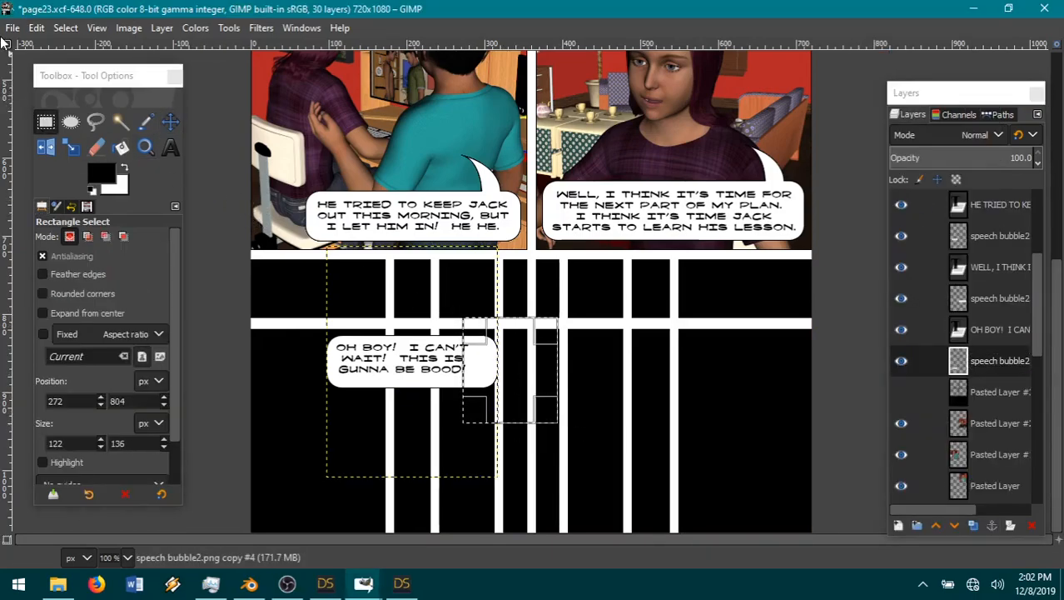
click(36, 28)
click(83, 109)
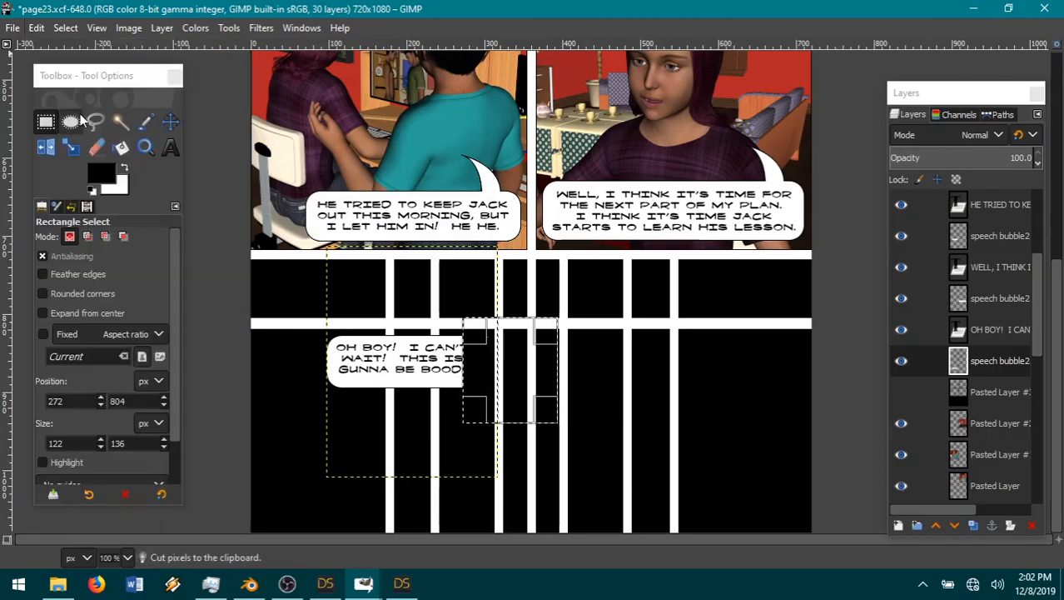
click(66, 28)
click(66, 62)
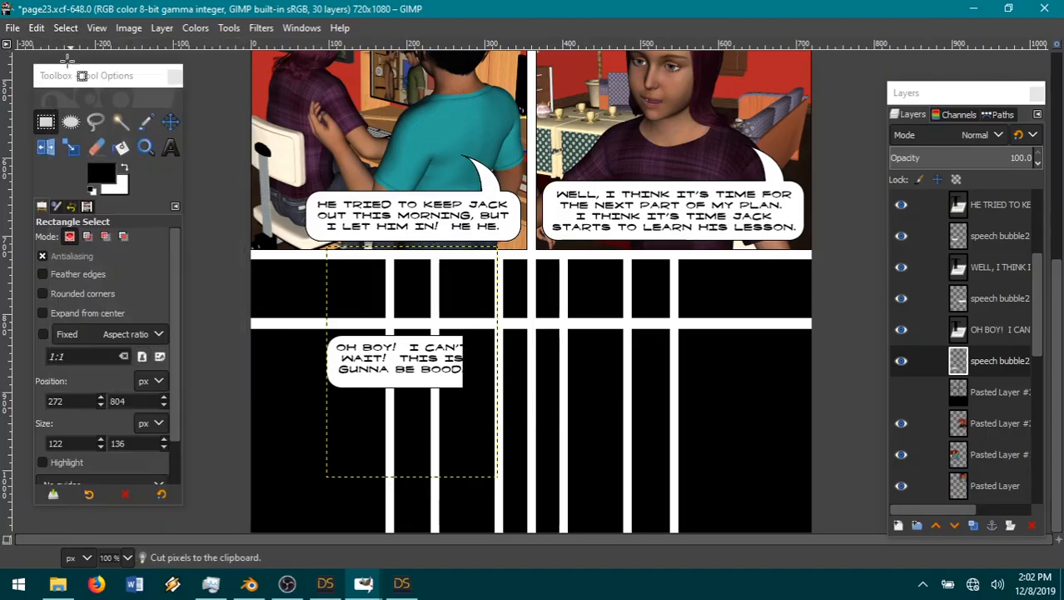
Step: Paste the cut bubble end as a new layer, fit it closer to the lettering to shorten the bubble, and merge it down
click(38, 29)
mouse_move(75, 240)
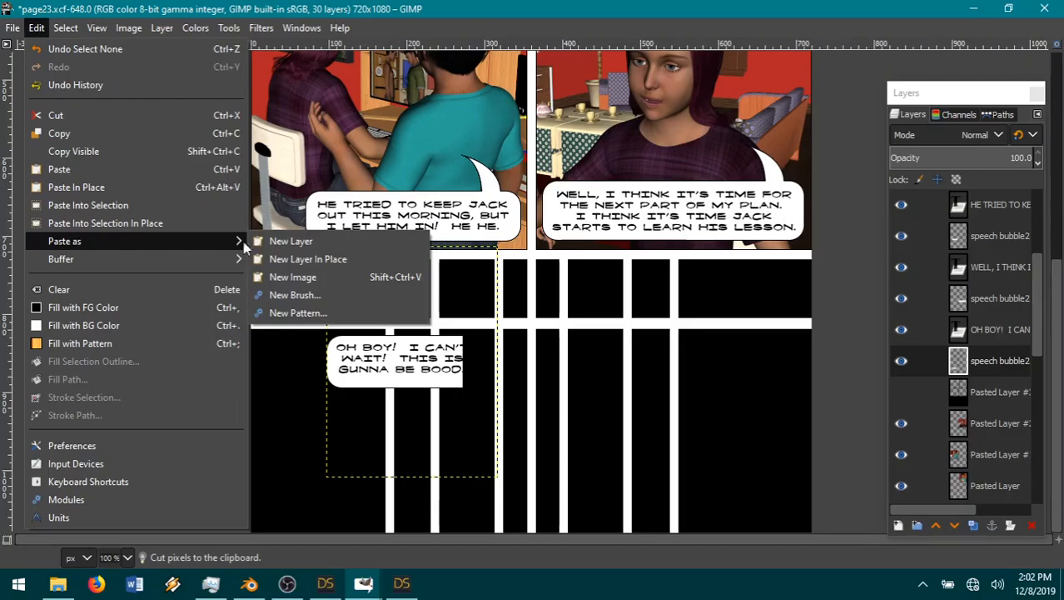
click(287, 259)
click(170, 123)
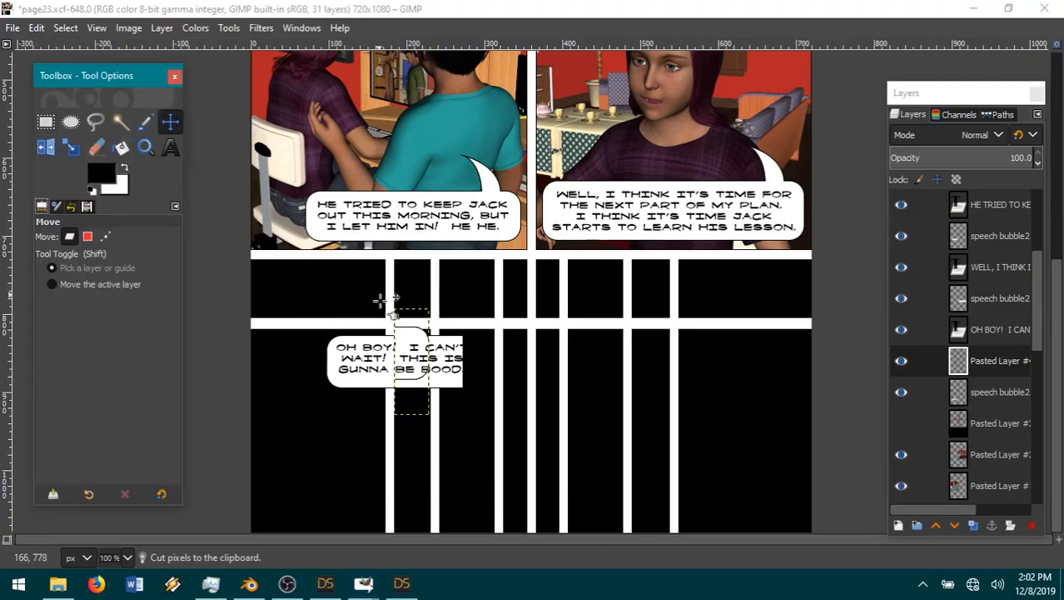
drag(412, 348, 479, 389)
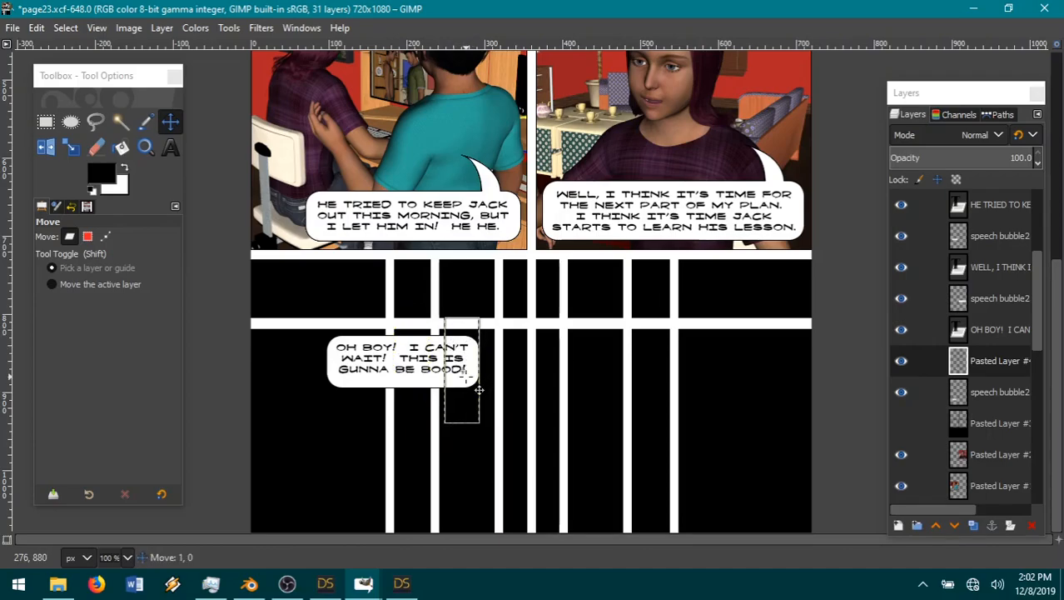
drag(479, 389, 463, 396)
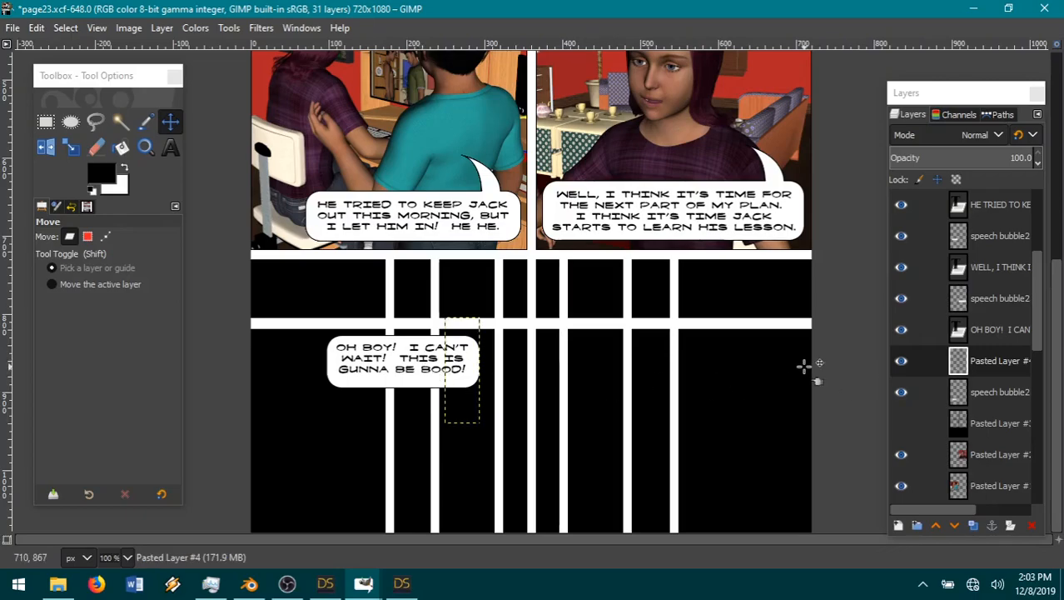
right_click(974, 364)
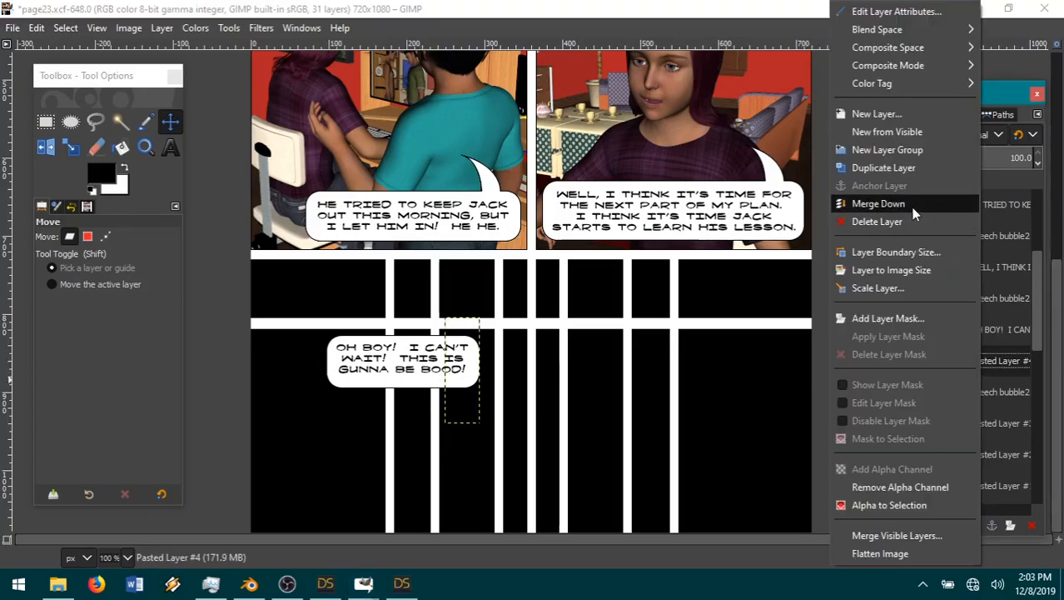
click(879, 205)
Step: Move the shortened speech bubble and its "OH BOY!" lettering to the bottom-left corner of the page, centring the text in the bubble
drag(394, 393, 322, 543)
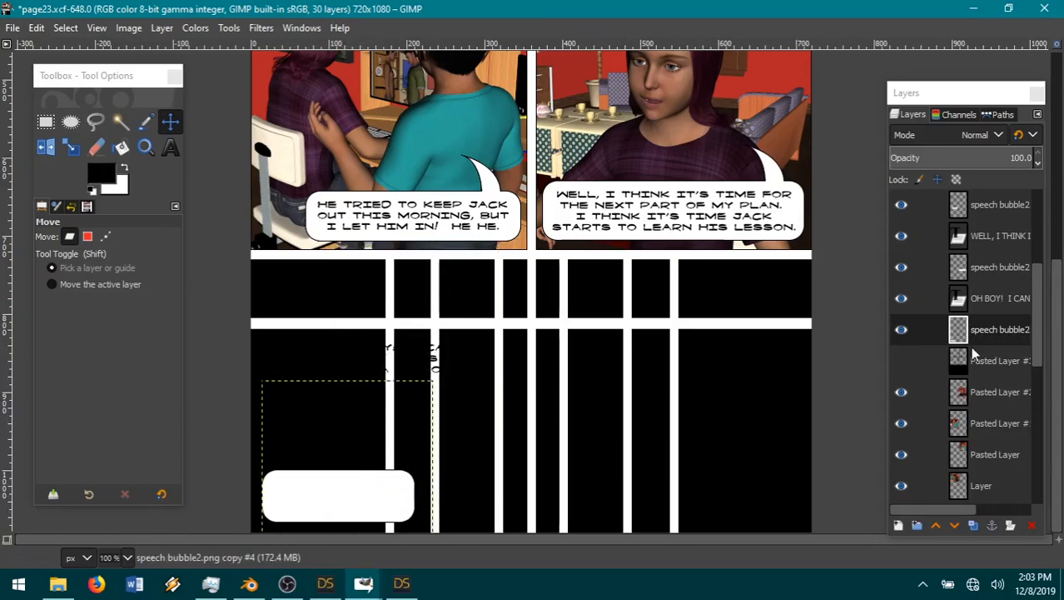
click(983, 300)
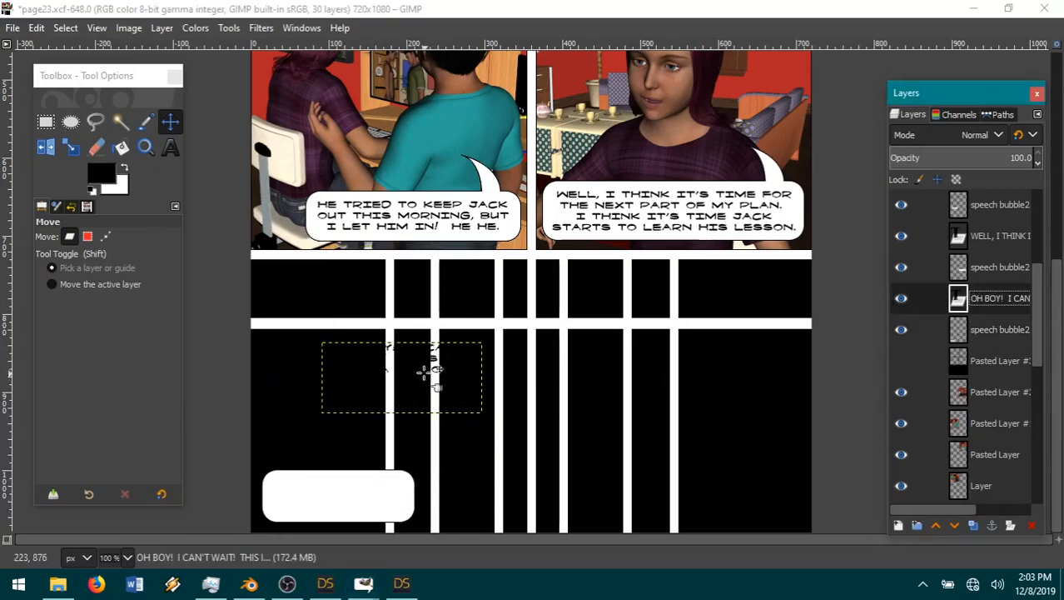
drag(424, 369, 369, 521)
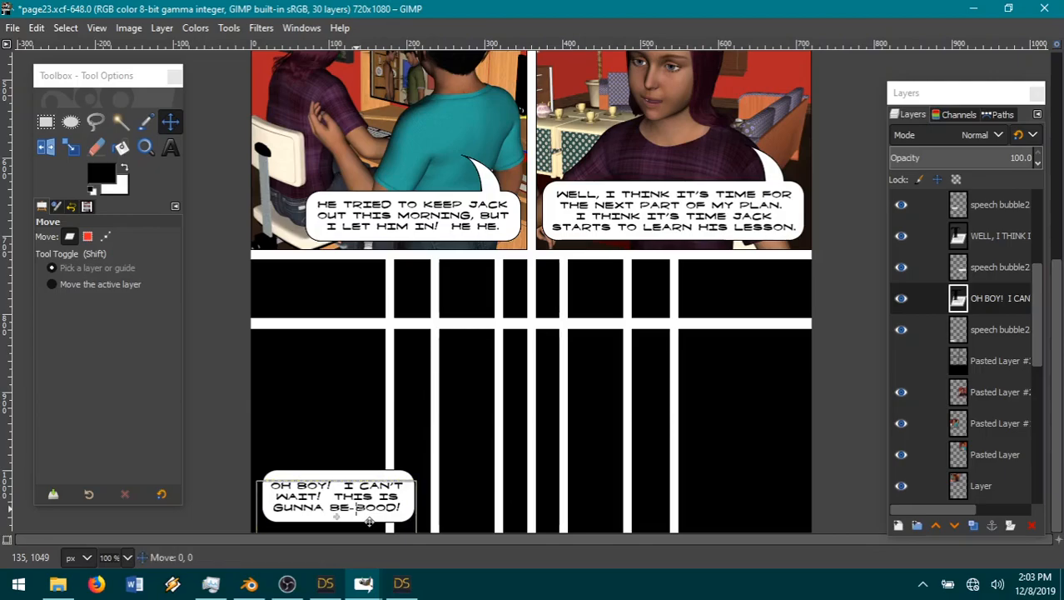
drag(369, 521, 369, 521)
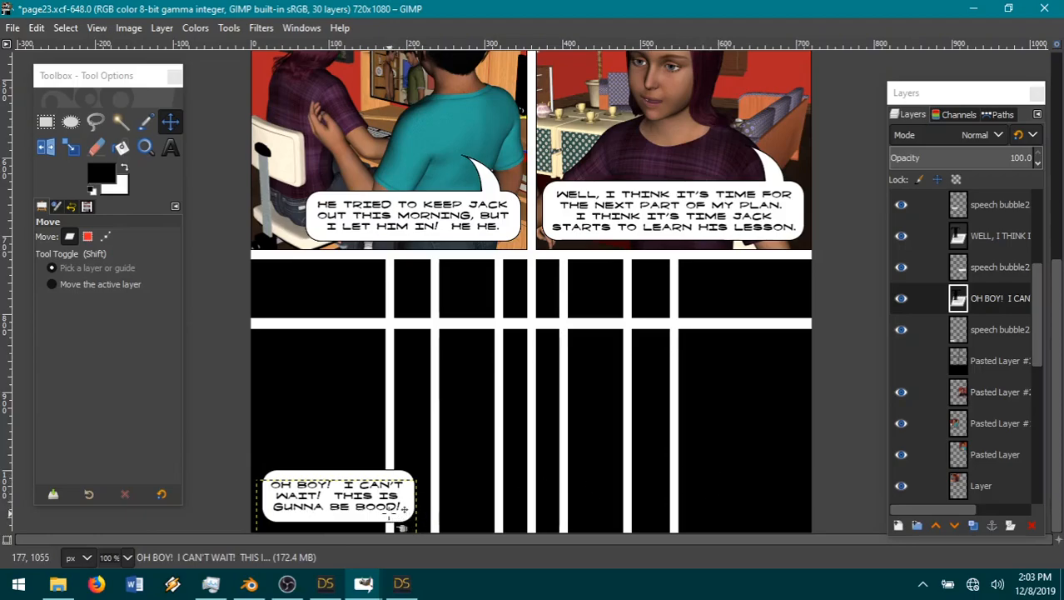
drag(401, 523, 403, 523)
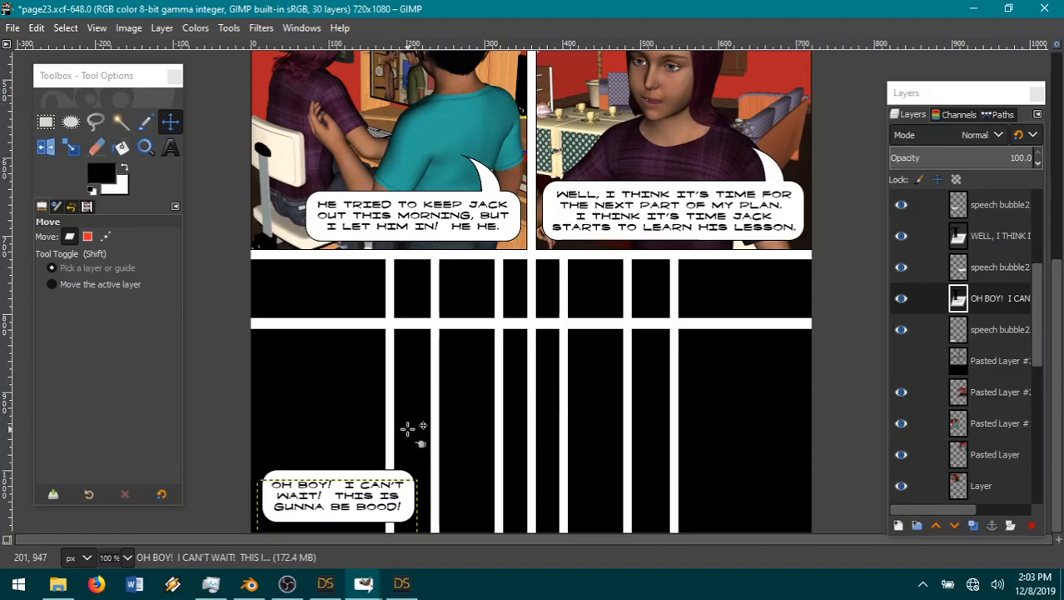
Step: Switch to the second DAZ Studio instance
click(402, 583)
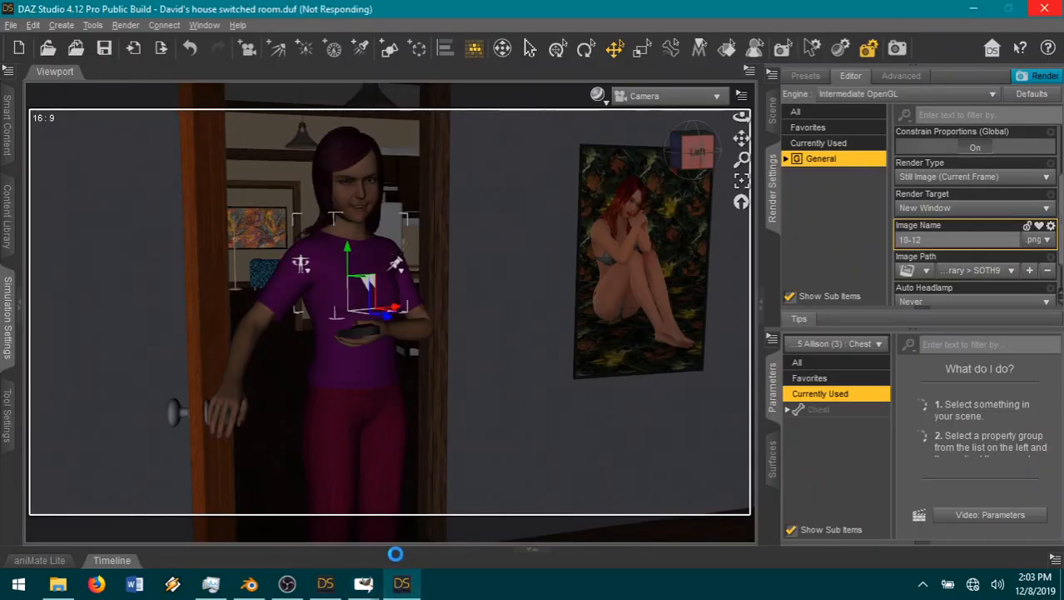
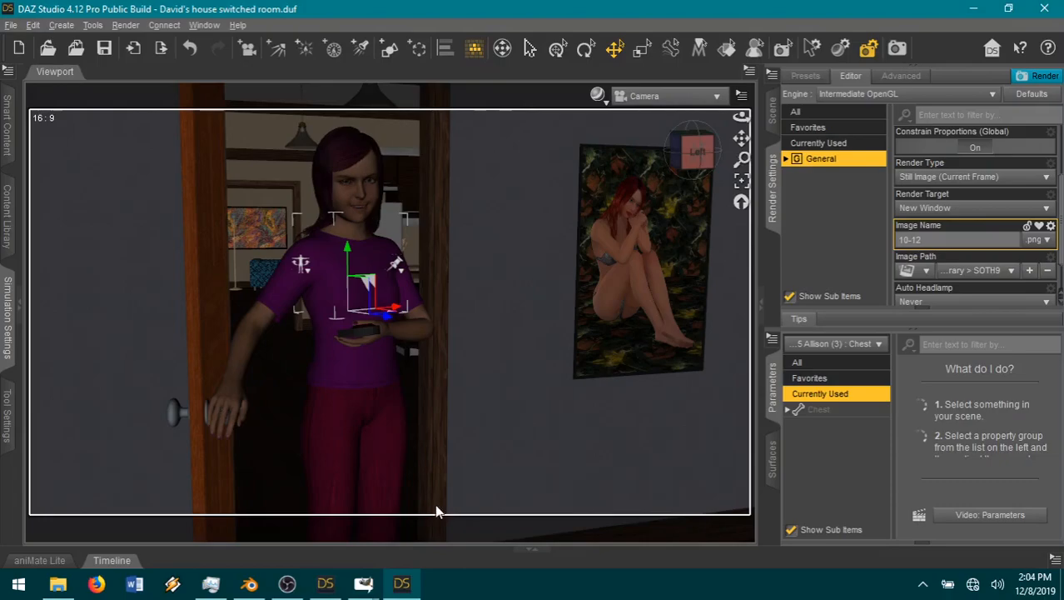
mouse_move(363, 586)
click(601, 523)
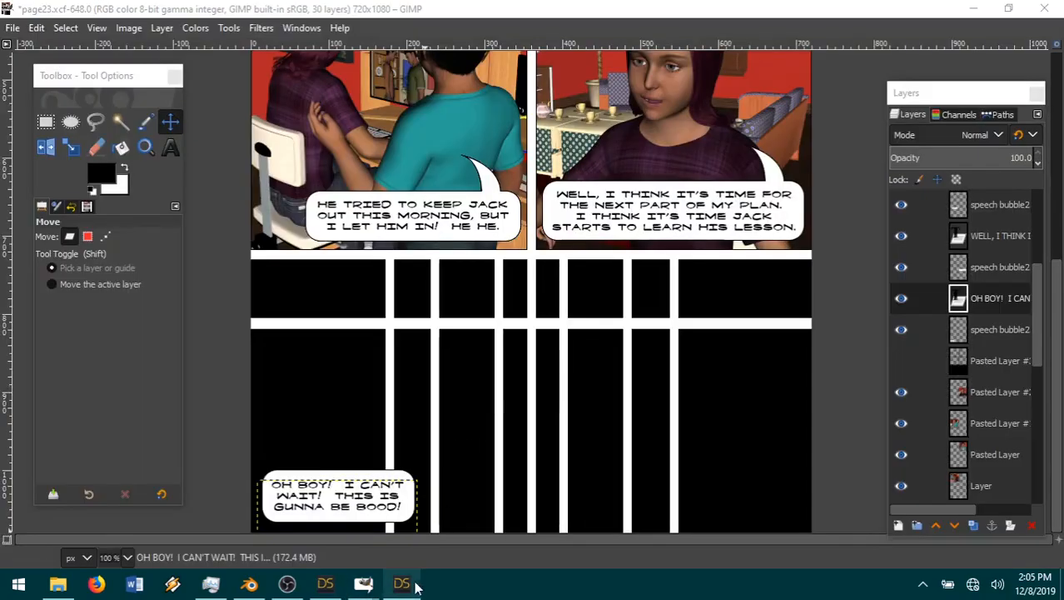
mouse_move(406, 586)
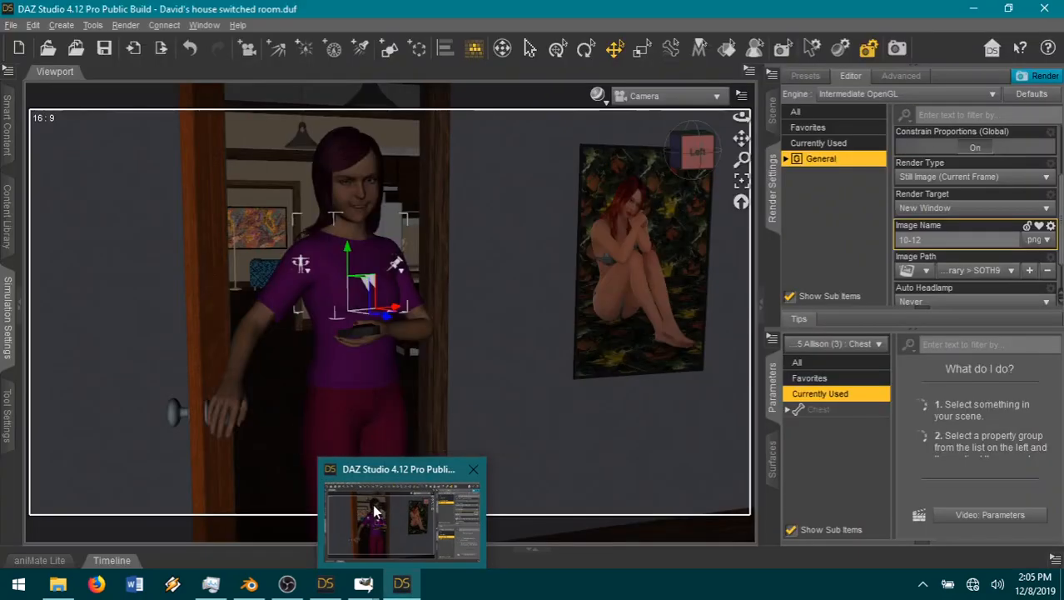
click(374, 500)
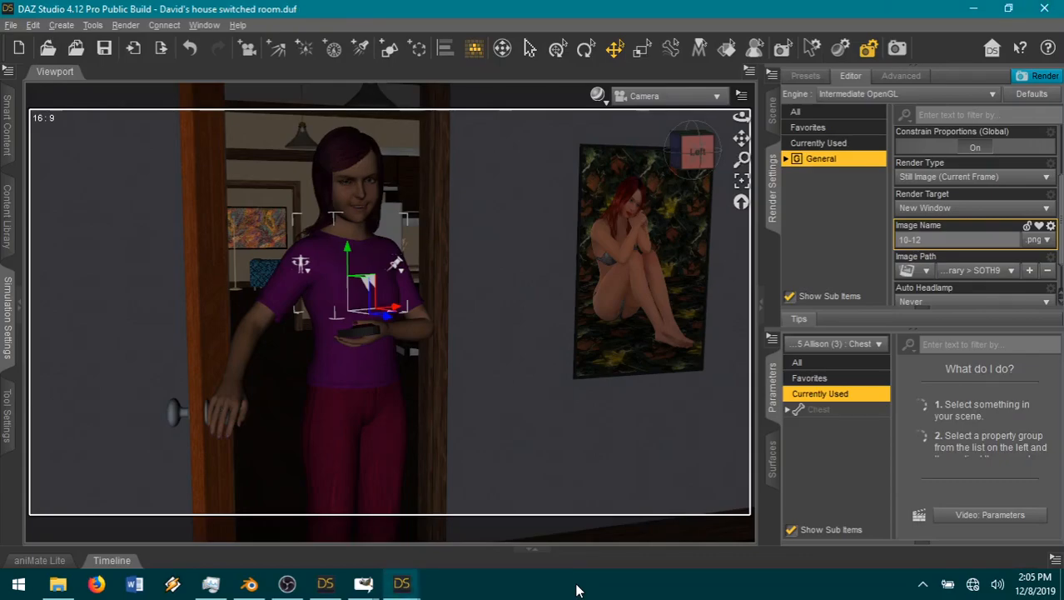
Step: Inspect the finished render of the woman in the doorway and save it as 10-12 in PNG format to the SOTH9 folder
click(402, 583)
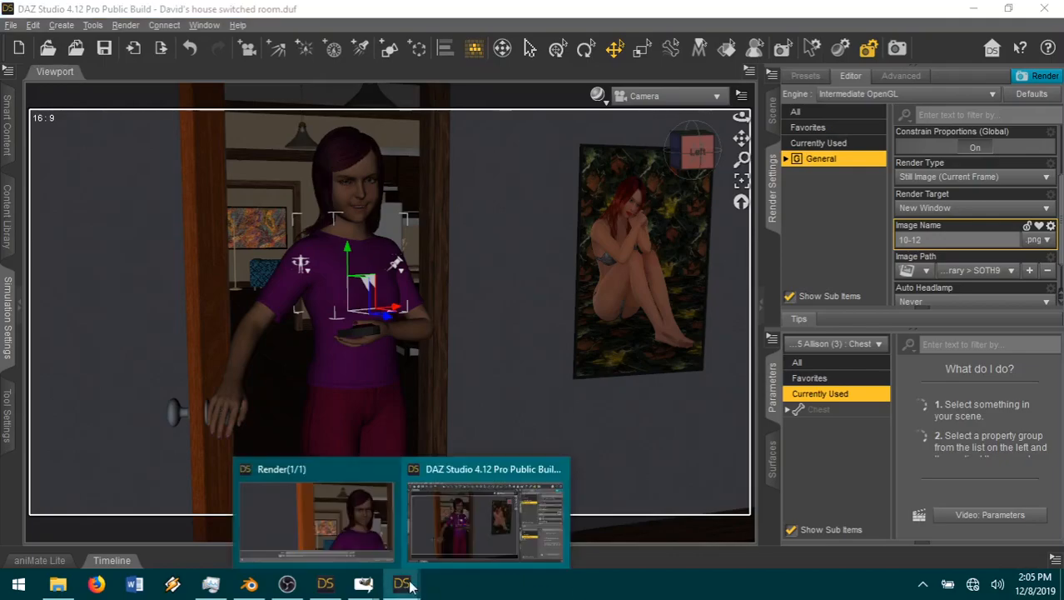
click(326, 526)
drag(437, 439, 723, 425)
scroll(723, 425, down, 2)
click(863, 492)
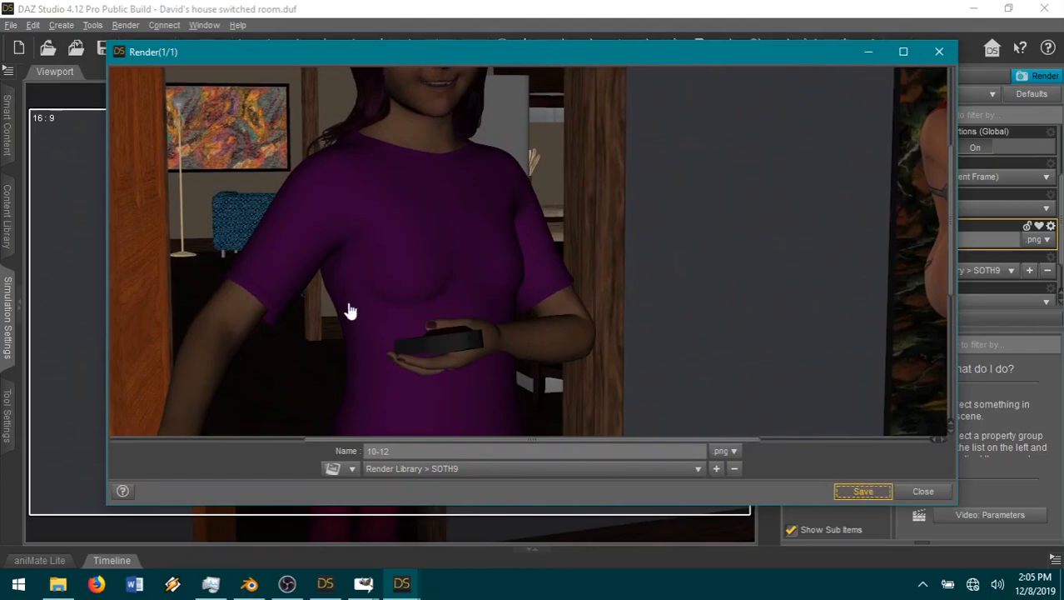
Step: Switch to the page23.xcf image in GIMP and open 10-12.png from the SOTH9 folder as a new layer
mouse_move(363, 581)
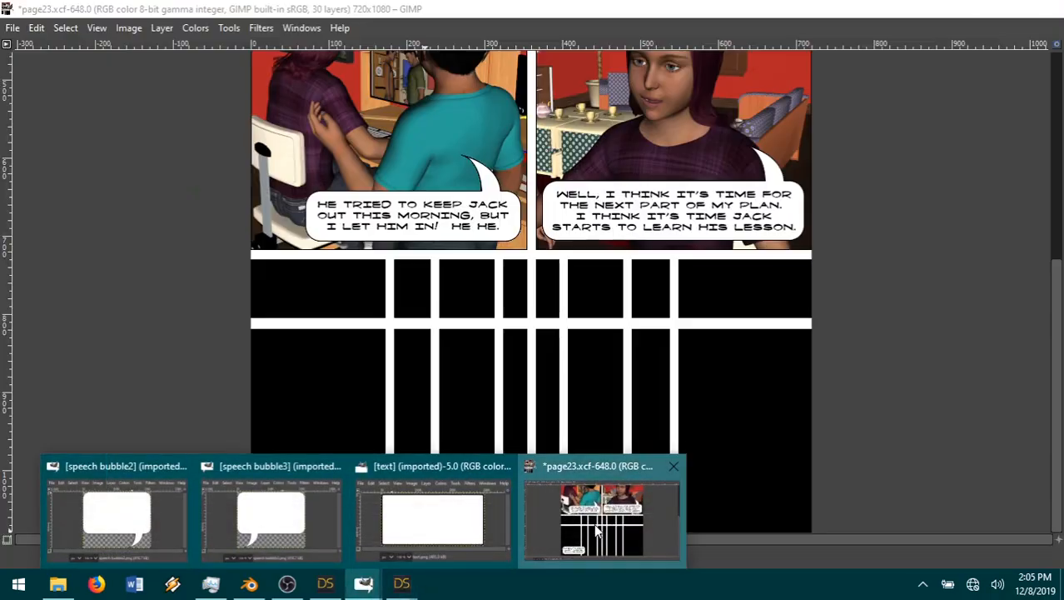
click(598, 529)
click(12, 27)
click(50, 100)
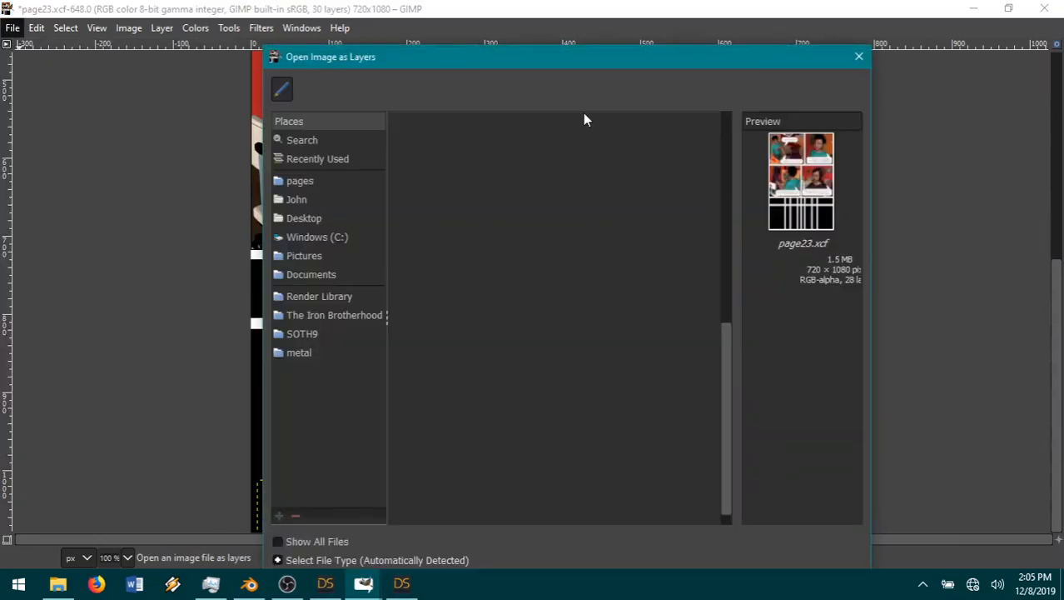
click(604, 90)
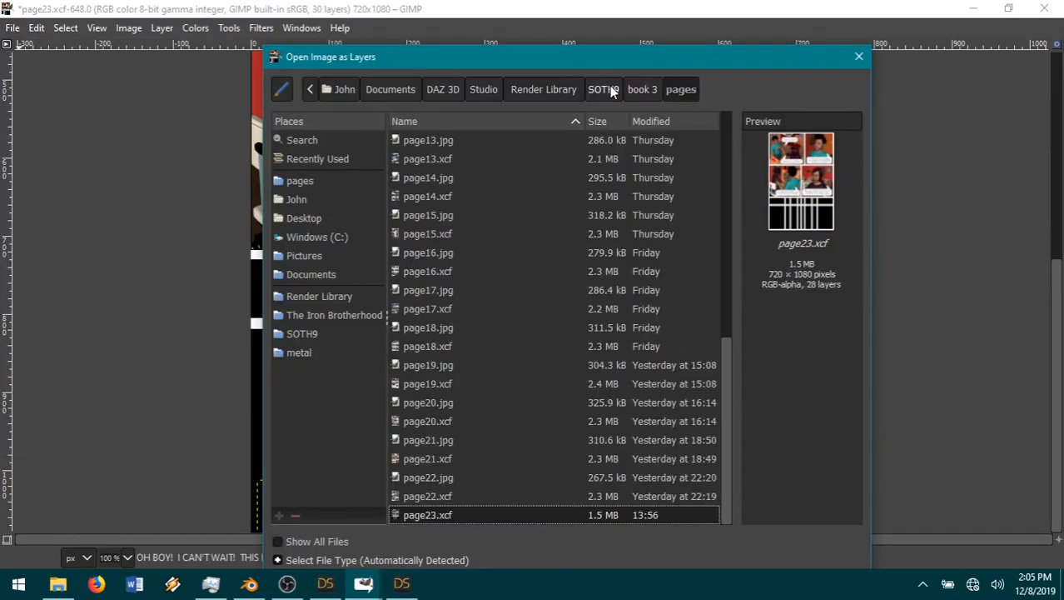
click(427, 309)
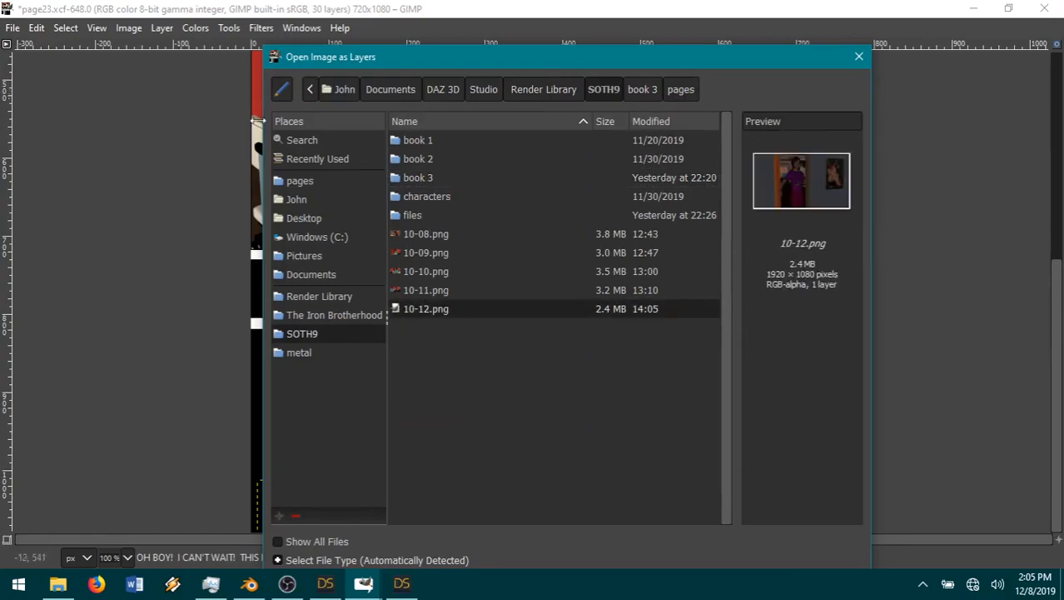
double_click(419, 310)
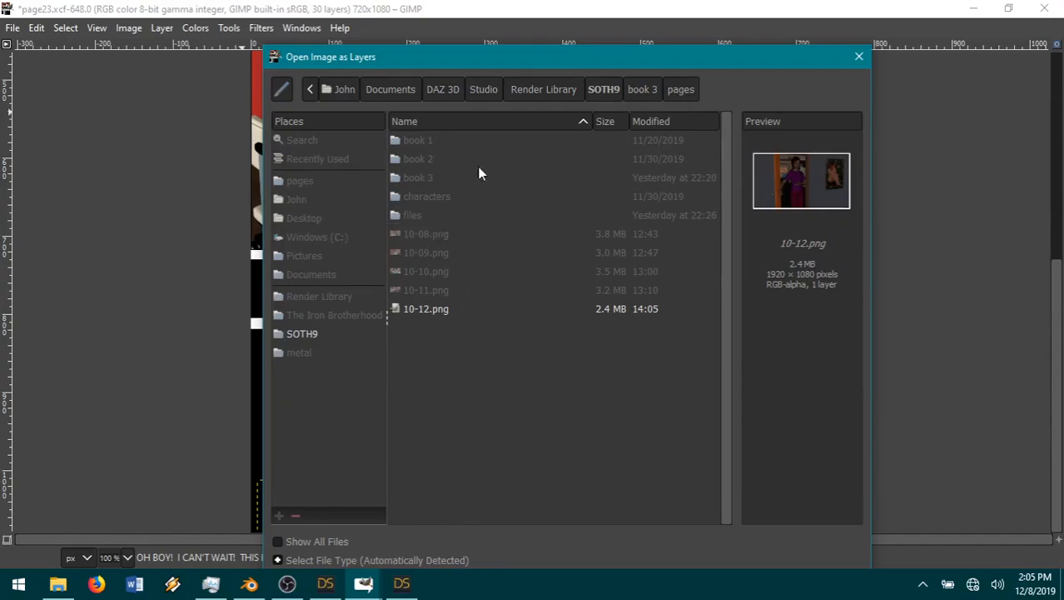
drag(471, 60, 404, 26)
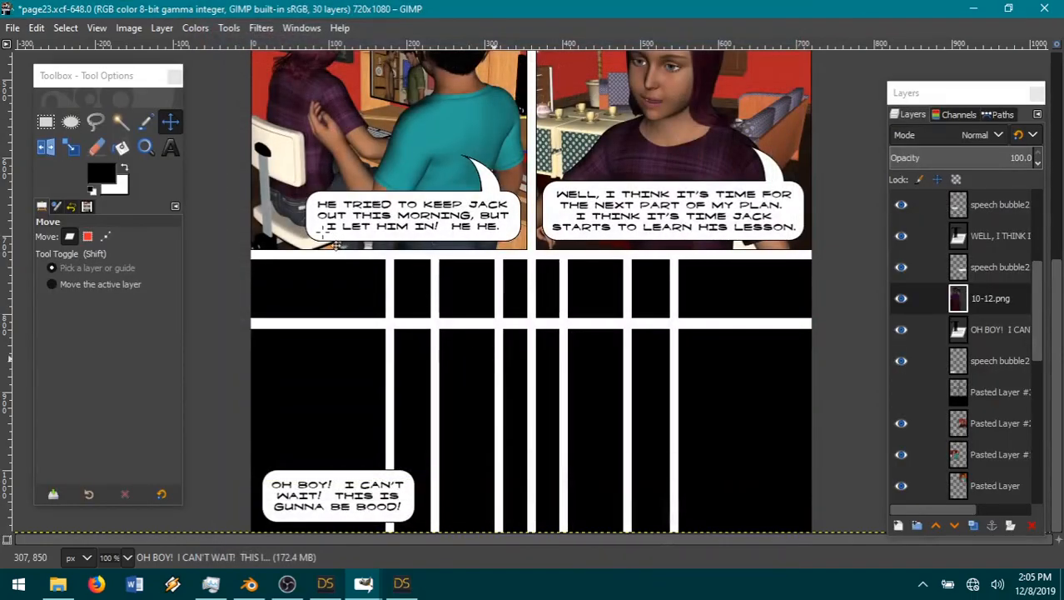
Step: Scale the 10-12.png layer down to 34% of its size
click(165, 30)
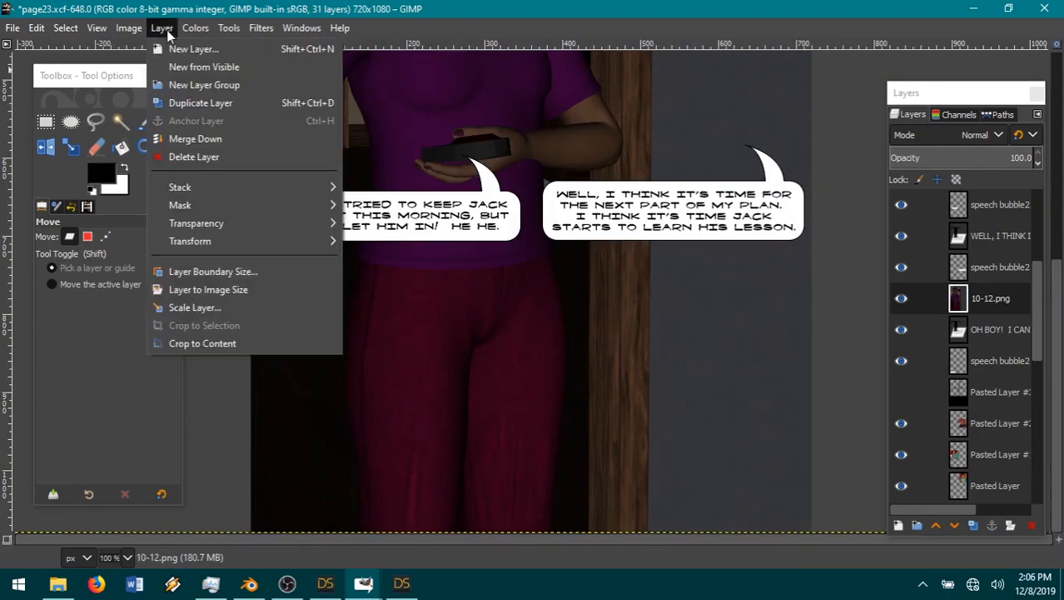
click(275, 310)
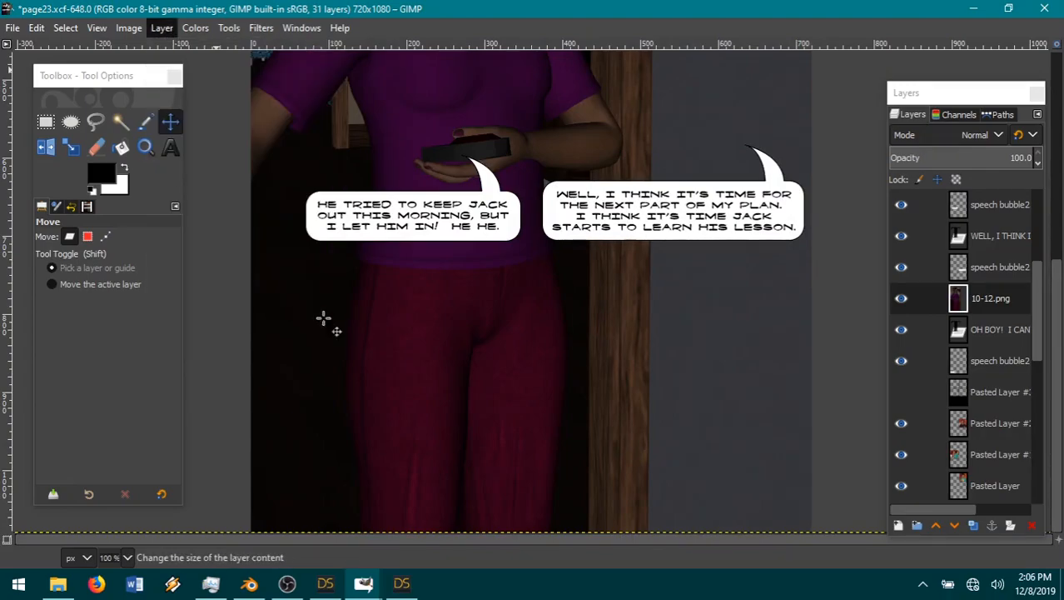
text(34)
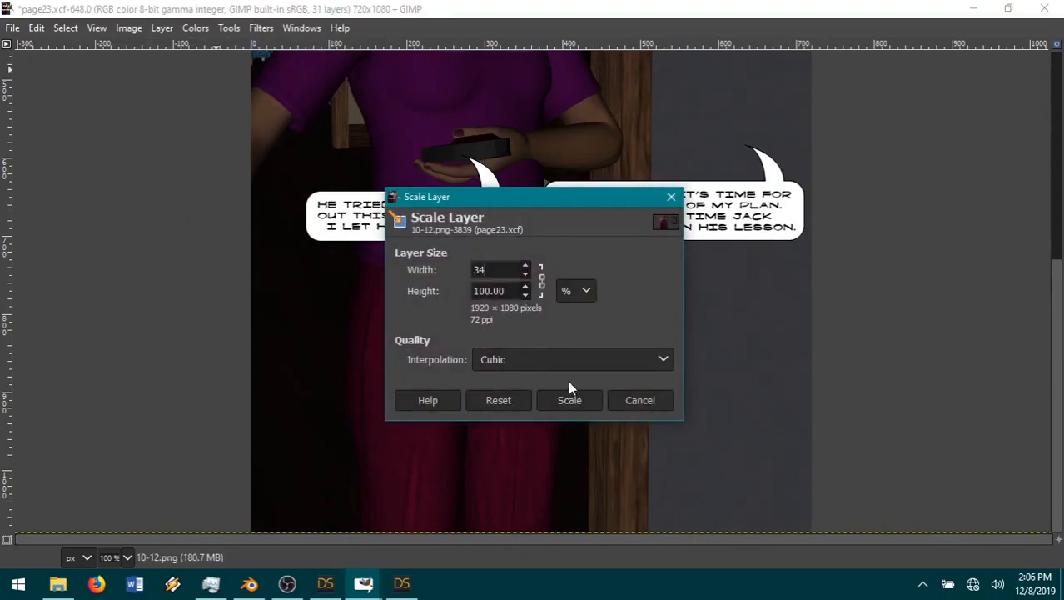
click(570, 400)
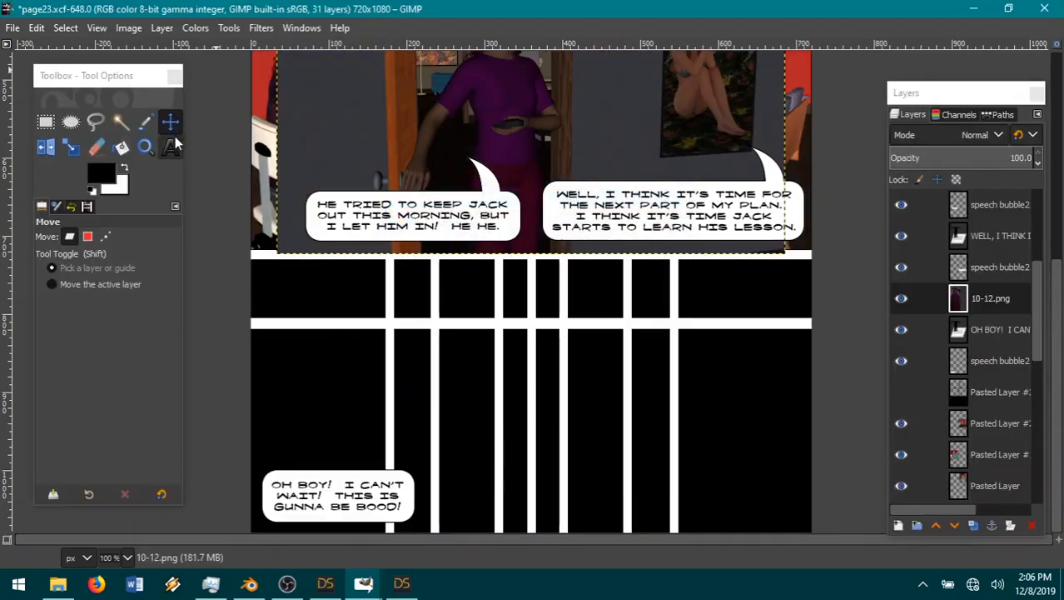
Step: Move the doorway image under the third panel row's upper border at the page's left, and place its layer beneath the lowest speech bubble2 layer
drag(500, 104, 389, 397)
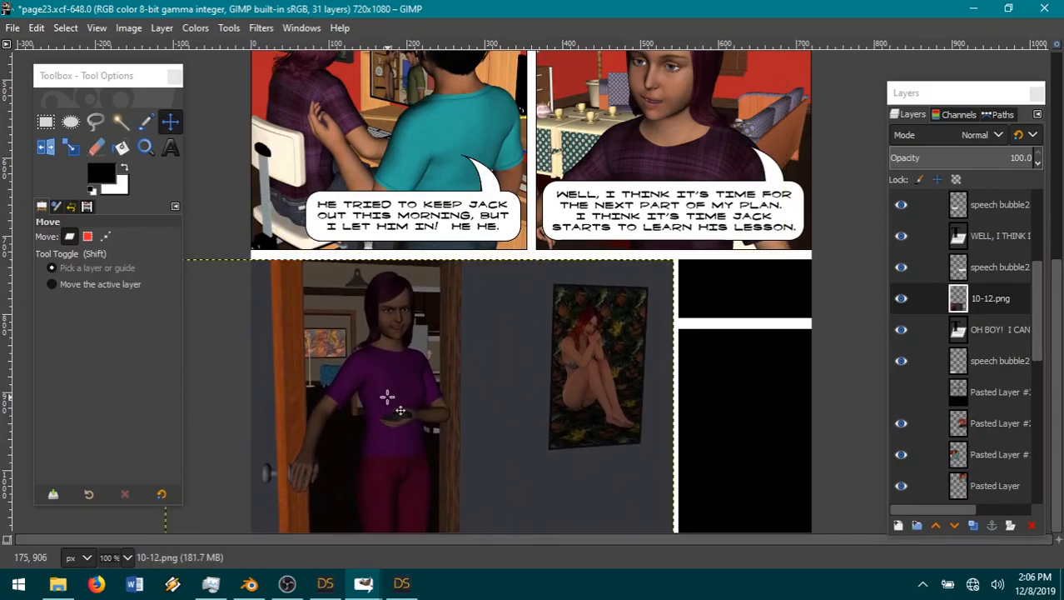
drag(970, 311, 987, 377)
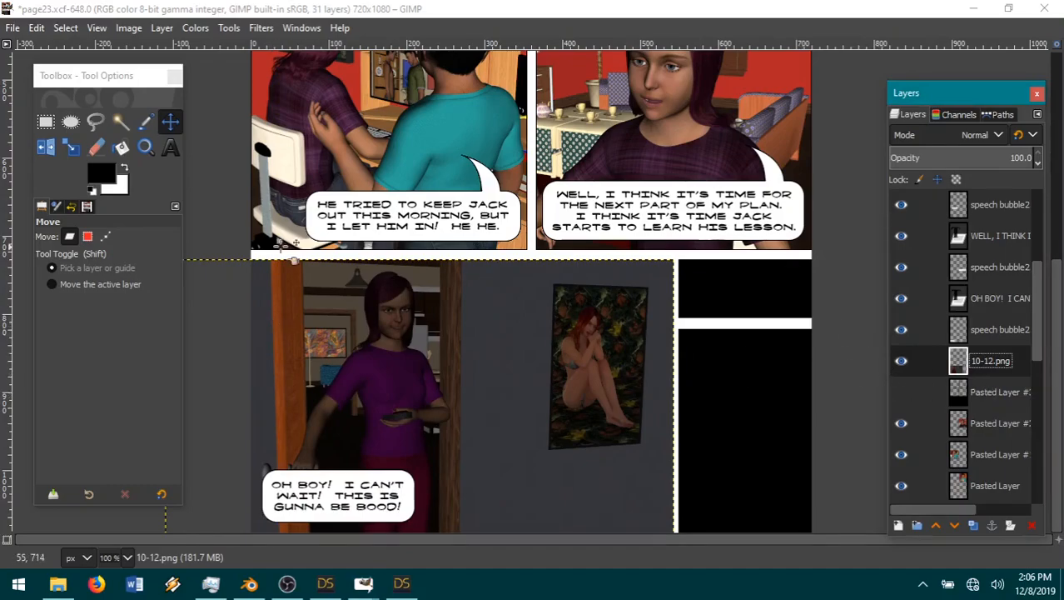
Step: Cut away the 10-12.png content right of the vertical guide at about 313 px using a 369 × 439 px rectangular selection, then deselect
click(901, 361)
click(45, 123)
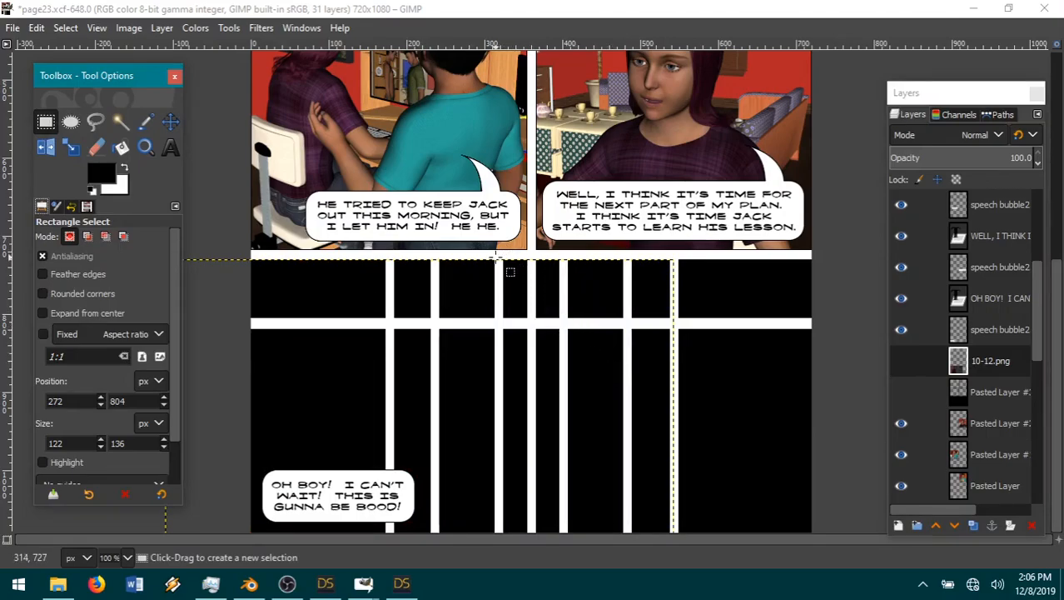
drag(497, 257, 787, 595)
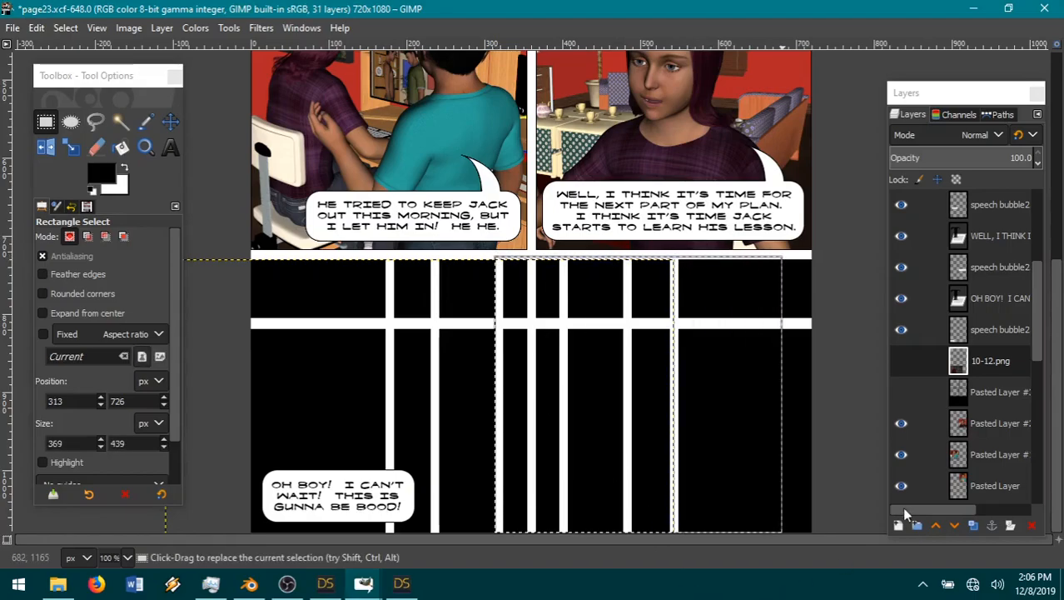
click(901, 361)
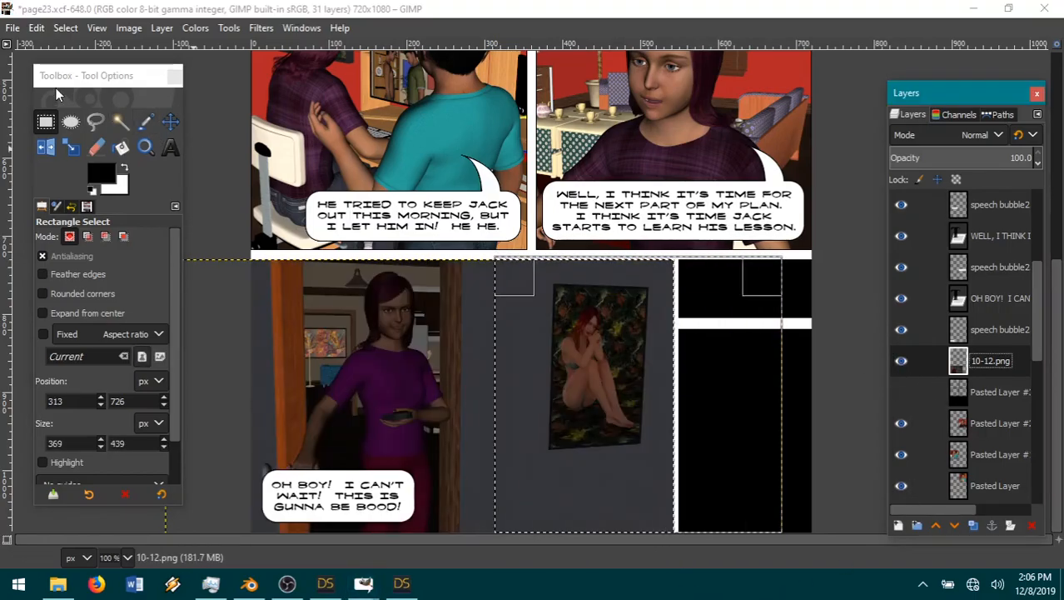
click(36, 27)
click(61, 110)
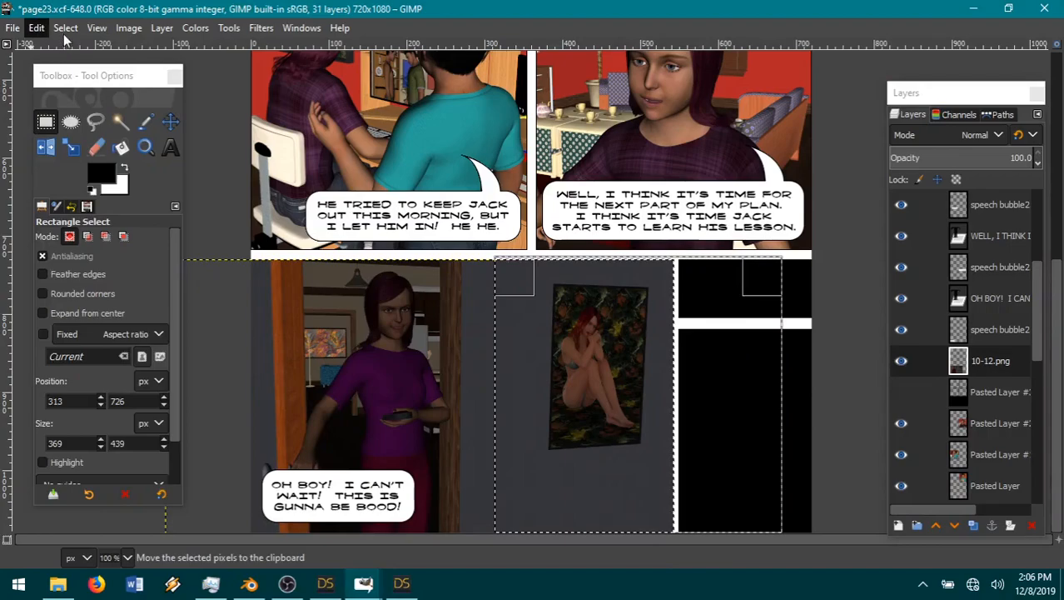
click(65, 28)
click(83, 66)
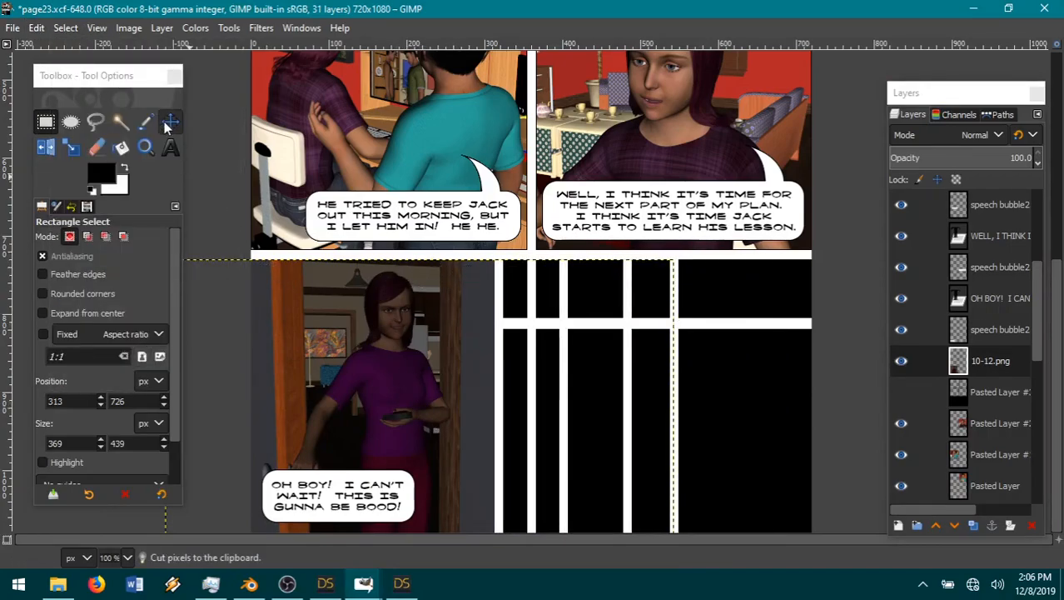
click(169, 122)
click(368, 388)
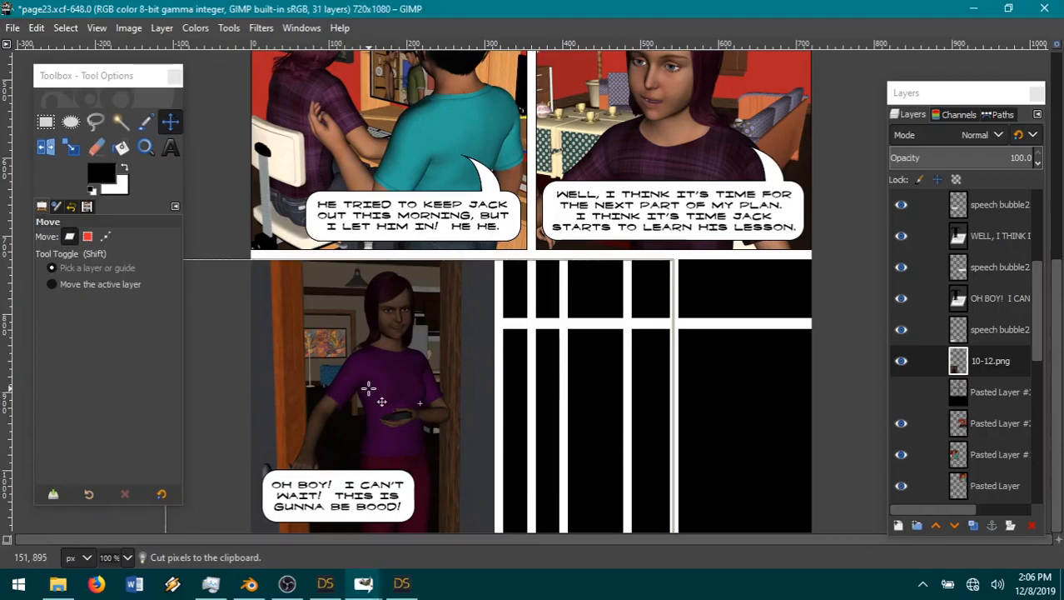
click(38, 28)
click(61, 48)
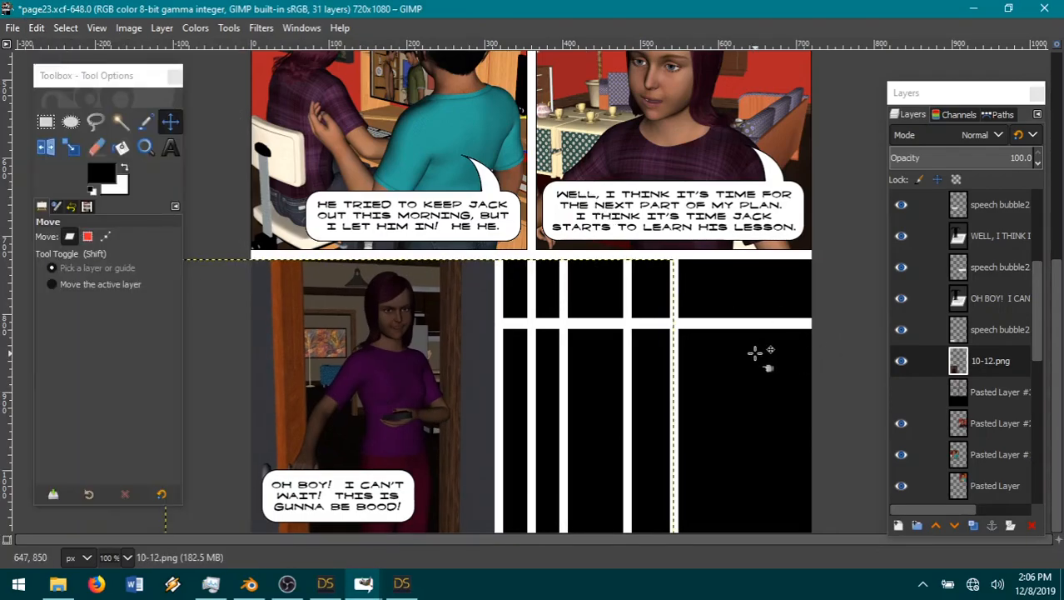
Step: Shift the "OH BOY! I CAN'T WAIT!" speech bubble about 85 px right and move its text layer back onto it
drag(423, 493, 488, 490)
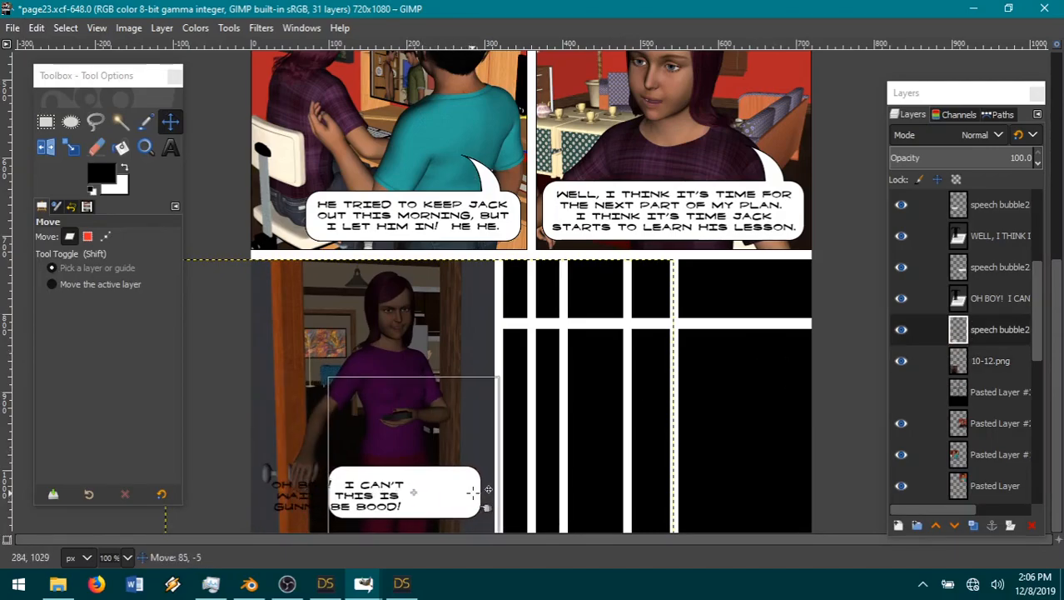
click(993, 361)
click(997, 298)
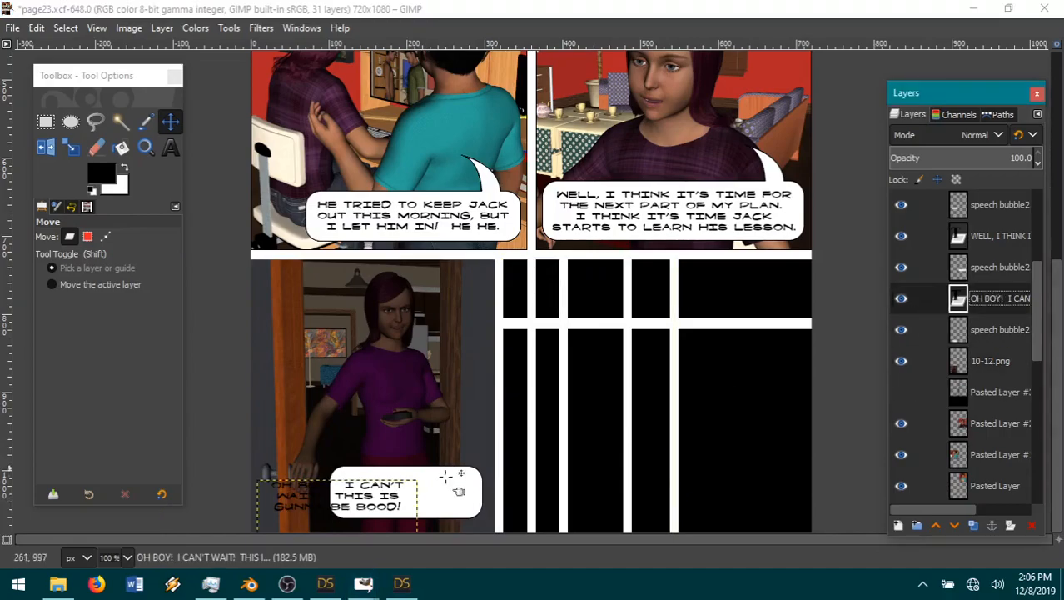
drag(403, 522, 472, 518)
Step: Show the hidden black layer directly below 10-12.png and resize the 10-12.png layer to the image size
click(991, 361)
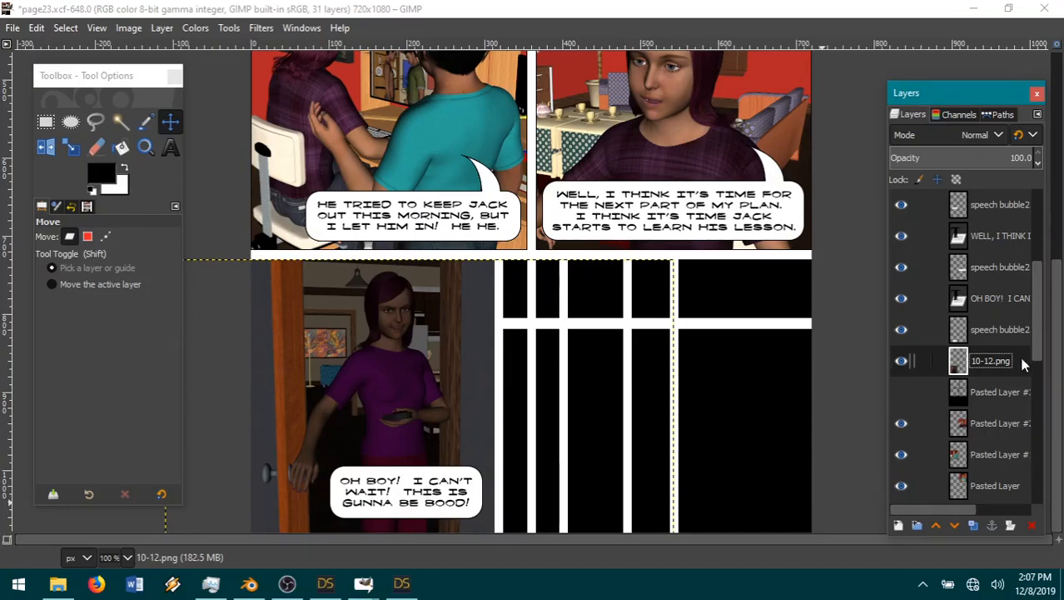
click(905, 393)
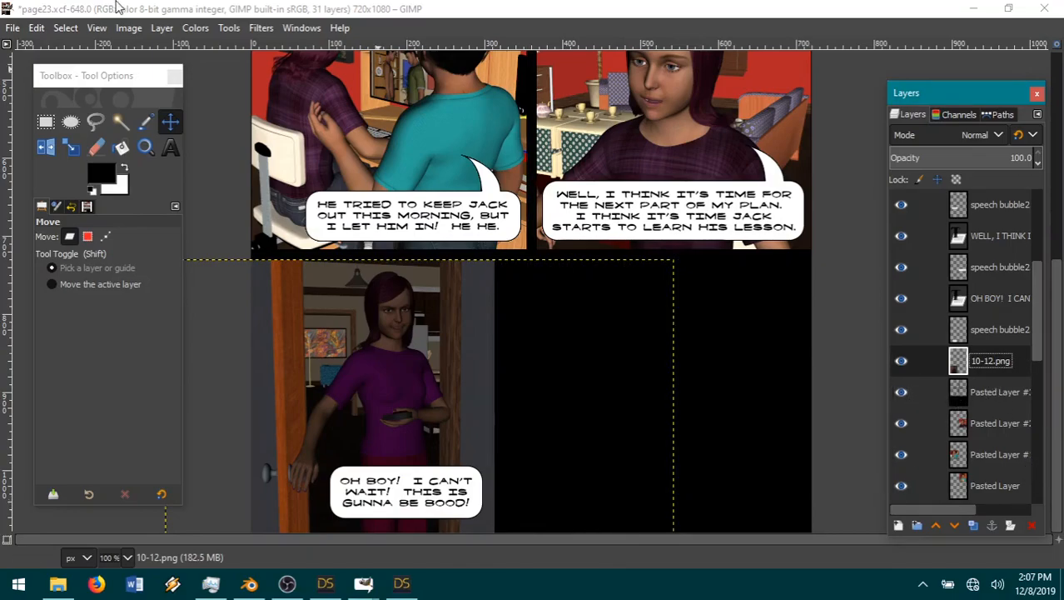
click(165, 29)
click(193, 286)
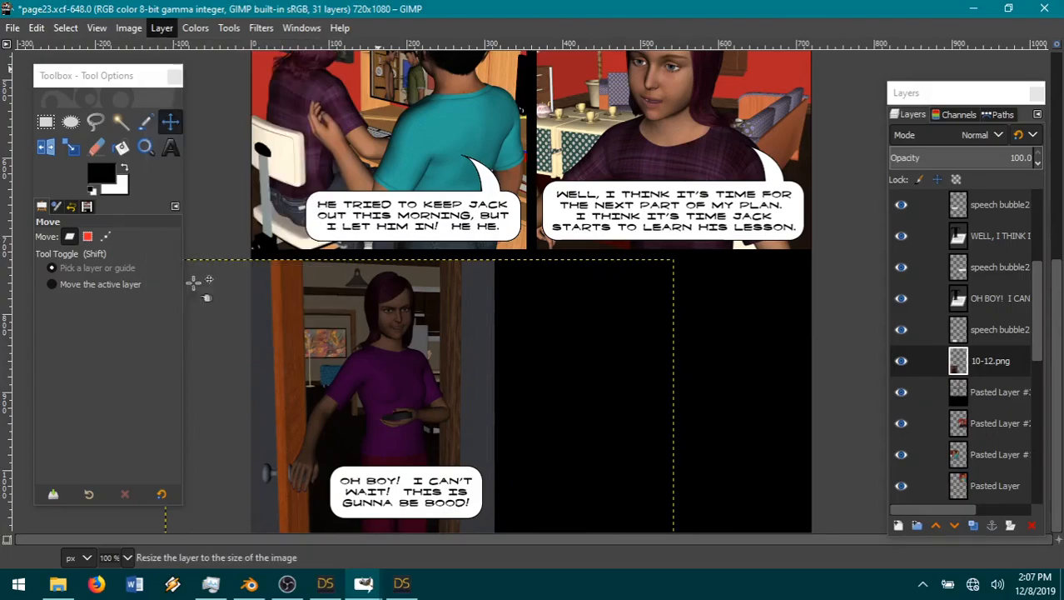
Step: Fuzzy-select the transparent area around the doorway image and cut that area from the black layer below 10-12.png
click(121, 123)
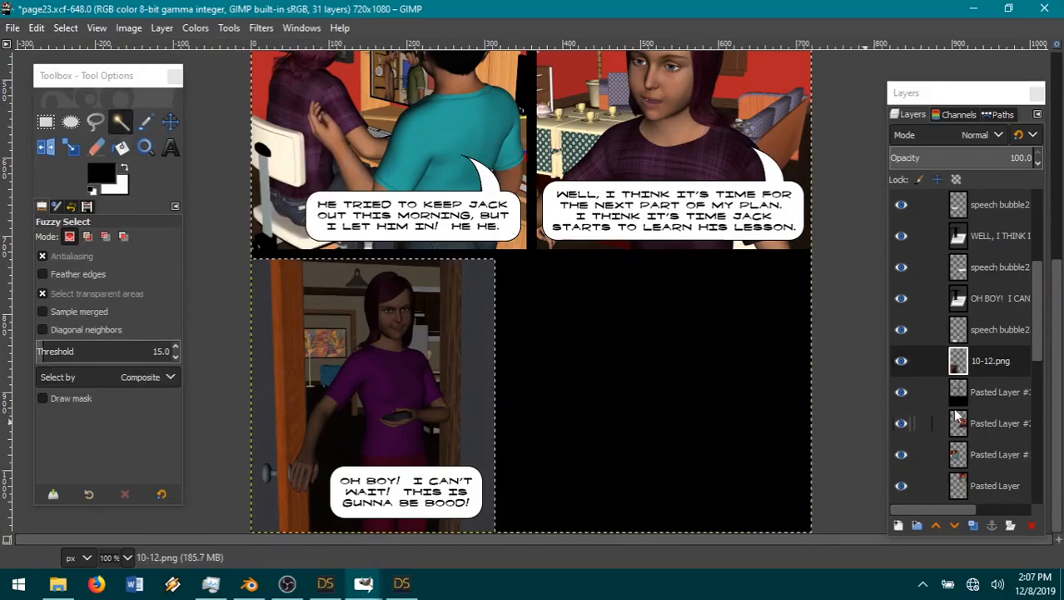
click(997, 393)
click(37, 27)
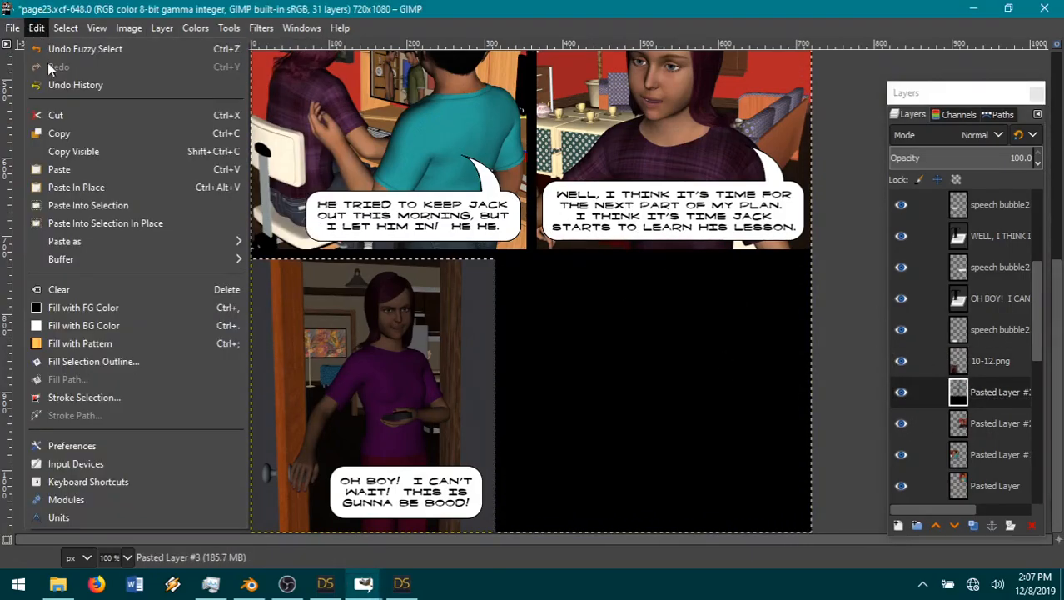
click(55, 114)
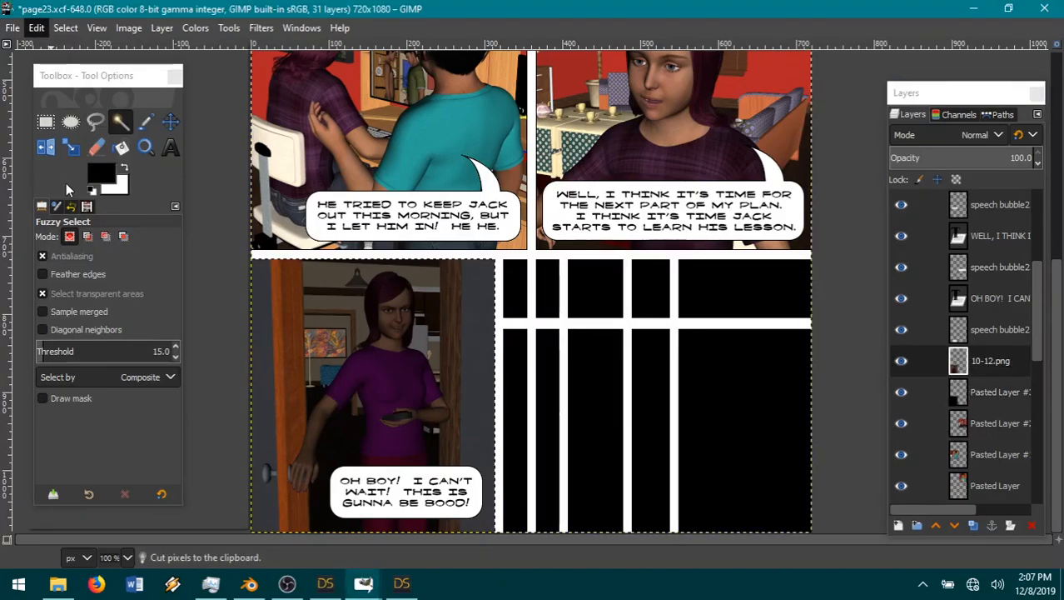
Step: Paste the cut black area as a new layer above 10-12.png, hide it, and make 10-12.png the active layer
click(36, 28)
mouse_move(96, 241)
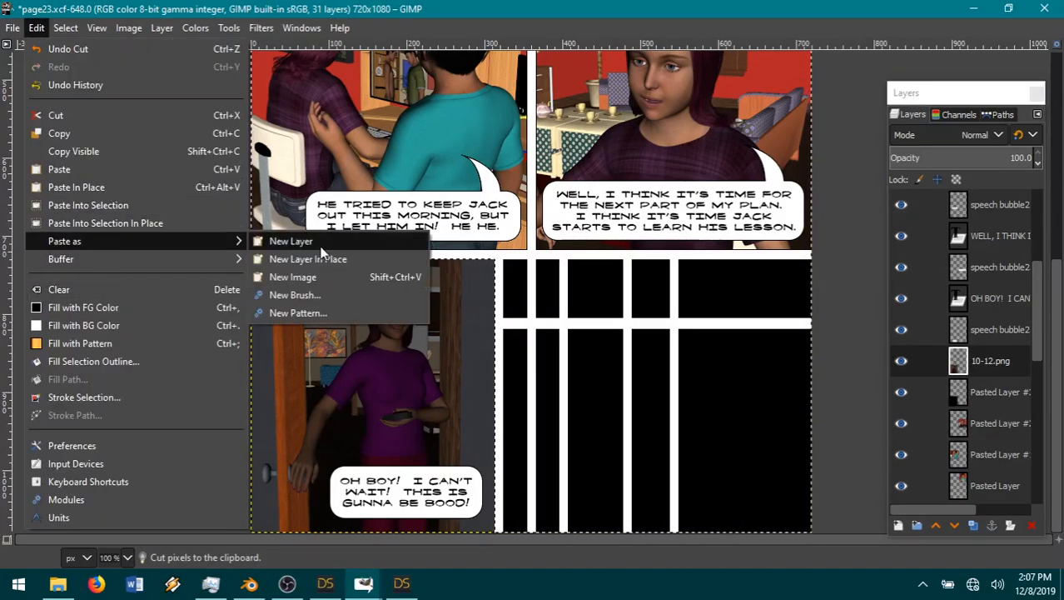
click(287, 240)
click(991, 391)
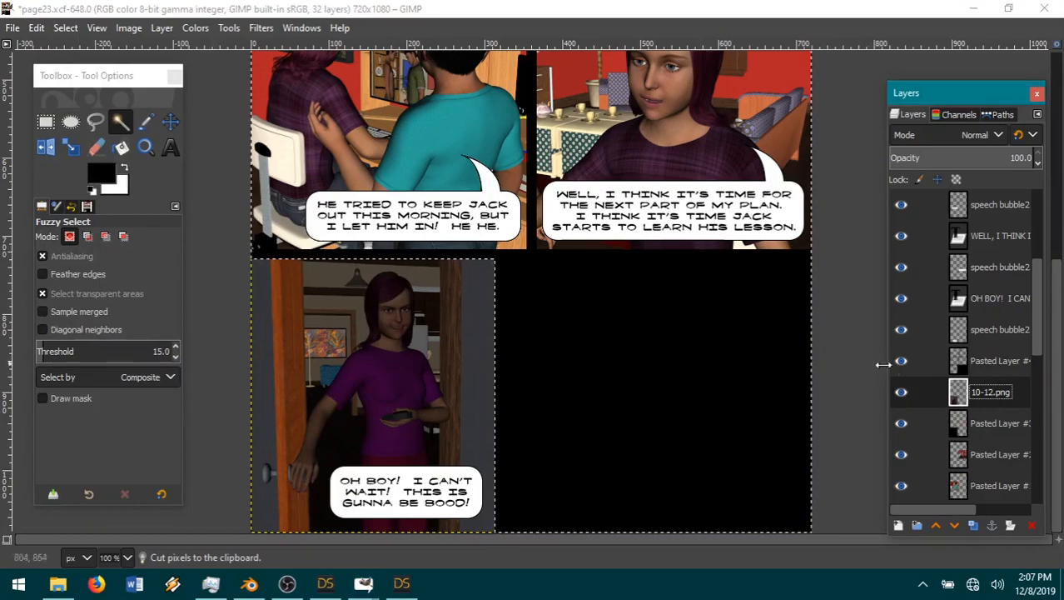
click(901, 360)
Step: Invert the selection so it covers the doorway image and shrink it inward from the panel's edges
click(68, 30)
click(98, 84)
click(65, 30)
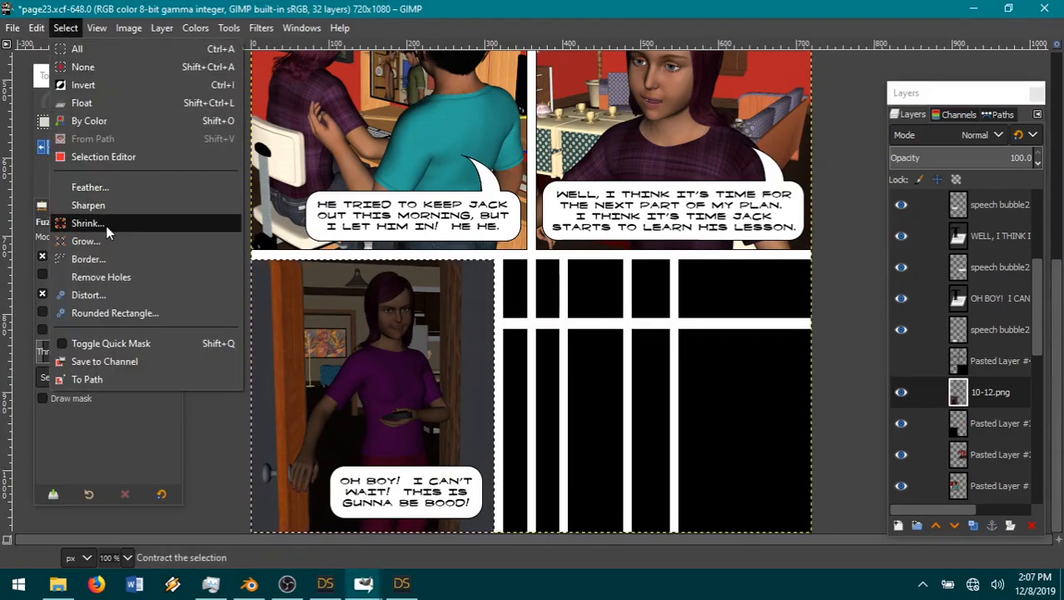
click(106, 226)
click(162, 327)
Step: Cut the edge strip outside the shrunken selection from 10-12.png, clear the selection and merge the layer down
click(65, 27)
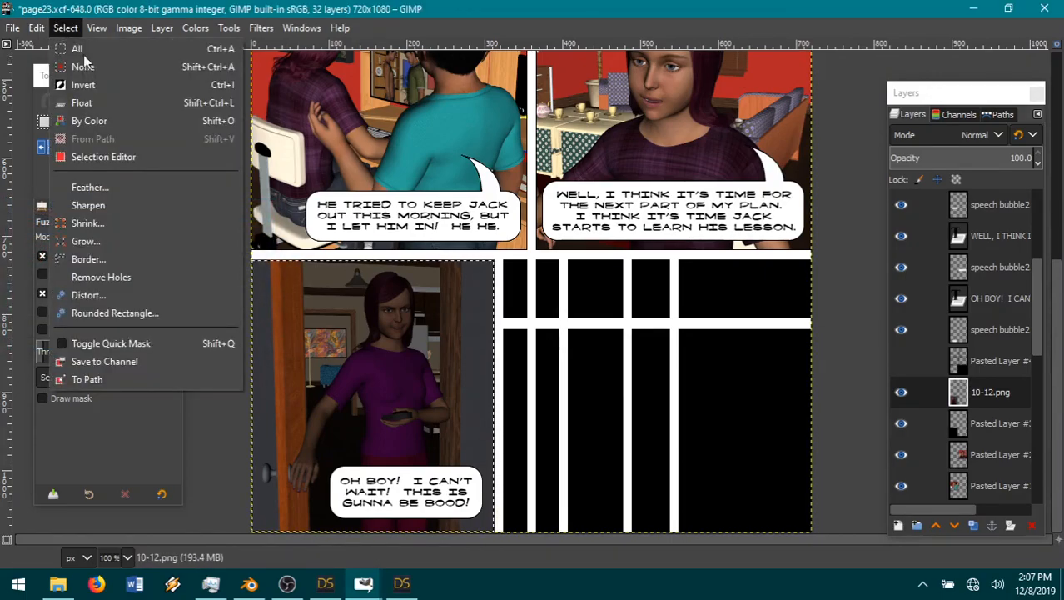
click(98, 85)
click(38, 30)
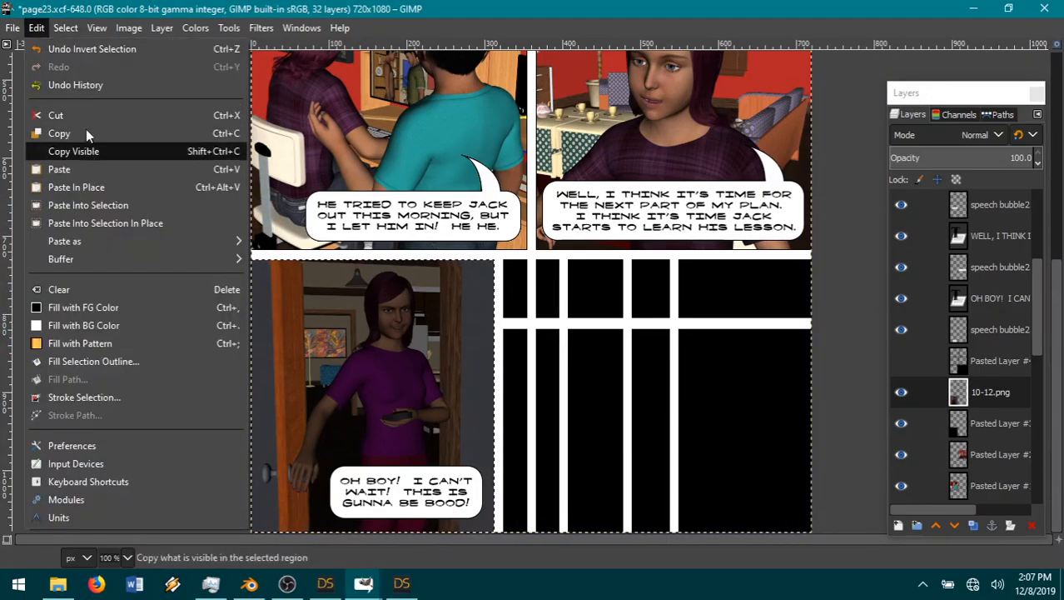
click(86, 116)
click(65, 28)
click(68, 67)
right_click(990, 394)
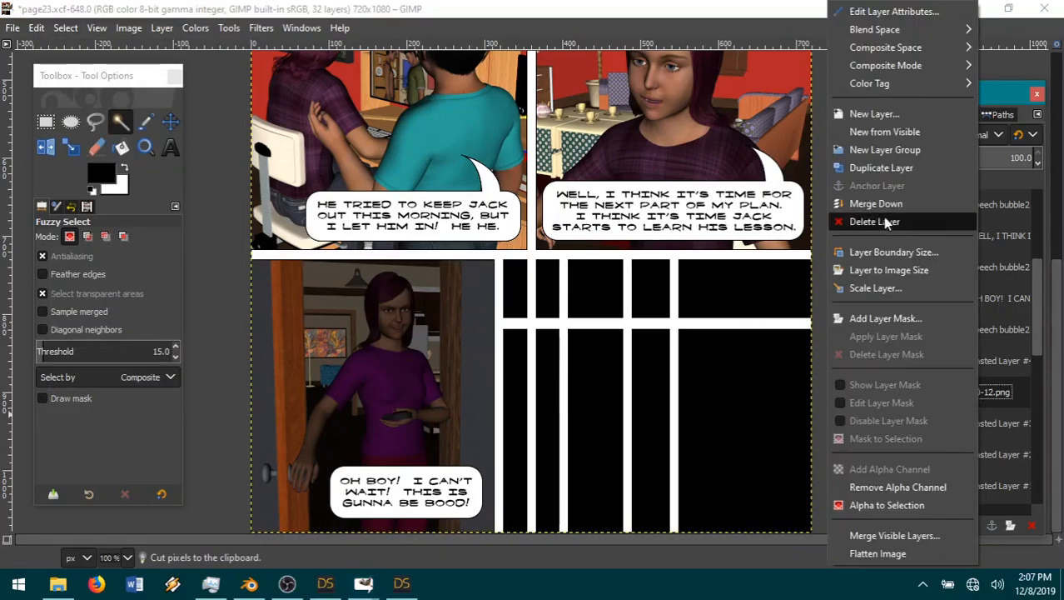
click(871, 210)
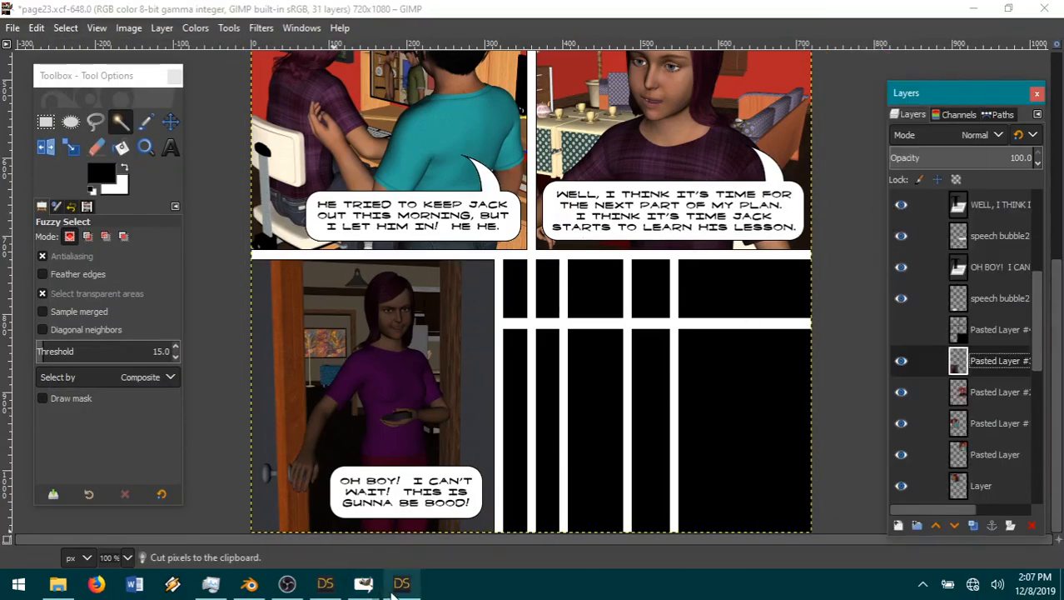
Step: Switch to the DAZ Studio window holding David's house night.duf and start a new scene without saving the changes
mouse_move(333, 586)
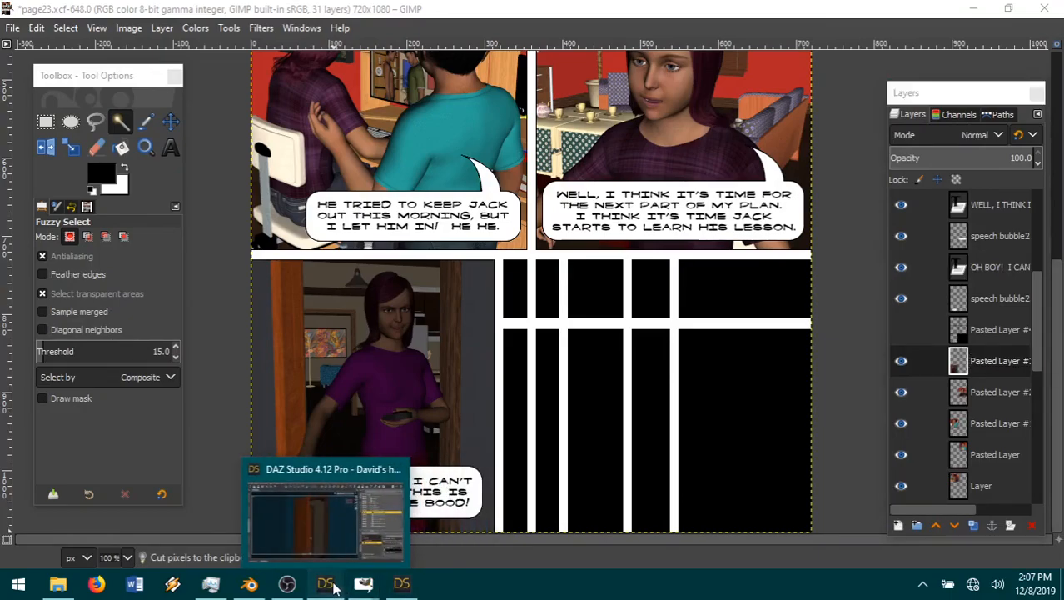
click(334, 587)
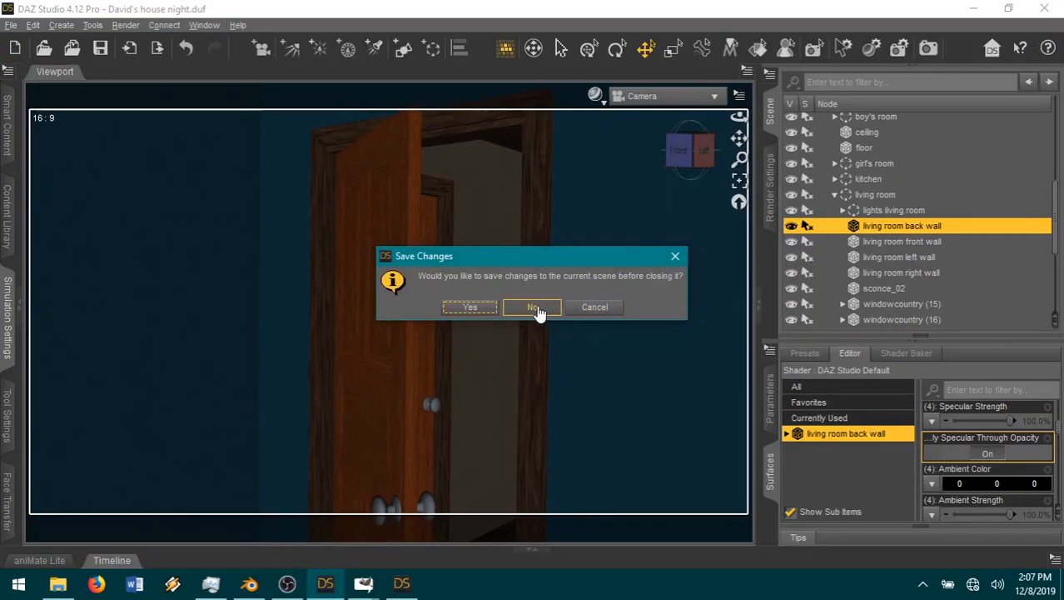
click(532, 307)
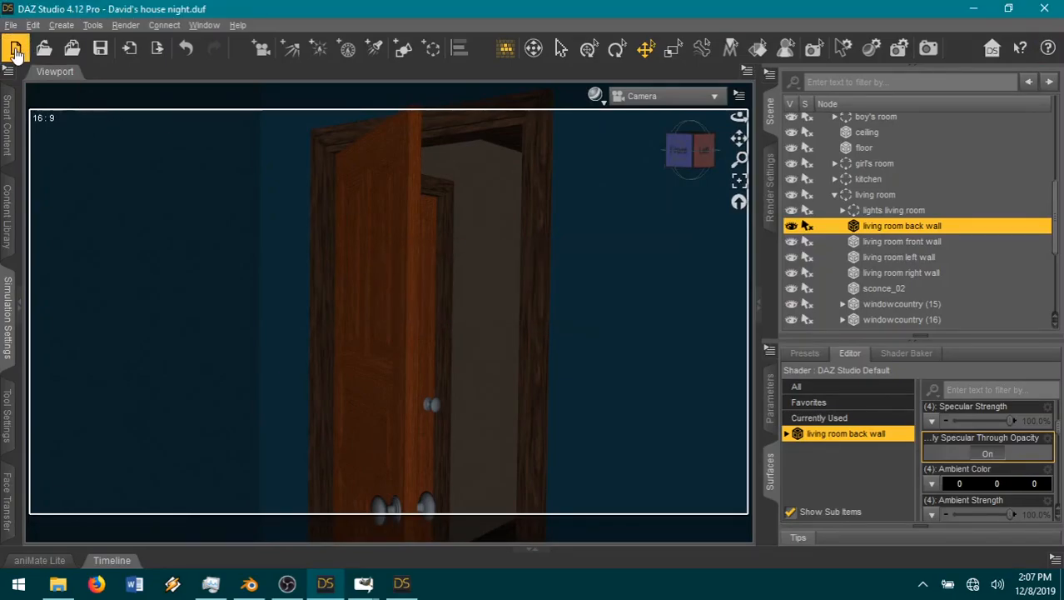
click(15, 49)
click(532, 307)
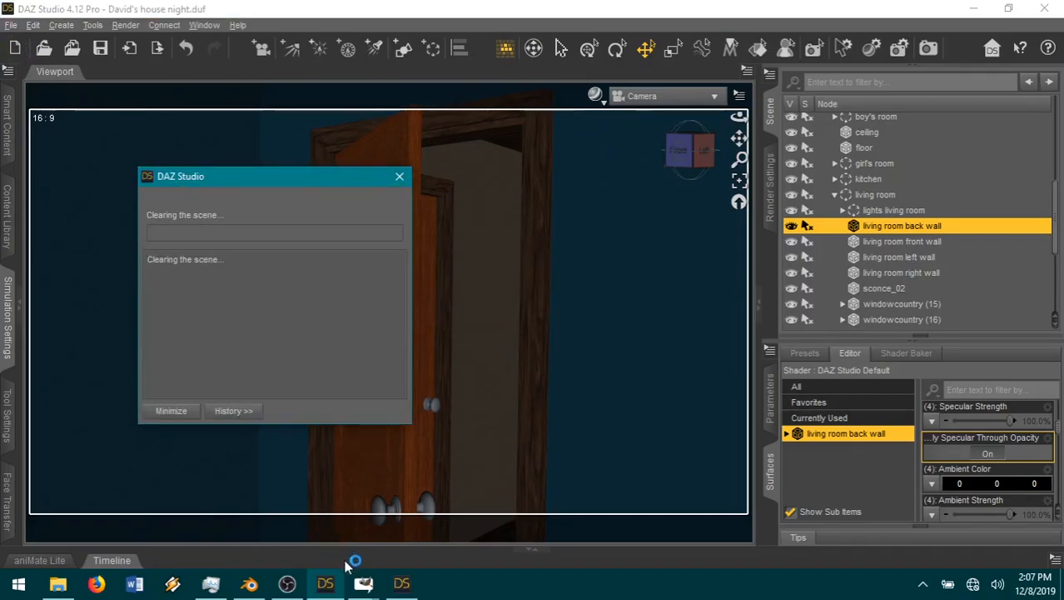
Step: In the David's house switched room.duf window, move the field object to about X 1160, Z 337 and make it visible
click(401, 583)
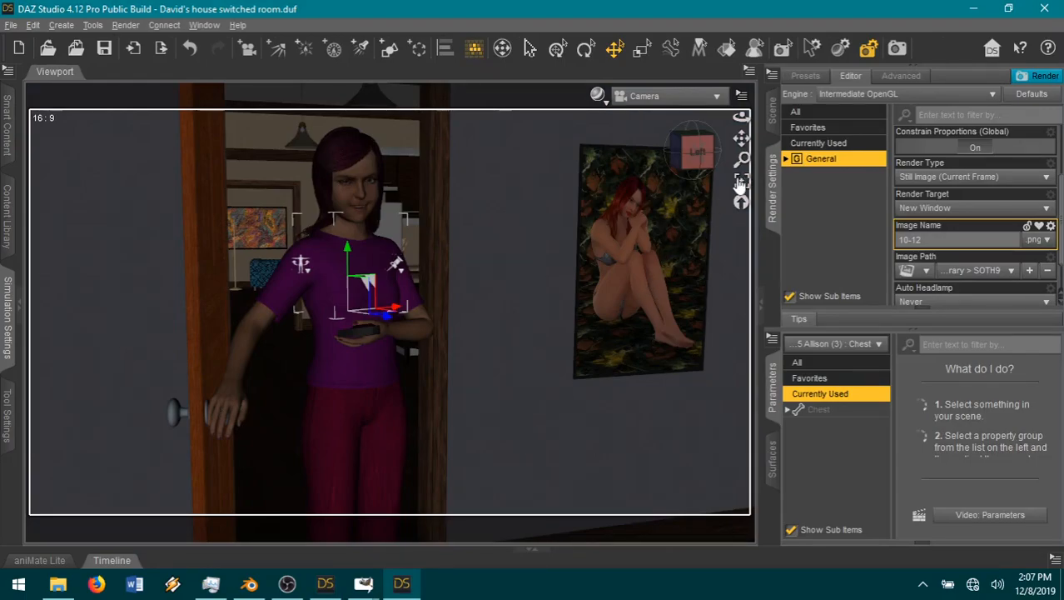
click(773, 112)
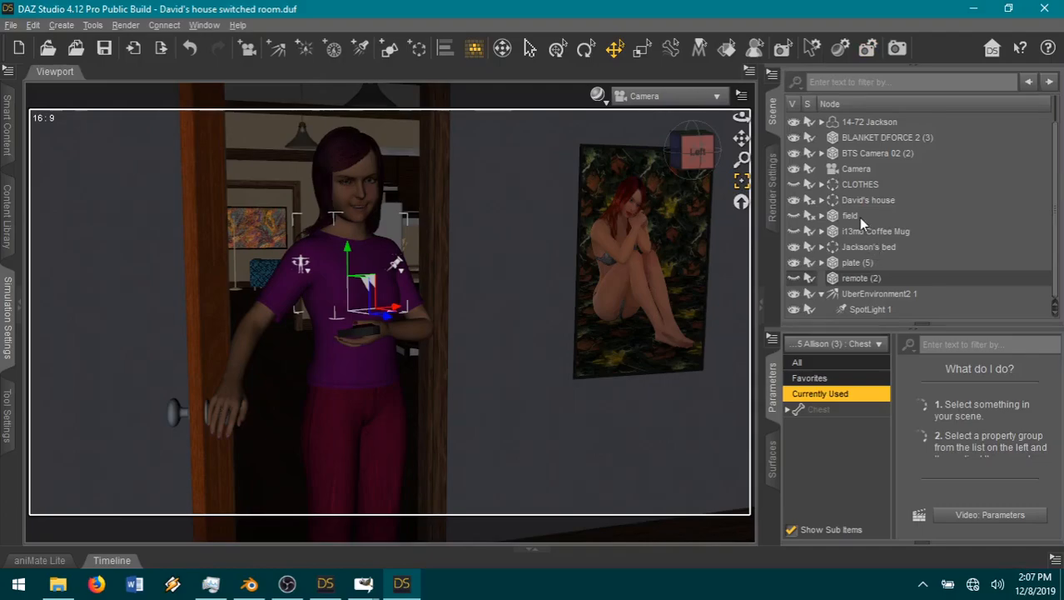
click(859, 217)
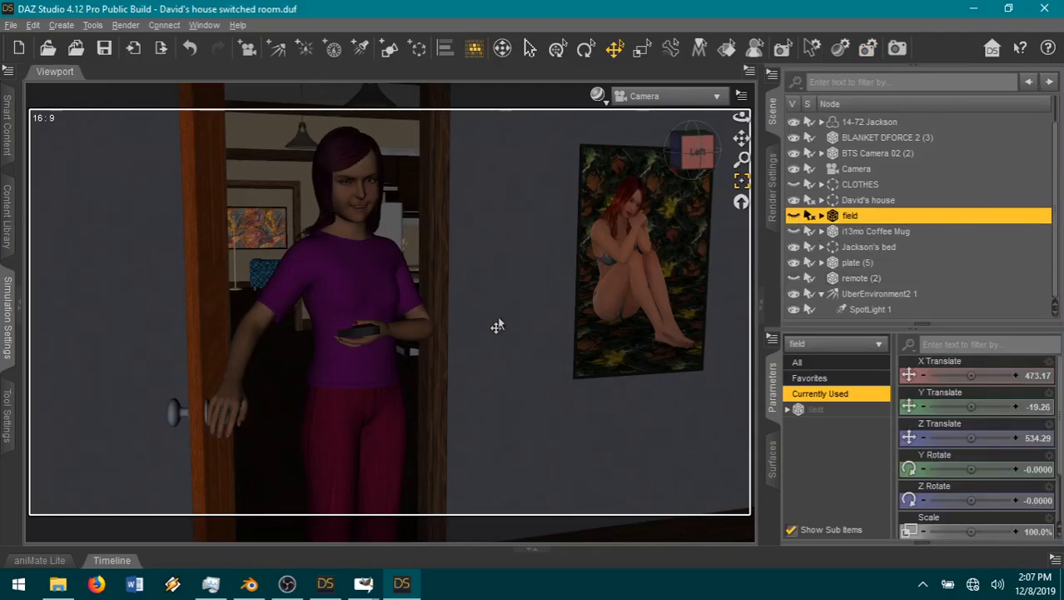
scroll(508, 321, down, 4)
drag(688, 153, 702, 154)
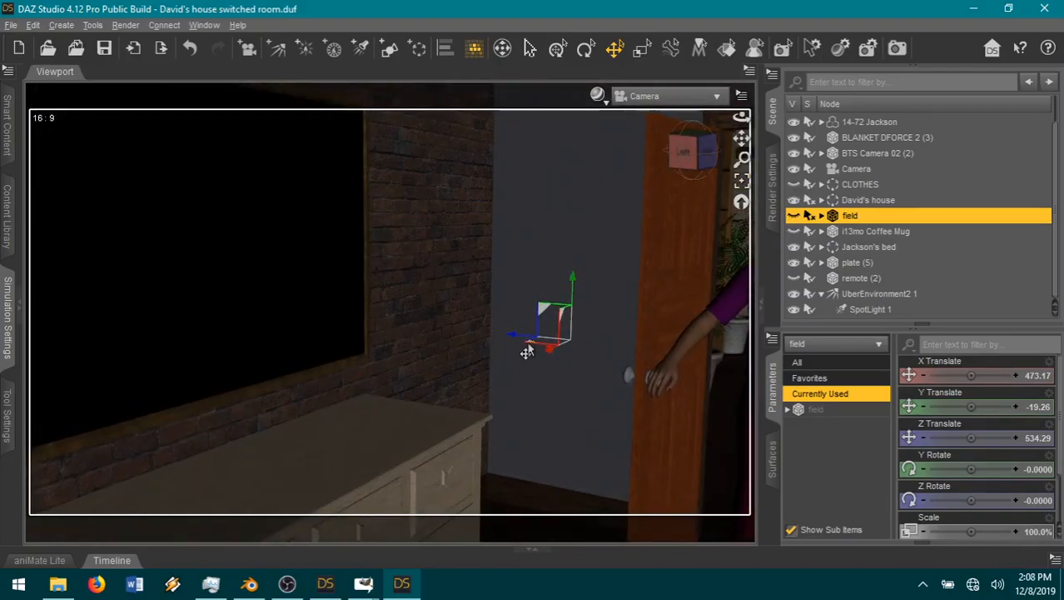
drag(529, 344, 453, 597)
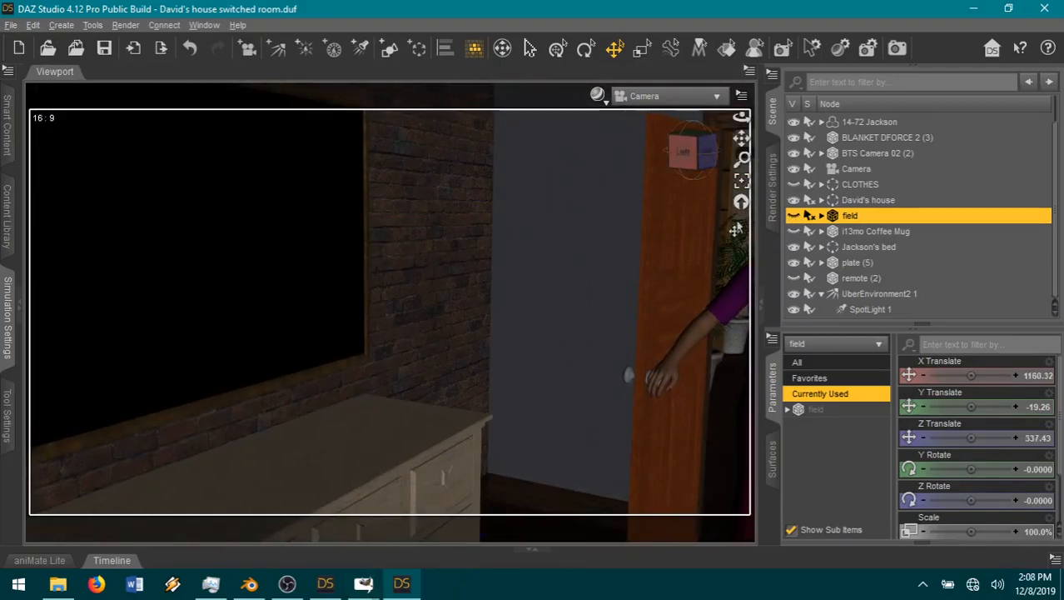
click(794, 215)
Step: Move the field past the desk towards the bed side of the room, to about X 1541, Z 156
drag(694, 154, 706, 184)
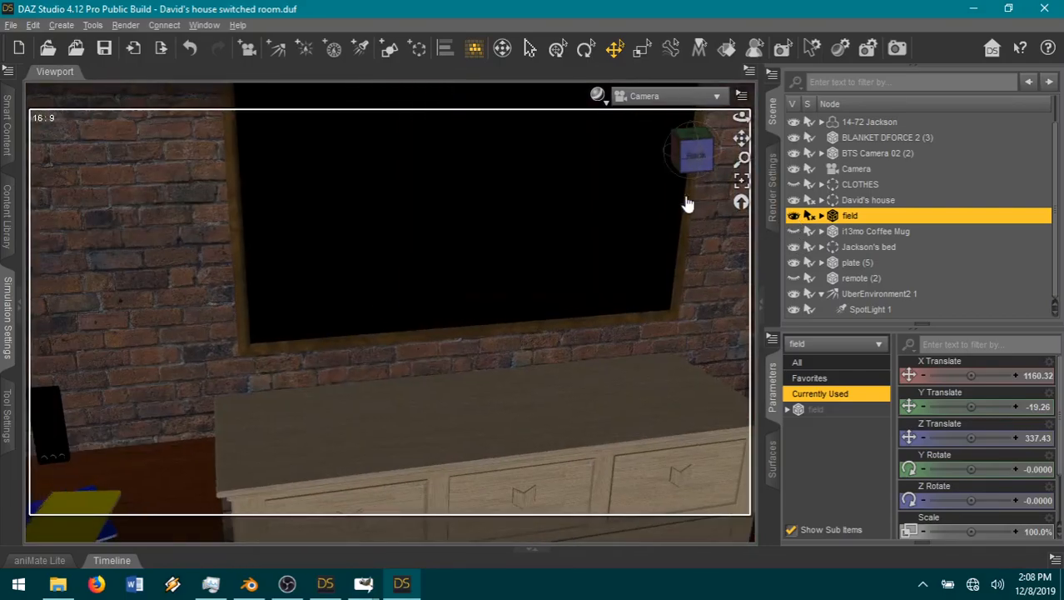
scroll(497, 305, down, 6)
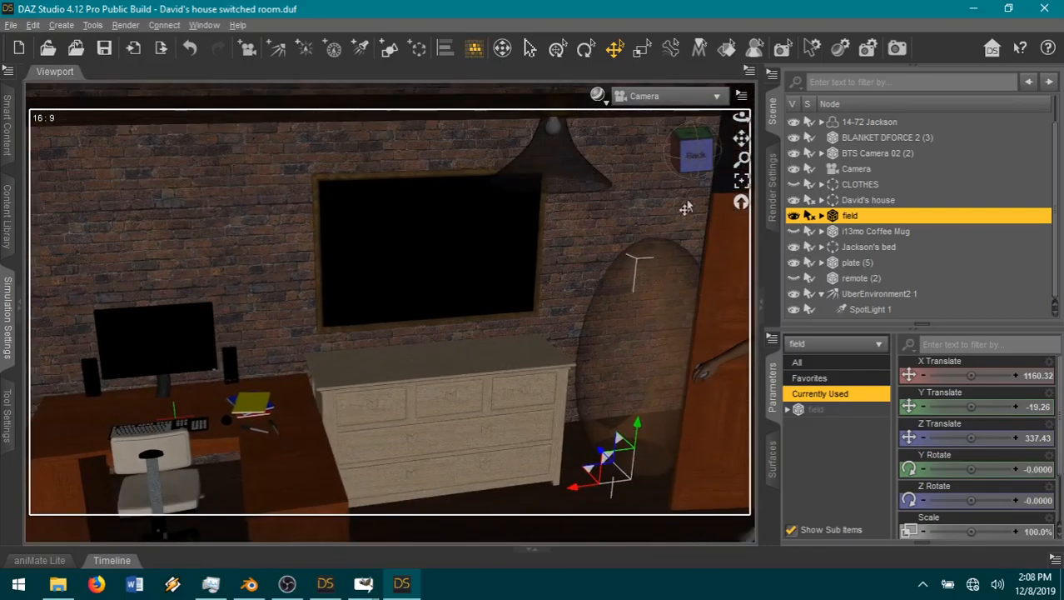
drag(741, 139, 675, 323)
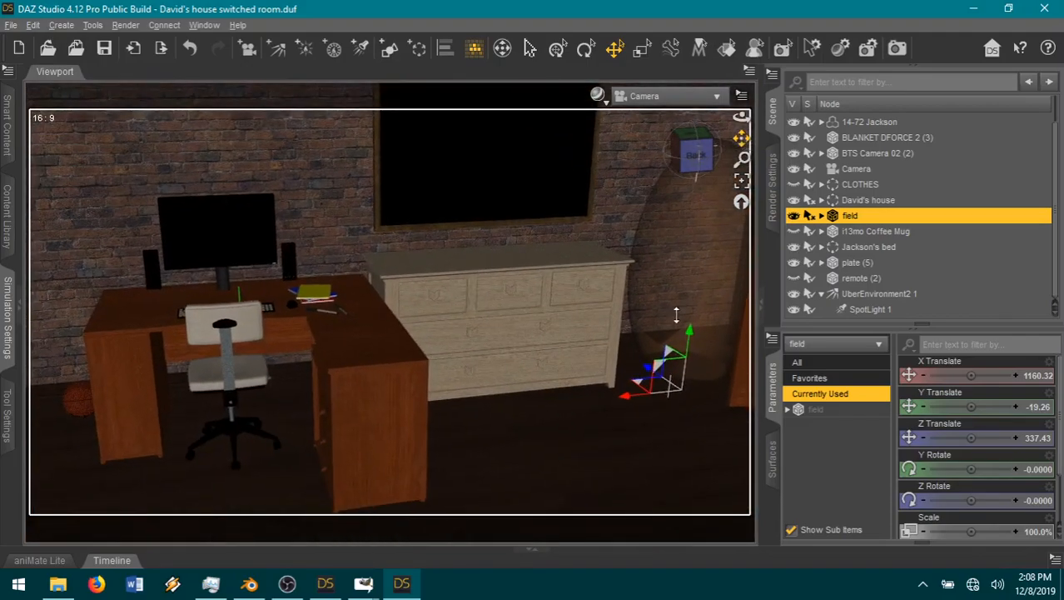
scroll(593, 335, down, 2)
scroll(590, 337, down, 2)
drag(575, 375, 167, 508)
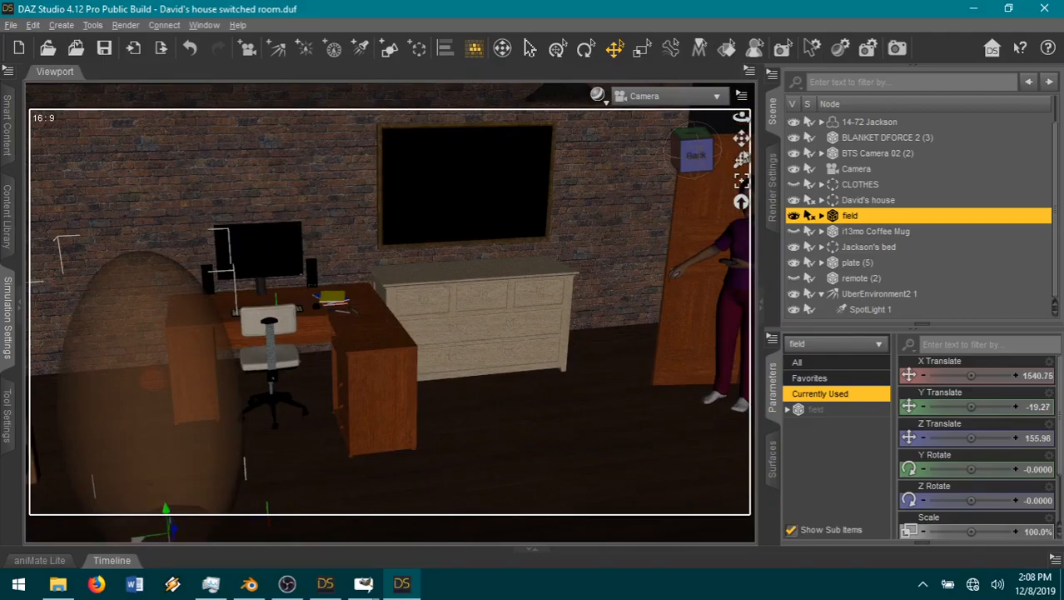
Step: Move the field onto the bed, to about X 1719, Z 130
drag(741, 139, 966, 96)
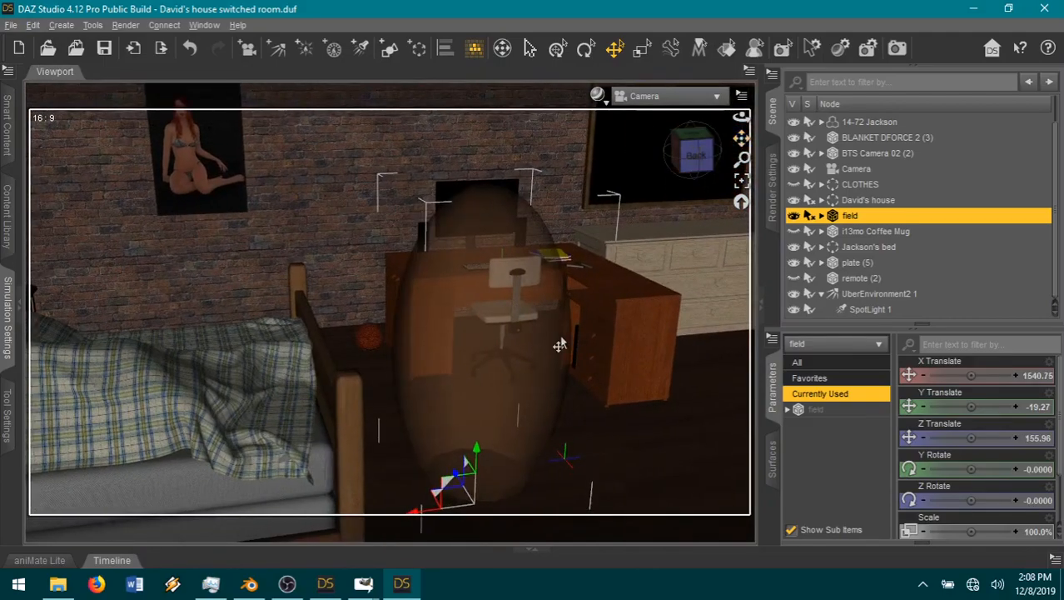
scroll(559, 346, down, 3)
mouse_move(689, 159)
mouse_down()
mouse_move(698, 154)
mouse_move(676, 156)
mouse_up()
drag(741, 139, 841, 155)
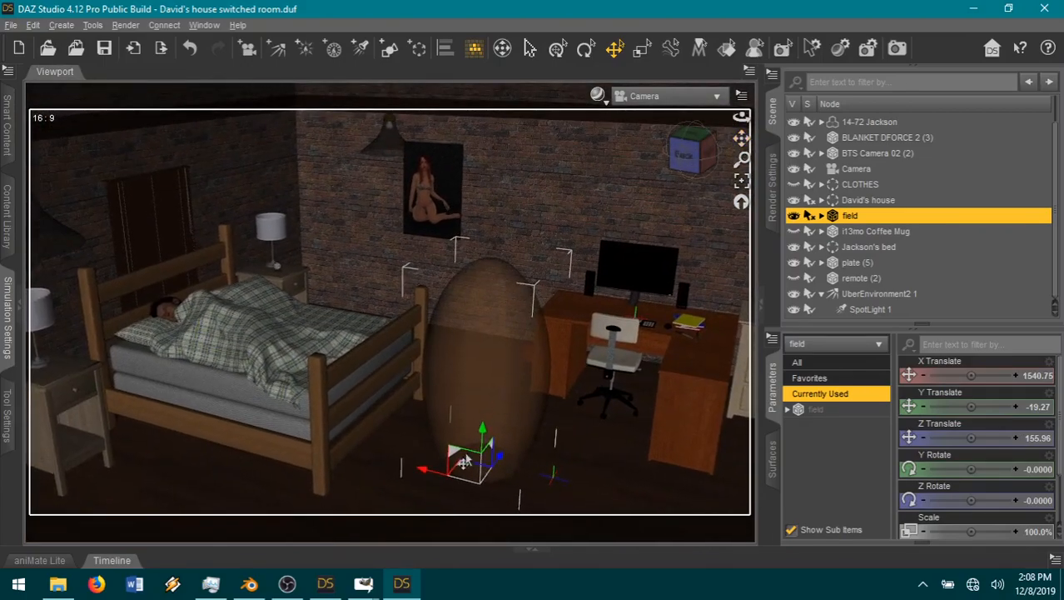
drag(458, 471, 260, 433)
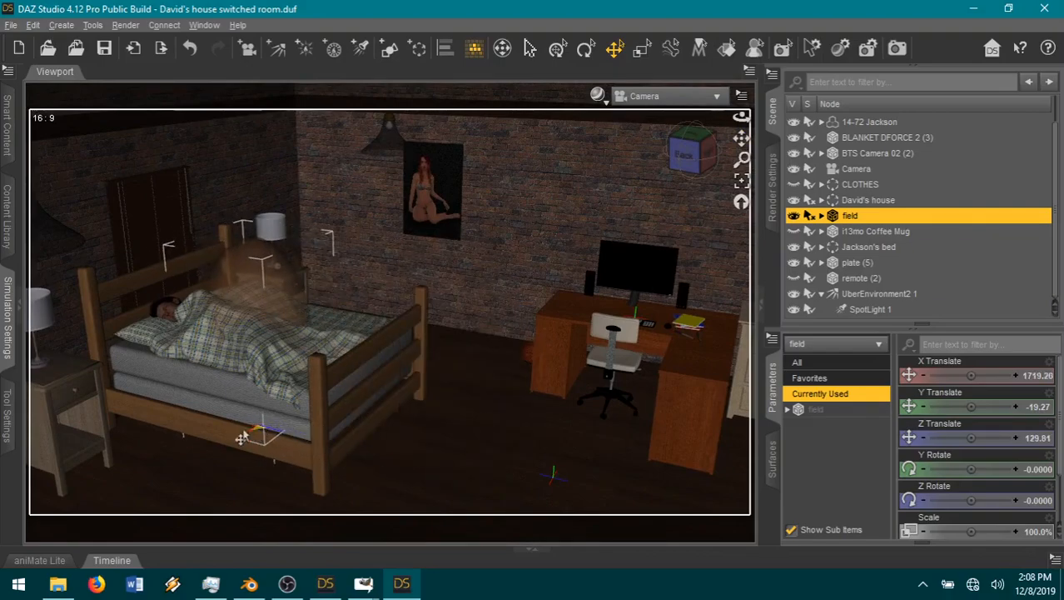
Step: Center the field across the bed's width by shifting it to about Z 150
drag(701, 155, 577, 205)
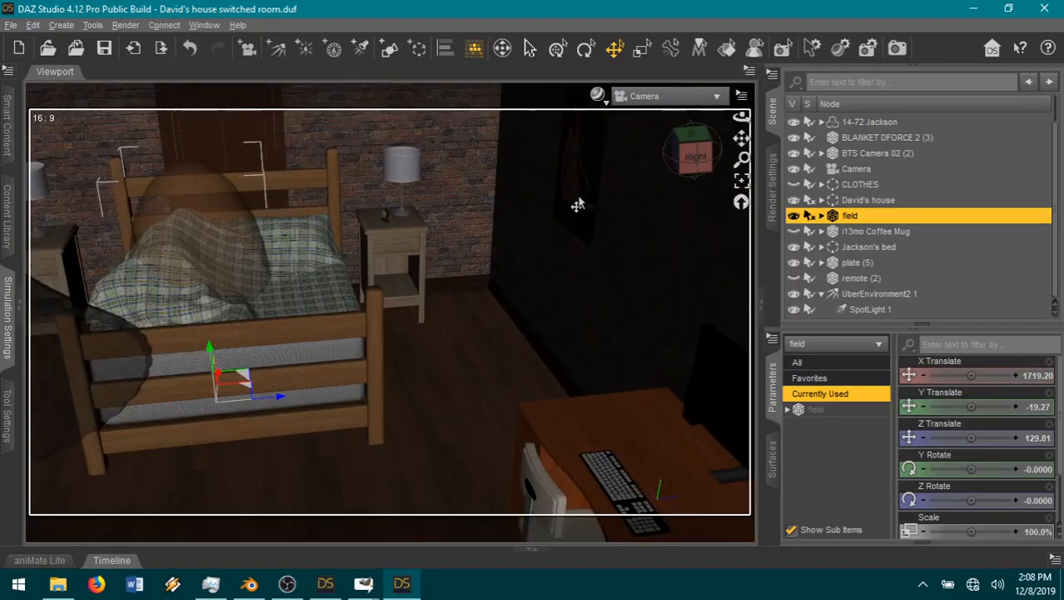
drag(740, 137, 739, 138)
drag(303, 422, 336, 422)
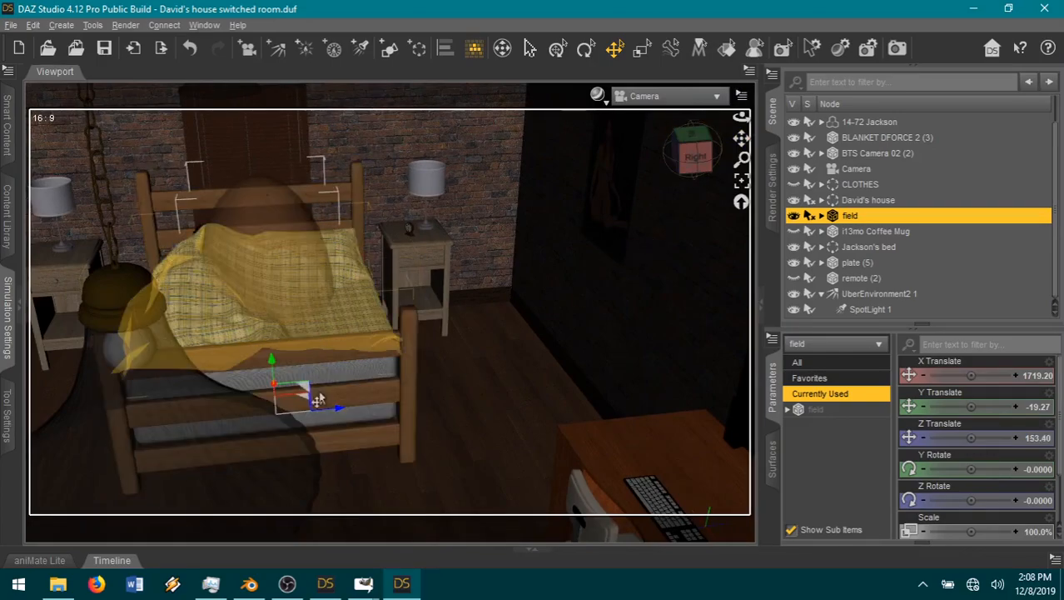
drag(333, 417, 331, 418)
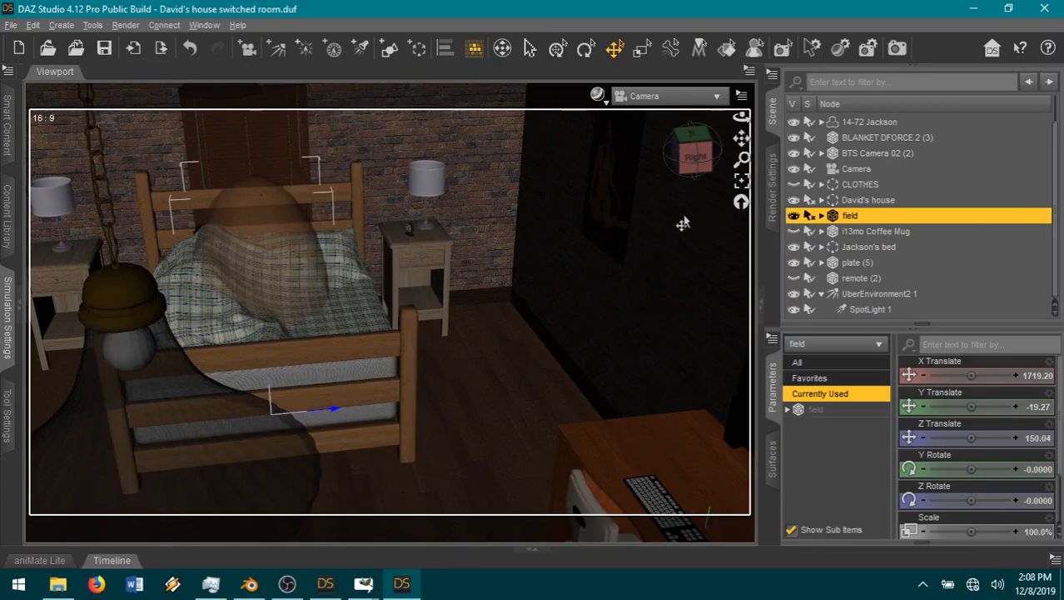
Step: Enlarge the field around the bed with Scale at about 237% and flatten it to a Y Scale of about 97%
drag(686, 166, 746, 164)
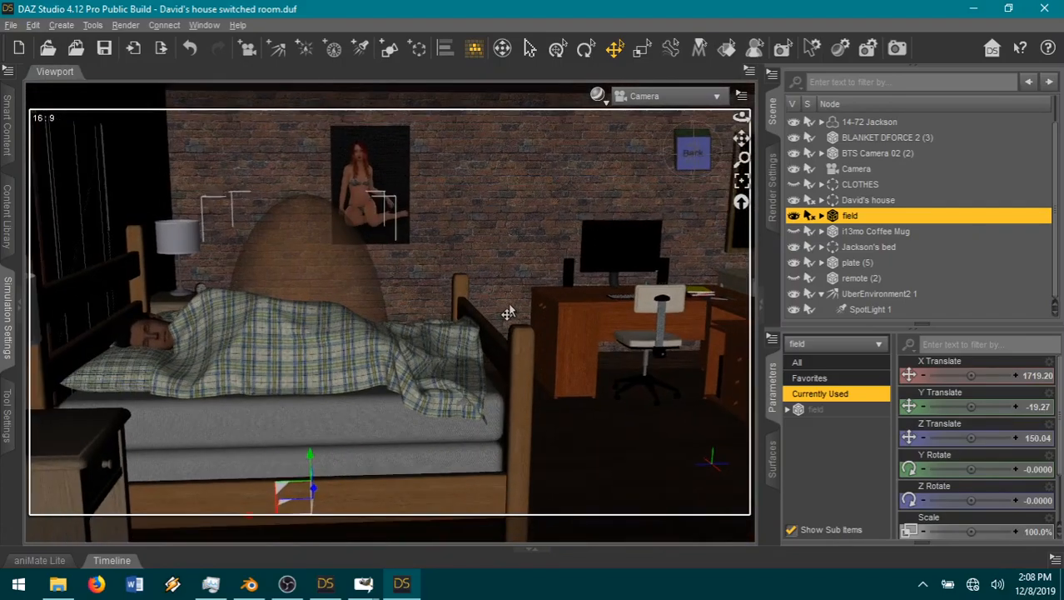
drag(696, 164, 673, 167)
scroll(605, 275, down, 1)
scroll(606, 275, down, 1)
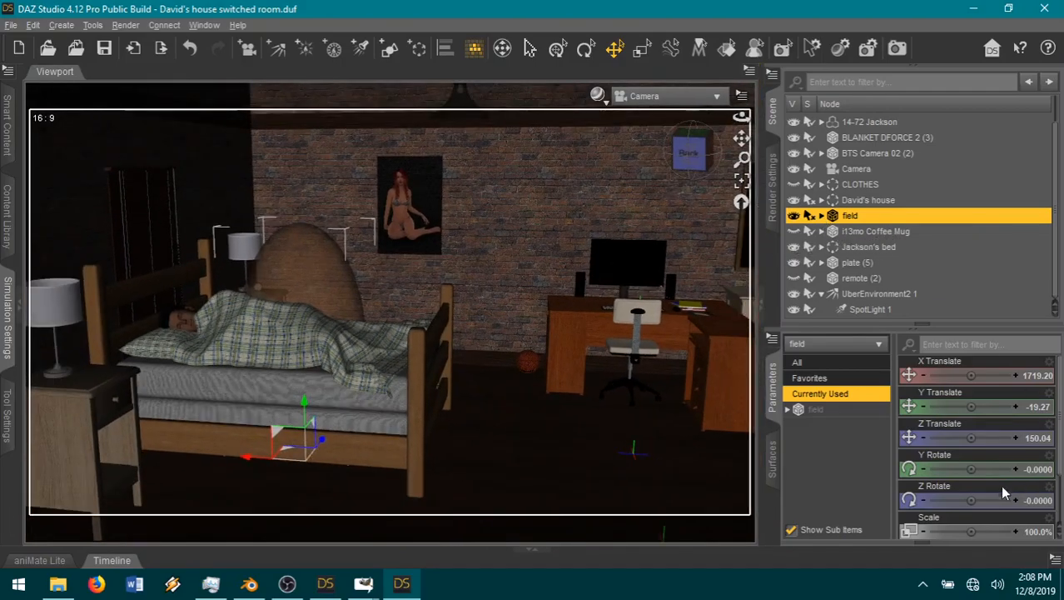
scroll(957, 513, down, 1)
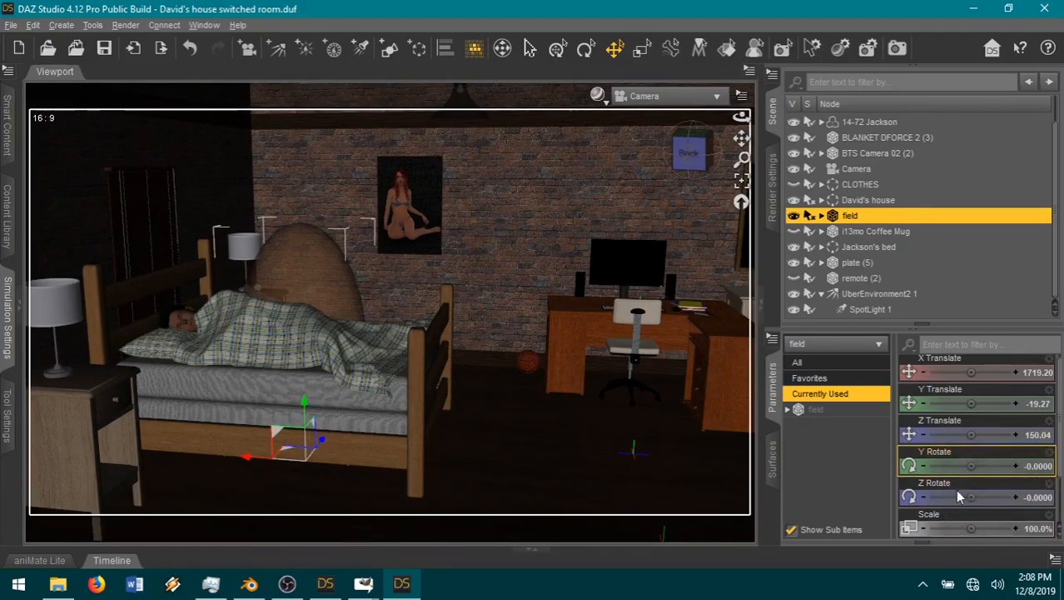
scroll(976, 498, down, 2)
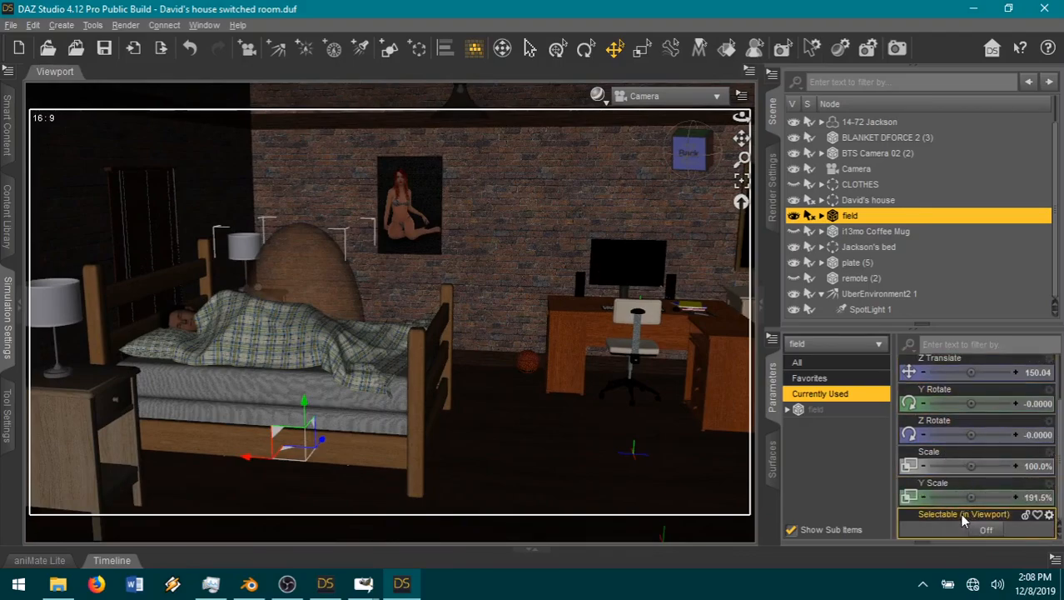
mouse_move(979, 466)
mouse_down()
mouse_move(993, 466)
mouse_move(967, 497)
mouse_move(945, 497)
mouse_move(989, 465)
mouse_up()
drag(990, 466, 992, 466)
drag(690, 153, 583, 170)
drag(690, 153, 791, 145)
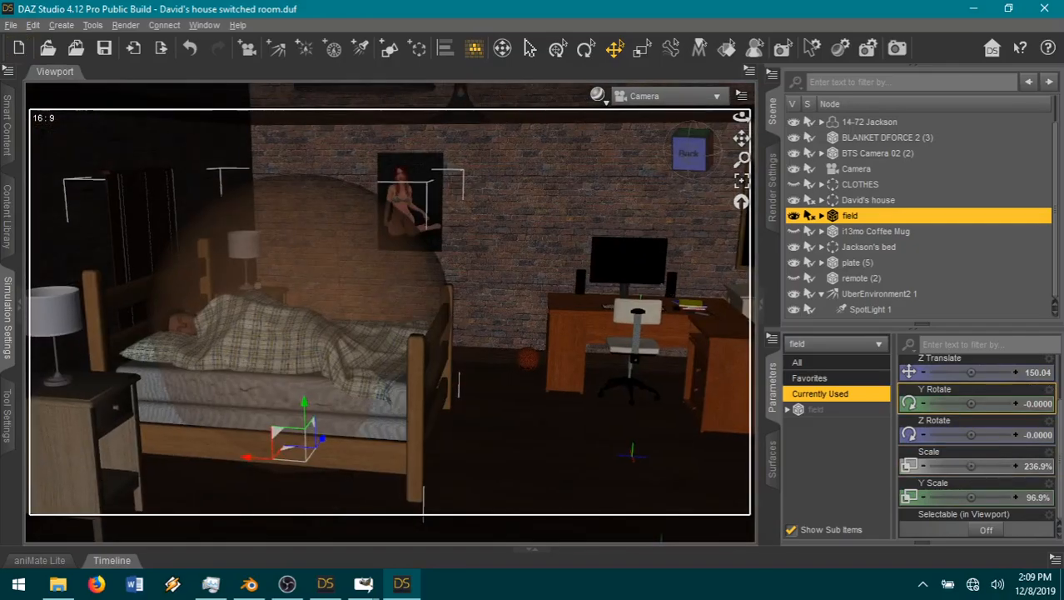
Step: Show the field's full parameter set, try a different Z Scale and undo that change
click(833, 409)
scroll(966, 467, down, 10)
scroll(960, 483, up, 4)
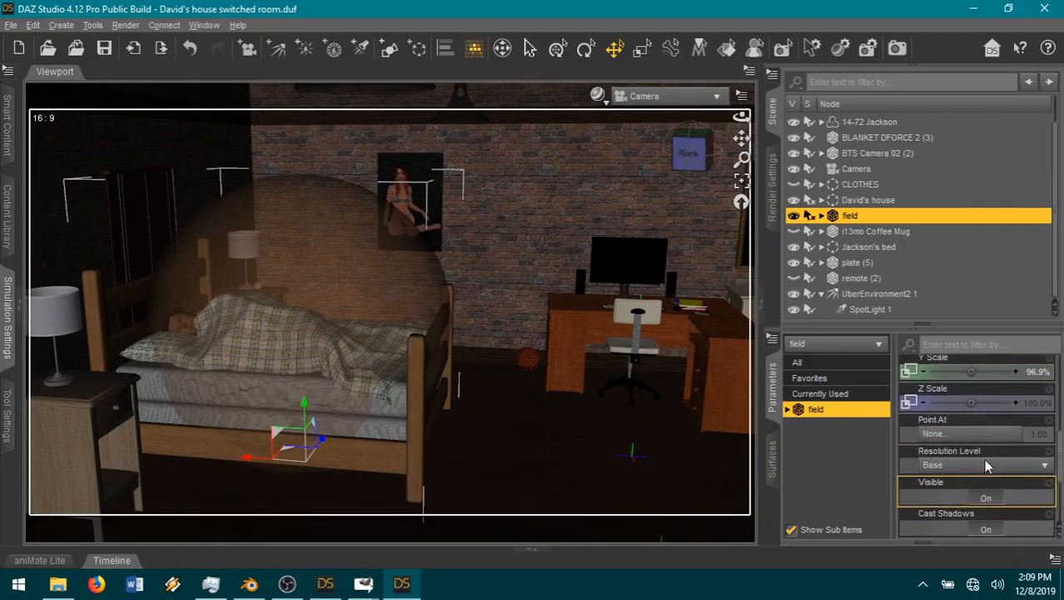
drag(984, 404, 993, 404)
click(190, 50)
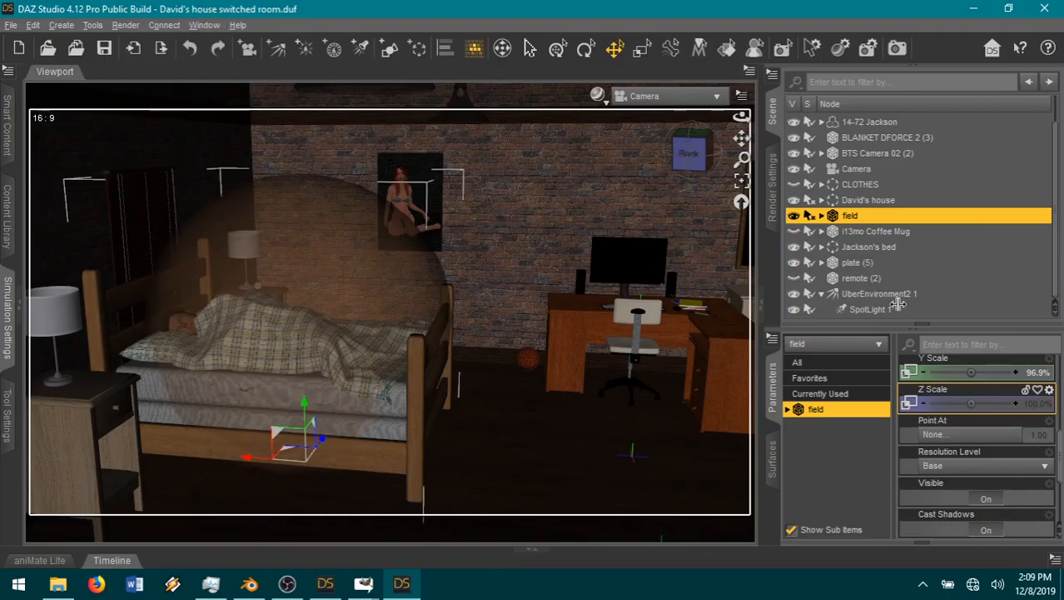
Step: Reshape the field into a low dome over the bed with X Scale 131%, Scale about 245% and Y Scale about 75%
scroll(981, 404, up, 3)
drag(981, 434, 988, 434)
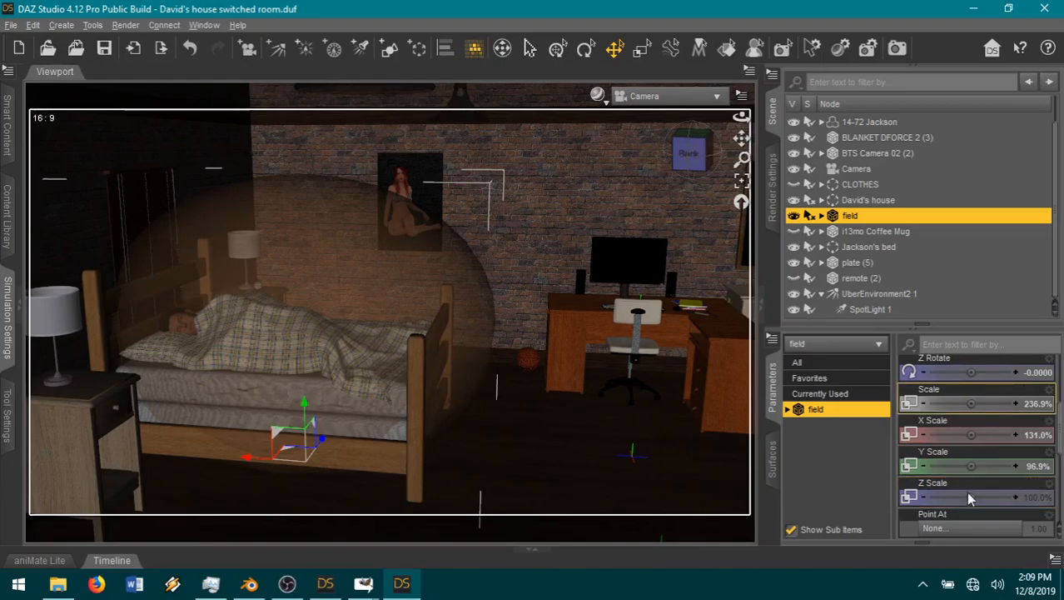
drag(971, 403, 978, 403)
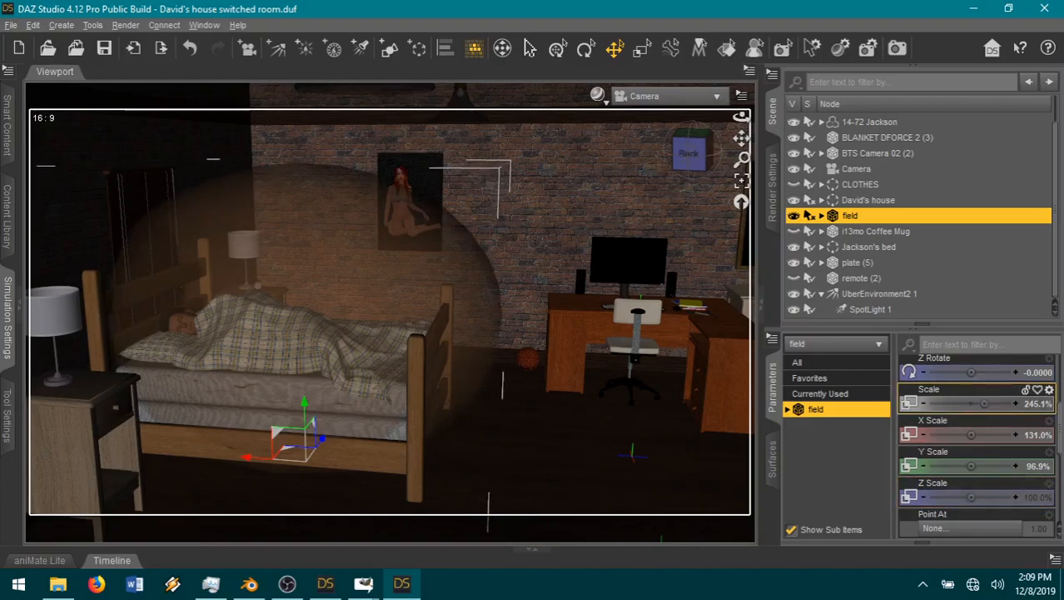
drag(971, 466, 952, 466)
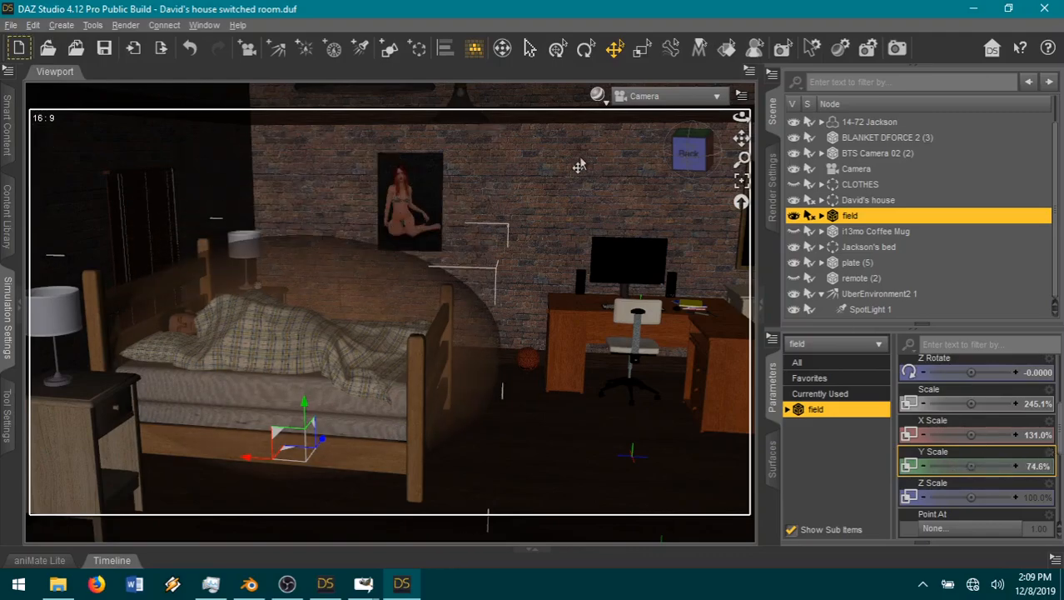
drag(690, 150, 652, 152)
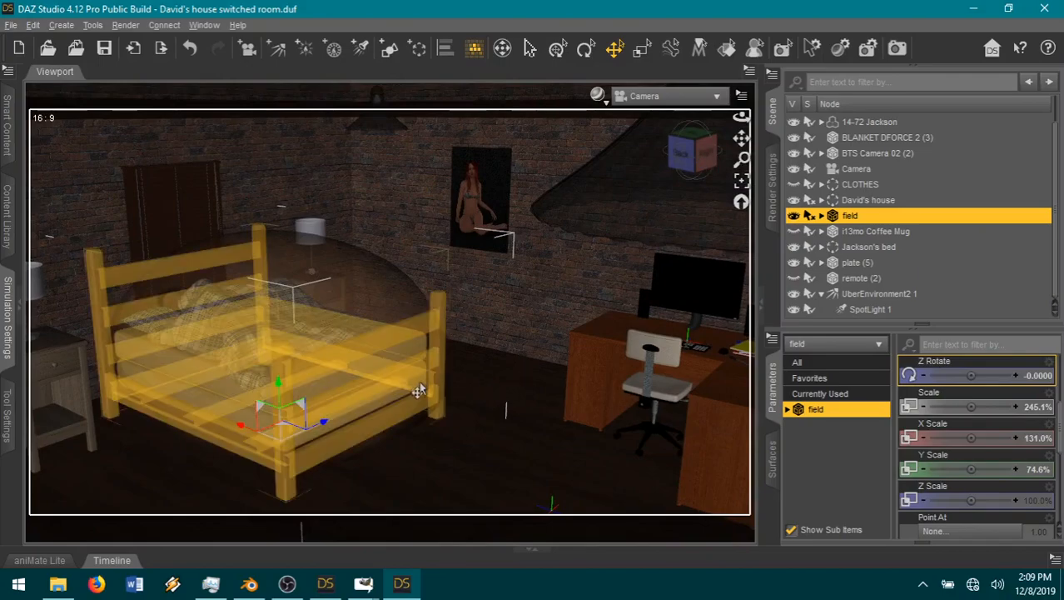
Step: Frame the bed, its dome and the nightstand in the Camera view and render the shot with the image name 10-13
scroll(471, 275, up, 3)
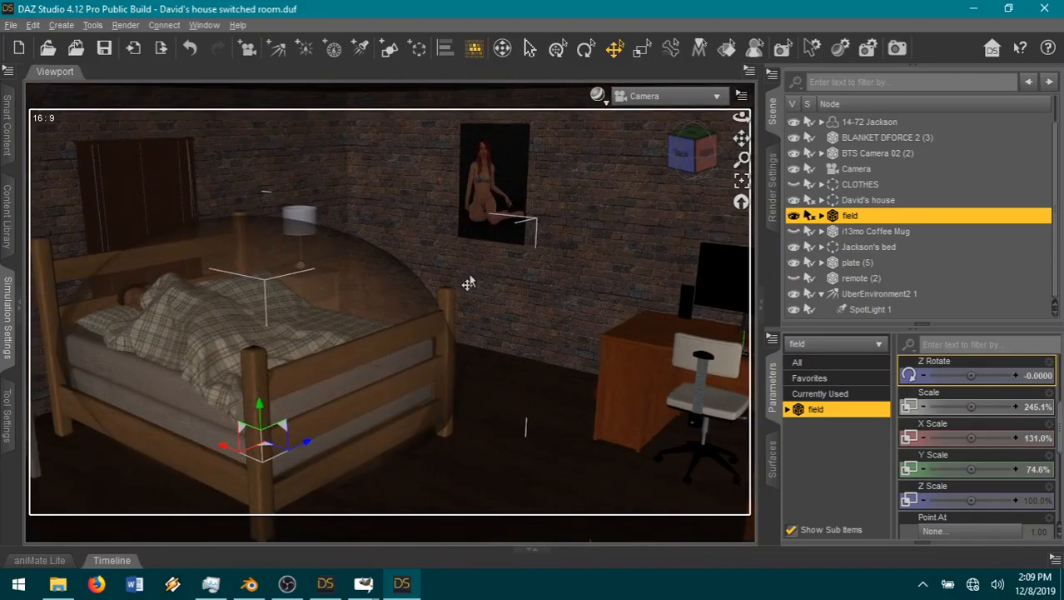
drag(741, 138, 893, 133)
scroll(639, 223, up, 1)
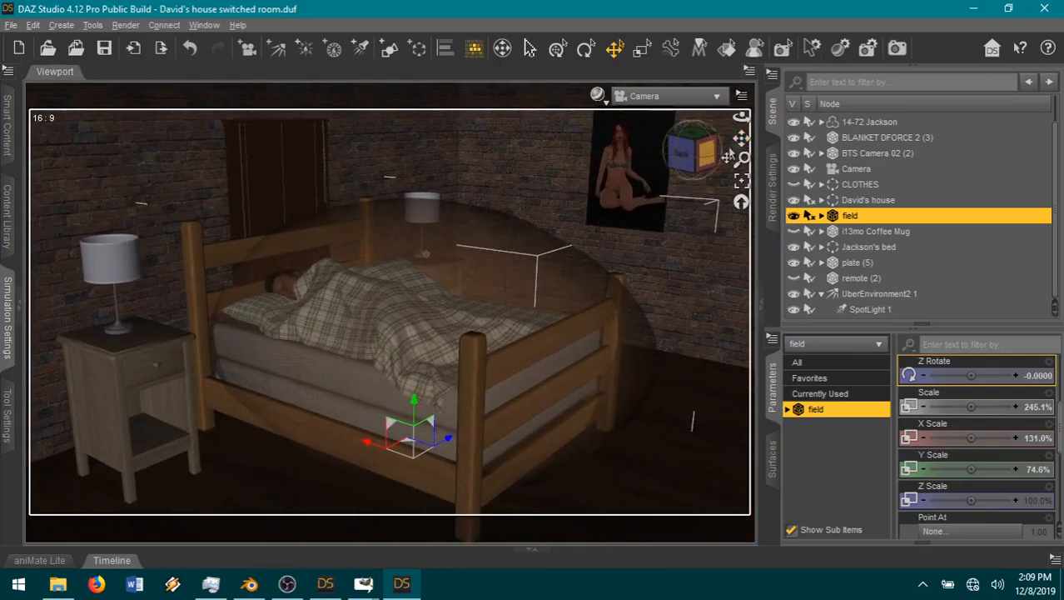
drag(741, 138, 756, 127)
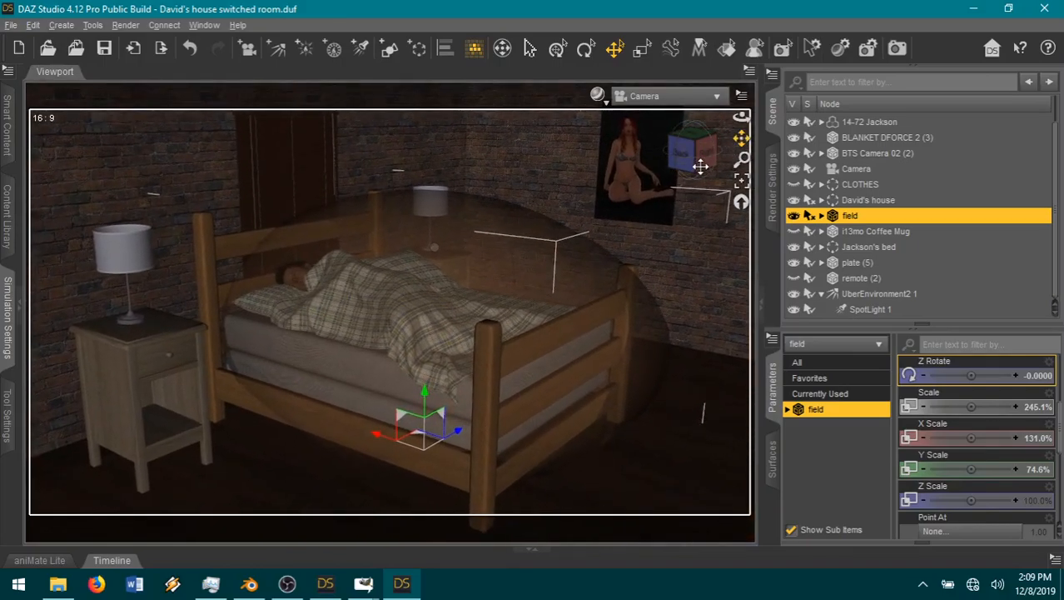
drag(700, 169, 663, 169)
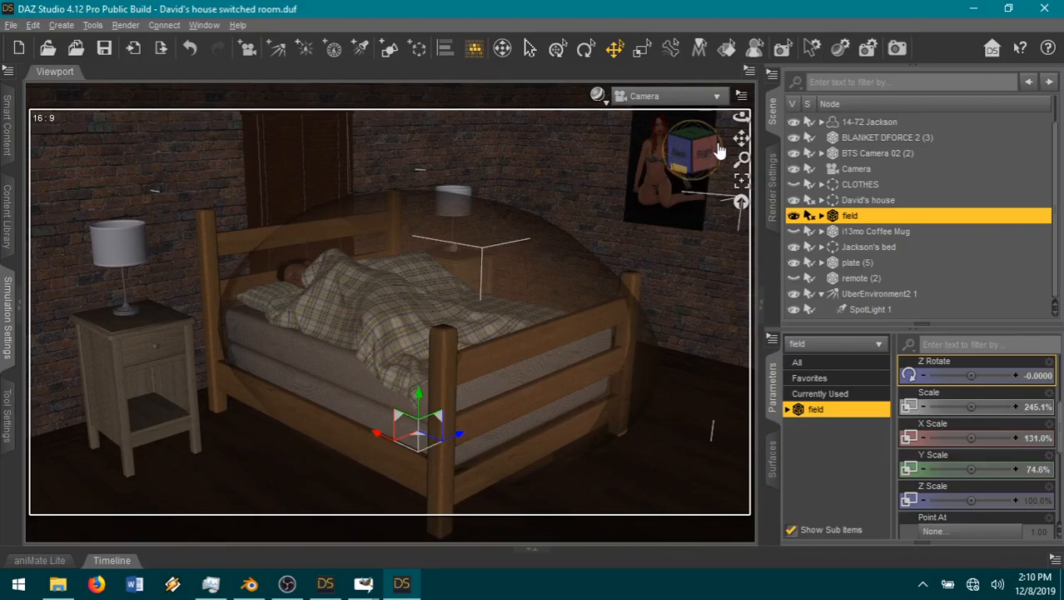
drag(742, 138, 733, 103)
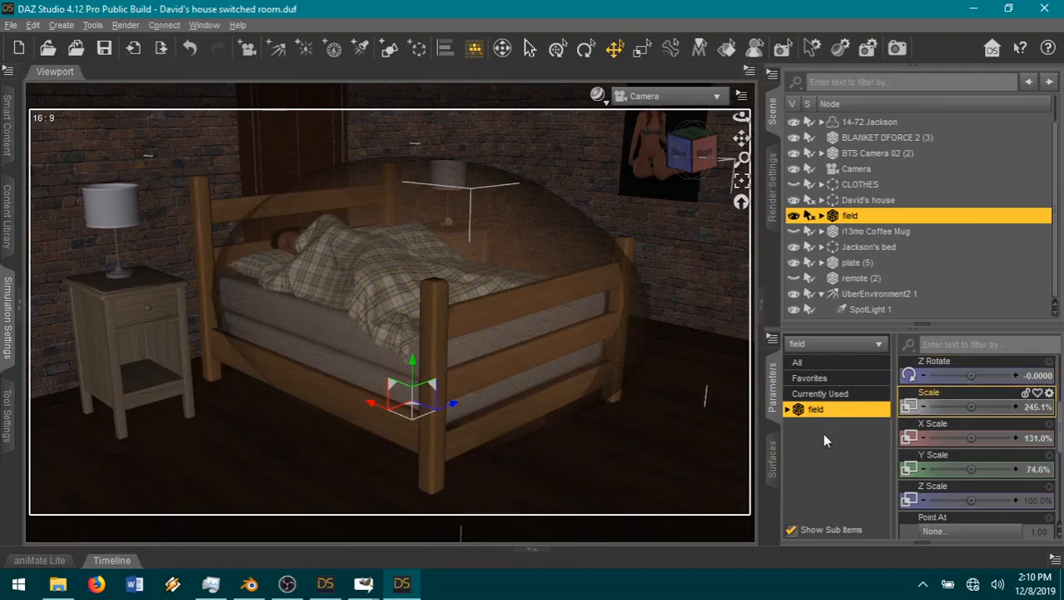
click(773, 188)
click(957, 240)
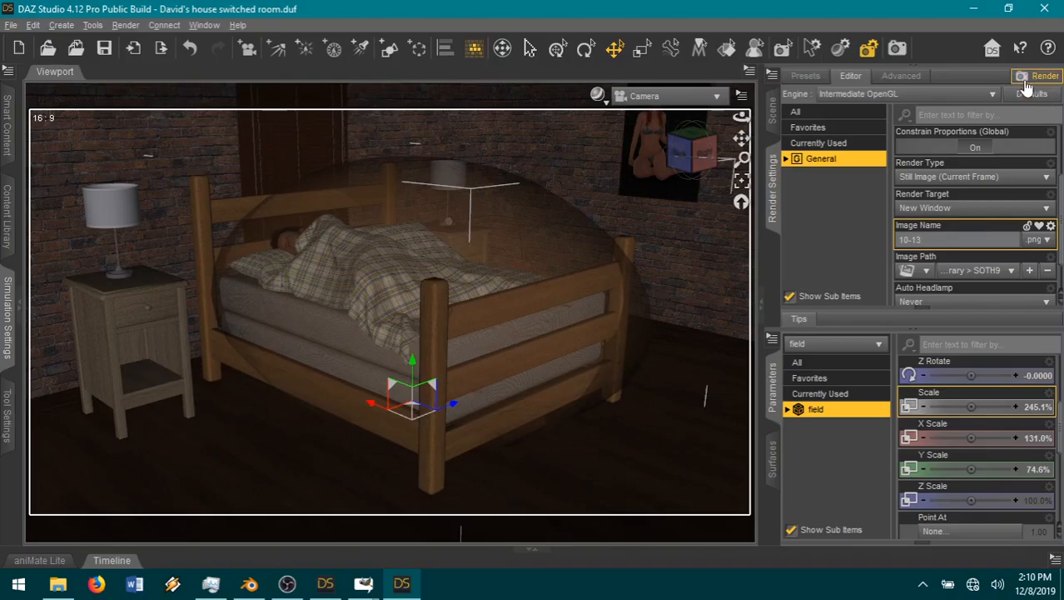
Step: Switch to GIMP's page23.xcf, make Pasted Layer #4 the active layer and save the page
mouse_move(363, 585)
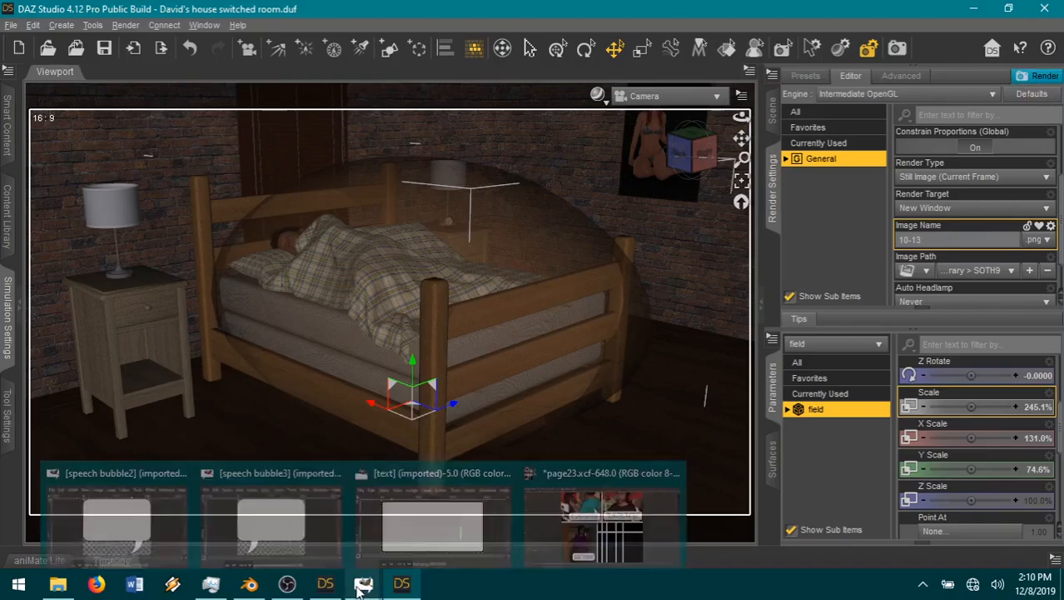
click(538, 543)
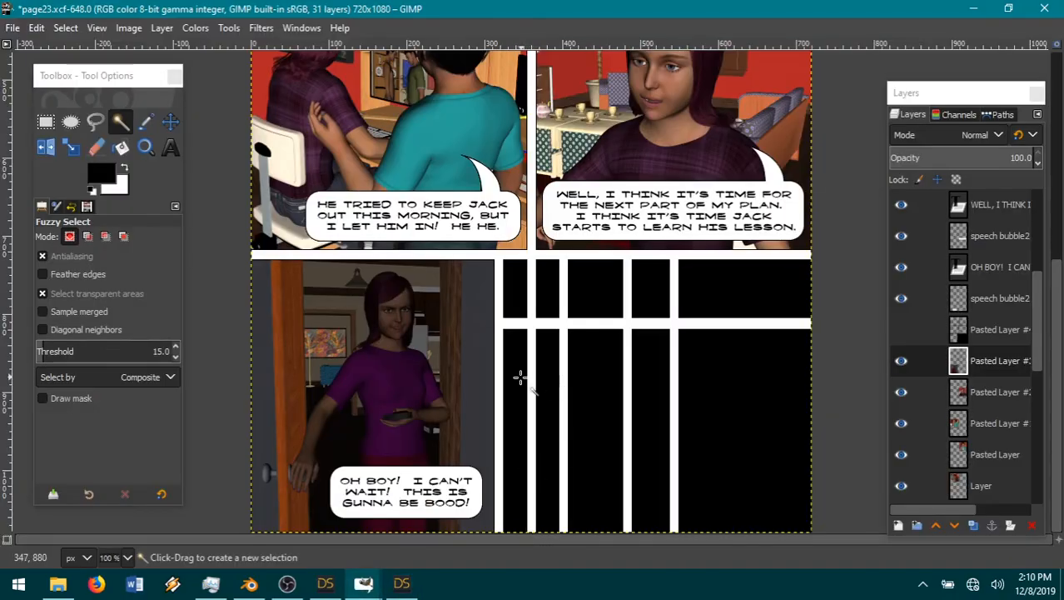
scroll(609, 385, up, 5)
scroll(609, 384, down, 5)
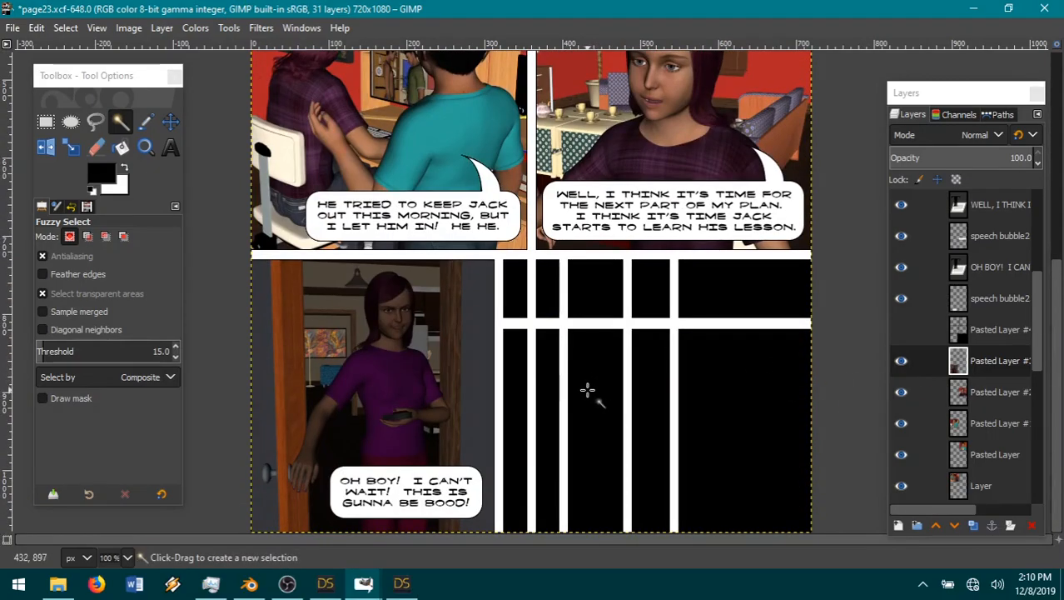
click(1021, 330)
scroll(718, 381, up, 5)
click(12, 29)
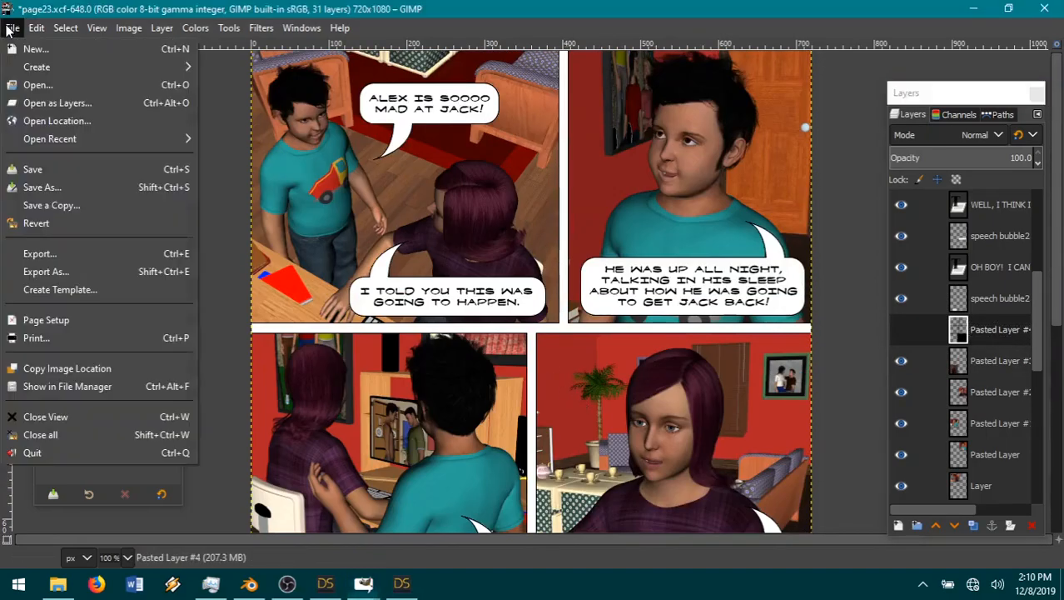
click(46, 169)
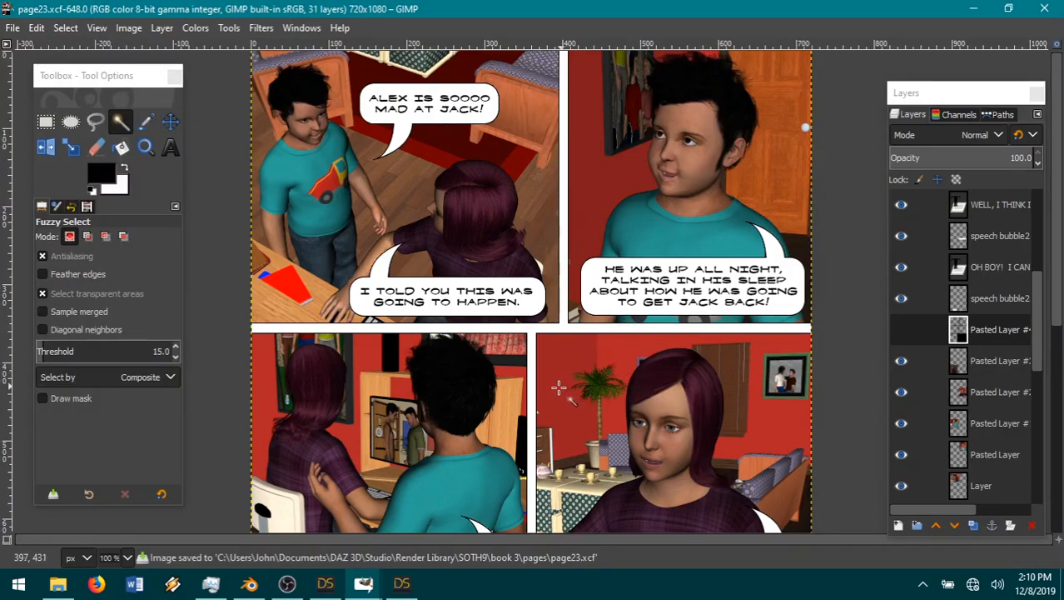
scroll(681, 404, down, 5)
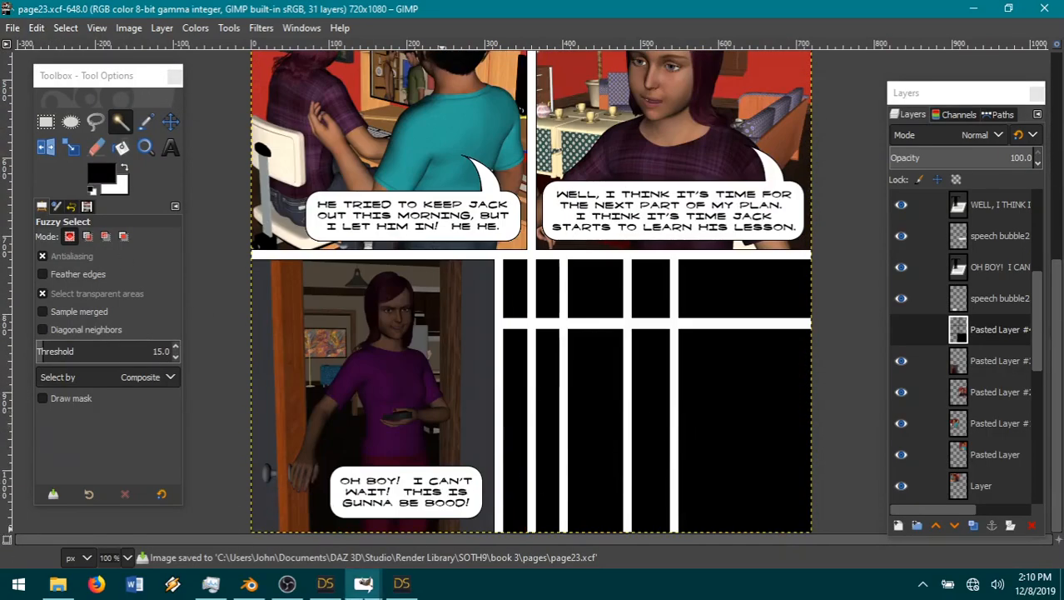
Step: Return to DAZ Studio, inspect the rendered bedroom image and save it as 10-13.png in Render Library > SOTH9
click(401, 583)
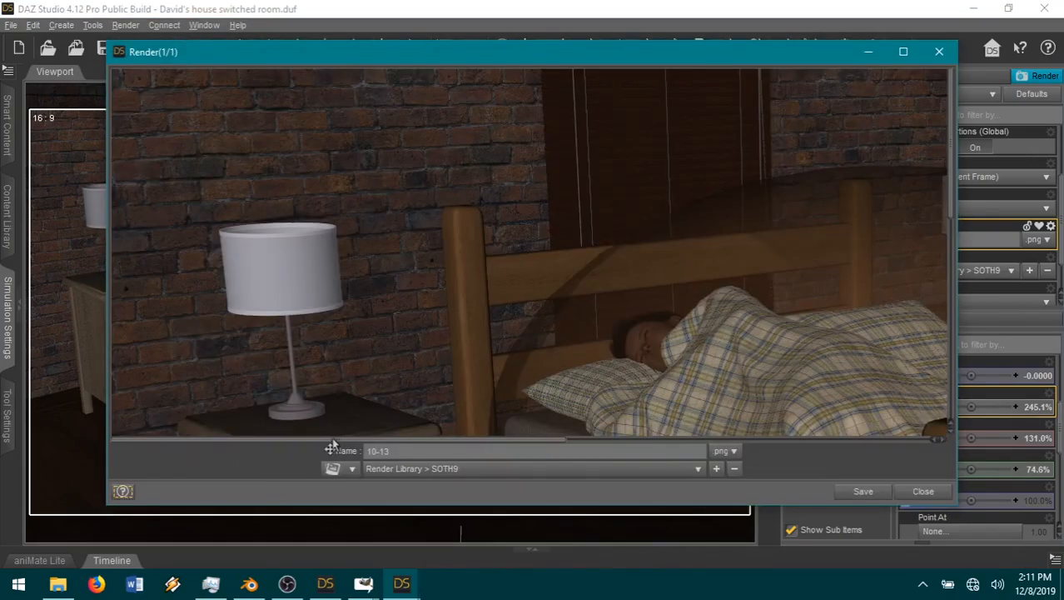
drag(332, 450, 592, 451)
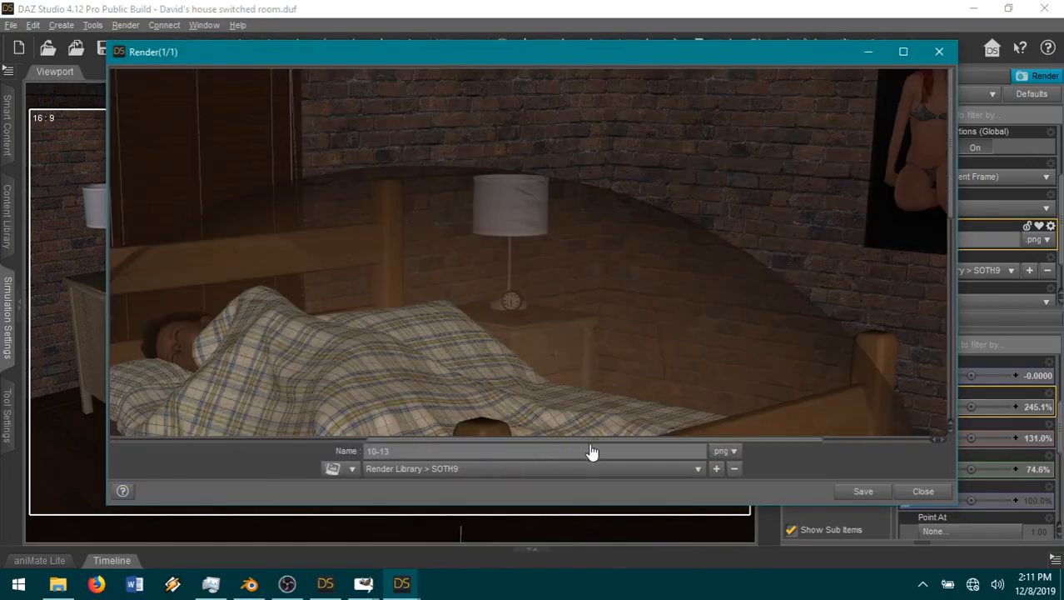
scroll(608, 343, down, 5)
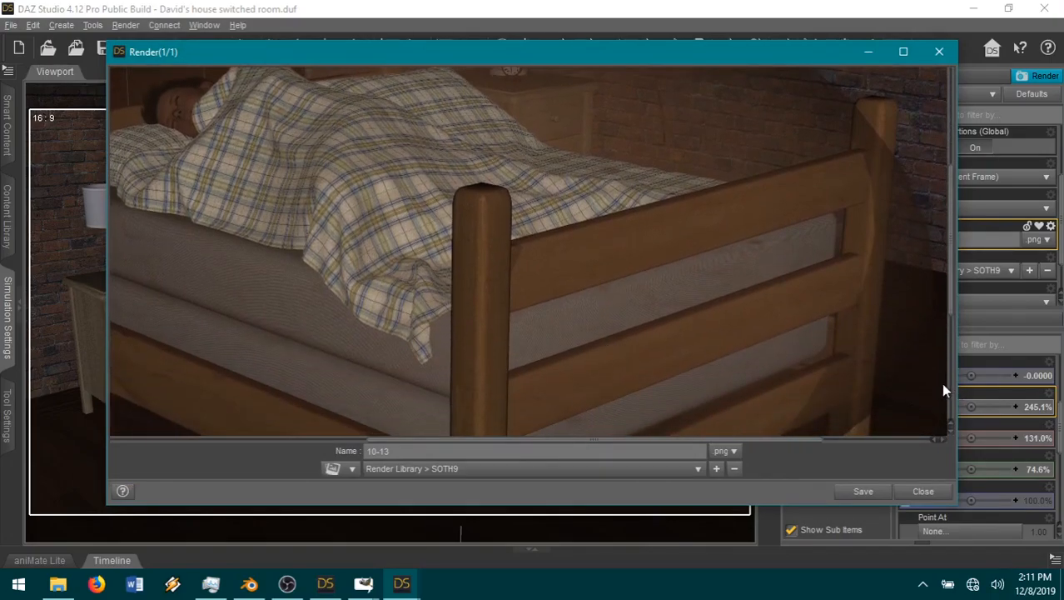
click(874, 495)
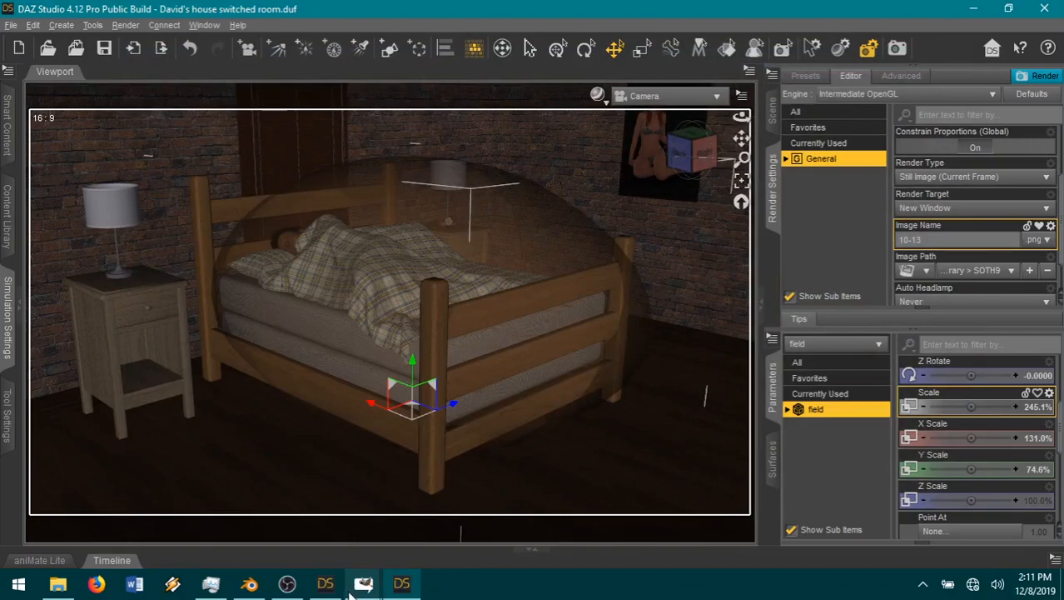
Step: Switch to page23.xcf in GIMP and open 10-13.png from the SOTH9 folder as a new layer
mouse_move(363, 583)
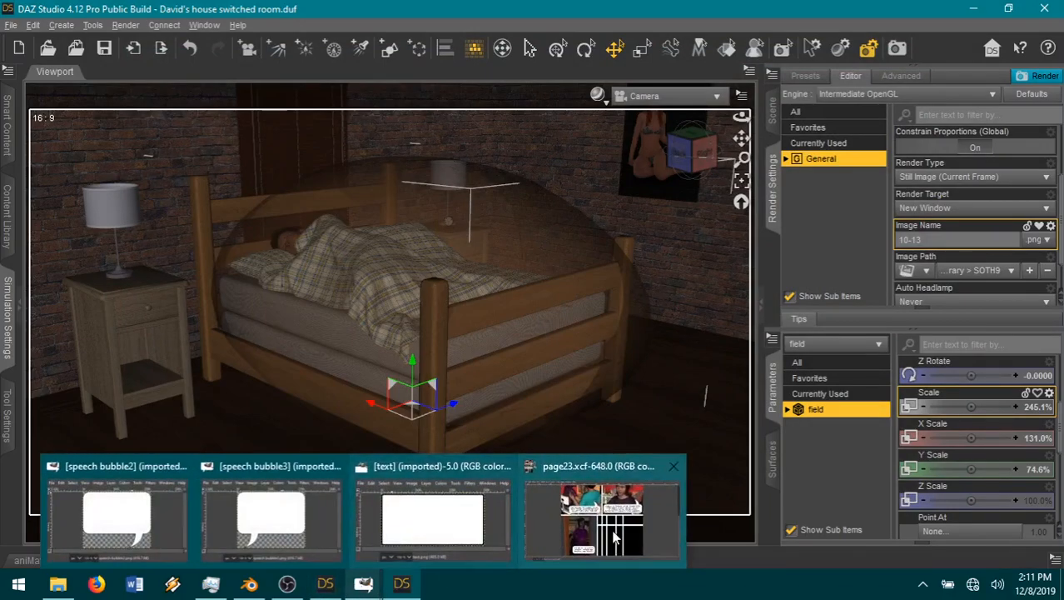
click(615, 516)
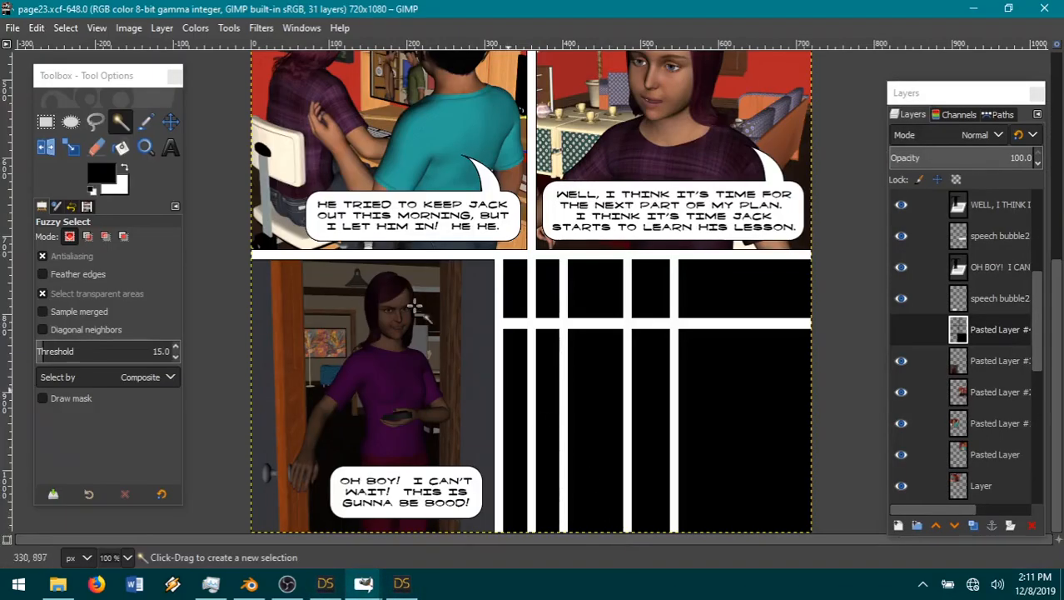
click(13, 28)
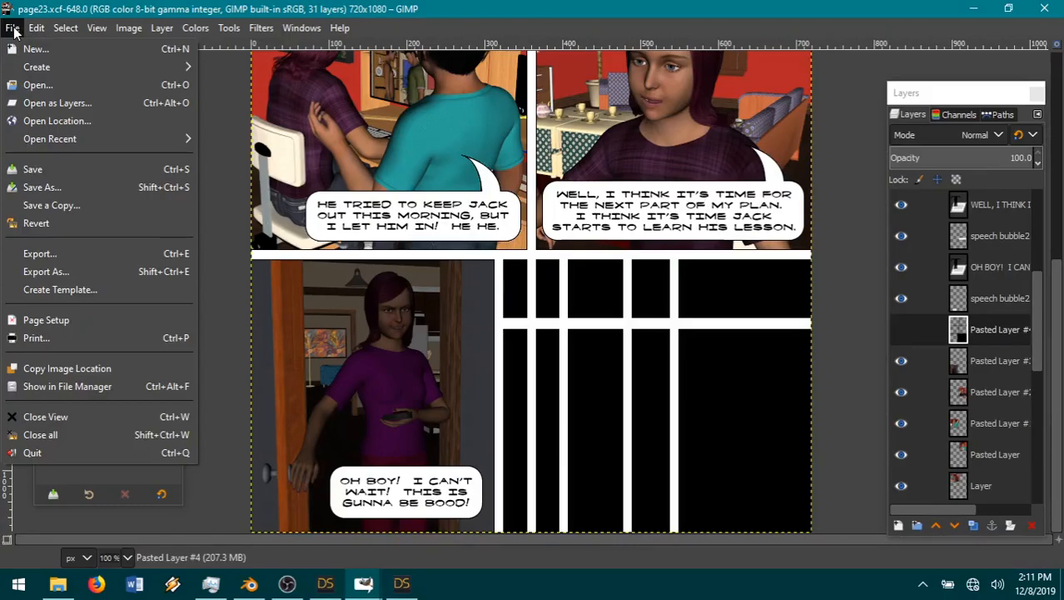
click(65, 103)
click(536, 60)
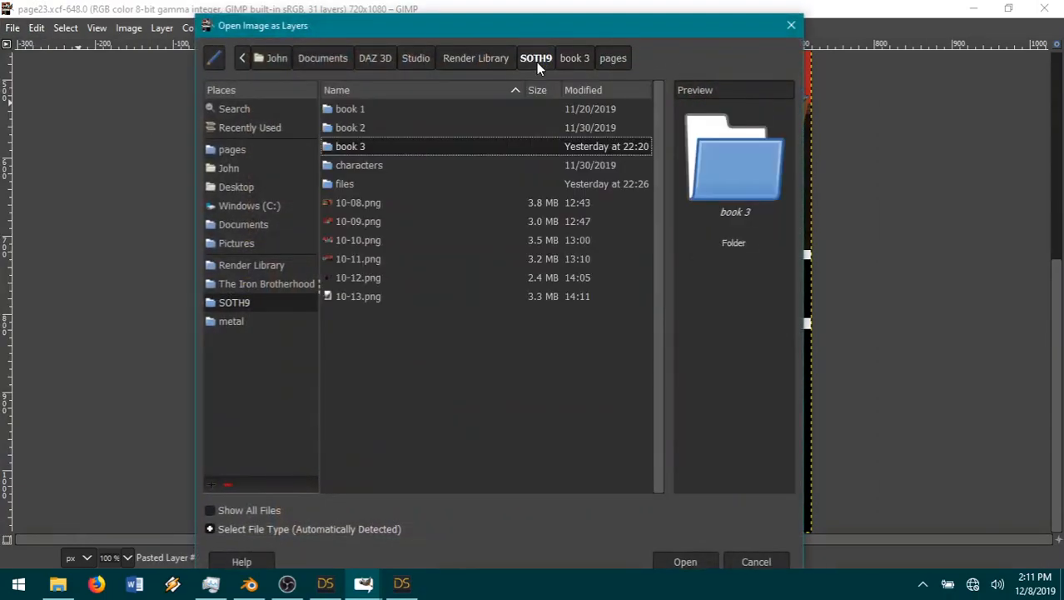
double_click(358, 297)
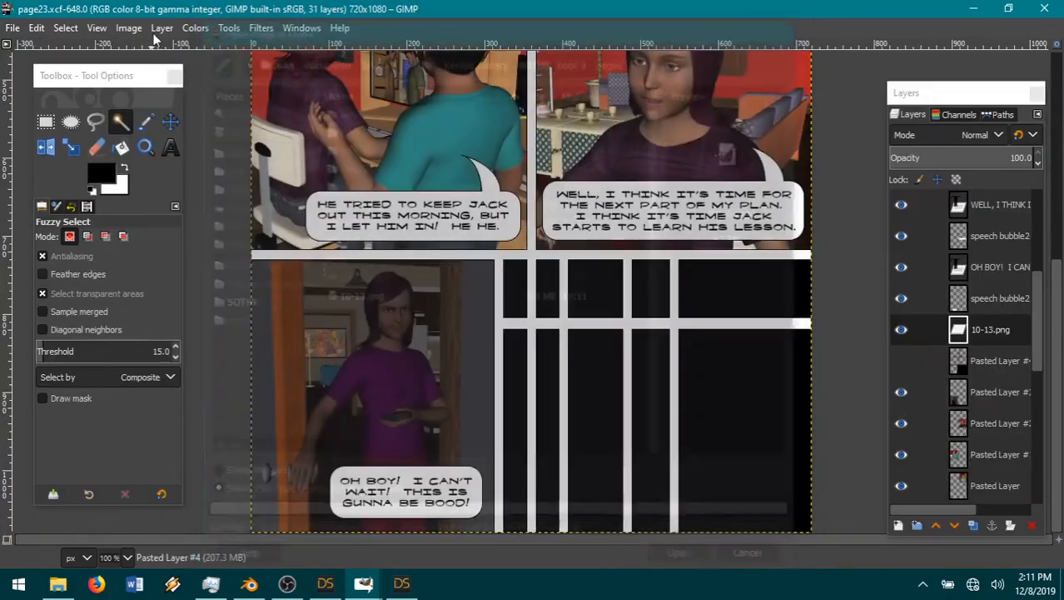
Step: Scale the 10-13.png layer to 34% and move it over the empty panel beside the doorway panel
click(162, 27)
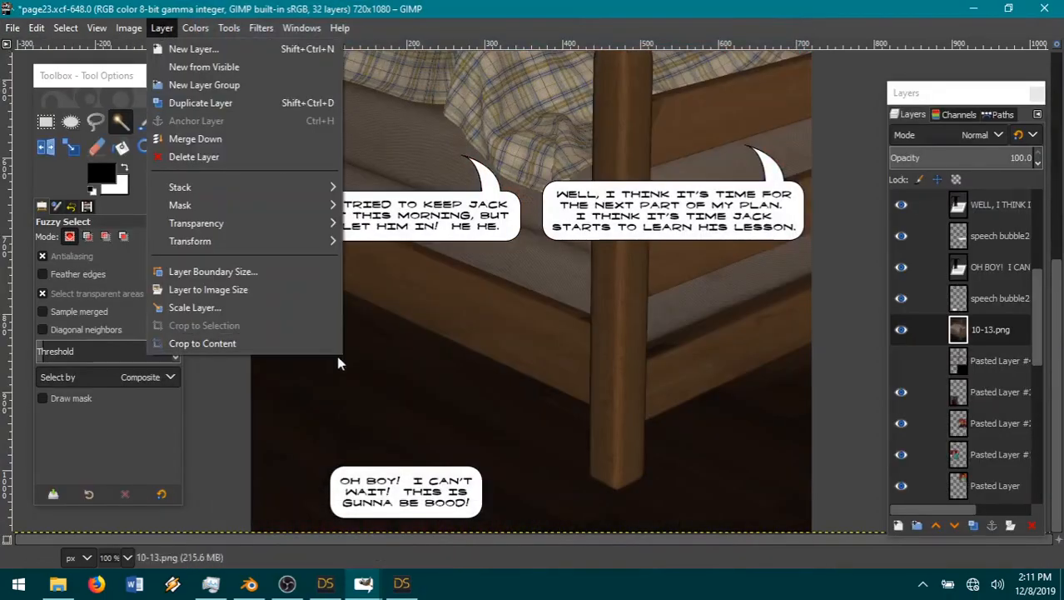
click(219, 309)
text(34)
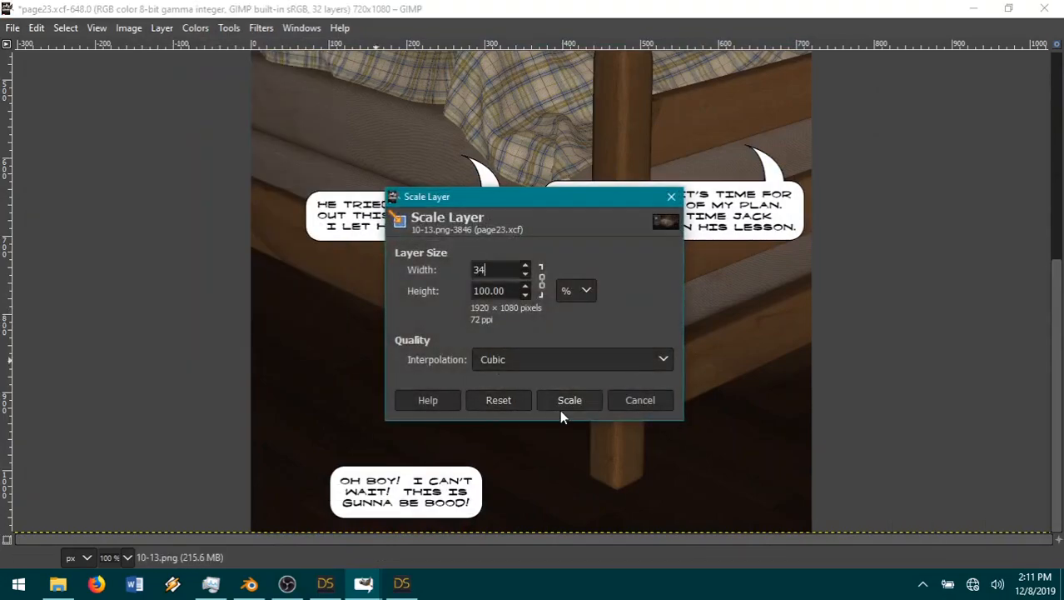
click(570, 399)
click(170, 122)
drag(534, 100, 643, 386)
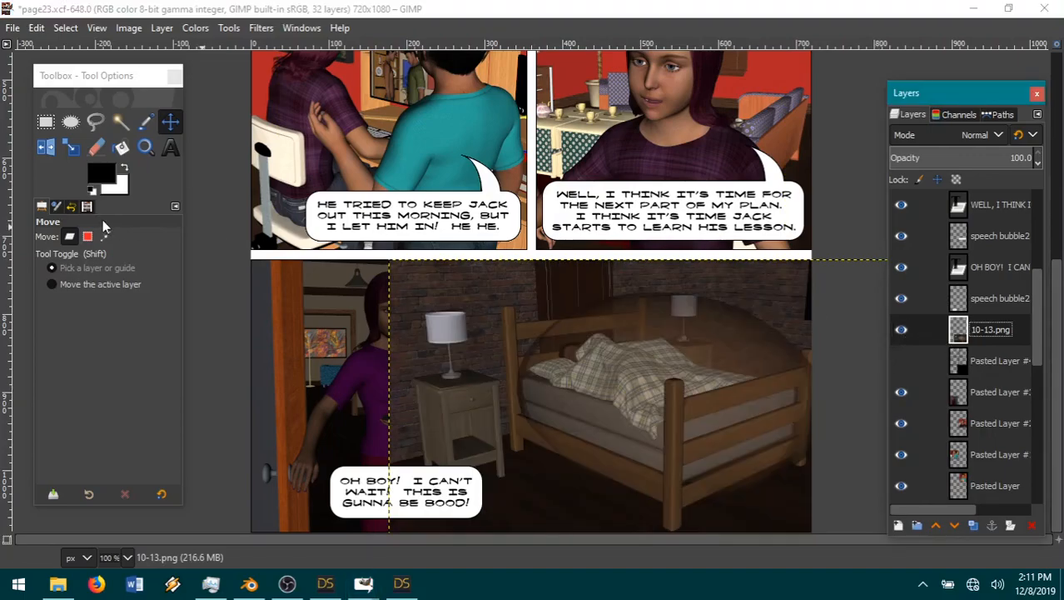
Step: Cut the part of the 10-13.png layer that overlaps the doorway panel and gutter, using a 219 × 439 px rectangular selection, and clear the selection
click(46, 121)
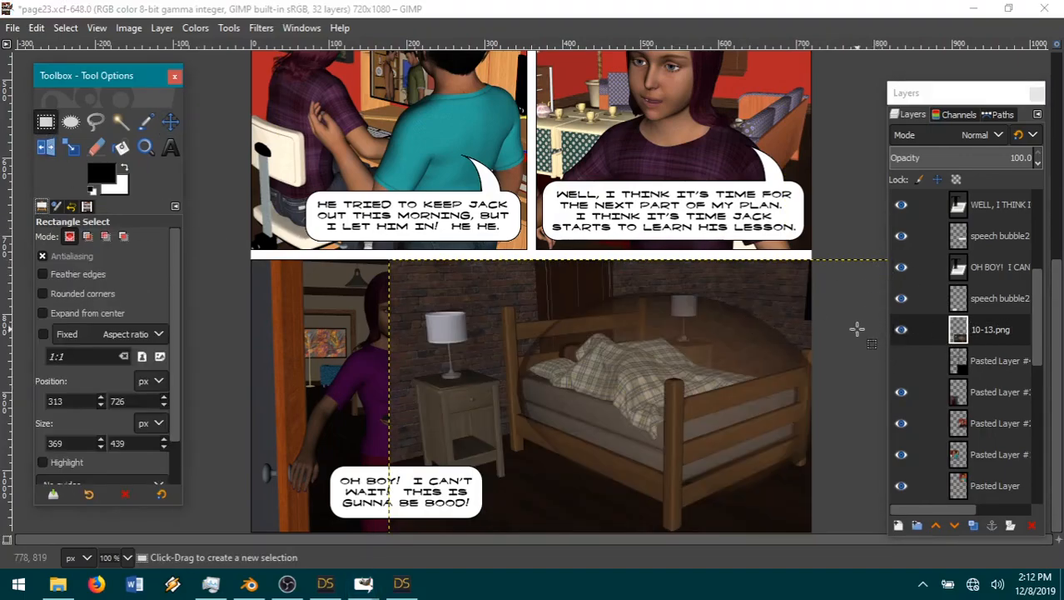
click(901, 330)
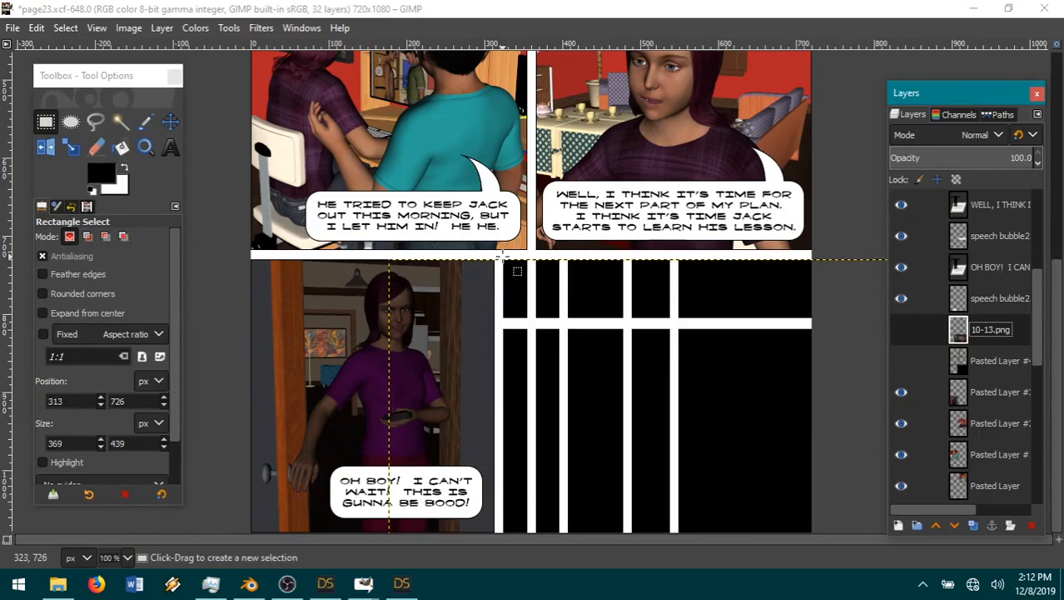
drag(503, 258, 333, 550)
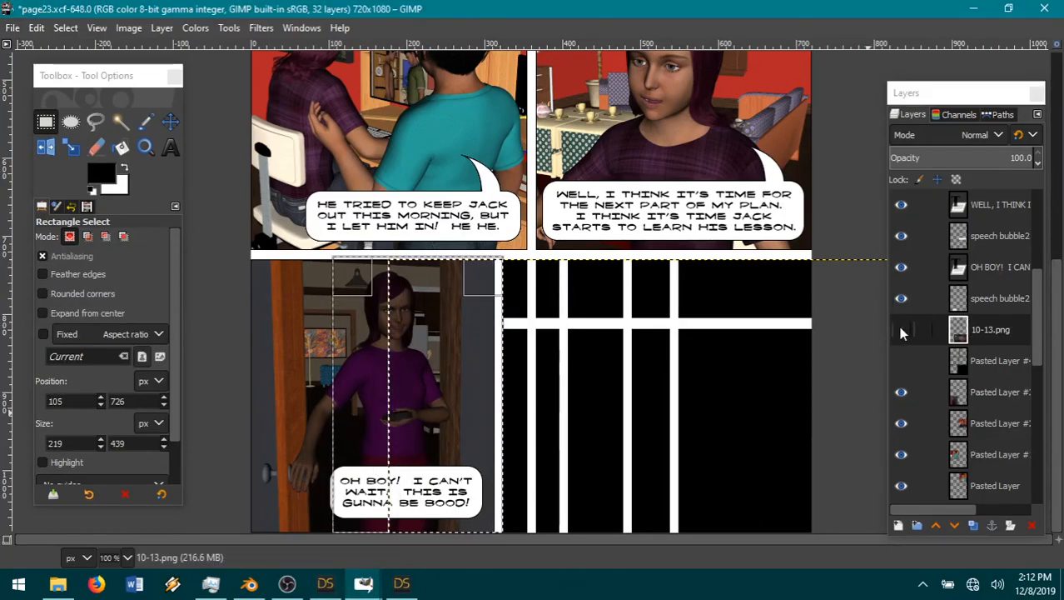
click(902, 330)
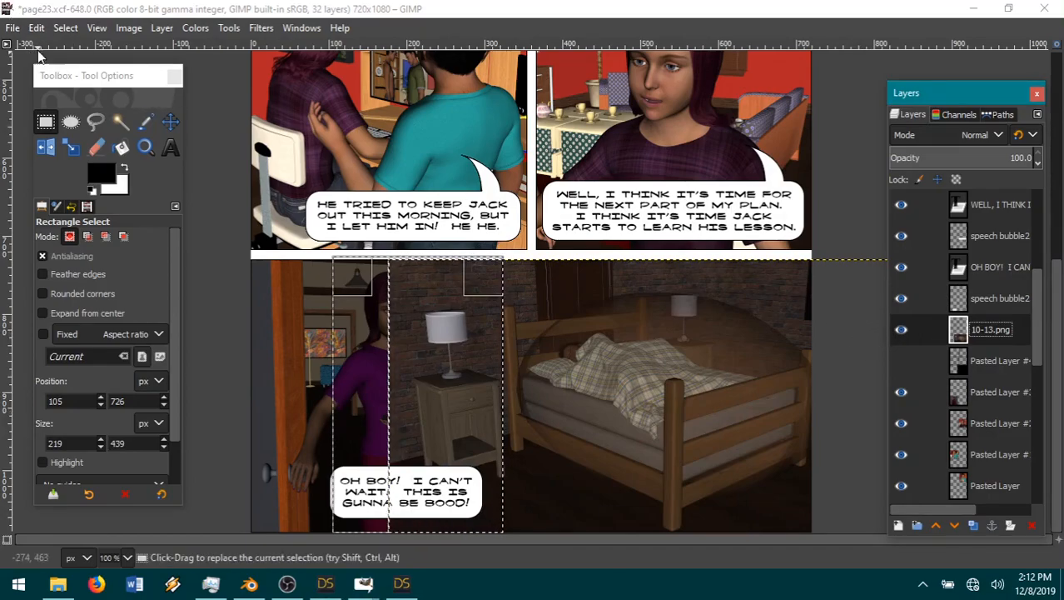
click(36, 28)
click(58, 112)
click(66, 28)
click(83, 66)
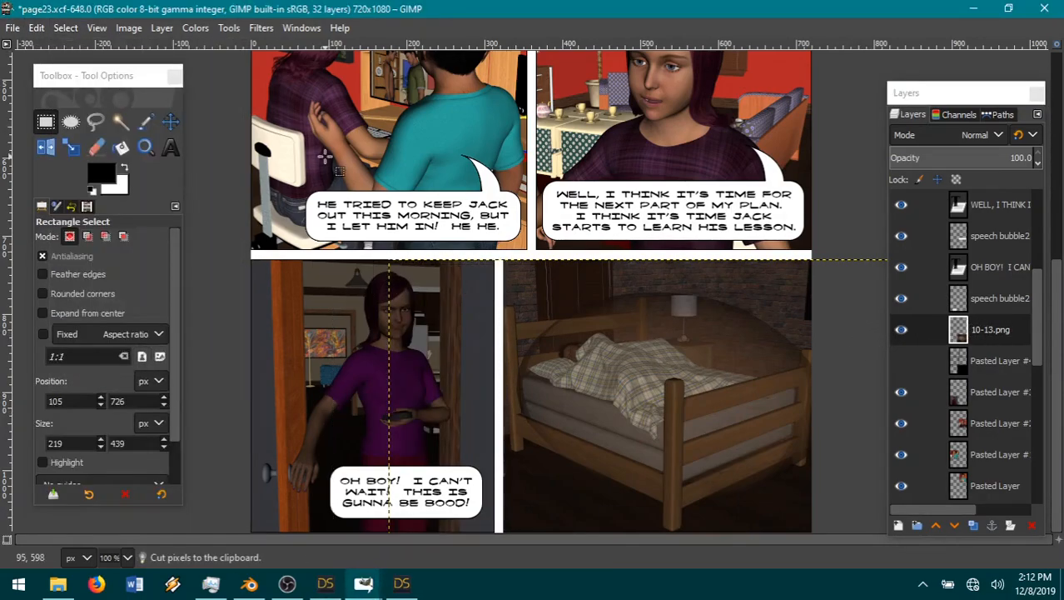
Step: Show Pasted Layer #4 and resize the 10-13.png layer's boundary to the image size
click(902, 361)
click(161, 27)
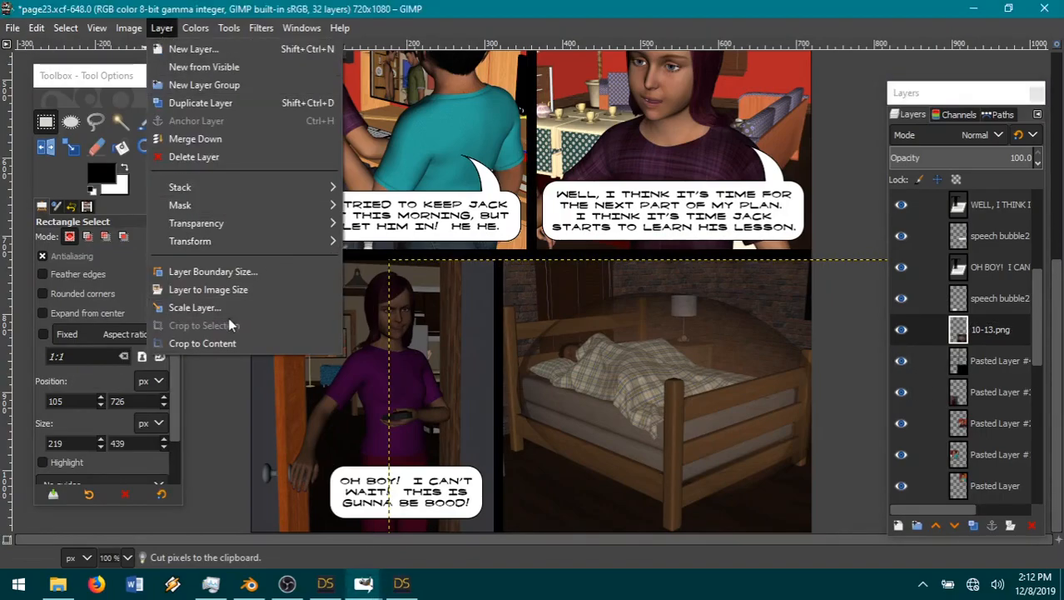
click(217, 295)
Step: Fuzzy-select the transparent area around the 10-13.png panel and cut that area from Pasted Layer #4
click(121, 124)
click(387, 157)
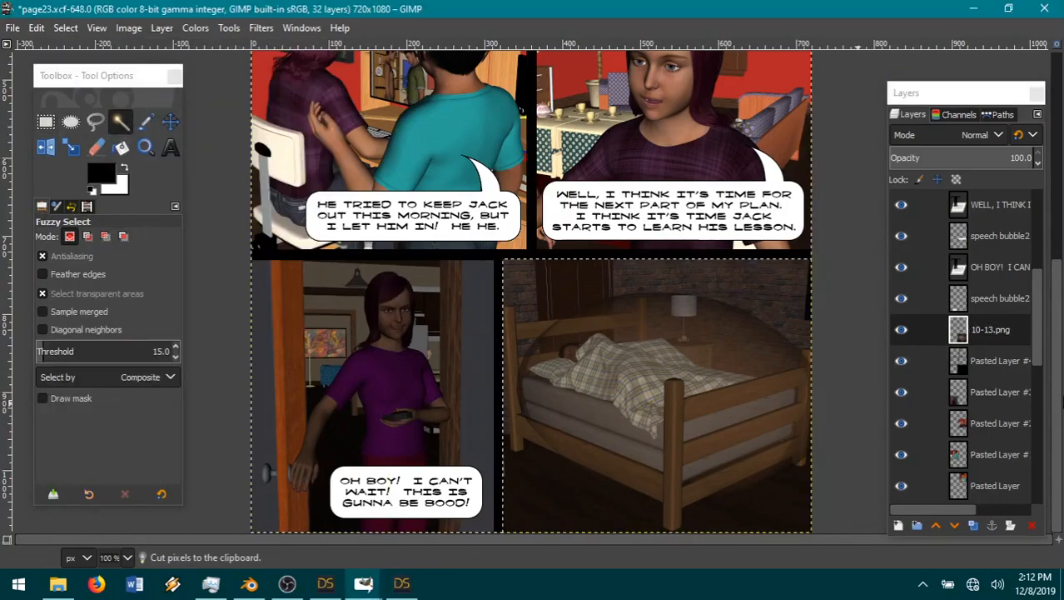
click(997, 361)
click(36, 27)
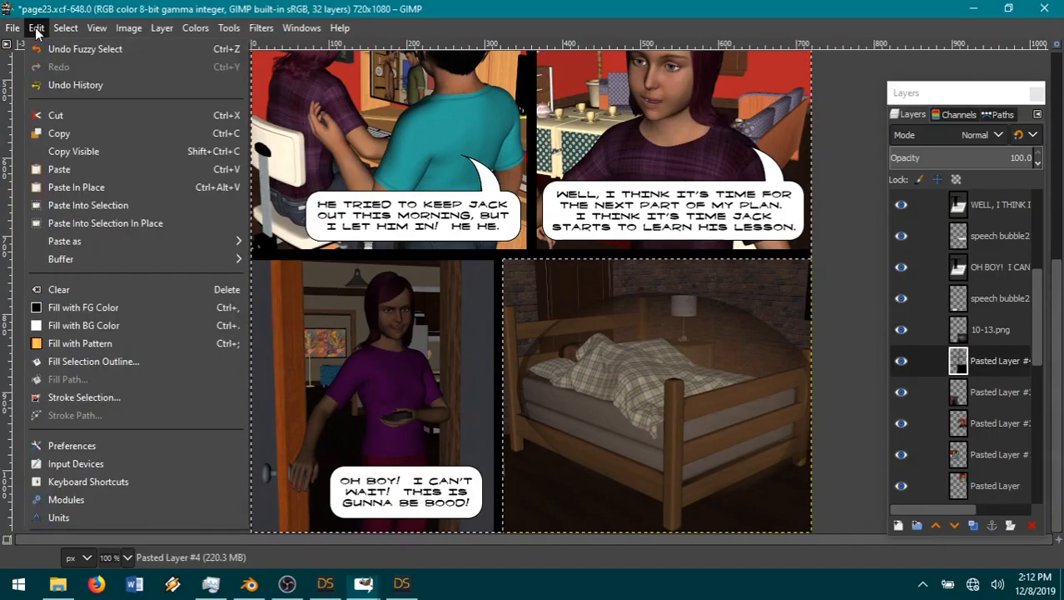
click(70, 112)
Step: Make 10-13.png the active layer, invert the selection to cover the bedroom panel, and shrink that selection
click(991, 330)
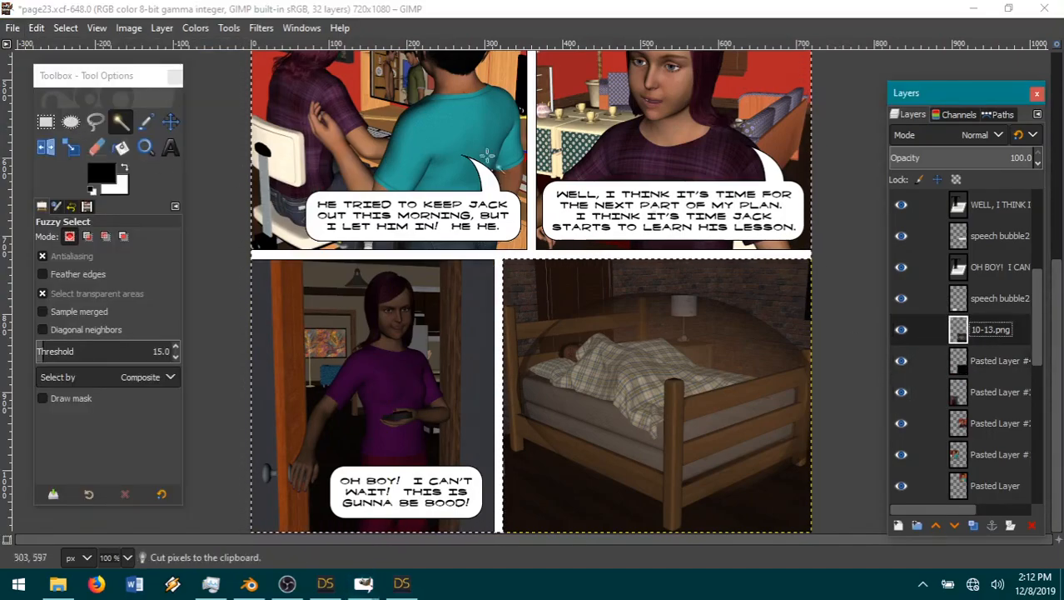
click(65, 27)
click(62, 30)
click(65, 27)
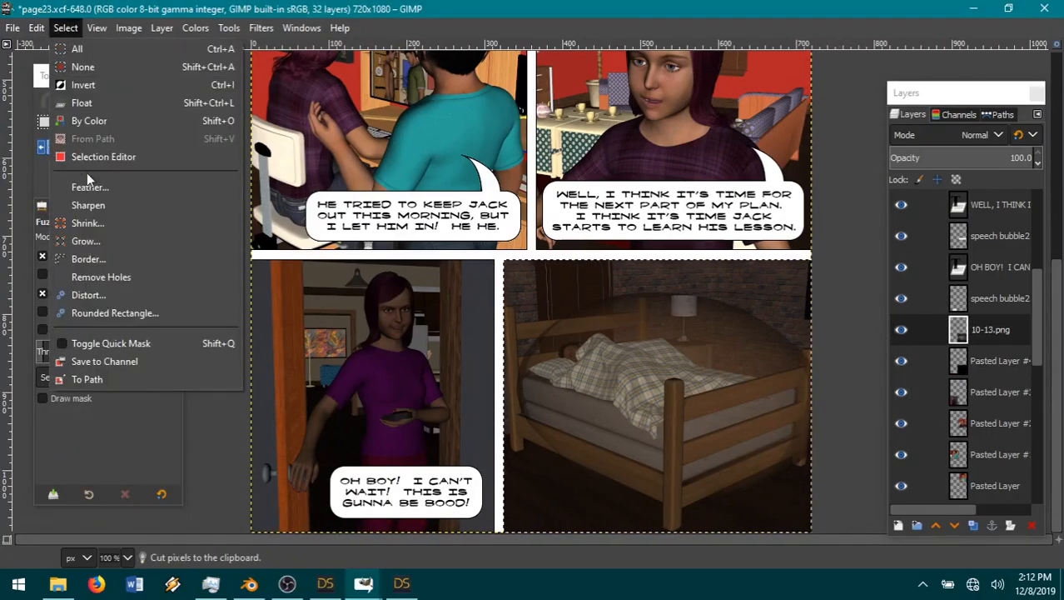
click(99, 219)
click(158, 277)
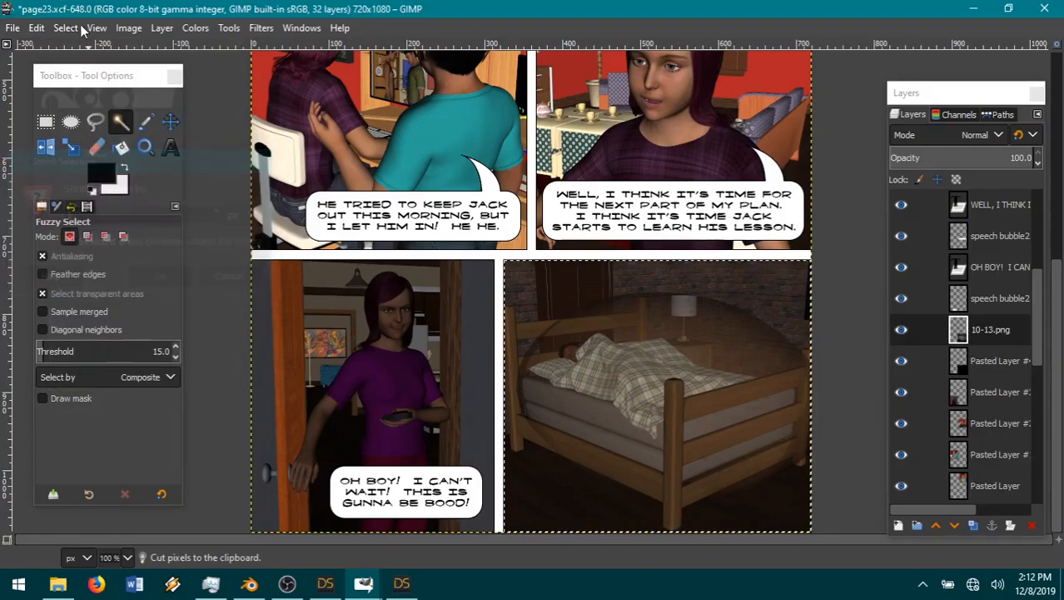
Step: Invert the shrunken selection, cut the bedroom panel's outer rim from the 10-13.png layer, and clear the selection
click(73, 26)
click(75, 27)
click(36, 27)
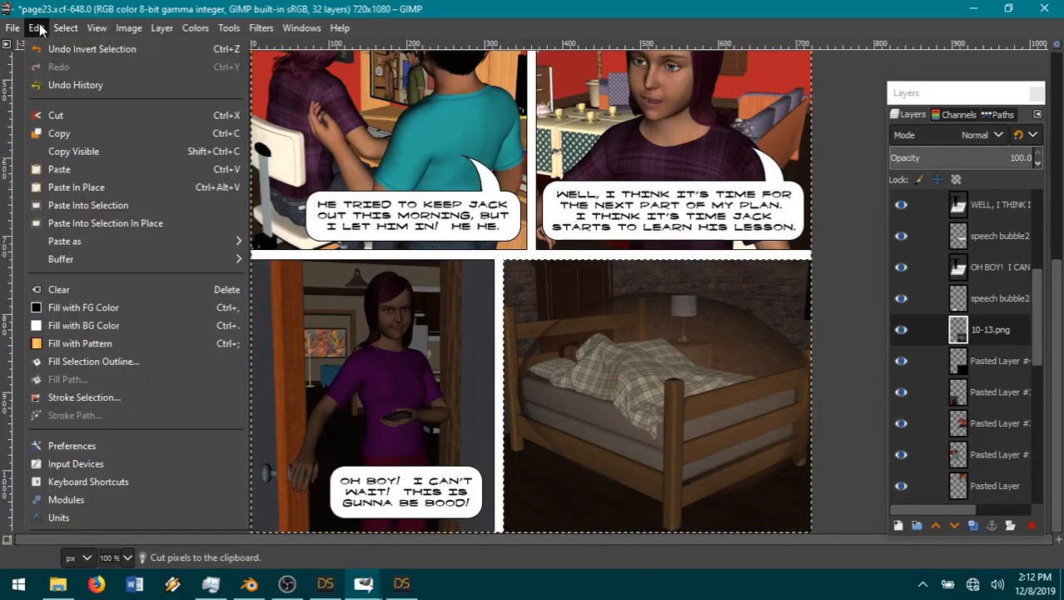
click(76, 114)
click(65, 28)
click(107, 69)
Step: Merge the 10-13.png layer down into Pasted Layer #4 and save page23.xcf
right_click(950, 329)
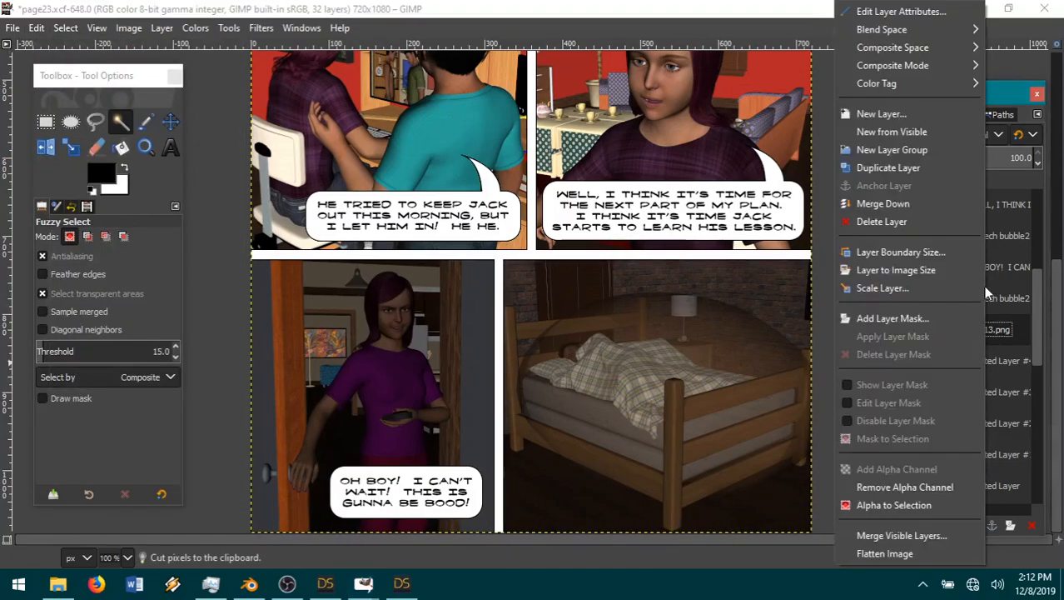
click(858, 206)
scroll(439, 337, up, 5)
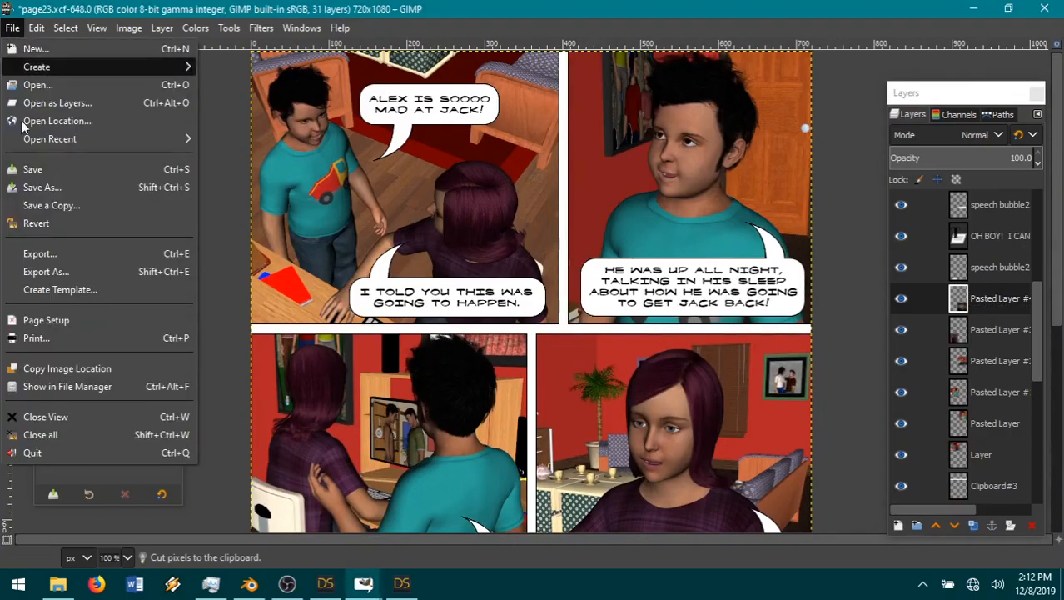
click(32, 169)
Step: Flatten the comic page and export it as page23.jpg in the book 3 pages folder
click(129, 28)
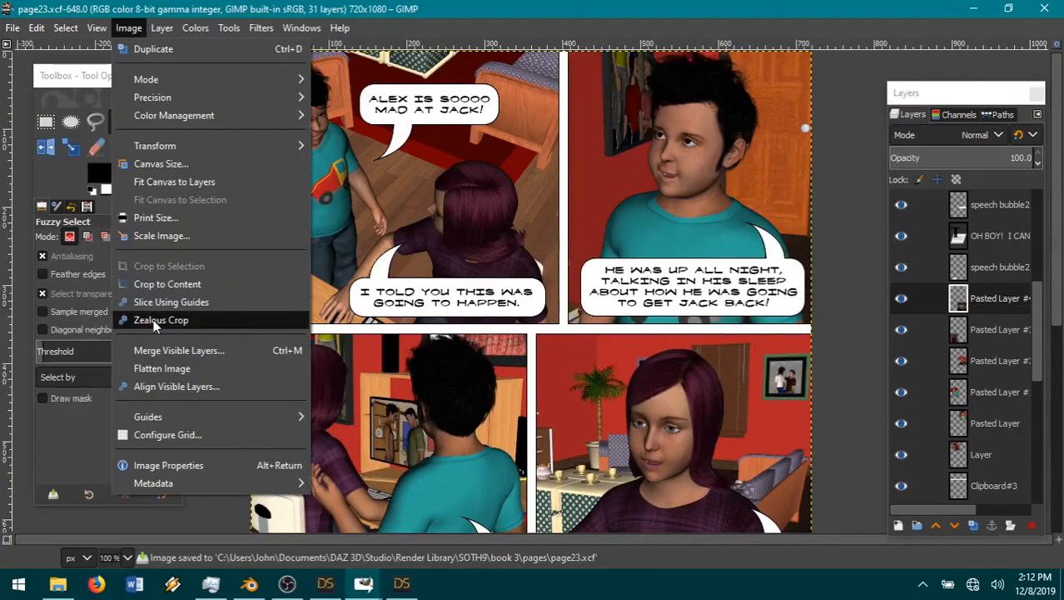
click(167, 366)
click(14, 29)
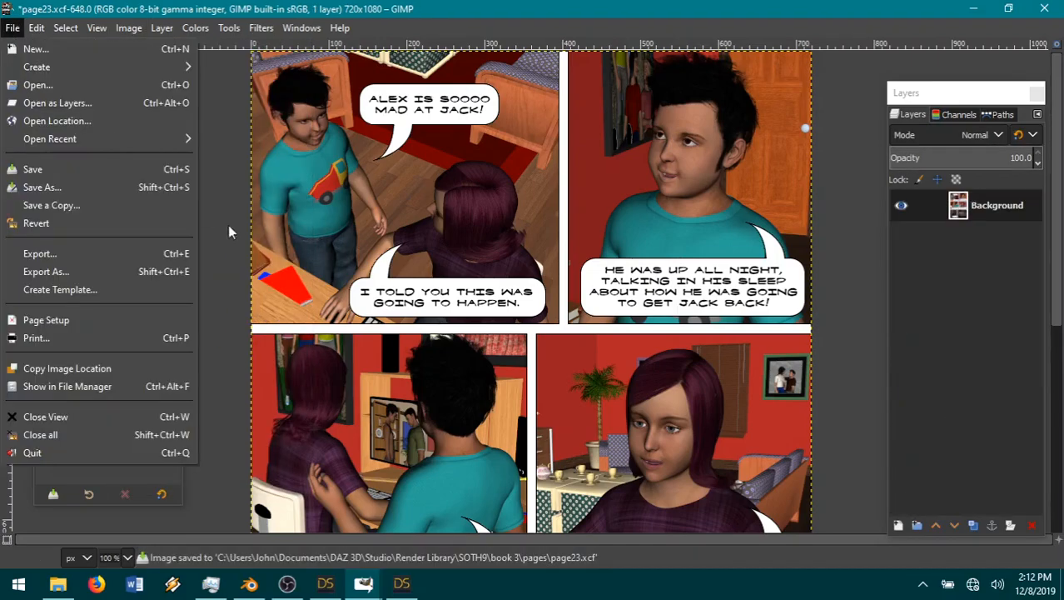
click(81, 255)
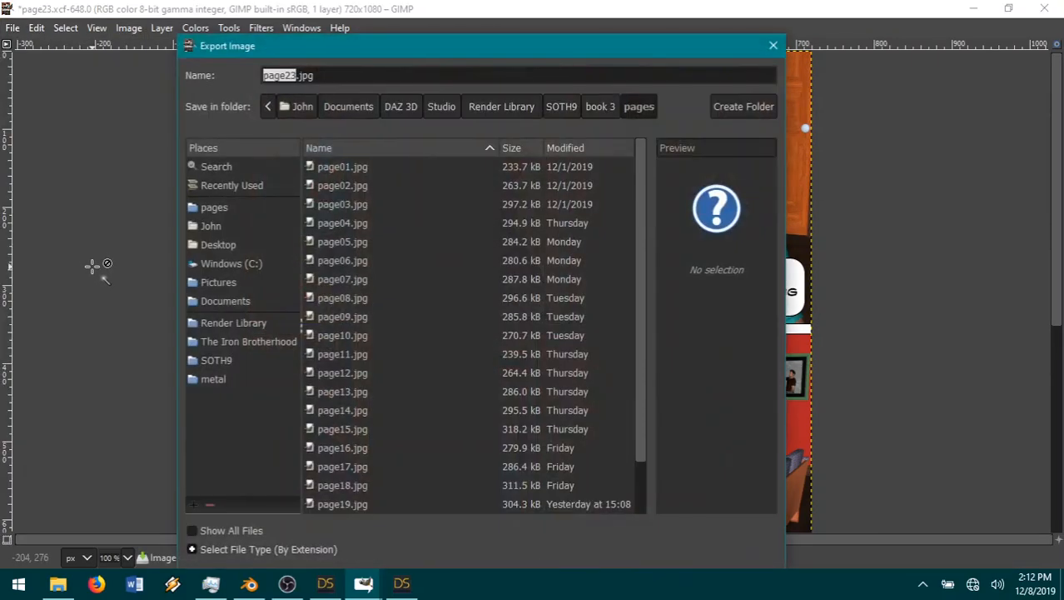
key(Return)
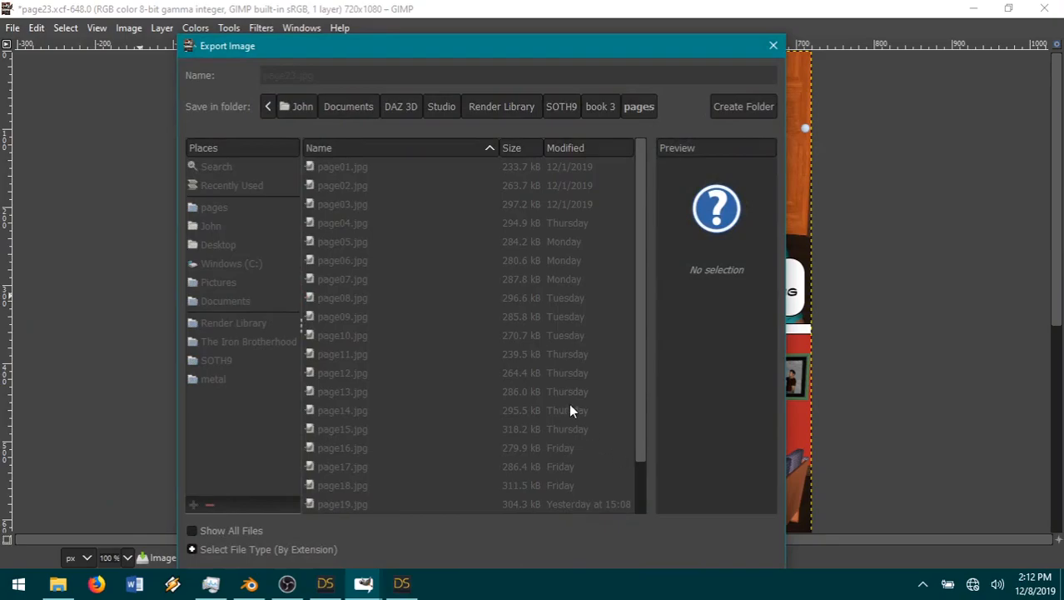
click(540, 481)
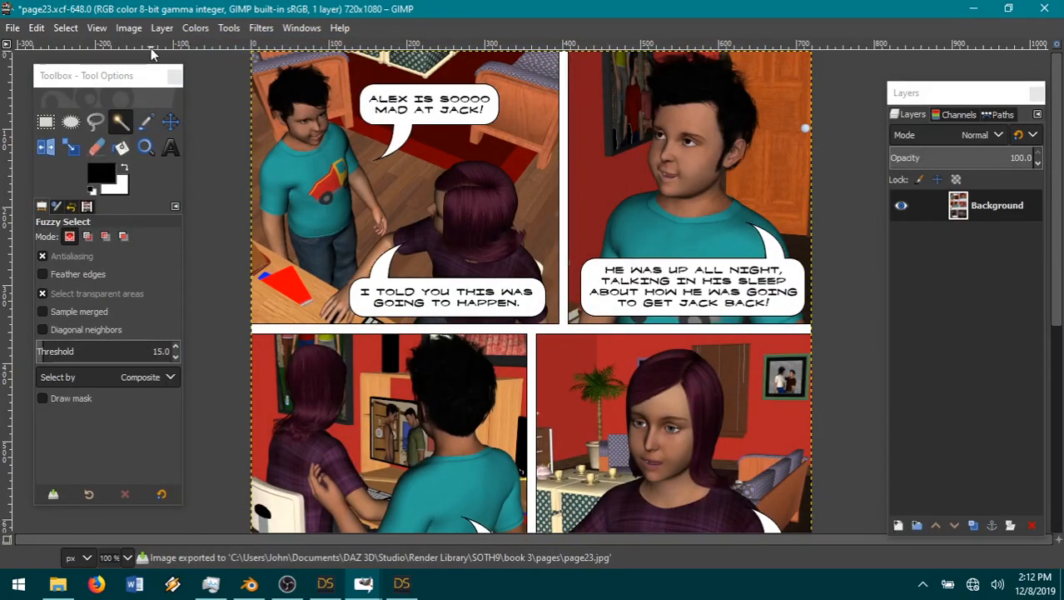
Step: Open page23.jpg from the book 3 pages folder in File Explorer, and select the 10-08 render in the SOTH9 folder
click(74, 583)
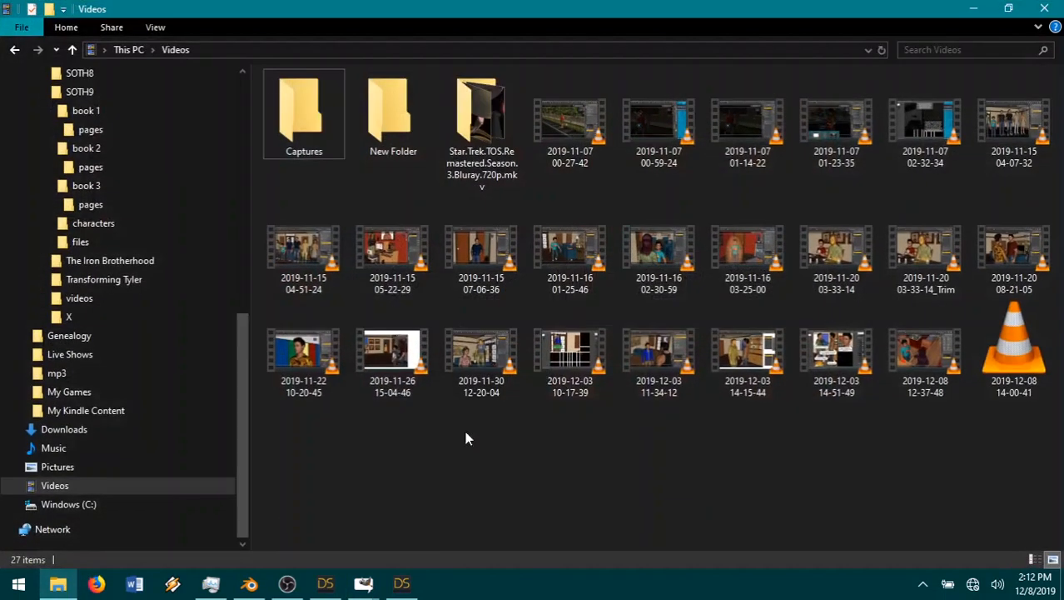
scroll(129, 366, up, 1)
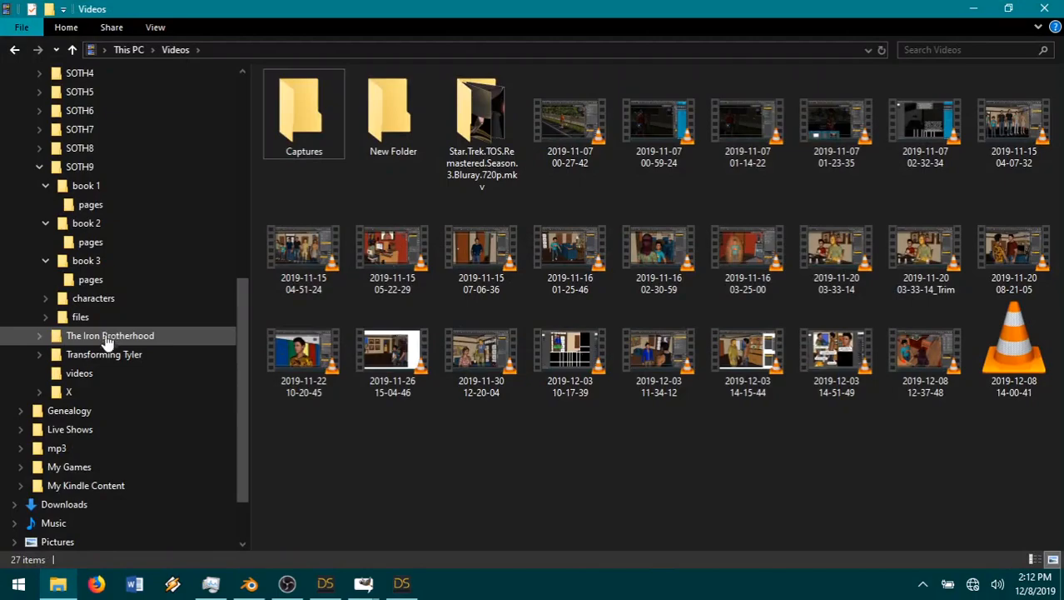
click(91, 278)
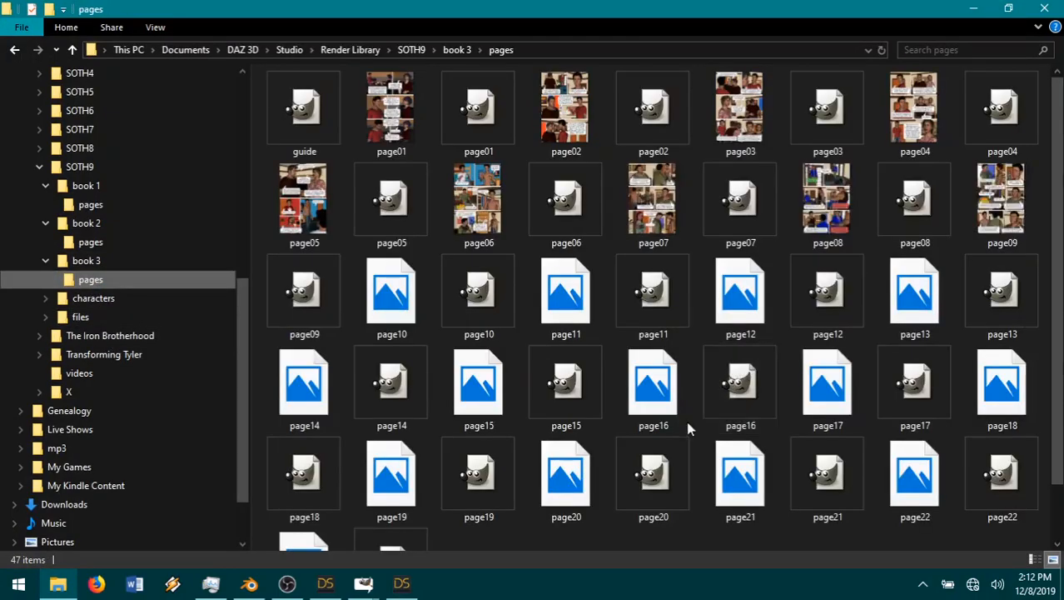
scroll(683, 480, down, 2)
click(304, 500)
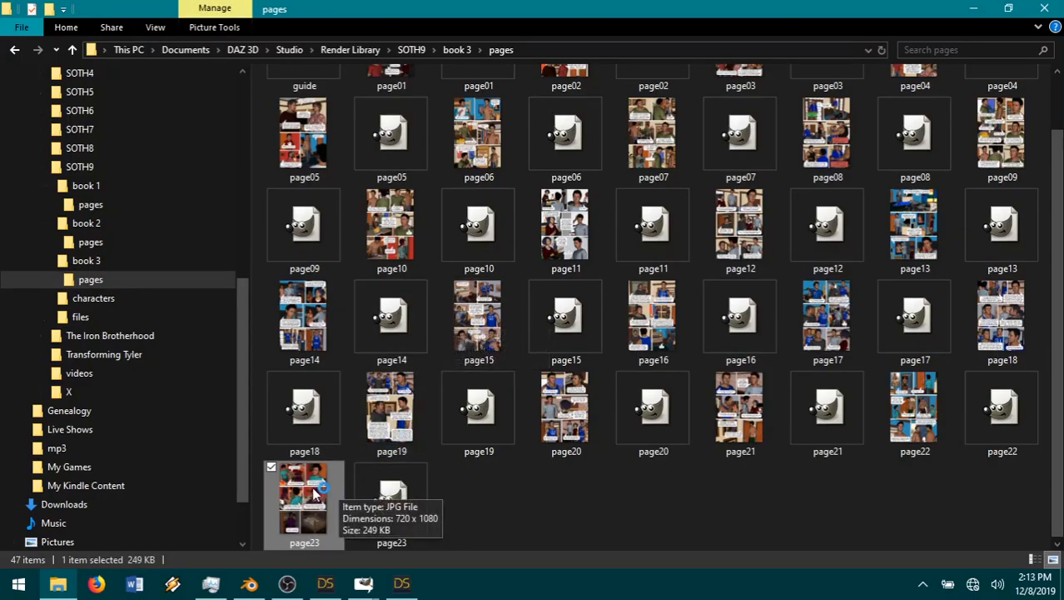
click(164, 168)
double_click(747, 107)
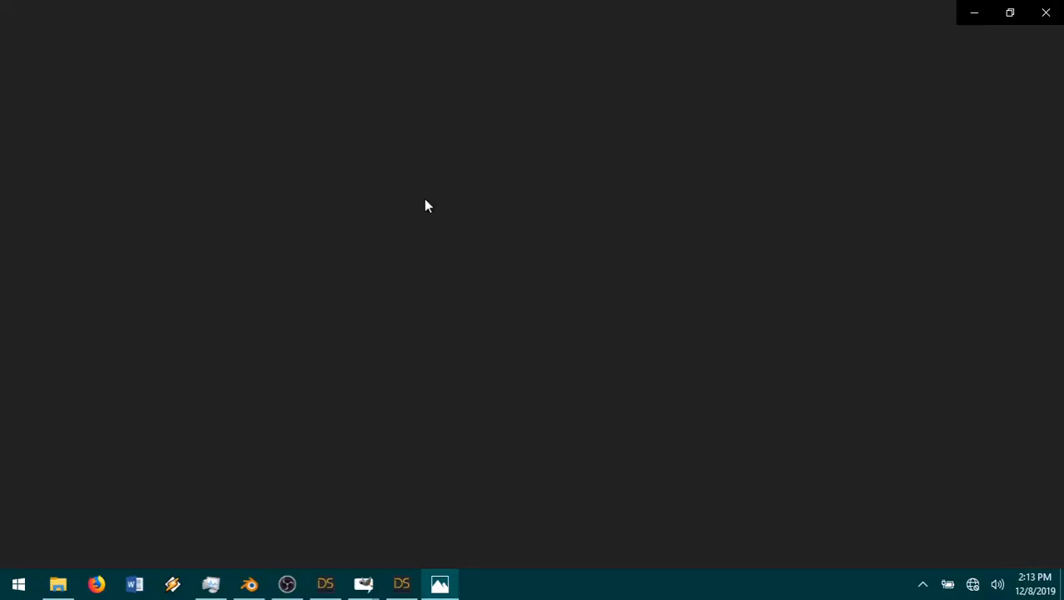
Step: Examine the panels, borders and speech bubbles of the exported page23.jpg from start to end, and close the viewer
scroll(565, 237, up, 4)
drag(529, 229, 512, 539)
scroll(530, 358, up, 4)
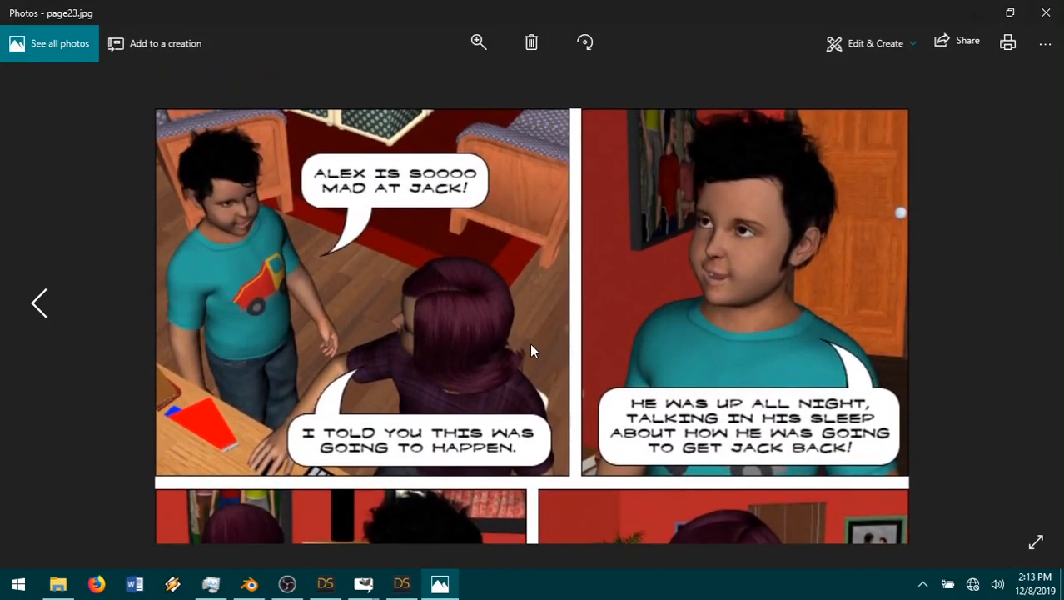
scroll(532, 358, down, 3)
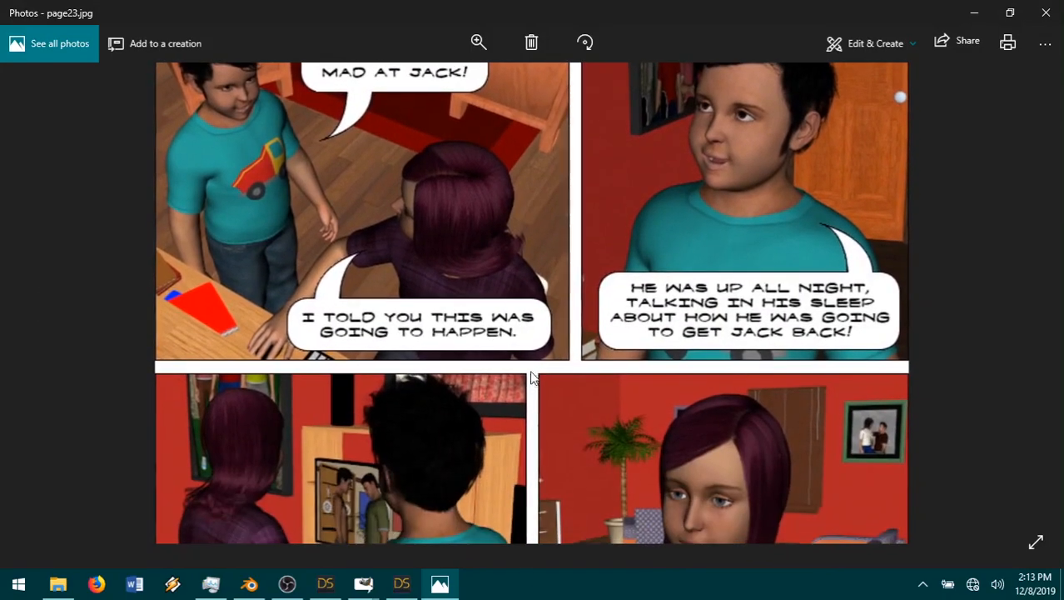
drag(542, 469, 505, 495)
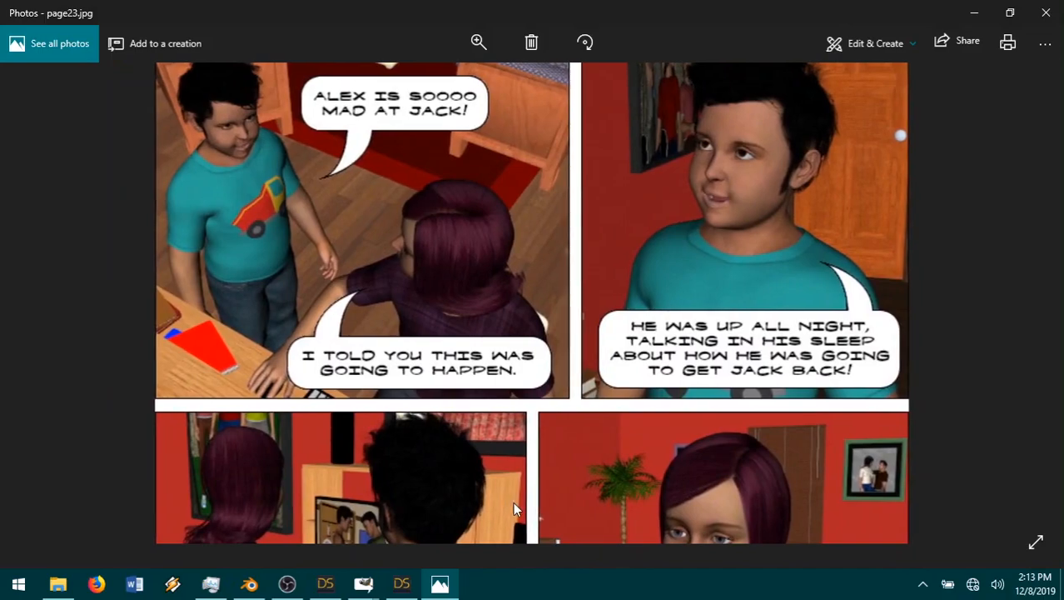
scroll(518, 502, down, 5)
scroll(567, 339, down, 1)
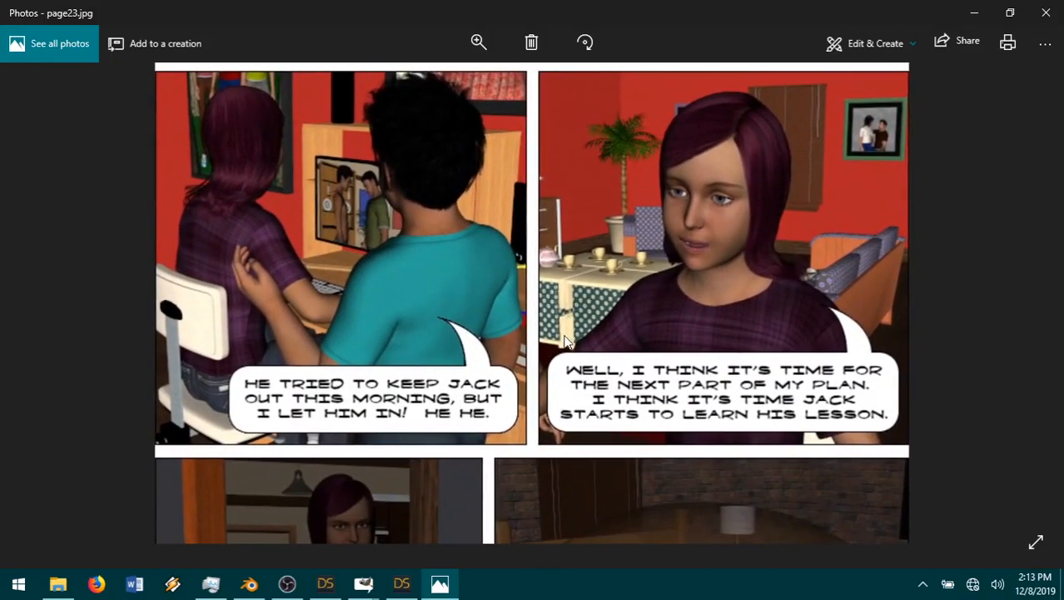
drag(525, 455, 532, 412)
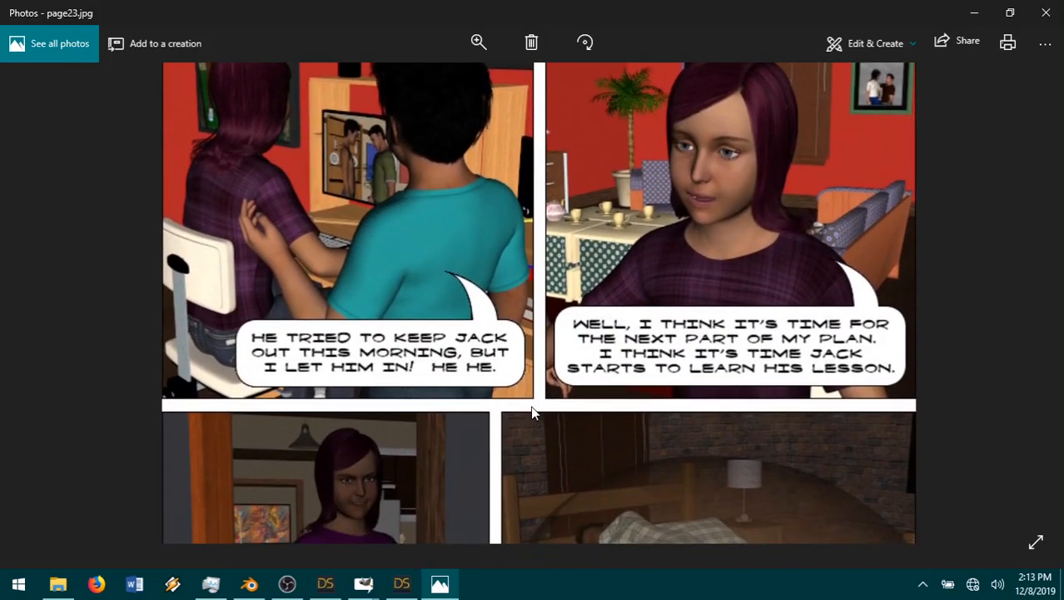
scroll(543, 312, down, 4)
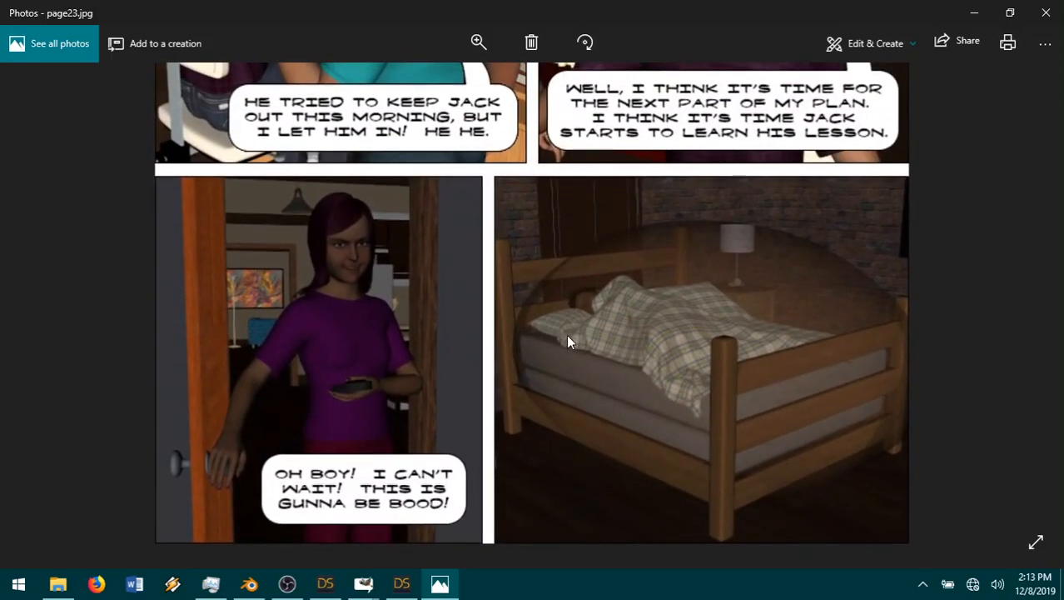
scroll(696, 316, up, 2)
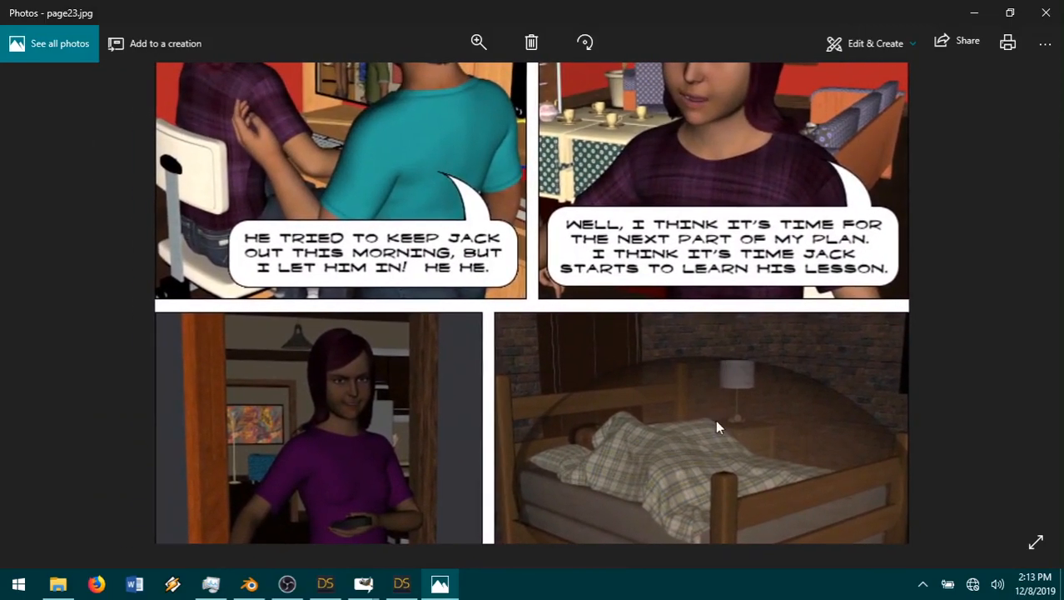
scroll(716, 421, down, 2)
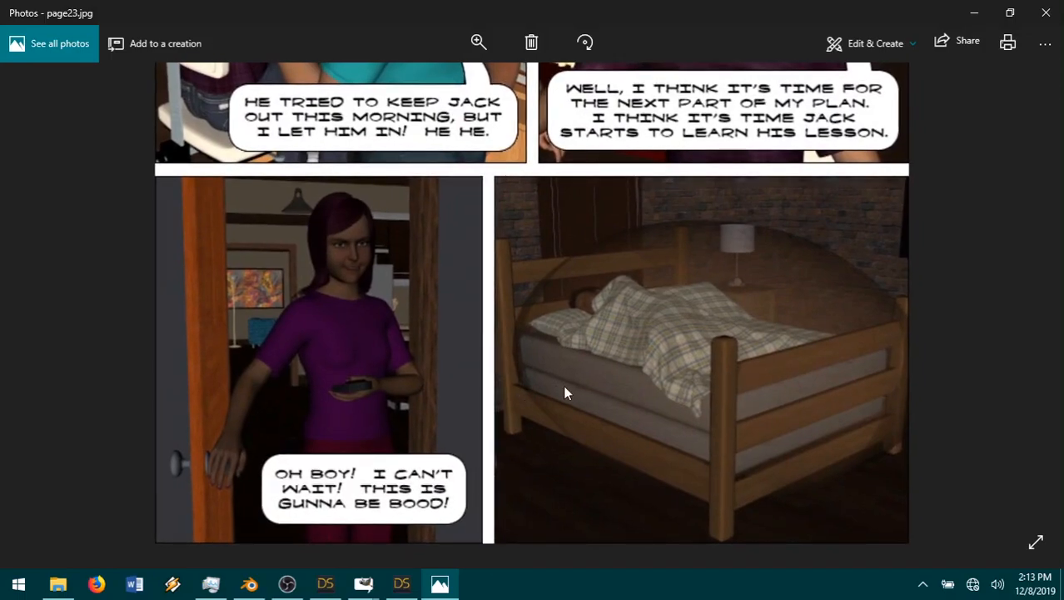
click(1045, 22)
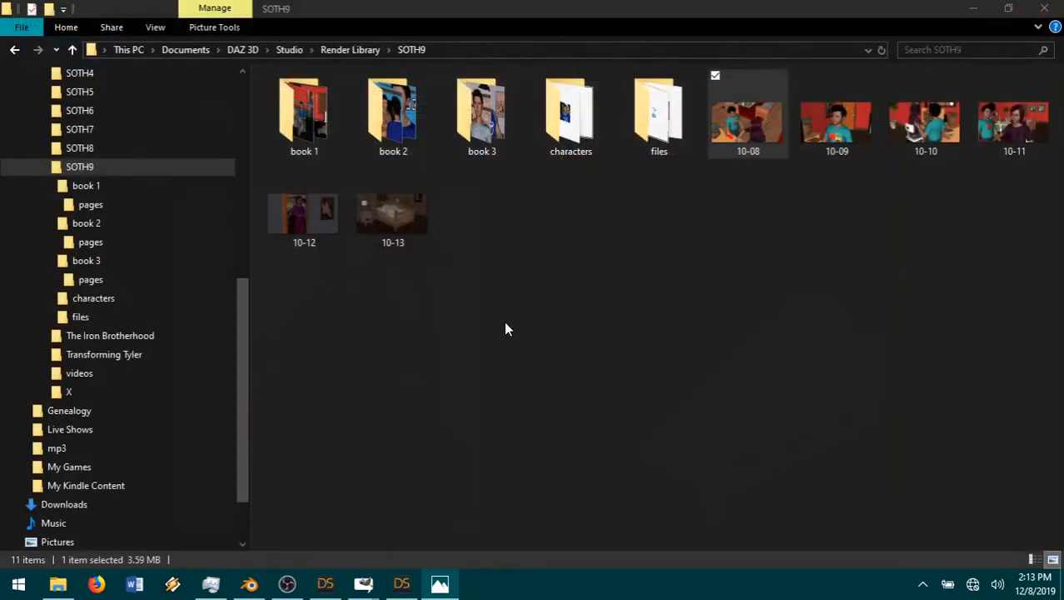
Step: Move the renders 10-08 through 10-13 from the SOTH9 folder into the book 3 folder, and minimize File Explorer
shift+click(410, 223)
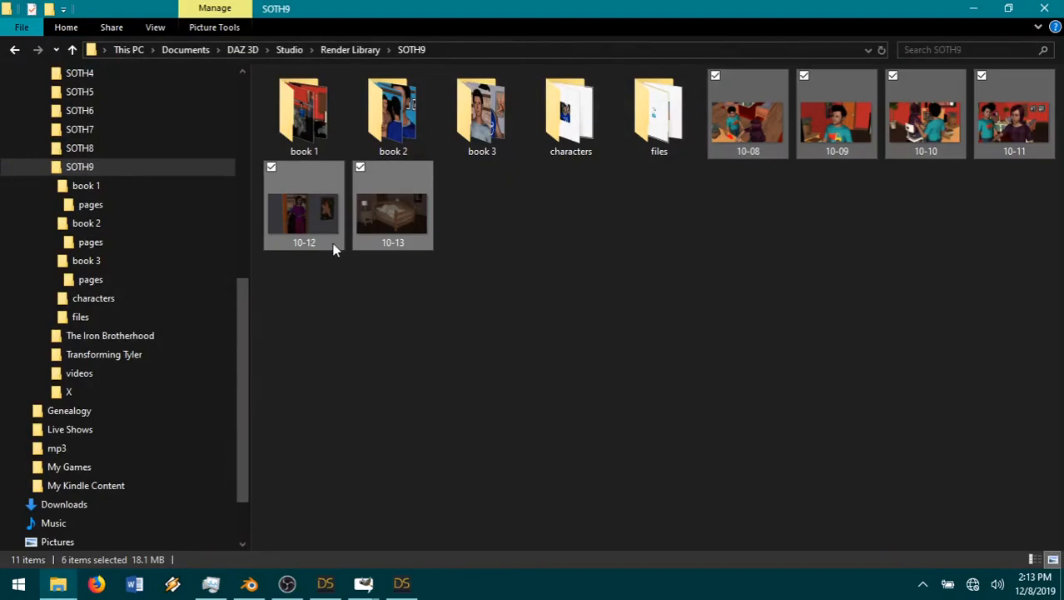
drag(334, 224, 179, 264)
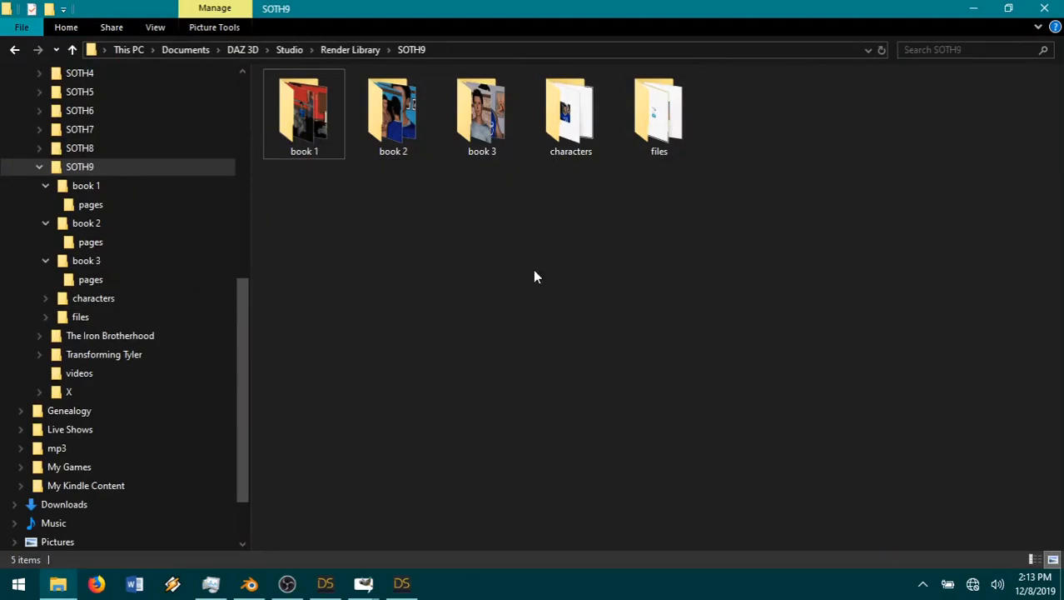
click(973, 10)
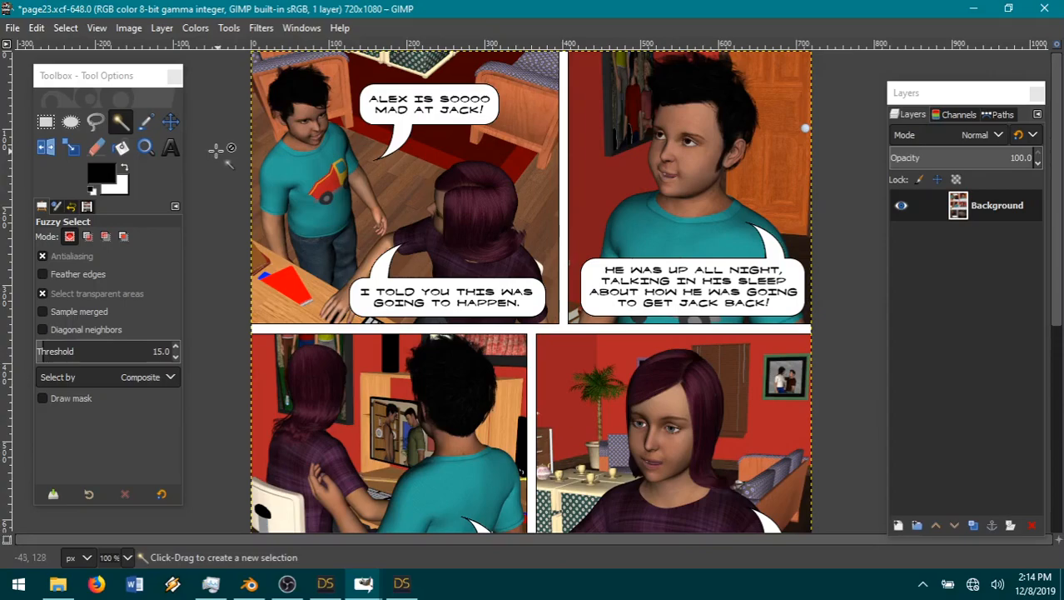
Step: Open guide.xcf from the book 3 pages folder in GIMP, and close page23.xcf, discarding the flattened changes
click(13, 29)
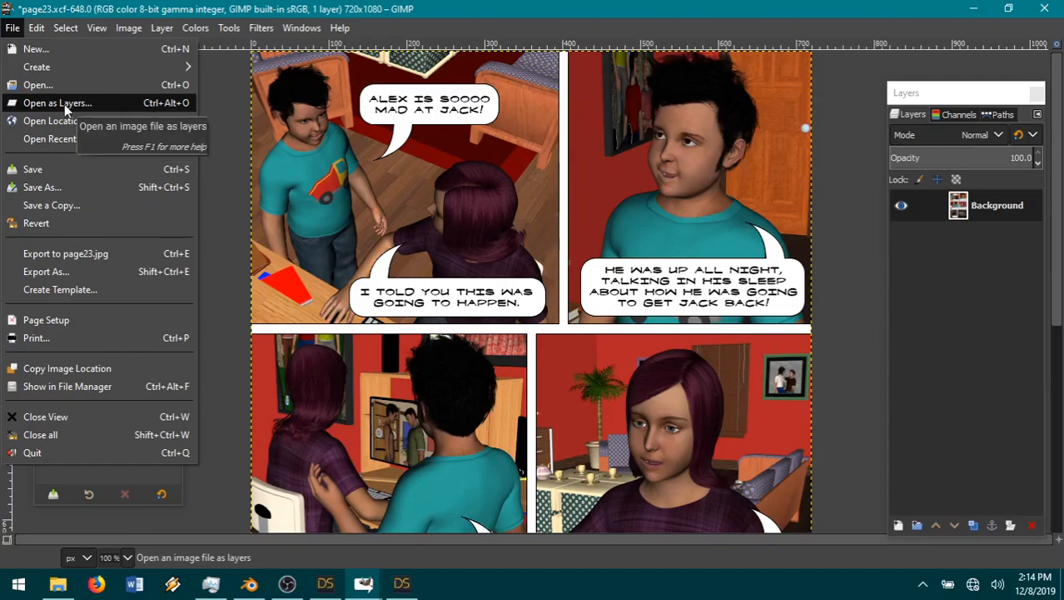
click(37, 84)
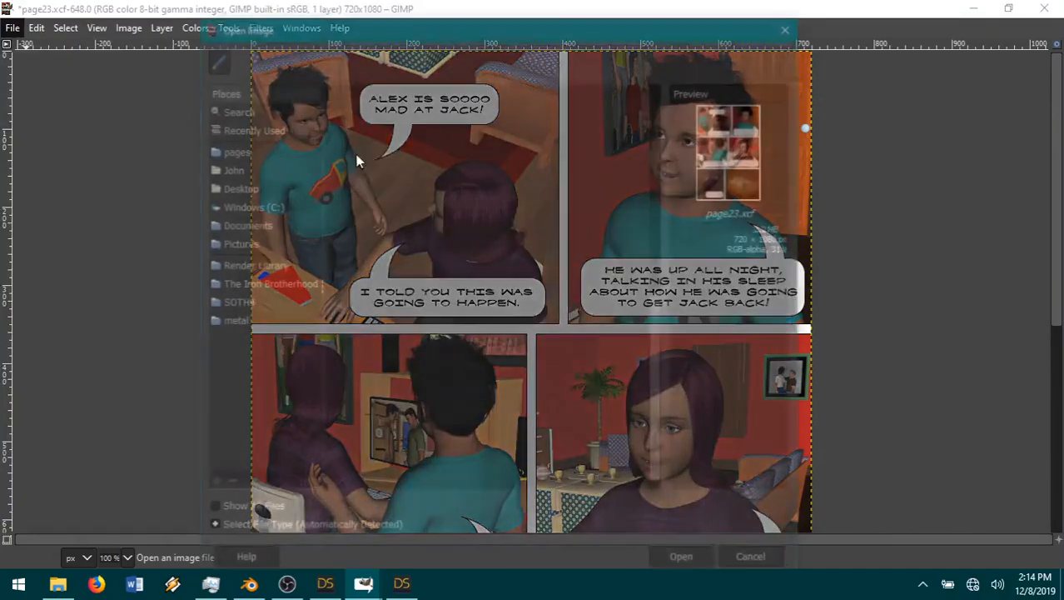
scroll(463, 217, up, 6)
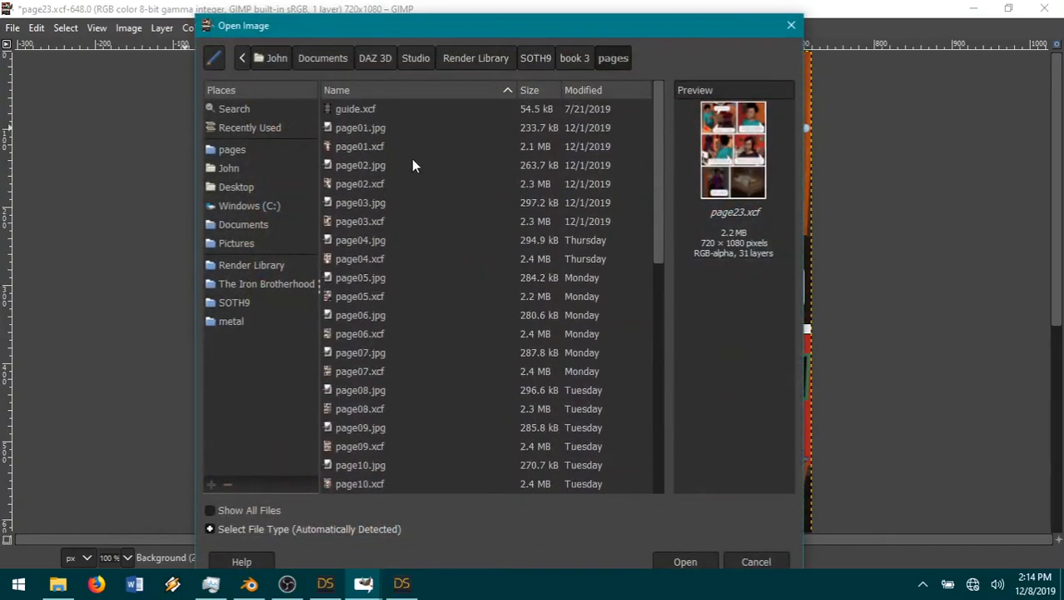
double_click(364, 109)
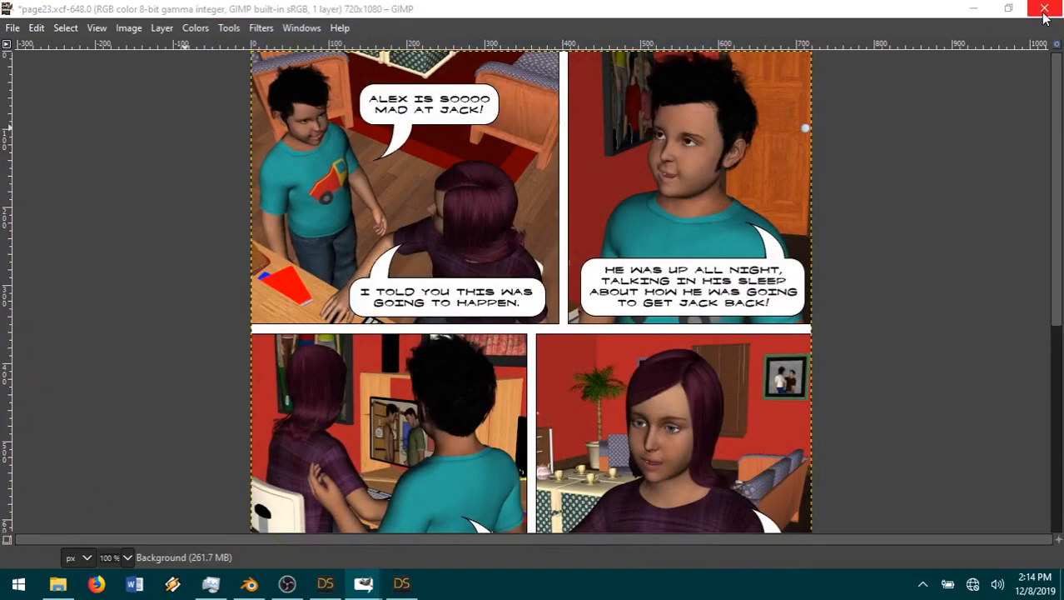
click(1044, 10)
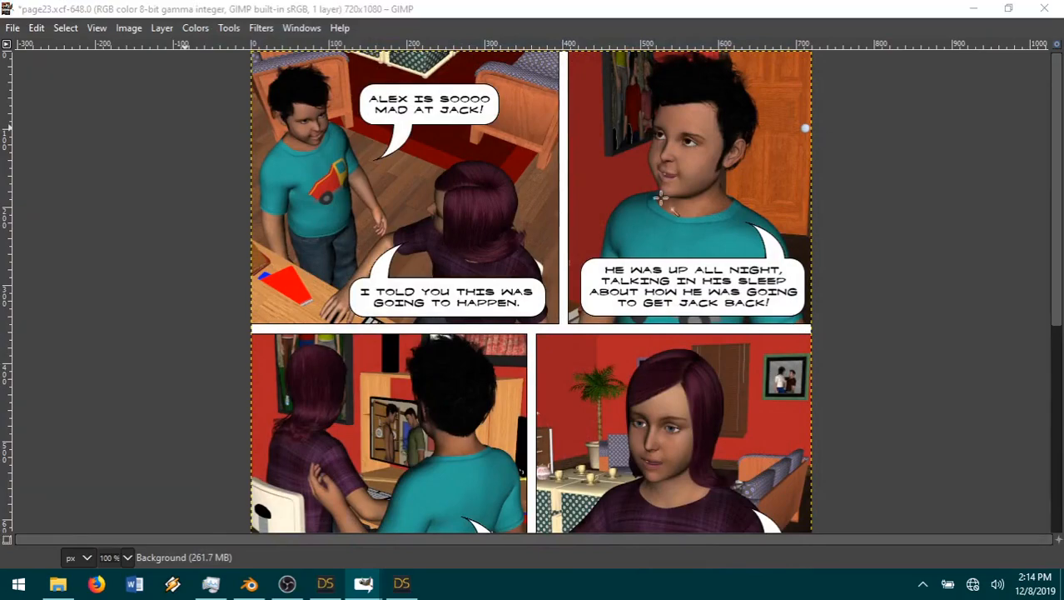
click(532, 395)
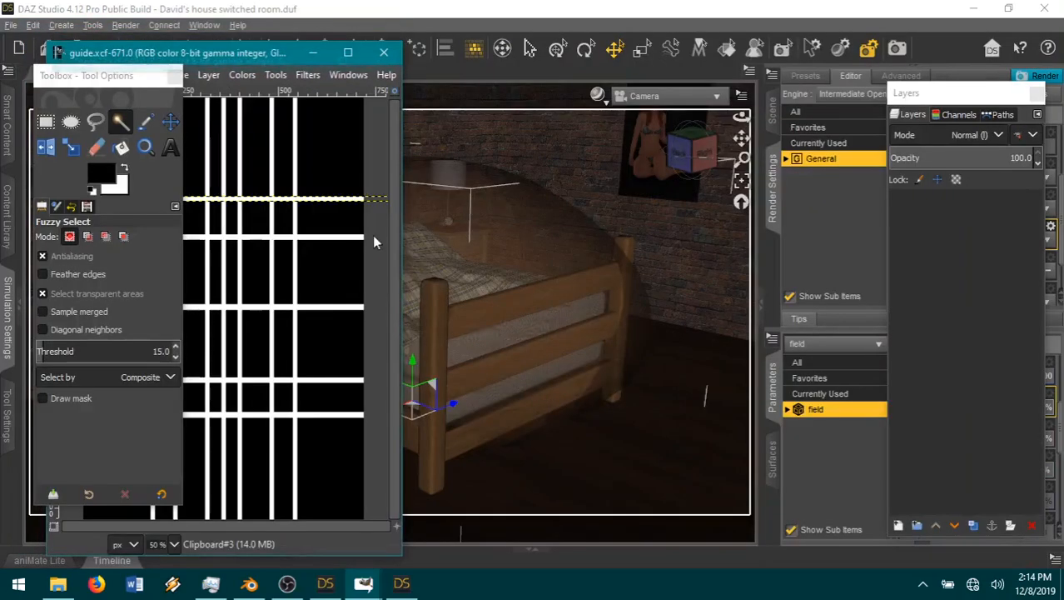
Step: Maximize guide.xcf at 100% zoom with the Move tool active, and minimize it to return to DAZ Studio
double_click(260, 52)
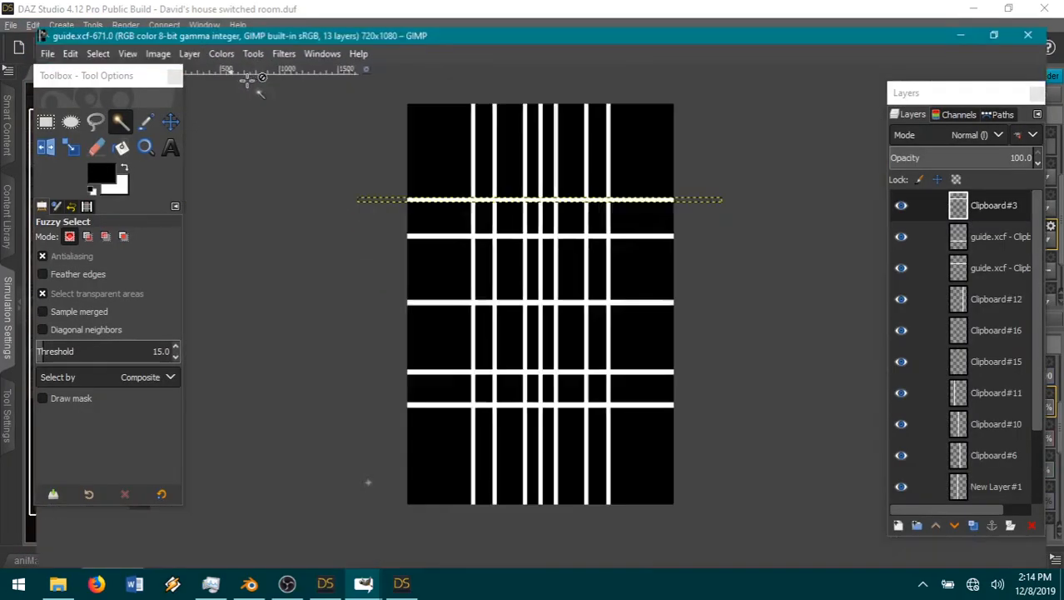
click(145, 147)
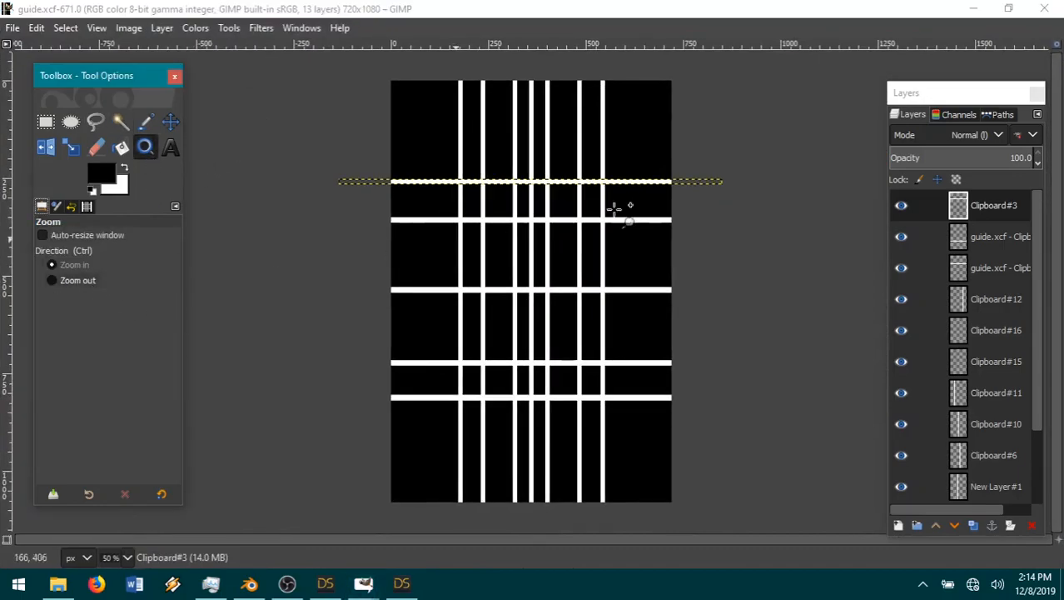
click(551, 117)
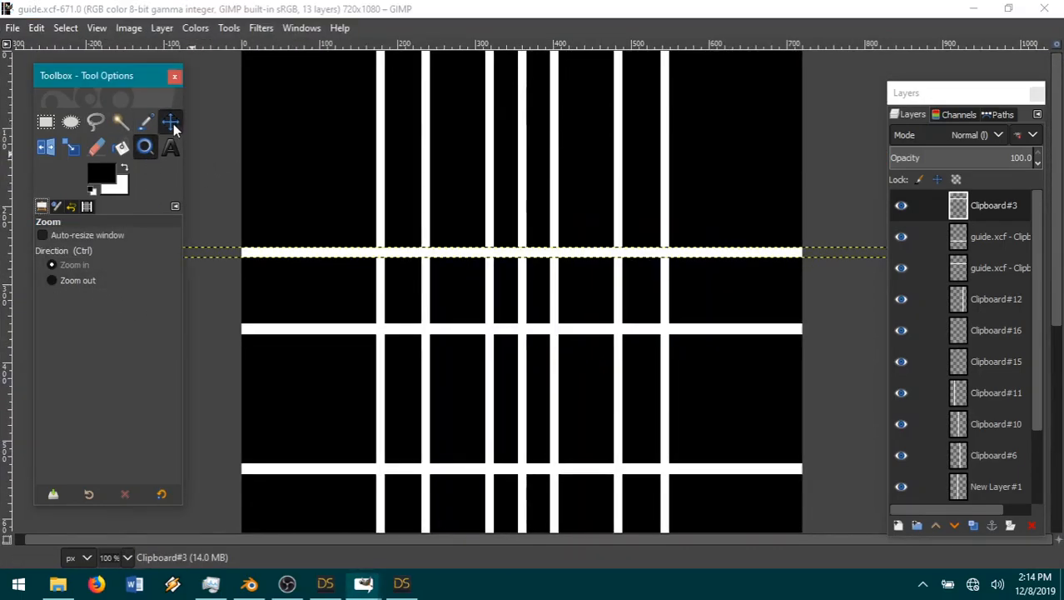
click(171, 123)
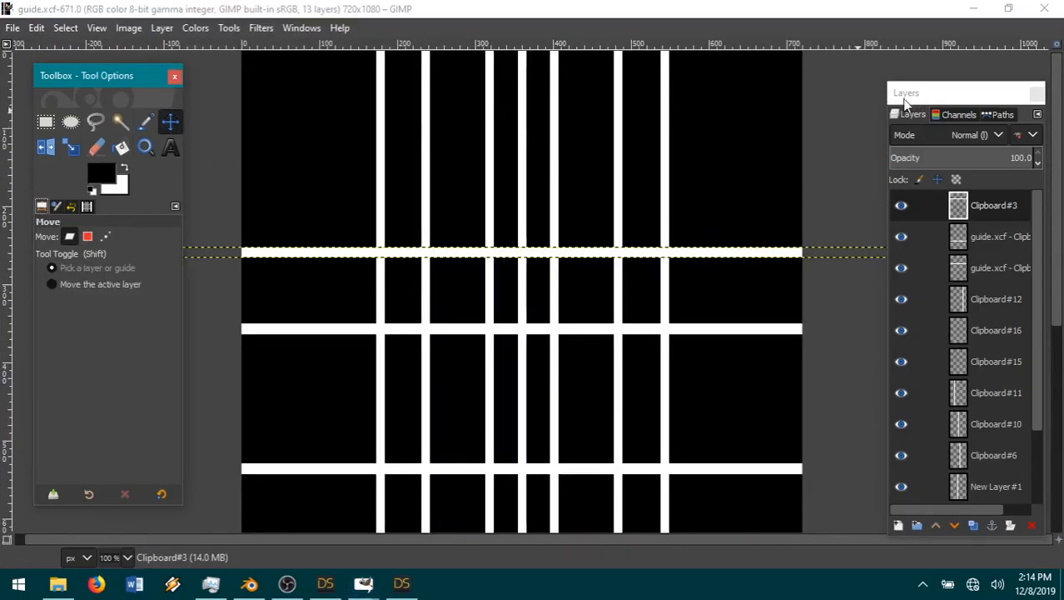
click(974, 8)
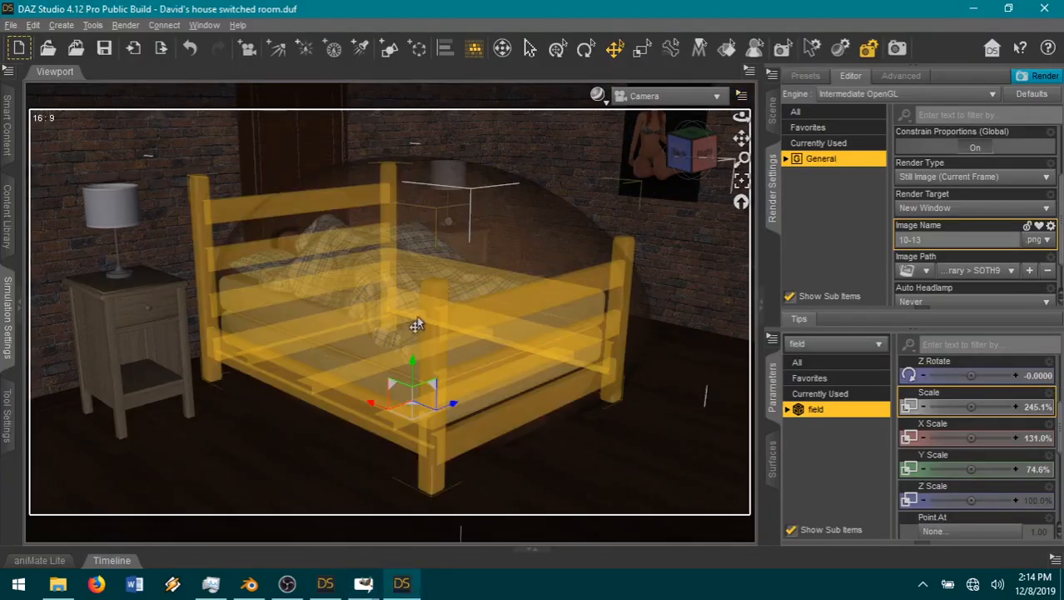